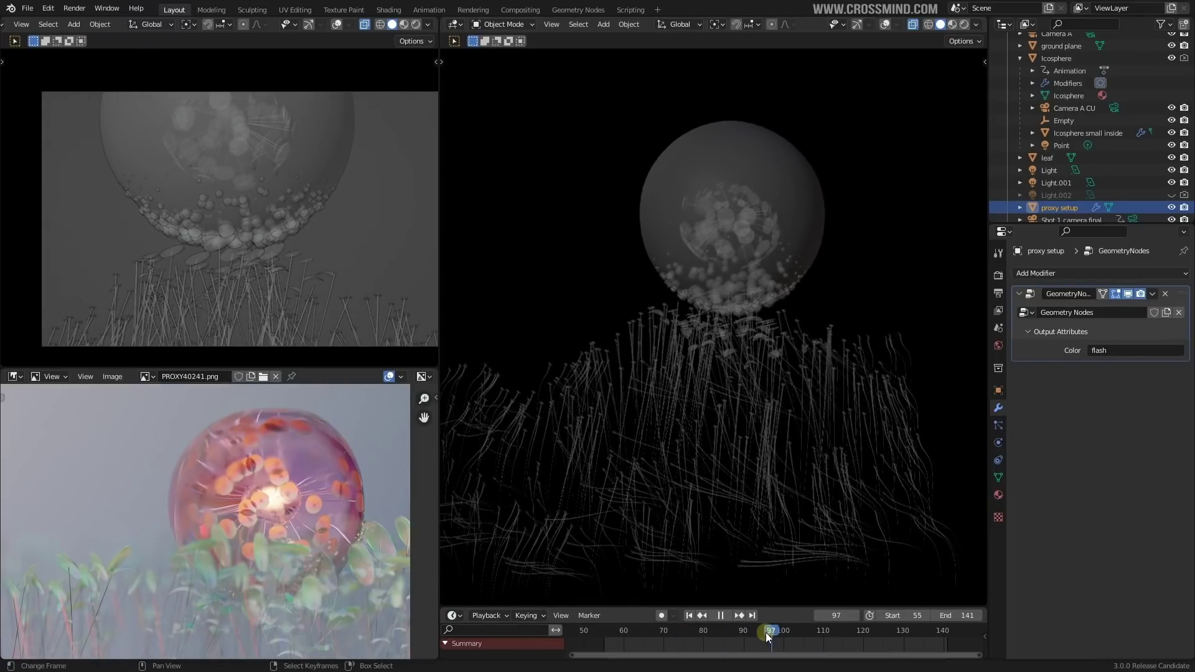
Step: Inspect the sphere and stems of the proxy setup from several angles and look up Vertex Weight Proximity among the available modifiers
middle_click_drag(758, 533, 798, 496)
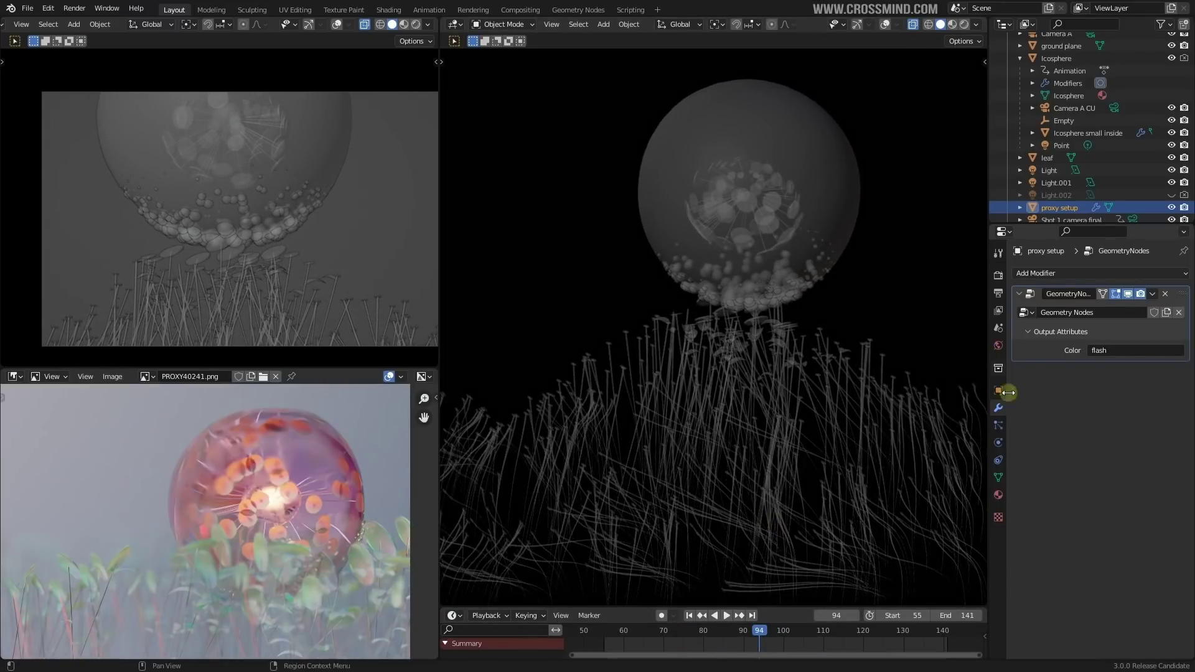
left_click(1053, 273)
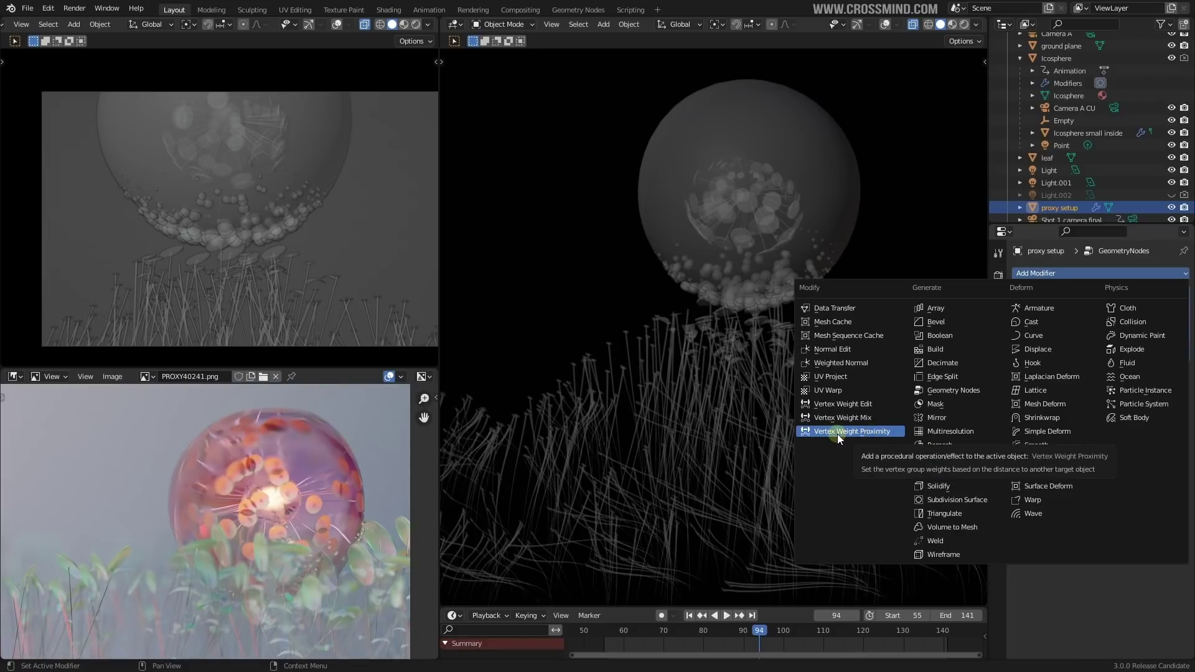
middle_click_drag(713, 324, 720, 317)
scroll(720, 316, "up", 1)
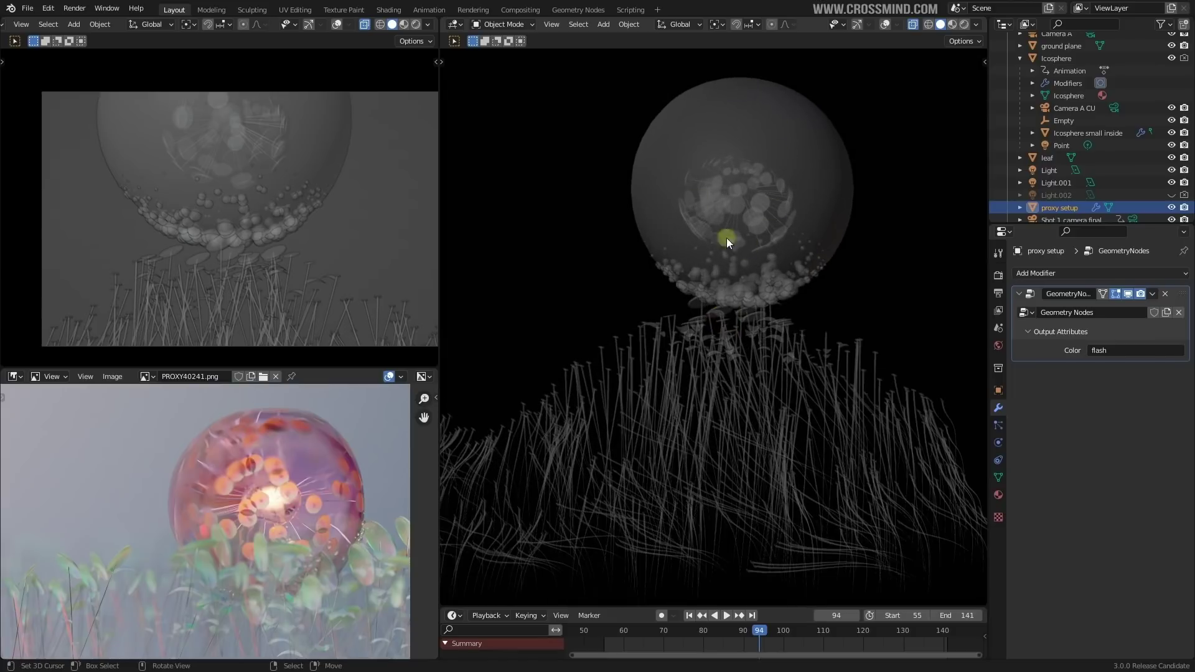
middle_click_drag(697, 248, 741, 140)
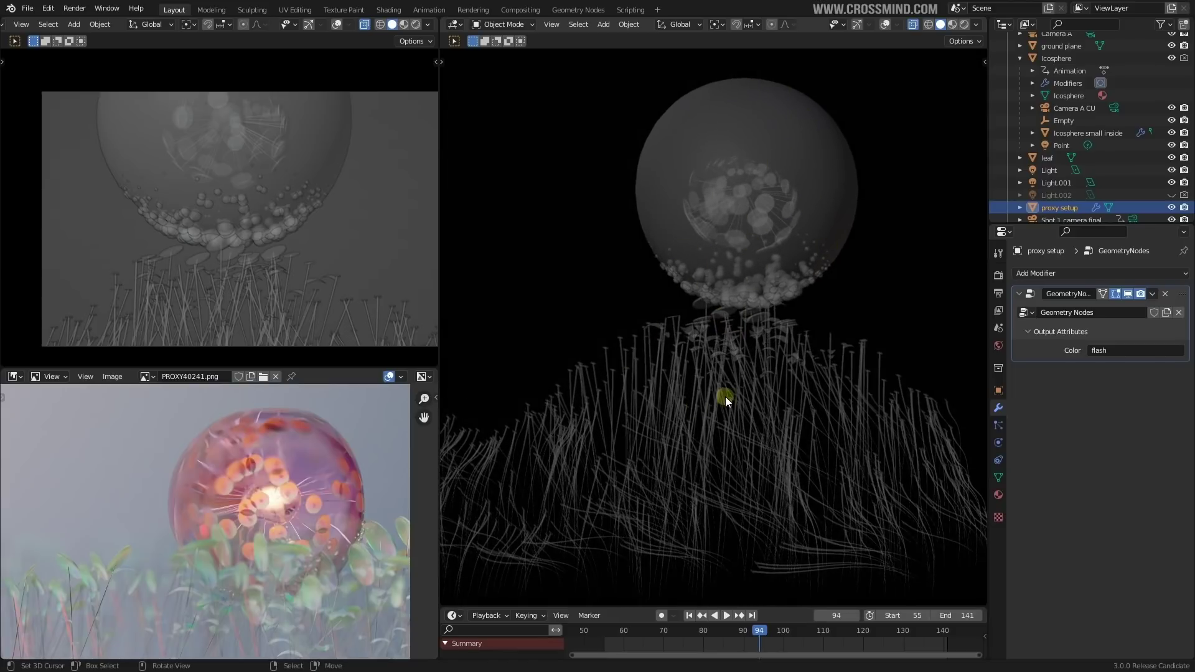
scroll(750, 327, "down", 1)
middle_click_drag(764, 325, 767, 320)
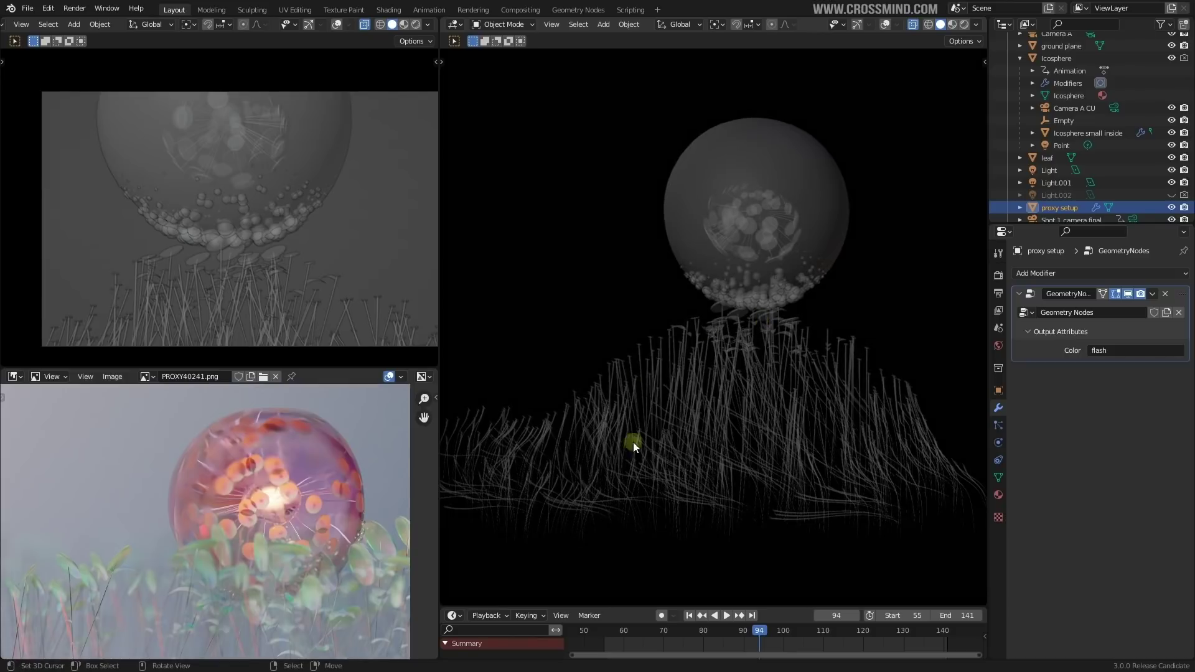
middle_click_drag(775, 394, 790, 390)
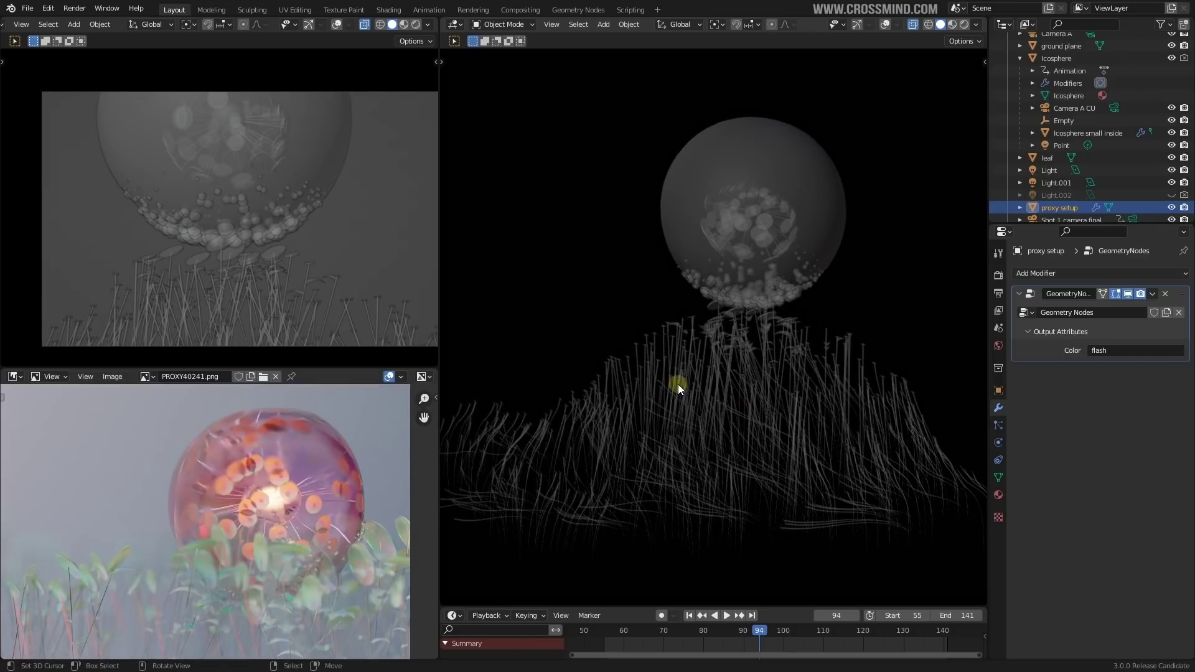
middle_click_drag(779, 428, 782, 431)
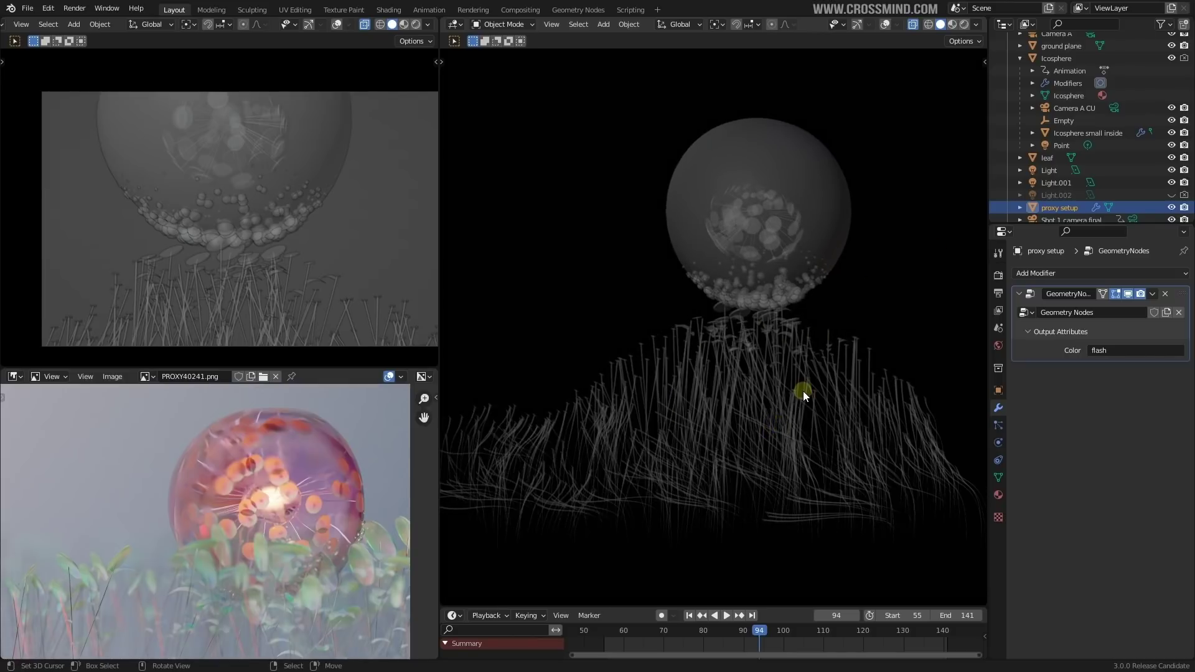
middle_click_drag(803, 391, 772, 388)
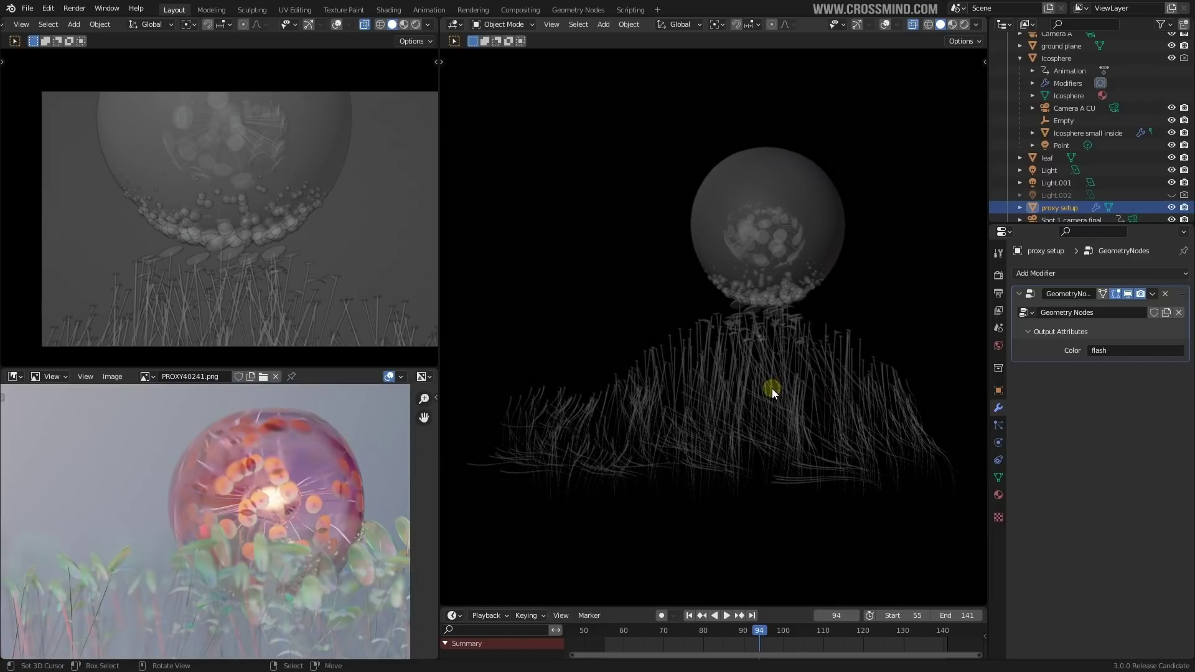
middle_click_drag(771, 389, 772, 398)
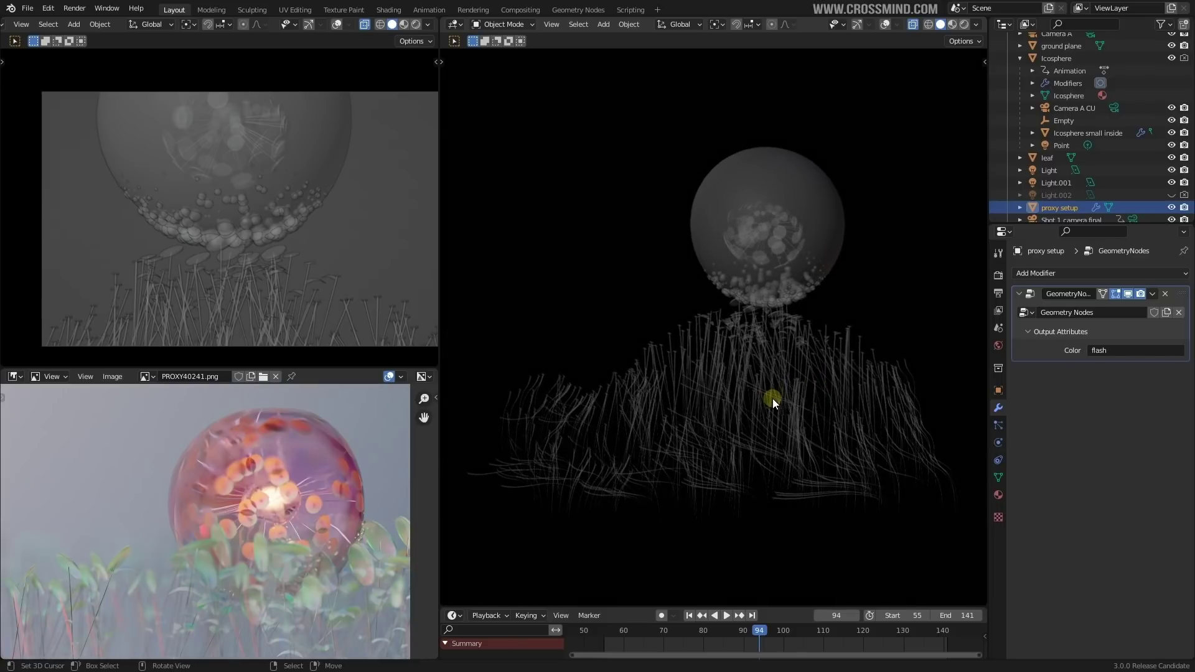
scroll(772, 398, "up", 1)
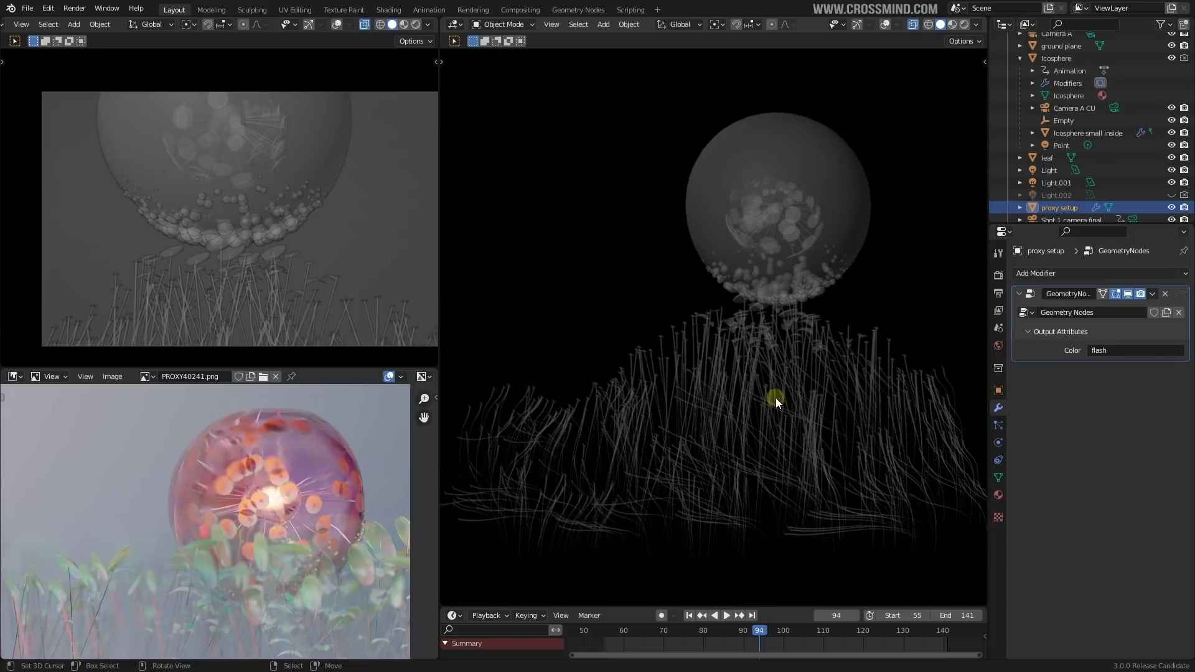
middle_click_drag(776, 398, 763, 353)
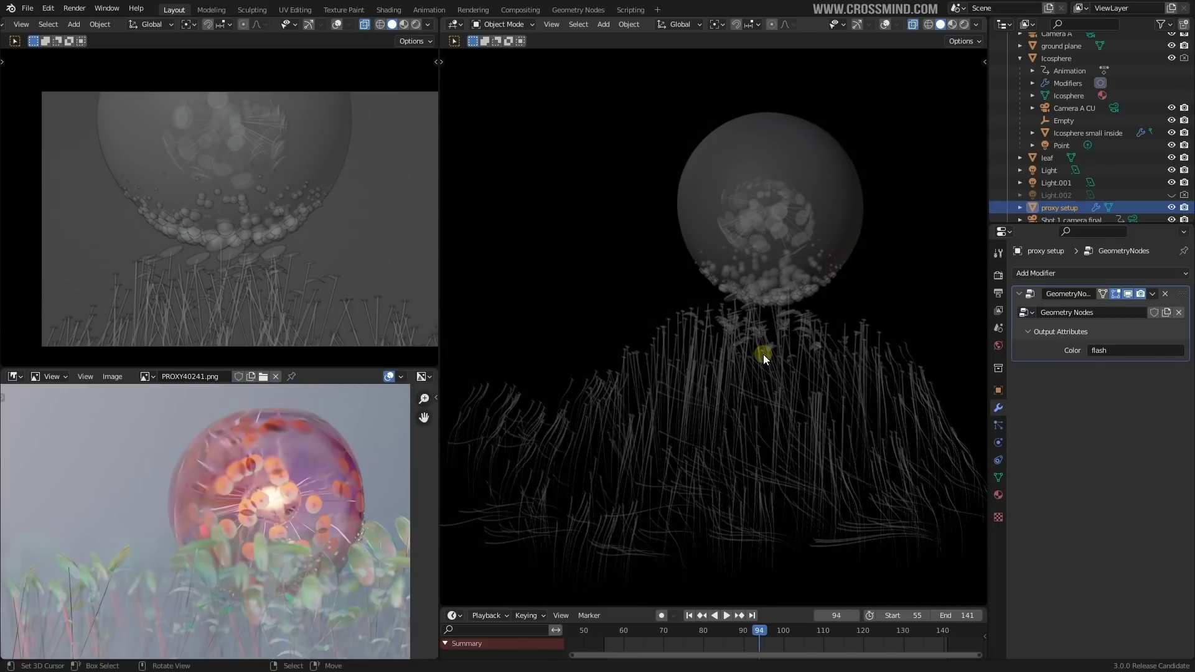
scroll(757, 328, "down", 2)
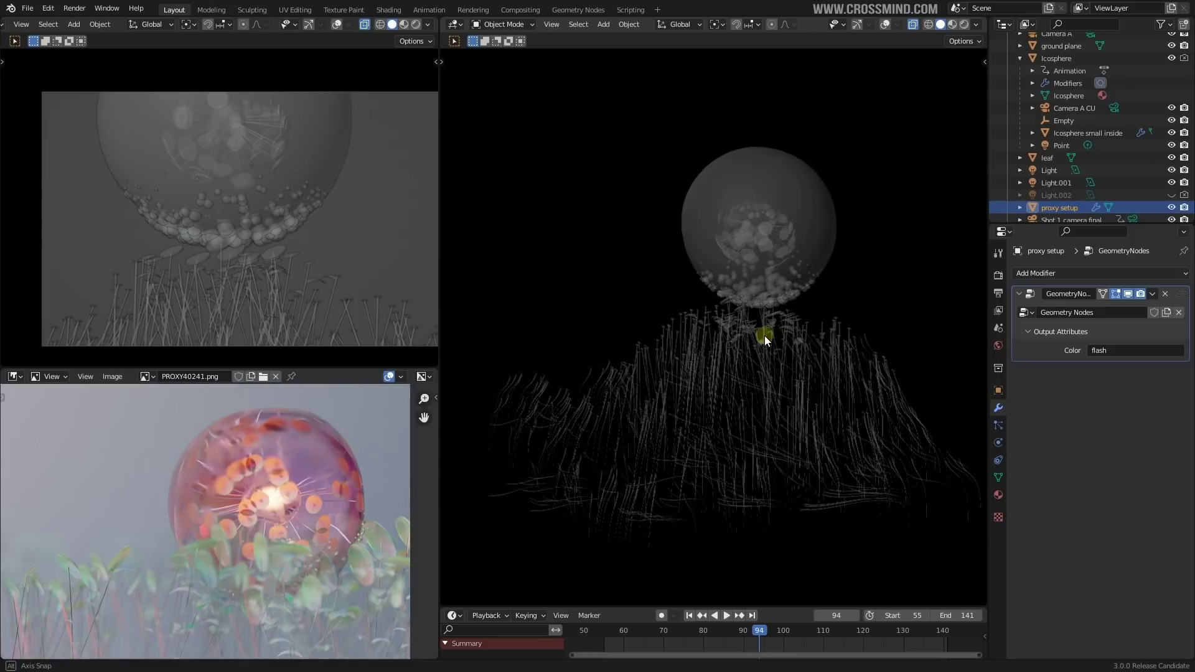
mouse_move(764, 338)
middle_mouse_down()
mouse_move(749, 341)
mouse_move(782, 341)
middle_mouse_up()
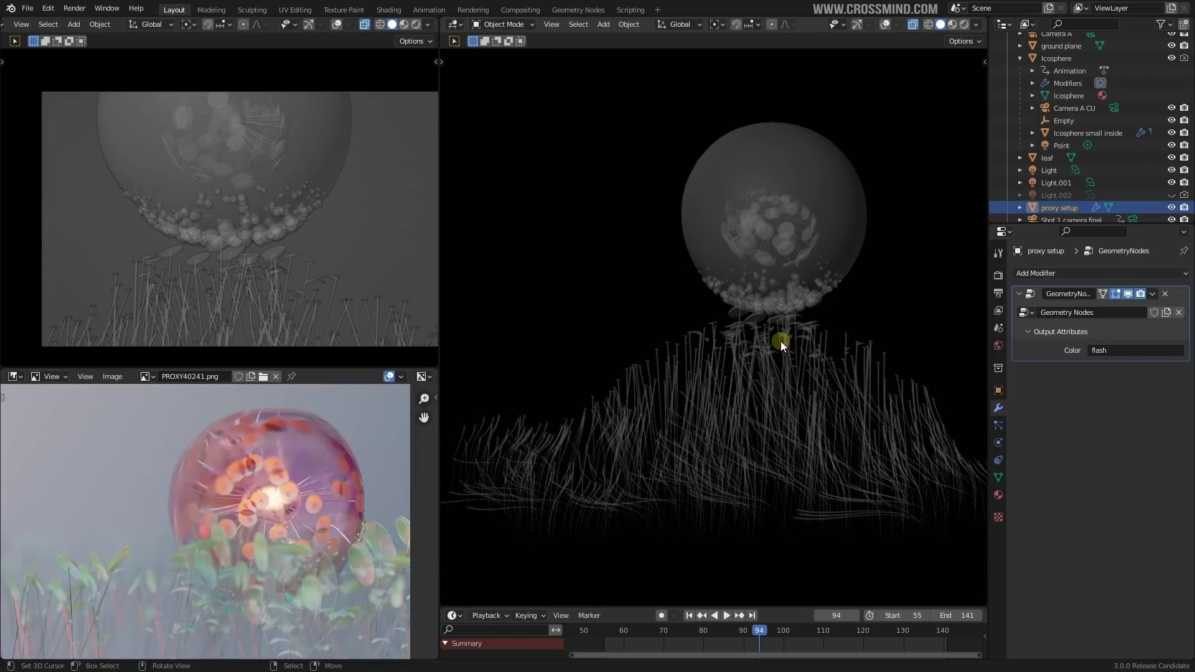
Step: Scrub the animation through frames 78 and 88 and view the sphere and stems more closely
left_click_drag(629, 637, 696, 645)
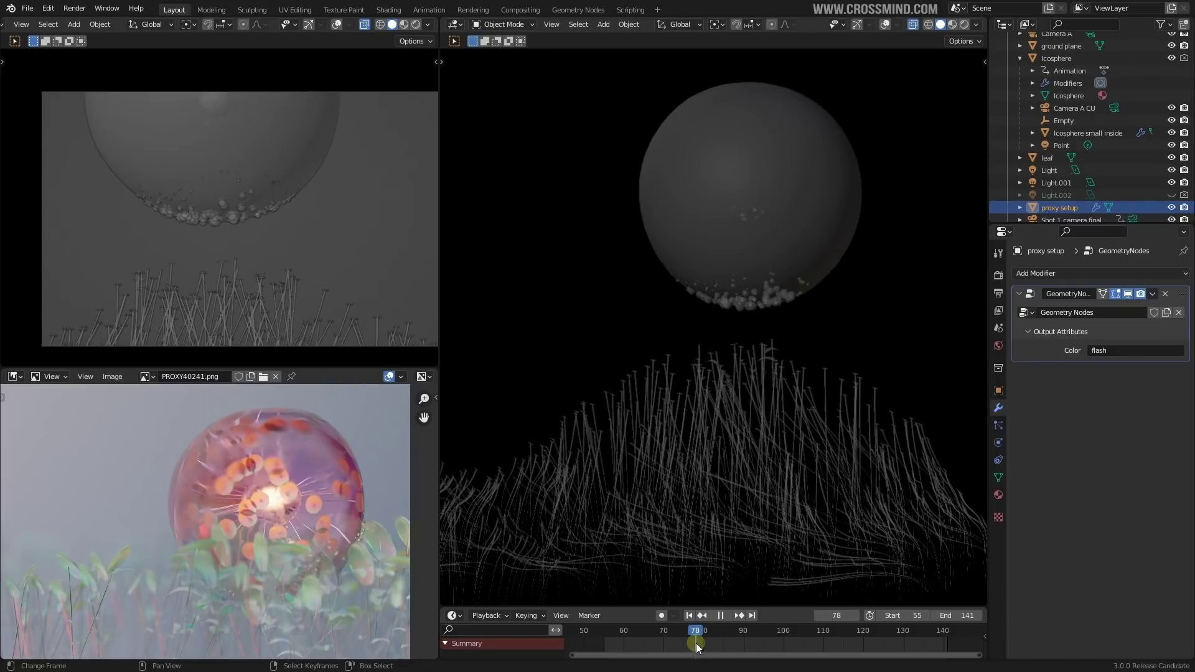
left_click_drag(696, 644, 736, 645)
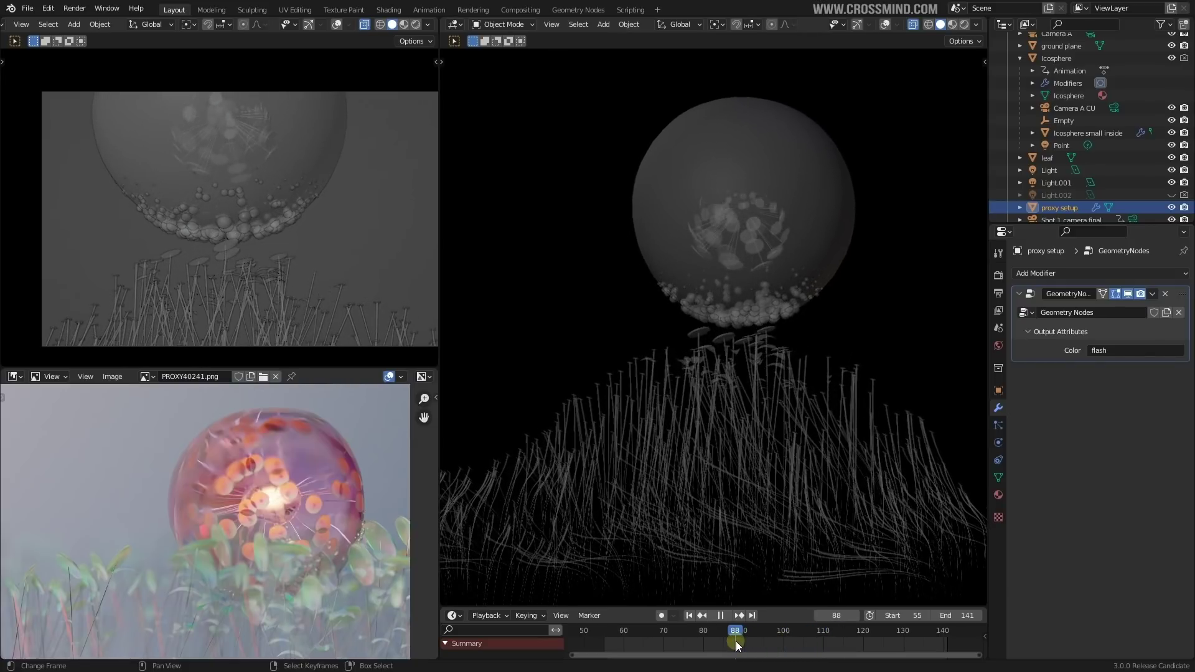
middle_click_drag(756, 373, 721, 395, "shift")
scroll(720, 396, "up", 1)
Step: Turn on the main viewport's overlays and deselect the proxy setup object
left_click(884, 26)
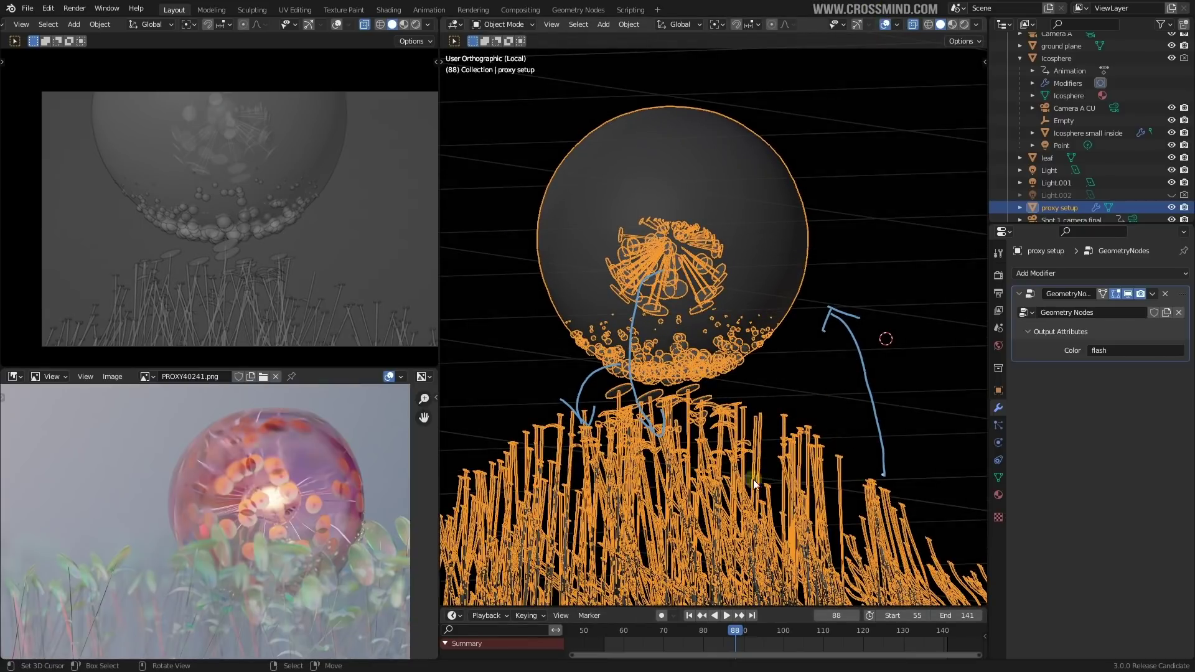
scroll(797, 434, "up", 1)
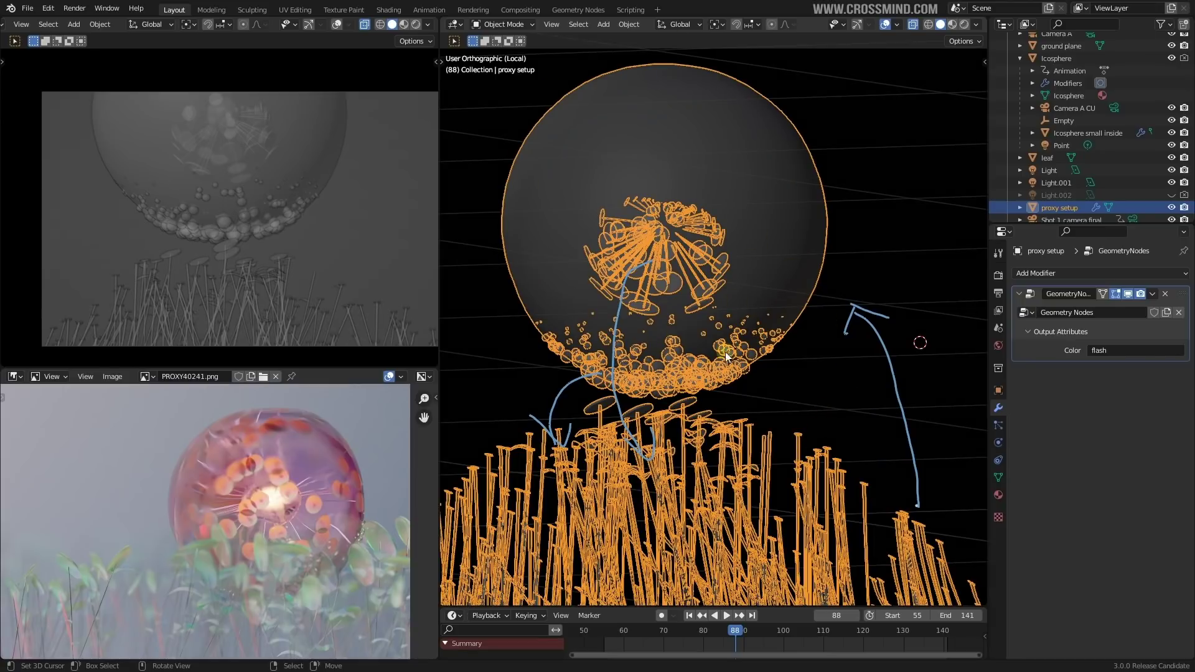
middle_click_drag(673, 281, 730, 242, "shift")
right_click(845, 356)
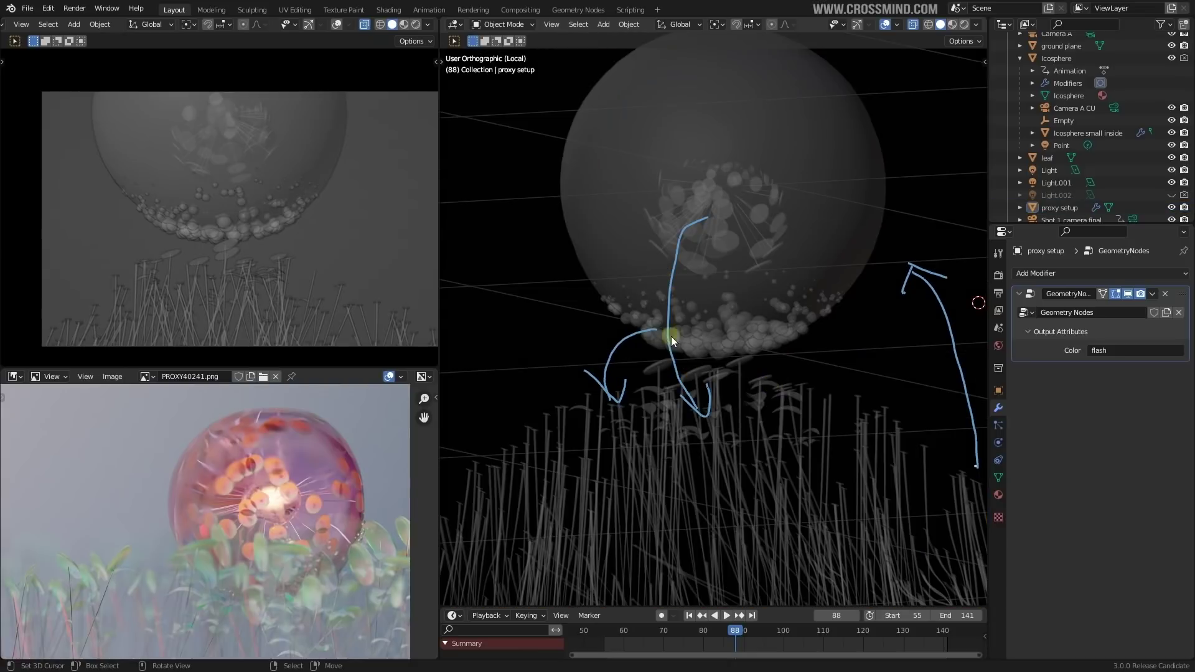
Step: Examine the gap between the sphere and the stem tips at frames 78 and 84 for growing leaves
mouse_move(706, 380)
middle_mouse_down()
mouse_move(721, 397)
mouse_move(711, 414)
mouse_move(808, 263)
middle_mouse_up()
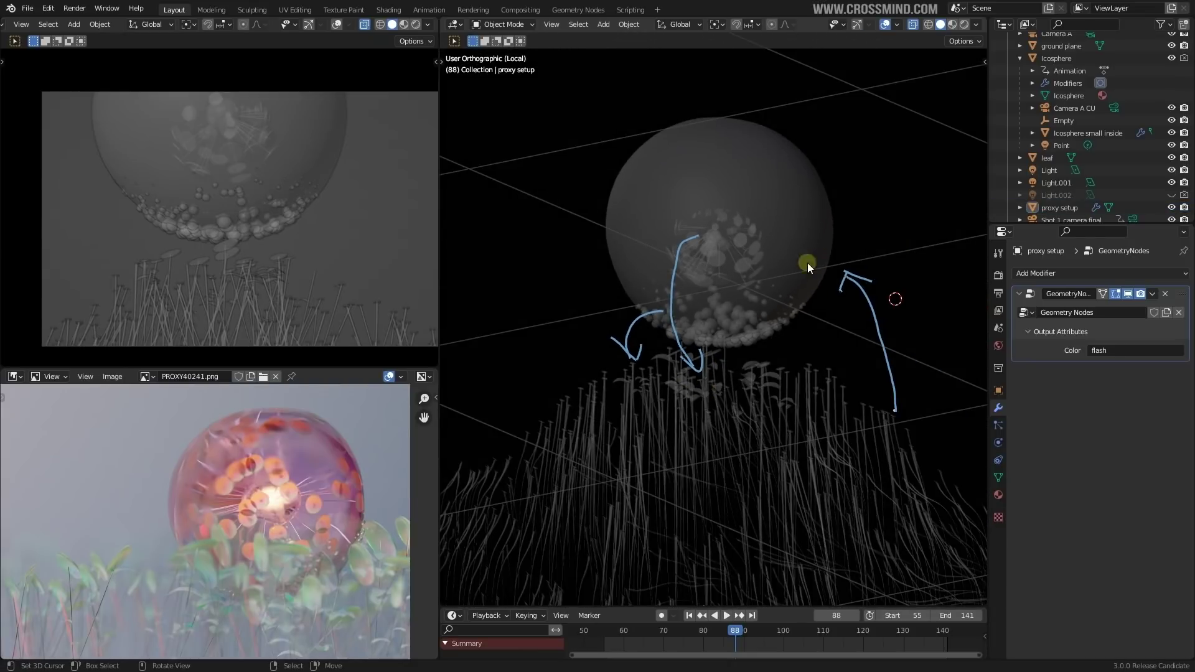
mouse_move(647, 640)
left_mouse_down()
mouse_move(630, 639)
mouse_move(695, 639)
left_mouse_up()
middle_click_drag(776, 538, 762, 526)
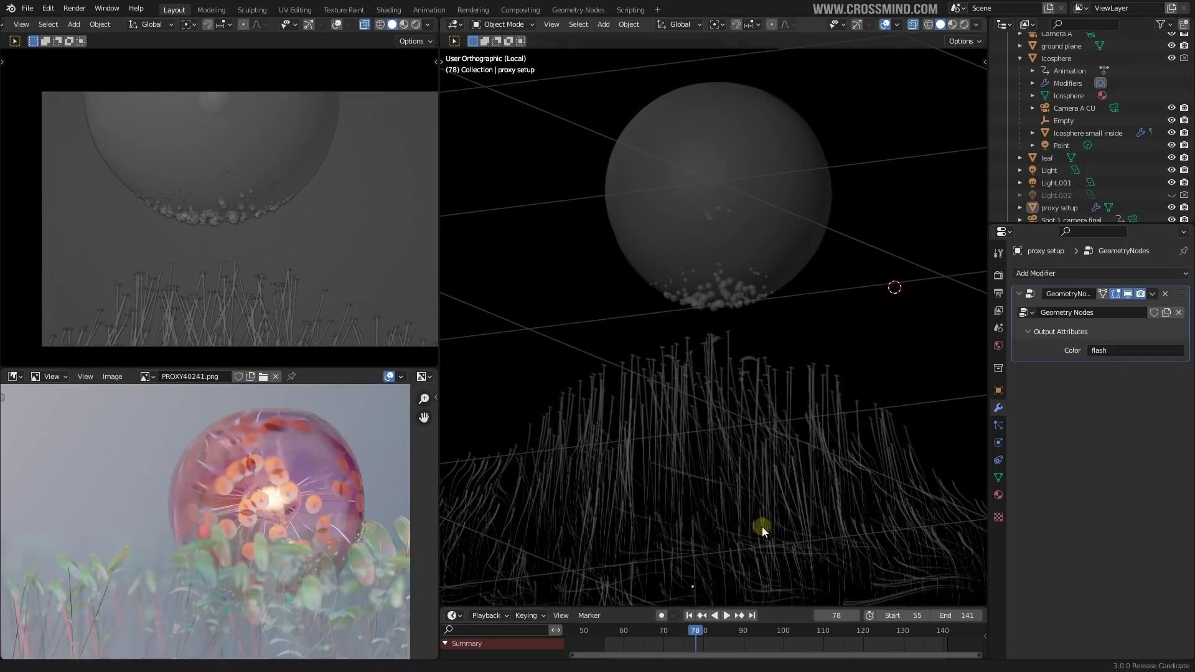
scroll(761, 528, "up", 1)
mouse_move(650, 639)
left_mouse_down()
mouse_move(735, 642)
mouse_move(720, 640)
left_mouse_up()
scroll(721, 438, "up", 2)
middle_click_drag(731, 383, 742, 402)
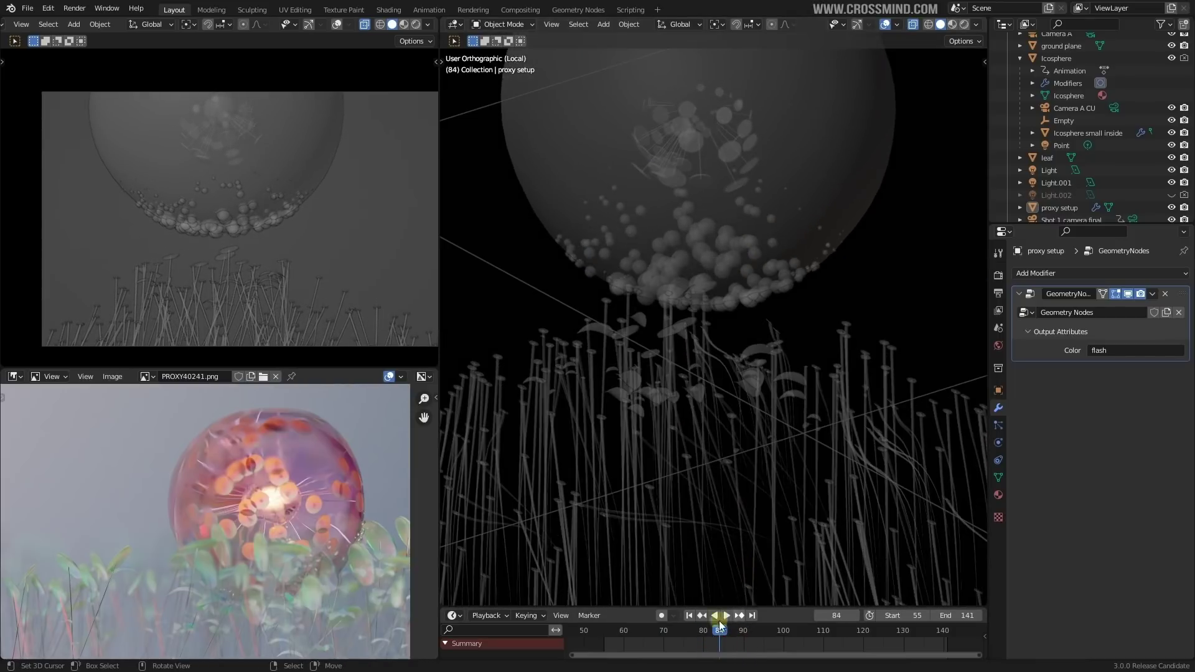
Step: Compare the sphere's inner discs, surface beads and the leaves below it at frames 97 and 90
left_click_drag(721, 626, 756, 640)
mouse_move(749, 439)
middle_mouse_down()
mouse_move(784, 424)
mouse_move(767, 432)
middle_mouse_up()
mouse_move(754, 631)
left_mouse_down()
mouse_move(689, 632)
mouse_move(772, 632)
left_mouse_up()
mouse_move(796, 453)
middle_mouse_down()
mouse_move(773, 439)
mouse_move(768, 474)
mouse_move(781, 440)
mouse_move(722, 360)
middle_mouse_up()
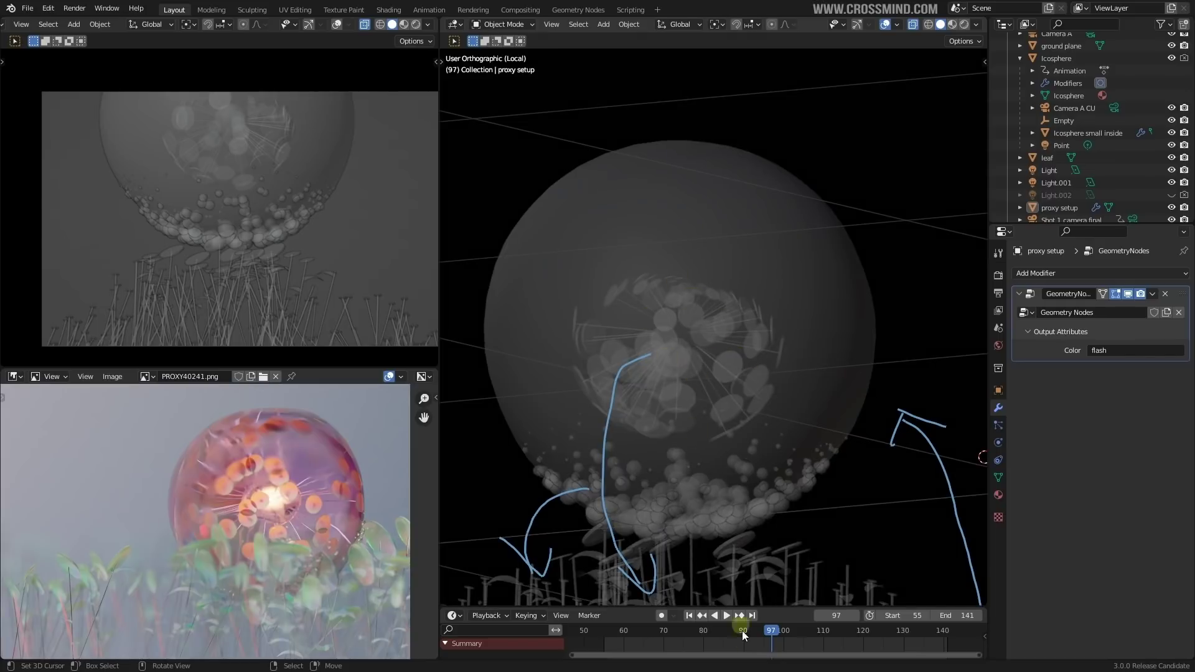
left_click_drag(682, 640, 743, 640)
middle_click_drag(745, 510, 759, 376)
scroll(759, 375, "down", 2)
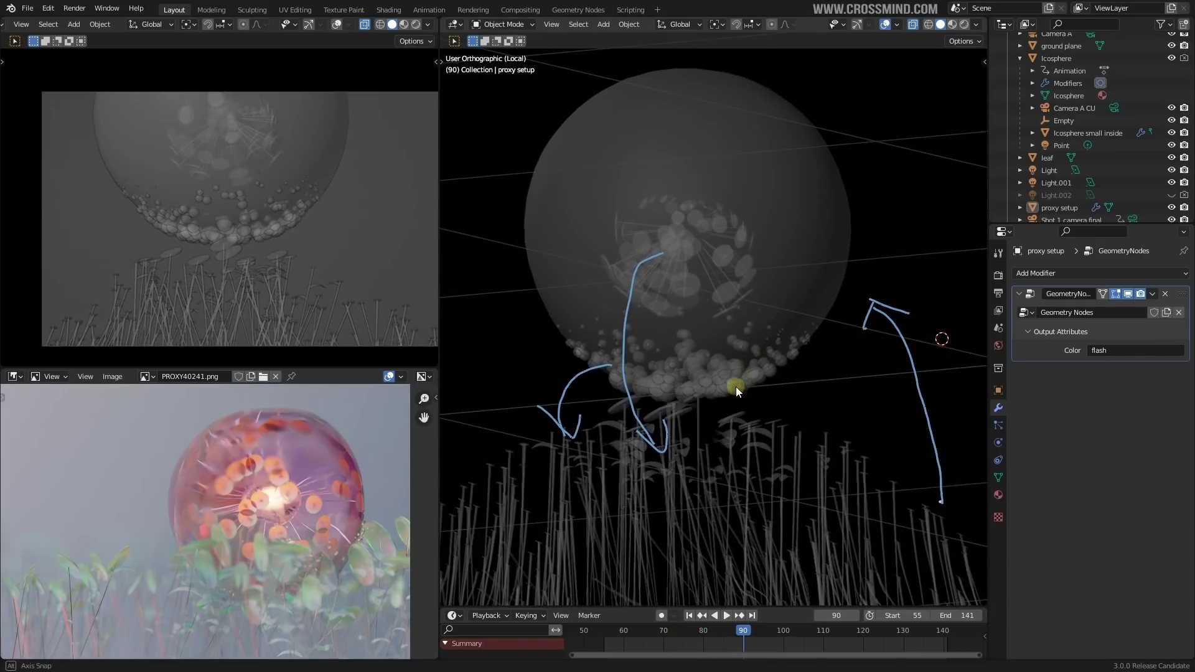
middle_click_drag(622, 480, 718, 472)
scroll(719, 473, "up", 1)
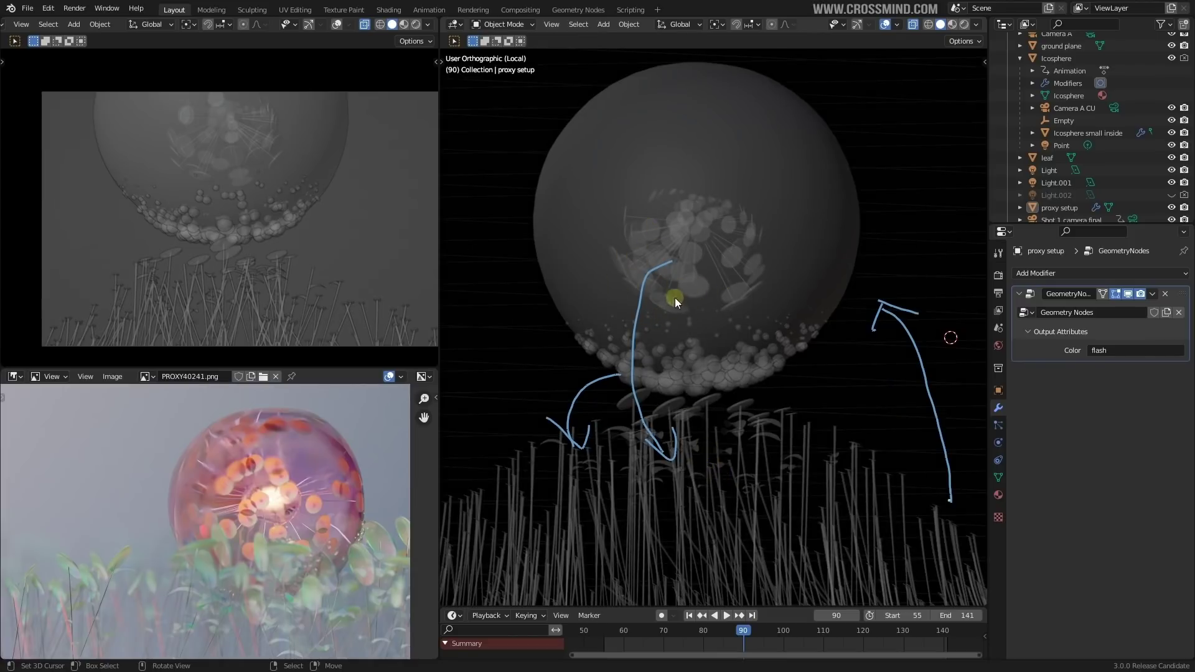
Step: Go to frame 95, leave local view and move the Icosphere away to the side of the stems
left_click_drag(692, 641, 763, 635)
key("KP_Divide")
left_click_drag(782, 333, 638, 374)
middle_click_drag(638, 374, 570, 324)
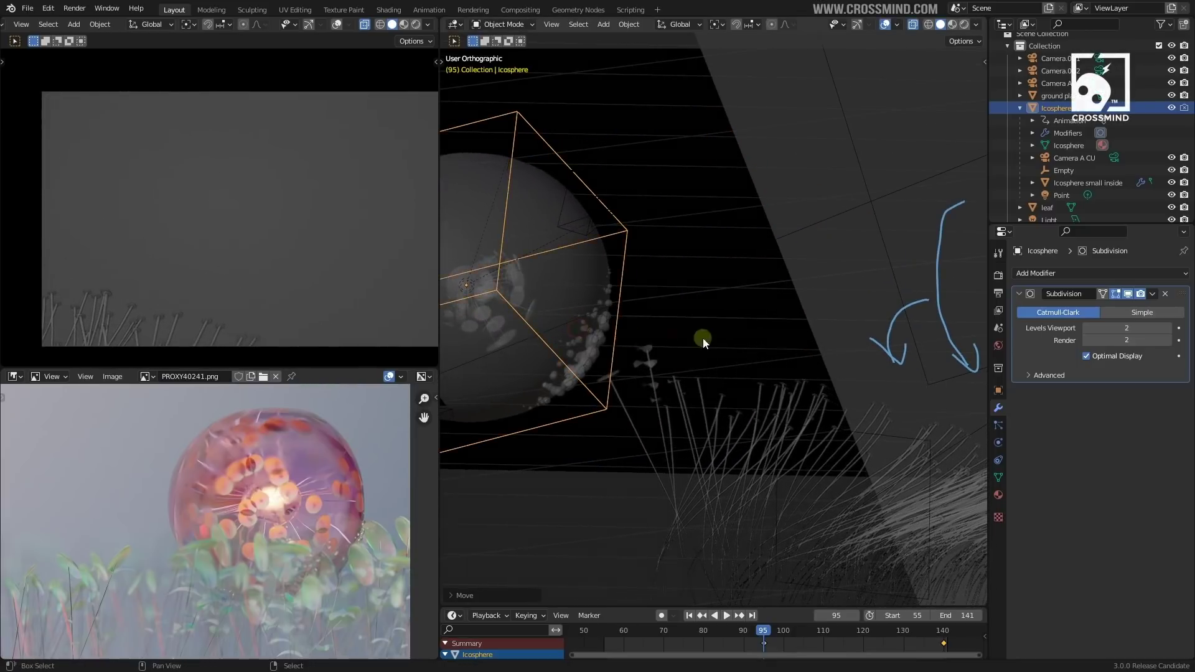
Step: Move the Icosphere back over the stems to test how the proximity effects follow it
scroll(603, 307, "up", 3)
key("g")
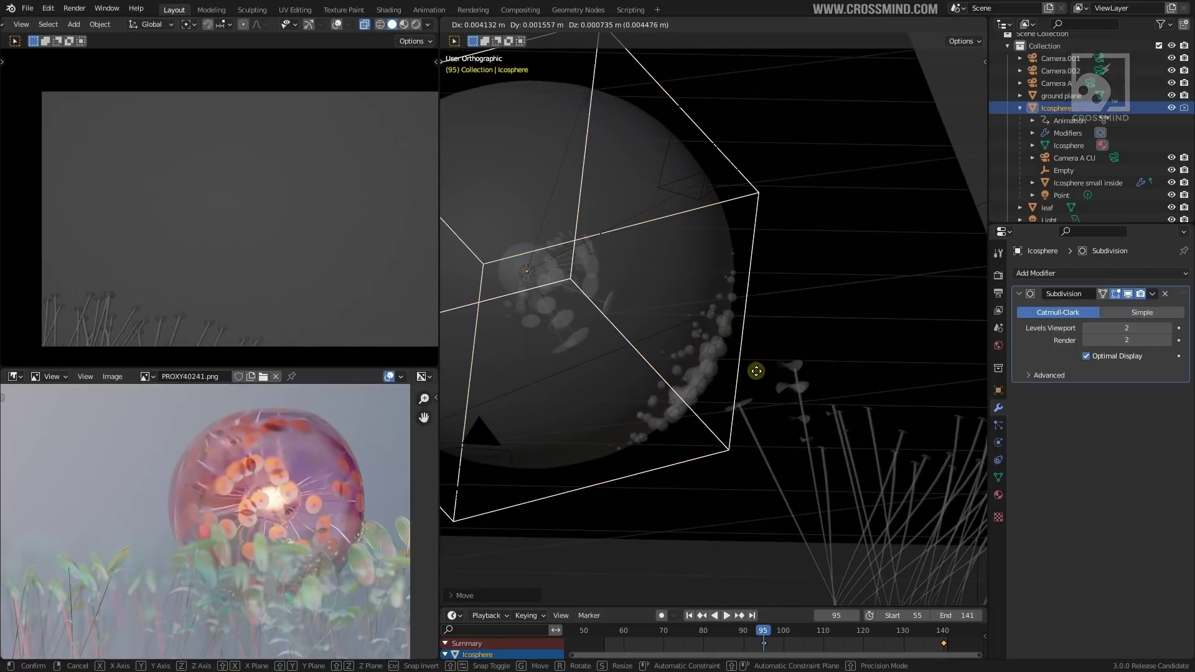
left_click(755, 371)
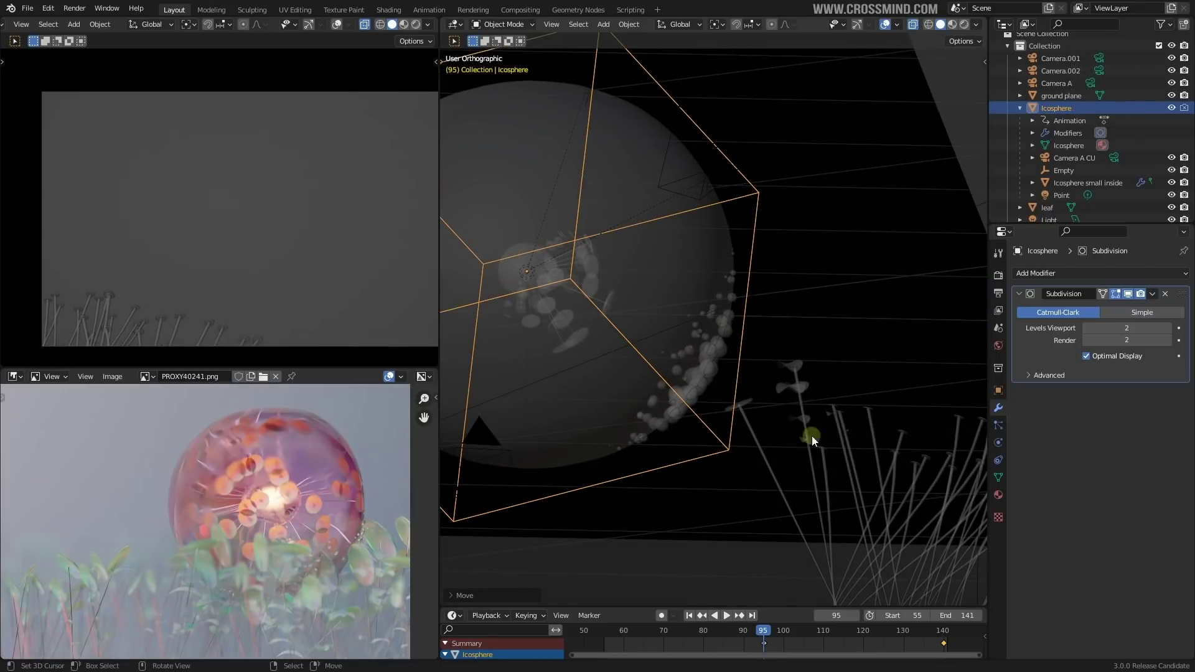
key("g")
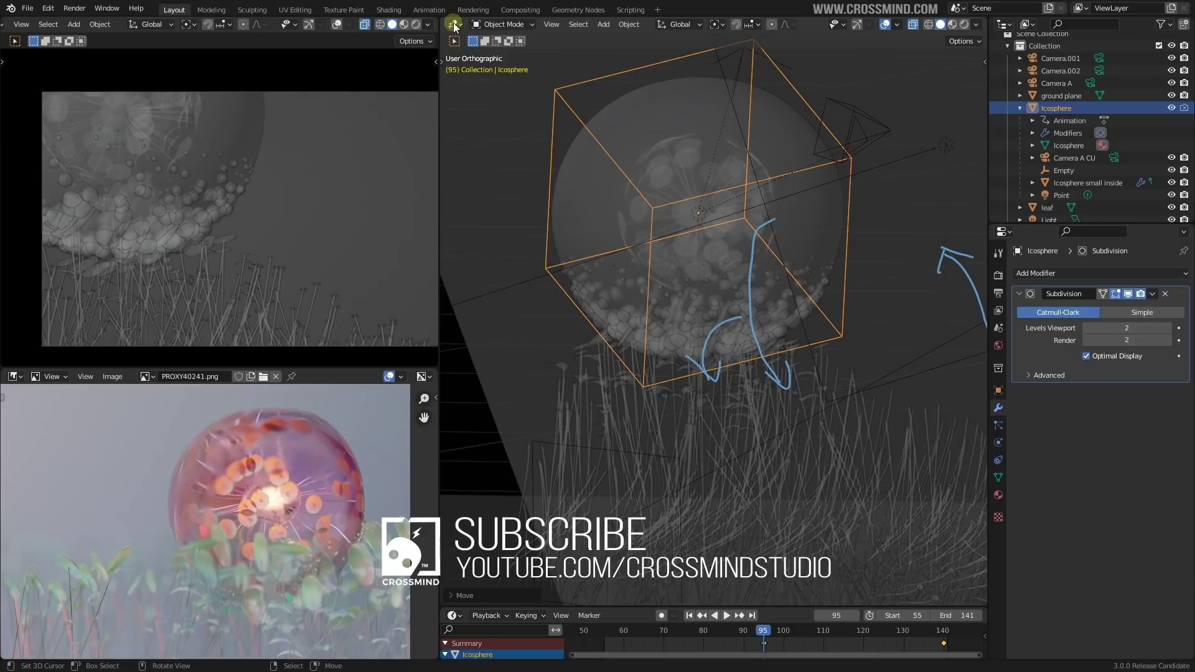
Step: Switch the main viewport to the Geometry Node Editor and create a new node tree on the Icosphere
left_click(454, 25)
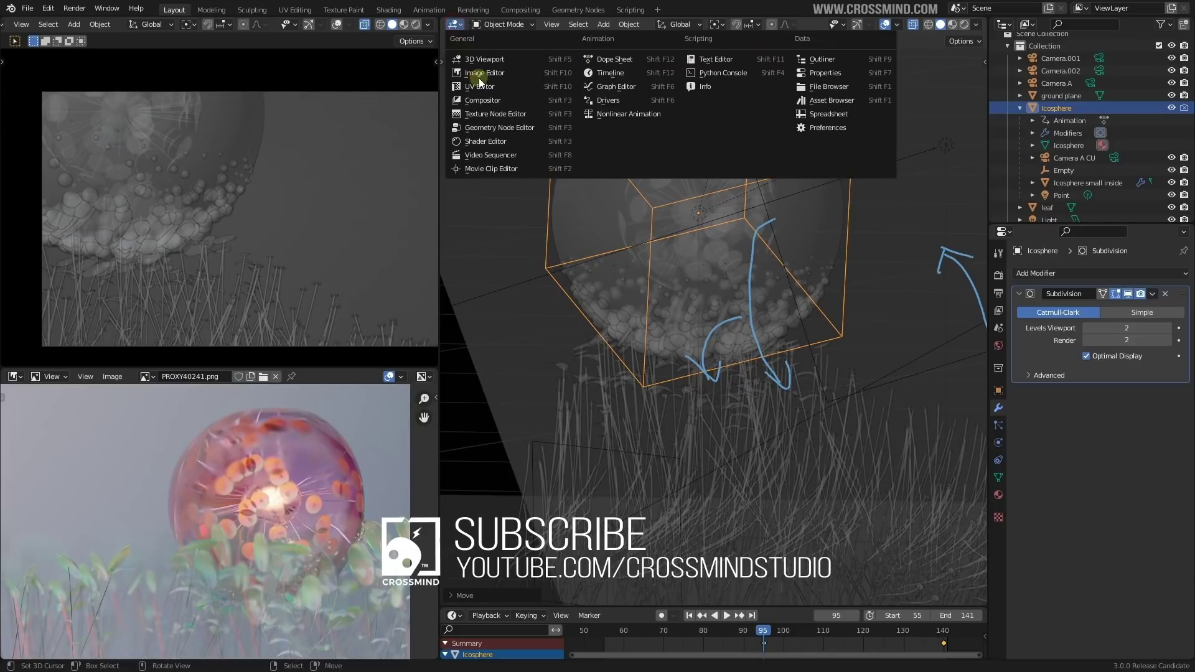
left_click(27, 8)
mouse_move(38, 24)
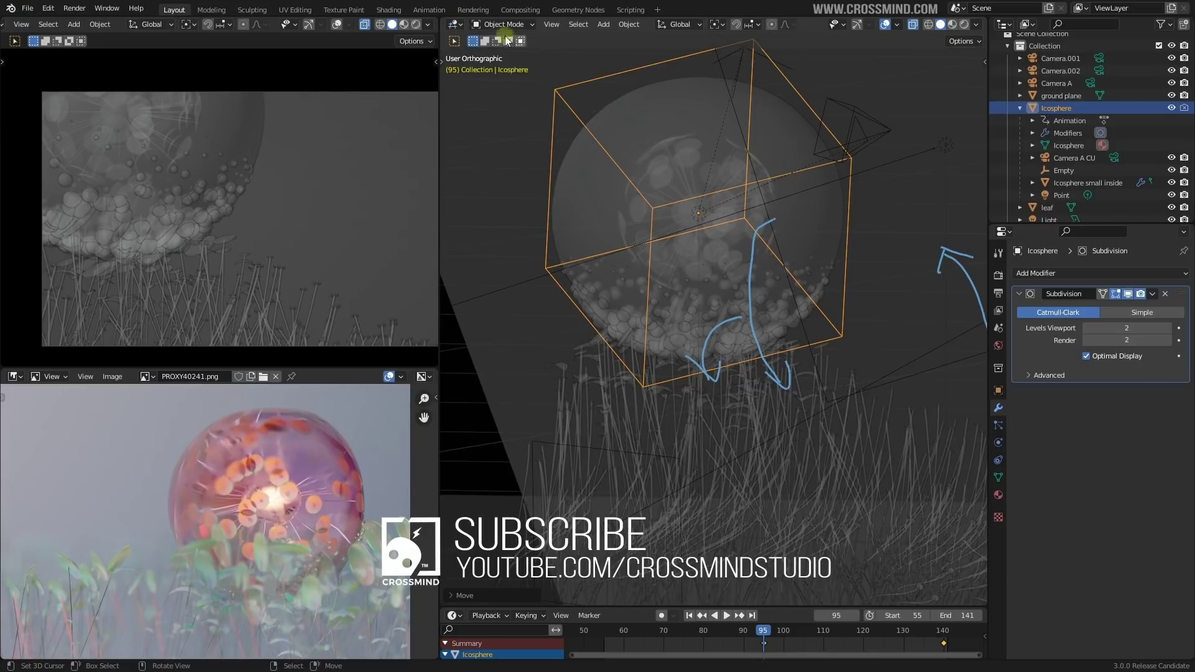
left_click(454, 25)
left_click(498, 121)
left_click(660, 25)
Step: Add a Geometry Proximity node and place it below the link between Group Input and Group Output
key("shift+a")
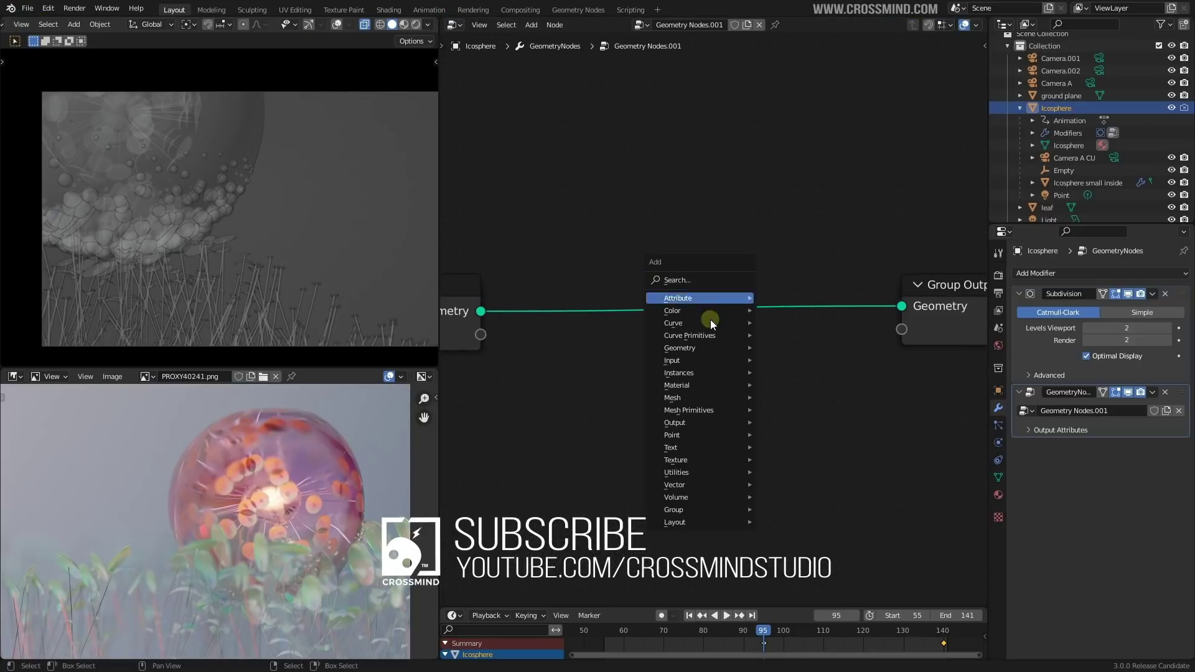
mouse_move(709, 350)
left_click(815, 385)
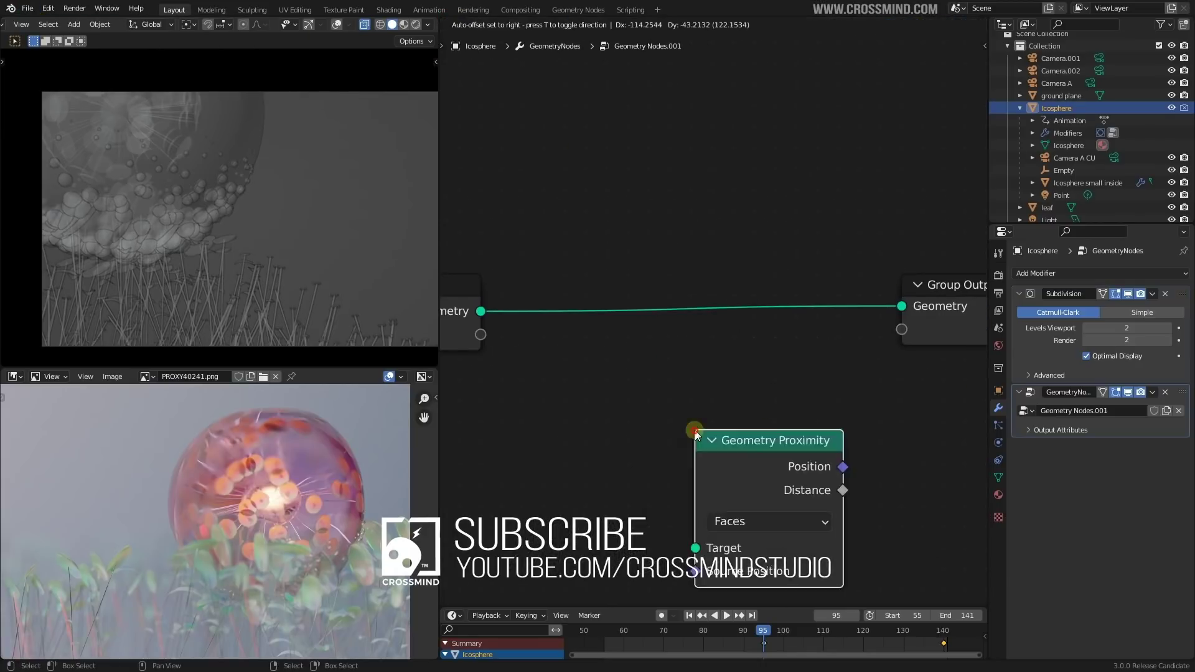
left_click(694, 431)
Step: Draw an annotation arrow leading away from the Geometry Proximity node's Target input into the empty space beside it
scroll(813, 548, "up", 3)
middle_click_drag(813, 548, 787, 392)
scroll(678, 363, "down", 3)
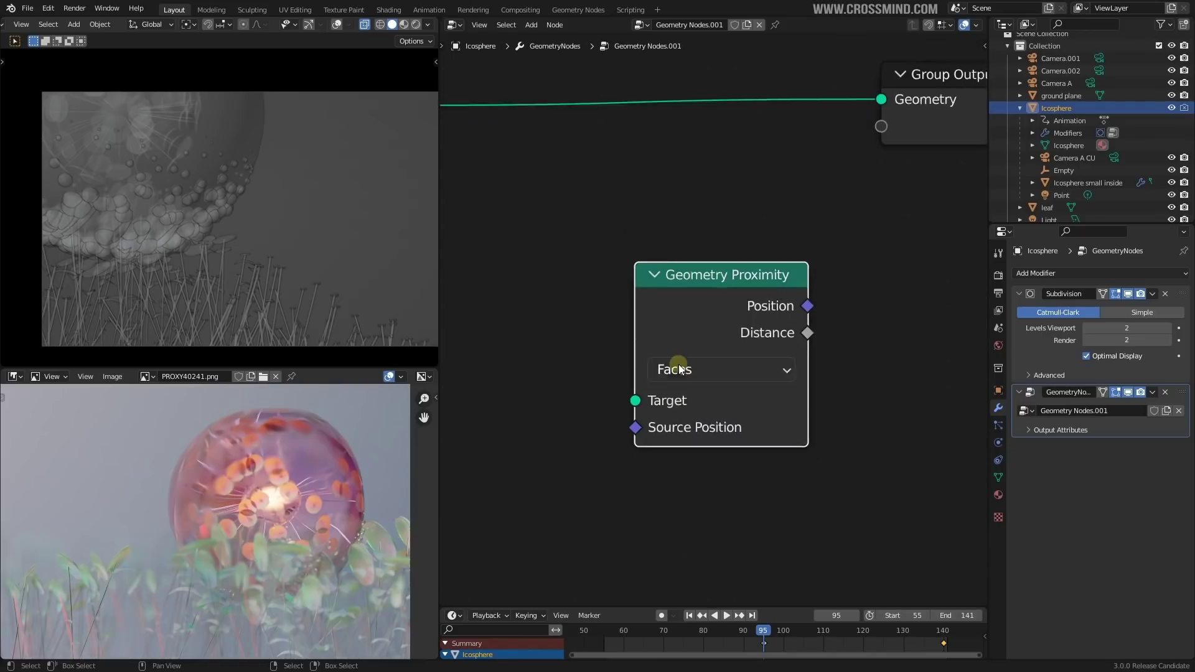
middle_click_drag(606, 395, 696, 378)
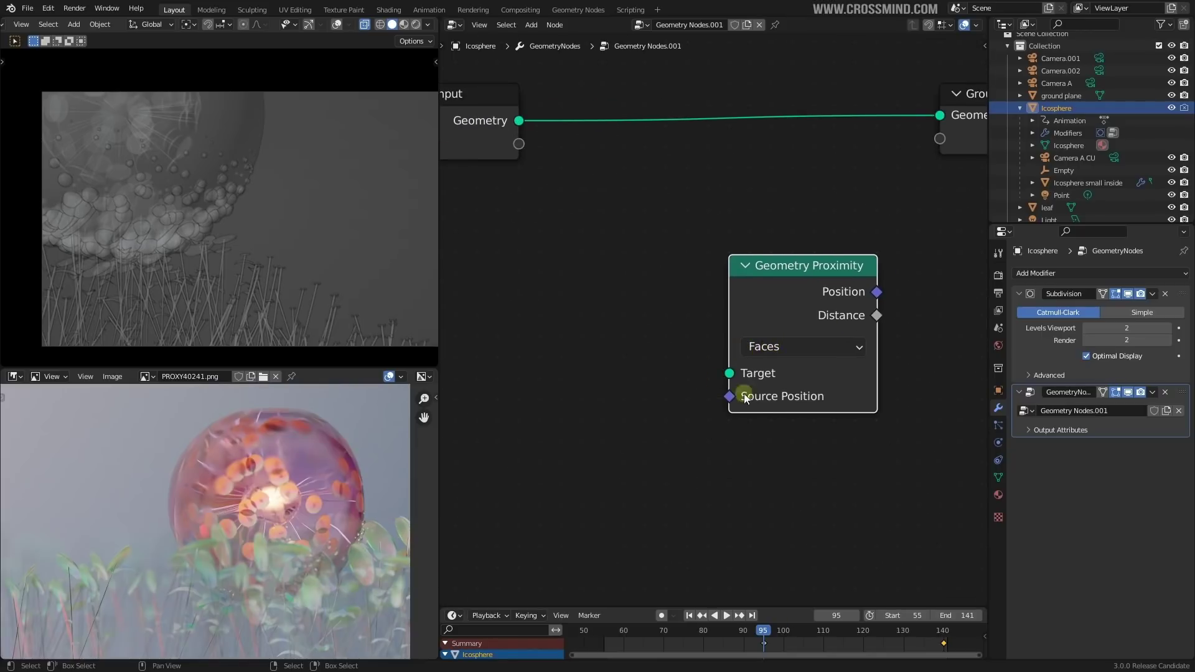
mouse_move(713, 374)
left_mouse_down()
mouse_move(568, 382)
mouse_move(579, 396)
left_mouse_up()
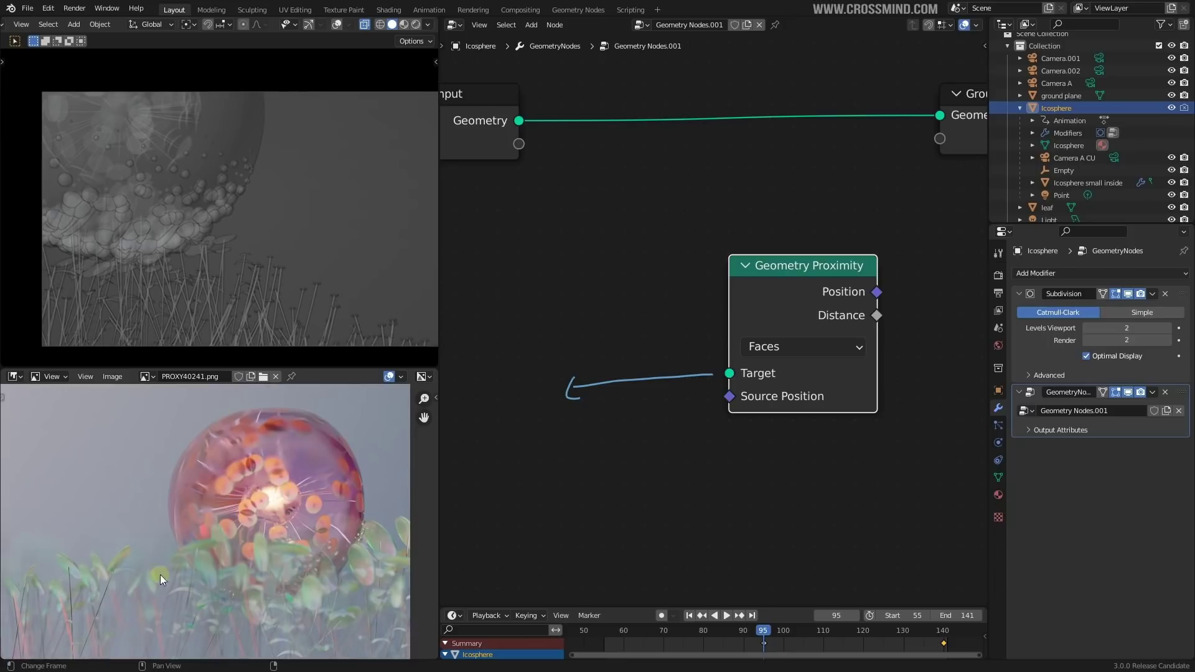
Step: Examine the Geometry Proximity node's Position and Distance outputs and its Target and Source Position inputs
middle_click_drag(852, 421, 789, 446)
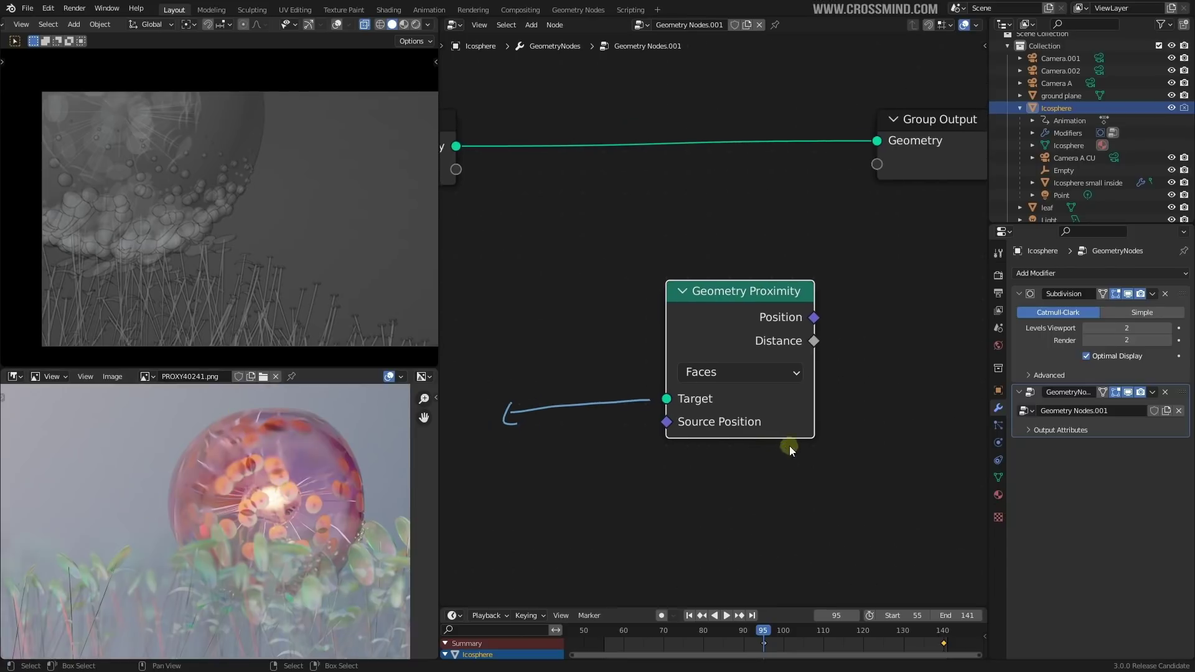
scroll(809, 404, "down", 1)
middle_click_drag(829, 389, 779, 402)
scroll(759, 402, "up", 2)
scroll(760, 406, "up", 1)
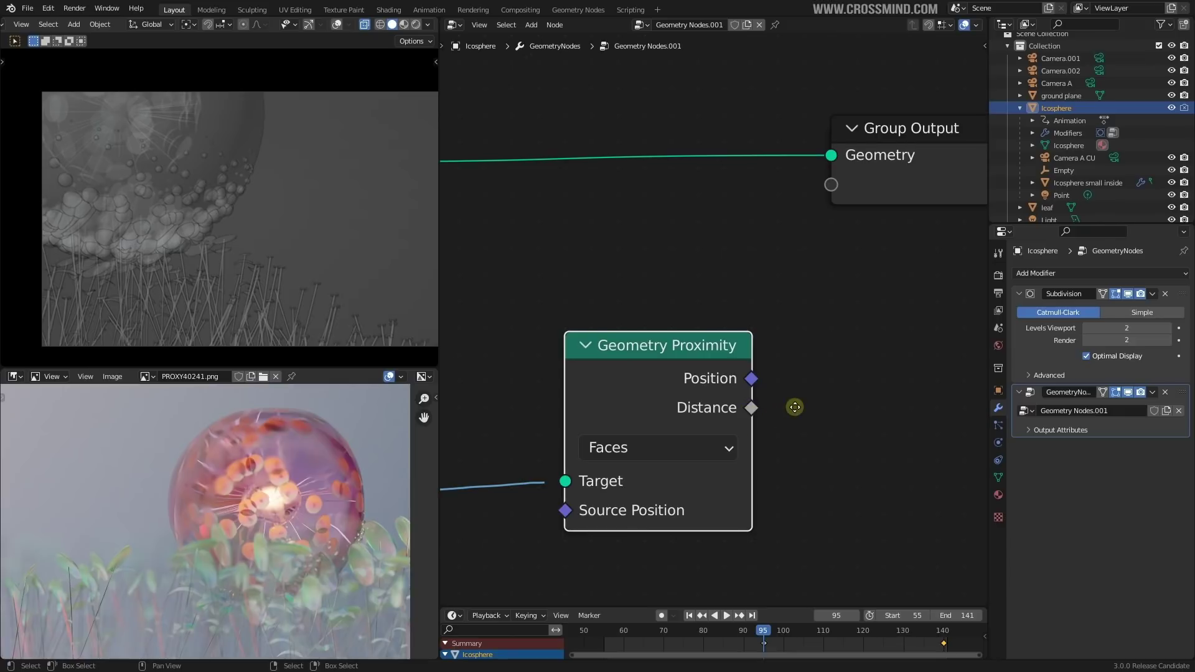
middle_click_drag(793, 408, 783, 406)
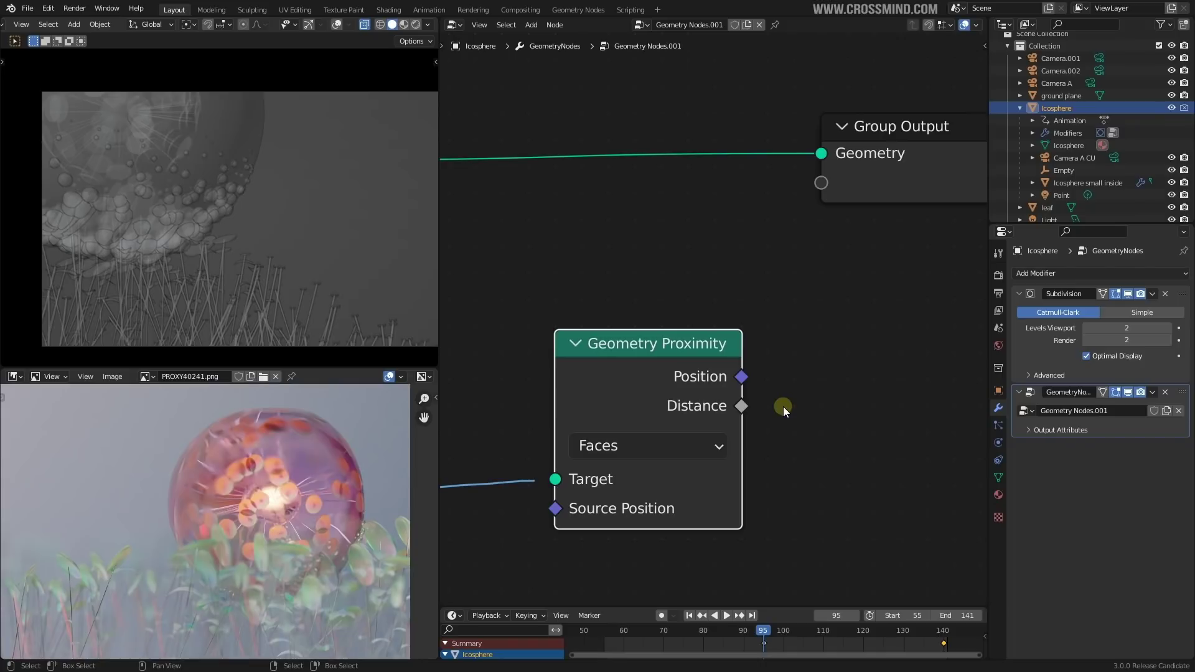
middle_click_drag(783, 406, 761, 407)
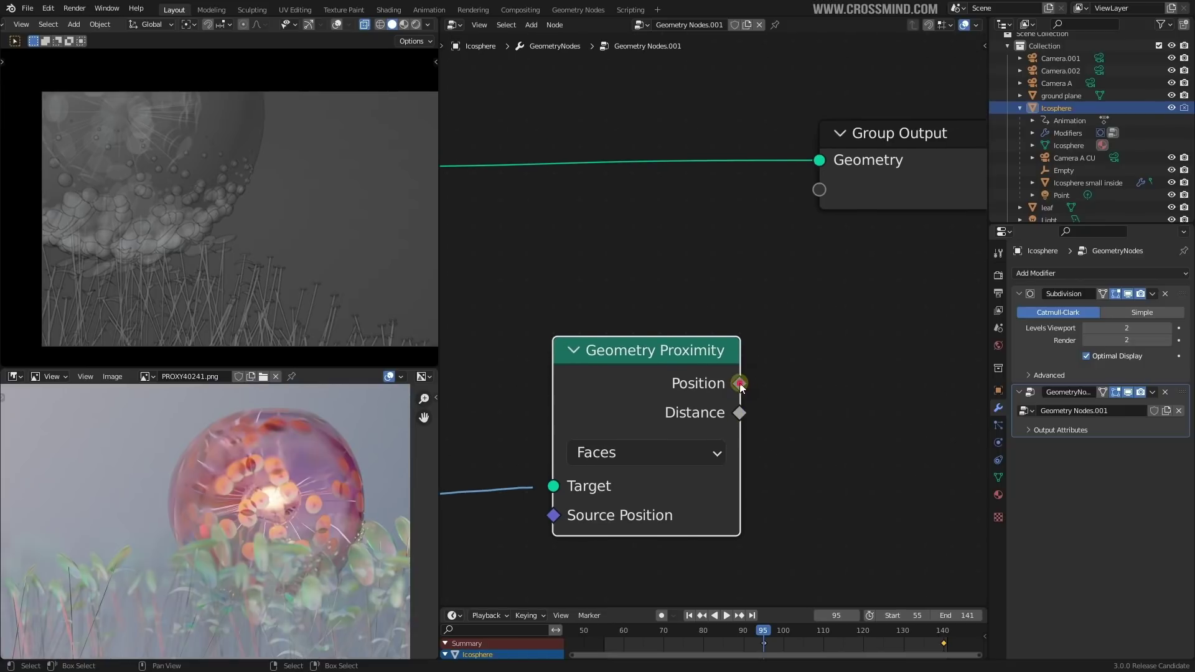
mouse_move(740, 383)
left_mouse_down()
mouse_move(794, 361)
mouse_move(738, 384)
left_mouse_up()
middle_click_drag(800, 381, 806, 356)
scroll(744, 365, "up", 1)
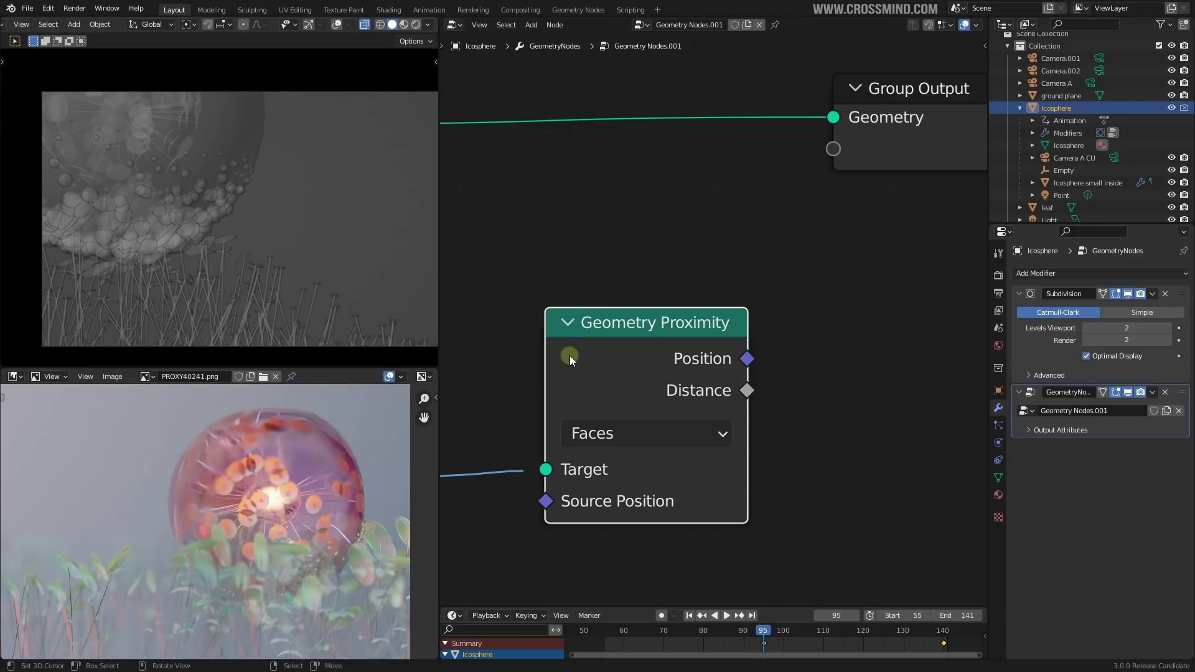
scroll(722, 346, "down", 1)
left_click_drag(744, 368, 845, 259)
scroll(772, 424, "down", 4)
middle_click_drag(756, 426, 794, 417)
scroll(794, 417, "up", 2)
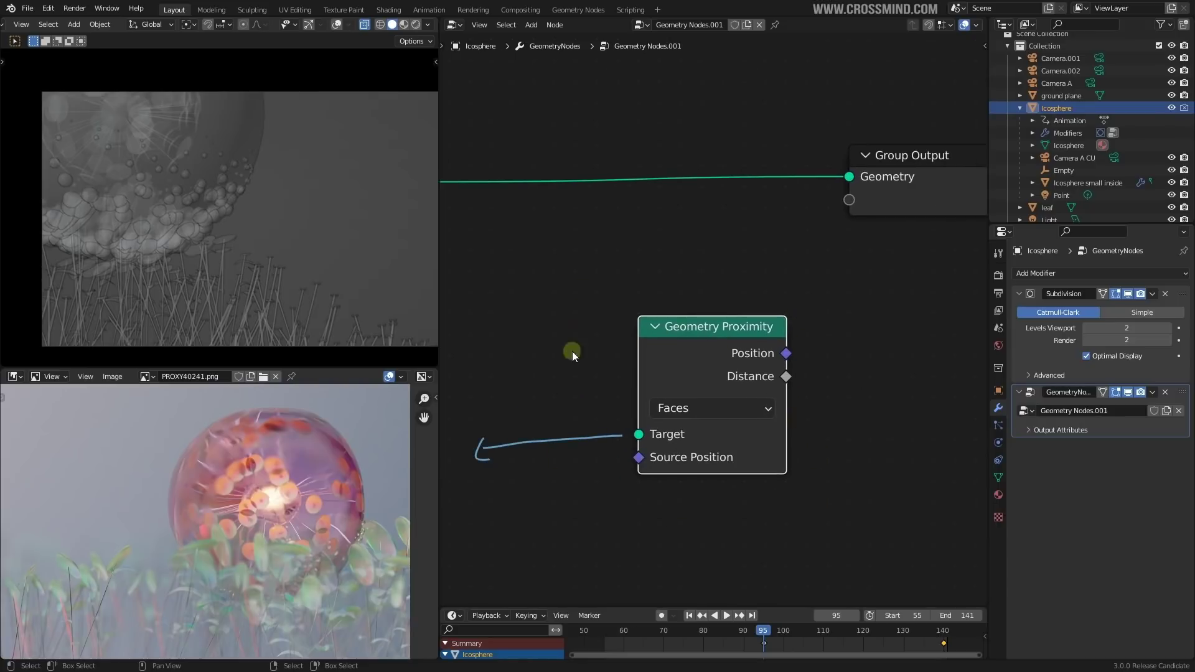
left_click_drag(579, 266, 890, 544)
middle_click_drag(852, 523, 862, 503)
left_click_drag(577, 233, 827, 507)
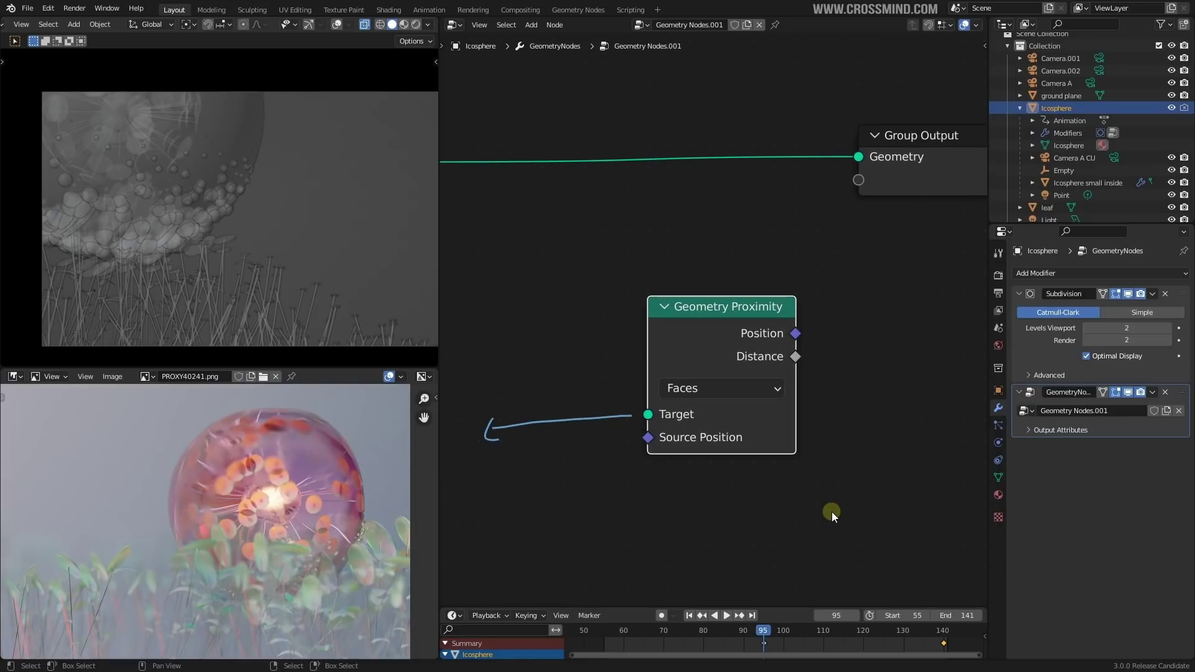
middle_click_drag(827, 510, 817, 507)
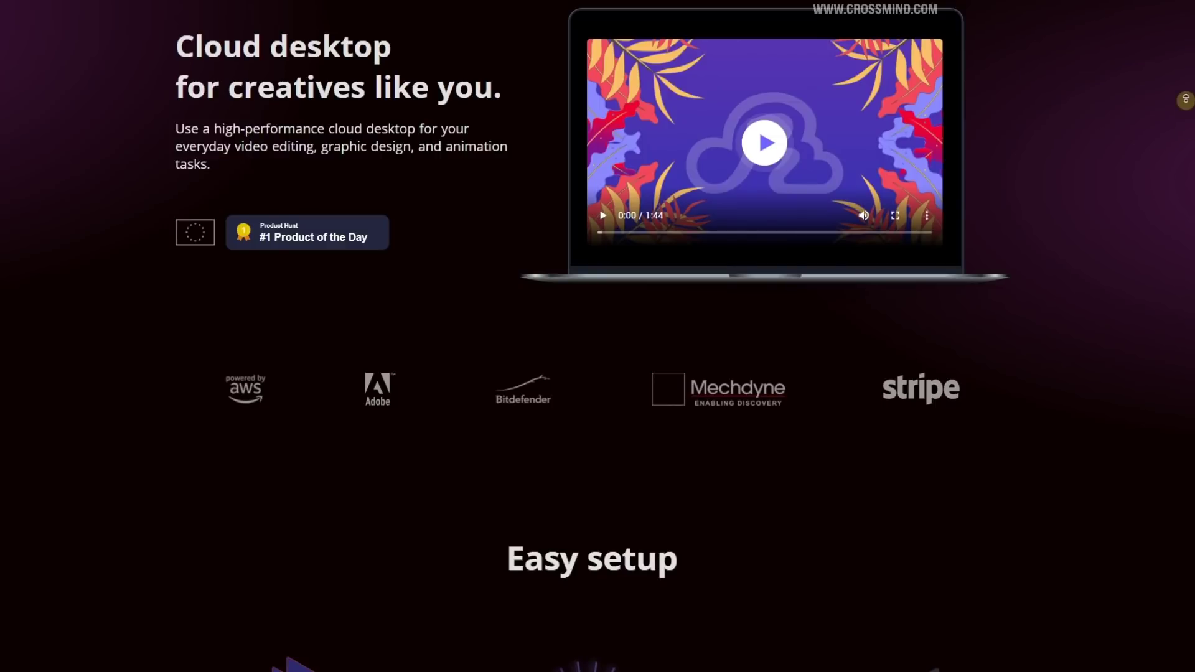
scroll(1183, 93, "up", 3)
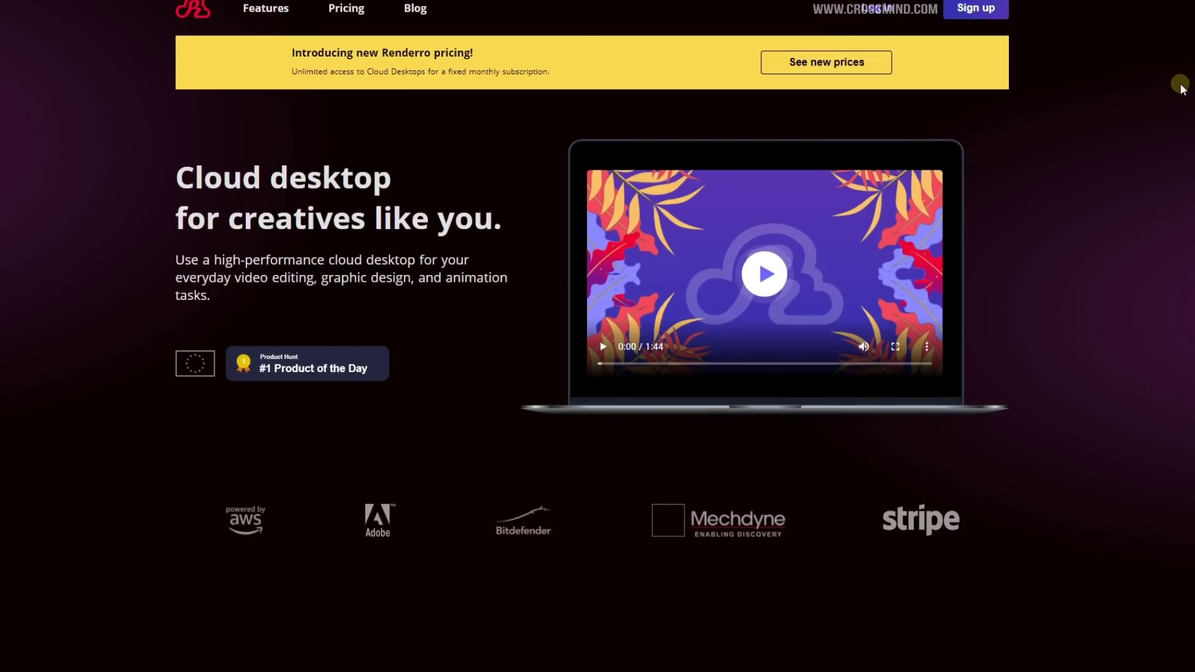
scroll(1177, 111, "down", 1)
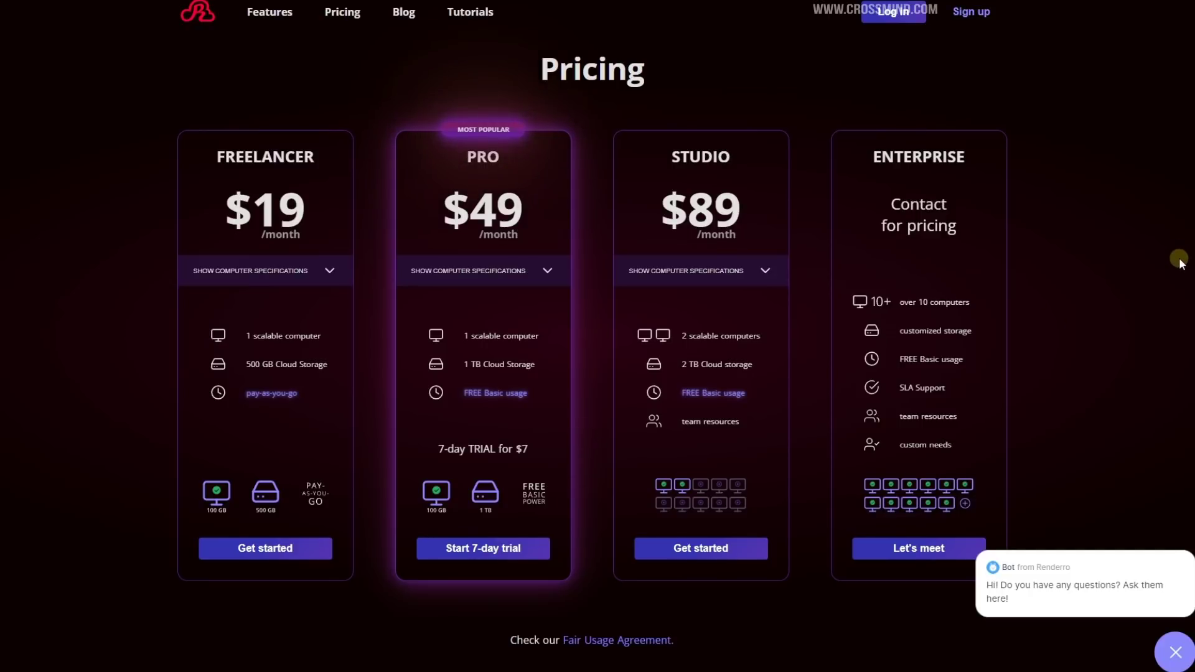
middle_click(1093, 230)
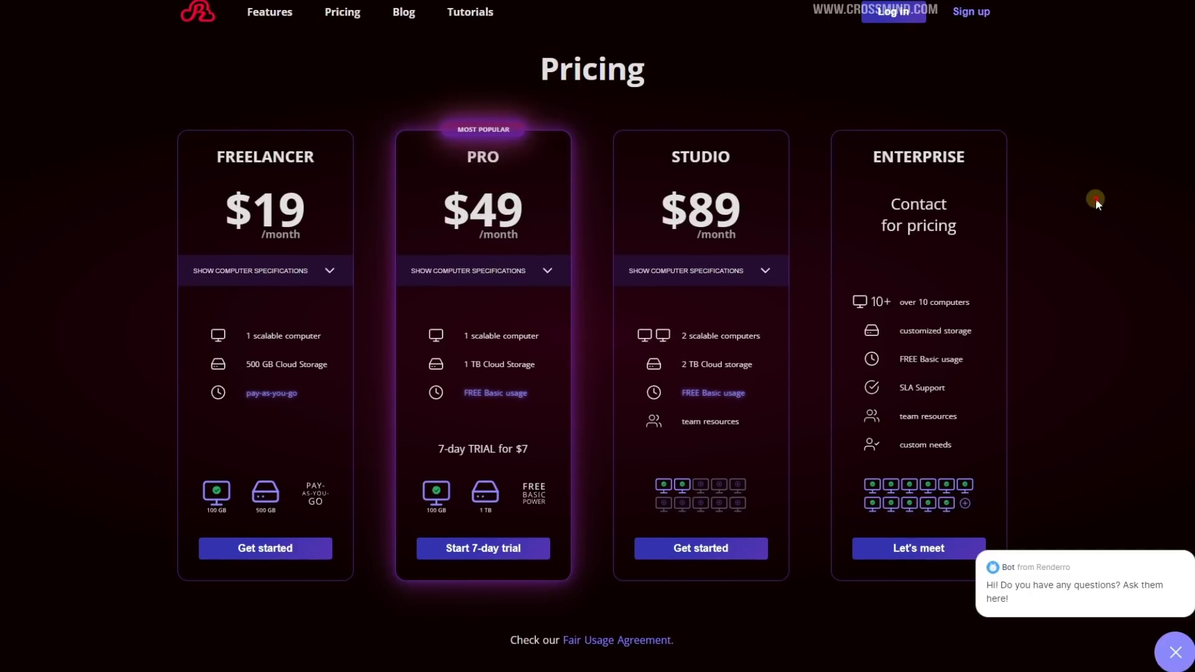
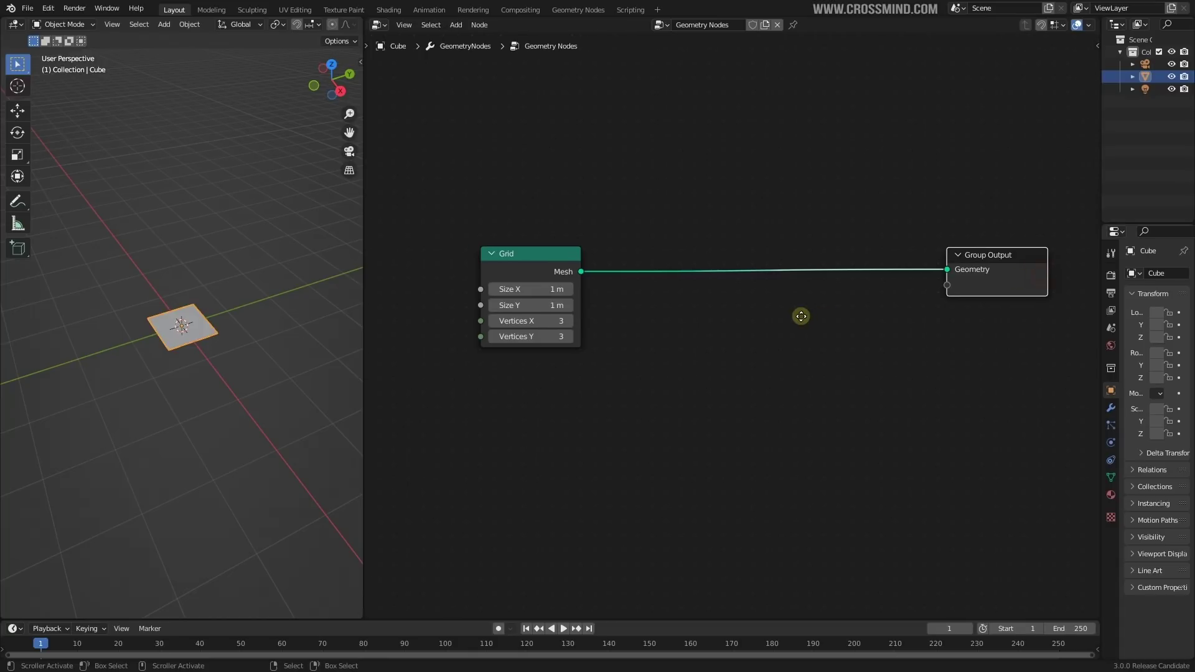
Step: Add an Instance on Points node and insert it on the link between Grid and Group Output
key("shift+a")
left_click(800, 315)
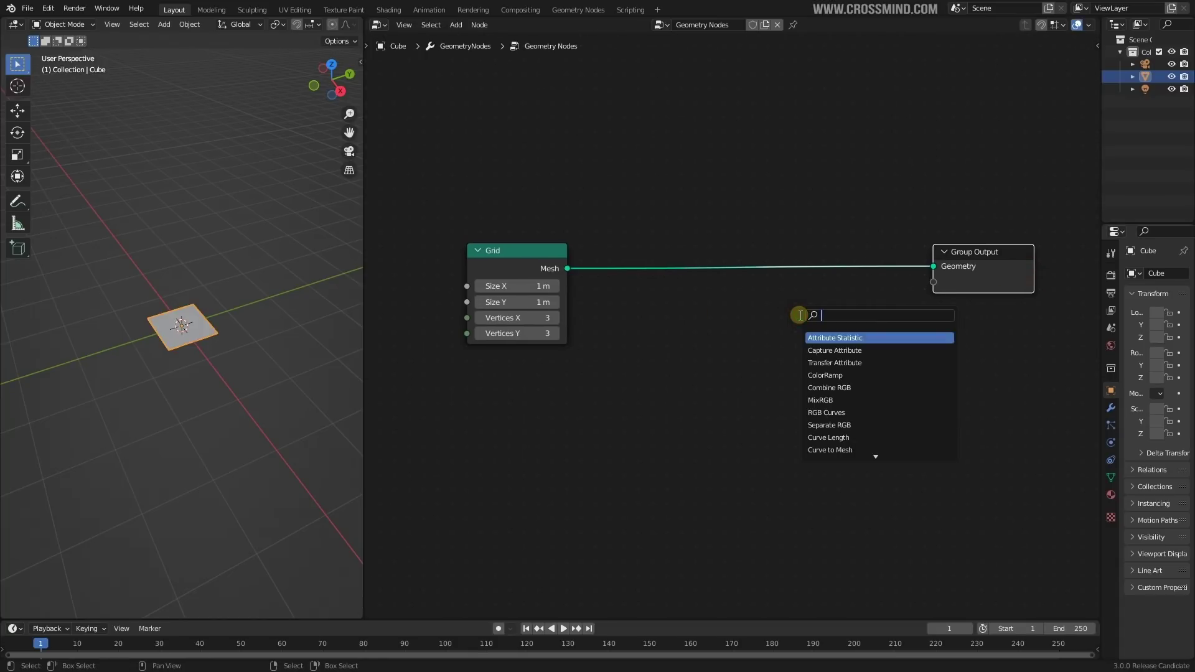
type("insta")
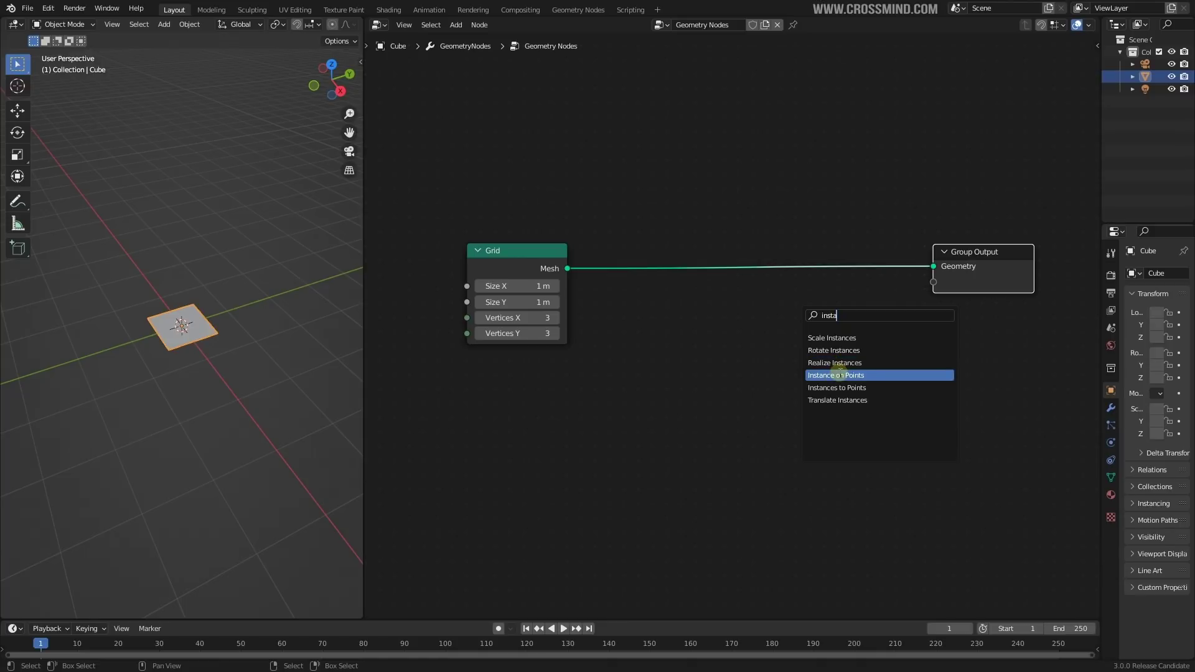
left_click(836, 375)
left_click(754, 289)
Step: Add a Cube mesh node below Grid and connect its Mesh output to the Instance input of Instance on Points
key("shift+a")
left_click(753, 289)
type("cube")
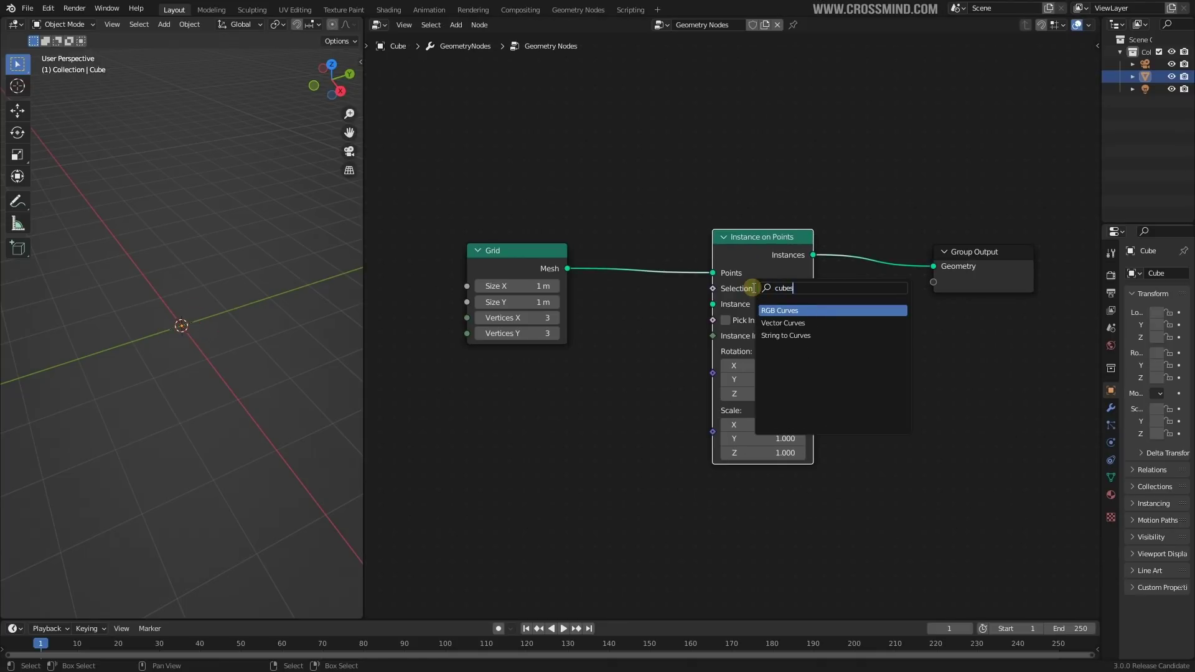
left_click(781, 309)
left_click(513, 416)
left_click_drag(586, 421, 712, 305)
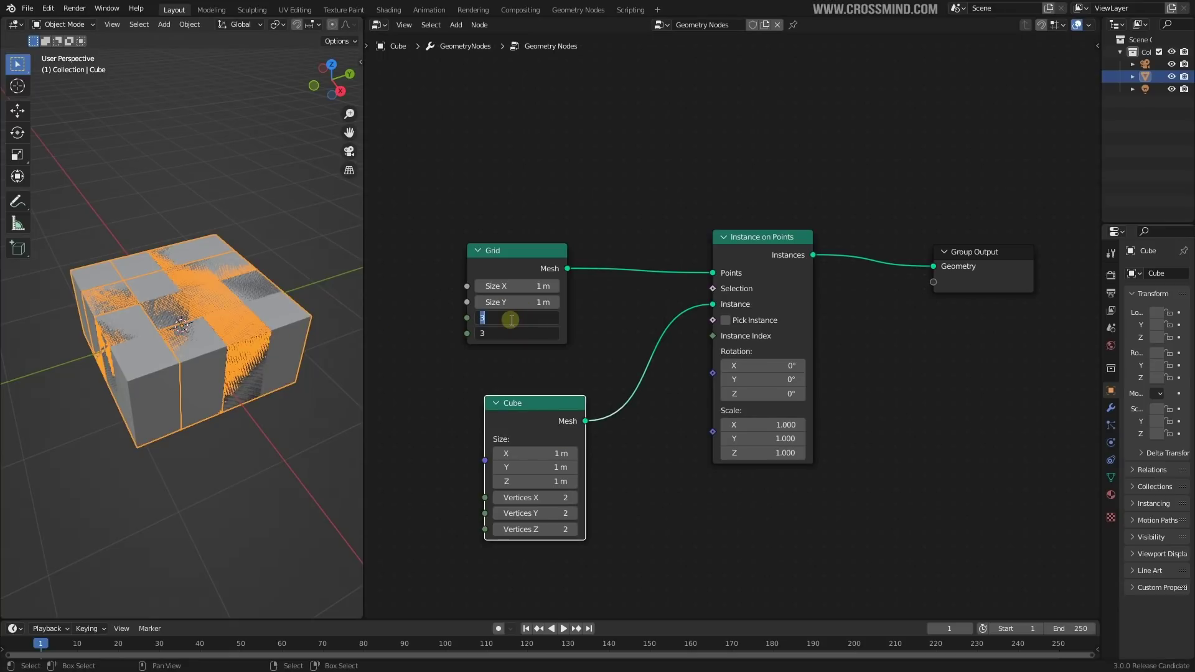
Step: Set the Grid's Vertices X and Y to 50 and the Cube's size to 0.02 m on all three axes
type("50")
key("Return")
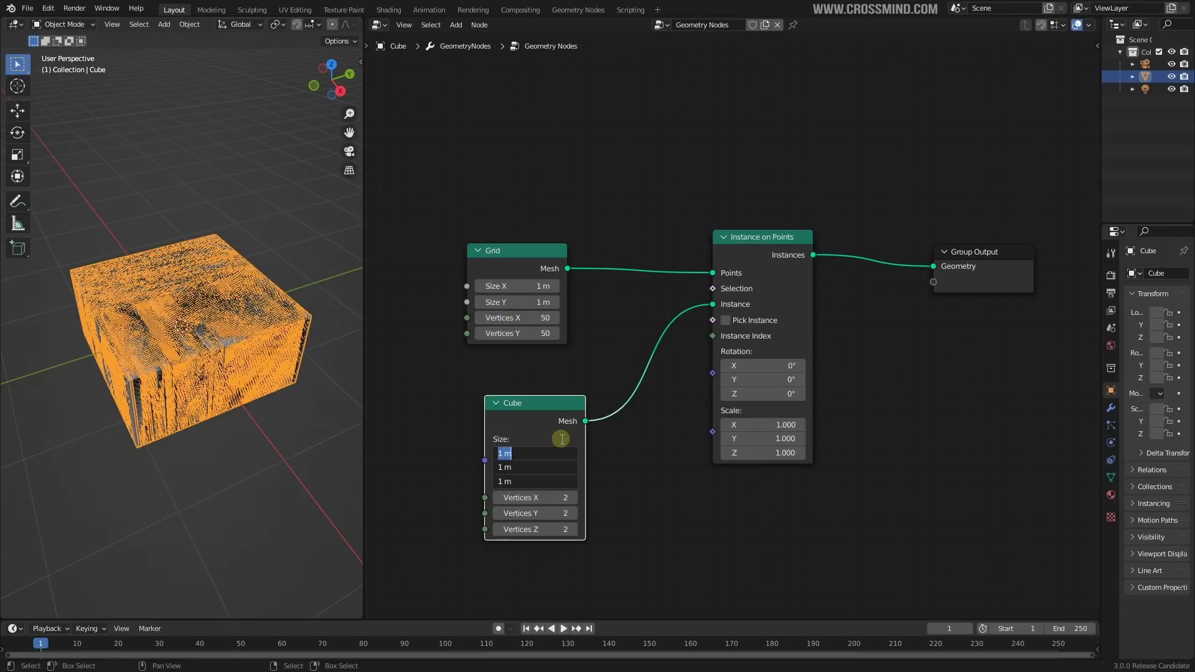
type("0.05")
key("Return")
left_click(551, 454)
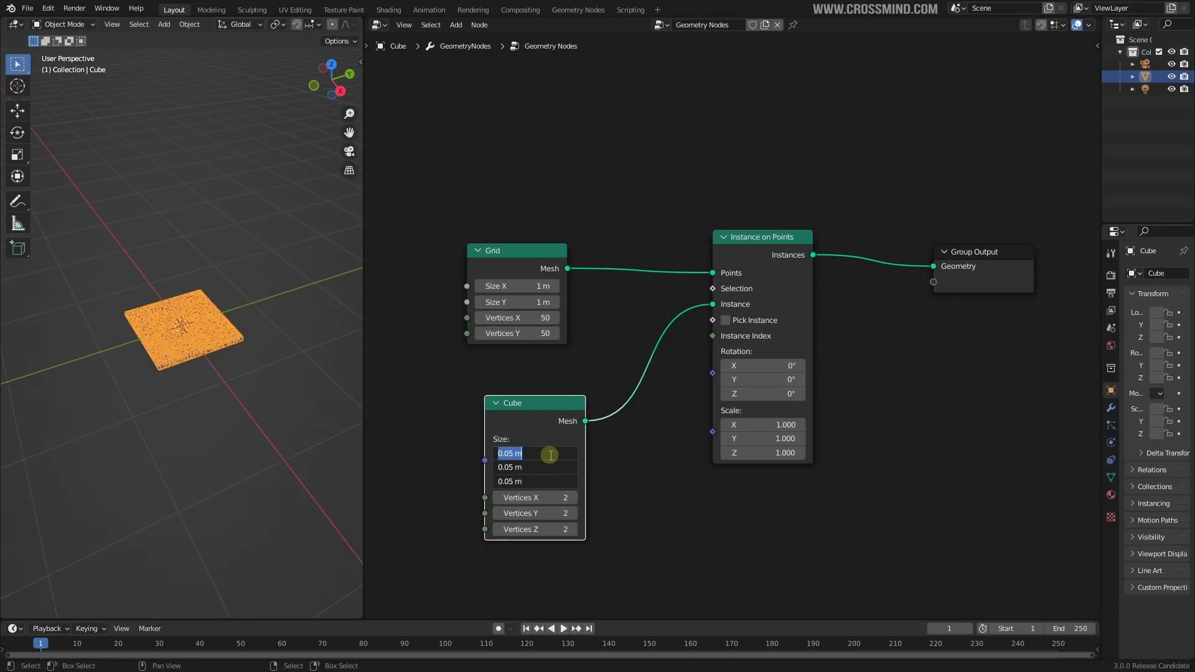
type("0.02")
key("Return")
scroll(217, 391, "up", 5)
middle_click_drag(218, 391, 244, 314)
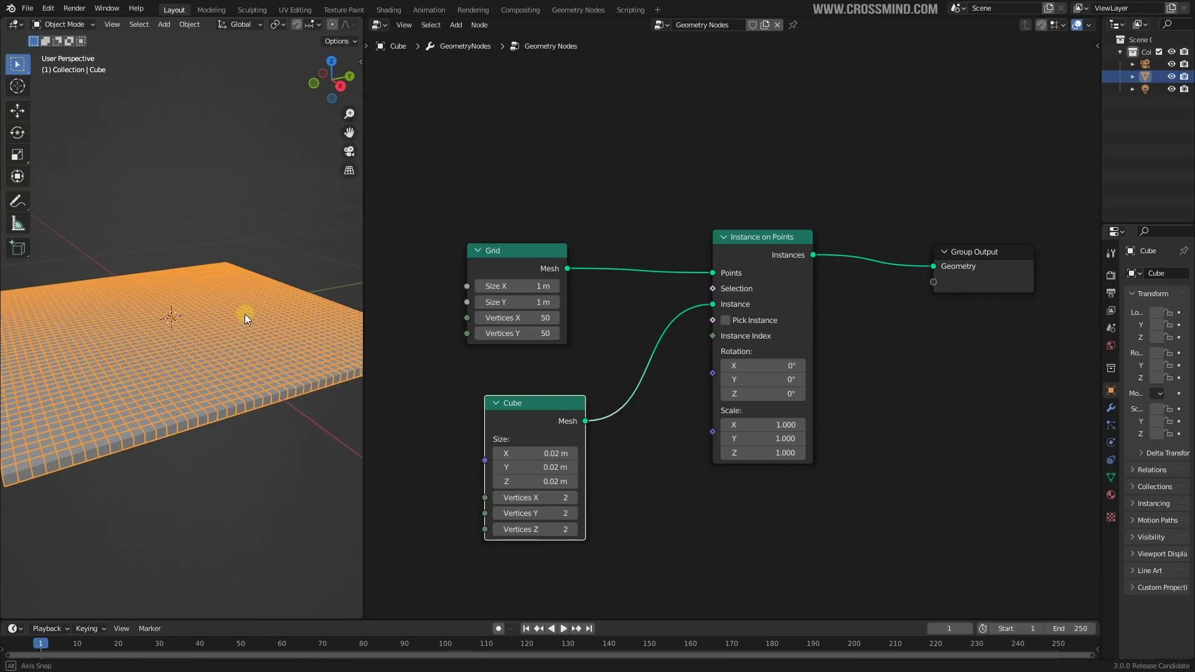
middle_click_drag(260, 382, 247, 410)
Step: Move the Cube node up closer to Grid and add a Musgrave Texture node below it
middle_click_drag(530, 431, 633, 375)
left_click_drag(632, 375, 612, 352)
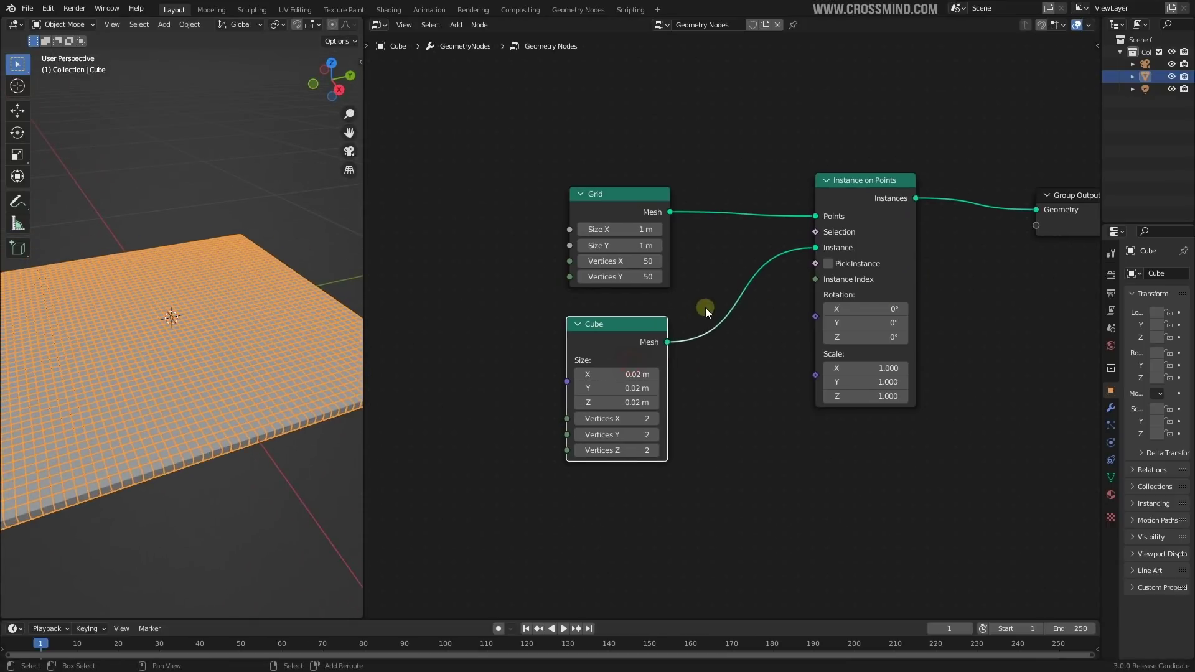
key("shift+a")
left_click(704, 307)
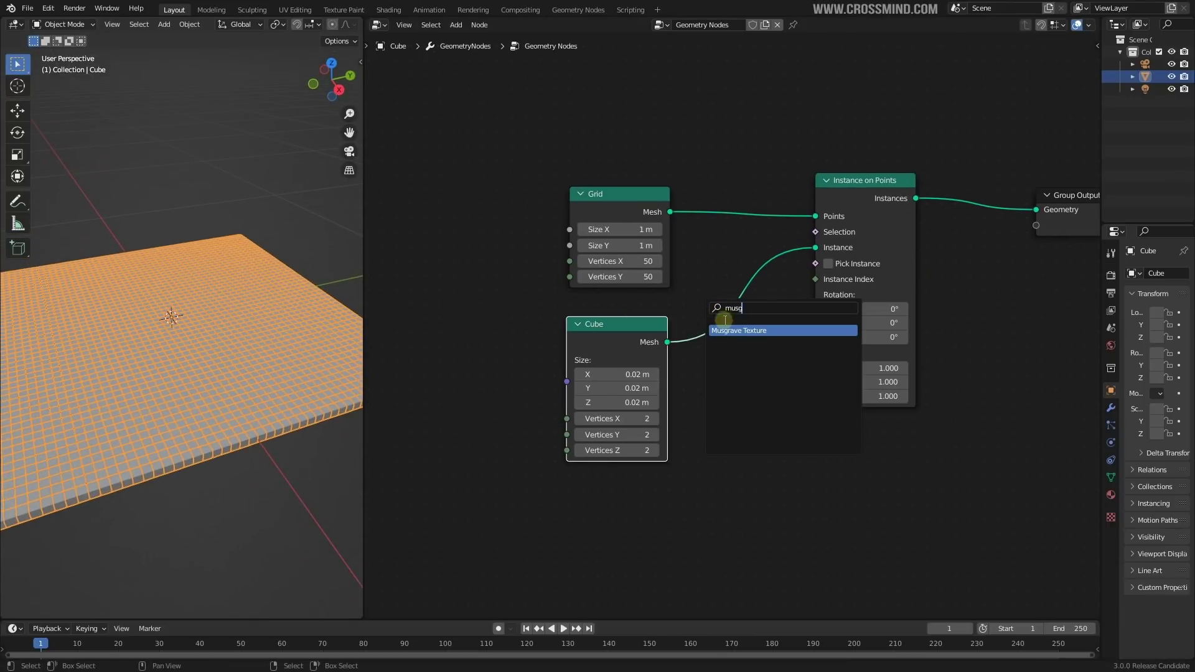
key("Return")
left_click(635, 492)
Step: Add a Combine XYZ node and connect its Vector output to the Scale input of Instance on Points
key("shift+a")
left_click(670, 414)
type("comb")
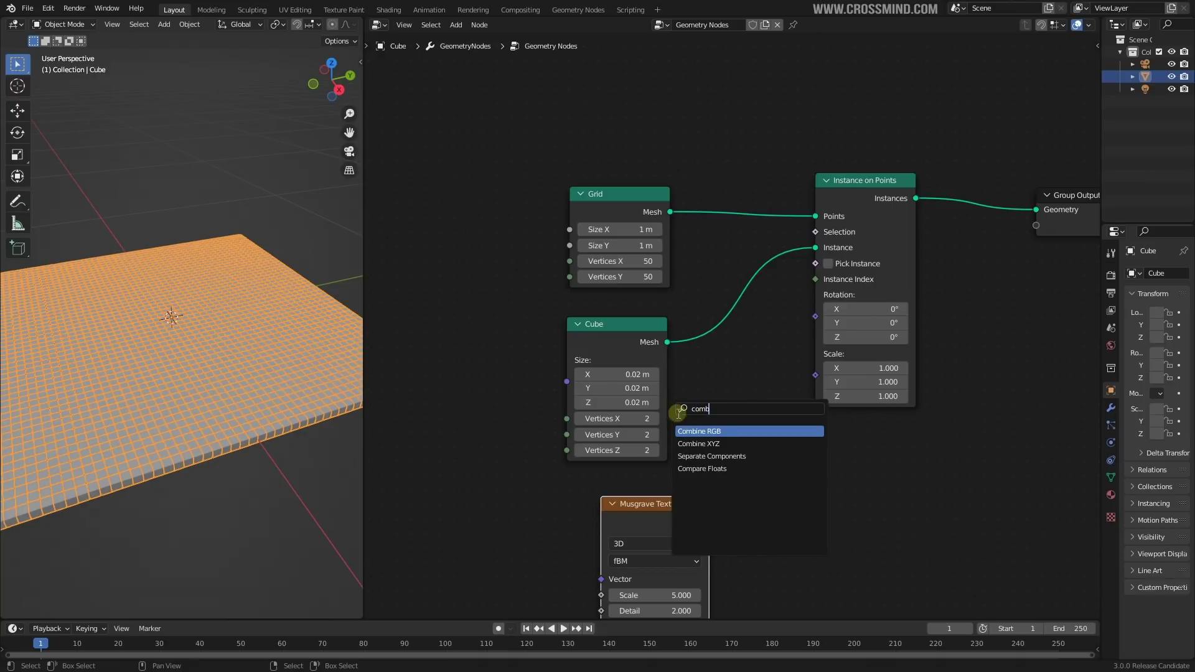
key("Down")
key("Return")
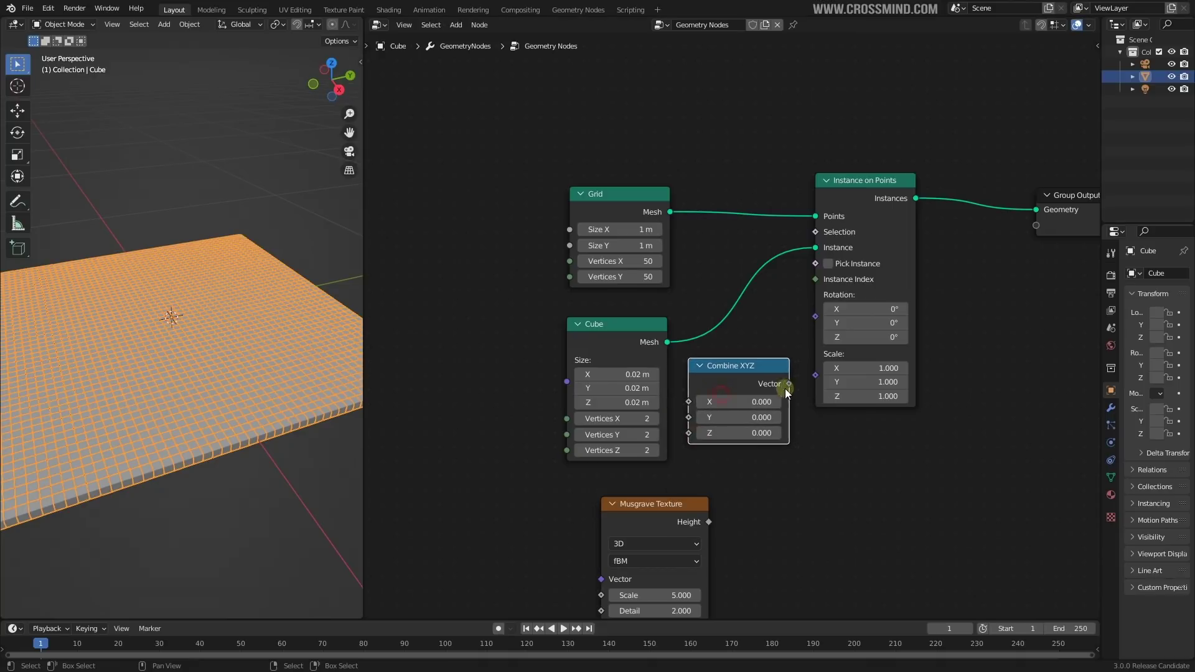
left_click_drag(817, 375, 819, 374)
Step: Set the Combine XYZ node's X, Y and Z to 1.000 and move it lower beneath Instance on Points
left_click_drag(635, 326, 627, 313)
middle_click_drag(808, 446, 834, 382)
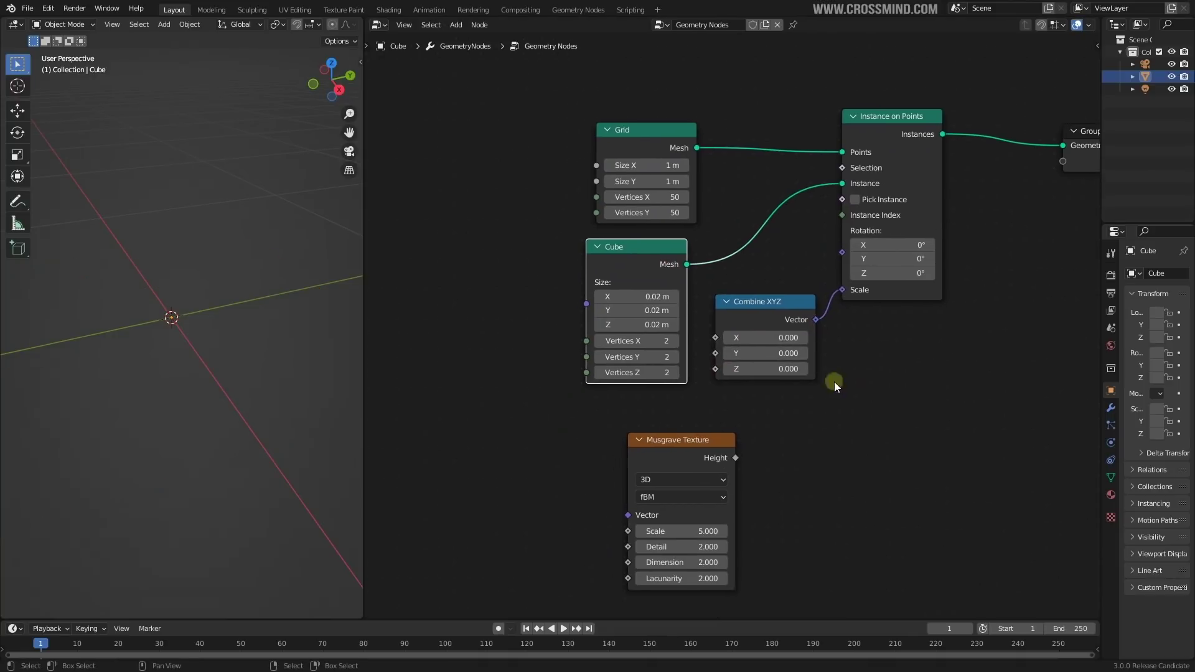
middle_click_drag(834, 382, 828, 381)
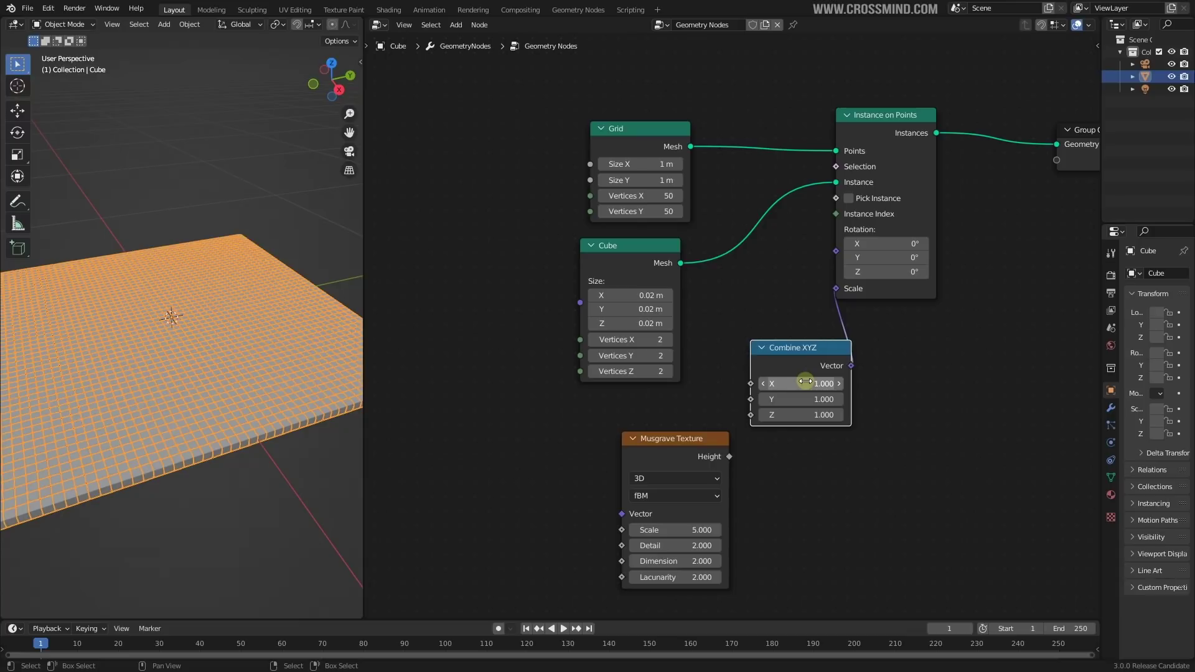
middle_click_drag(154, 323, 192, 323)
Step: Move the Musgrave Texture node away from Combine XYZ and connect its Height output to the Z input
left_click_drag(701, 465, 631, 460)
left_click_drag(658, 452, 750, 416)
middle_click_drag(645, 488, 676, 468)
scroll(676, 468, "up", 1)
scroll(676, 471, "up", 1)
mouse_move(648, 523)
left_mouse_down()
mouse_move(660, 523)
mouse_move(647, 523)
left_mouse_up()
scroll(192, 346, "up", 1)
Step: Widen the 3D viewport and frame the cube grid closely
middle_click_drag(193, 347, 194, 383)
left_click_drag(361, 279, 483, 268)
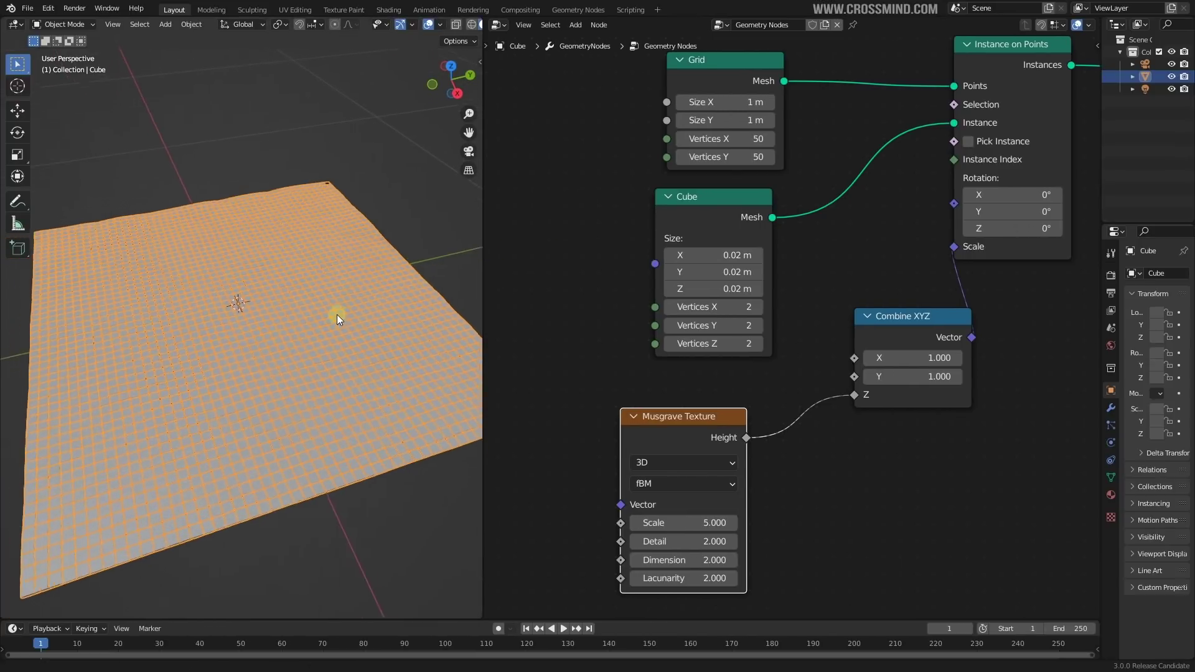
mouse_move(336, 315)
middle_mouse_down()
mouse_move(335, 296)
mouse_move(339, 310)
middle_mouse_up()
scroll(338, 310, "up", 2)
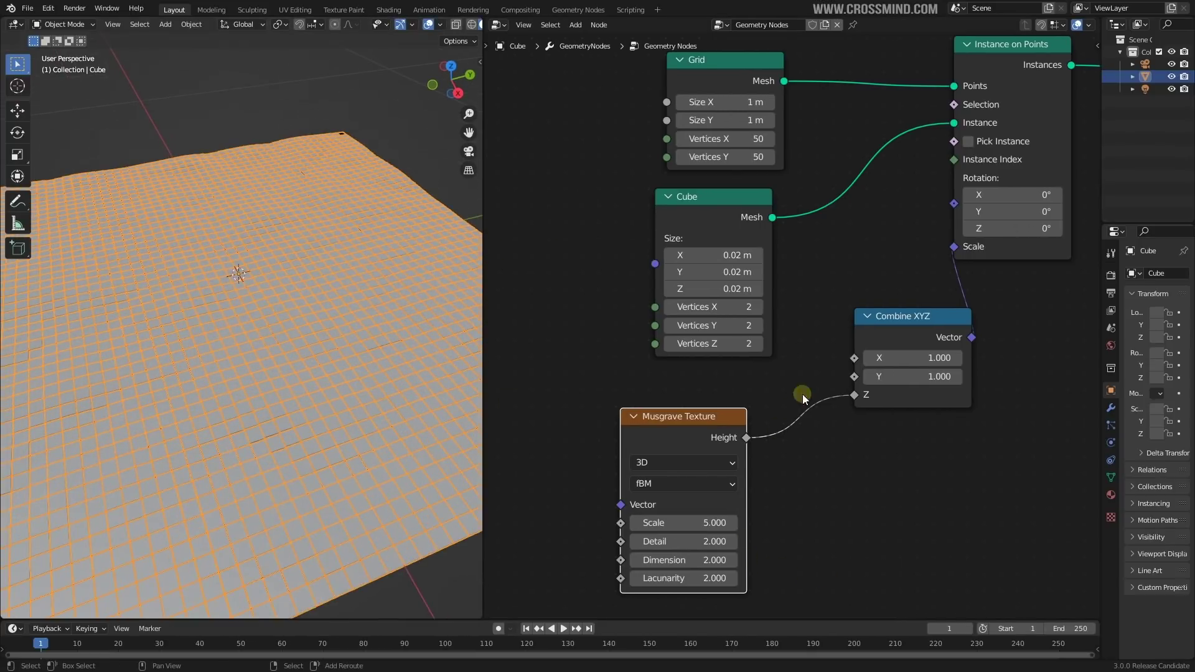
Step: Try a Musgrave Texture Scale of about 11.2 on the cube grid
left_click_drag(690, 525, 714, 524)
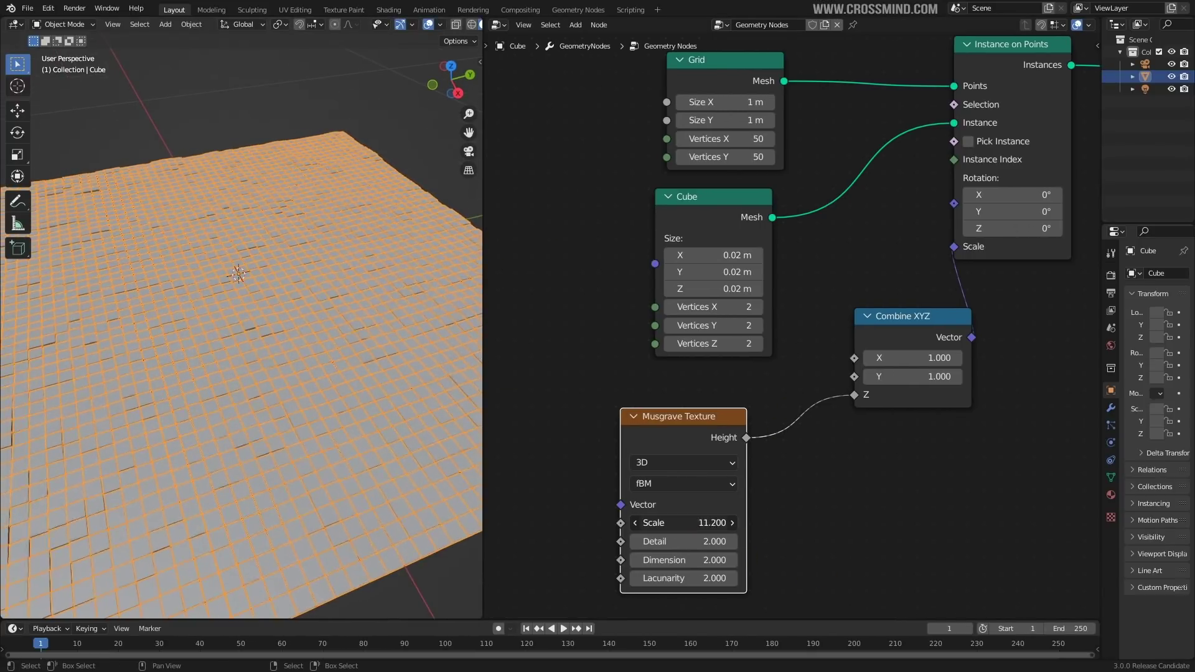
right_click(689, 525)
middle_click_drag(357, 428, 358, 398)
Step: Add a Map Range node between the Musgrave Texture's Height output and the Z input of Combine XYZ
key("shift+a")
left_click(739, 340)
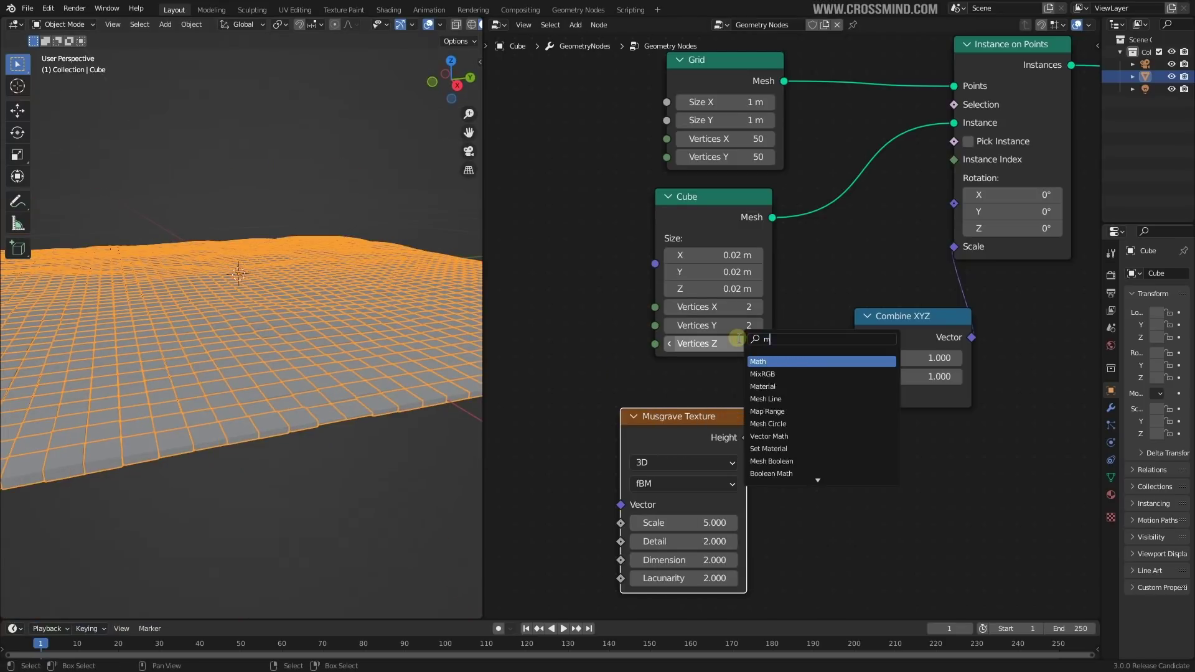
key("Return")
left_click(783, 357)
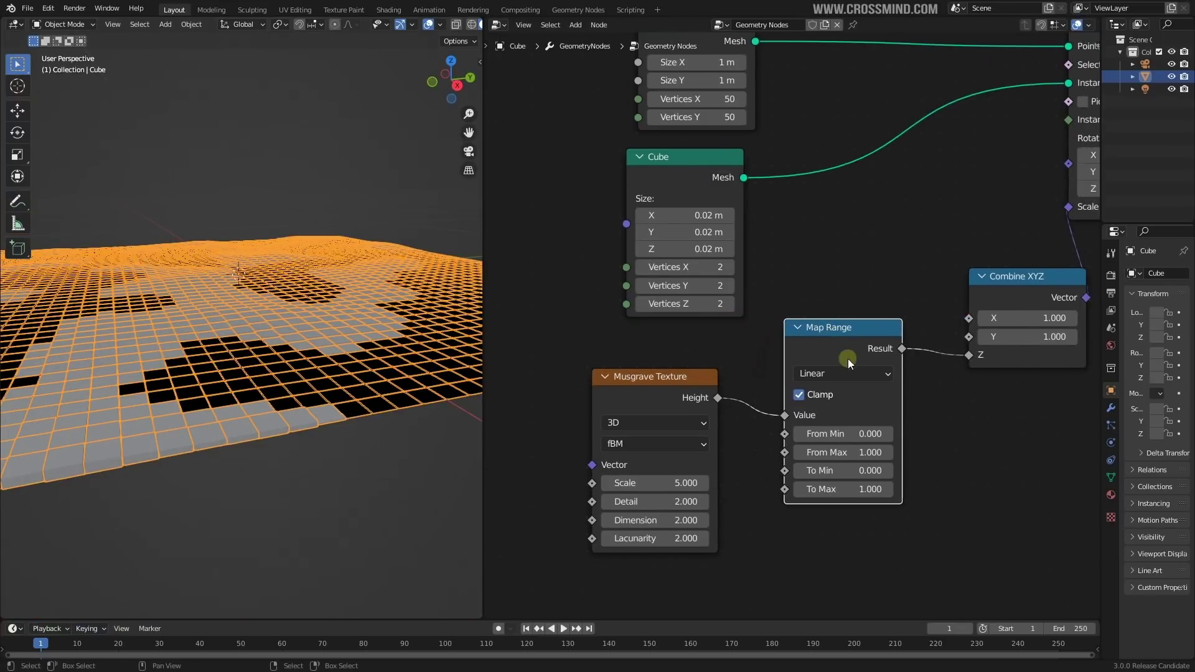
Step: Set the Map Range node's To Min to about -0.63 and its To Max to about 12.97
left_click(798, 387)
left_click(850, 368)
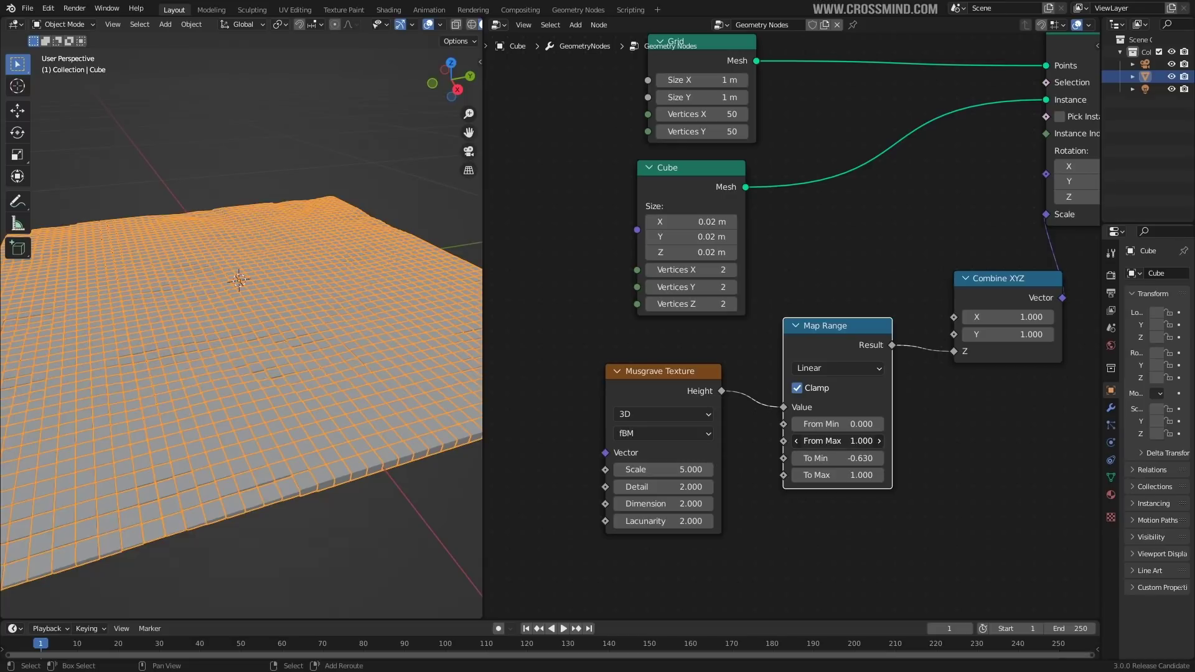
mouse_move(838, 441)
left_mouse_down()
mouse_move(786, 441)
mouse_move(843, 441)
left_mouse_up()
left_click_drag(838, 424, 856, 424)
left_click_drag(838, 475, 884, 475)
scroll(187, 390, "down", 2)
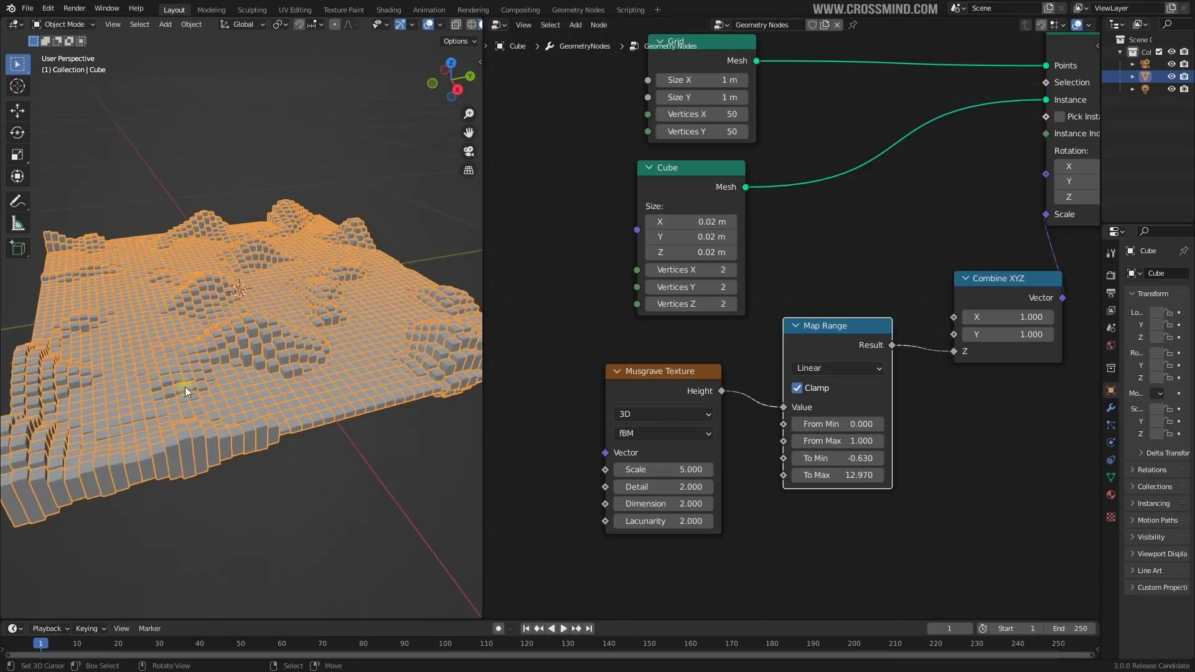
middle_click_drag(187, 389, 191, 408)
left_click(858, 368)
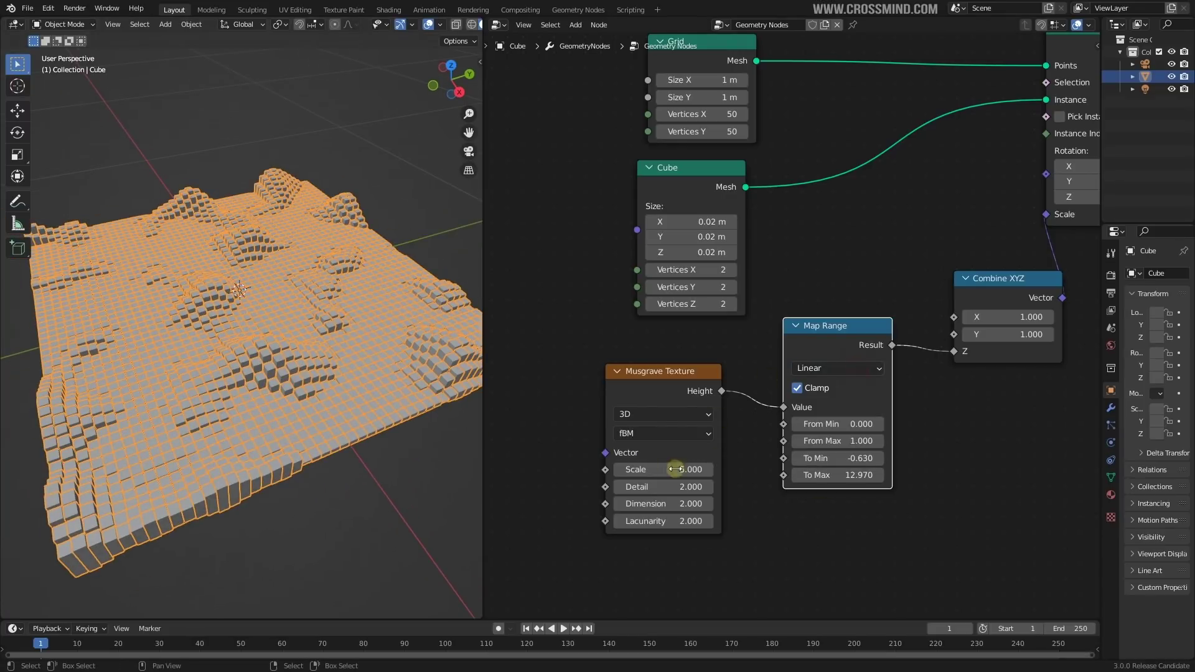
Step: Switch the Musgrave Texture to 4D and set its W value to about 0.51
left_click(677, 416)
left_click(638, 483)
left_click_drag(657, 470, 676, 470)
scroll(829, 255, "down", 3)
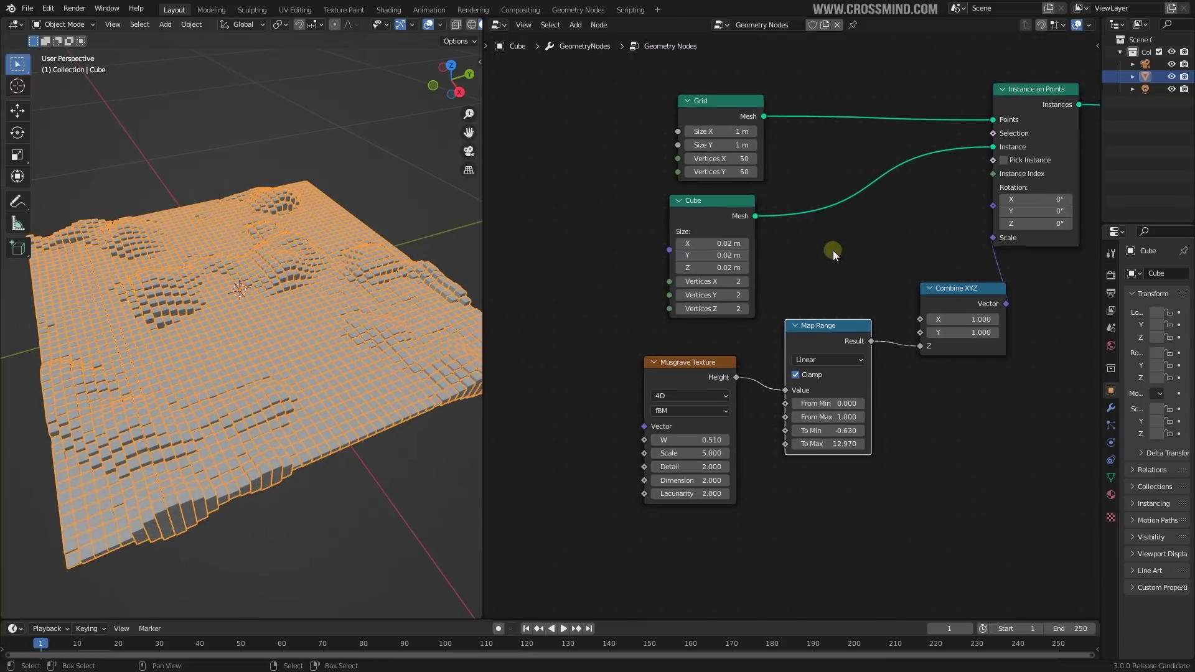
middle_click_drag(817, 307, 825, 347)
scroll(787, 433, "up", 3)
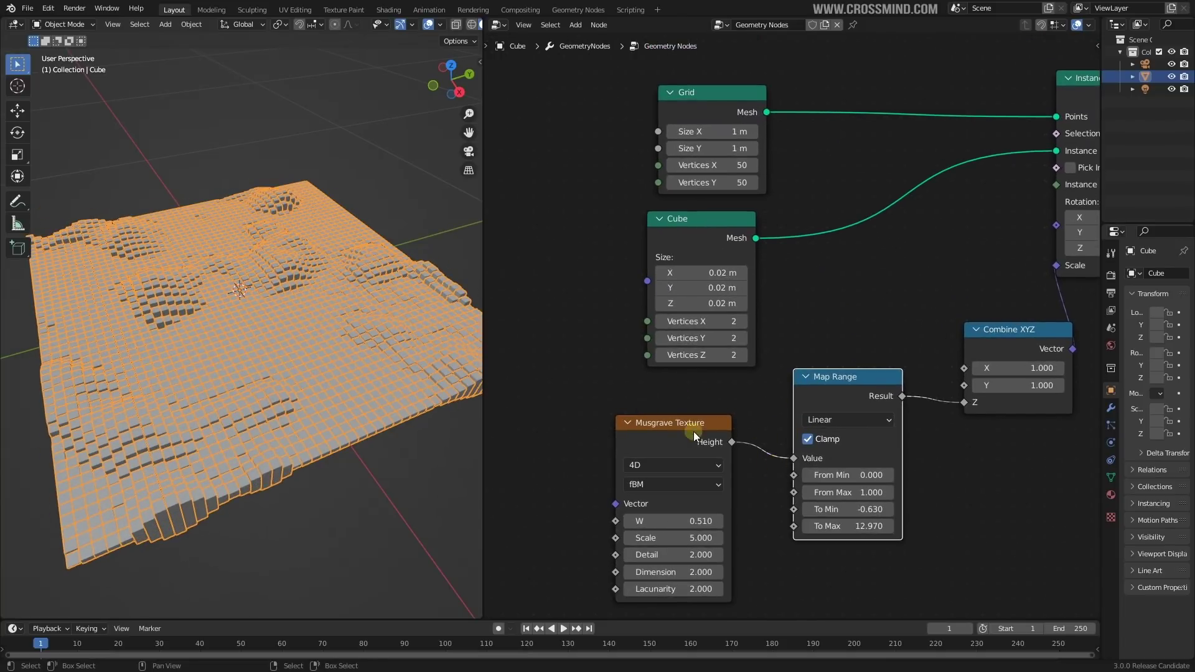
Step: Add a UV sphere to the scene and scale it down to about 0.248
scroll(654, 423, "down", 1)
mouse_move(773, 414)
middle_mouse_down()
mouse_move(782, 409)
mouse_move(772, 422)
middle_mouse_up()
middle_click_drag(377, 359, 361, 344)
scroll(680, 354, "down", 1)
scroll(680, 353, "down", 1)
middle_click_drag(742, 389, 760, 401)
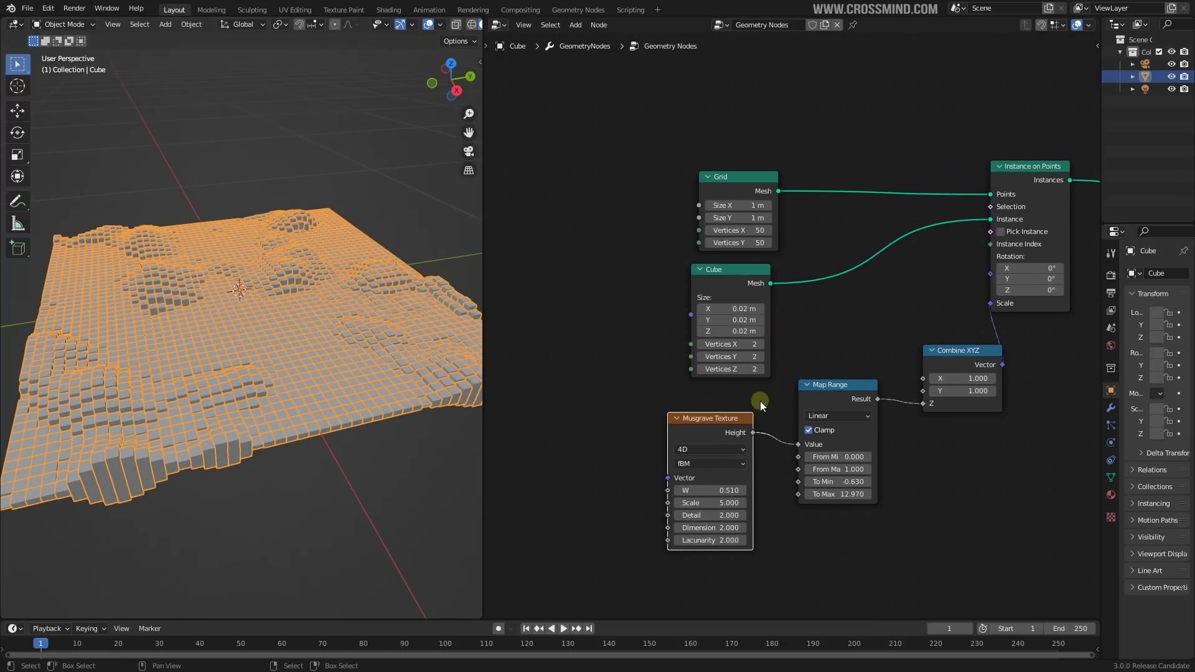
middle_click_drag(817, 271, 772, 320)
key("shift+a")
mouse_move(291, 243)
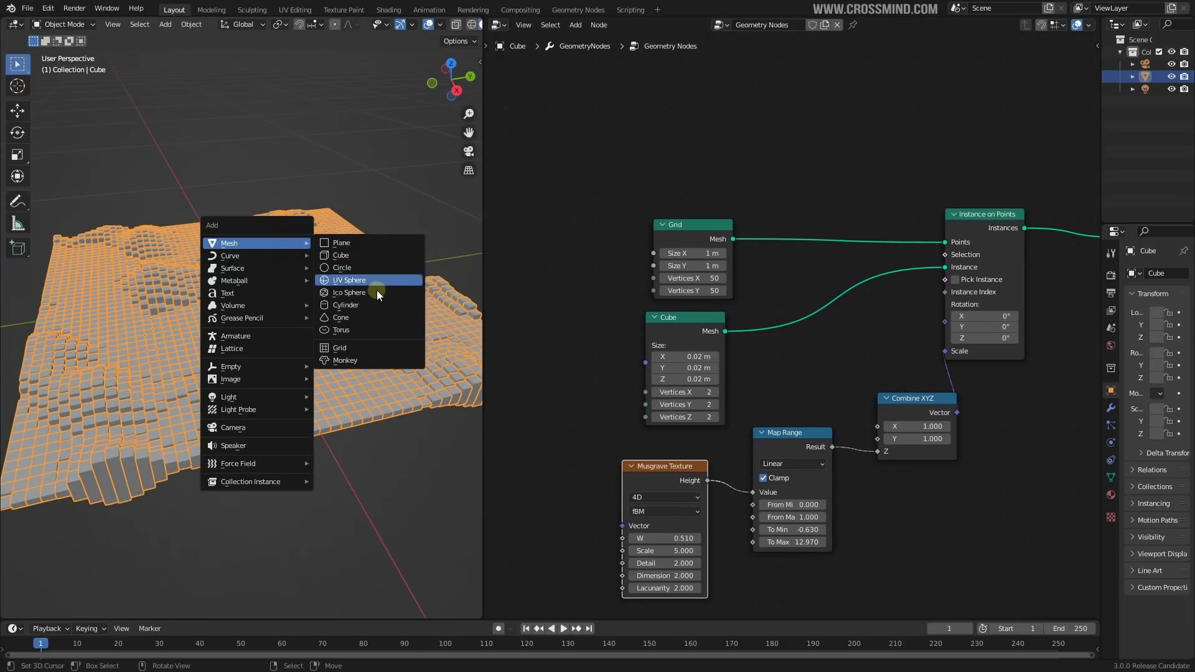
left_click(379, 280)
key("s")
left_click(328, 263)
Step: Shade the sphere smooth and reposition it over the cube grid, keeping the viewport in solid shading
key("g")
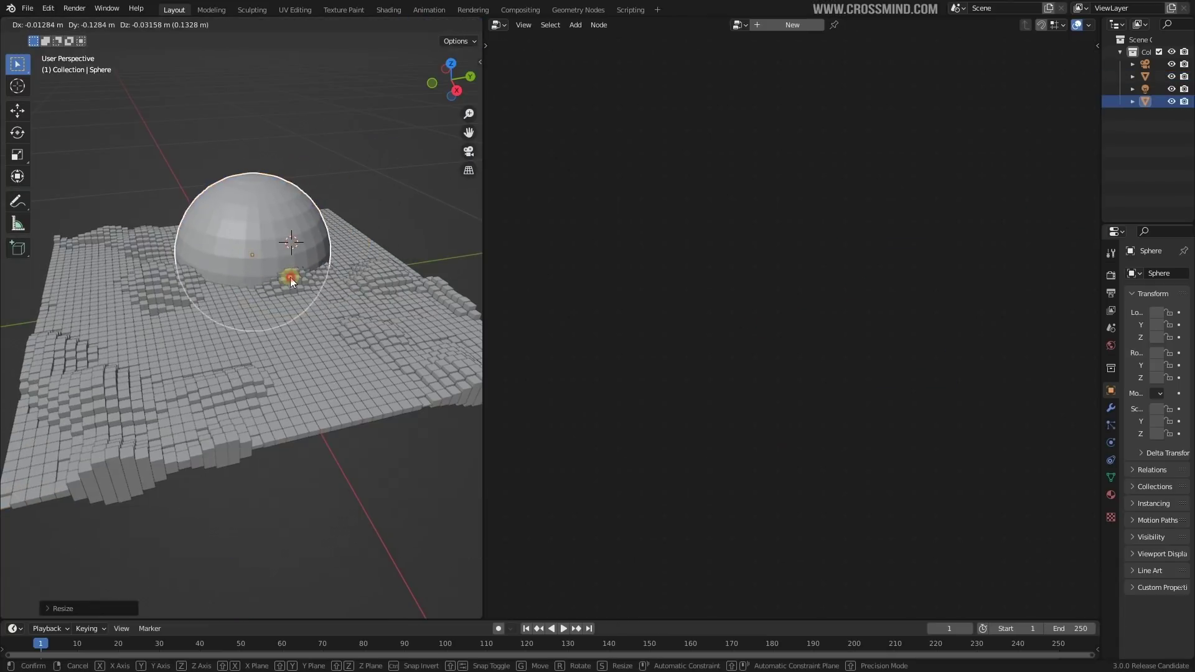
left_click(290, 278)
key("w")
left_click(271, 281)
key("g")
left_click(313, 296)
scroll(448, 25, "down", 2)
left_click(461, 25)
left_click(438, 25)
middle_click_drag(283, 274, 298, 273)
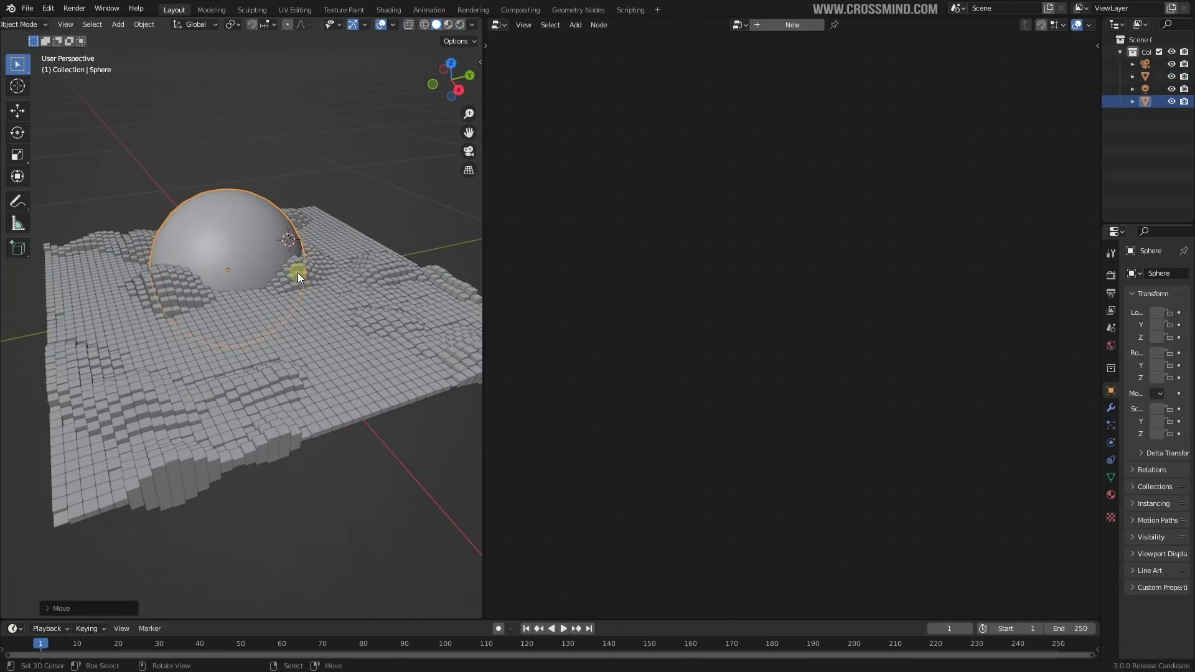
Step: Raise the sphere along Z to about 0.25 m so it sits above the cube grid
key("g")
key("z")
left_click(298, 219)
middle_click_drag(381, 278, 435, 289)
key("g")
left_click(325, 171)
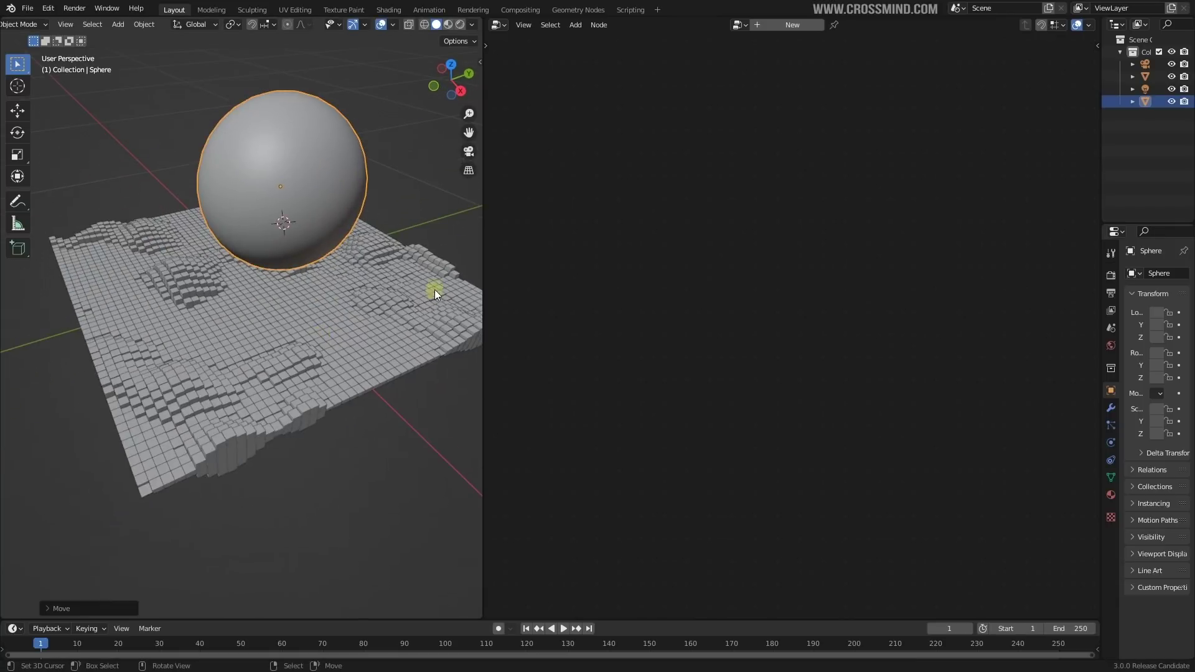
Step: Select the cube grid and add an Object Info node above the Grid node in its node tree
left_click(435, 289)
middle_click_drag(703, 298, 713, 301)
left_click_drag(713, 301, 691, 301)
left_click_drag(722, 215, 695, 216)
key("shift+a")
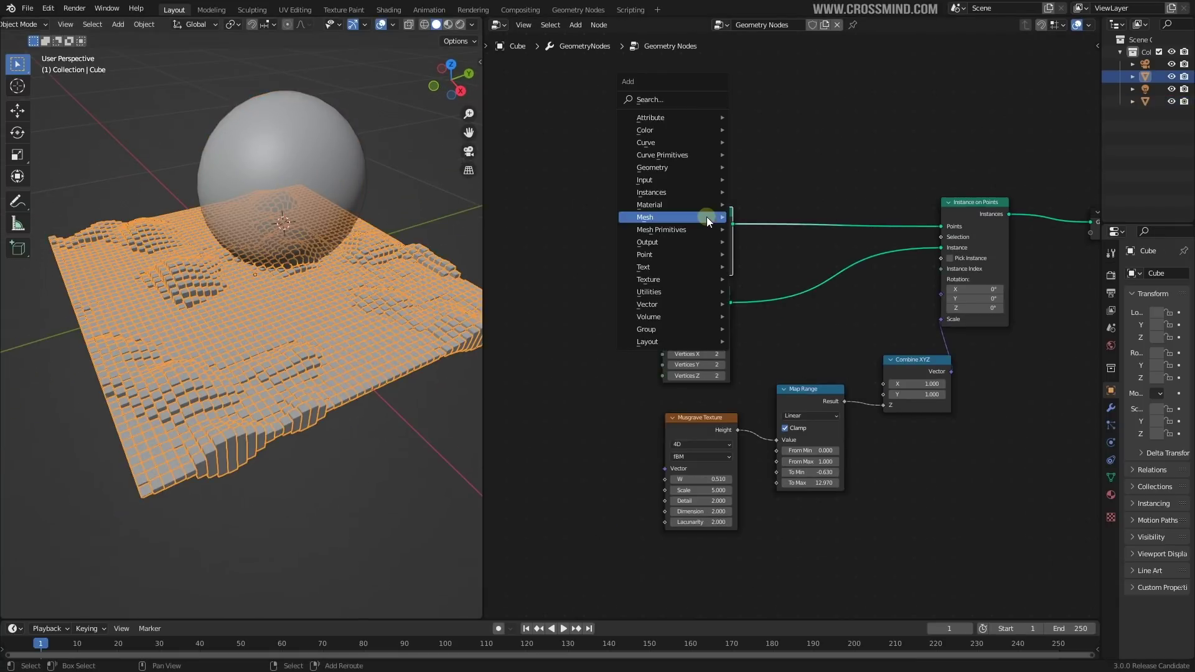
left_click(669, 99)
type("obj")
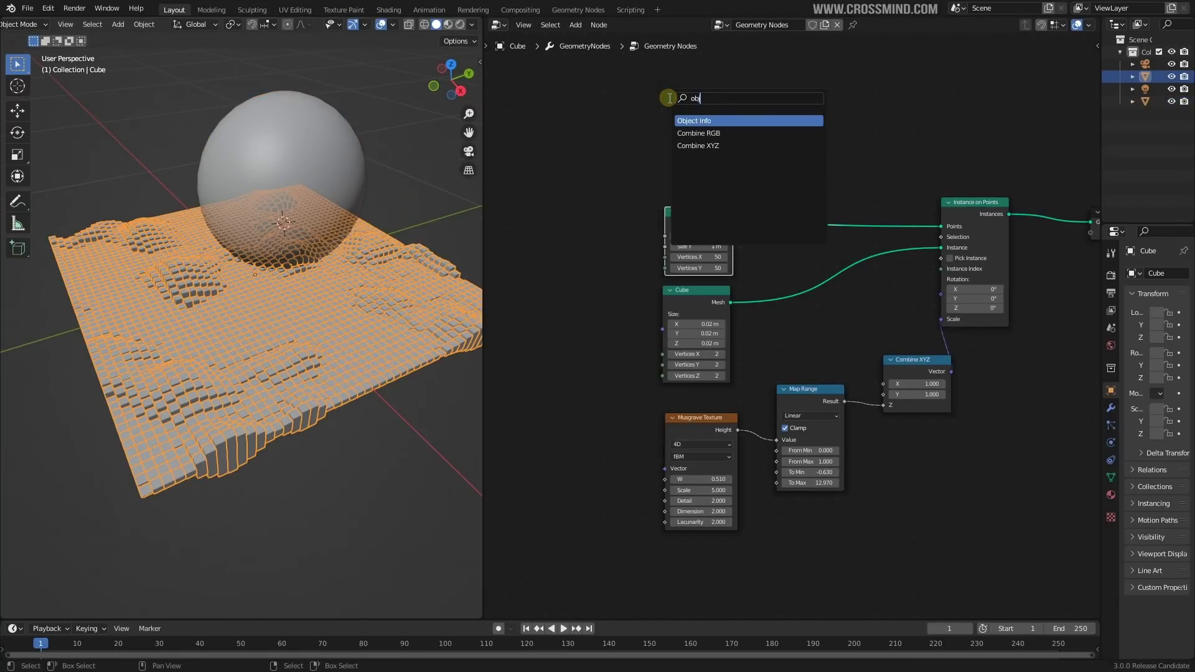
left_click(697, 120)
left_click(664, 104)
Step: Delete the Musgrave Texture node that feeds the Map Range node
middle_click_drag(809, 341, 781, 408)
scroll(749, 390, "up", 1)
left_click(644, 478)
key("x")
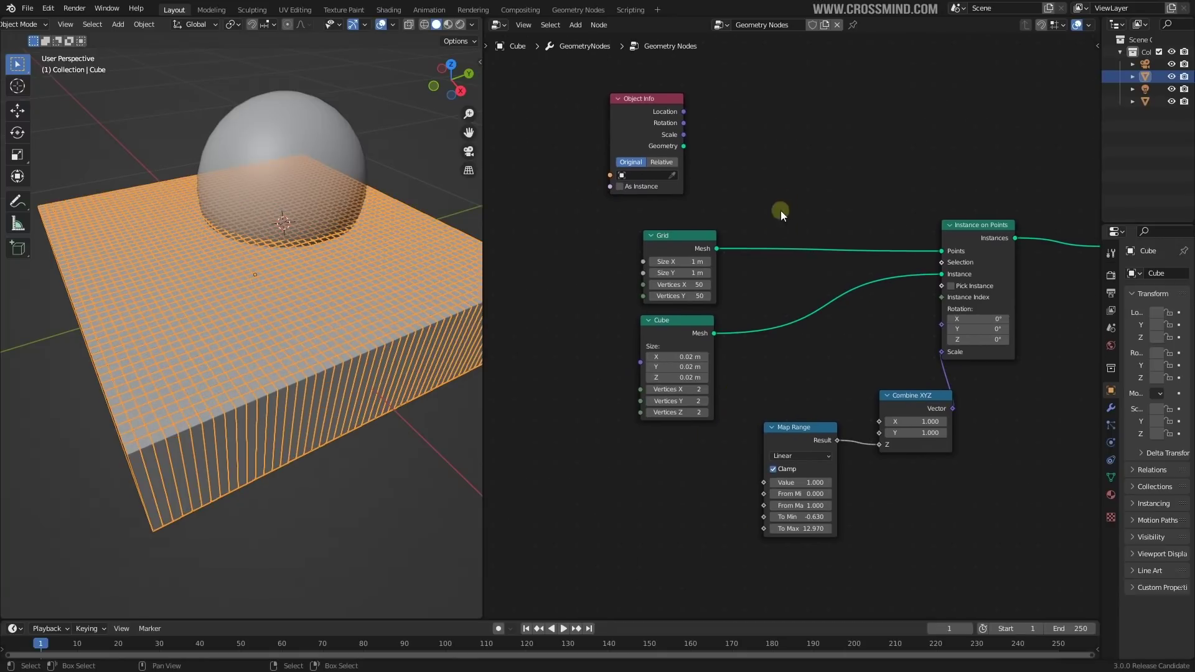
Step: Arrange the Object Info node above the Grid node and set its object to Sphere
middle_click_drag(713, 164, 707, 185)
left_click_drag(689, 171, 696, 162)
middle_click_drag(696, 162, 704, 185)
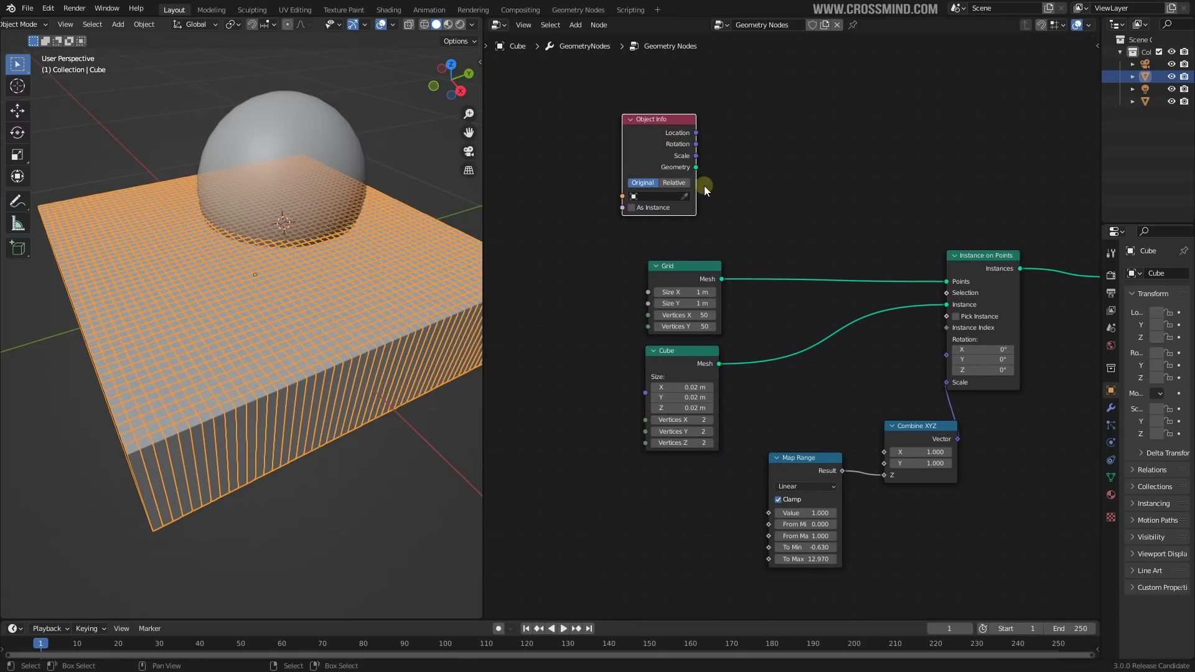
middle_click_drag(320, 225, 386, 305)
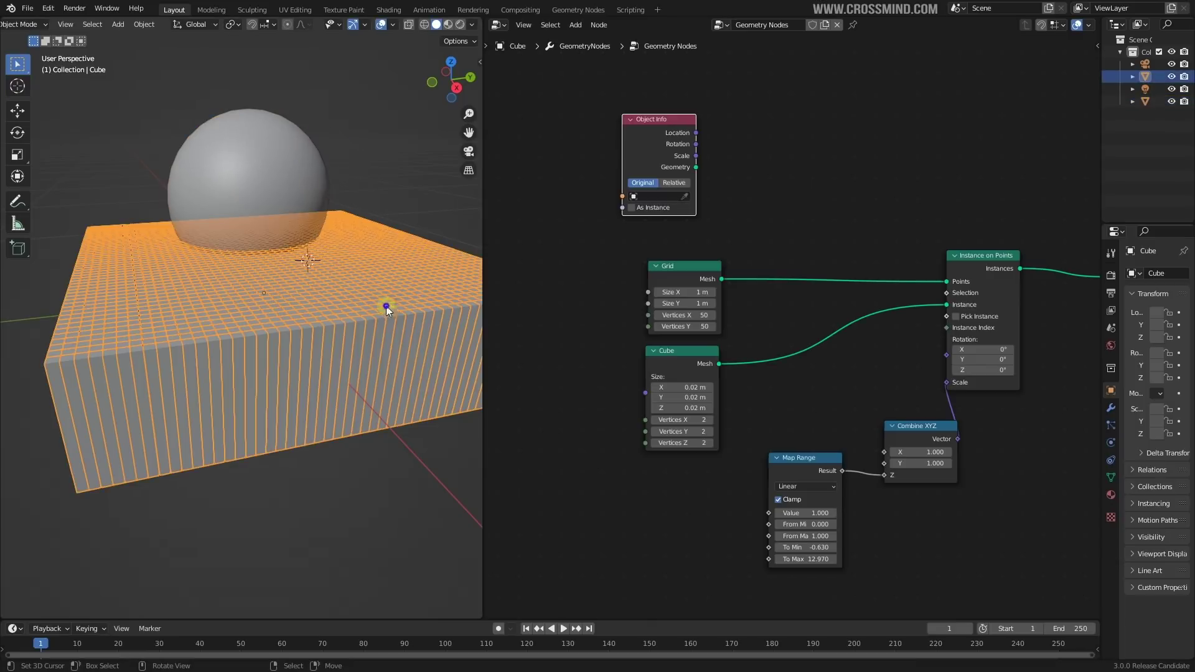
left_click(258, 128)
middle_click_drag(258, 128, 211, 165)
left_click(210, 165)
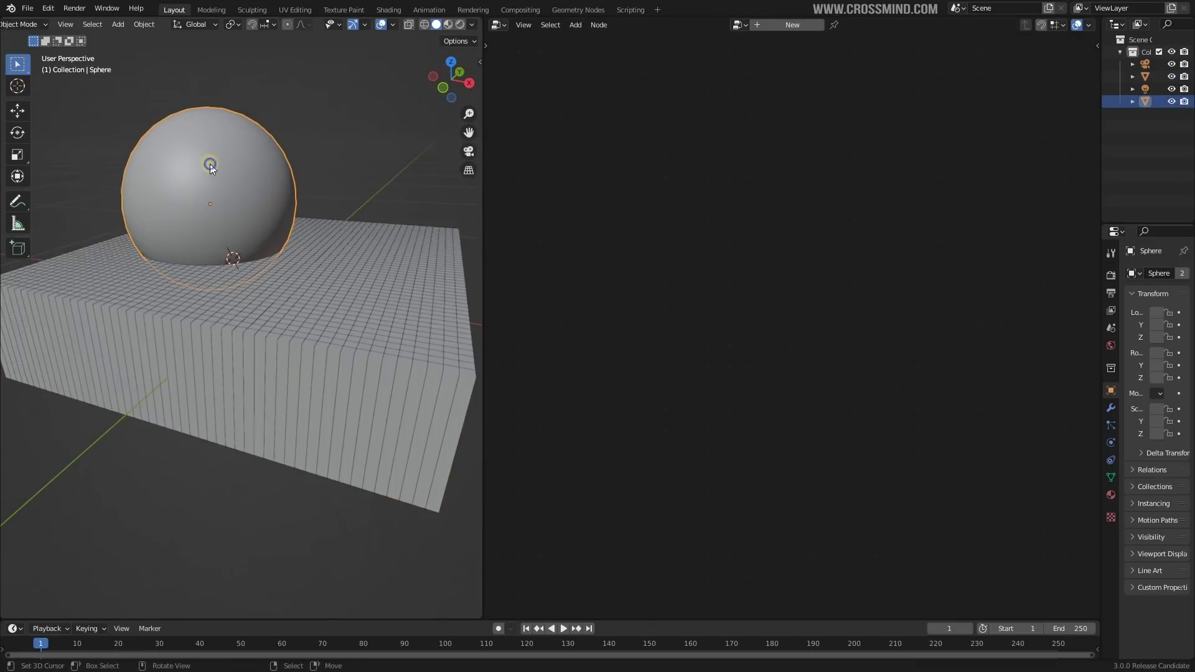
left_click(334, 224)
middle_click_drag(334, 224, 373, 227)
left_click_drag(669, 114, 634, 115)
Step: Add a Geometry Proximity node and place it beside the Object Info node
key("shift+a")
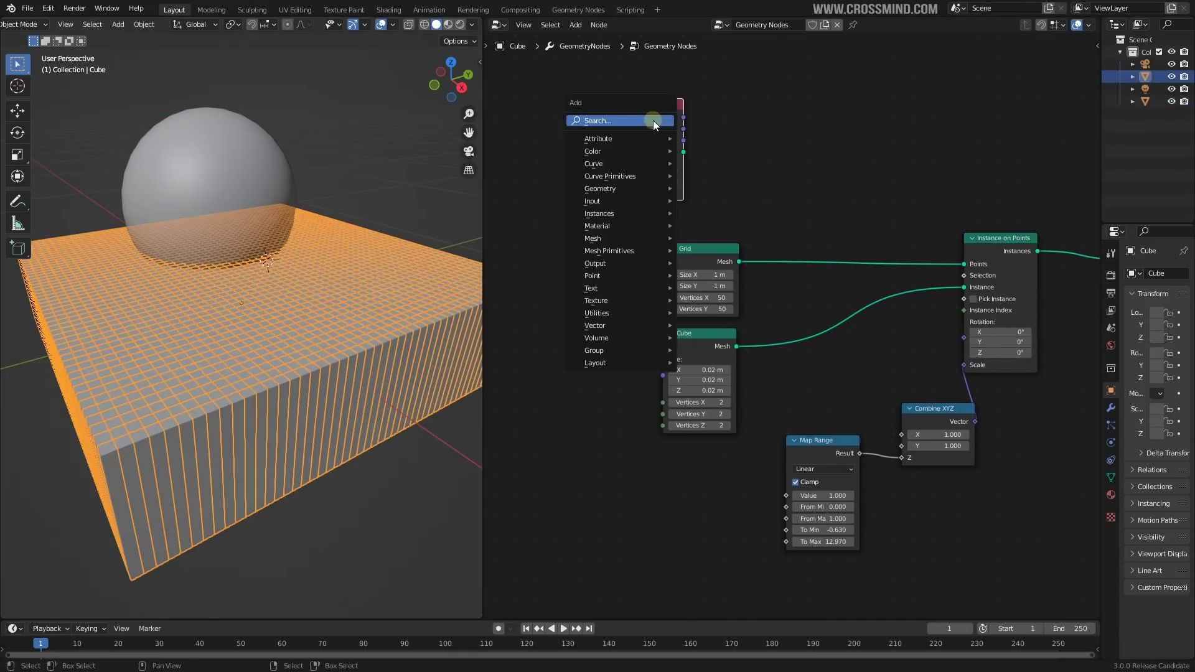
left_click(653, 121)
type("geo")
key("Down")
key("Down")
key("Down")
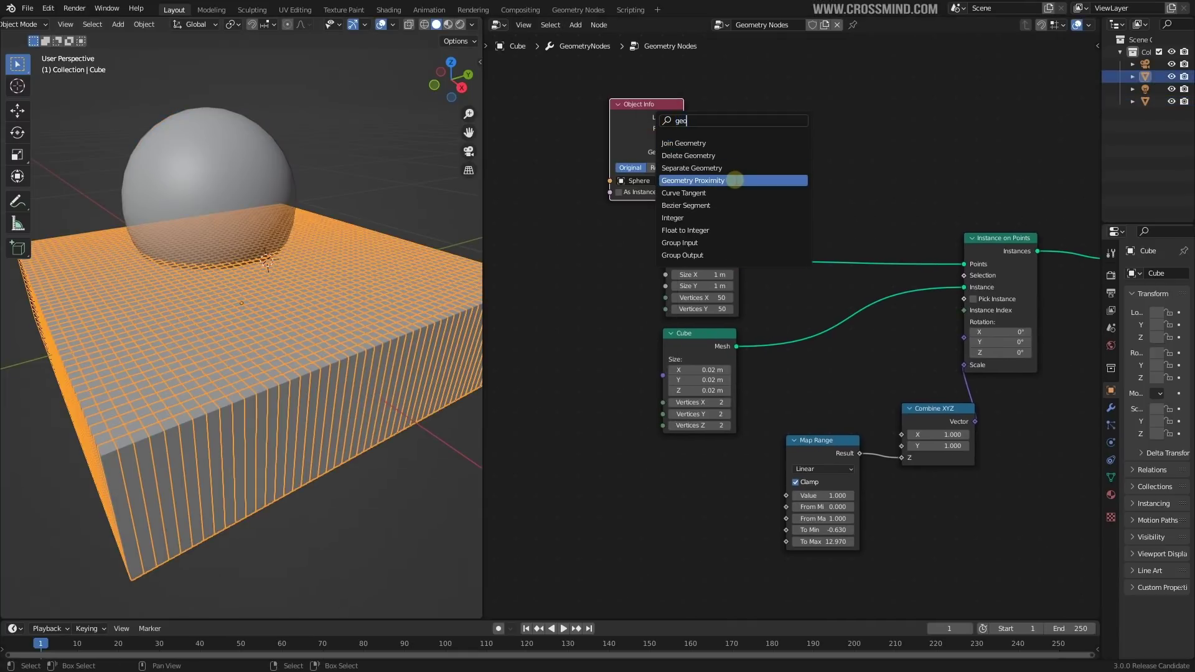
key("Return")
left_click(867, 152)
key("shift+a")
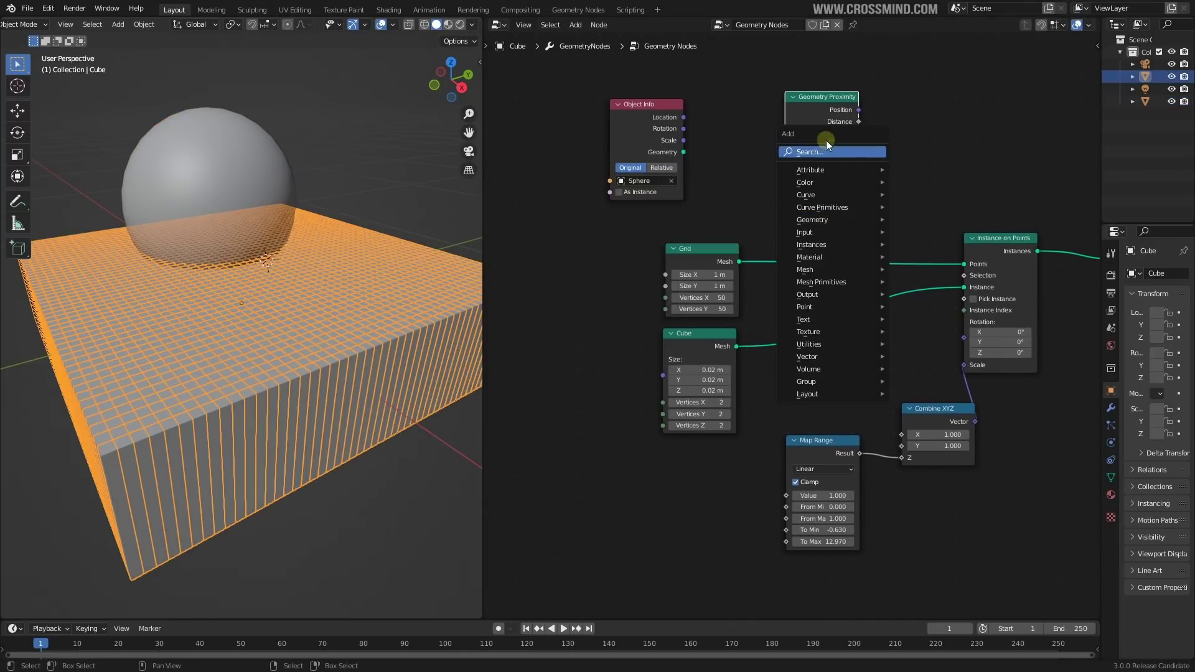
mouse_move(819, 222)
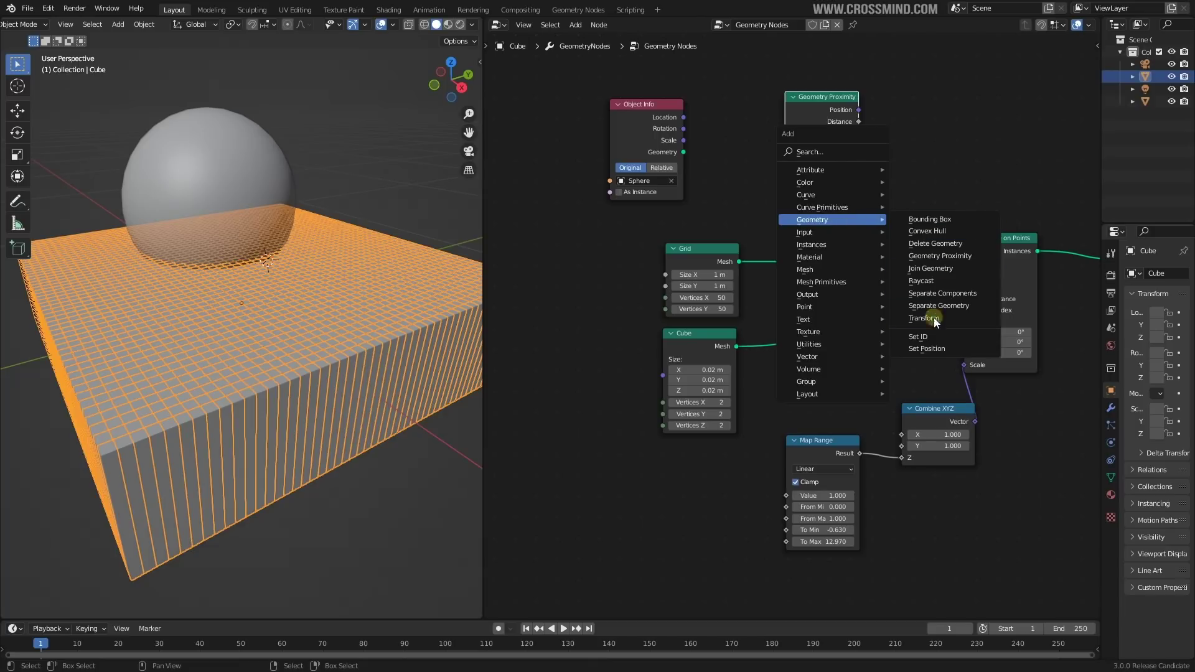
left_click(938, 255)
left_click(789, 215)
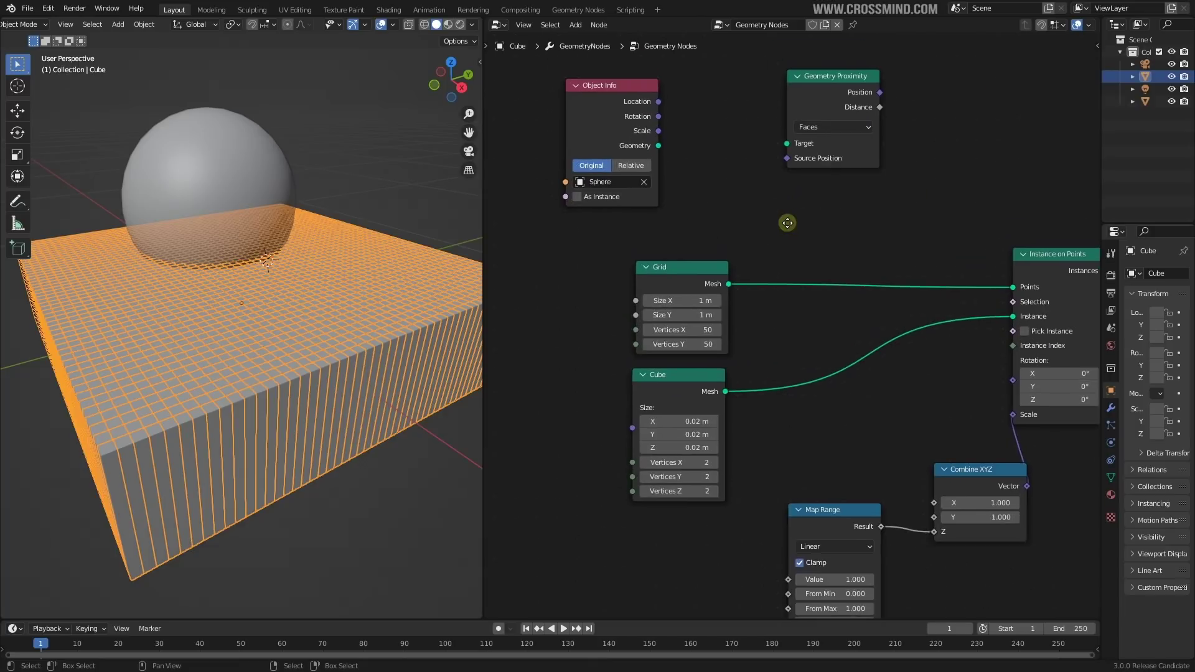
Step: Connect the Object Info node's Geometry output to the Geometry Proximity node's Target input, and align the two nodes
scroll(788, 213, "up", 2)
left_click(791, 205)
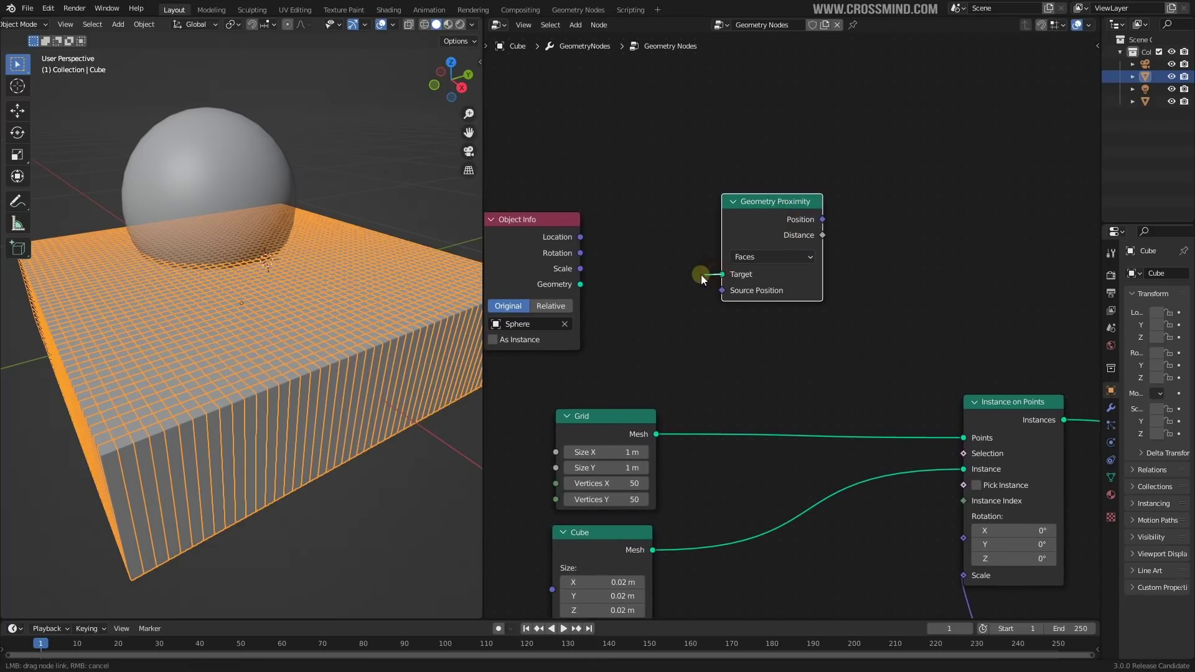
left_click_drag(583, 283, 581, 284)
left_click_drag(538, 227, 550, 217)
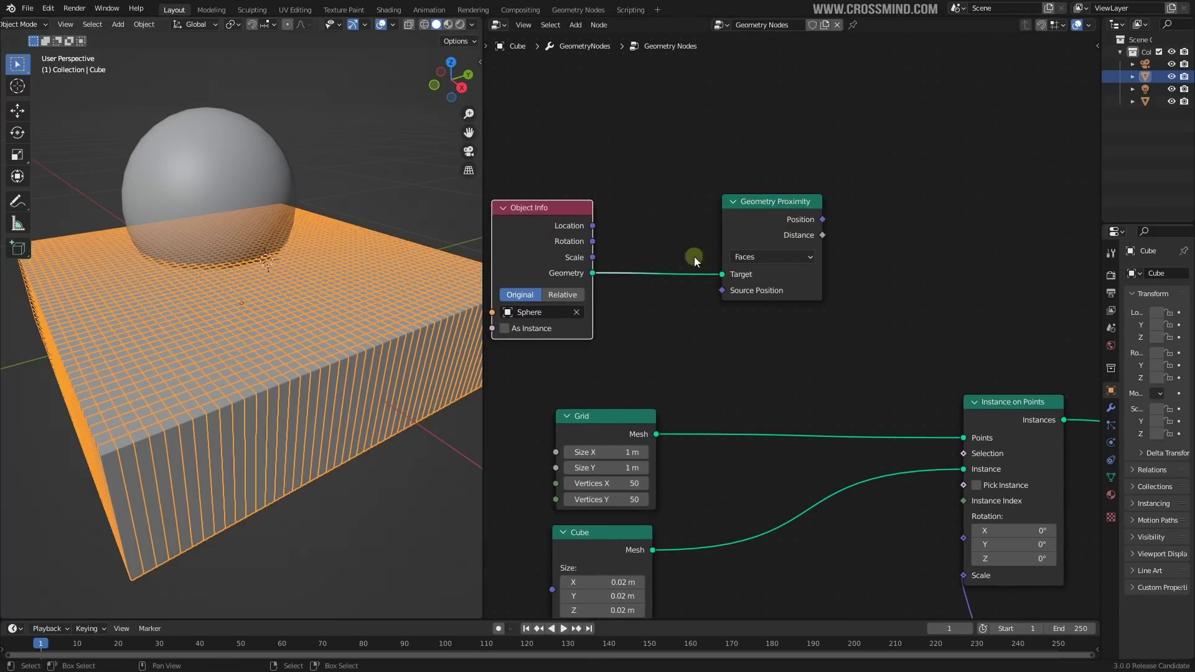
Step: Link the Object Info node's Geometry directly to the Group Output to preview the sphere geometry
scroll(803, 299, "down", 3)
middle_click_drag(917, 285, 842, 251)
left_click_drag(701, 208, 685, 206)
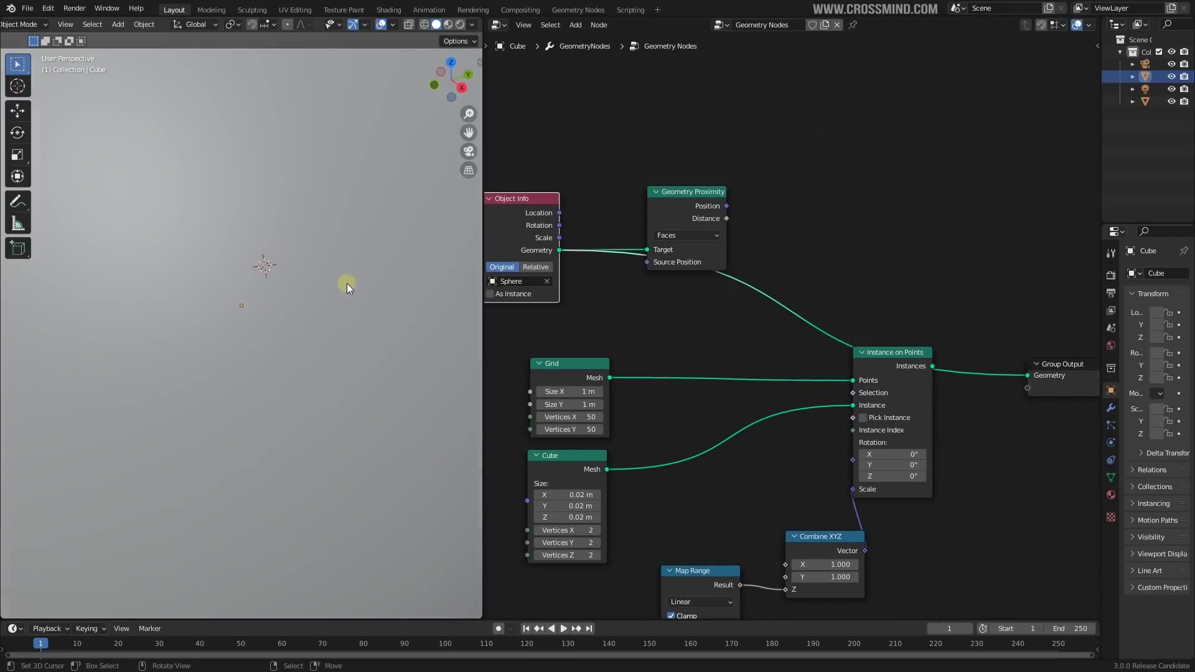
scroll(352, 291, "down", 5)
scroll(352, 291, "up", 2)
middle_click_drag(758, 302, 820, 308)
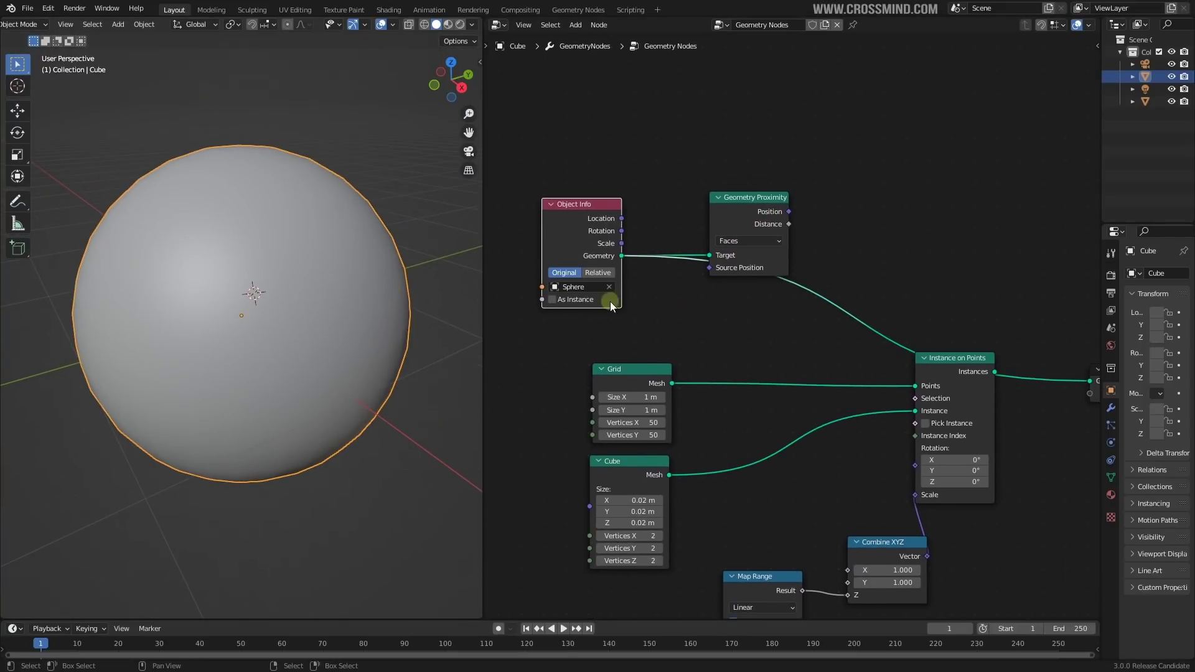
scroll(584, 208, "up", 1)
scroll(604, 248, "up", 1)
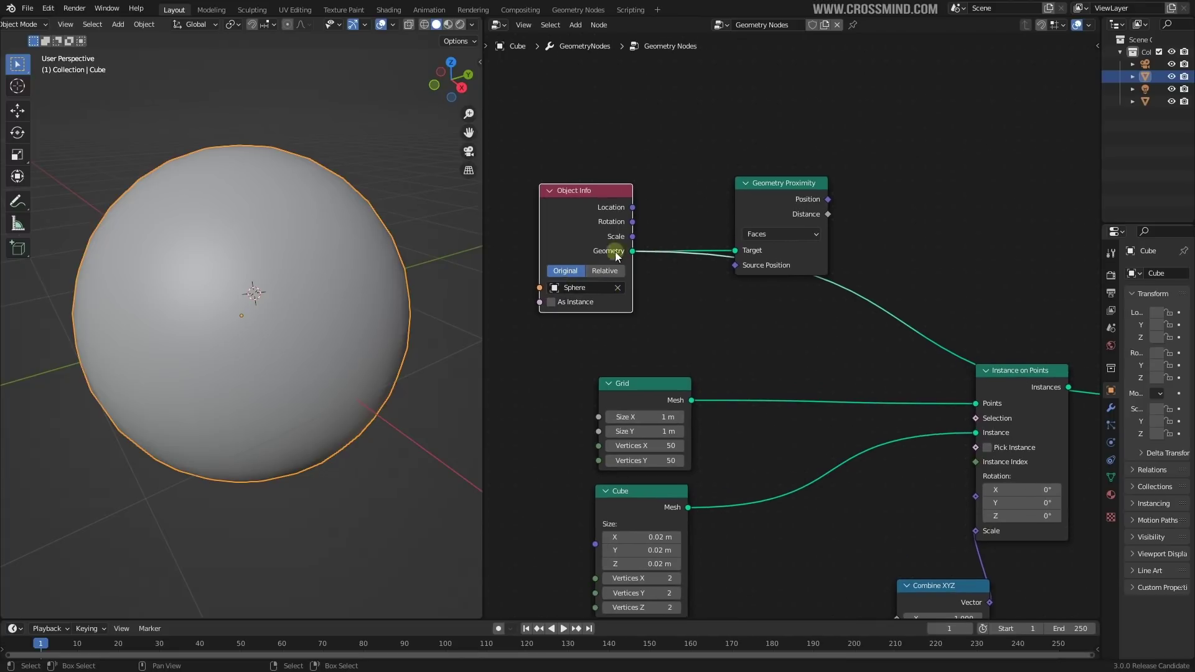
Step: Inspect the previewed sphere and switch the Object Info node's transform space from Original to Relative
middle_click_drag(234, 248, 481, 309)
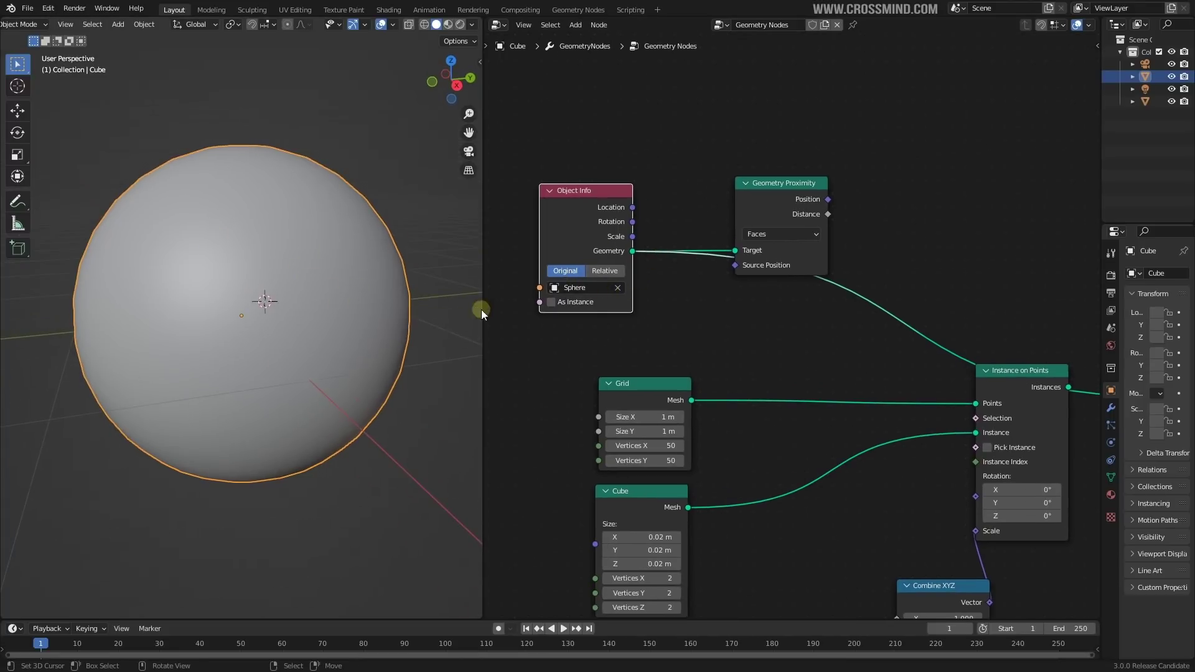
scroll(648, 292, "up", 1)
scroll(683, 160, "down", 1)
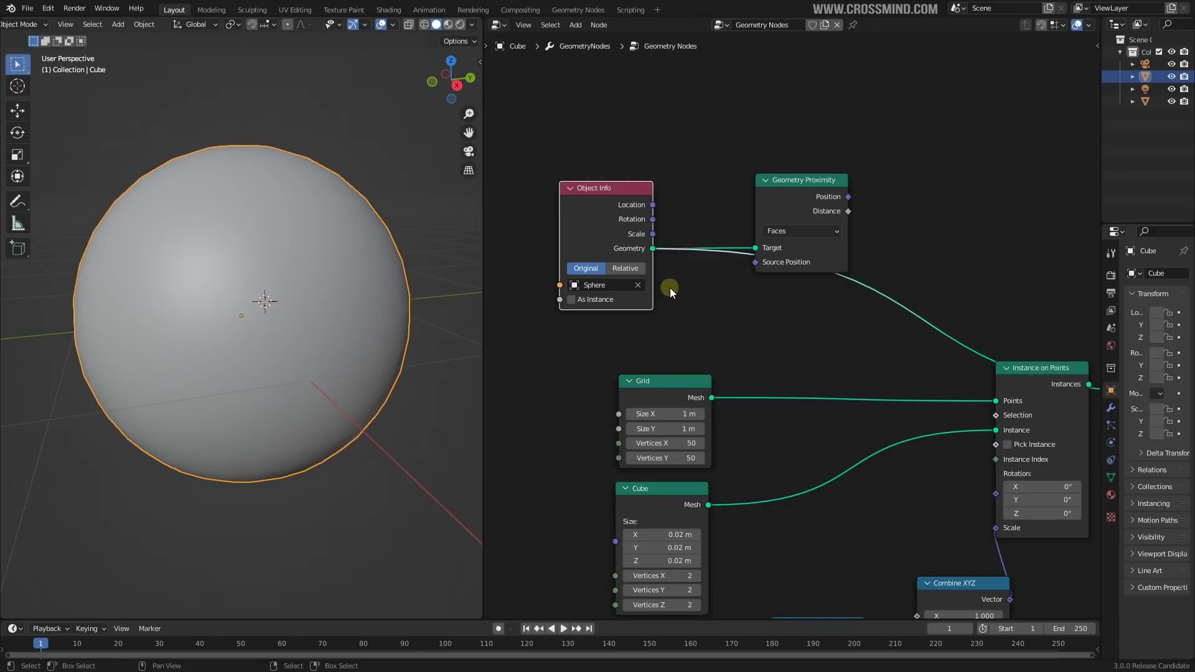
scroll(672, 288, "up", 1)
middle_click_drag(679, 285, 715, 283)
middle_click_drag(345, 305, 323, 230)
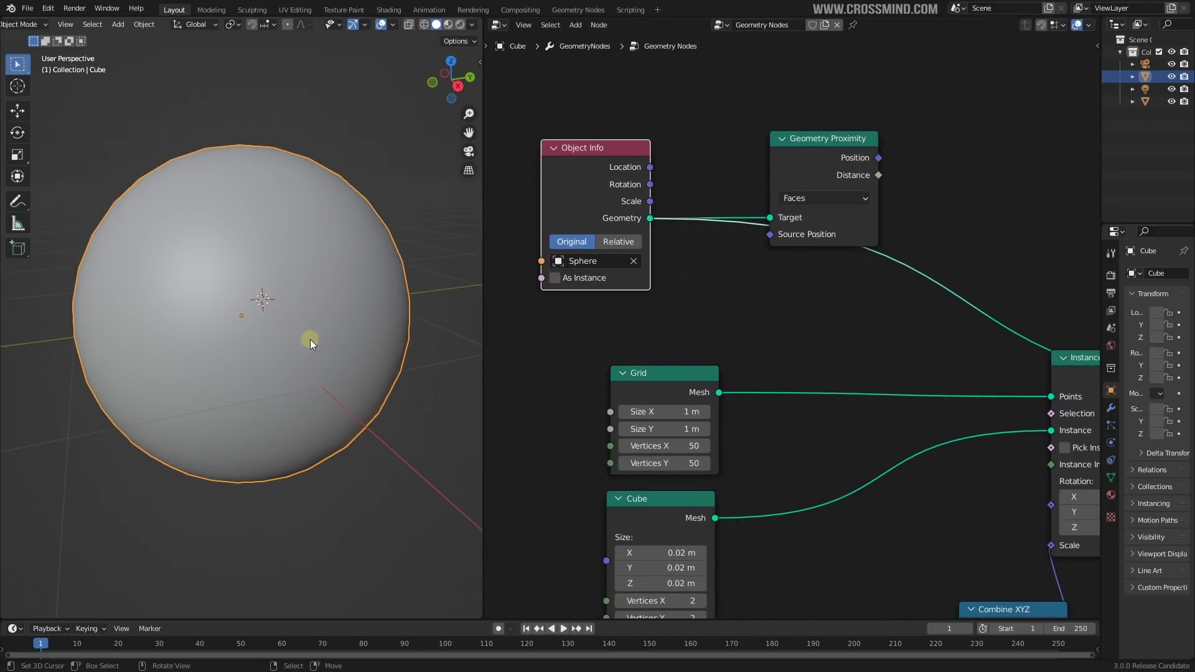
middle_click_drag(732, 287, 737, 292)
middle_click_drag(348, 249, 338, 197)
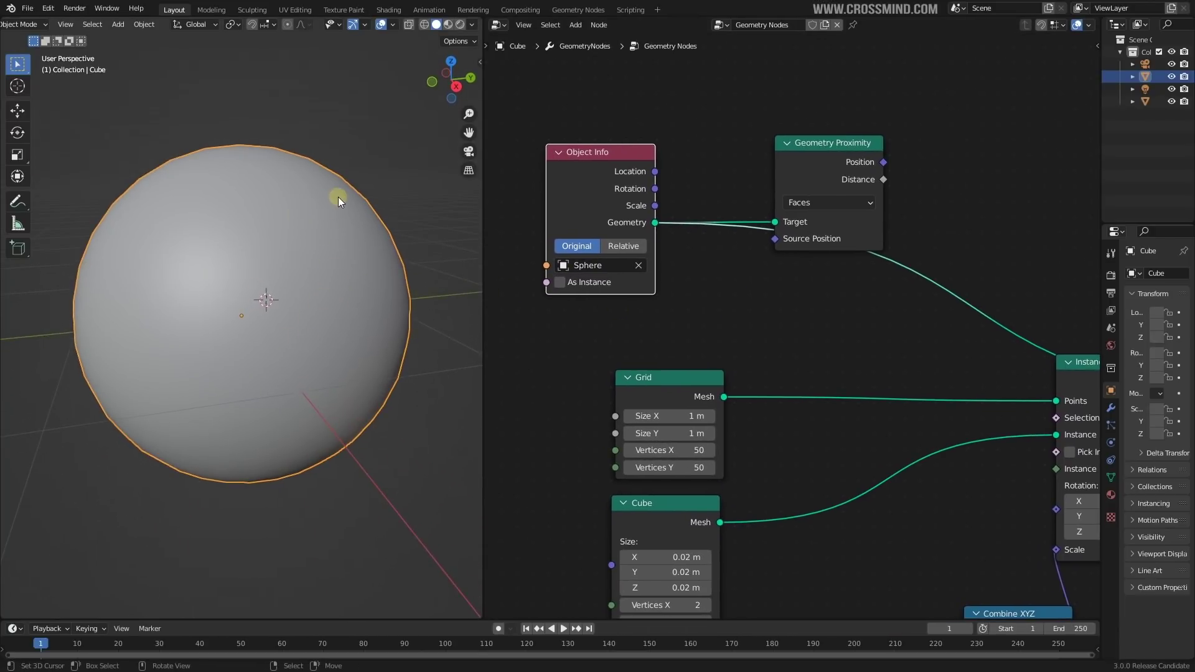
left_click(629, 248)
middle_click_drag(309, 299, 284, 245)
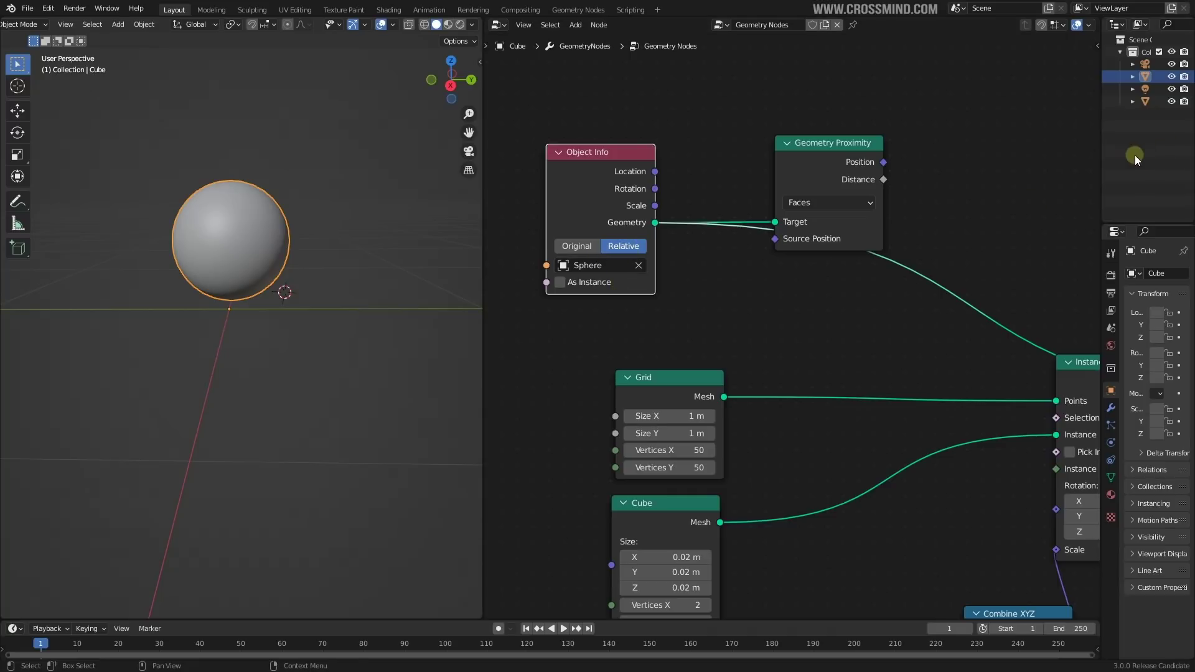
Step: Widen the outliner and properties area, select the Sphere object and move it up to about 0.43 m in Z
left_click_drag(1103, 173, 980, 125)
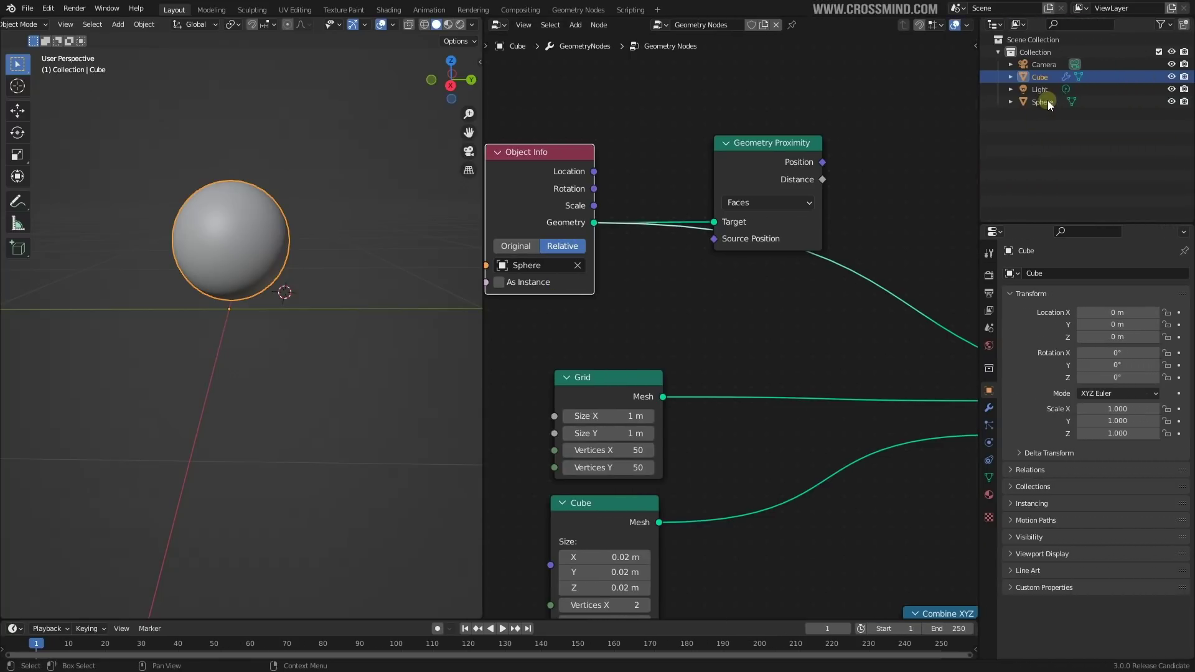
left_click(1050, 103)
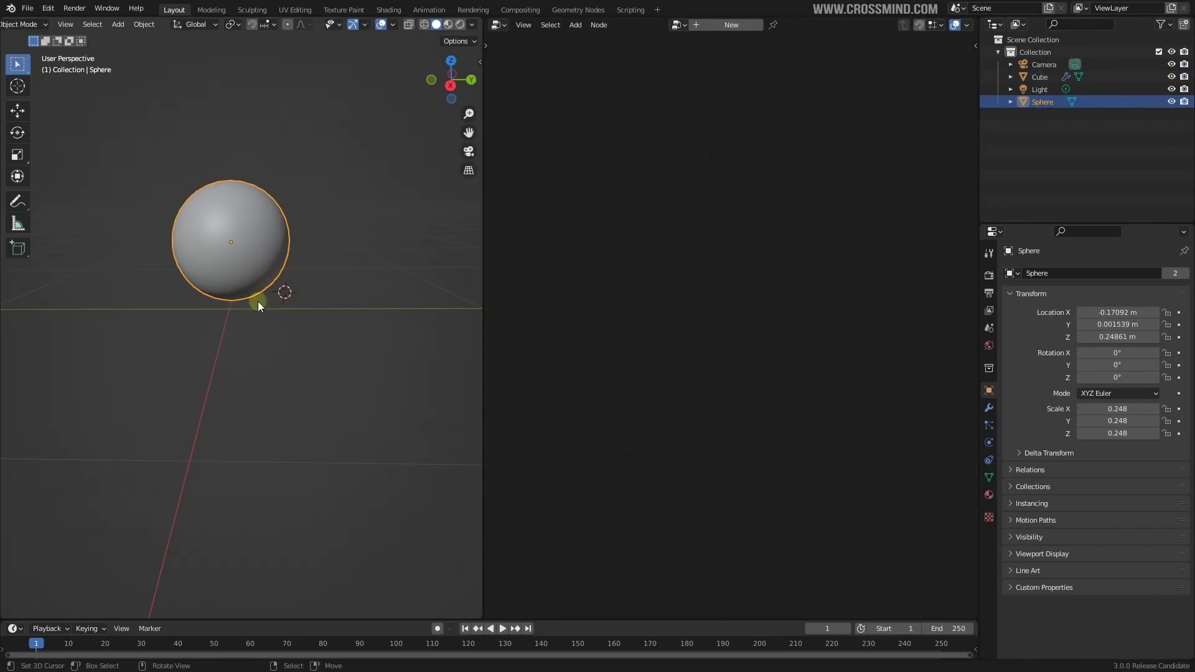
key("g")
left_click(356, 191)
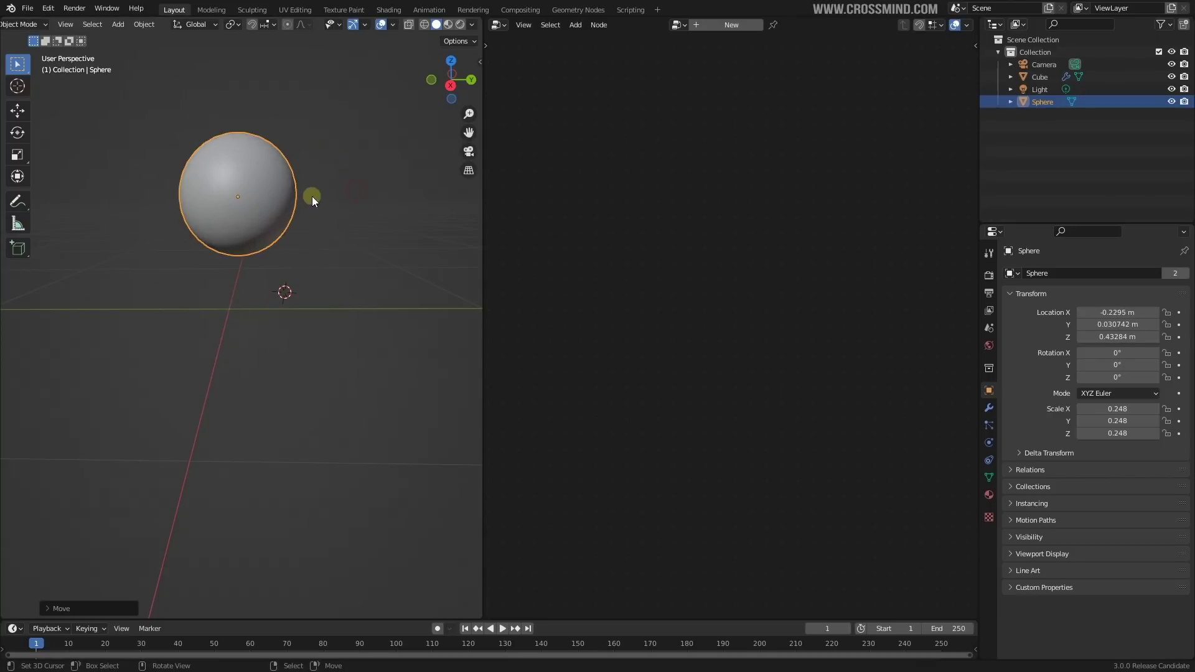
Step: Switch the viewport to wireframe shading and set the Sphere object's viewport display to Bounds
key("z")
left_click(165, 186)
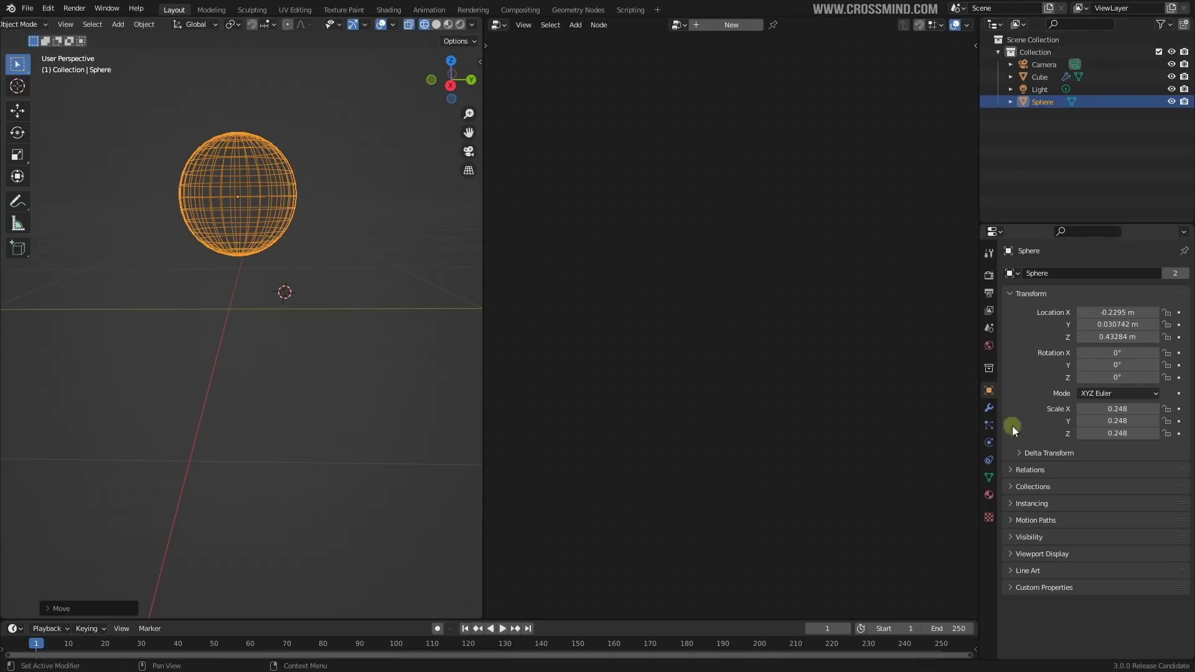
left_click(1035, 553)
scroll(1096, 561, "down", 3)
left_click(1118, 598)
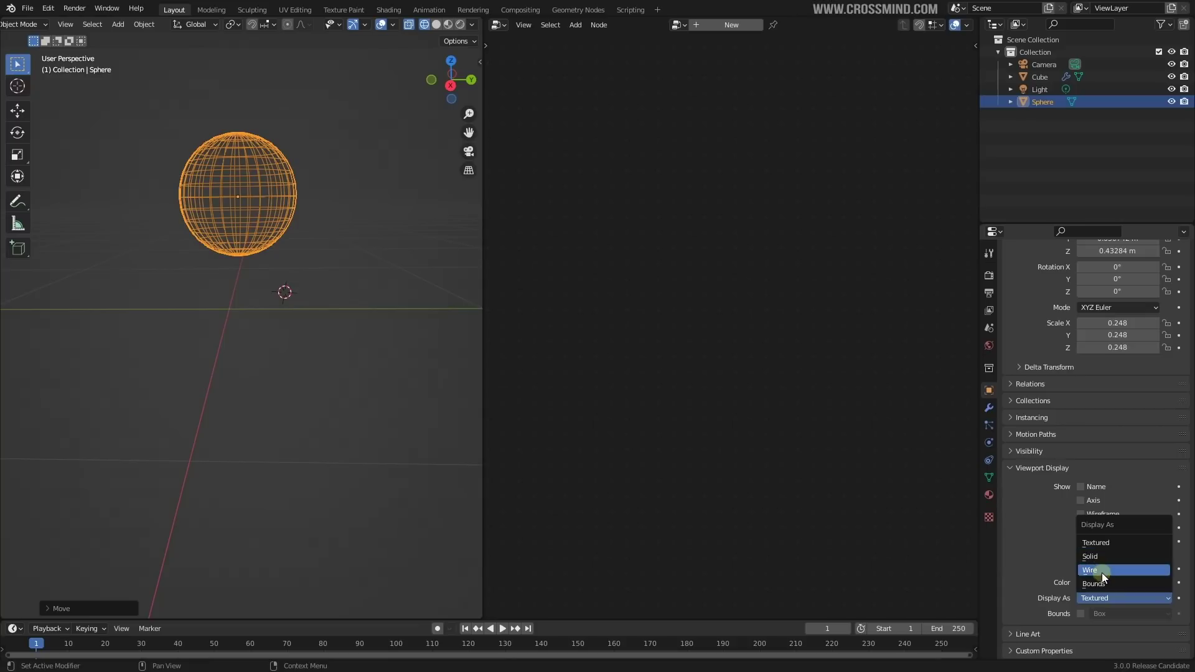
left_click(1102, 584)
middle_click_drag(349, 235, 249, 211)
Step: Select the Sphere by its bounding box and move it sideways to check that the previewed geometry follows
left_click(241, 249)
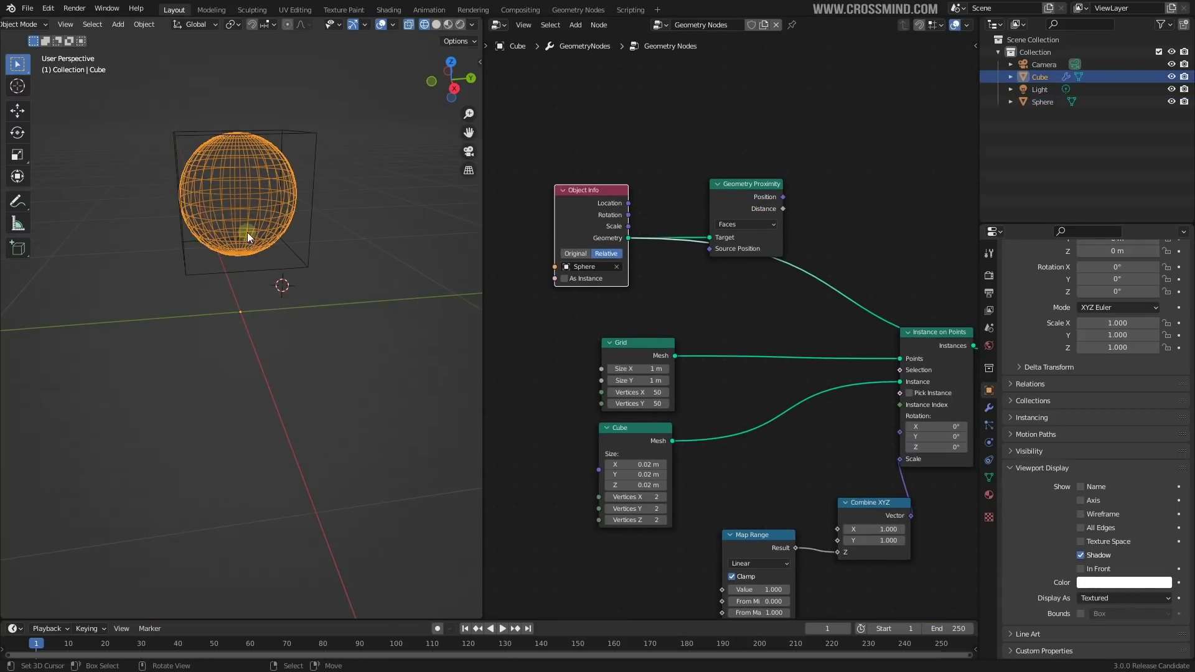
left_click(306, 268)
key("g")
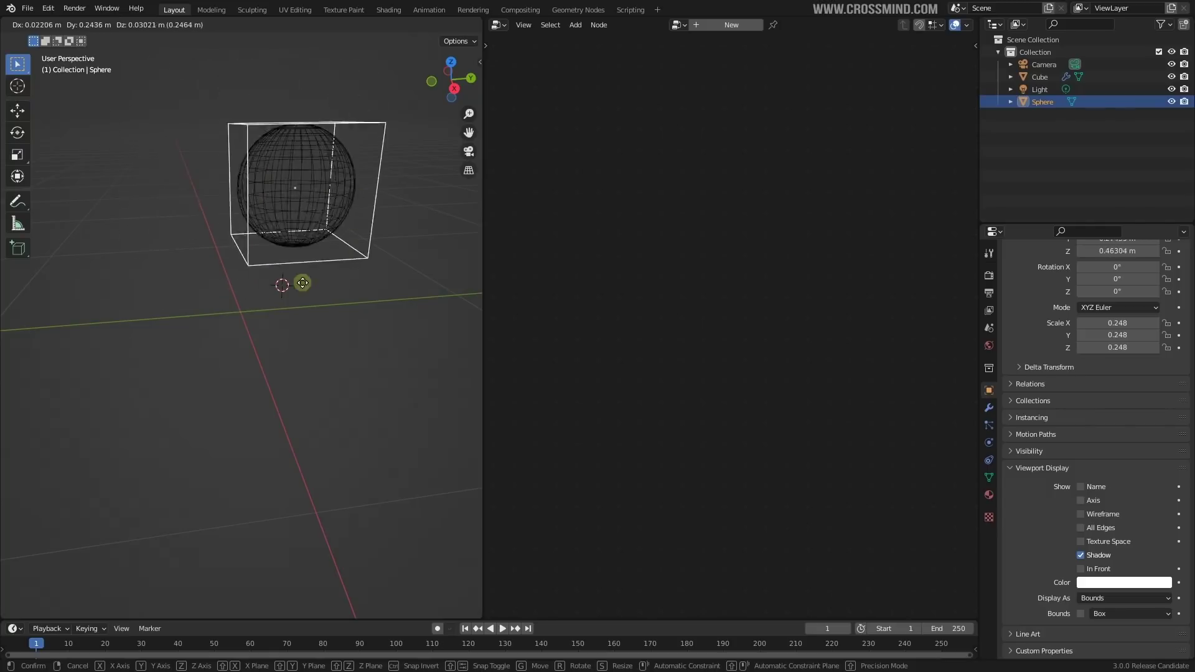
left_click(244, 213)
Step: Reselect the cube object to bring back its node tree and select the Geometry Proximity node
left_click(198, 167)
scroll(734, 339, "down", 6)
middle_click_drag(781, 342, 733, 359)
scroll(732, 359, "up", 4)
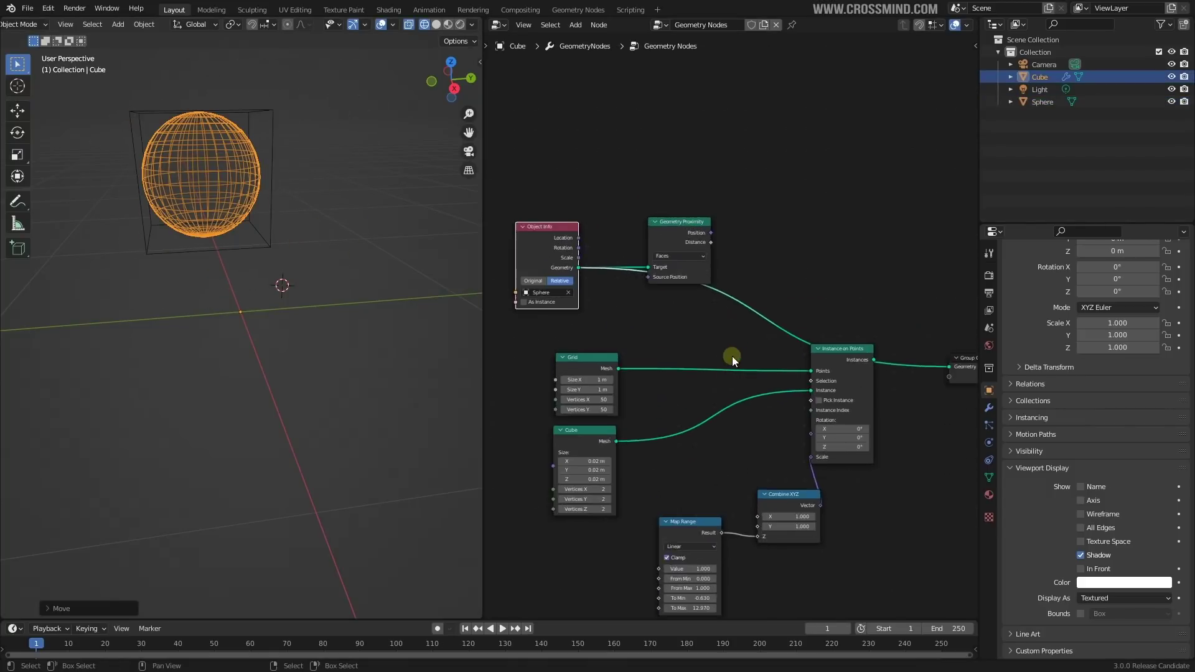
scroll(733, 359, "up", 1)
left_click(679, 230)
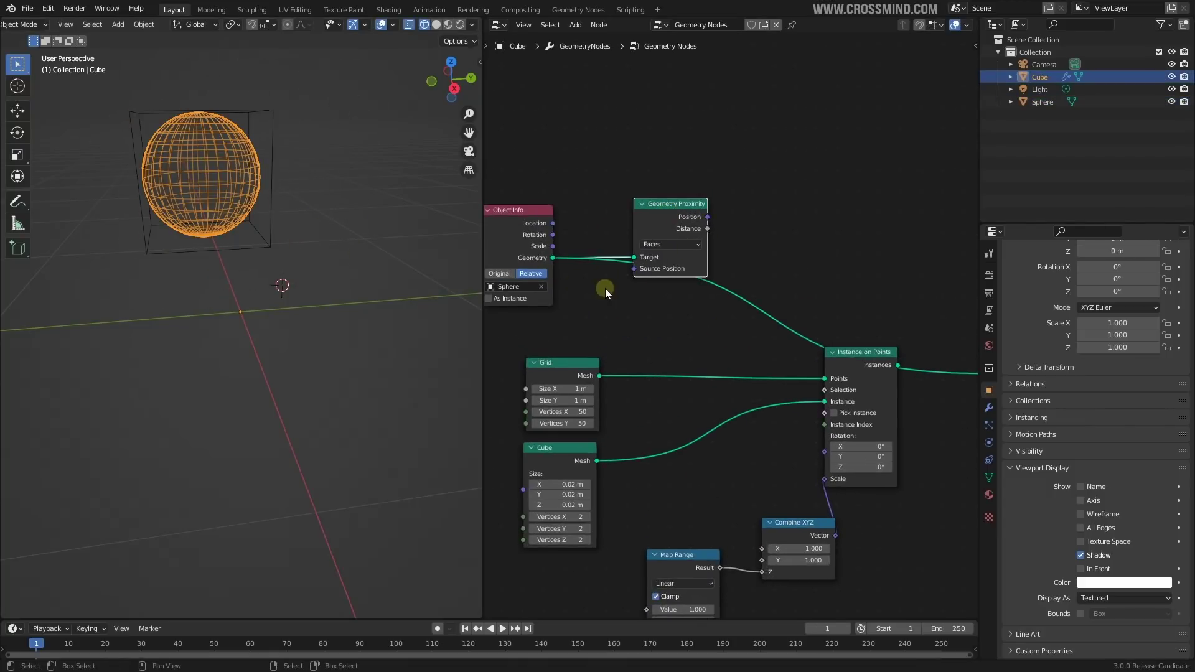
scroll(606, 293, "up", 2)
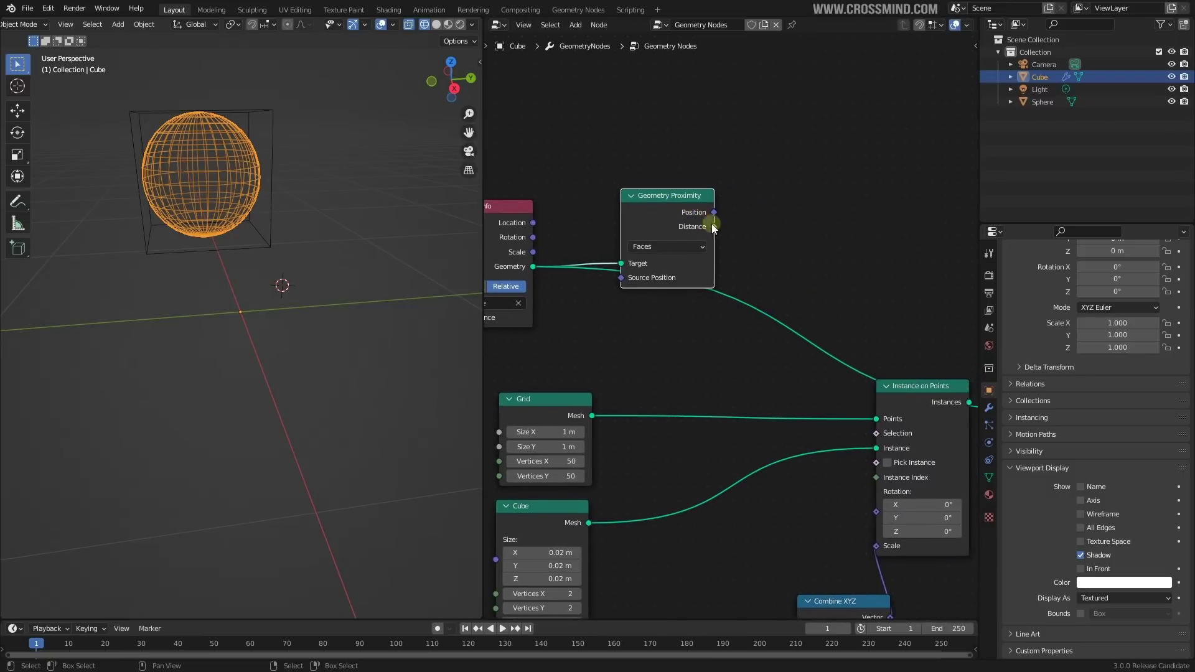
middle_click_drag(822, 265, 800, 199)
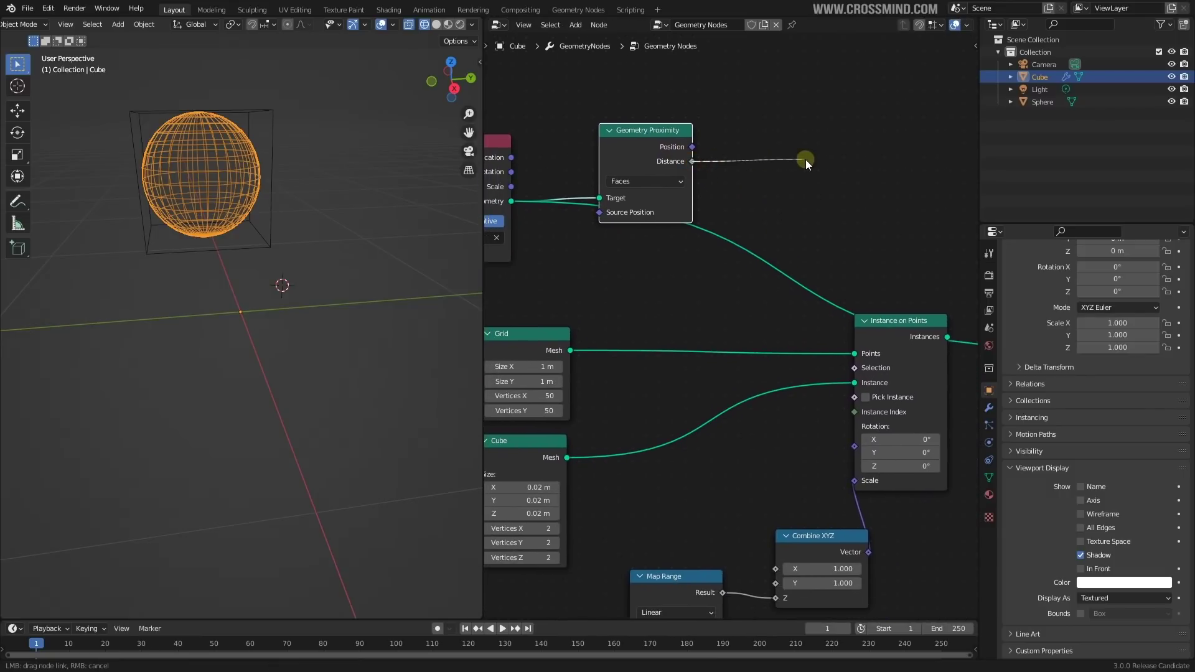
left_click_drag(806, 160, 817, 173)
scroll(684, 277, "down", 2)
Step: Move the Geometry Proximity and Object Info nodes away from Instance on Points, ahead of the Grid and Cube nodes
middle_click_drag(684, 281, 823, 274)
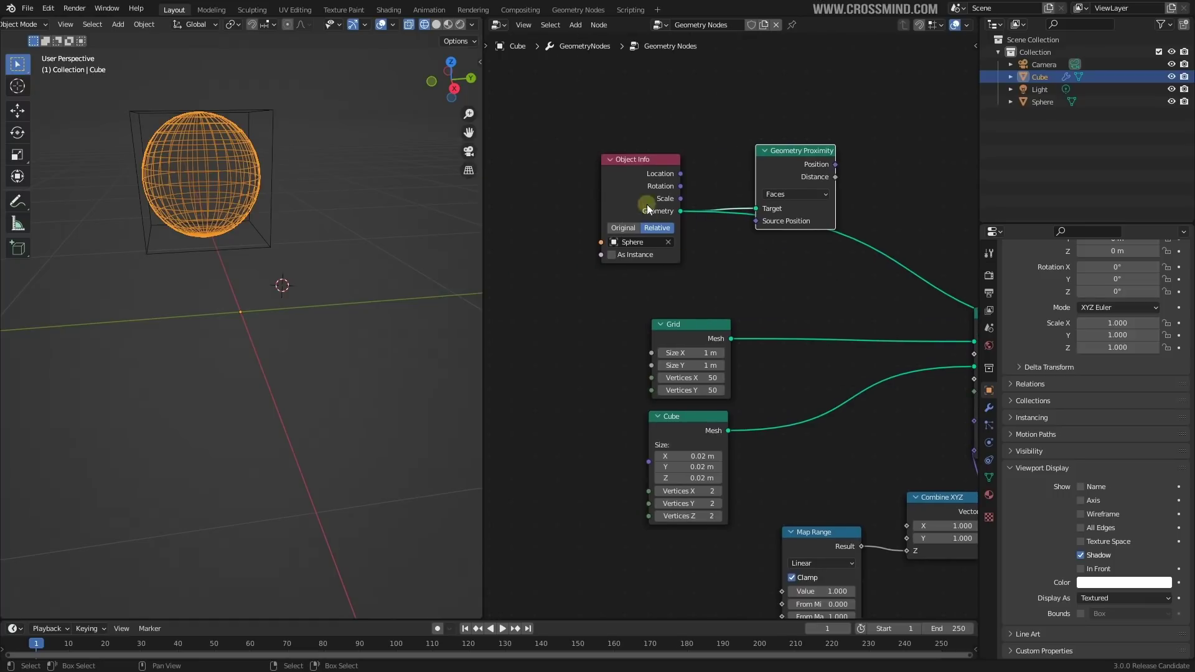
left_click_drag(805, 157, 648, 170)
middle_click_drag(697, 243, 824, 206)
left_click_drag(779, 160, 653, 209)
Step: Route the Instance on Points result back to the Group Output to show the instanced cubes
middle_click_drag(751, 353, 666, 338)
scroll(666, 338, "down", 4)
middle_click_drag(909, 349, 845, 327)
left_click(865, 258, "ctrl+shift")
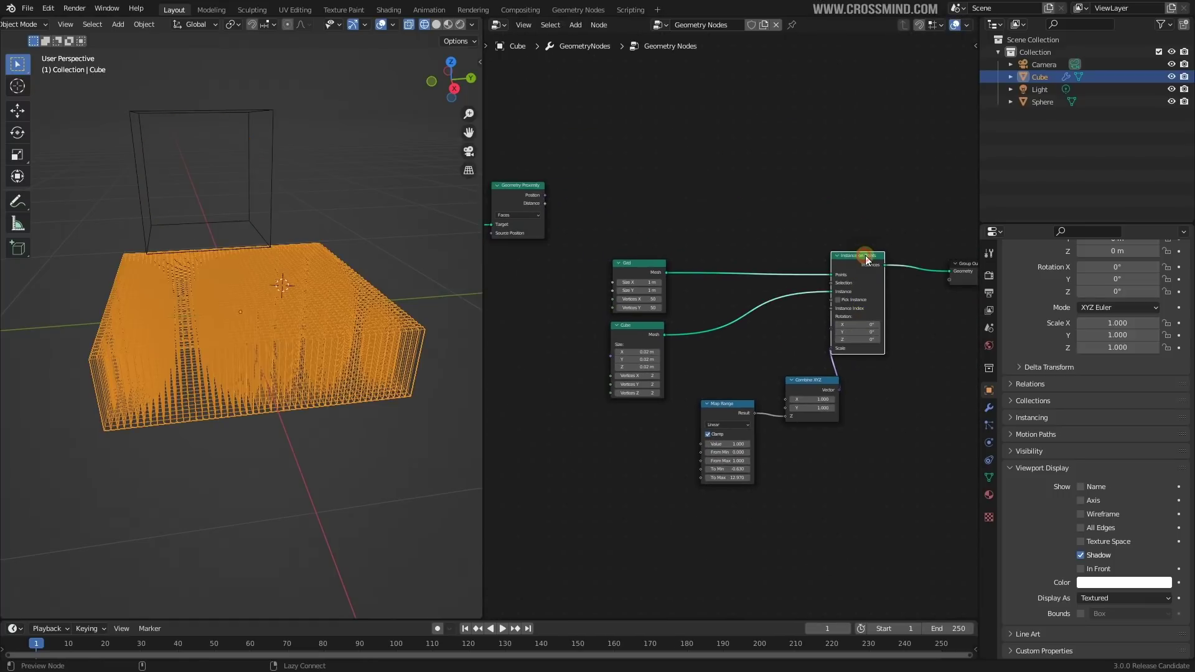
Step: Maximize the node editor, connect Geometry Proximity's Distance to Map Range's Value, and restore the layout
key("ctrl+space")
middle_click_drag(663, 324, 816, 305)
scroll(816, 305, "up", 2)
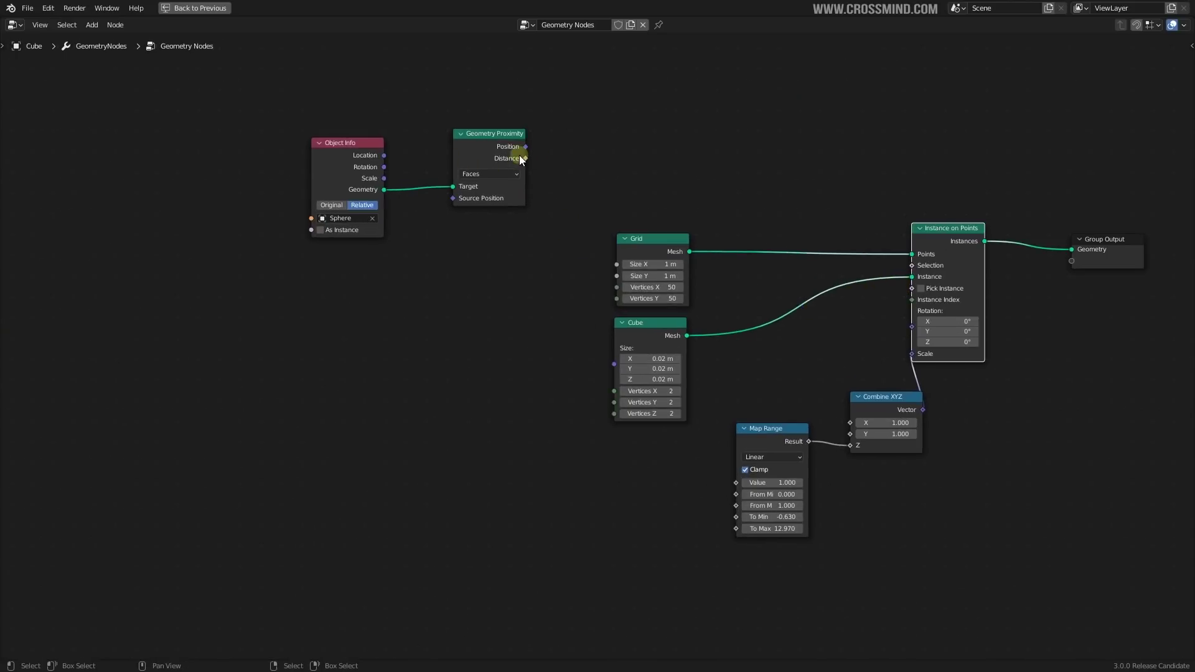
left_click_drag(520, 156, 521, 288)
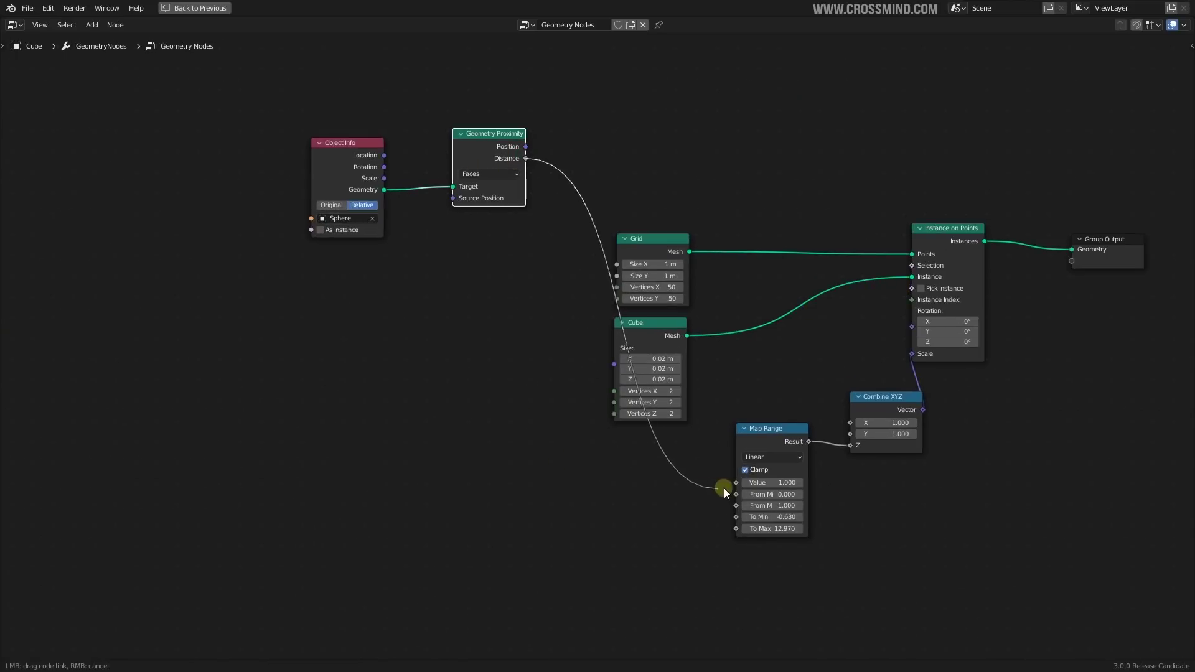
left_click_drag(734, 485, 736, 484)
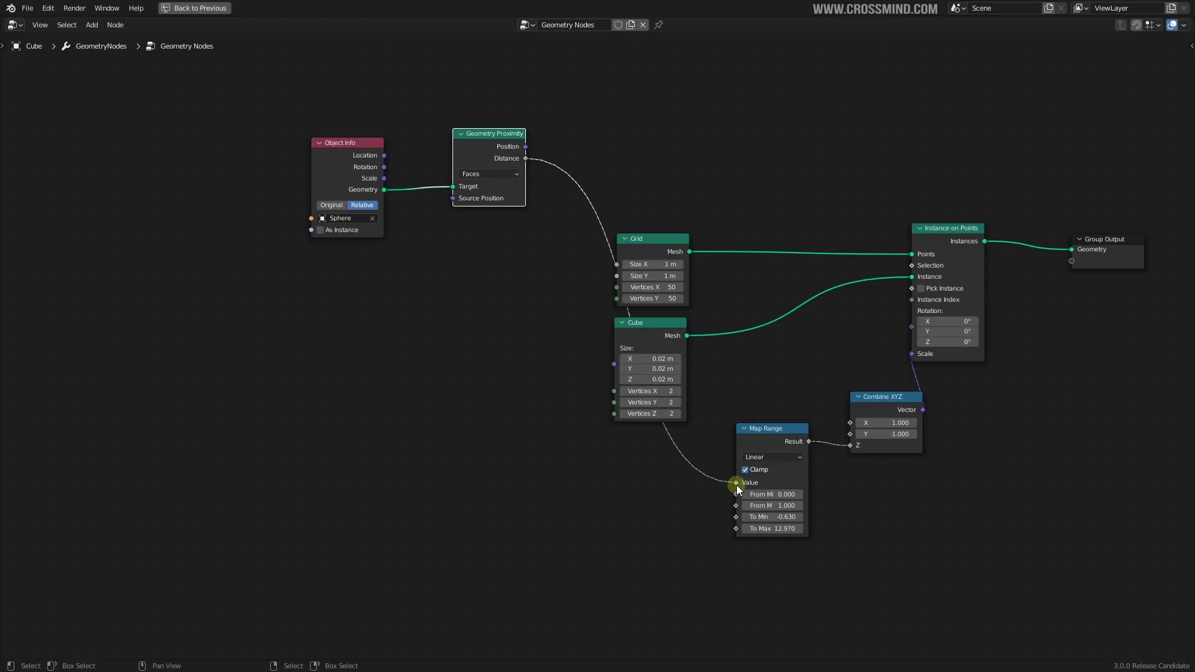
scroll(887, 473, "up", 2)
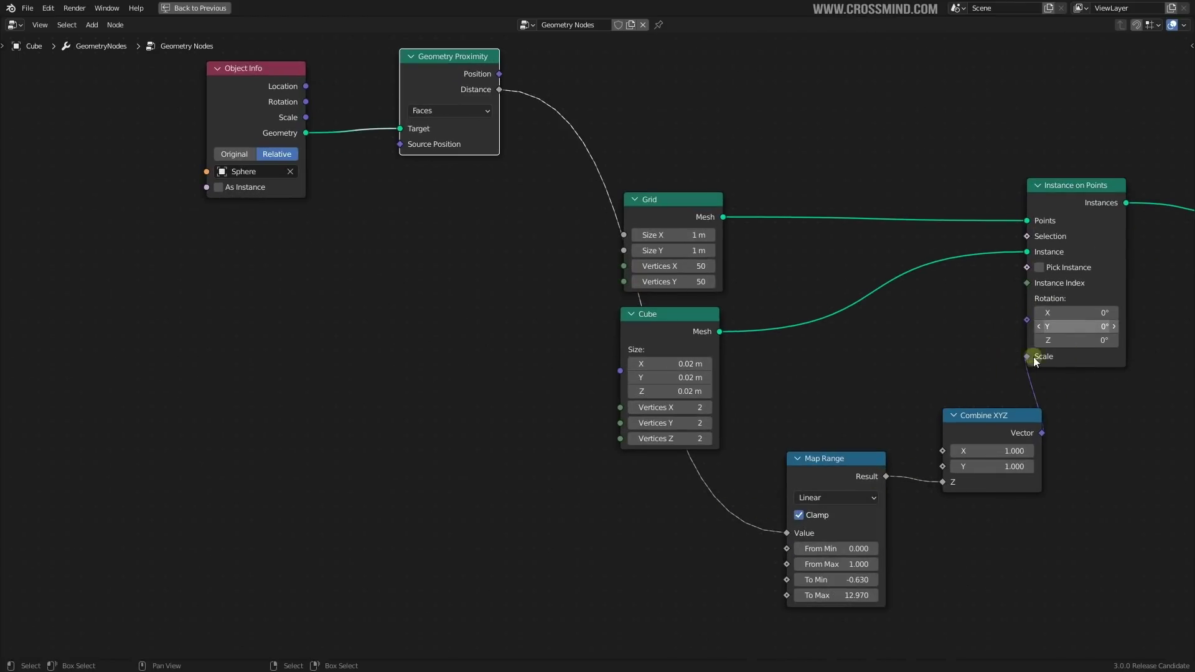
key("ctrl+space")
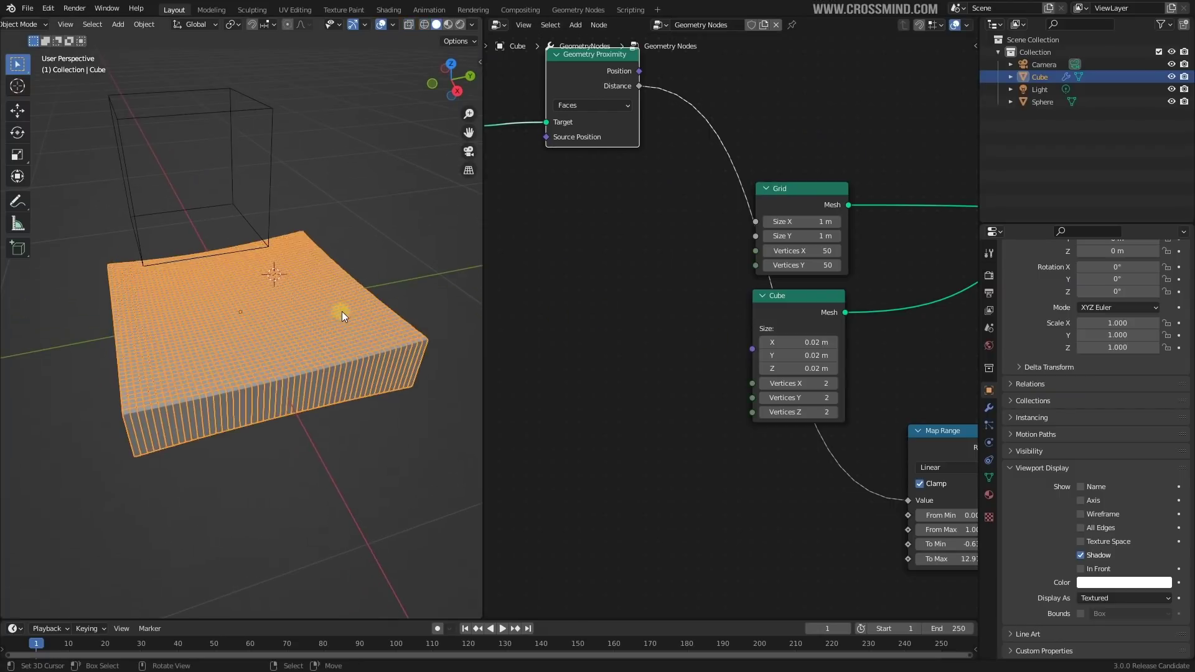
Step: Select the Sphere, move it down close to the cube grid, and reselect the cube object
right_click(280, 196)
key("g")
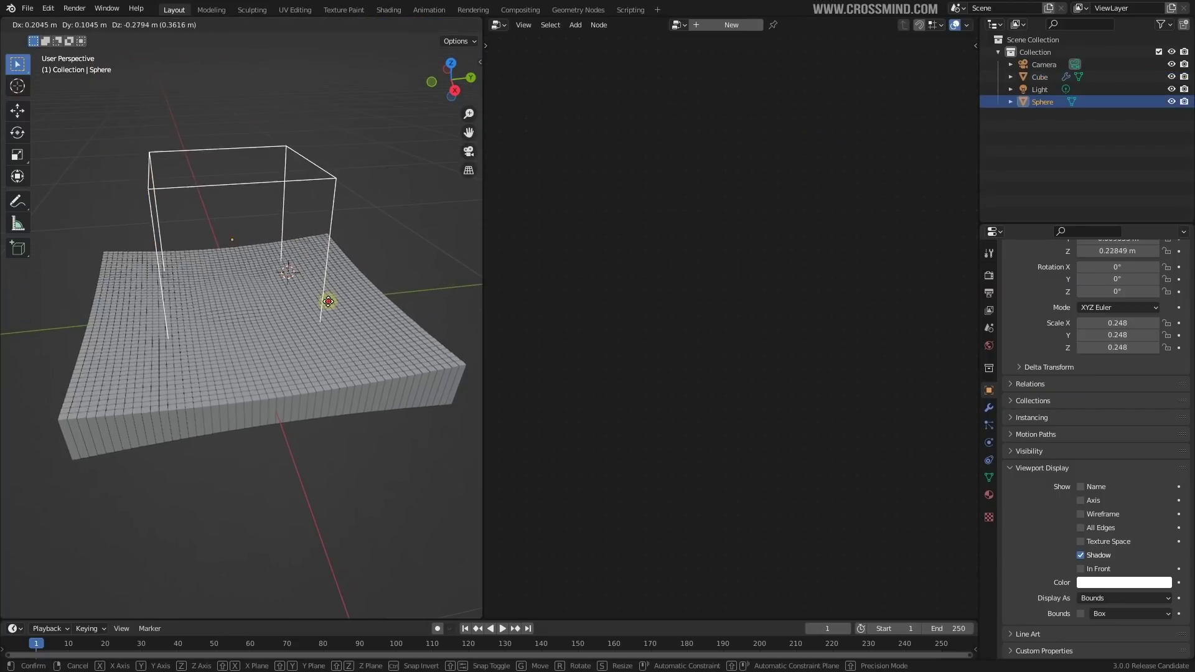
left_click(331, 304)
middle_click_drag(378, 304, 353, 319)
key("g")
left_click(389, 278)
right_click(412, 310)
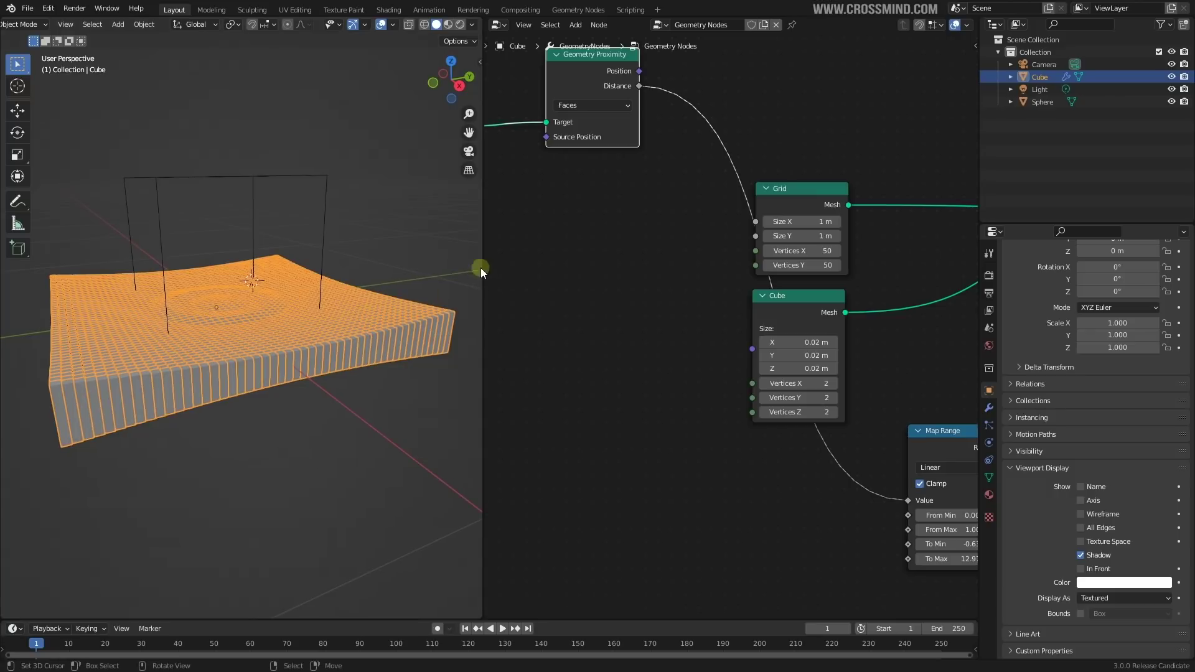
Step: Hide the viewport overlays and toolbar and give the viewport a custom black background colour
left_click(381, 28)
left_click(472, 25)
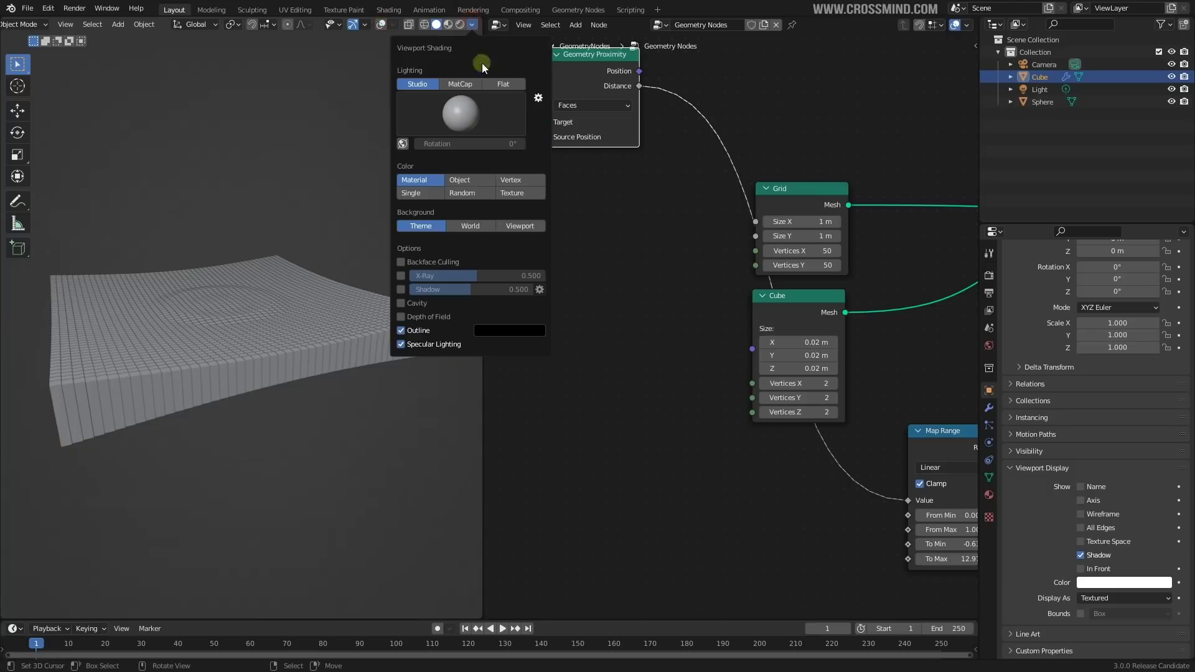
left_click(532, 226)
left_click(473, 238)
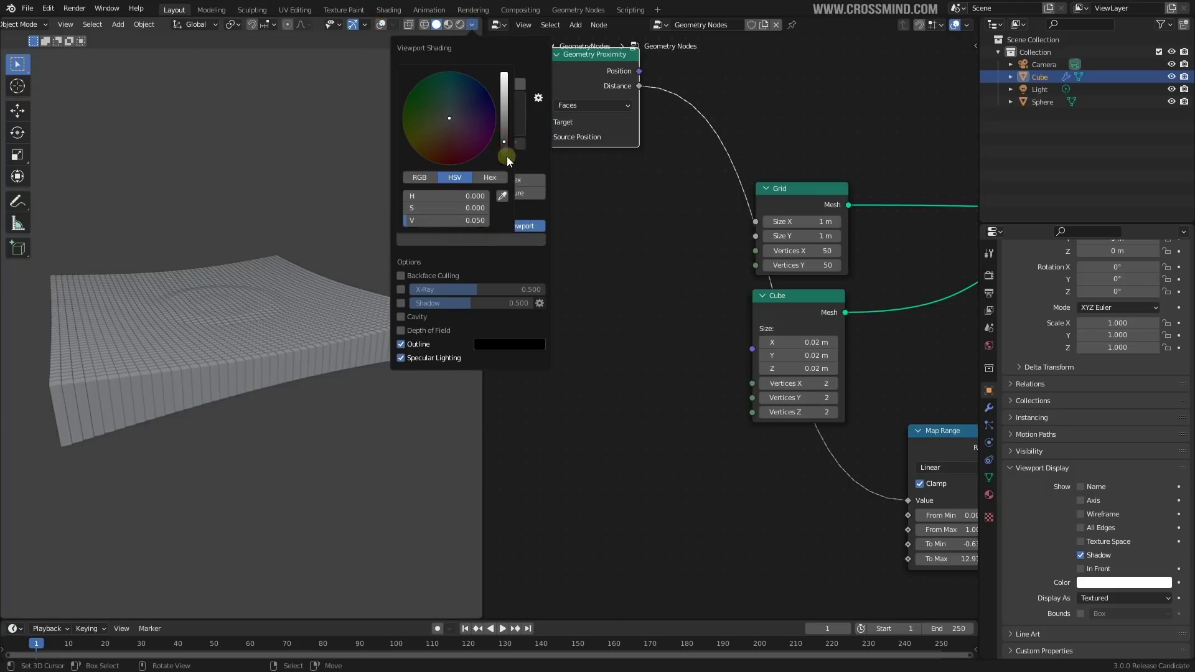
left_click_drag(506, 156, 505, 171)
middle_click_drag(256, 321, 310, 305)
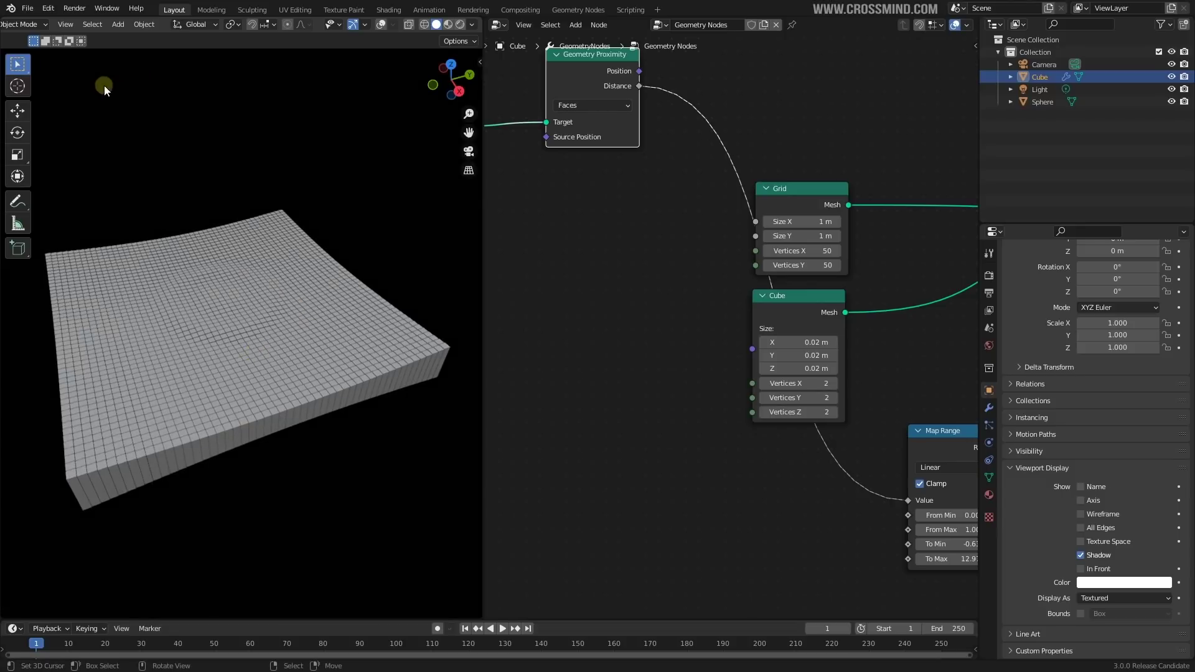
key("t")
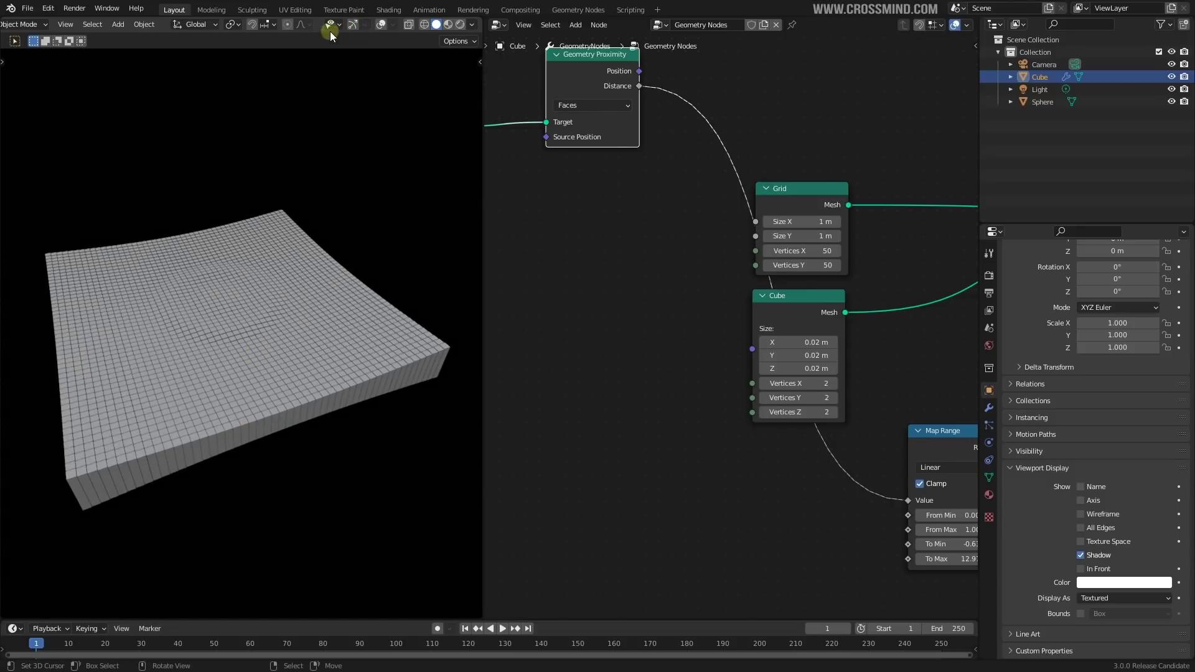
Step: Widen the node editor by shrinking the outliner and properties area to a narrow strip
scroll(285, 313, "up", 2)
middle_click_drag(285, 313, 335, 365)
scroll(301, 297, "down", 2)
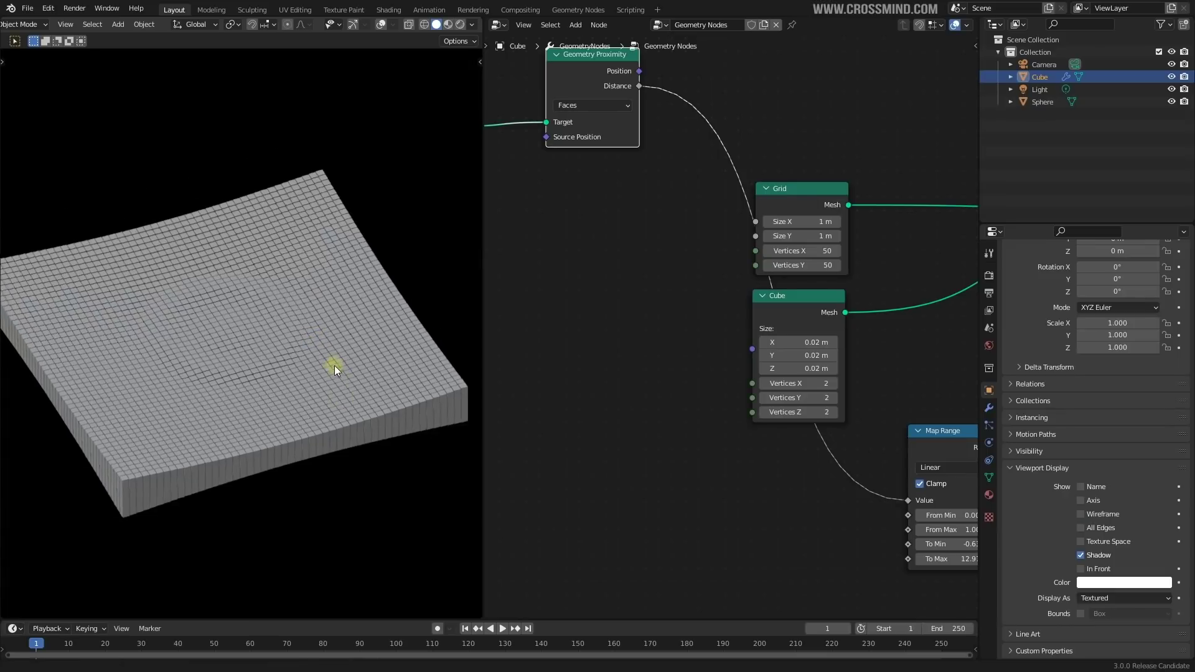
scroll(334, 352, "down", 1)
scroll(697, 292, "down", 2)
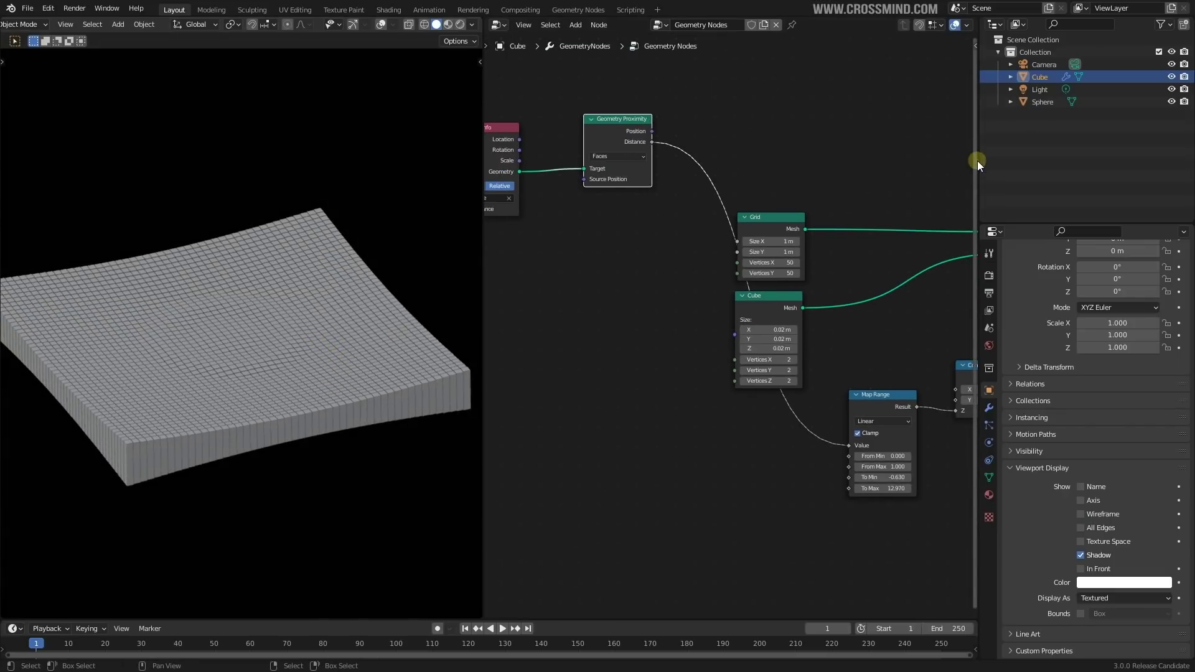
left_click_drag(977, 161, 1175, 161)
scroll(977, 232, "up", 2)
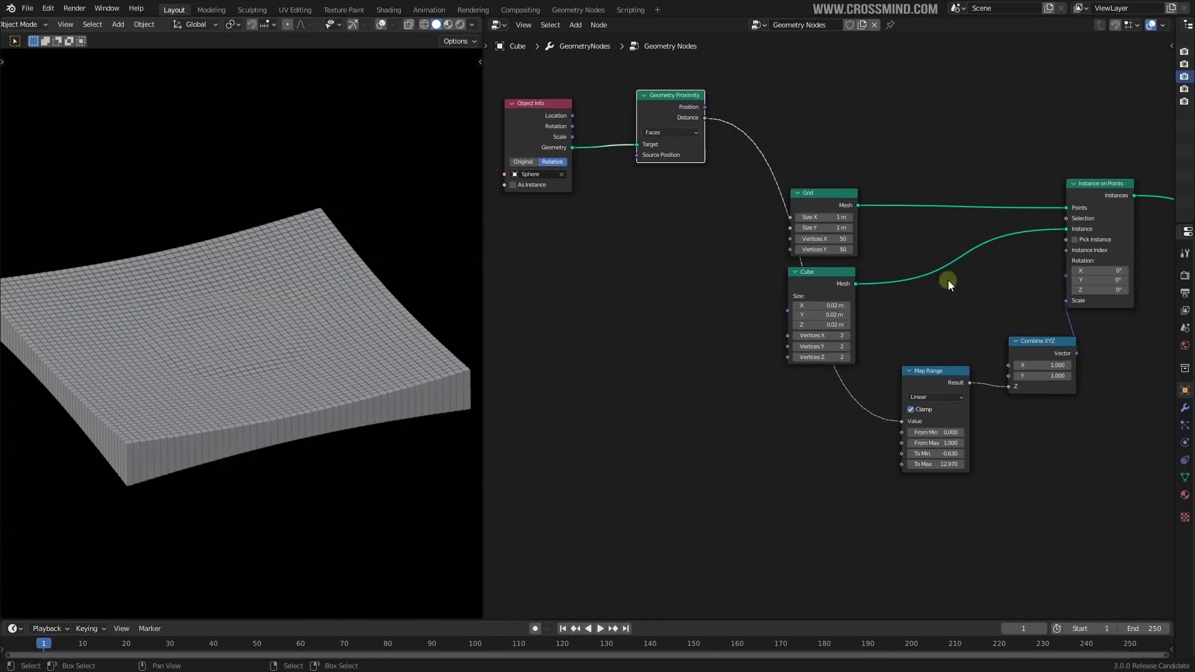
Step: Dissolve the Map Range node while keeping its link, and move Object Info and Geometry Proximity below the Cube node
middle_click_drag(975, 301, 963, 295)
left_click(929, 380)
key("ctrl+x")
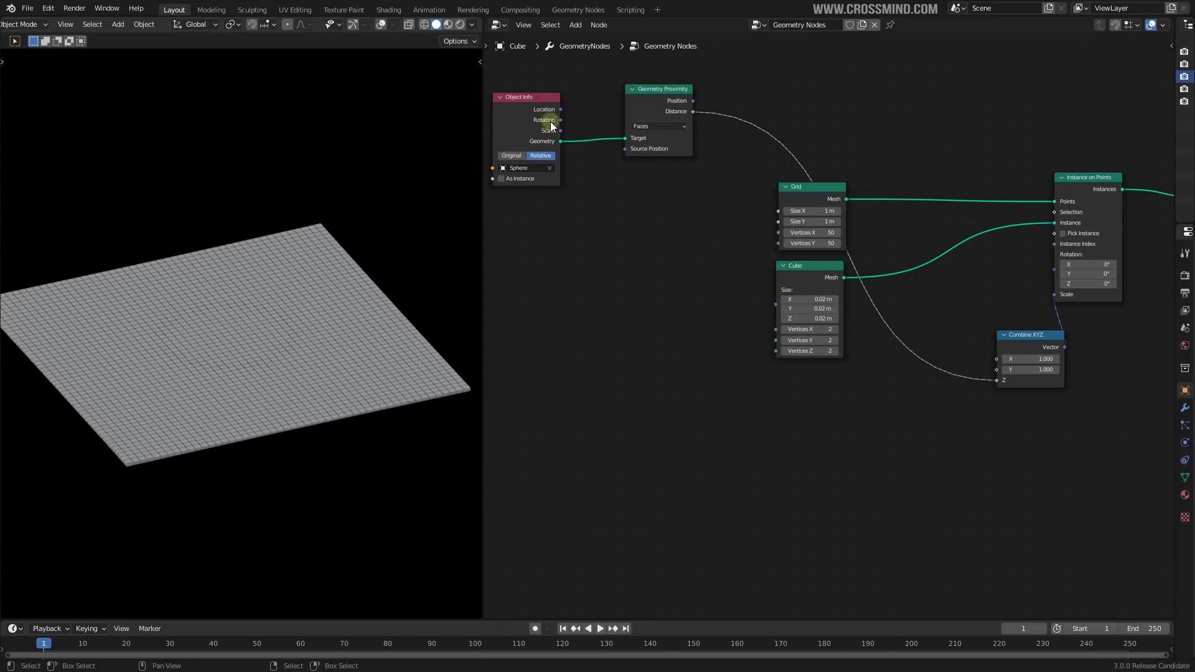
key("g")
left_click(865, 438)
Step: Collapse the Grid and Cube nodes and stack them closely beside the Points and Instance inputs of Instance on Points
left_click(815, 192)
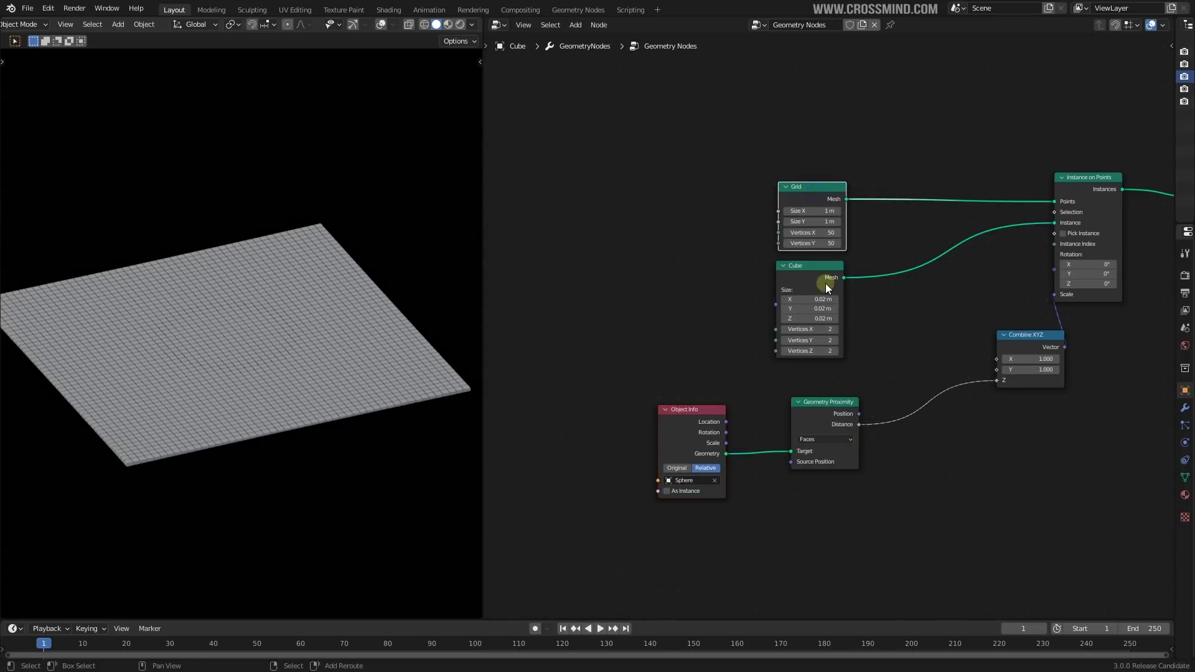
left_click(825, 284, "shift")
key("g")
left_click(978, 194)
key("h")
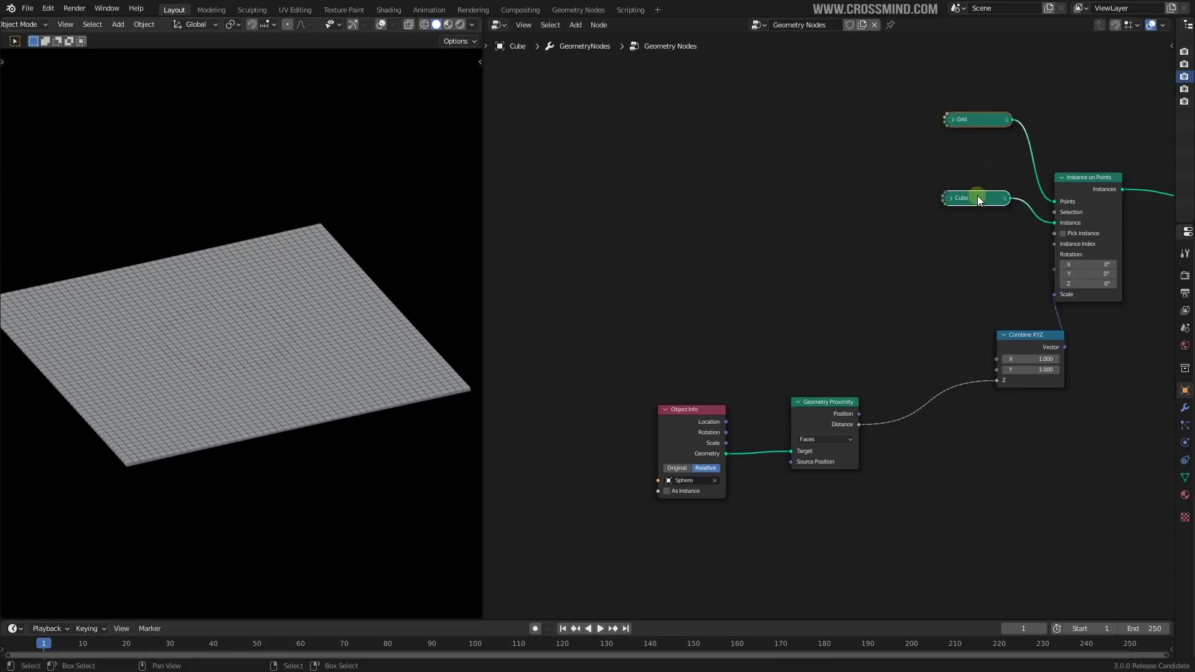
key("s")
left_click(976, 192)
key("g")
left_click(980, 206)
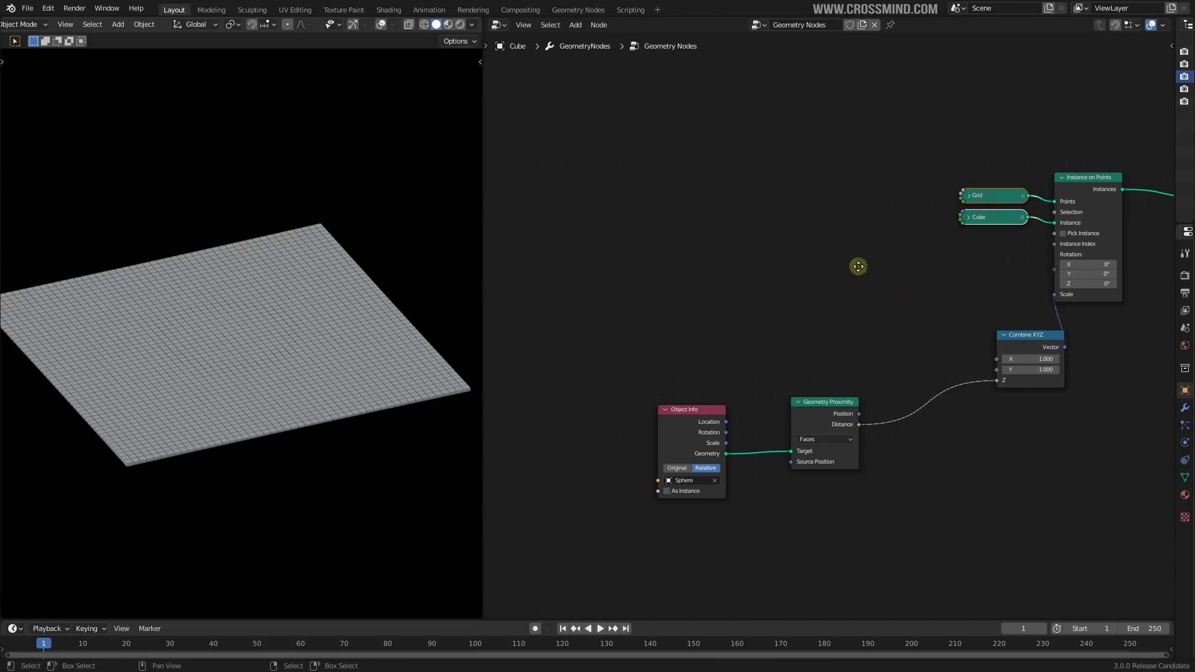
Step: Bring the Geometry Proximity and Object Info nodes up into line with Combine XYZ
middle_click_drag(859, 267, 795, 218)
scroll(795, 219, "up", 2)
left_click_drag(775, 380, 854, 331)
left_click_drag(618, 383, 701, 315)
scroll(775, 370, "up", 3)
middle_click_drag(778, 370, 760, 350)
Step: Show the viewport overlays again, select the Sphere, move it slightly and rescale it
middle_click_drag(301, 361, 284, 344)
left_click(379, 24)
middle_click_drag(350, 118, 335, 183)
right_click(330, 292)
key("g")
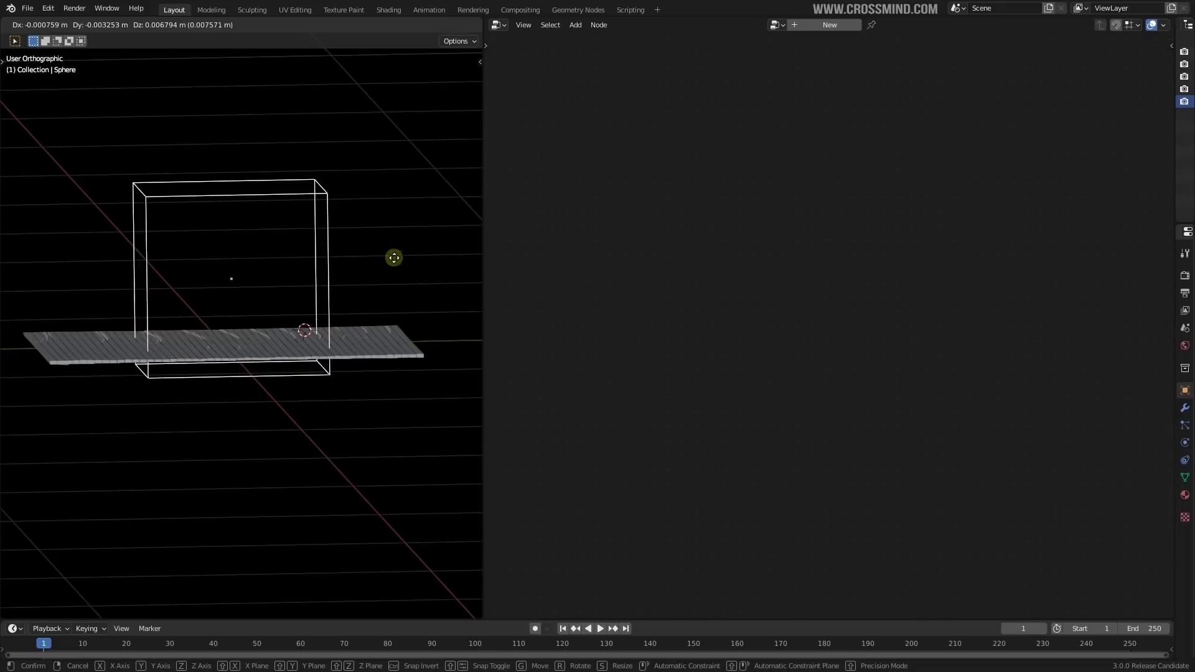
left_click(395, 243)
middle_click_drag(358, 259, 371, 287)
key("s")
left_click(378, 277)
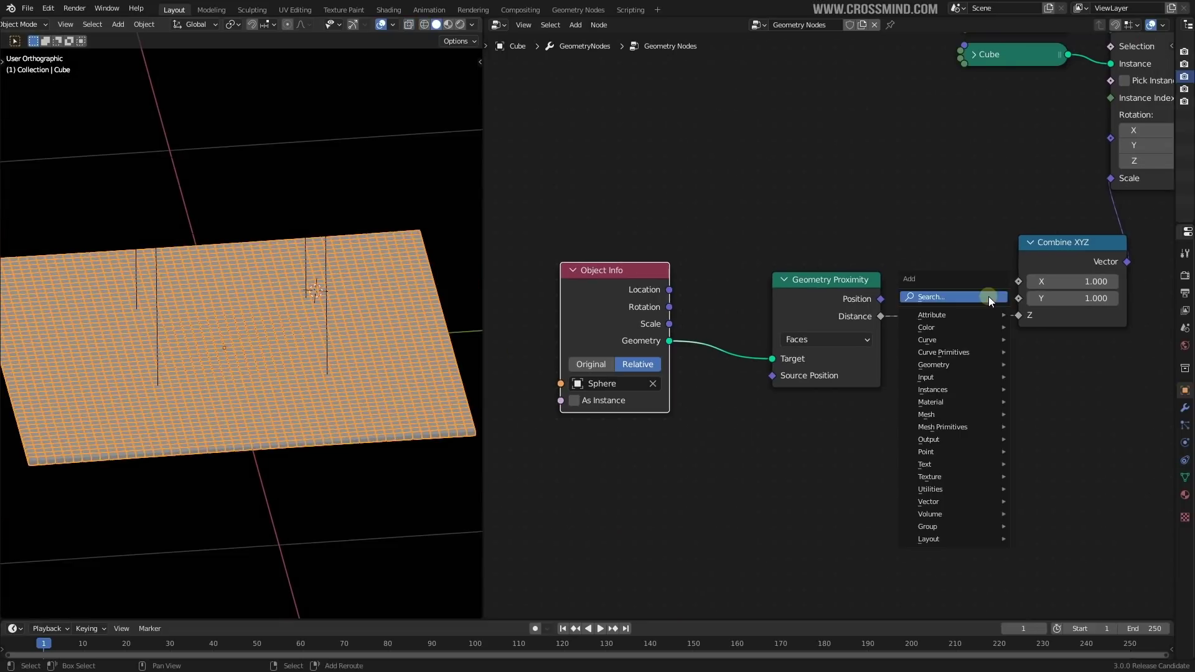
Step: Insert a Map Range node between Geometry Proximity's Distance and Combine XYZ's Z
type("map")
key("Return")
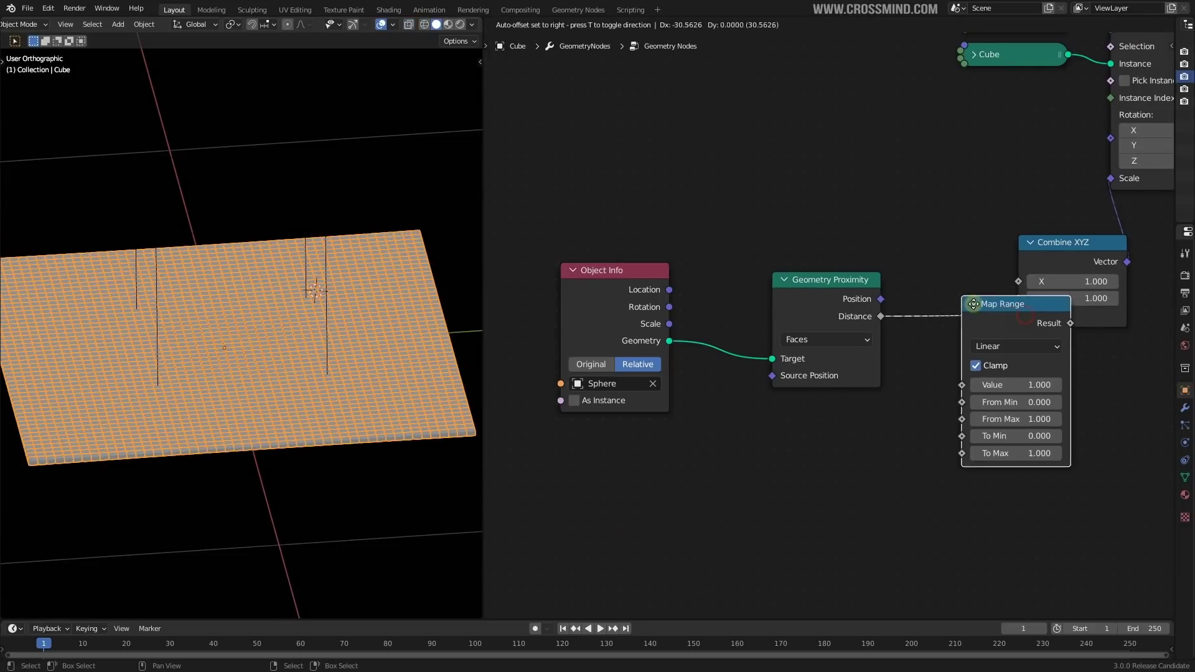
left_click(955, 290)
middle_click_drag(1003, 371, 984, 366)
Step: Set Map Range to From Min -0.130, From Max 0.300, To Min -19.500 and To Max 5.700
left_click_drag(974, 399, 1011, 432)
right_click(939, 398)
right_click(1000, 416)
right_click(992, 432)
left_click_drag(982, 417, 944, 416)
right_click(971, 433)
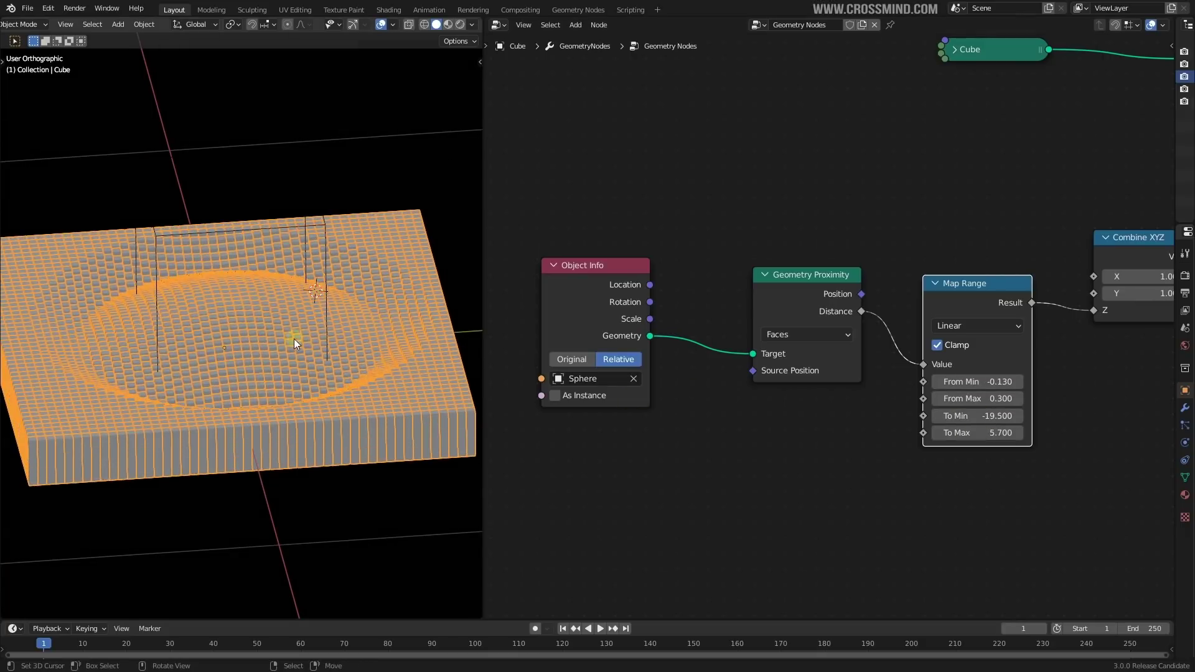
Step: Select the Sphere and move it around above the cube grid to check how the cube heights follow
scroll(294, 339, "down", 1)
middle_click_drag(295, 336, 320, 296)
right_click(308, 286)
key("g")
left_click(328, 252)
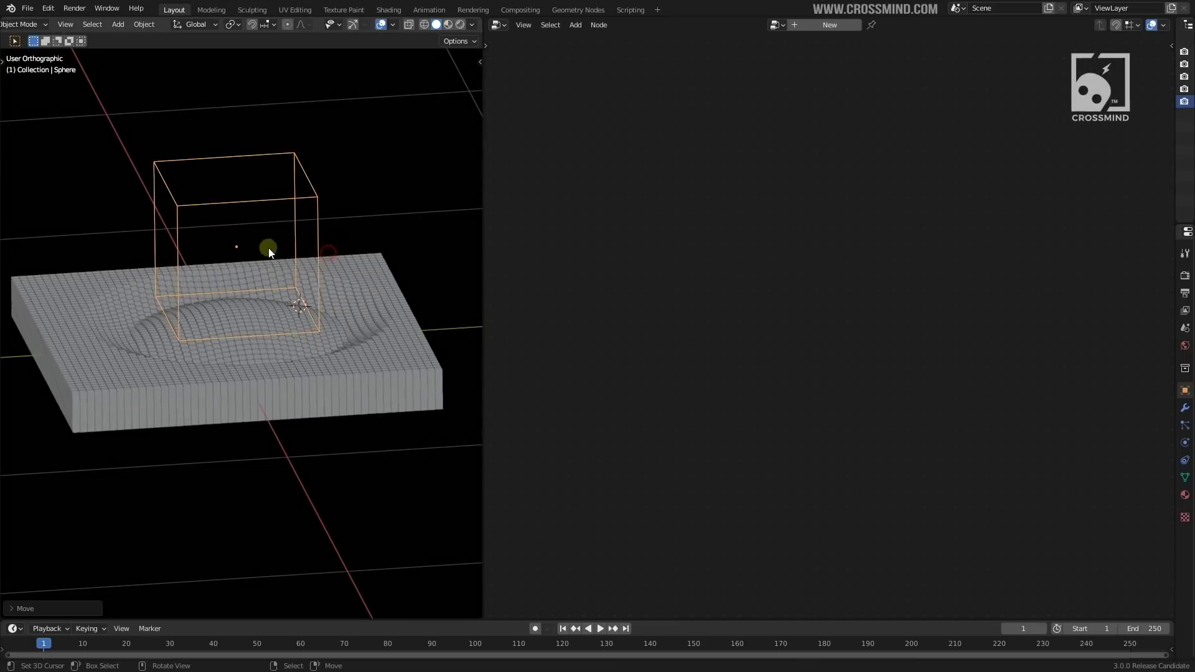
middle_click_drag(269, 251, 263, 301)
key("g")
left_click(373, 225)
key("g")
middle_click_drag(364, 304, 384, 227)
left_click(320, 227)
Step: Rescale the Sphere, reposition it above the grid's indentation, and reselect the cube object
key("s")
left_click(392, 261)
key("g")
left_click(389, 264)
key("g")
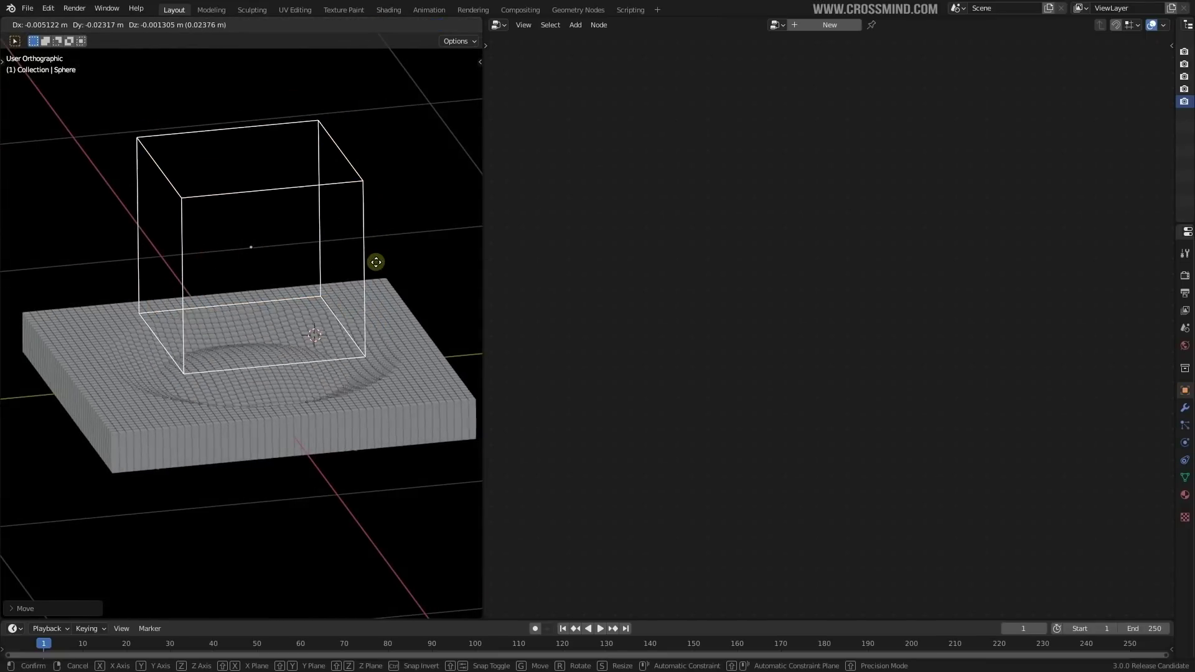
left_click(404, 378)
left_click(403, 378)
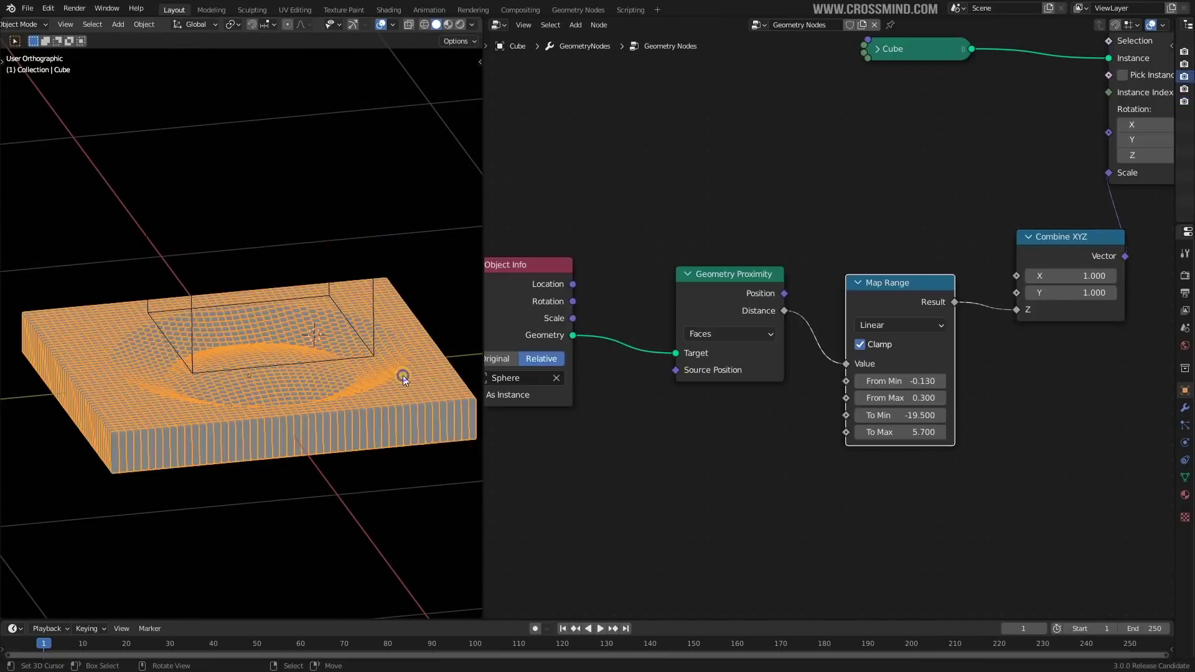
Step: Insert a Join Geometry node between Instance on Points and the Group Output
scroll(502, 381, "down", 8)
key("shift+a")
left_click(897, 208)
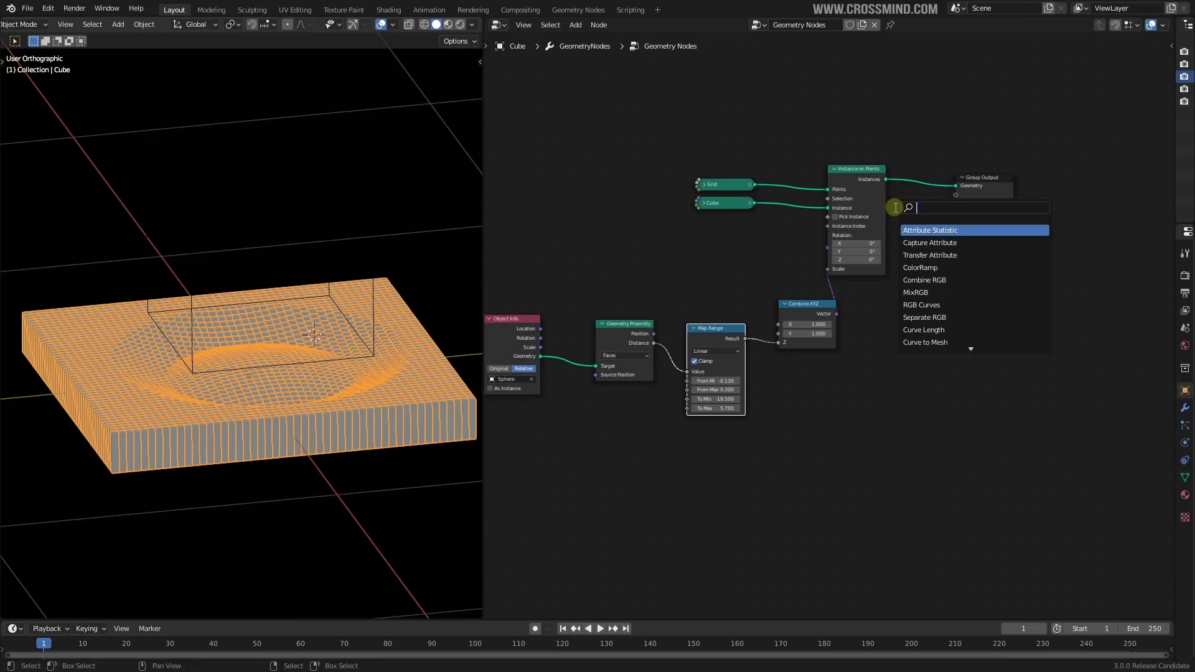
type("join")
left_click(939, 243)
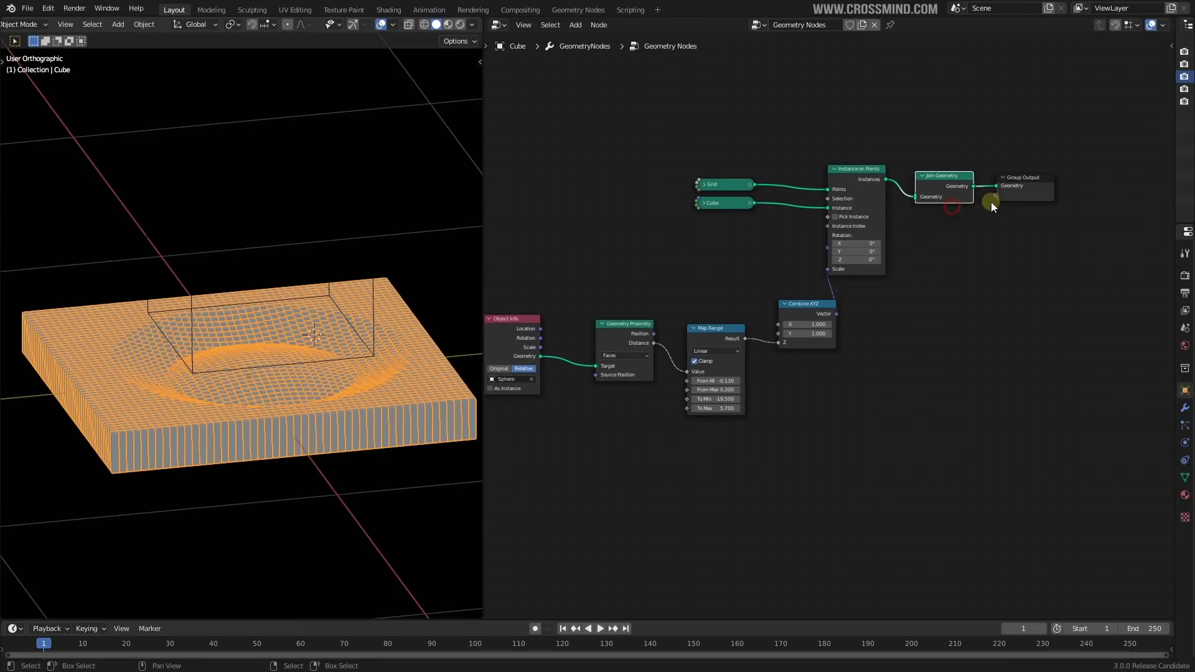
Step: Move Join Geometry and Group Output farther from Instance on Points, and connect Object Info's Geometry to Join Geometry
right_click(1046, 195, "shift")
key("g")
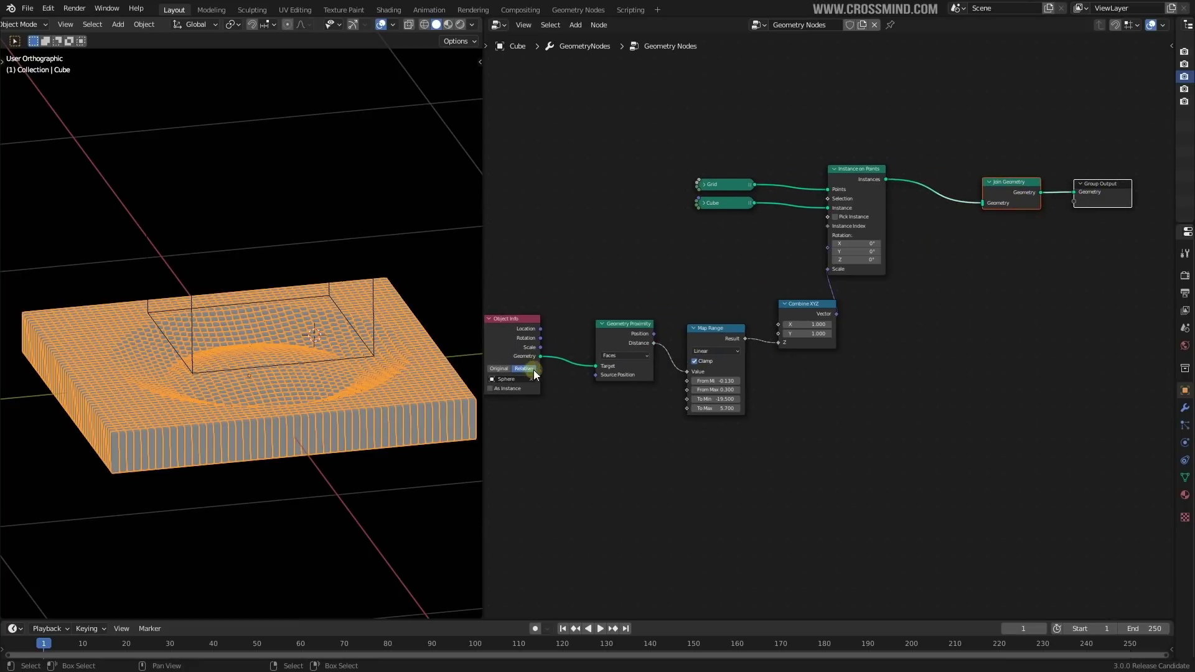
left_click_drag(984, 206, 984, 203)
scroll(894, 272, "up", 2)
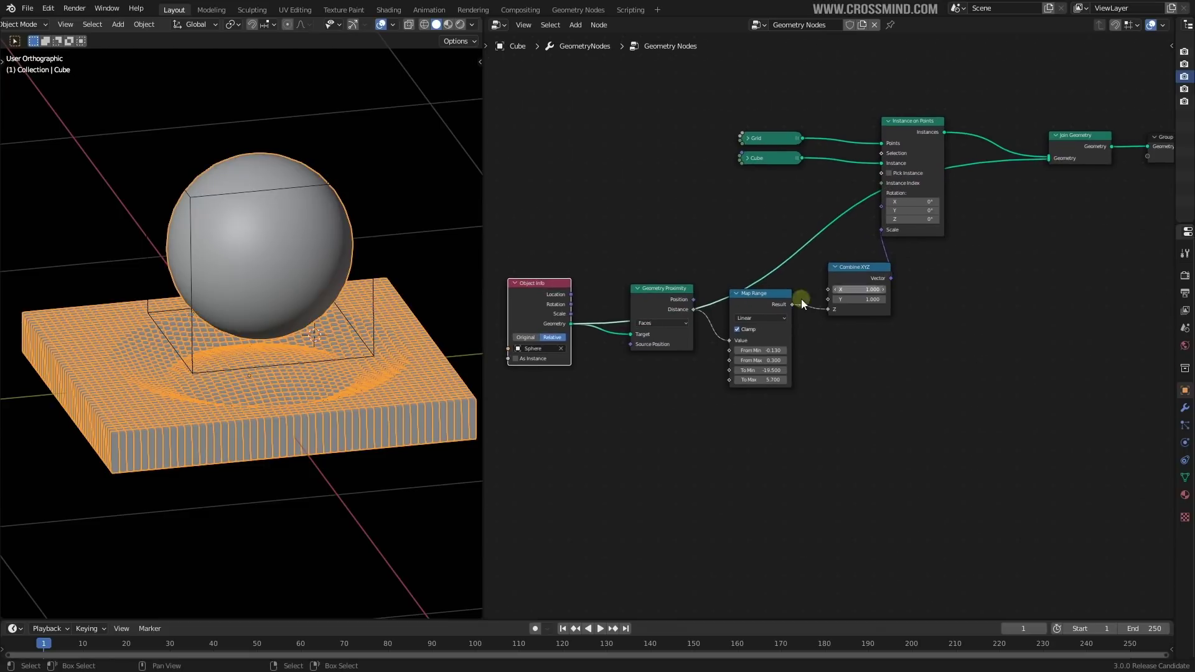
Step: Add a reroute to the Object Info–Join Geometry link, place it below Combine XYZ, and move Object Info below Geometry Proximity
right_click_drag(794, 236, 811, 258, "shift")
key("g")
left_click(1006, 402)
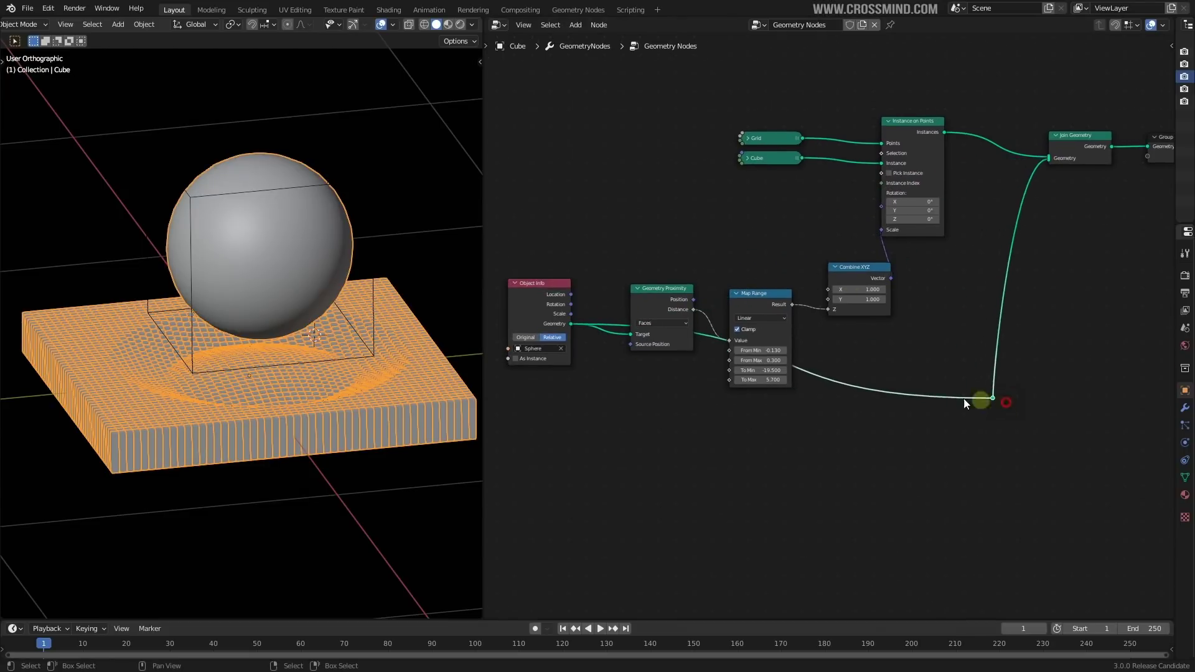
key("g")
left_click(528, 416)
middle_click_drag(276, 318, 272, 302)
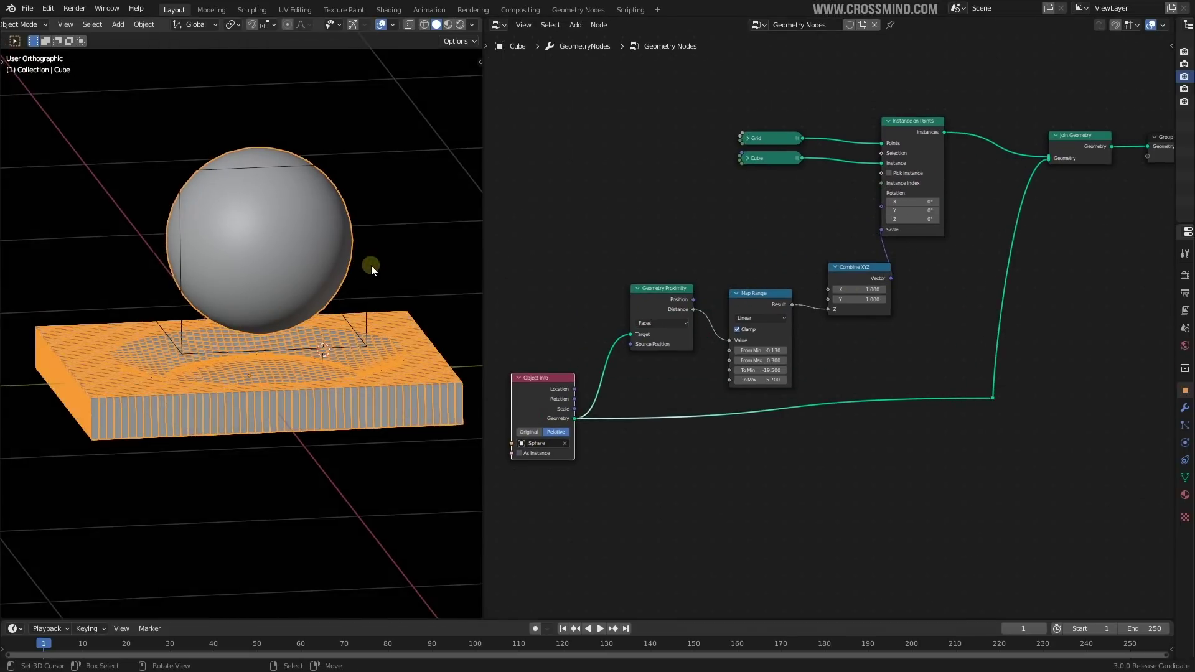
Step: Select the Sphere, reposition it slightly above the indented cube grid, and reselect the cube object
right_click(371, 264)
key("g")
middle_click_drag(371, 244, 304, 301)
left_click(375, 278)
scroll(346, 208, "up", 2)
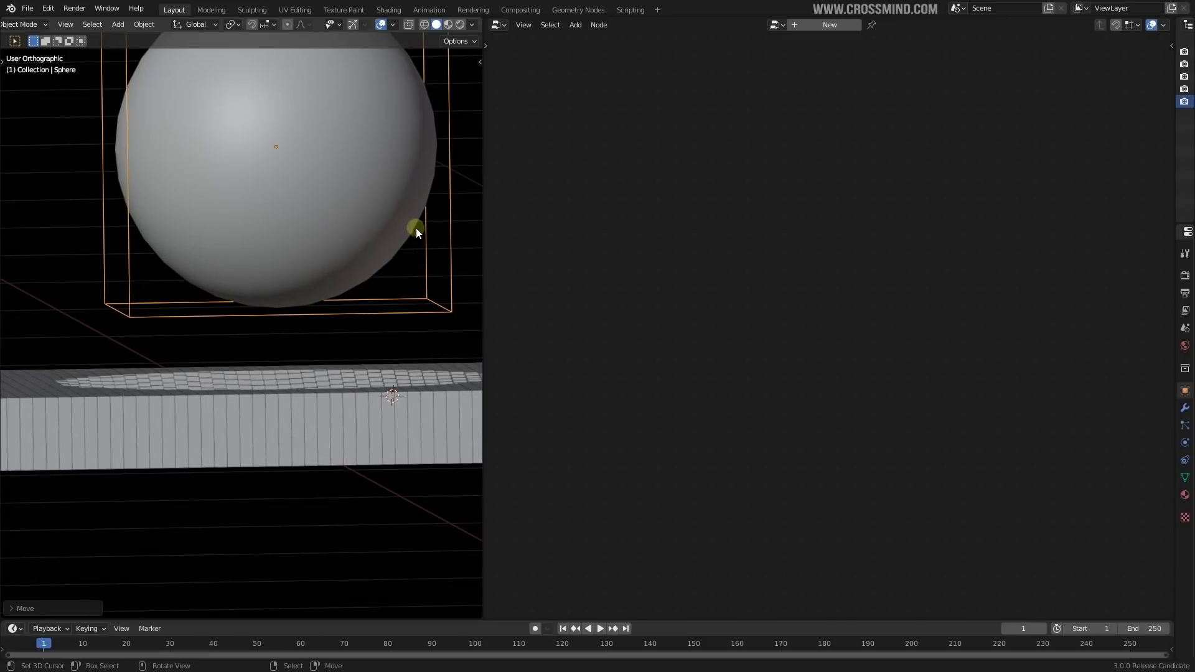
middle_click_drag(416, 227, 411, 259)
scroll(380, 253, "down", 2)
right_click(330, 165)
scroll(659, 349, "down", 2)
Step: Add a reroute where Object Info's Geometry links branch, and move Object Info farther away from it
middle_click_drag(688, 382, 703, 397)
key("shift+a")
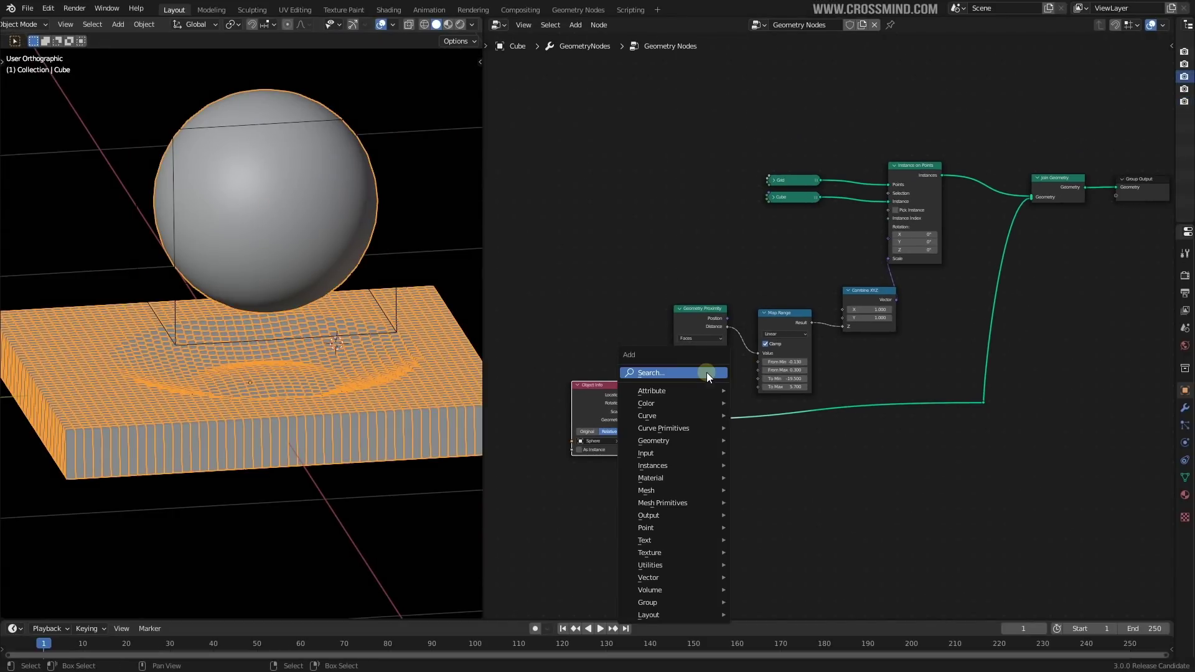
left_click(691, 372)
left_click(664, 493)
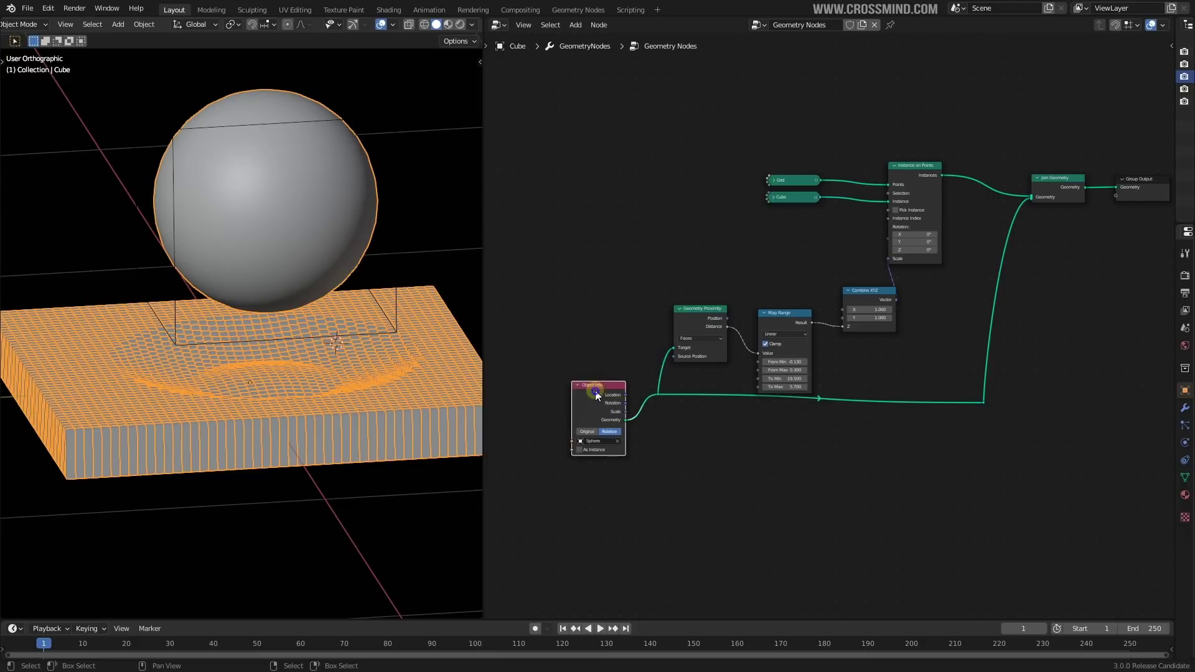
right_click_drag(596, 392, 531, 386)
middle_click_drag(673, 399, 740, 394)
scroll(741, 394, "up", 3)
key("g")
left_click(705, 391)
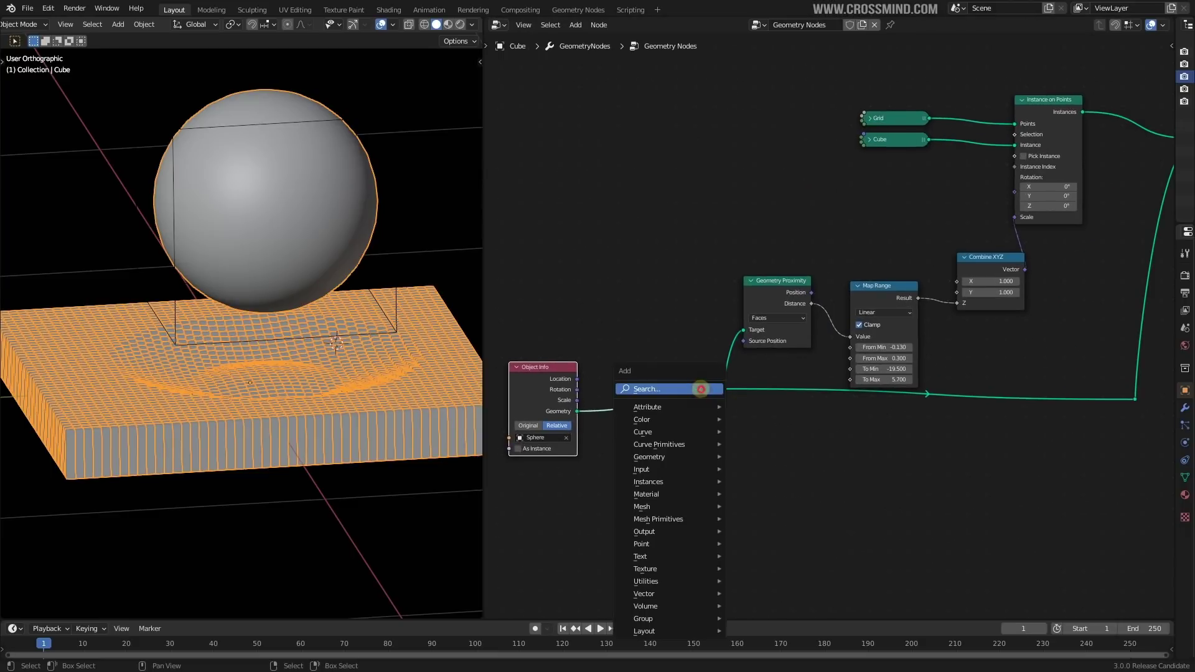
Step: Insert a Set Position node between Object Info and the reroute, and space the two nodes apart
left_click(702, 389)
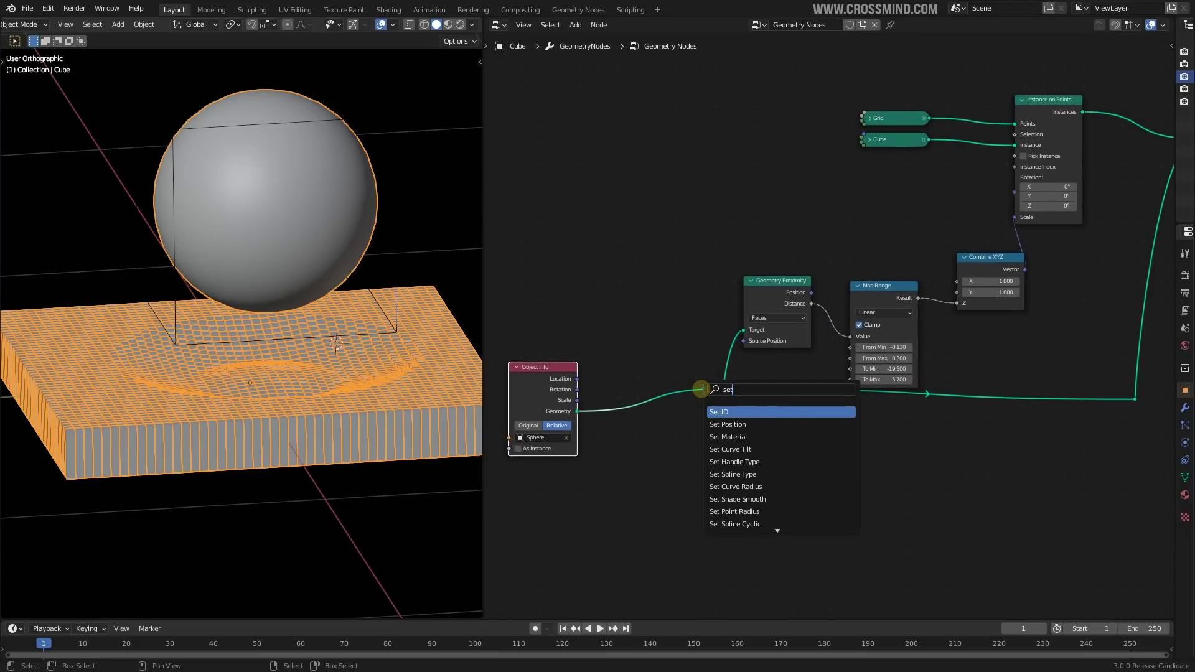
left_click(783, 424)
left_click(726, 407)
scroll(727, 404, "up", 2)
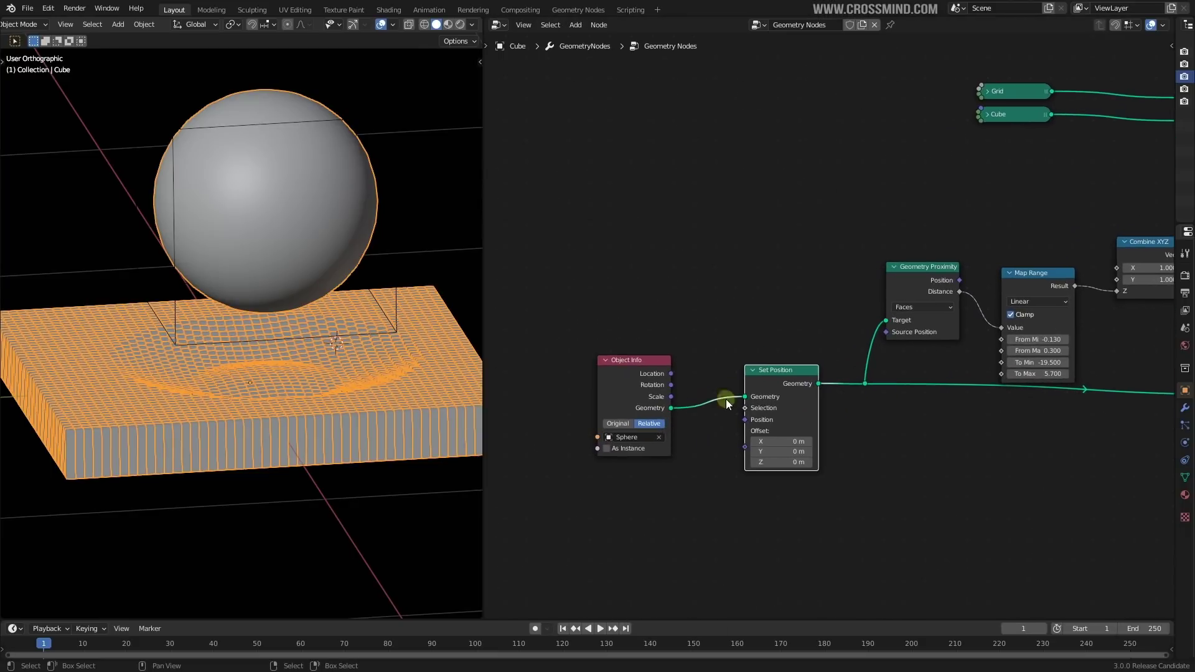
left_click_drag(630, 379, 579, 376)
middle_click_drag(857, 374, 783, 377)
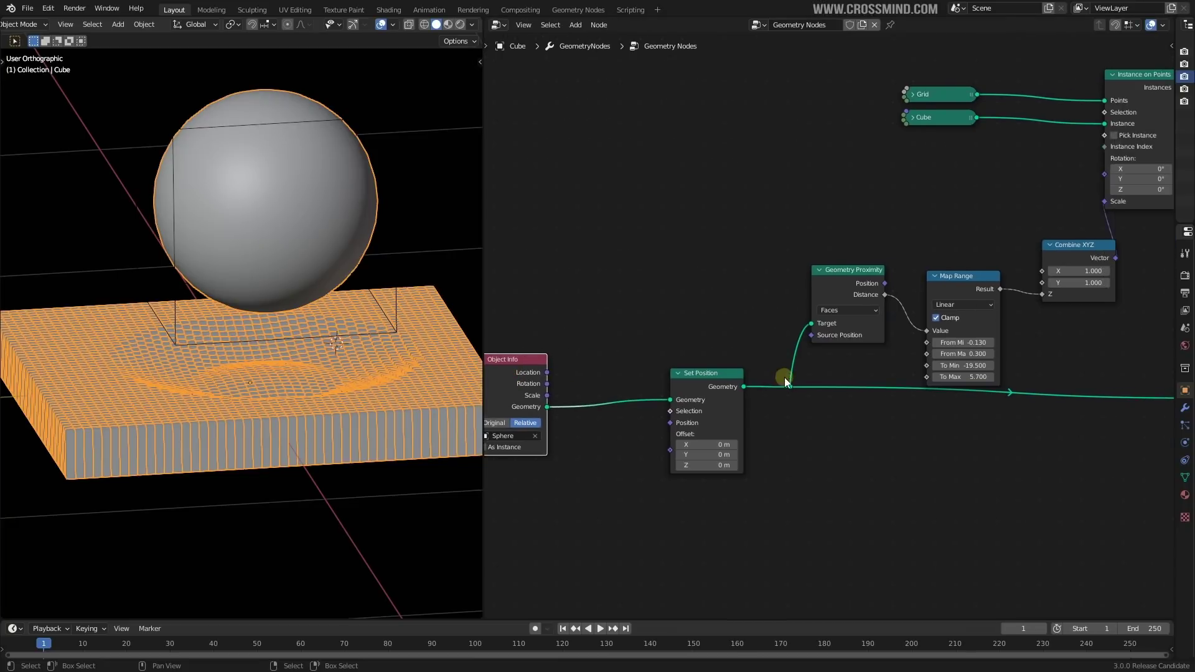
left_click_drag(717, 390, 785, 399)
scroll(872, 333, "down", 1)
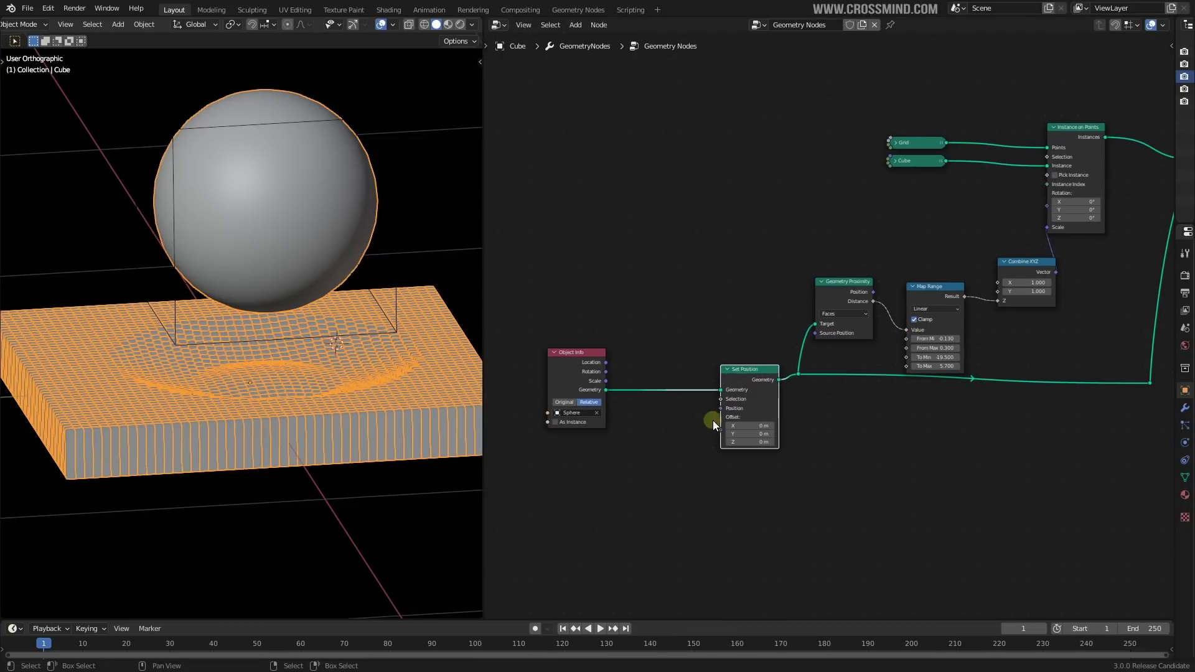
scroll(854, 387, "up", 3)
key("shift+a")
left_click(802, 390)
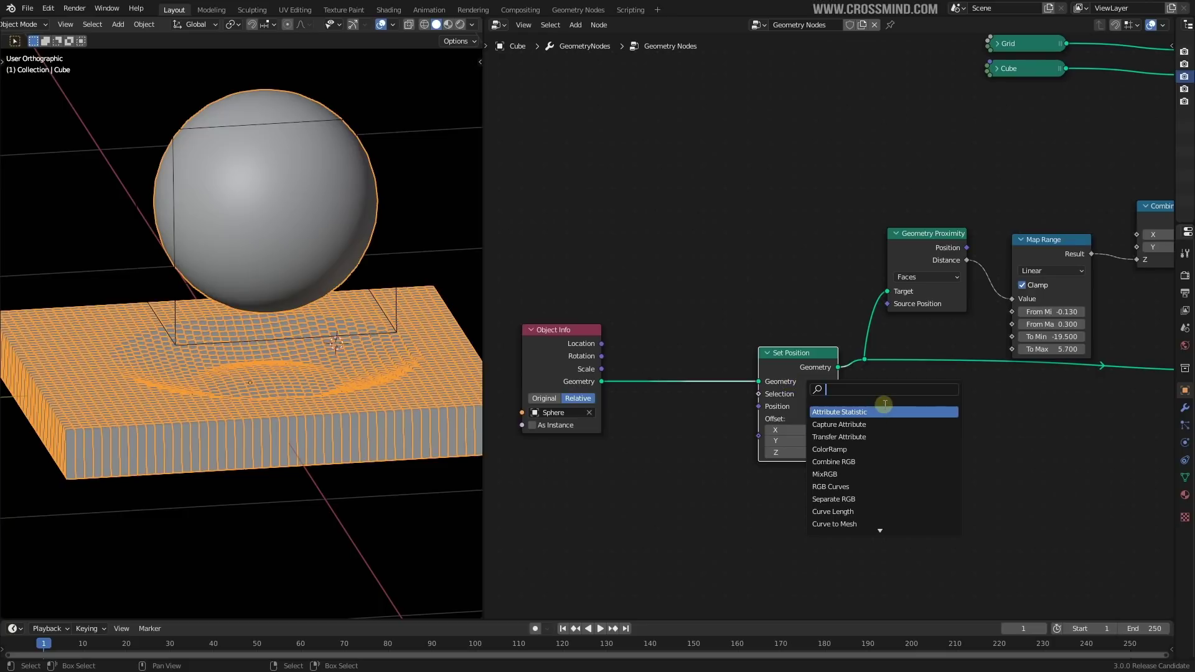
left_click(1009, 401)
Step: Add a Vector Math node below Object Info and connect its Vector output to Set Position's Offset
key("shift+a")
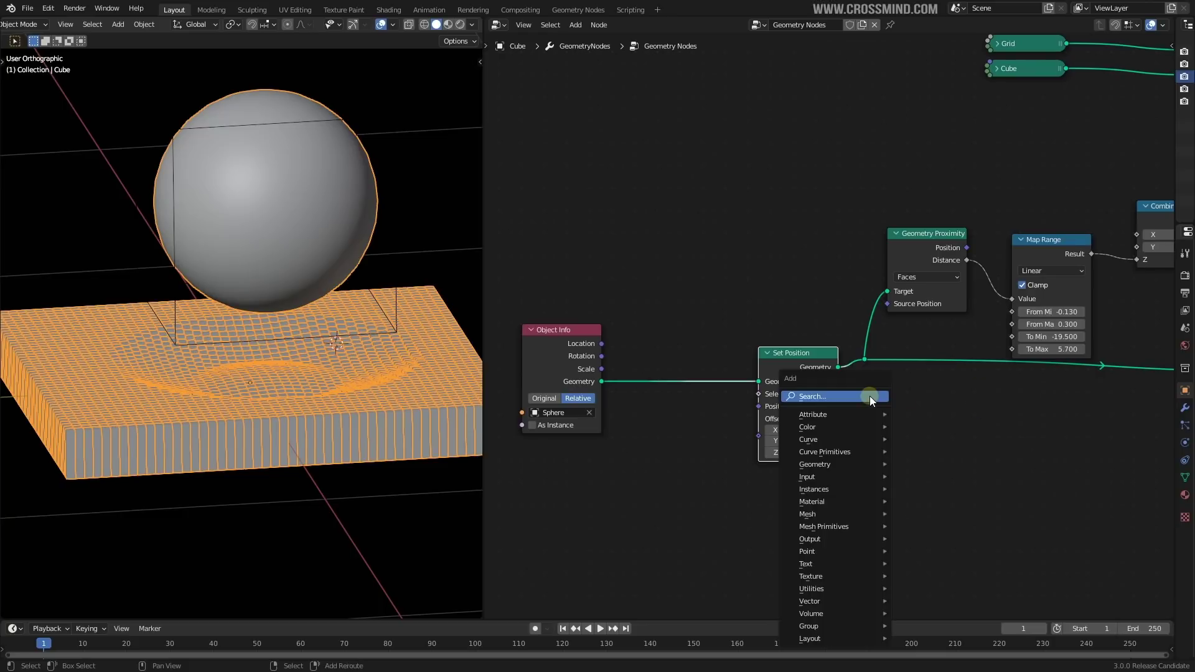
left_click(870, 397)
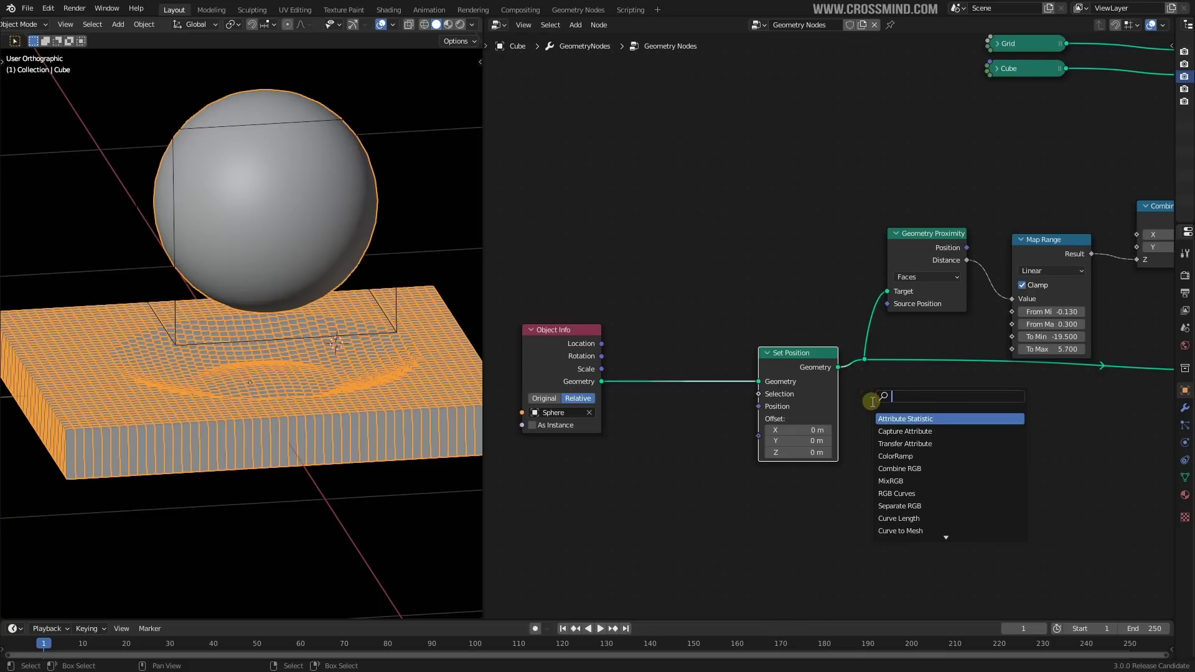
type("vect")
left_click(920, 432)
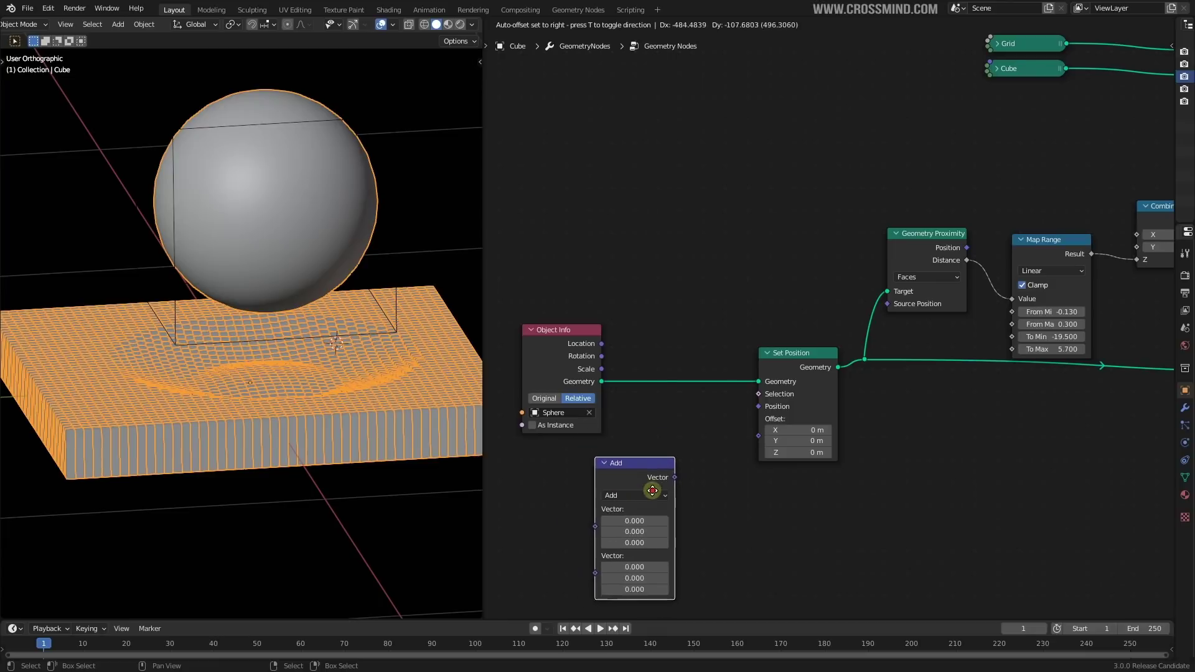
left_click(660, 489)
left_click_drag(762, 434, 763, 435)
Step: Add a Normal node, connect it to the Vector Math node's first input, and set the operation to Multiply
middle_click_drag(806, 427, 951, 373)
key("shift+a")
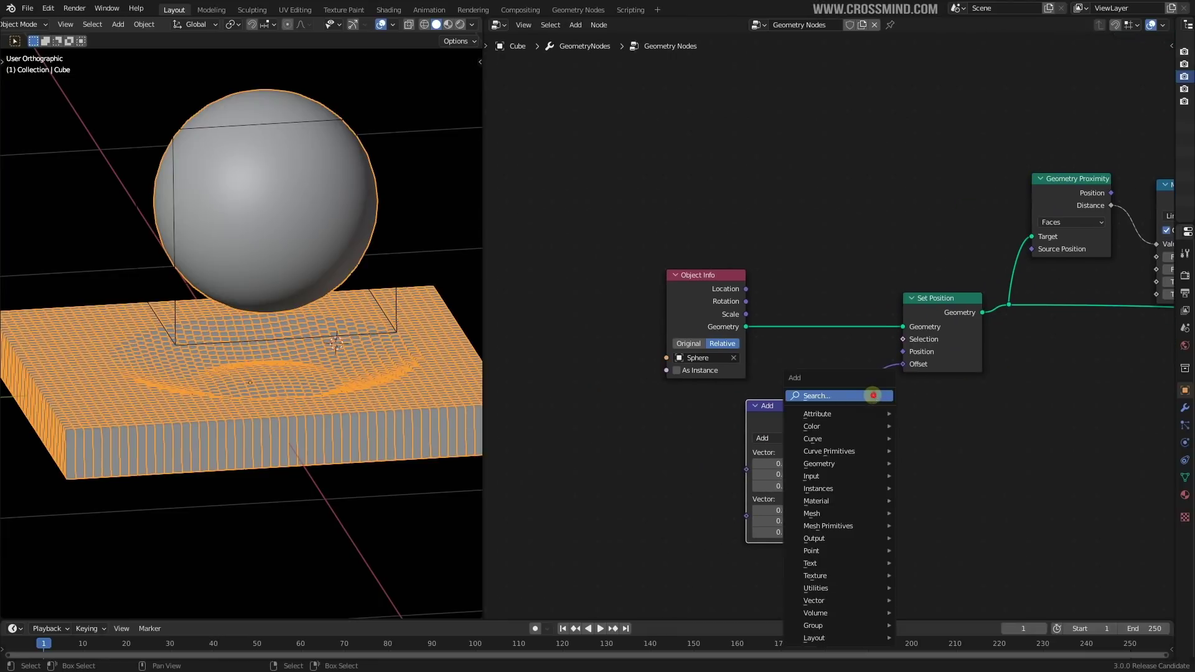
left_click(869, 395)
left_click(899, 418)
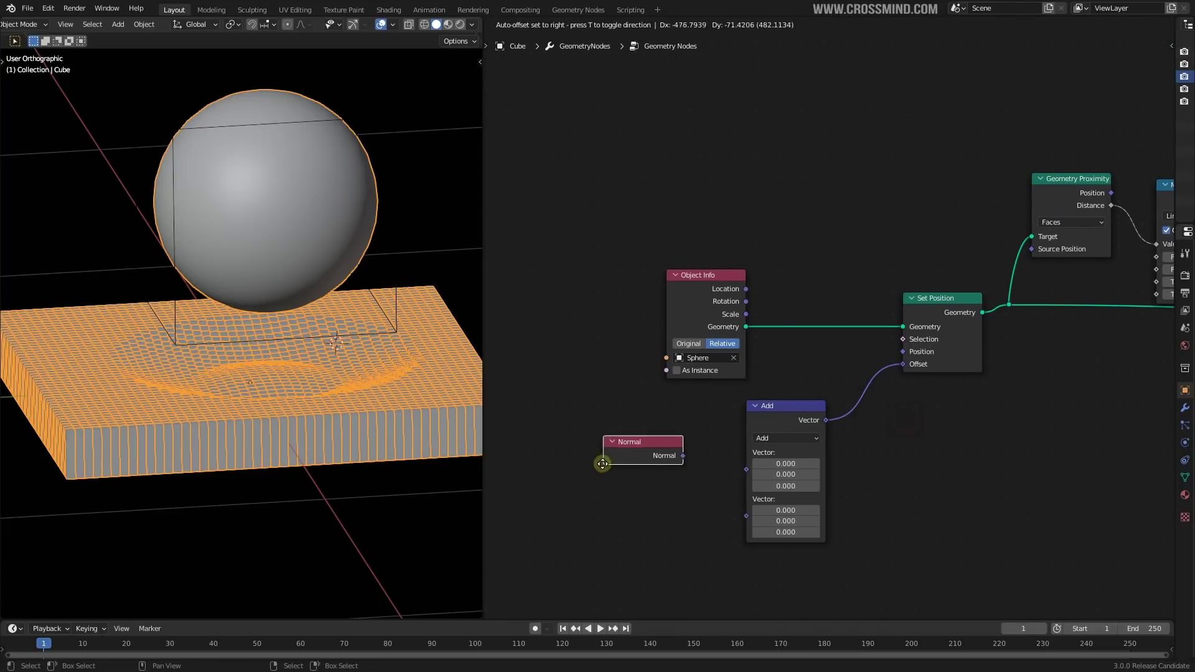
left_click(587, 461)
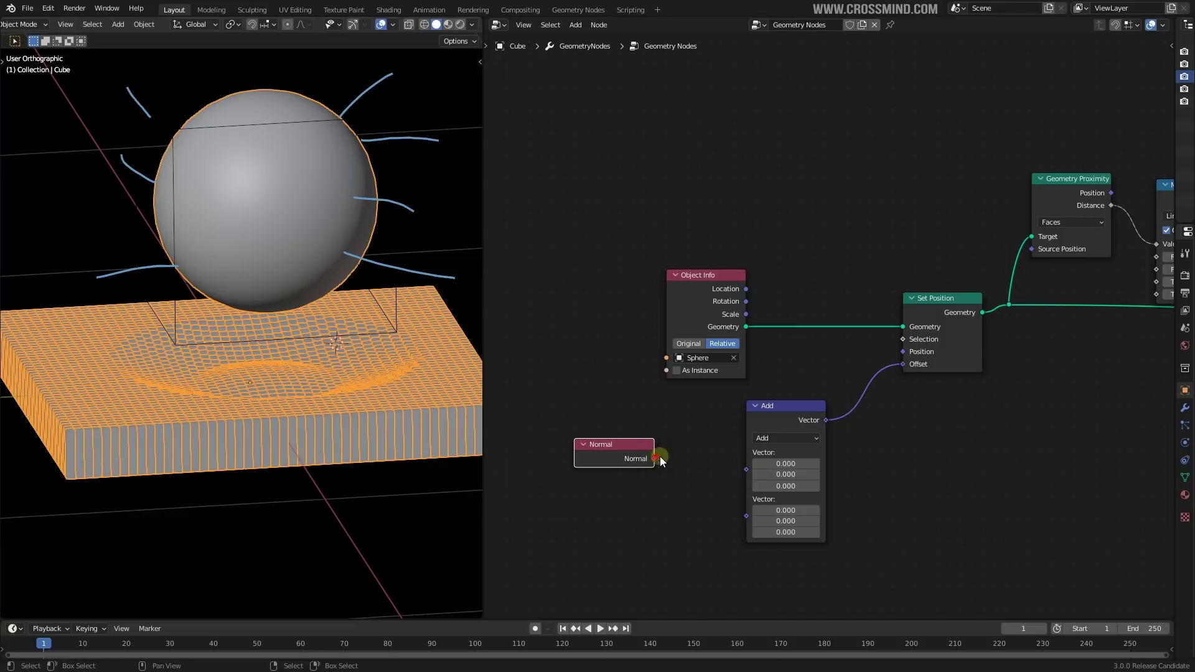
left_click_drag(767, 465, 768, 464)
left_click(802, 438)
left_click(803, 477)
Step: Try a Musgrave Texture as the vector Multiply node's second input, and delete it
key("shift+a")
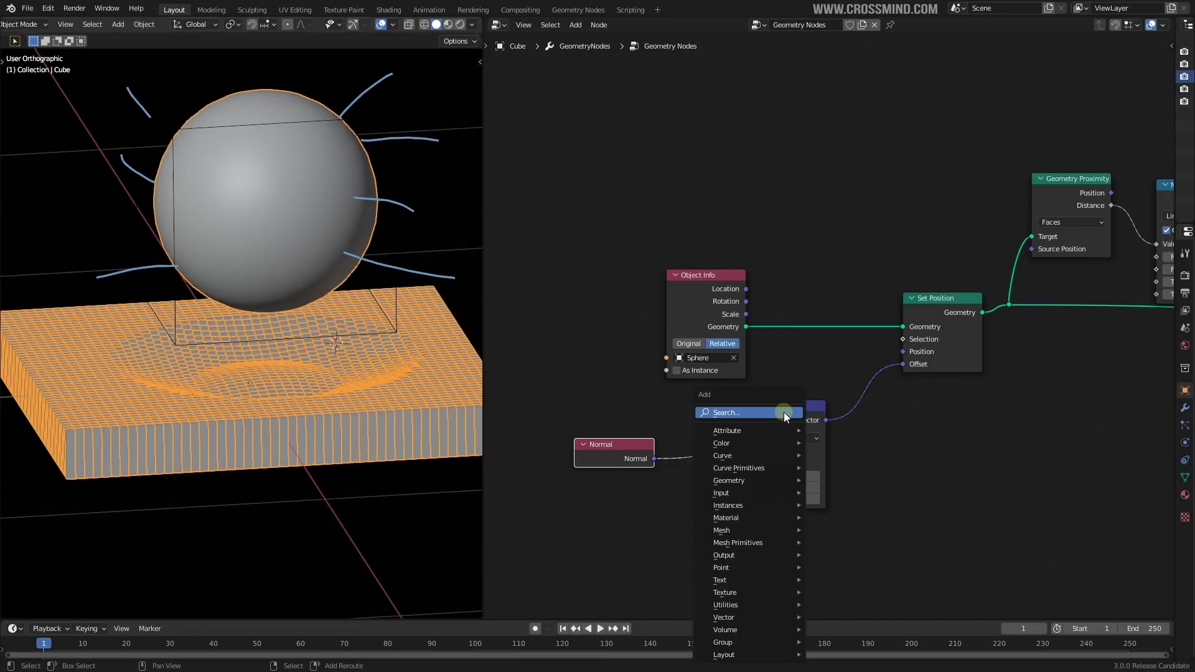
left_click(783, 412)
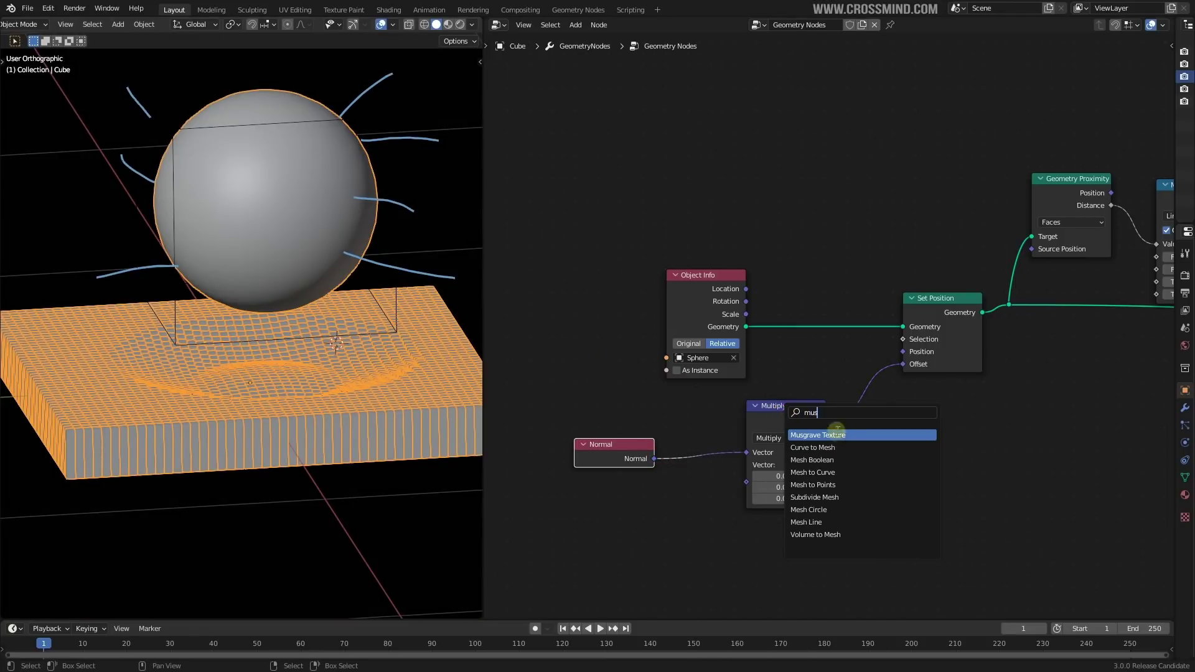
left_click(837, 434)
left_click(672, 541)
left_click_drag(732, 496, 729, 498)
left_click(635, 538)
key("x")
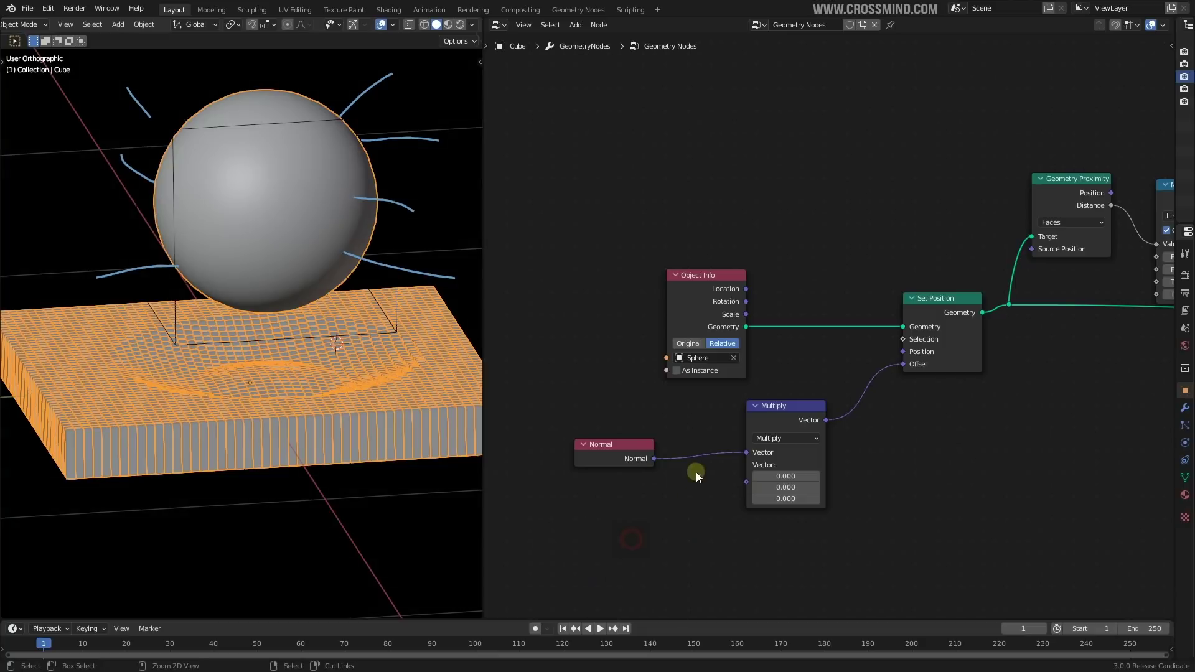
Step: Add a Noise Texture below the Normal node and connect its Fac to the vector Multiply's second input
key("shift+a")
left_click(664, 411)
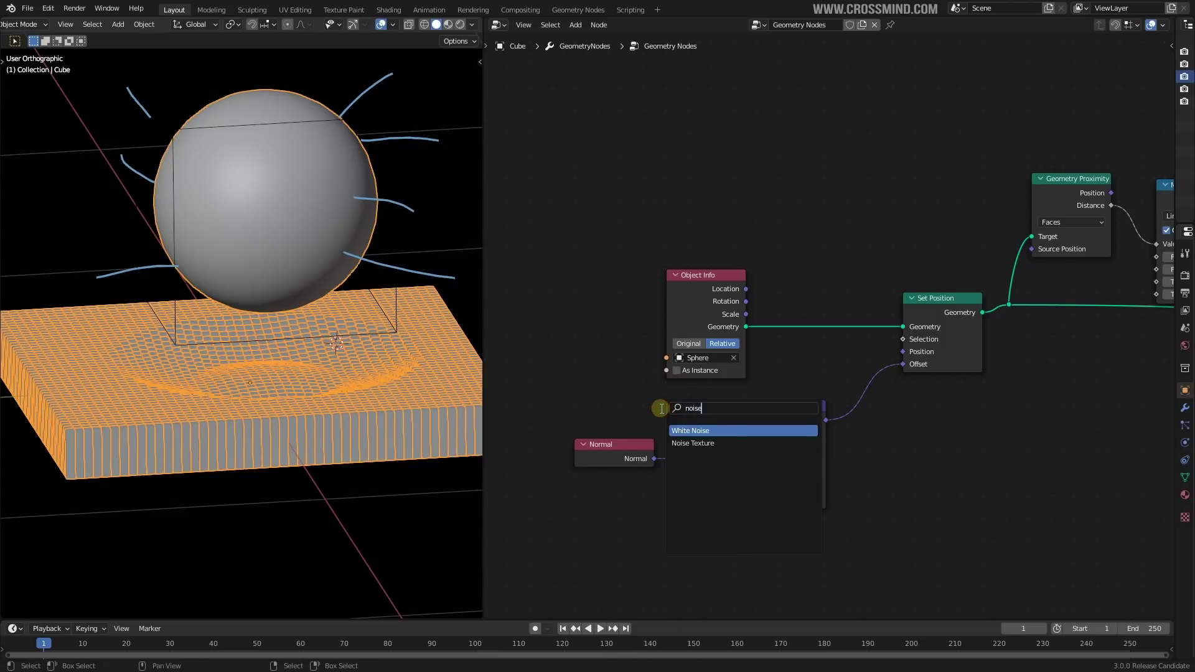
left_click(696, 443)
left_click(616, 498)
left_click_drag(654, 501, 741, 477)
Step: Set the Noise Texture's Detail to 4.820 and Roughness to 0.375
scroll(320, 344, "down", 5)
scroll(320, 314, "up", 2)
middle_click_drag(320, 314, 430, 386)
scroll(741, 467, "up", 2)
left_click_drag(660, 496, 745, 511)
right_click(661, 496)
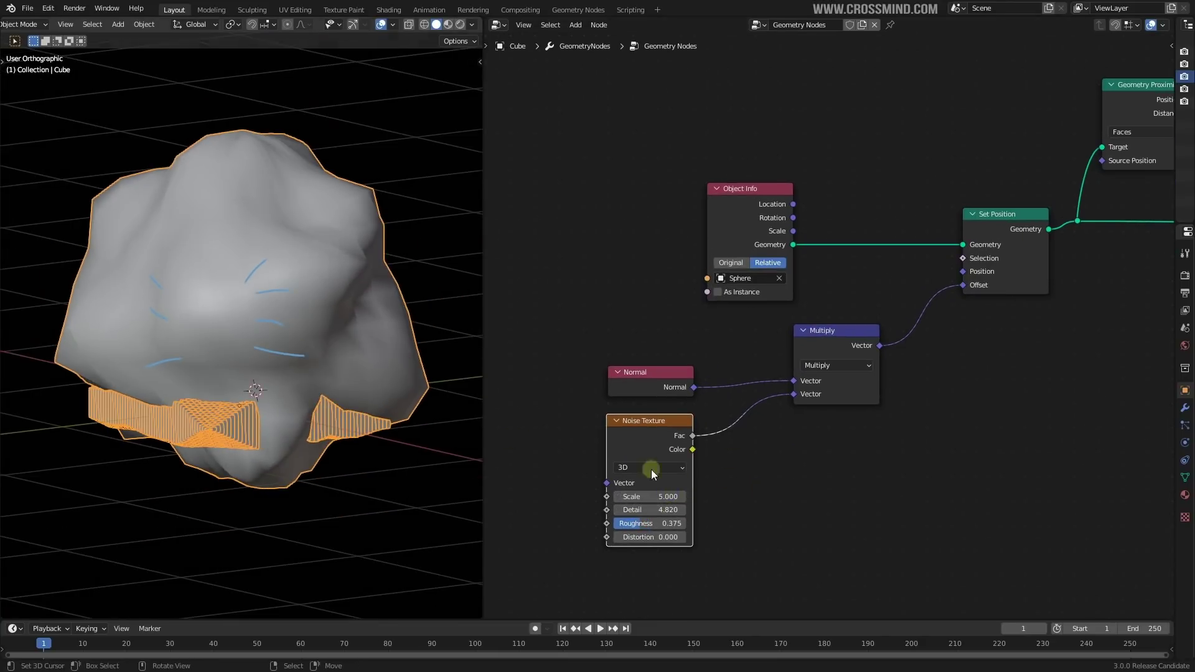
Step: Insert a Math node between the vector Multiply and Set Position, and set its operation to Multiply
middle_click_drag(746, 447, 752, 458)
key("shift+a")
left_click(749, 382)
type("mat")
key("Return")
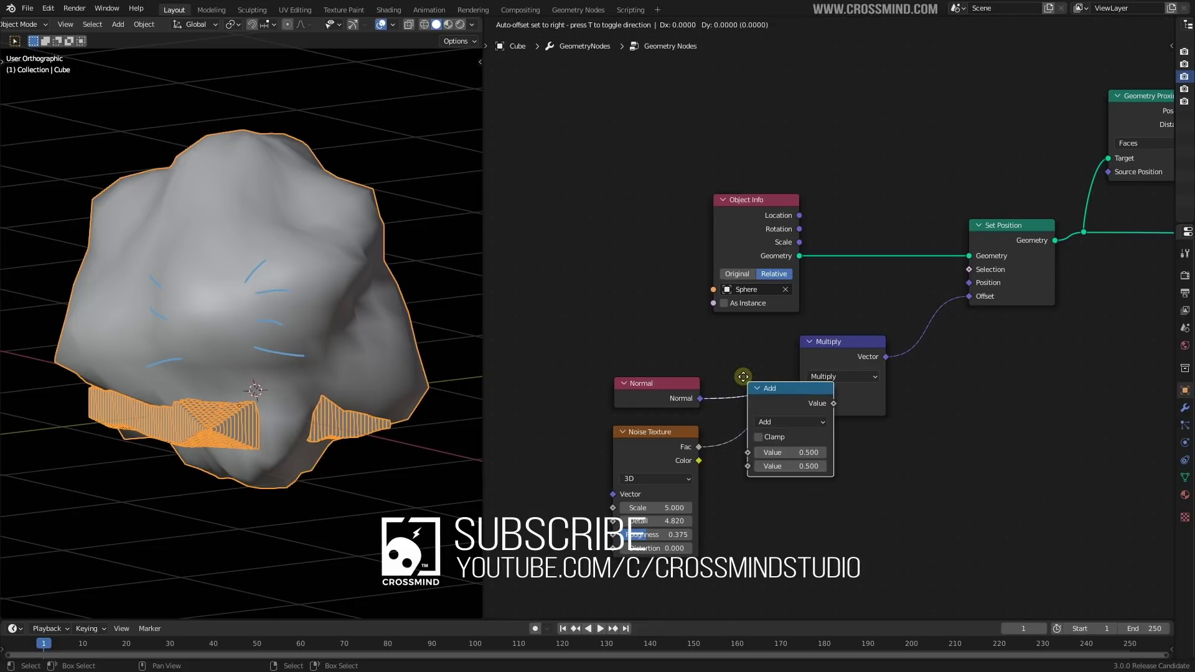
left_click(906, 305)
scroll(974, 347, "down", 2, "ctrl")
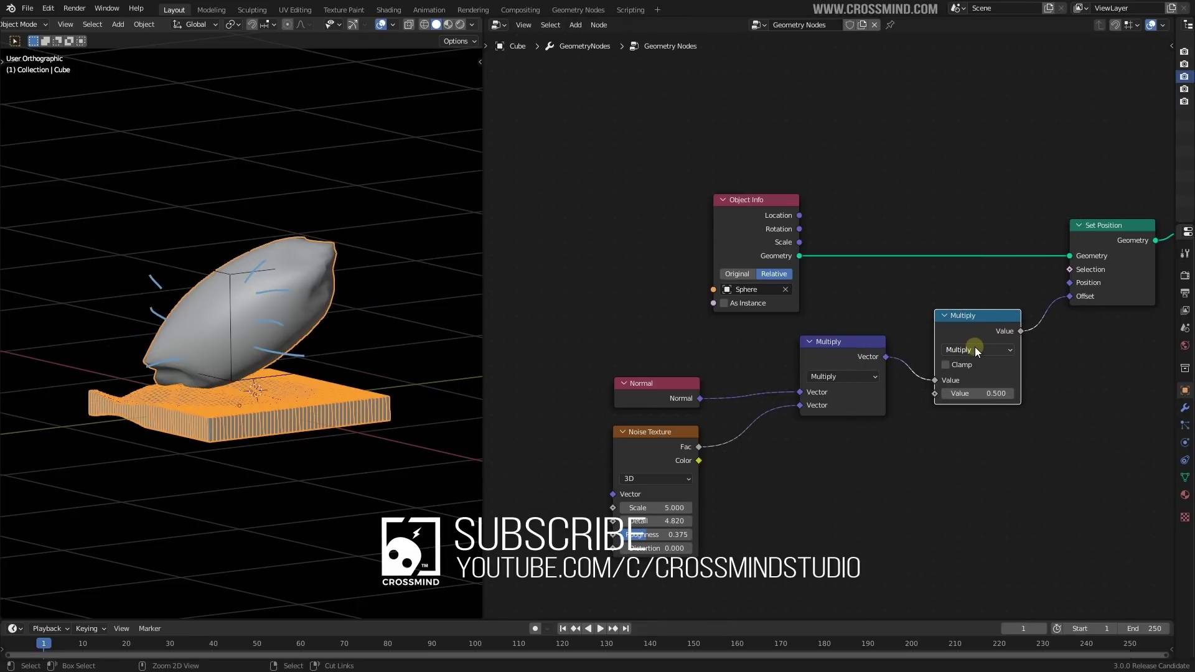
Step: Try 0.220 and 0.890 as the Math Multiply node's value, and undo the last value change
mouse_move(999, 395)
left_mouse_down()
mouse_move(976, 394)
mouse_move(988, 395)
left_mouse_up()
middle_click_drag(301, 361, 250, 364)
scroll(248, 365, "up", 3)
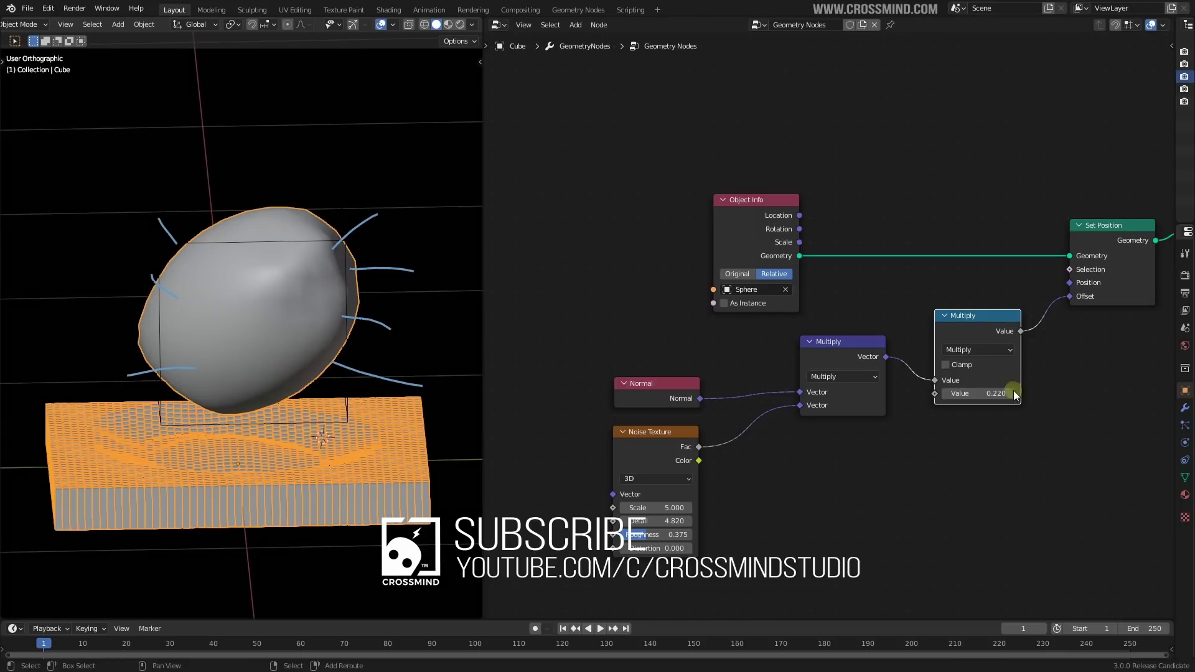
left_click_drag(1016, 396, 1046, 396)
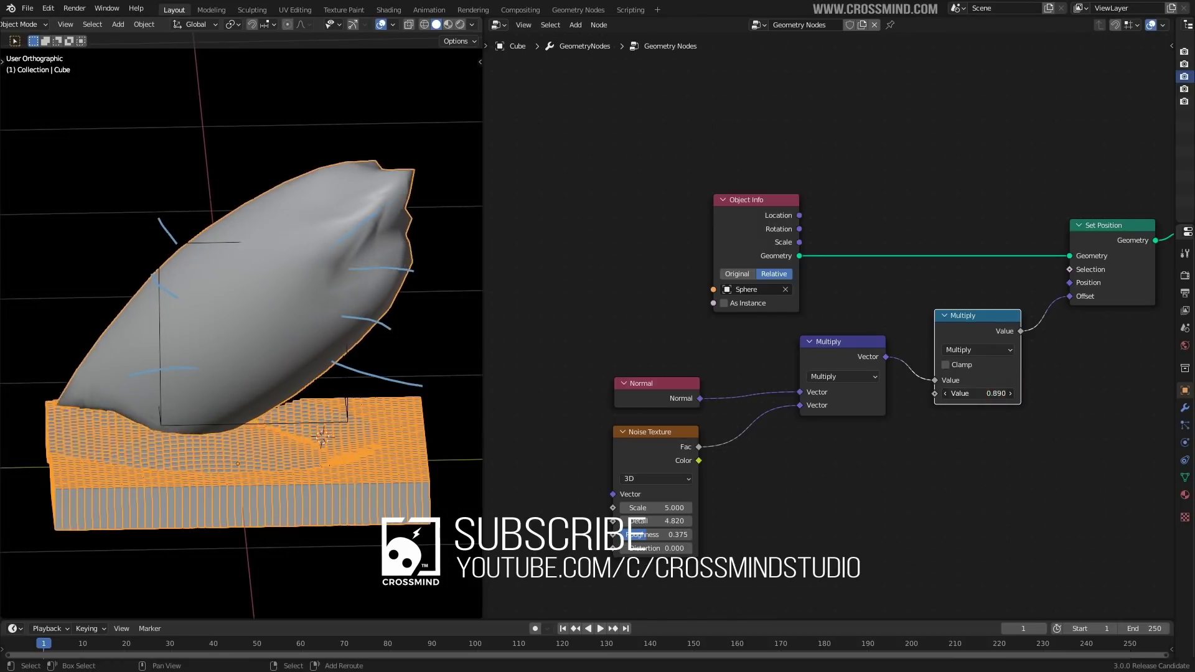
key("ctrl+z")
Step: Move the Math Multiply node between the Noise Texture's Fac and the vector Multiply, and set its value to -0.360
left_click_drag(976, 329, 778, 439, "alt")
mouse_move(803, 508)
left_mouse_down()
mouse_move(772, 508)
mouse_move(803, 508)
left_mouse_up()
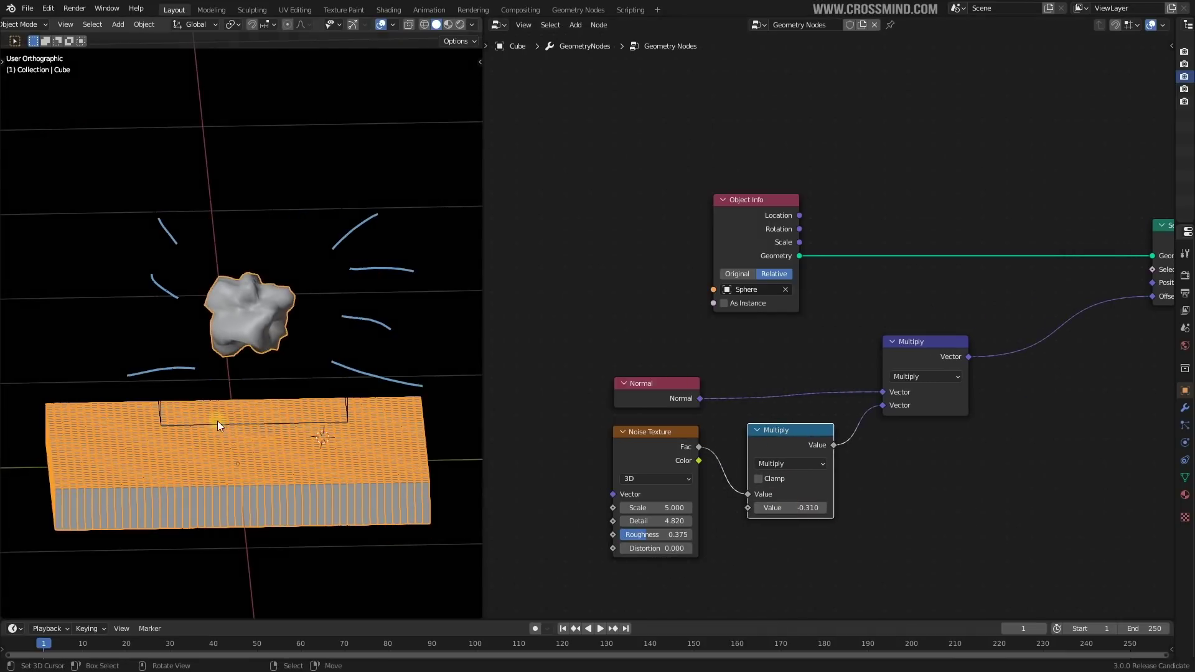
middle_click_drag(218, 420, 268, 419)
scroll(249, 417, "up", 3)
left_click_drag(803, 508, 766, 508)
Step: Select the Sphere, lower it along Z until the displaced shape nears the grid, and reselect the cube object
middle_click_drag(193, 349, 218, 344)
right_click(218, 345)
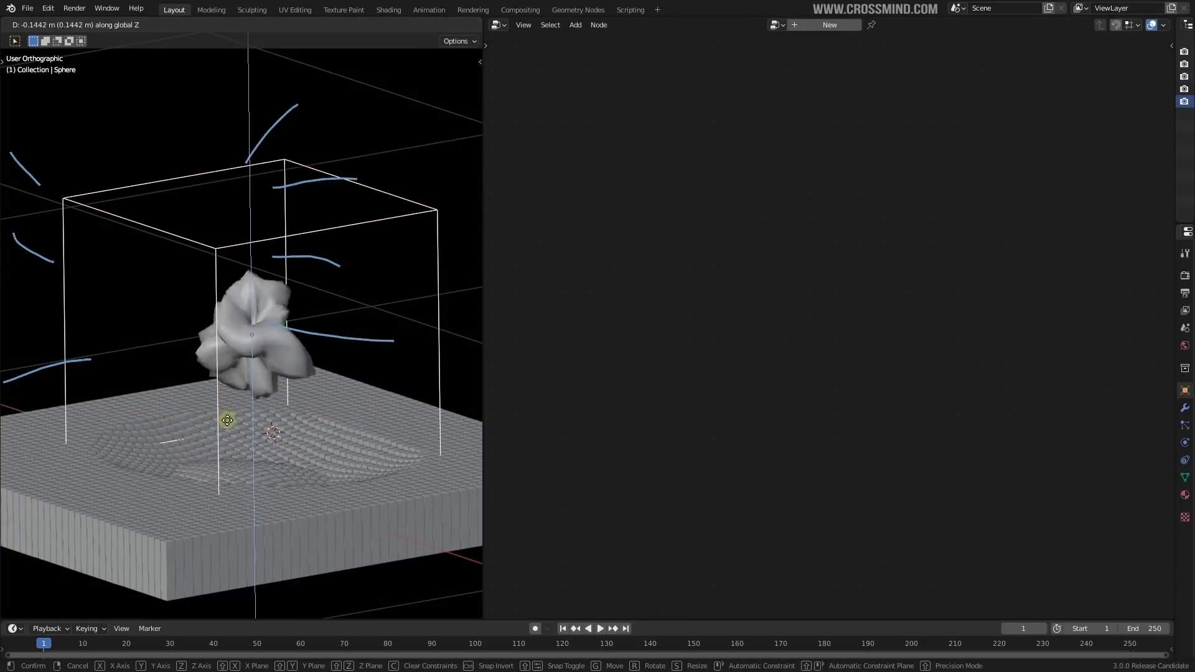
left_click(232, 454)
middle_click_drag(232, 453, 296, 438)
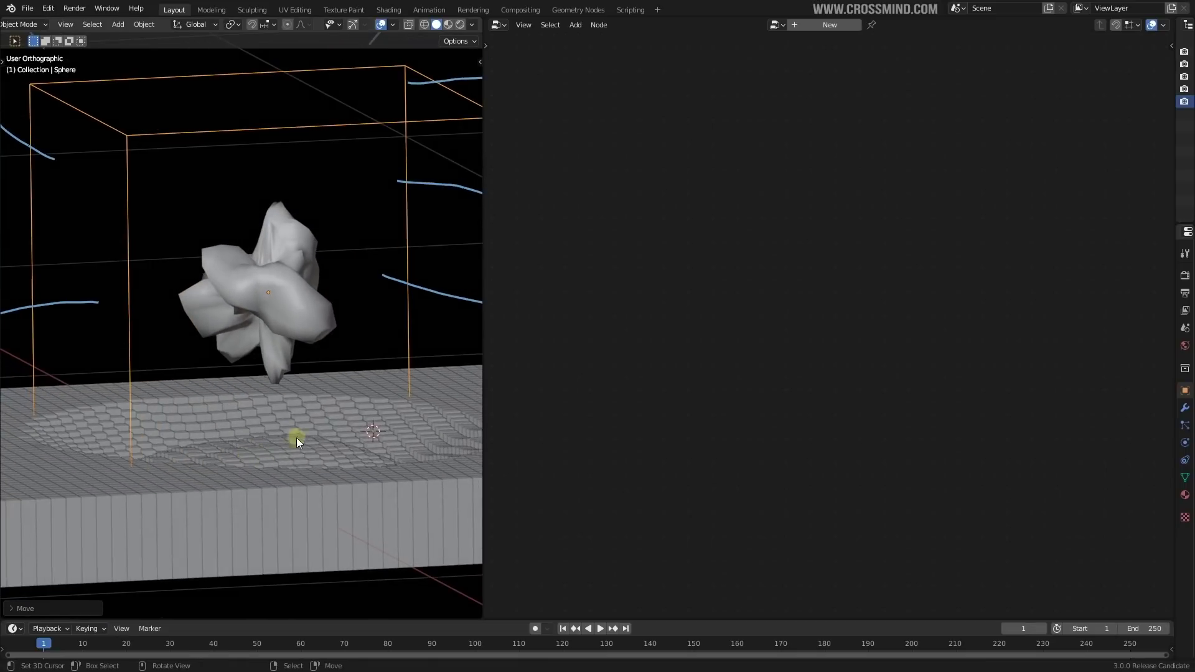
left_click(282, 305)
scroll(924, 358, "down", 3)
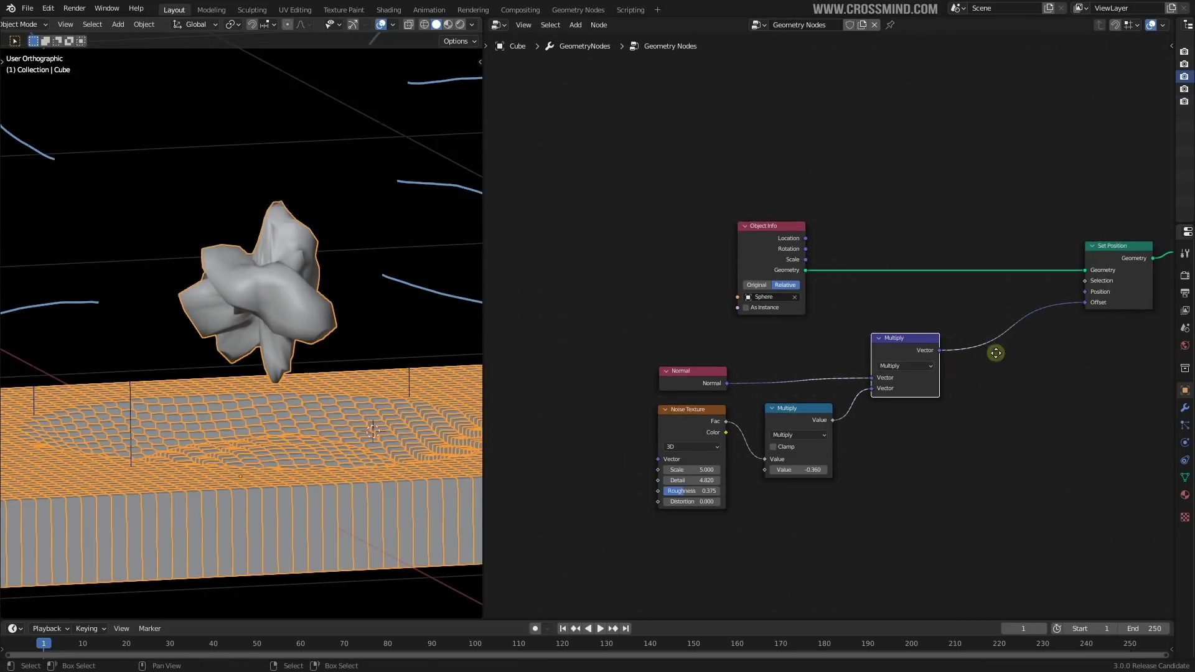
Step: Toggle muting of the Set Position node to compare the plain and displaced sphere, ending with it muted
middle_click_drag(1136, 247, 1062, 261)
key("m")
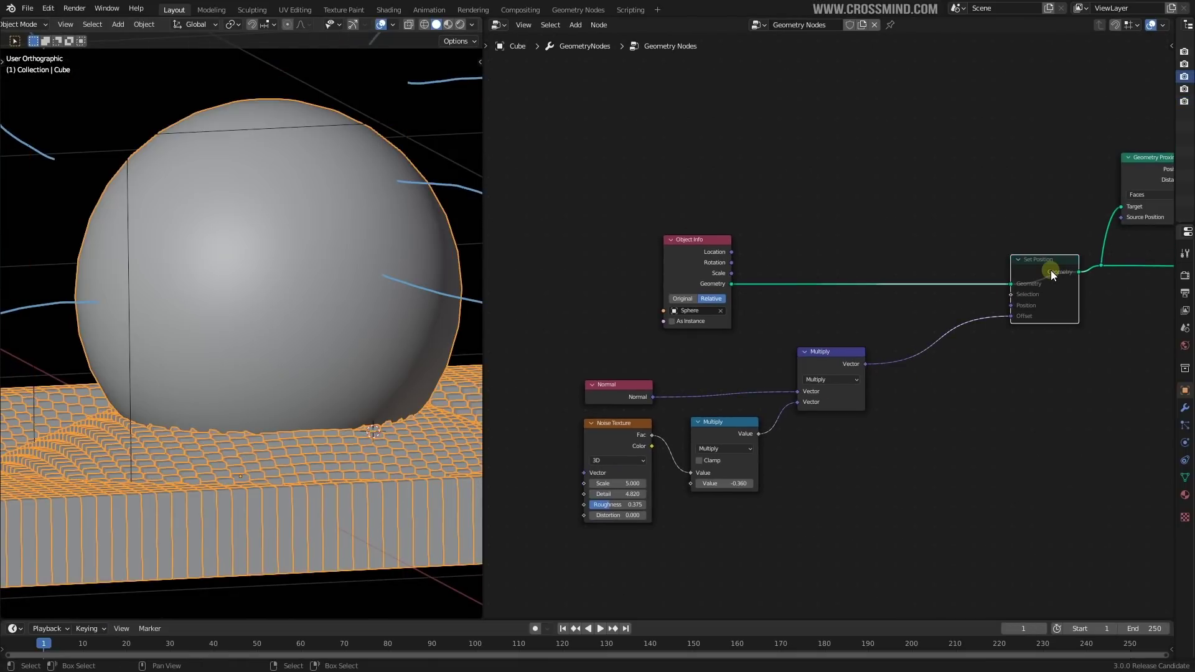
key("m")
key("m")
key("m")
key("m")
Step: Cancel the accidental move of the cube object, raise the Sphere above the grid, and reselect the cube object
right_click_drag(114, 330, 114, 324)
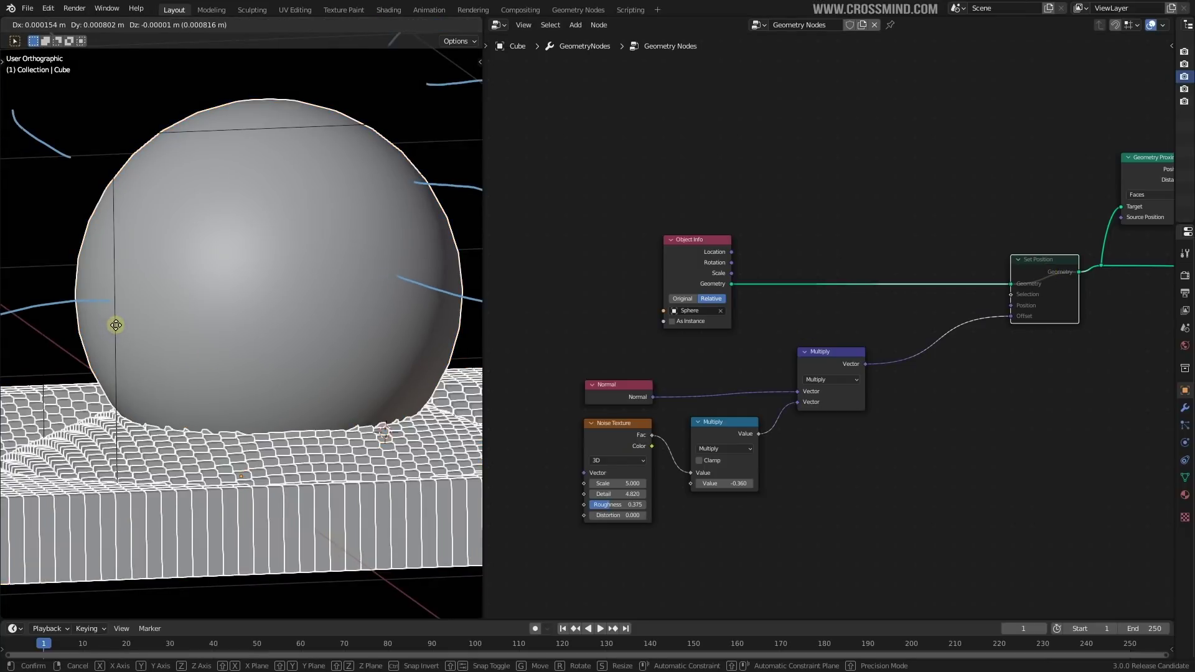
right_click(116, 319)
right_click(113, 210)
right_click_drag(114, 211, 116, 117)
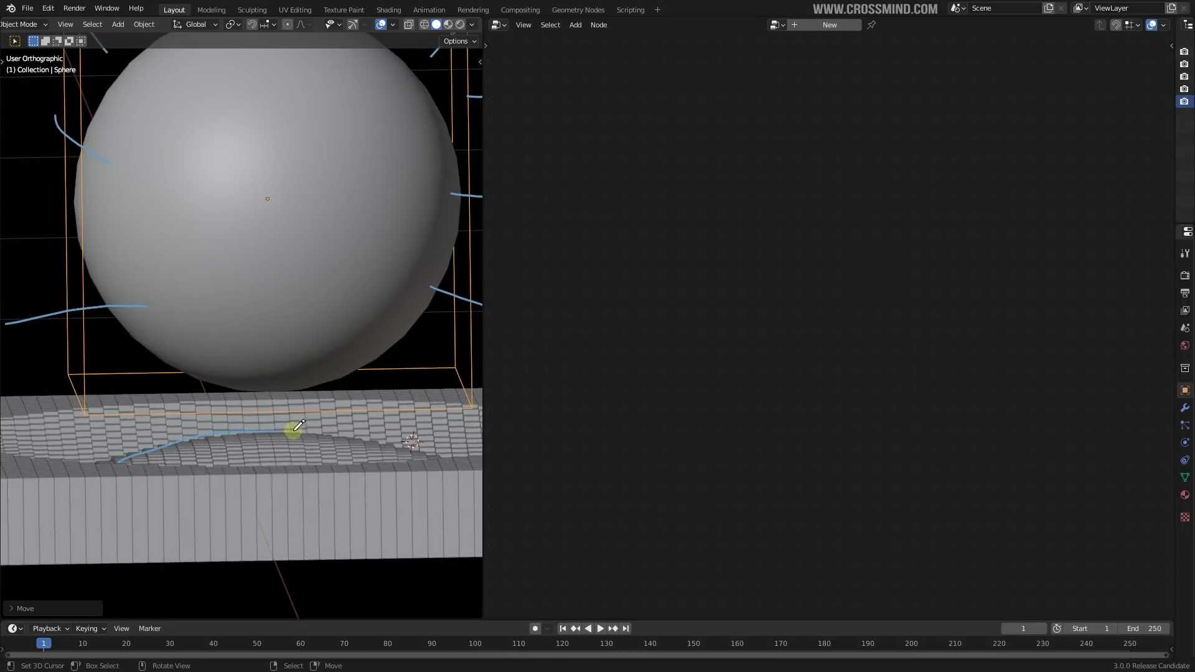
scroll(349, 350, "down", 2)
right_click(319, 329)
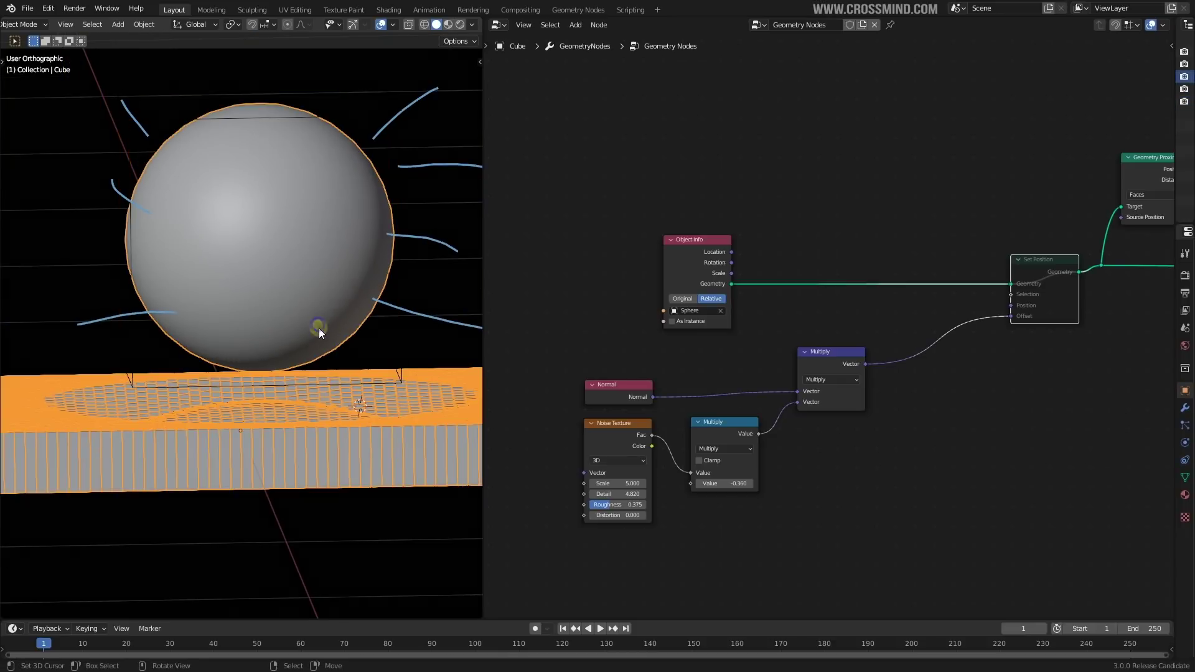
Step: Unmute the Set Position node and lower the Sphere until its displaced shape sits just above the grid
key("m")
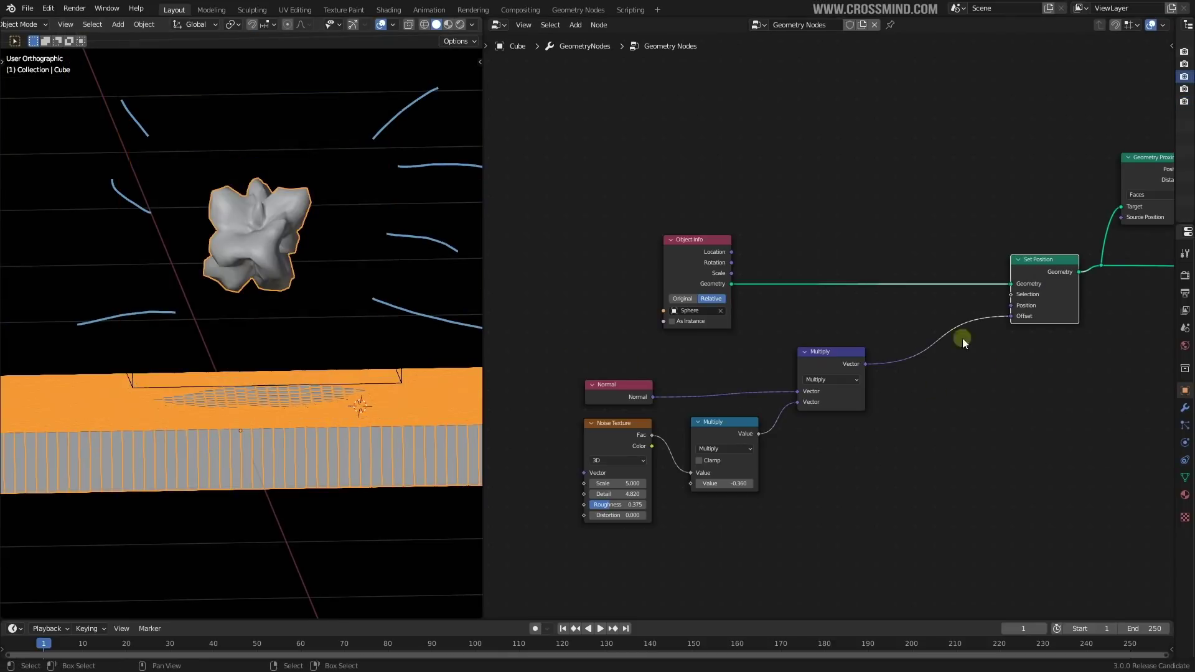
scroll(317, 323, "up", 2)
middle_click_drag(317, 323, 316, 315)
right_click(125, 391)
right_click_drag(344, 240, 339, 341)
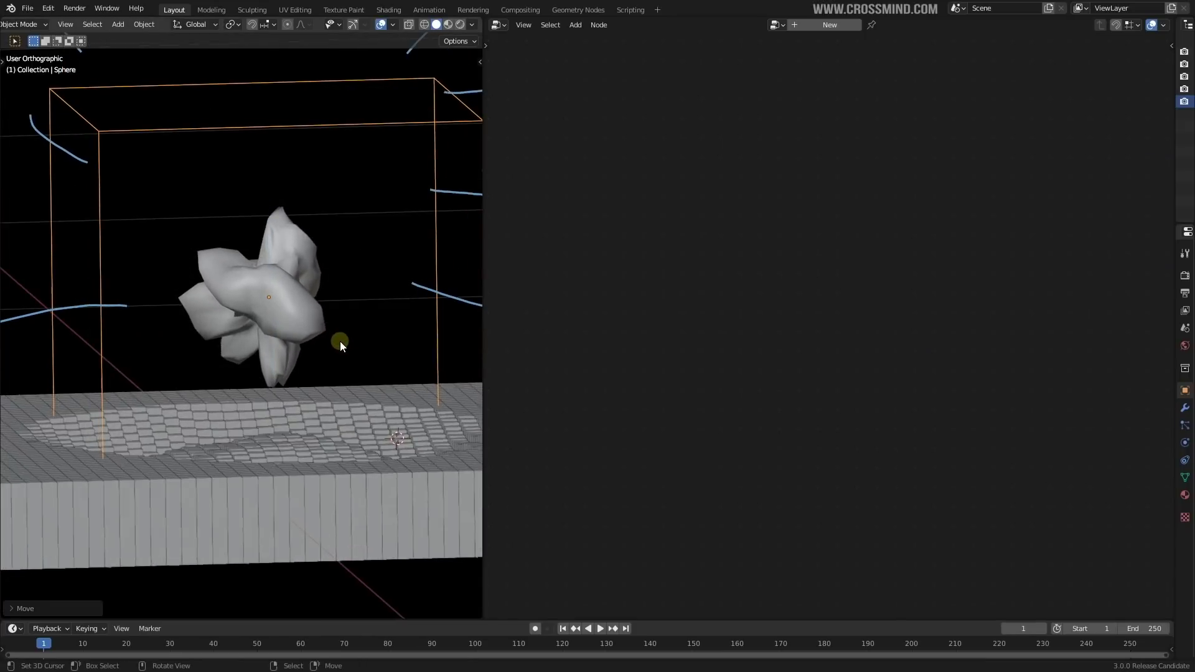
middle_click_drag(270, 461, 215, 492)
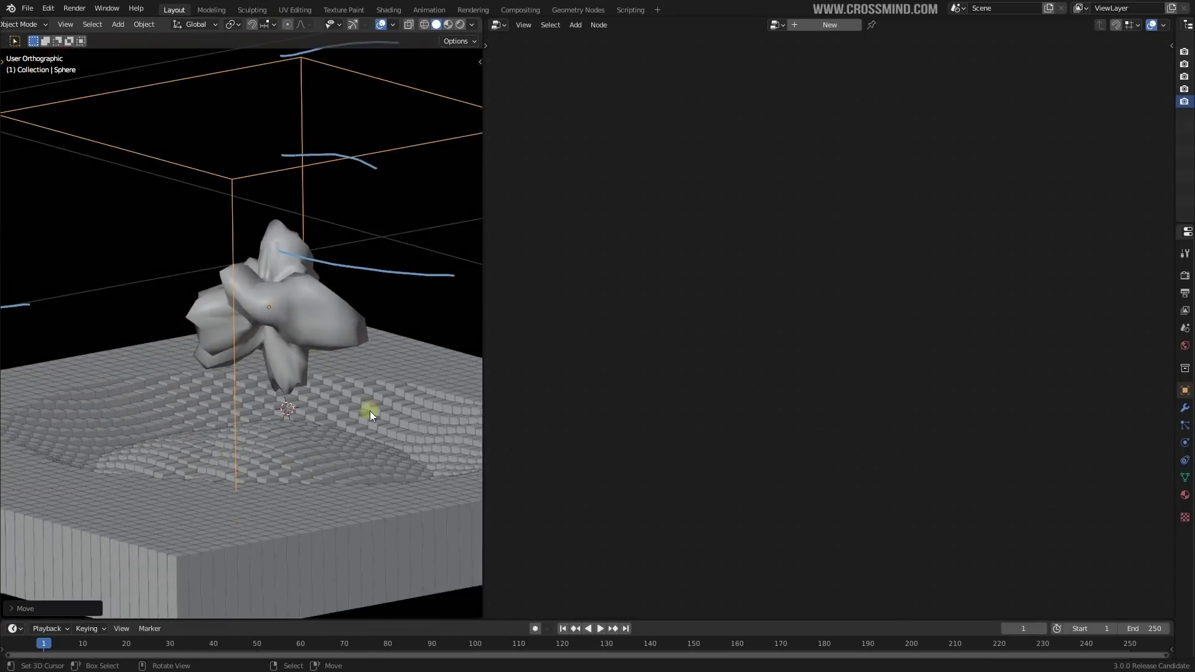
Step: Reselect the cube object, expand the Grid and Cube nodes, and set the Grid's Vertices X and Y to 200
right_click(370, 411)
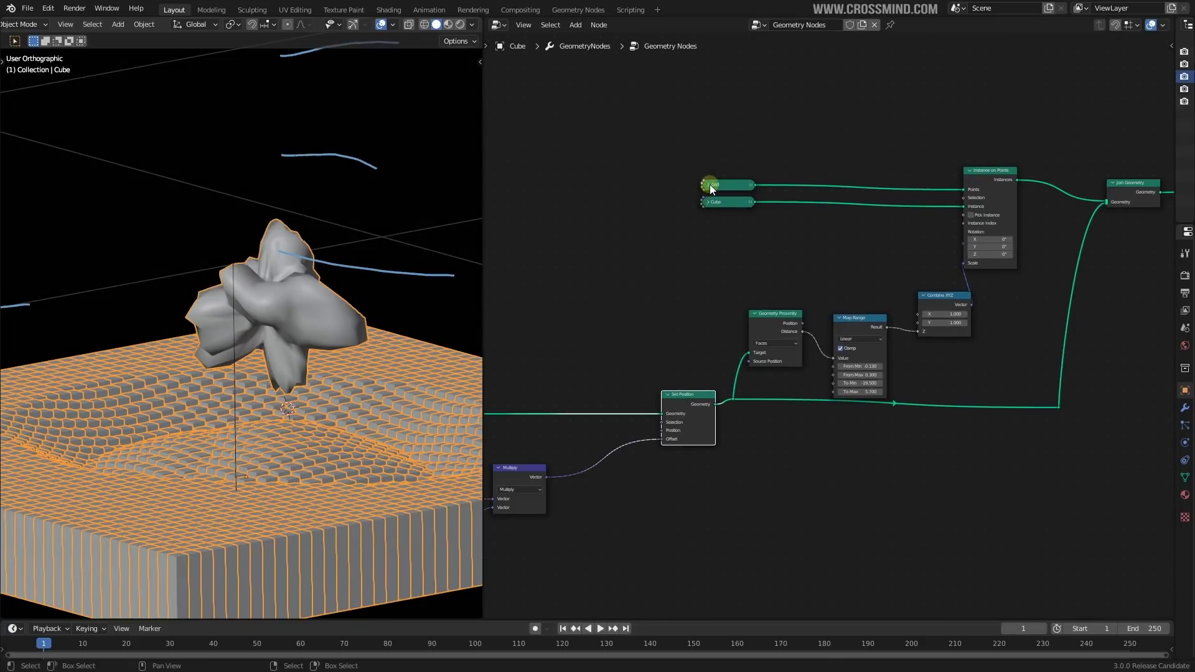
left_click(709, 184)
left_click_drag(737, 201, 766, 189)
scroll(756, 181, "up", 2)
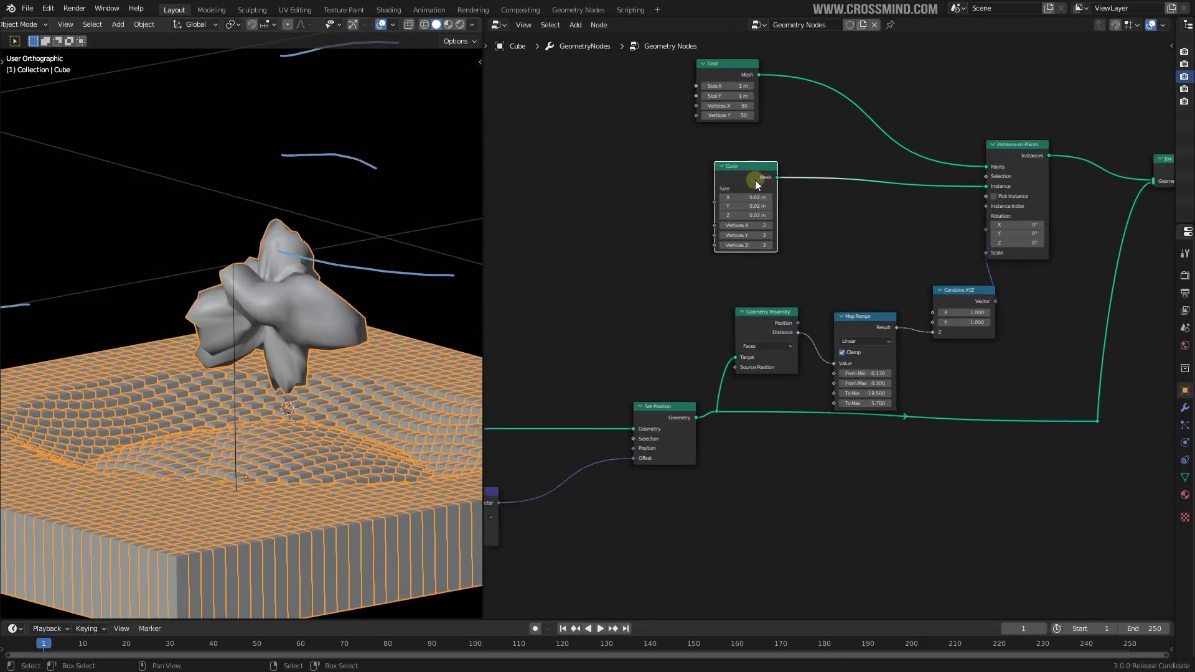
middle_click_drag(735, 107, 759, 224)
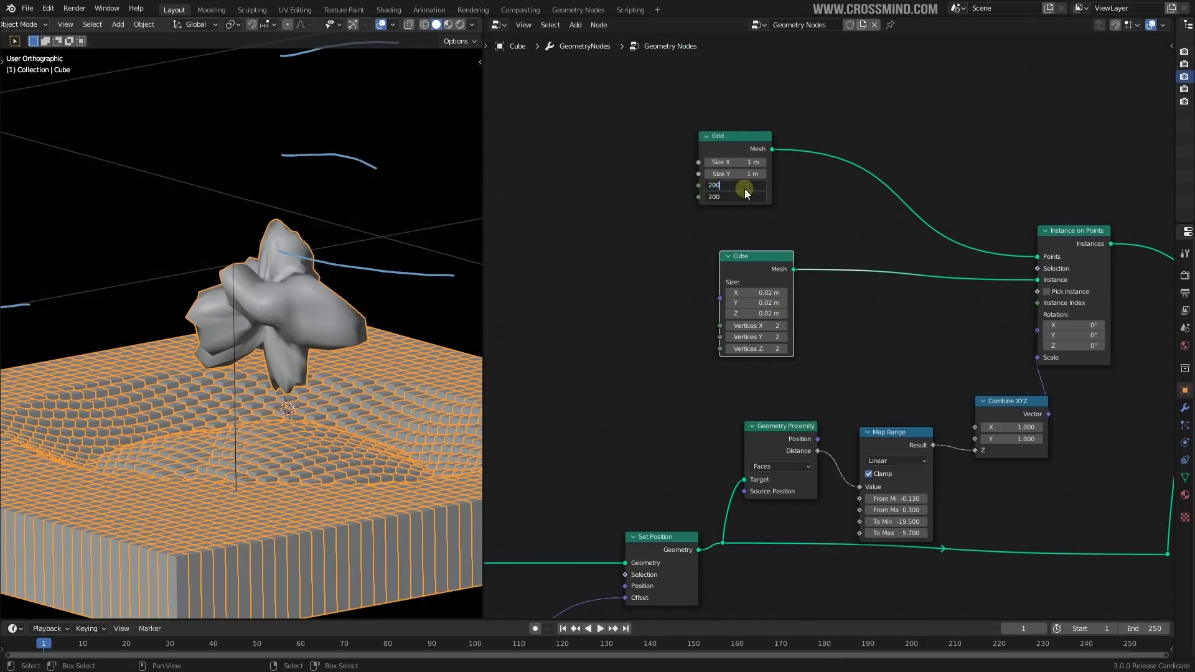
key("Return")
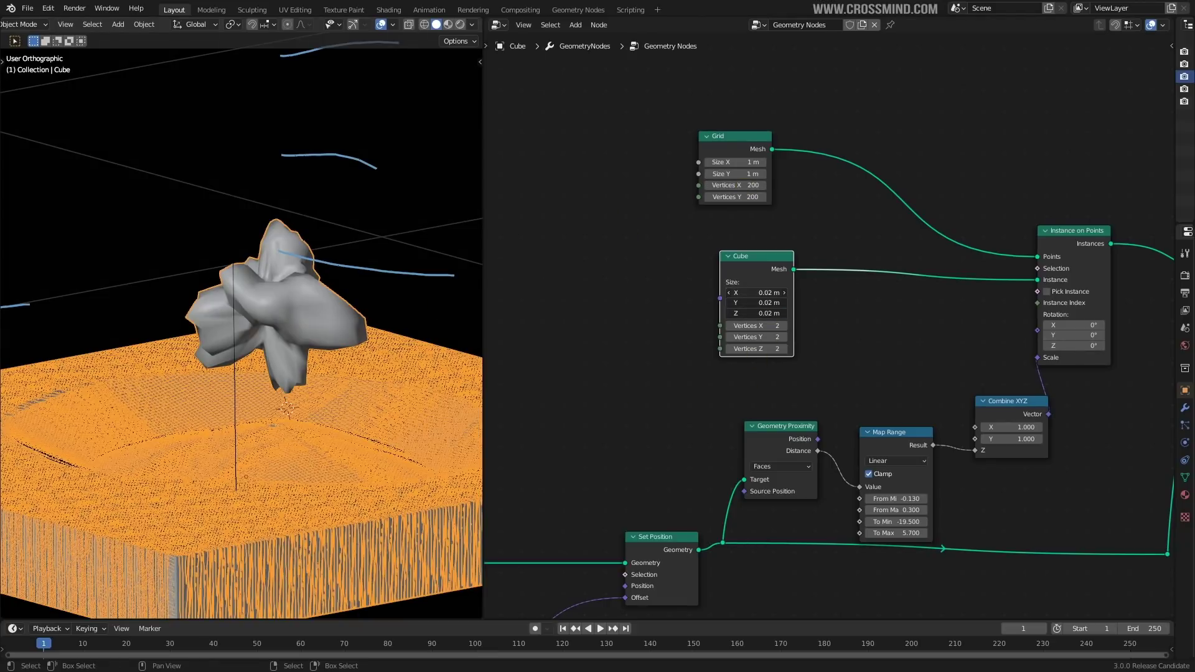
Step: Set the Cube node's X, Y and Z size to 0.01 m and hide the viewport overlays to inspect the grid
type(".01")
key("Return")
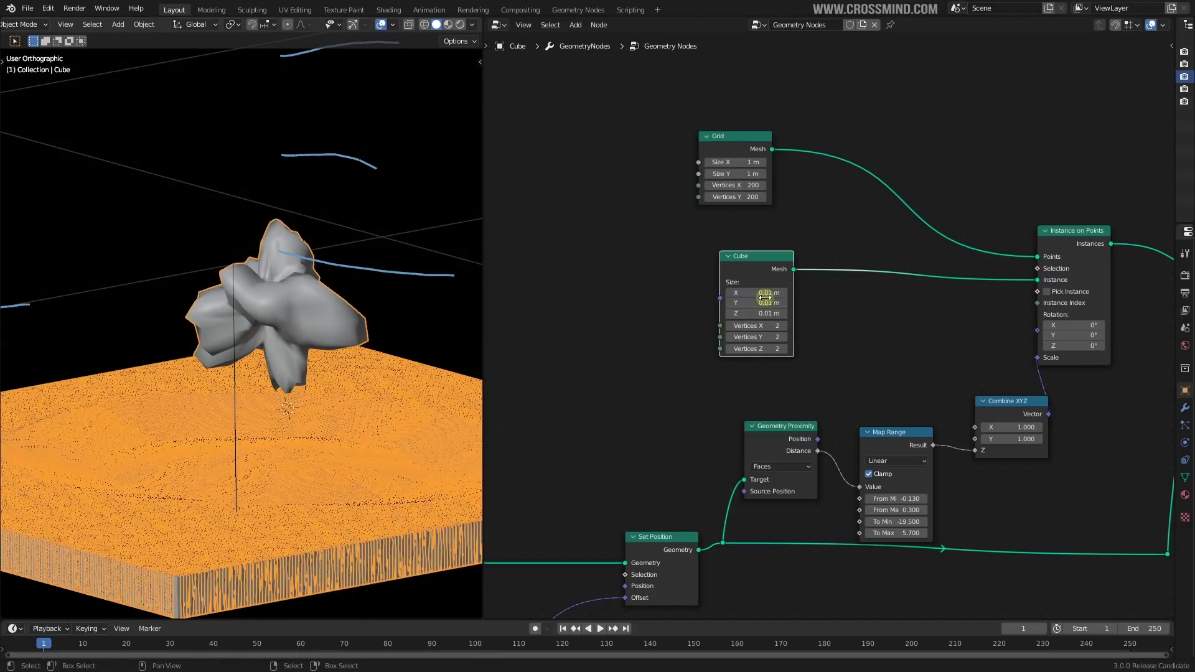
left_click(381, 24)
middle_click_drag(282, 417, 345, 411)
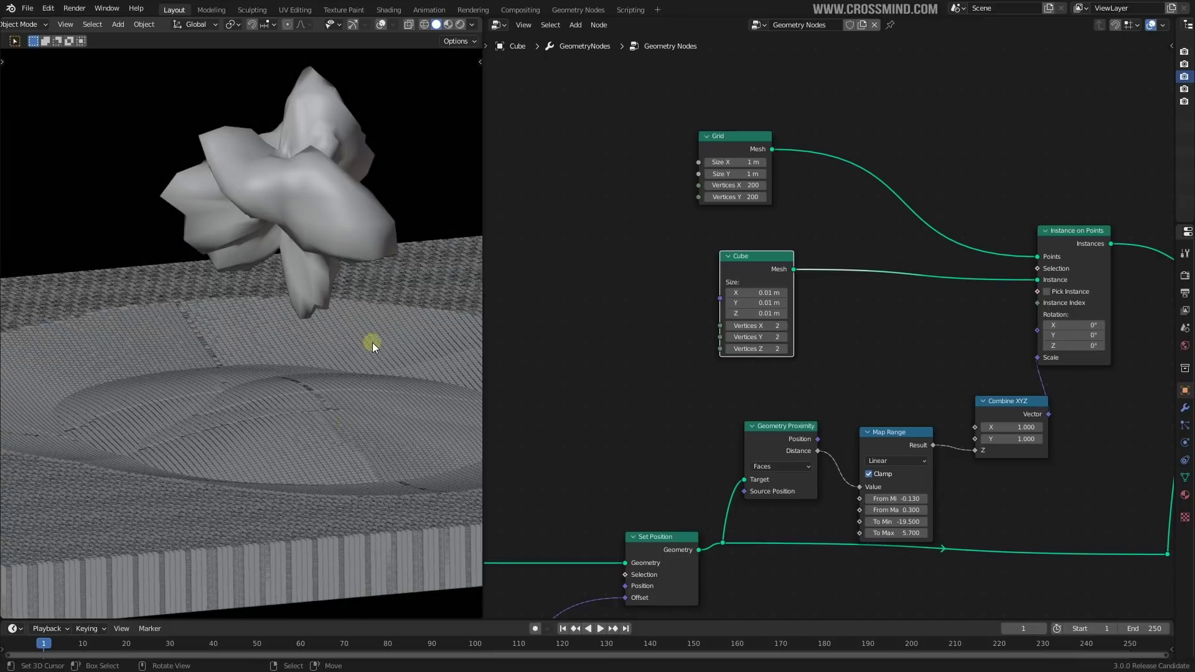
middle_click_drag(376, 338, 320, 230)
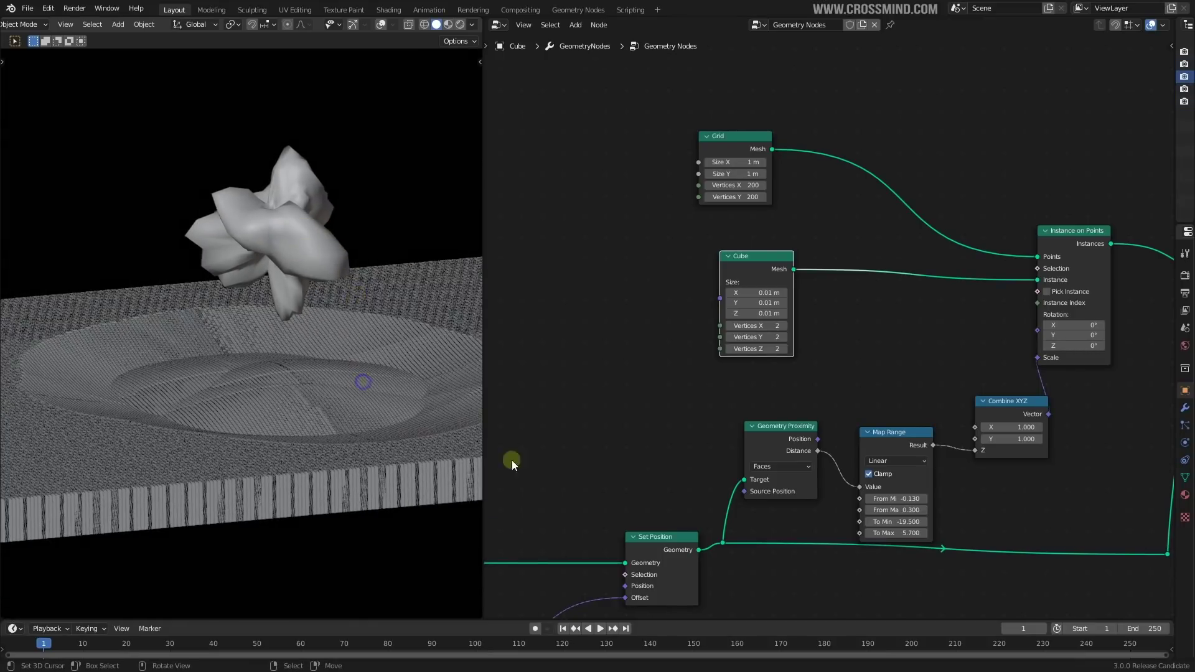
Step: Reduce the Cube node's size to 0.005 m on all three axes
scroll(722, 480, "down", 1)
middle_click_drag(722, 481, 832, 349)
left_click_drag(822, 417, 821, 442)
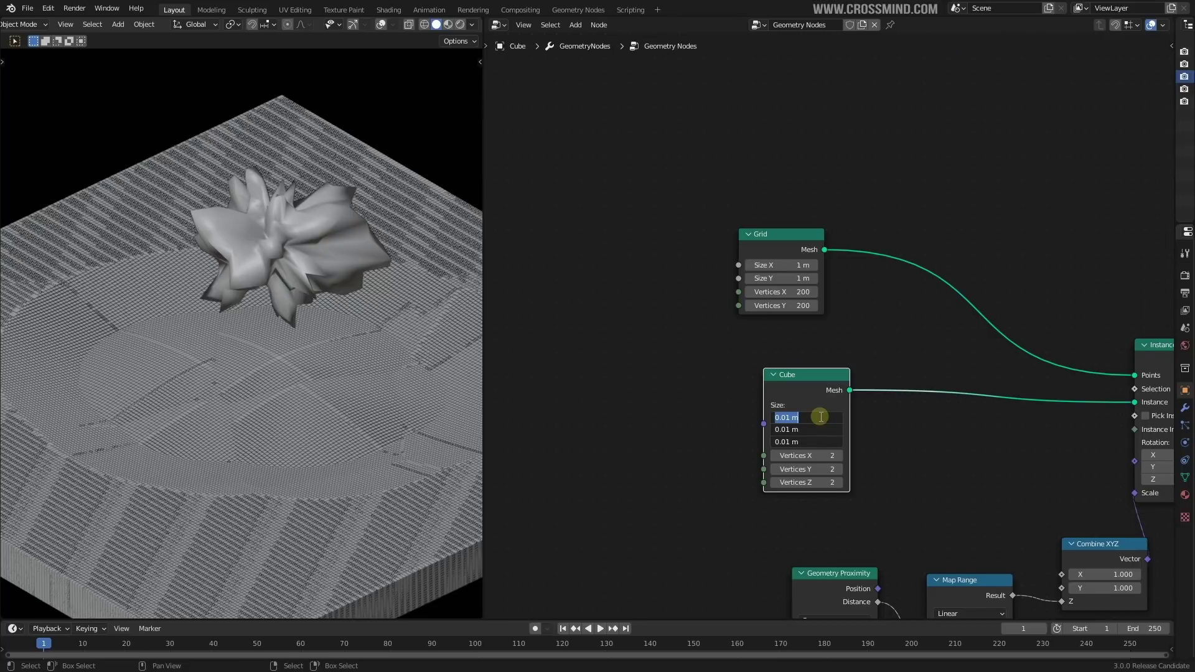
type(".005")
key("Return")
middle_click_drag(154, 328, 147, 290)
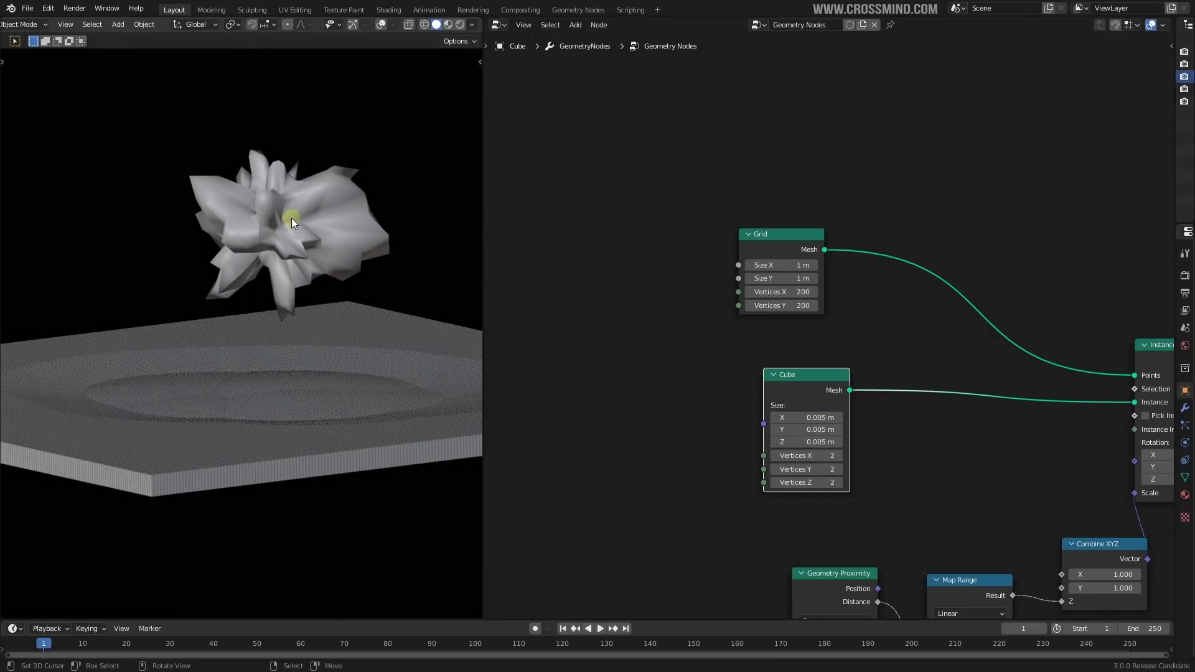
Step: Show the overlays, lower the Sphere along Z until the displaced shape nears the grid, and reselect the cube object
left_click(381, 24)
right_click(323, 293)
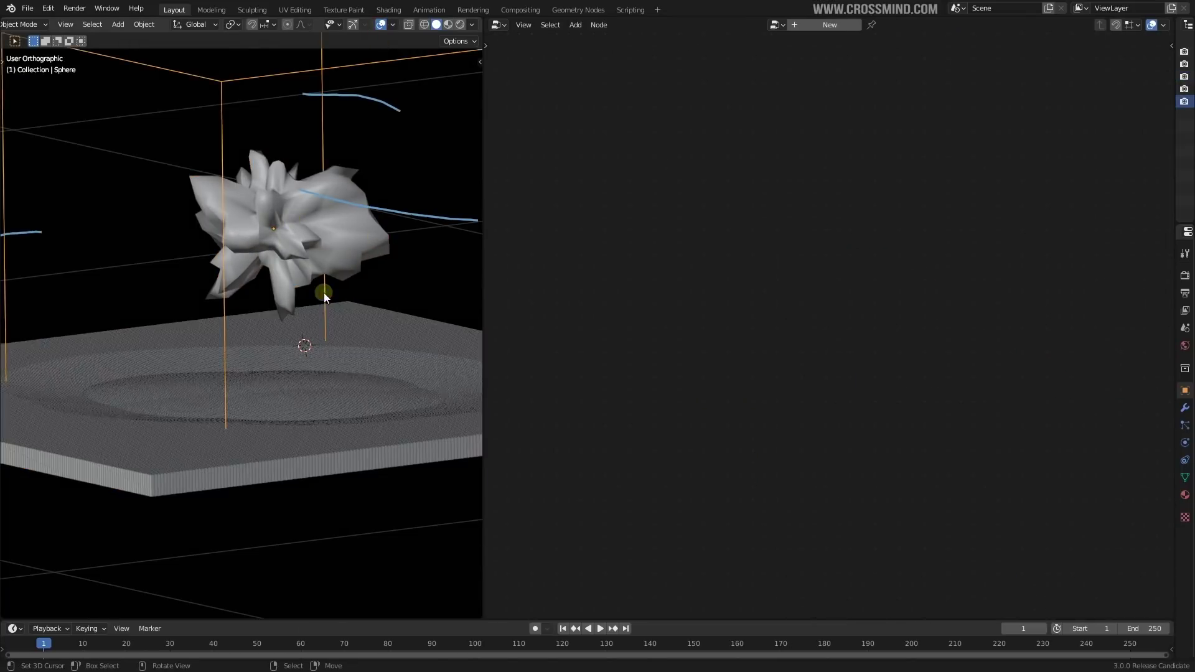
key("g")
key("z")
left_click(326, 340)
right_click(361, 409)
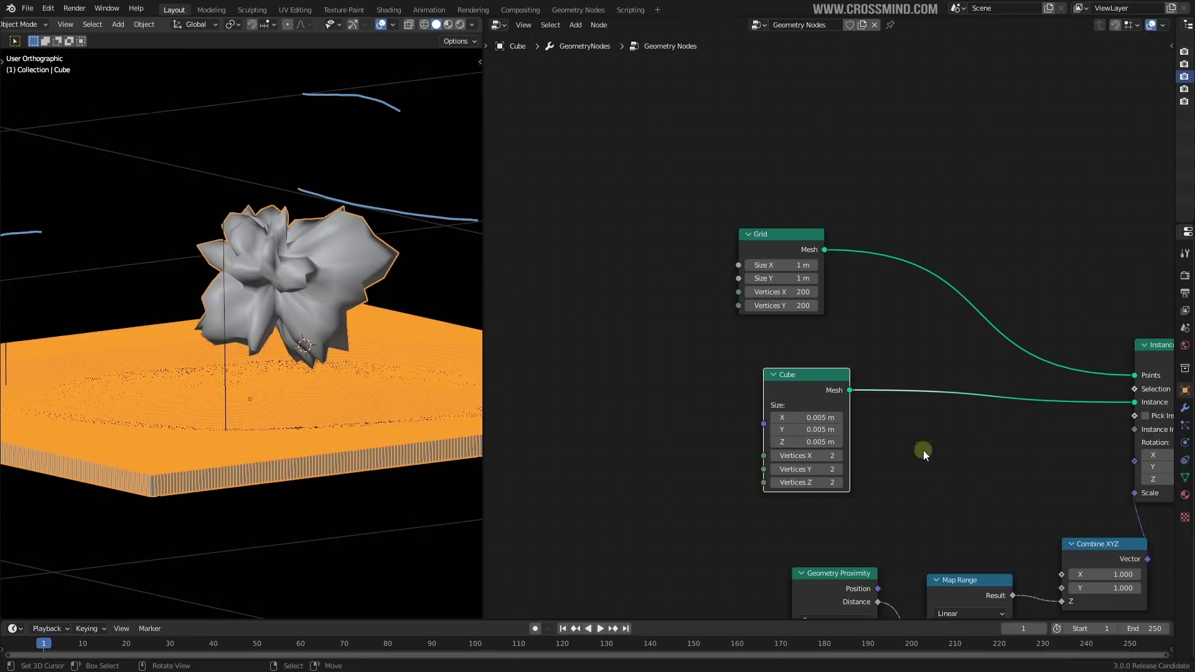
Step: Look over the node chain between the displacement setup, Geometry Proximity, Map Range and Join Geometry
scroll(924, 450, "down", 5)
middle_click_drag(1008, 463, 827, 364)
middle_click_drag(977, 383, 750, 380)
middle_click_drag(1022, 353, 1170, 308)
scroll(887, 421, "up", 2)
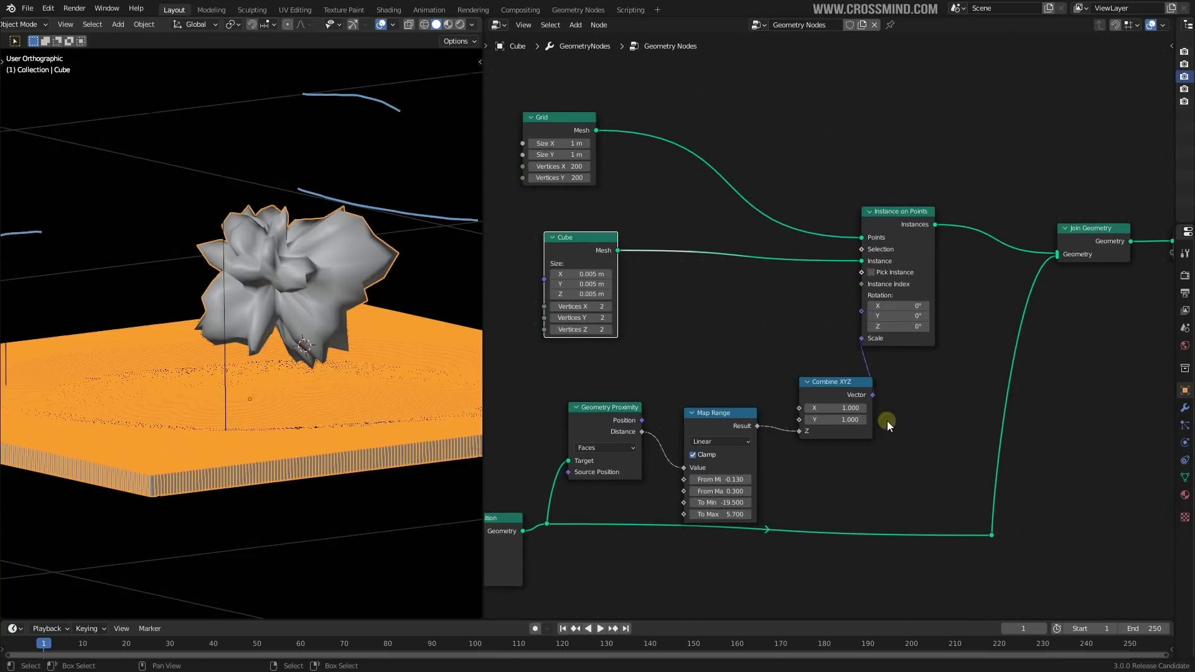
middle_click_drag(887, 420, 1051, 378)
scroll(969, 425, "down", 2)
middle_click_drag(969, 424, 1110, 360)
scroll(873, 361, "up", 1)
middle_click_drag(921, 409, 1021, 336)
left_click_drag(915, 346, 905, 351)
mouse_move(800, 396)
middle_mouse_down()
mouse_move(902, 358)
mouse_move(778, 400)
middle_mouse_up()
scroll(843, 389, "down", 1)
middle_click_drag(1029, 370, 811, 453)
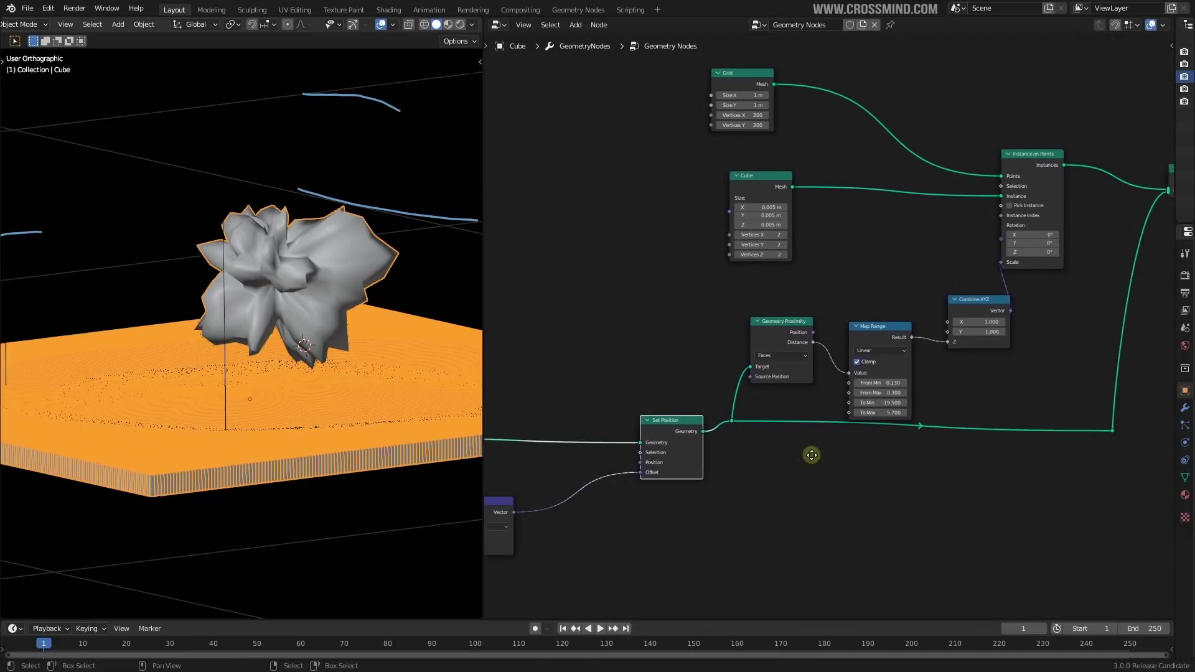
Step: Shift the Geometry Proximity and Map Range nodes away from Combine XYZ to make room for another node
scroll(809, 452, "up", 3)
left_click_drag(781, 344, 746, 346)
left_click_drag(896, 338, 853, 338)
scroll(853, 338, "up", 1)
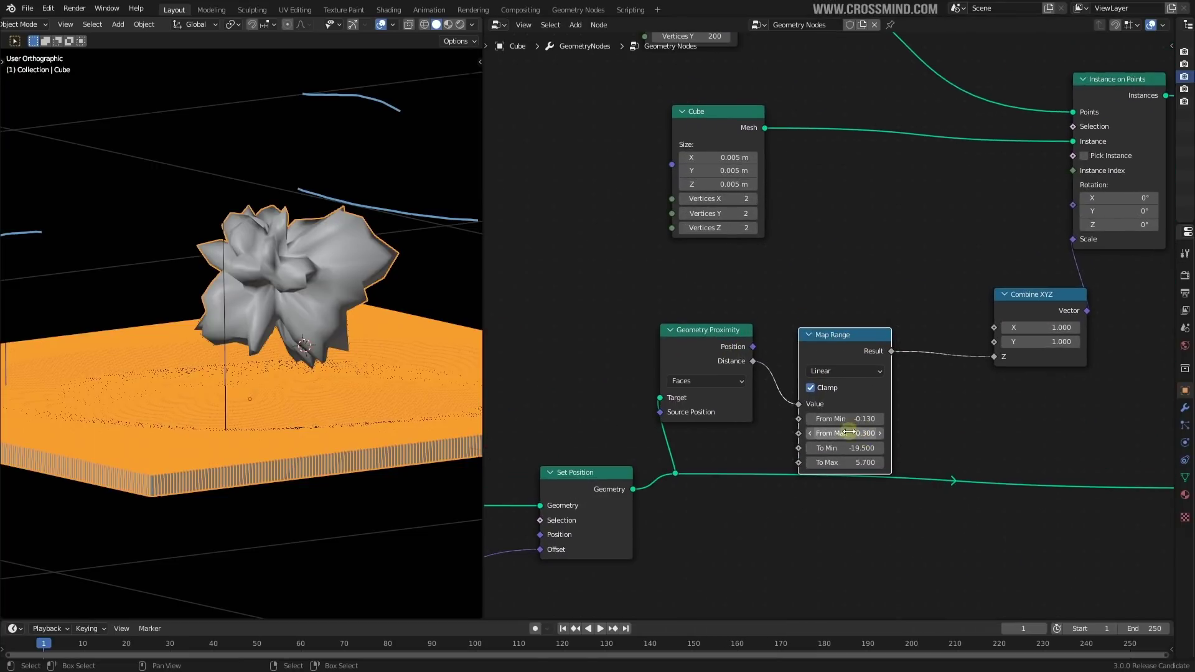
left_click_drag(844, 433, 834, 433)
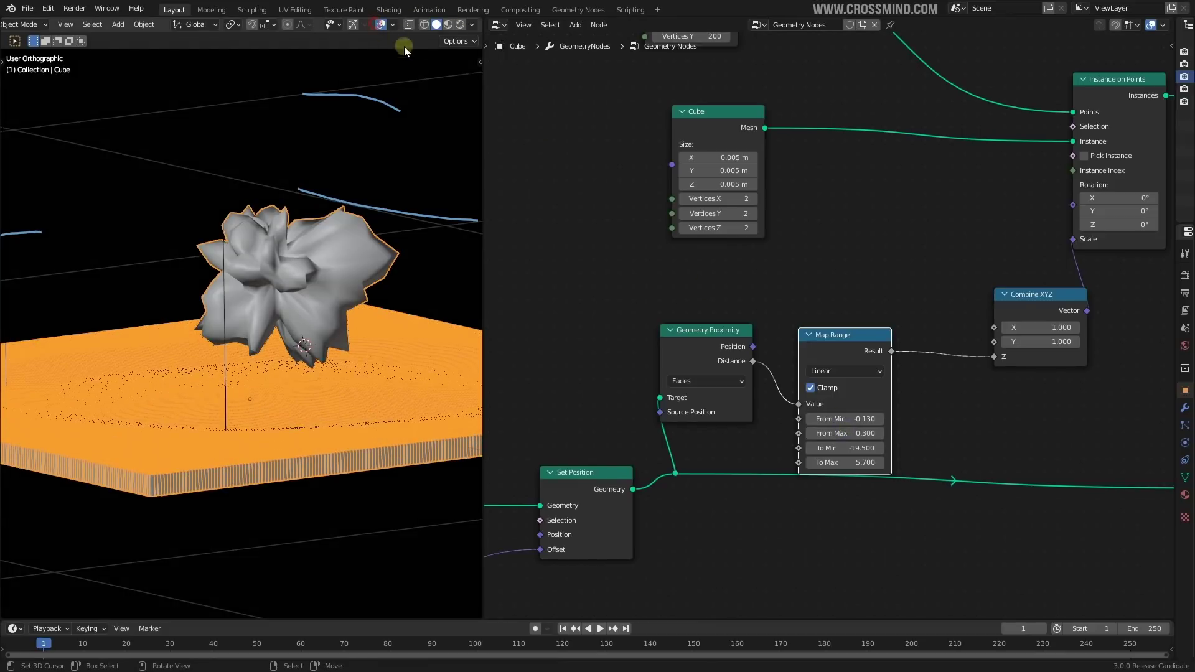
Step: Hide the overlays and insert an Add math node between Map Range and the Z input of Combine XYZ
left_click(382, 25)
key("shift+a")
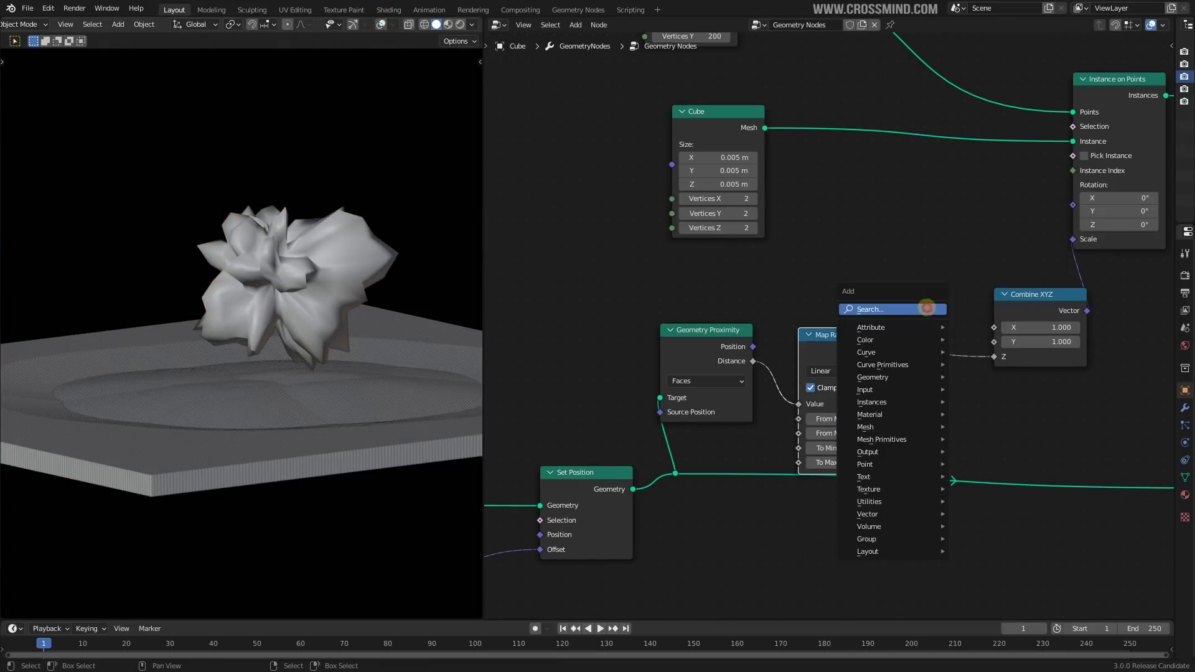
type("add")
key("Return")
left_click(918, 314)
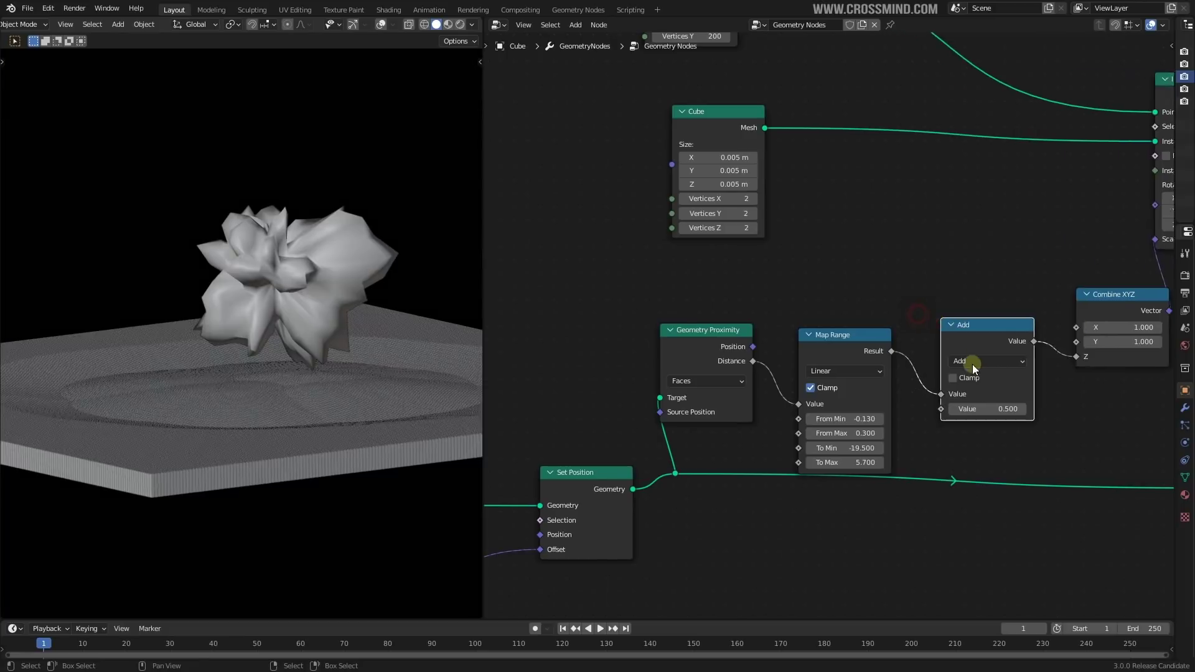
Step: Try the Divide, Logarithm and Power operations on the new math node, testing Power with an exponent of -0.5
scroll(982, 361, "down", 3, "ctrl")
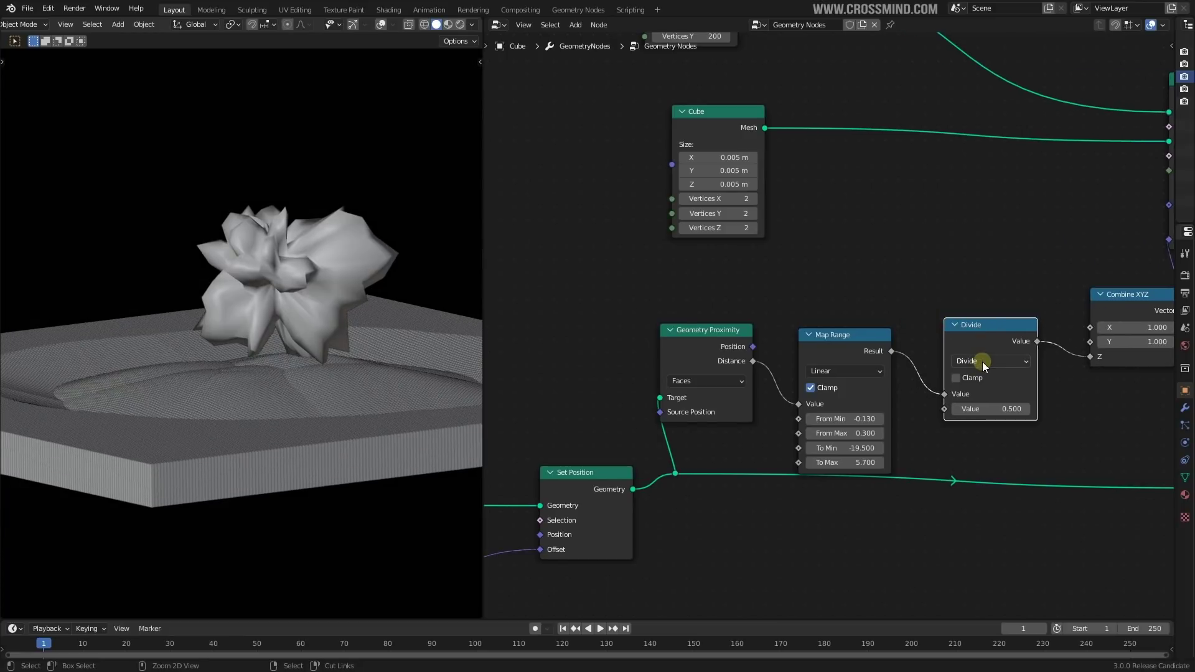
scroll(983, 361, "down", 2, "ctrl")
scroll(983, 361, "down", 2, "ctrl")
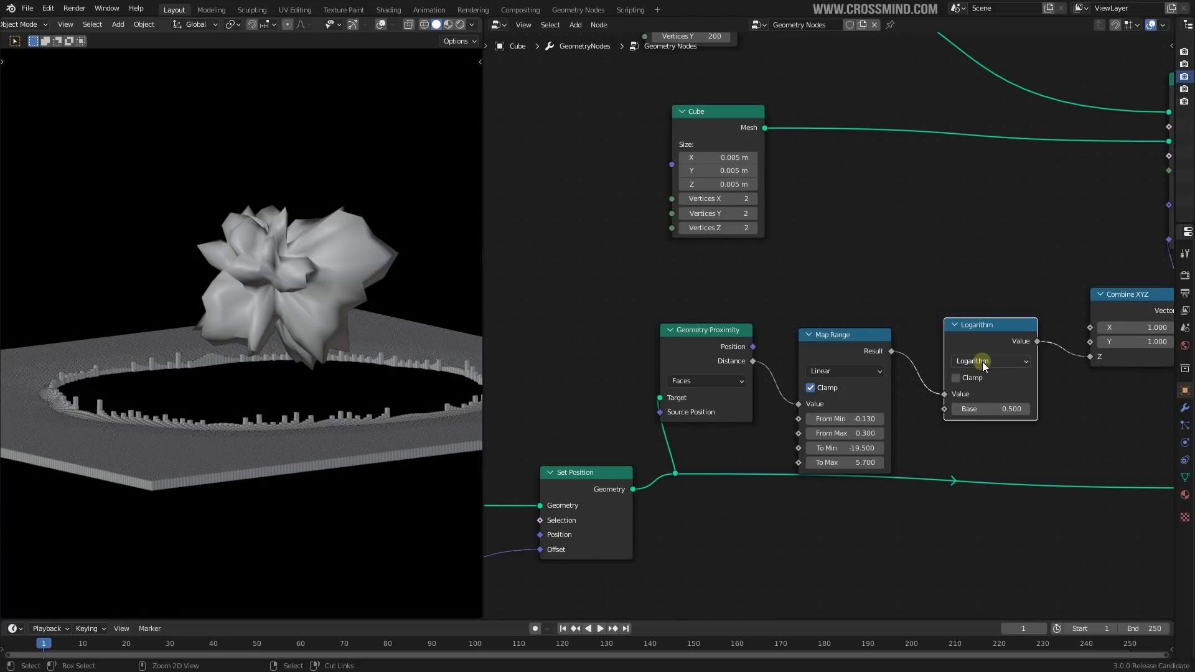
scroll(983, 361, "up", 1, "ctrl")
scroll(983, 361, "up", 1, "ctrl")
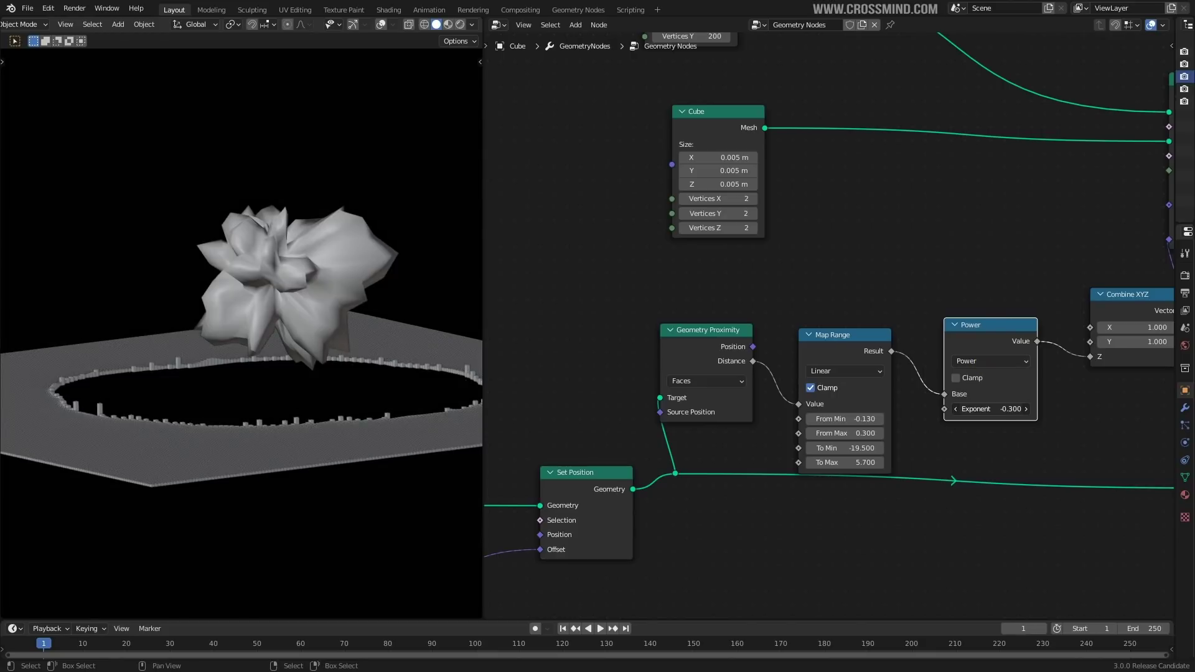
middle_click_drag(417, 349, 451, 363)
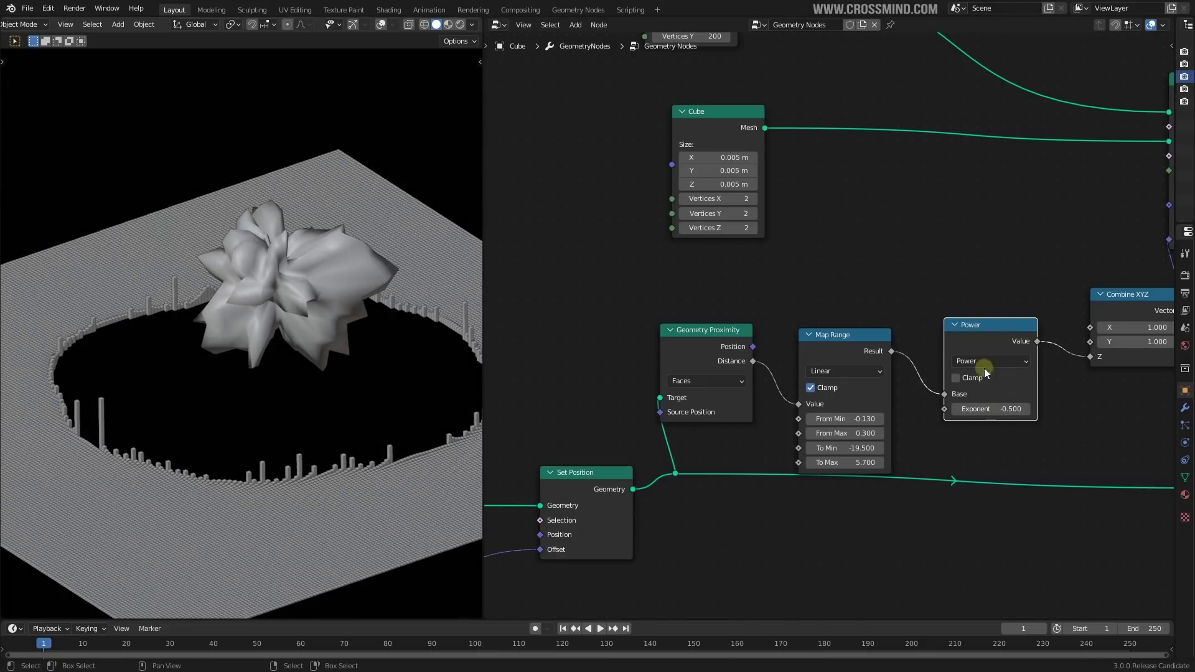
middle_click_drag(1028, 351, 950, 329)
scroll(931, 336, "down", 1)
Step: Try the Square Root, Maximum, Exponent and Compare operations on the math node and inspect their effect on the cube grid
scroll(922, 340, "down", 2, "ctrl")
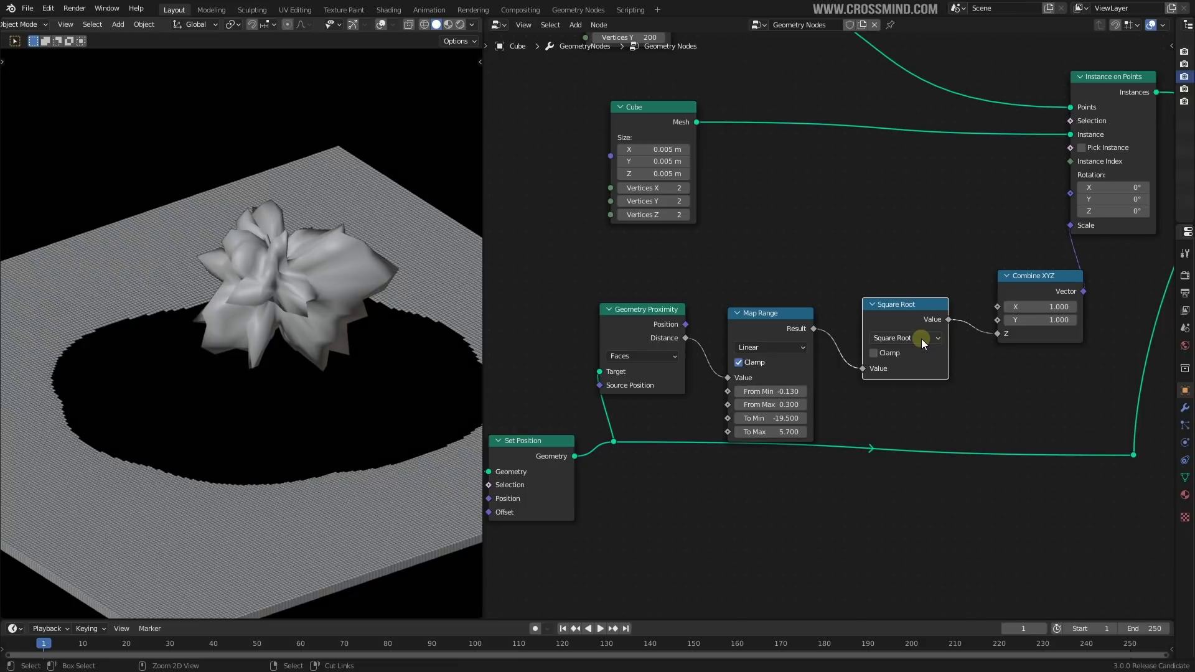
scroll(922, 339, "down", 5, "ctrl")
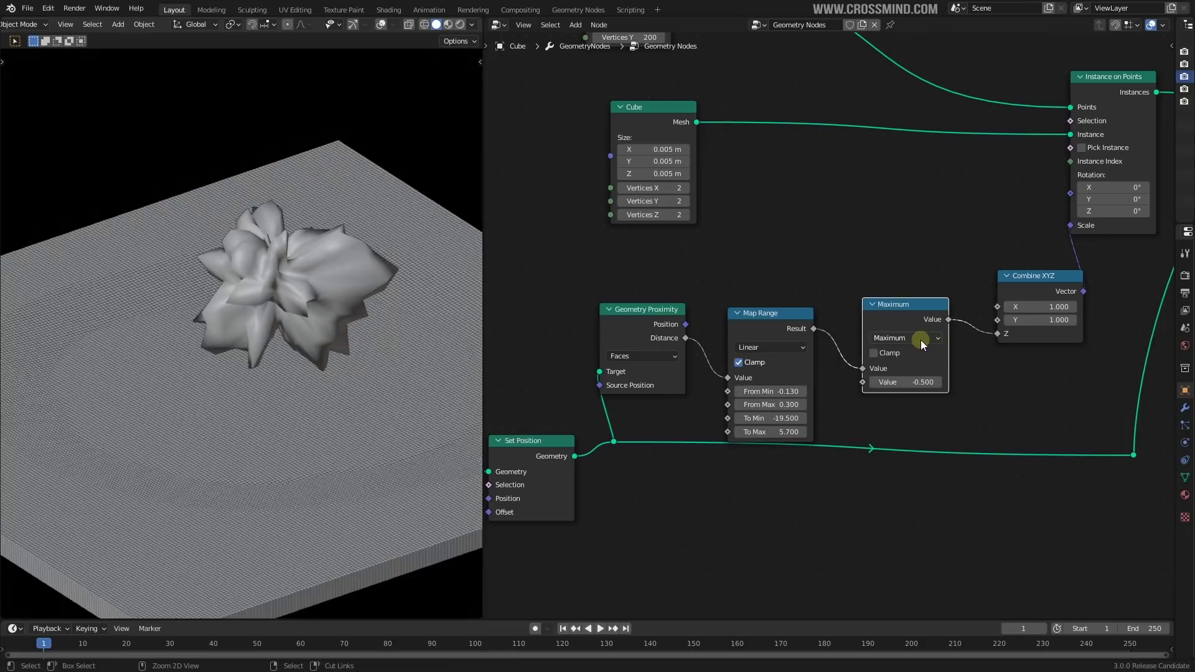
scroll(921, 340, "up", 2, "ctrl")
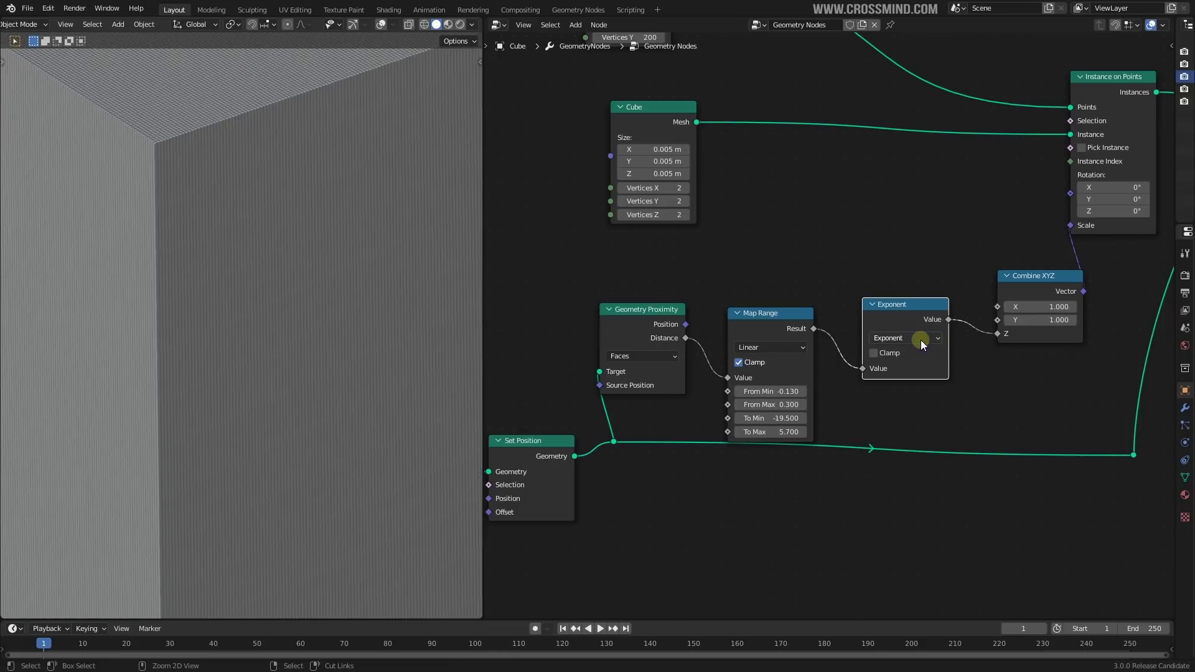
scroll(925, 339, "down", 7, "ctrl")
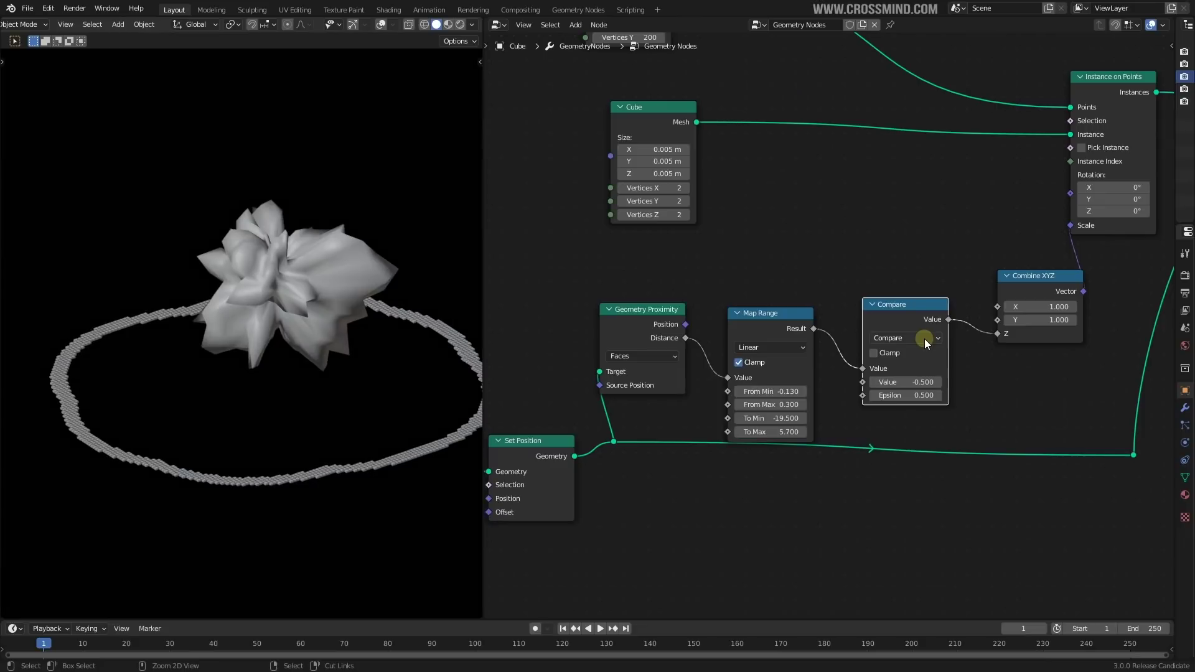
scroll(924, 339, "up", 1, "ctrl")
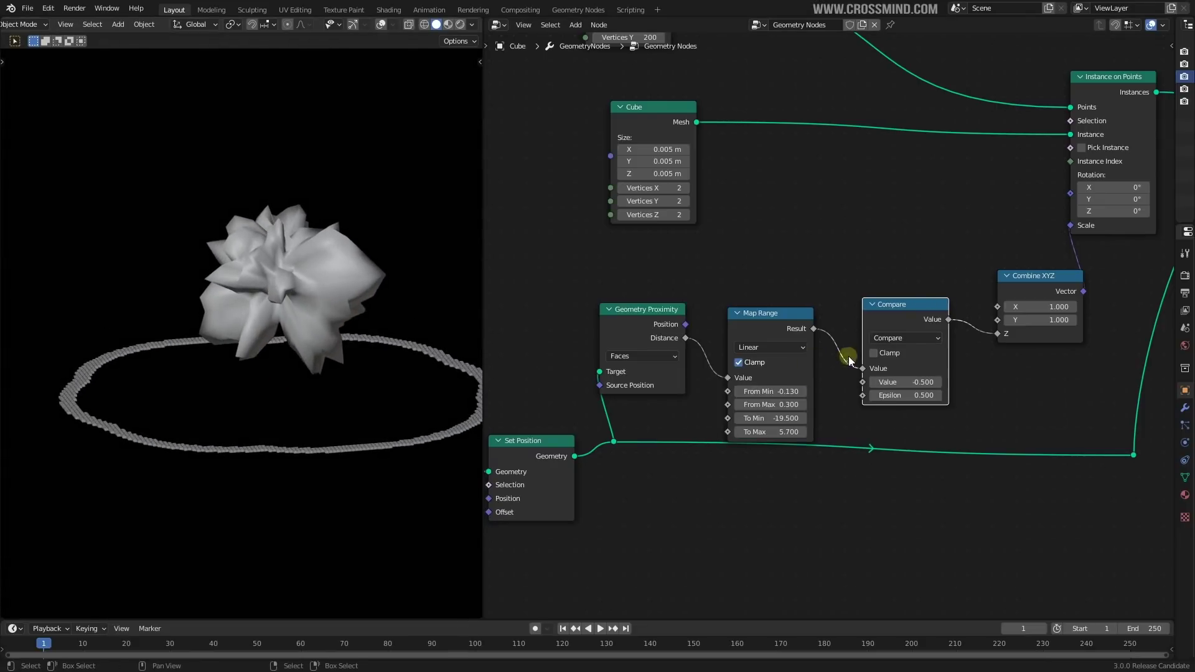
middle_click_drag(771, 349, 848, 331)
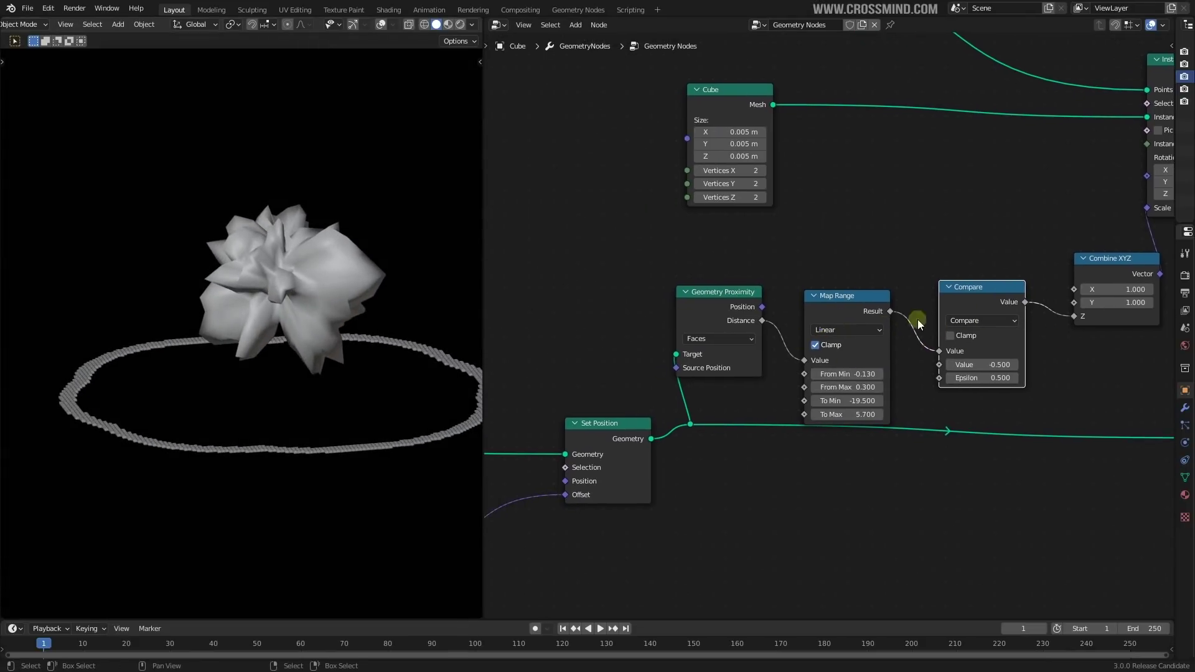
Step: Try the Round operation on the math node and settle on Floor to step the cube heights
scroll(1001, 326, "down", 3, "ctrl")
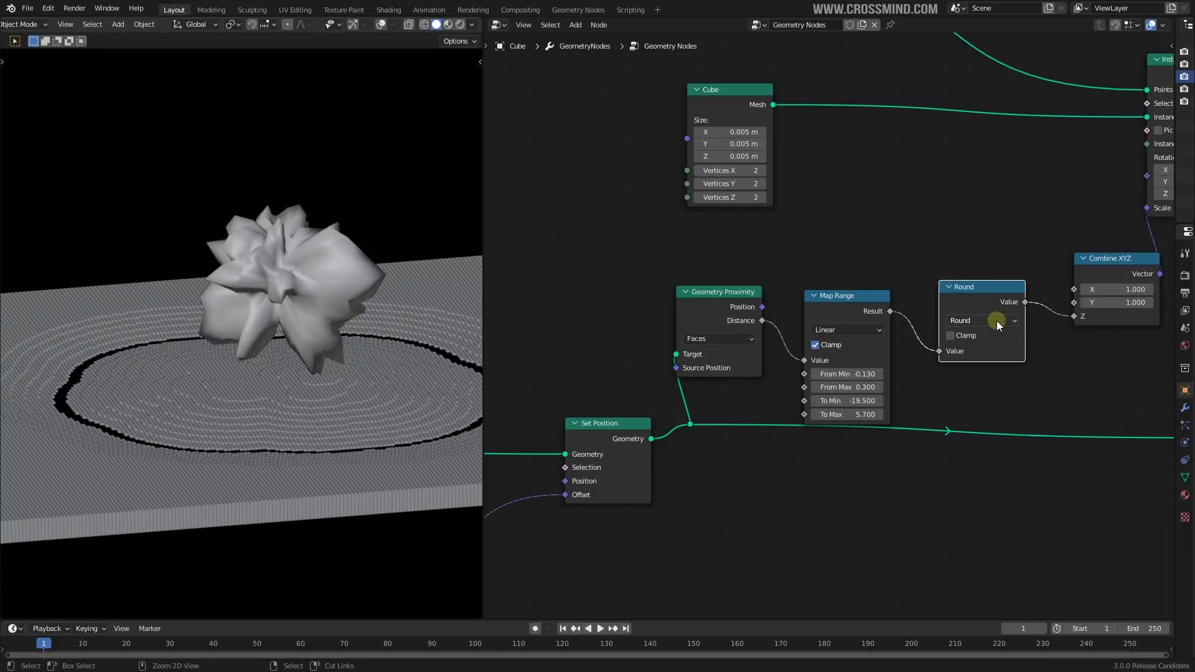
scroll(996, 319, "down", 2, "ctrl")
scroll(996, 319, "up", 1, "ctrl")
Step: Add a Value node beside the Noise Texture and give it a #frame driver expression that advances by 0.010 per frame
middle_click_drag(713, 456, 869, 398)
scroll(515, 437, "down", 1)
scroll(733, 454, "down", 4)
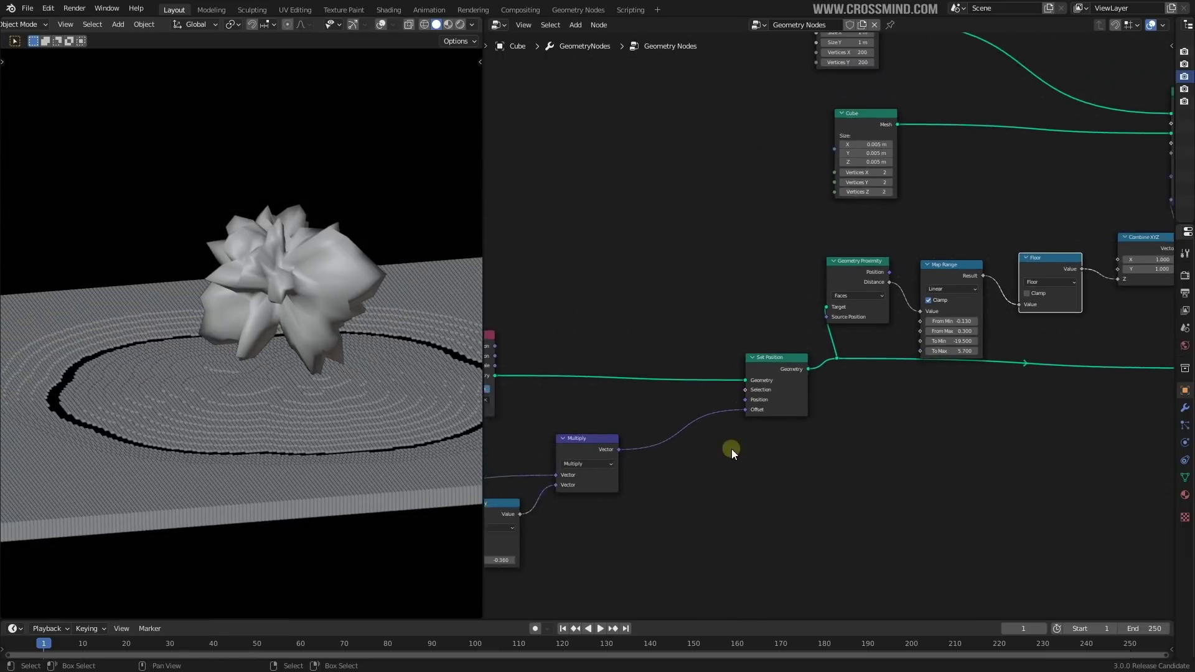
middle_click_drag(1014, 356, 1043, 355)
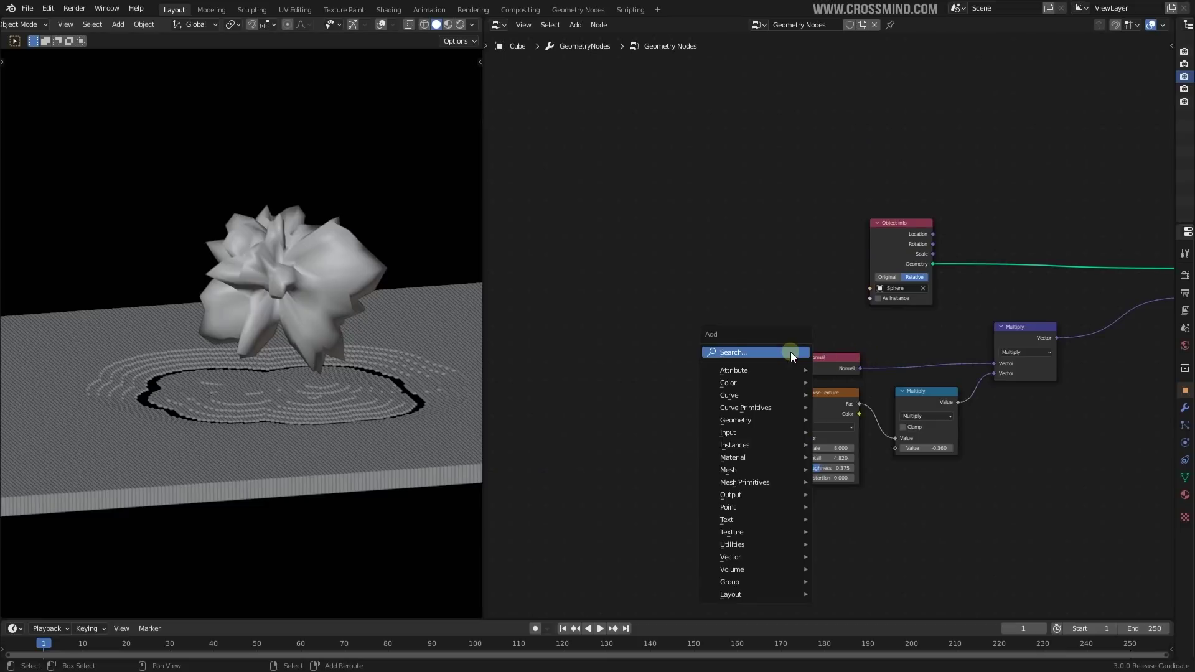
left_click(791, 352)
type("valu")
key("Return")
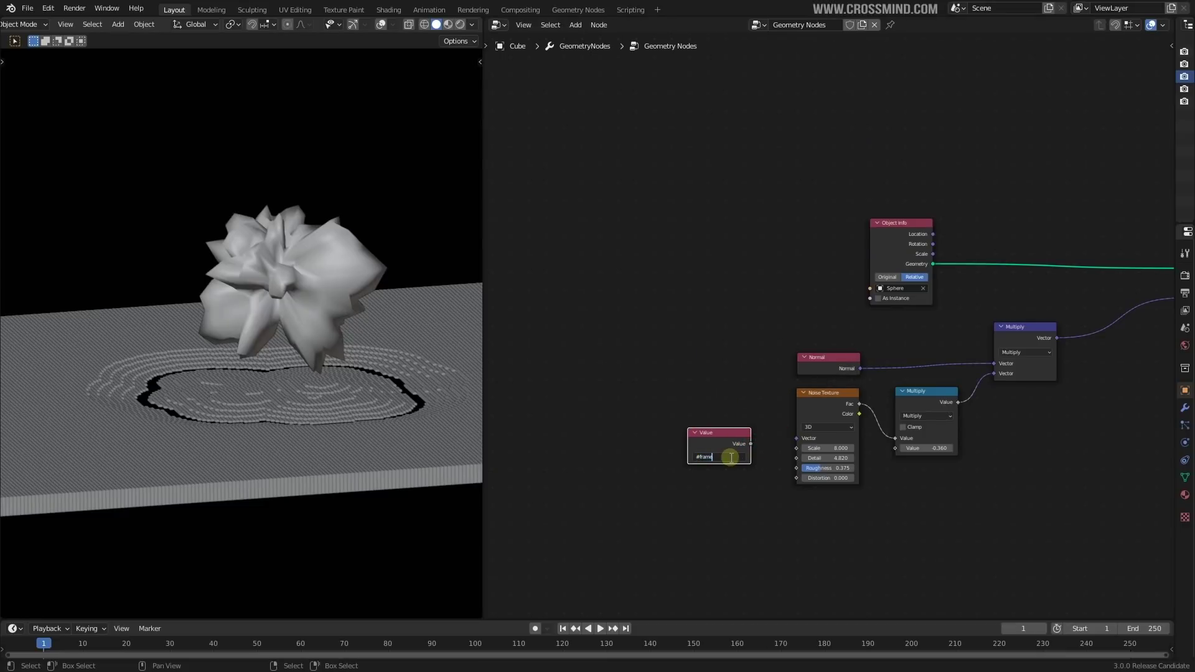
key("Return")
Step: Switch the Noise Texture to 4D and connect the Value node to its W input
scroll(763, 458, "up", 3)
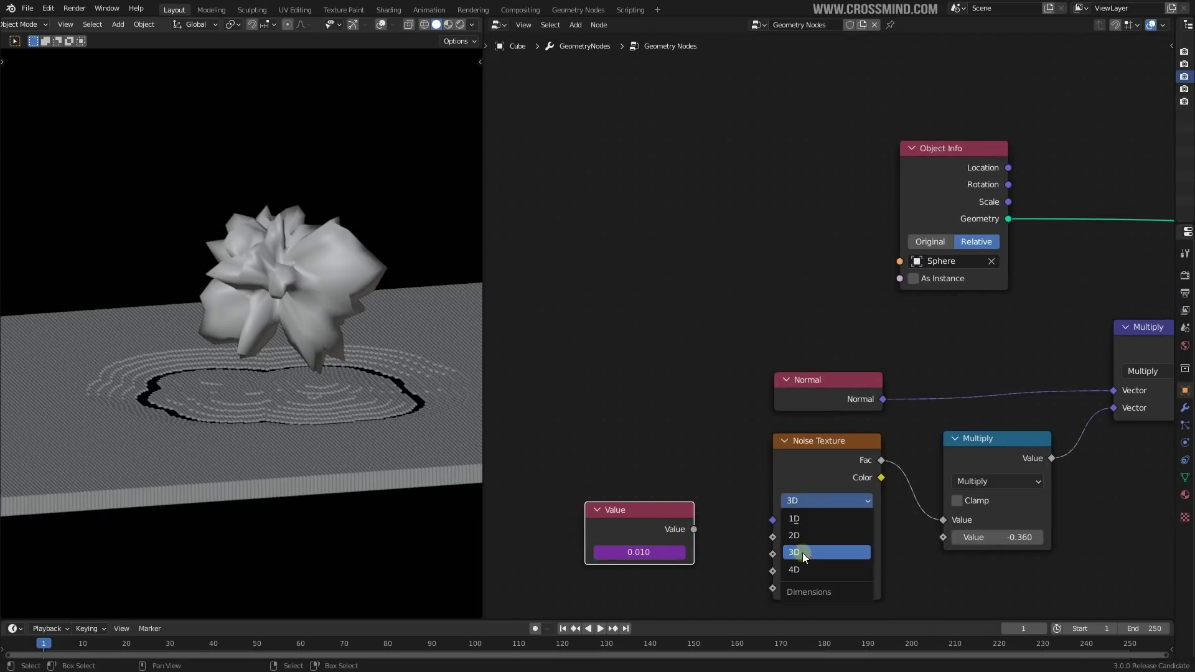
left_click(799, 569)
left_click_drag(774, 541, 773, 538)
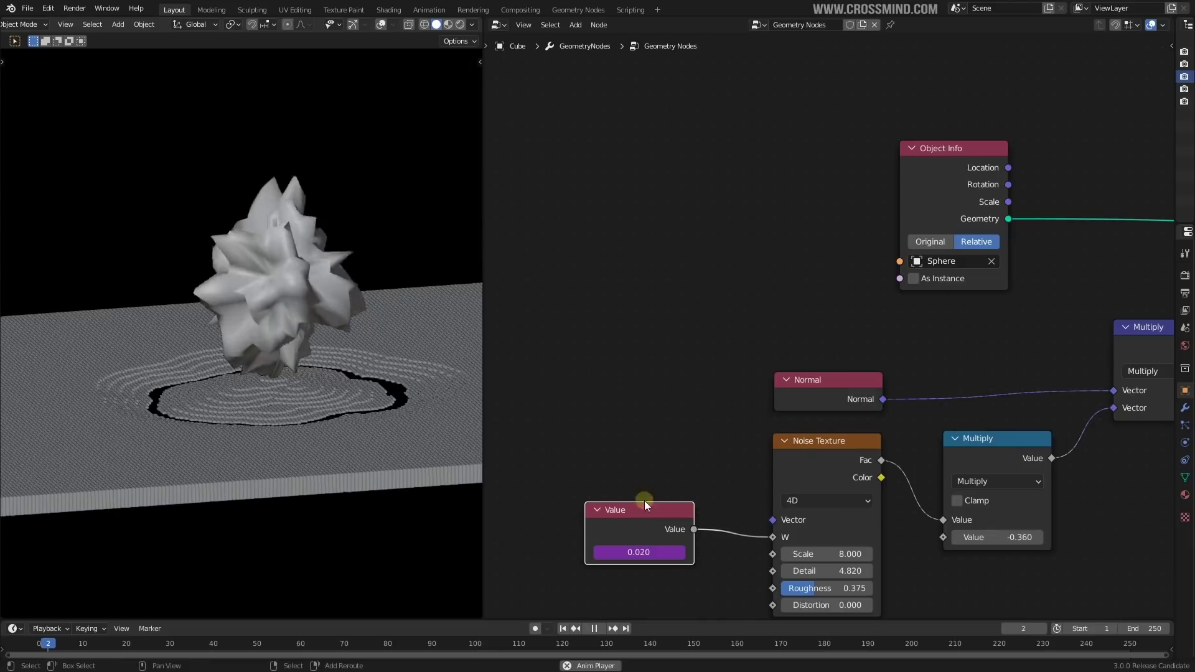
Step: Play the animation and watch the changing noise displacement drive the cube heights
key("space")
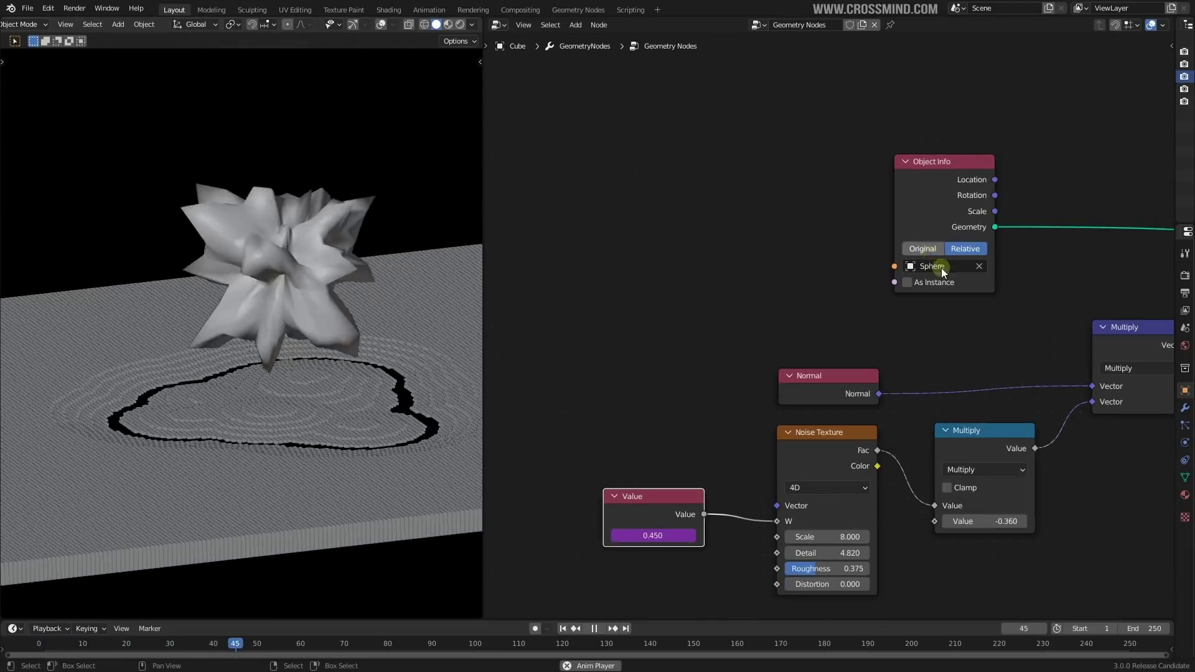
scroll(884, 330, "down", 2)
middle_click_drag(348, 422, 370, 426)
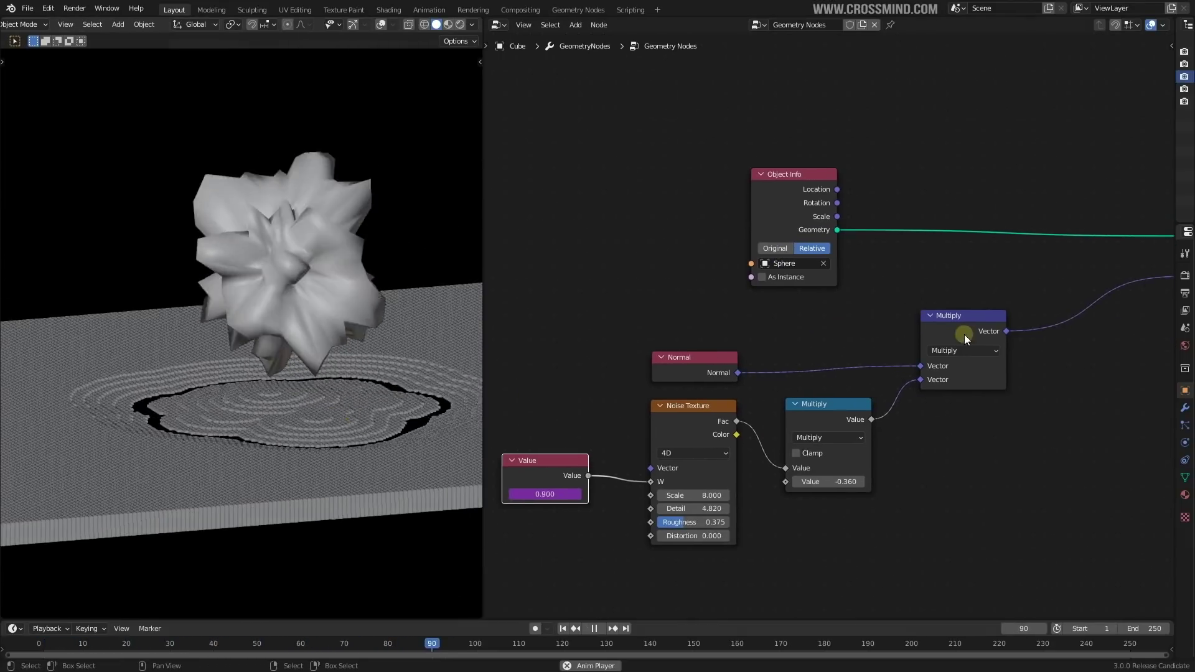
Step: Try the Wrap, Arccosine and Hyperbolic Cosine operations on the math node that drives the cube heights
scroll(1020, 341, "down", 5)
middle_click_drag(1129, 352, 845, 368)
scroll(845, 376, "up", 2)
middle_click_drag(1145, 211, 893, 387)
scroll(913, 379, "up", 2)
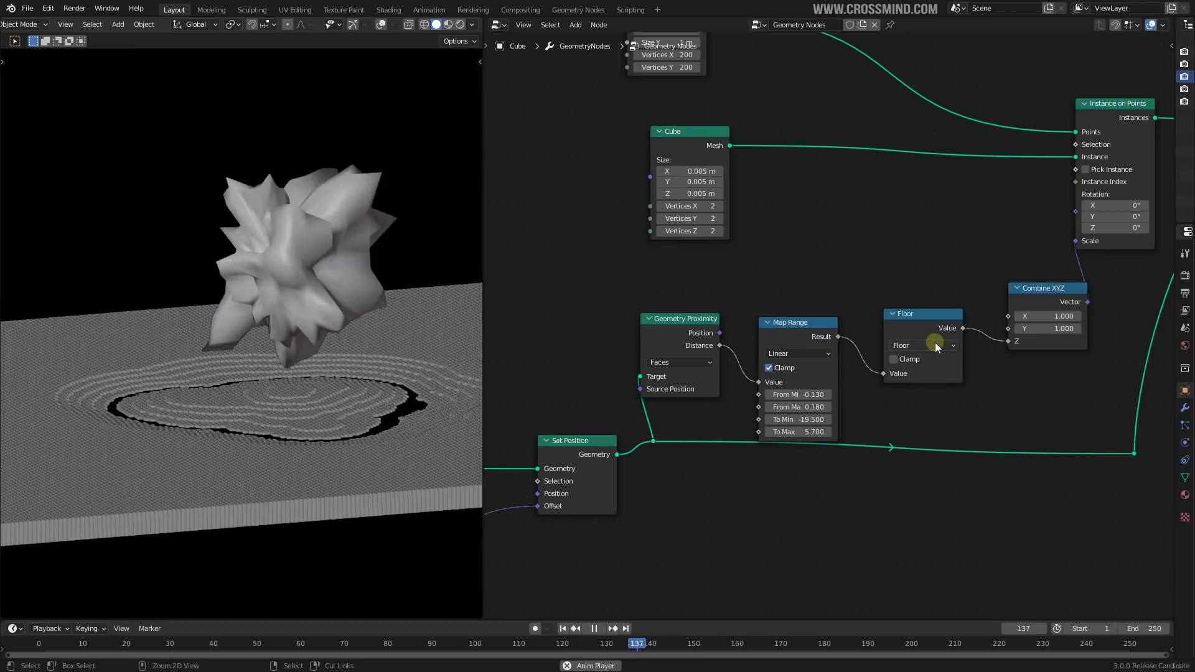
scroll(936, 344, "down", 4, "ctrl")
scroll(935, 342, "down", 6, "ctrl")
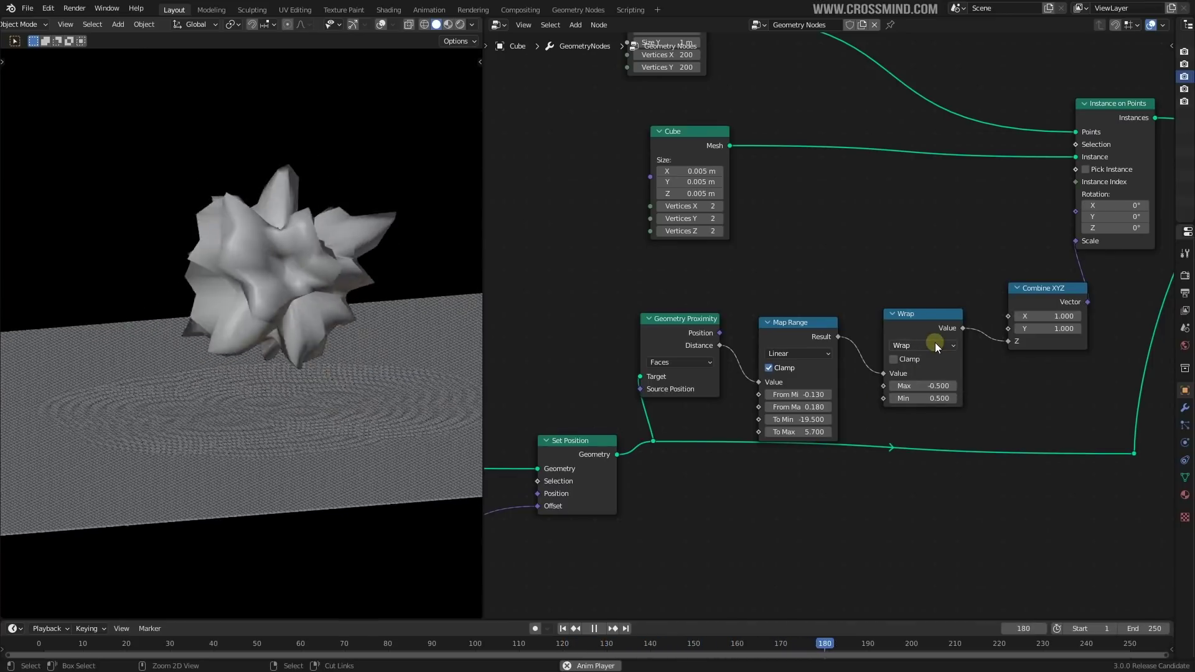
scroll(935, 342, "down", 2, "ctrl")
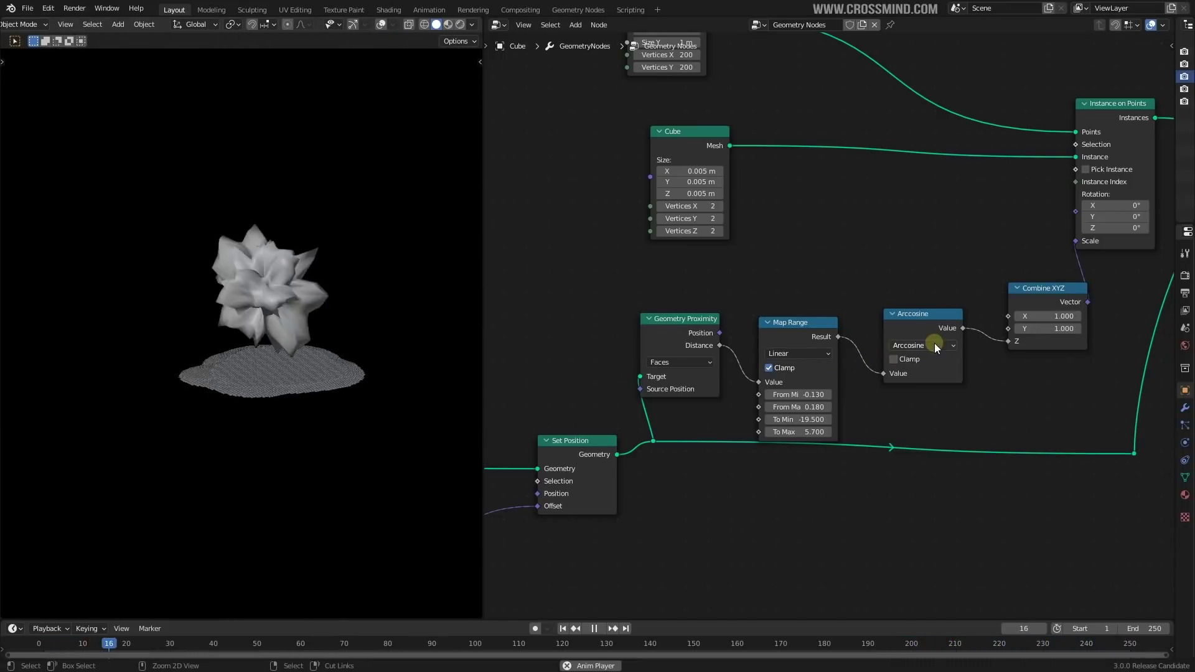
scroll(935, 342, "down", 2, "ctrl")
scroll(935, 342, "down", 2, "ctrl")
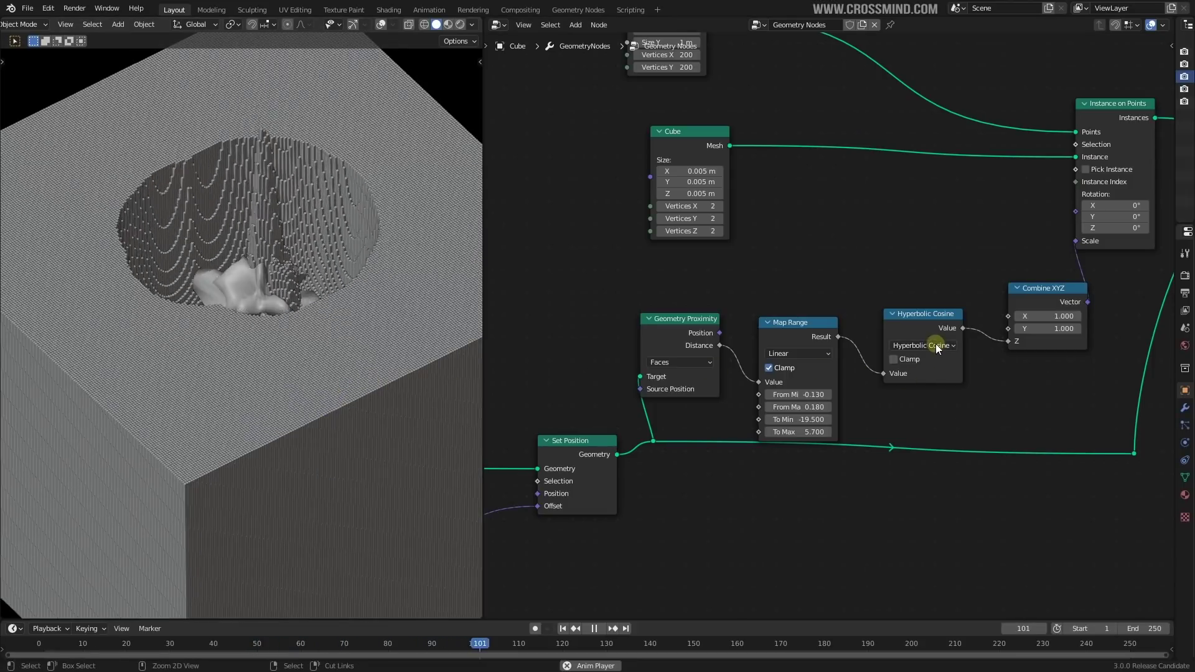
scroll(935, 343, "down", 2, "ctrl")
Step: Try the Multiply Add, Power, Subtract, Add and Multiply operations on the cube height math node while viewing the result
scroll(935, 344, "down", 7, "ctrl")
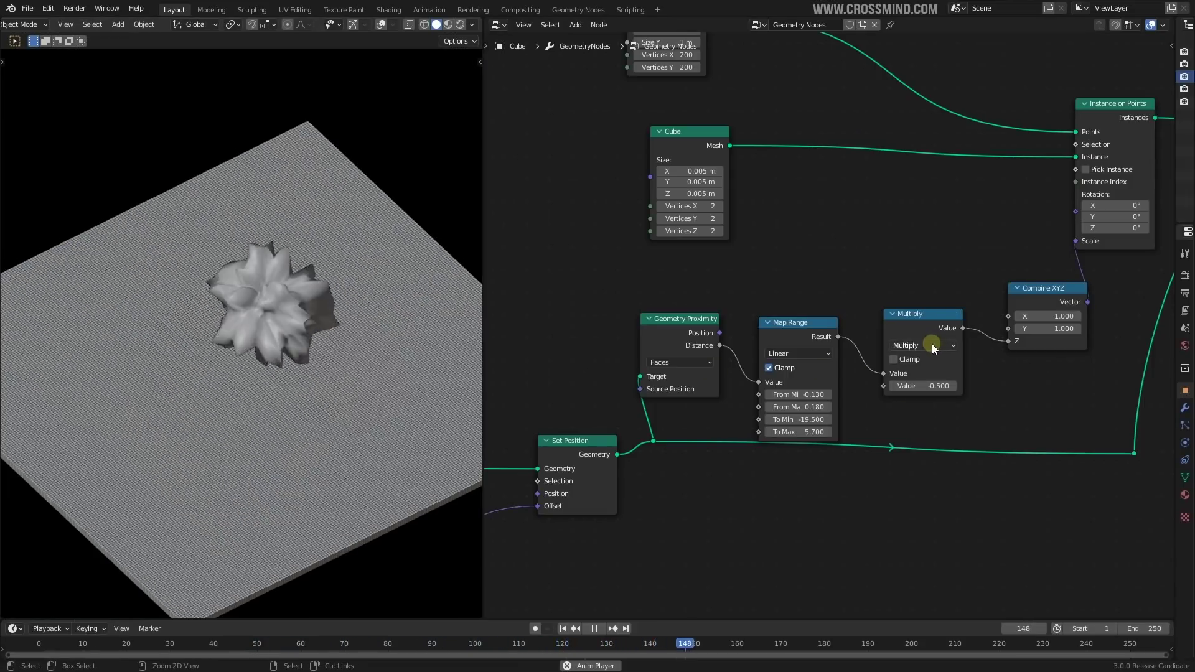
middle_click_drag(358, 424, 300, 382)
scroll(301, 382, "up", 2)
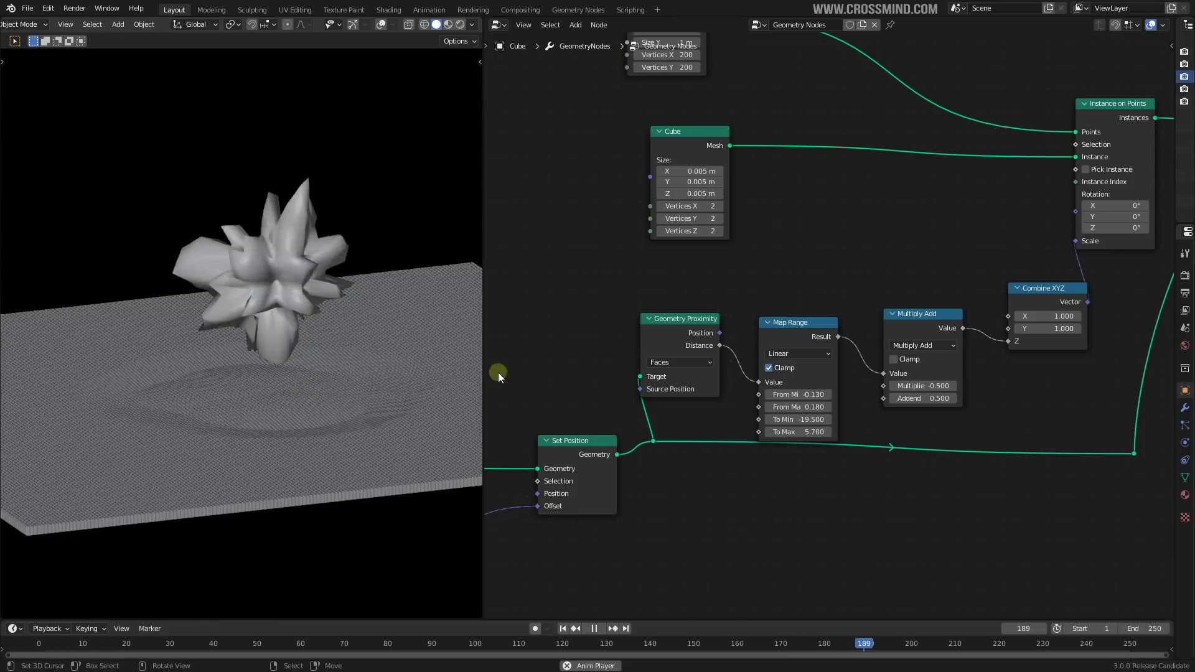
scroll(935, 346, "down", 1, "ctrl")
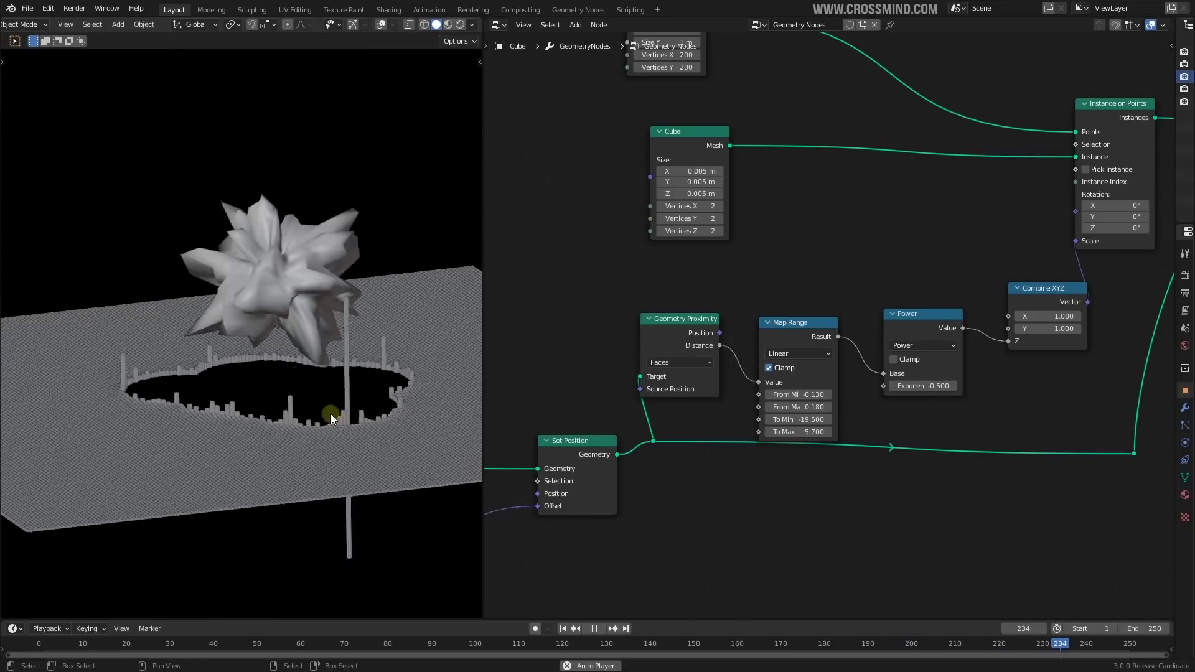
middle_click_drag(331, 408, 288, 409)
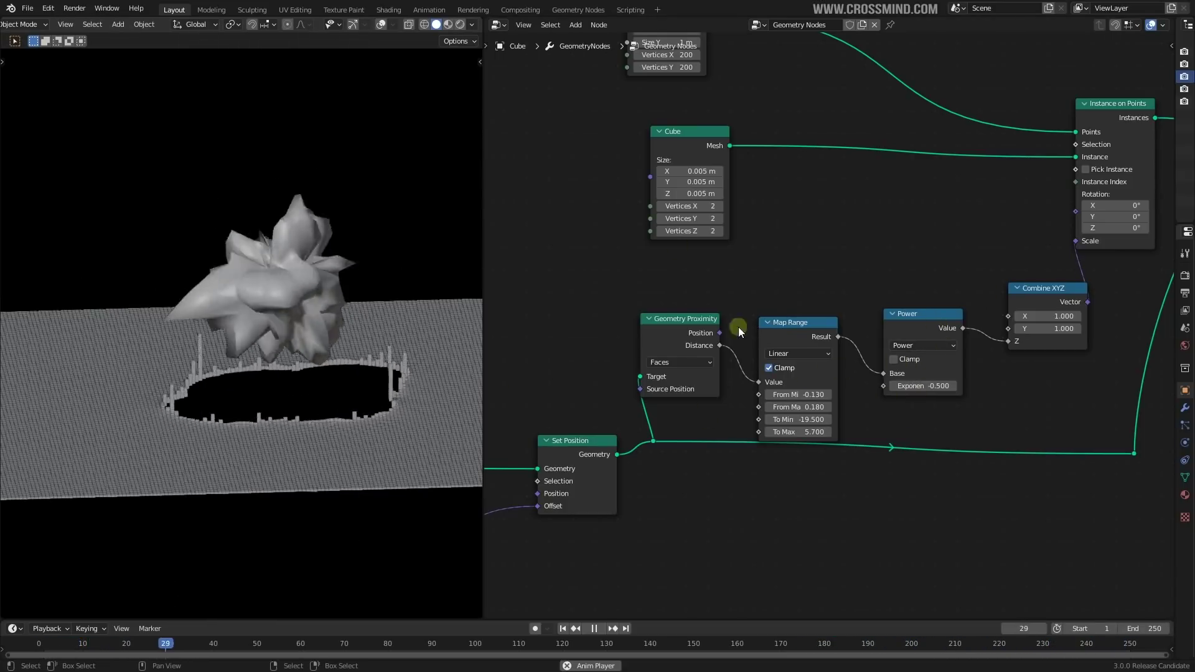
middle_click_drag(880, 271, 917, 320)
scroll(977, 408, "down", 2)
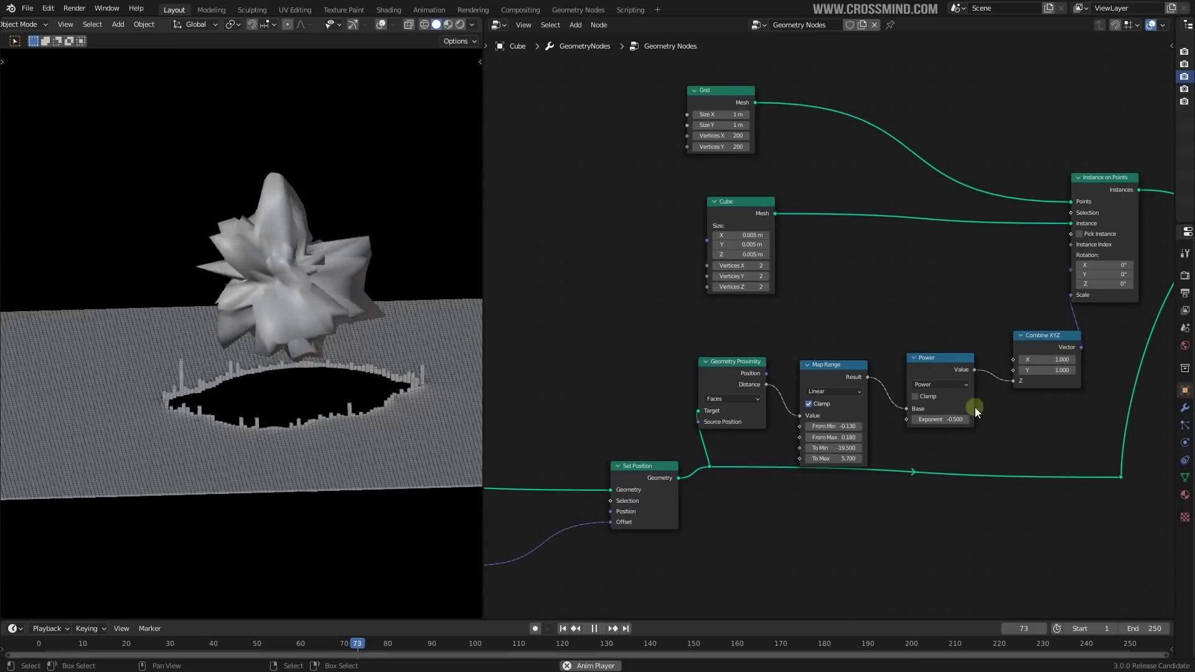
mouse_move(813, 309)
middle_mouse_down()
mouse_move(852, 307)
mouse_move(837, 309)
middle_mouse_up()
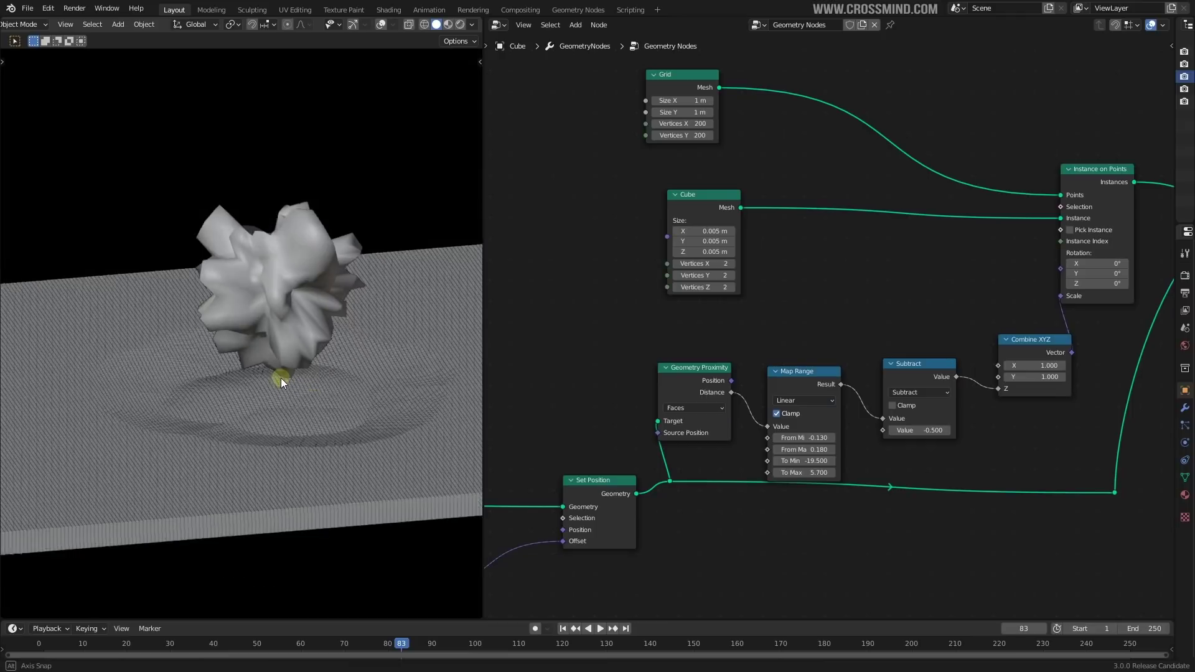
middle_click_drag(282, 382, 285, 367)
scroll(905, 391, "up", 1, "ctrl")
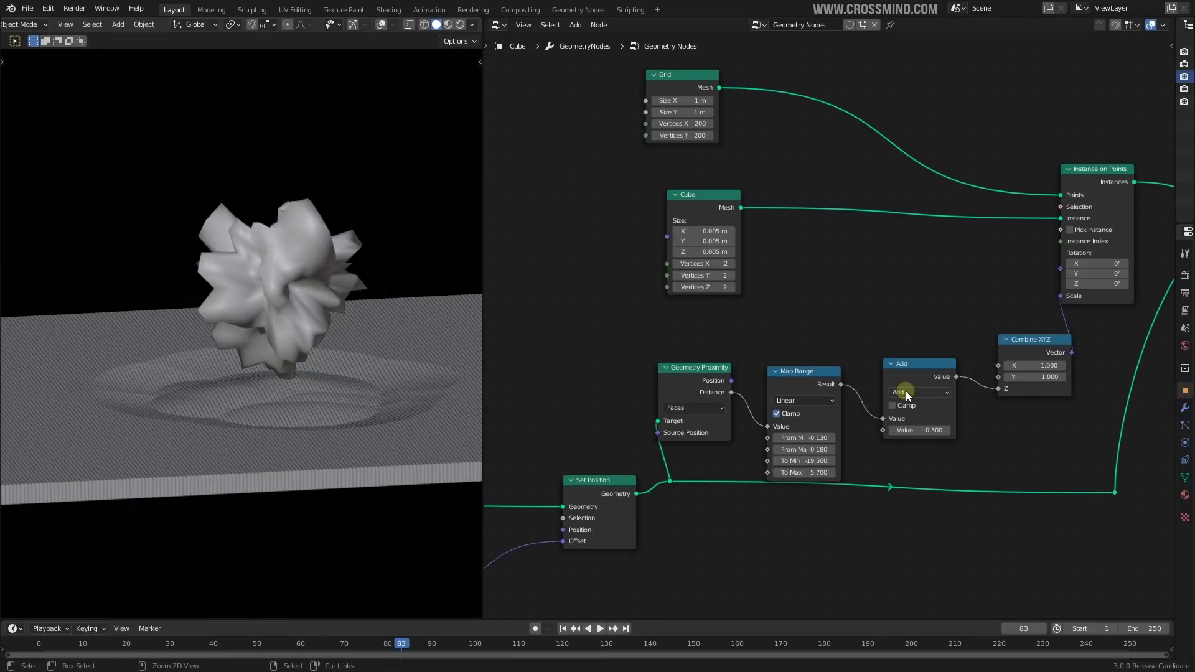
scroll(906, 391, "down", 2, "ctrl")
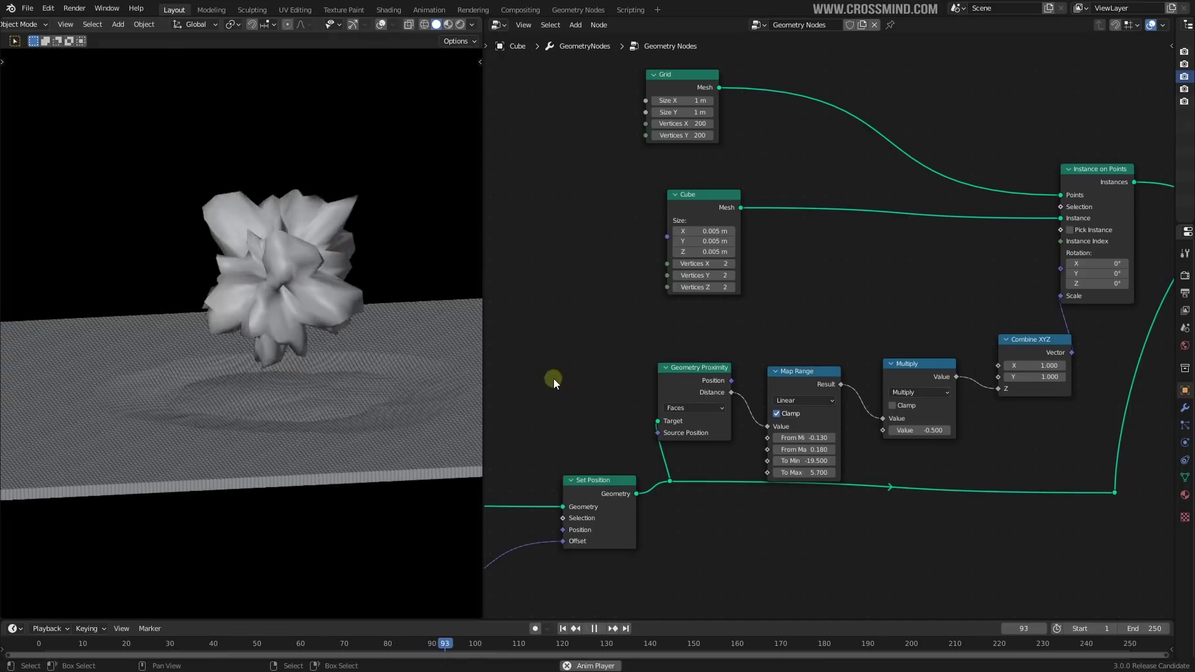
Step: Set the height math node's second value to 2.900, switch its operation to Logarithm and play the animation
left_click_drag(929, 431, 946, 431)
scroll(924, 392, "down", 4, "ctrl")
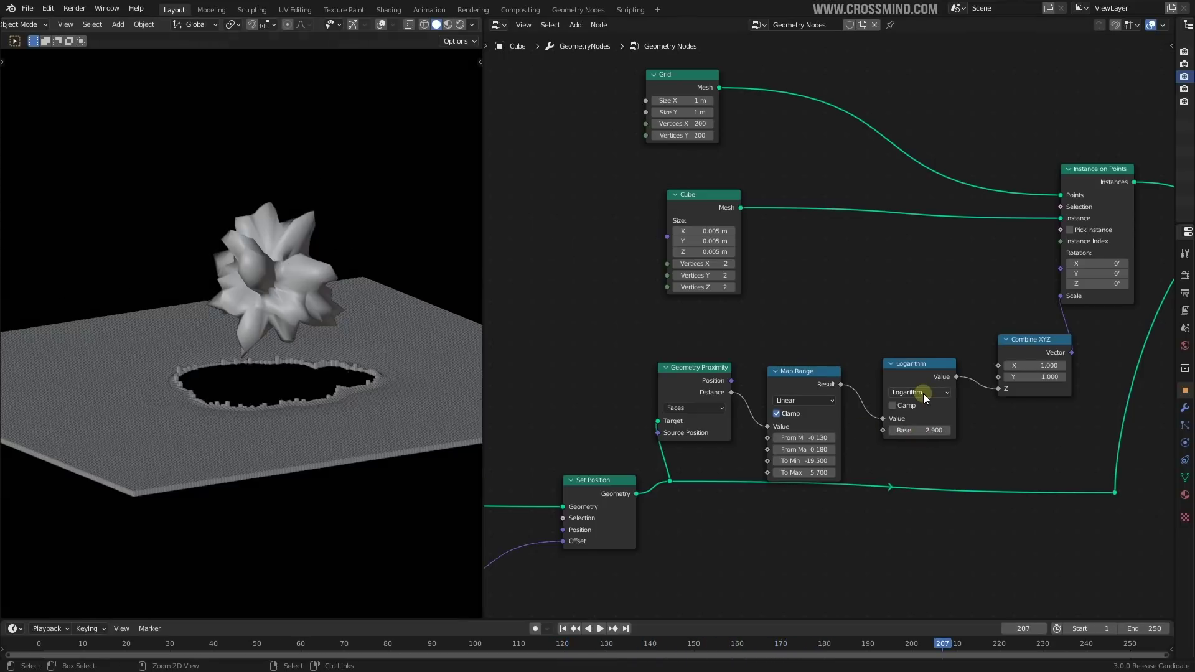
key("space")
middle_click_drag(815, 274, 847, 328)
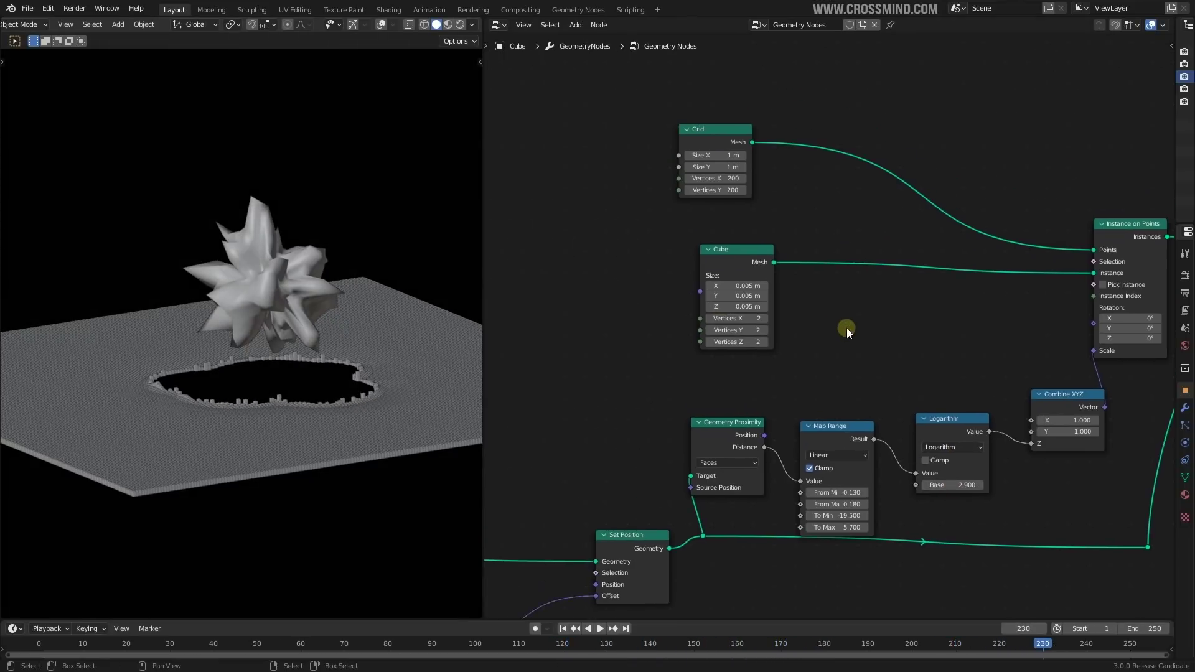
Step: Insert a Subdivision Surface node between Object Info and Set Position and set its level to 2
scroll(847, 327, "down", 1)
middle_click_drag(645, 399, 998, 195)
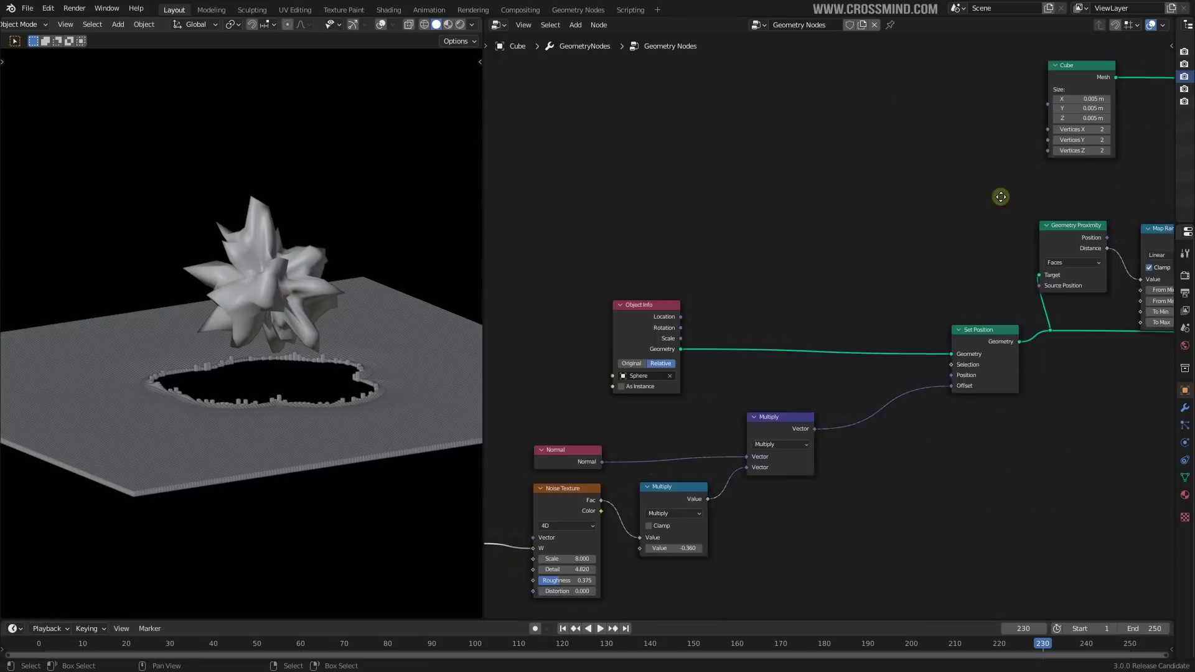
key("shift+a")
left_click(790, 279)
type("sub")
left_click(793, 366)
left_click(810, 364)
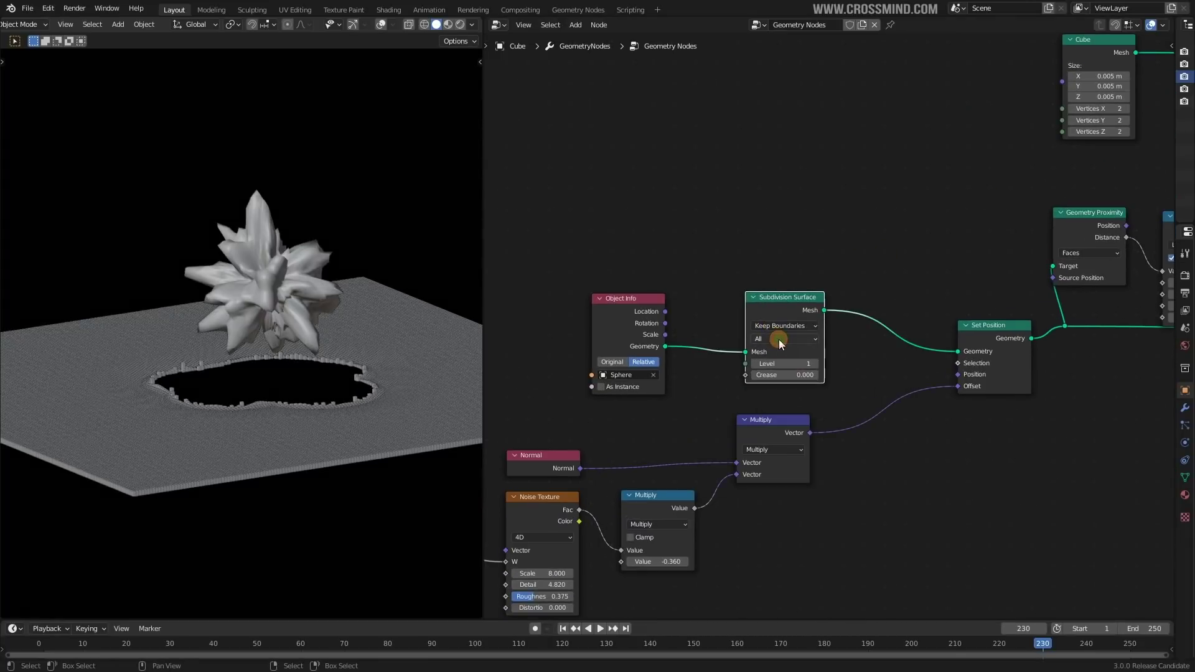
scroll(813, 368, "up", 1)
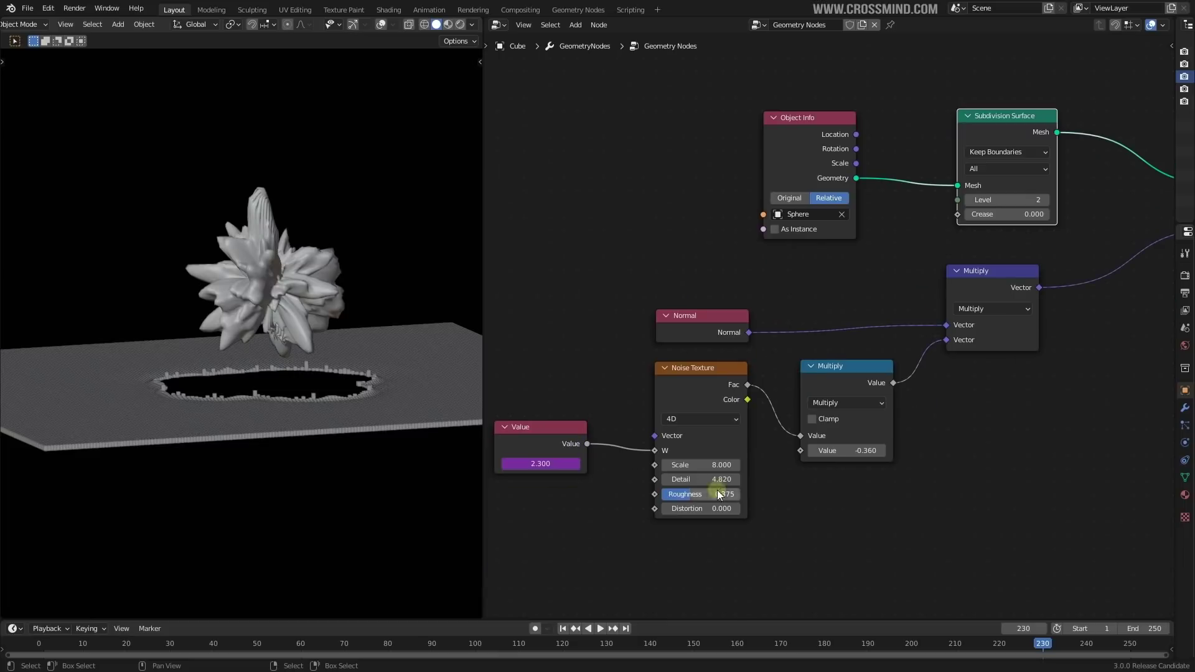
Step: Set the noise multiplier to -0.290 and the Noise Texture to scale 0.300, detail 15, roughness 0.500 and distortion 4.200, and play the animation
left_click_drag(860, 452, 868, 452)
left_click_drag(707, 466, 725, 466)
left_click_drag(713, 509, 740, 509)
key("space")
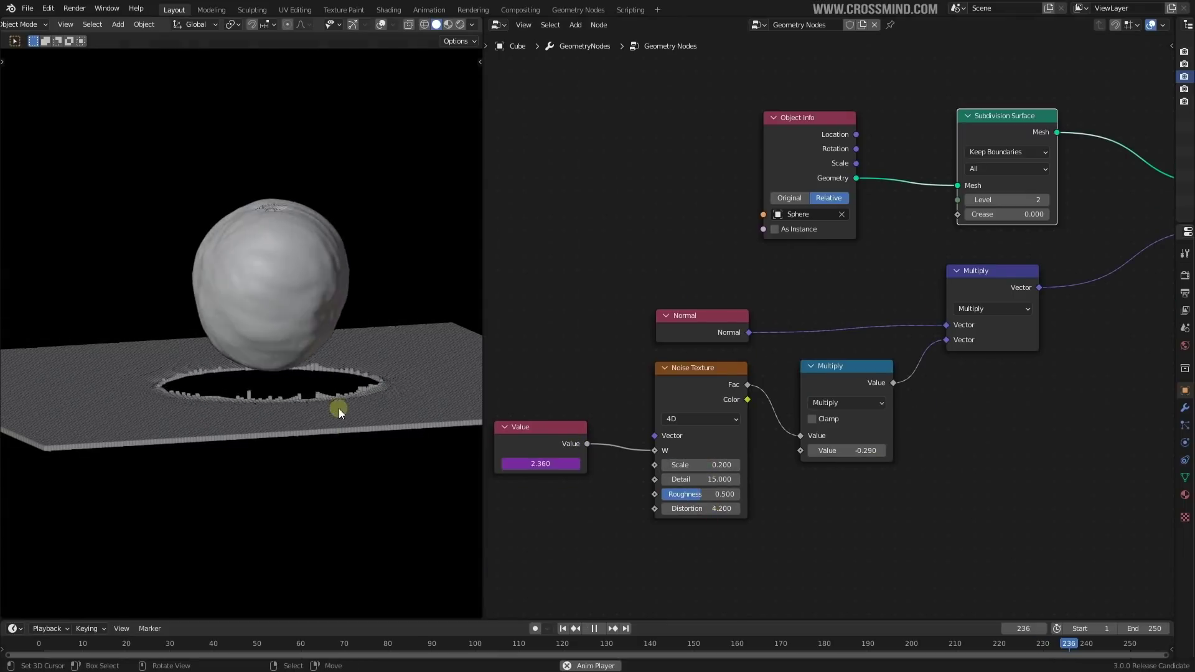
middle_click_drag(338, 405, 309, 398)
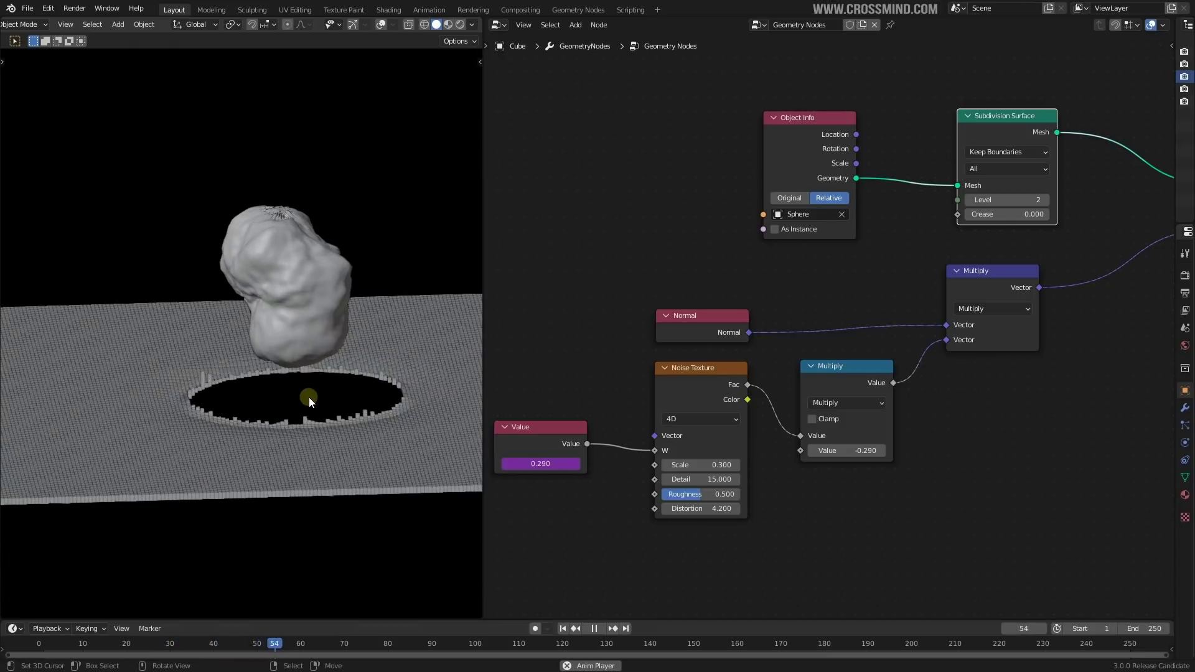
Step: Save the scene as geo node 1.blend and restart the animation playback
key("space")
key("ctrl+s")
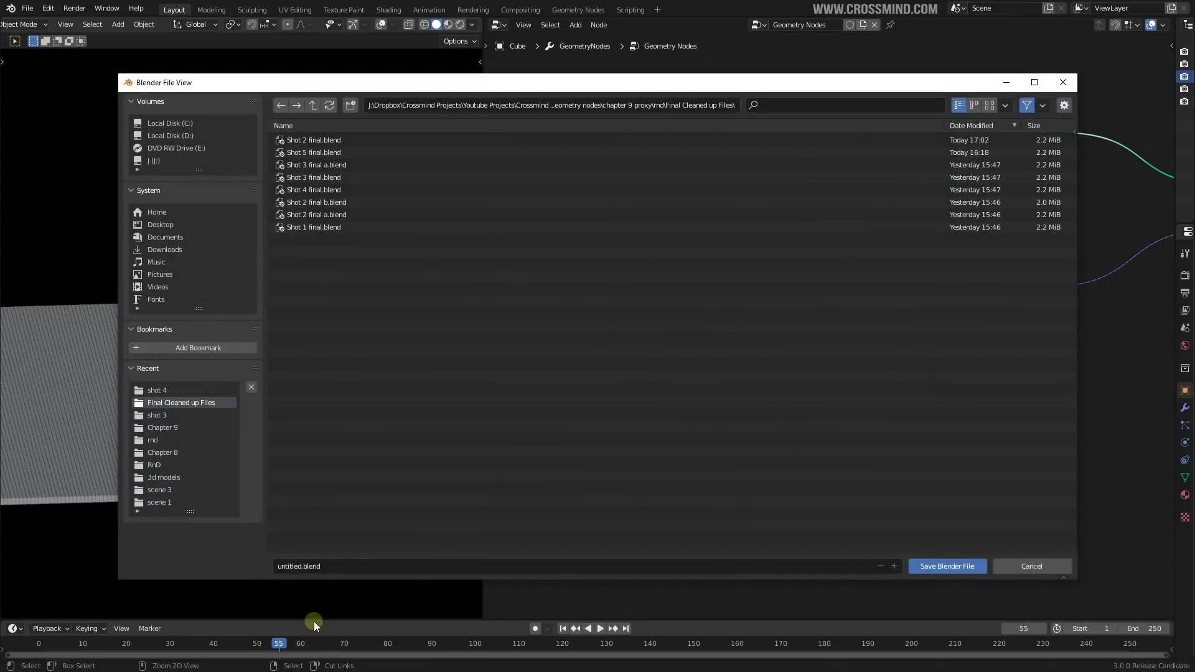
left_click(947, 566)
key("space")
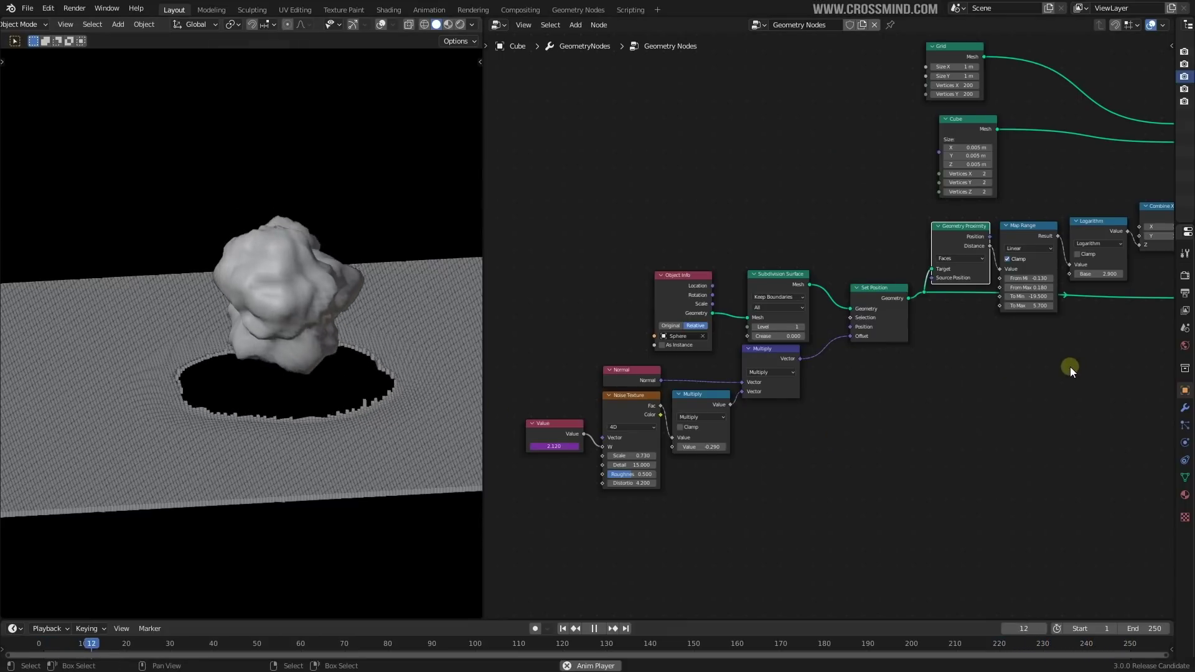
Step: Examine the node chain around Geometry Proximity and how the cubes respond to the deforming sphere during playback
middle_click_drag(1044, 369, 923, 435)
scroll(833, 332, "up", 3)
scroll(806, 334, "up", 1)
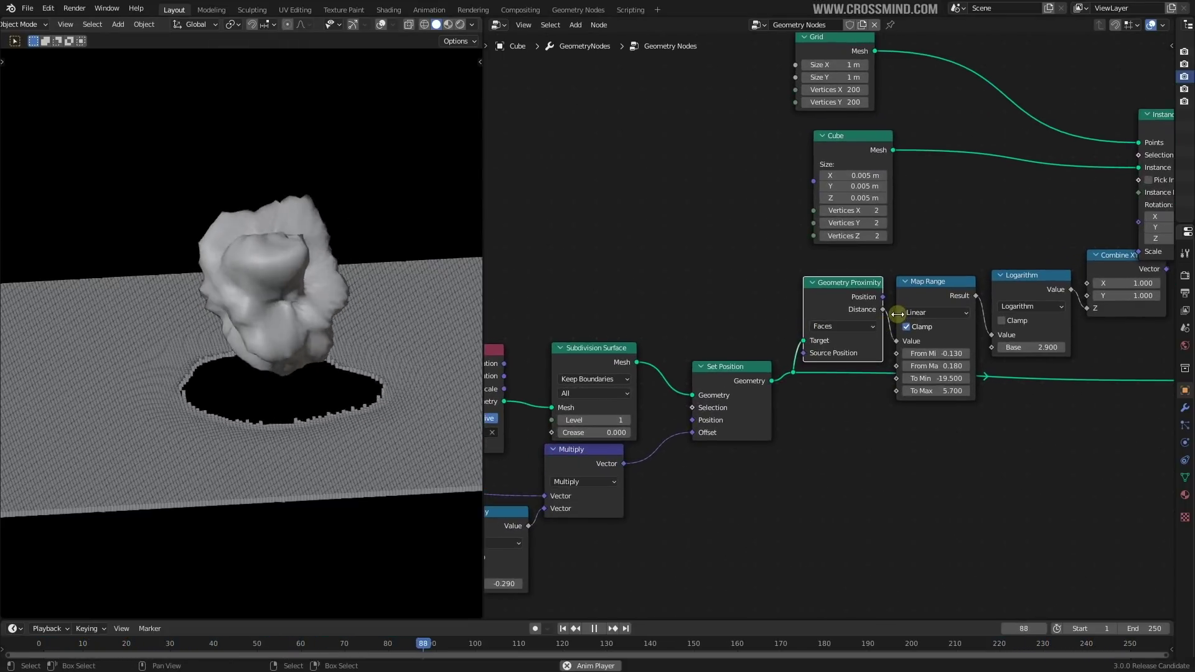
scroll(859, 340, "down", 3)
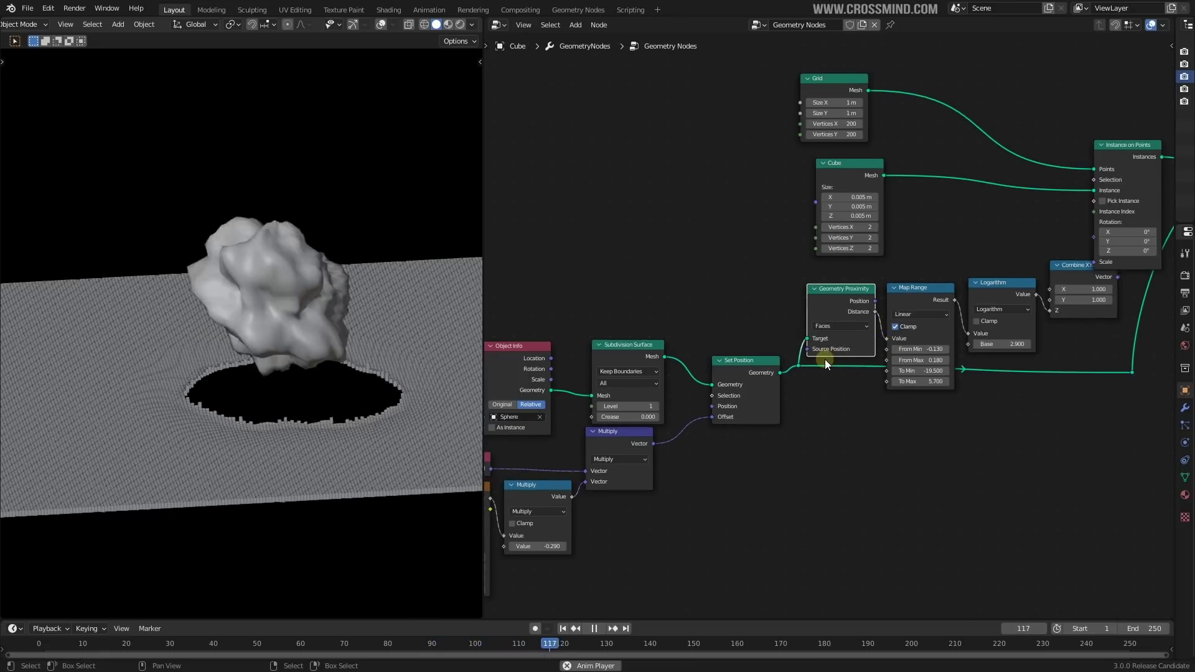
scroll(824, 360, "up", 1)
scroll(824, 360, "down", 1)
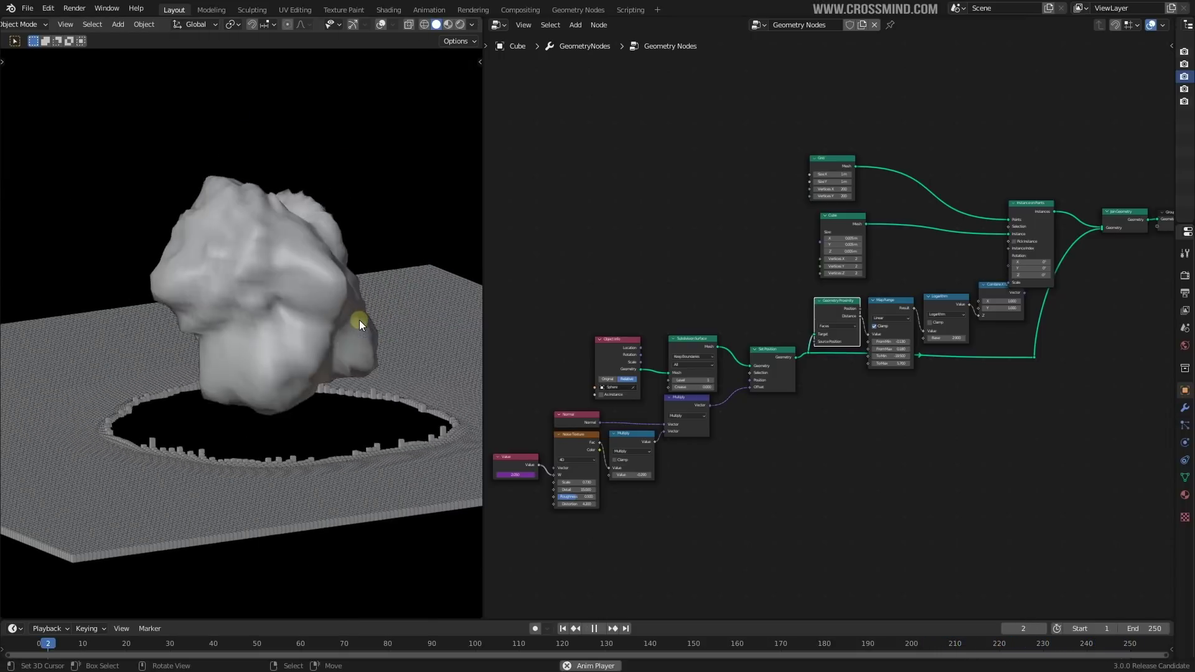
key("shift+space")
middle_click_drag(371, 300, 328, 327)
scroll(328, 327, "up", 2)
key("shift+space")
key("space")
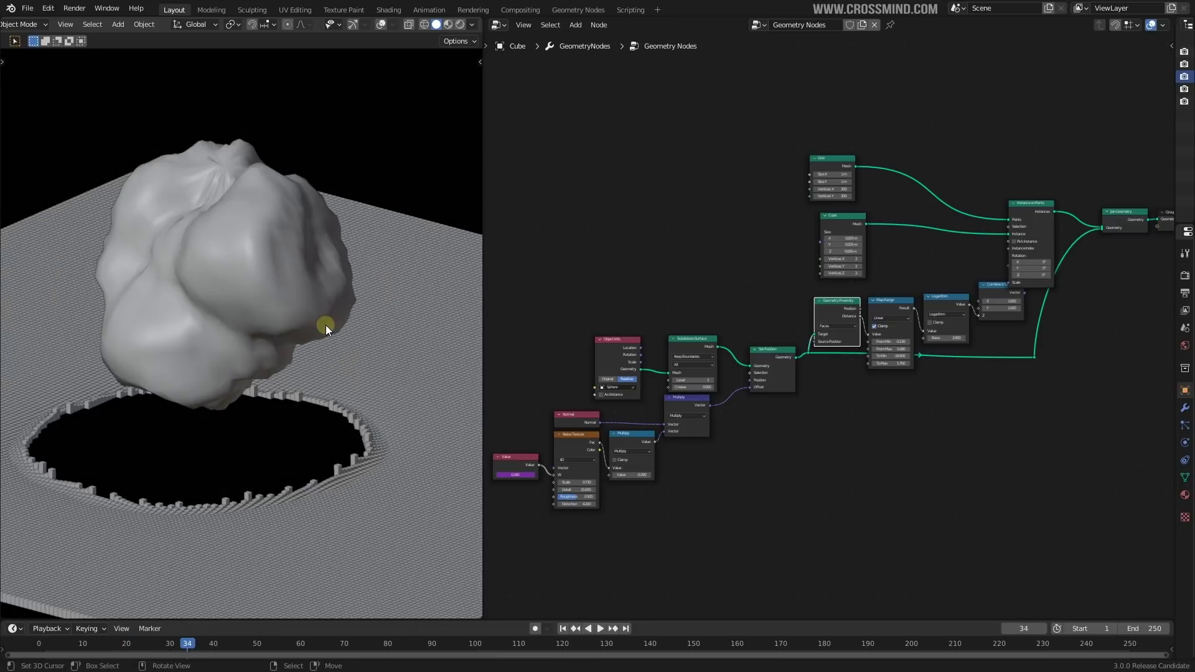
Step: Start a new file without saving the changes to the current one
left_click(28, 8)
mouse_move(69, 27)
left_click(230, 21)
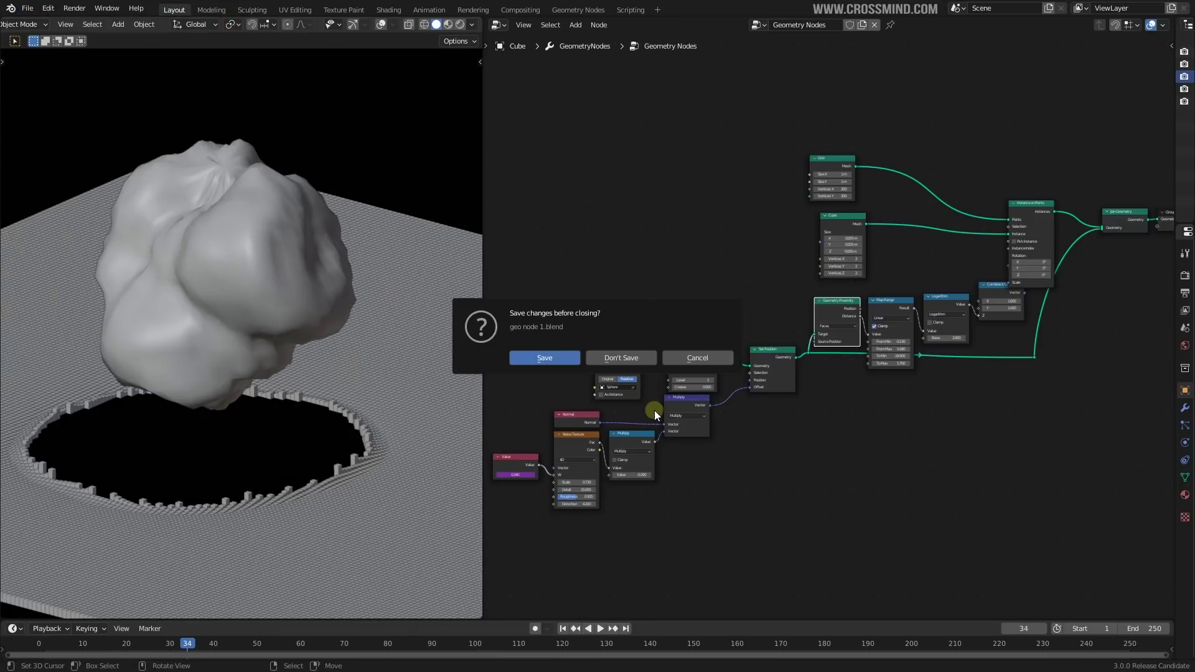
left_click(591, 363)
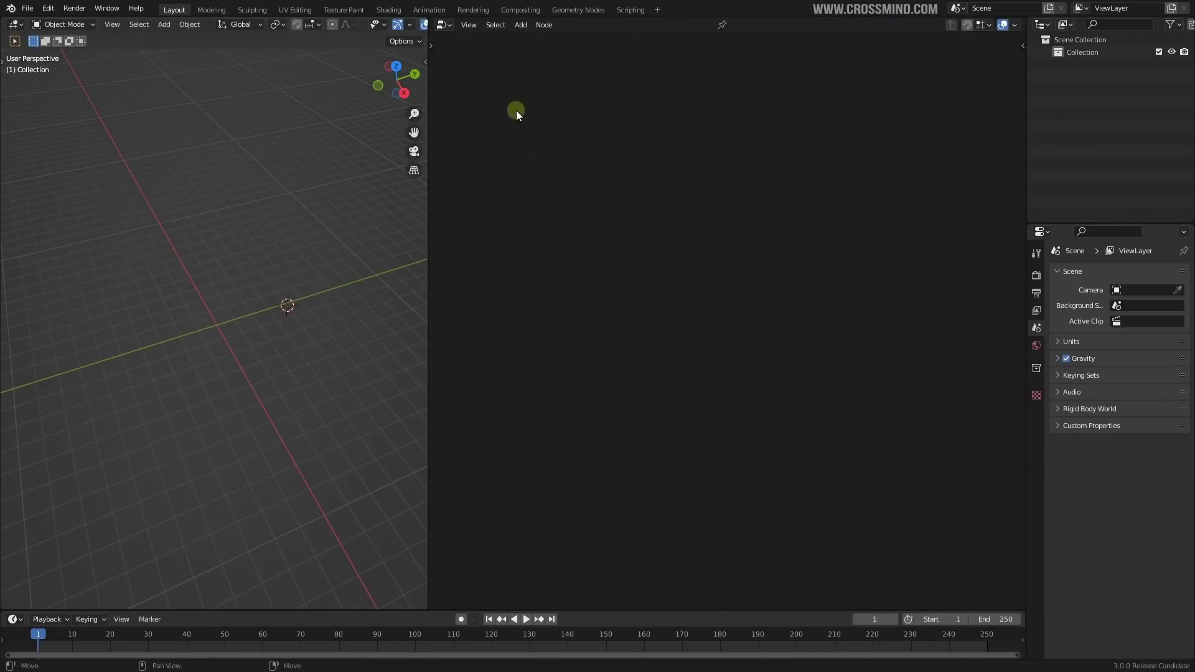
Step: Add a plane mesh and reset its location to the world origin
key("shift+a")
mouse_move(320, 316)
left_click(396, 316)
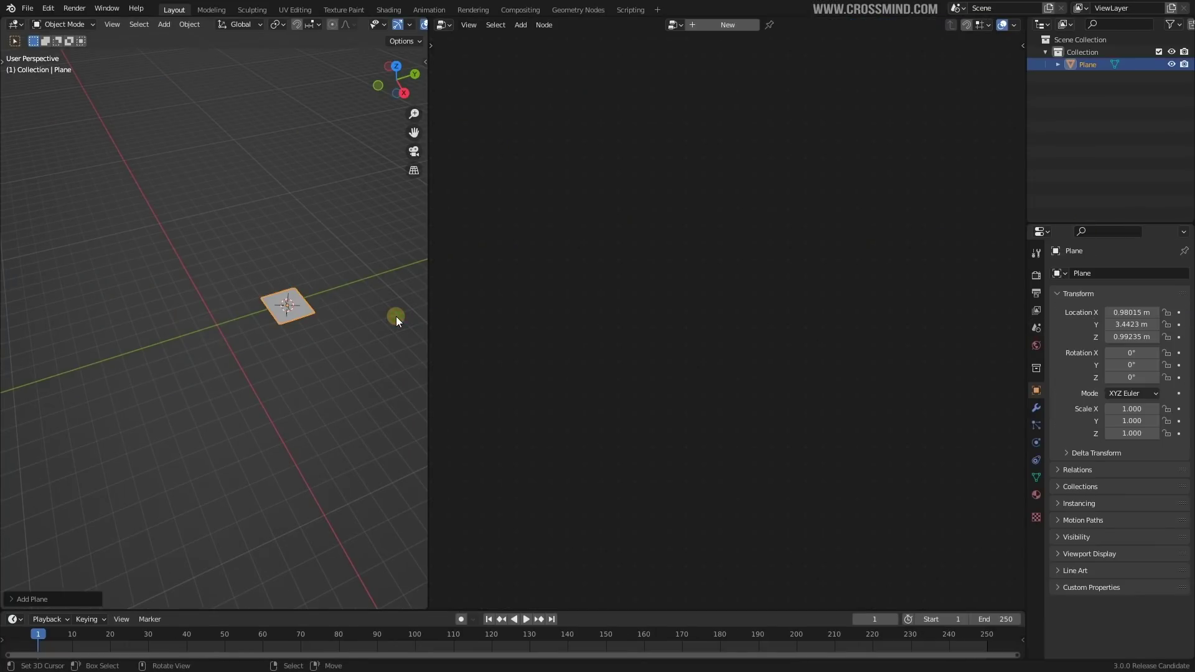
key("alt+g")
scroll(269, 350, "up", 5)
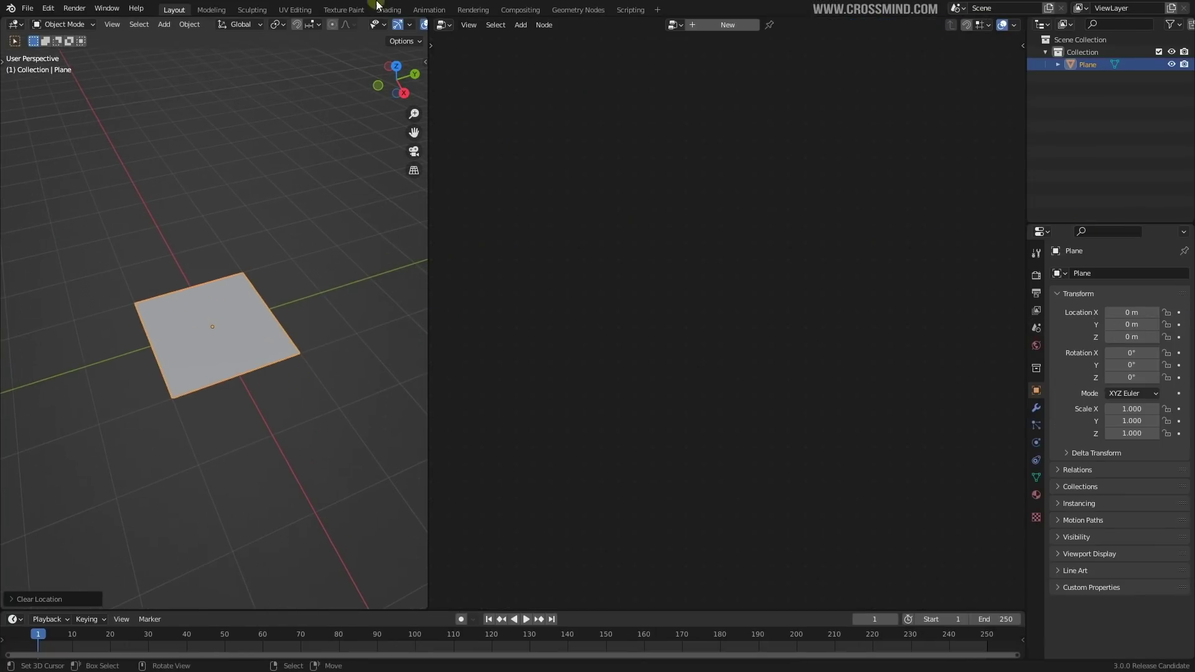
scroll(364, 280, "up", 1)
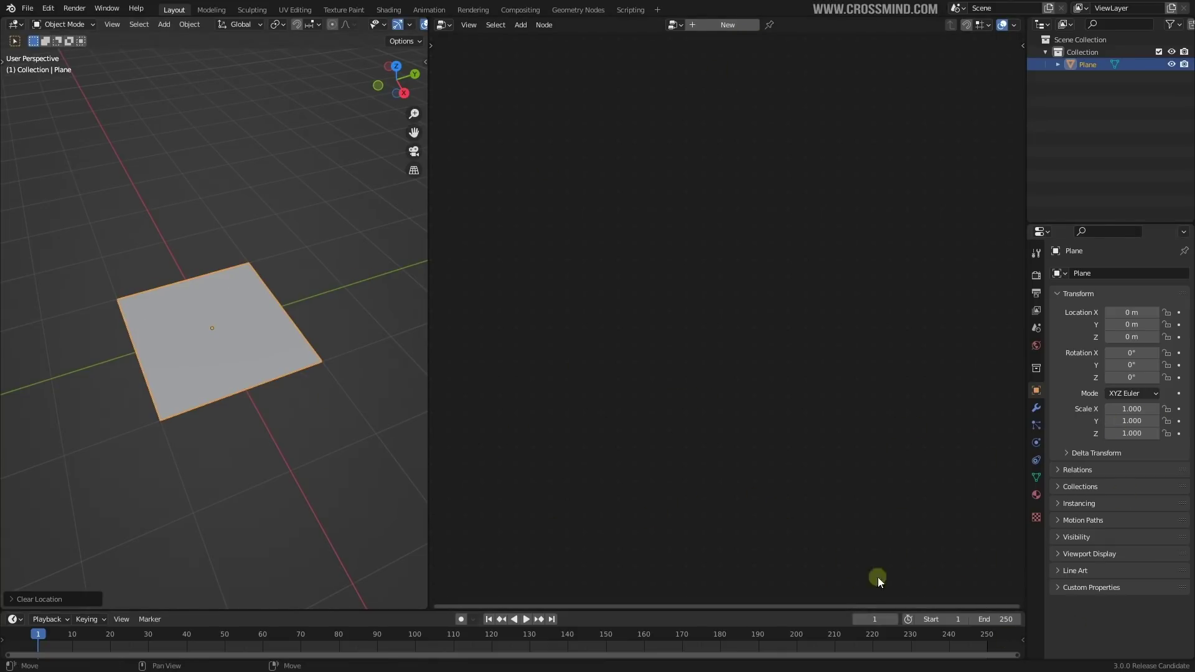
key("n")
key("n")
left_click(73, 597)
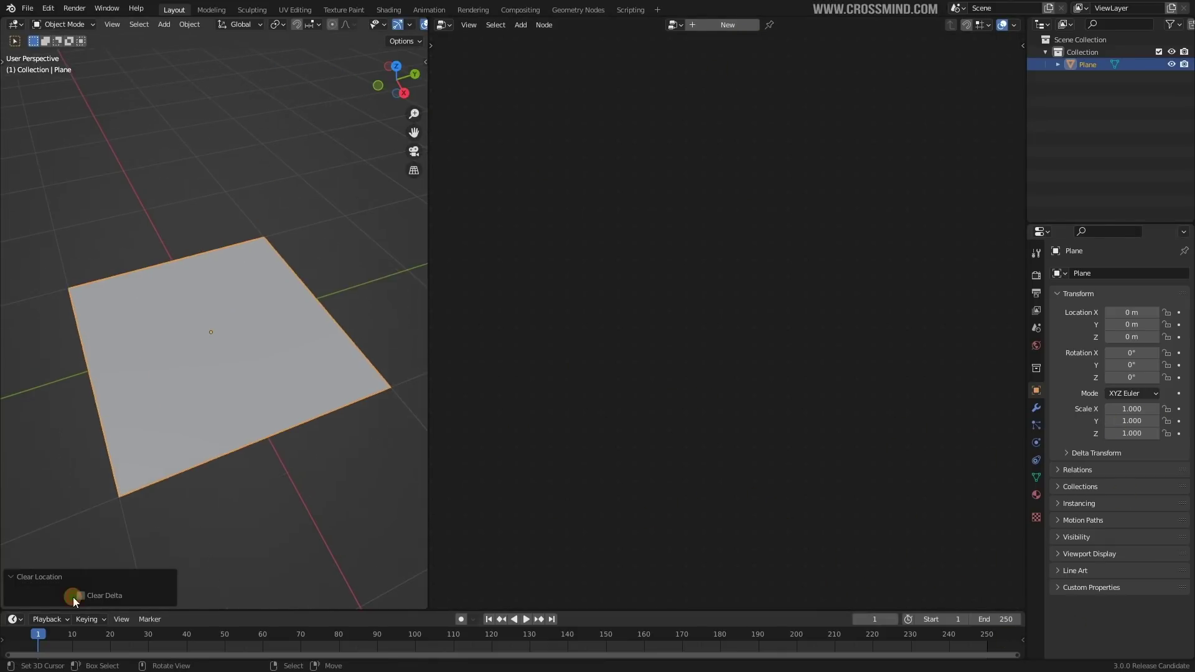
left_click(55, 574)
left_click(504, 223)
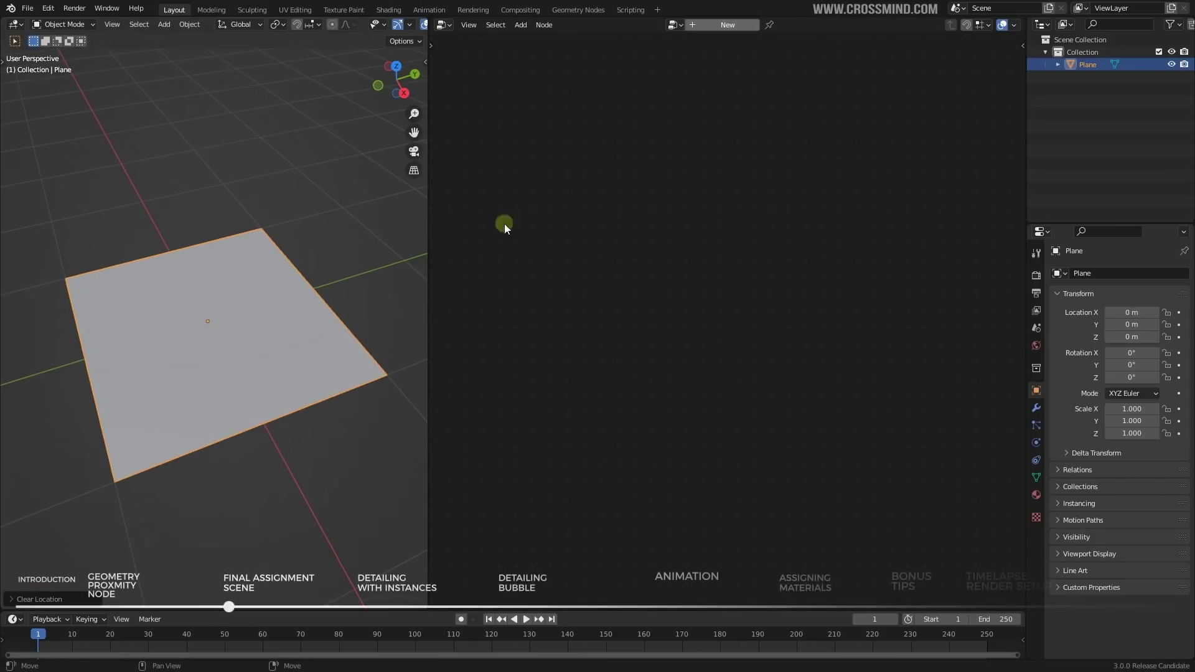
Step: Show the plane in wireframe and widen the node editor slightly
key("shift+z")
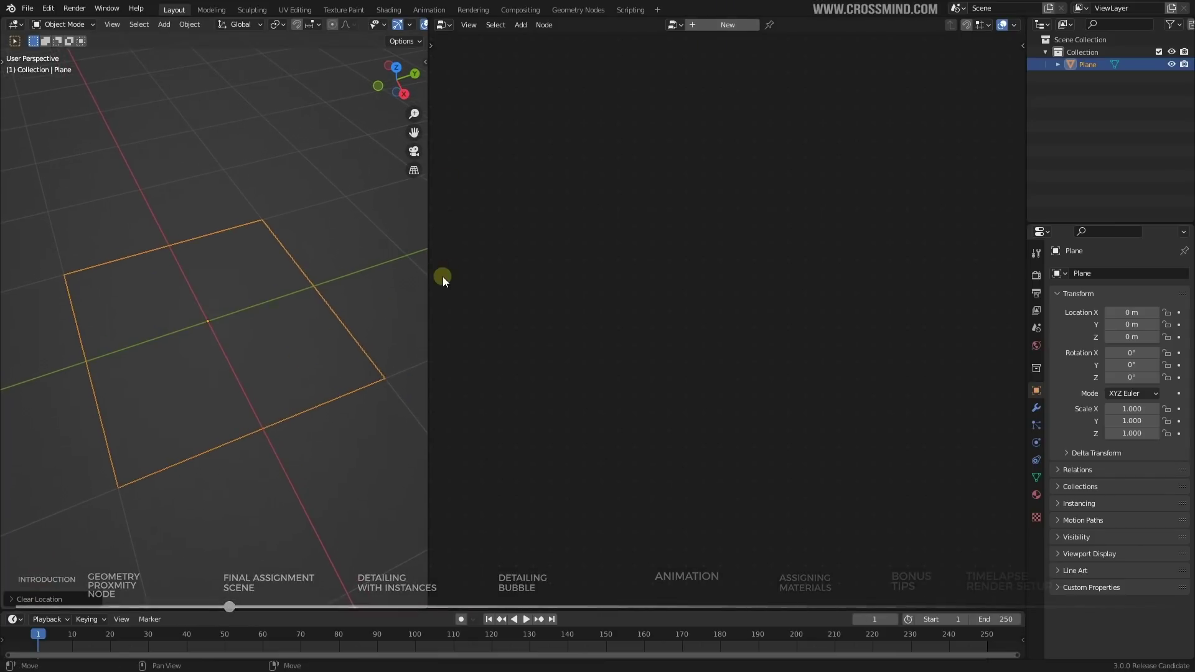
mouse_move(429, 270)
left_mouse_down()
mouse_move(454, 269)
mouse_move(423, 272)
left_mouse_up()
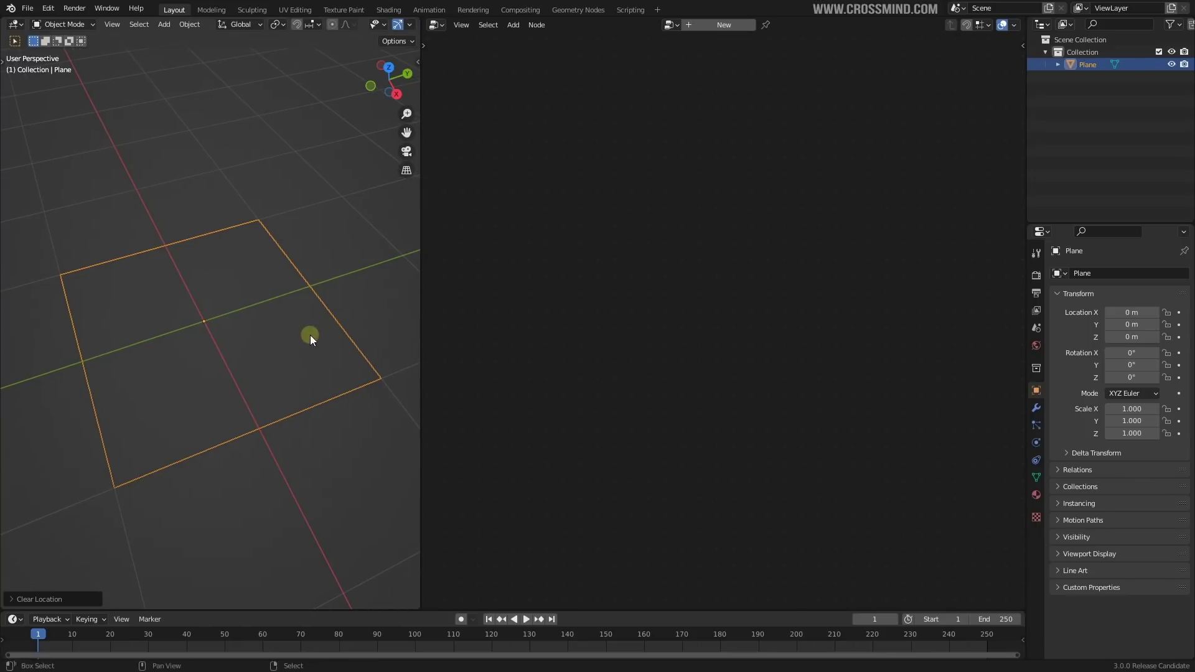
middle_click_drag(310, 334, 347, 297)
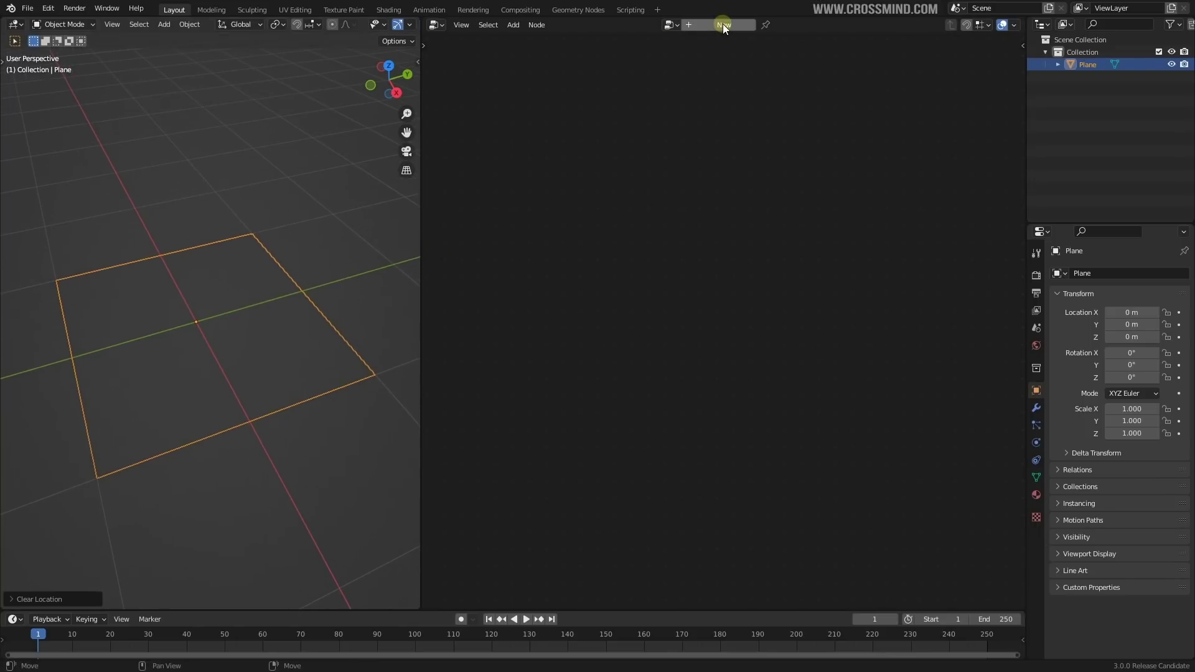
Step: Create a new geometry node tree on the plane and rename it Geo Proxy
left_click_drag(421, 220, 435, 216)
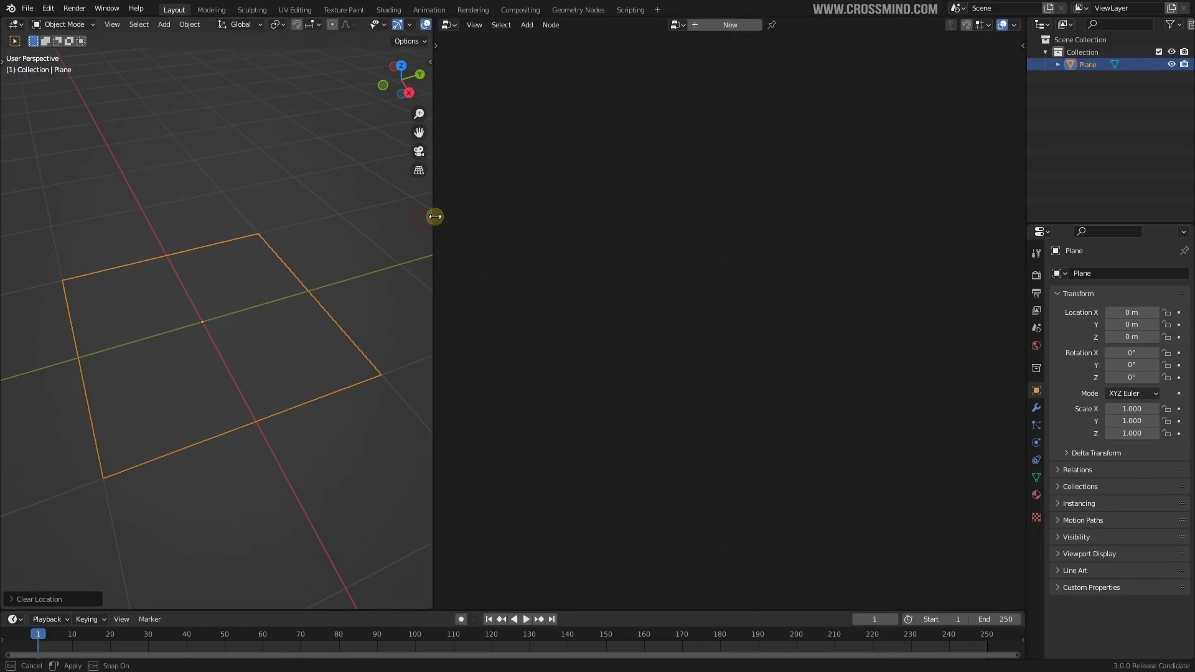
left_click(726, 25)
double_click(719, 25)
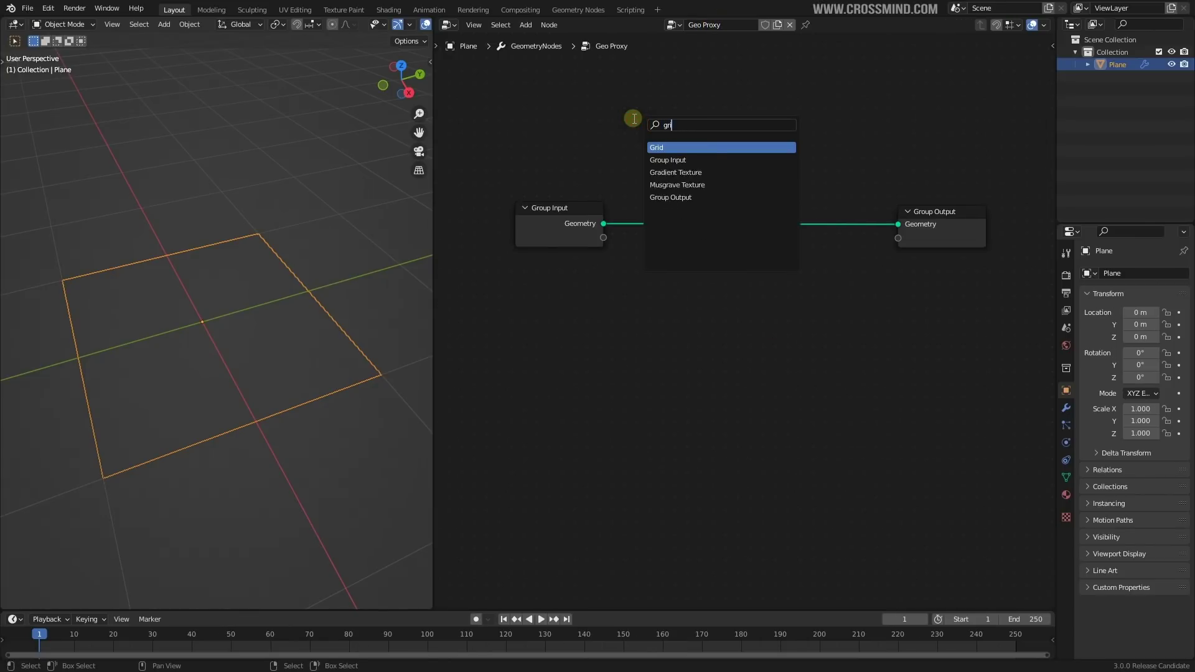
Step: Add a Grid node feeding the Group Output geometry, and put it in place of the Group Input
left_click(659, 148)
left_click(551, 326)
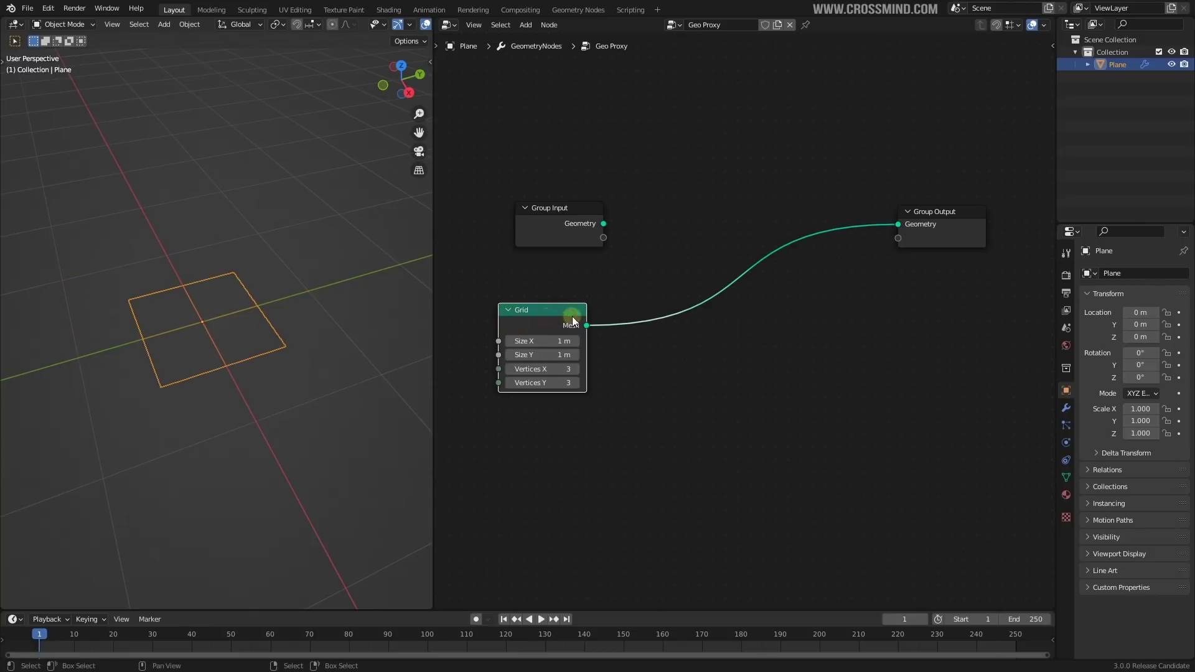
scroll(667, 325, "up", 1)
middle_click_drag(667, 325, 692, 306)
left_click(580, 193)
left_click_drag(571, 291, 575, 186)
middle_click_drag(656, 271, 800, 326)
Step: Set the Grid node's size to 25 m in X and Y with 2 vertices in each direction
scroll(729, 290, "up", 2)
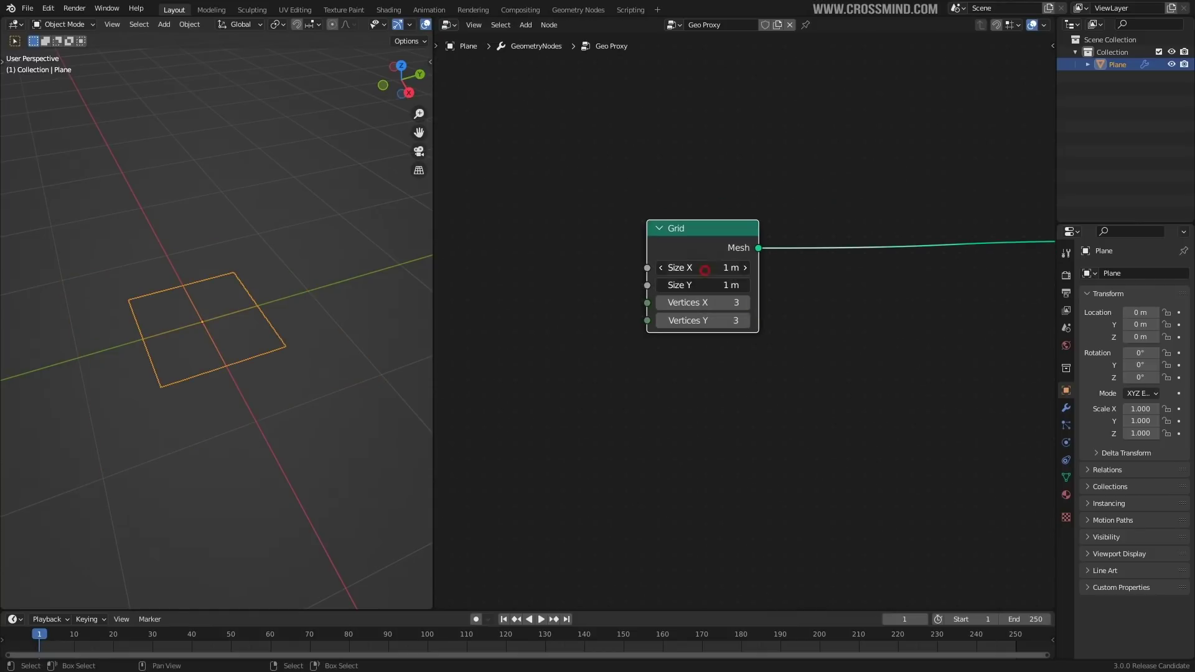
scroll(258, 328, "down", 4)
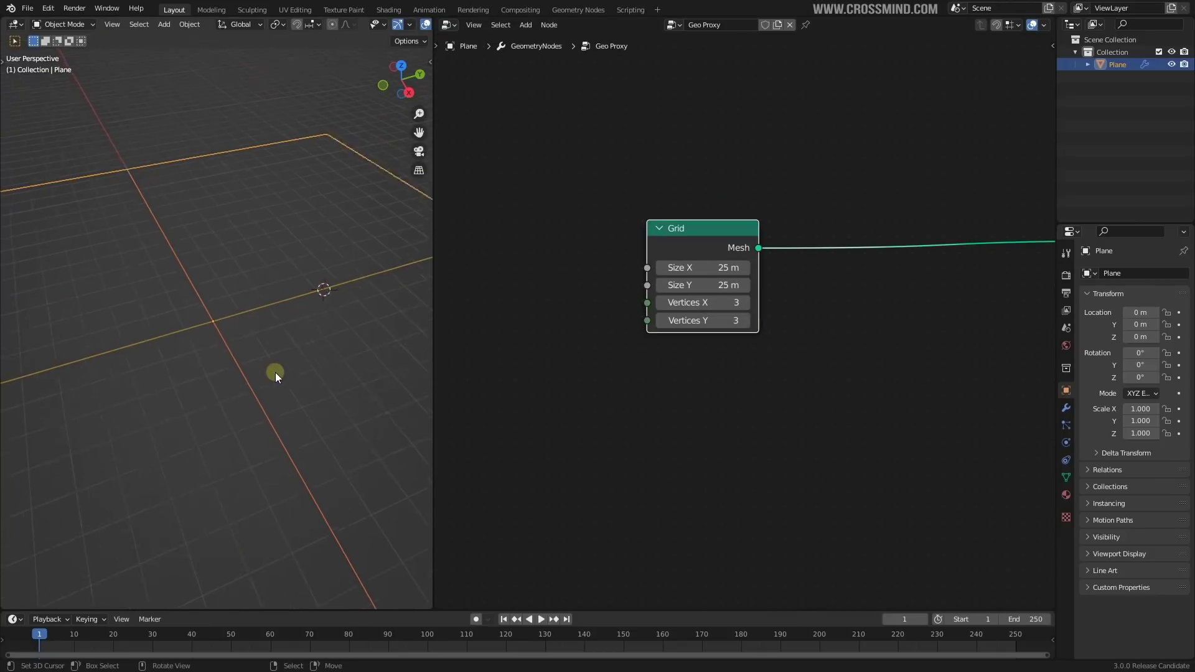
scroll(722, 306, "up", 1)
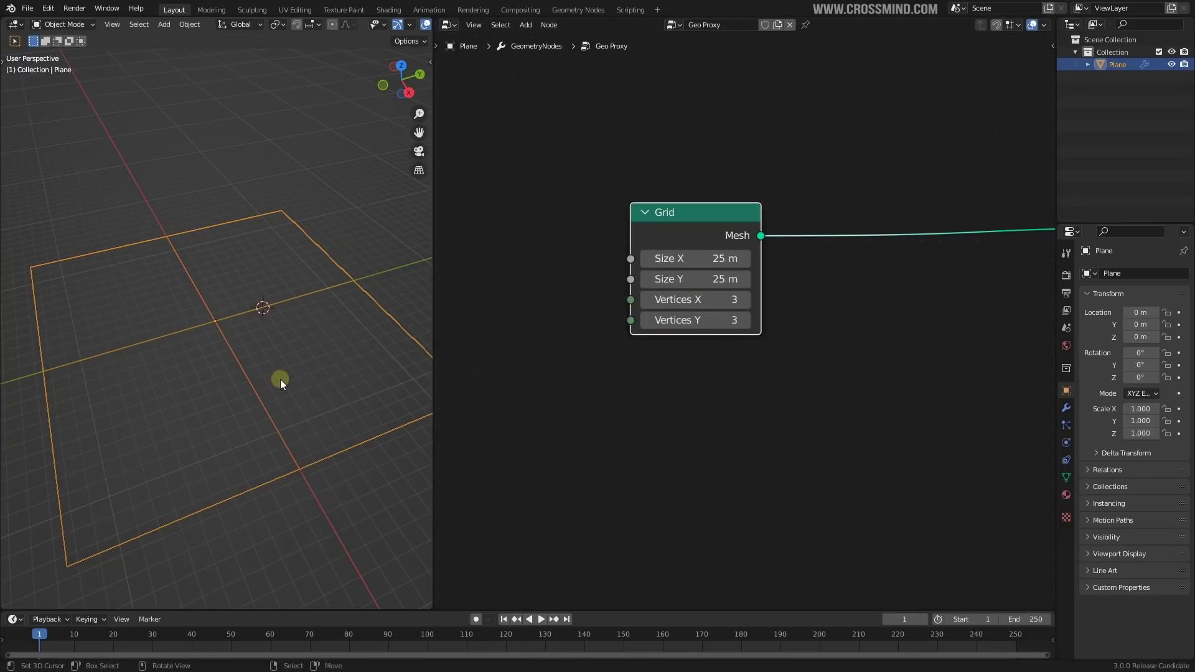
scroll(280, 380, "down", 1)
middle_click_drag(286, 370, 324, 347)
scroll(324, 347, "up", 2)
scroll(921, 220, "up", 1)
middle_click_drag(399, 353, 380, 363)
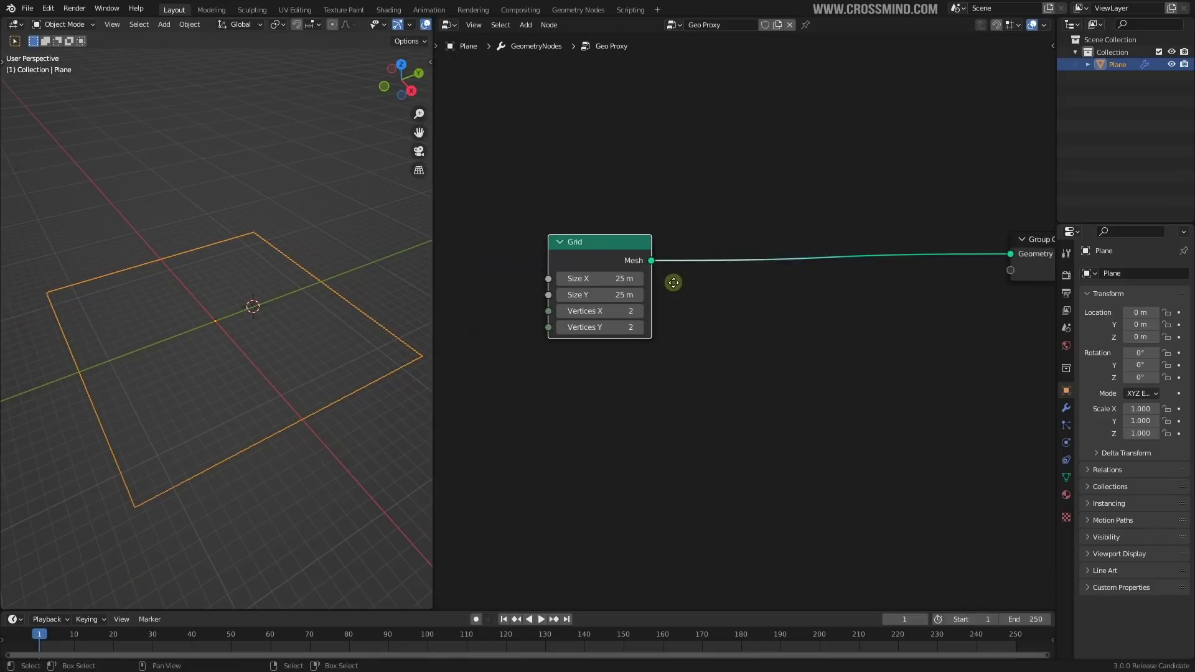
Step: Insert a Distribute Points on Faces node between the Grid and the Group Output
scroll(718, 272, "up", 1)
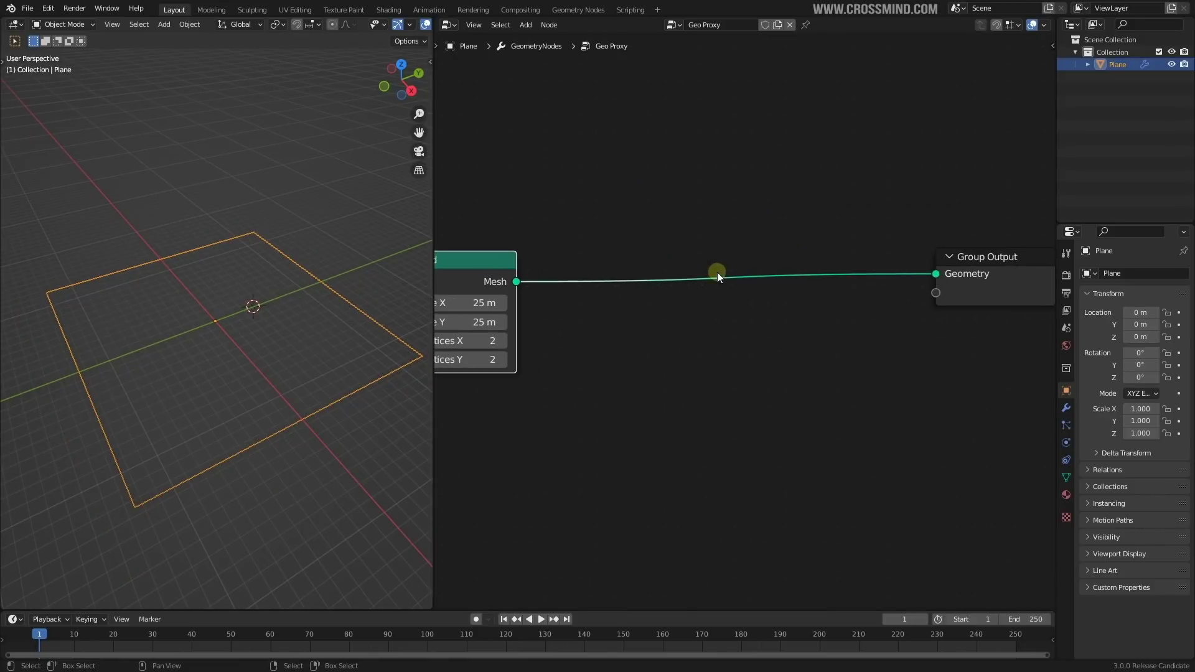
middle_click_drag(718, 272, 757, 265)
key("shift+a")
left_click(757, 265)
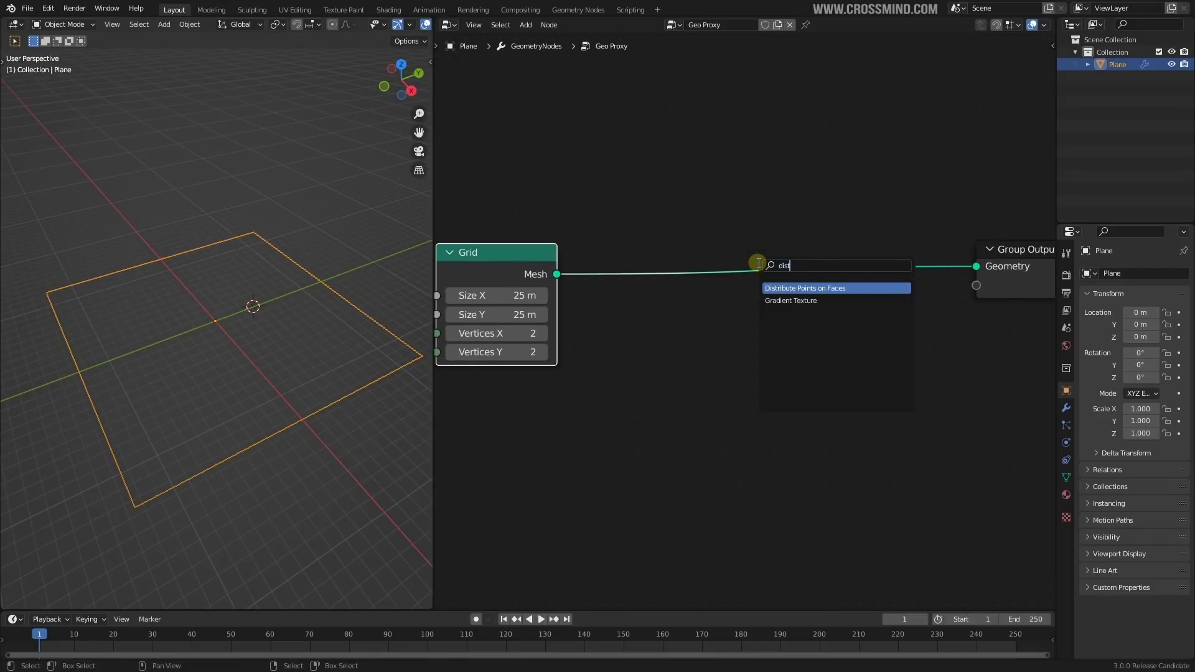
key("Return")
left_click(688, 270)
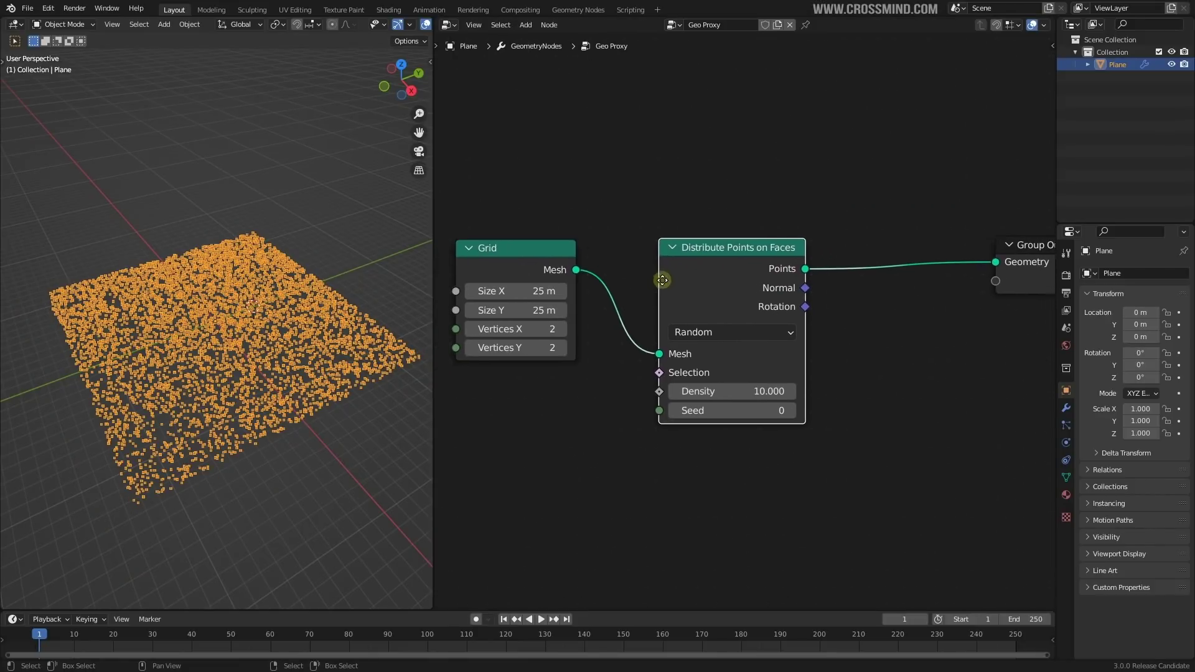
Step: Sketch annotations of flower-topped stems growing from the points and a round object floating above them
middle_click_drag(258, 356, 246, 382)
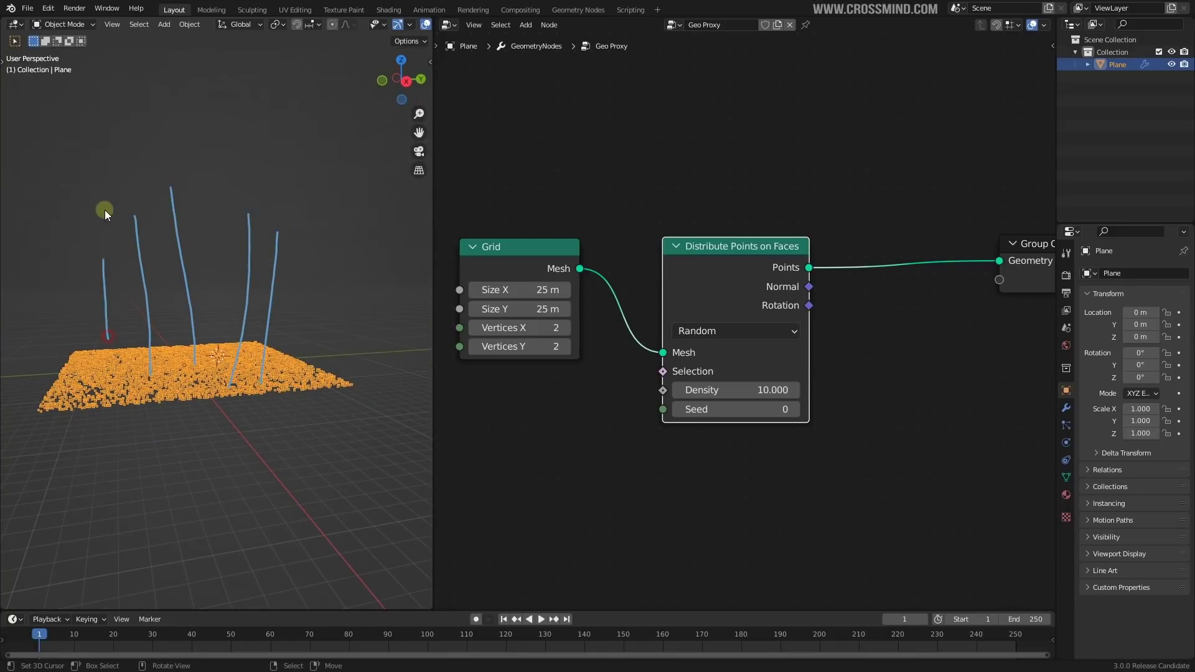
middle_click_drag(104, 211, 295, 290)
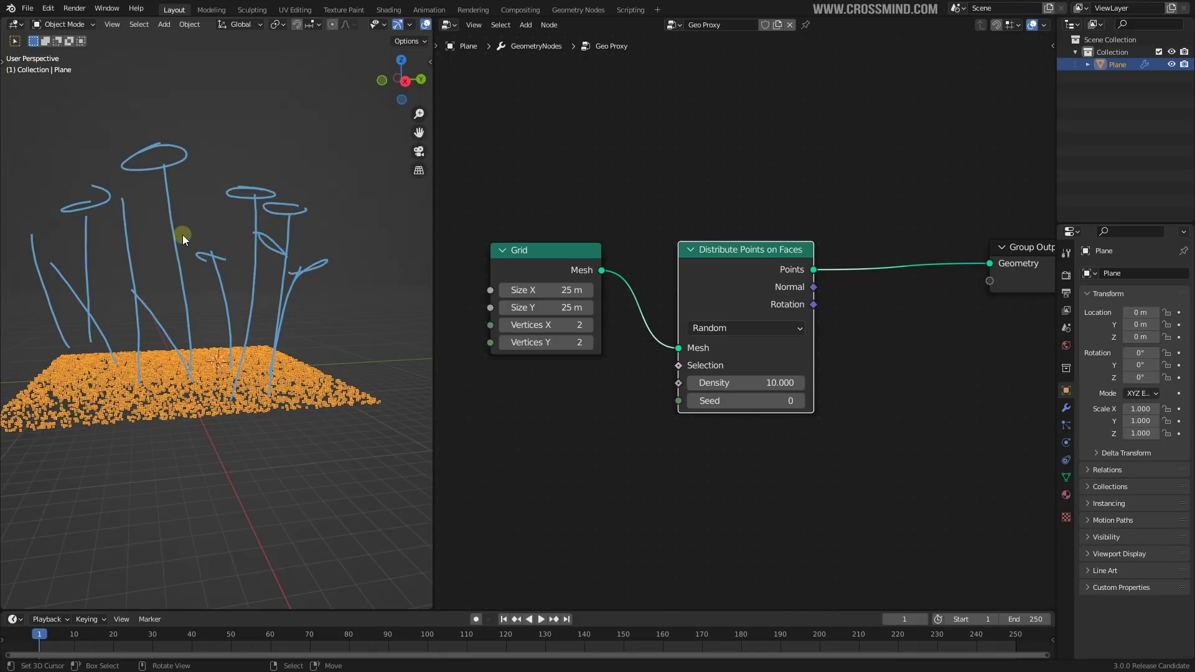
mouse_move(214, 221)
middle_mouse_down()
mouse_move(182, 173)
mouse_move(235, 212)
middle_mouse_up()
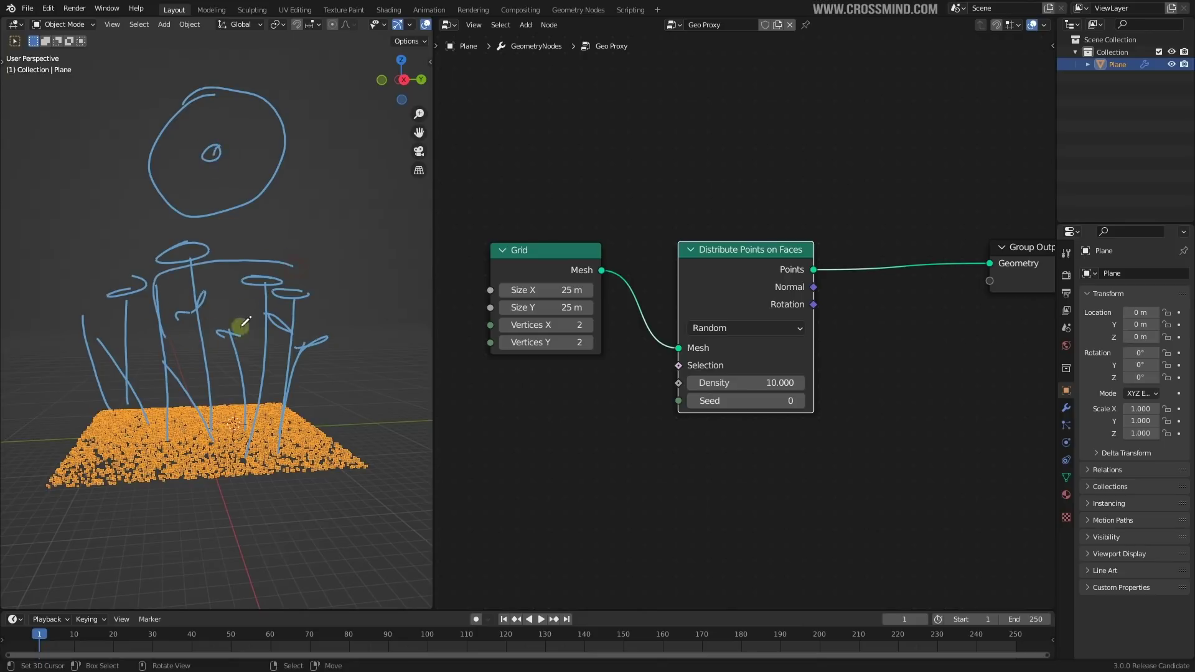
mouse_move(215, 160)
left_mouse_down()
mouse_move(237, 171)
mouse_move(187, 186)
left_mouse_up()
left_click_drag(194, 178, 178, 179)
left_click_drag(237, 177, 229, 172)
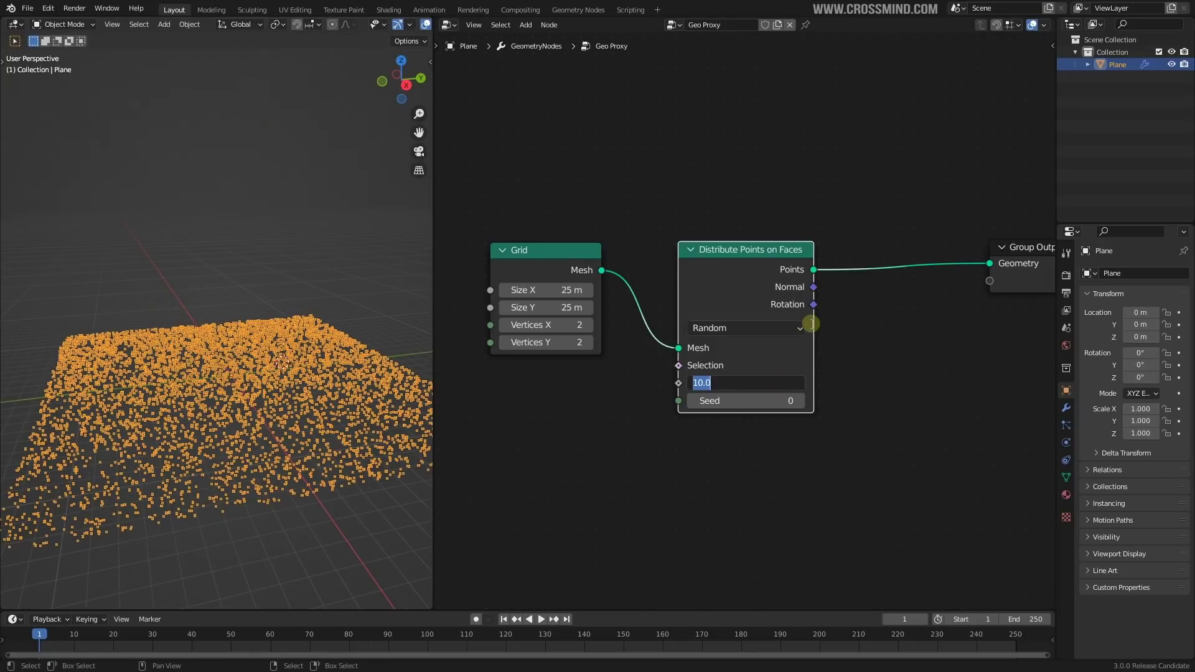
Step: Set the point density to 2 and add a Curve Line node below the Grid
key("Return")
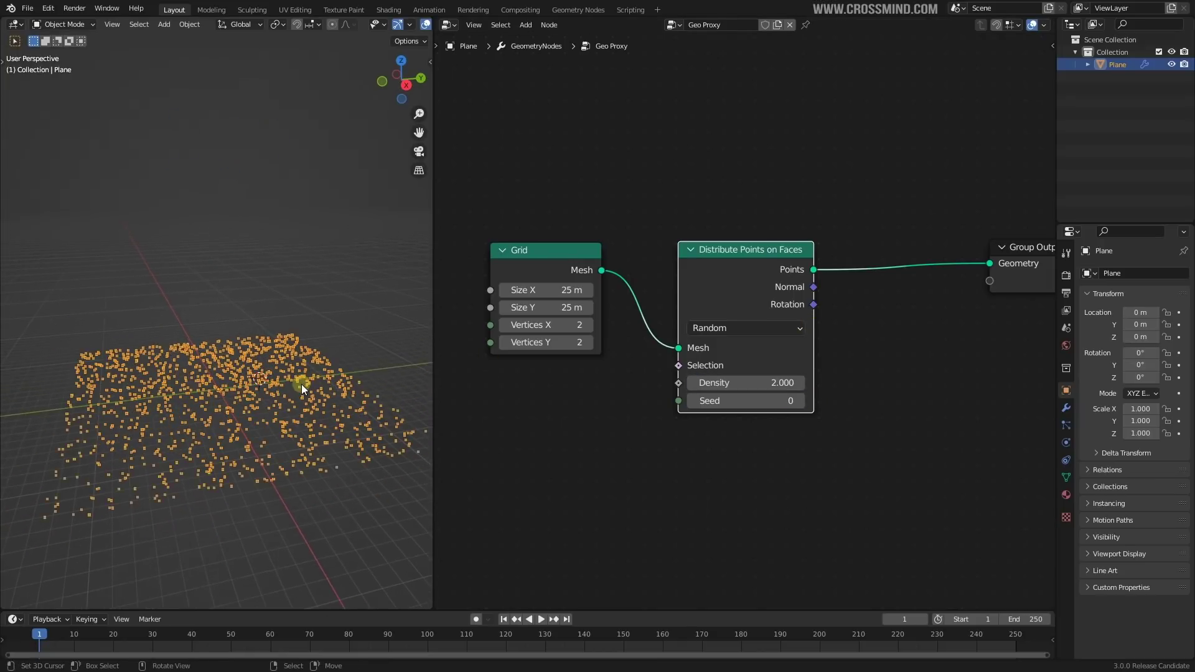
key("shift+a")
type("curve line")
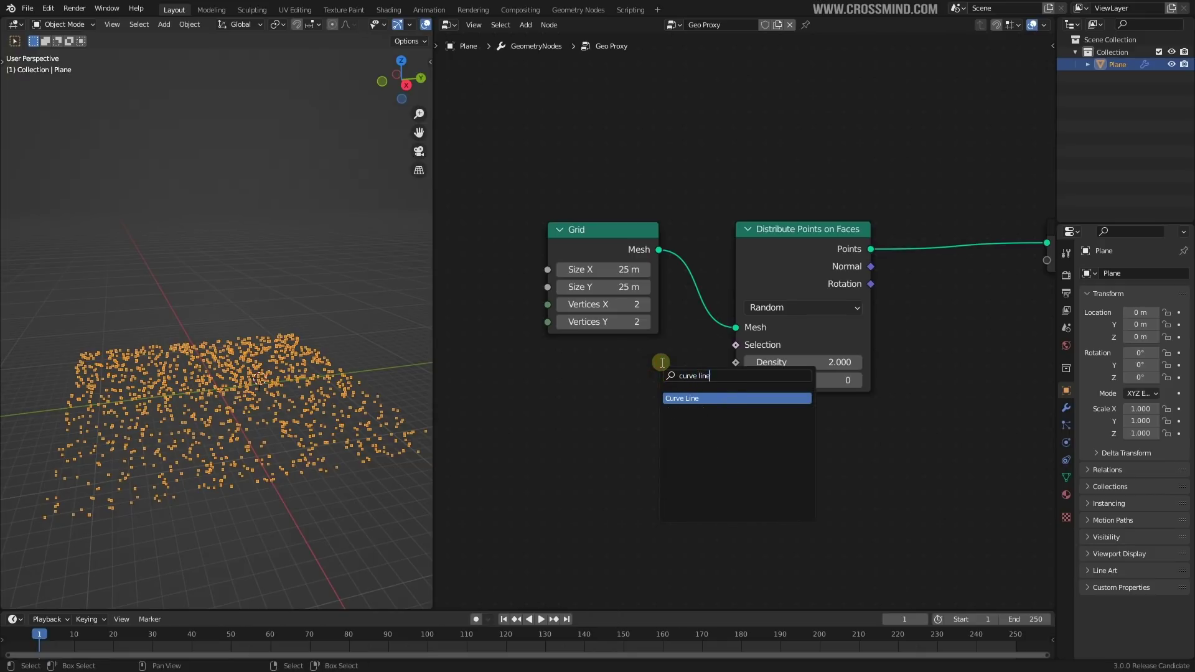
key("Return")
Step: Insert an Instance on Points node before the Group Output and connect the Curve Line to its Instance input
type("in")
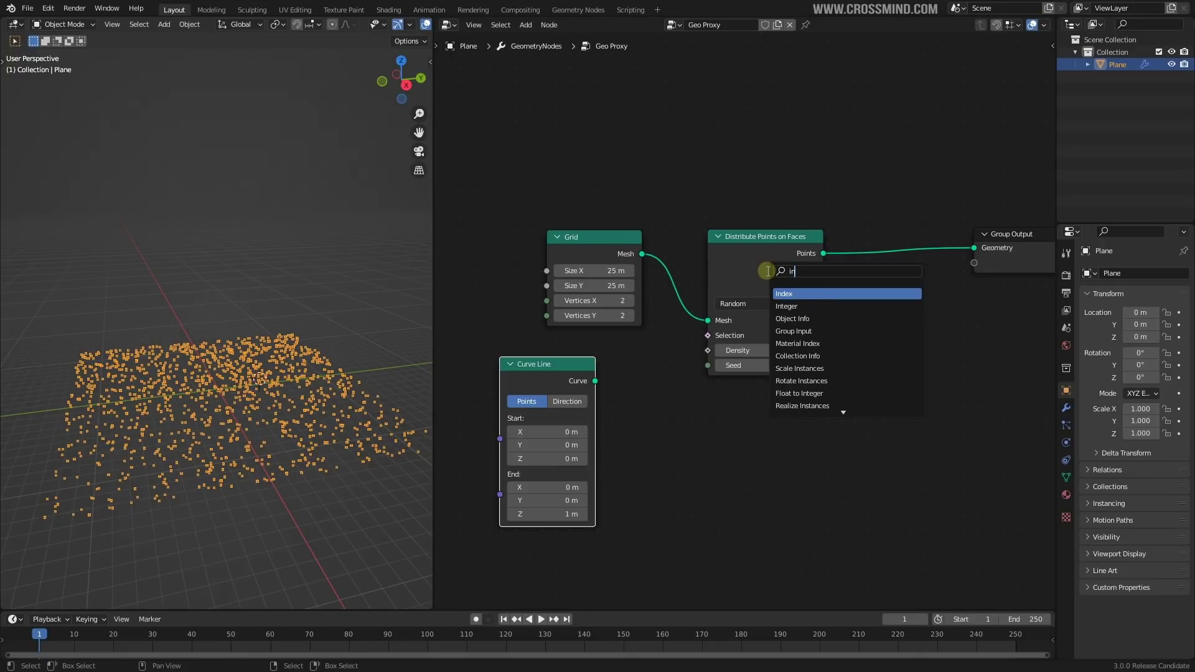
type("s")
left_click(803, 331)
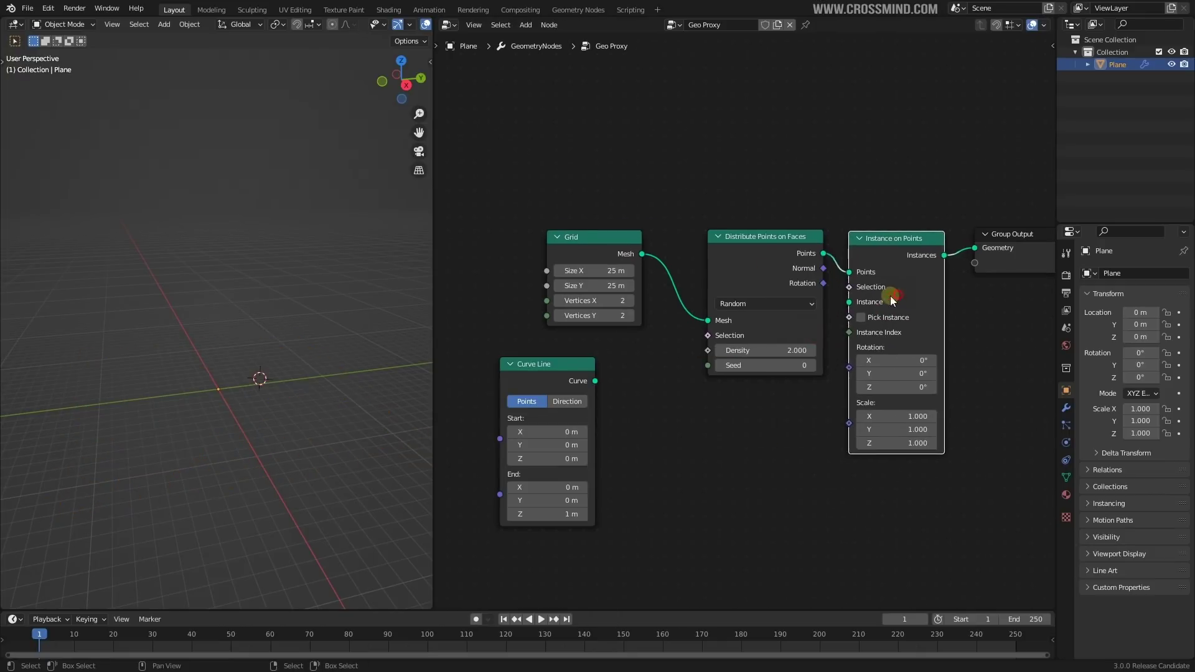
left_click(896, 307)
left_click_drag(543, 376, 793, 299)
left_click(745, 405)
Step: Set the Curve Line's end Z to 5 m and the point distribution density to 1
scroll(729, 411, "right", 3, "ctrl")
middle_click_drag(296, 469, 288, 405)
middle_click_drag(663, 558, 645, 548)
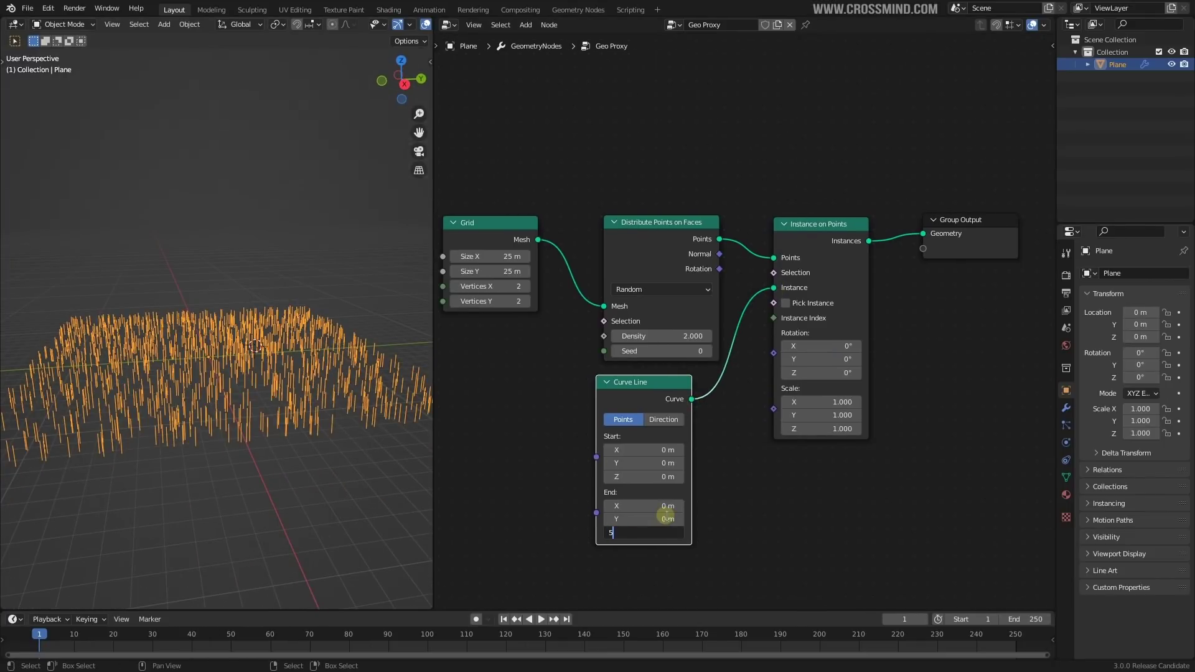
type("5")
key("Return")
mouse_move(262, 410)
middle_mouse_down()
mouse_move(245, 383)
mouse_move(259, 433)
middle_mouse_up()
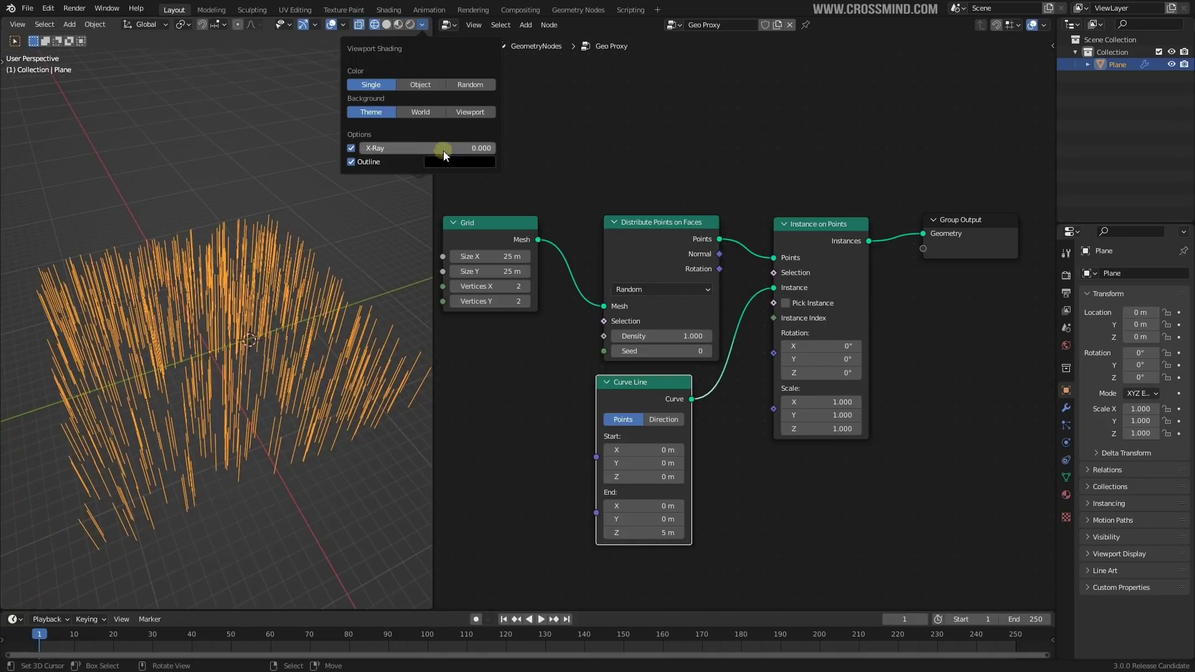
Step: Switch the 3D view's background to the custom Viewport colour and make it near-black with a value of 0.005
left_click(470, 112)
left_click(429, 125)
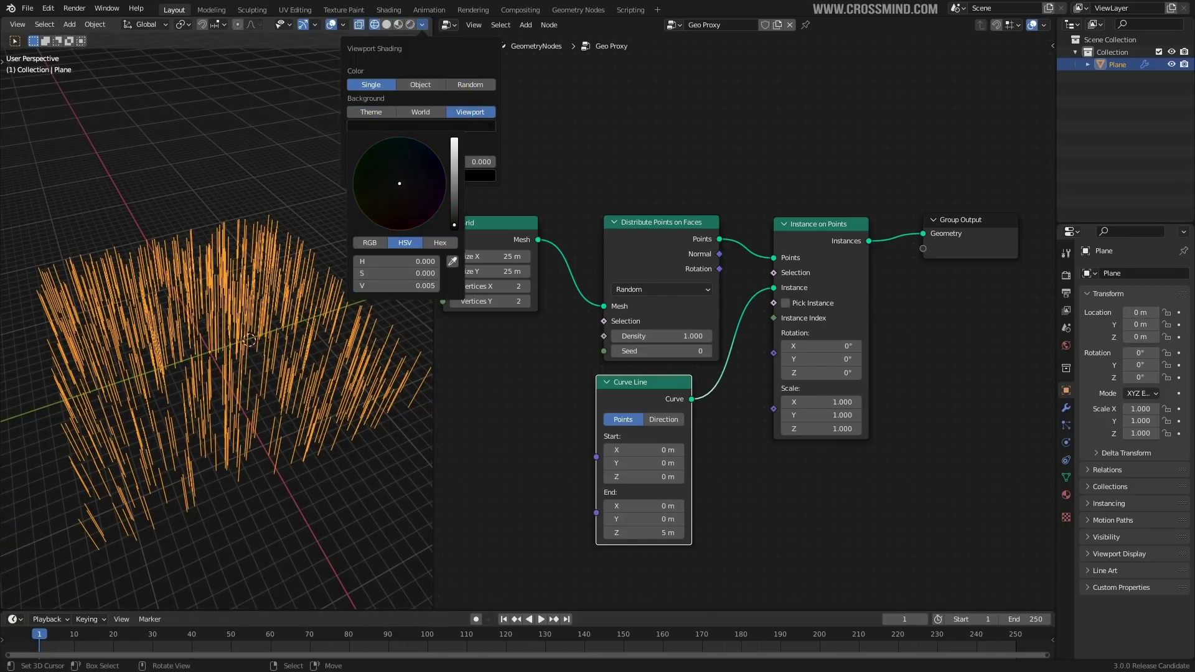
scroll(205, 305, "down", 1)
middle_click_drag(227, 325, 251, 295)
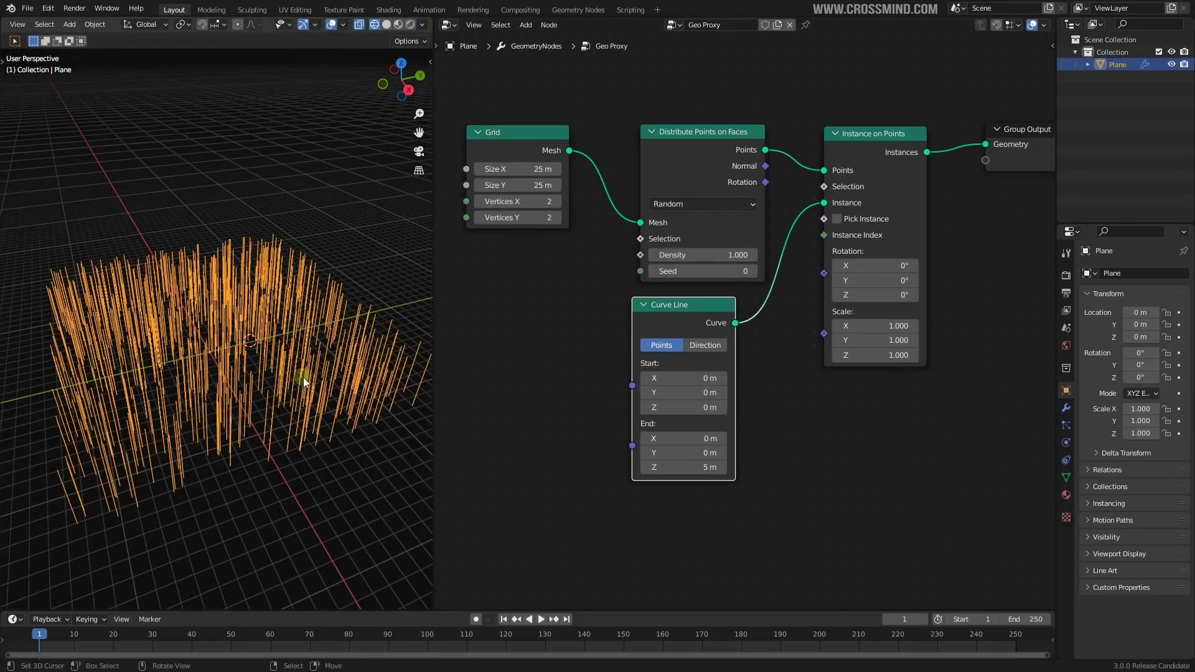
key("space")
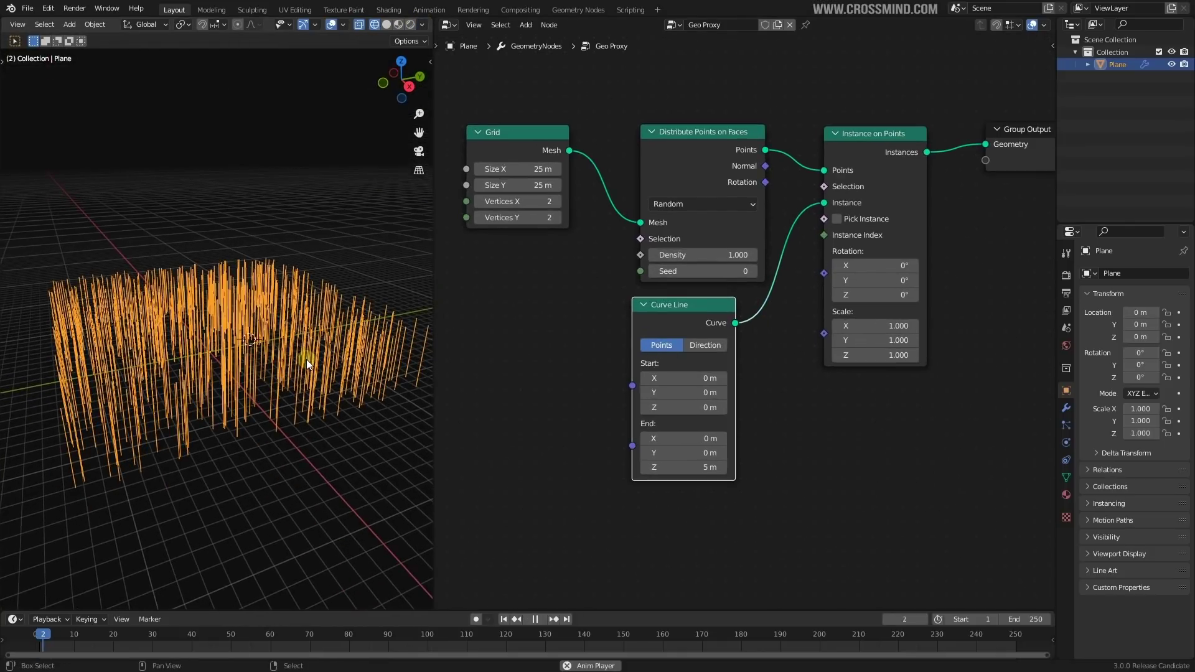
key("space")
Step: Add a Musgrave Texture node and connect its Height to the Rotation of Instance on Points
key("shift+a")
left_click(758, 361)
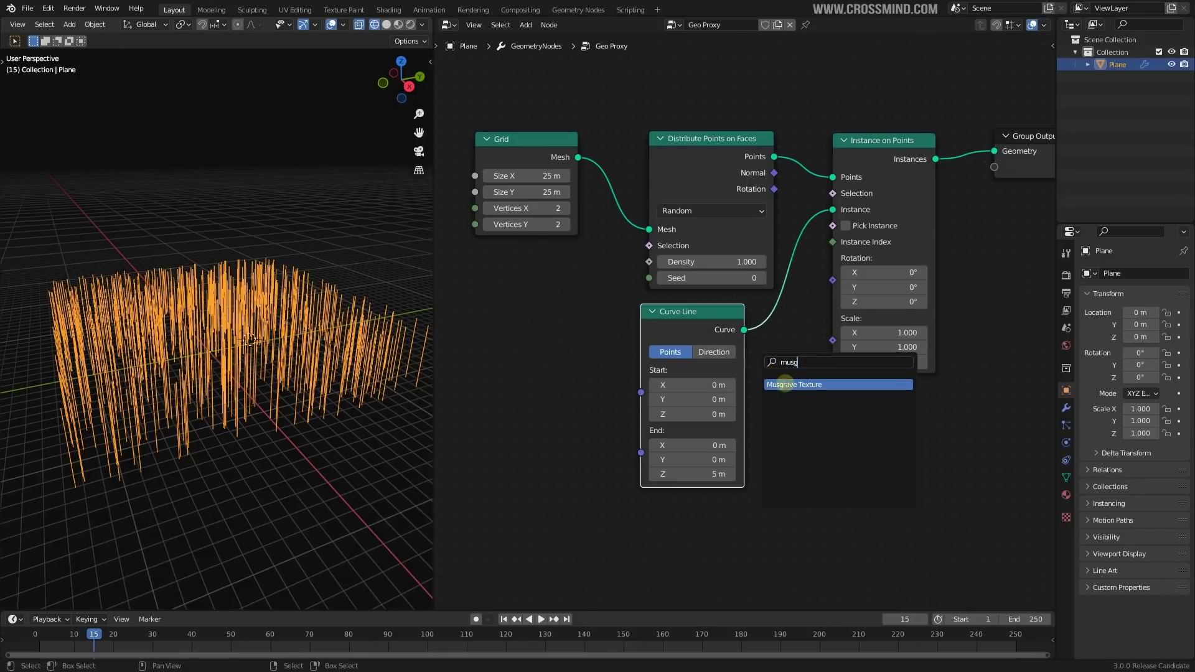
left_click(785, 384)
left_click(803, 425)
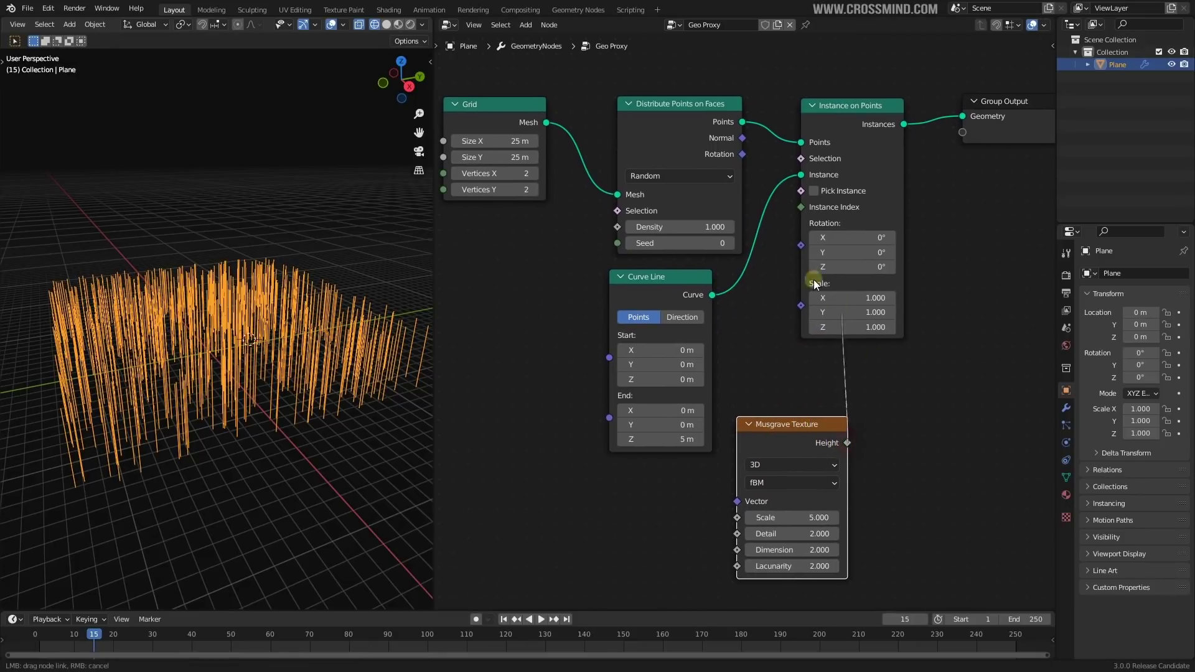
left_click_drag(801, 248, 801, 246)
Step: Hide the 3D view's overlays and play the animation with the tilted lines
middle_click_drag(305, 357, 305, 341)
left_click(331, 26)
key("space")
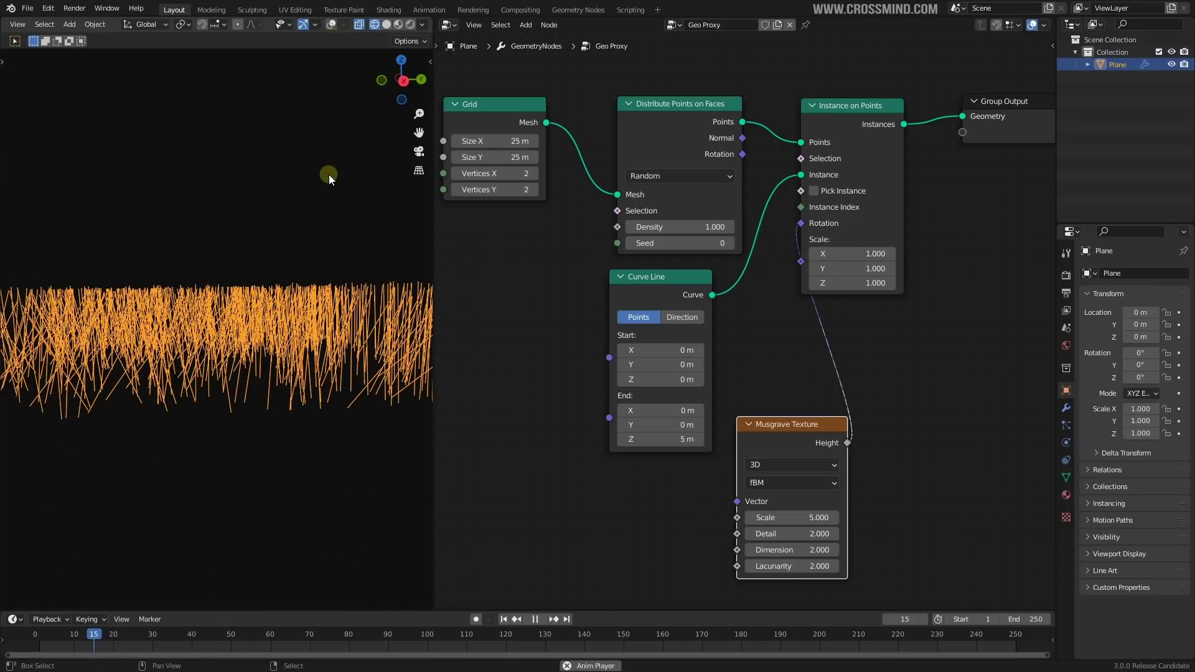
Step: Switch the Musgrave Texture to 4D and set its W value to 0.430
left_click(799, 530)
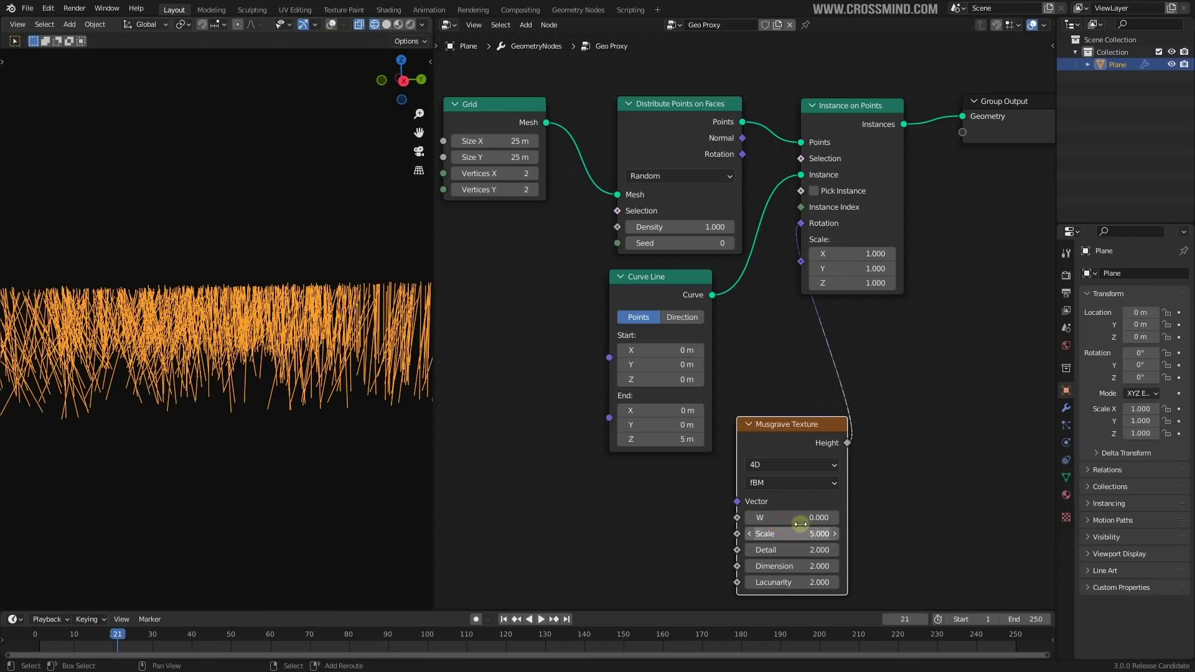
left_click_drag(799, 519, 826, 518)
middle_click_drag(256, 387, 265, 408)
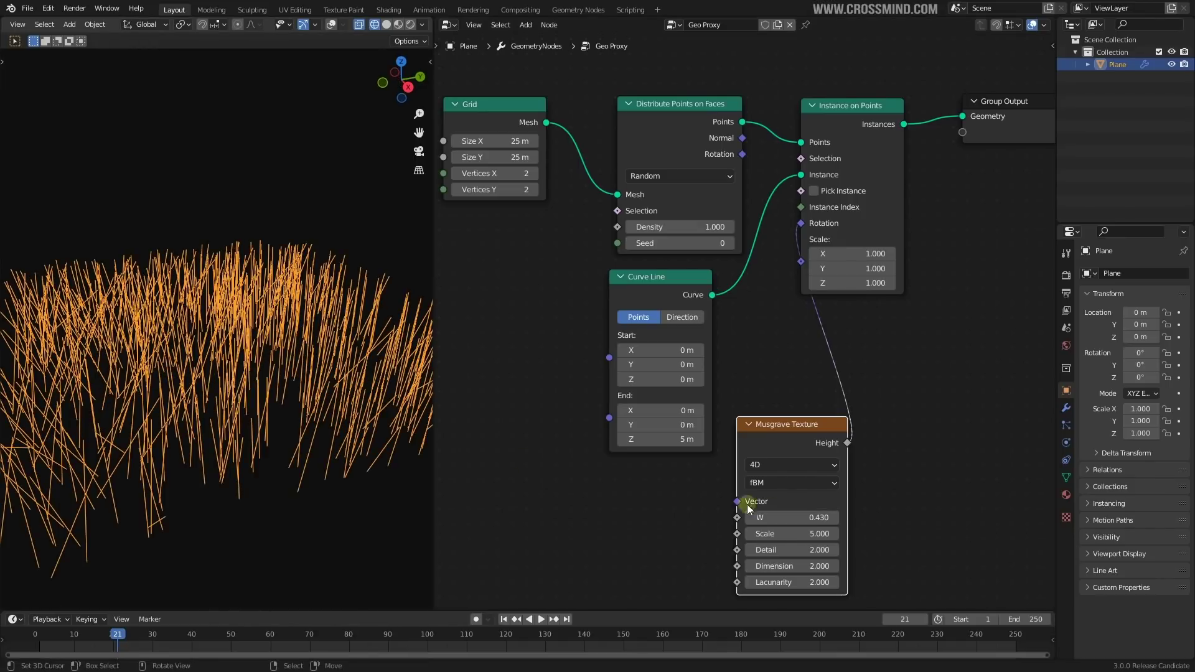
mouse_move(777, 517)
left_mouse_down()
mouse_move(796, 518)
mouse_move(783, 518)
left_mouse_up()
right_click(782, 518)
Step: Add a Value node driven by the current frame divided by 200 and connect it to the Musgrave Texture's W
middle_click_drag(709, 384, 753, 366)
key("shift+a")
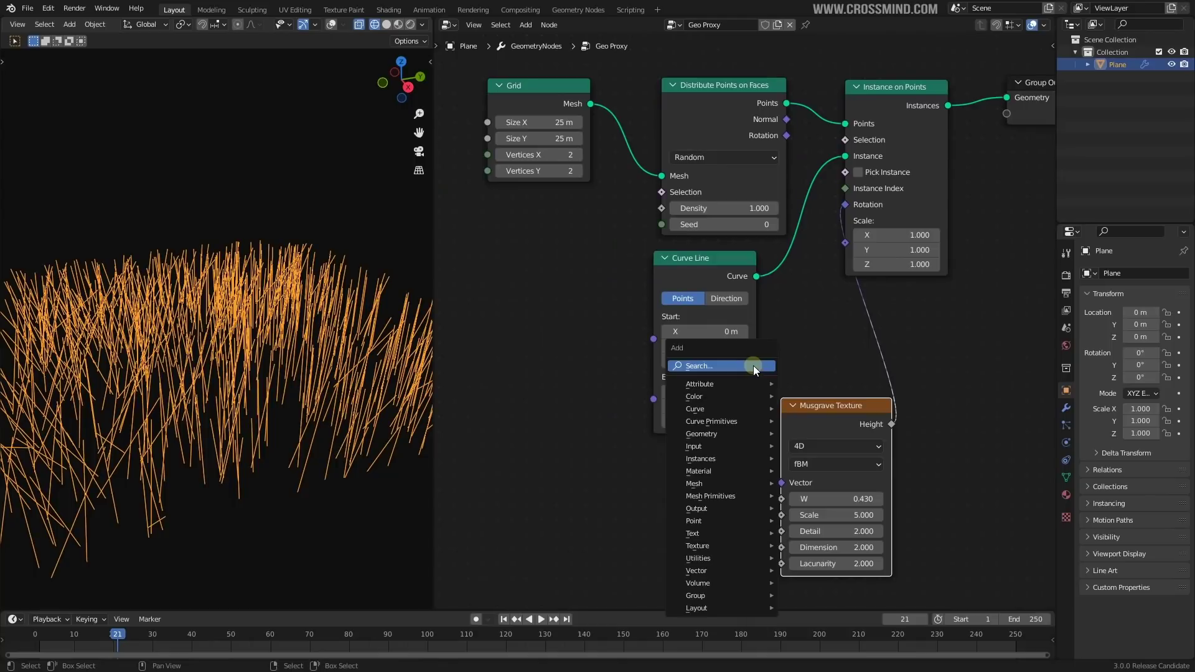
left_click(754, 366)
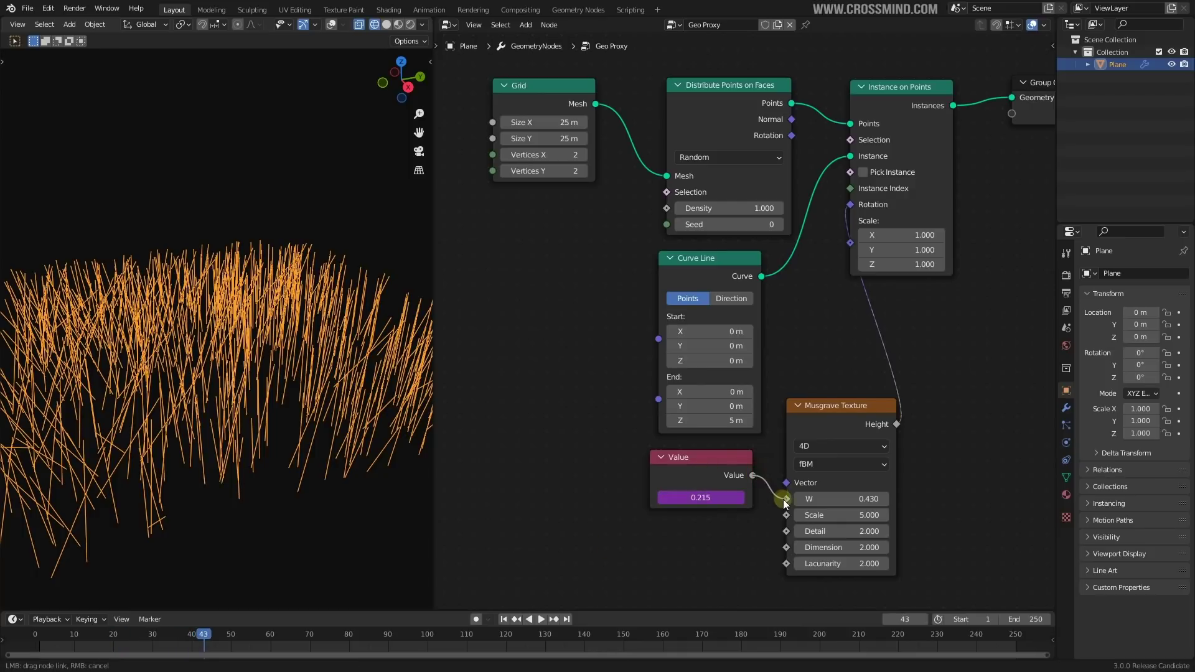
left_click_drag(785, 503, 787, 499)
left_click_drag(727, 469, 704, 478)
Step: Play the animation to check how the lines sway with the frame-driven Value node
key("space")
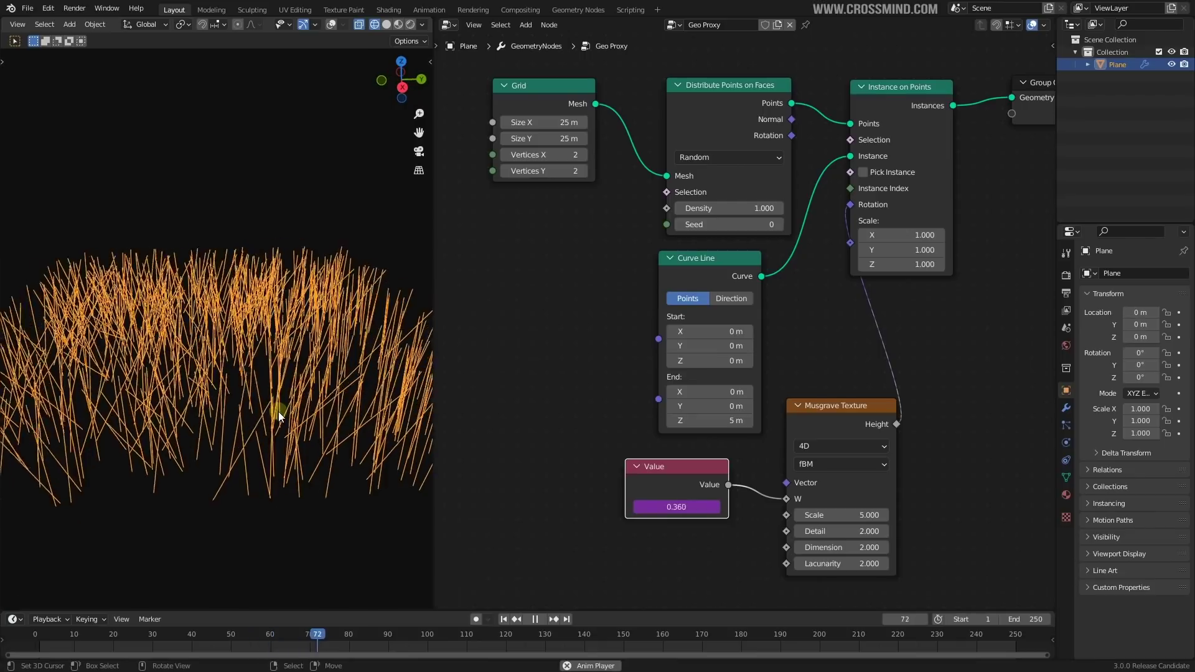
key("space")
left_click(692, 506)
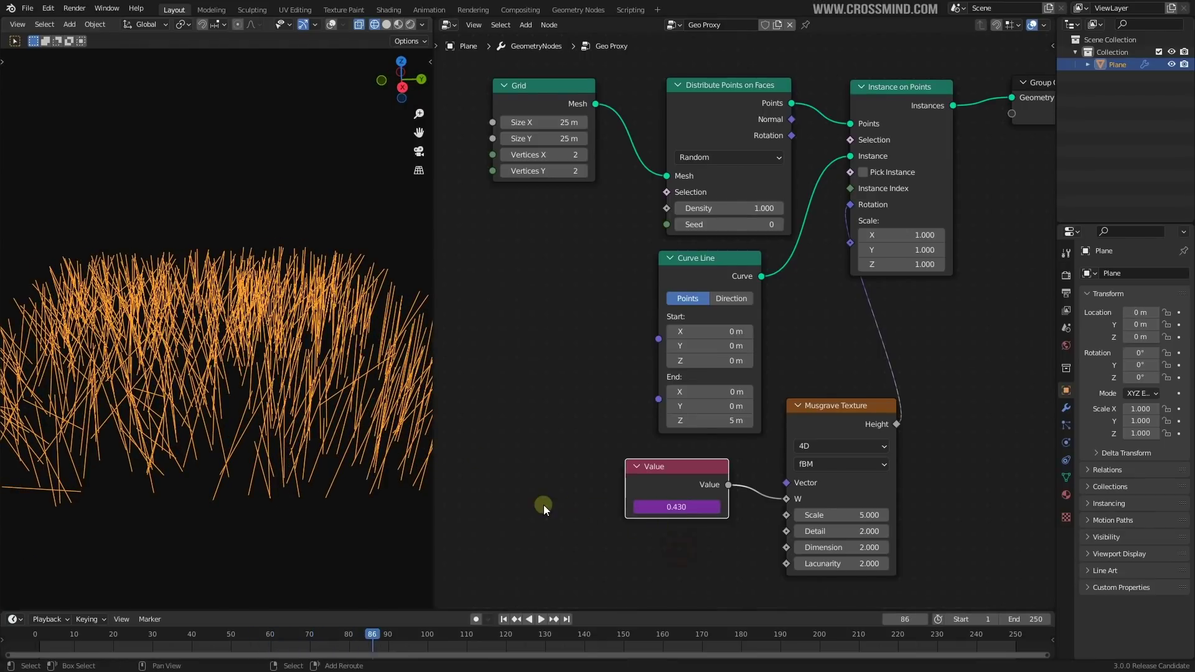
key("space")
Step: Arrange the Curve Line, Musgrave Texture and Value nodes compactly beneath the main node chain
scroll(741, 331, "down", 1)
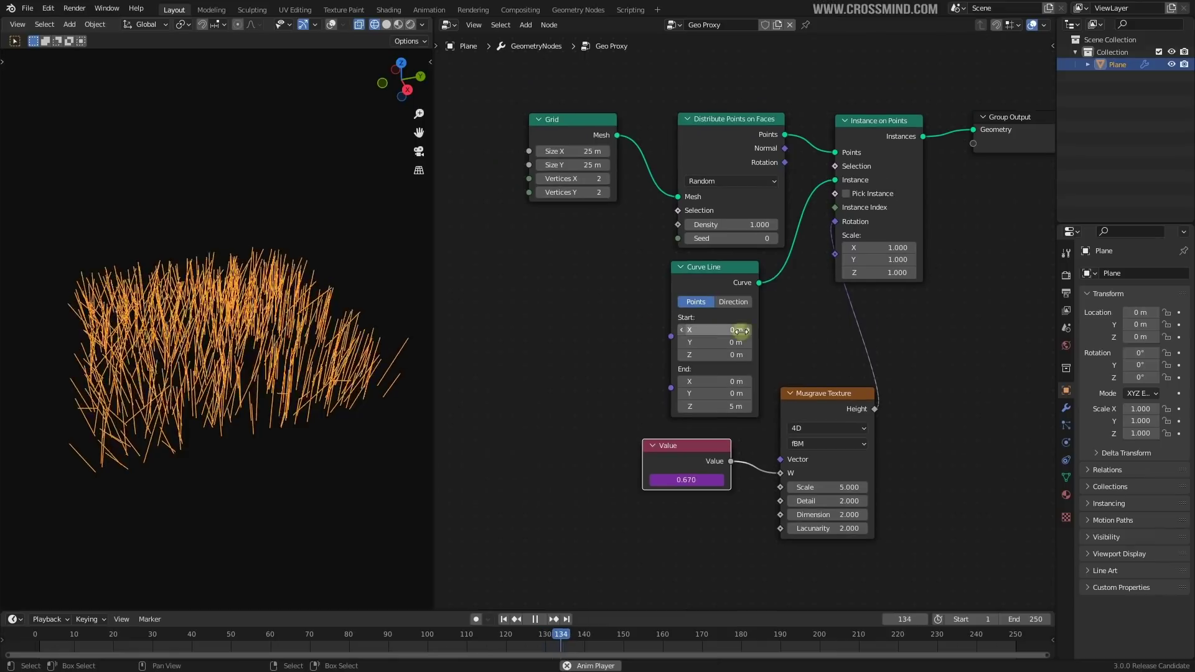
left_click_drag(822, 402, 809, 316)
left_click_drag(694, 276, 582, 263)
left_click_drag(825, 318, 749, 277)
left_click_drag(706, 446, 687, 439)
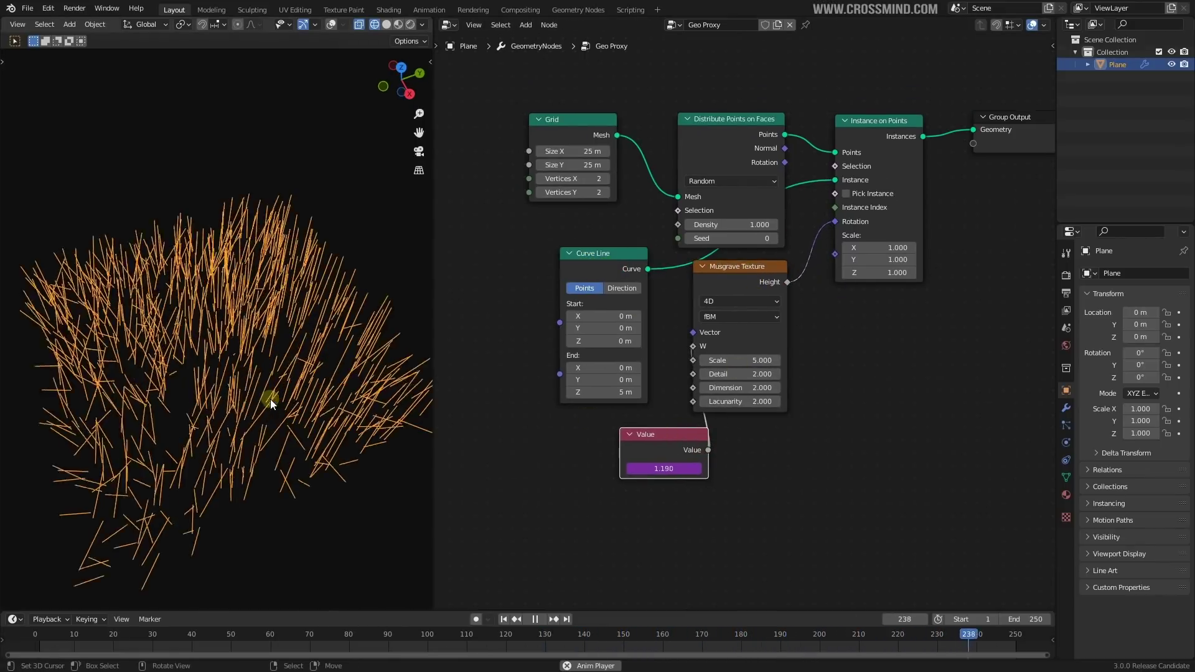
mouse_move(270, 399)
middle_mouse_down()
mouse_move(300, 450)
mouse_move(281, 394)
middle_mouse_up()
scroll(819, 317, "down", 2)
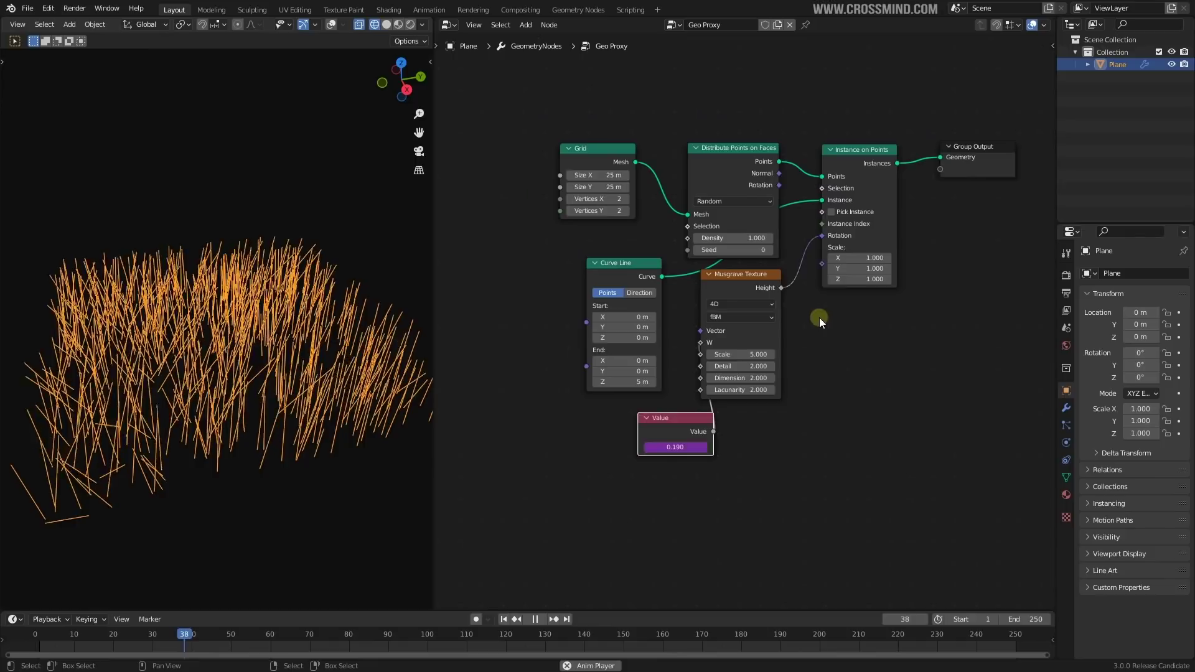
Step: Move the Group Output node well away from Instance on Points to leave room for more nodes
scroll(894, 405, "down", 1)
middle_click_drag(894, 405, 745, 367)
left_click_drag(748, 268, 1028, 265)
middle_click_drag(710, 293, 908, 274)
scroll(909, 274, "up", 1)
left_click(814, 256)
left_click(703, 304, "shift")
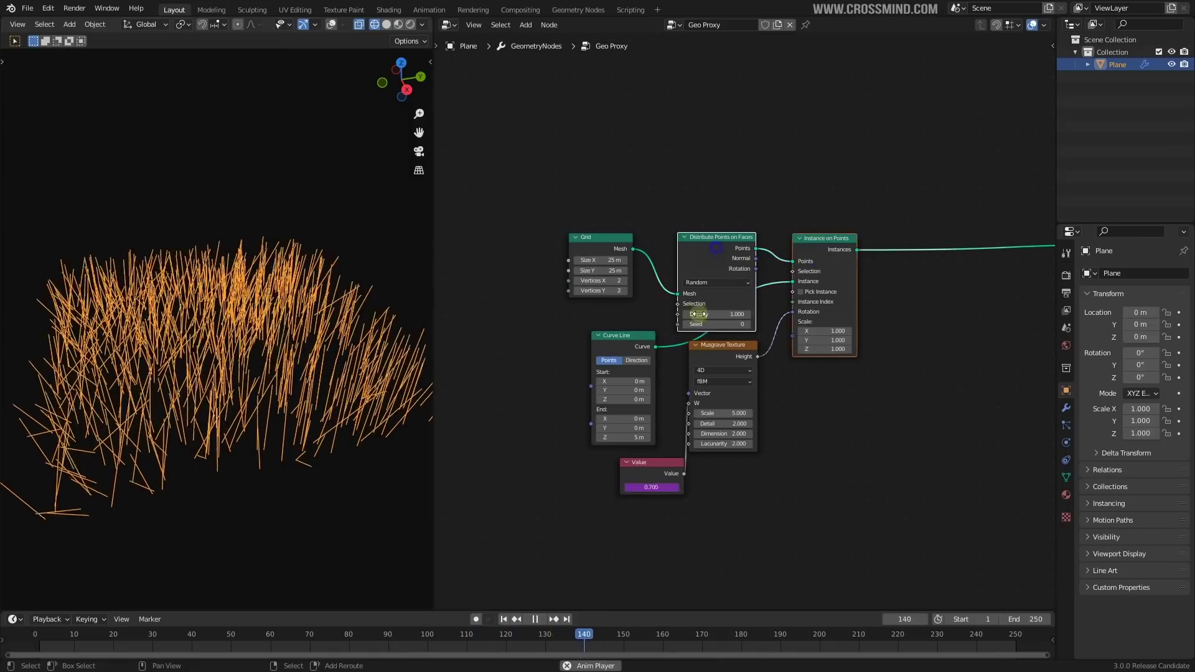
left_click(716, 356)
left_click(634, 346, "shift")
left_click(610, 250, "shift")
left_click(657, 460, "shift")
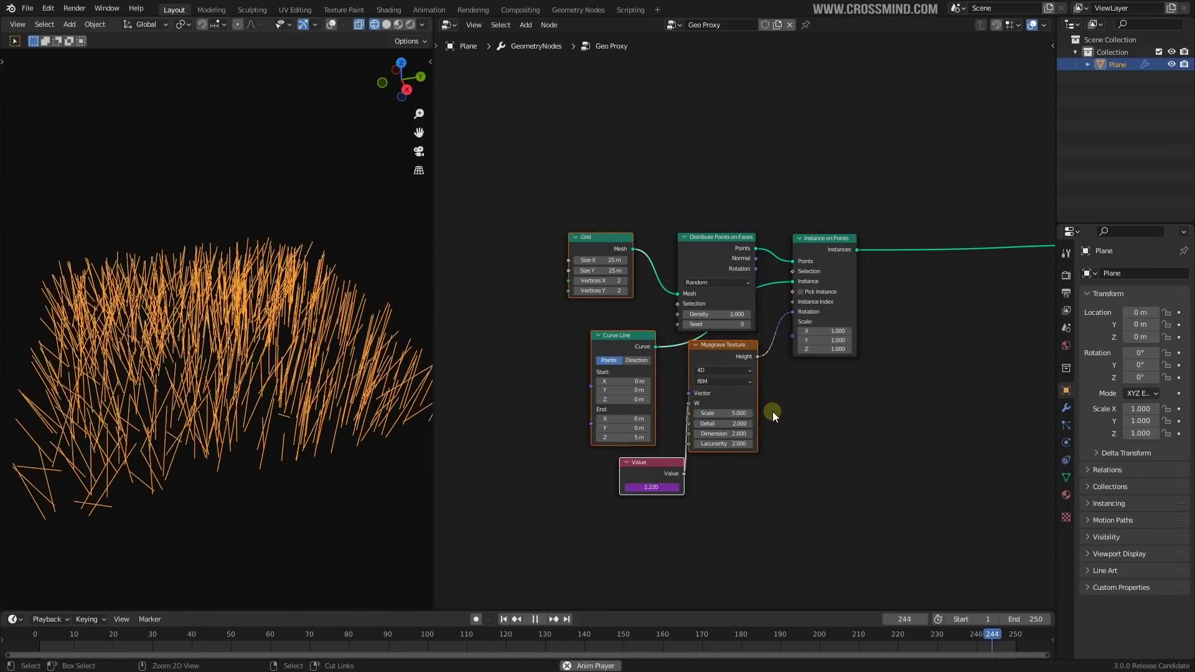
key("ctrl+j")
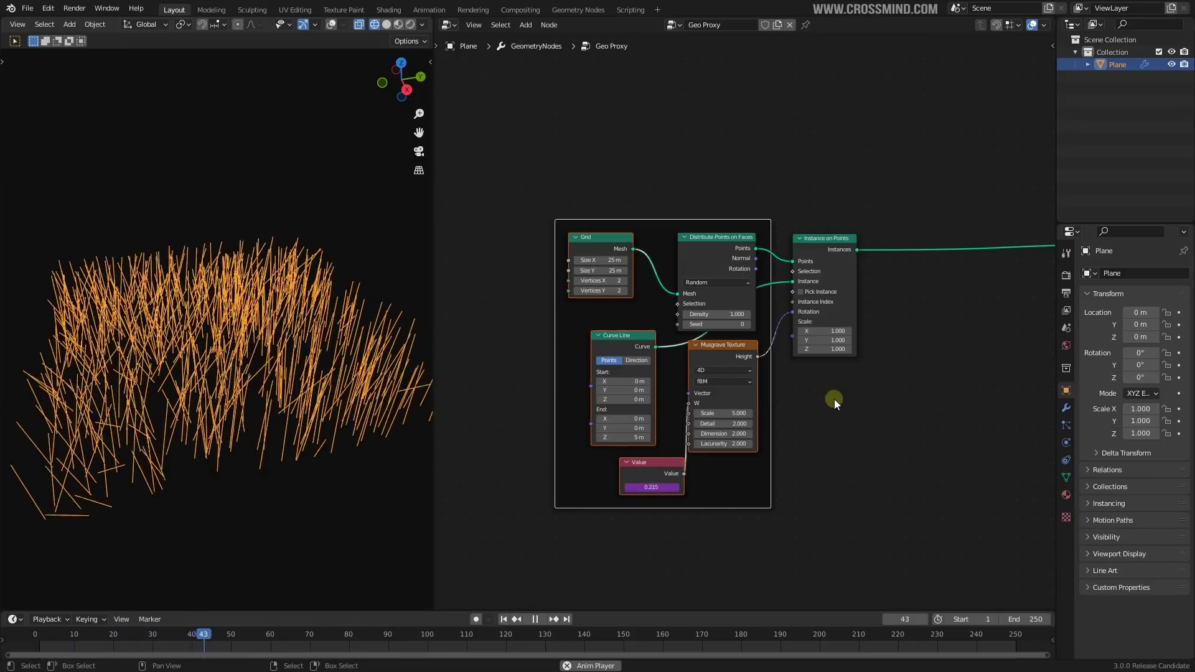
key("ctrl+z")
Step: Enclose the Grid, Distribute Points on Faces, Instance on Points, Curve Line, Musgrave Texture and Value nodes in one frame
key("c")
mouse_move(682, 290)
left_mouse_down()
mouse_move(791, 319)
mouse_move(626, 488)
left_mouse_up()
key("Escape")
key("ctrl+j")
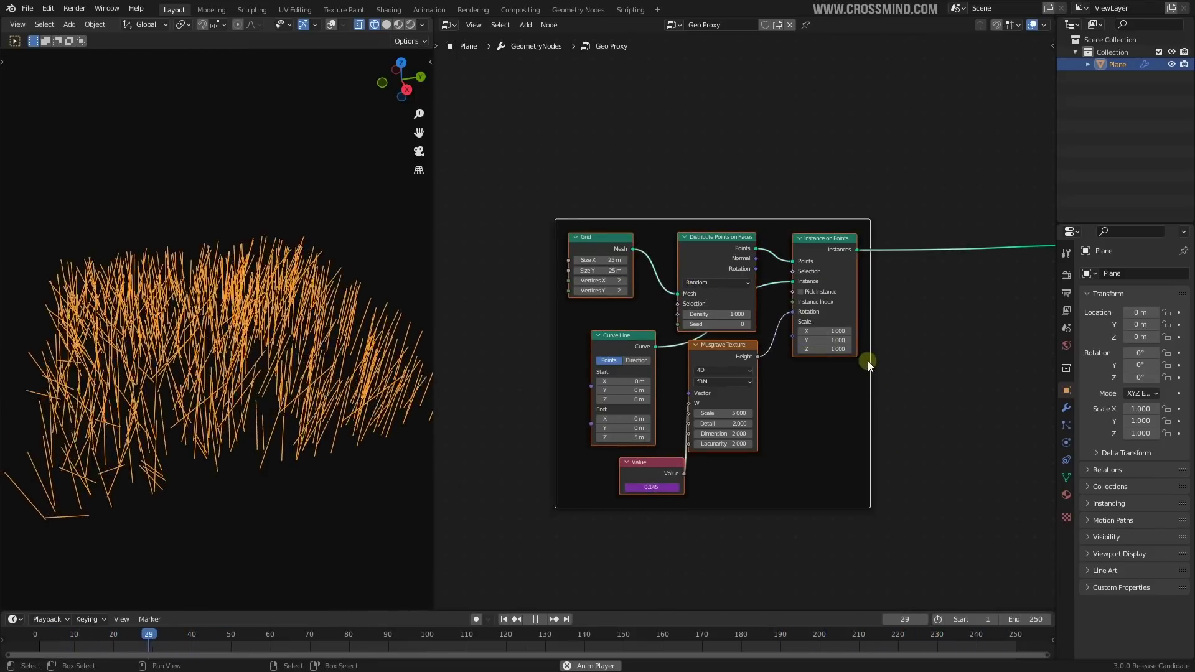
Step: Turn on a custom color for the new frame and label it "Grass Field"
scroll(822, 427, "up", 1)
scroll(875, 380, "up", 1)
key("n")
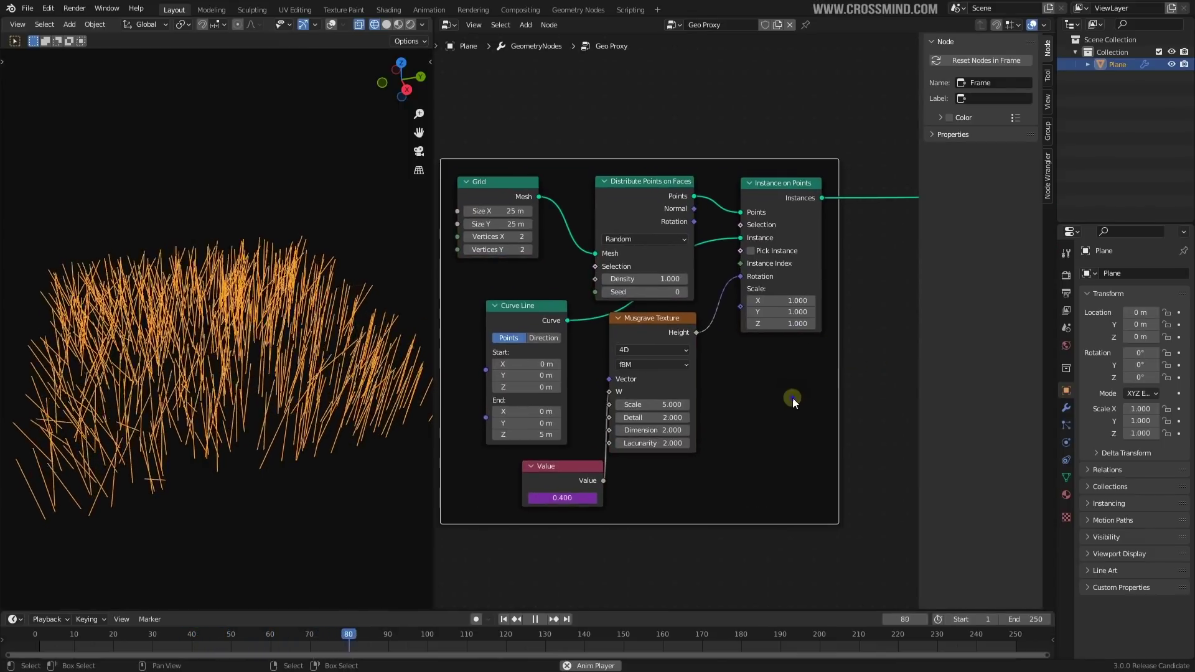
left_click(948, 117)
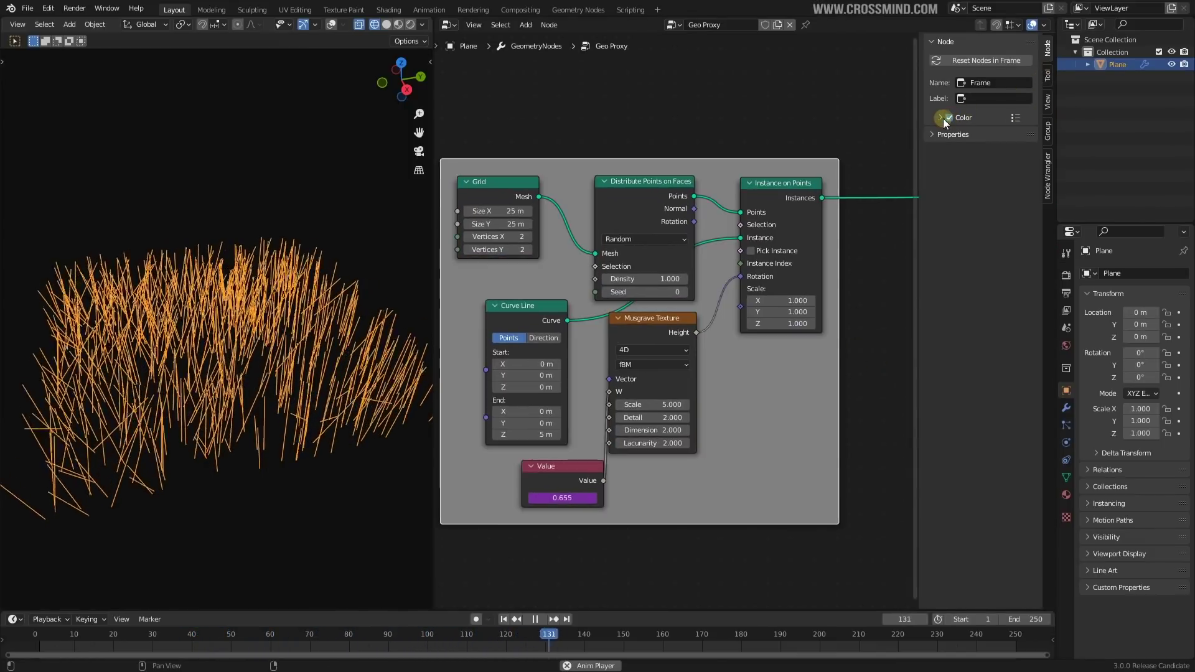
left_click(981, 98)
type("Grass Fie")
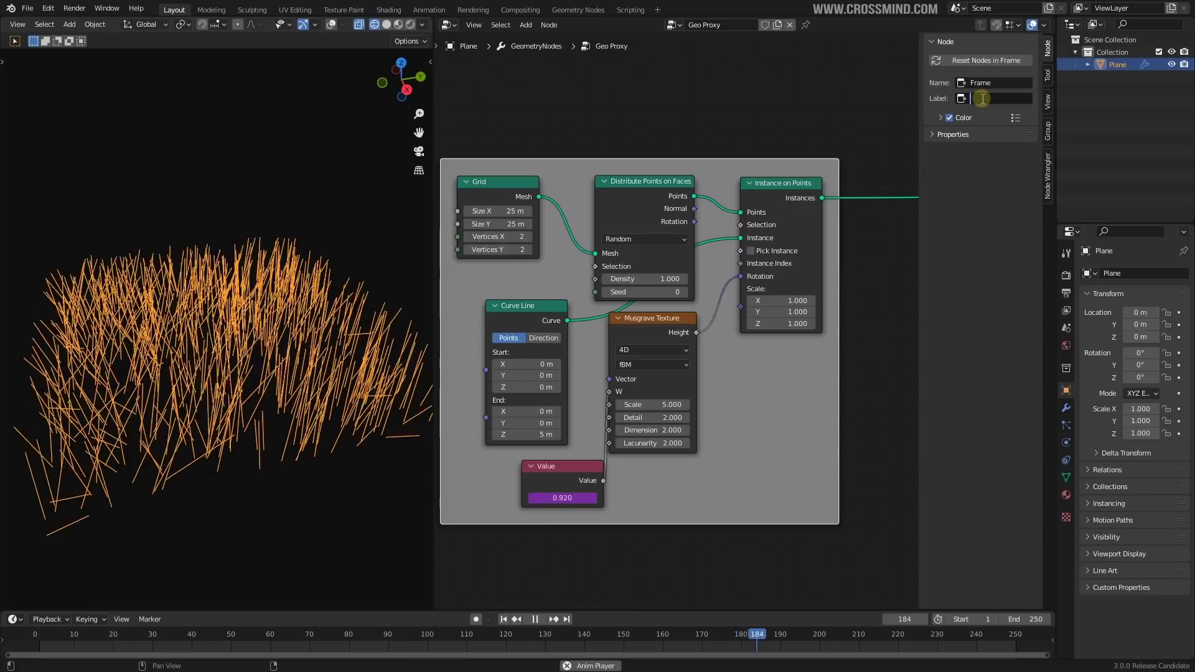
type("ld")
key("Return")
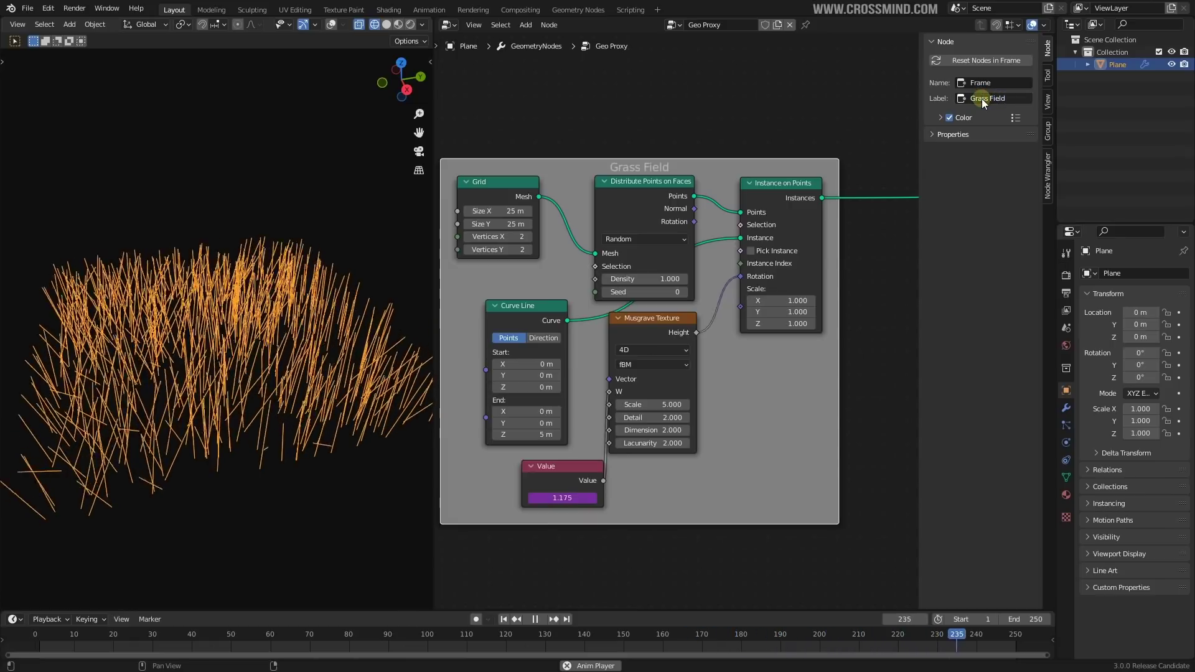
key("n")
scroll(906, 199, "down", 2)
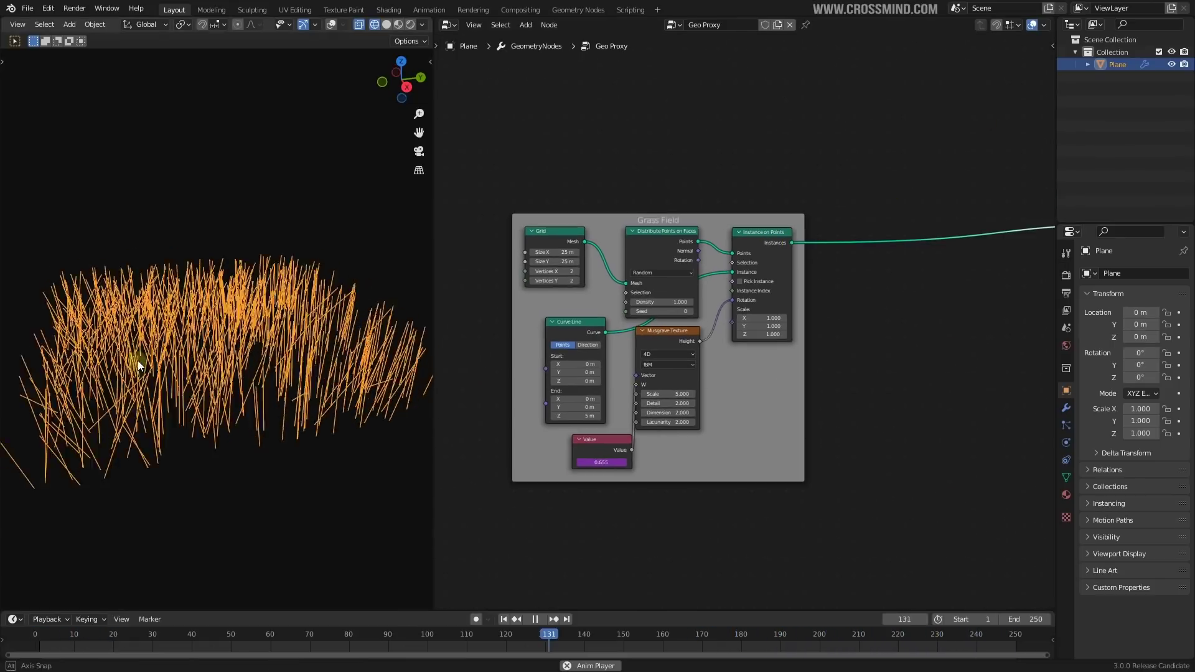
Step: Try offsetting the Curve Line's Start Y to about 4.7 m while viewing the effect on the grass field
middle_click_drag(138, 364, 248, 361)
scroll(244, 369, "down", 2)
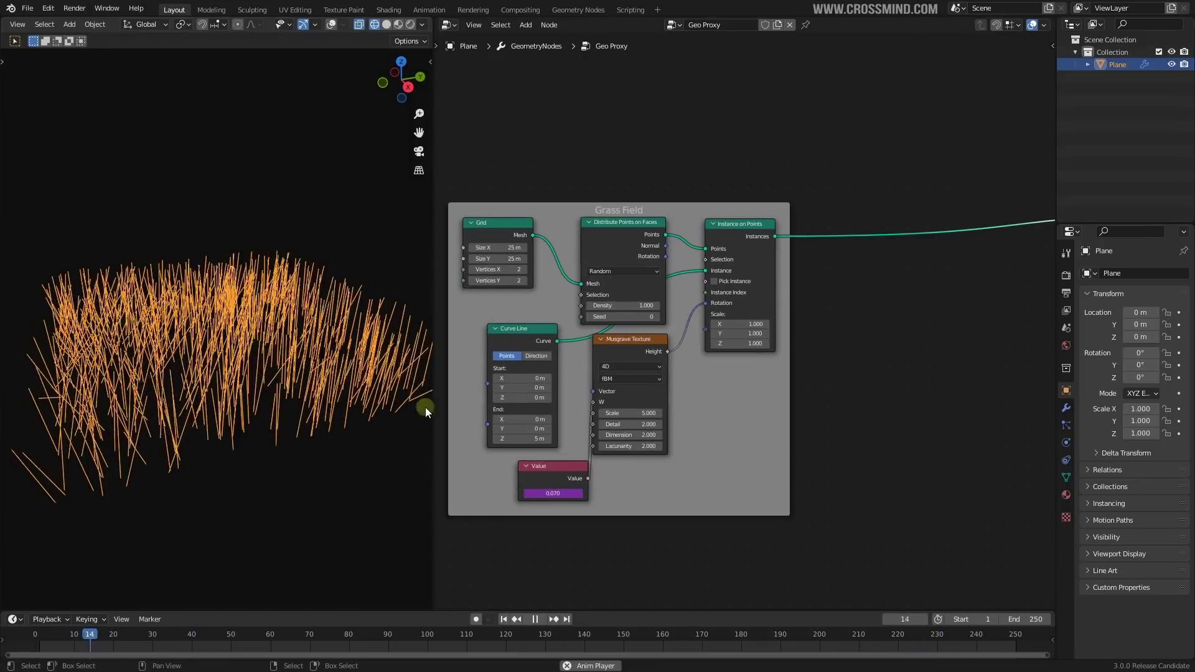
middle_click_drag(424, 407, 273, 375)
scroll(588, 439, "up", 1)
left_click(507, 342)
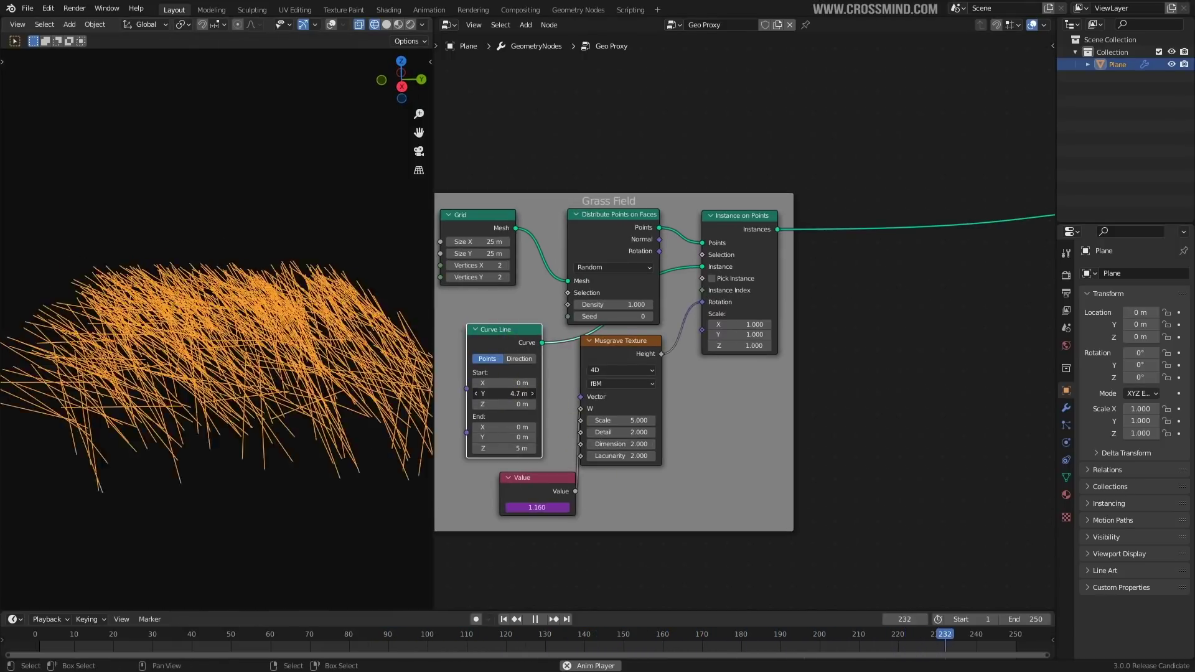
middle_click_drag(854, 278, 870, 282)
middle_click_drag(218, 349, 230, 351)
middle_click_drag(231, 286, 204, 398)
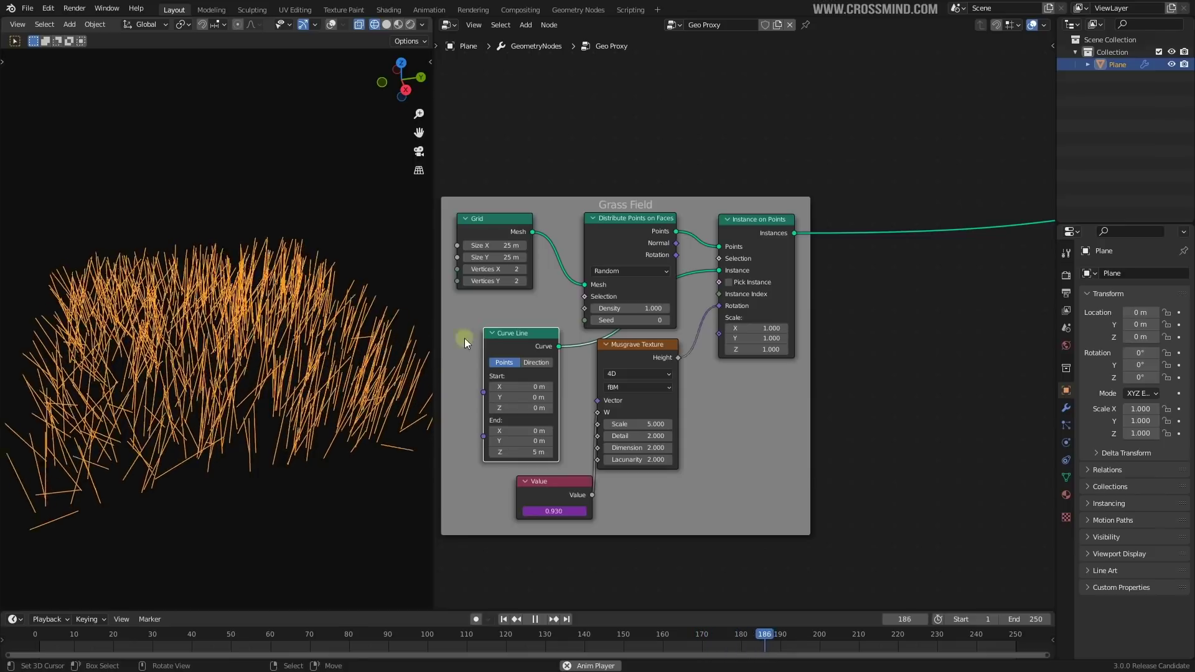
Step: Add a Realize Instances node on the link after Instance on Points, inside the Grass Field frame
key("shift+a")
type("reali")
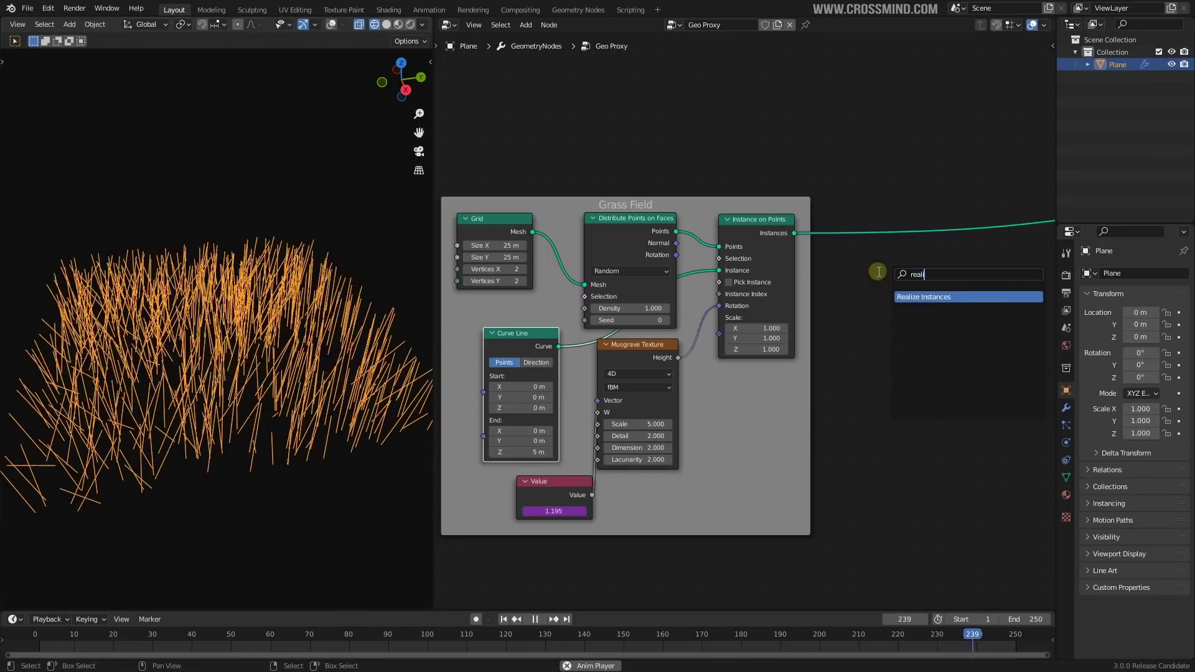
key("Return")
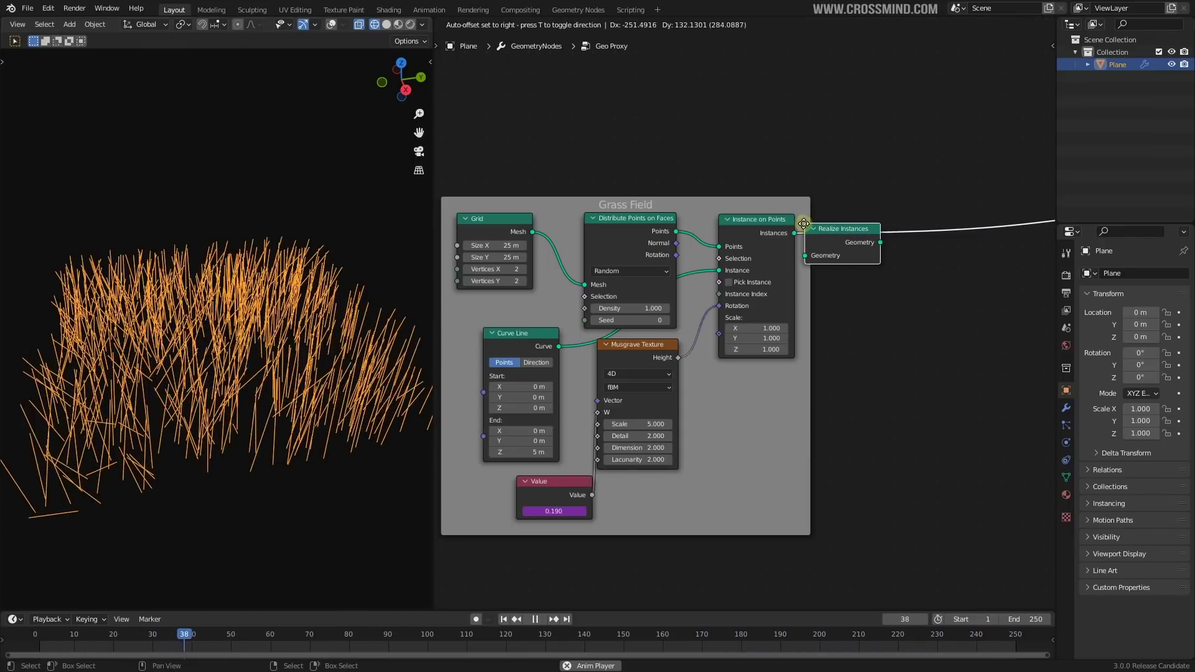
left_click(833, 223)
Step: Stop the animation and shift the Value node slightly away from the Musgrave Texture node so their link is clear
middle_click_drag(321, 318, 291, 313)
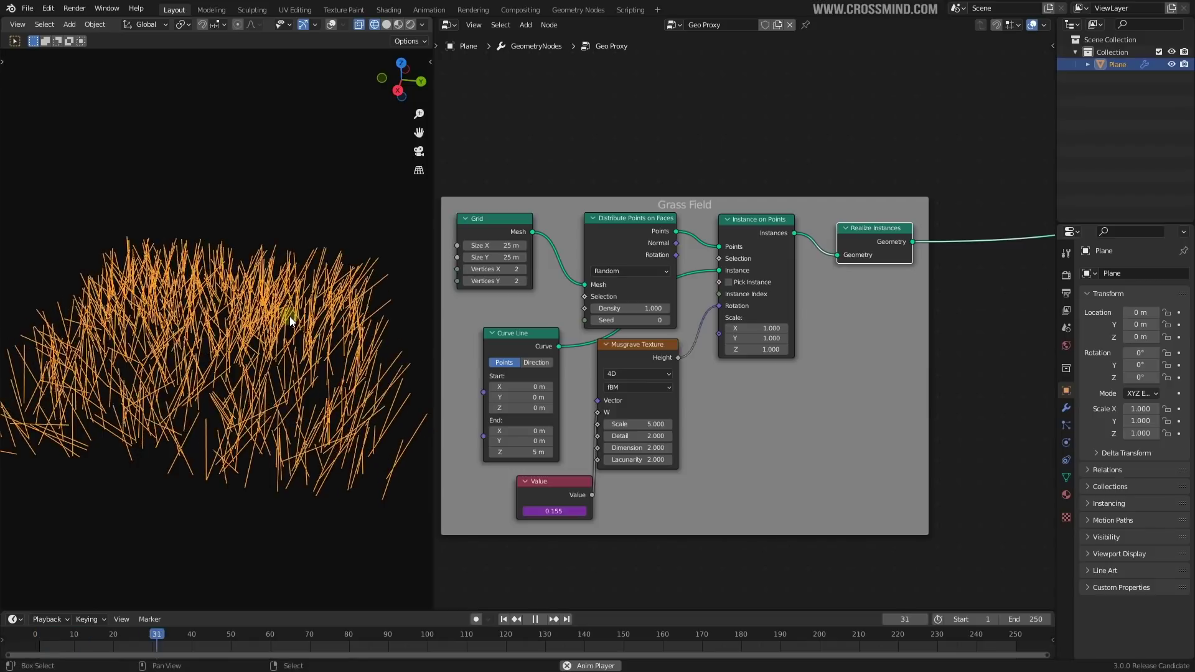
key("space")
middle_click_drag(350, 430, 180, 269)
middle_click_drag(299, 450, 247, 327)
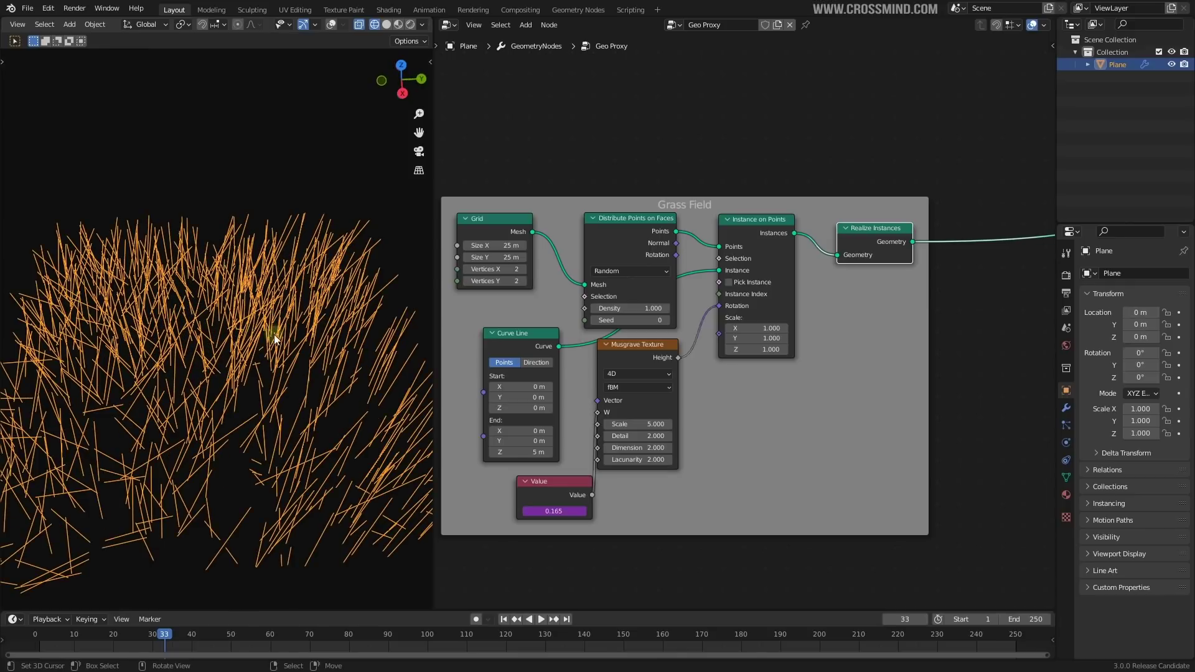
middle_click_drag(219, 404, 211, 285)
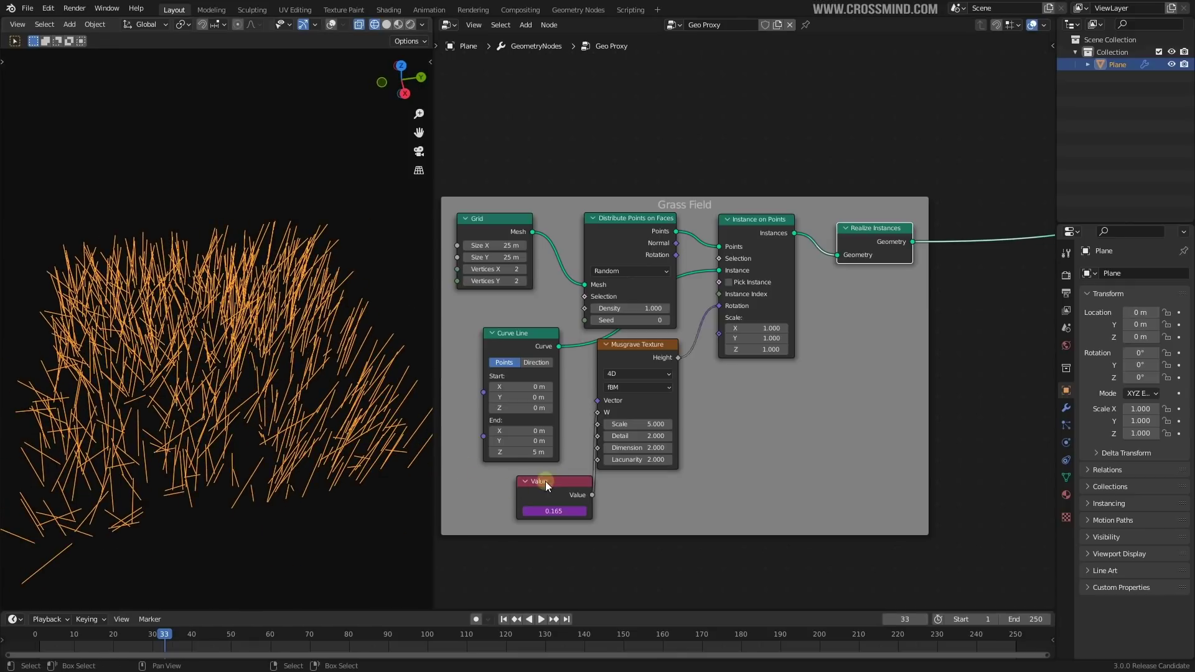
left_click_drag(507, 474, 506, 474)
middle_click_drag(249, 327, 260, 313)
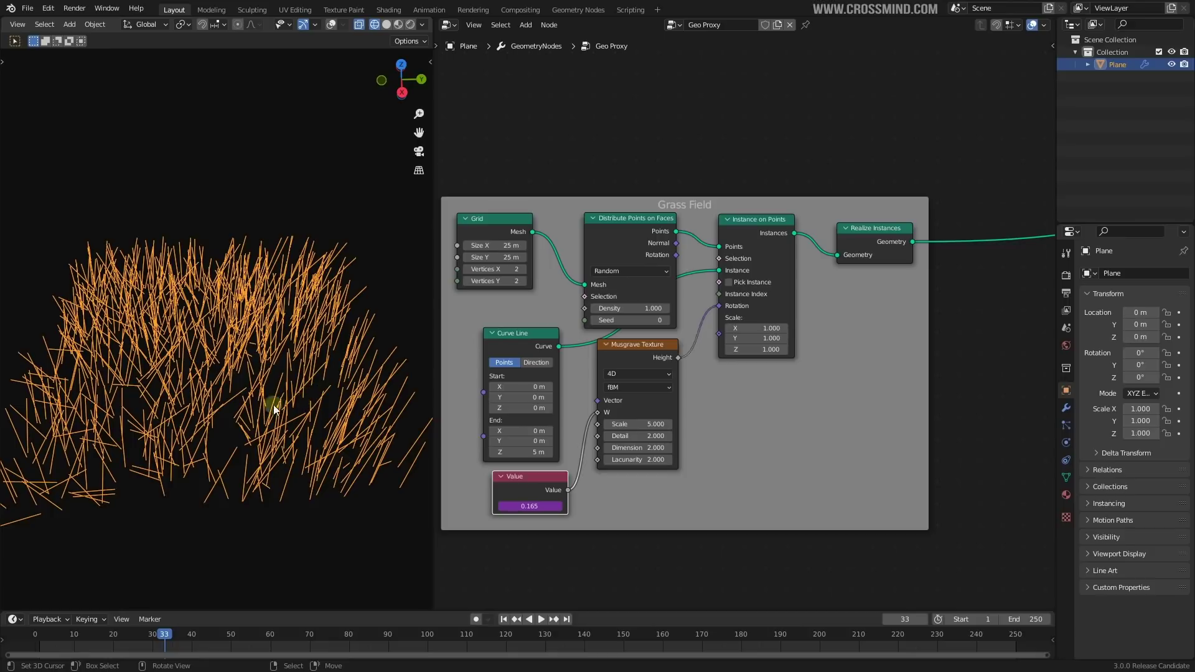
middle_click_drag(100, 454, 105, 391)
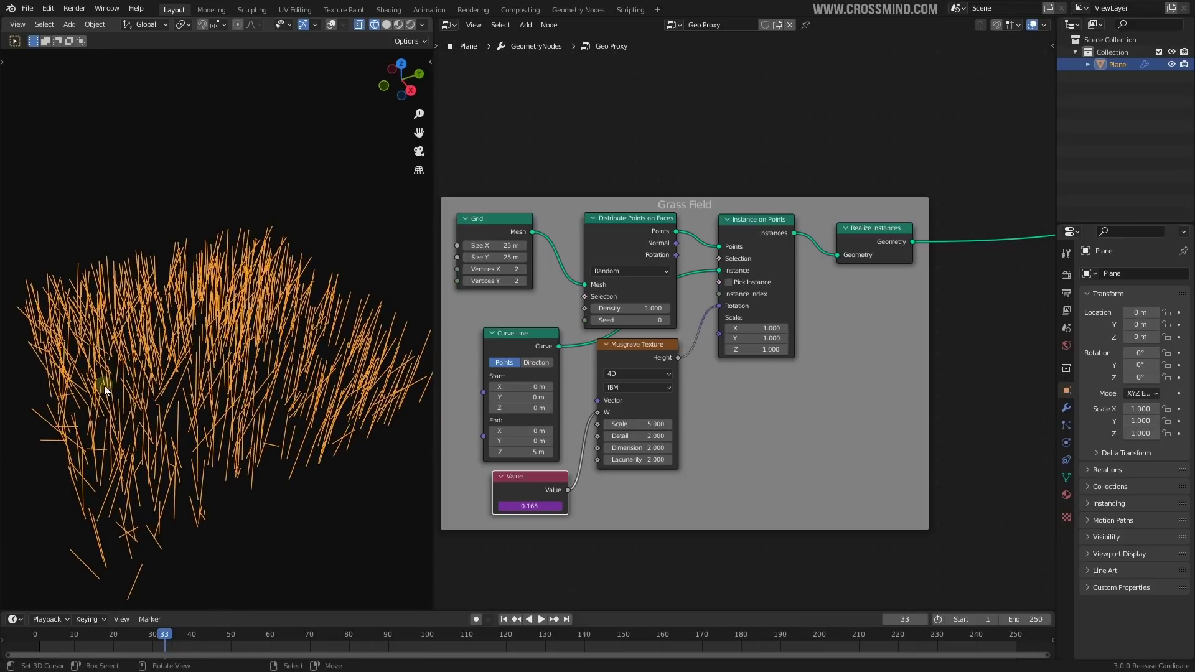
scroll(218, 374, "down", 1)
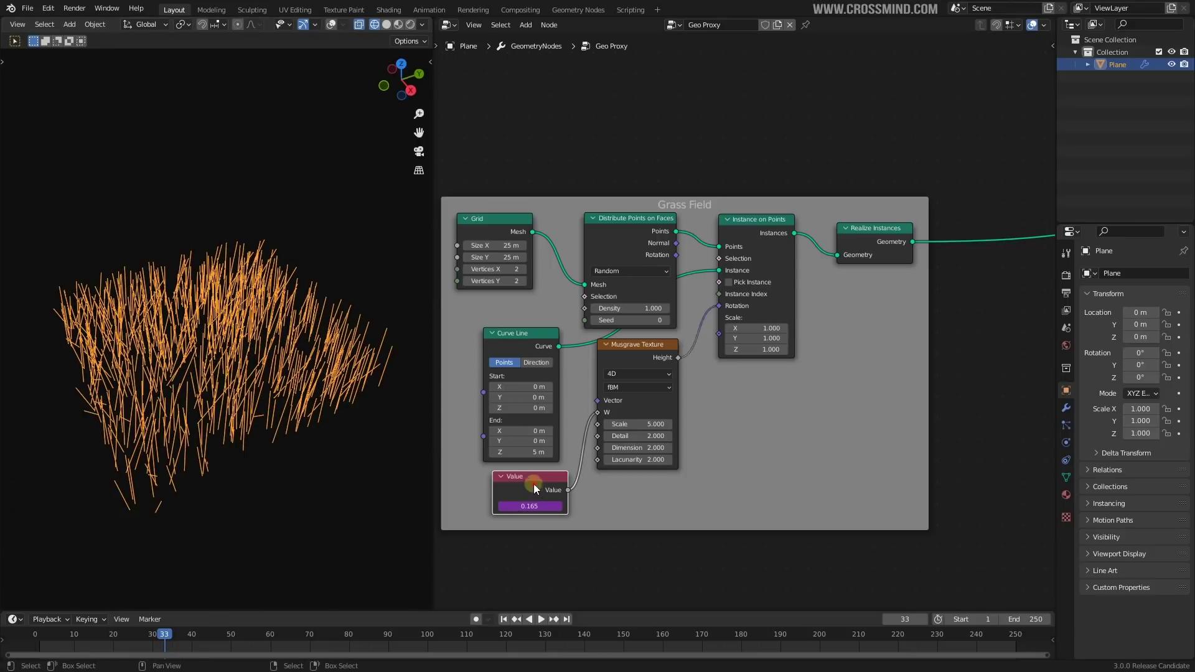
Step: Place the Realize Instances node closer to Instance on Points within the Grass Field frame
left_click(864, 244)
scroll(848, 335, "down", 1)
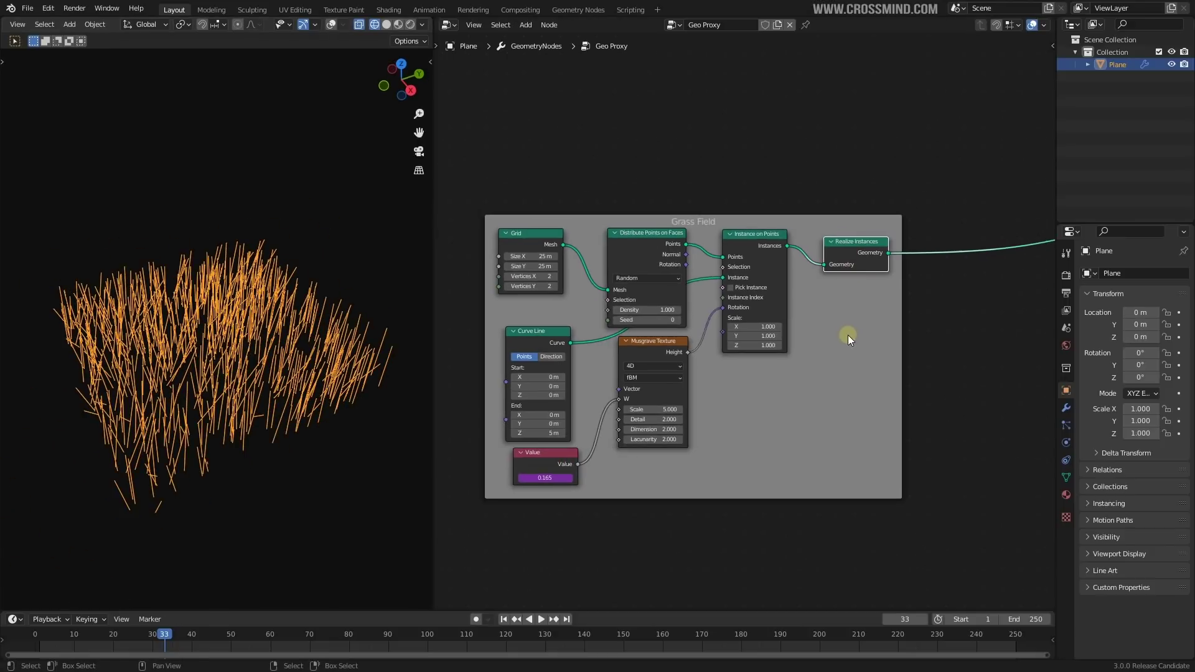
middle_click_drag(848, 335, 783, 334)
left_click_drag(778, 240, 778, 238)
scroll(806, 293, "up", 1)
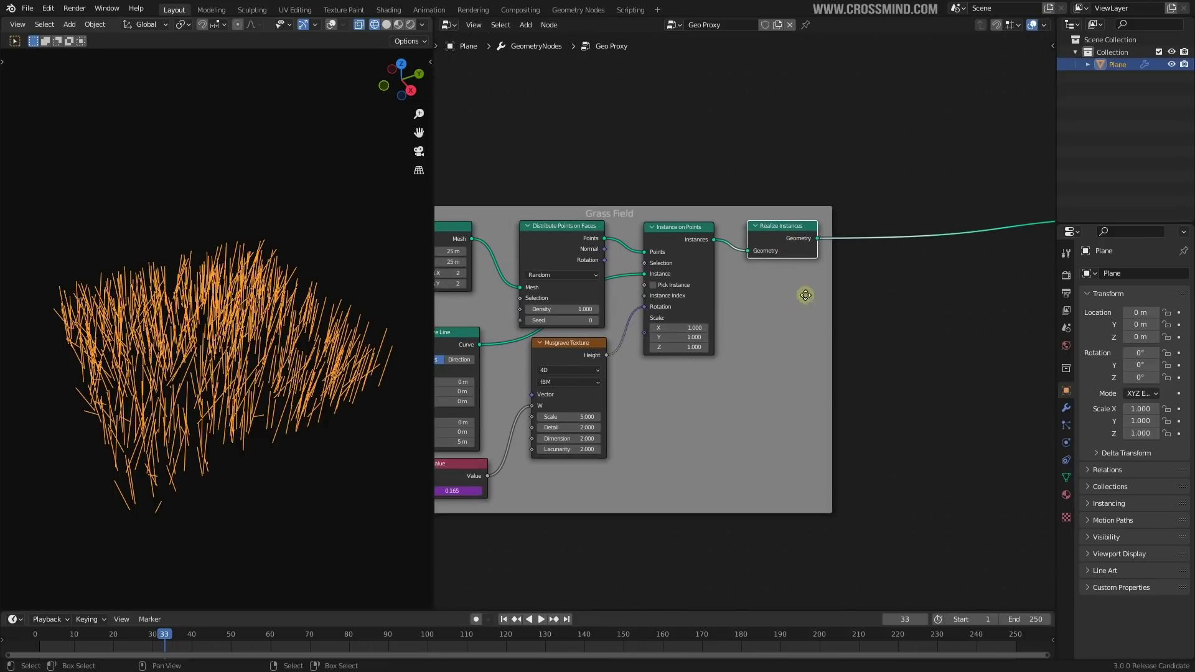
middle_click_drag(806, 293, 787, 308)
left_click_drag(762, 257, 760, 252)
middle_click_drag(787, 343, 752, 325)
scroll(790, 332, "down", 2)
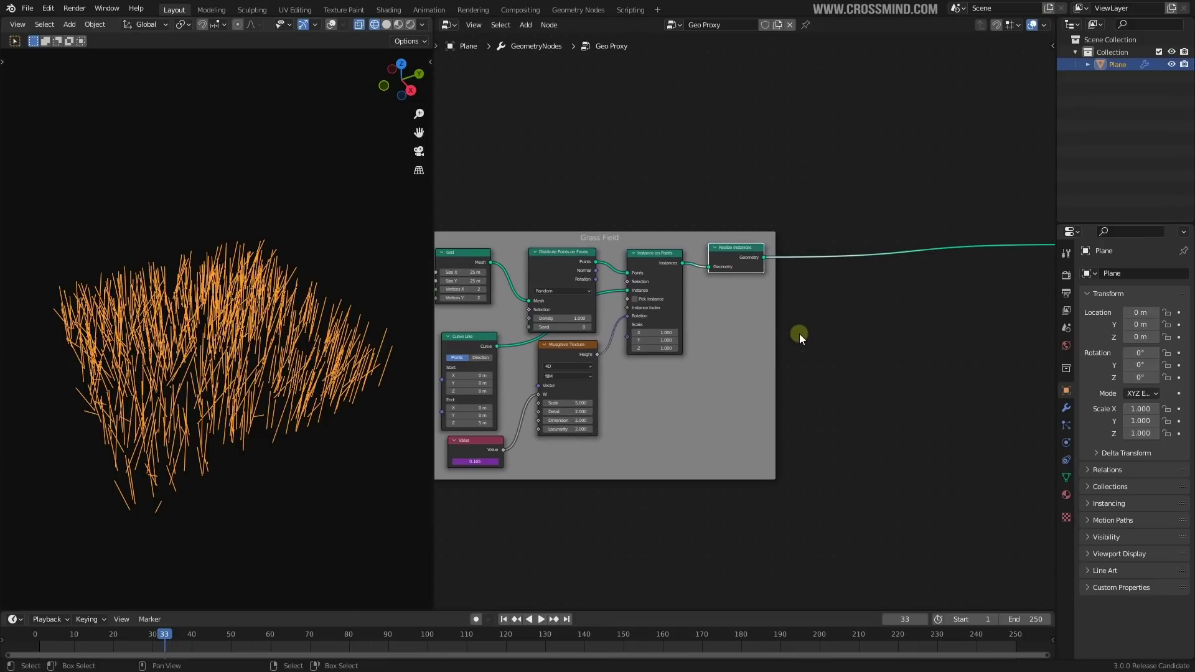
Step: Move the Group Output node farther from the Grass Field frame to free space between them
scroll(802, 332, "down", 1)
middle_click_drag(823, 322, 758, 323)
scroll(773, 334, "down", 3)
scroll(948, 281, "up", 1)
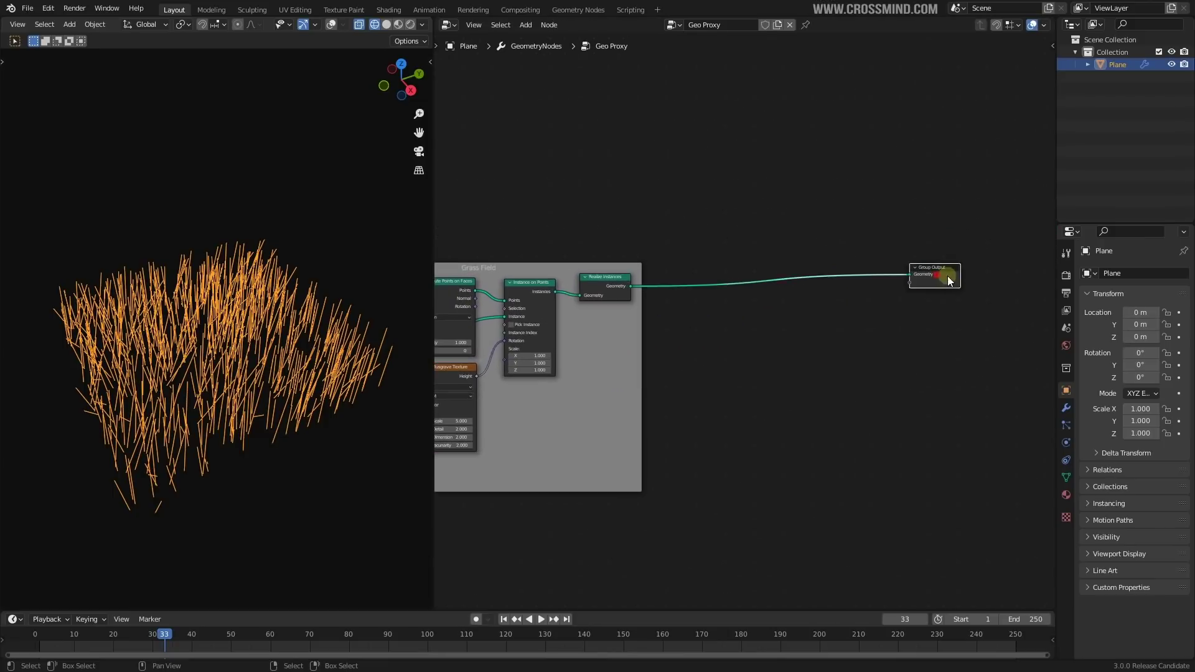
middle_click_drag(828, 306, 798, 297)
scroll(609, 293, "up", 2)
middle_click_drag(592, 293, 662, 303)
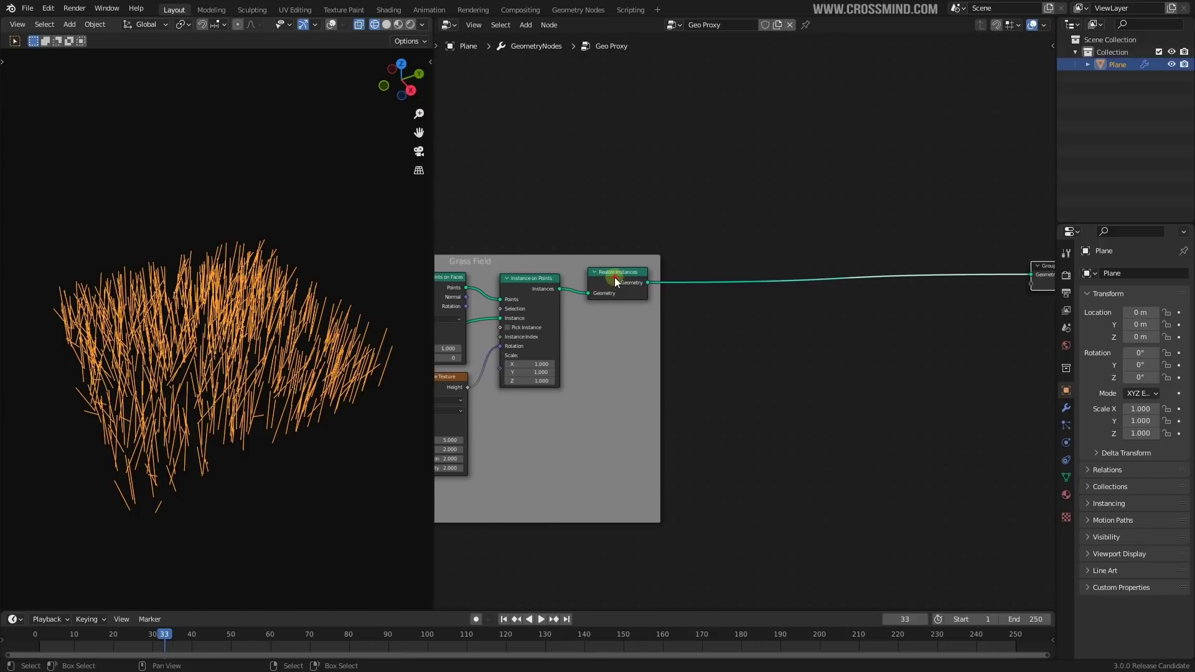
Step: Add an Ico Sphere to the scene, scale it to 2.292 and place it above the grass field
mouse_move(349, 345)
middle_mouse_down()
mouse_move(234, 312)
mouse_move(278, 254)
mouse_move(319, 331)
mouse_move(336, 334)
middle_mouse_up()
scroll(774, 341, "down", 1)
scroll(263, 251, "up", 2)
key("shift+a")
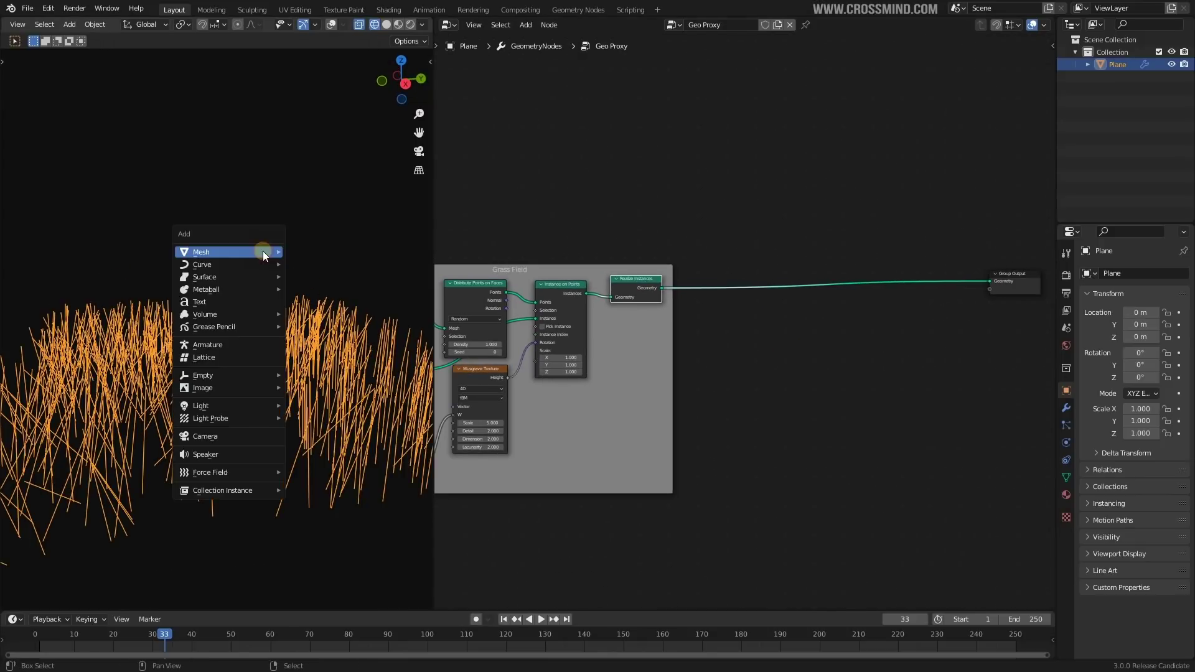
mouse_move(263, 252)
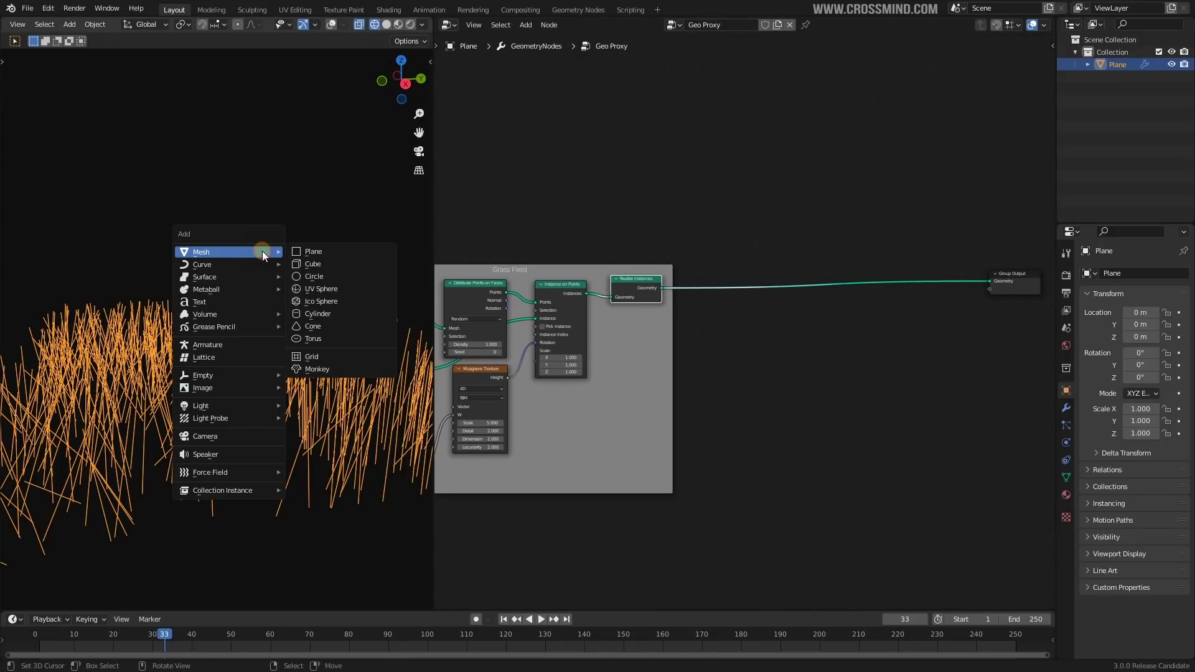
left_click(321, 301)
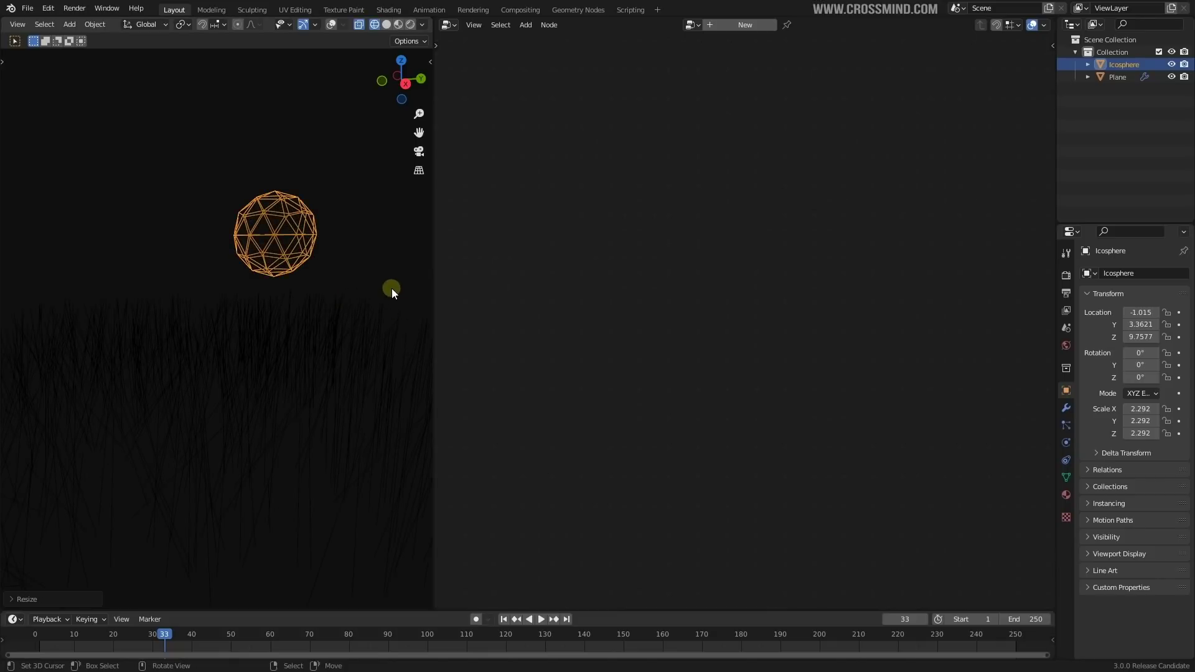
Step: Change the 3D viewport's background to a lighter grey and move the Ico Sphere nearer the middle of the field
key("a")
left_click(423, 25)
left_click(419, 113)
scroll(182, 238, "down", 1)
middle_click_drag(183, 234, 181, 241)
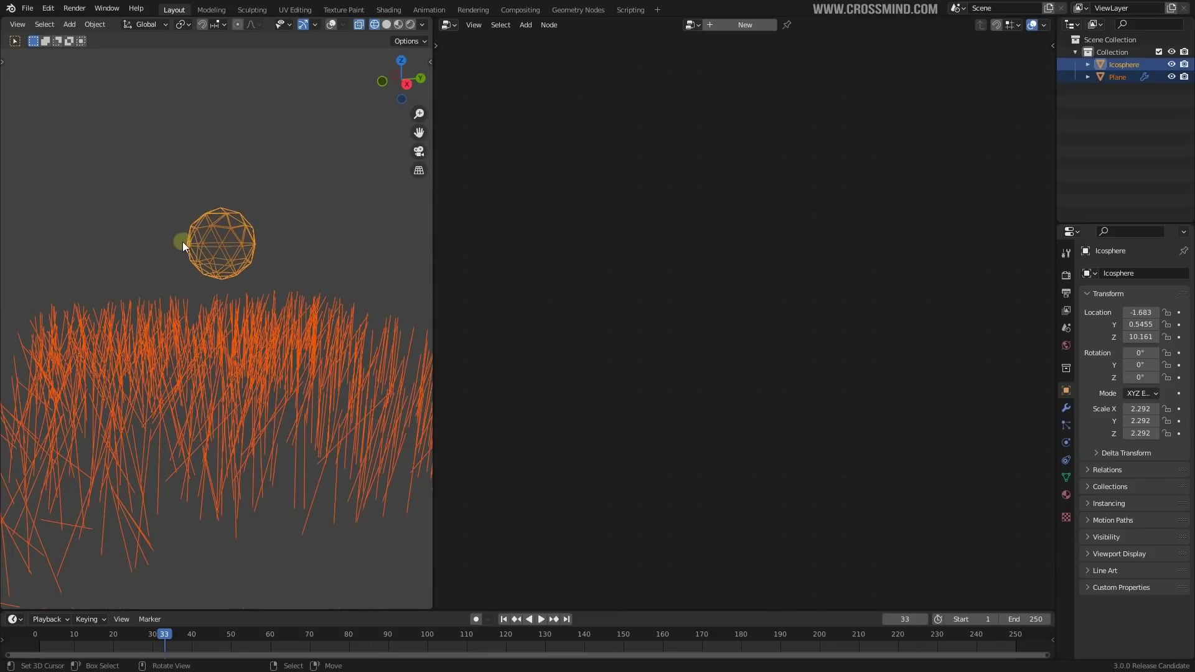
right_click(299, 236)
Step: Add an Object Info node to the Plane's node tree above the main chain and set its object to Icosphere
left_click(298, 292)
key("shift+a")
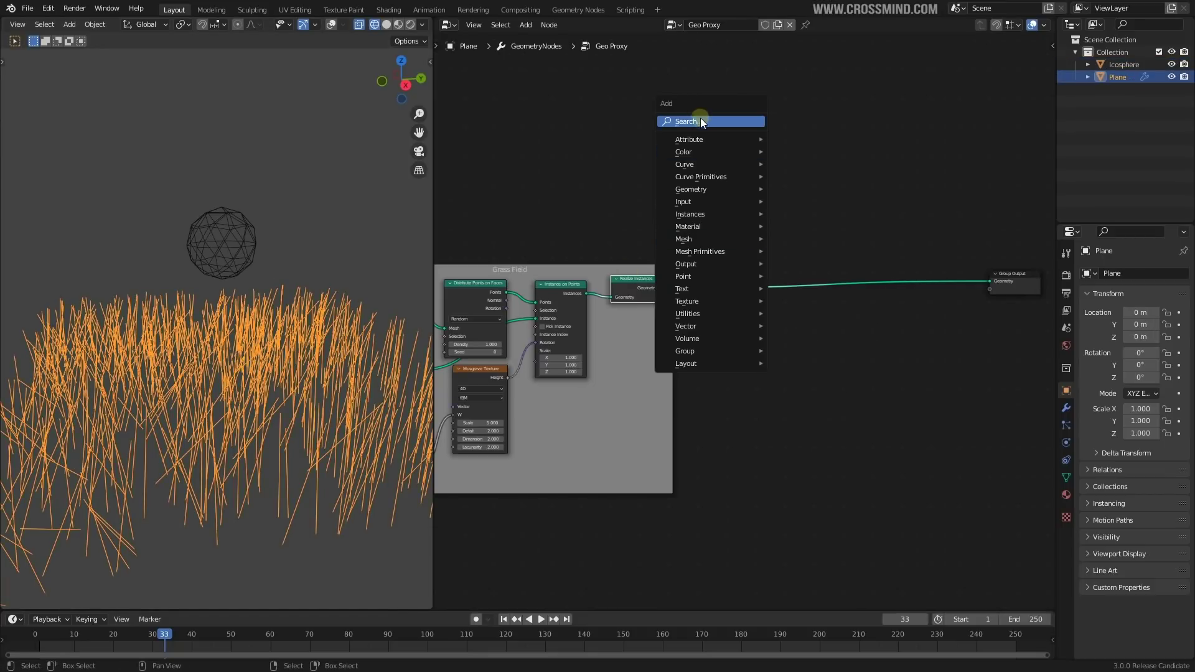
left_click(702, 119)
key("Return")
left_click(749, 135)
middle_click_drag(749, 144, 666, 234)
scroll(712, 255, "up", 6)
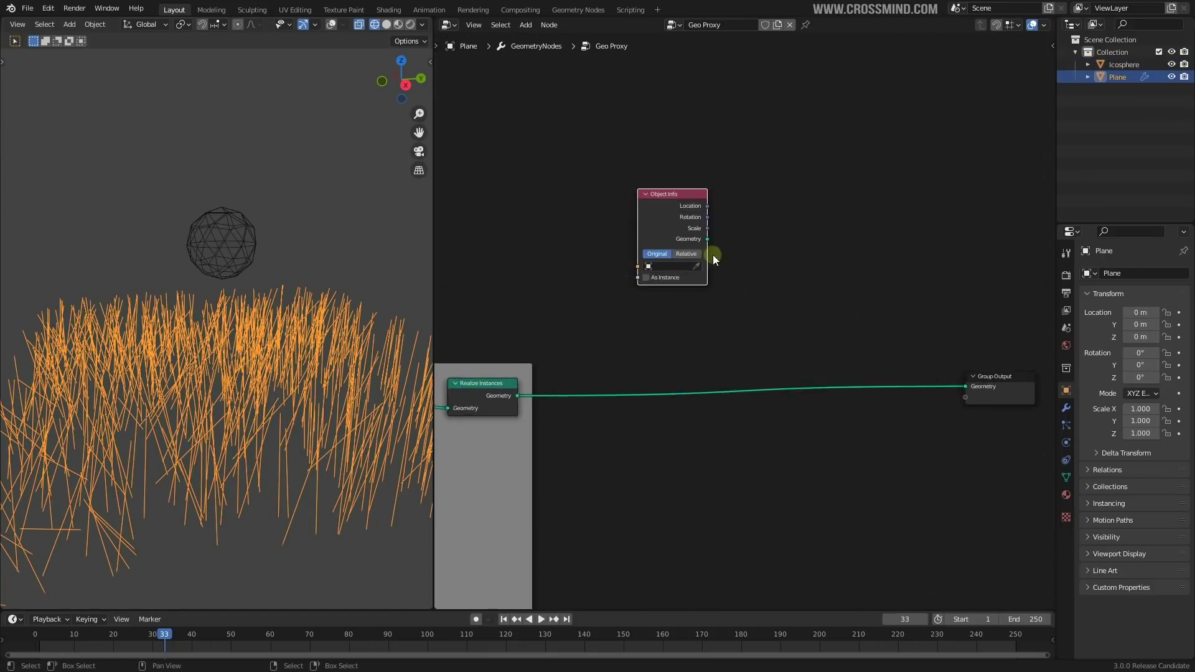
left_click(689, 257)
left_click(241, 239)
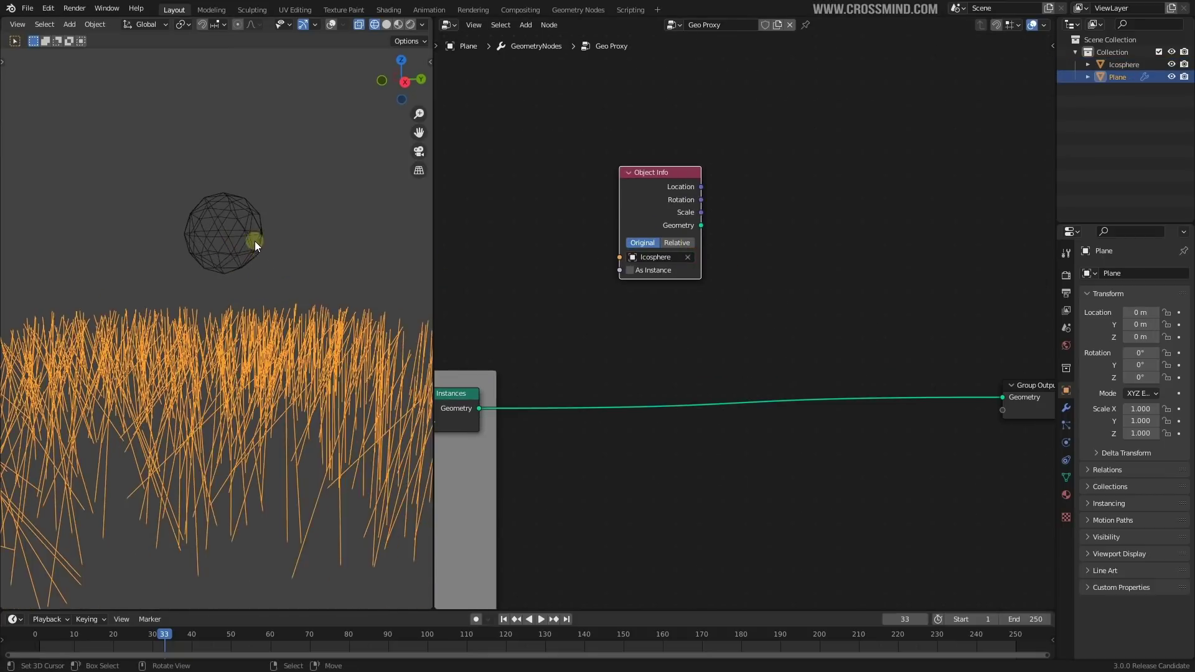
Step: Enlarge and reposition the Icosphere above the grass, and reselect the Plane with its node tree
left_click(255, 241)
key("s")
left_click(311, 250)
left_click(315, 330)
scroll(801, 297, "down", 5)
scroll(801, 297, "up", 3)
middle_click_drag(852, 309, 904, 308)
middle_click_drag(255, 383, 249, 334)
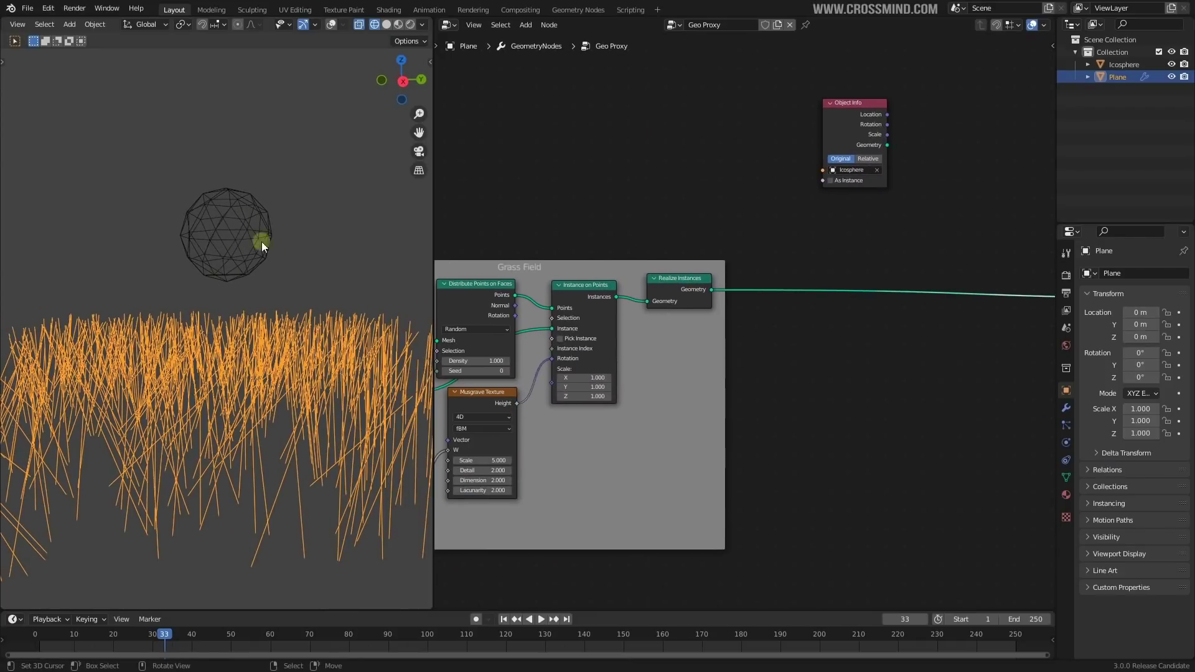
left_click(241, 235)
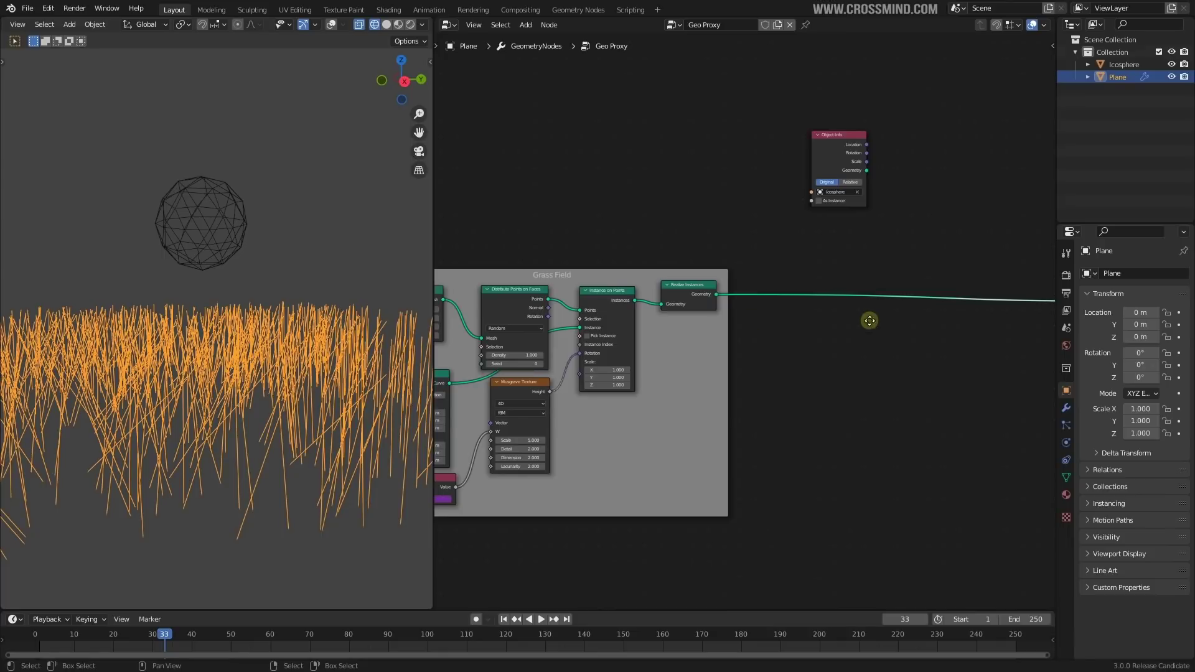
Step: Add a Geometry Proximity node set to Faces beside the Object Info node
middle_click_drag(868, 321, 671, 338)
scroll(671, 338, "up", 2)
key("shift+a")
left_click(641, 130)
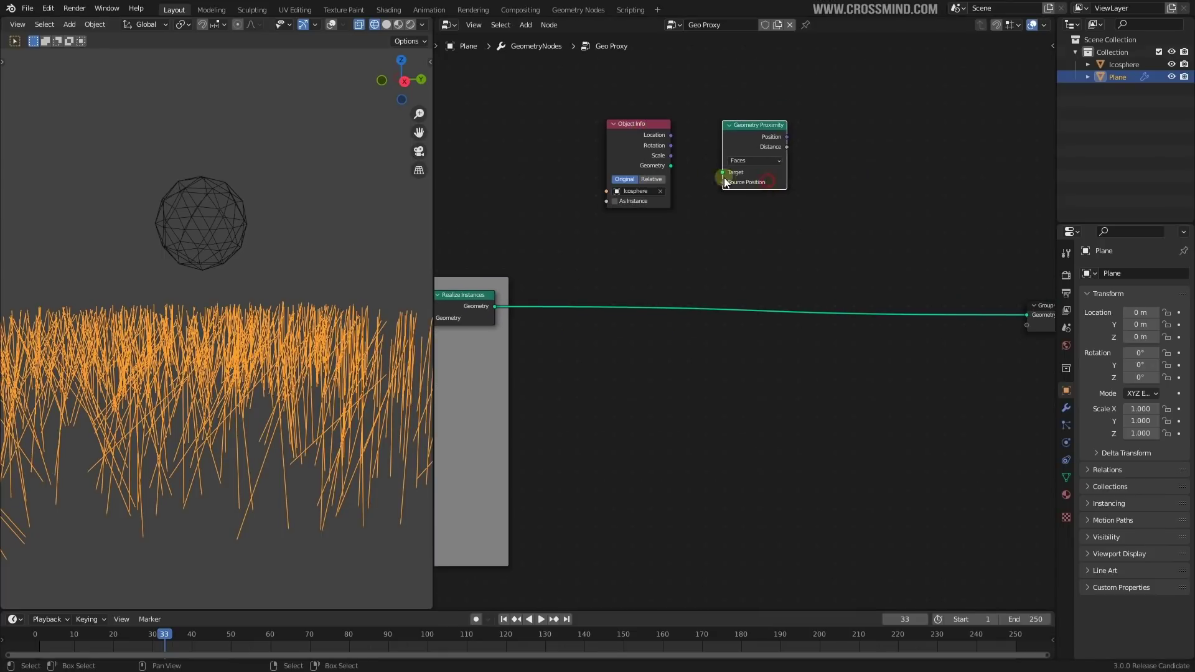
Step: Connect the Object Info Geometry output to Geometry Proximity's Target and line up the Group Output node with the main chain
scroll(720, 206, "up", 1)
middle_click_drag(720, 206, 740, 232)
scroll(699, 304, "down", 2)
left_click_drag(1038, 319, 1034, 298)
middle_click_drag(641, 316, 679, 311)
mouse_move(209, 311)
middle_mouse_down()
mouse_move(288, 338)
mouse_move(199, 313)
middle_mouse_up()
middle_click_drag(542, 348, 636, 332)
scroll(737, 358, "down", 1)
scroll(737, 356, "up", 1)
Step: Add a Set Position node just below the main chain, after Realize Instances
key("shift+a")
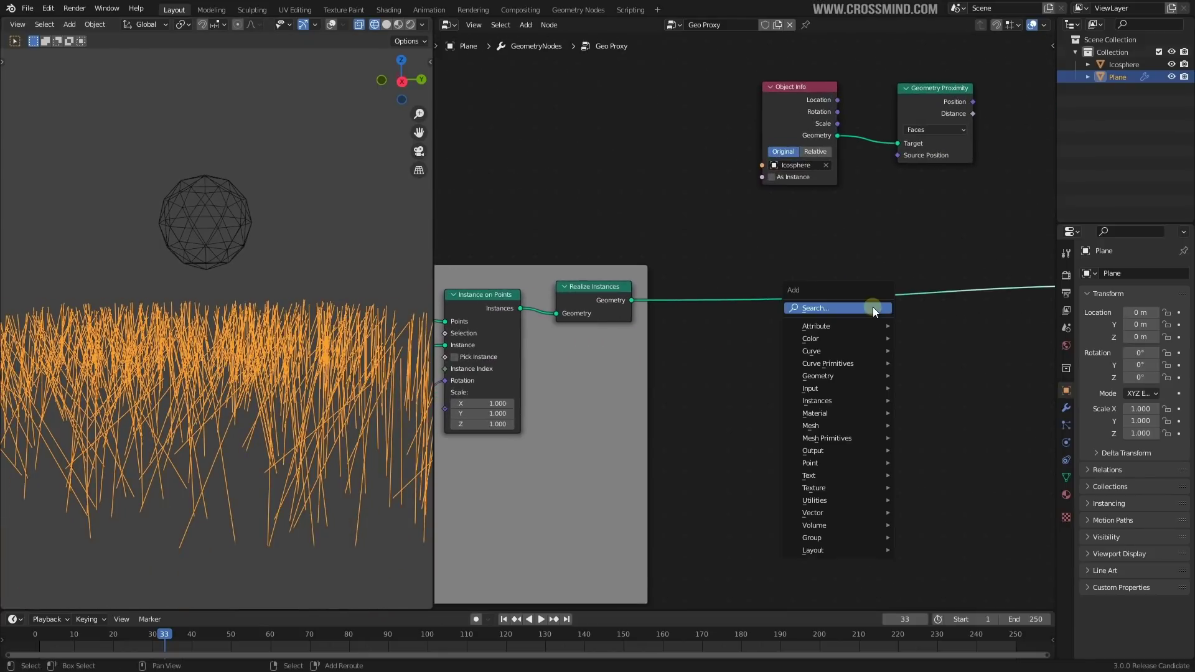
left_click(873, 308)
type("set")
left_click(922, 344)
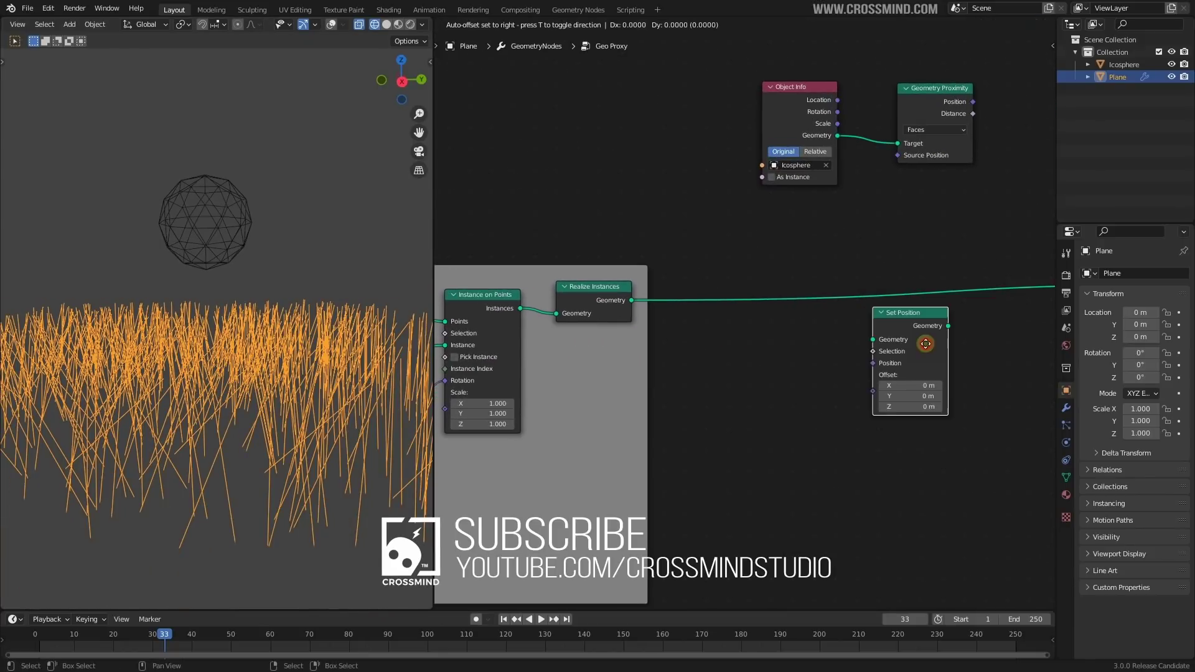
left_click(935, 360)
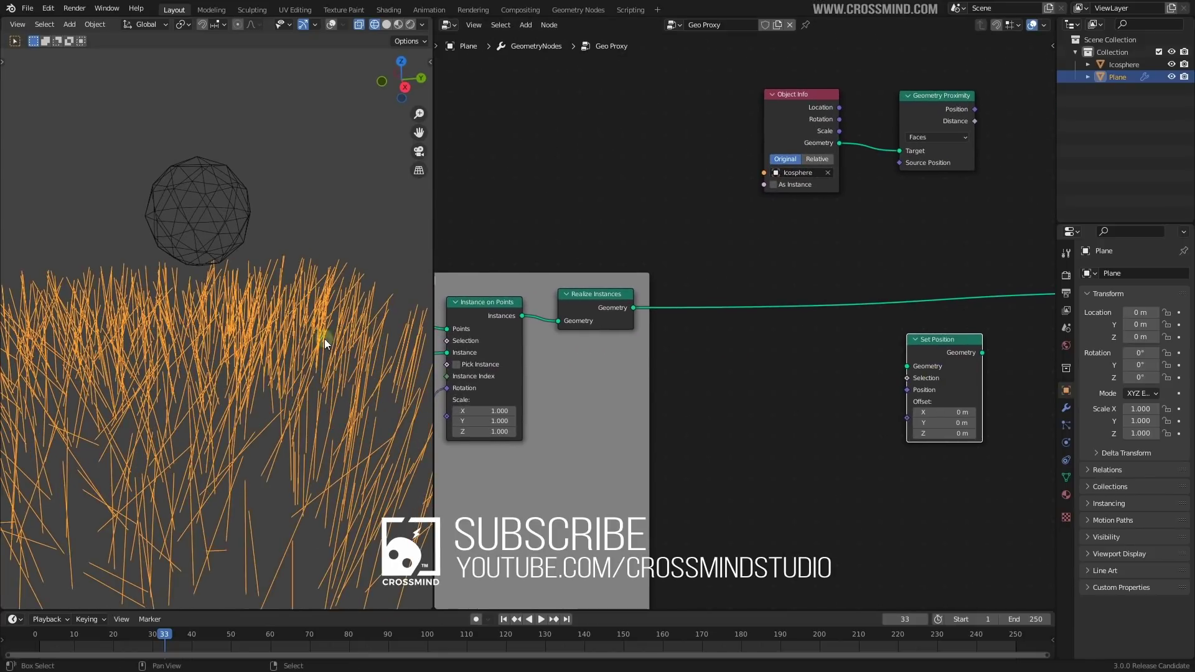
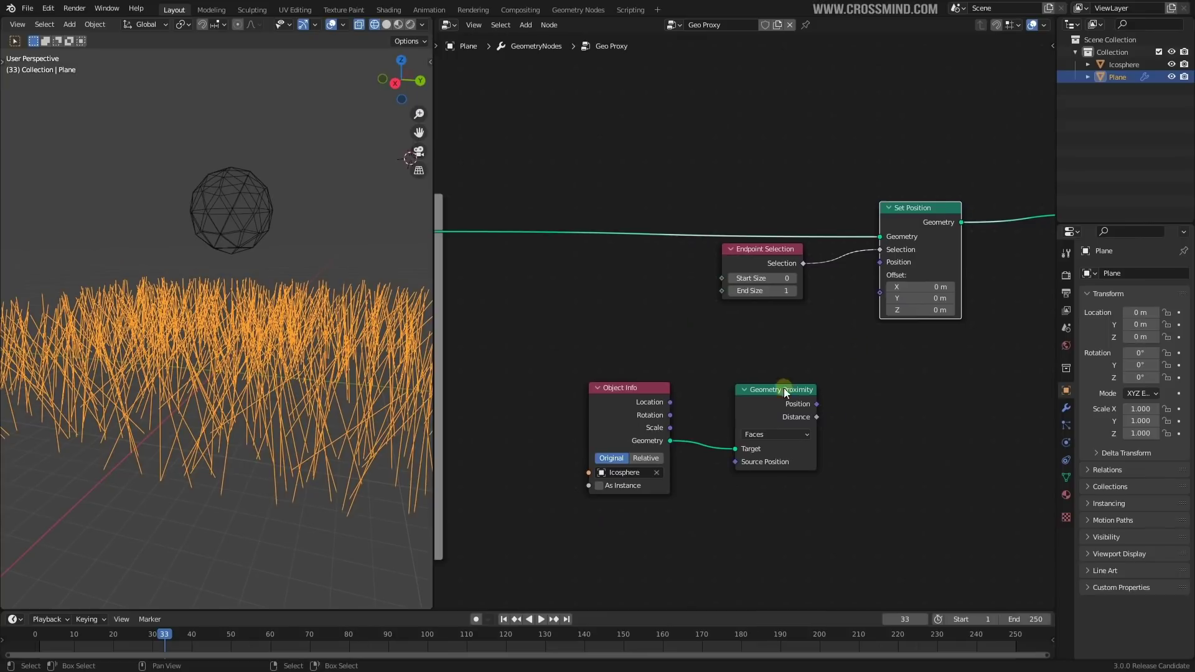
Step: Shift the Object Info and Geometry Proximity nodes back and connect the proximity Distance to Set Position's Offset
left_click_drag(633, 401, 595, 401)
left_click_drag(798, 392, 742, 386)
scroll(802, 394, "up", 1)
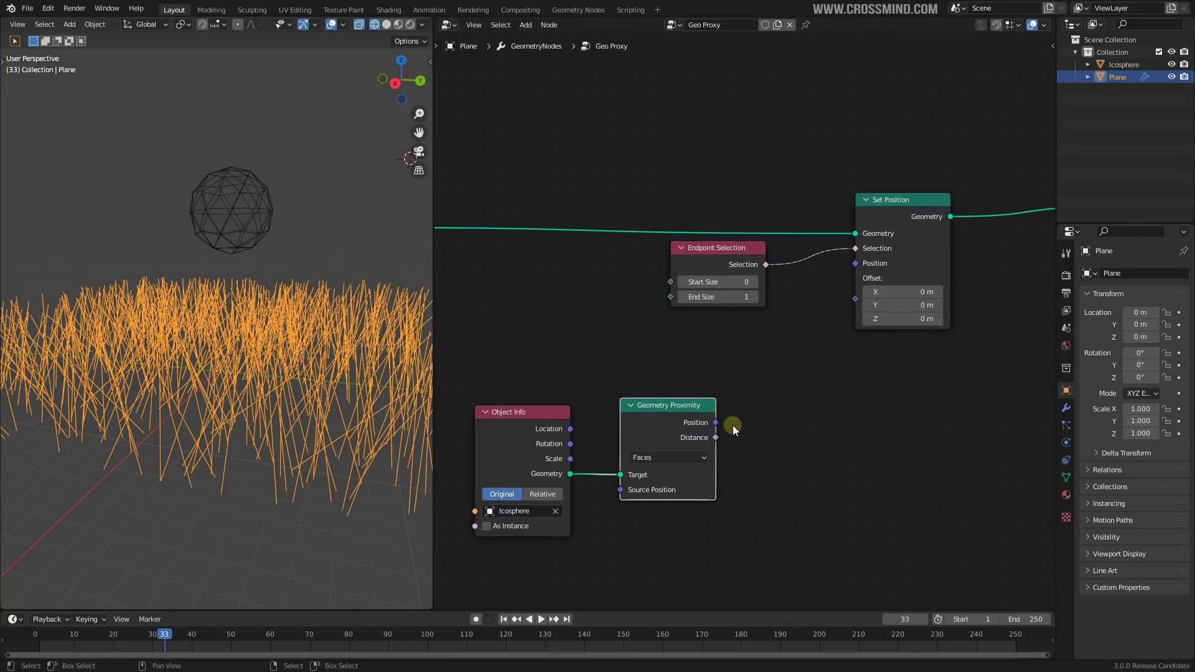
left_click_drag(717, 435, 859, 301)
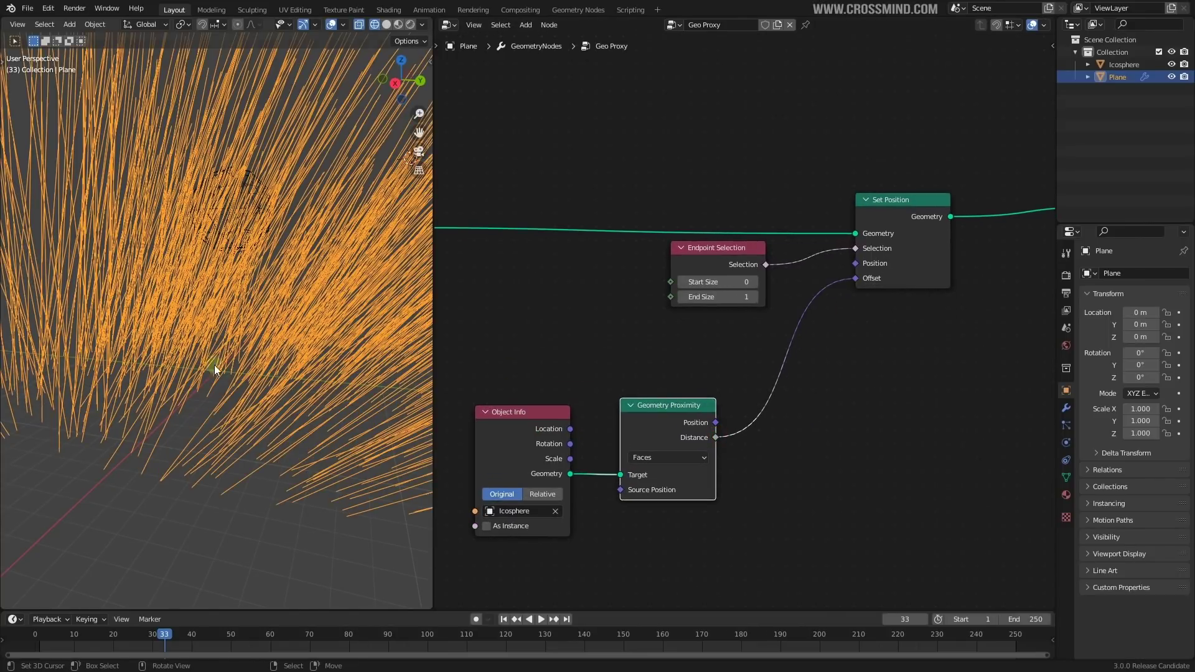
Step: Try moving the Icosphere to test how the grass reacts, and reselect the Plane
scroll(283, 346, "down", 3)
left_click(237, 241)
key("g")
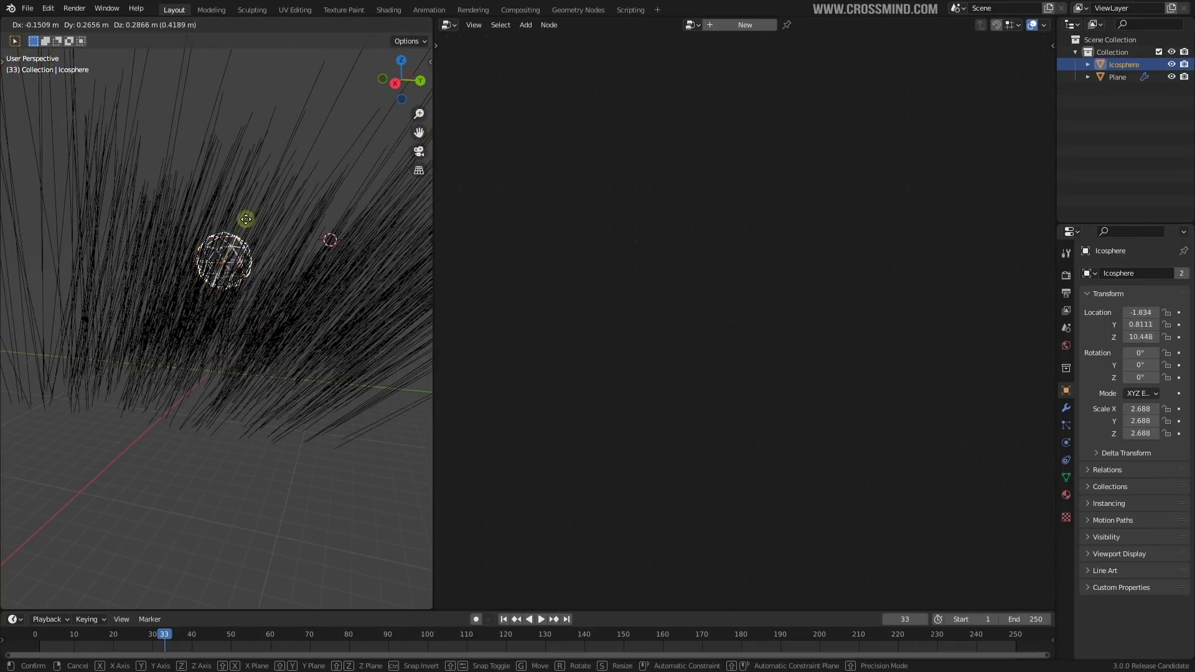
right_click(262, 200)
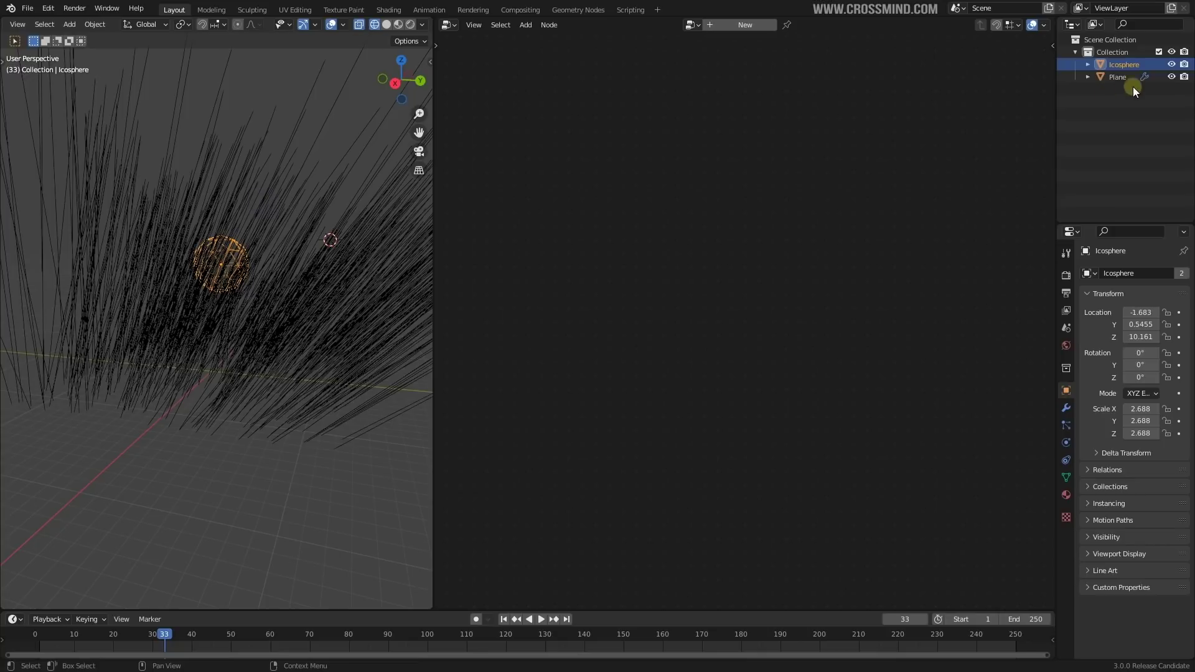
left_click(381, 311)
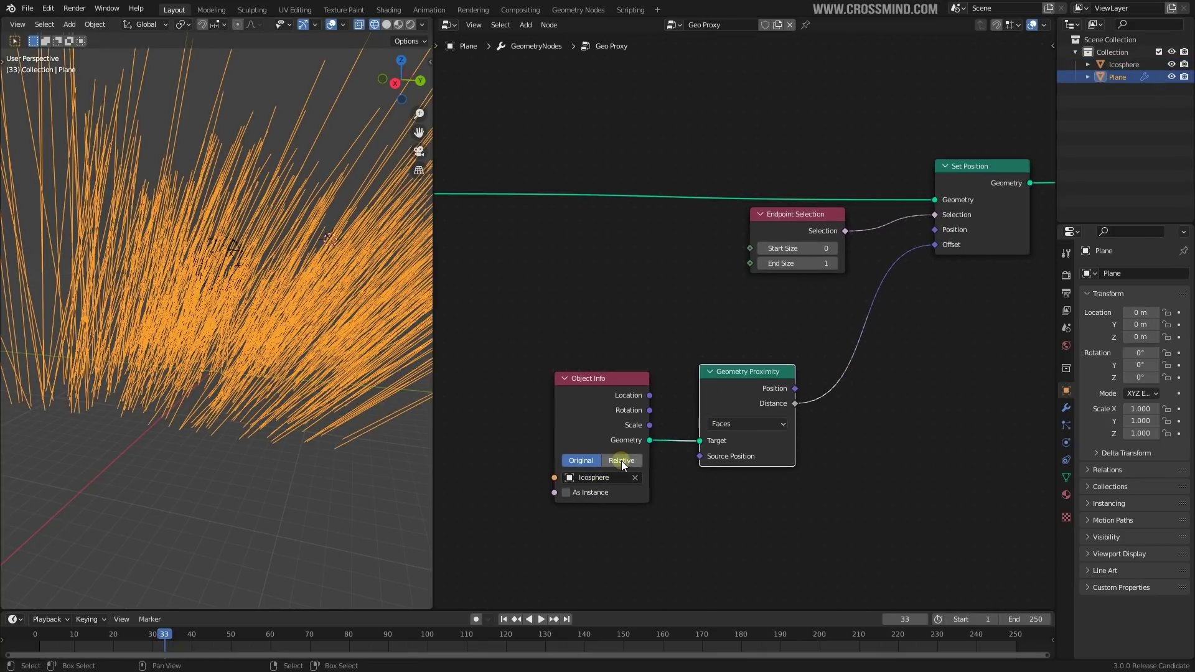
Step: Set the Object Info node to Relative, move the Icosphere within the grass to test it, and reselect the Plane
left_click(622, 462)
left_click(1116, 66)
key("g")
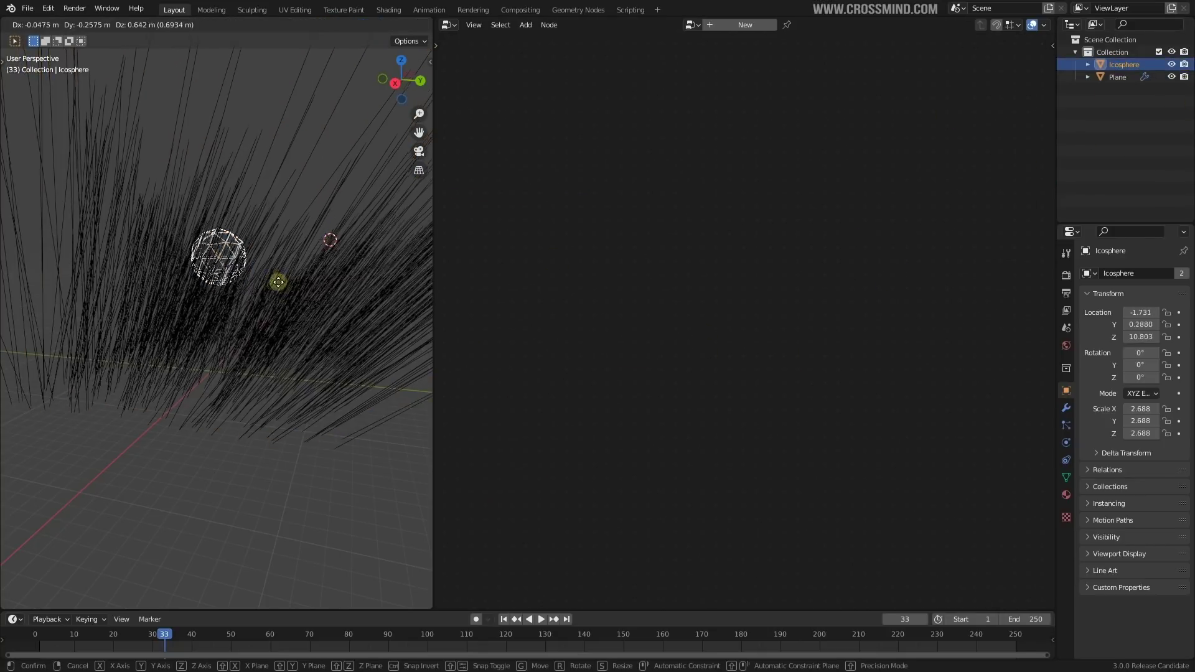
left_click(302, 304)
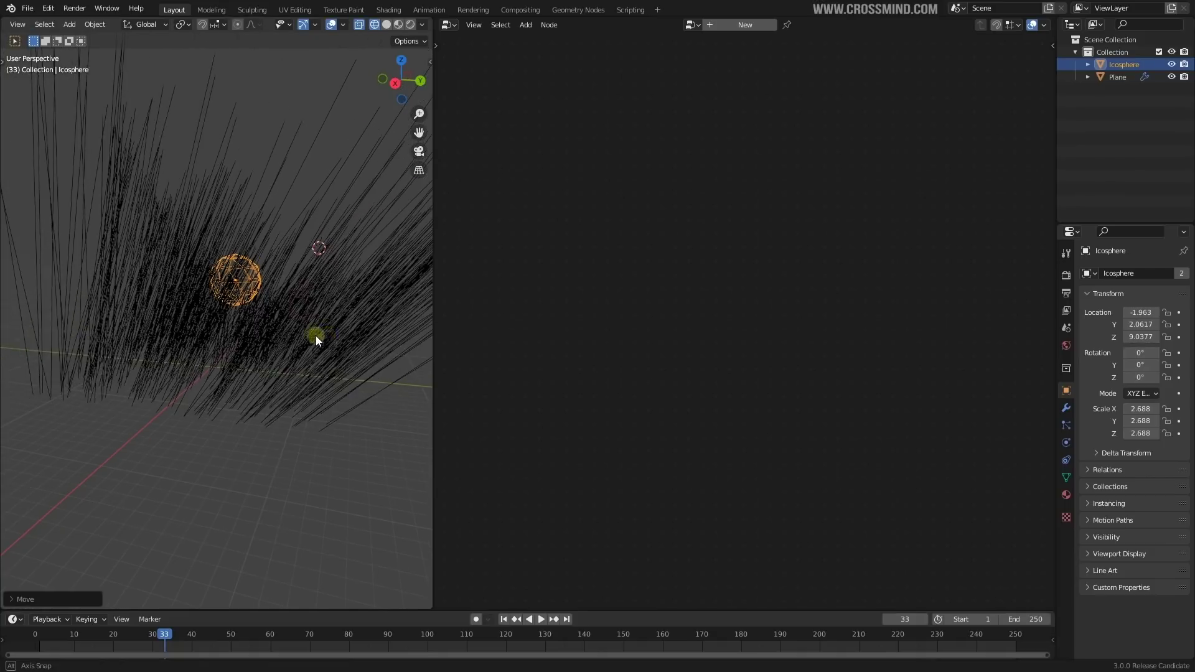
middle_click_drag(316, 336, 243, 322)
key("g")
left_click(273, 303)
left_click(277, 303)
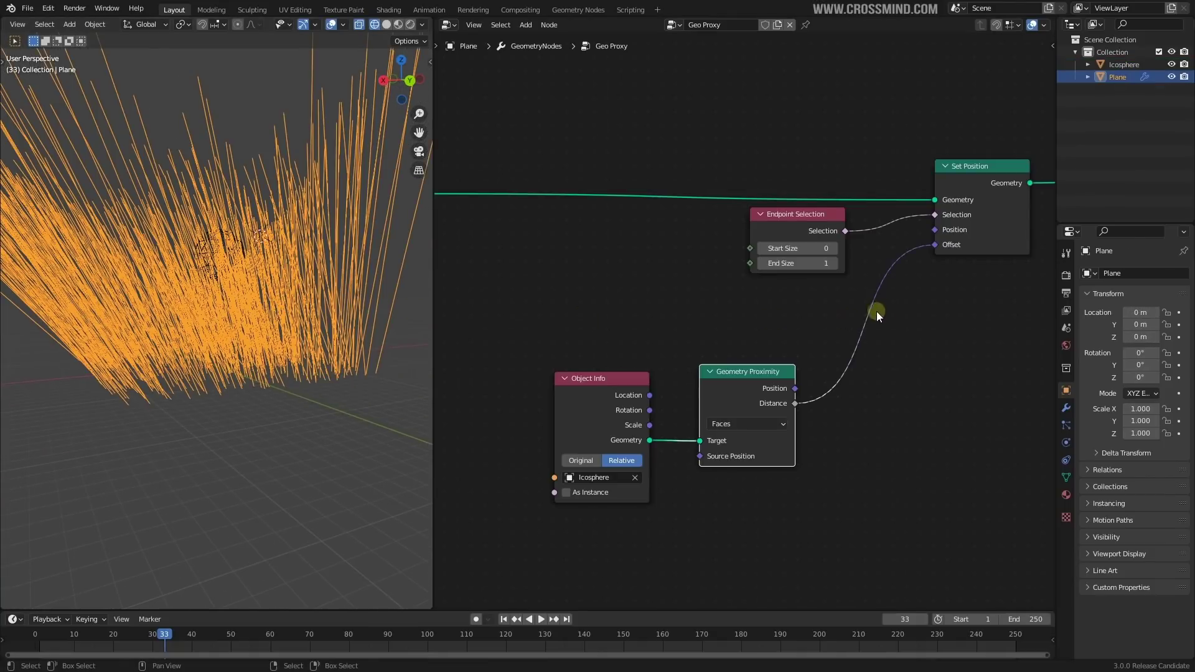
Step: Disconnect Endpoint Selection from Set Position to compare the grass without it, and reconnect it to Selection
right_click_drag(891, 219, 873, 240, "ctrl")
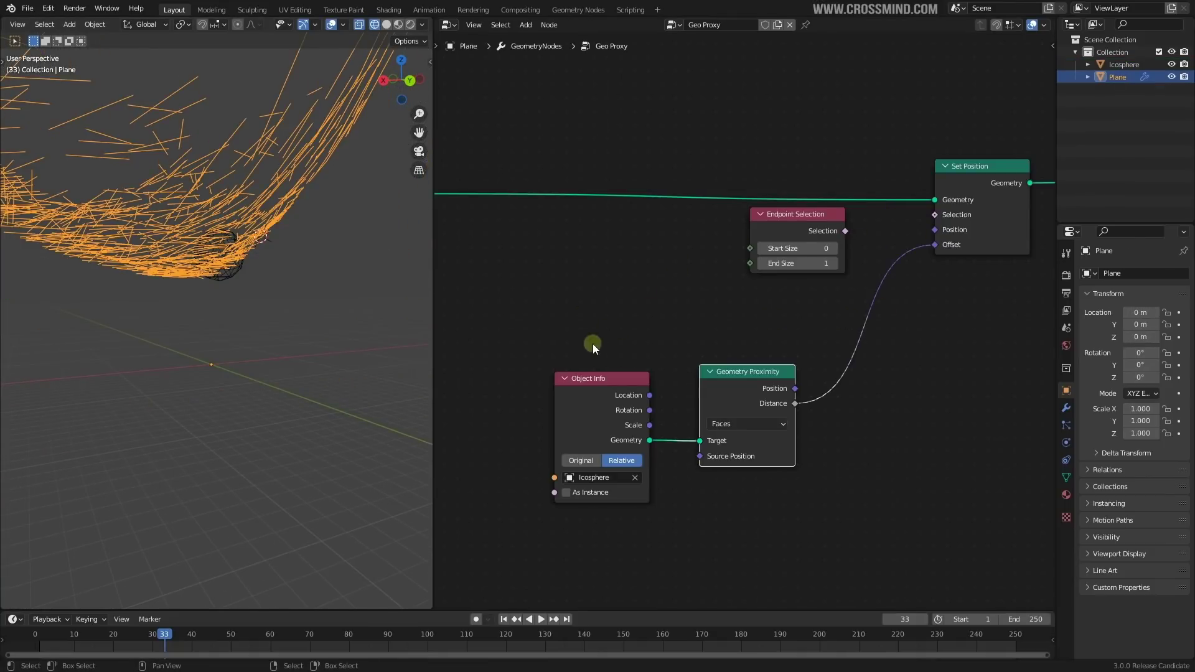
scroll(263, 336, "down", 3)
middle_click_drag(270, 294, 249, 345)
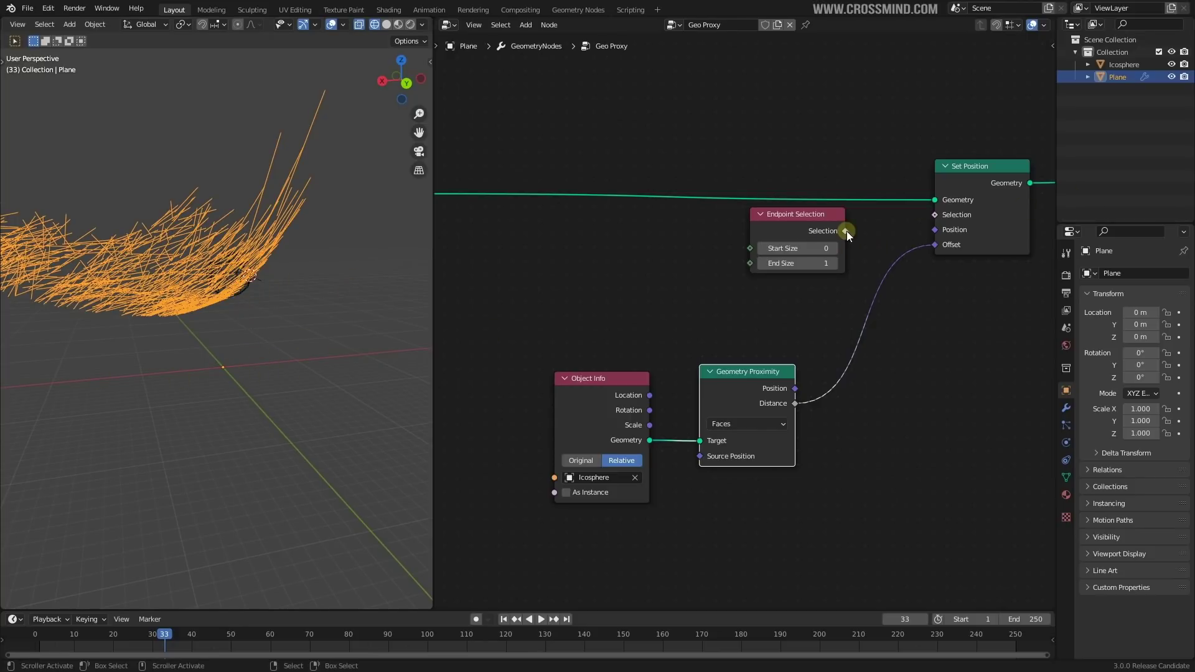
left_click_drag(944, 214, 943, 214)
Step: Move the Icosphere to about X -2.8, Y 0.9, Z 12.1 m, and reroute the Plane's Distance link from Offset to Set Position's Position
left_click(241, 280)
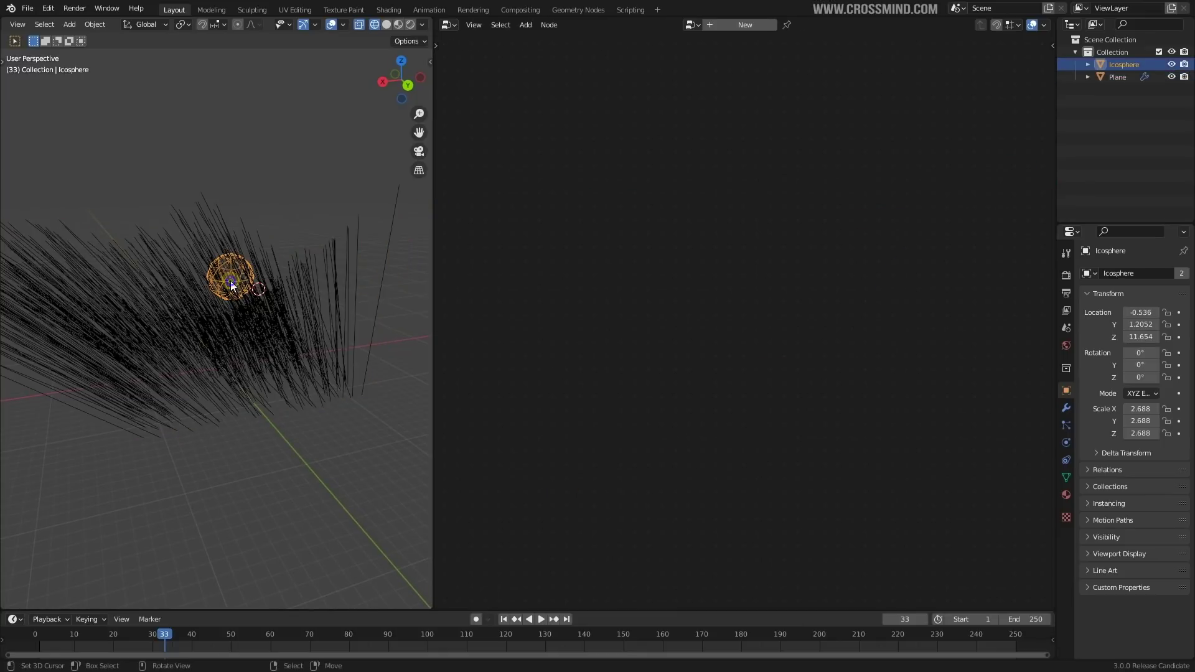
key("g")
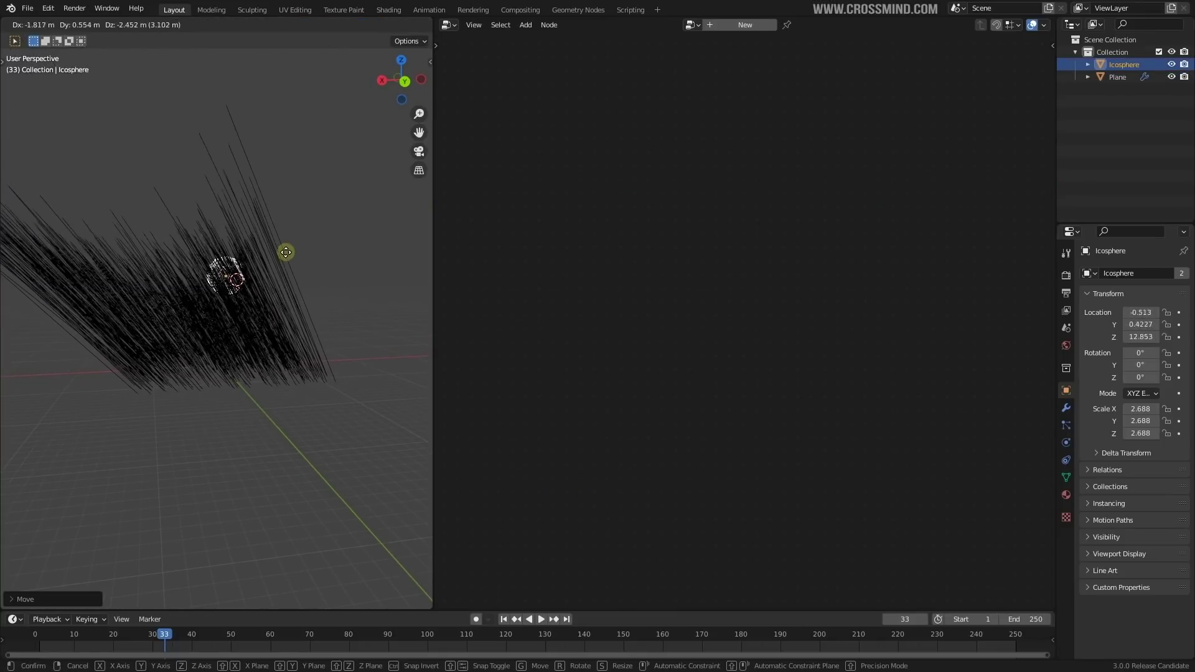
left_click(298, 268)
left_click(296, 266)
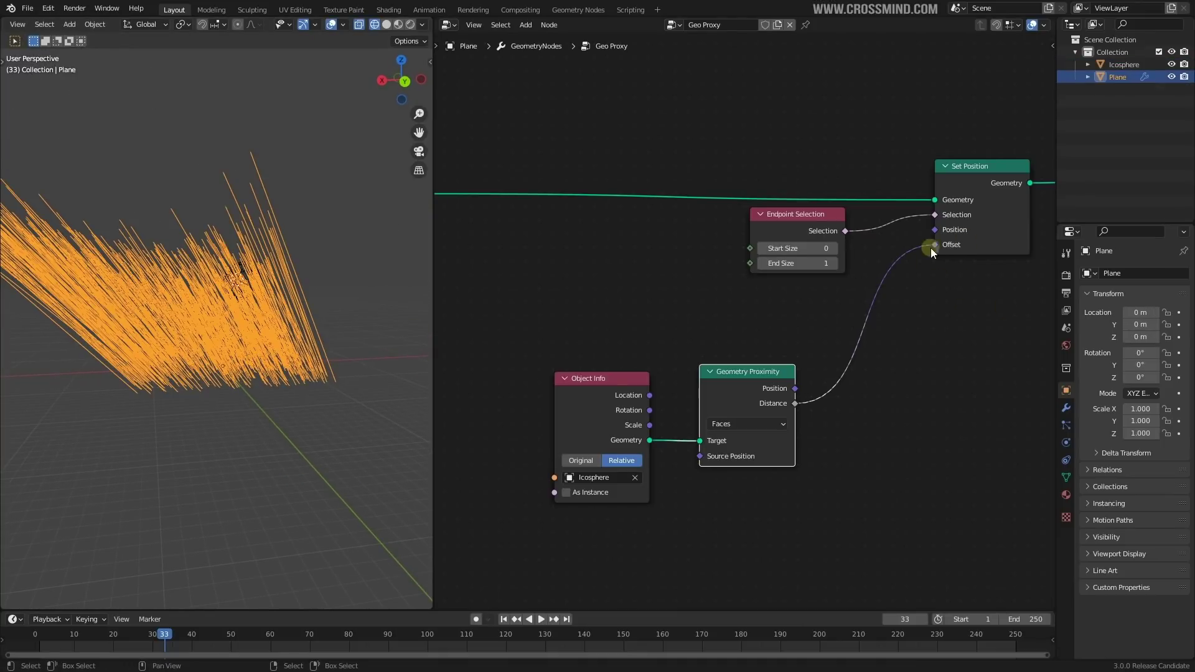
left_click_drag(936, 244, 936, 244)
Step: Raise the Icosphere to about Z 15.6 m above the grass, scale it to about 4.58, and reselect the Plane
left_click(243, 278)
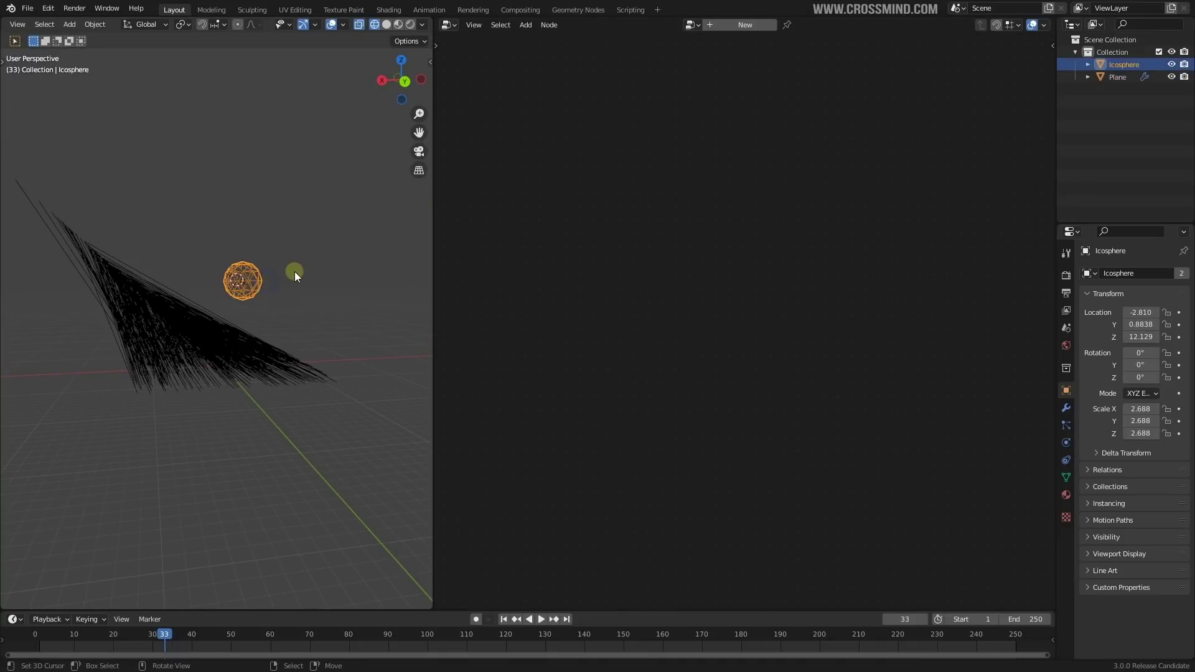
key("g")
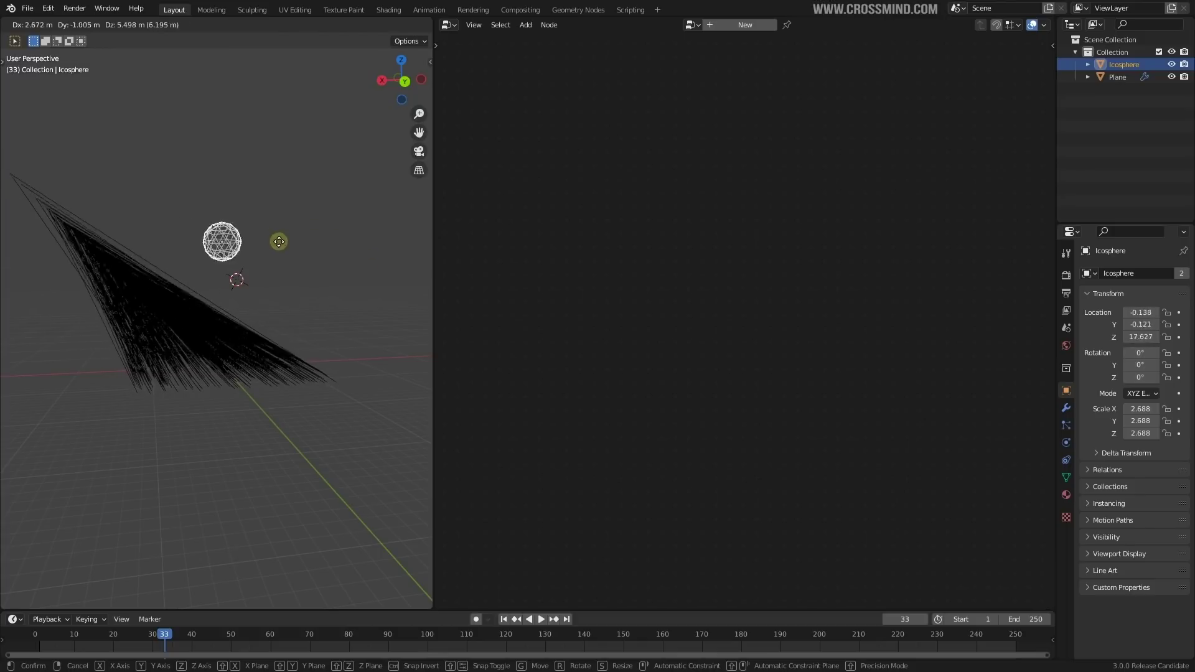
left_click(278, 242)
key("s")
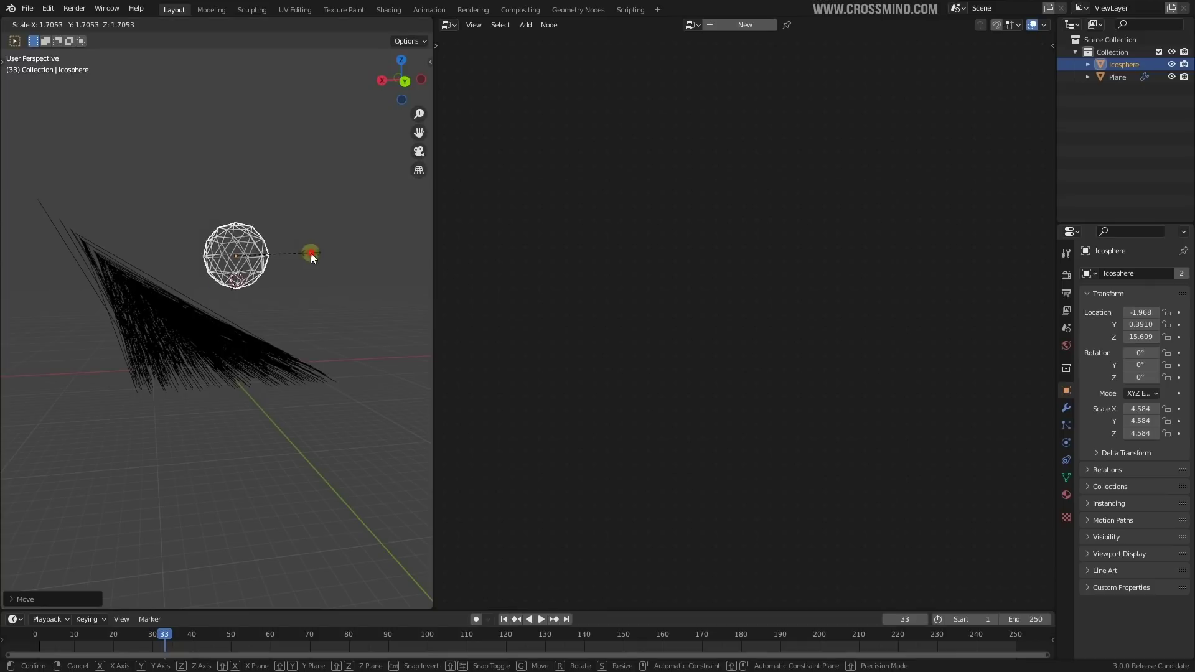
left_click(311, 253)
left_click(290, 323)
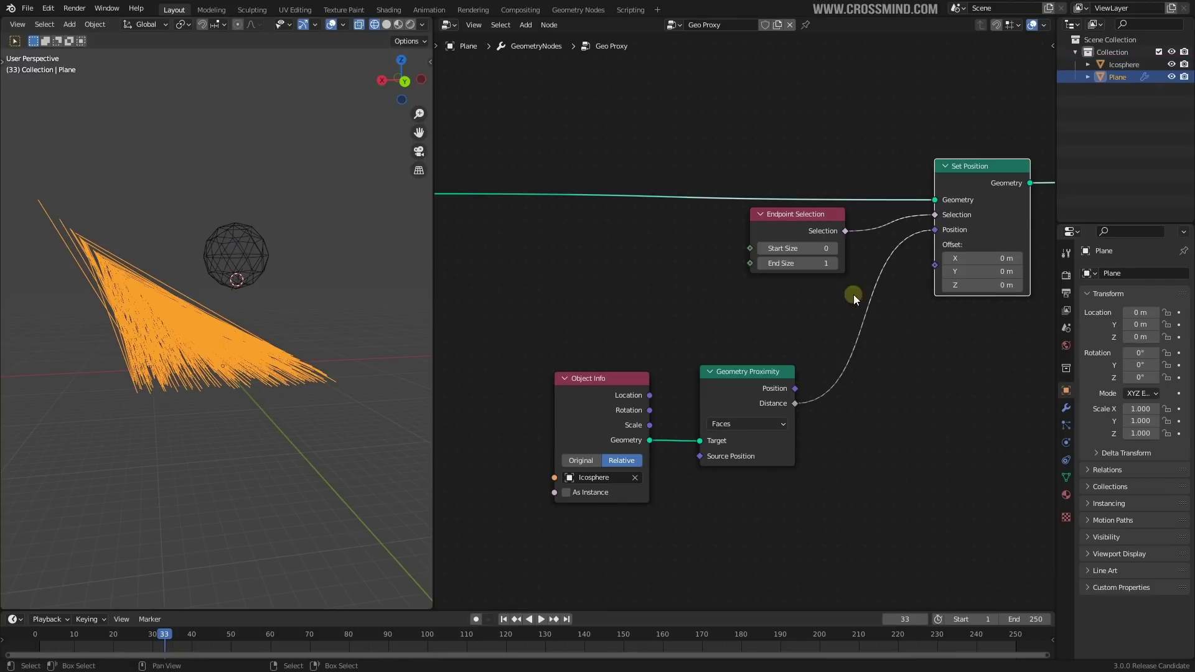
Step: Replace the Distance link with Geometry Proximity's Position output connected to Set Position's Position input
key("ctrl+z")
left_click_drag(932, 240, 936, 233)
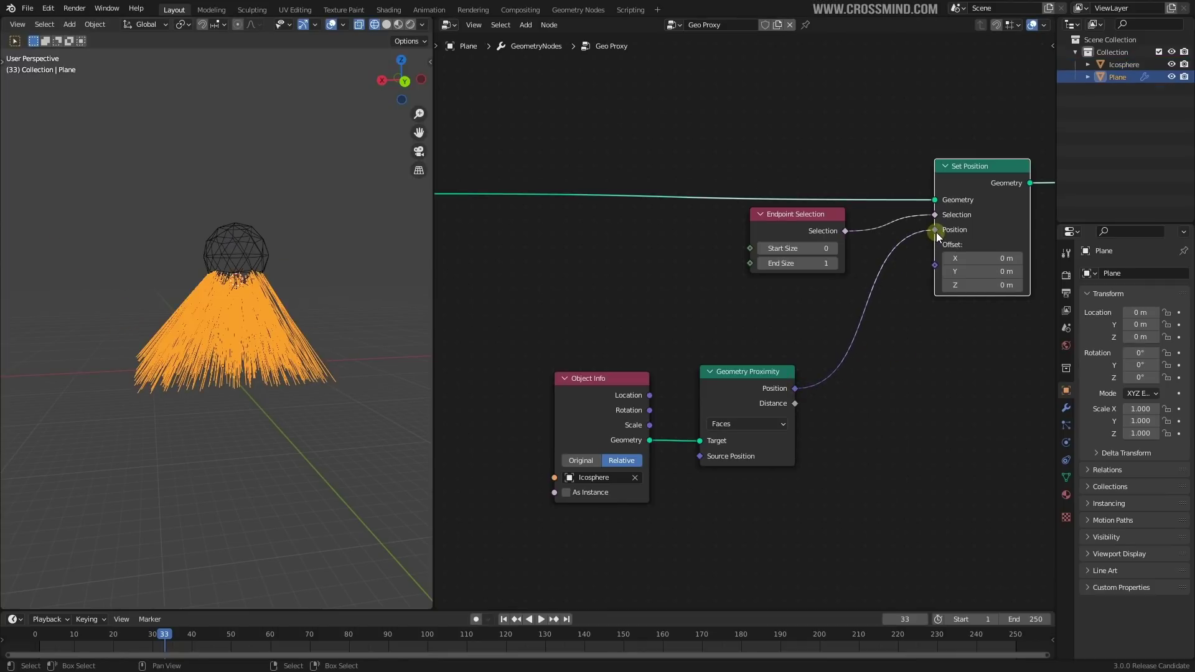
scroll(281, 398, "up", 4)
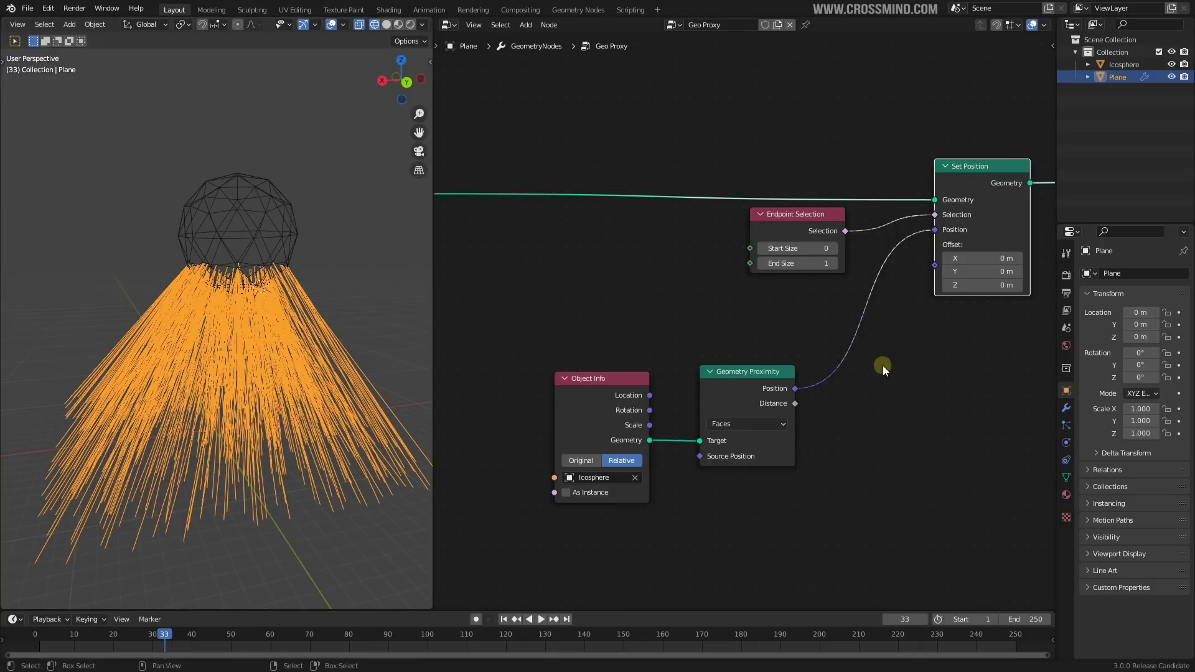
scroll(808, 387, "up", 2)
scroll(255, 233, "up", 3)
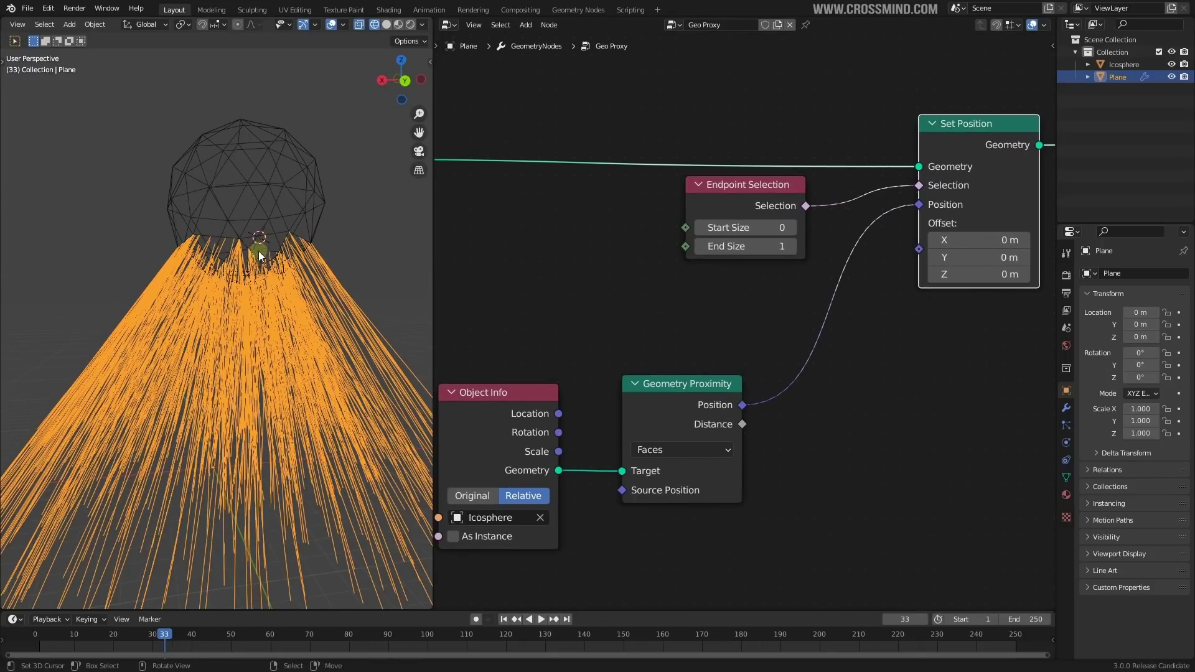
Step: Move the Icosphere from side to side above the grass to test how the grass tips follow it
left_click(274, 223)
scroll(285, 245, "down", 2)
key("g")
left_click(285, 245)
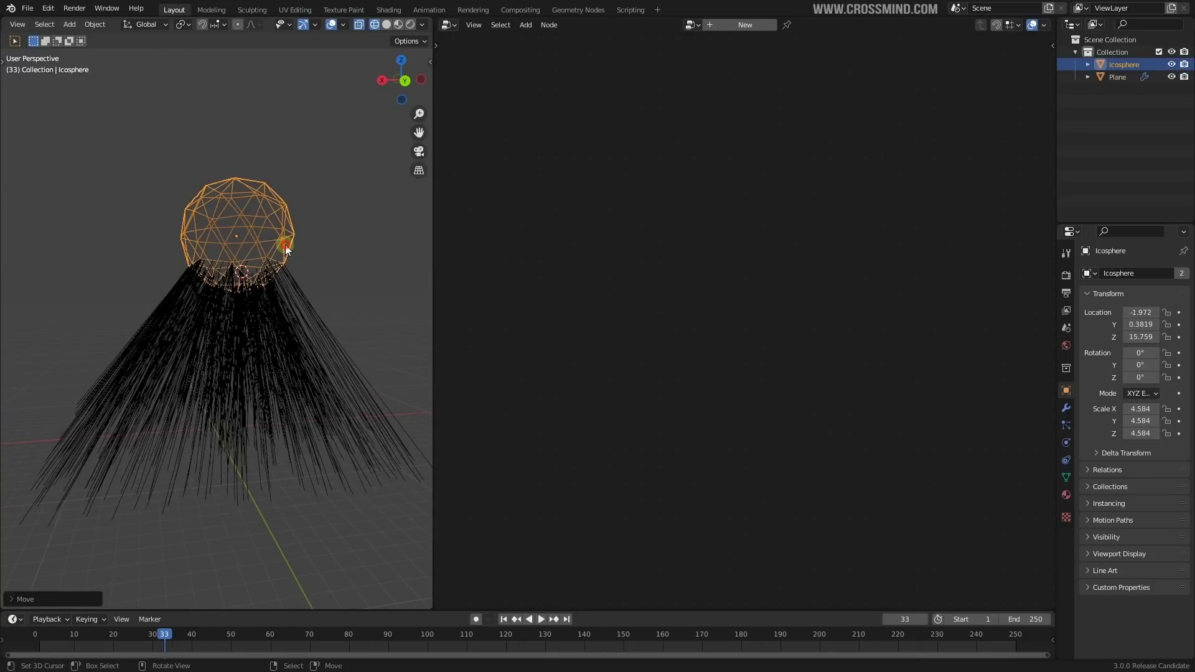
scroll(285, 246, "up", 2)
middle_click_drag(301, 270, 273, 272)
scroll(273, 272, "down", 3)
key("g")
left_click(272, 281)
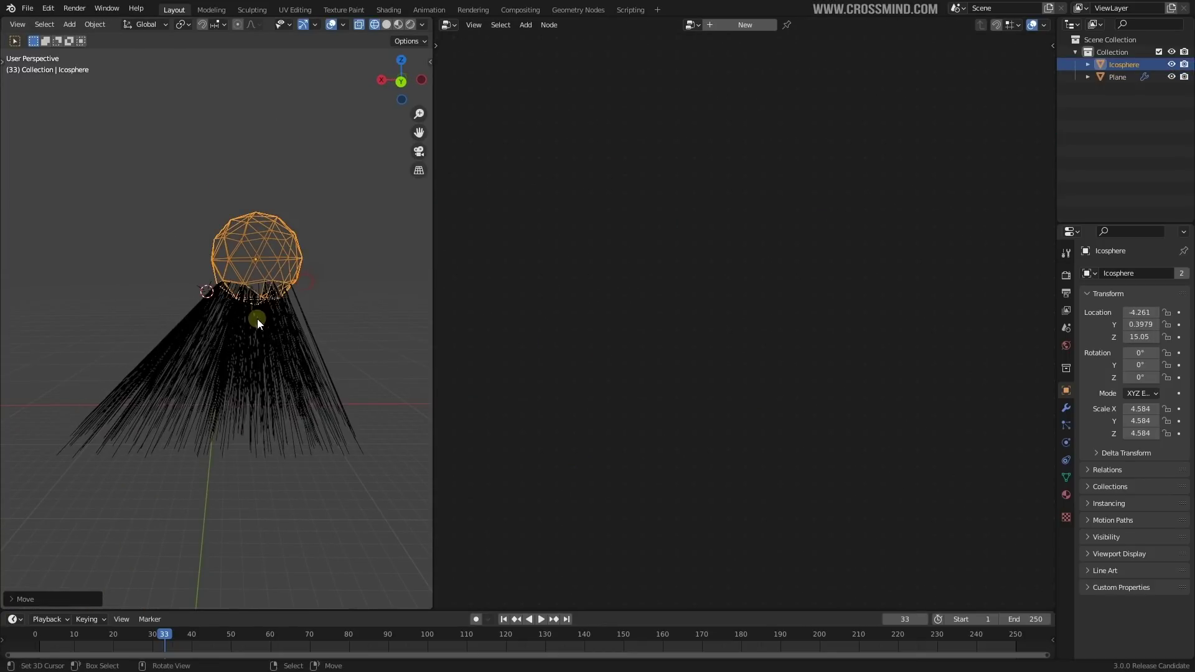
scroll(294, 330, "up", 1)
middle_click_drag(257, 318, 309, 214)
scroll(278, 301, "down", 2)
key("g")
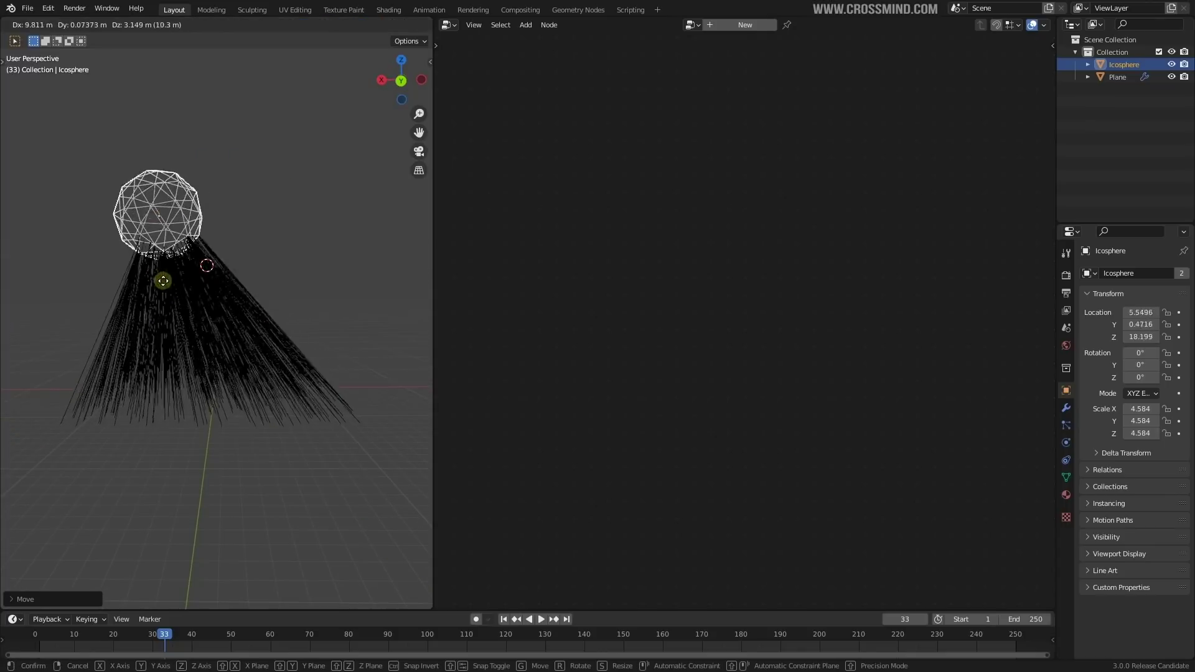
Step: Place the icosphere at about X -0.22, Y 0.45, Z 16 m and shift the Object Info and Geometry Proximity nodes away from Set Position
left_click(224, 234)
left_click(254, 333)
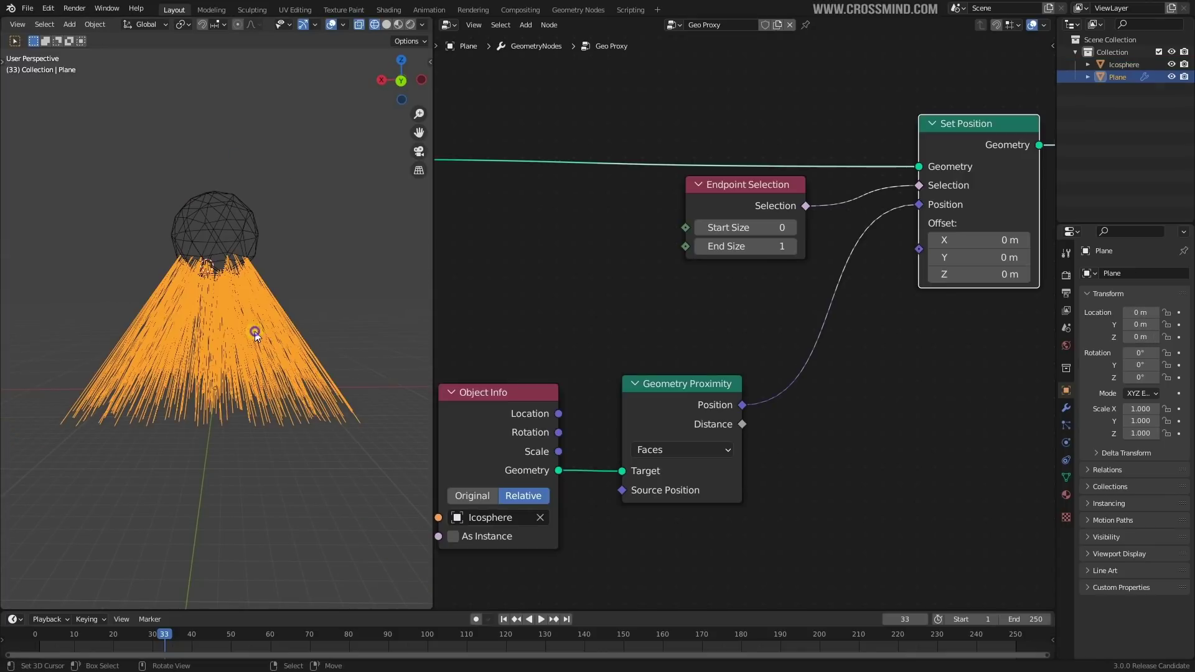
scroll(768, 417, "up", 1)
scroll(730, 417, "down", 3)
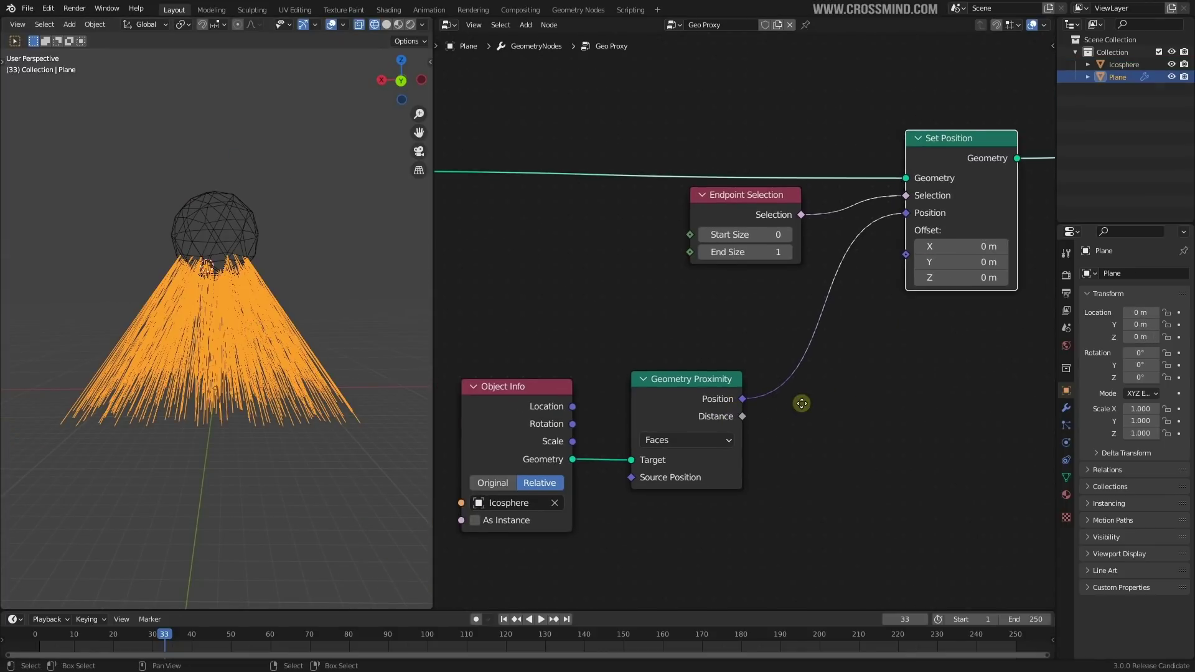
left_click_drag(715, 373, 668, 370)
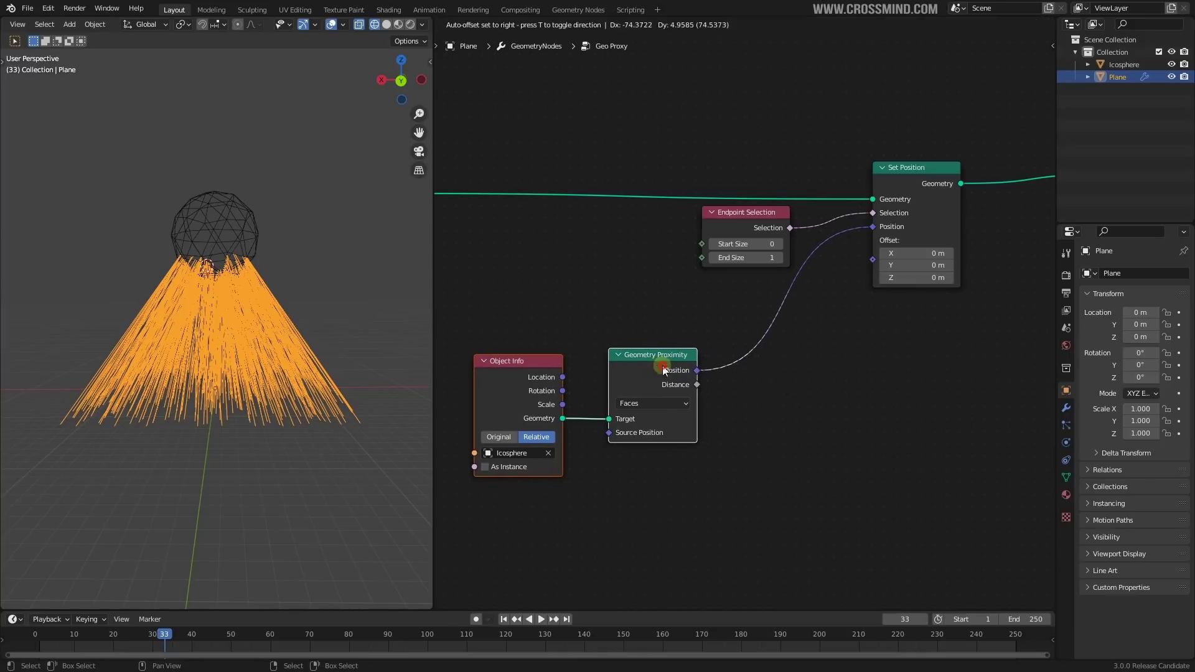
scroll(419, 327, "up", 3)
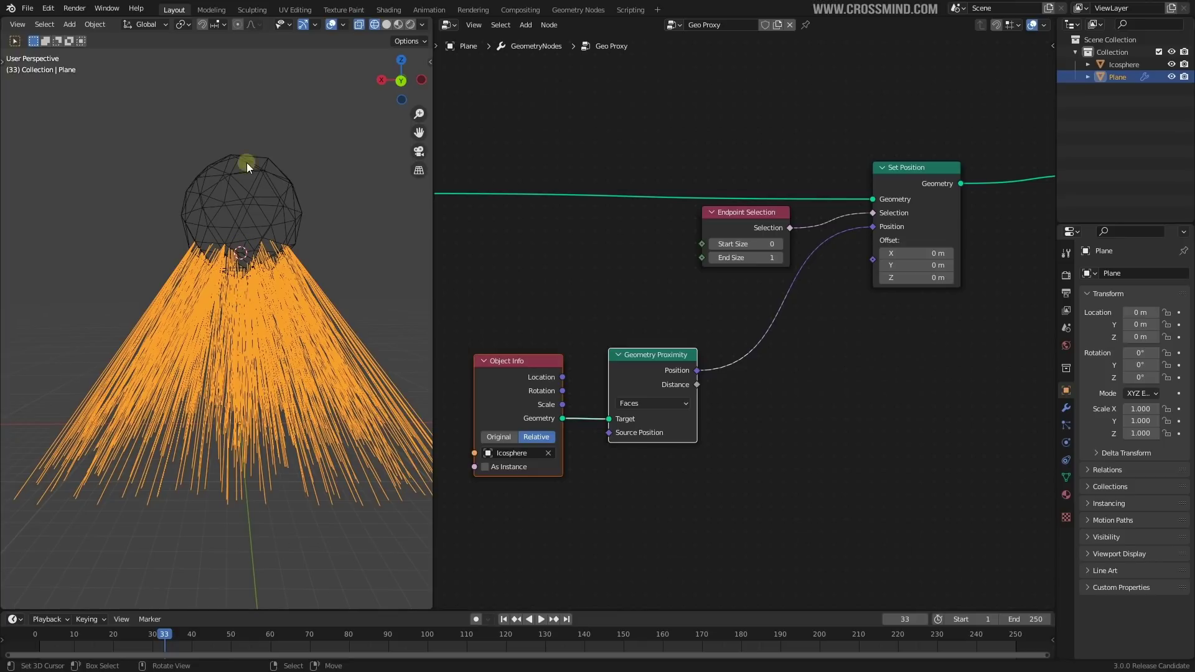
Step: Detach the Geometry Proximity node's Position output from Set Position, and reconnect it to the Position input to compare the strands
left_click(245, 204)
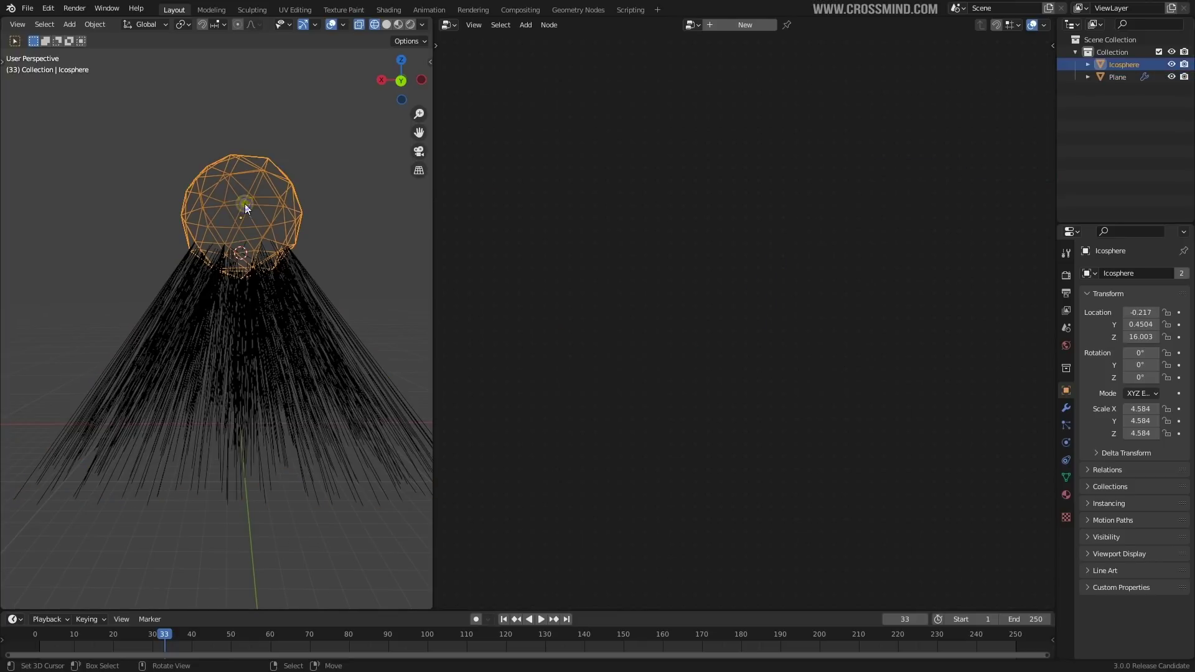
left_click(262, 325)
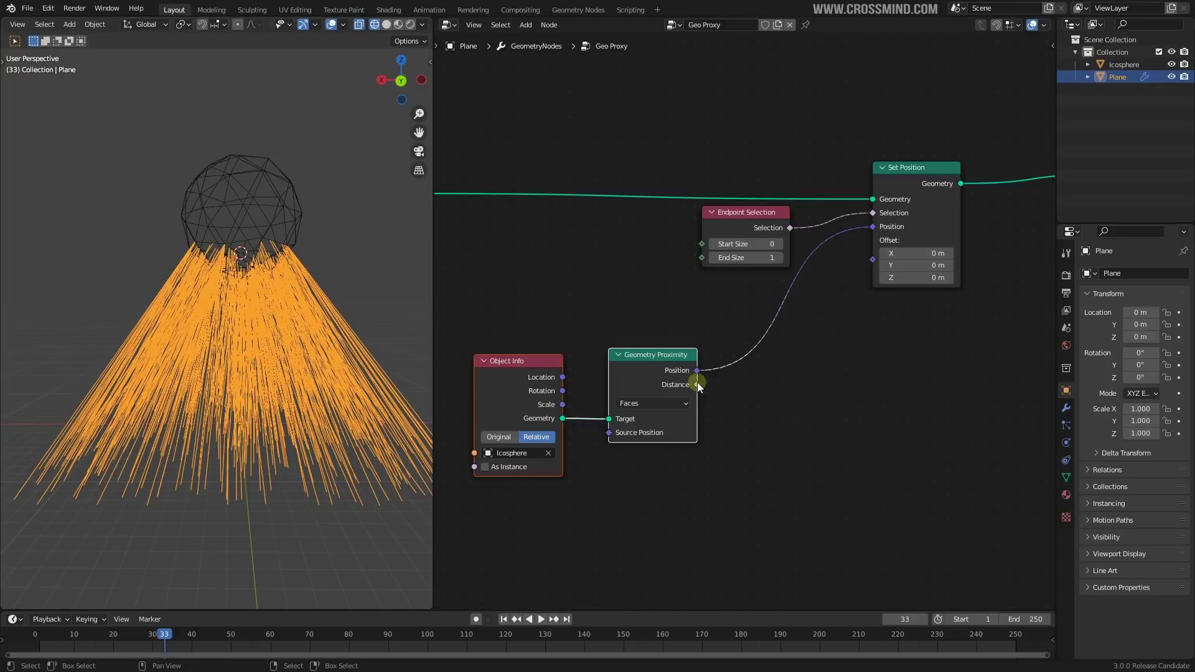
left_click_drag(697, 384, 760, 307)
key("ctrl+z")
middle_click_drag(226, 372, 241, 335)
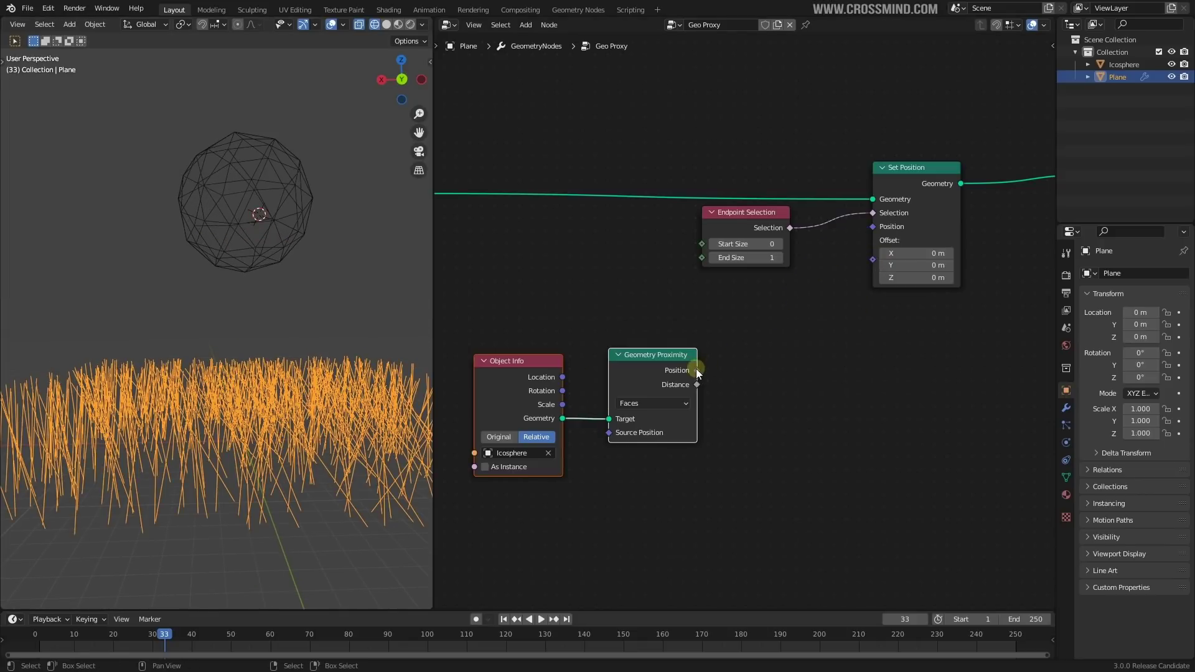
left_click_drag(697, 371, 872, 227)
middle_click_drag(268, 321, 194, 338)
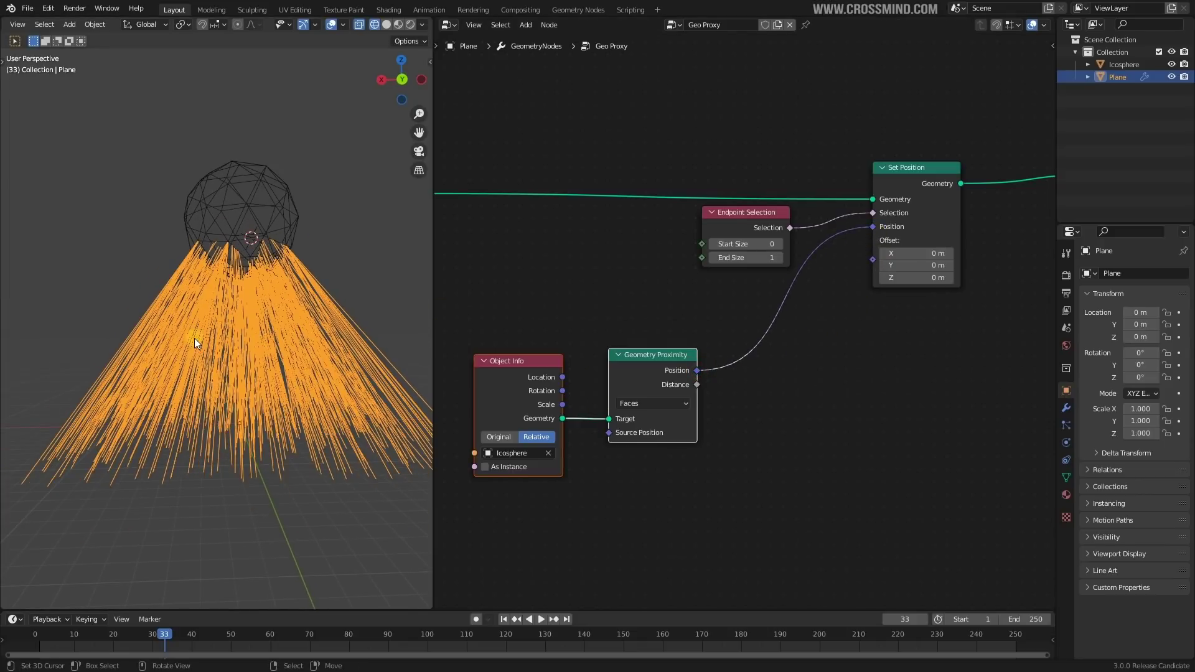
Step: Annotate the strands with freehand arrows pointing towards the selected icosphere and a few freehand strokes beside them
left_click(252, 211)
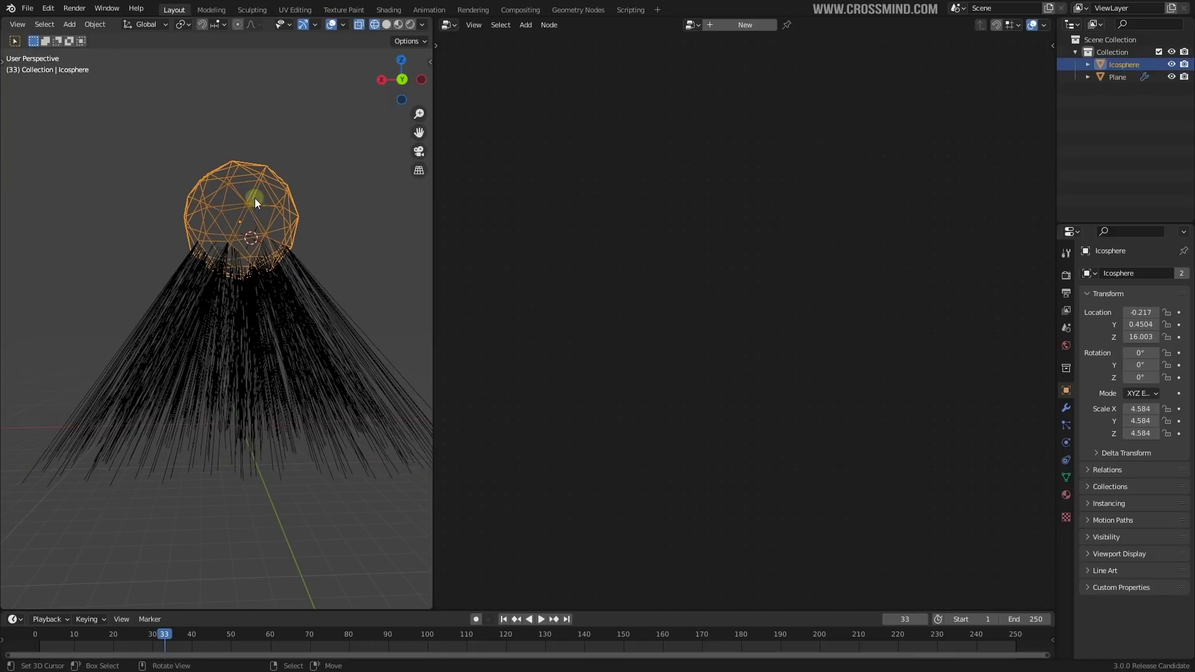
middle_click_drag(255, 198, 186, 310)
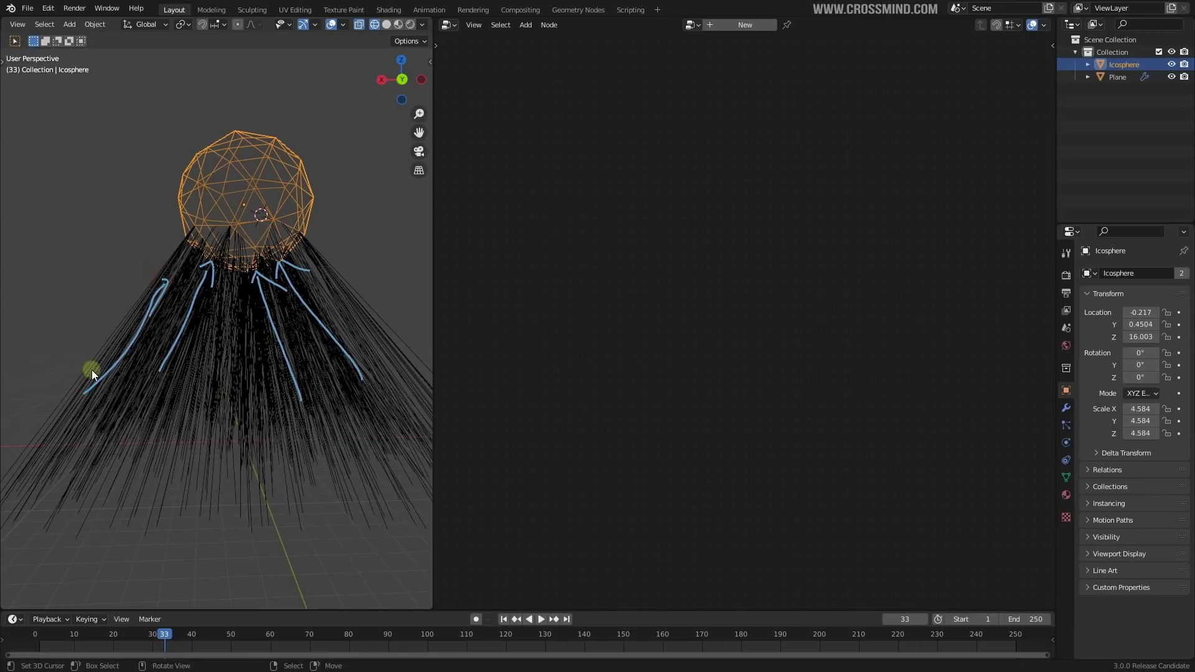
scroll(263, 305, "down", 2)
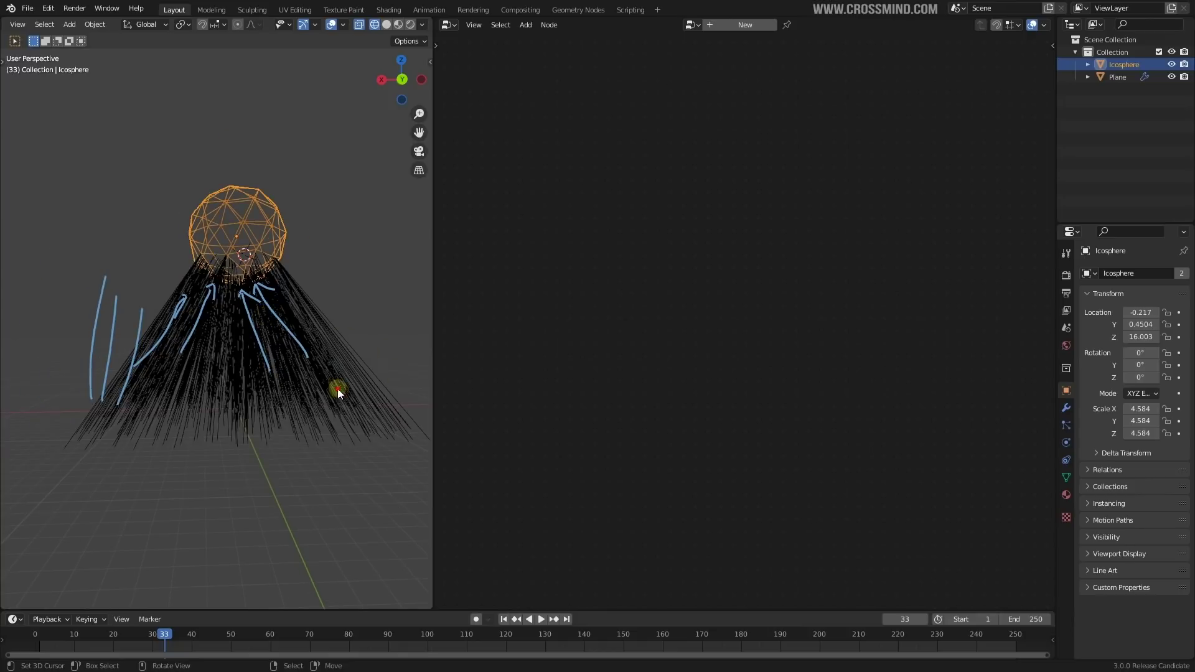
Step: Undo the annotations and the preceding edits back to the state where Geometry Proximity is not linked to Set Position
middle_click_drag(249, 274, 273, 289)
key("ctrl+z")
key("ctrl+z")
key("ctrl+z")
key("ctrl+z")
key("ctrl+z")
key("ctrl+z")
key("ctrl+z")
key("ctrl+z")
key("ctrl+z")
key("ctrl+z")
key("ctrl+z")
key("ctrl+z")
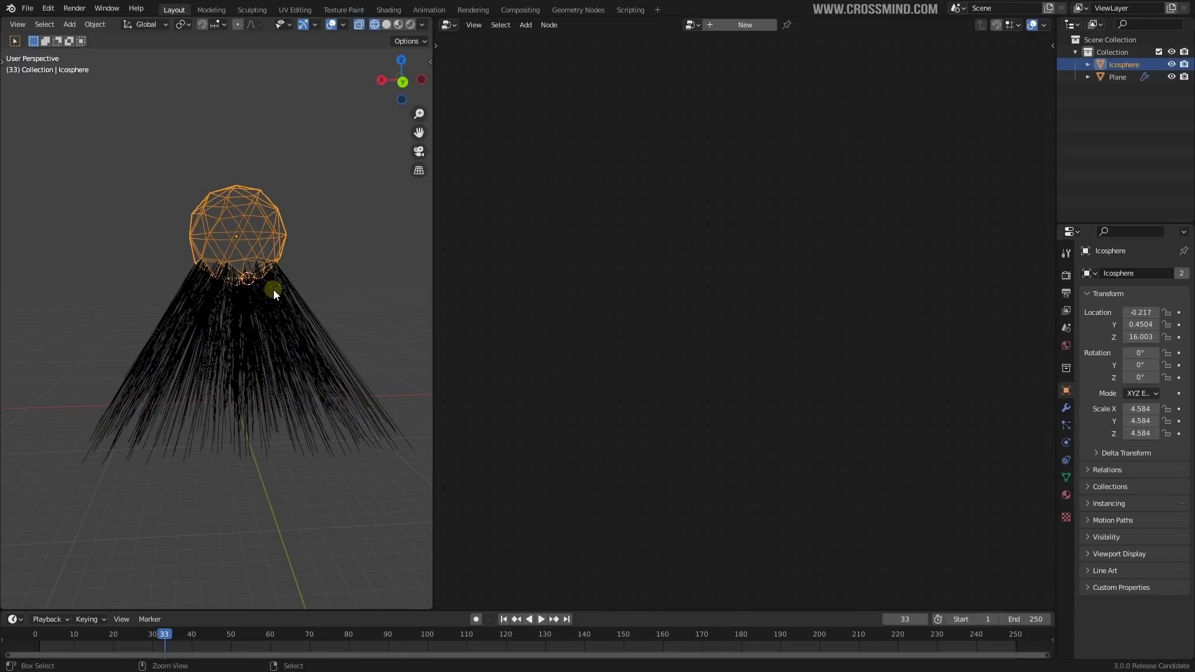
Step: Add a Vector Math node between Geometry Proximity and Set Position
middle_click_drag(809, 361, 833, 363)
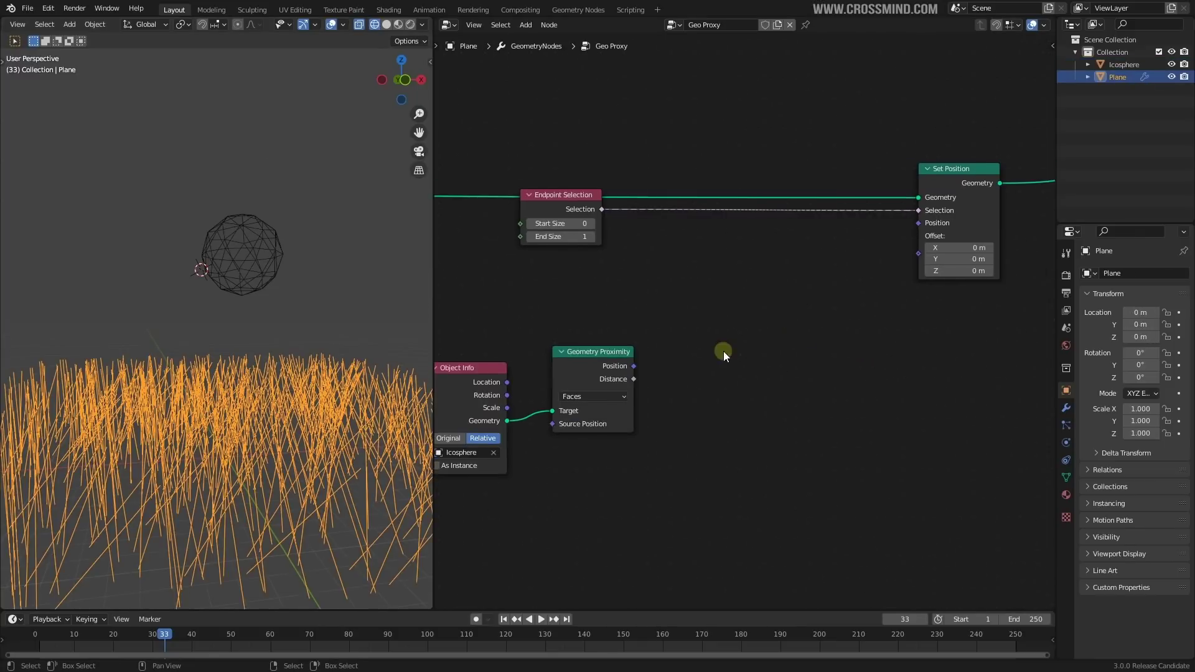
left_click(603, 344, "shift")
key("shift+a")
left_click(936, 278)
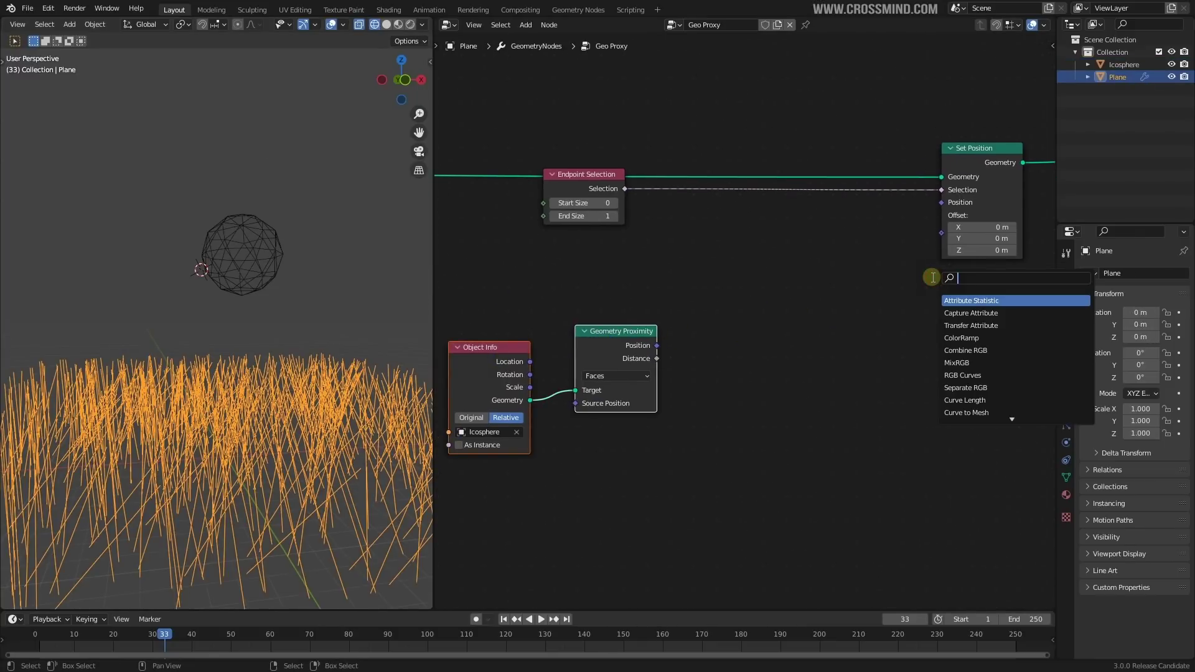
type("vect")
left_click(980, 315)
left_click(866, 310)
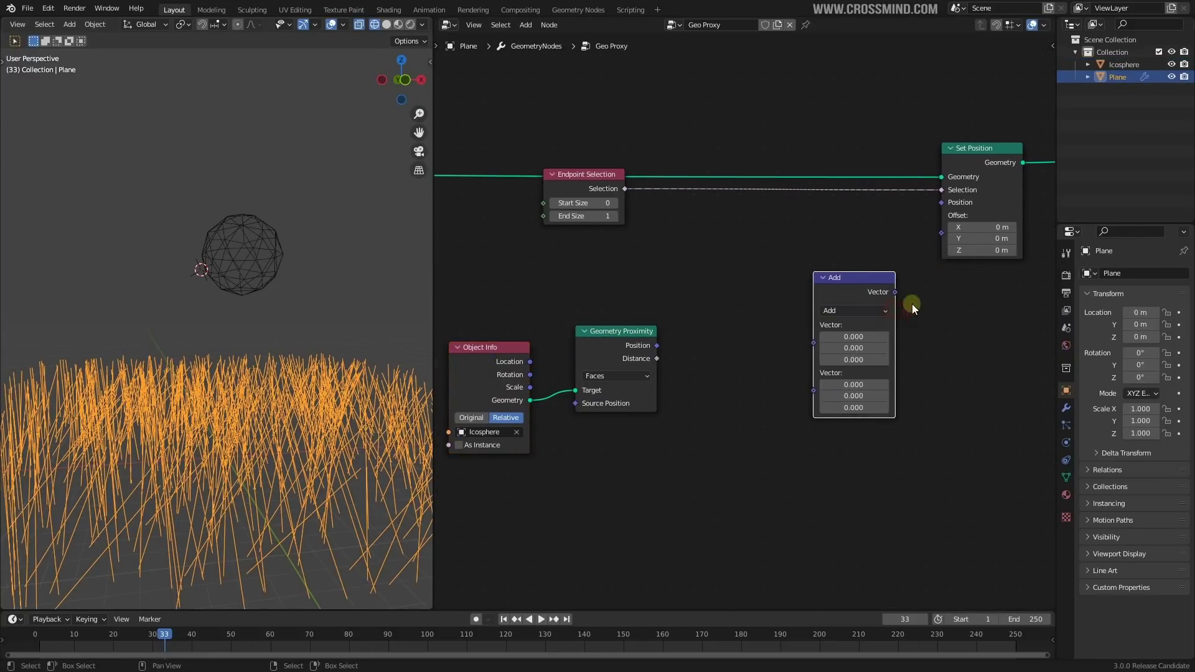
Step: Set the Vector Math operation to Multiply and link its Vector output to Set Position's Position input
scroll(889, 312, "up", 2)
middle_click_drag(888, 312, 895, 330)
left_click(875, 327)
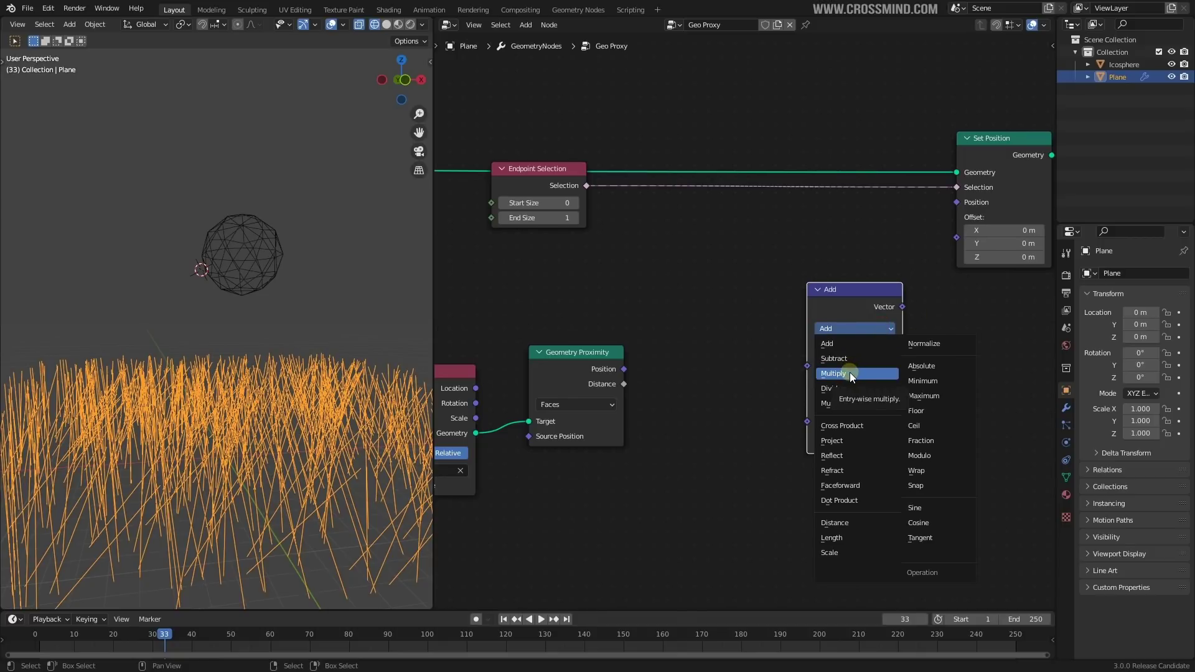
left_click(849, 372)
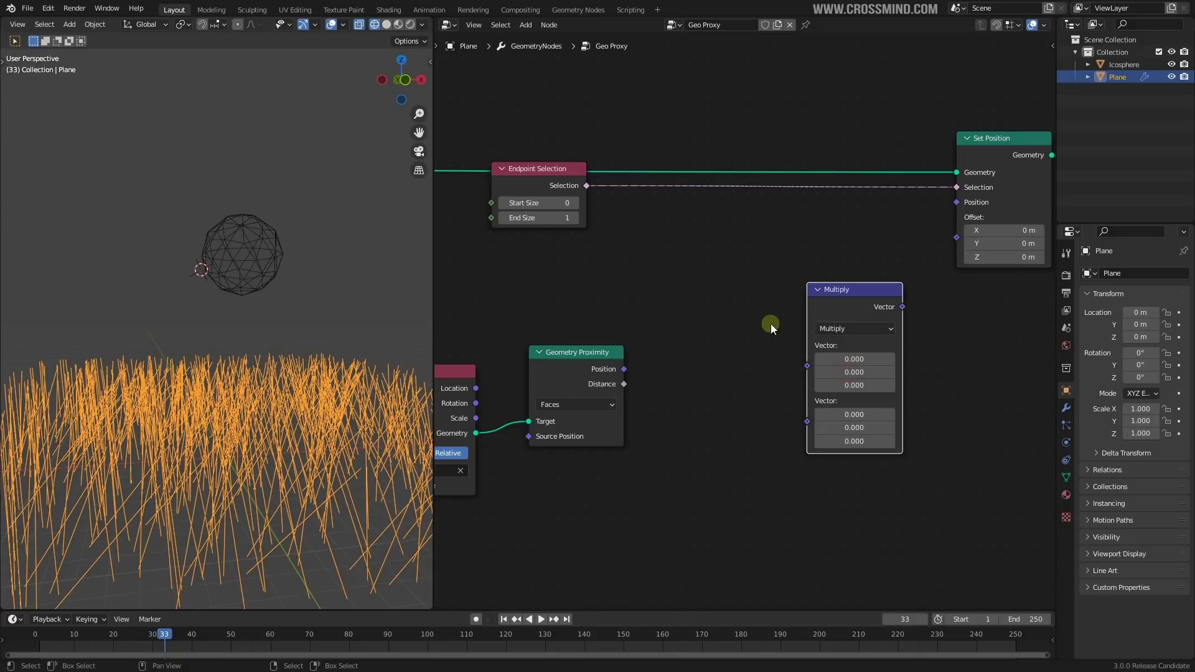
left_click_drag(888, 314, 936, 209)
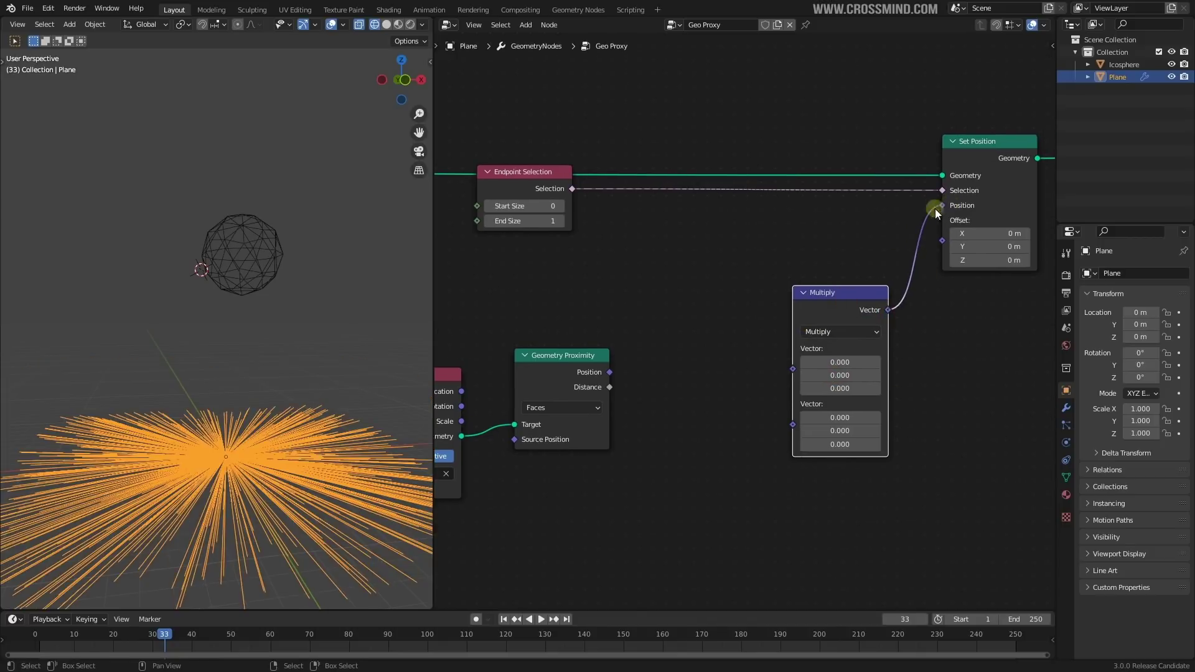
Step: Link a new Position node to the Multiply node's first Vector and set the second Vector to 1.000 on all axes
middle_click_drag(794, 300, 838, 241)
scroll(782, 282, "down", 1)
key("shift+a")
left_click(780, 282)
type("po")
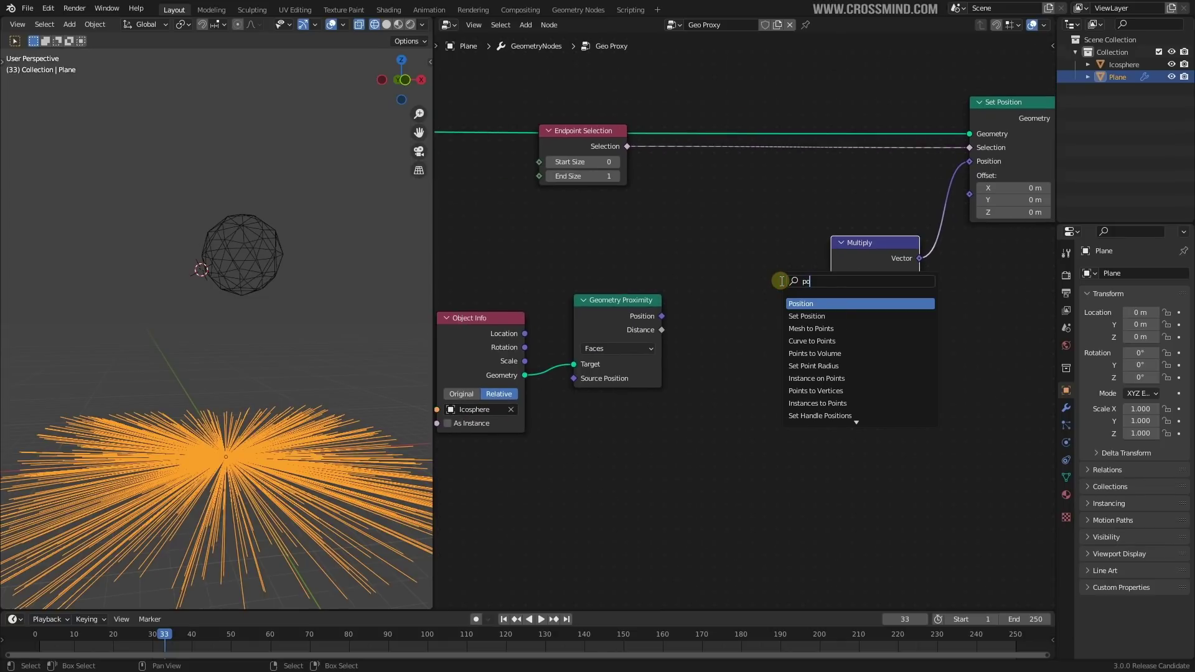
left_click(800, 303)
left_click(685, 244)
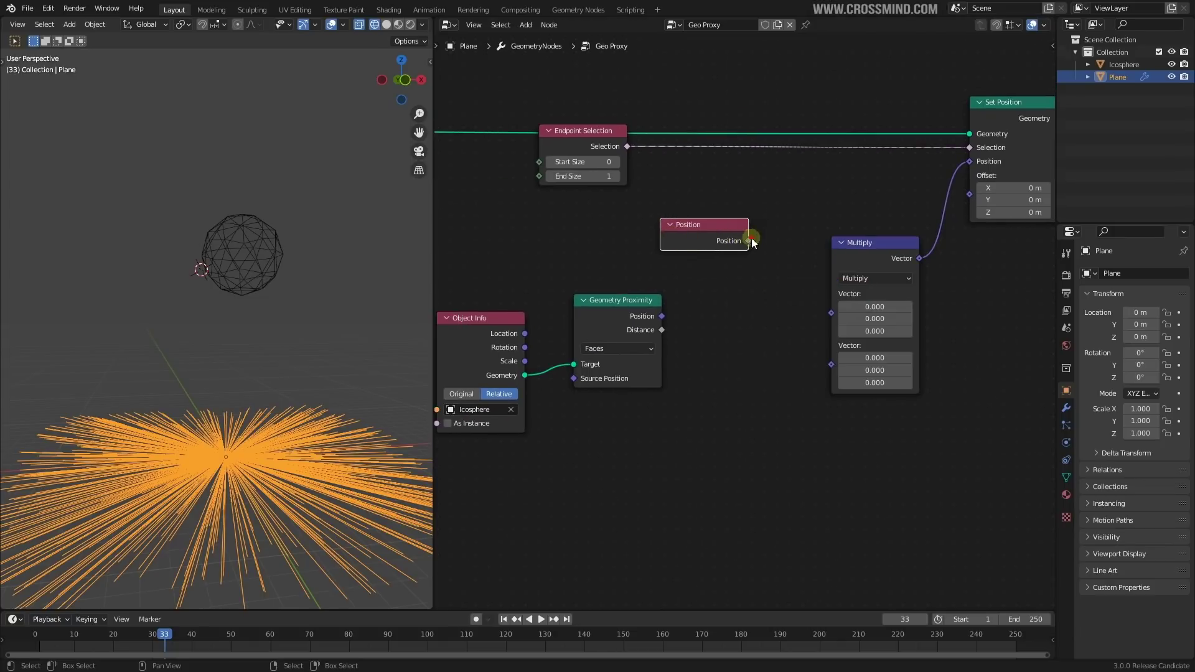
left_click_drag(820, 318, 829, 313)
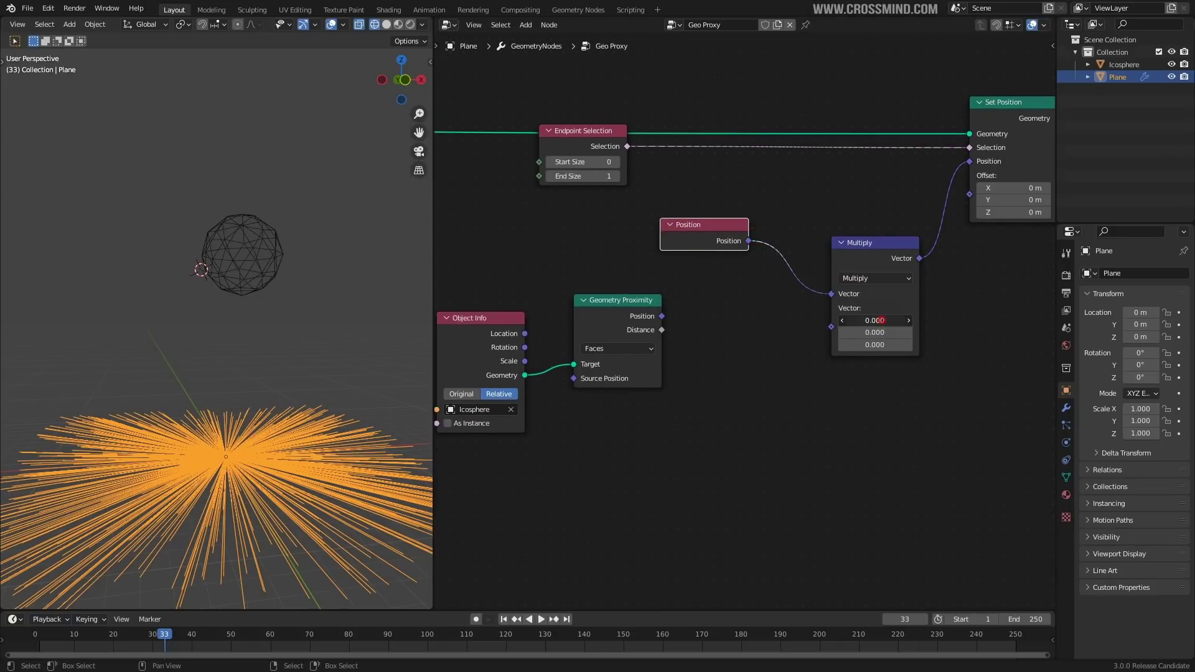
left_click(874, 326)
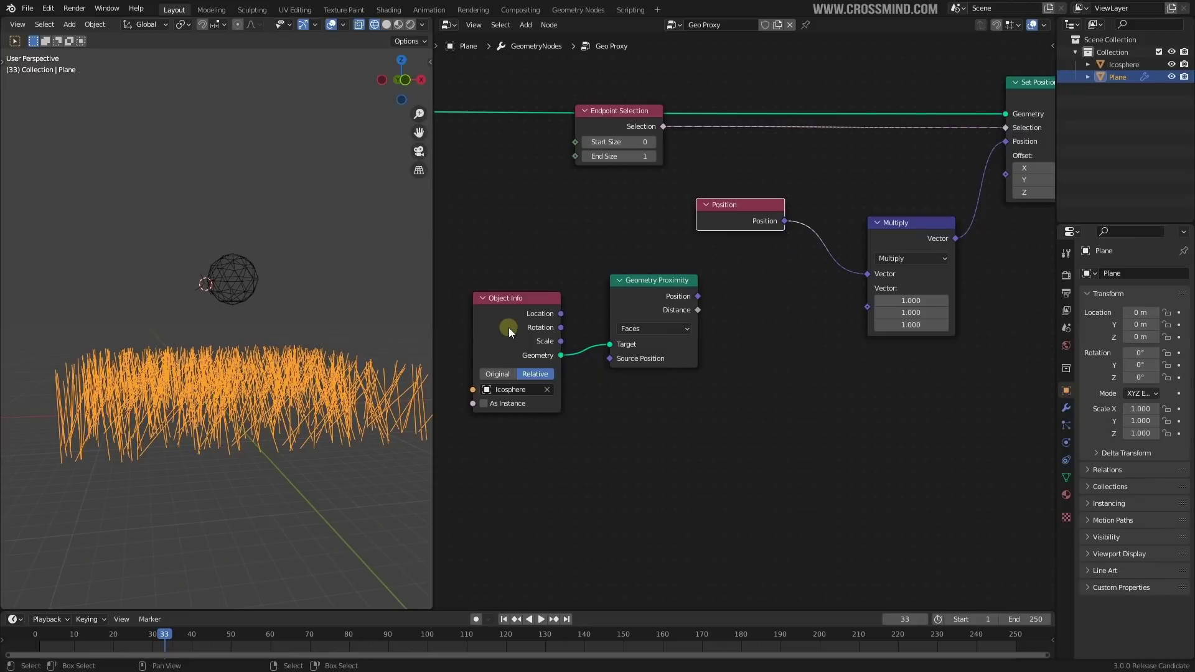
Step: Rearrange the Object Info, Geometry Proximity, Position, Multiply and Endpoint Selection nodes into a tidier layout and save the file
left_click(509, 328, "shift")
left_click(646, 306, "shift")
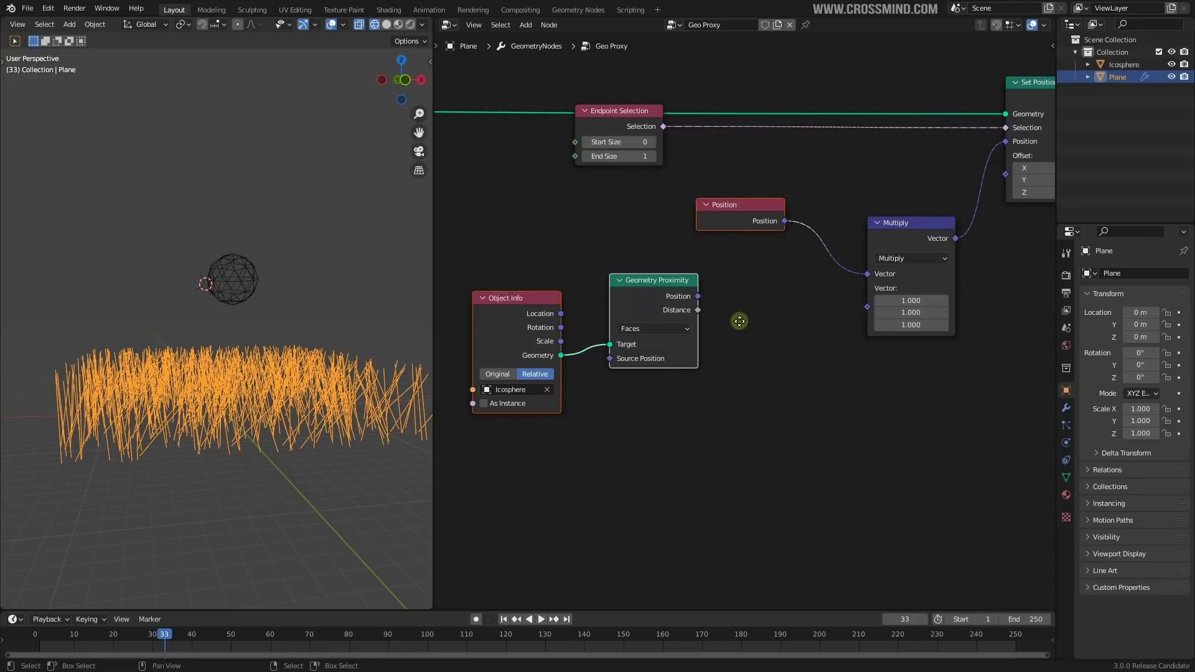
key("g")
left_click(772, 337)
left_click_drag(788, 251, 711, 237)
middle_click_drag(851, 270, 795, 275)
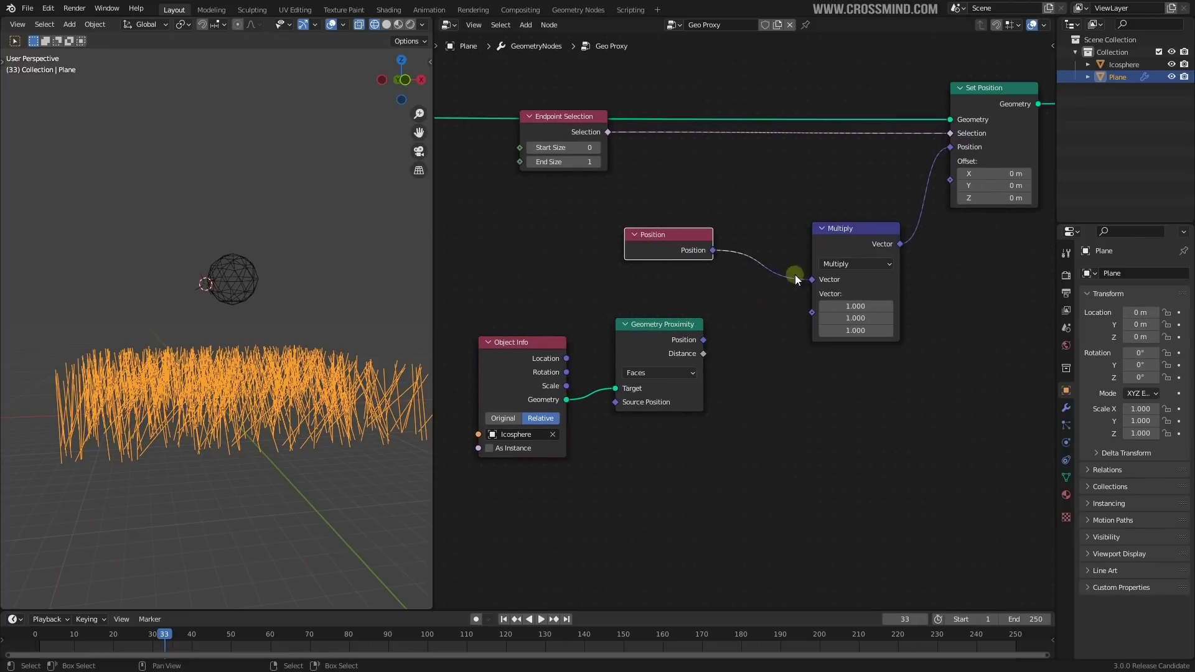
left_click_drag(838, 232, 839, 187)
left_click_drag(565, 129, 594, 135)
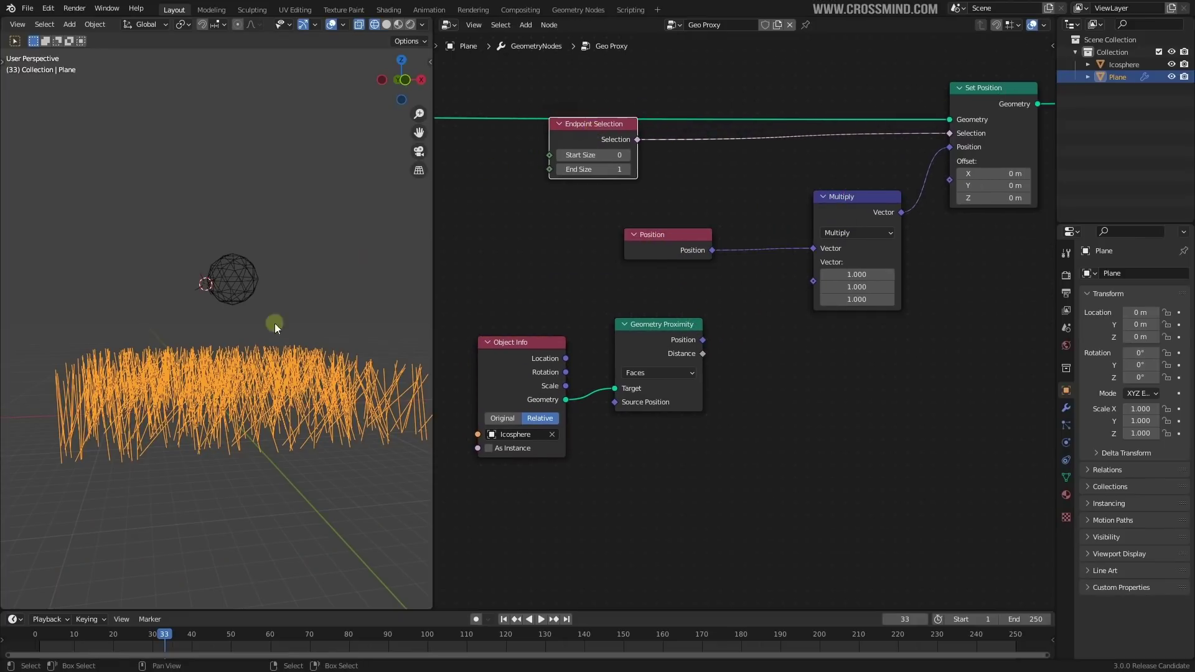
key("ctrl+s")
Step: Link Geometry Proximity's Distance output to the Multiply node's second Vector, and move the icosphere lower among the strands to test it
middle_click_drag(747, 386, 783, 389)
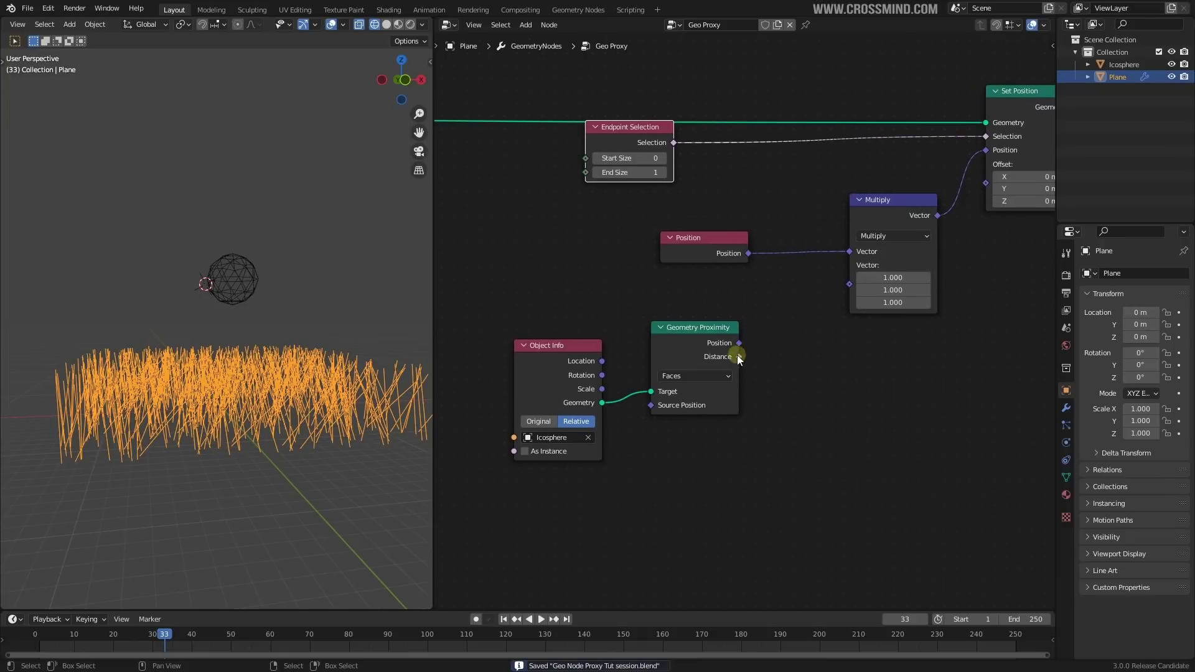
left_click_drag(846, 286, 850, 282)
left_click(235, 273)
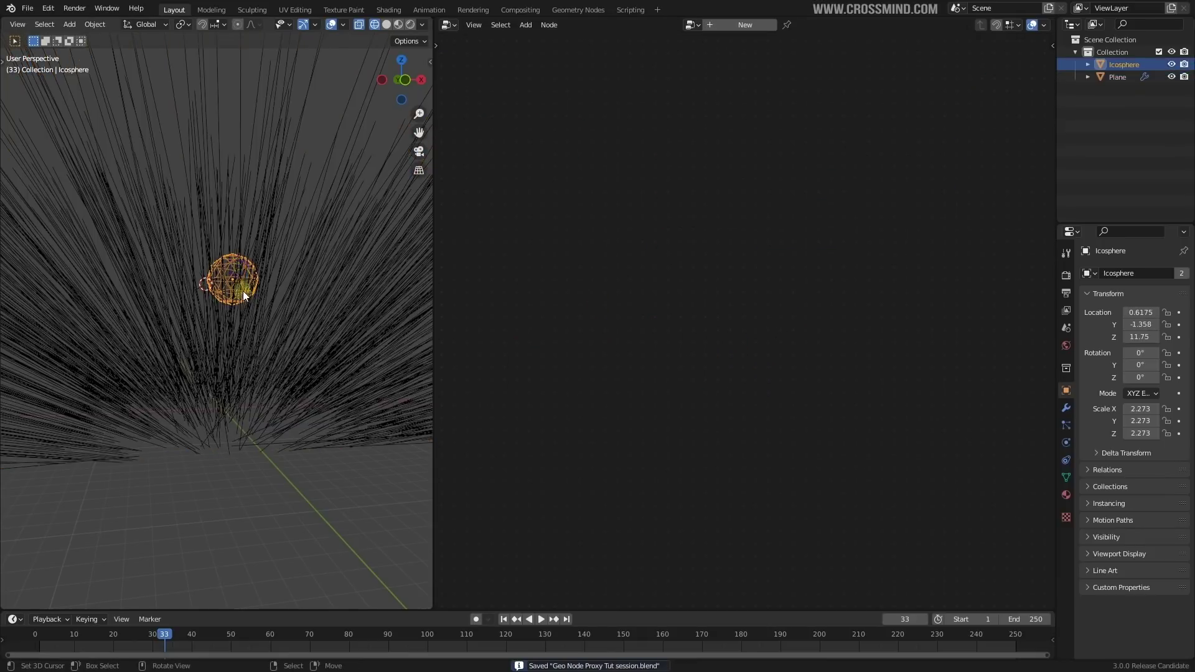
key("g")
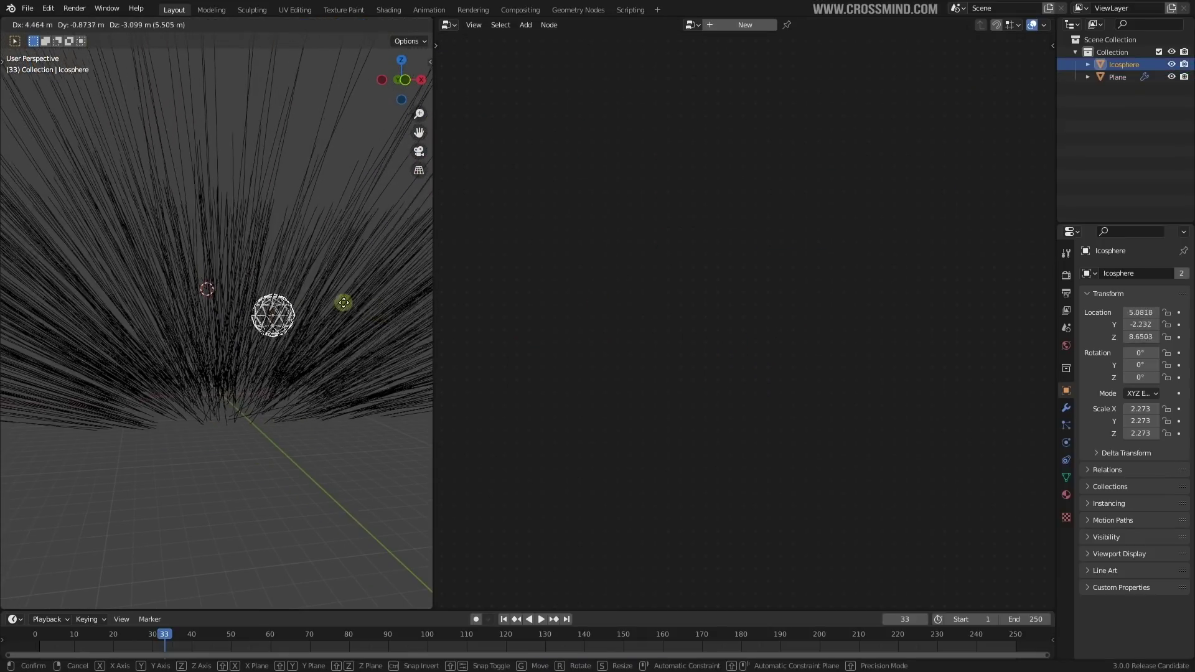
left_click(341, 299)
Step: Insert a Map Range node on the plane's link between Geometry Proximity's Distance and the Multiply node
left_click(342, 342)
scroll(233, 399, "up", 3)
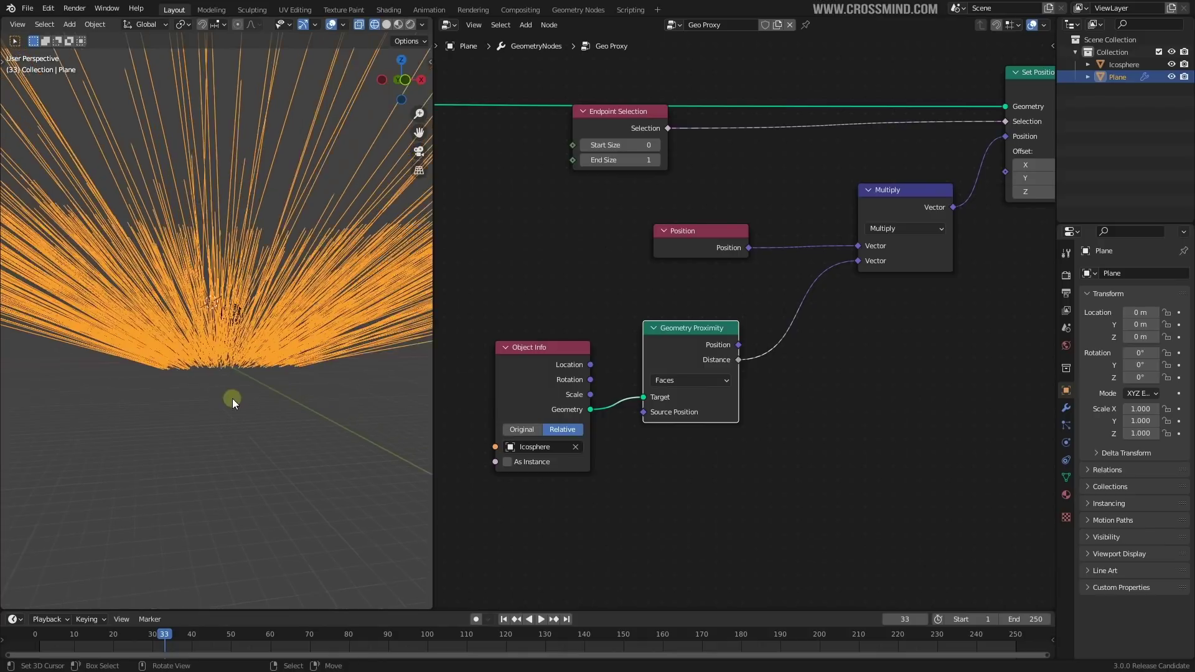
key("shift+a")
left_click(840, 299)
type("map")
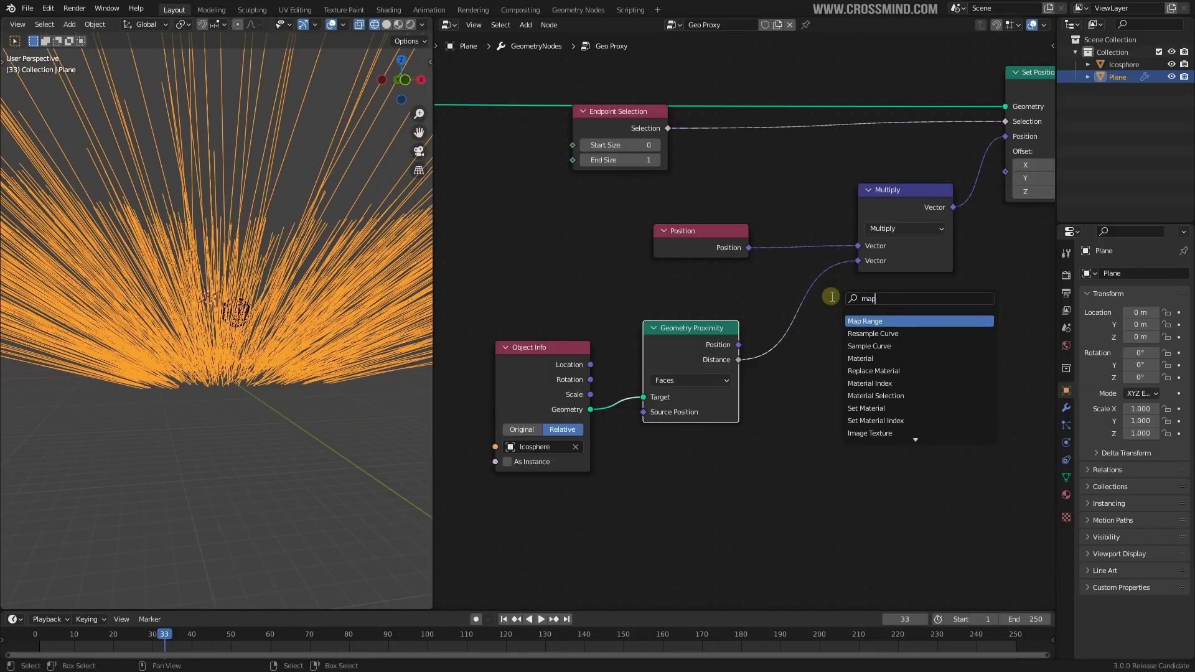
left_click(861, 318)
left_click(757, 289)
scroll(899, 419, "up", 1)
Step: Set the Map Range node's From Min to 13.700 and To Max to 1.700
mouse_move(874, 417)
left_mouse_down()
mouse_move(893, 418)
mouse_move(874, 418)
left_mouse_up()
left_click_drag(874, 436, 853, 420)
left_click_drag(872, 402, 996, 385)
scroll(382, 344, "up", 3)
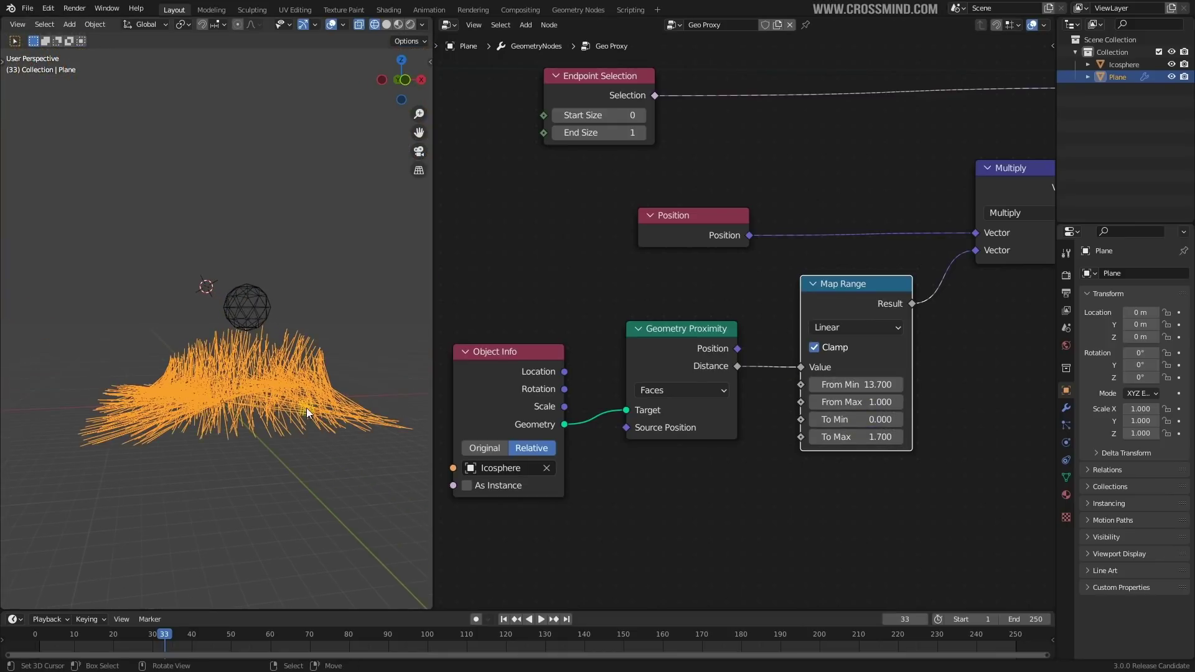
Step: Scale the icosphere to about 2.046 and move it to about X 0.51, Y -1.64, Z 10.85 m above the strands
left_click(249, 304)
key("g")
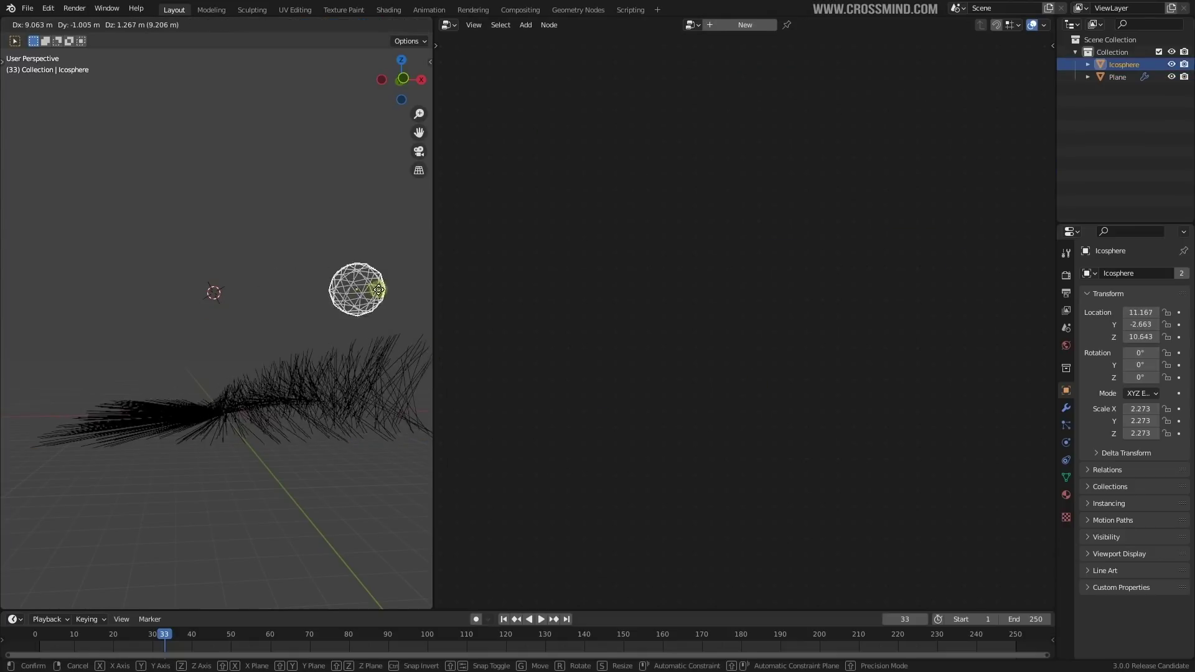
right_click(110, 300)
key("s")
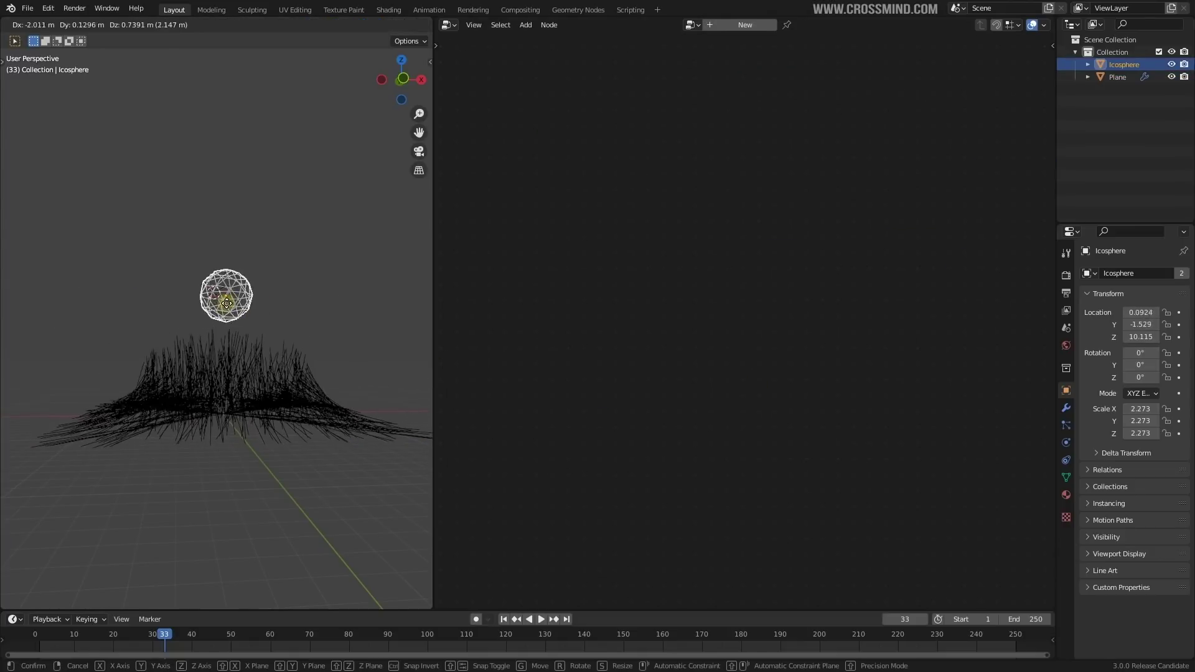
left_click(320, 302)
key("g")
key("s")
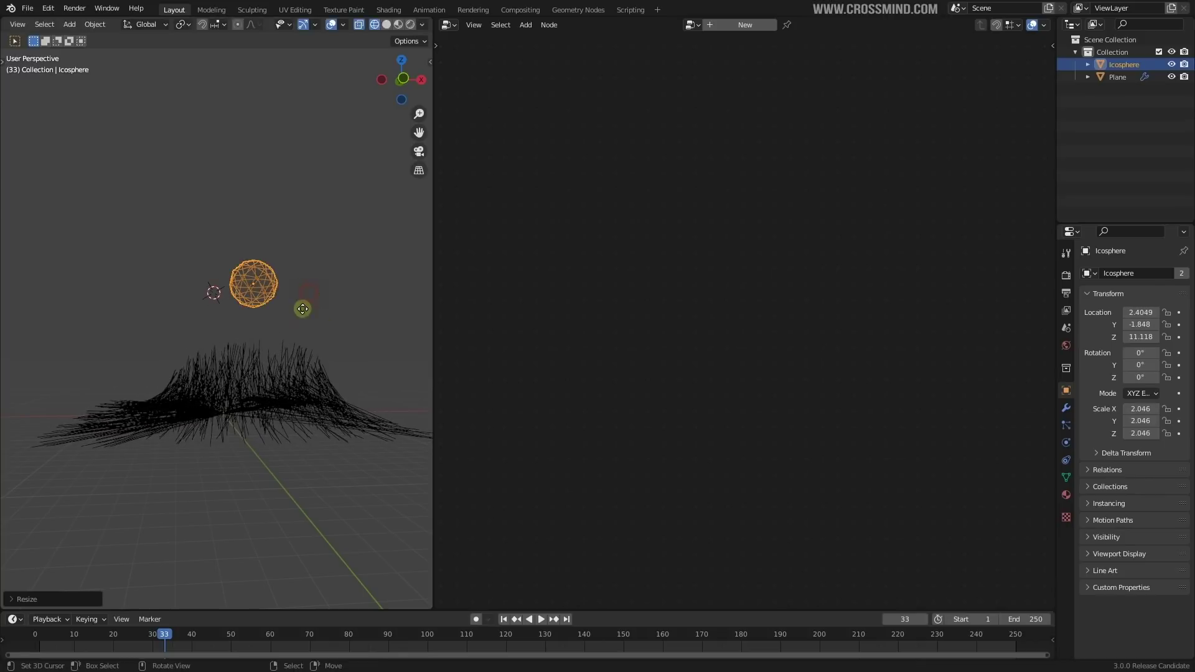
key("g")
left_click(280, 334)
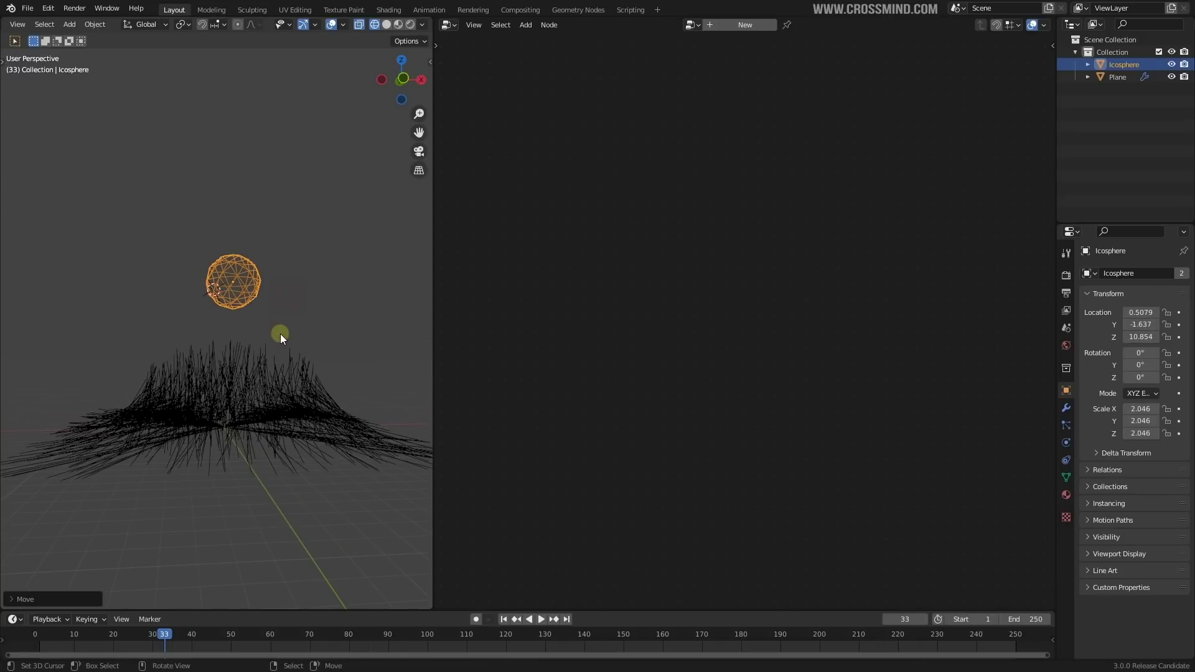
Step: Scale the icosphere to about 2.830 and raise it above the strands
key("s")
left_click(330, 304)
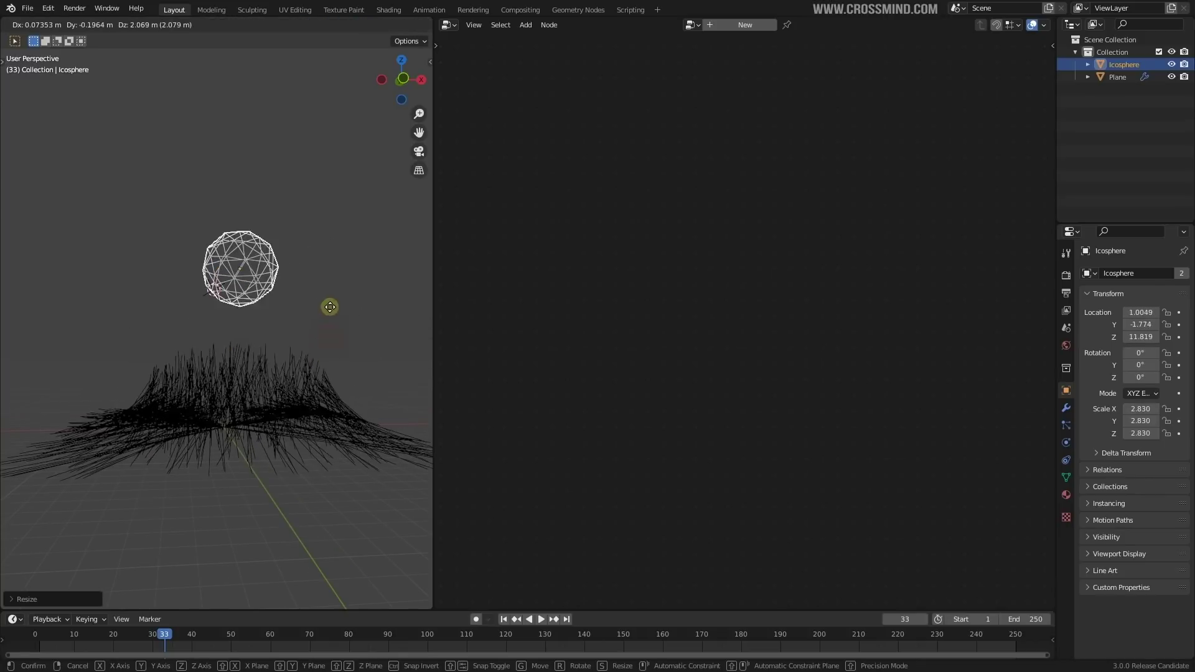
Step: Select the plane and set its Map Range node's To Min to 1.000 and To Max to 2.000
left_click(243, 405)
left_click_drag(874, 401, 875, 402)
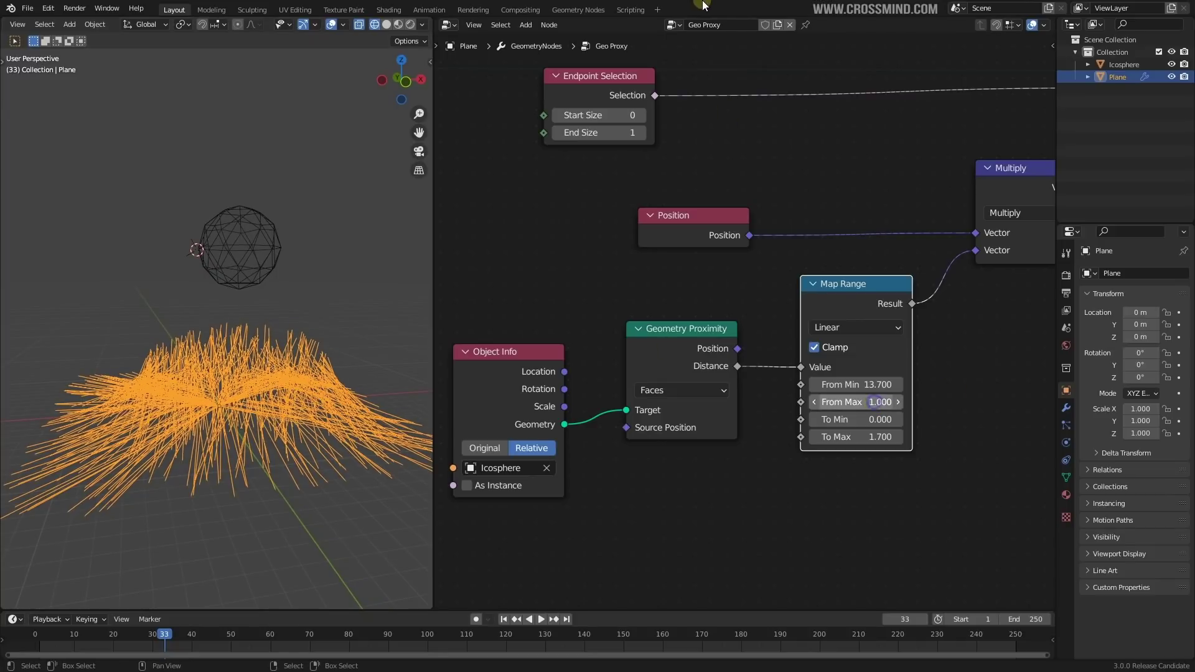
middle_click_drag(215, 373, 260, 366)
left_click_drag(871, 439, 895, 439)
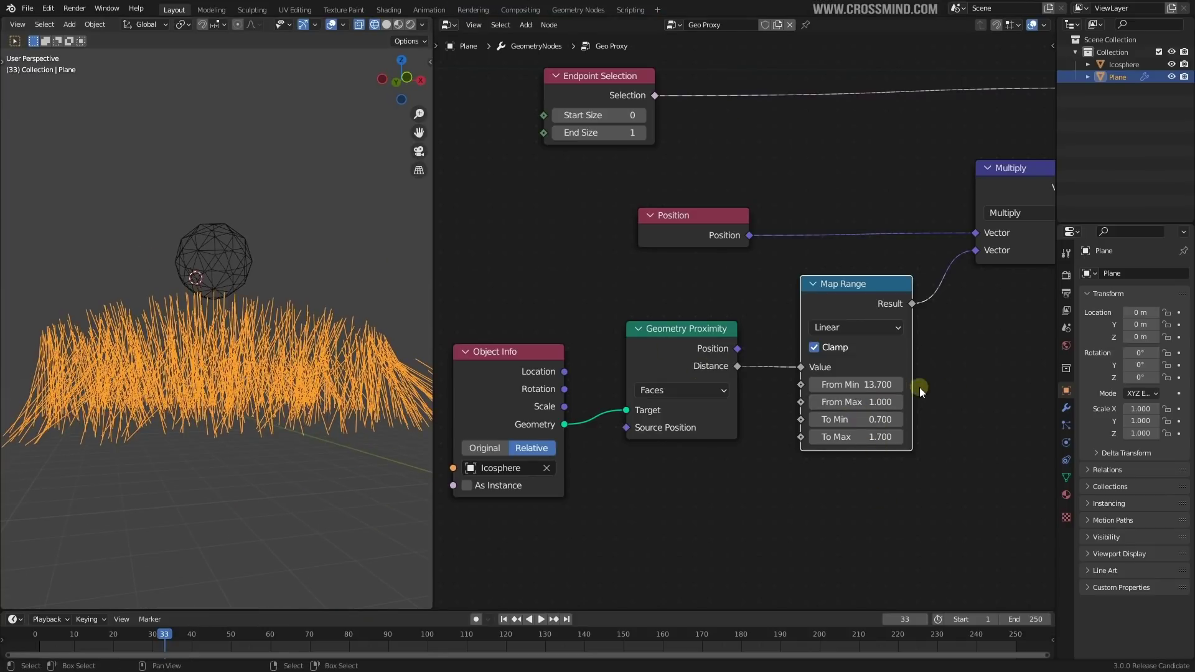
left_click_drag(877, 385, 871, 420)
middle_click_drag(399, 405, 435, 405)
left_click_drag(869, 437, 869, 386)
middle_click_drag(229, 349, 241, 280)
Step: Move the icosphere to several places above and among the strands to test how the endpoints respond
right_click_drag(241, 277, 282, 275)
middle_click_drag(294, 355, 292, 340)
right_click_drag(267, 300, 191, 283)
middle_click_drag(214, 313, 292, 281)
scroll(292, 282, "up", 3)
right_click_drag(293, 282, 245, 346)
middle_click_drag(244, 346, 280, 301)
scroll(280, 286, "down", 1)
right_click_drag(280, 286, 391, 281)
middle_click_drag(355, 307, 365, 334)
scroll(365, 333, "down", 1)
right_click_drag(365, 310, 219, 289)
middle_click_drag(219, 289, 274, 316)
right_click_drag(267, 280, 251, 315)
Step: Set the Map Range node's From Min to 7.200 and From Max to 1.680 on the plane, and save the file
right_click(307, 375)
left_click_drag(861, 390, 963, 406)
right_click(861, 390)
scroll(254, 311, "down", 1)
key("ctrl+s")
Step: In front view, raise the icosphere clear of the strands to about X 1.51, Z 12.34 m
key("KP_1")
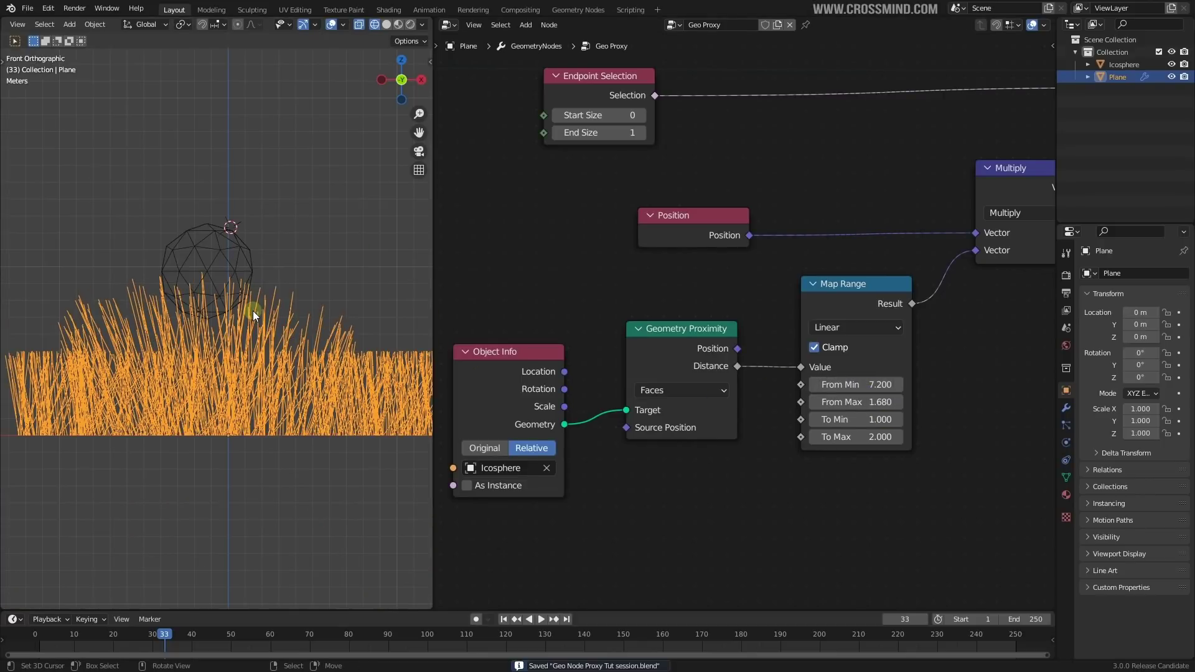
scroll(217, 309, "up", 1)
right_click(230, 259)
key("g")
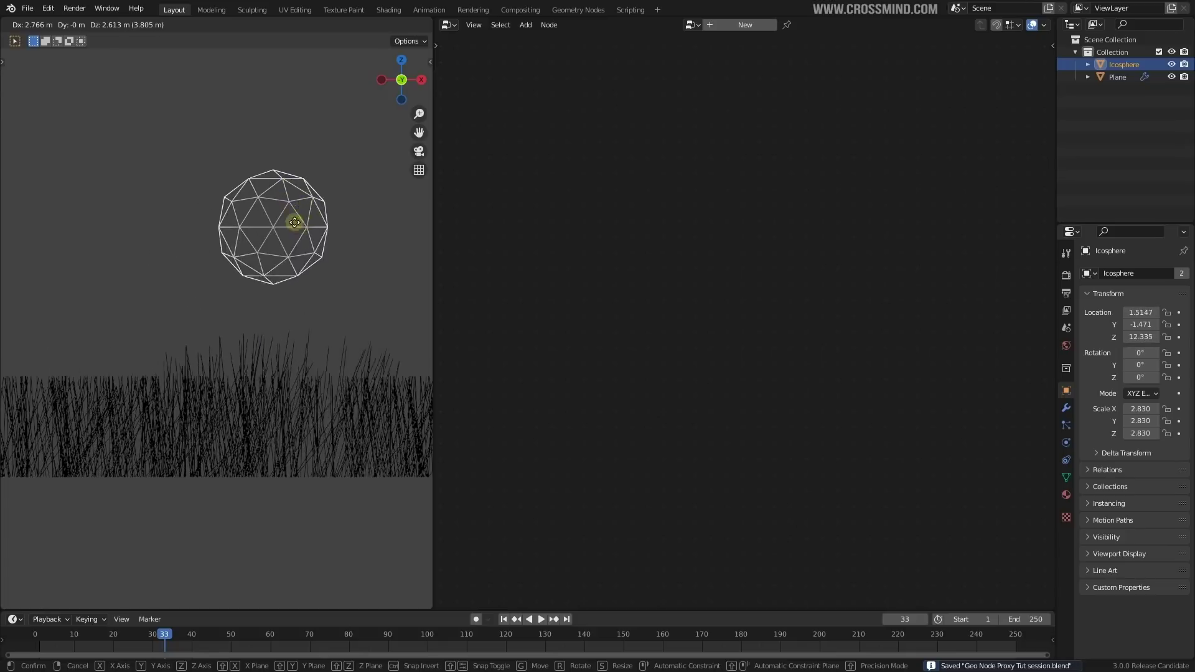
left_click(272, 225)
Step: Lower the icosphere to the strand tips at about X 0.52, Z 10.16 m and turn the viewport overlays back on
scroll(272, 360, "up", 2)
right_click(271, 359)
scroll(271, 360, "up", 1)
middle_click_drag(323, 362, 259, 372, "shift")
scroll(269, 360, "down", 2)
right_click(255, 226)
key("g")
left_click(252, 271)
scroll(328, 354, "down", 2)
scroll(268, 363, "up", 2)
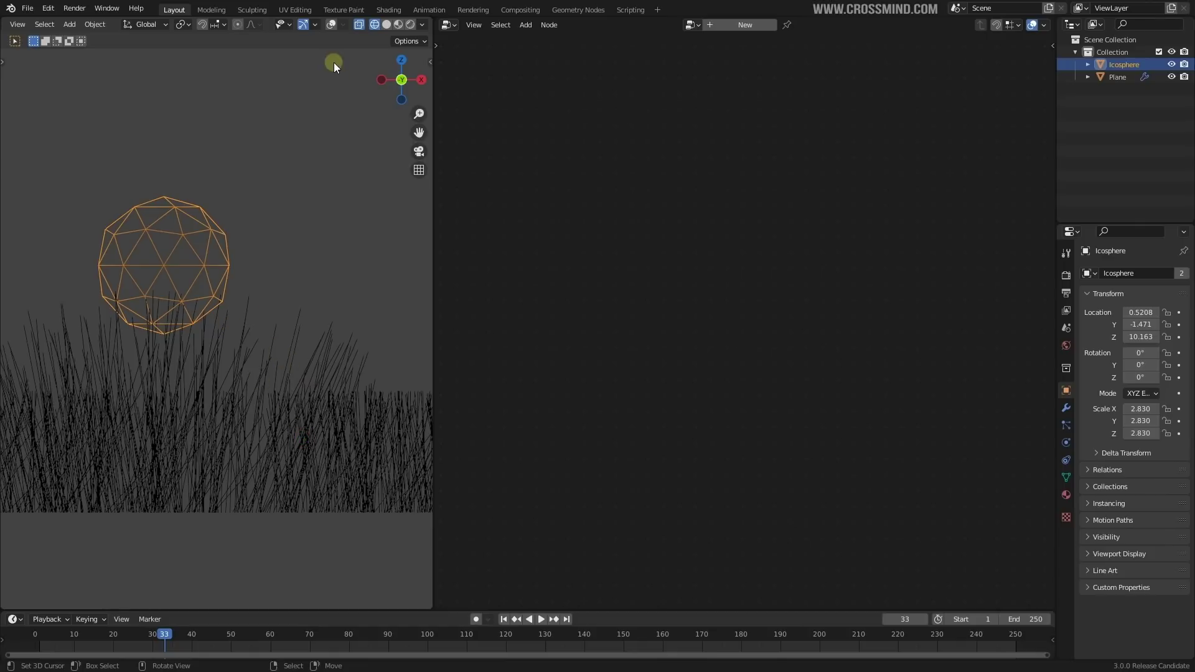
left_click(331, 25)
Step: Sketch annotation arrows from the strands toward the icosphere, undo them, and redraw them with the plane selected
middle_click_drag(177, 354, 212, 330, "shift")
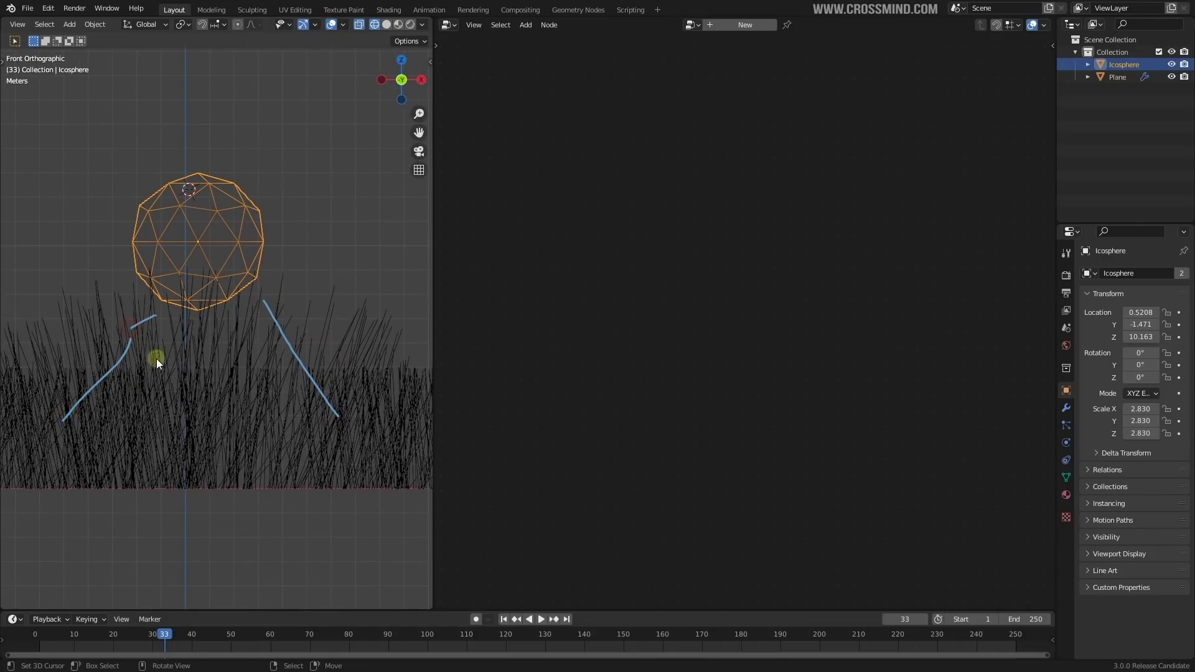
scroll(236, 342, "up", 2)
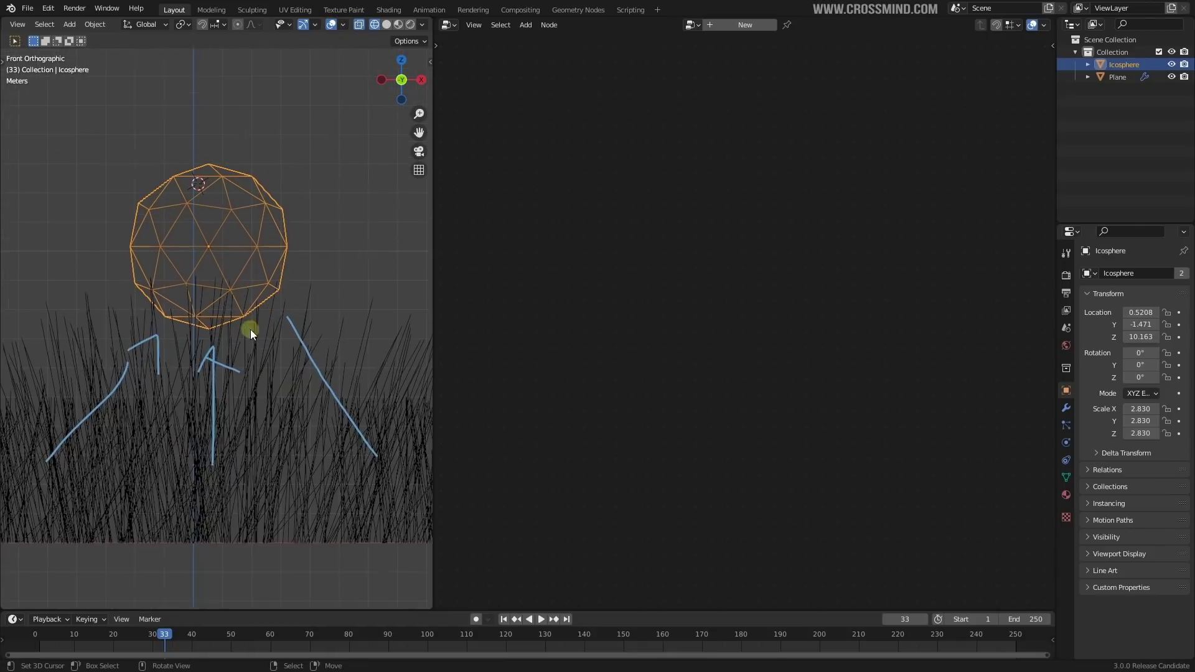
left_click(372, 391)
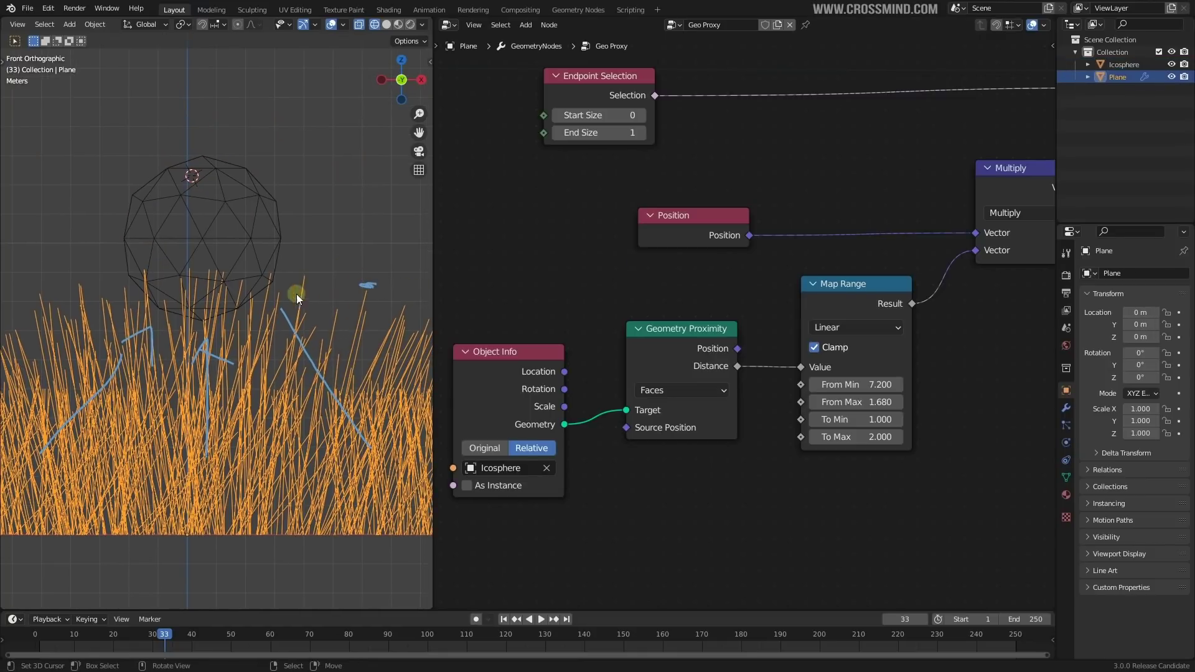
key("ctrl+z")
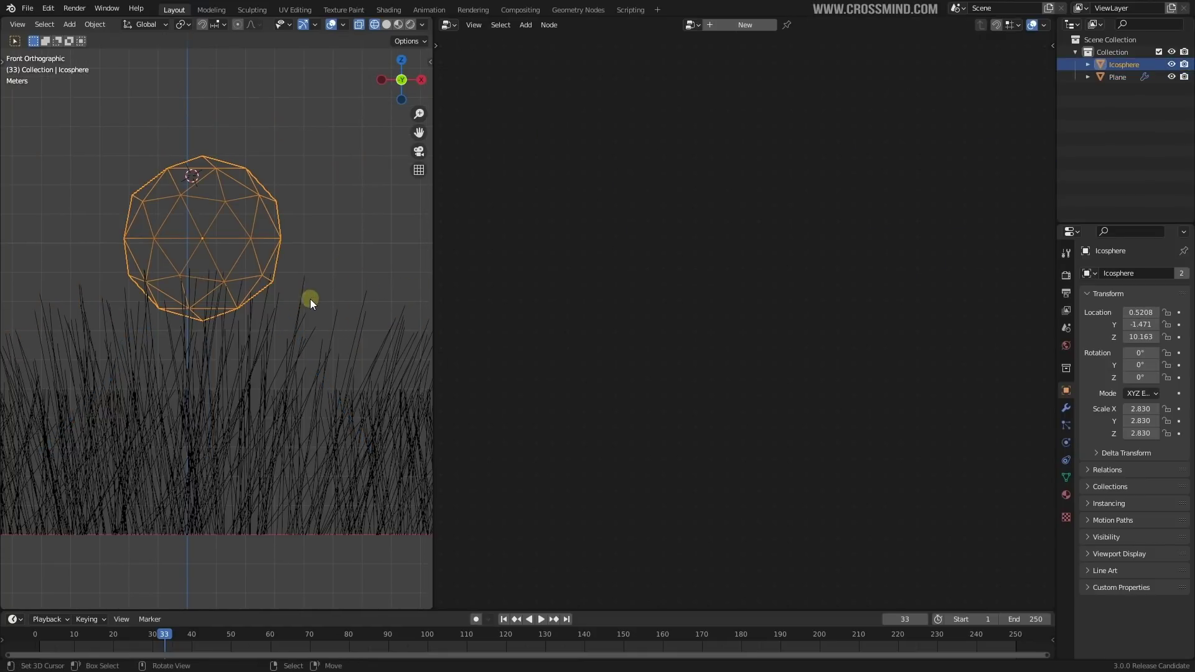
left_click(266, 336)
scroll(310, 332, "down", 1)
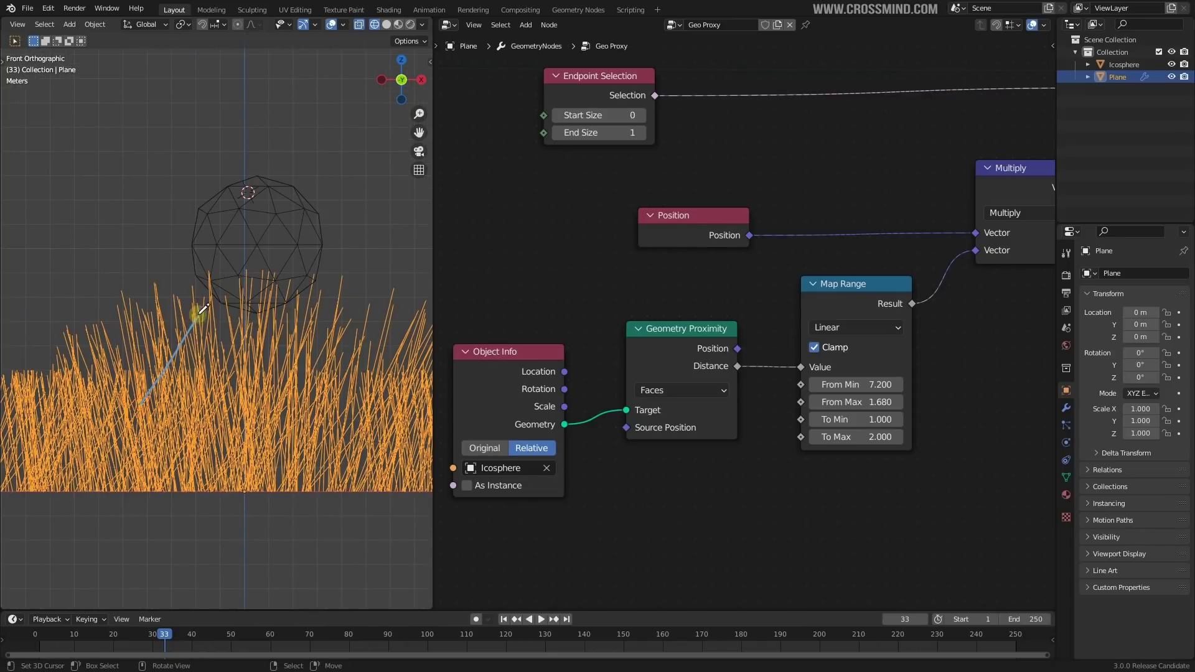
left_click_drag(189, 314, 206, 321)
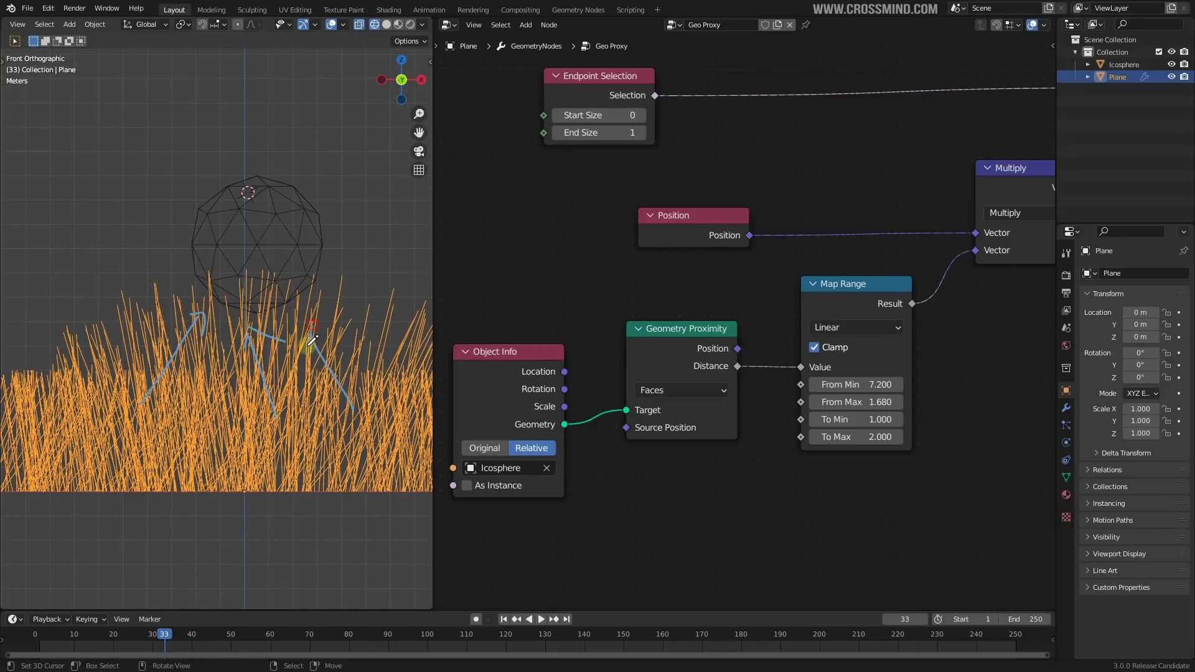
Step: Try linking Geometry Proximity's Position output directly to the Set Position node's Position input
scroll(762, 252, "down", 3)
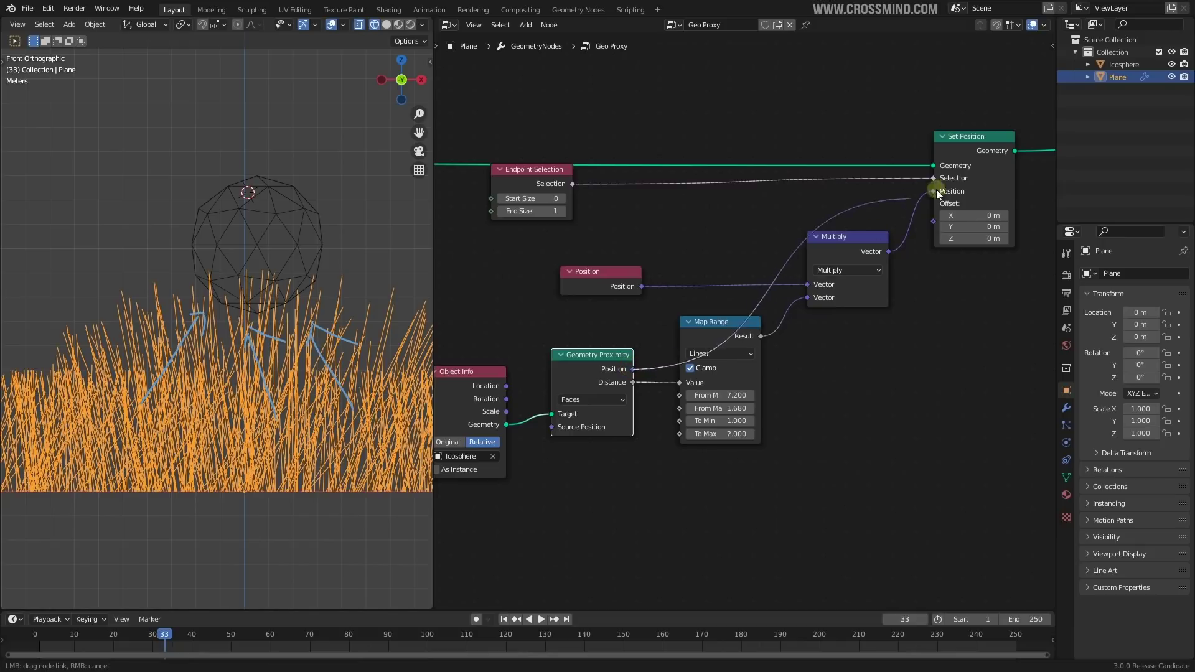
left_click_drag(936, 191, 937, 190)
key("ctrl+z")
Step: Shift the Geometry Proximity and Map Range nodes lower, and undo those moves along with the annotation arrows
scroll(616, 407, "up", 1)
middle_click_drag(616, 407, 668, 391)
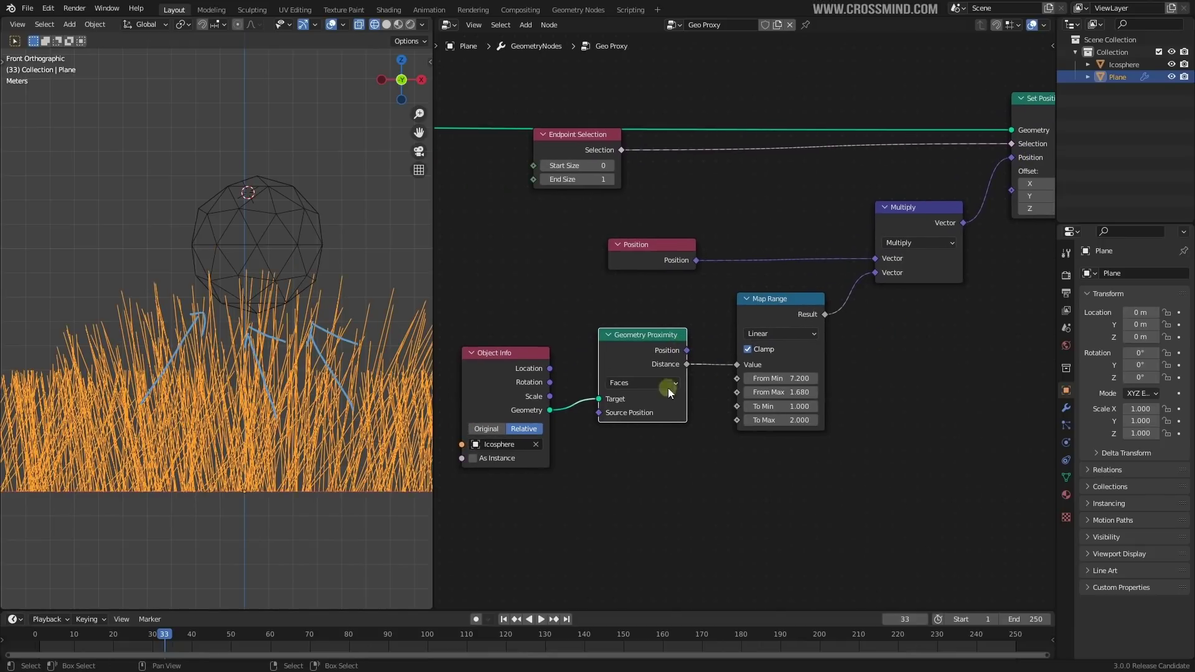
left_click_drag(670, 392, 664, 419)
left_click_drag(778, 305, 777, 373)
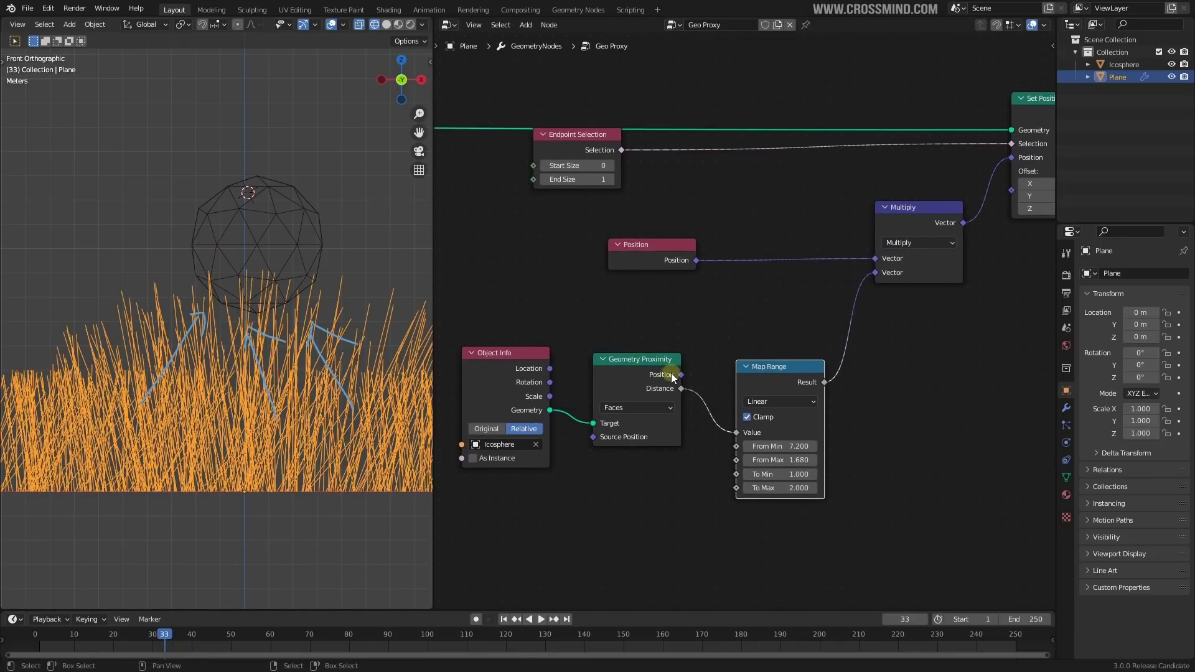
key("ctrl+z")
key("ctrl+z")
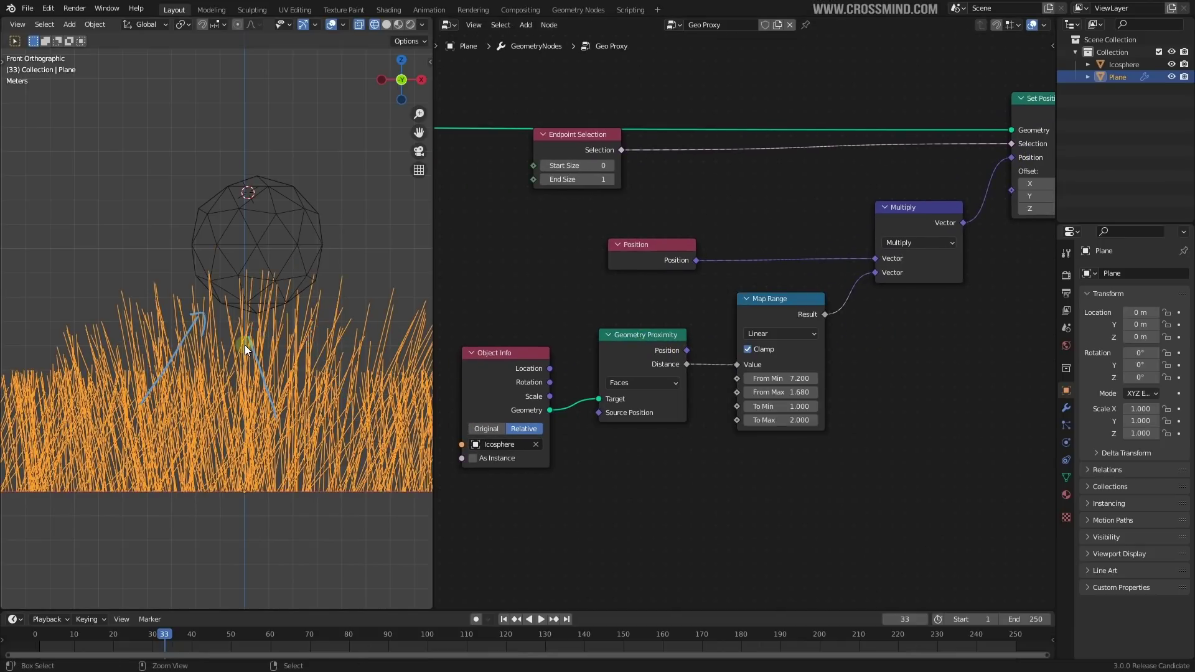
Step: Rearrange the Object Info, Geometry Proximity, Map Range and Position nodes to make room before the vector Multiply node
left_click_drag(783, 305, 791, 377)
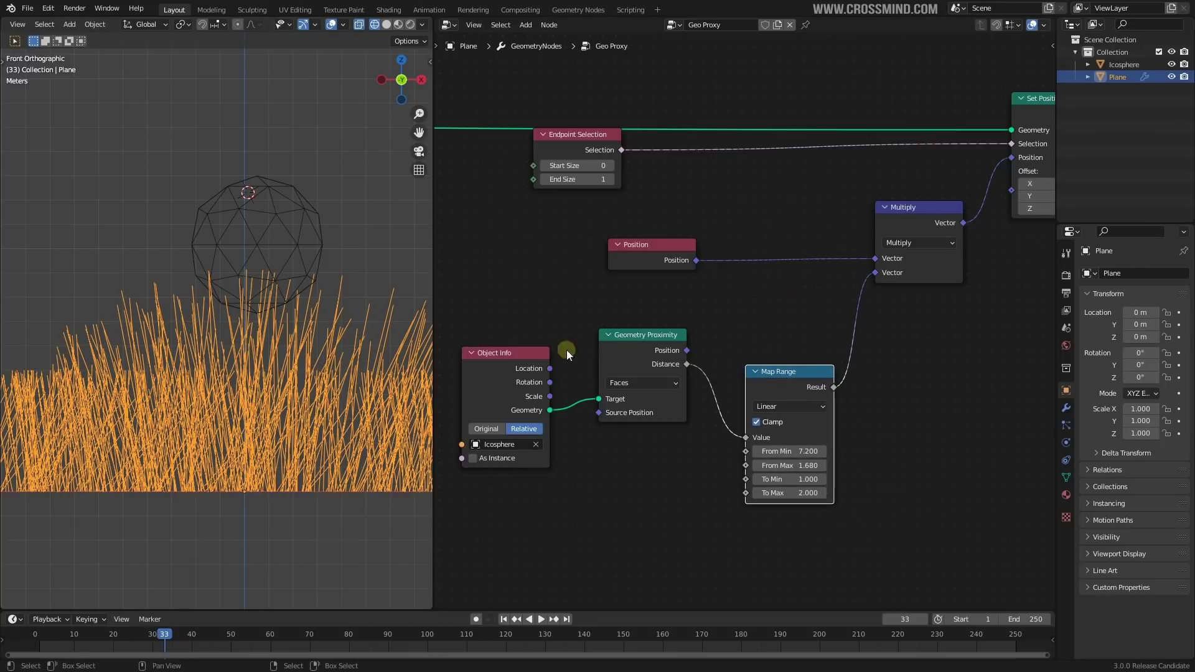
left_click_drag(529, 355, 512, 376)
left_click_drag(658, 352, 639, 404)
left_click_drag(674, 255, 697, 207)
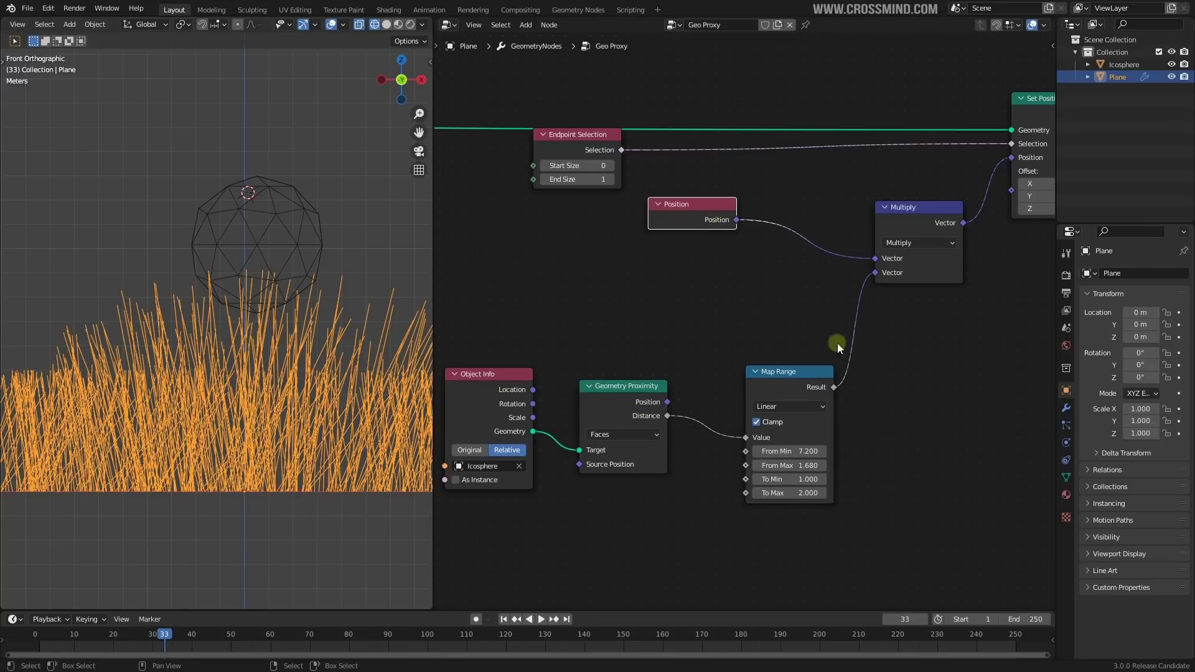
middle_click_drag(783, 377, 821, 340)
left_click_drag(820, 340, 783, 351)
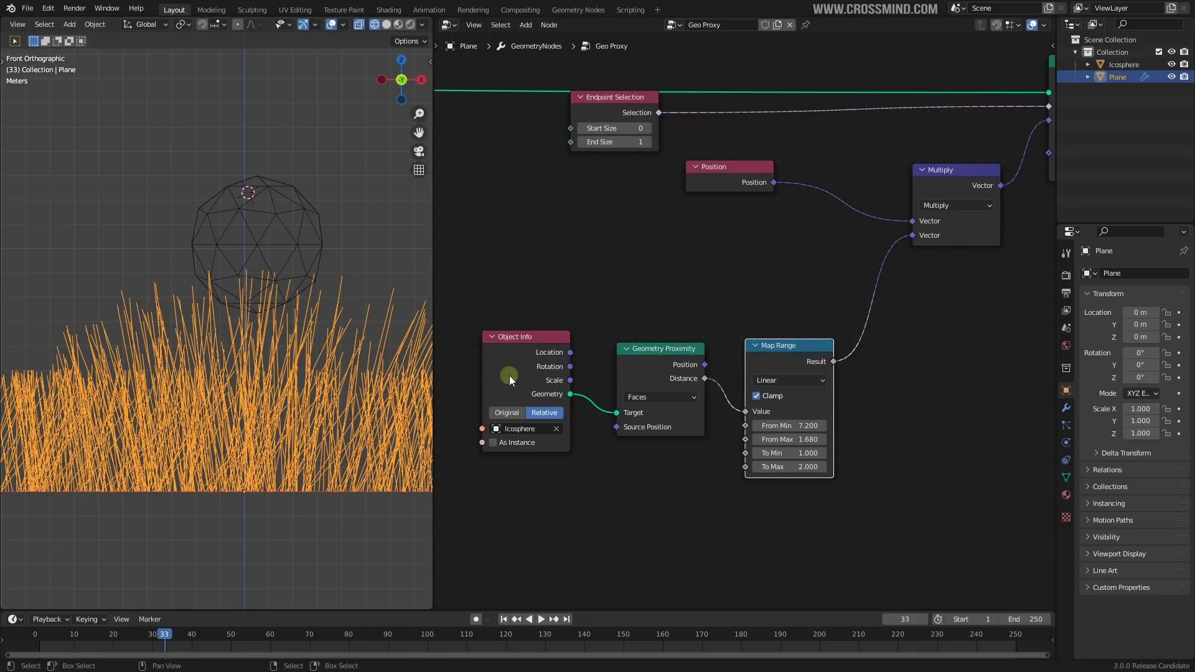
left_click_drag(509, 375, 486, 402)
left_click_drag(685, 368, 647, 387)
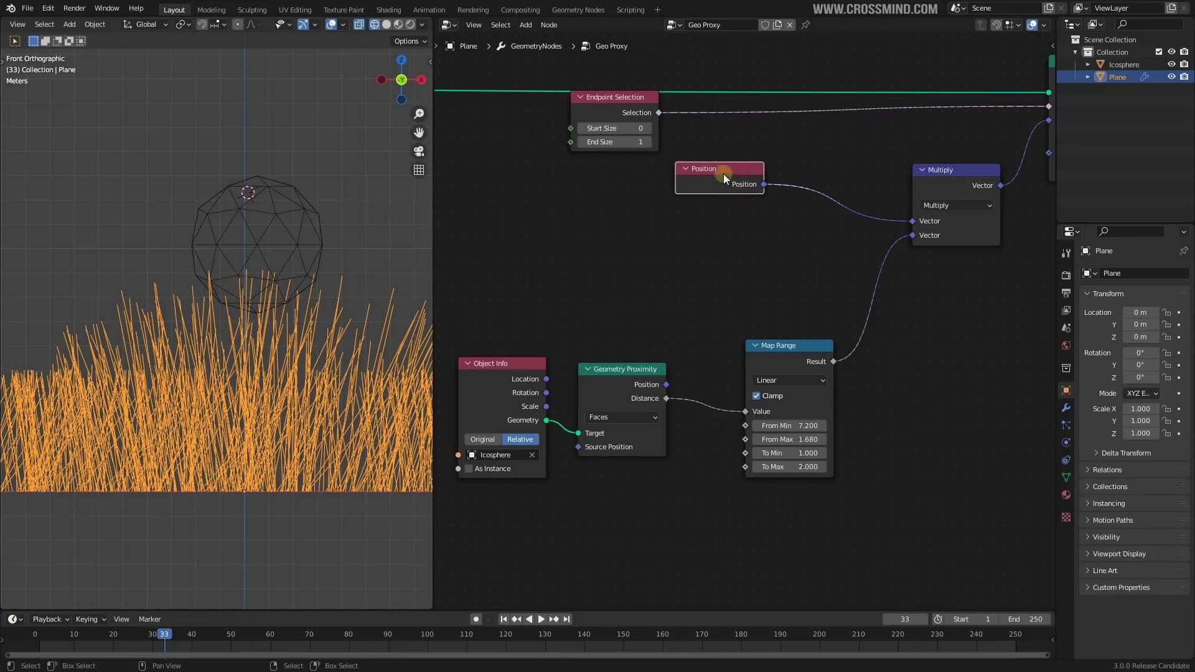
left_click_drag(517, 396, 508, 414)
left_click_drag(640, 382, 631, 396)
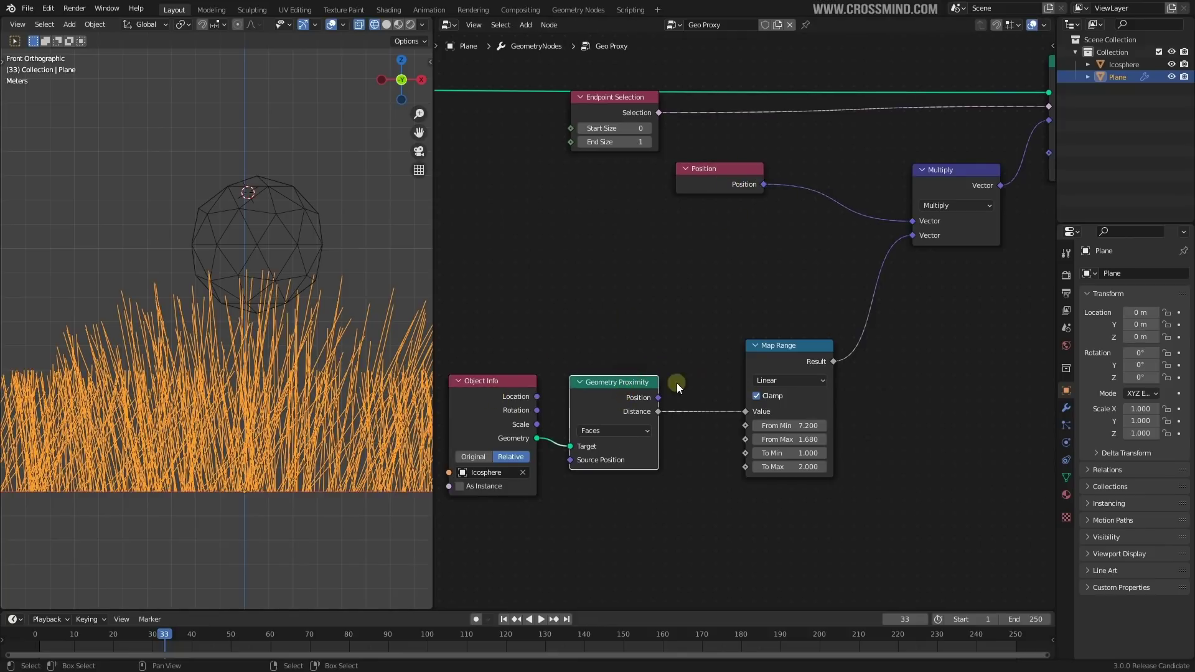
left_click_drag(767, 368, 717, 384)
Step: Change the vector Multiply node to Subtract and insert a duplicate of it on the link from Map Range
left_click(957, 206)
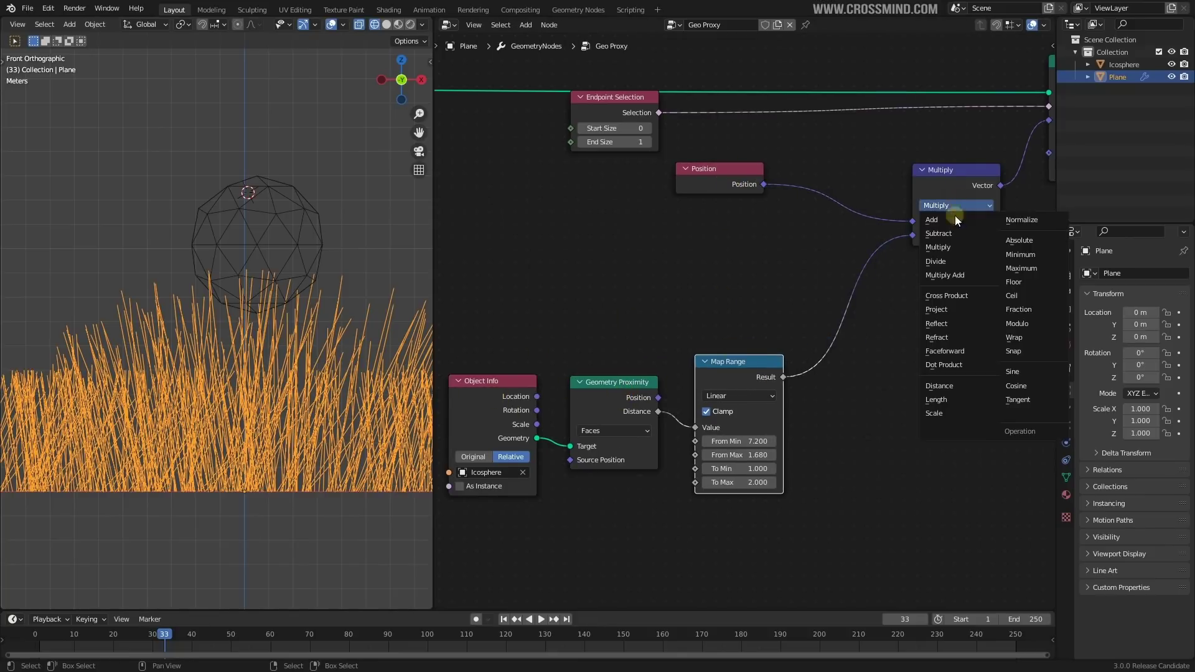
left_click(951, 233)
left_click(966, 175)
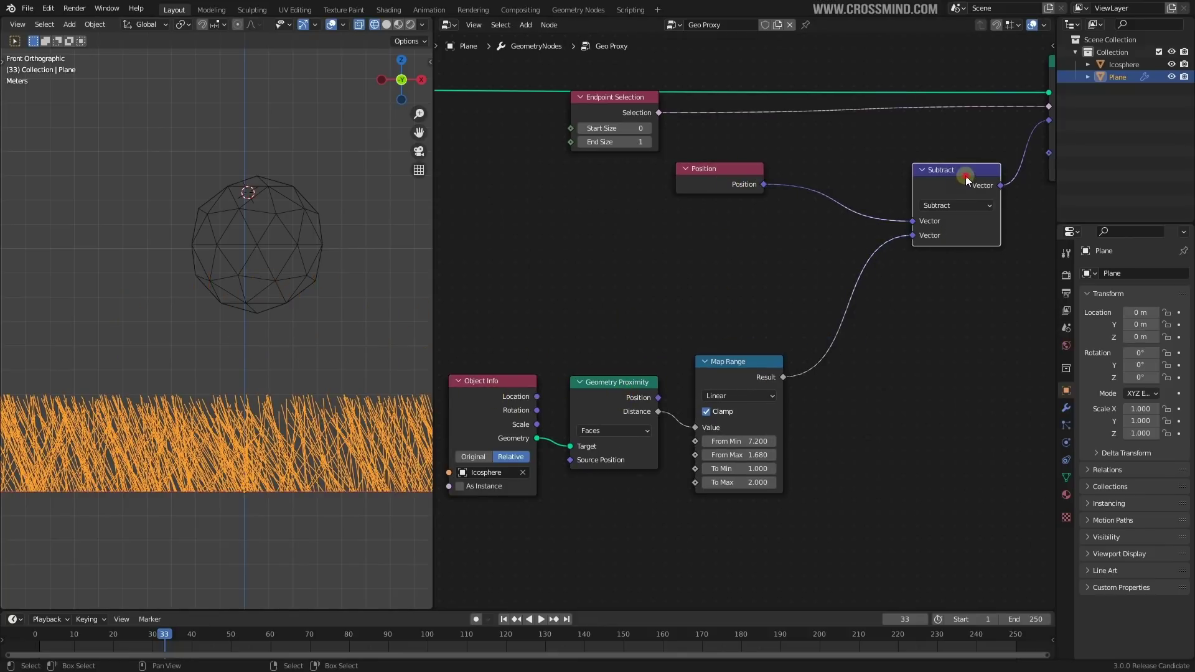
key("shift+d")
left_click(886, 240)
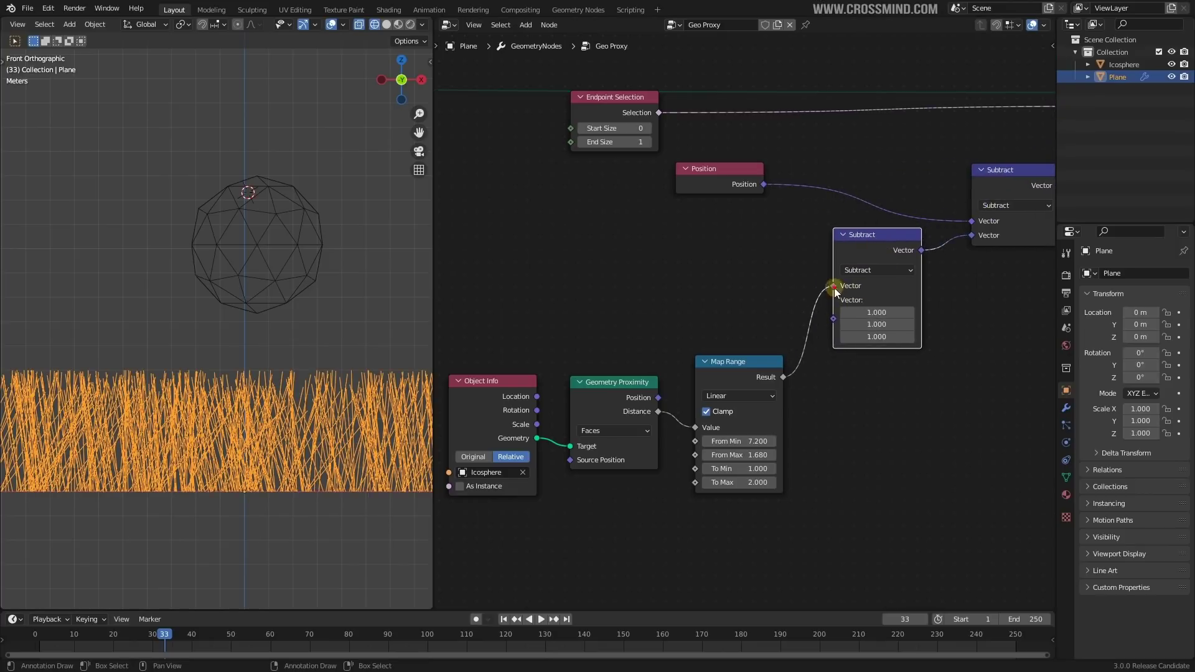
Step: Feed Geometry Proximity's Position and Map Range's Result into the duplicated node's first and second Vectors, and set its operation to Multiply
left_click_drag(834, 287, 838, 355)
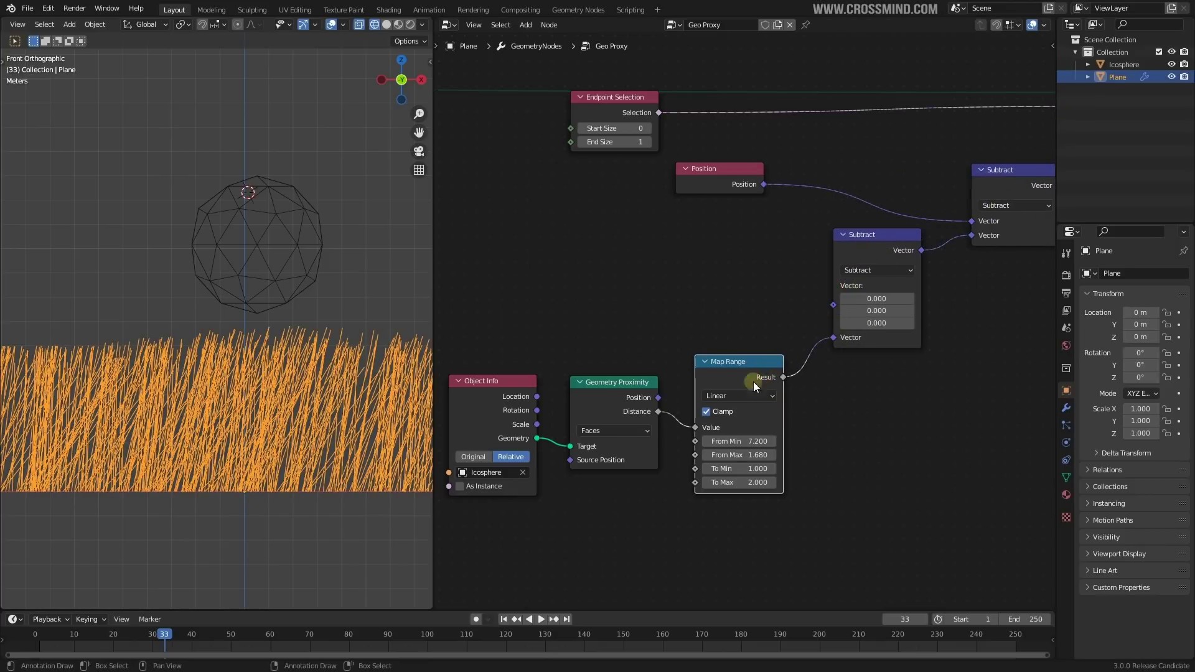
left_click_drag(754, 386, 760, 434)
left_click_drag(637, 401, 634, 387)
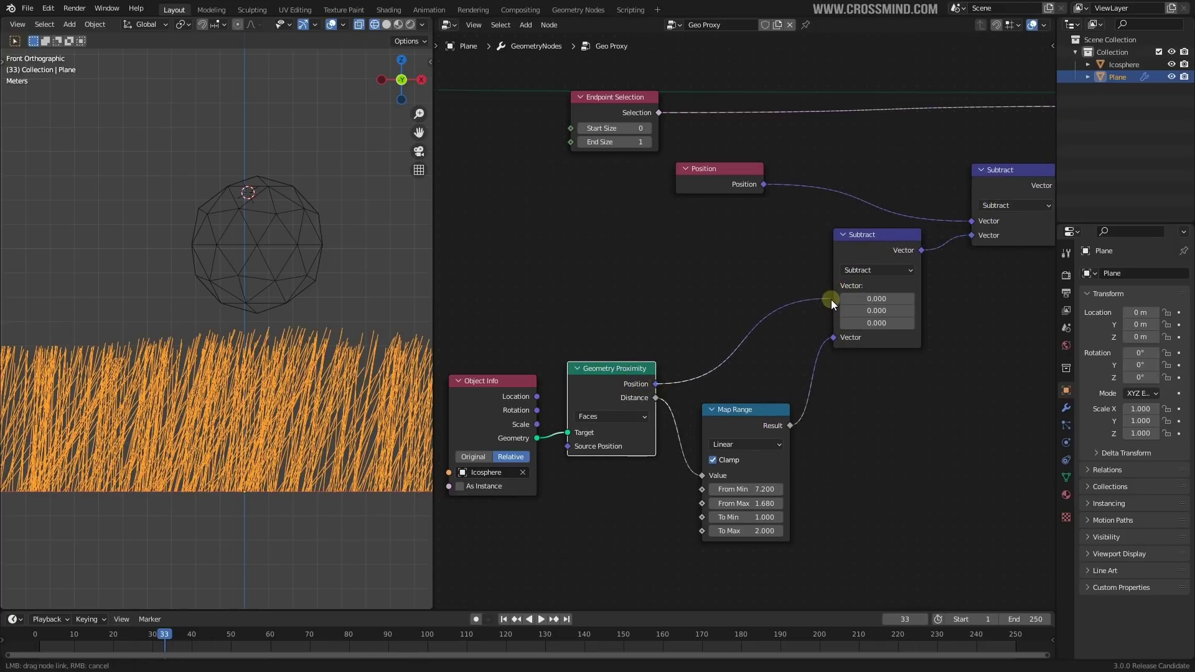
left_click_drag(831, 300, 834, 299)
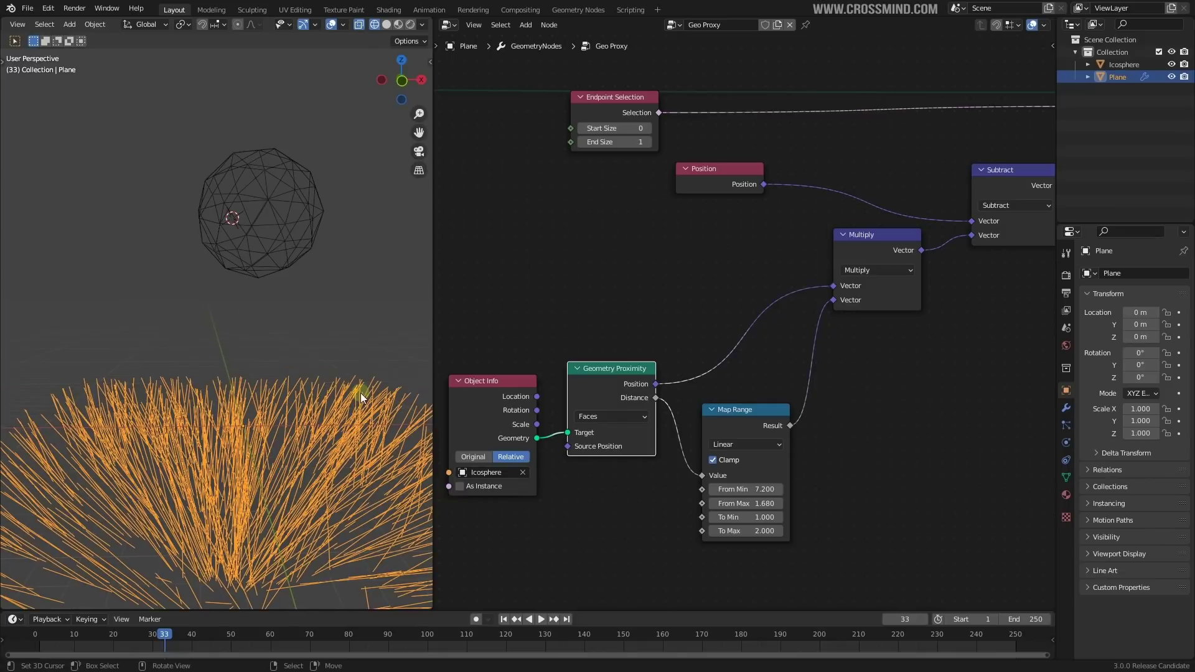
Step: Set the Map Range node's To Min to -0.700 and To Max to -3.600
middle_click_drag(768, 451, 790, 389)
left_click_drag(772, 427, 722, 469)
right_click(786, 427)
right_click(783, 443)
Step: Set the Map Range node's From Min to 7.600 and From Max to -4.520
scroll(859, 306, "down", 3)
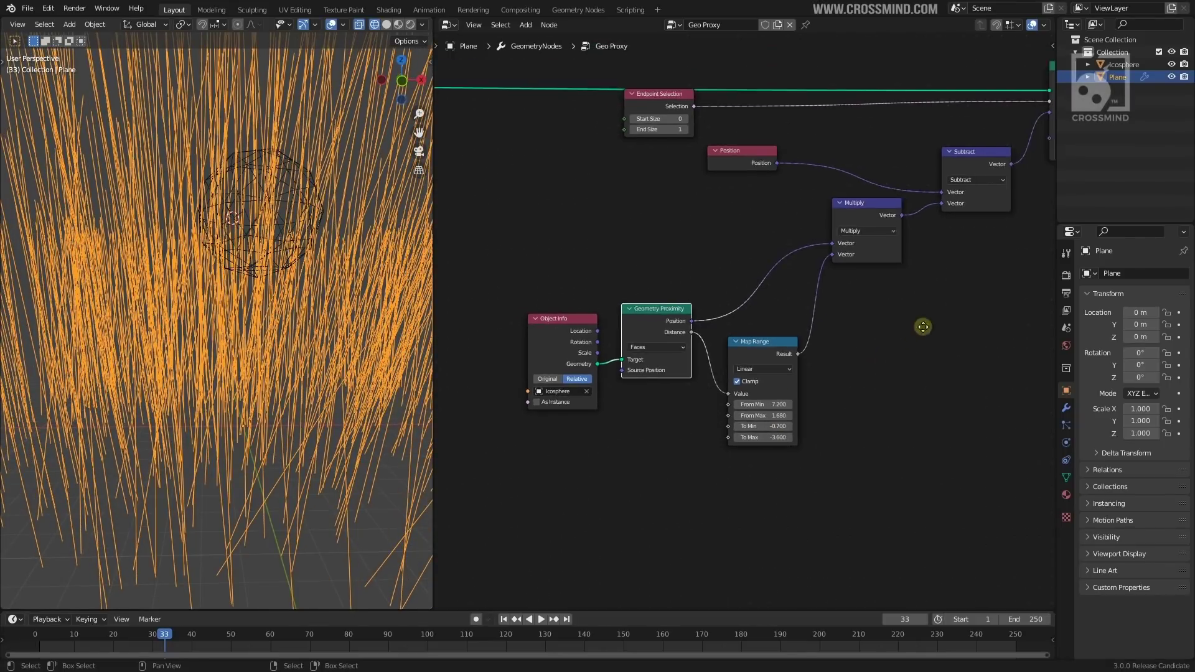
scroll(279, 303, "down", 6)
scroll(981, 188, "up", 2)
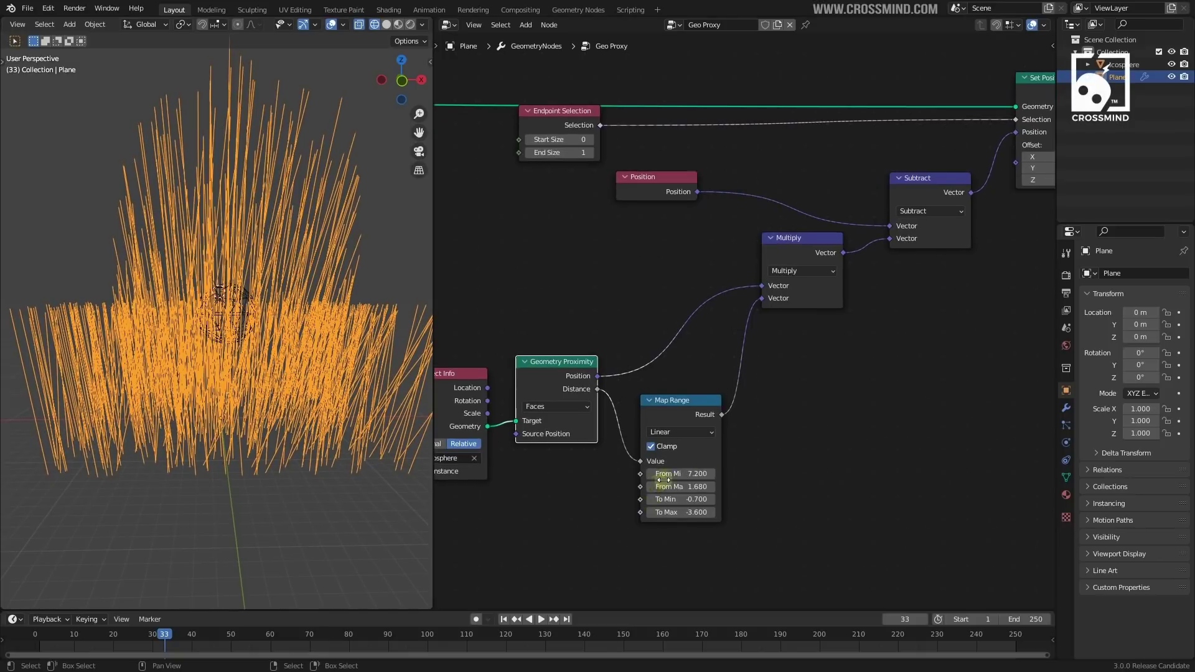
left_click_drag(697, 476, 720, 460)
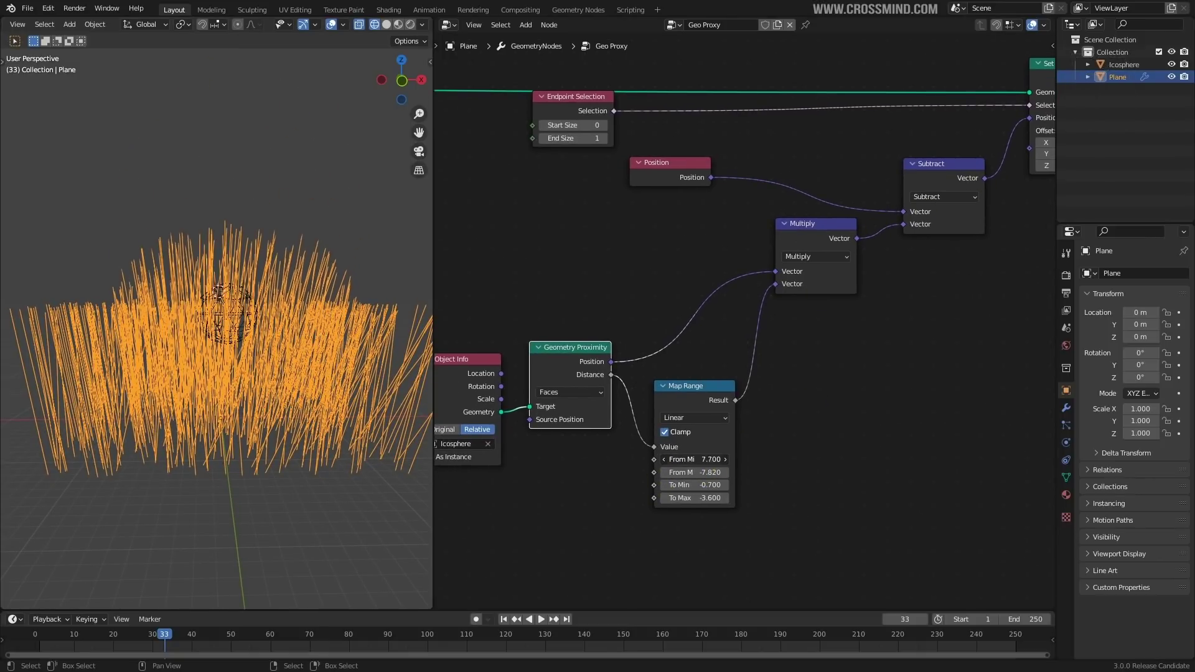
middle_click_drag(806, 445, 846, 432)
scroll(846, 432, "up", 1)
left_click_drag(747, 483, 765, 483)
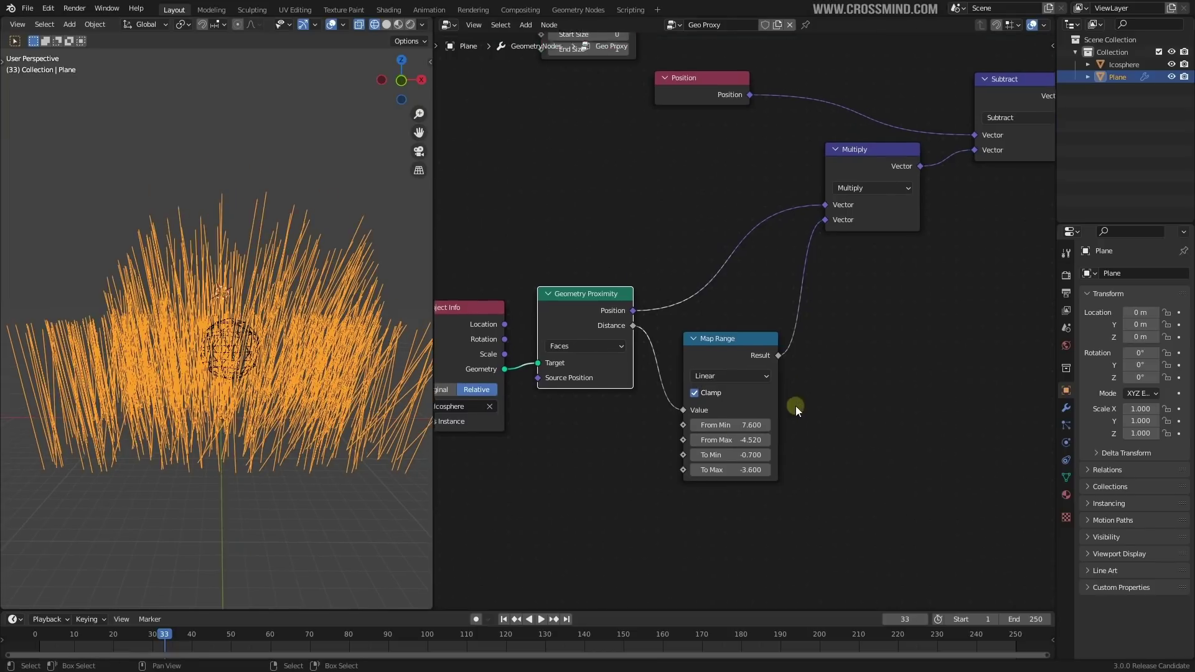
Step: Space out the Object Info and Geometry Proximity nodes, and set Map Range's To Min to -0.060 and To Max to -2.380
scroll(797, 408, "down", 2)
middle_click_drag(800, 411, 833, 402)
scroll(833, 402, "up", 1)
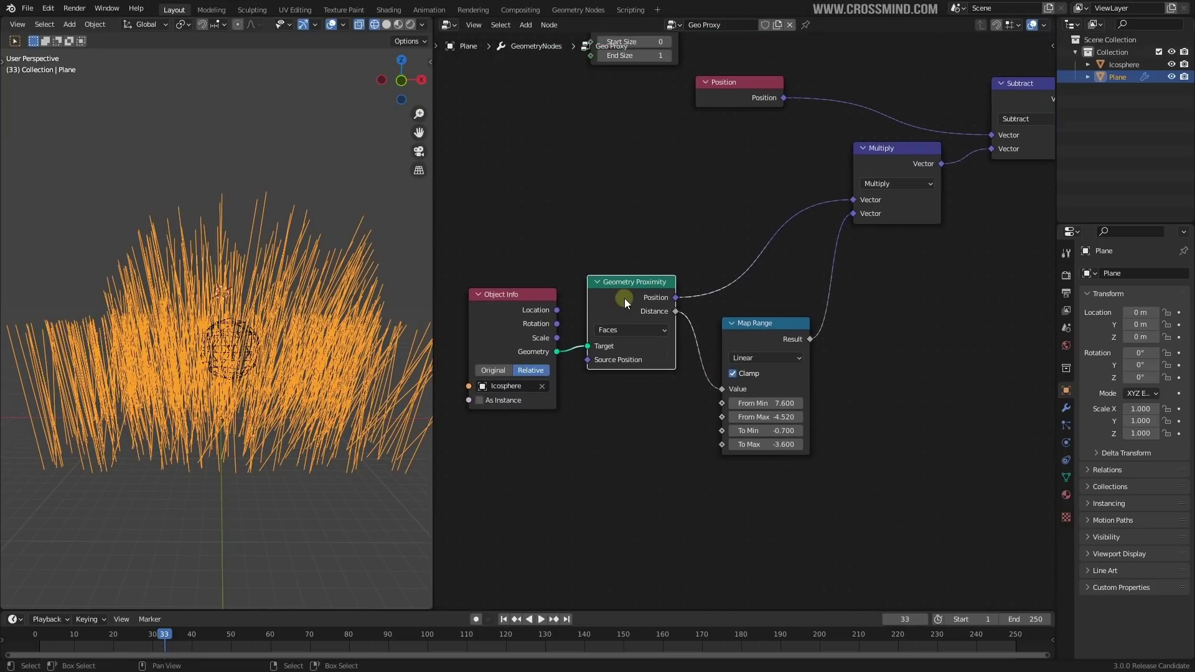
left_click_drag(625, 298, 618, 303)
left_click_drag(518, 298, 502, 290)
left_click_drag(773, 430, 779, 431)
Step: In the front view, lift the icosphere out of the strands and place it just above their tips
key("KP_1")
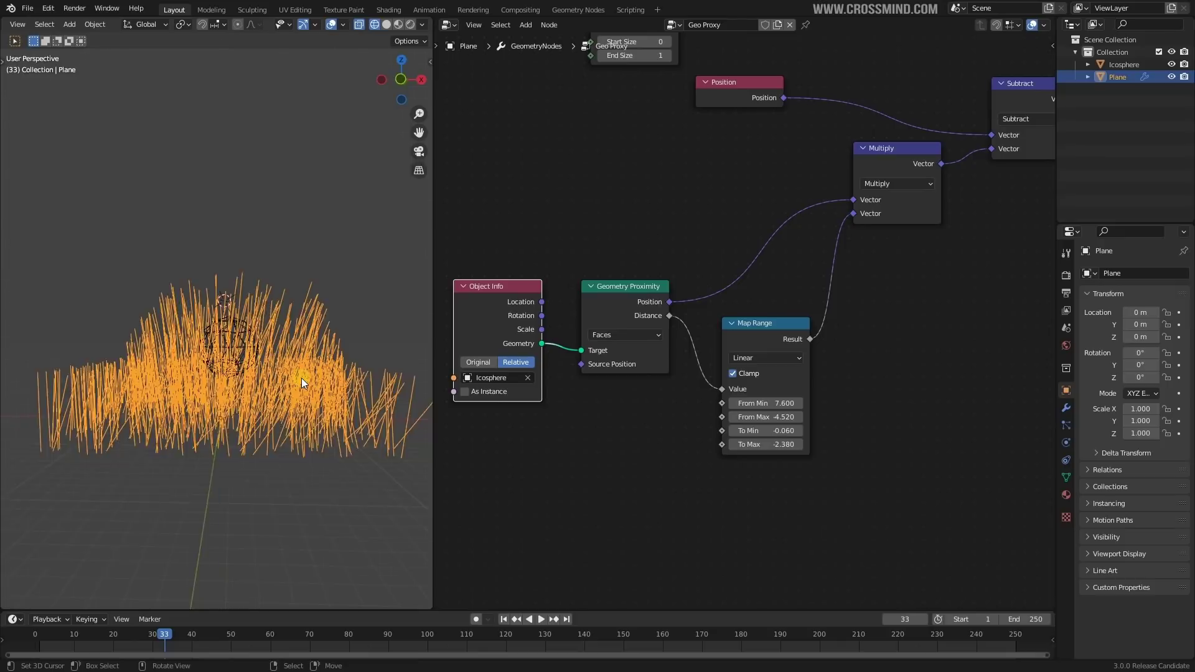
left_click(254, 330)
key("g")
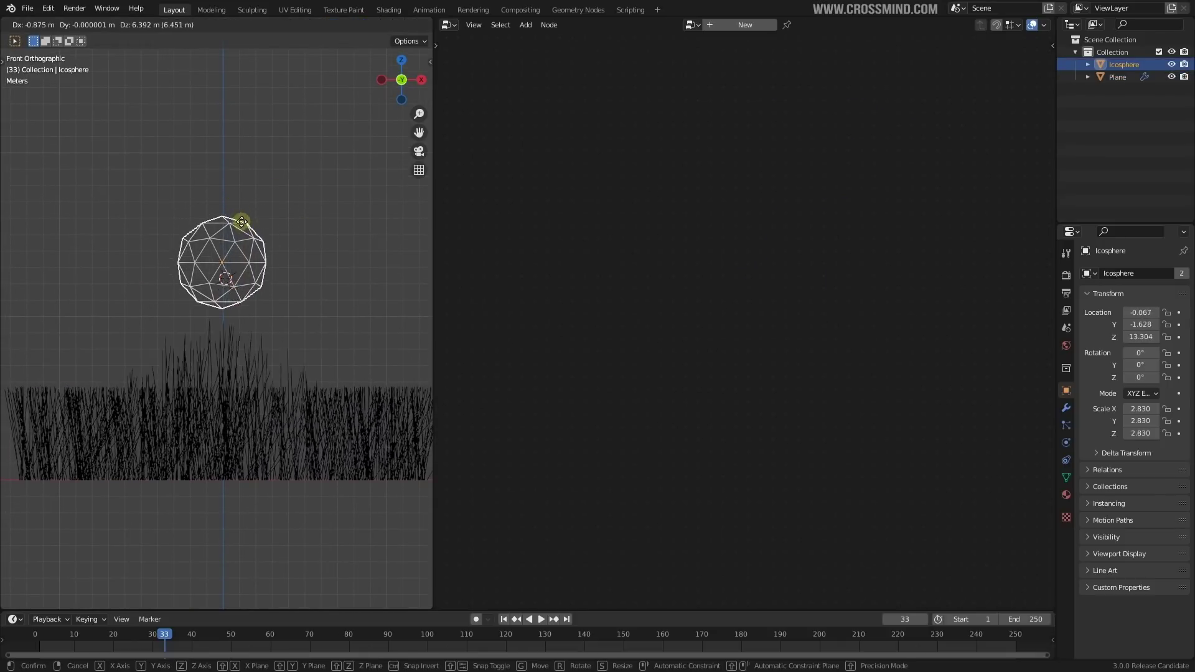
left_click(247, 222)
scroll(266, 337, "up", 2)
key("g")
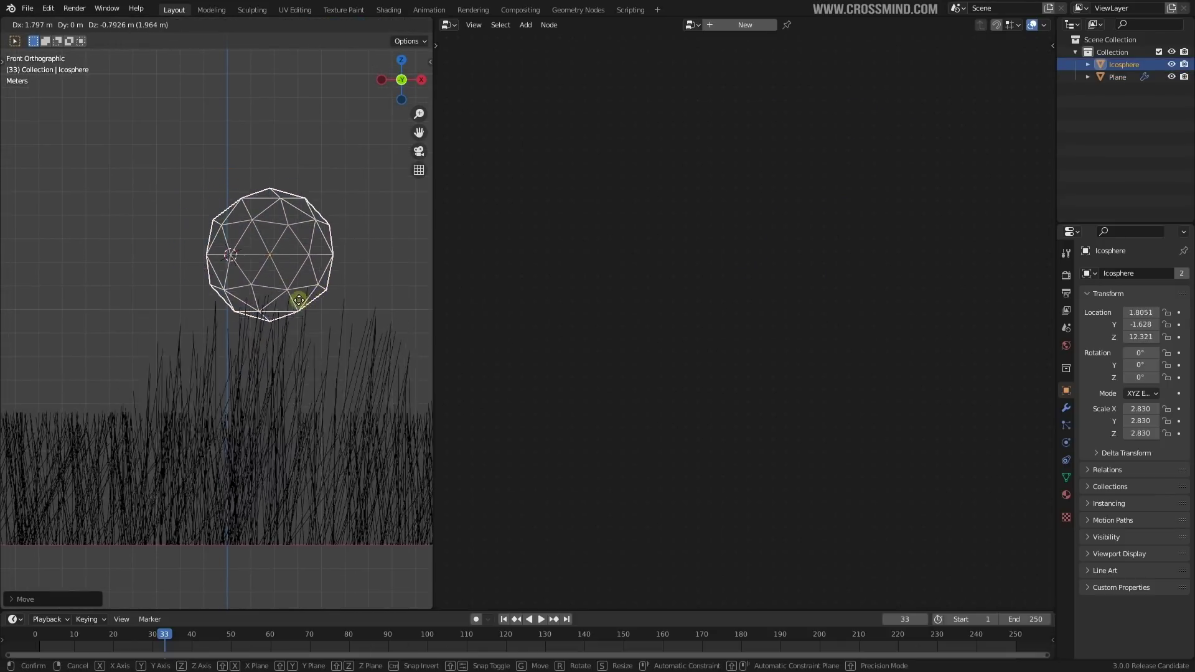
left_click(225, 288)
Step: Sweep the icosphere sideways above the strand tips to test how the strands react to it
scroll(223, 305, "up", 3)
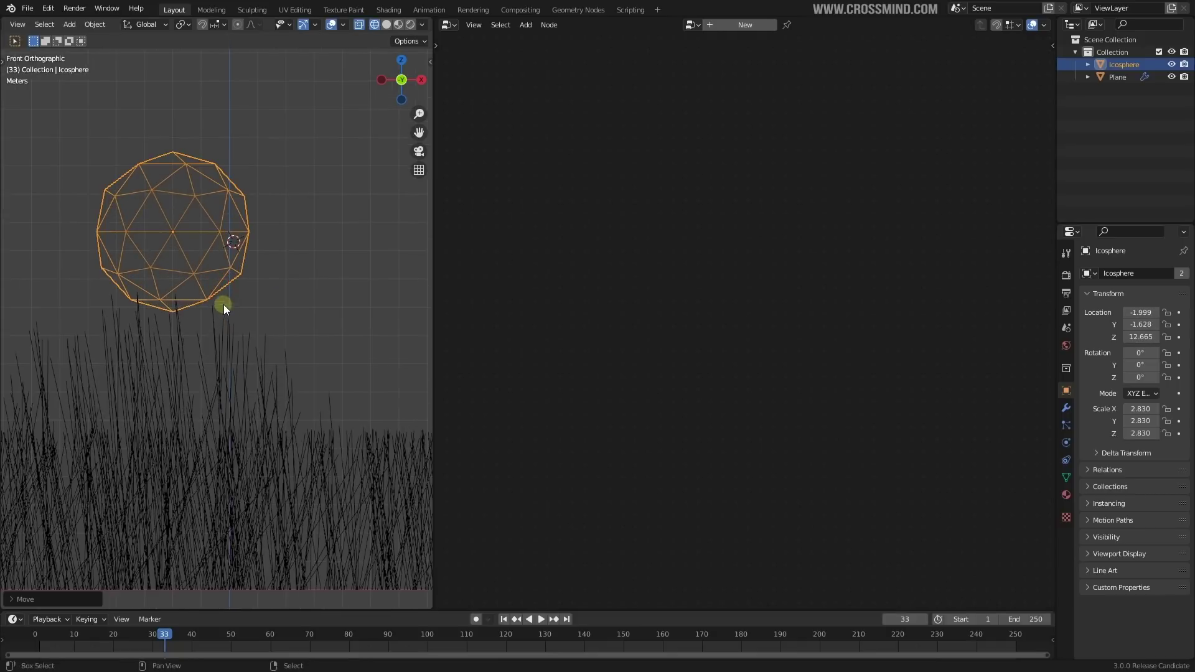
key("g")
left_click(150, 247)
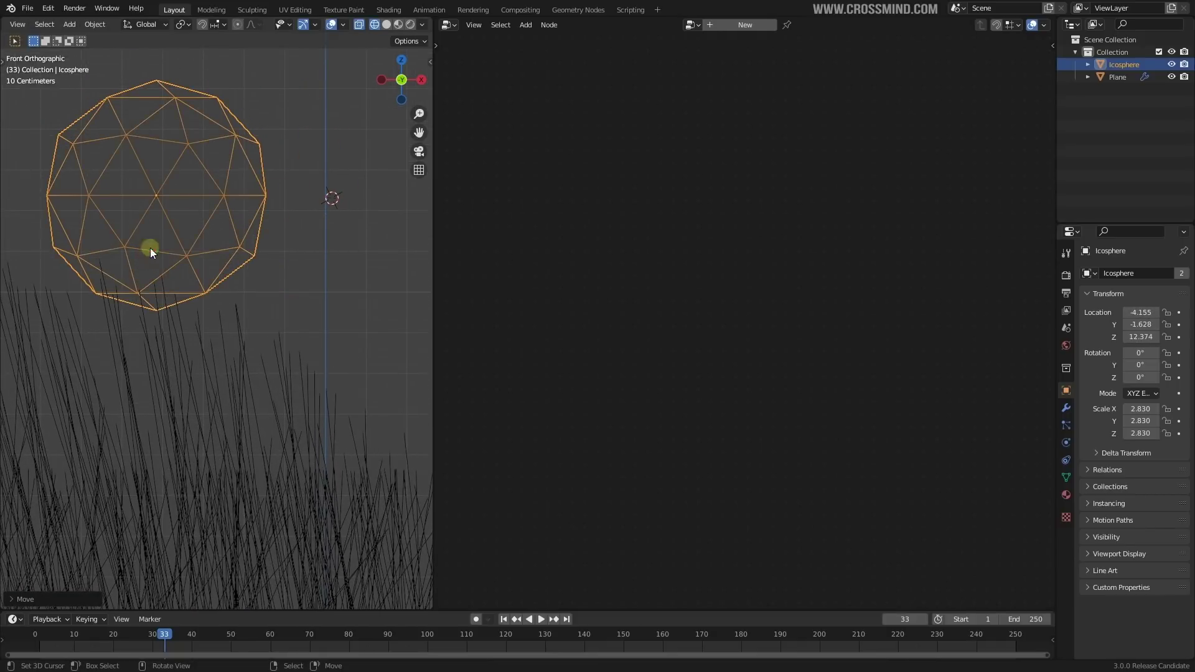
key("g")
left_click(312, 284)
middle_click_drag(241, 357, 120, 357, "shift")
key("g")
left_click(320, 245)
middle_click_drag(320, 245, 211, 317, "shift")
key("g")
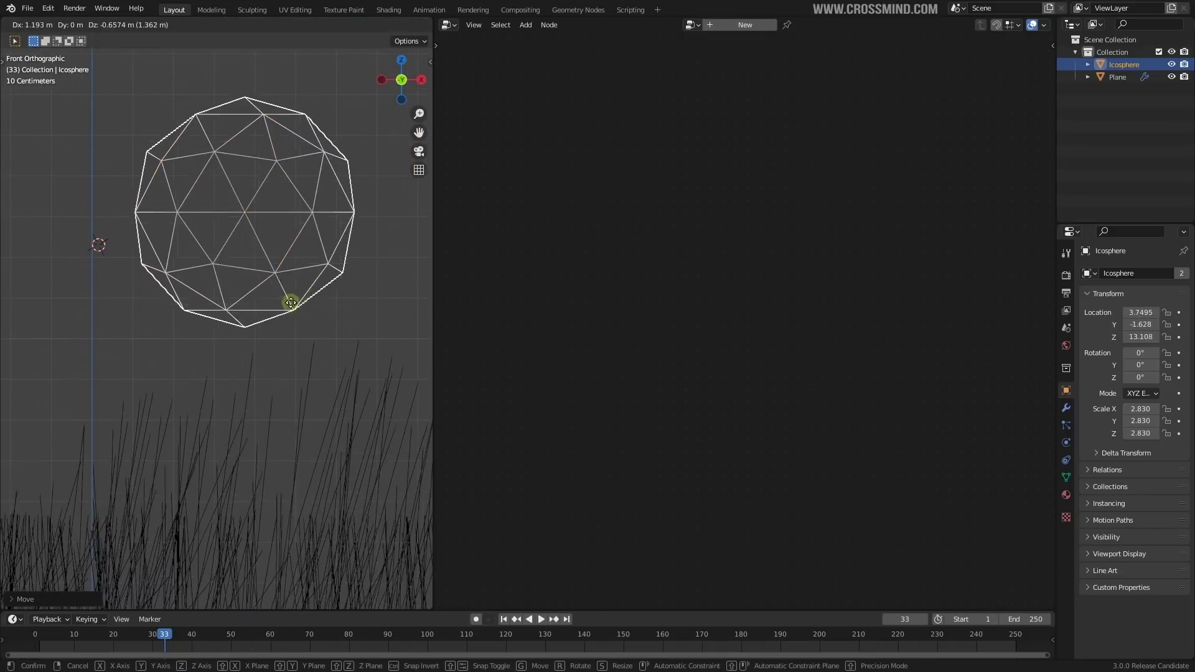
left_click(258, 241)
Step: Reposition the icosphere just above the strands near the plane's middle, at about X -0.513 m and Z 12.243 m
scroll(248, 354, "down", 4)
scroll(244, 297, "up", 3)
key("g")
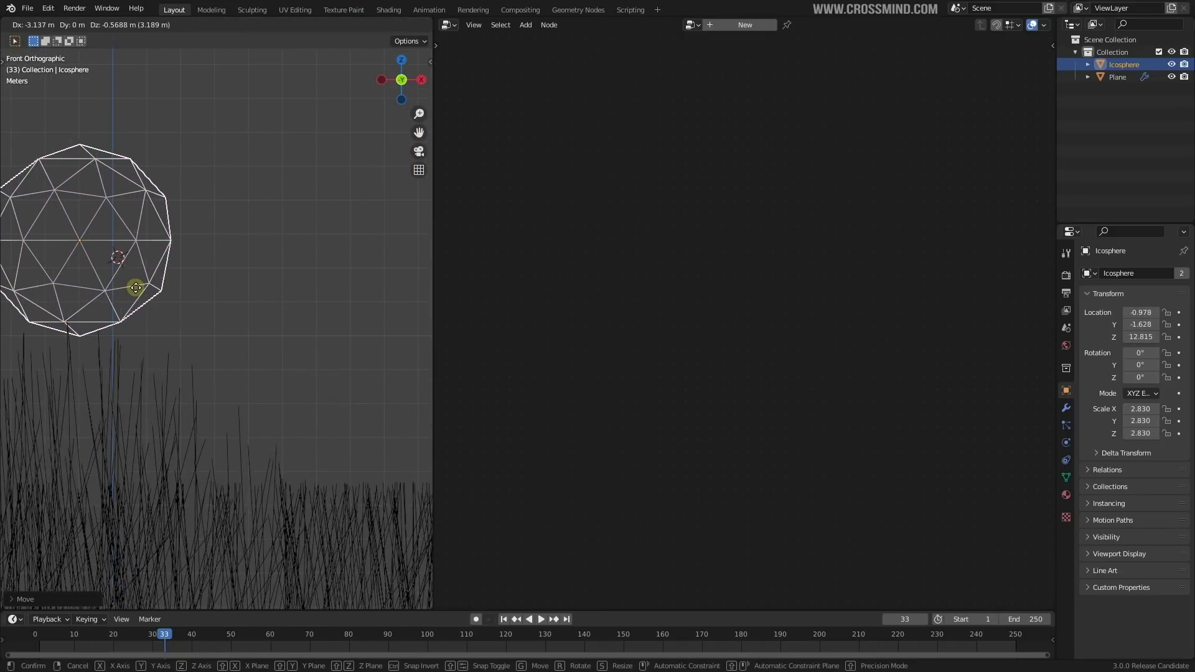
left_click(138, 291)
scroll(137, 289, "up", 2)
middle_click_drag(137, 289, 339, 279, "shift")
key("g")
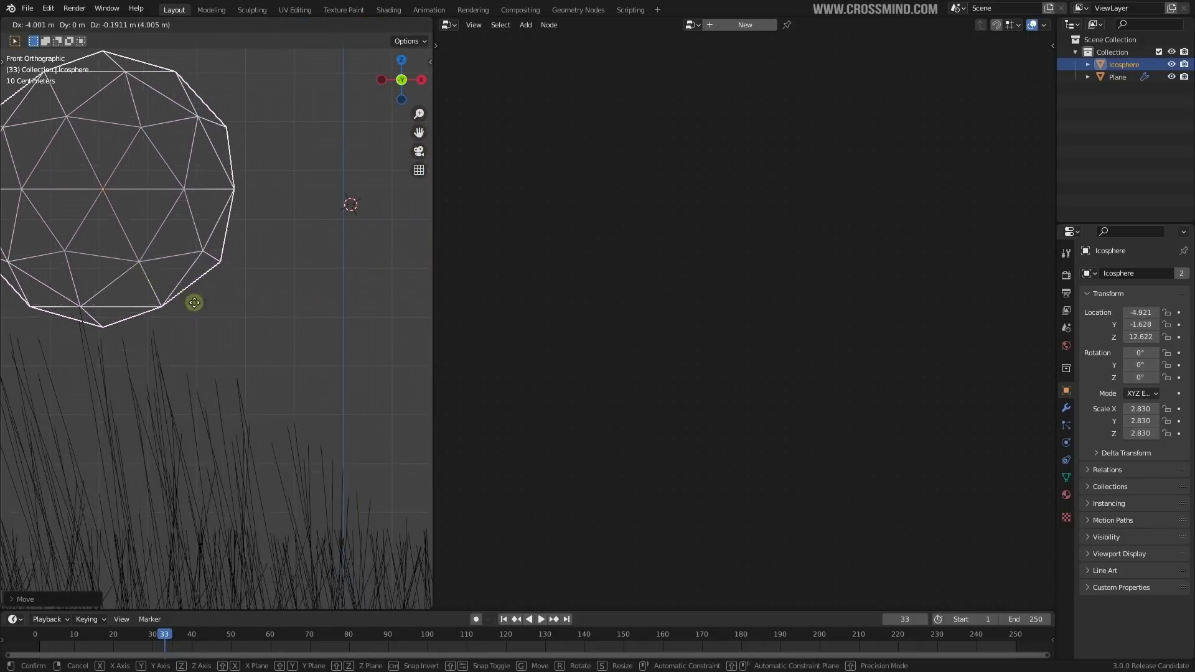
left_click(364, 297)
Step: Scale the icosphere to about 2.915 and save the file
scroll(360, 300, "down", 3)
middle_click_drag(328, 327, 263, 308, "shift")
key("g")
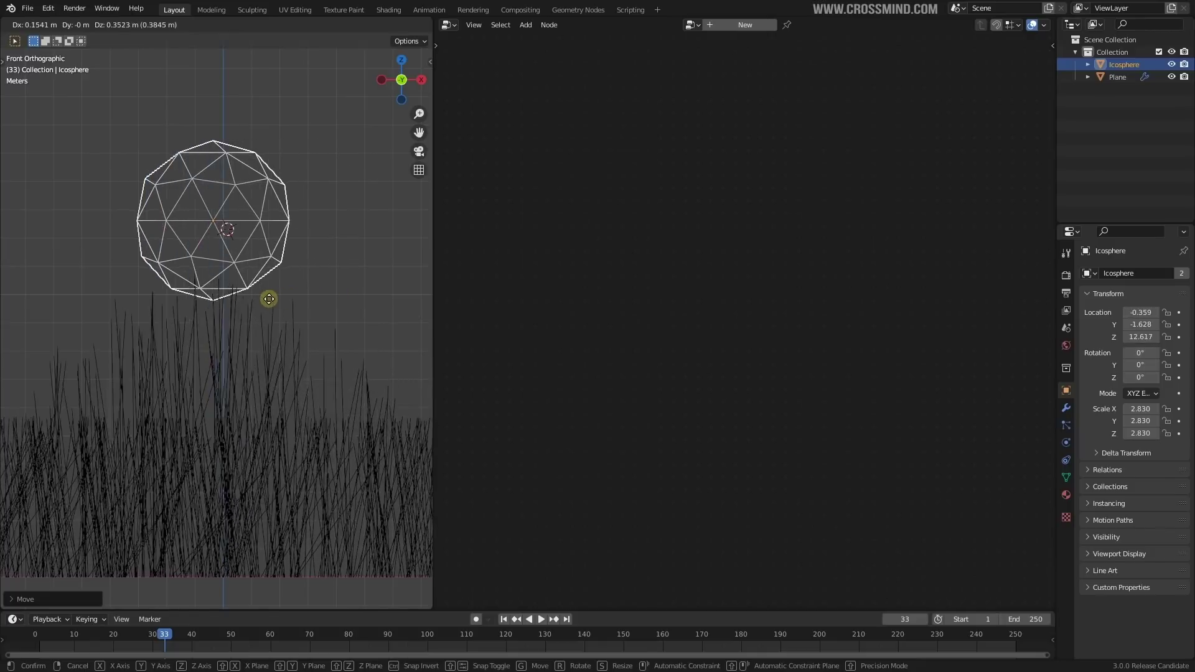
key("s")
left_click(316, 294)
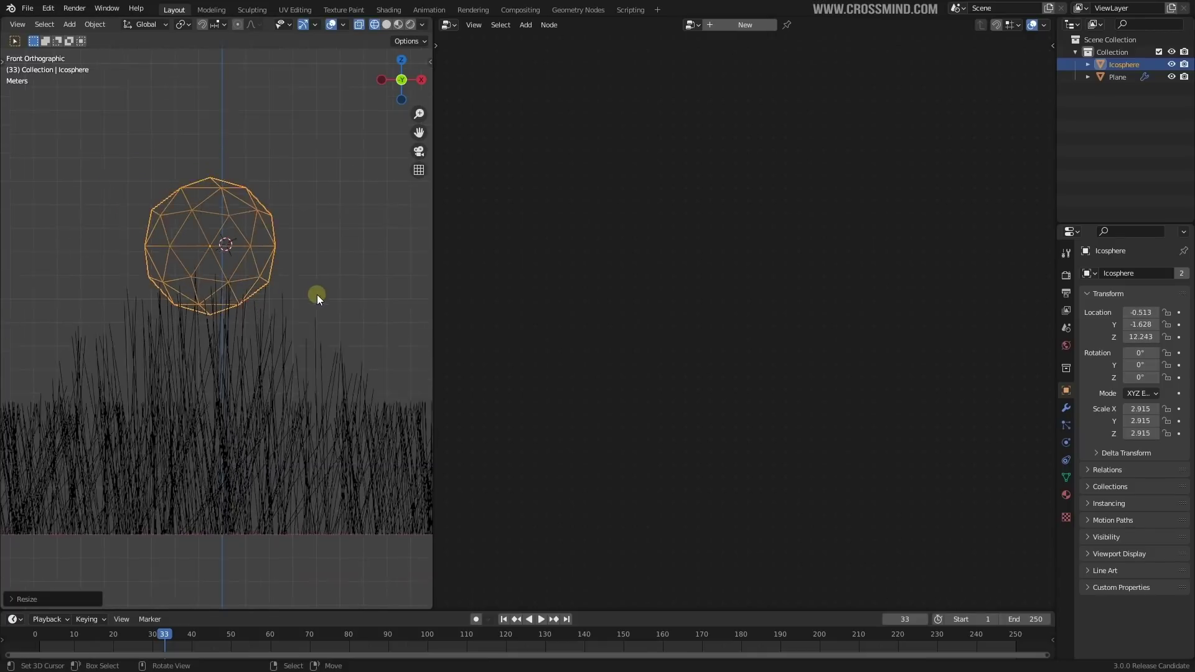
middle_click_drag(316, 293, 289, 323)
key("ctrl+s")
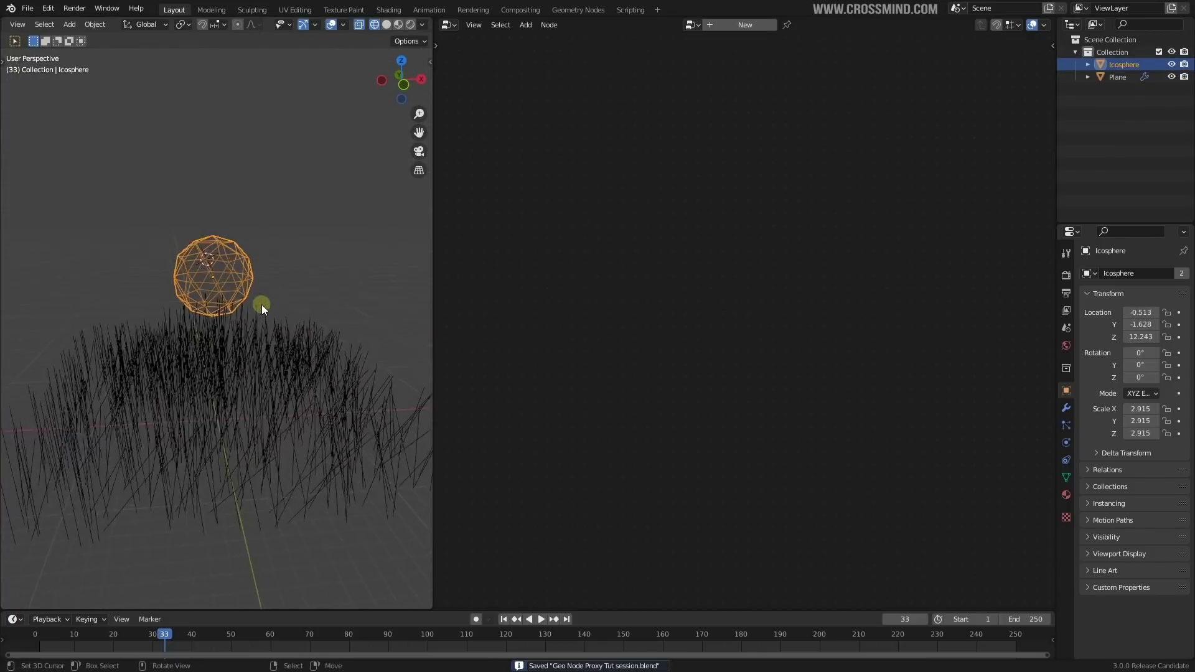
Step: Move the Map Range, Geometry Proximity and Object Info nodes closer to the Multiply node
middle_click_drag(262, 304, 278, 342)
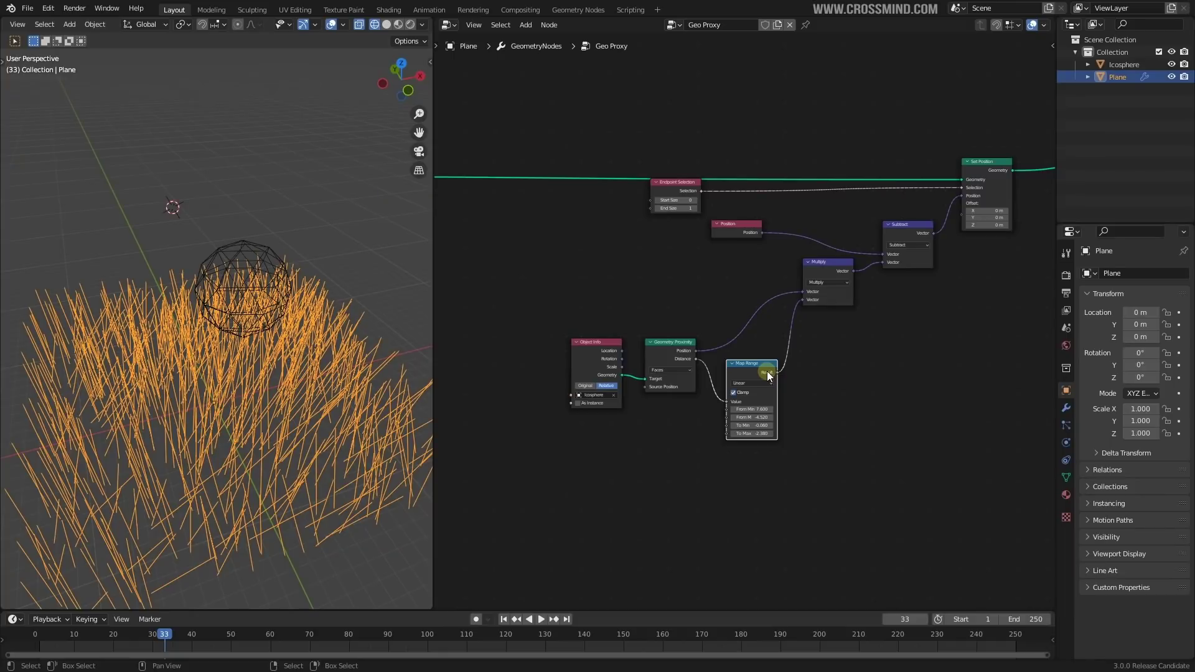
left_click_drag(768, 375, 777, 348)
left_click_drag(684, 355, 714, 311)
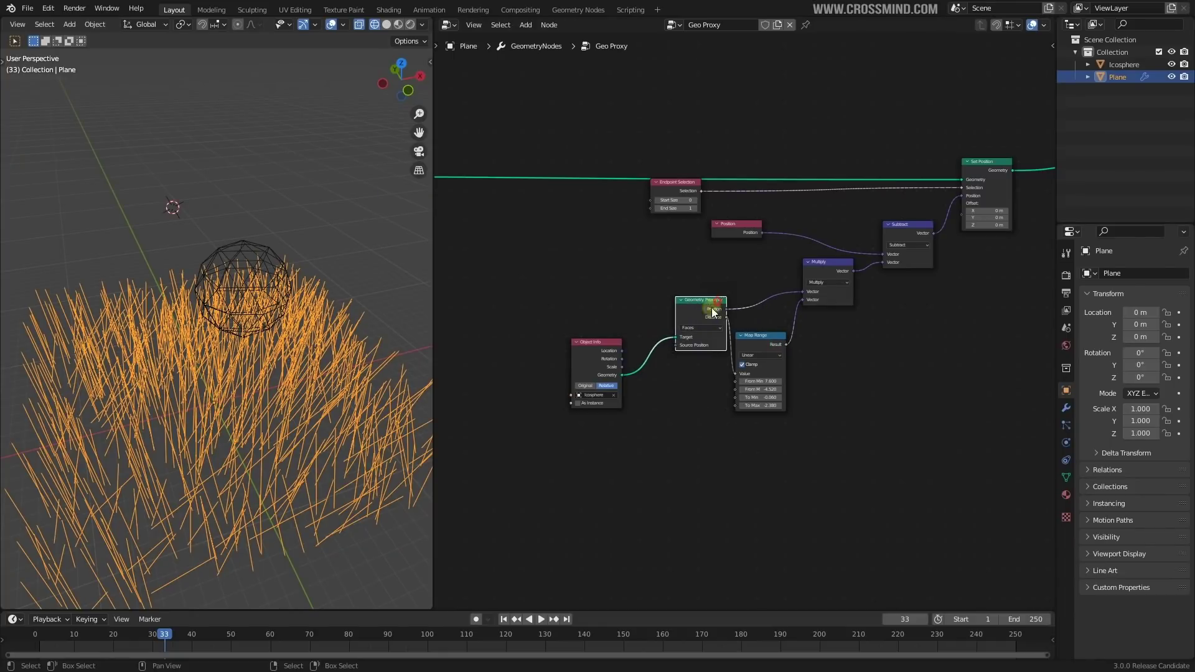
left_click_drag(612, 351, 639, 331)
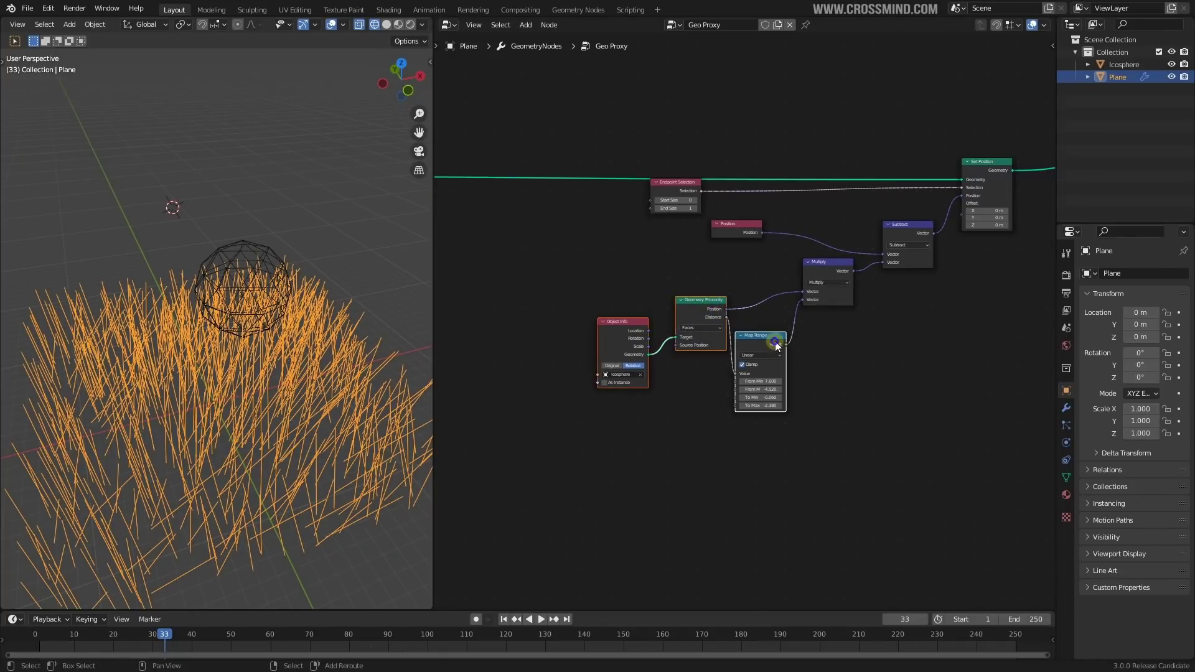
middle_click_drag(280, 373, 345, 270)
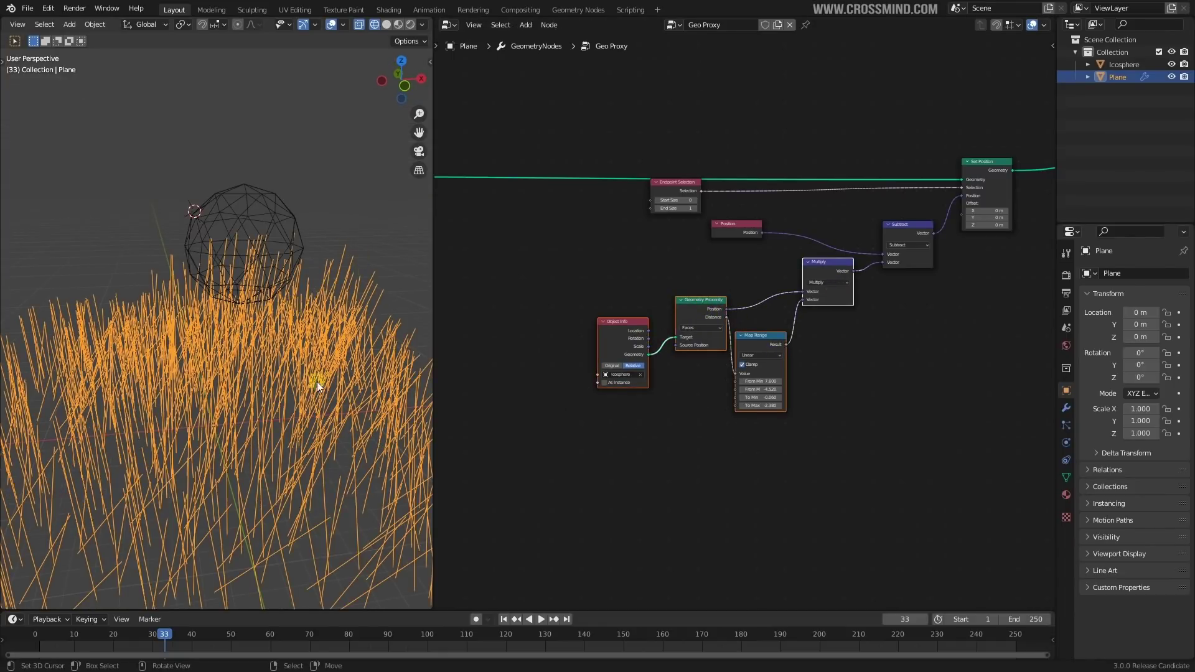
middle_click_drag(316, 383, 305, 260)
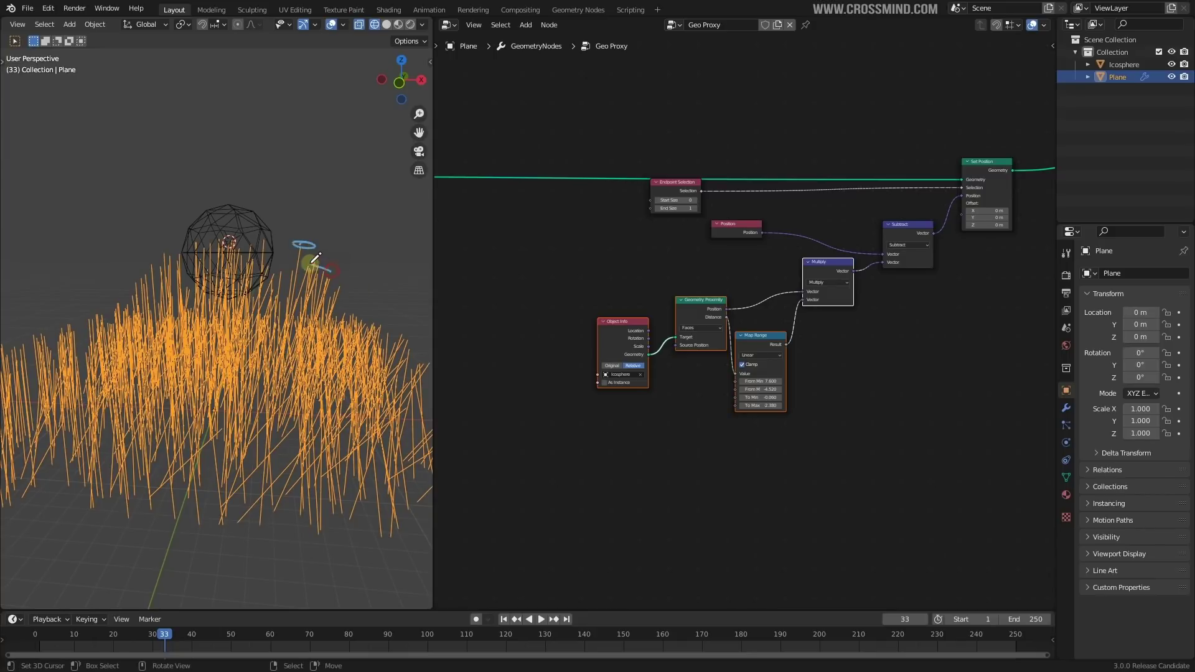
middle_click_drag(204, 267, 262, 252)
scroll(246, 274, "down", 2)
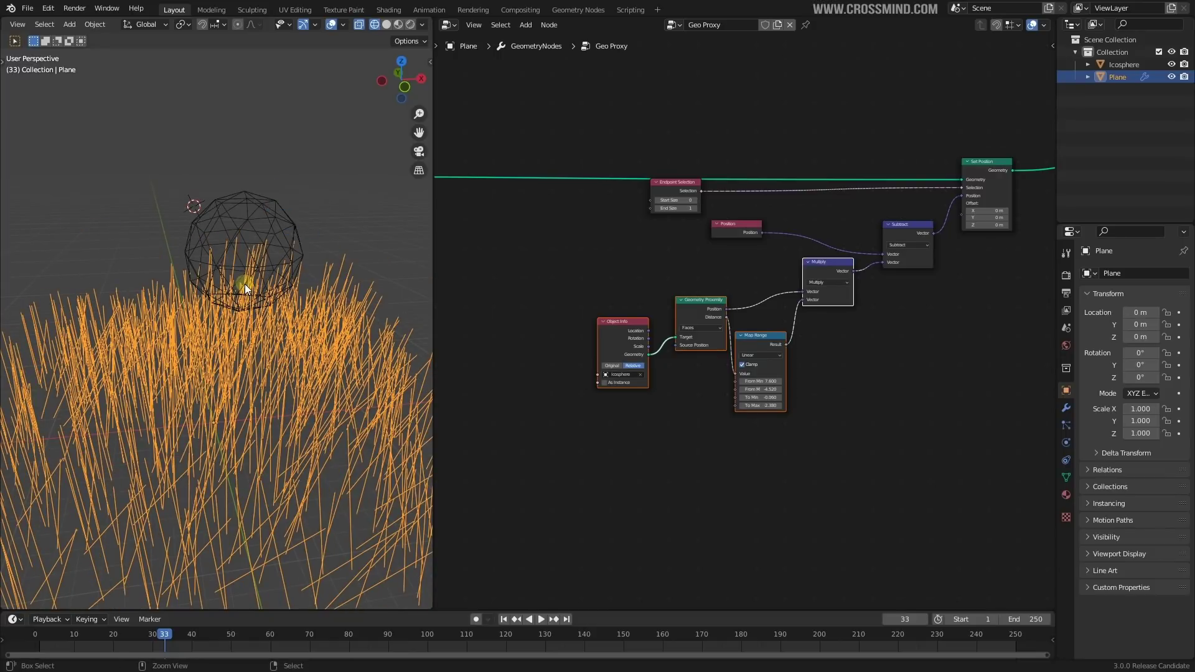
scroll(293, 330, "down", 4)
middle_click_drag(300, 352, 286, 305)
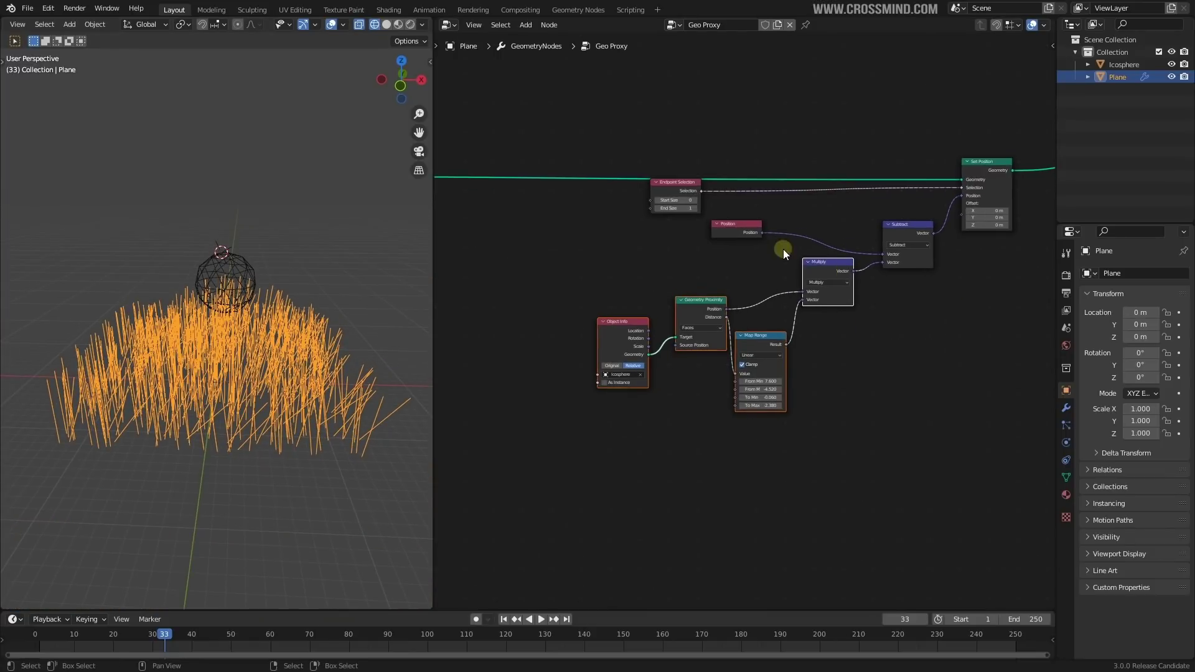
Step: Tighten the layout by moving the Position, Multiply, proximity, Map Range, Object Info and Endpoint Selection nodes toward Set Position
left_click_drag(743, 228, 745, 228)
left_click_drag(693, 314, 721, 292, "shift")
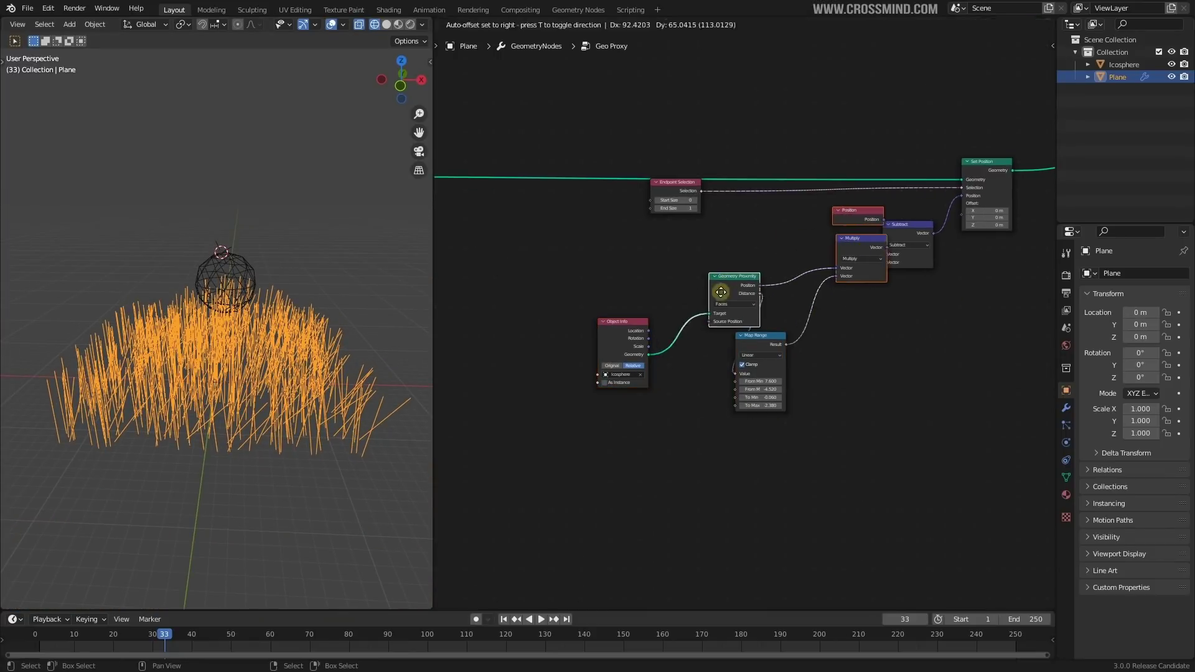
left_click_drag(758, 341, 781, 300)
left_click_drag(623, 324, 672, 302)
left_click_drag(672, 183, 821, 173)
Step: Join the nodes from Object Info through Set Position into a frame and enable its custom color
key("c")
left_click_drag(823, 291, 910, 403)
key("ctrl+j")
key("n")
left_click(949, 118)
left_click(941, 118)
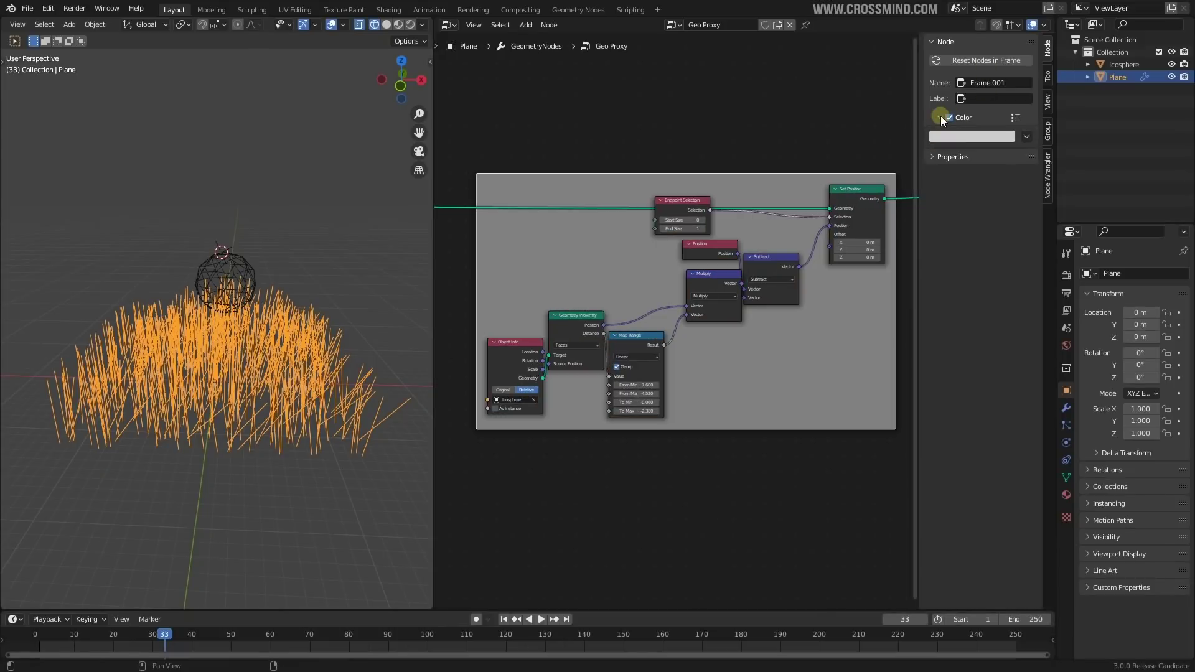
Step: Color the new frame purple and label it Sphere Influence
left_click(972, 136)
left_click_drag(965, 182, 944, 197)
middle_click_drag(897, 186, 892, 187)
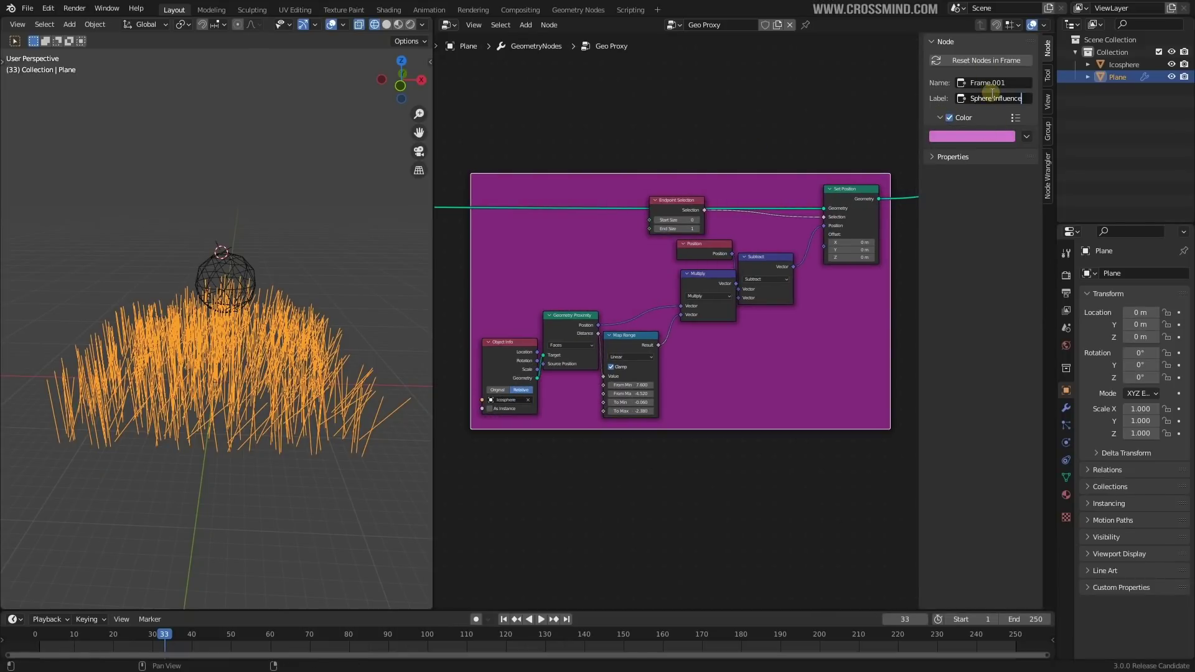
key("Return")
key("n")
Step: Move the Group Output node farther from the purple frame and switch the viewport to solid shading
scroll(776, 285, "down", 6)
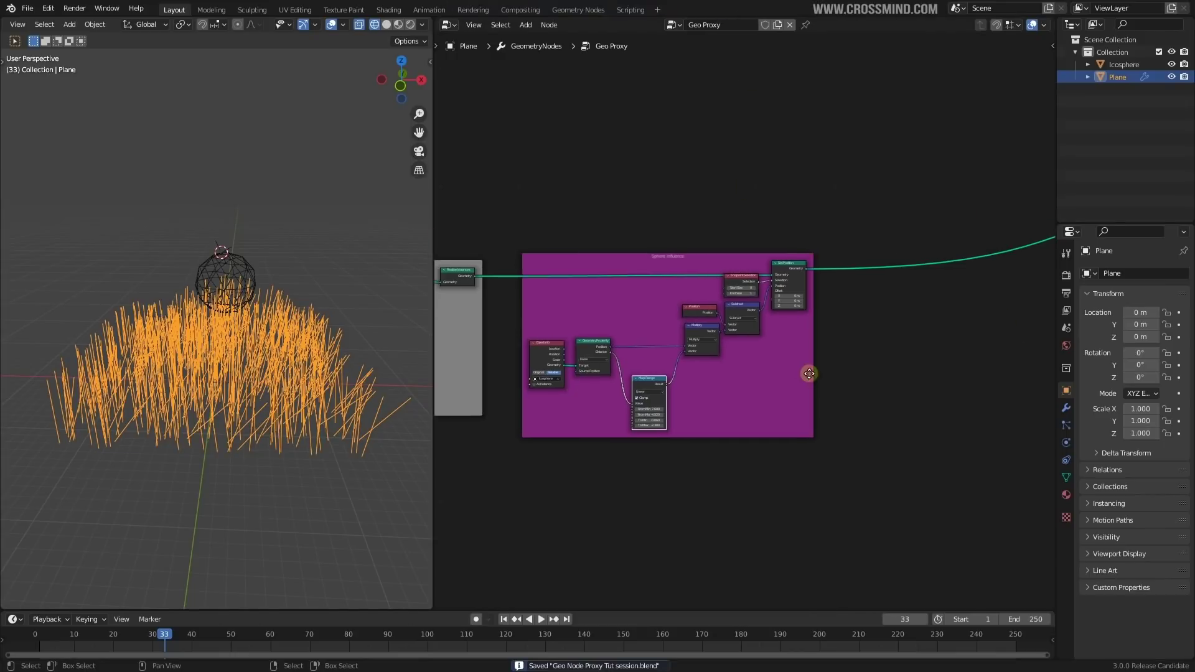
middle_click_drag(809, 374, 875, 402)
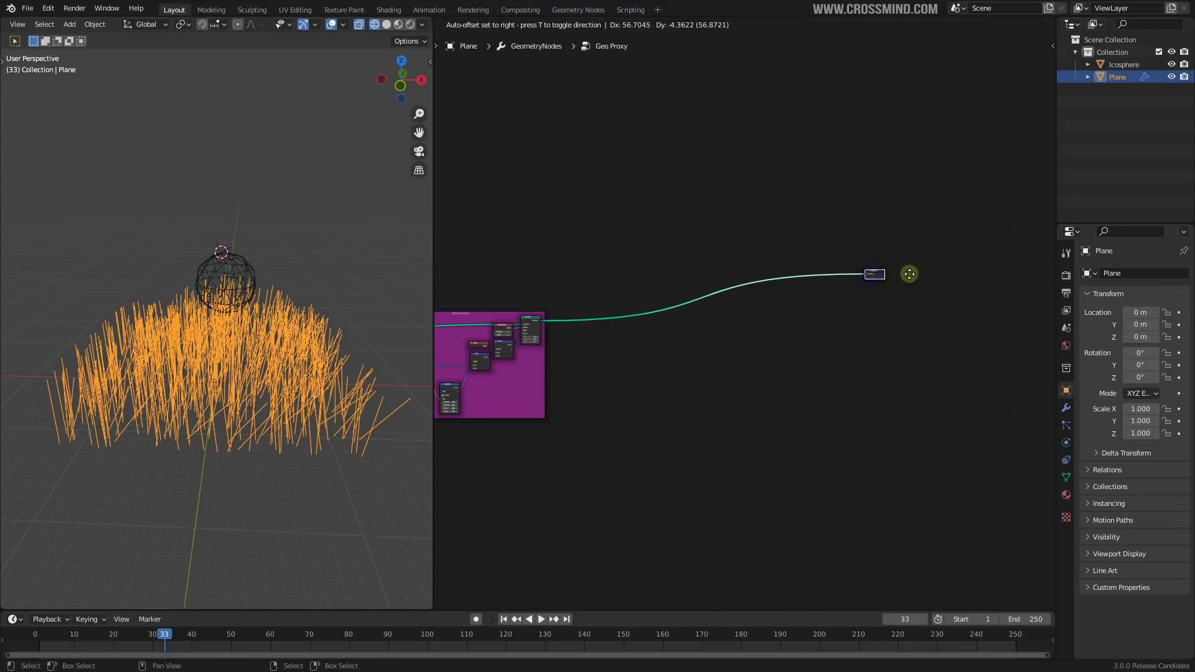
left_click(910, 273)
scroll(712, 336, "up", 5)
middle_click_drag(260, 349, 326, 76)
scroll(333, 194, "down", 1)
middle_click_drag(320, 225, 320, 183)
scroll(746, 368, "down", 1)
scroll(185, 293, "up", 2)
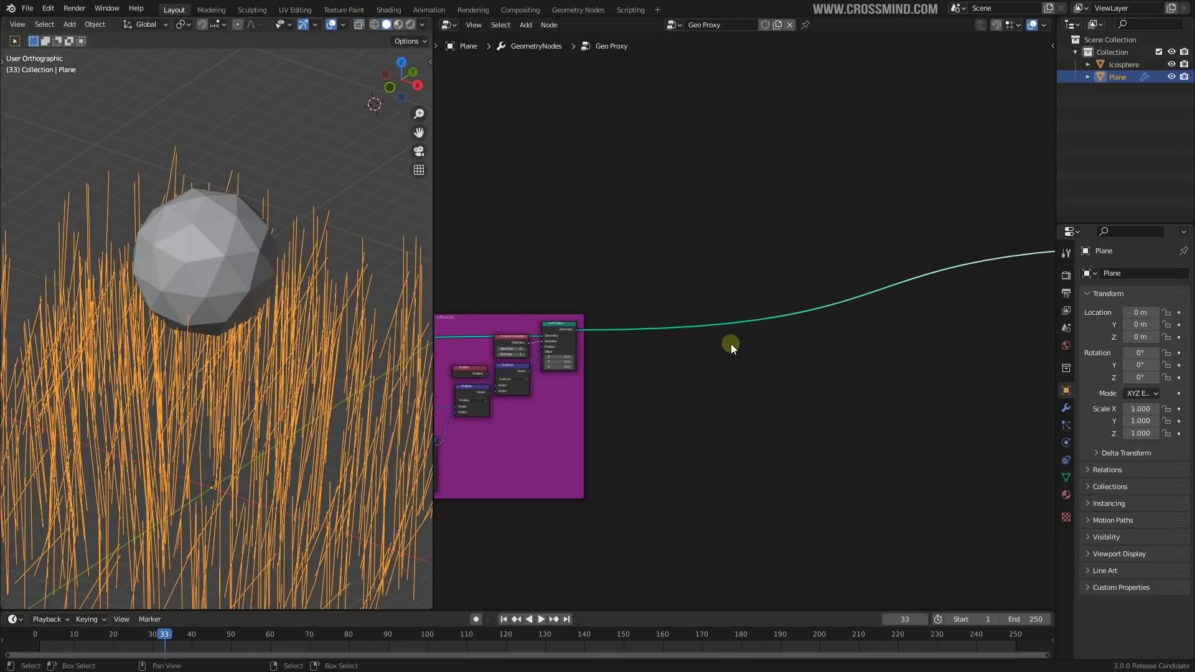
Step: Insert a Curve to Mesh node on the link between Set Position and the Group Output
scroll(729, 342, "up", 2)
key("shift+a")
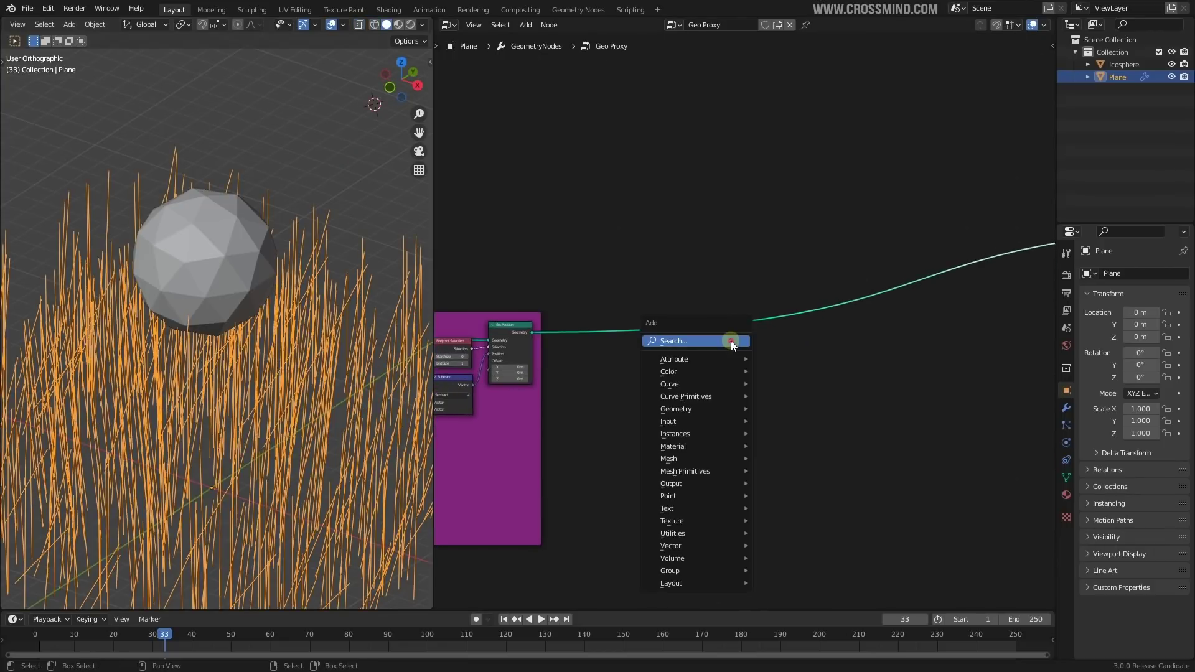
left_click(729, 341)
scroll(726, 349, "up", 1)
key("shift+a")
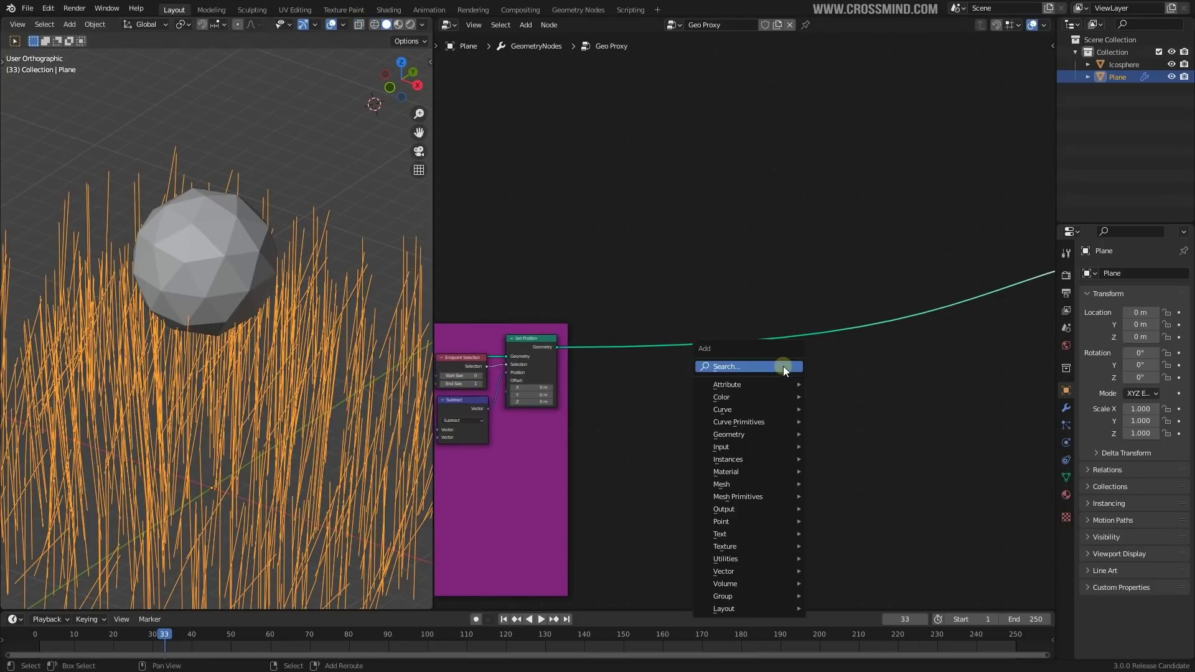
left_click(783, 366)
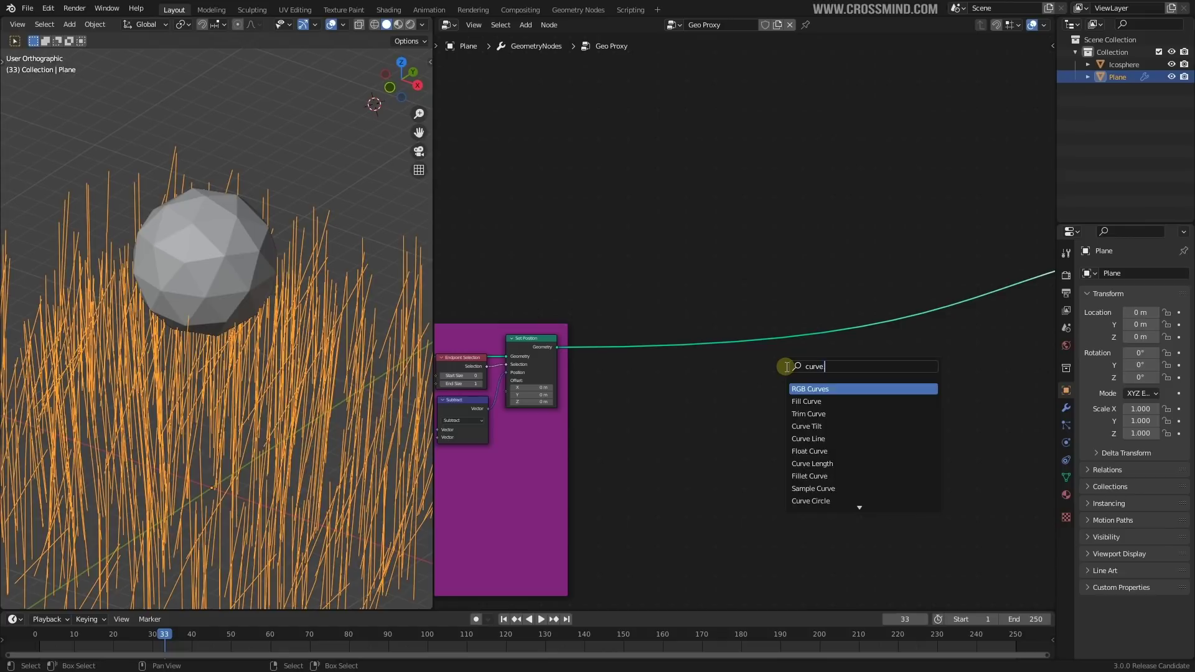
key("Return")
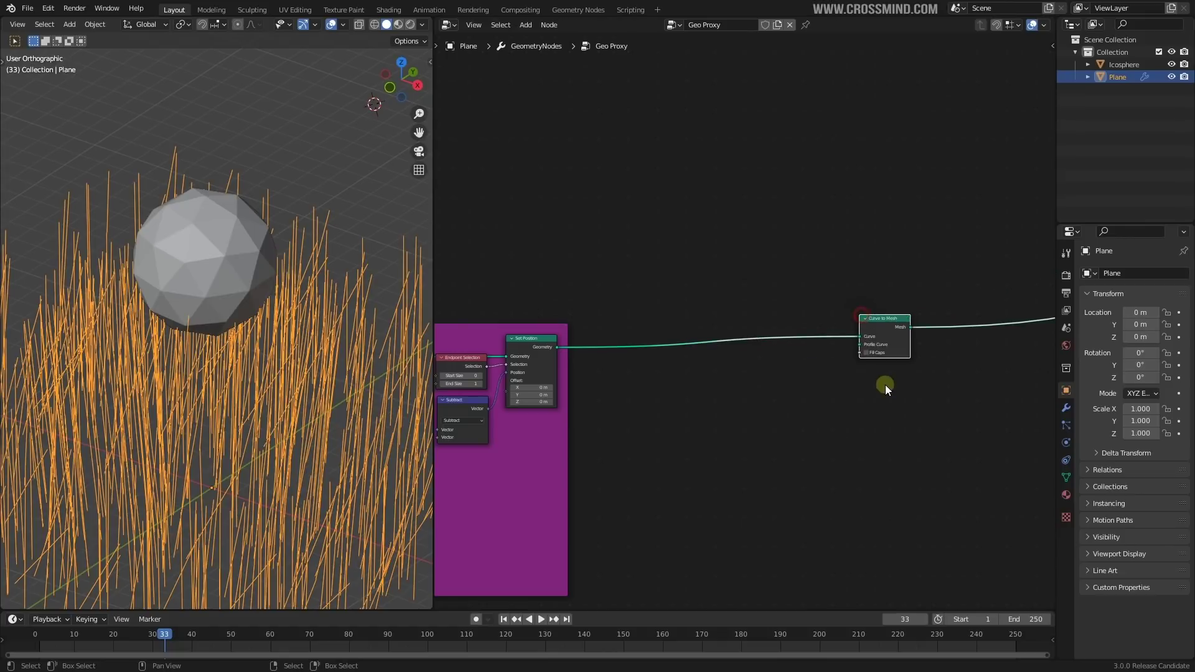
left_click(809, 374)
Step: Add a Curve Circle node below Curve to Mesh with a resolution of 8 and a radius of 0.01 m
key("shift+a")
left_click(790, 392)
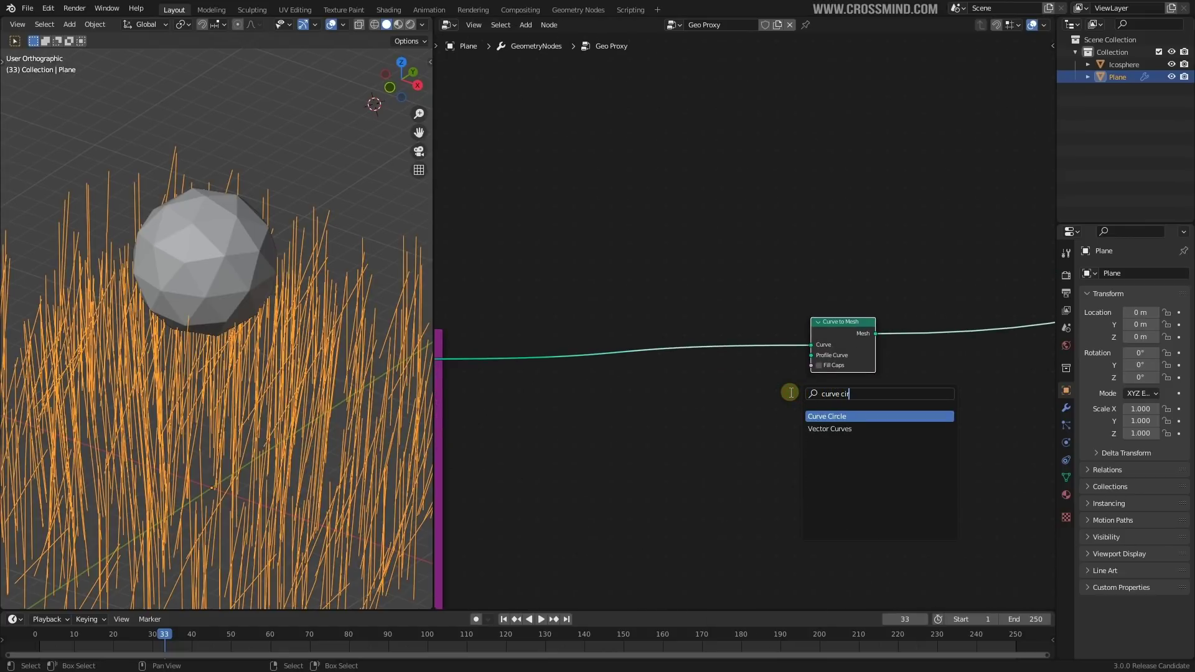
type("curve cir")
key("Return")
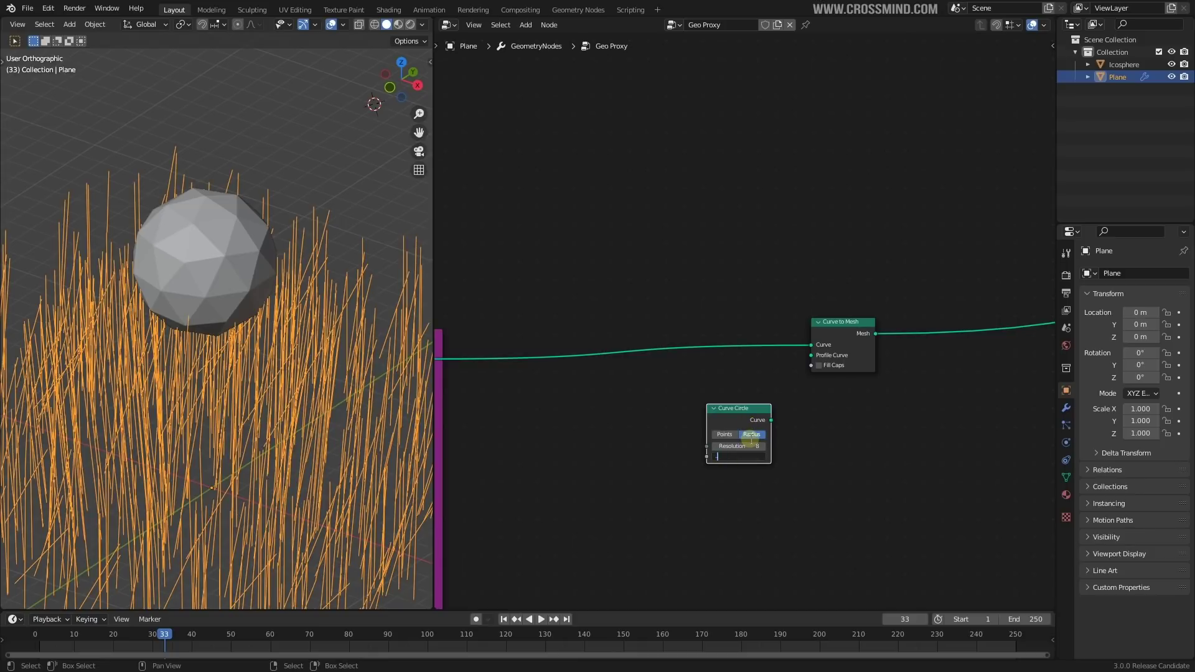
key("Return")
scroll(779, 425, "up", 2)
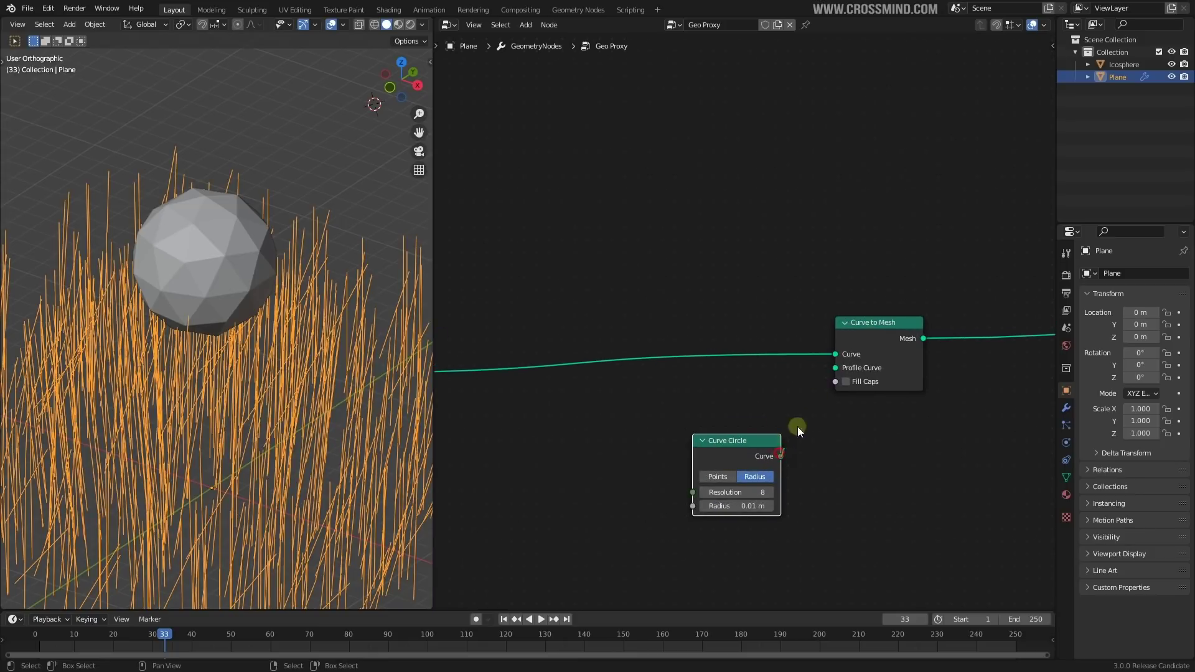
Step: Feed the Curve Circle into Curve to Mesh's Profile Curve and hide the viewport overlays
left_click_drag(835, 368, 835, 369)
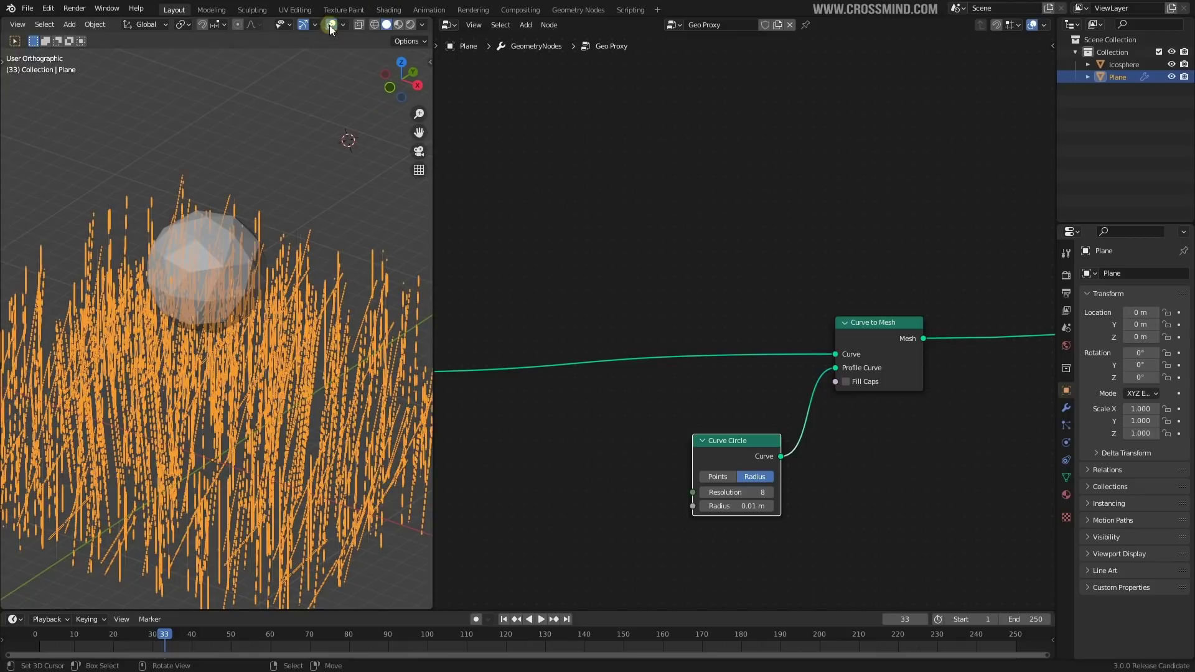
left_click(330, 25)
middle_click_drag(319, 391, 286, 381)
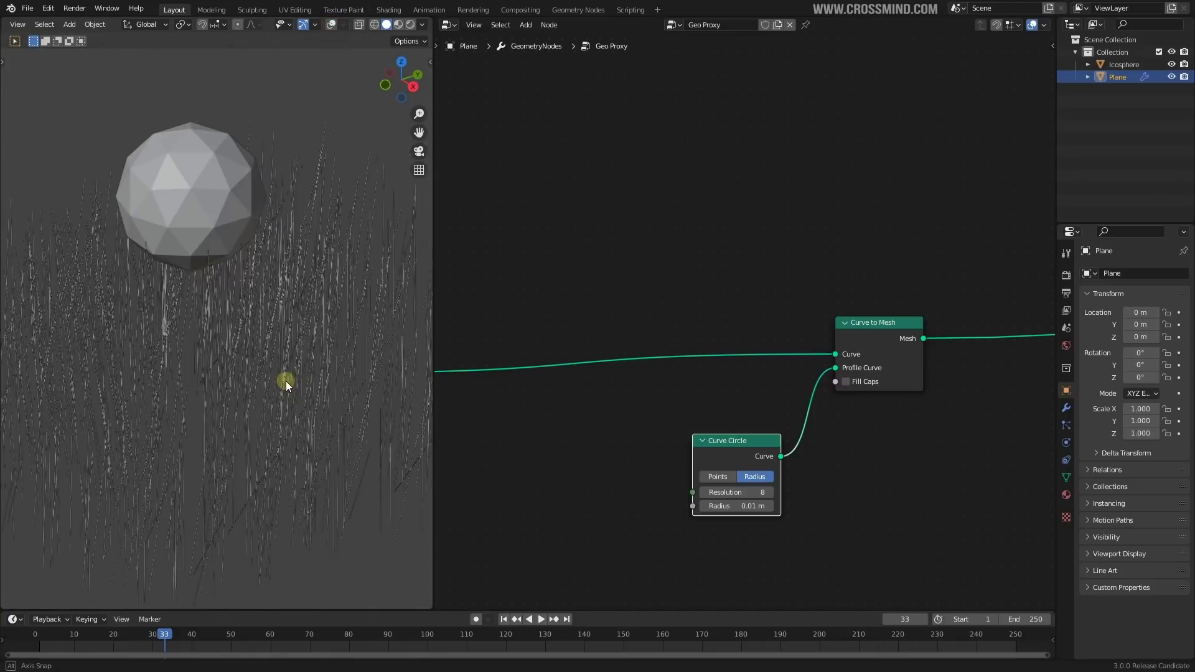
Step: Add a Curve Parameter node above the Curve Circle node
middle_click_drag(717, 392, 749, 379)
key("shift+a")
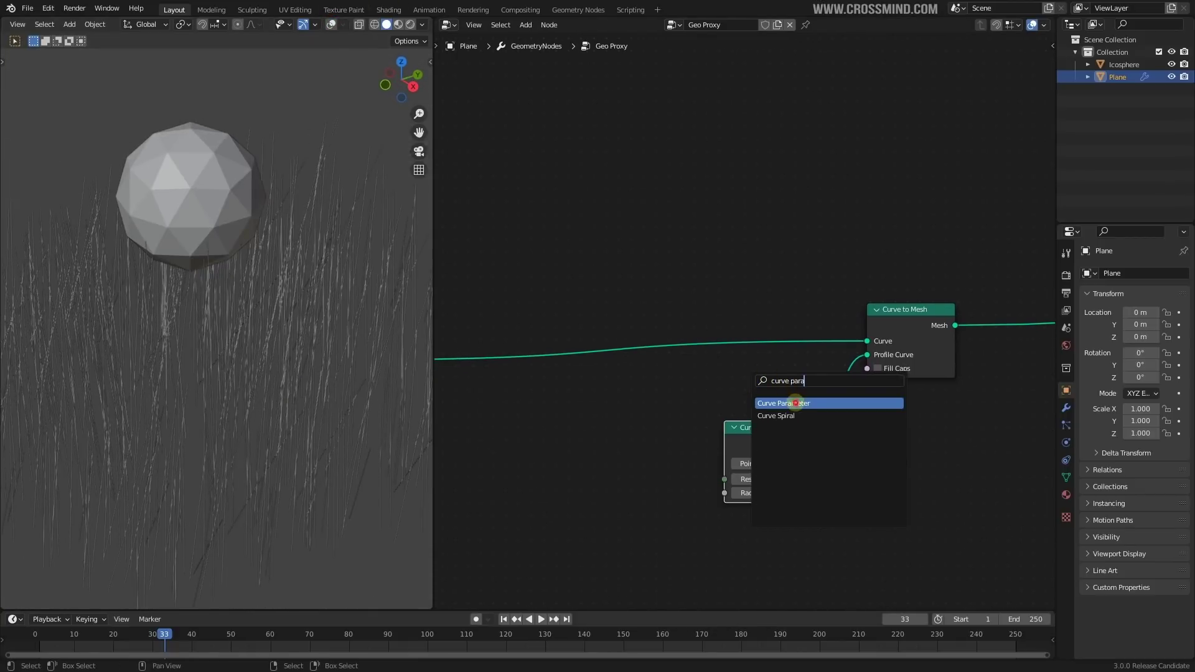
left_click(796, 403)
left_click(808, 405)
Step: Insert a Set Curve Radius node on the link leading into Curve to Mesh's Curve input
key("shift+a")
type("set c")
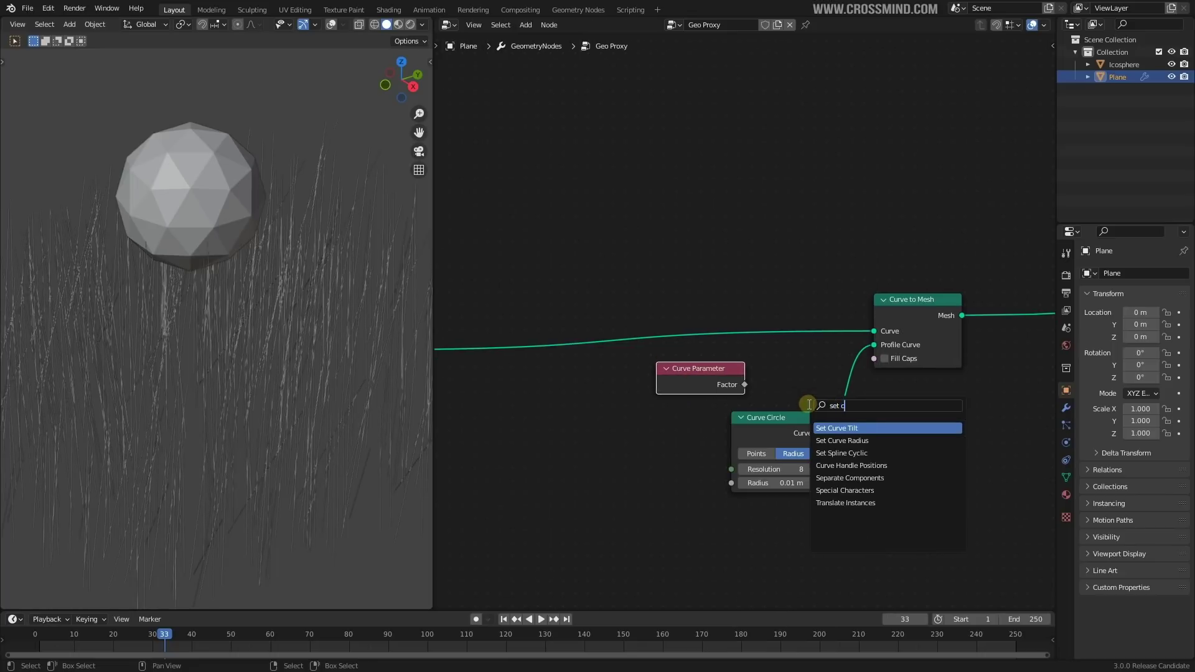
left_click(860, 440)
left_click(800, 323)
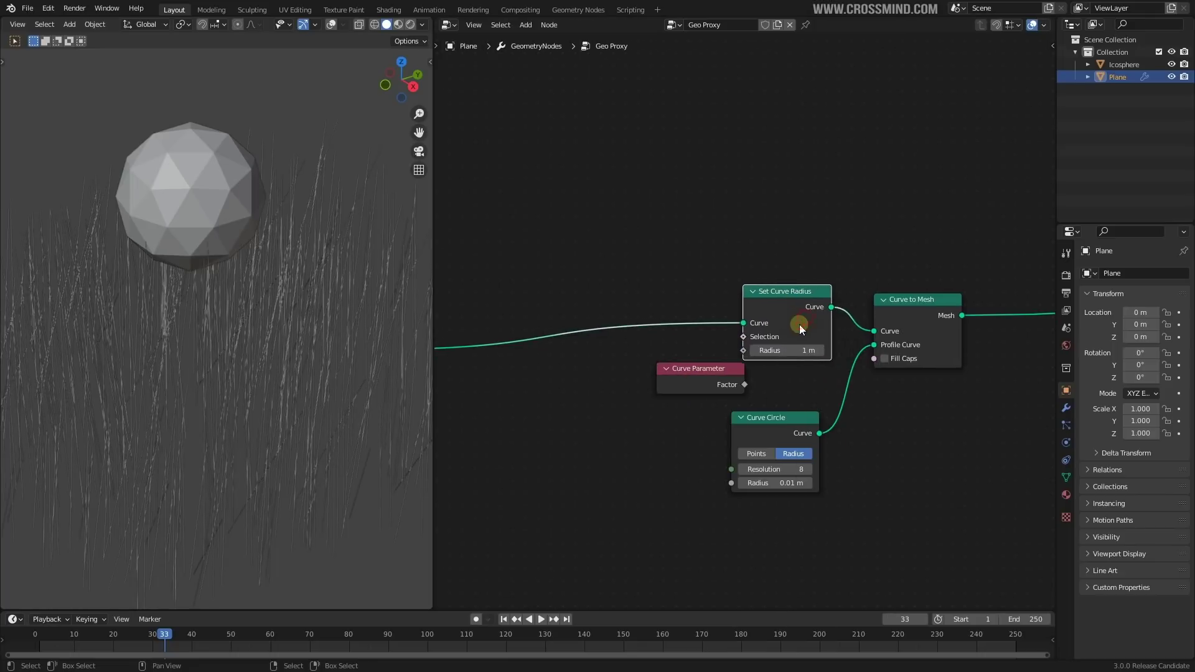
Step: Move Curve Parameter clear of the other nodes and feed its Factor into Set Curve Radius's Radius
left_click_drag(686, 384, 604, 400)
left_click_drag(733, 352, 726, 355)
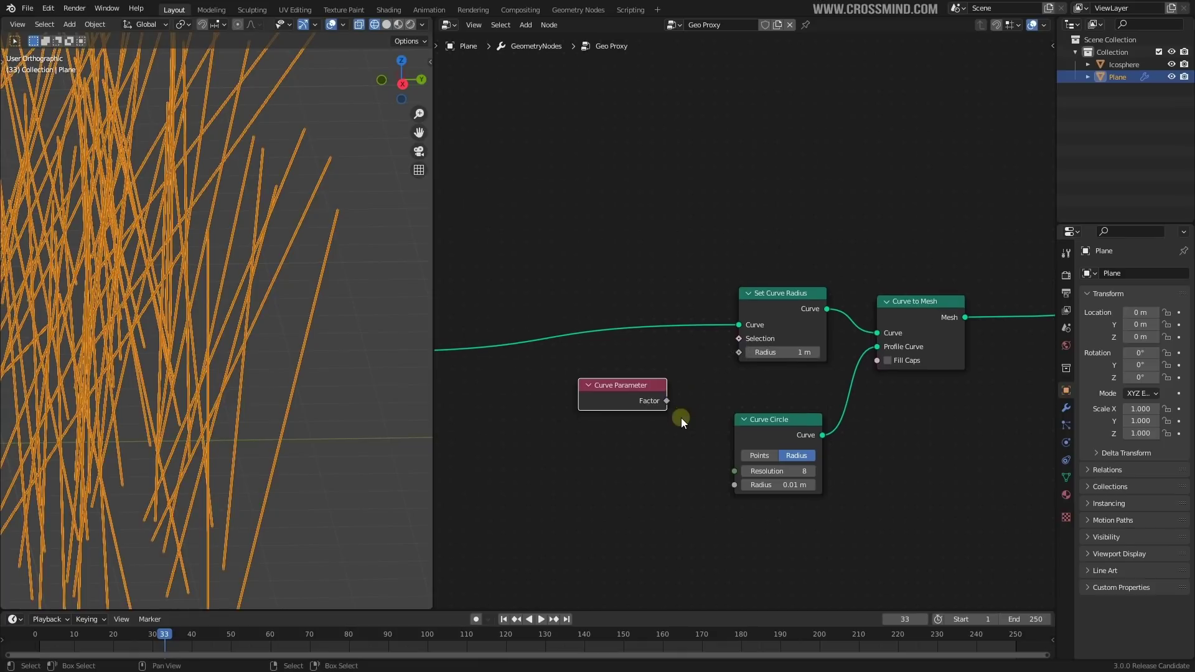
scroll(681, 420, "up", 1)
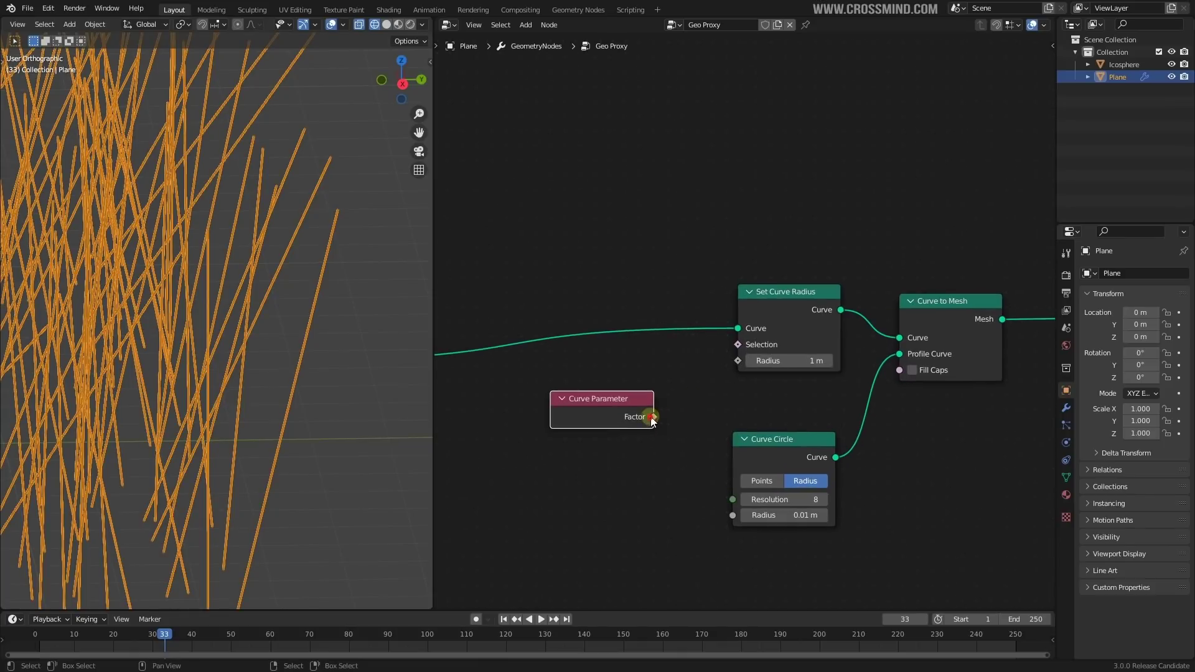
left_click_drag(738, 360, 738, 361)
middle_click_drag(795, 366, 795, 327)
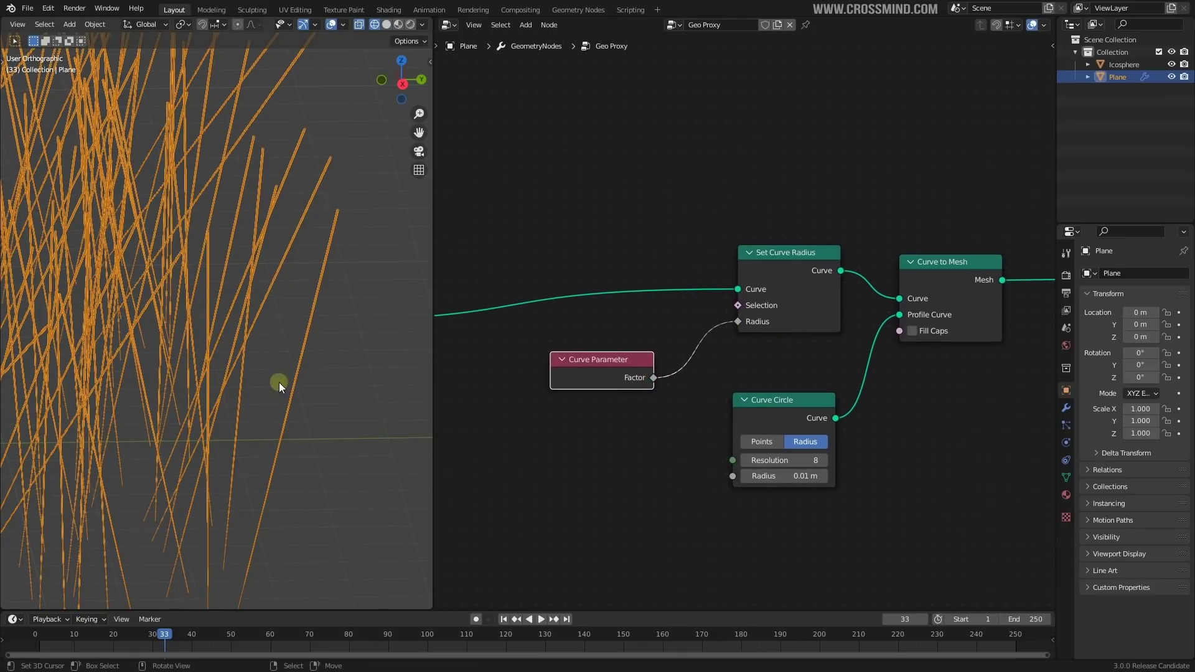
middle_click_drag(278, 383, 274, 383)
scroll(234, 523, "down", 1)
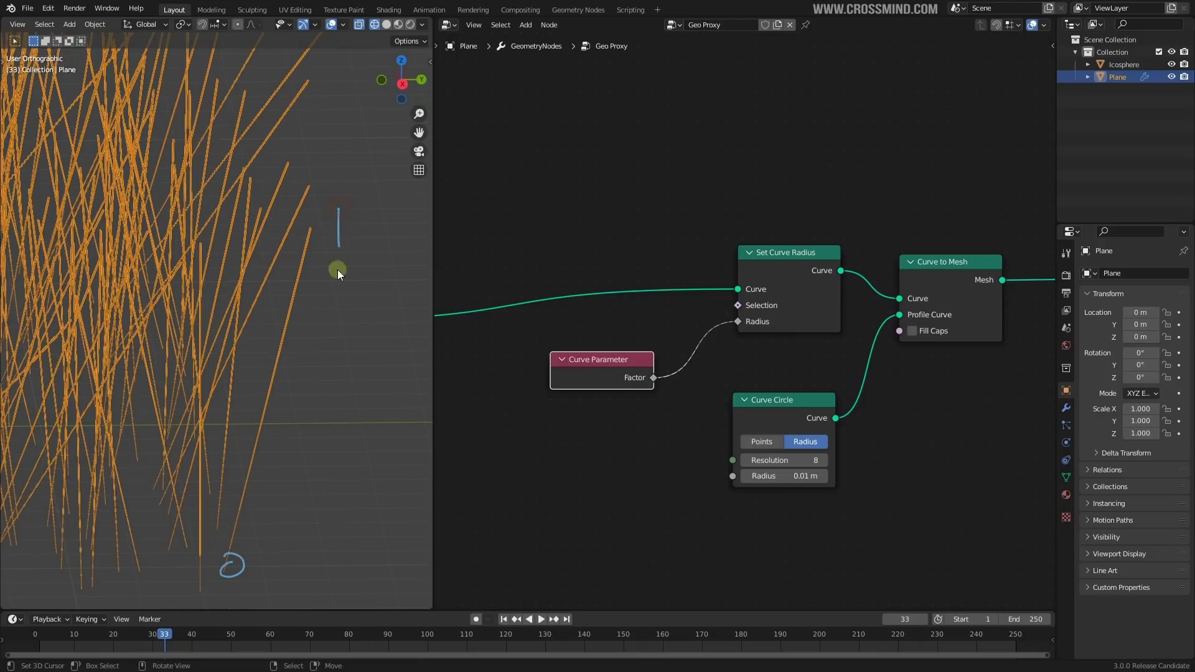
Step: Try reversing the strand taper with a flipped ColorRamp between Curve Parameter and Set Curve Radius
left_click(696, 372)
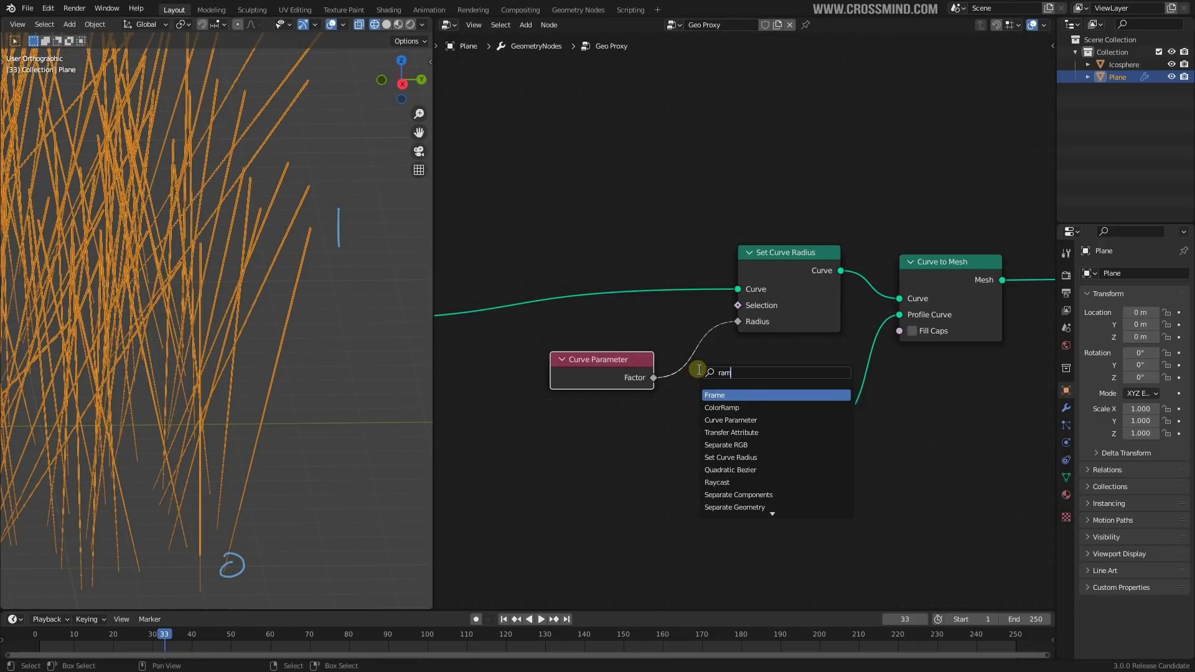
key("Return")
left_click(745, 340)
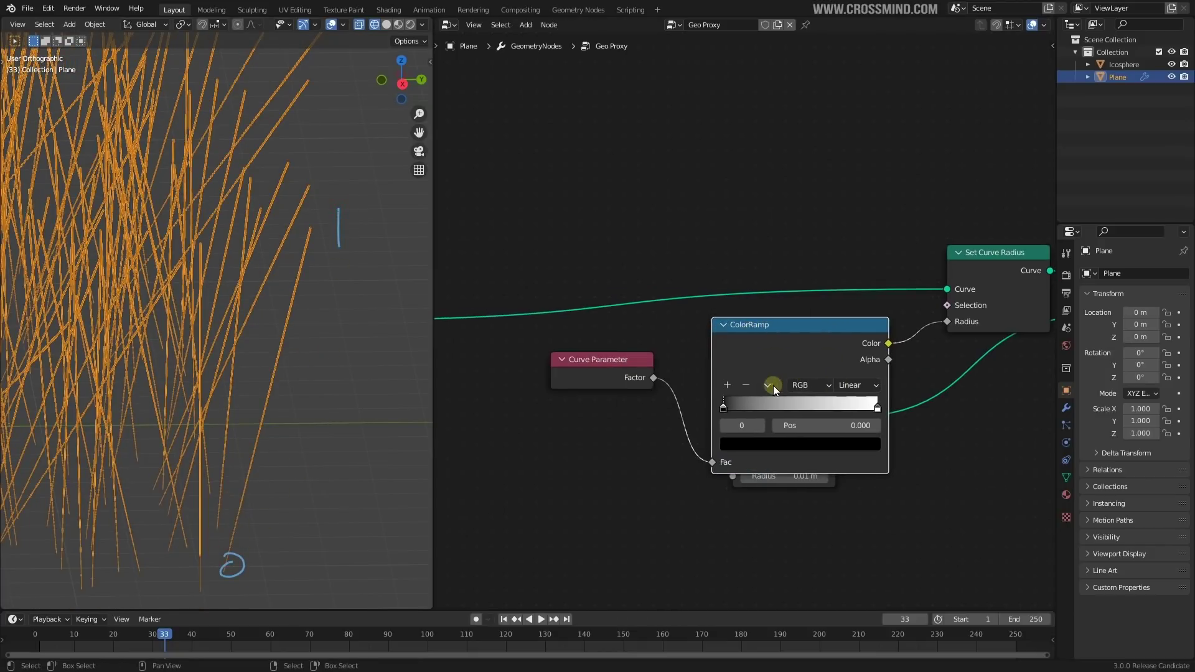
left_click(770, 385)
left_click(782, 398)
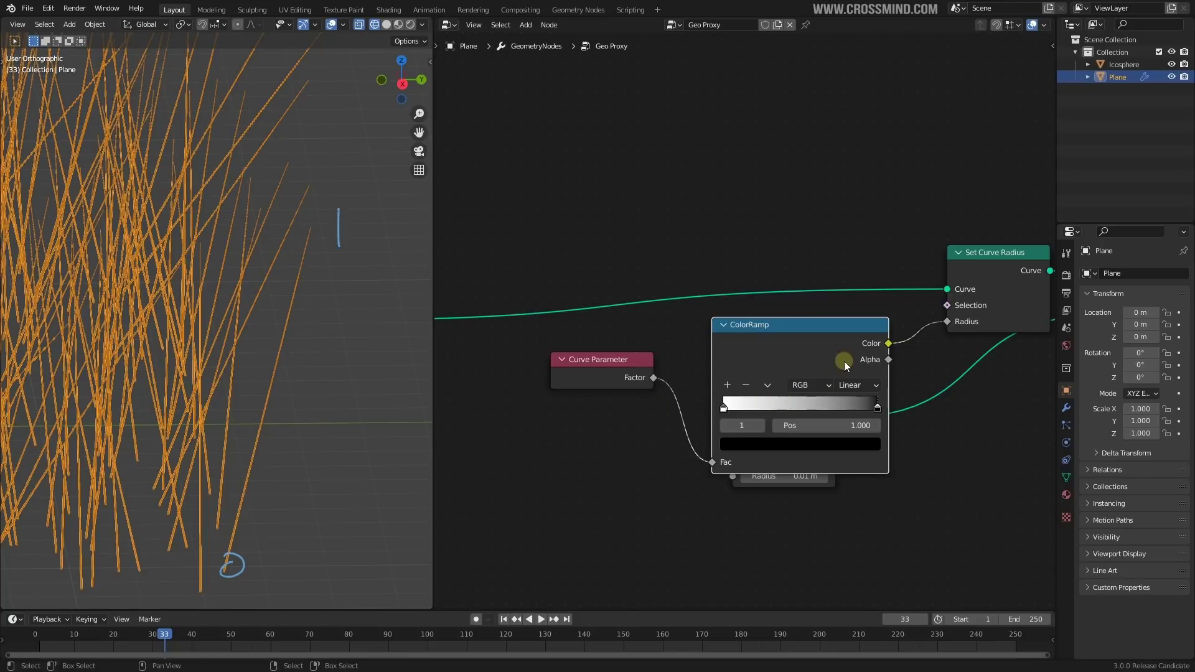
key("ctrl+x")
Step: Move Curve Parameter next to Set Curve Radius and set the Curve Circle's radius to 0.02 m
left_click_drag(623, 370, 858, 330)
scroll(298, 355, "down", 3)
middle_click_drag(307, 358, 327, 372, "shift")
Step: Hide the viewport overlays and save the file
left_click(330, 25)
middle_click_drag(260, 245, 267, 275)
scroll(267, 275, "down", 1)
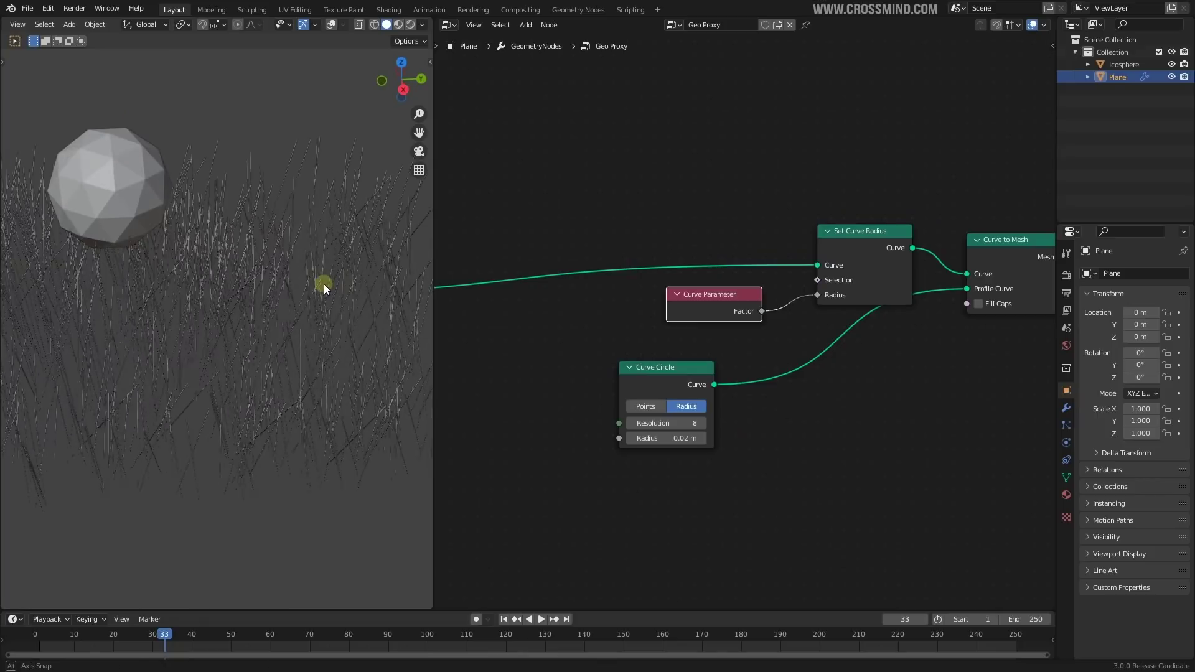
key("ctrl+s")
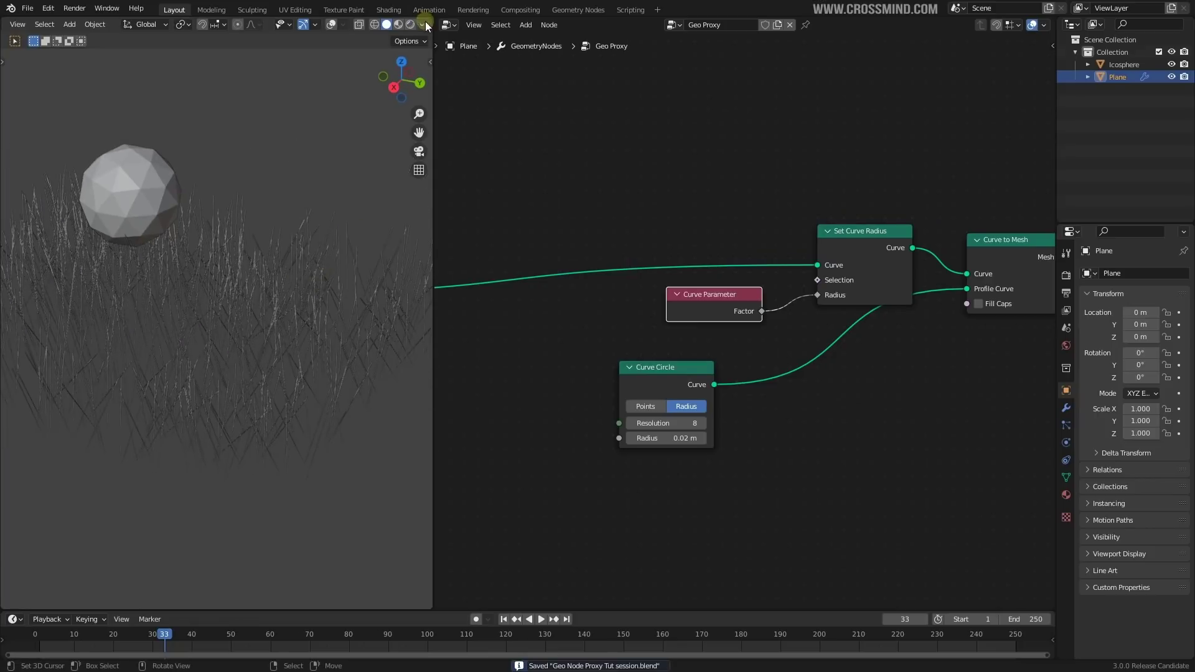
Step: Switch the viewport shading to a dark background and hide the Icosphere object in the viewport
left_click(424, 24)
left_click(472, 225)
mouse_move(197, 285)
middle_mouse_down()
mouse_move(159, 293)
mouse_move(192, 324)
mouse_move(224, 306)
mouse_move(156, 147)
middle_mouse_up()
scroll(192, 325, "up", 2)
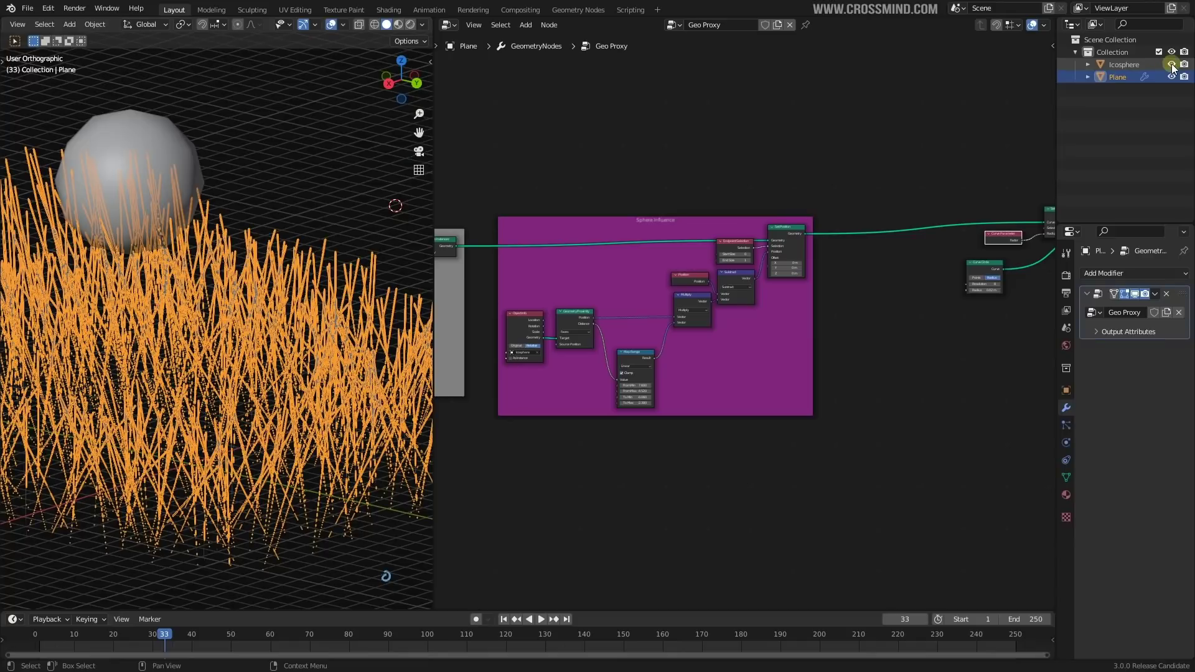
left_click(1172, 65)
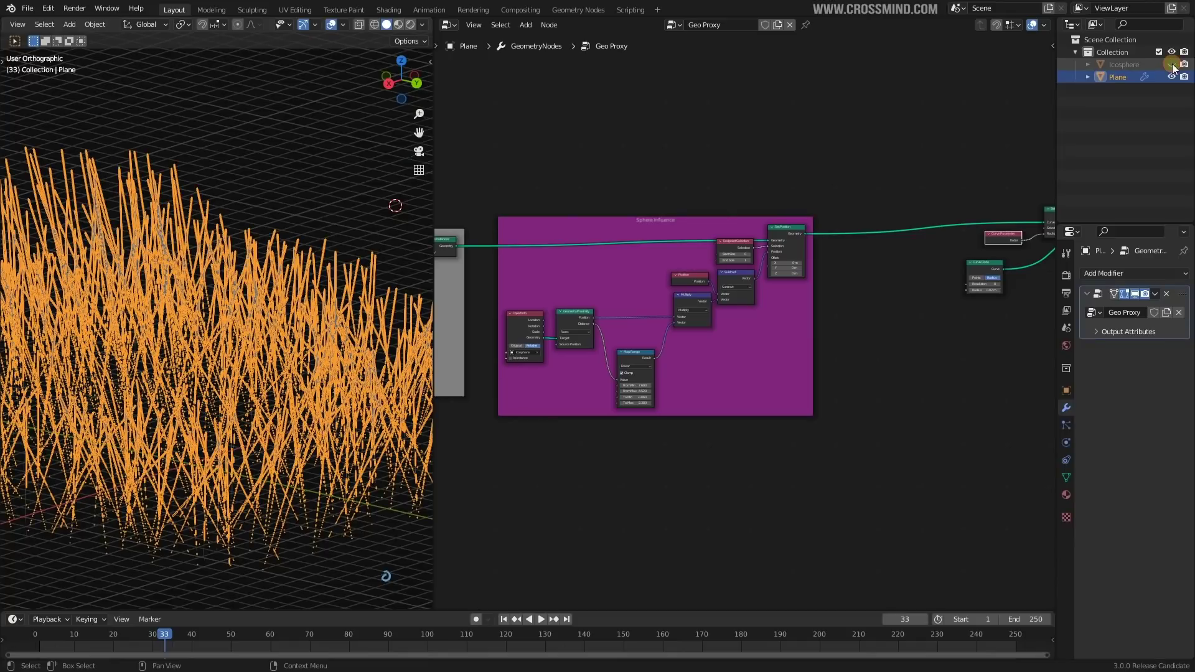
Step: Insert a Join Geometry node on the link between Curve to Mesh and the Group Output
scroll(715, 293, "down", 2)
middle_click_drag(715, 346, 585, 407)
scroll(894, 360, "up", 2)
key("shift+a")
left_click(895, 358)
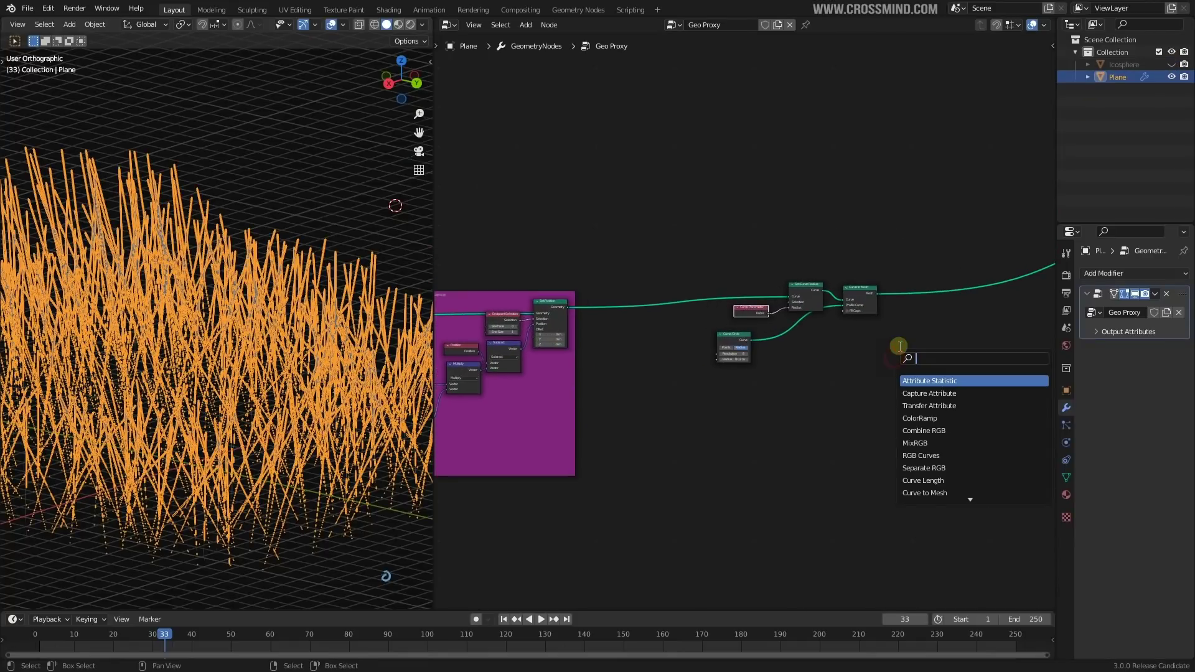
left_click(978, 389)
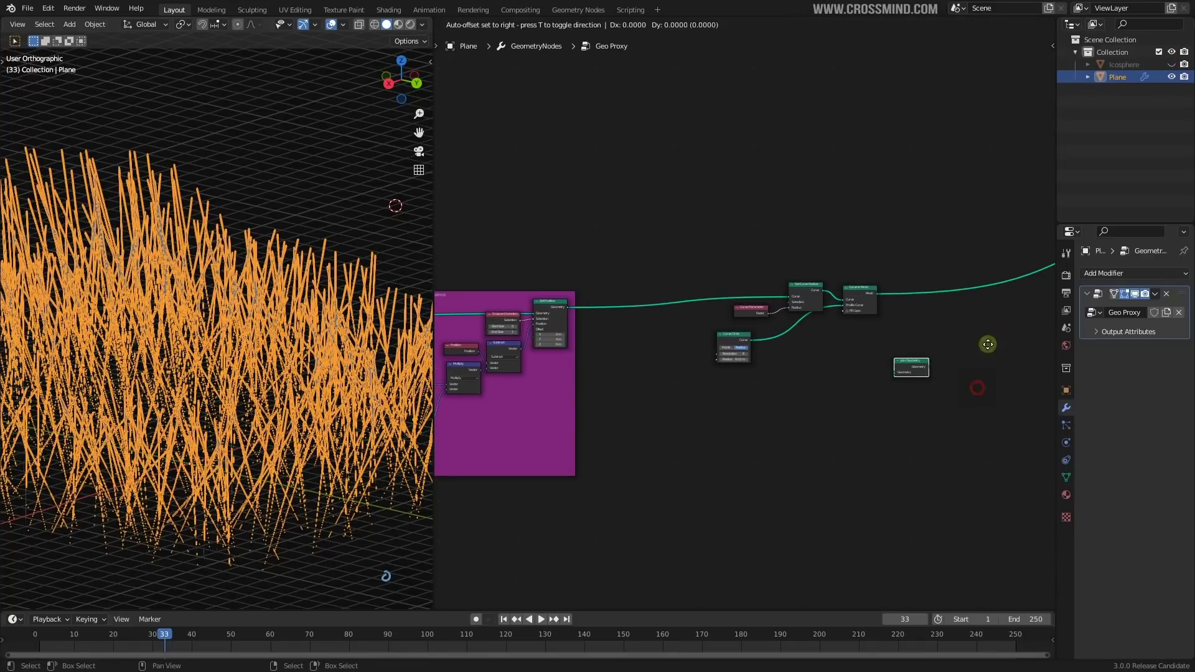
left_click(1010, 310)
middle_click_drag(996, 303, 740, 332)
key("g")
left_click(917, 262)
scroll(782, 343, "down", 2)
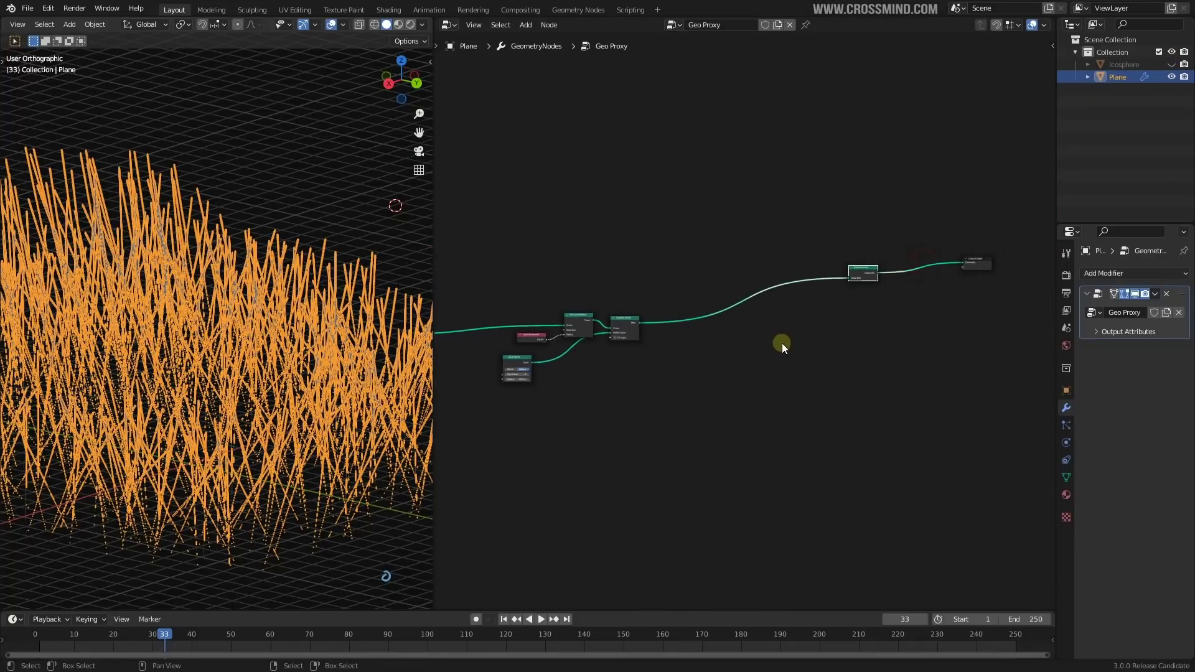
Step: Connect the Geometry output of the icosphere's Object Info node to the Join Geometry node
middle_click_drag(571, 353, 733, 334)
scroll(609, 342, "up", 8)
left_click_drag(693, 348, 727, 338)
scroll(608, 341, "down", 6)
middle_click_drag(607, 340, 894, 329)
middle_click_drag(643, 305, 476, 304)
scroll(736, 296, "up", 7)
scroll(731, 320, "up", 2)
middle_click_drag(896, 370, 489, 285)
scroll(855, 372, "down", 4)
left_click(548, 313)
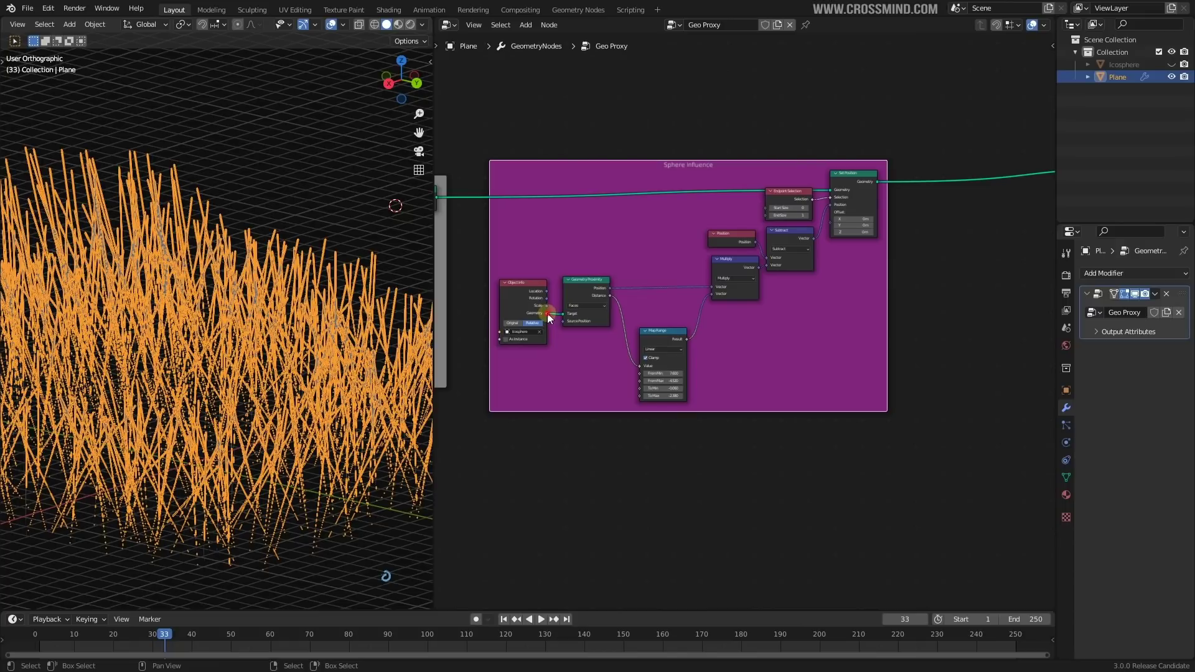
mouse_move(548, 313)
left_click_drag(547, 313, 962, 91)
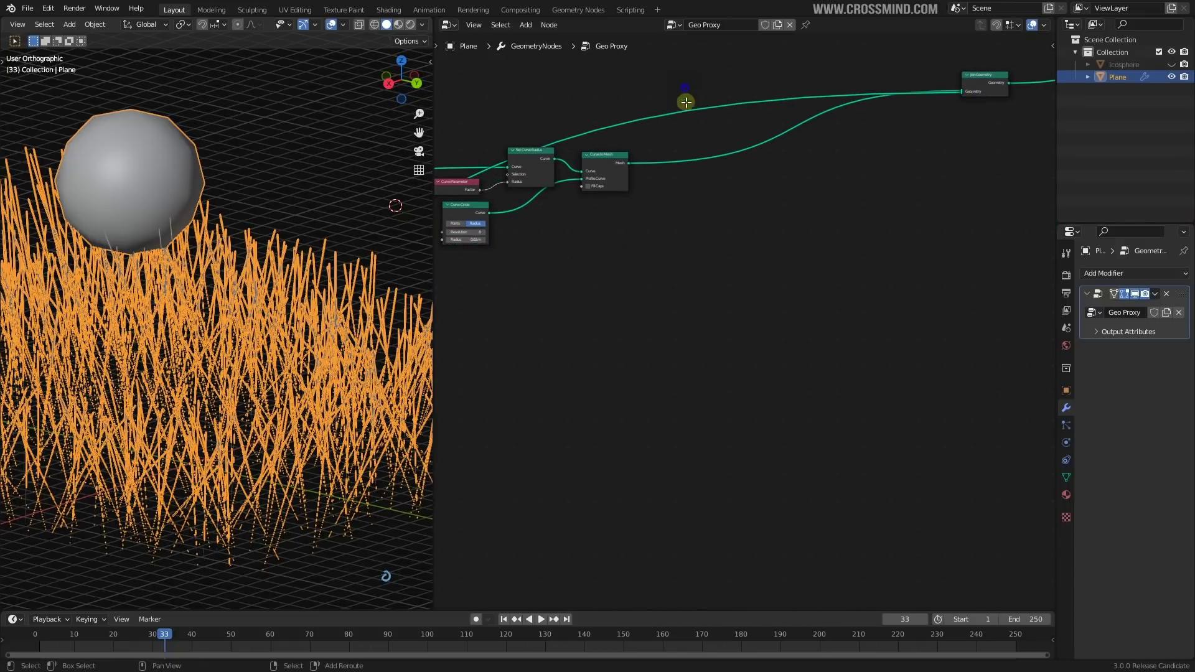
Step: Reroute the icosphere geometry link below the Curve to Mesh nodes and shift the Object Info node down in its frame
left_click(938, 403)
scroll(604, 277, "down", 1)
middle_click_drag(603, 276, 790, 243)
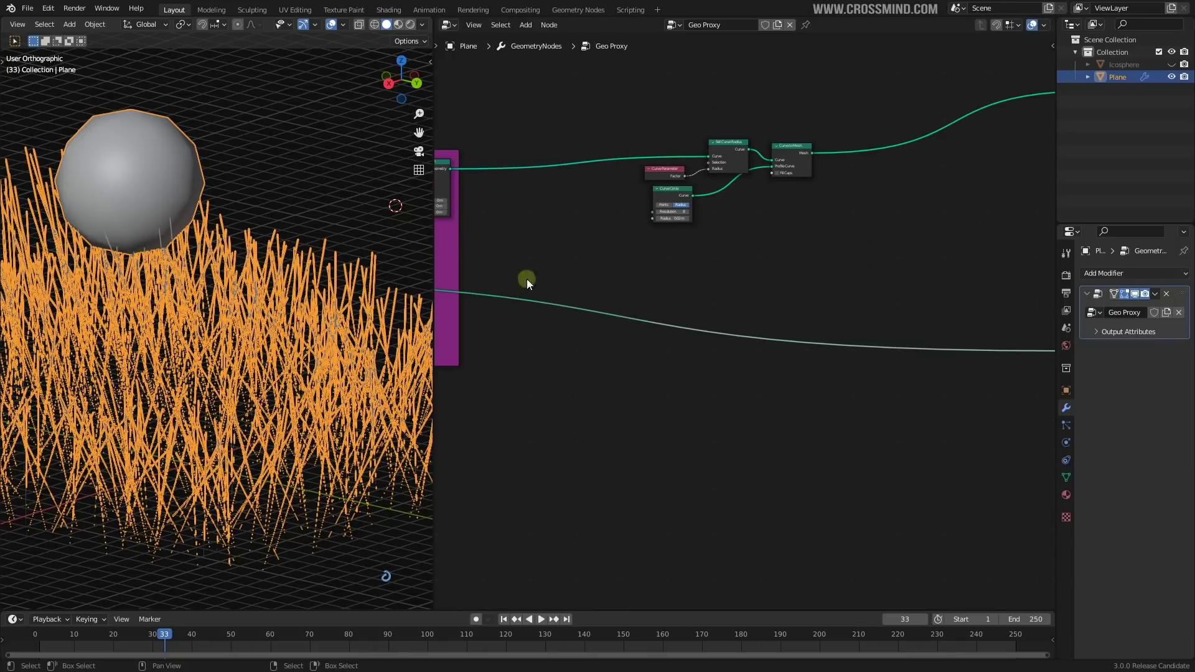
middle_click_drag(535, 278, 809, 290)
middle_click_drag(711, 303, 774, 283)
left_click_drag(547, 260, 543, 271)
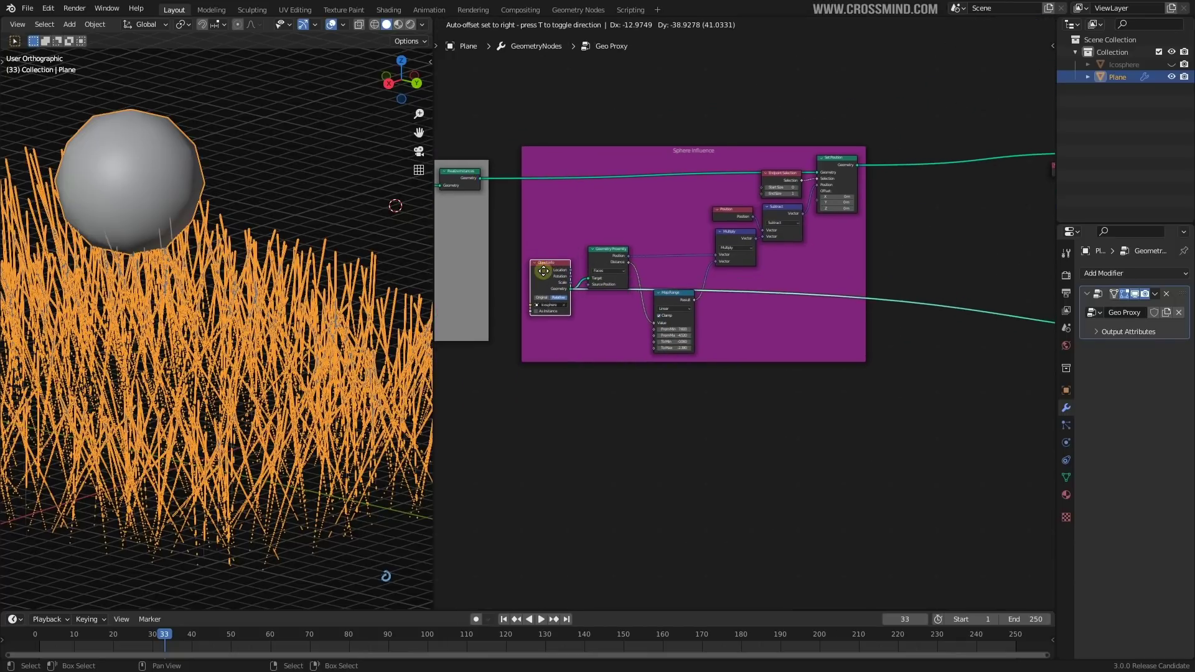
Step: Insert a Subdivision Surface node on the icosphere geometry link and place it below the Curve to Mesh nodes
middle_click_drag(894, 305, 852, 301)
key("shift+a")
left_click(858, 303)
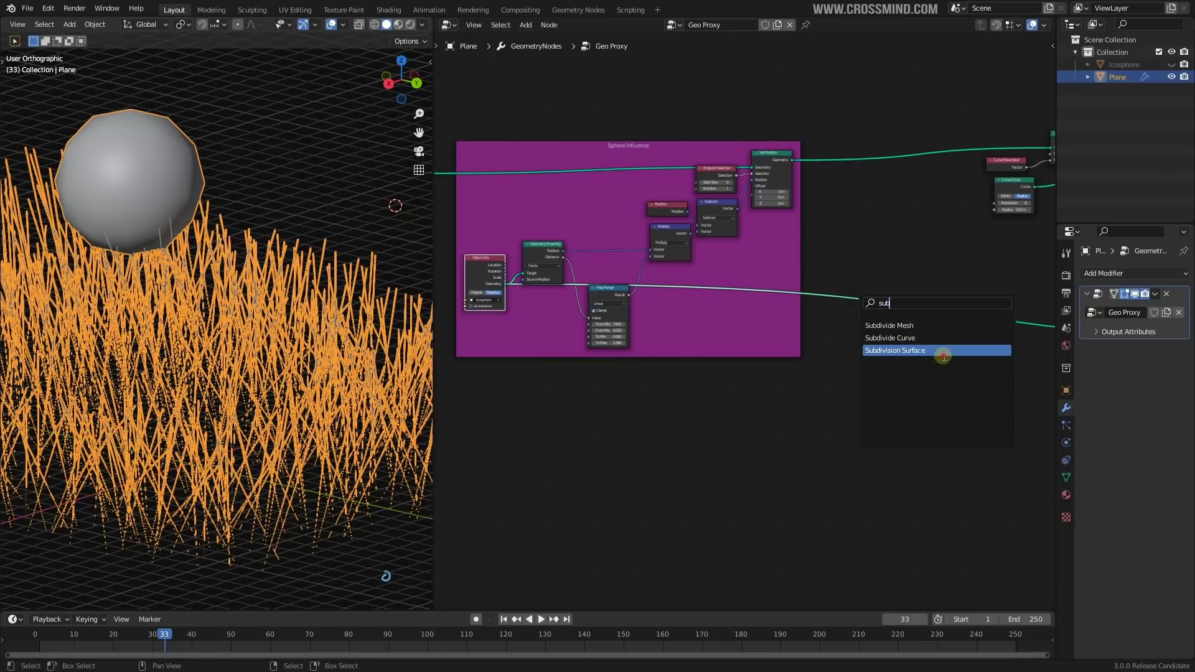
left_click(943, 351)
left_click(902, 350)
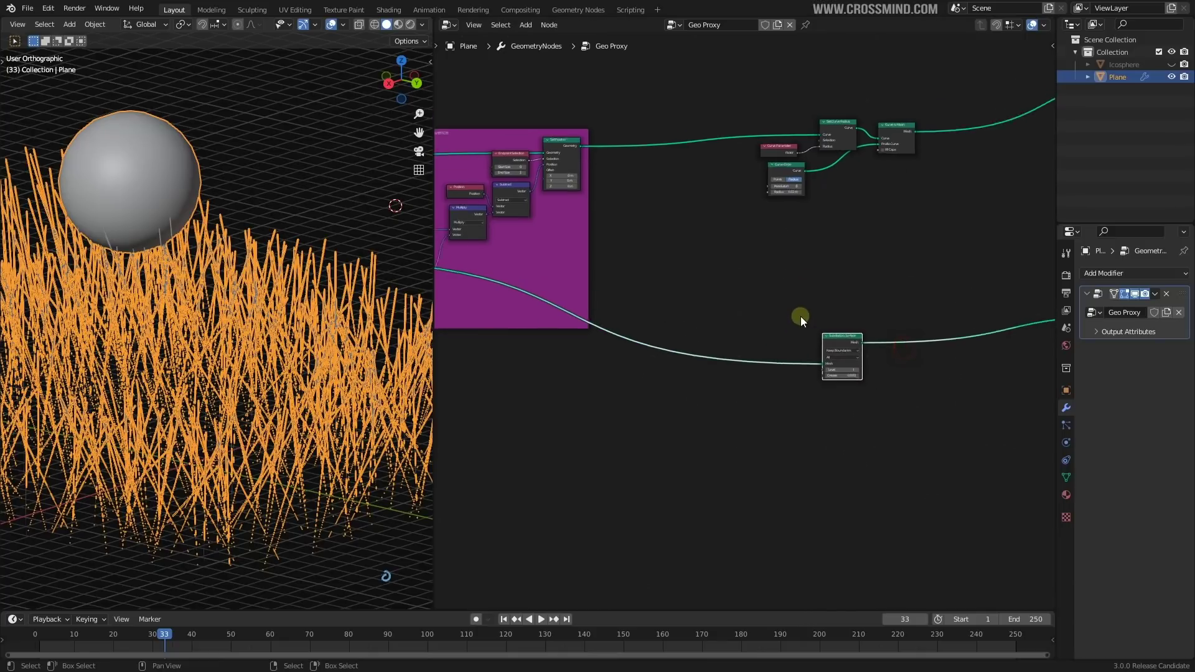
scroll(755, 307, "down", 2)
middle_click_drag(755, 307, 816, 307)
left_click_drag(884, 330, 918, 348)
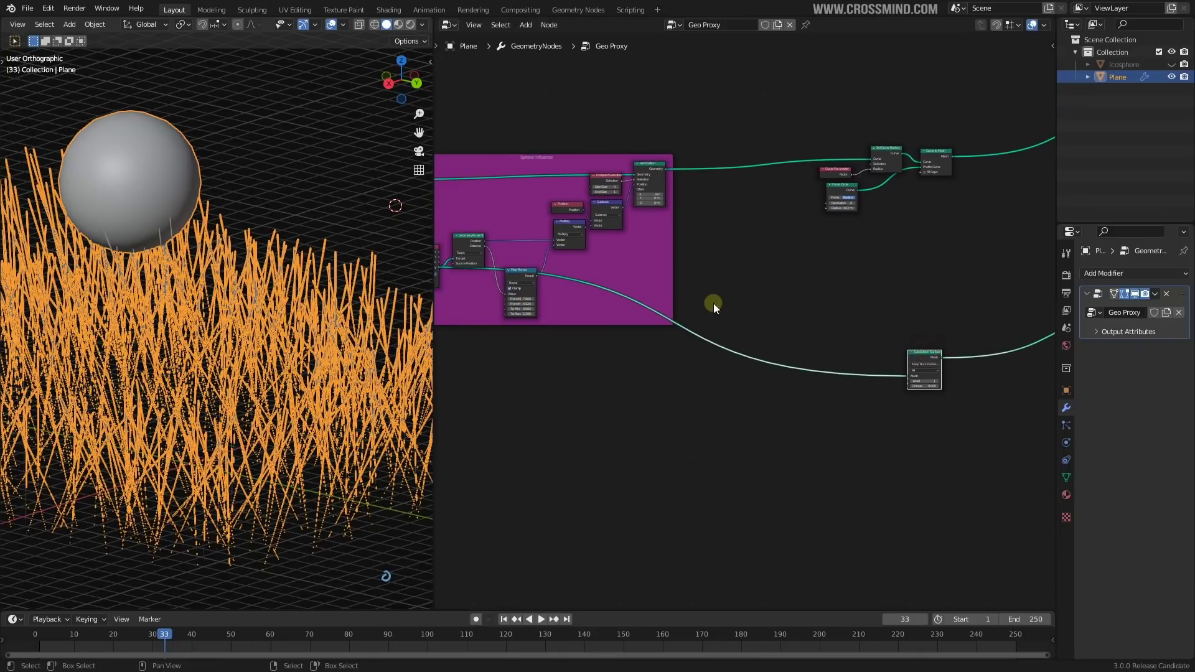
Step: Add a reroute to the link before Subdivision Surface and move it below the Sphere Influence frame
middle_click_drag(698, 311, 751, 312)
right_click_drag(790, 320, 766, 363, "shift")
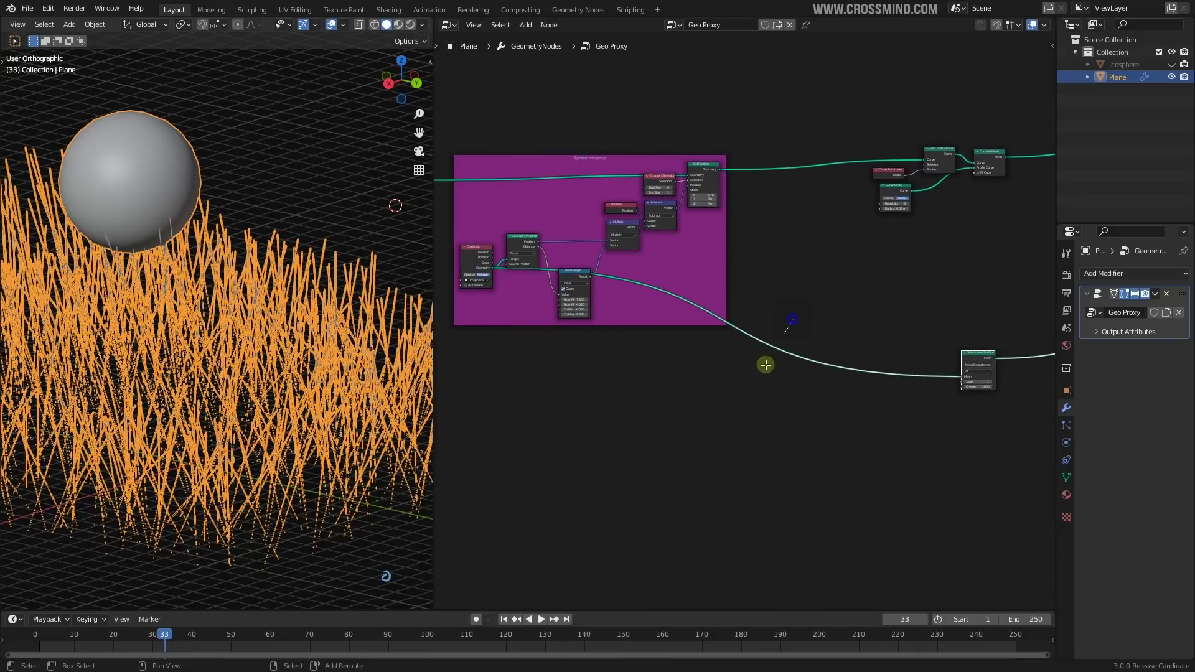
key("g")
Step: Show the Icosphere object again with its viewport display set to Bounds, and move it above the strands
left_click(1156, 66)
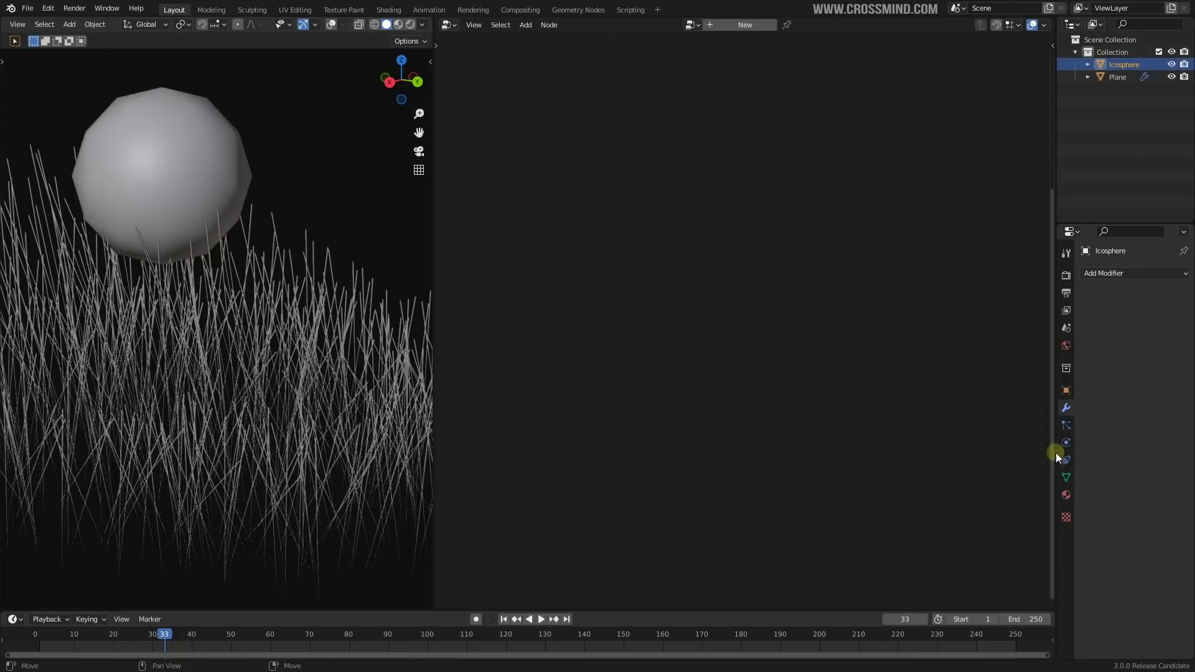
left_click(1066, 389)
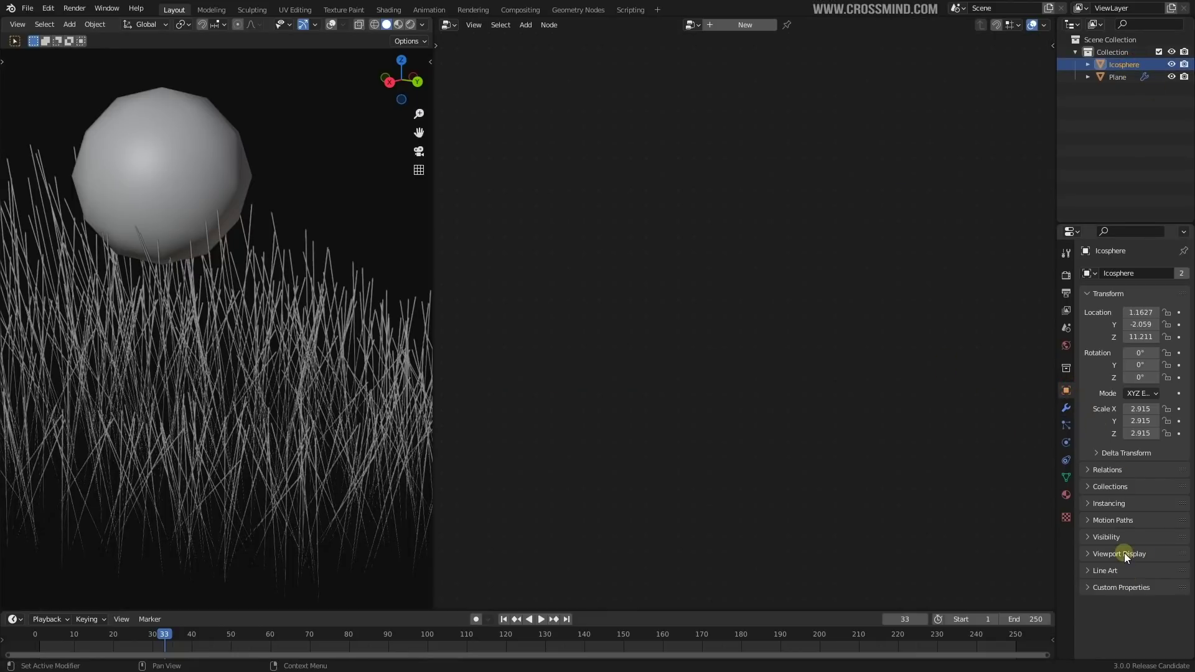
left_click(1114, 537)
scroll(1121, 560, "down", 1)
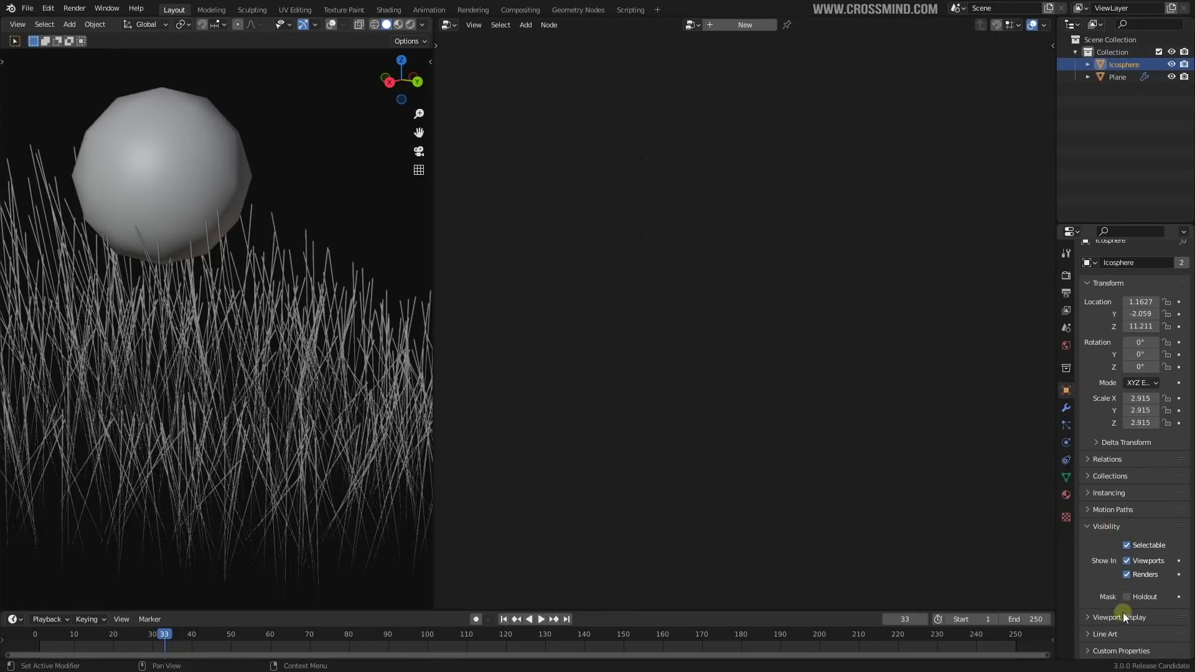
scroll(1146, 585, "down", 5)
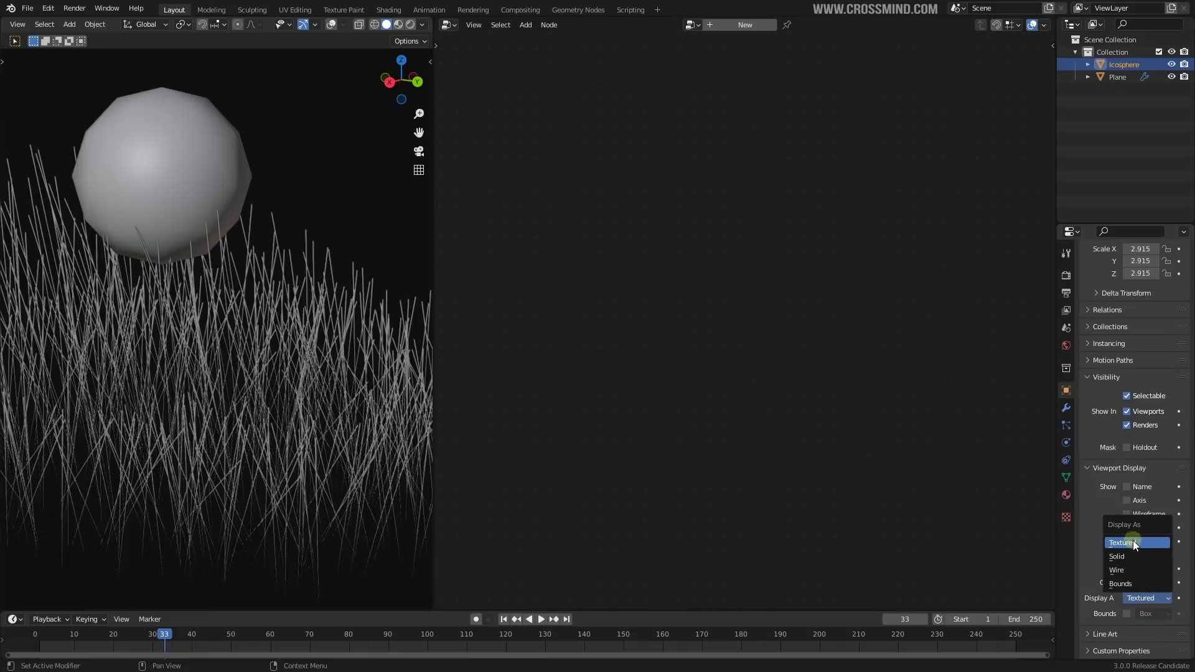
left_click(1122, 585)
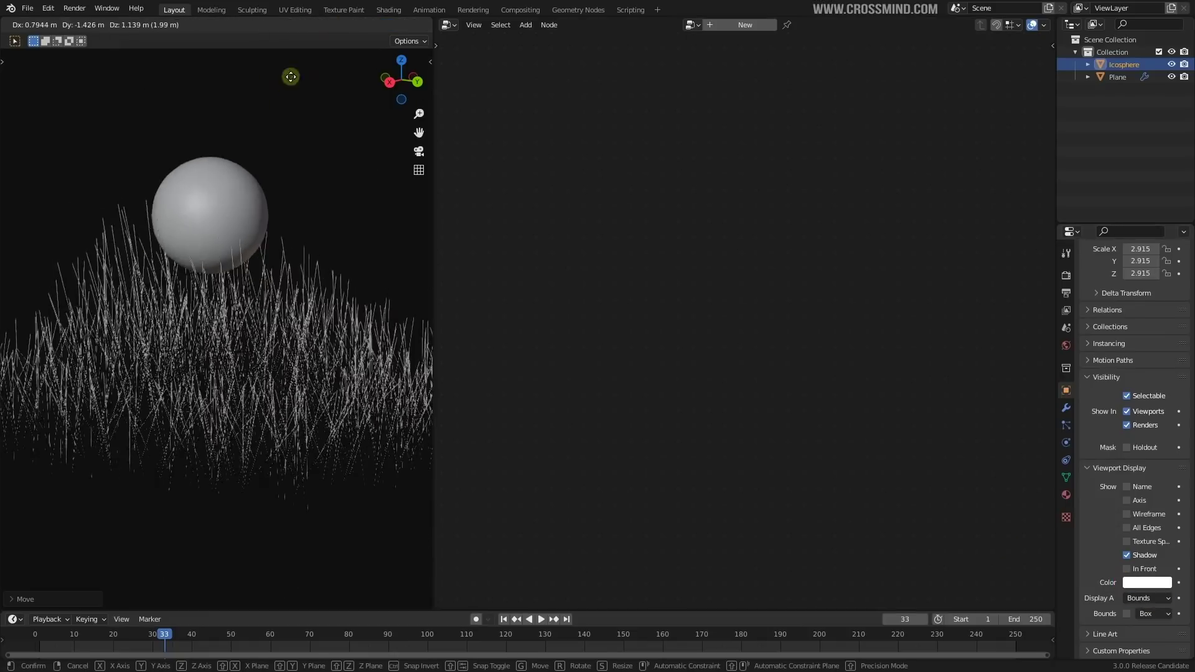
left_click(339, 115)
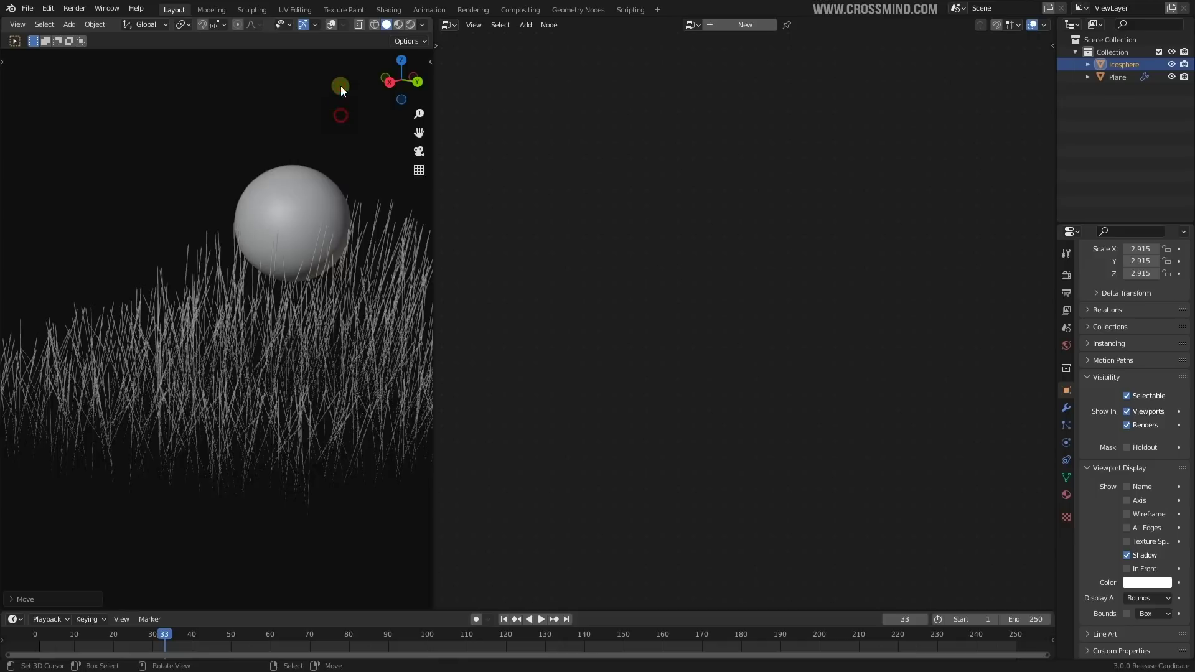
middle_click_drag(341, 86, 341, 30)
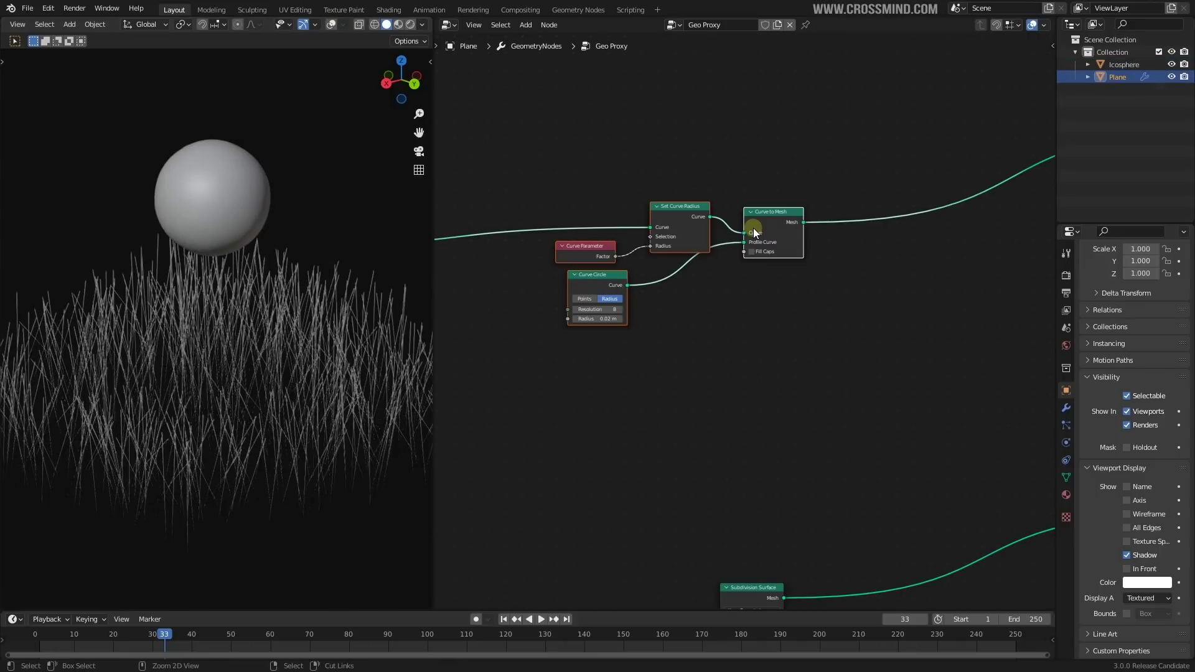
Step: Group the Curve Parameter, Curve Circle, Set Curve Radius and Curve to Mesh nodes in a frame labelled "curve to mesh"
key("ctrl+j")
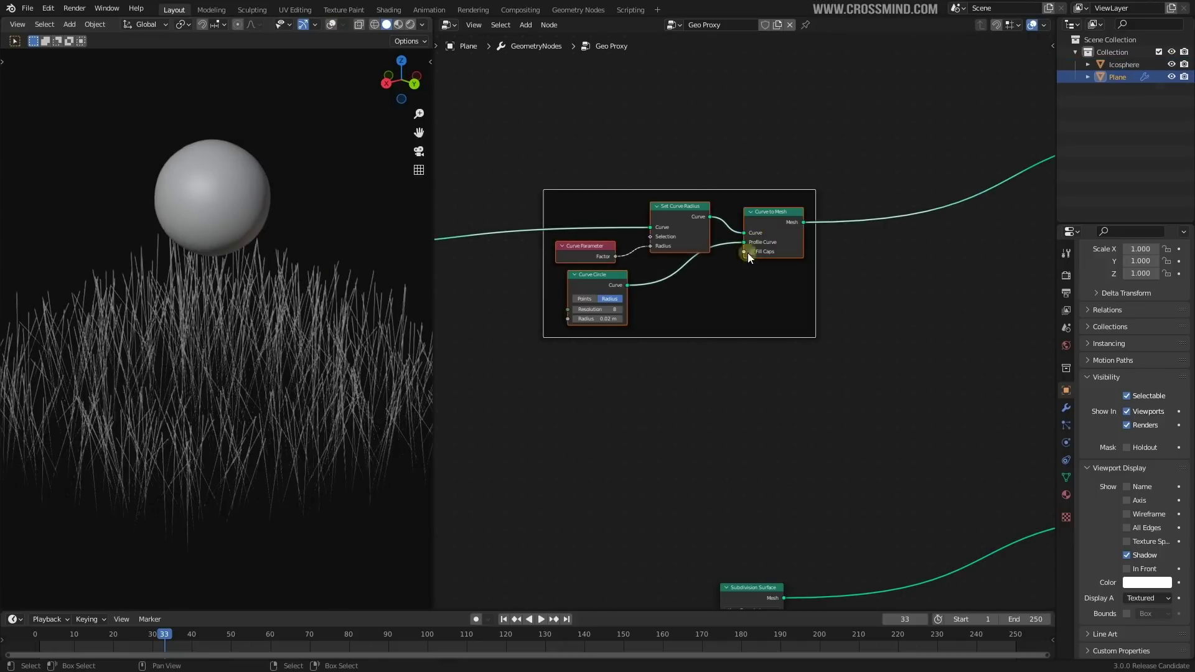
scroll(753, 298, "up", 2)
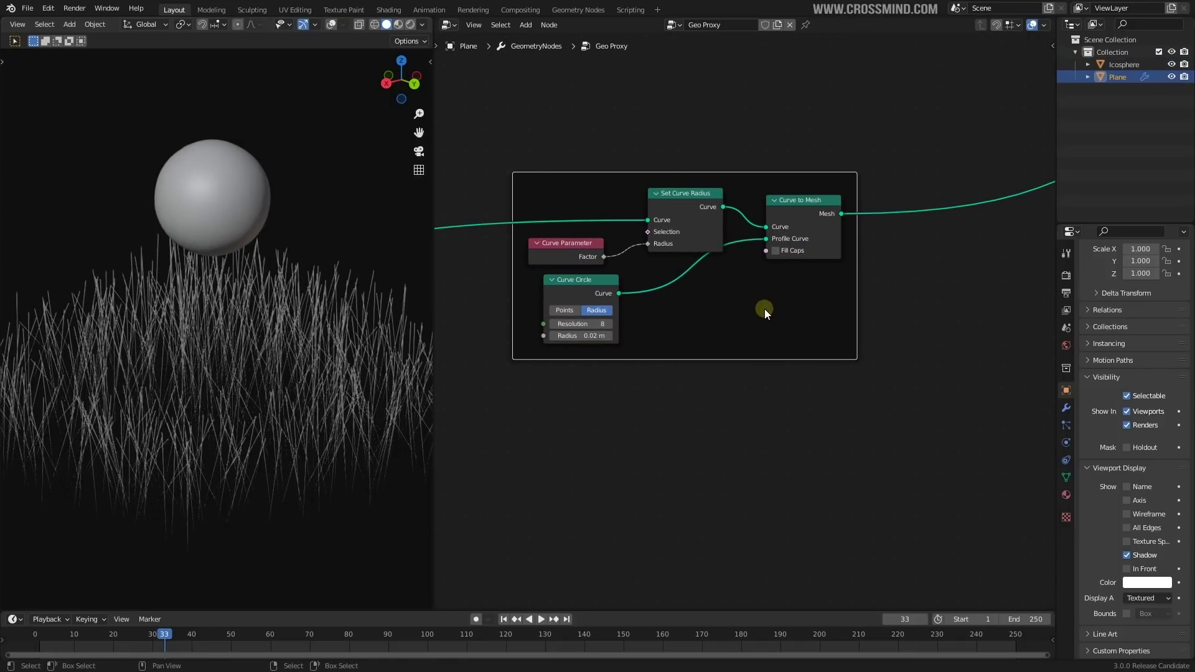
key("n")
left_click(980, 98)
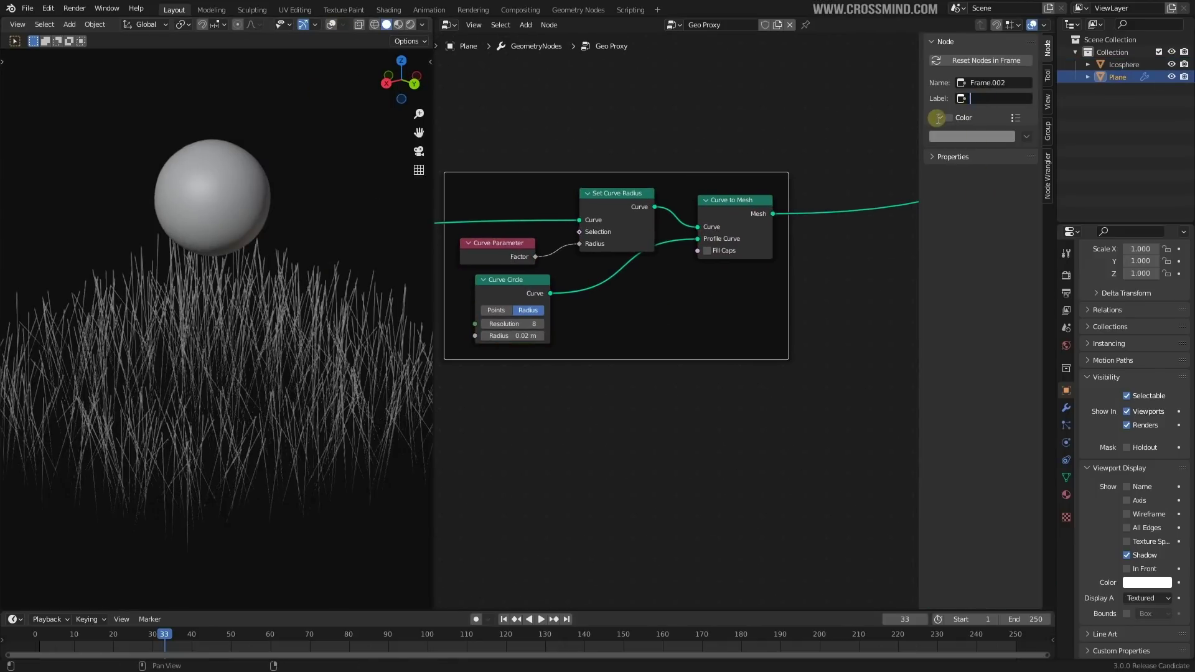
key("Return")
scroll(800, 304, "down", 12)
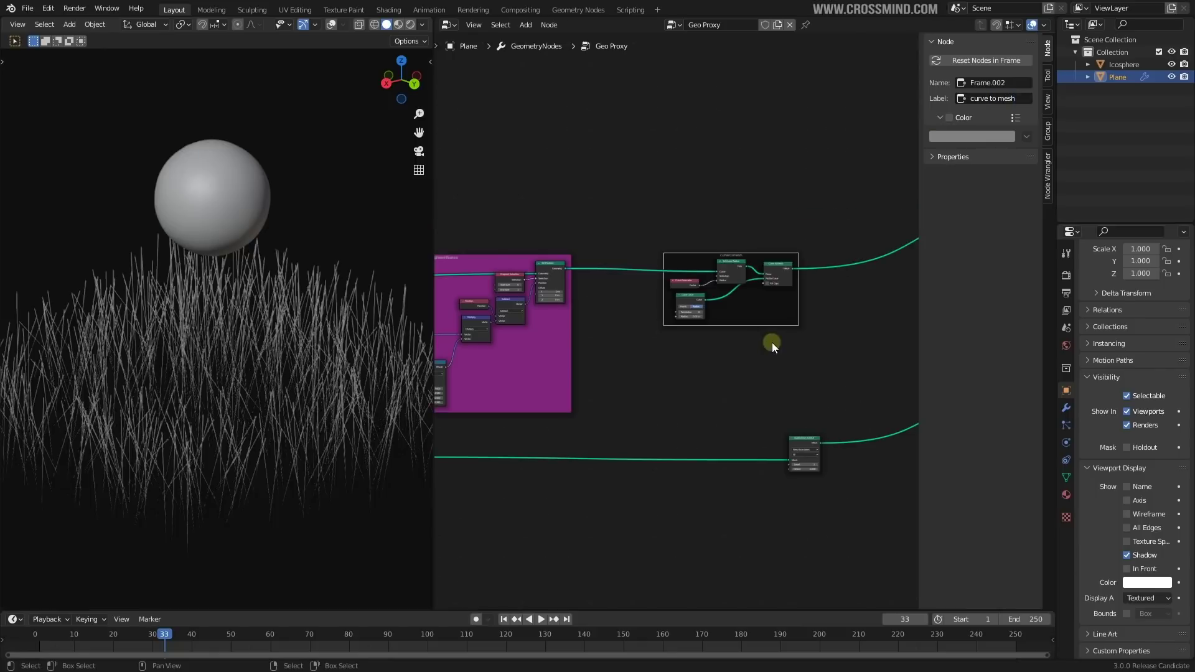
Step: Reposition the "curve to mesh" frame and give it a green custom colour
key("g")
left_click(736, 345)
middle_click_drag(798, 316, 689, 352)
scroll(690, 352, "up", 3)
left_click(949, 118)
left_click(989, 137)
left_click(1005, 181)
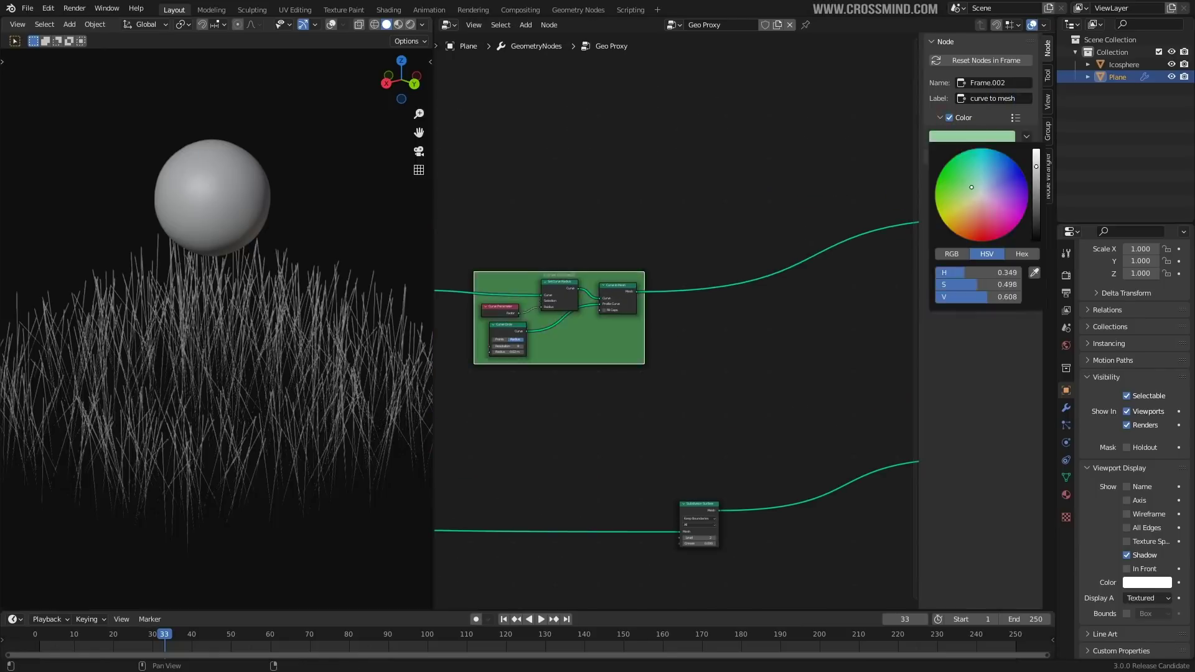
key("n")
Step: Save the file and move the reroute between Subdivision Surface and Join Geometry lower
scroll(831, 316, "down", 3)
left_click(831, 316)
key("ctrl+s")
left_click_drag(832, 395, 838, 414)
scroll(780, 381, "up", 5)
middle_click_drag(692, 332, 747, 433)
scroll(271, 258, "up", 2)
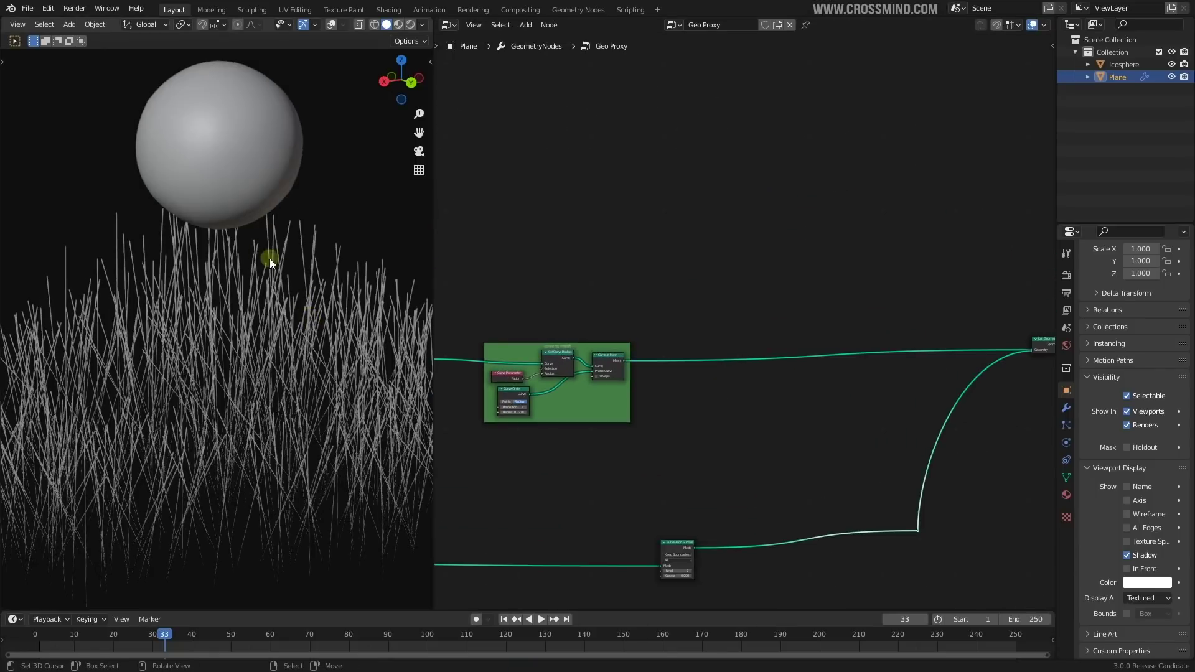
Step: Insert an Instance on Points node on the link between Curve to Mesh and Join Geometry
middle_click_drag(271, 259, 252, 247)
scroll(253, 246, "up", 1)
middle_click_drag(818, 350, 760, 339)
key("shift+a")
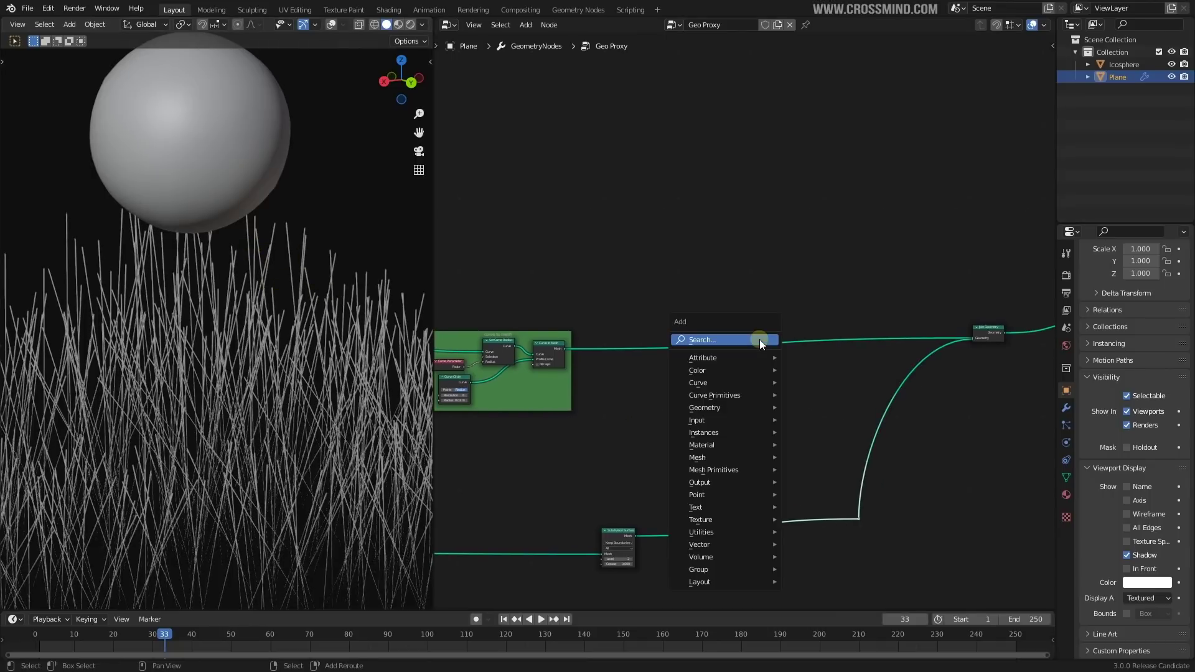
left_click(759, 338)
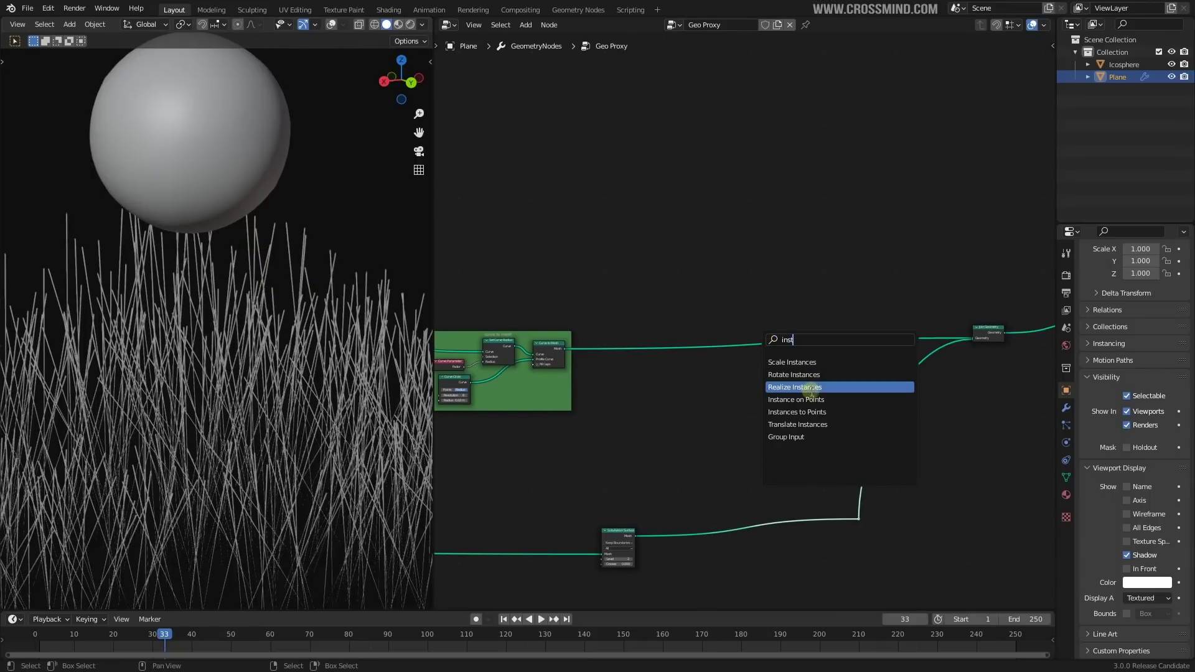
type("inst")
left_click(803, 399)
left_click(819, 366)
scroll(816, 347, "up", 3)
Step: Add a Cylinder mesh primitive node and connect its mesh to the Instance input of Instance on Points
key("shift+a")
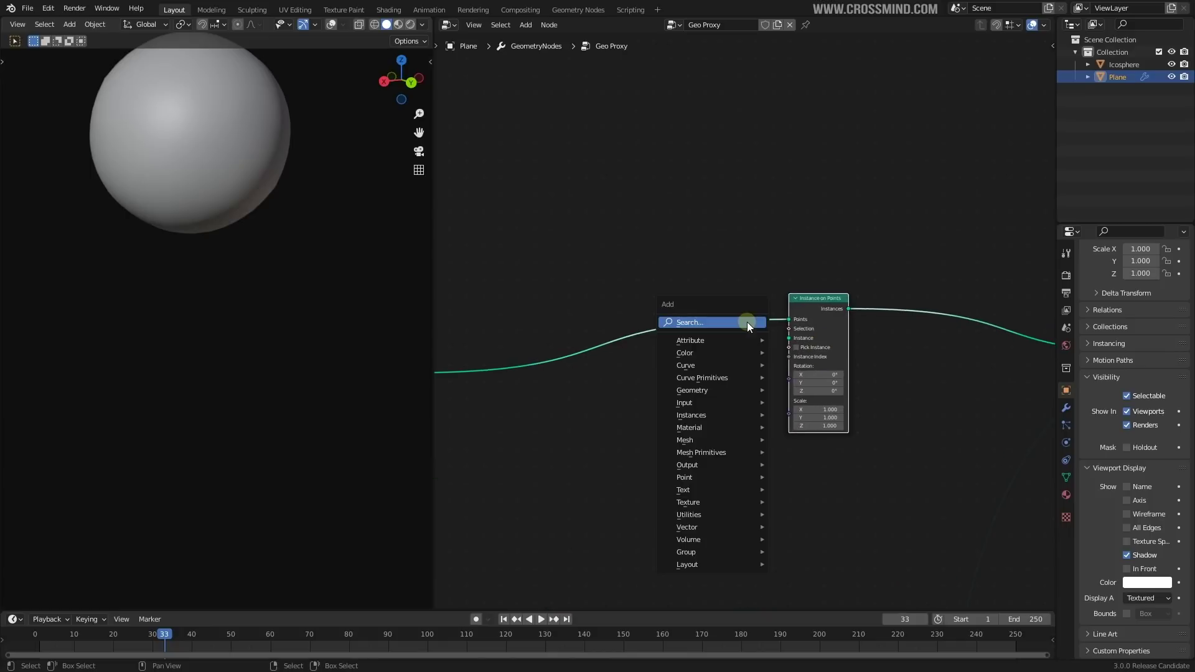
left_click(747, 322)
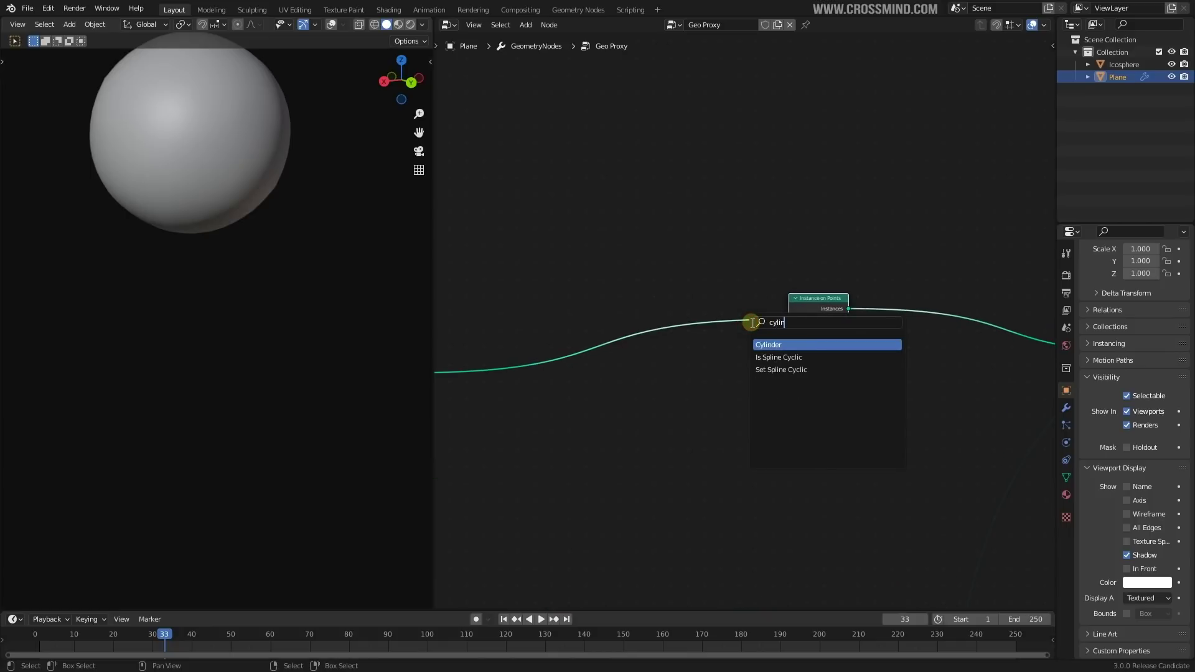
type("cylin")
key("Return")
left_click_drag(789, 336, 789, 337)
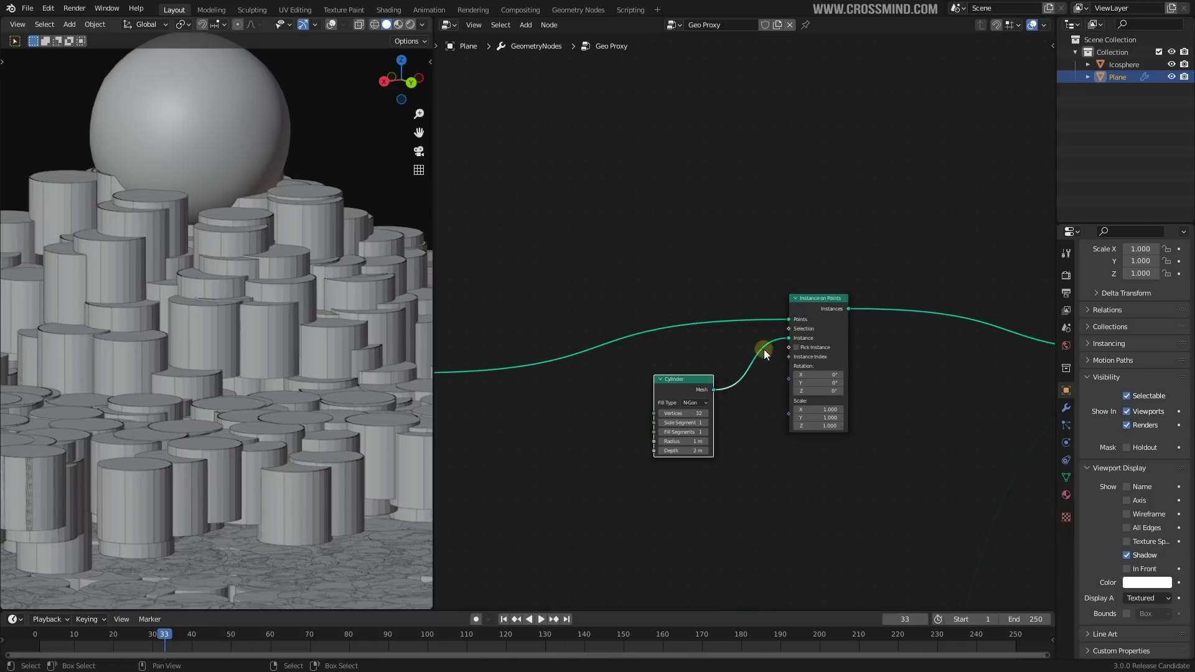
Step: Flatten the instanced cylinders into thin discs by setting the Cylinder depth to 0.01 m
scroll(266, 305, "down", 3)
middle_click_drag(735, 385, 819, 349)
scroll(385, 352, "down", 1)
middle_click_drag(385, 352, 352, 388)
middle_click_drag(626, 361, 715, 345)
middle_click_drag(299, 392, 290, 362)
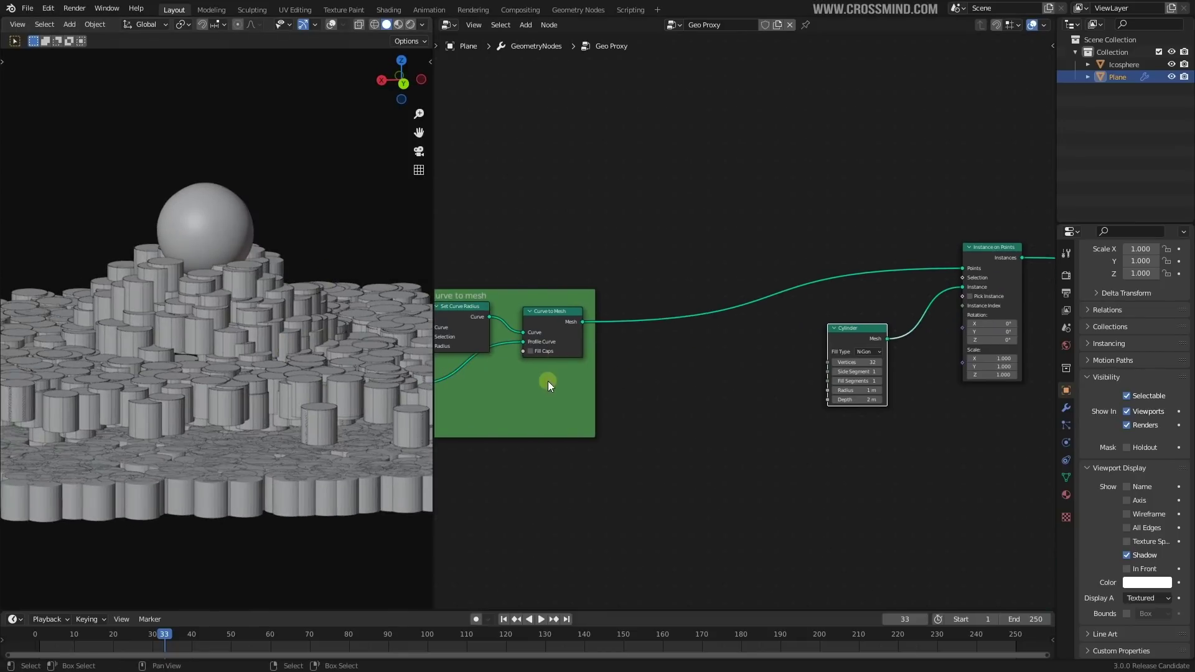
middle_click_drag(700, 376, 623, 372)
key("shift+a")
scroll(803, 395, "up", 7)
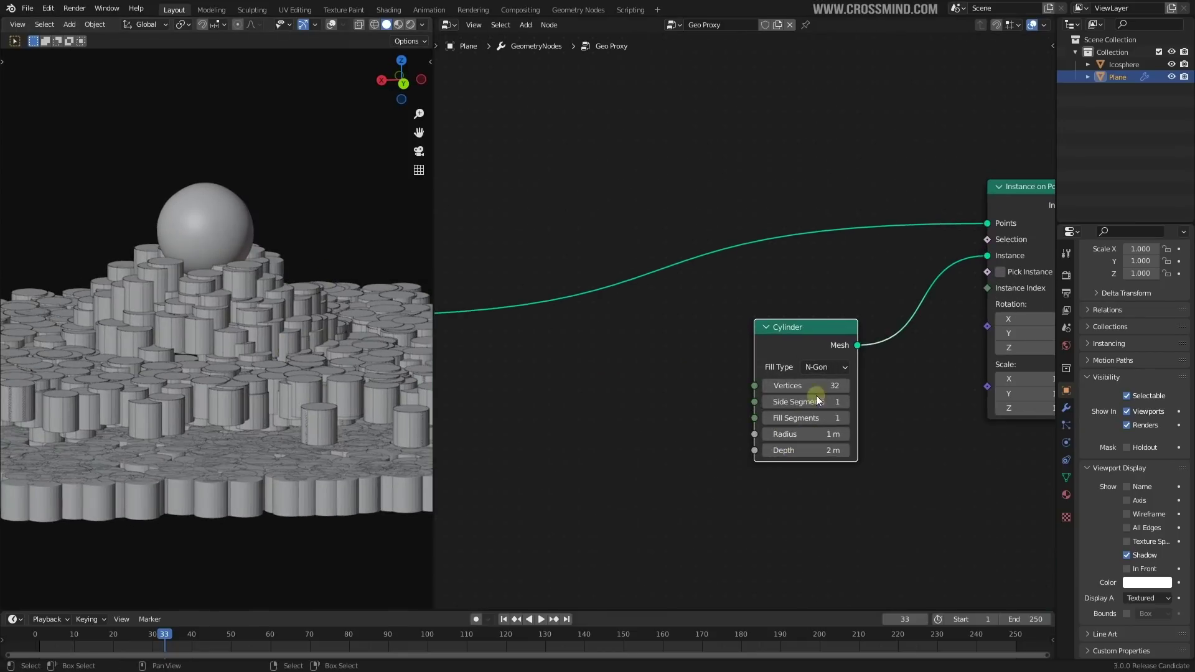
left_click_drag(831, 450, 781, 450)
left_click(801, 388)
left_click(739, 420)
middle_click_drag(281, 349, 310, 371)
Step: Connect the Curve to Mesh output directly to Join Geometry alongside the instances
scroll(620, 249, "down", 8)
left_click_drag(472, 273, 925, 256)
middle_click_drag(162, 374, 205, 398)
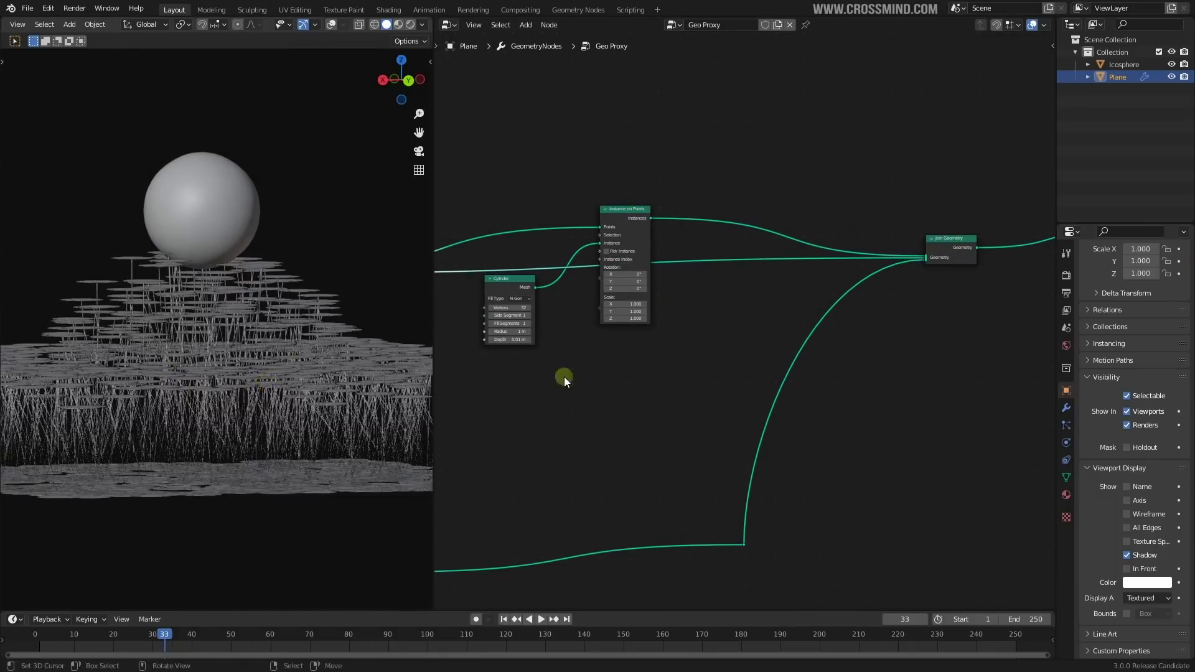
Step: Set the Cylinder node's radius to 0.47 m and its depth to 0.07 m
middle_click_drag(567, 377, 741, 417)
scroll(791, 413, "up", 8)
middle_click_drag(227, 277, 233, 296)
scroll(233, 299, "up", 3)
middle_click_drag(727, 399, 822, 398)
scroll(820, 399, "up", 1)
left_click_drag(726, 392, 677, 392)
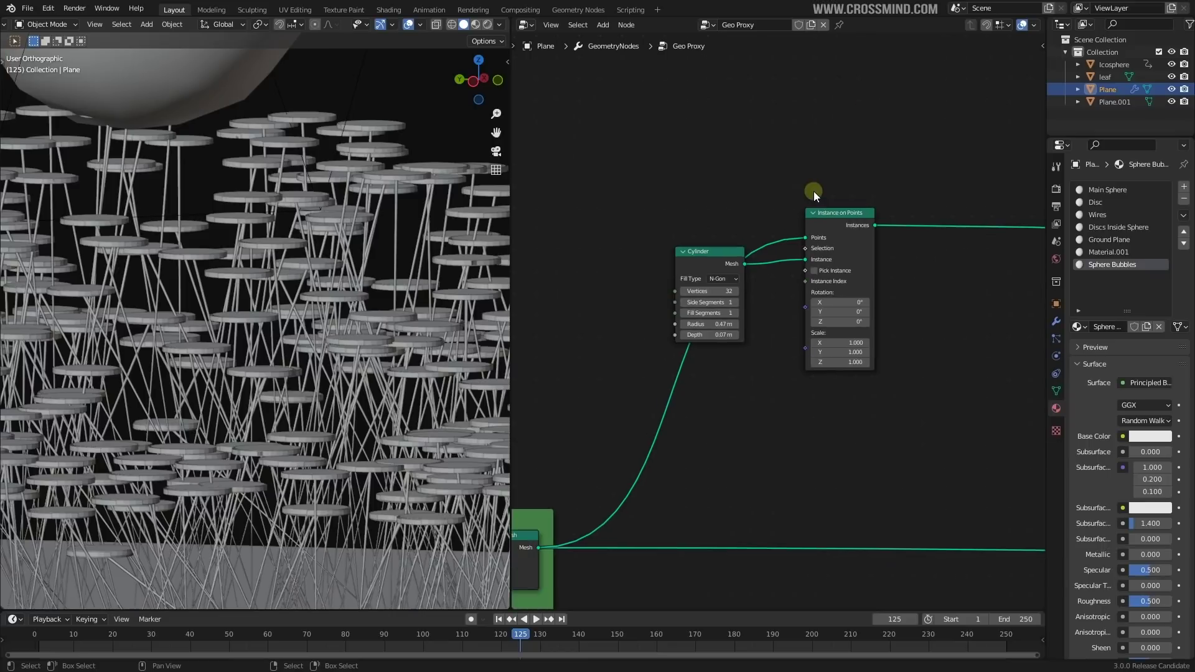
Step: Examine the discs in the viewport and the links from the "curve to mesh" frame to Instance on Points
middle_click_drag(774, 192, 851, 215)
scroll(783, 185, "up", 1)
scroll(856, 214, "down", 1)
scroll(783, 274, "up", 1)
middle_click_drag(349, 281, 350, 306)
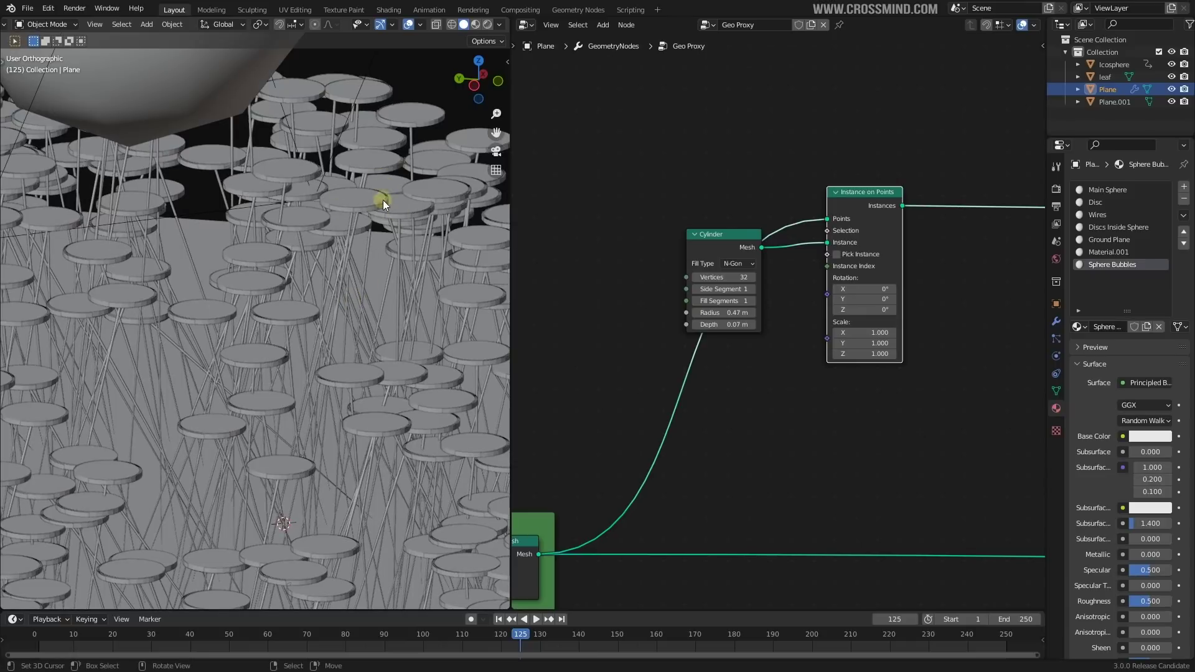
middle_click_drag(676, 463, 767, 361)
middle_click_drag(622, 466, 689, 436)
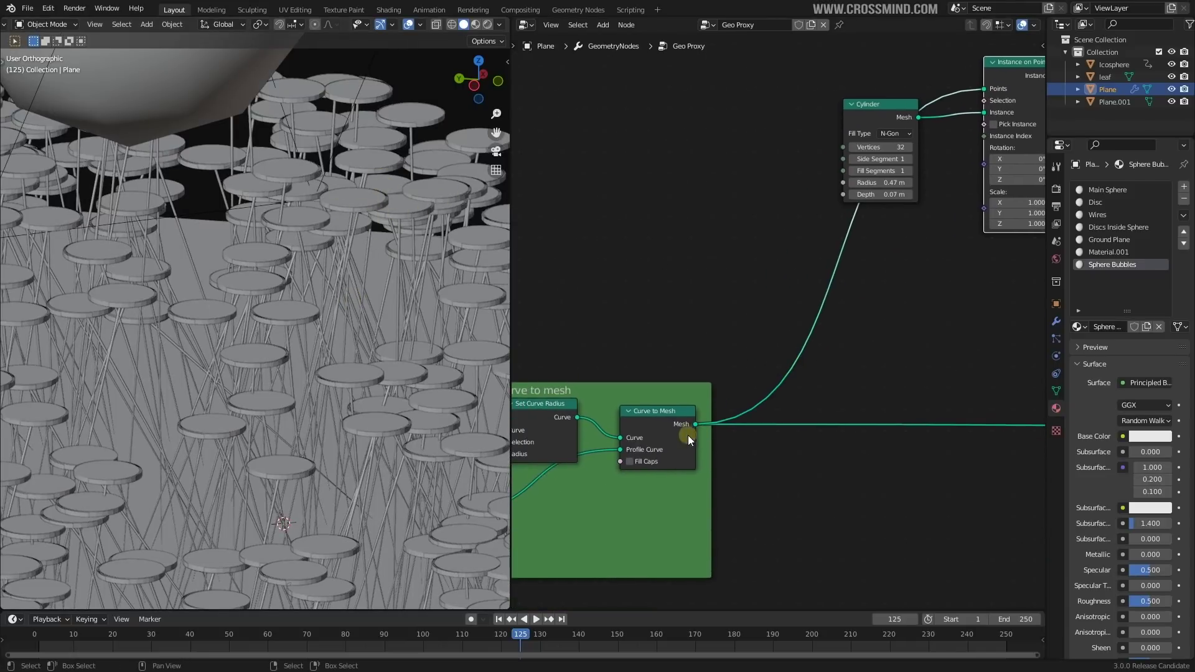
middle_click_drag(782, 378, 717, 419)
middle_click_drag(635, 466, 841, 343)
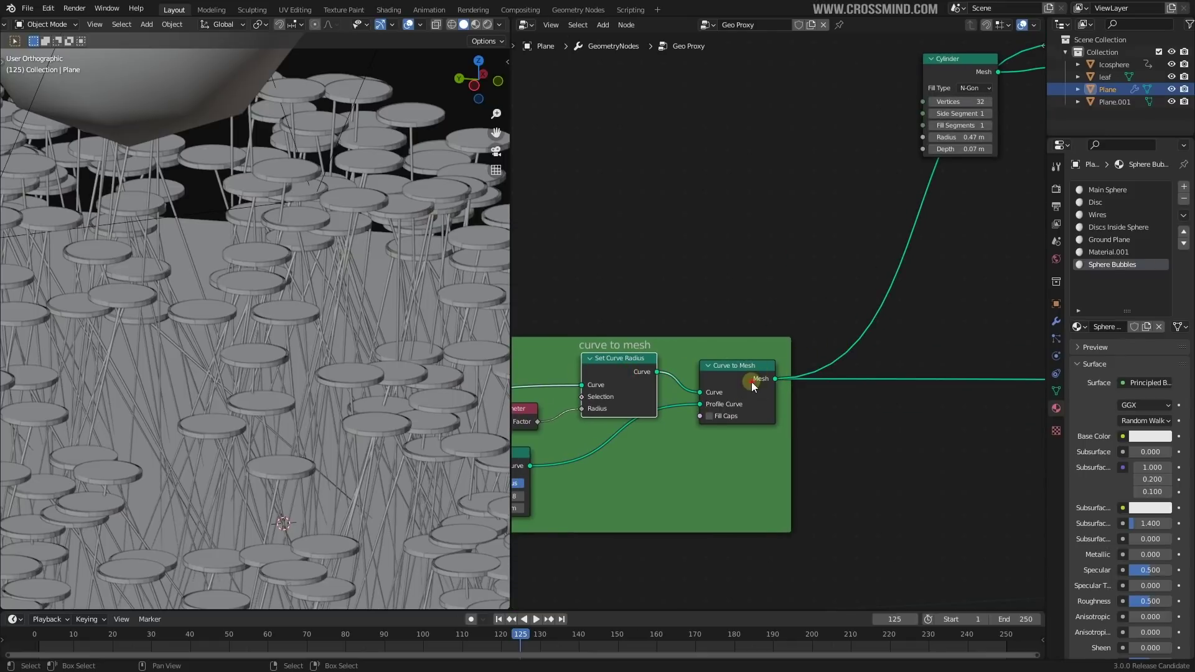
middle_click_drag(642, 479, 775, 411)
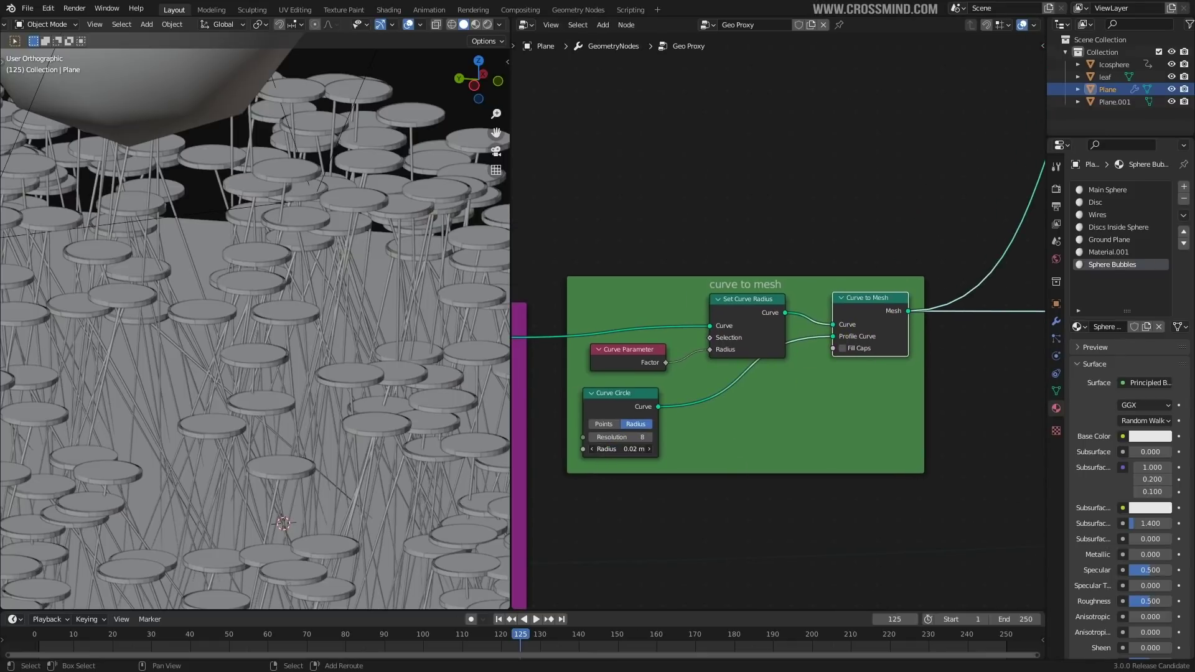
Step: Try a thicker strand profile with a Curve Circle radius of 0.48 m, and restore the radius to 0.02 m
mouse_move(621, 448)
left_mouse_down()
mouse_move(663, 449)
mouse_move(636, 438)
left_mouse_up()
left_click(589, 437)
left_click(589, 437)
left_click(592, 449)
left_click(592, 450)
left_click(592, 449)
left_click(591, 450)
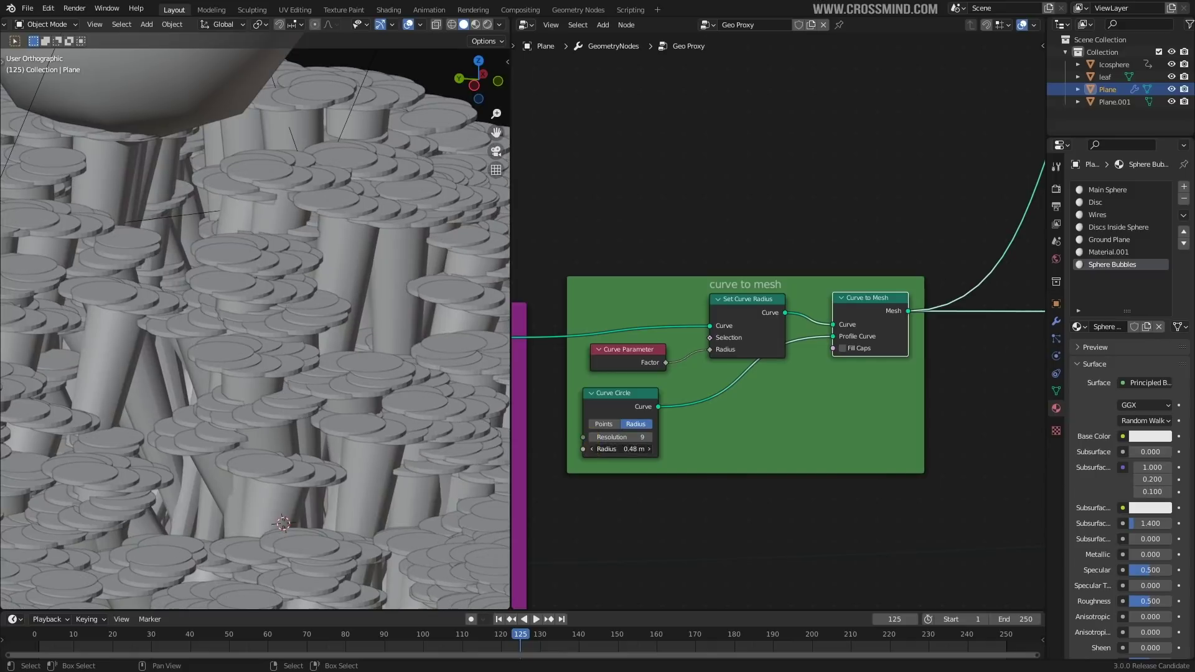
left_click(619, 449)
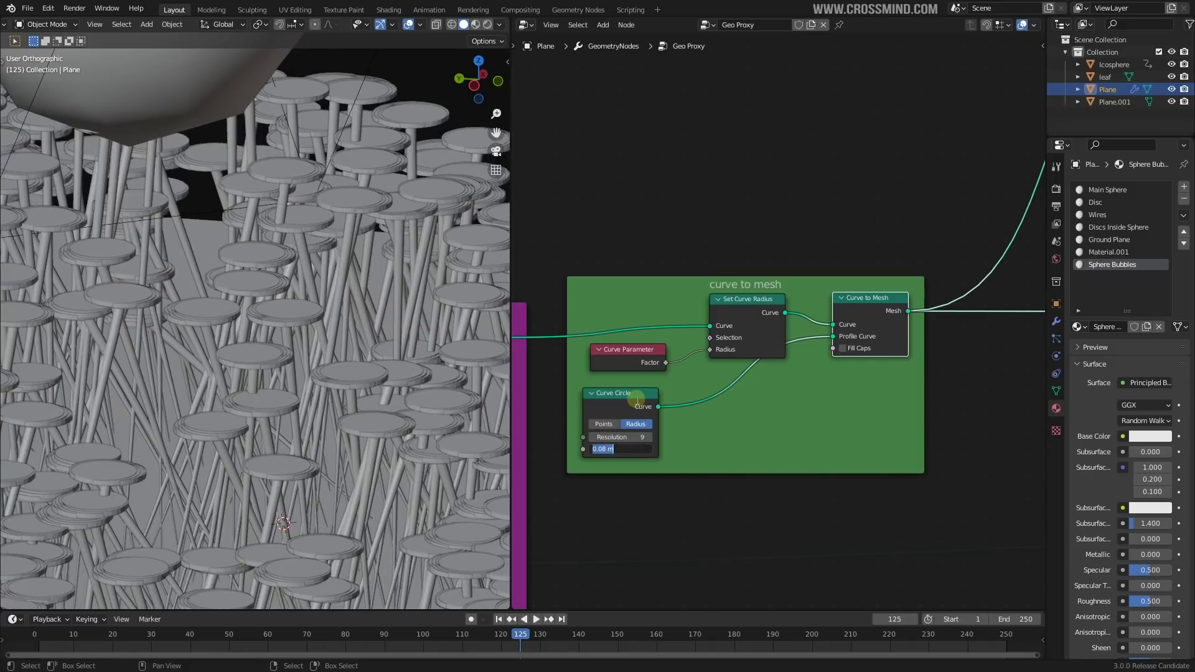
key("Return")
Step: Add an Endpoint Selection node with Start Size 0 and End Size 1 above the Cylinder node
scroll(718, 398, "down", 4)
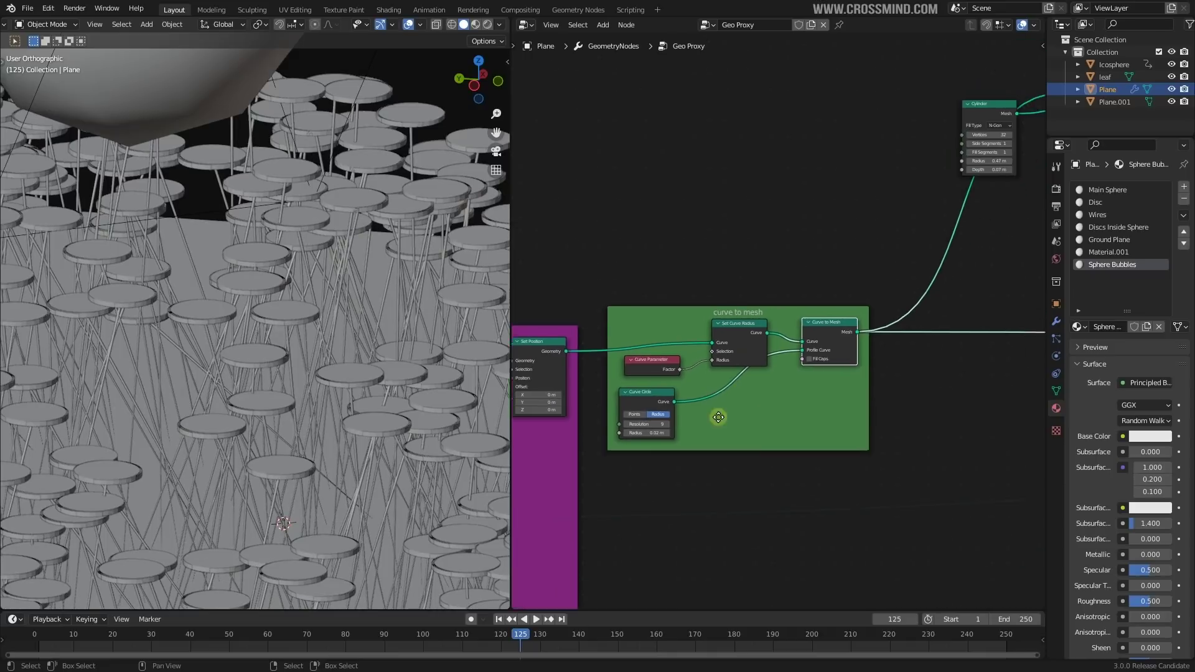
scroll(730, 349, "up", 4)
middle_click_drag(730, 348, 625, 411)
scroll(706, 436, "up", 1)
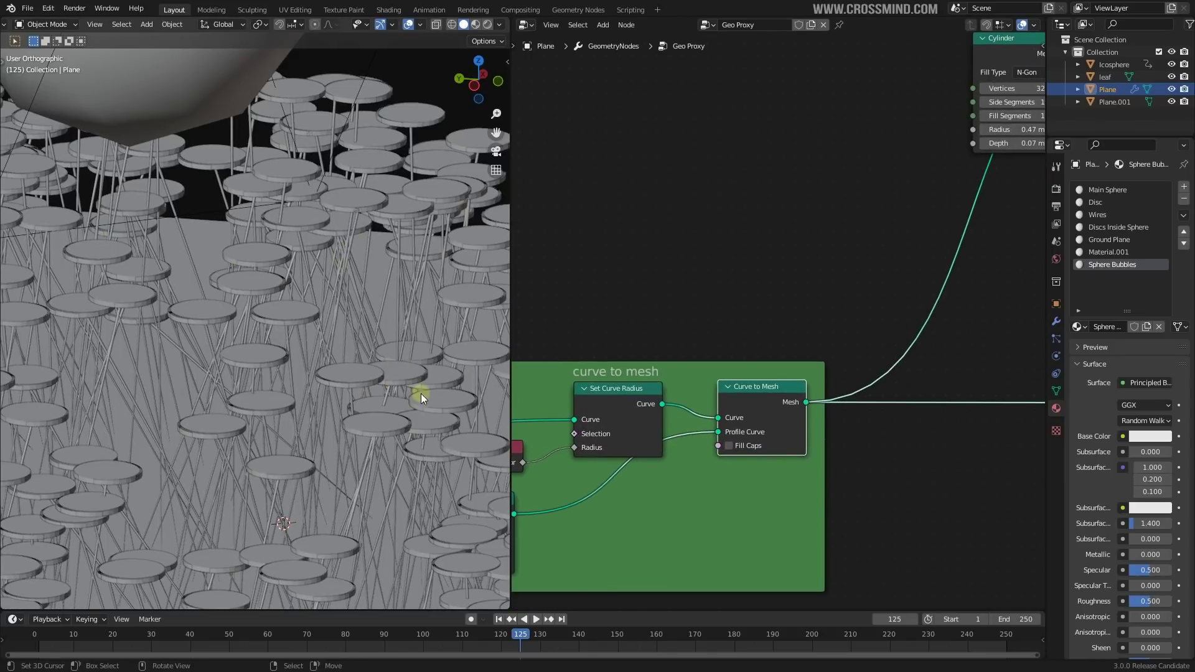
middle_click_drag(778, 408, 618, 440)
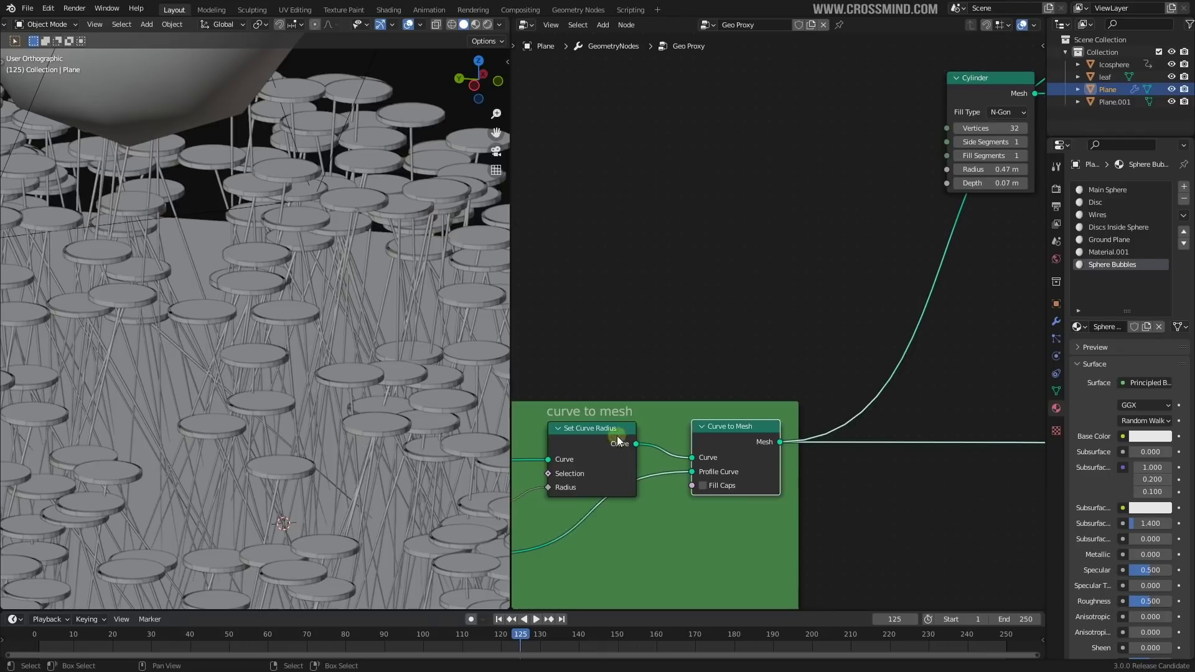
left_click_drag(822, 252, 820, 126)
middle_click_drag(782, 226, 814, 244)
key("shift+a")
left_click(821, 250)
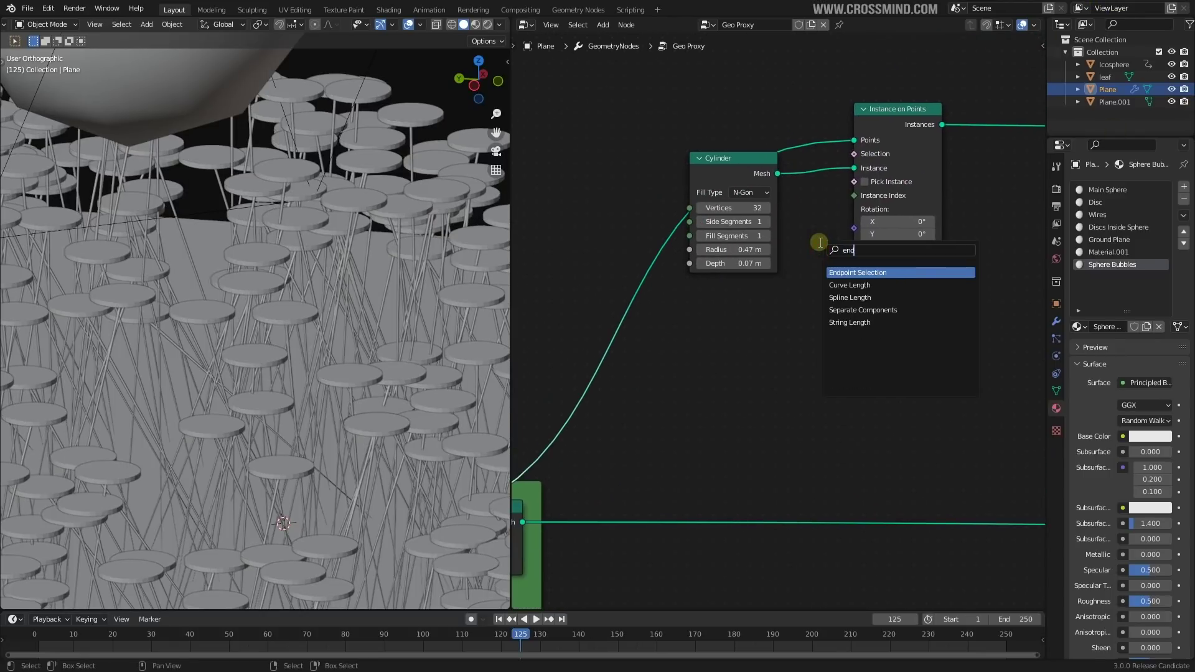
left_click(878, 272)
left_click(689, 68)
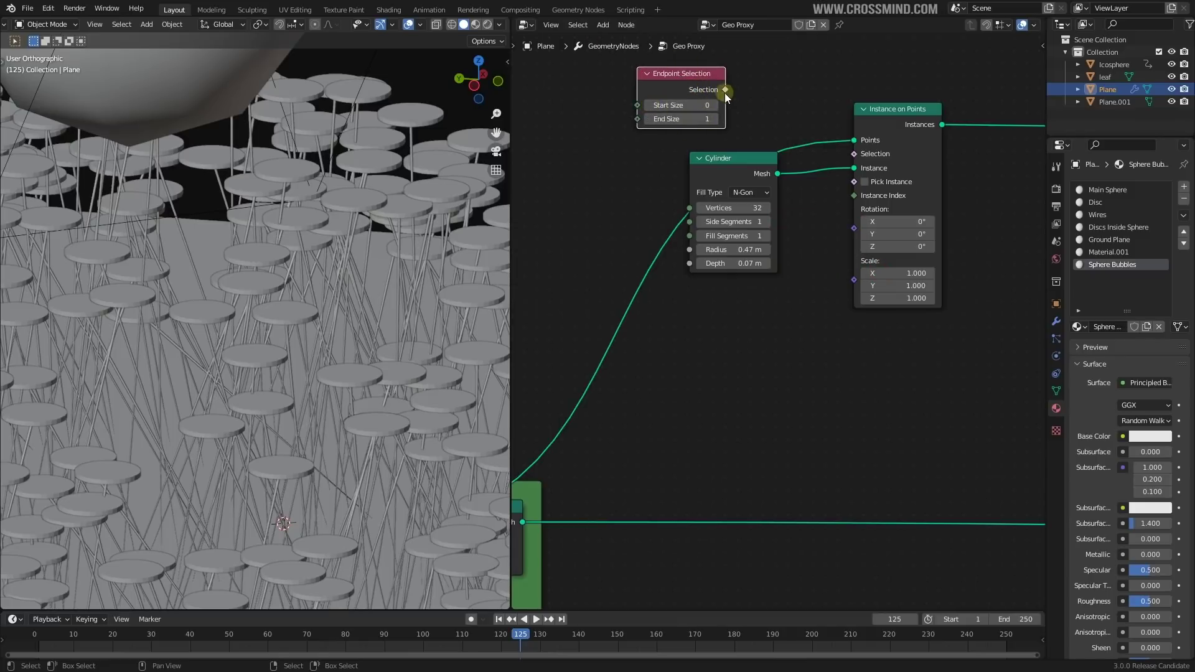
Step: Inspect the selected strands in wireframe and connect Endpoint Selection to the Selection input of Instance on Points
scroll(405, 241, "down", 3)
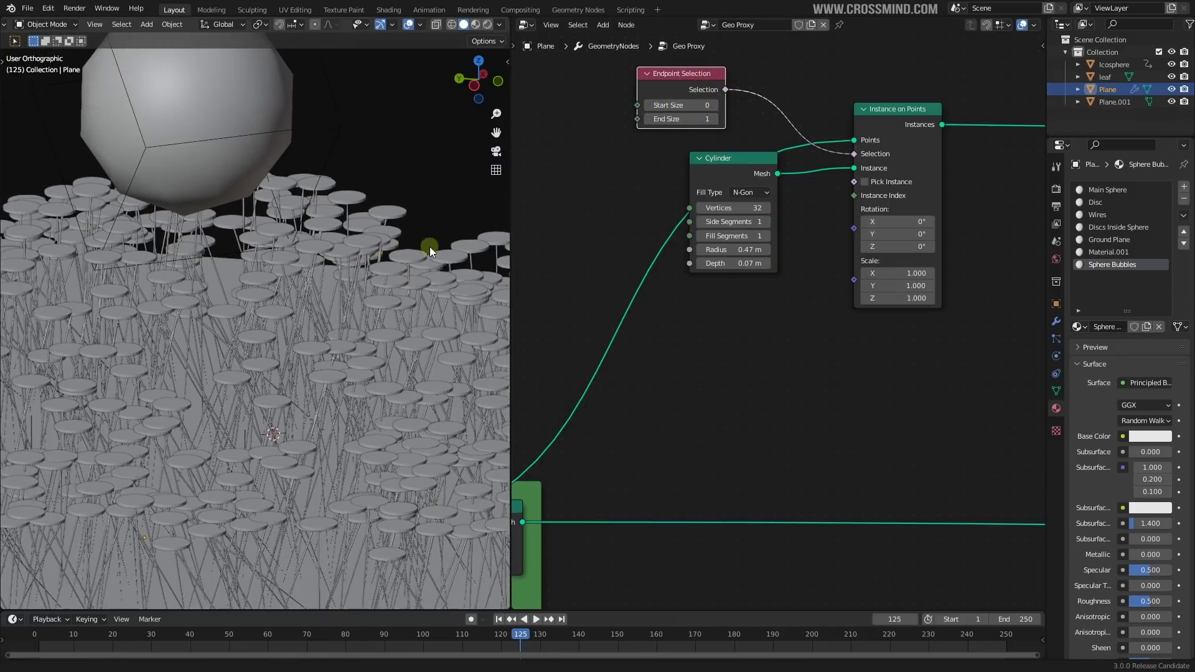
middle_click_drag(429, 246, 465, 166, "shift")
scroll(275, 377, "down", 2)
key("shift+z")
key("a")
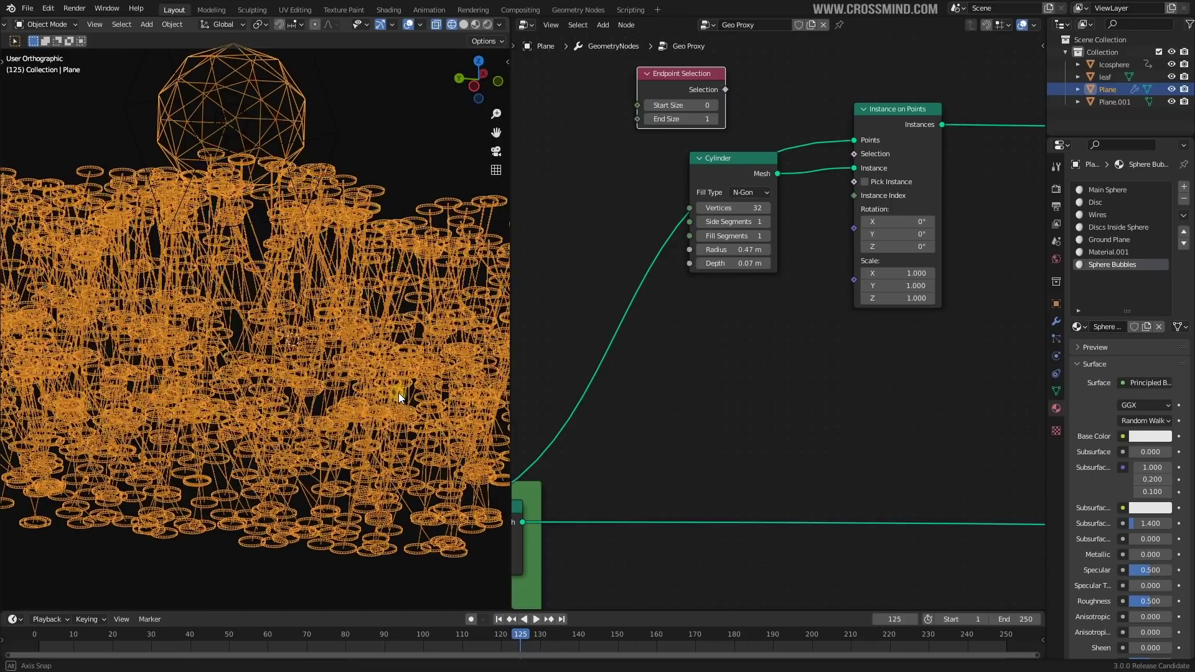
left_click_drag(854, 153, 854, 154)
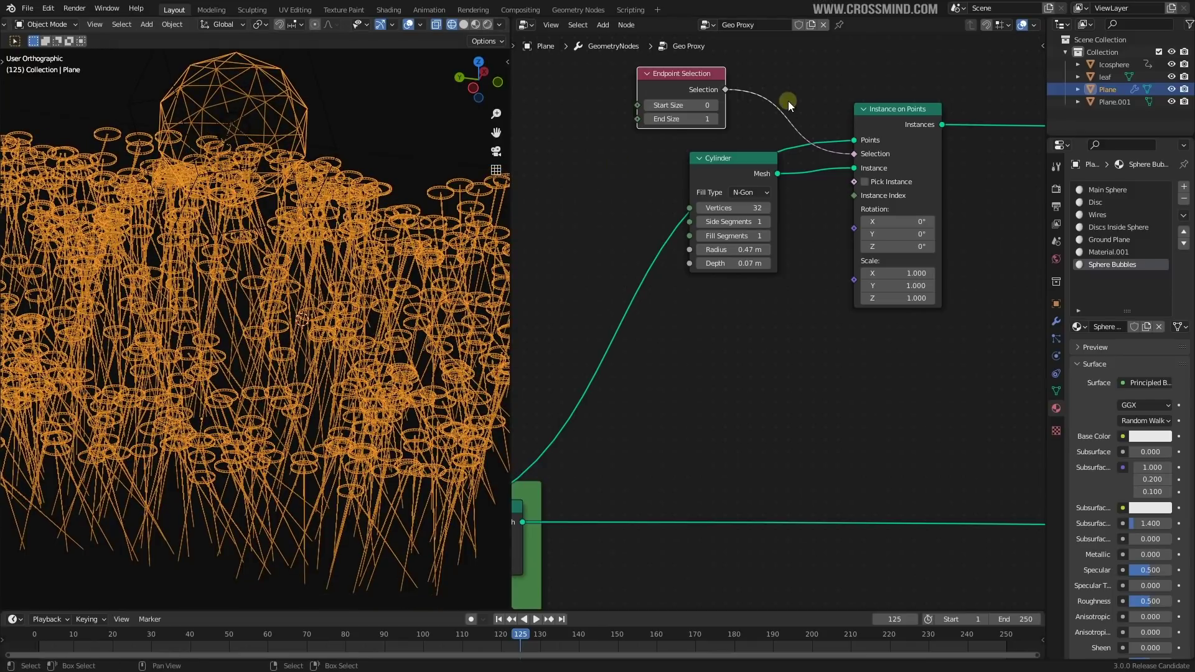
Step: Cut and restore the Endpoint Selection link into Instance on Points, and move the Endpoint Selection node closer to it
right_click_drag(788, 101, 727, 124, "ctrl")
left_click_drag(862, 155, 859, 154)
left_click_drag(701, 82, 750, 92)
scroll(322, 323, "down", 1)
middle_click_drag(322, 322, 355, 303, "shift")
scroll(694, 414, "down", 1)
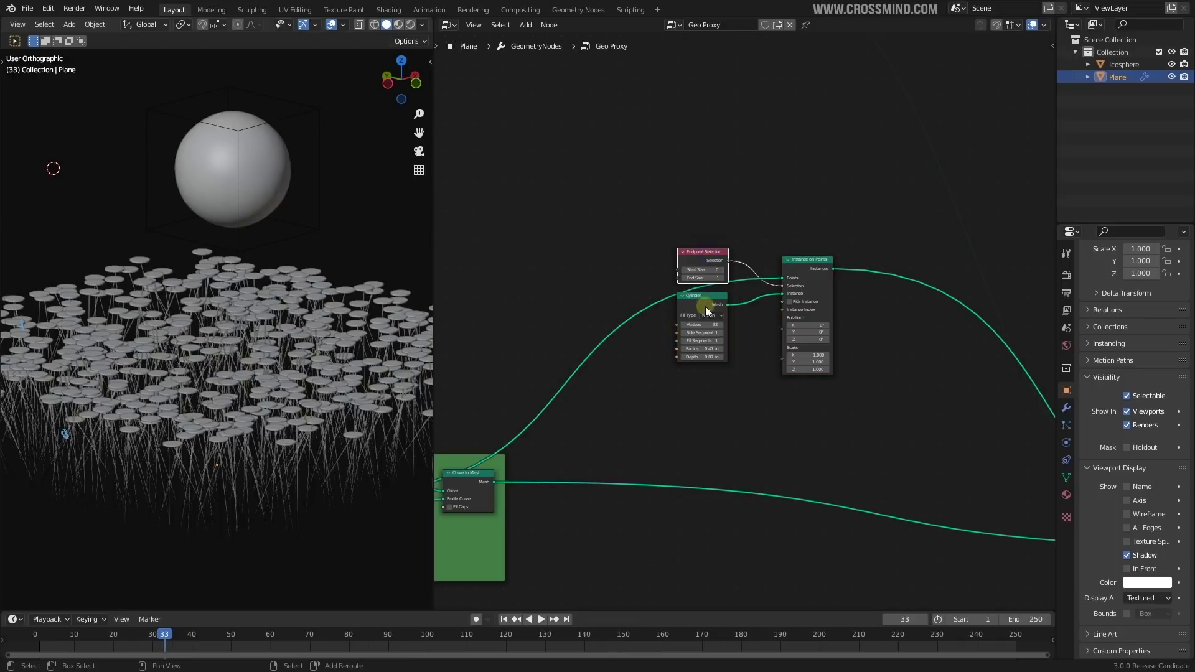
Step: Group the Endpoint Selection, Cylinder and Instance on Points nodes in a frame labelled "Disks Instances"
left_click_drag(809, 268, 828, 347)
middle_click_drag(888, 269, 828, 189)
key("ctrl+j")
scroll(834, 290, "up", 5)
left_click(828, 189)
key("n")
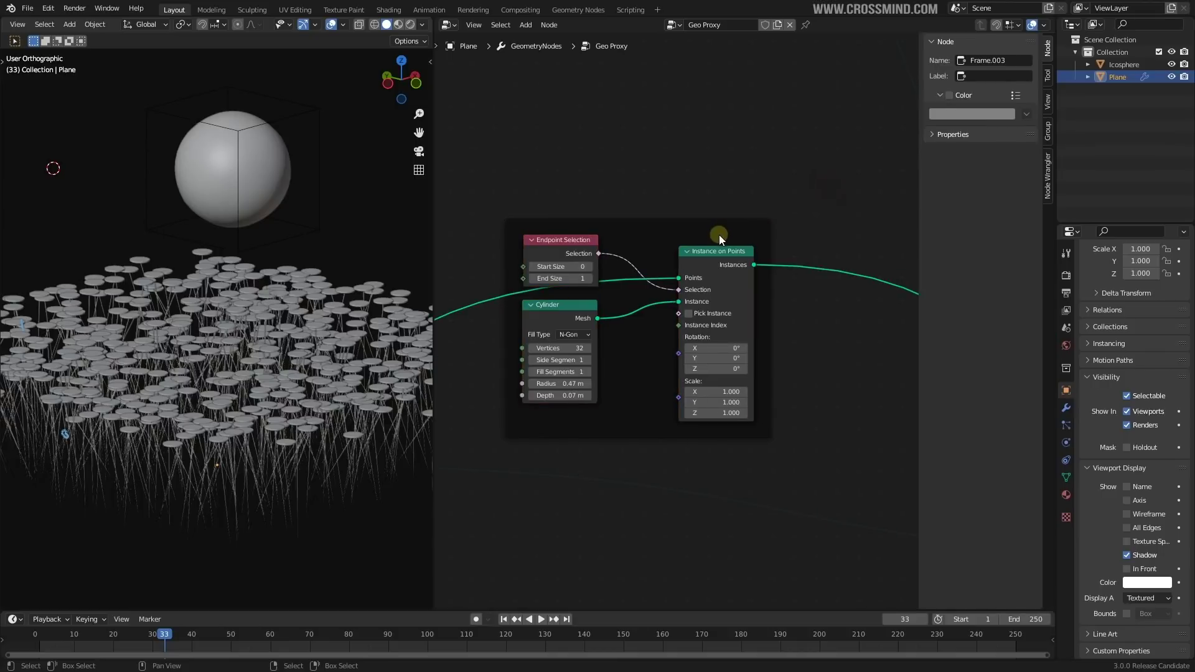
left_click(674, 233)
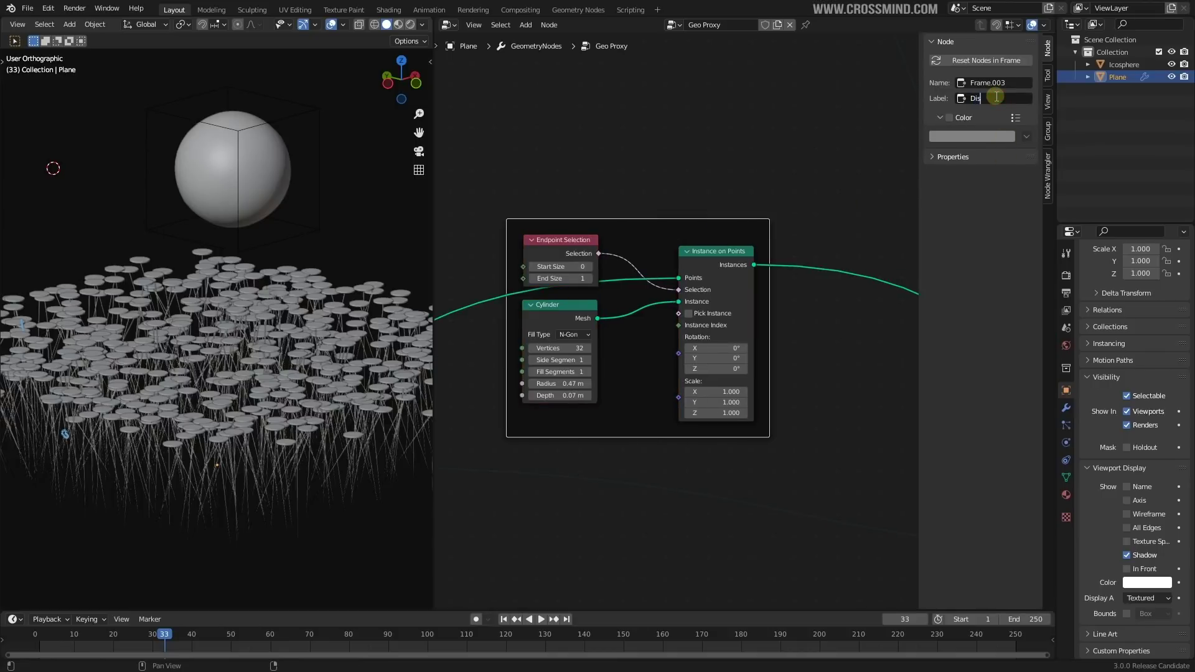
Step: Give the frame around the disc instancing nodes a teal custom colour
left_click(962, 118)
left_click(972, 136)
left_click(953, 209)
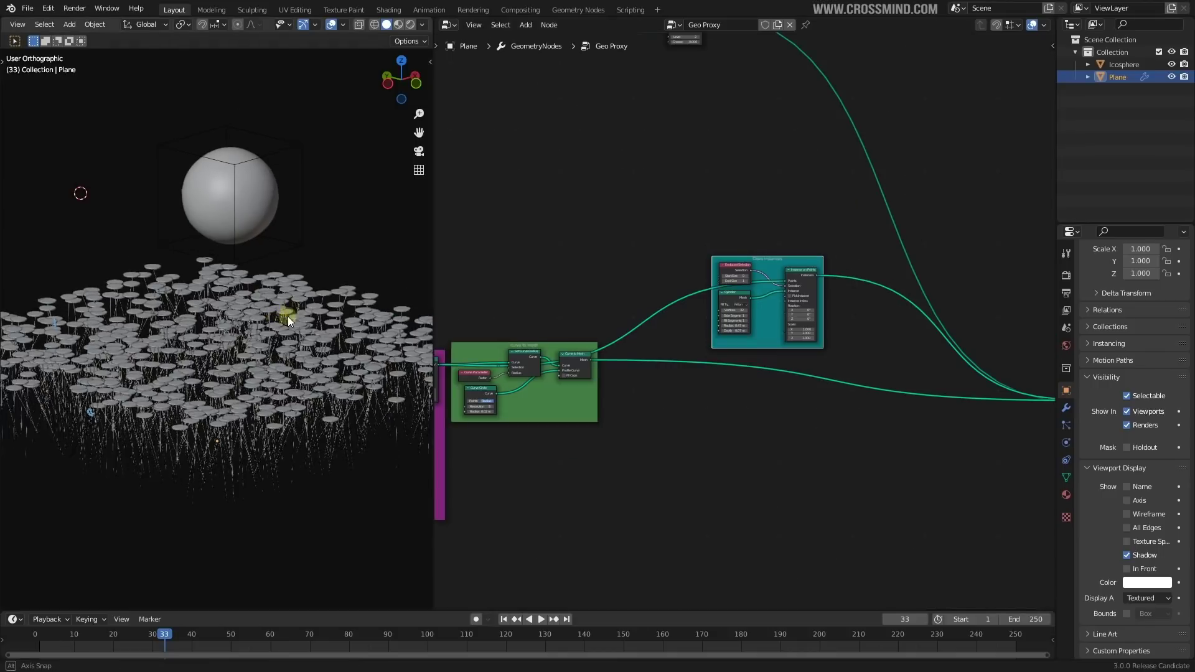
Step: Move the teal disc instancing frame higher above the Curve to Mesh output link
middle_click_drag(288, 318, 275, 328)
scroll(724, 352, "down", 5)
scroll(744, 384, "up", 3)
middle_click_drag(556, 352, 731, 333)
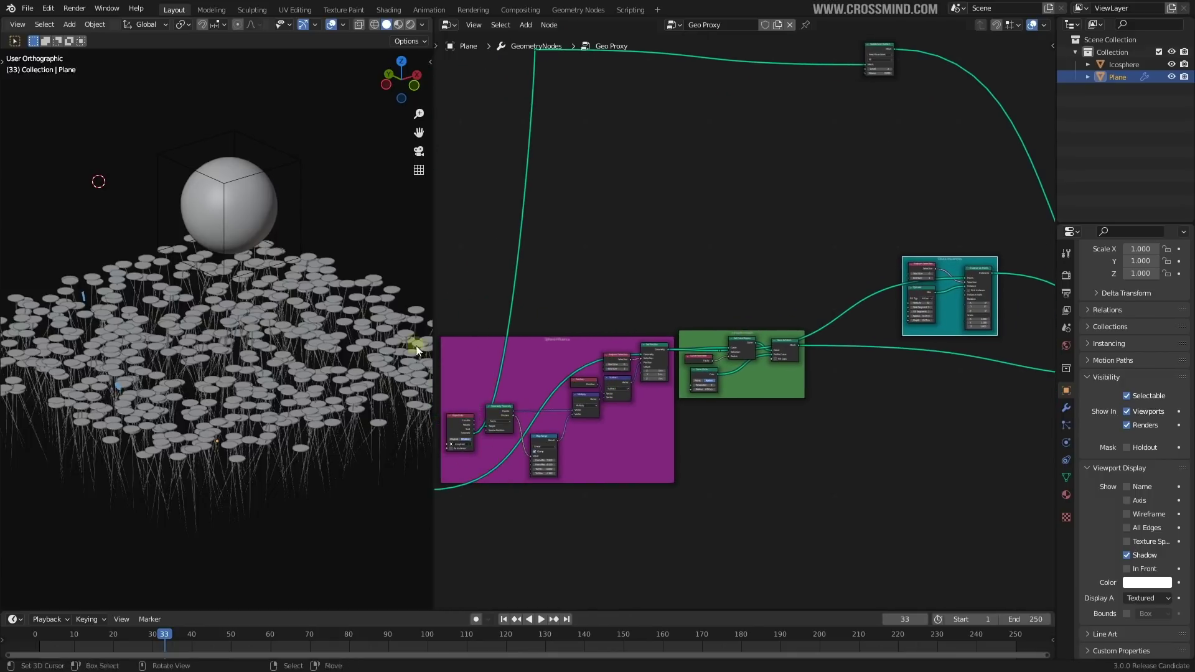
middle_click_drag(970, 405, 798, 427)
scroll(798, 427, "up", 1)
scroll(810, 300, "up", 1)
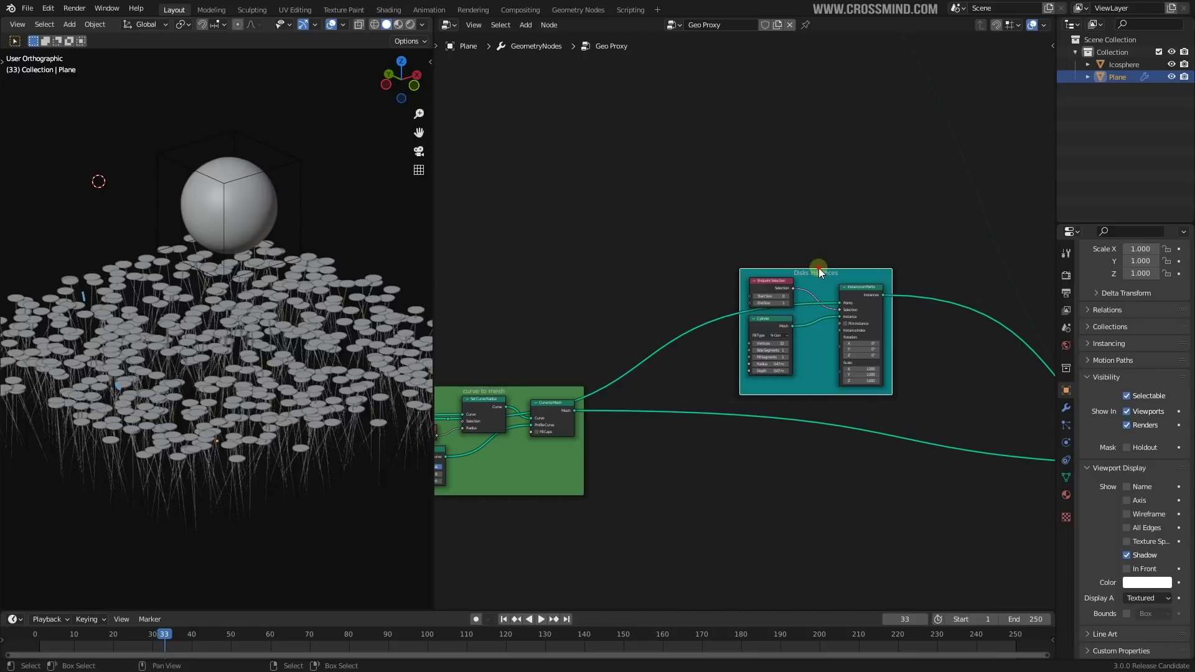
left_click_drag(820, 278, 670, 254)
scroll(840, 346, "down", 2)
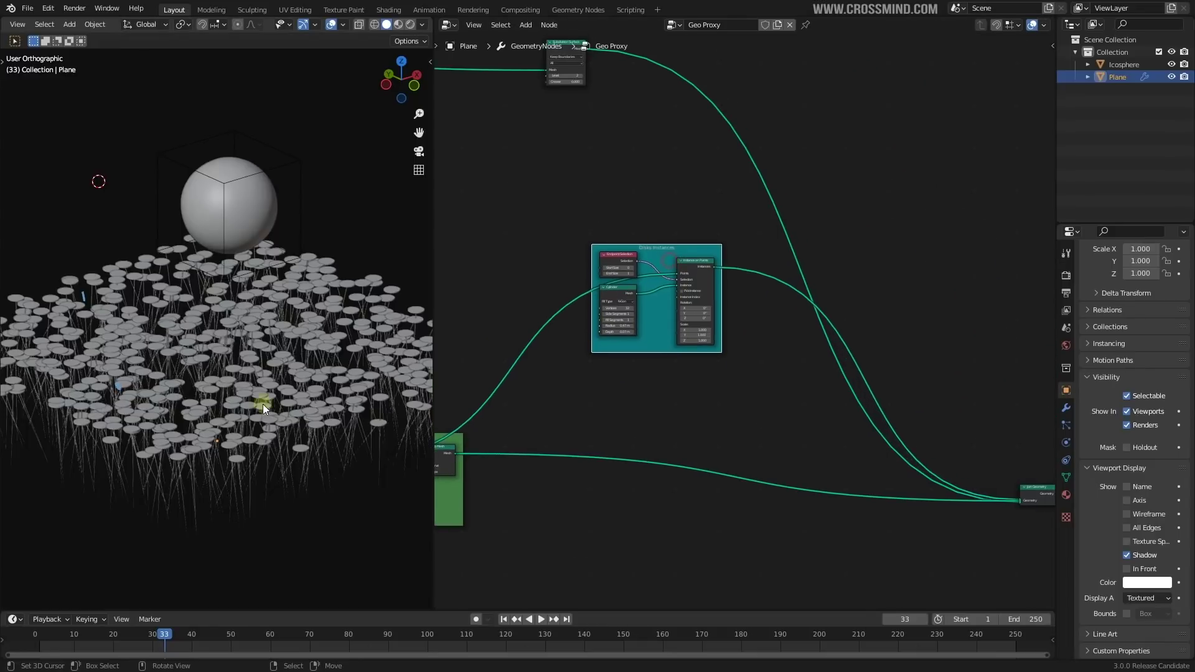
Step: Select the Sphere Influence and "curve to mesh" frames together and move them closer to the preceding grey frame
middle_click_drag(262, 405, 281, 436)
scroll(595, 469, "down", 2)
middle_click_drag(575, 454, 816, 360)
middle_click_drag(557, 437, 837, 386)
left_click(657, 486)
left_click_drag(684, 487, 654, 496)
middle_click_drag(847, 496, 670, 496)
scroll(670, 495, "up", 2)
left_click_drag(727, 387, 727, 387)
left_click(858, 318, "shift")
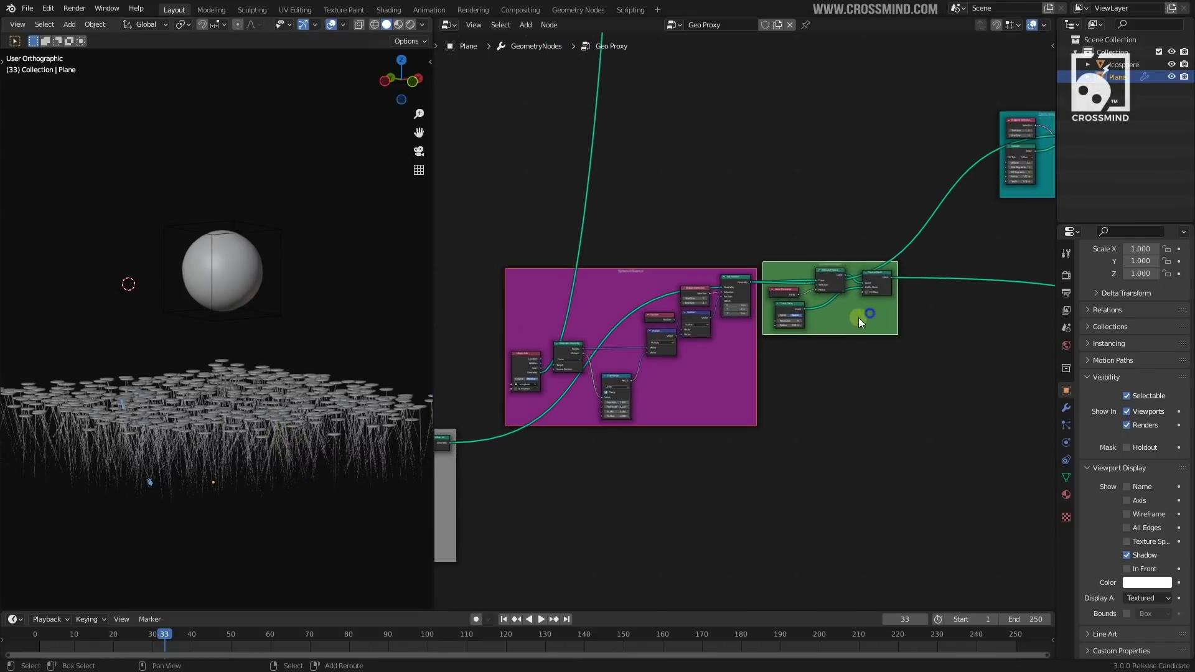
scroll(664, 369, "up", 4)
middle_click_drag(590, 305, 667, 300)
scroll(803, 483, "down", 2)
key("g")
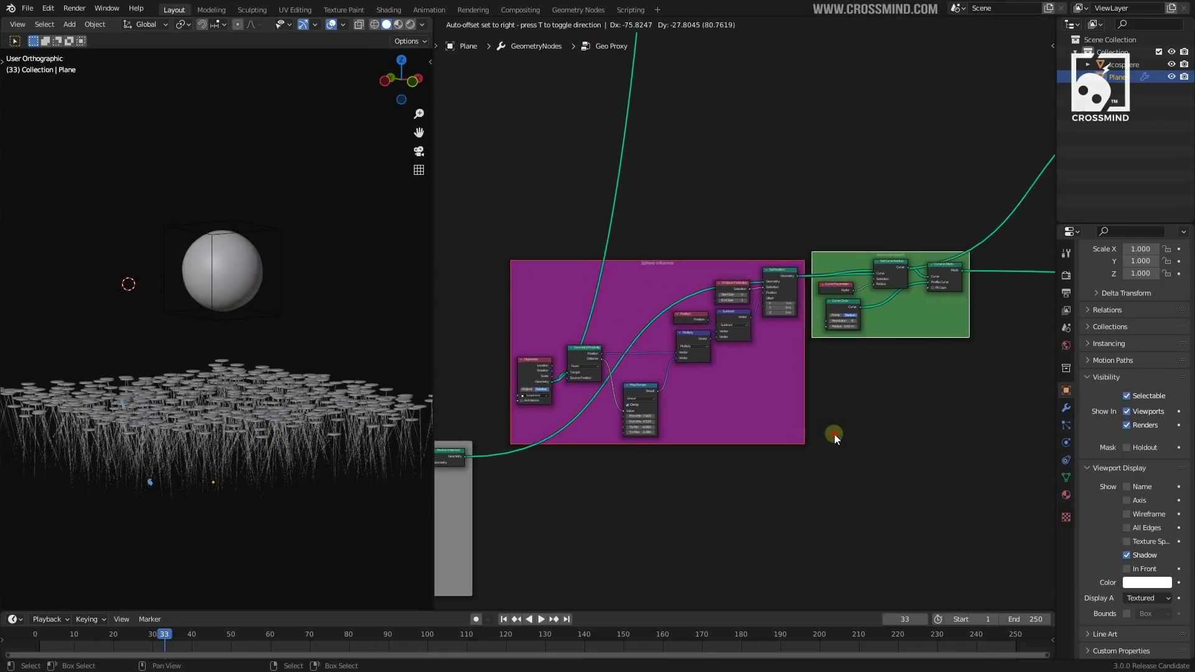
left_click(835, 435)
scroll(320, 425, "down", 2)
mouse_move(320, 424)
middle_mouse_down()
mouse_move(304, 433)
mouse_move(317, 437)
middle_mouse_up()
left_click_drag(791, 387, 783, 379)
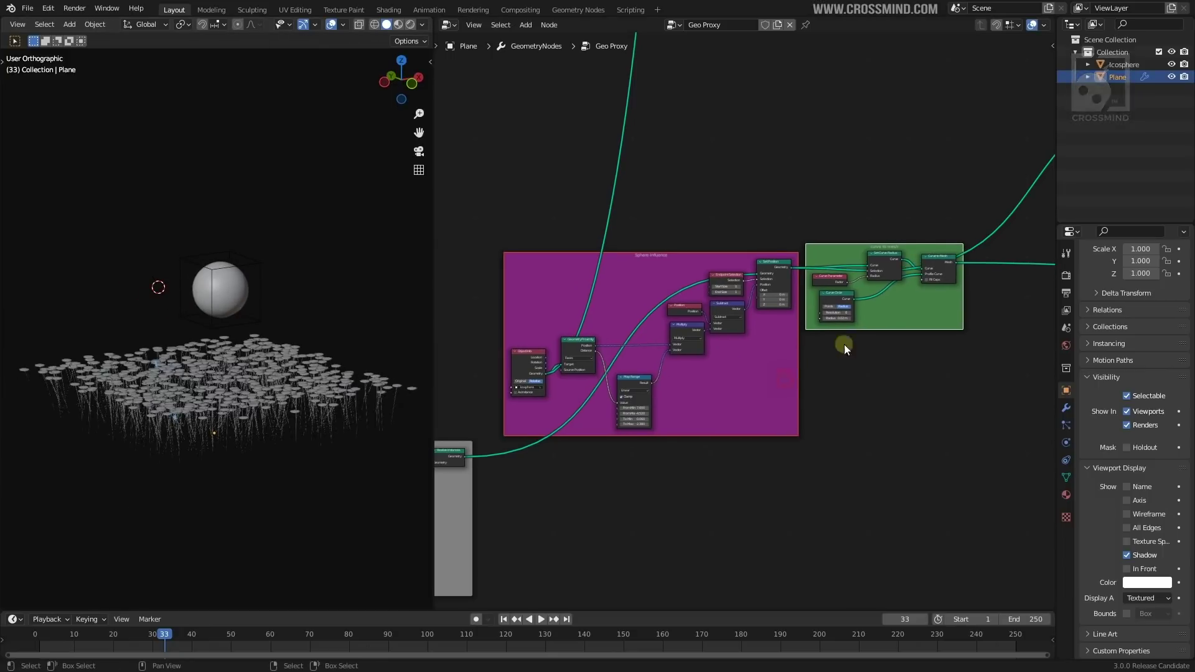
Step: Move the teal Disks Instances frame slightly closer to the green curve to mesh frame
middle_click_drag(987, 248, 716, 436)
scroll(716, 436, "down", 3)
middle_click_drag(862, 421, 830, 408)
left_click_drag(815, 338, 797, 314)
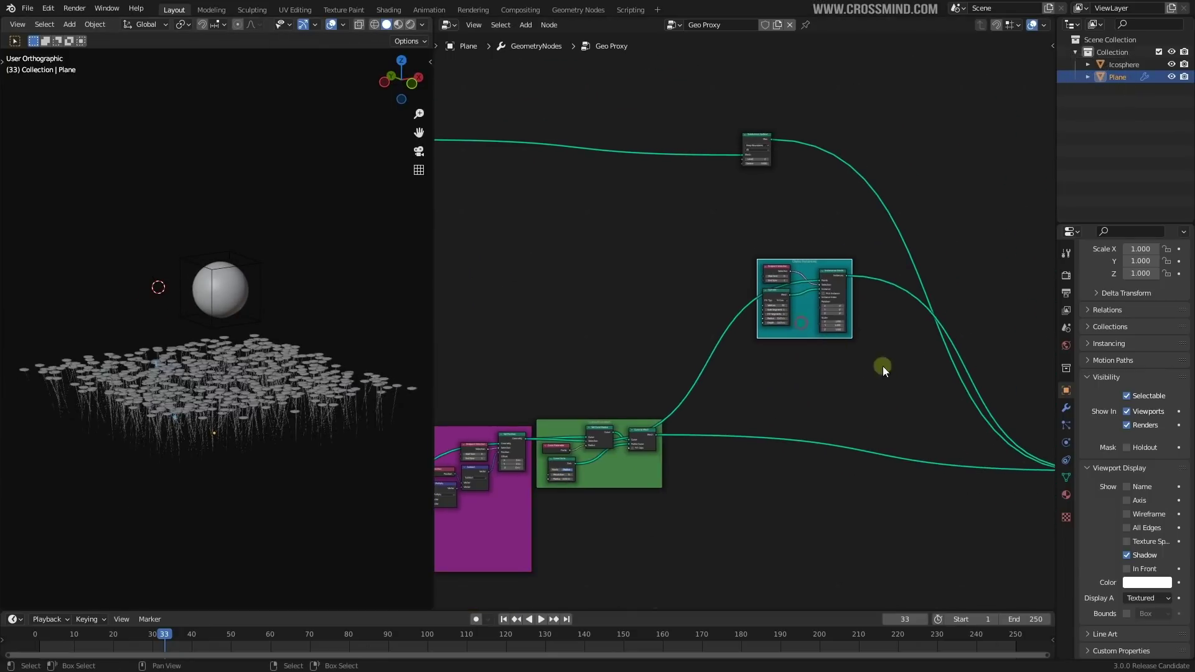
middle_click_drag(881, 365, 768, 402)
scroll(767, 402, "up", 2)
left_click_drag(709, 323, 701, 341)
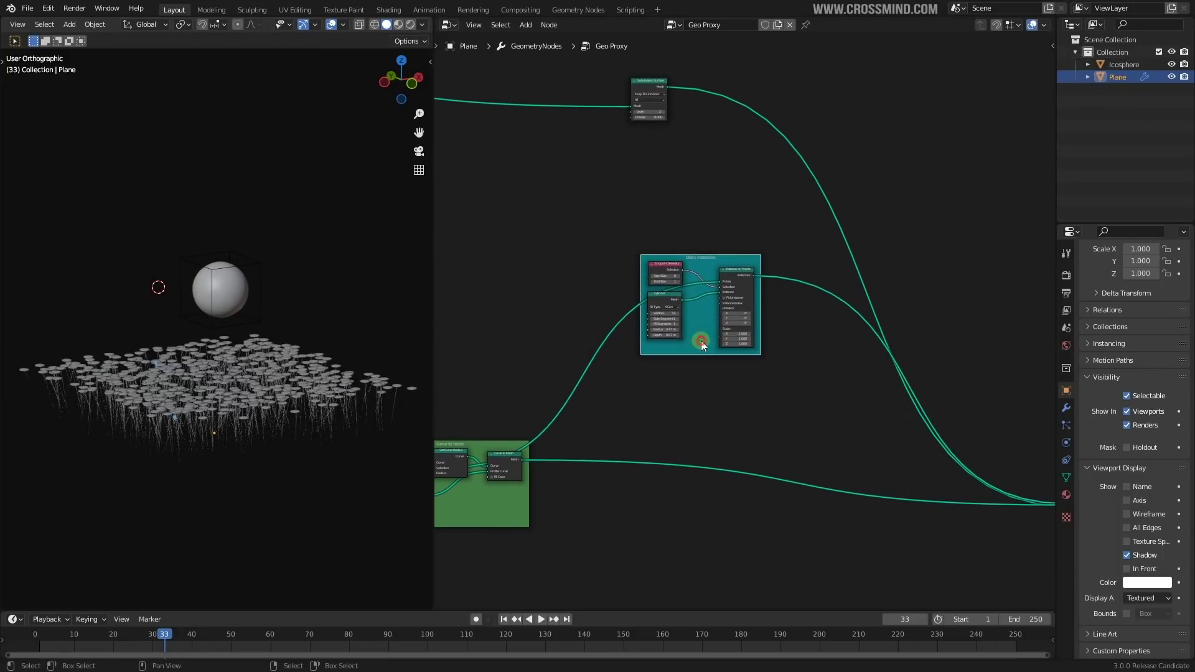
Step: Fine-tune the Disks Instances frame's position, shifting it slightly up and nearer to the Curve to Mesh output
scroll(763, 381, "down", 2)
scroll(546, 304, "up", 3)
scroll(805, 391, "up", 1)
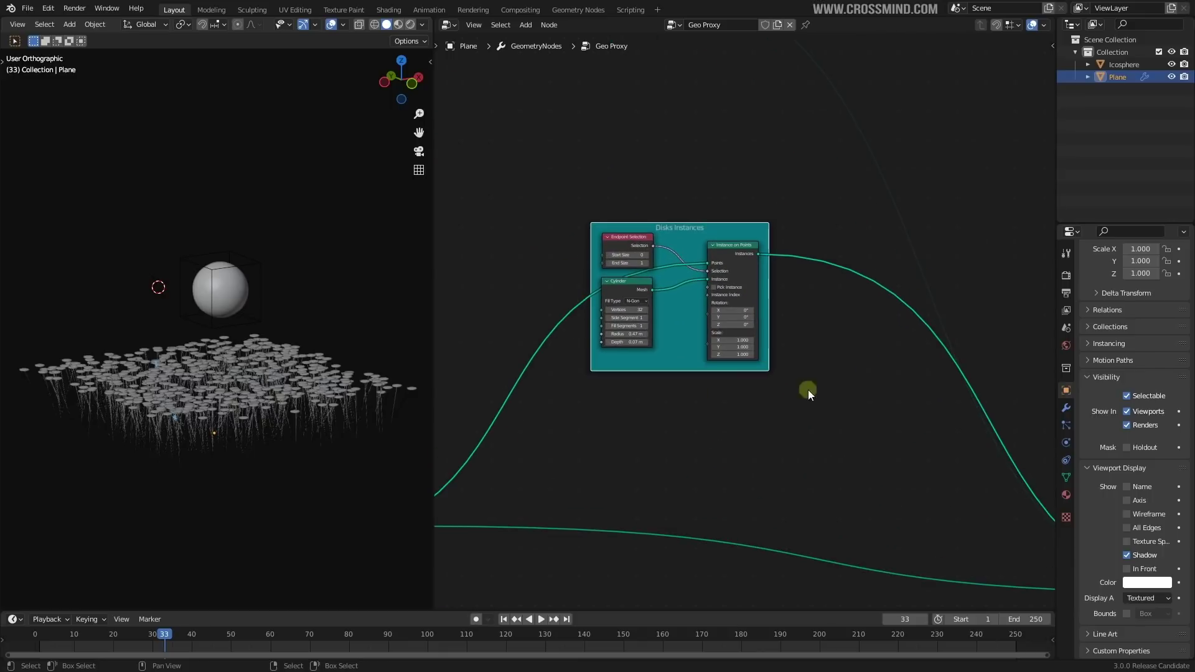
scroll(728, 434, "down", 1)
scroll(763, 446, "up", 1)
scroll(711, 278, "up", 1)
scroll(239, 411, "up", 2)
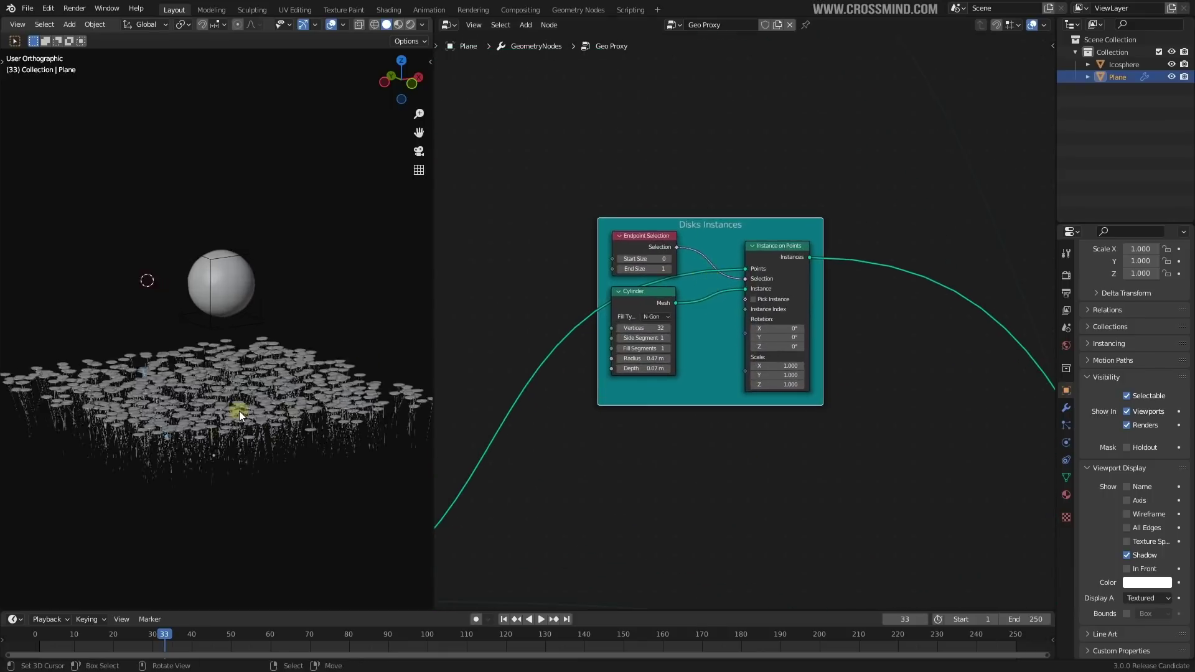
scroll(722, 447, "down", 1)
middle_click_drag(721, 447, 879, 383)
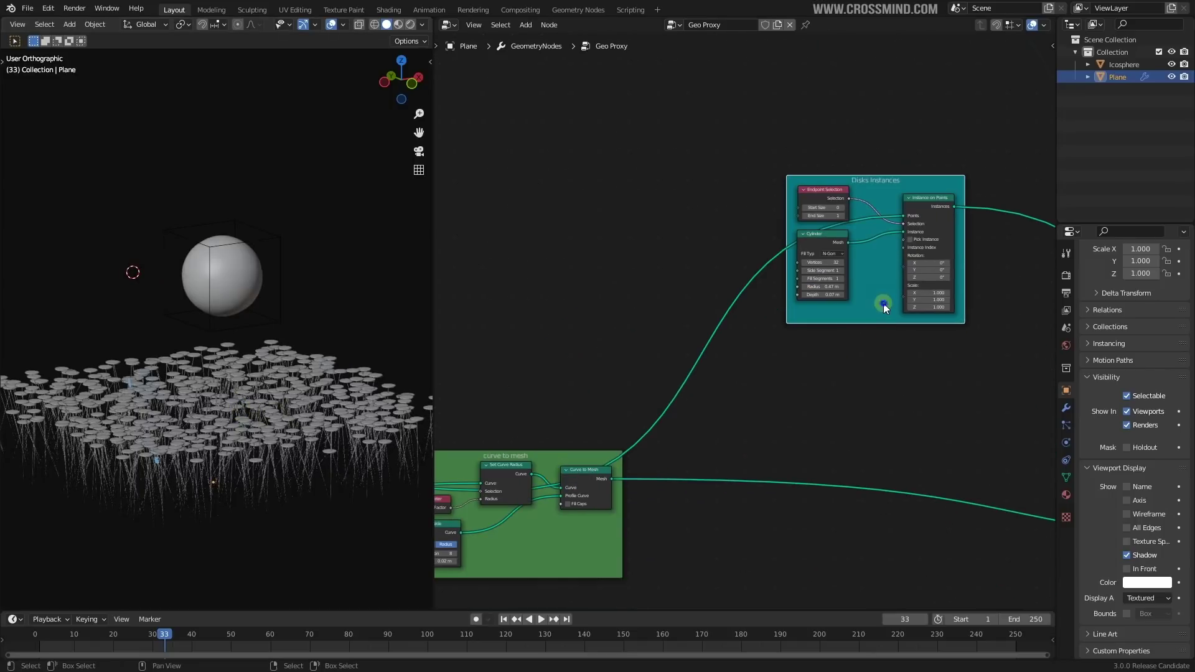
left_click_drag(883, 304, 865, 292)
scroll(786, 209, "down", 5)
Step: Move the Subdivision Surface node slightly to the right and up, above the Disks Instances frame
middle_click_drag(785, 209, 812, 413)
left_click(824, 218)
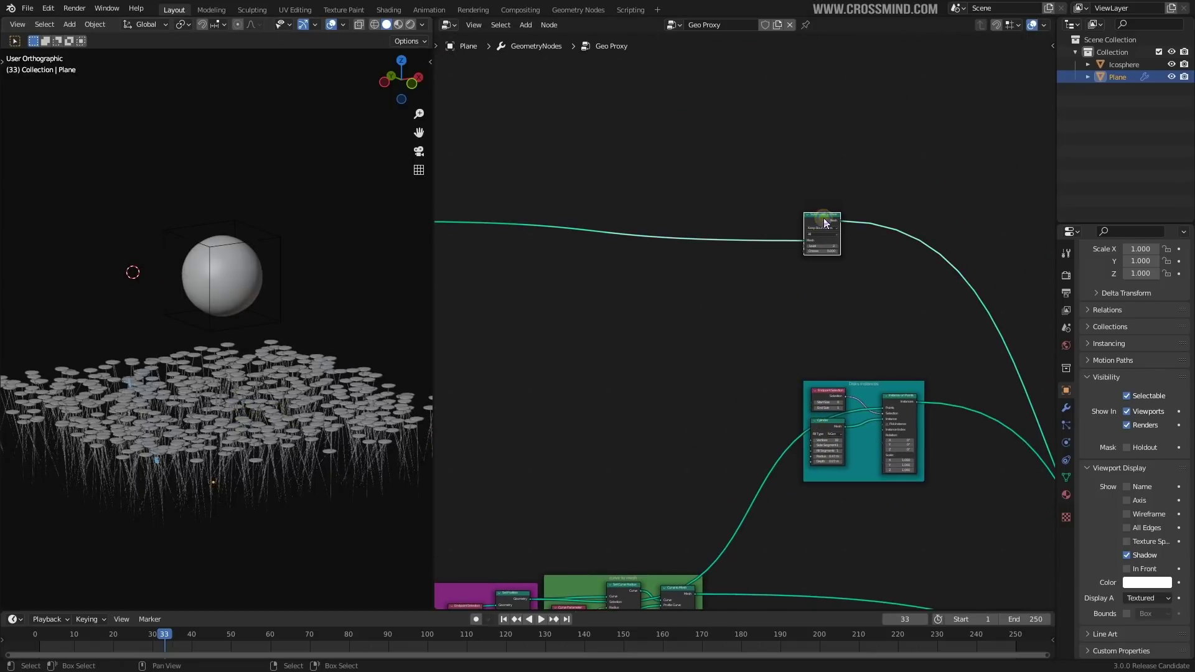
scroll(809, 249, "up", 2)
middle_click_drag(808, 253, 822, 330)
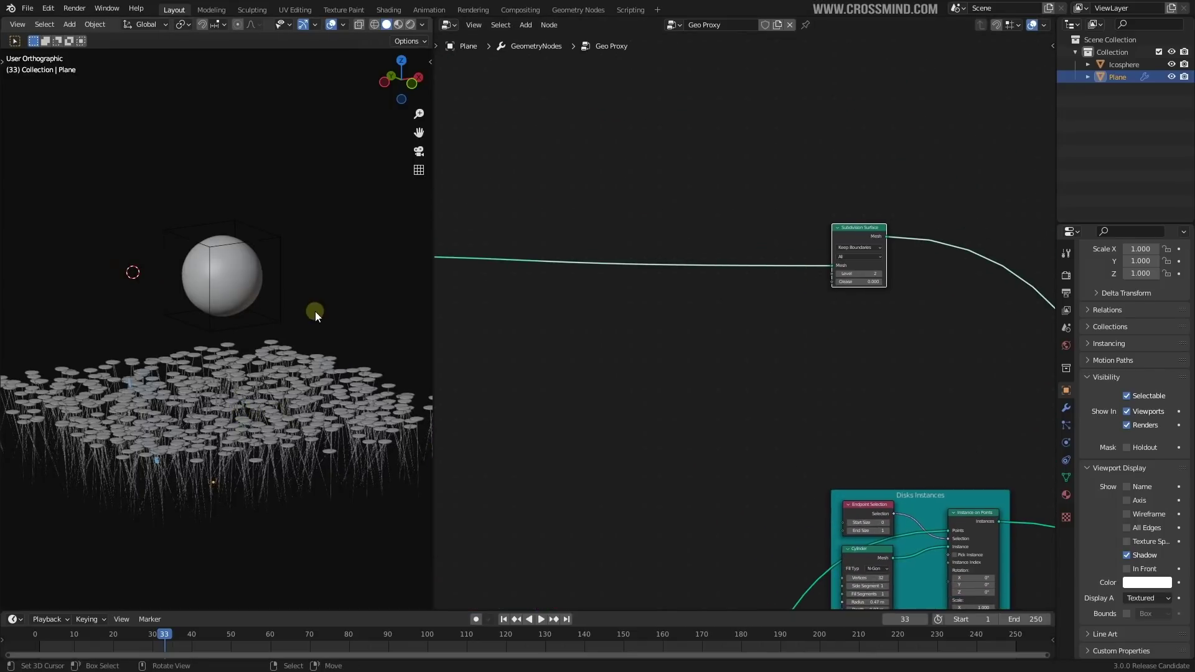
scroll(315, 311, "up", 1)
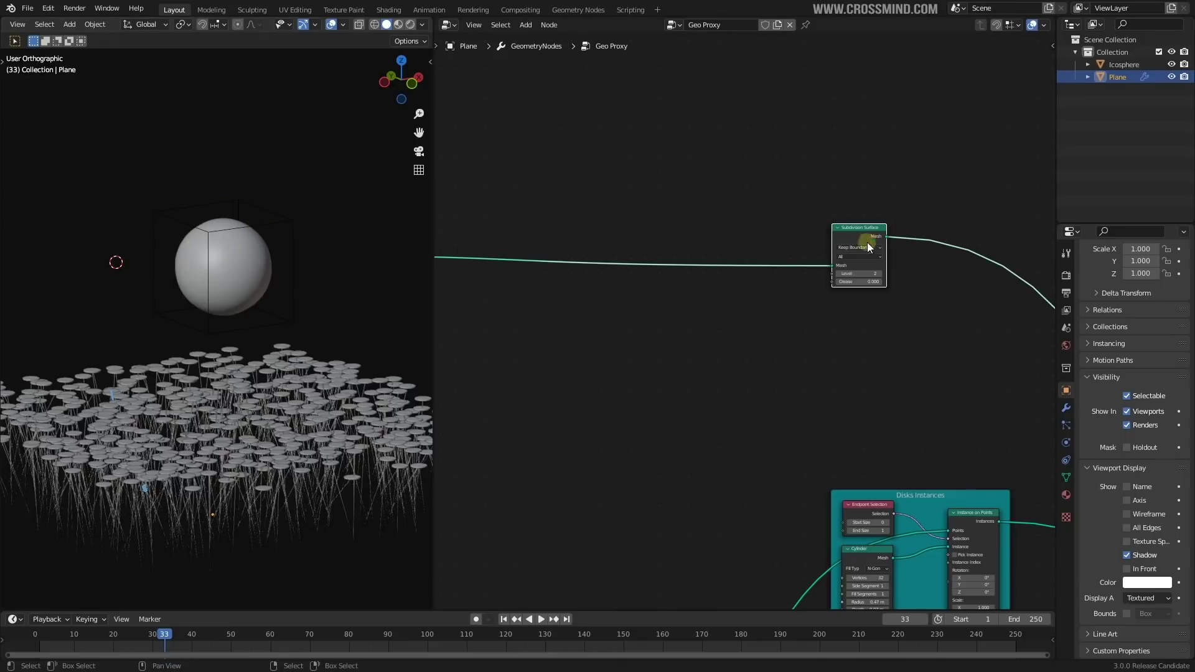
middle_click_drag(941, 298, 828, 315)
scroll(822, 310, "up", 2)
left_click_drag(765, 244, 819, 225)
scroll(815, 506, "down", 5)
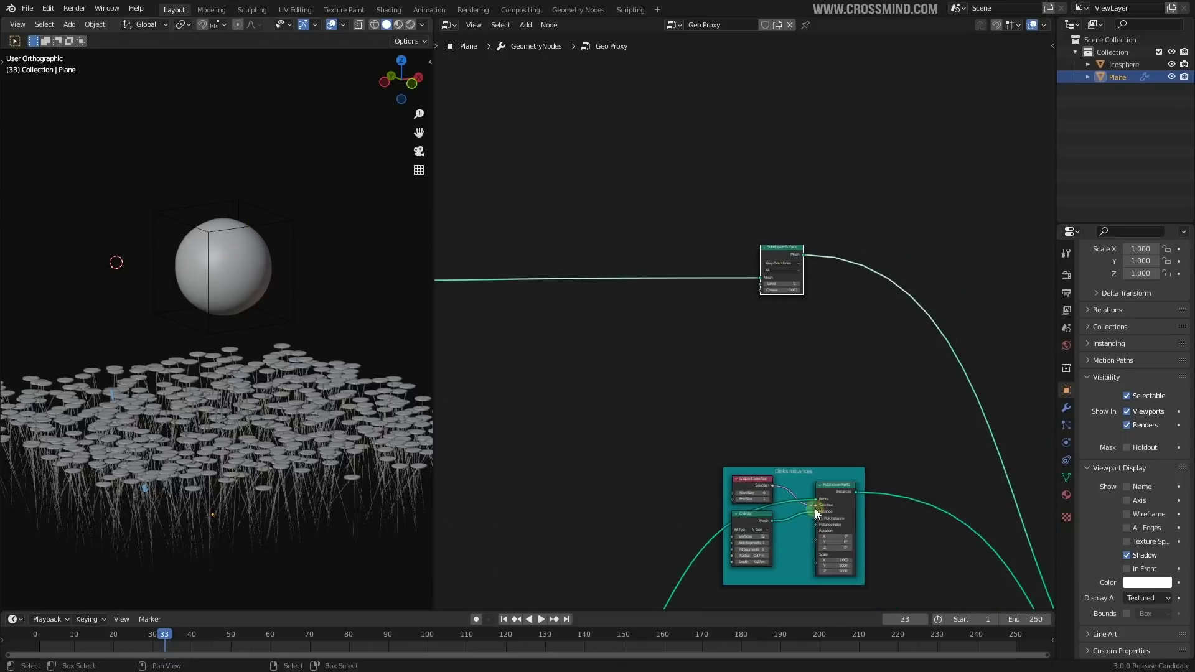
Step: Move the Disks Instances frame up, closer to the Subdivision Surface node
middle_click_drag(815, 509, 724, 355)
scroll(732, 367, "up", 2)
key("ctrl+s")
scroll(730, 336, "down", 4)
mouse_move(718, 313)
left_mouse_down()
mouse_move(711, 325)
mouse_move(717, 313)
left_mouse_up()
scroll(746, 327, "up", 4)
key("g")
left_click(744, 299)
scroll(860, 373, "down", 3)
Step: Save the current Blender file with the rearranged node frames
middle_click_drag(889, 420, 686, 294)
middle_click_drag(554, 250, 742, 389)
scroll(732, 383, "up", 3)
scroll(829, 372, "up", 3)
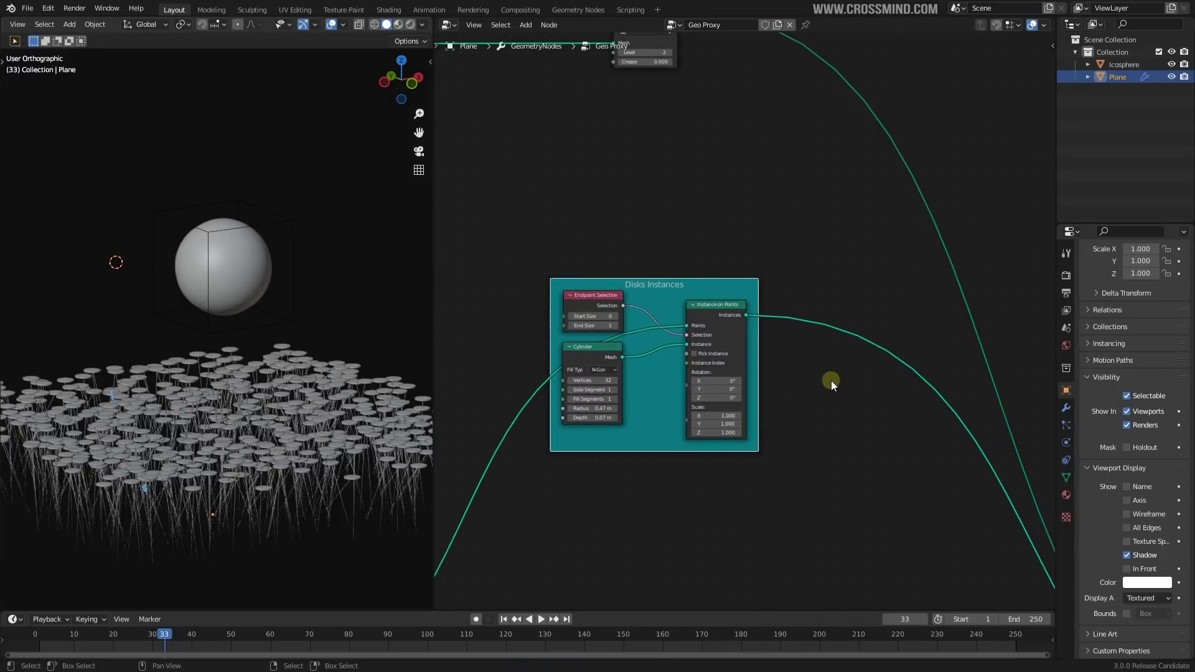
middle_click_drag(831, 380, 845, 337)
scroll(861, 366, "down", 2)
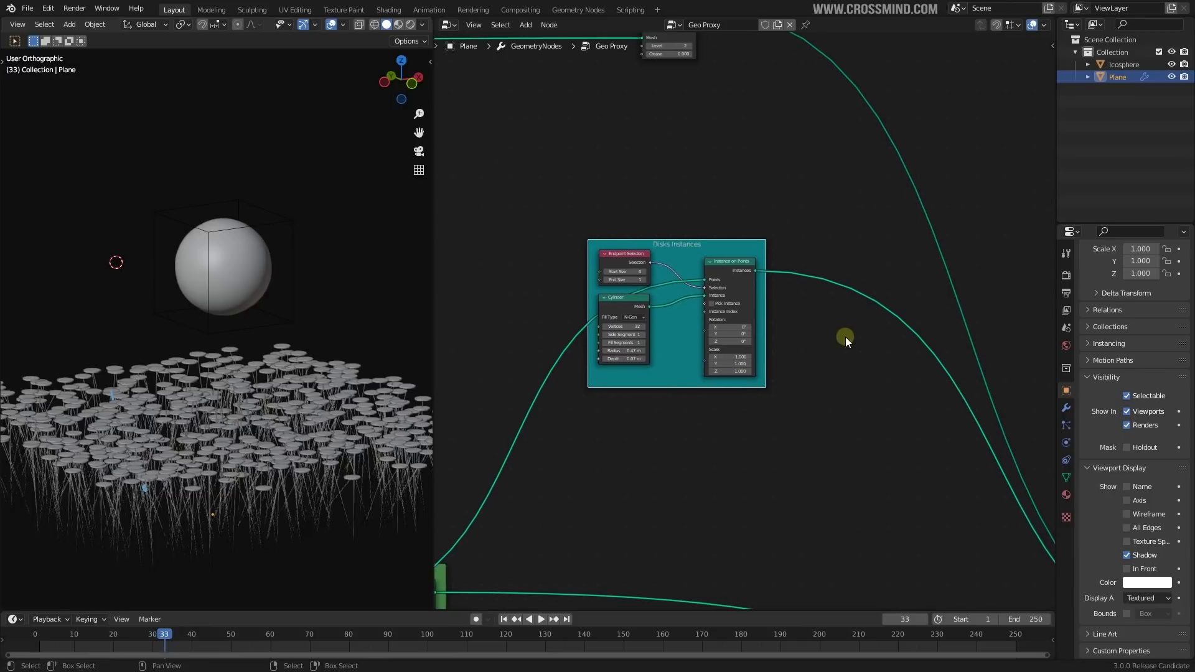
key("ctrl+s")
middle_click_drag(941, 418, 701, 305)
scroll(710, 310, "down", 2)
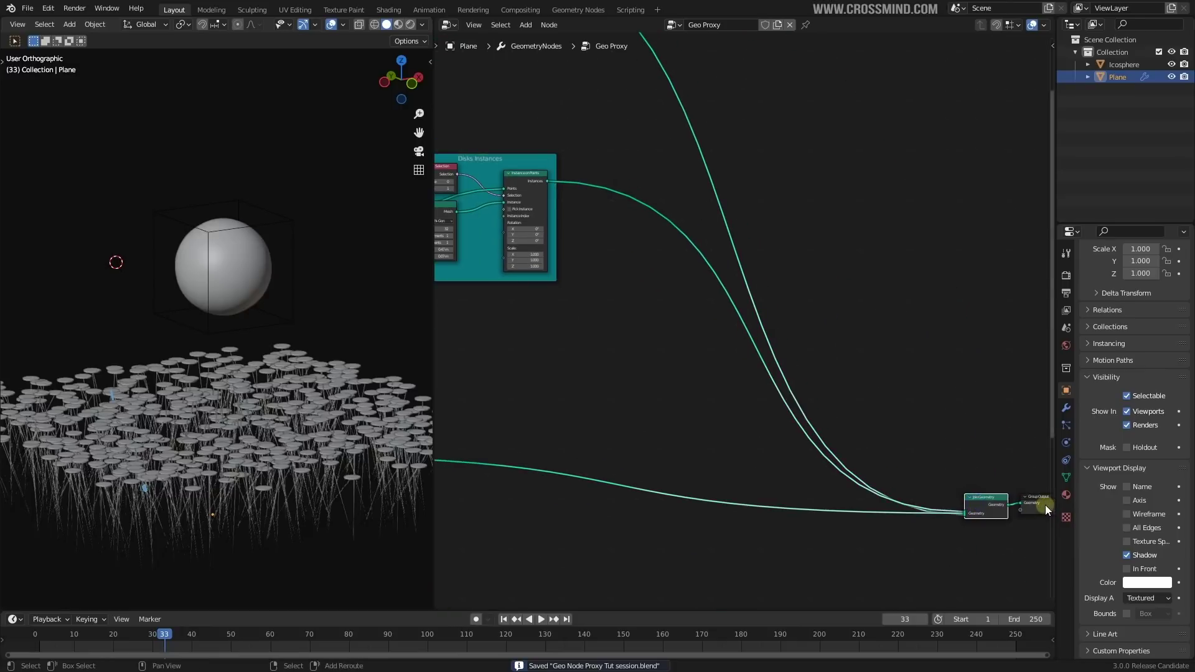
key("ctrl+s")
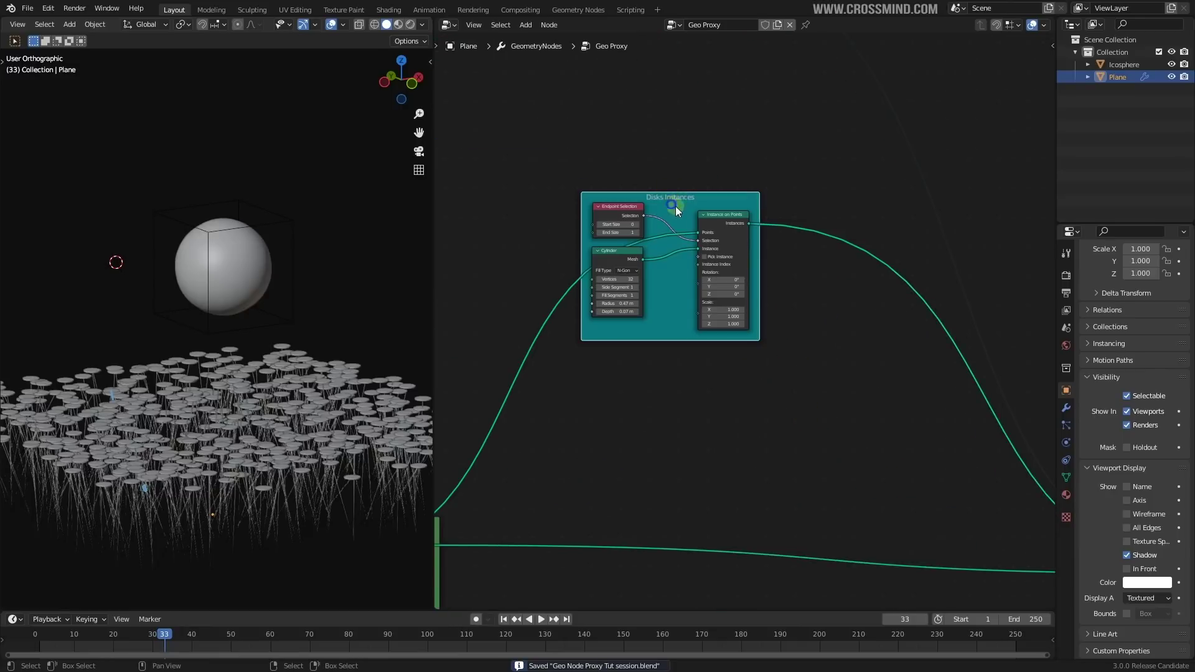
scroll(660, 342, "up", 2)
scroll(760, 339, "down", 3)
middle_click_drag(653, 376, 740, 346)
Step: Reposition the icosphere above the strands and reselect the plane
left_click(293, 234)
middle_click_drag(293, 234, 277, 228)
scroll(280, 230, "up", 2)
middle_click_drag(330, 264, 310, 257)
key("g")
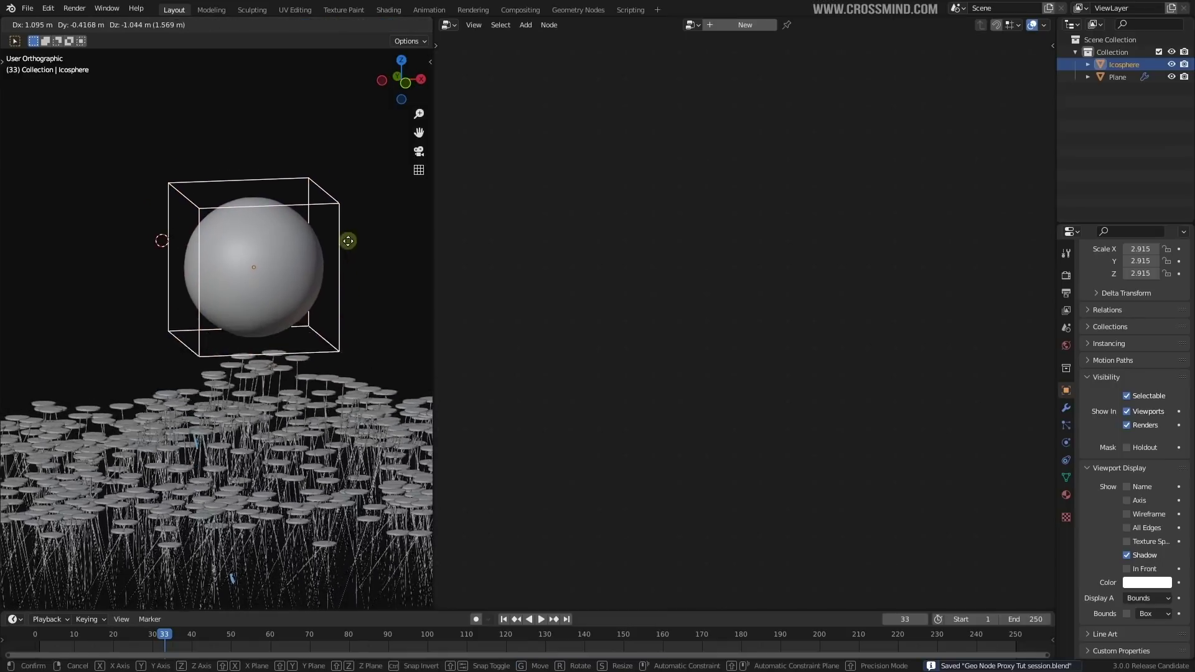
left_click(337, 269)
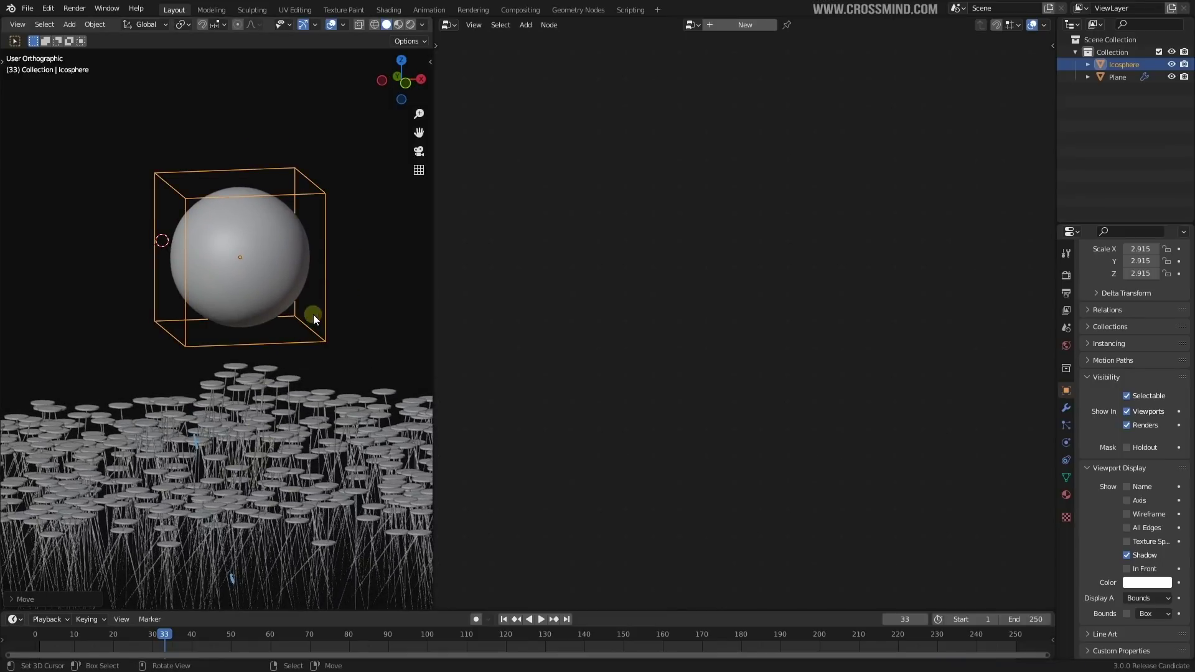
left_click(317, 392)
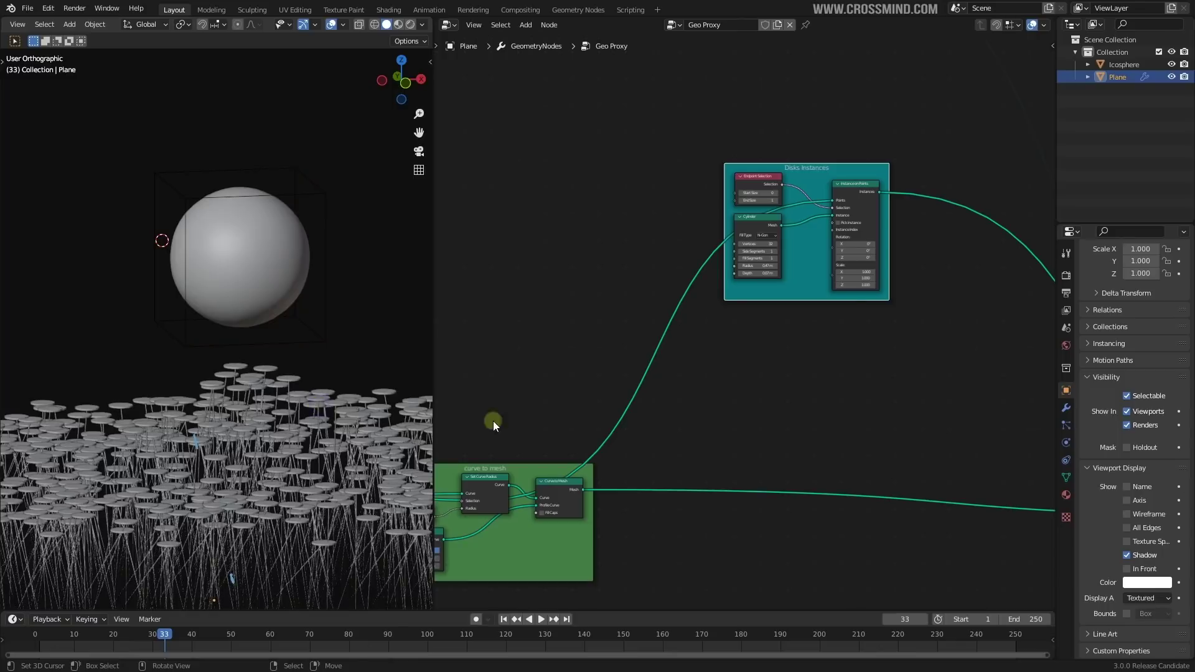
Step: Connect the Geometry Proximity node's Distance output in the Sphere Influence frame to the Scale input of Instance on Points
scroll(925, 299, "up", 2)
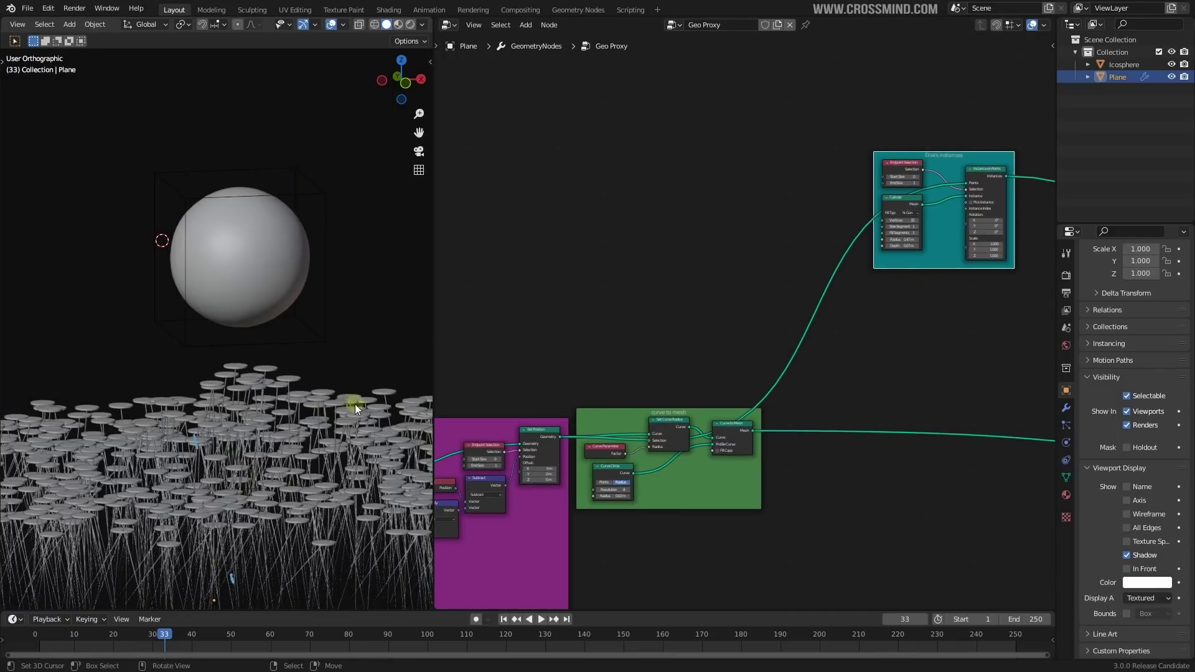
scroll(846, 350, "up", 3)
middle_click_drag(847, 350, 708, 297)
middle_click_drag(480, 394, 750, 270)
middle_click_drag(536, 301, 776, 242)
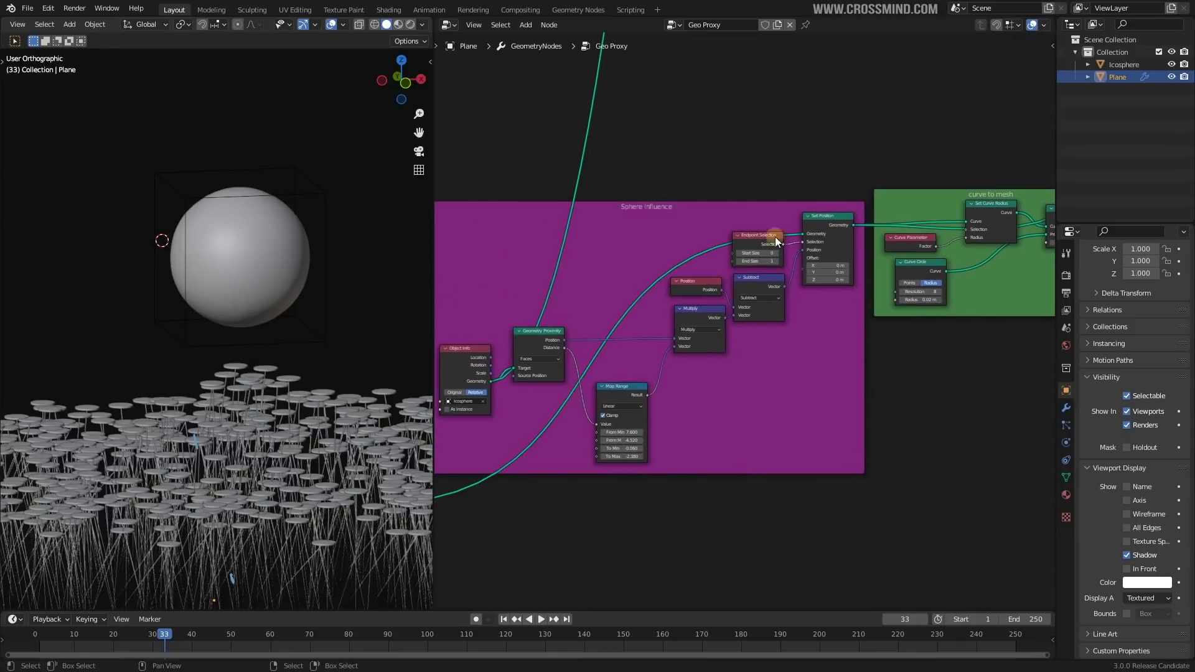
scroll(776, 242, "up", 1)
middle_click_drag(681, 268, 833, 249)
scroll(764, 230, "up", 1)
left_click(788, 147)
middle_click_drag(774, 219, 765, 217)
scroll(709, 265, "up", 1)
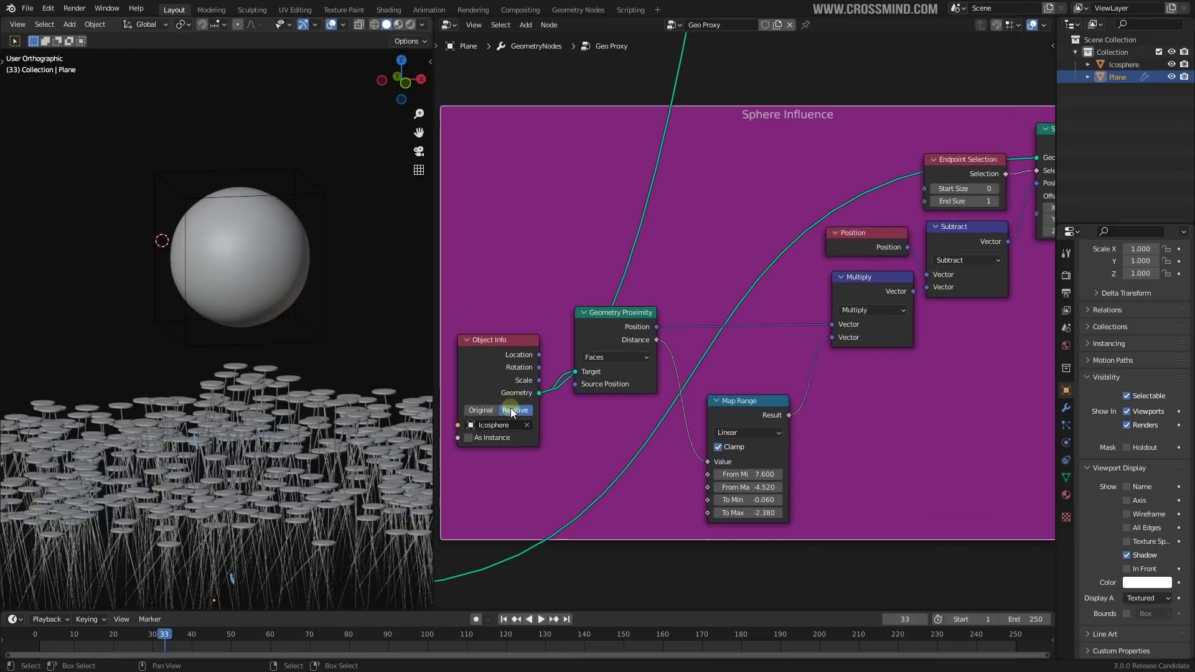
left_click_drag(663, 350, 993, 347)
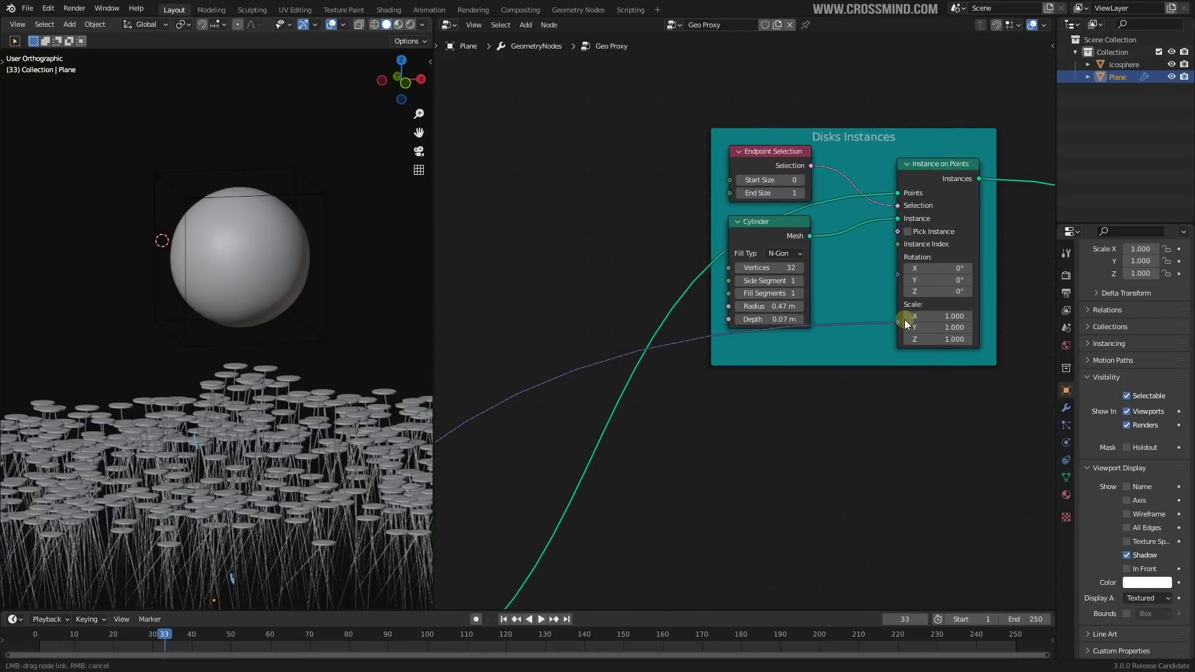
left_click_drag(906, 324, 899, 321)
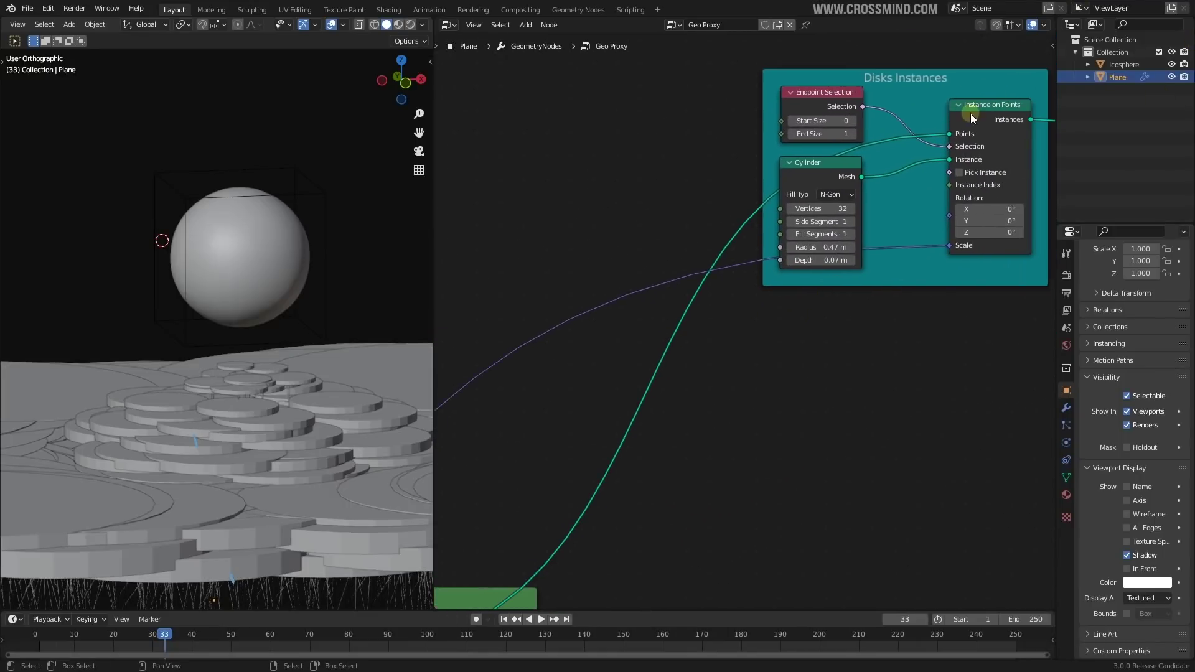
middle_click_drag(806, 265, 894, 226)
Step: Try moving the icosphere into the discs to test their distance-based scaling, and reselect the plane
middle_click_drag(244, 368, 215, 415)
scroll(237, 349, "down", 1)
middle_click_drag(263, 264, 298, 215)
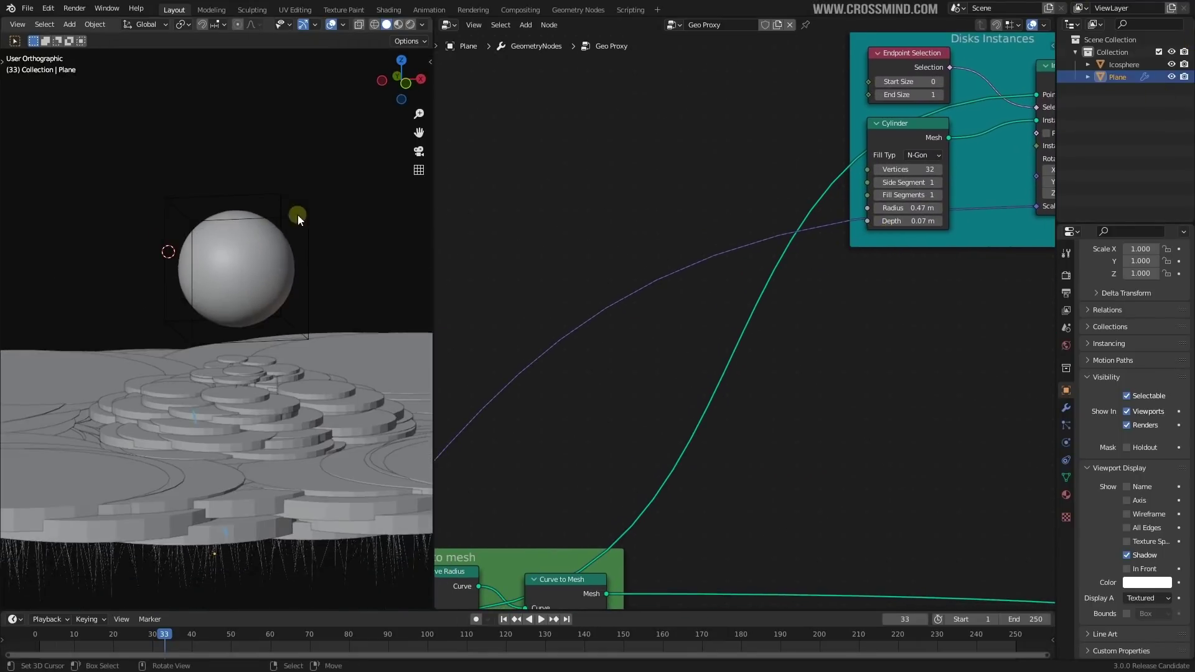
left_click(297, 214)
key("g")
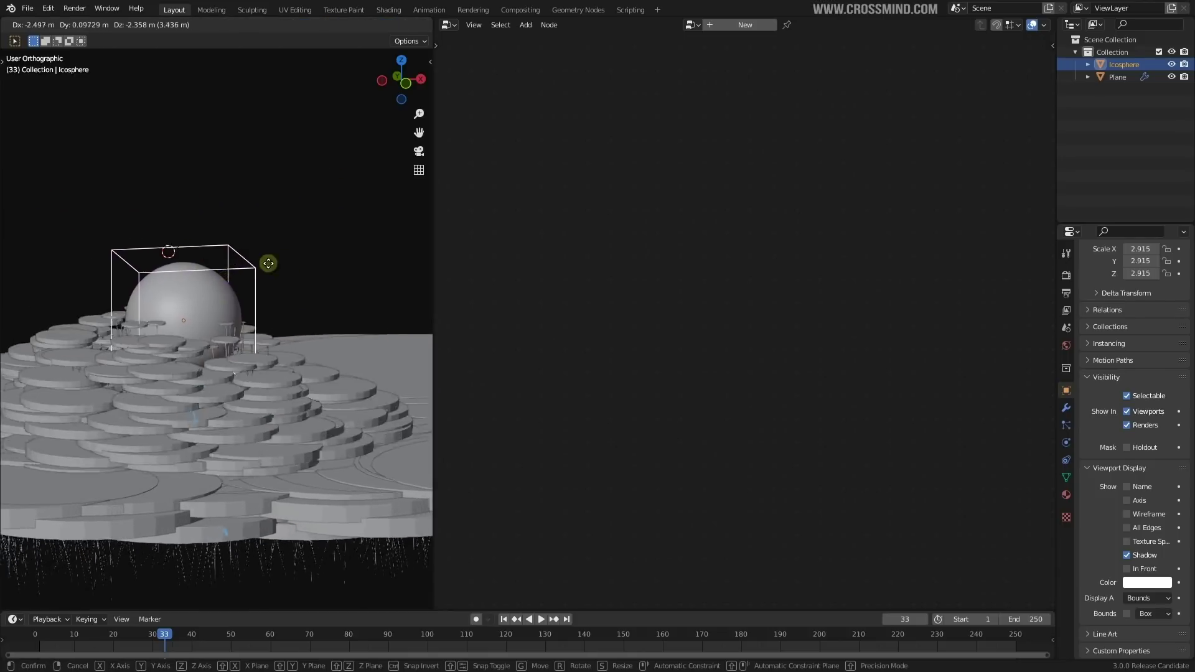
left_click(315, 224)
left_click(375, 339)
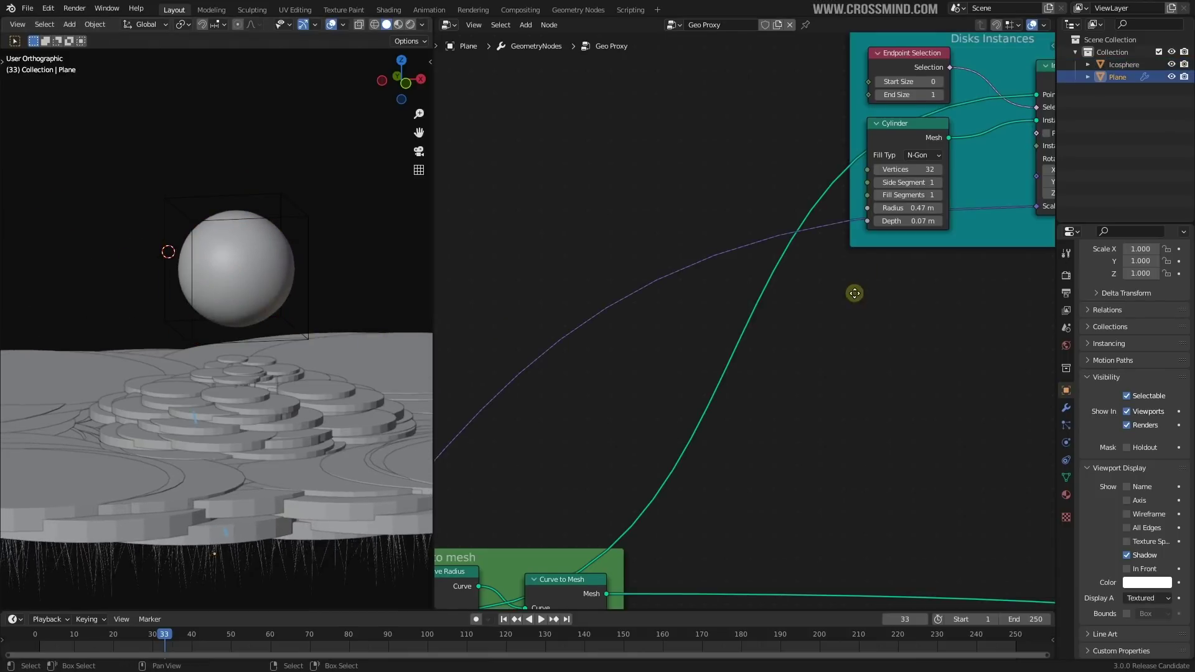
Step: Insert a Map Range node into the Scale link within the Disks Instances frame and set its To Max to 0.220
middle_click_drag(855, 293, 883, 306)
key("shift+a")
left_click(874, 305)
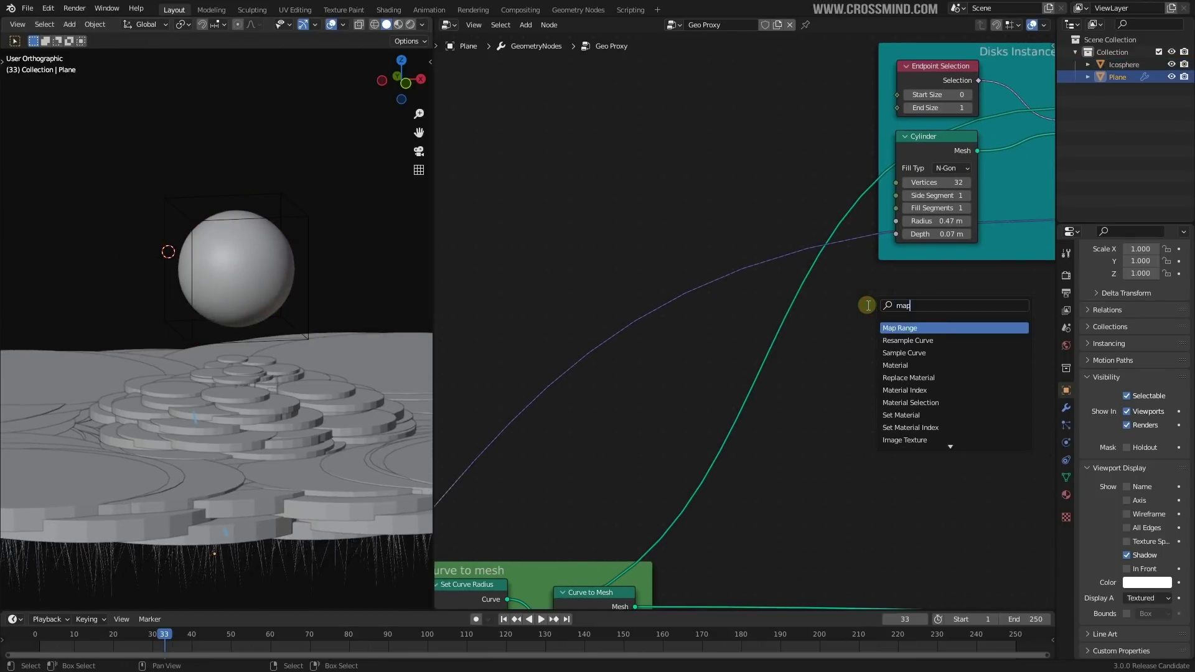
left_click(910, 328)
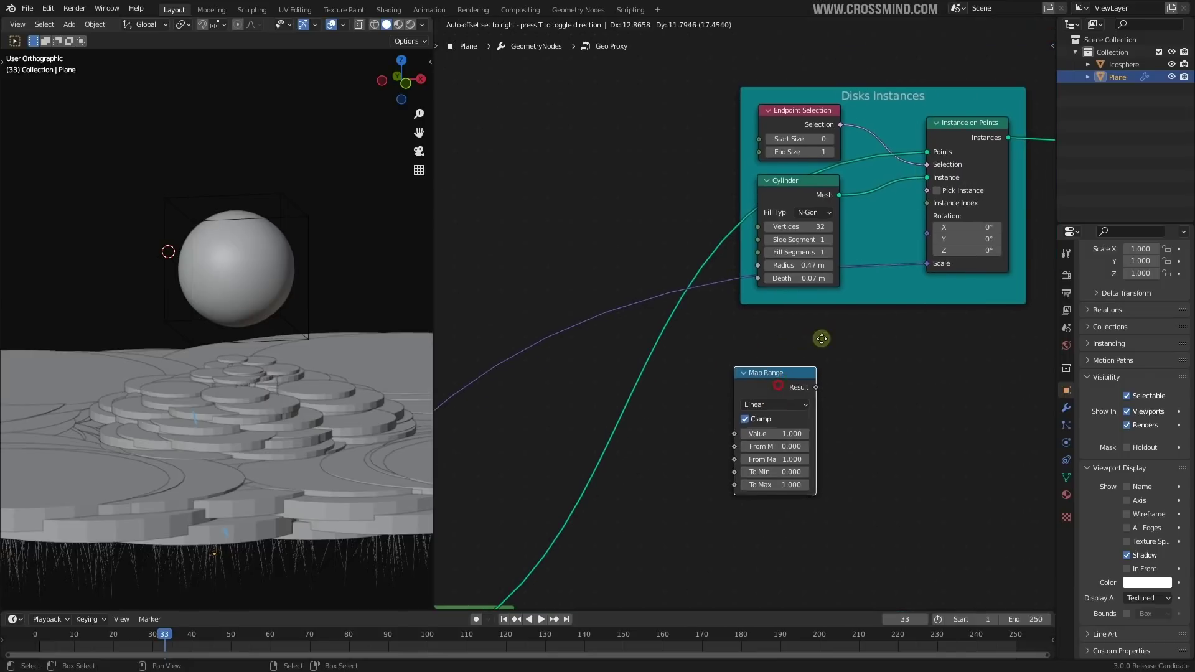
left_click(898, 250)
left_click_drag(856, 266, 823, 338)
middle_click_drag(265, 413, 287, 402)
scroll(280, 432, "up", 1)
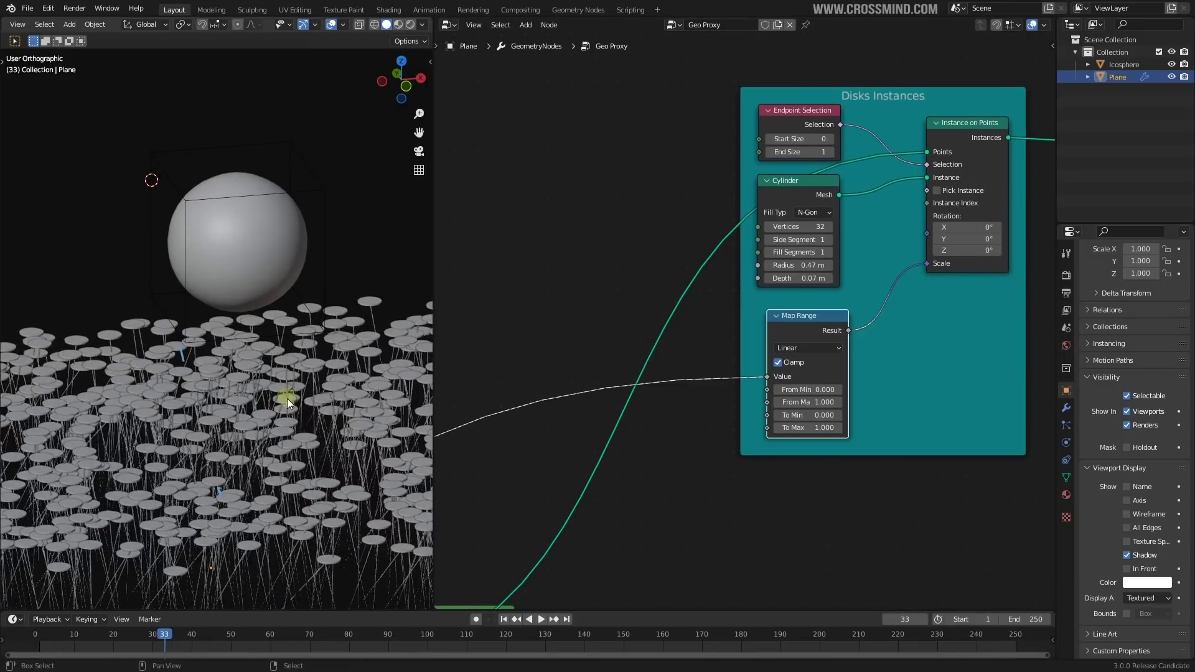
left_click_drag(822, 428, 784, 428)
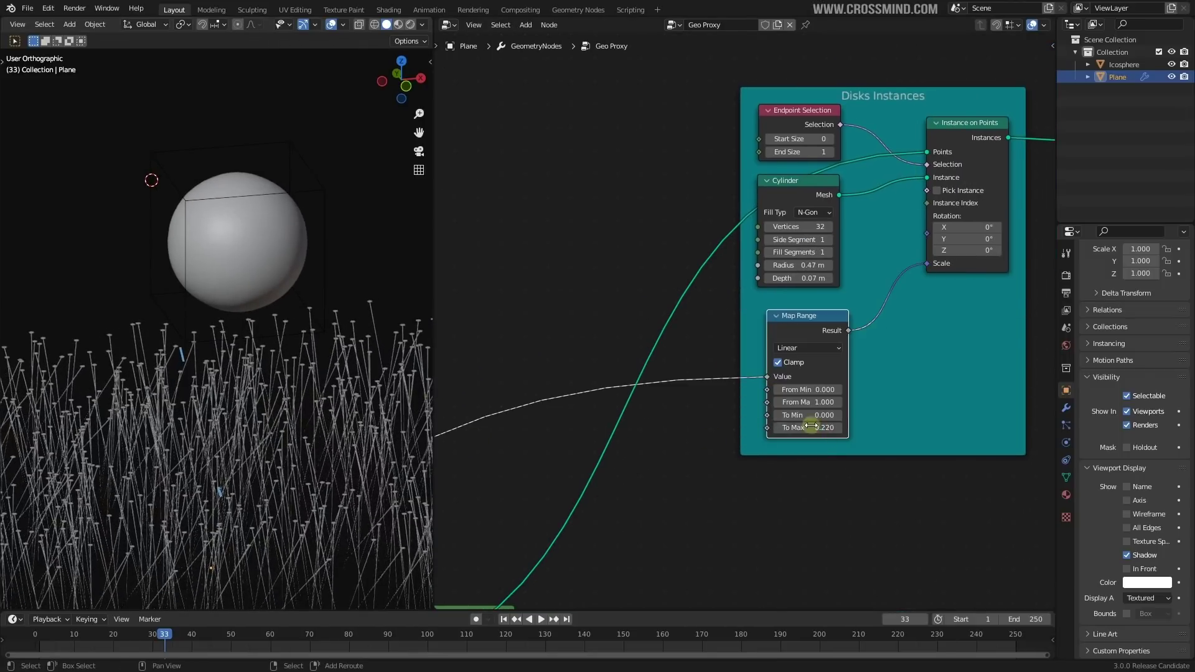
Step: Lower the icosphere slightly toward the strands and reselect the plane
middle_click_drag(290, 200, 286, 194)
left_click(292, 194)
key("g")
left_click(299, 210)
left_click(352, 385)
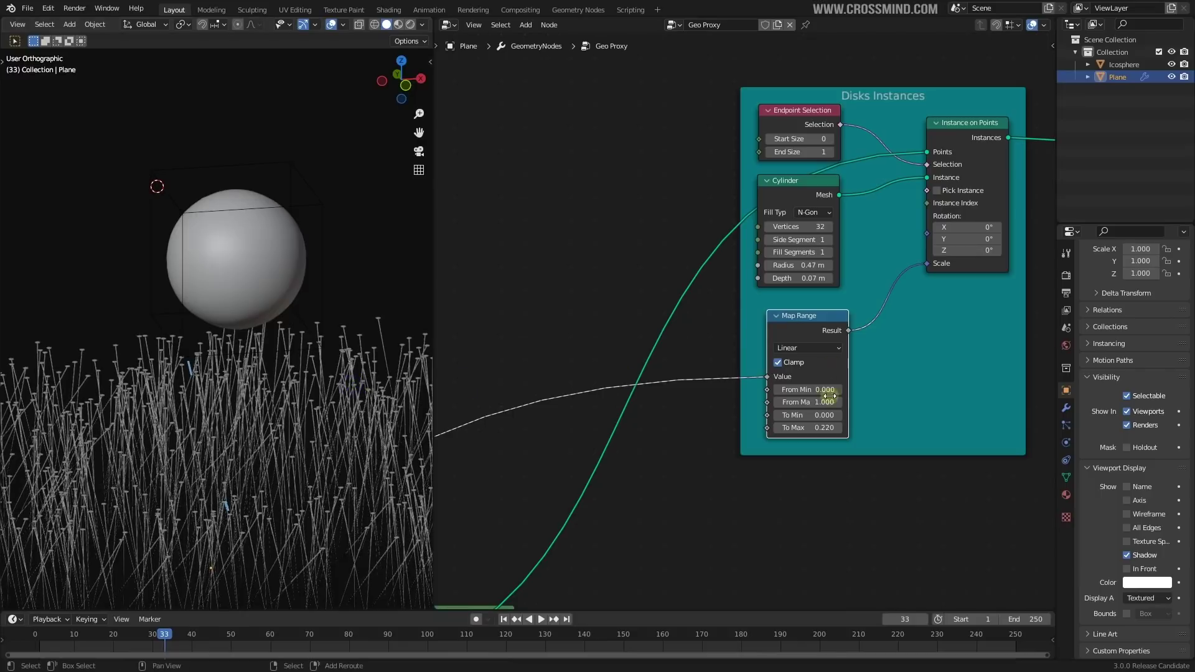
Step: Set the disc scale Map Range to From Min 4.000, From Max 1.000, To Min 0.100 and To Max -0.810
left_click_drag(830, 401, 870, 401)
left_click_drag(803, 415, 865, 415)
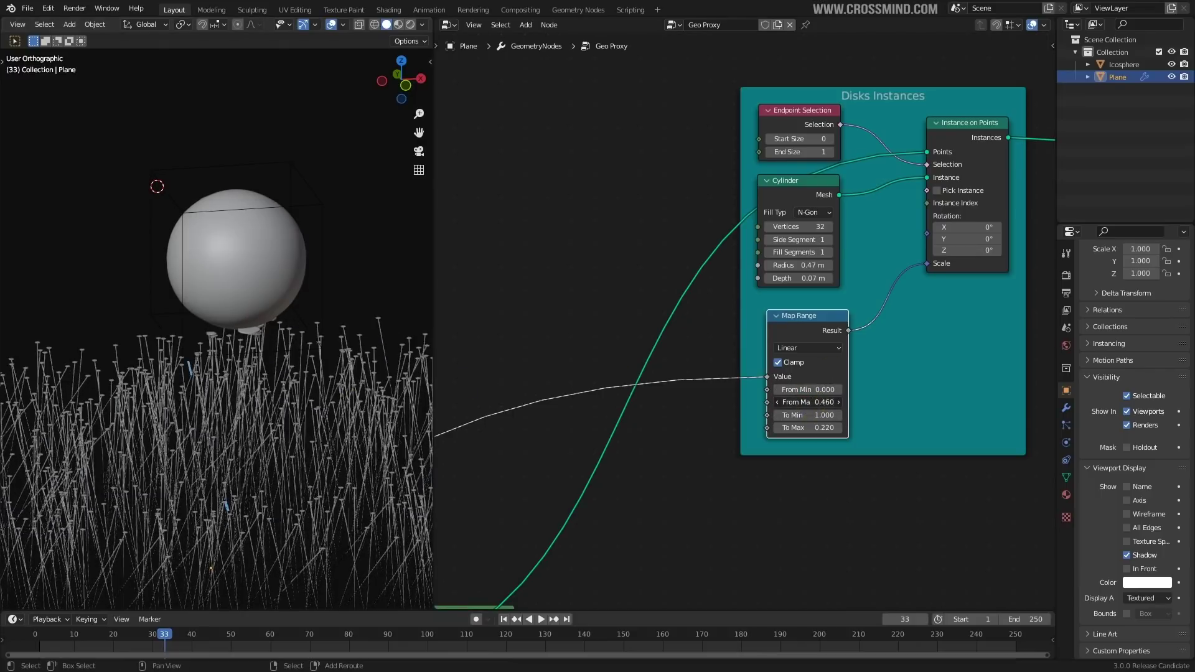
mouse_move(810, 389)
left_mouse_down()
mouse_move(847, 390)
mouse_move(806, 390)
left_mouse_up()
left_click_drag(808, 428, 818, 388)
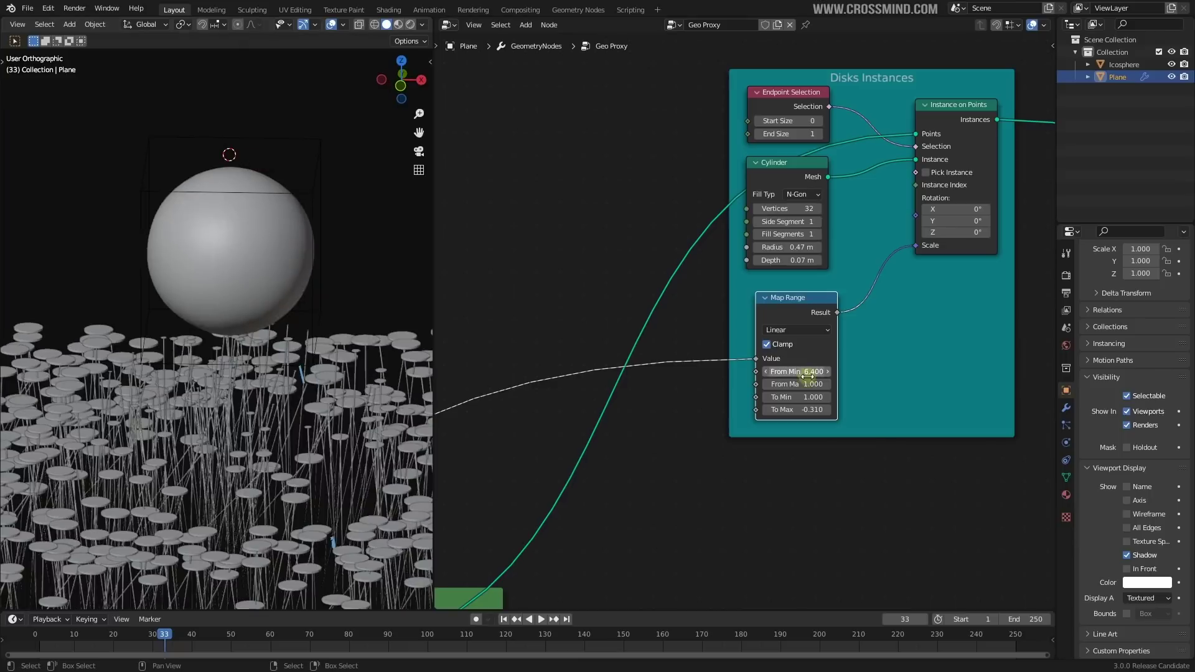
left_click_drag(809, 398, 797, 398)
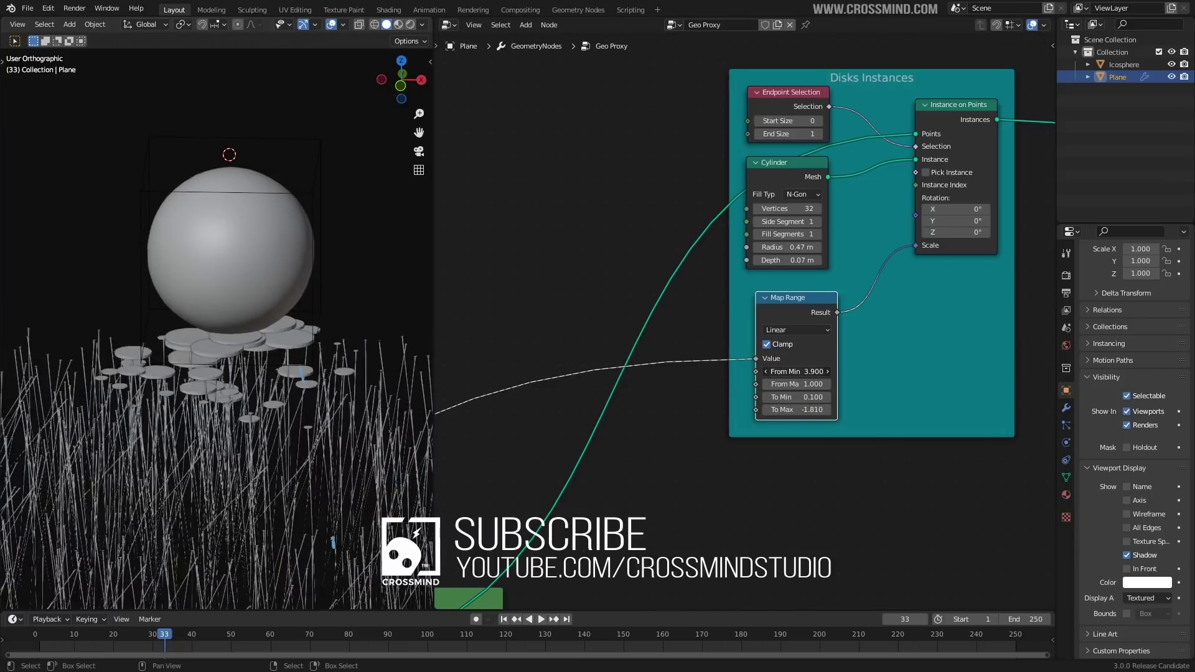
Step: Test the remapped disc scaling by moving the icosphere over the strands, reselect the plane and inspect the discs up close
middle_click_drag(261, 374, 292, 330)
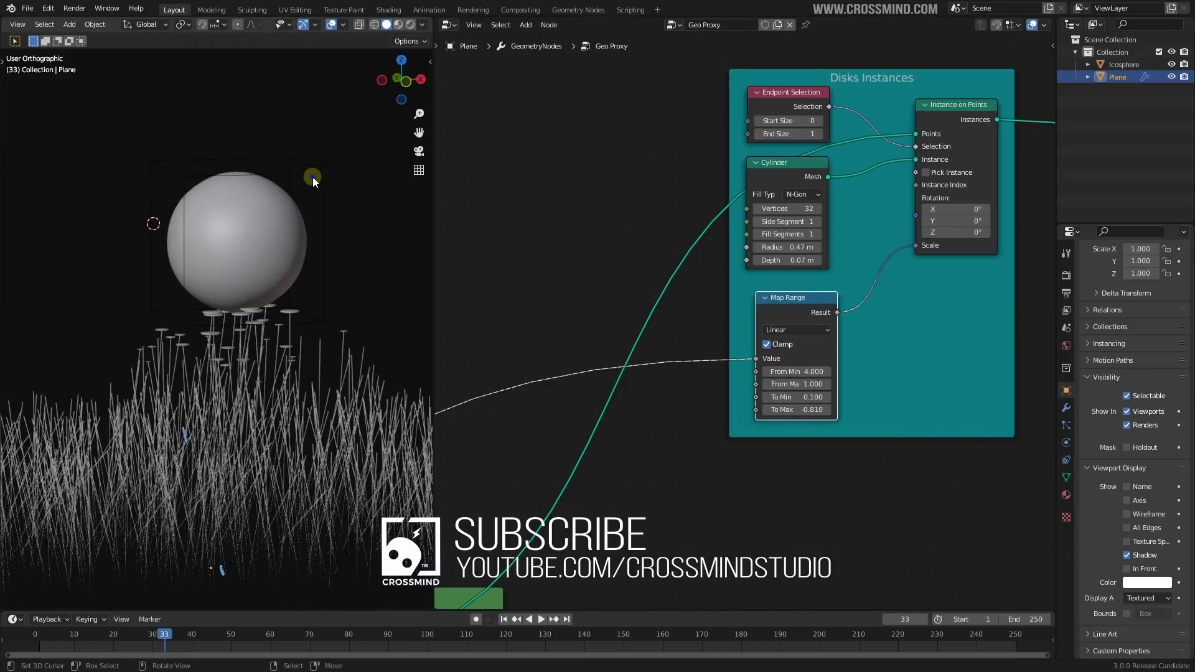
right_click(312, 178)
middle_click_drag(315, 187, 416, 312)
key("g")
left_click(391, 246)
right_click(419, 383)
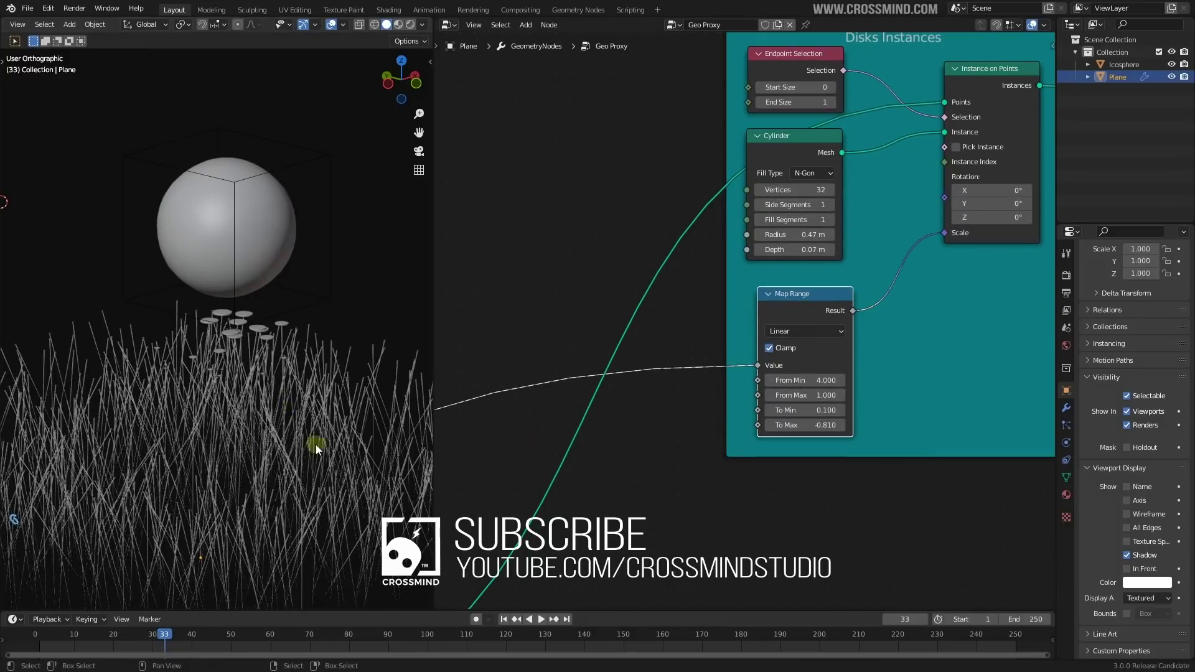
middle_click_drag(315, 442, 260, 440)
scroll(260, 440, "up", 3)
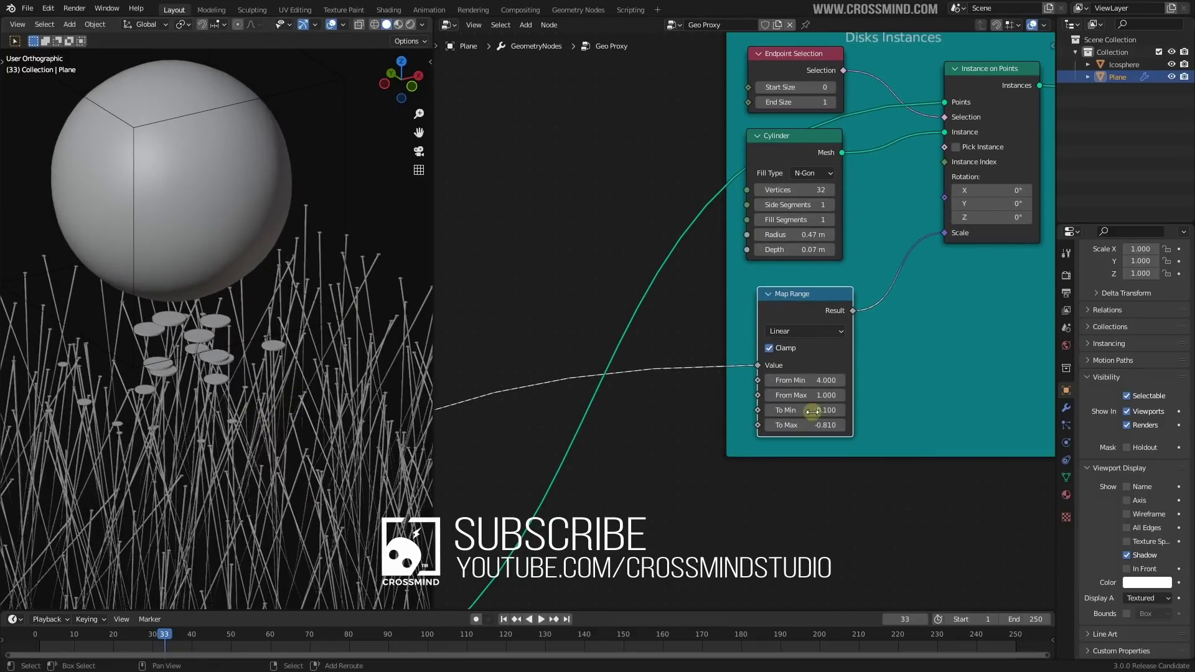
Step: Set the disc scale Map Range's To Min to 0.190 and its To Max to -1.260
left_click_drag(806, 410, 828, 410)
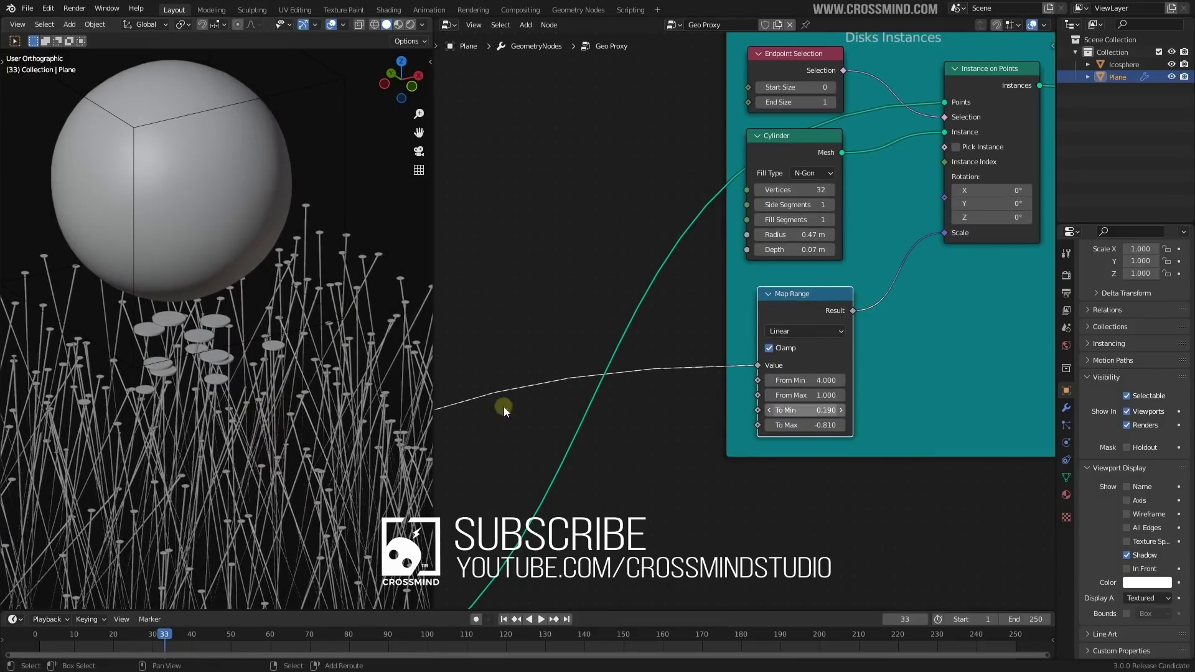
middle_click_drag(386, 348, 329, 312)
middle_click_drag(395, 408, 416, 431)
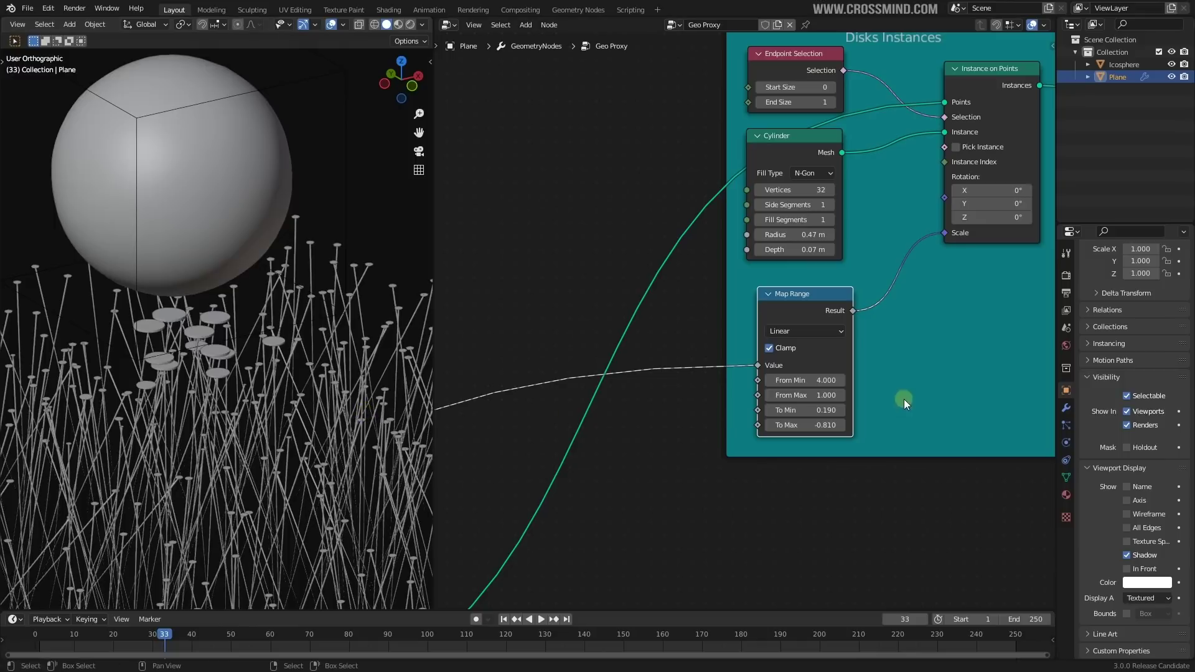
left_click_drag(805, 380, 837, 409)
Step: Reposition the icosphere just above the strands and save the file, with the plane reselected
scroll(349, 392, "down", 2)
right_click(330, 174)
key("g")
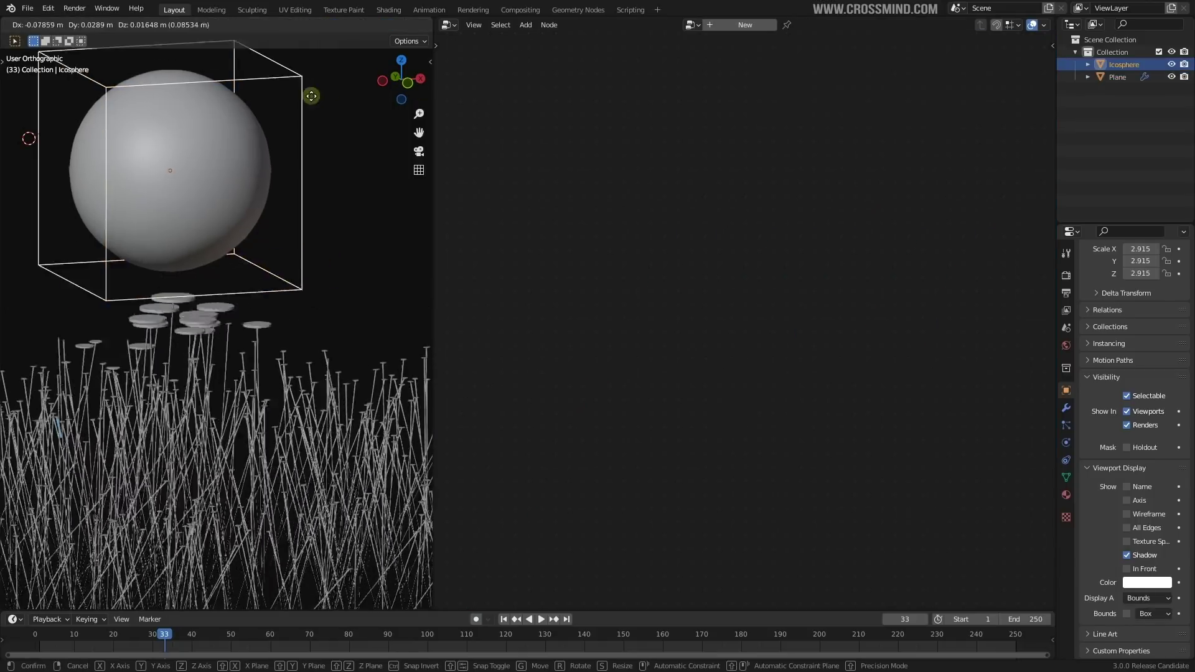
left_click(310, 96)
scroll(322, 292, "down", 3)
key("ctrl+s")
scroll(320, 349, "up", 2)
left_click(319, 361)
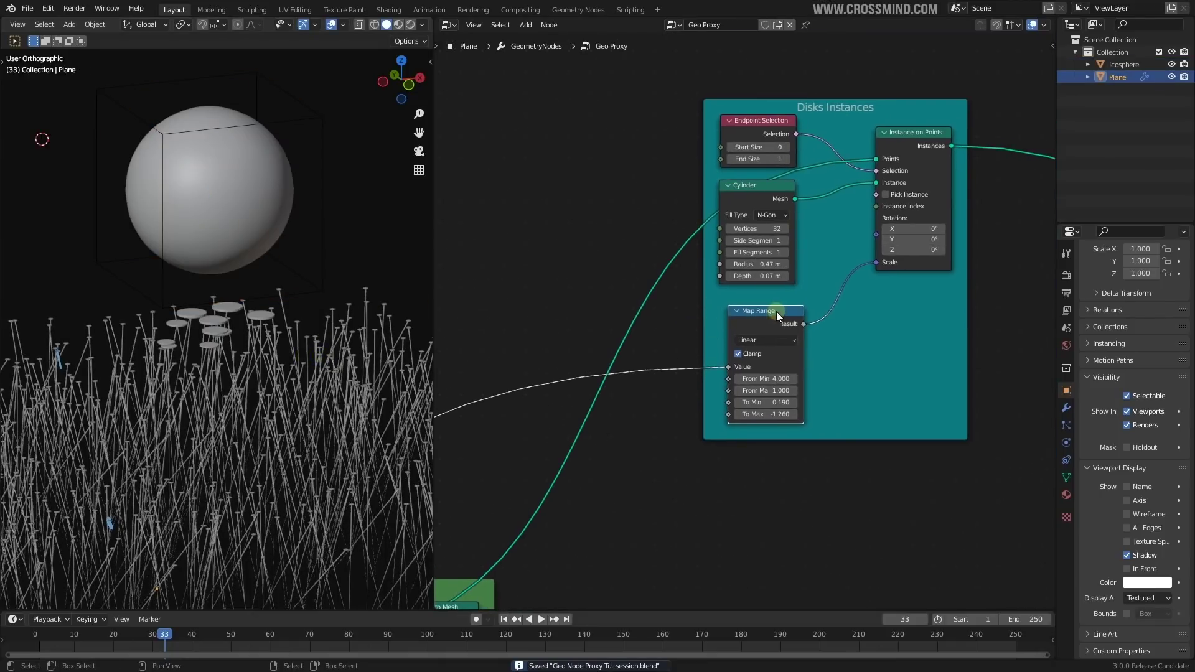
Step: Move the Map Range node aside and add an Align Euler to Vector node in the Disks Instances frame
left_click_drag(774, 315, 692, 362)
key("shift+a")
left_click(783, 311)
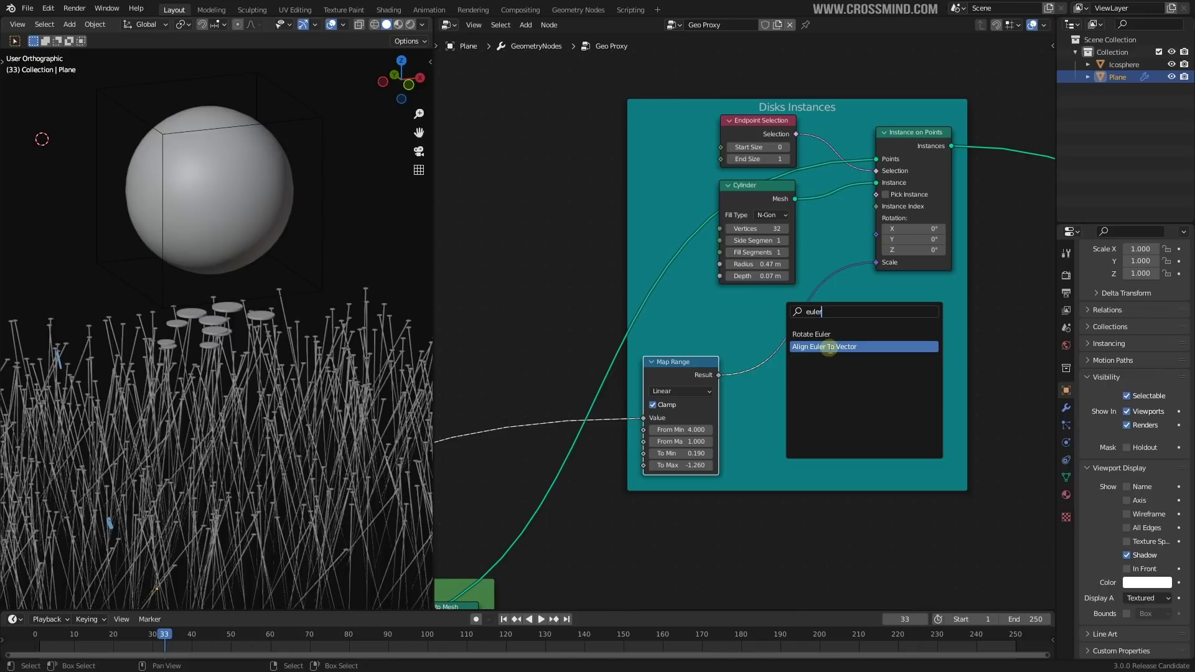
left_click(829, 347)
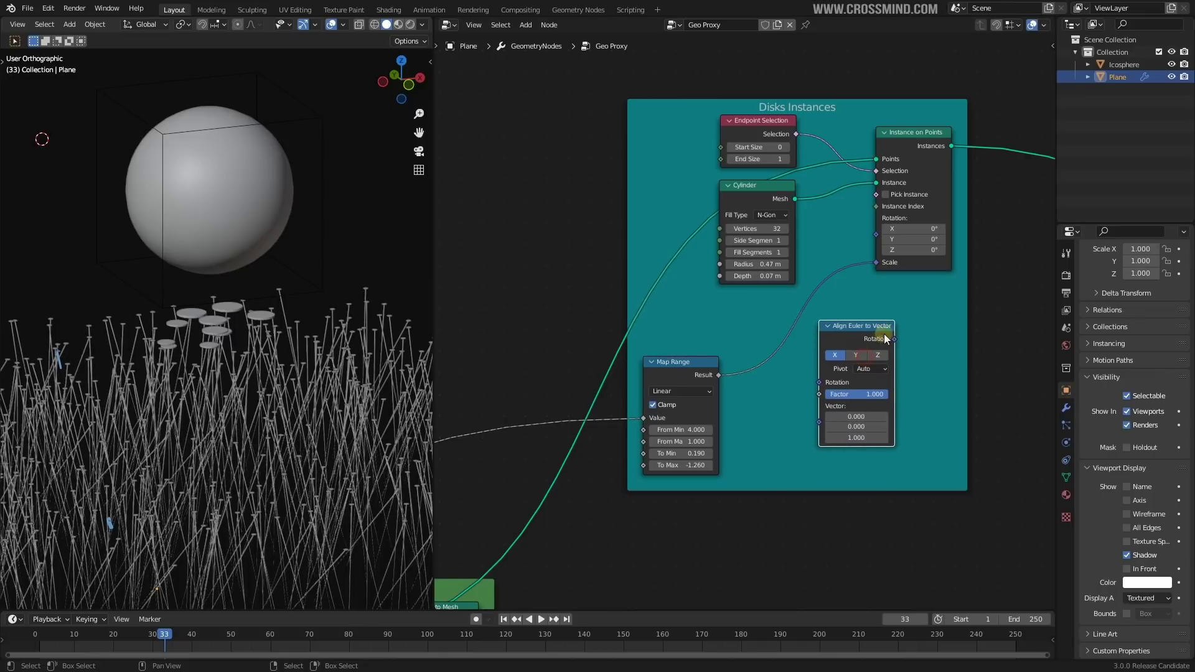
Step: Spread out the Disks Instances nodes and link Align Euler to Vector's Rotation output to the Instance on Points Rotation input
left_click_drag(764, 129, 747, 93)
key("shift+a")
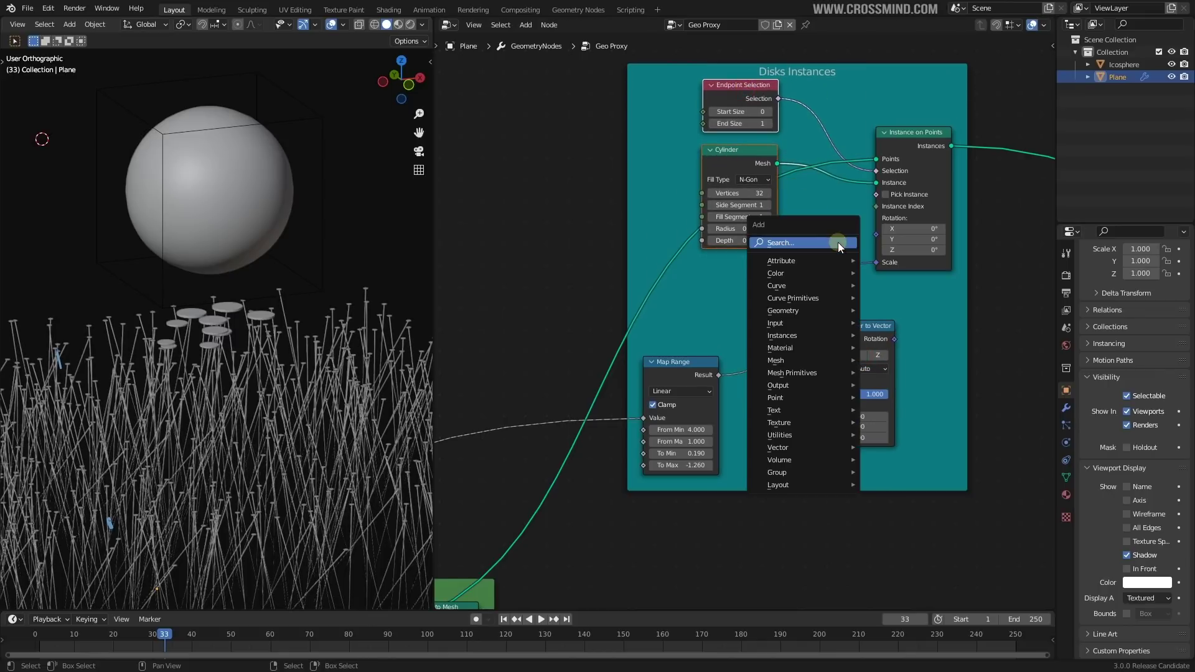
mouse_move(822, 447)
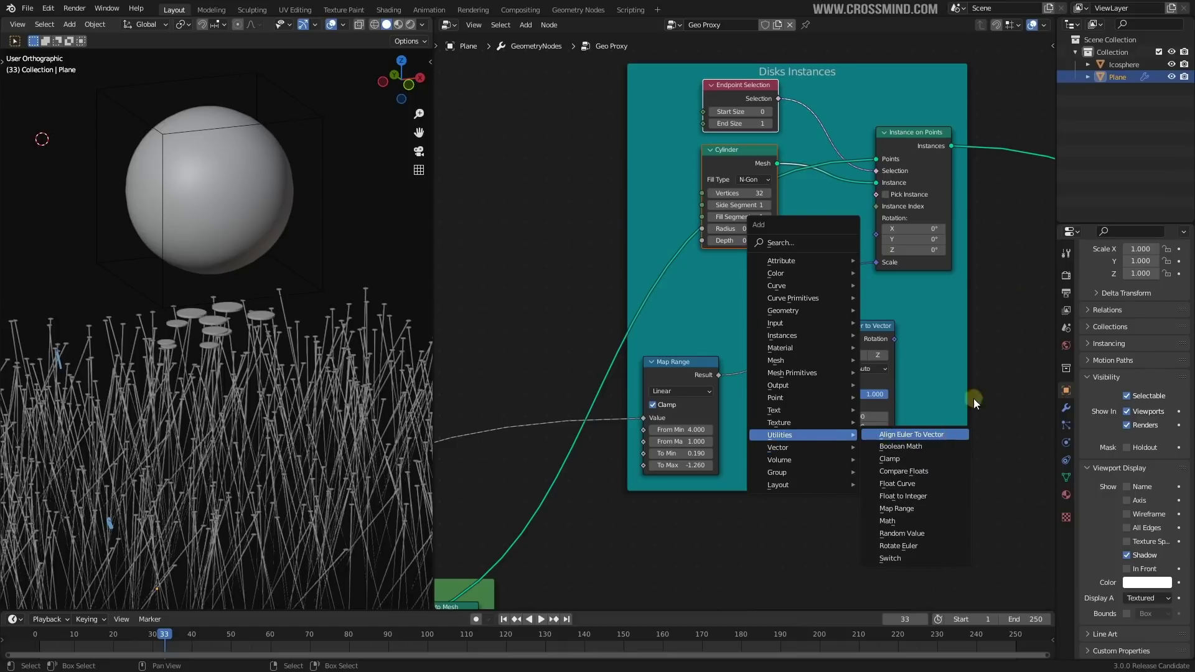
left_click_drag(868, 325, 845, 341)
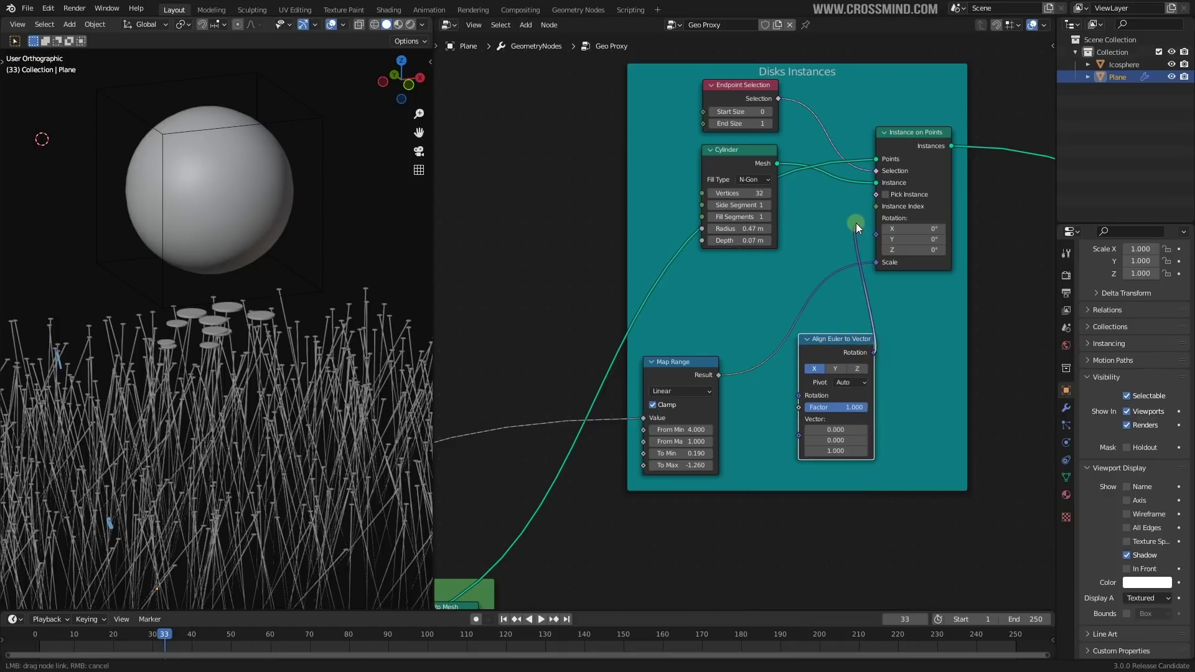
left_click_drag(857, 227, 878, 234)
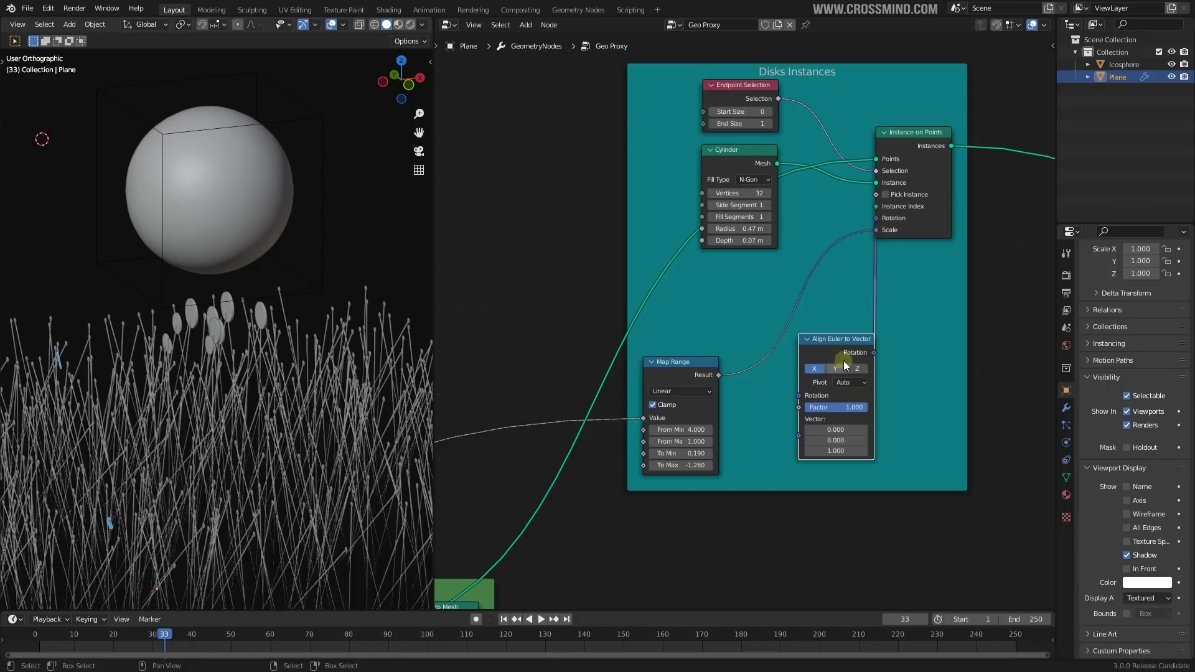
Step: Arrange the Align Euler to Vector node above Map Range and link the Map Range Result to its Rotation input
left_click_drag(844, 365, 696, 278)
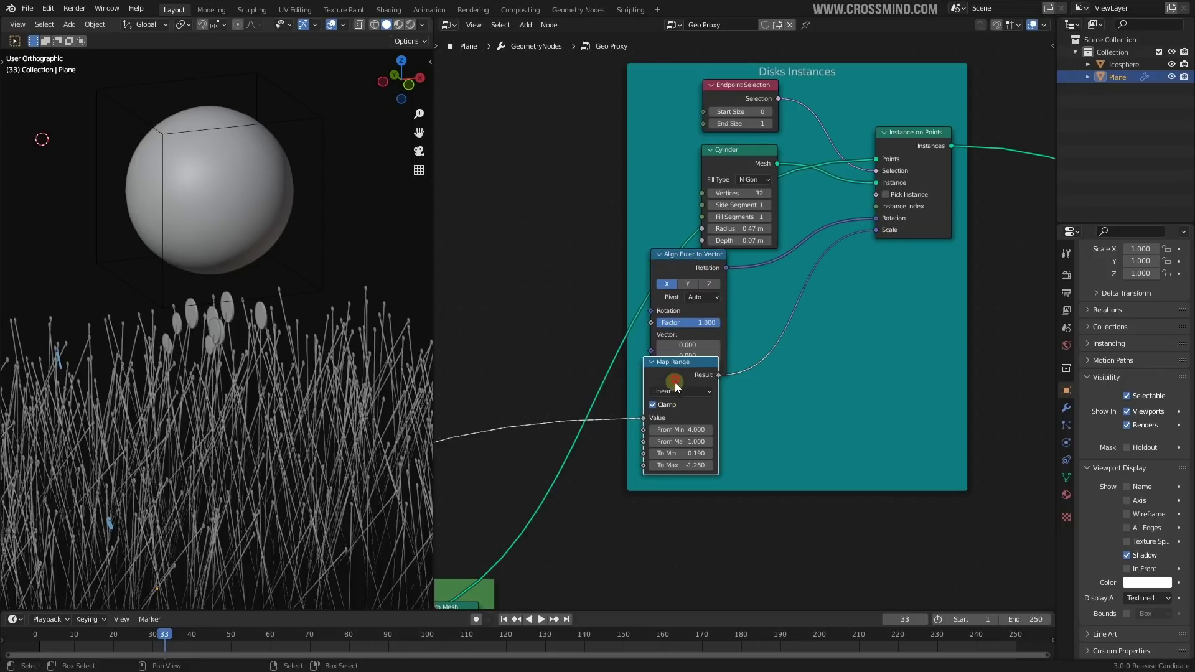
left_click_drag(676, 386, 636, 452)
left_click_drag(633, 318, 655, 311)
scroll(326, 279, "up", 2)
middle_click_drag(326, 279, 305, 280)
left_click_drag(697, 263, 774, 275)
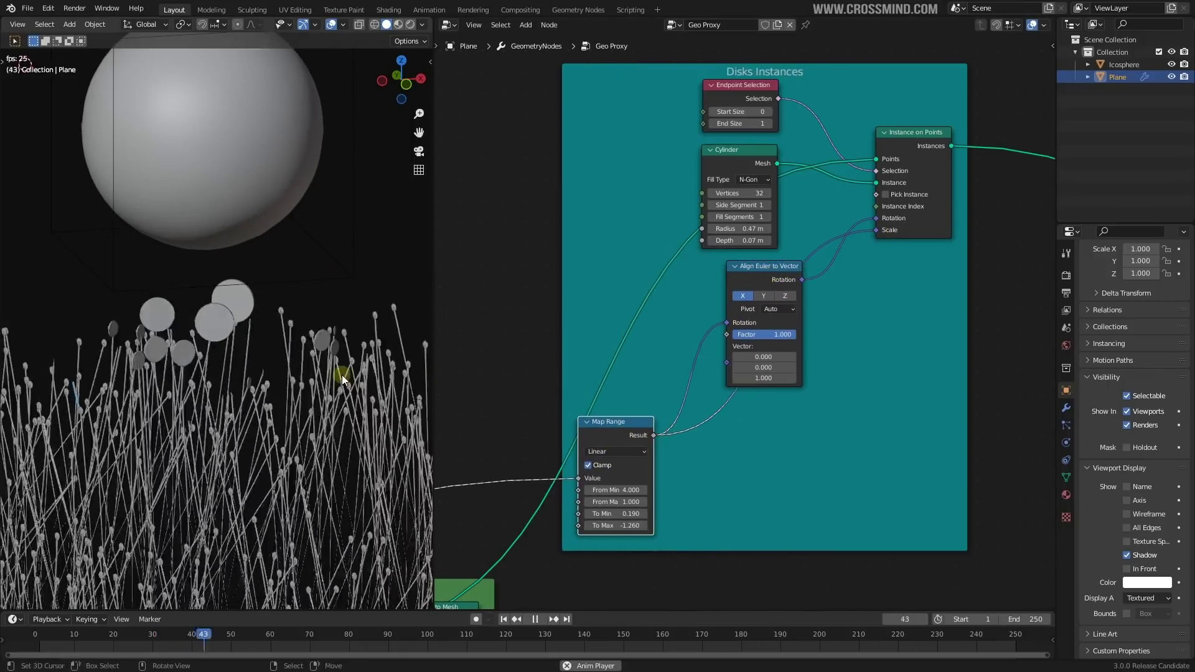
Step: Test the disc rotation by playing the animation and moving the icosphere down onto the strands, with the plane reselected
scroll(342, 375, "down", 2)
middle_click_drag(341, 374, 324, 367)
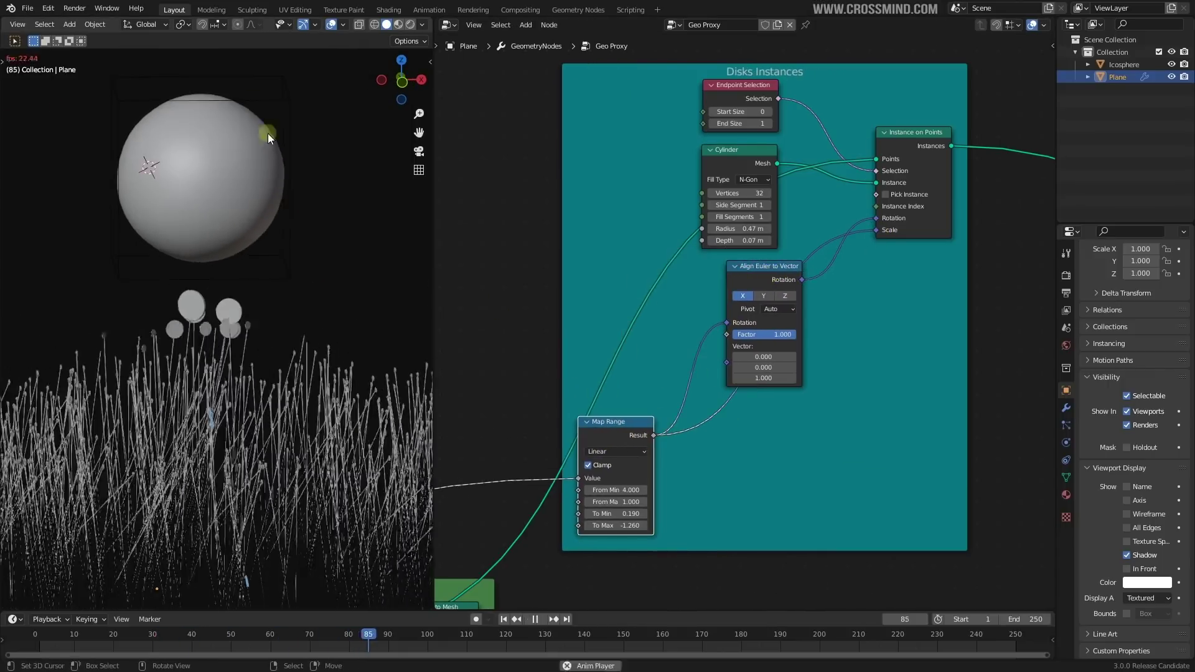
key("space")
right_click(272, 93)
key("g")
left_click(284, 133)
left_click(346, 290)
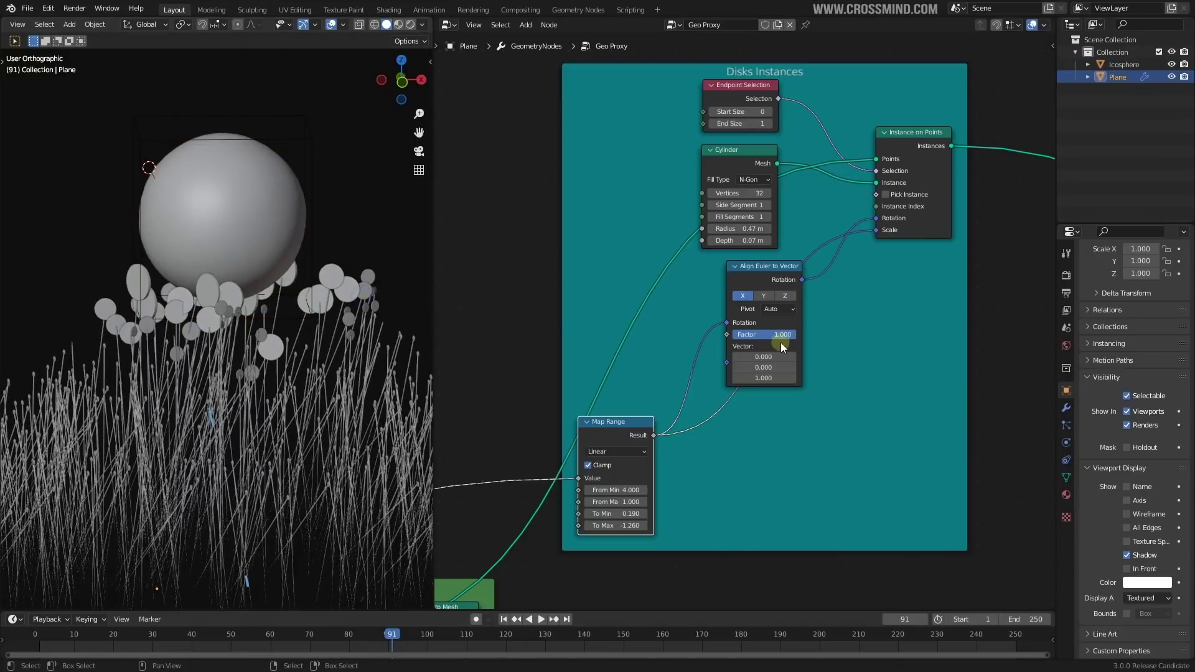
Step: Add a Normal node to the Disks Instances frame and link it to Align Euler to Vector's Vector input
key("shift+a")
left_click(777, 341)
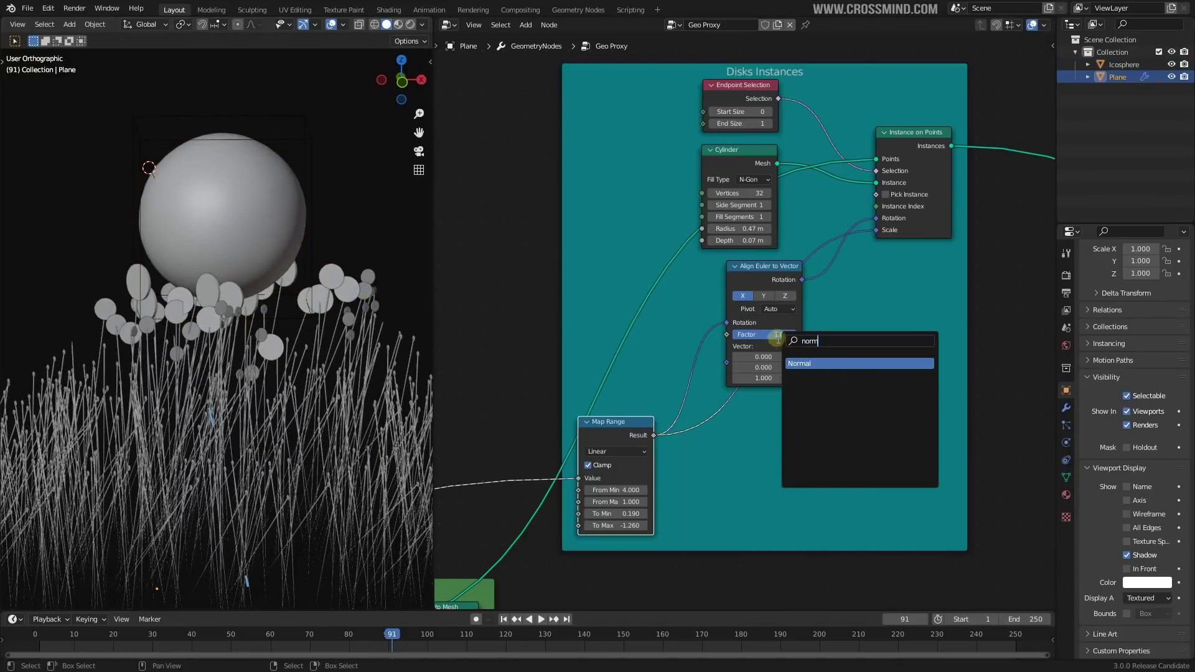
key("Return")
left_click(580, 284)
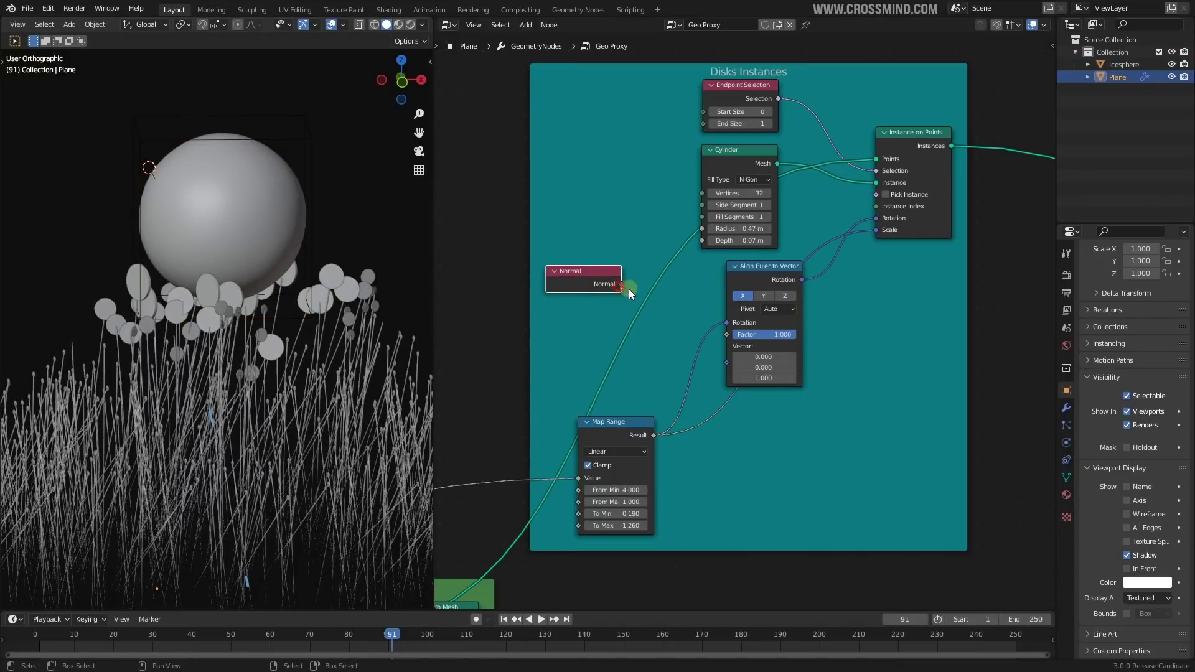
left_click_drag(726, 364, 726, 363)
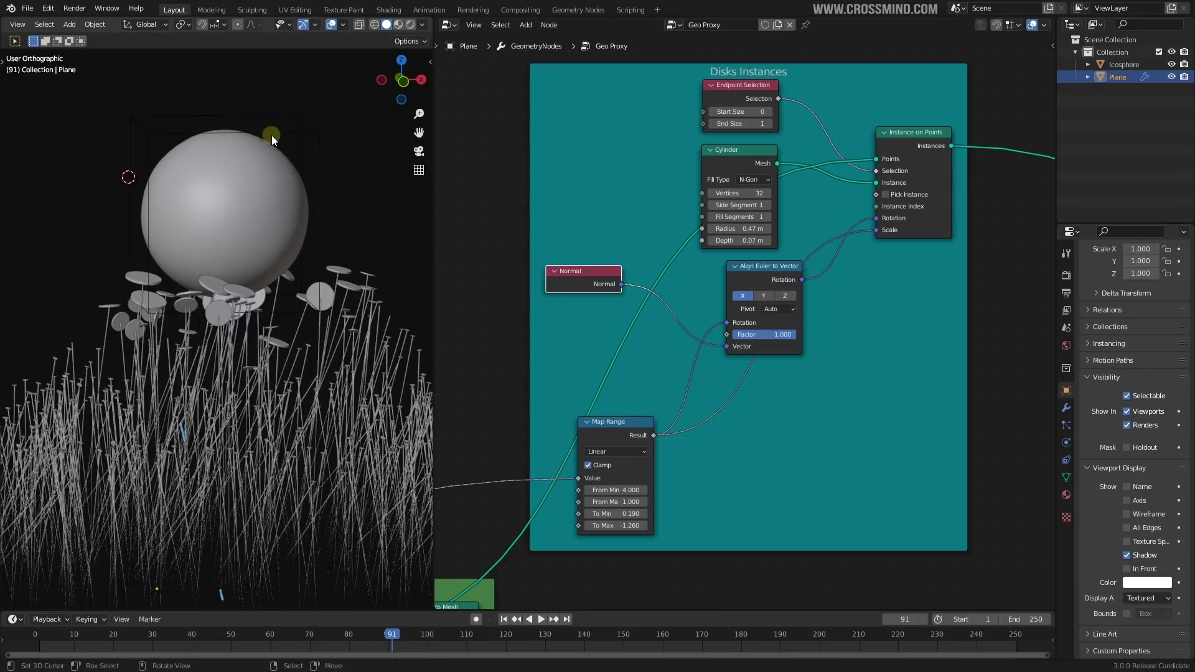
Step: Test the normal-aligned discs by moving the icosphere over the strands and save the file, with the plane reselected
left_click(271, 136)
key("g")
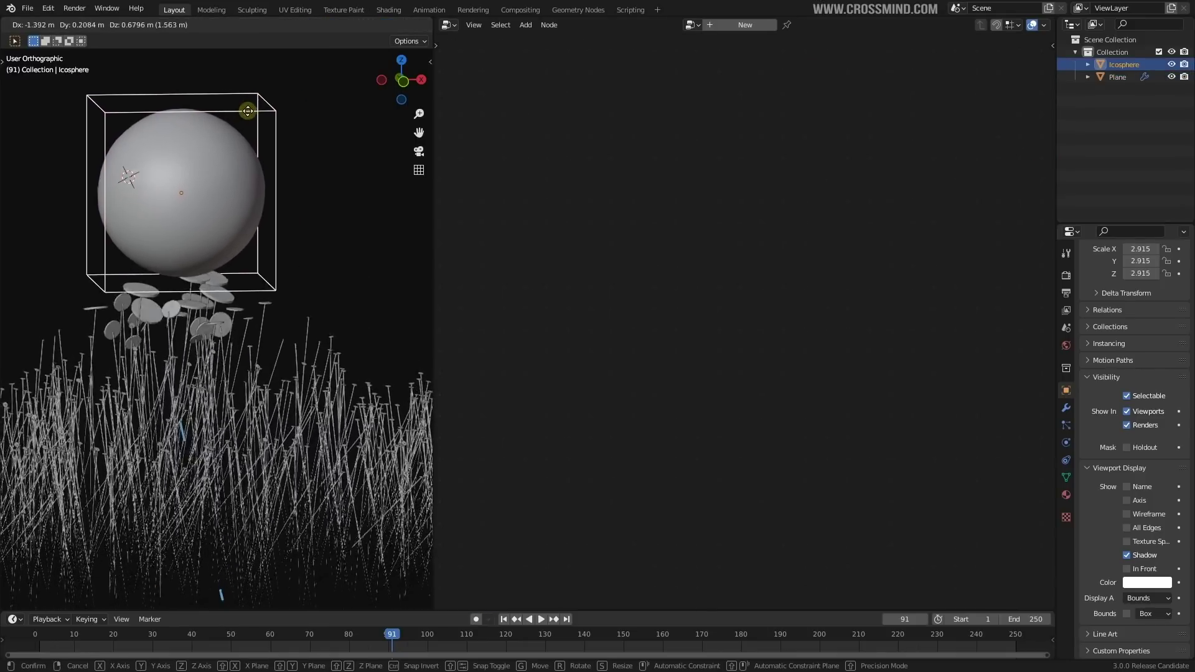
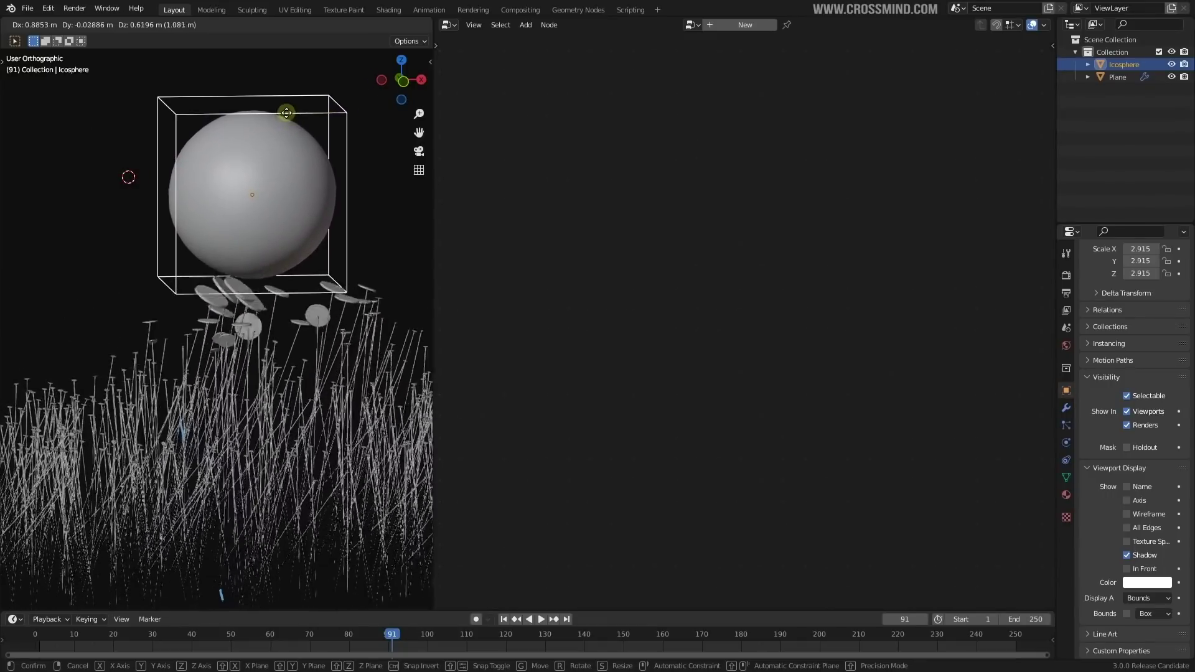
key("s")
key("g")
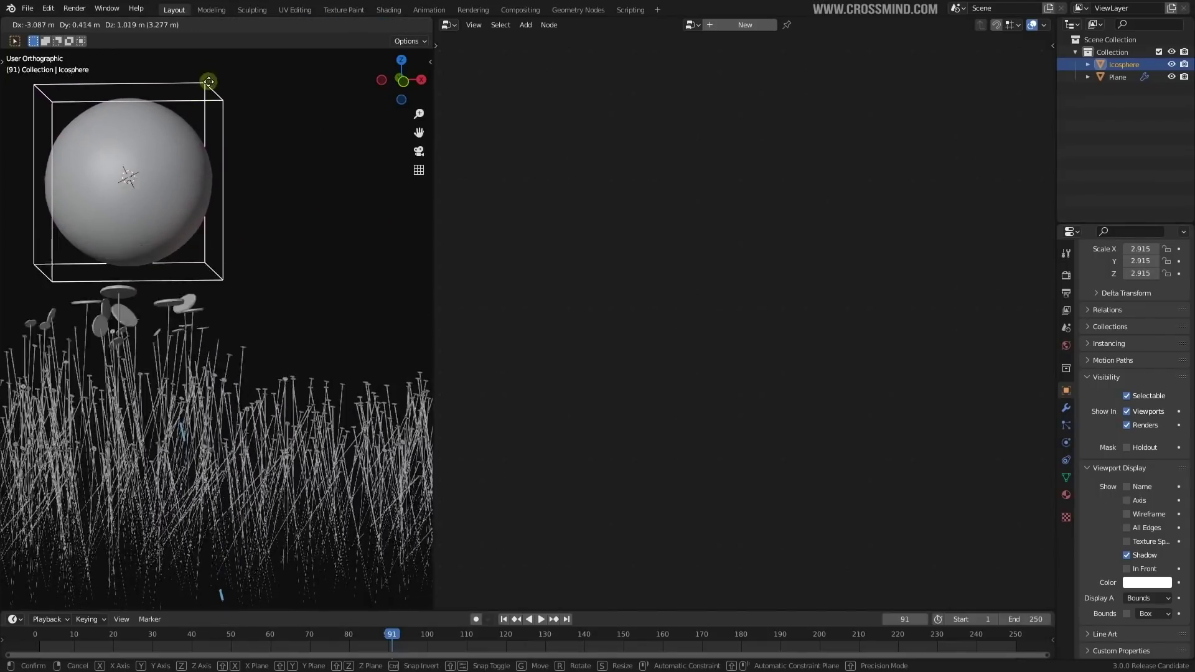
left_click(240, 109)
scroll(292, 196, "down", 2)
key("ctrl+s")
middle_click_drag(300, 207, 288, 215)
left_click(336, 377)
Step: Tidy the Disks Instances nodes and add a Distribute Points on Faces node outside the frame
left_click_drag(676, 374, 675, 349)
left_click_drag(660, 291, 674, 320)
middle_click_drag(817, 369, 632, 394)
scroll(632, 394, "down", 1)
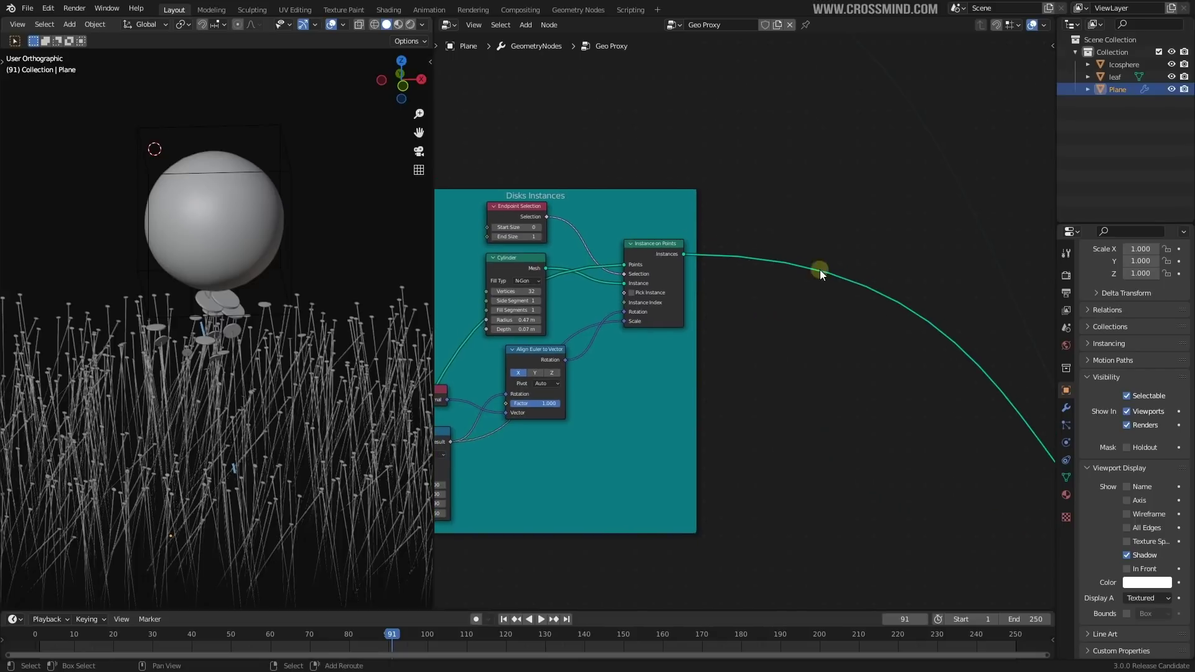
key("shift+a")
left_click(823, 269)
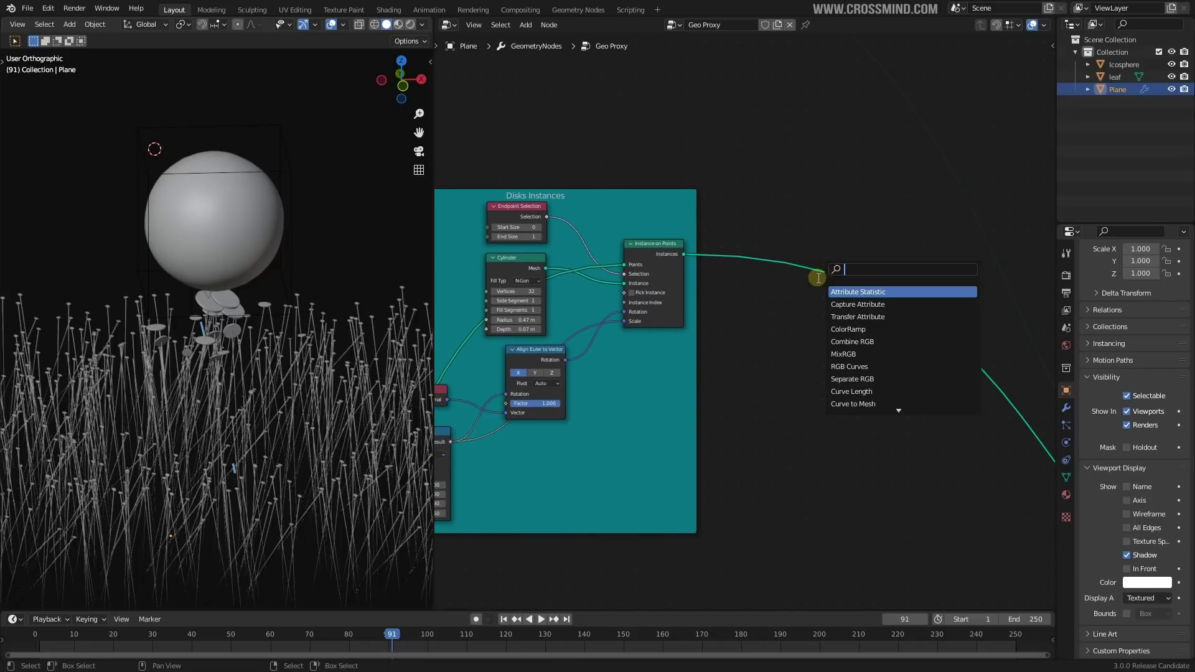
key("Return")
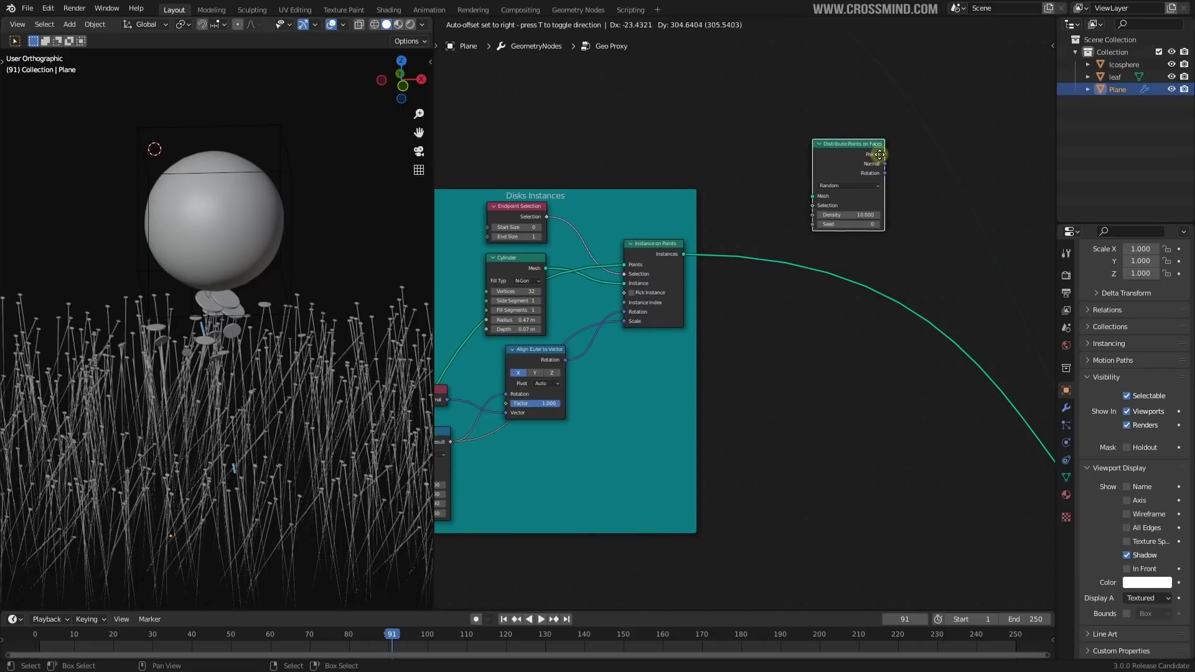
Step: Link the Curve to Mesh node's Mesh output to the Mesh input of Distribute Points on Faces
middle_click_drag(761, 256, 926, 203)
middle_click_drag(530, 380, 701, 288)
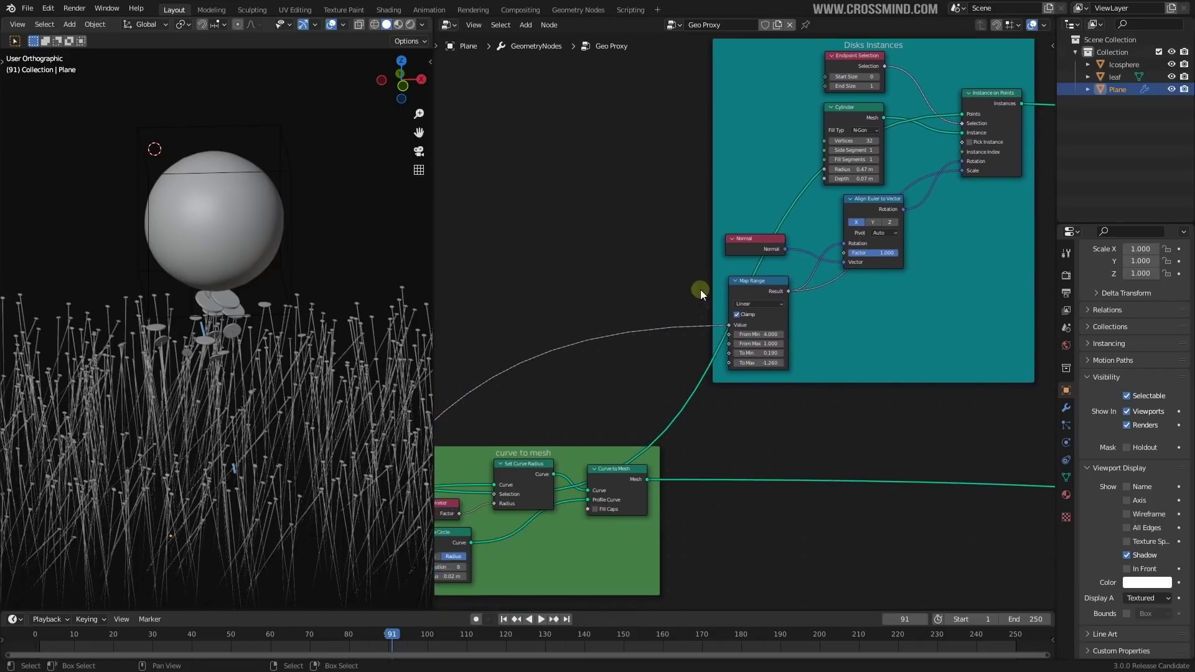
scroll(700, 290, "down", 4)
middle_click_drag(643, 327, 591, 342)
scroll(536, 432, "up", 4)
scroll(635, 434, "up", 1)
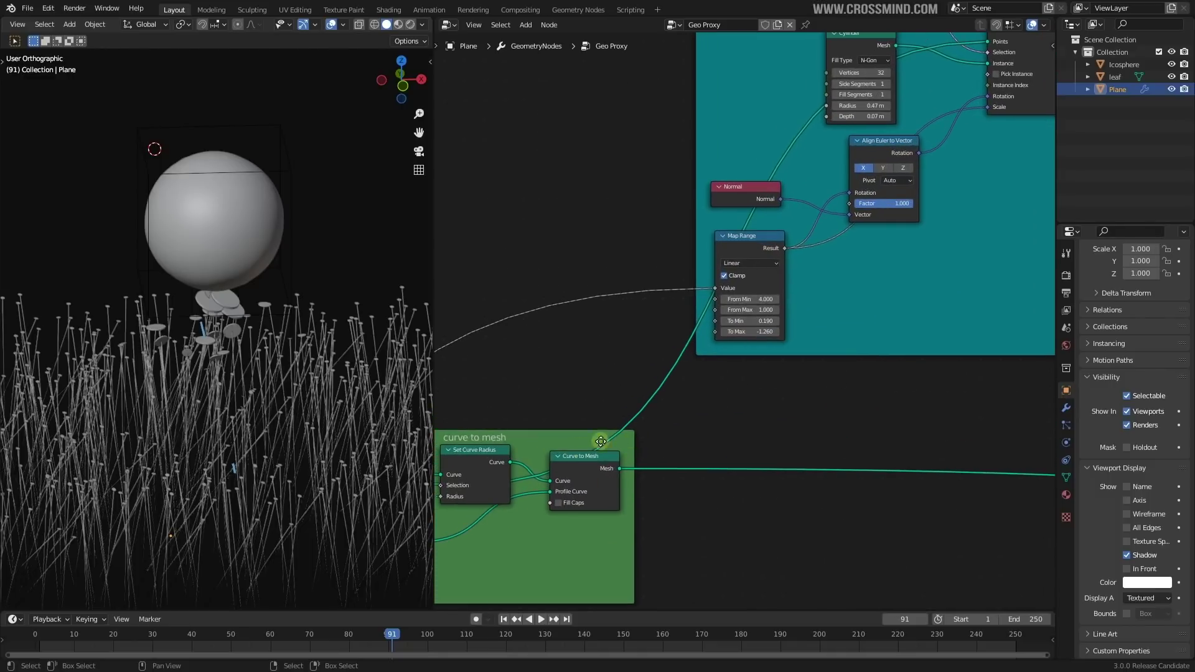
scroll(313, 405, "up", 1)
mouse_move(601, 441)
middle_mouse_down()
mouse_move(650, 395)
mouse_move(592, 450)
middle_mouse_up()
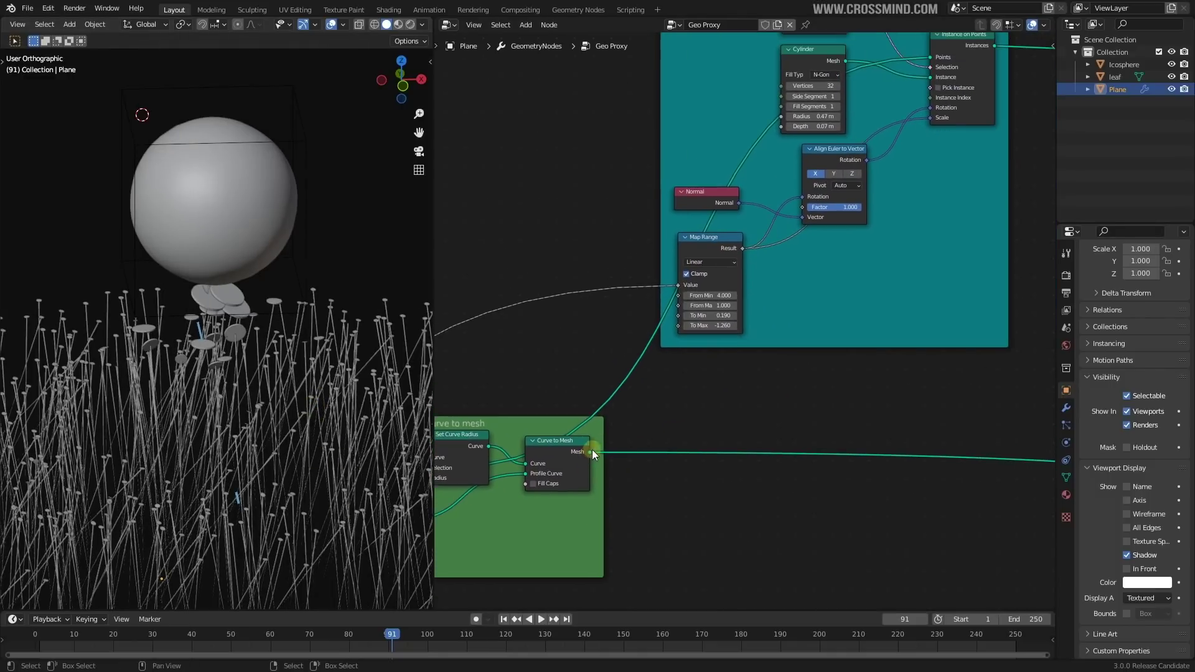
left_click_drag(592, 449, 913, 167)
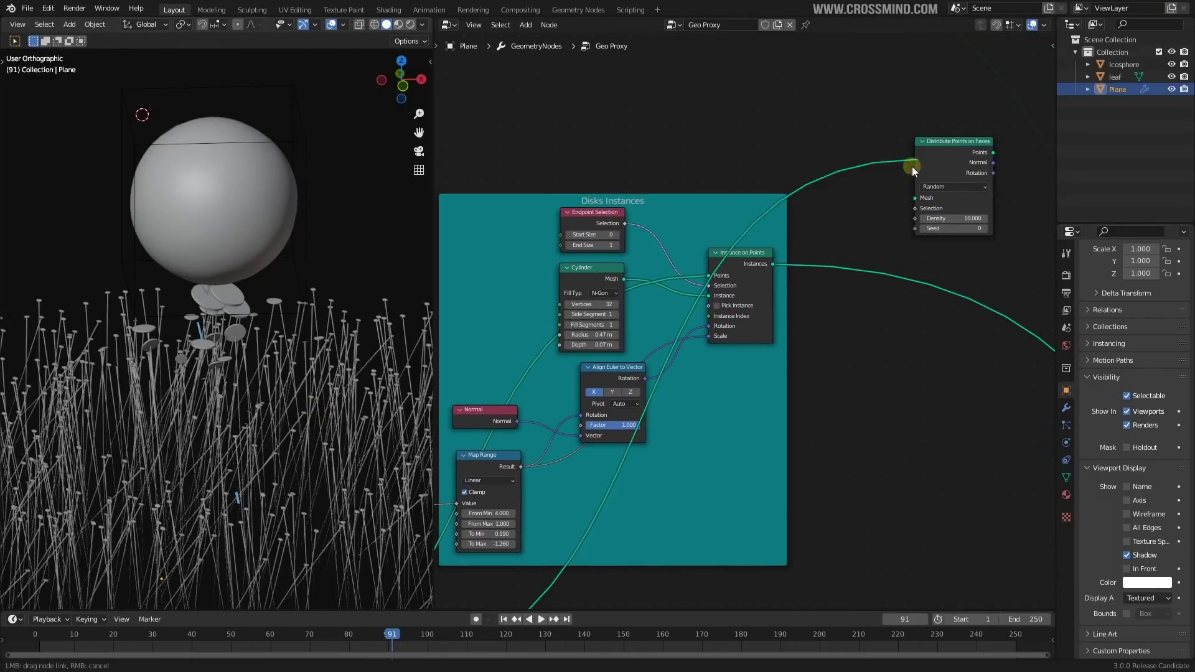
left_click_drag(913, 199, 913, 200)
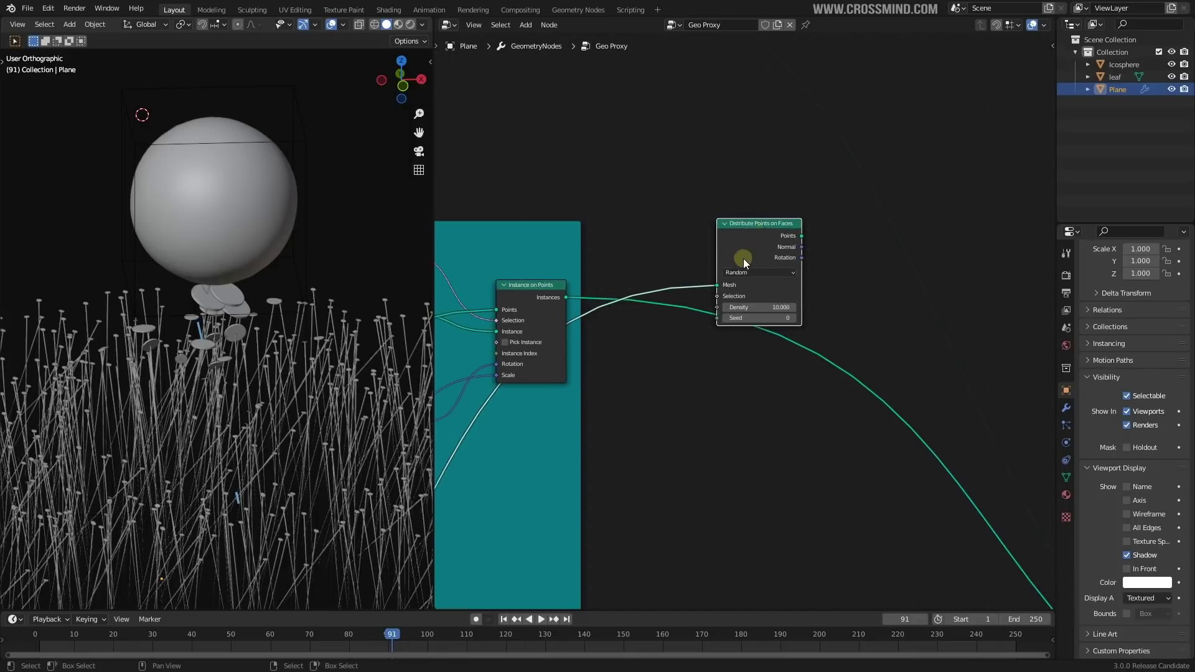
Step: Add an Instance on Points node beside Distribute Points on Faces and feed the distributed Points into it
left_click_drag(780, 233, 798, 238)
middle_click_drag(838, 243, 787, 245)
key("shift+a")
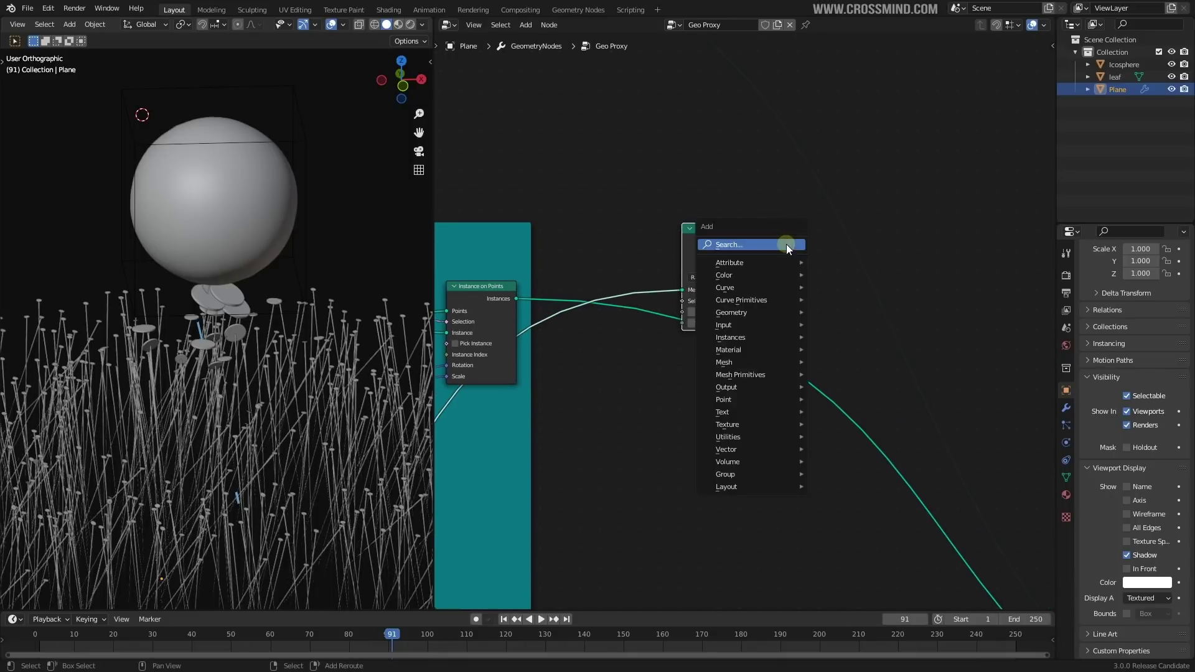
left_click(788, 244)
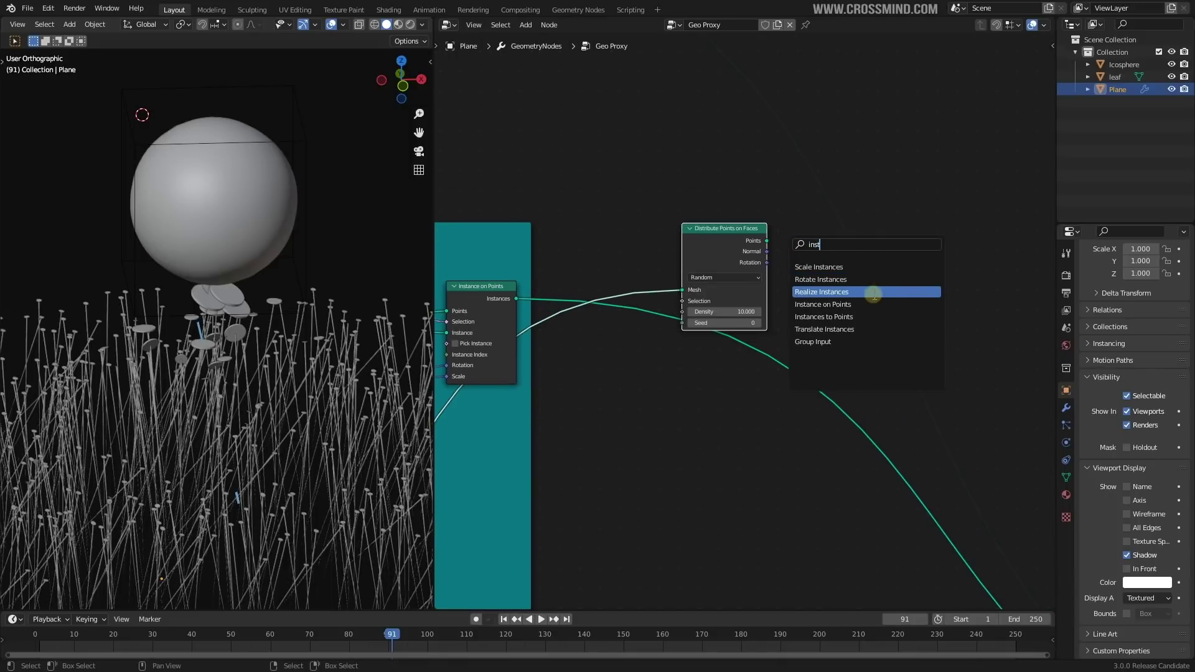
left_click(842, 304)
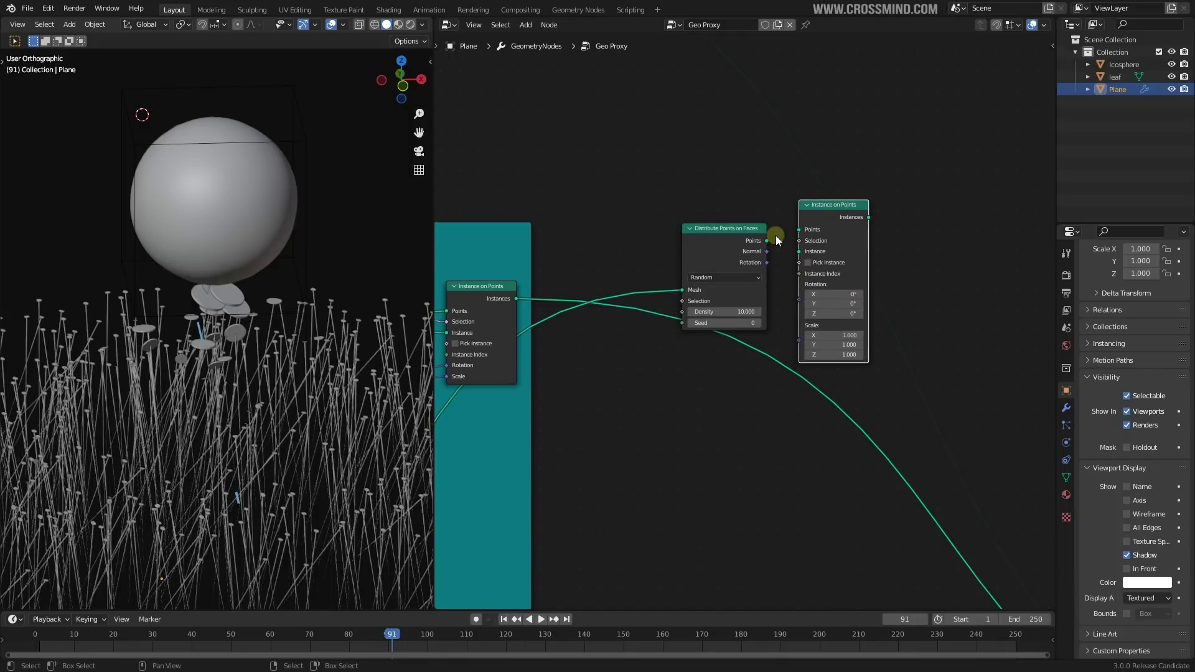
left_click_drag(803, 224, 856, 220)
left_click_drag(736, 234, 745, 218)
Step: Add an Object Info node below Distribute Points on Faces and set its object to leaf
key("shift+a")
left_click(816, 272)
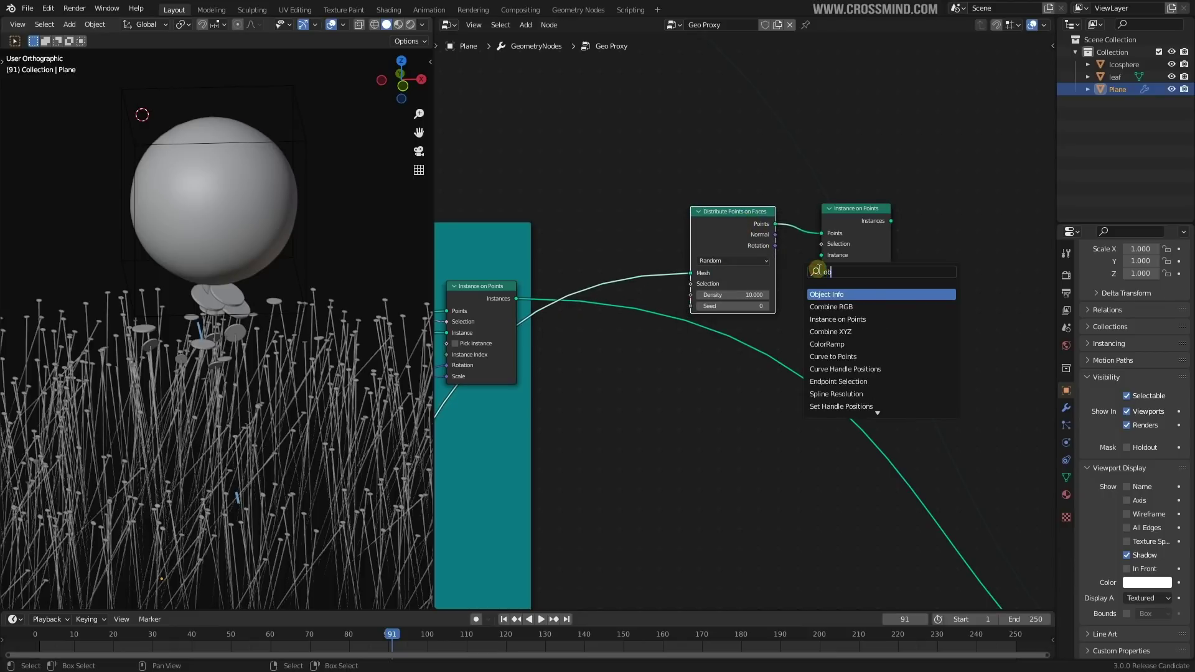
key("Return")
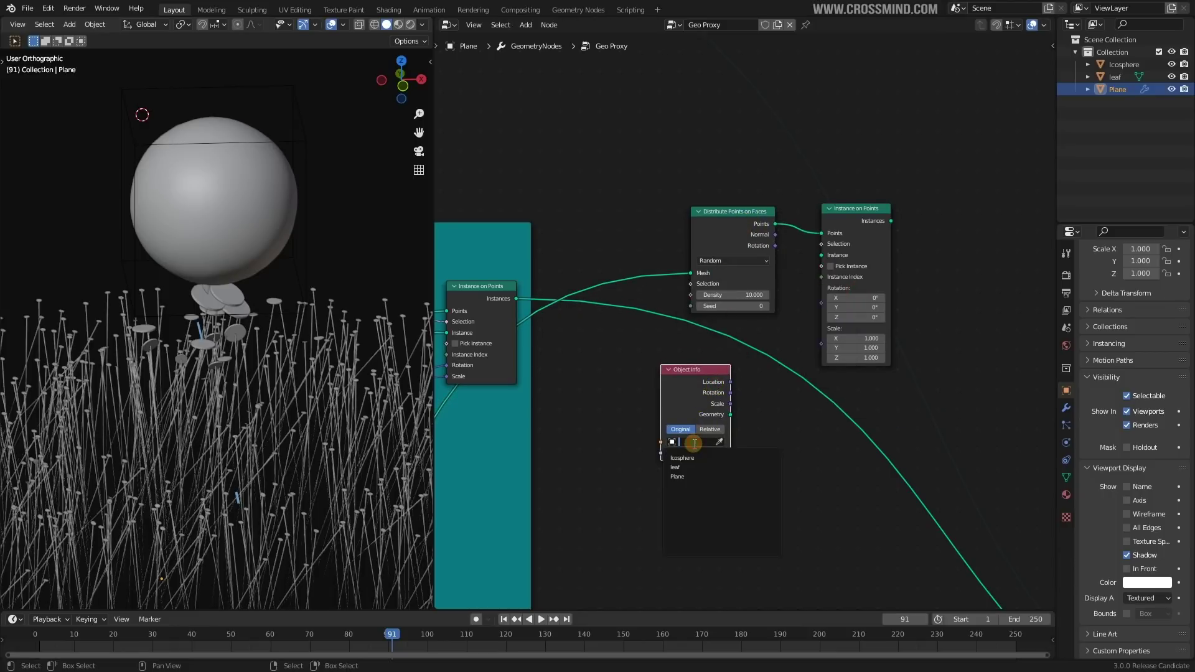
Step: Inspect the leaf object up close in the 3D viewport and return the view to the strands
scroll(281, 332, "down", 10)
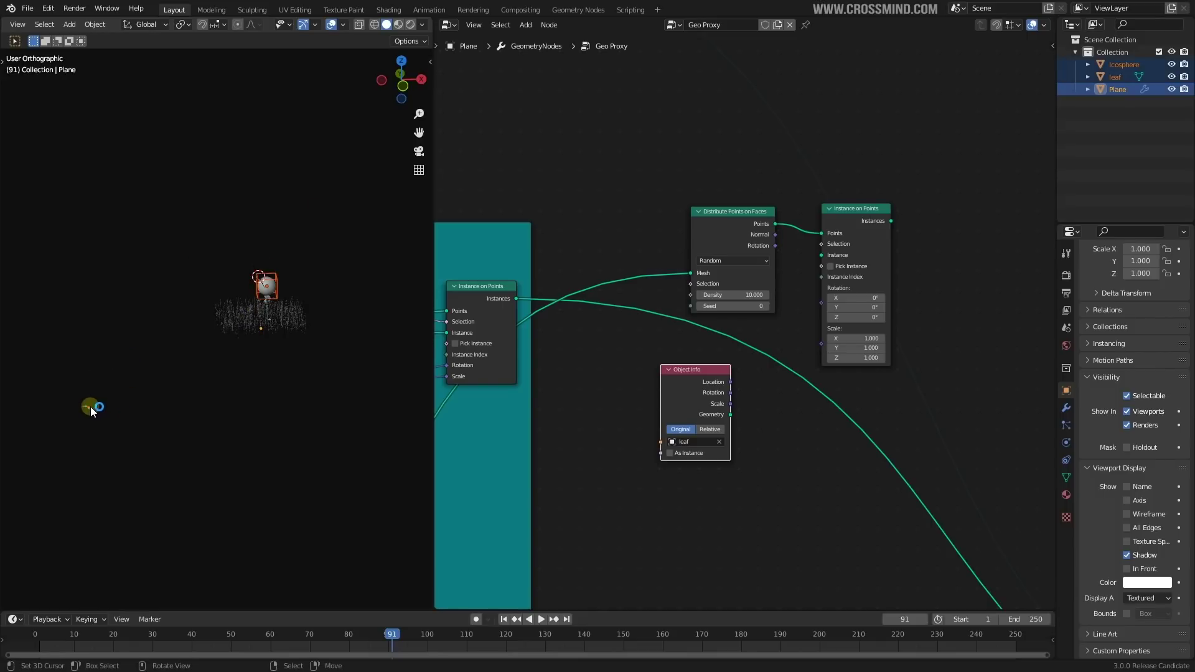
left_click(91, 406)
key("KP_Divide")
middle_click_drag(241, 381, 20, 371)
scroll(230, 321, "down", 8)
scroll(209, 320, "down", 6)
right_click(327, 323)
middle_click_drag(326, 323, 13, 284, "shift")
scroll(167, 310, "up", 3)
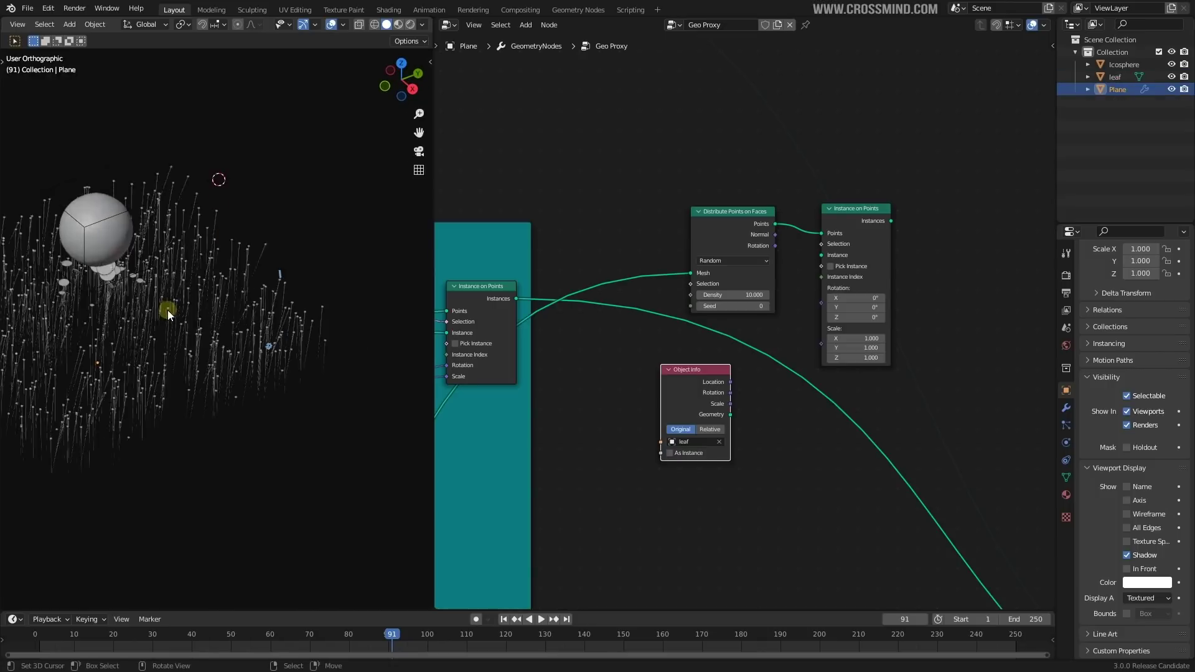
Step: Link the leaf Object Info node's Geometry output to the Instance input of the new Instance on Points node
scroll(166, 310, "up", 3)
middle_click_drag(142, 309, 246, 331, "shift")
scroll(753, 388, "up", 2)
left_click_drag(689, 391, 715, 398)
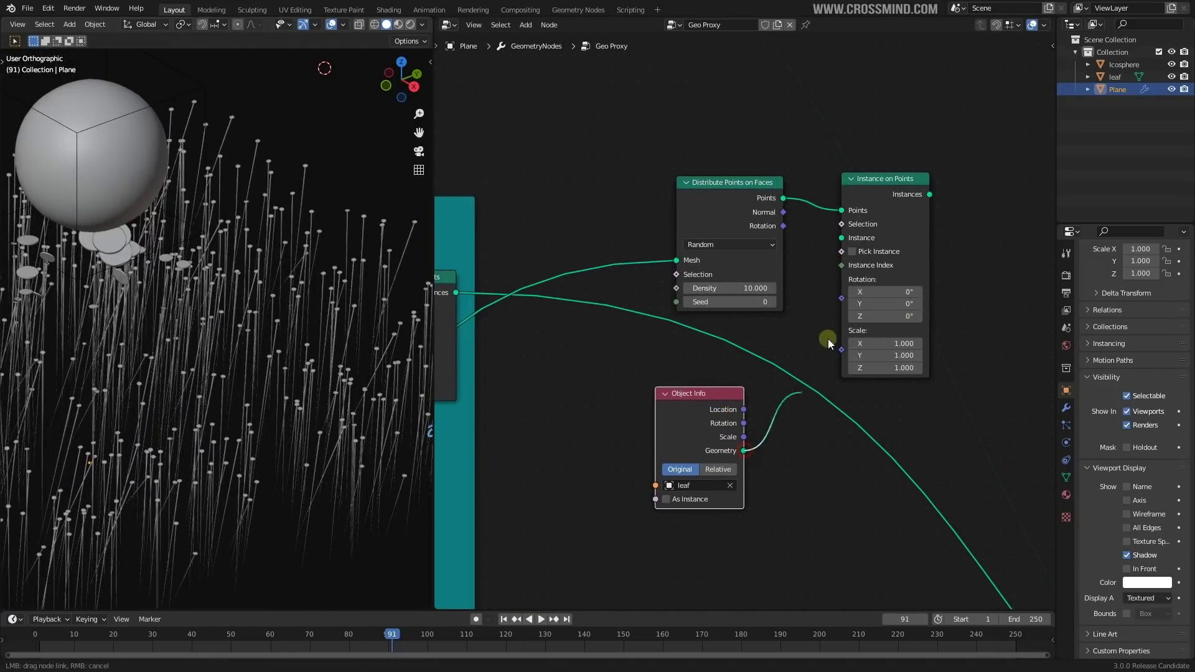
scroll(325, 347, "down", 3)
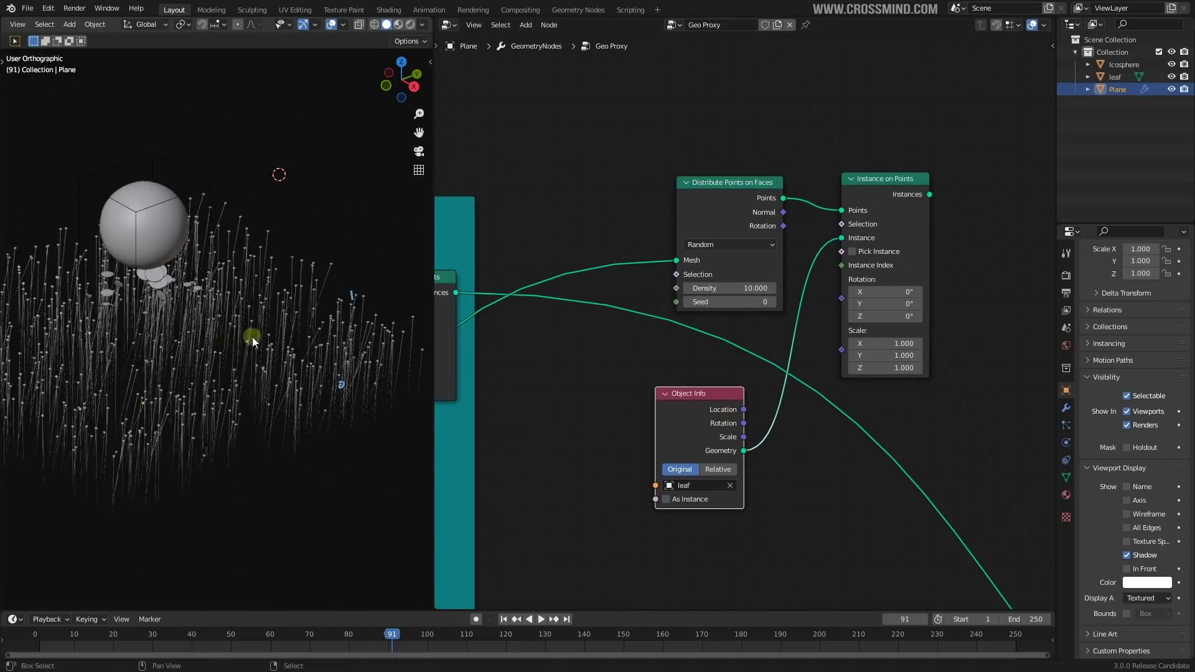
Step: Preview the distributed points in the viewport and spread the Distribute Points on Faces and Instance on Points nodes farther apart
left_click(743, 187, "ctrl+shift")
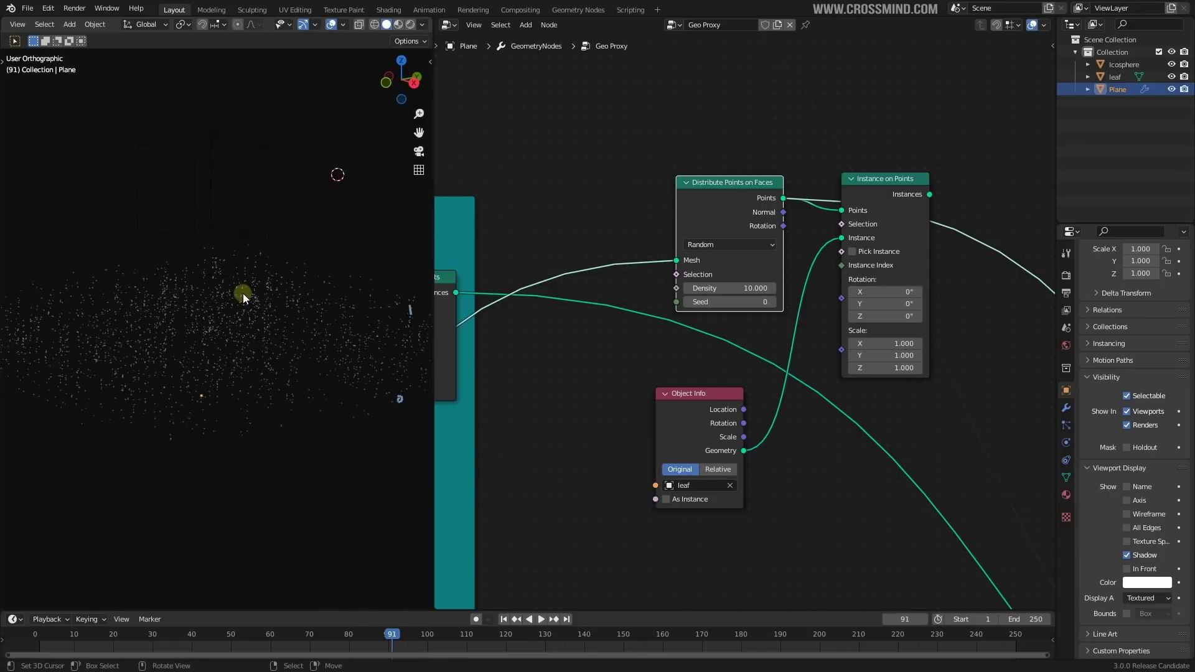
middle_click_drag(243, 295, 258, 313)
left_click_drag(756, 202, 720, 188)
left_click_drag(851, 192, 861, 185)
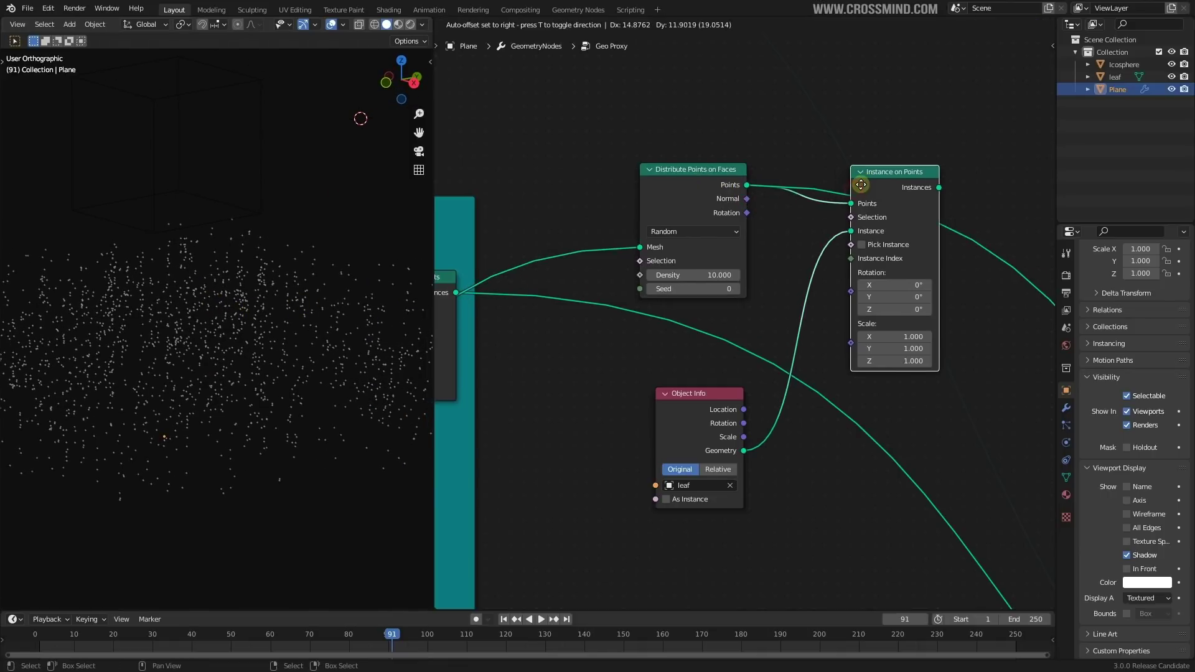
middle_click_drag(309, 312, 239, 163)
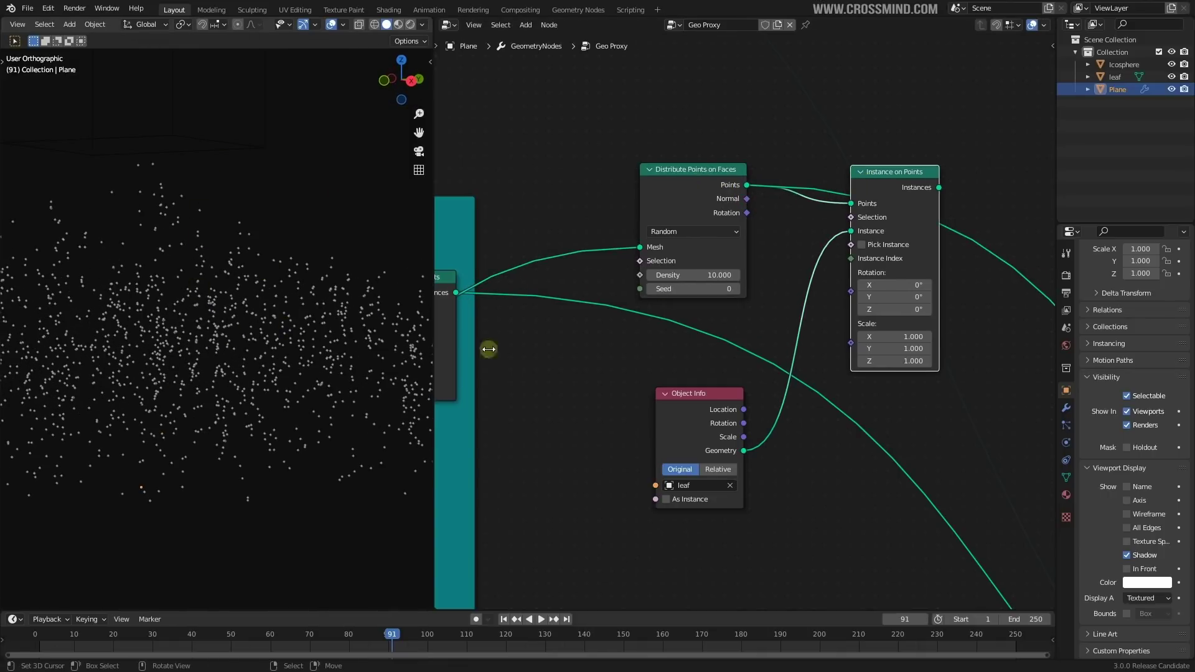
Step: Preview the leaf Object Info output and the Instance on Points result in the viewport
left_click(695, 406, "ctrl+shift")
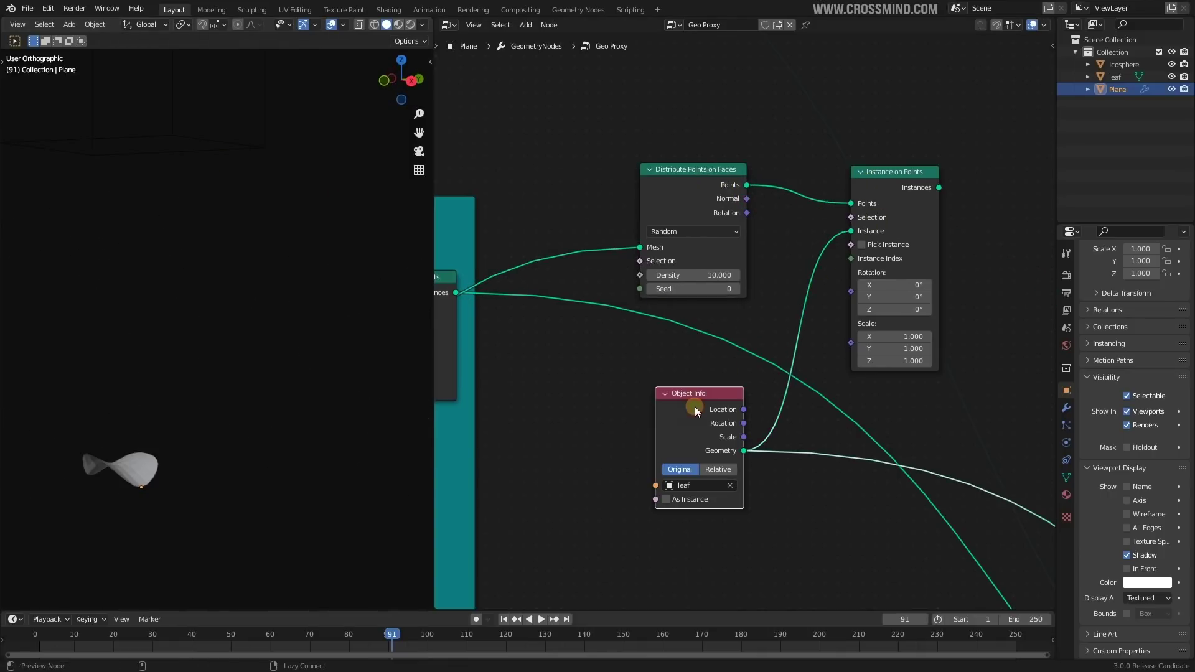
left_click(895, 186, "ctrl+shift")
middle_click_drag(391, 306, 316, 337)
scroll(316, 336, "down", 3)
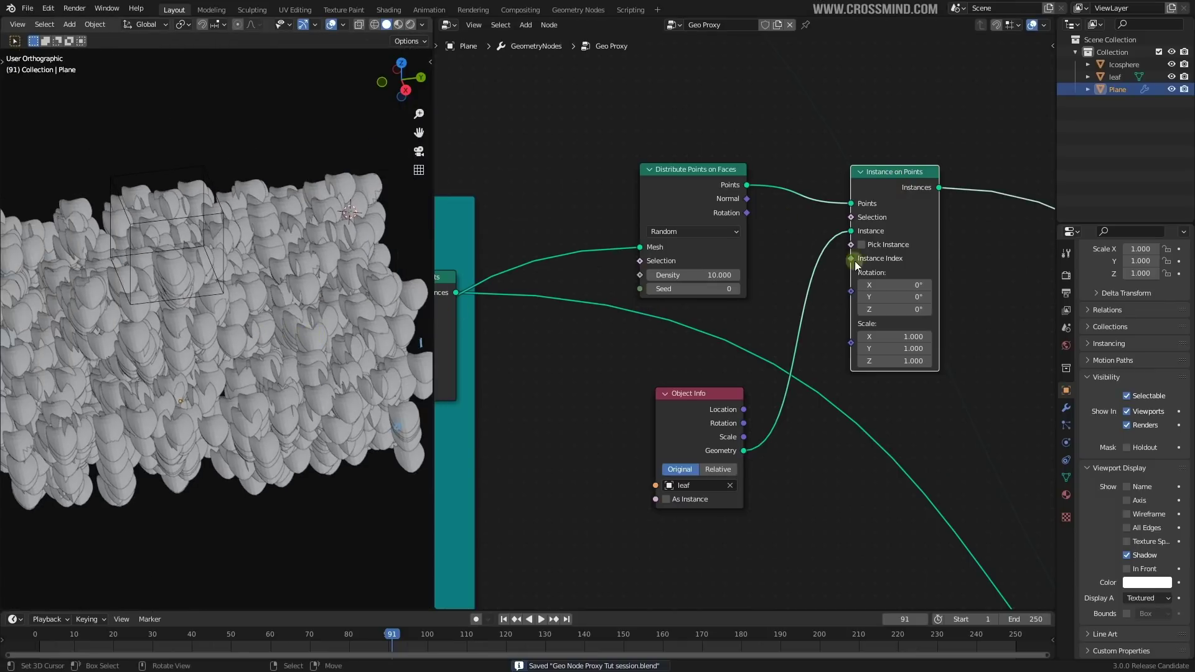
Step: Move the leaf Object Info node up, close beneath Distribute Points on Faces
scroll(897, 262, "down", 3)
middle_click_drag(259, 307, 420, 434)
scroll(844, 348, "down", 1)
left_click_drag(758, 361, 749, 344)
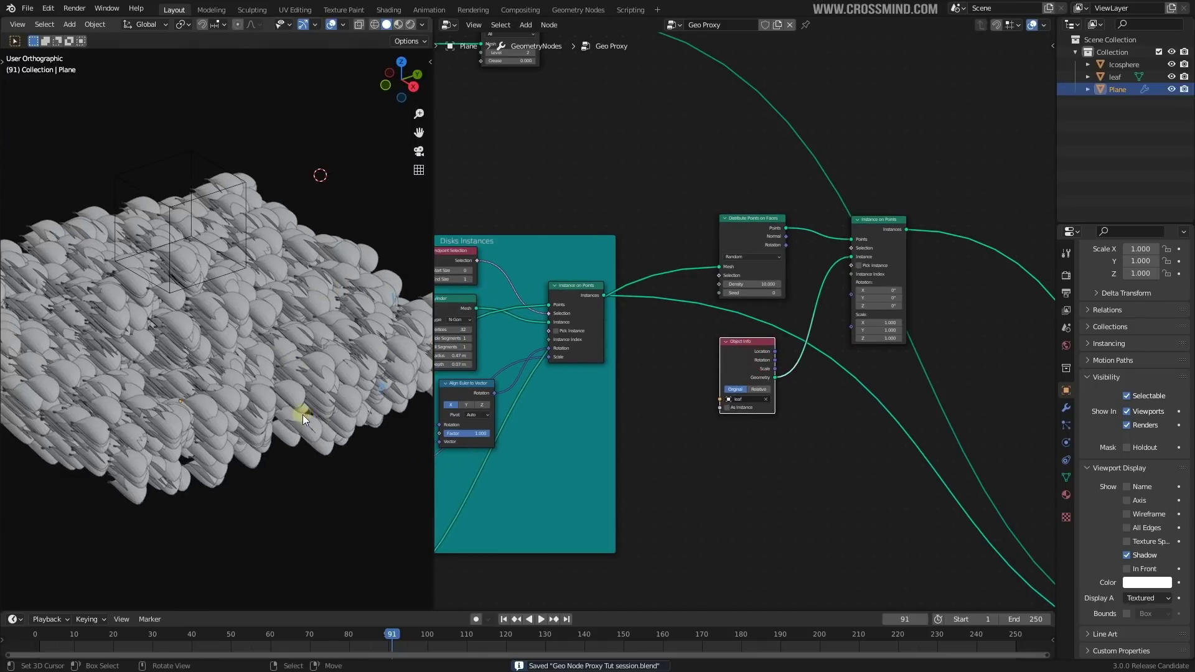
scroll(340, 371, "up", 1)
middle_click_drag(594, 375, 645, 380)
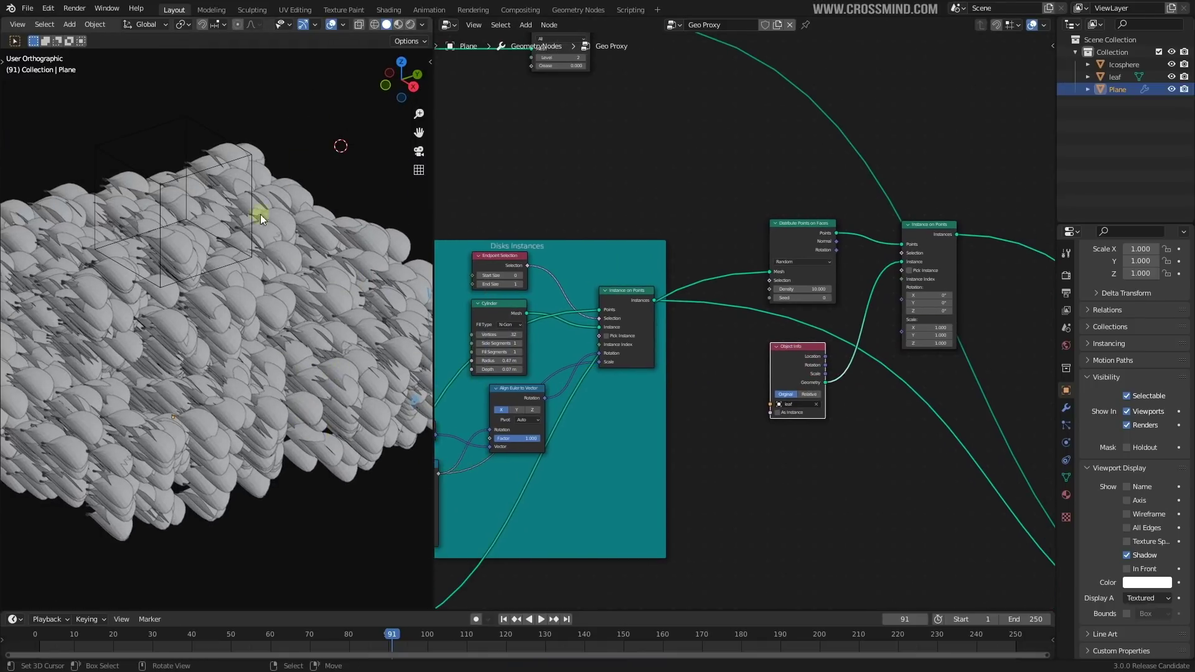
middle_click_drag(249, 160, 237, 131)
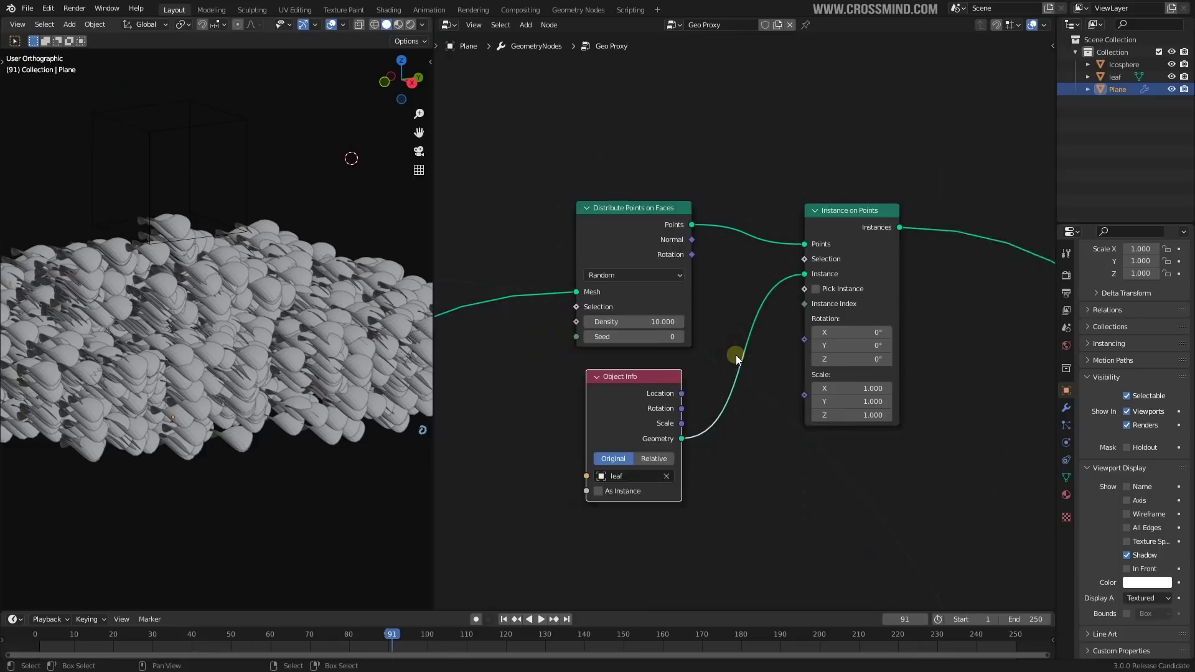
scroll(735, 358, "up", 1)
middle_click_drag(588, 430, 625, 390)
left_click_drag(679, 367, 682, 361)
scroll(706, 380, "down", 3)
middle_click_drag(705, 376, 731, 381)
scroll(751, 385, "up", 2)
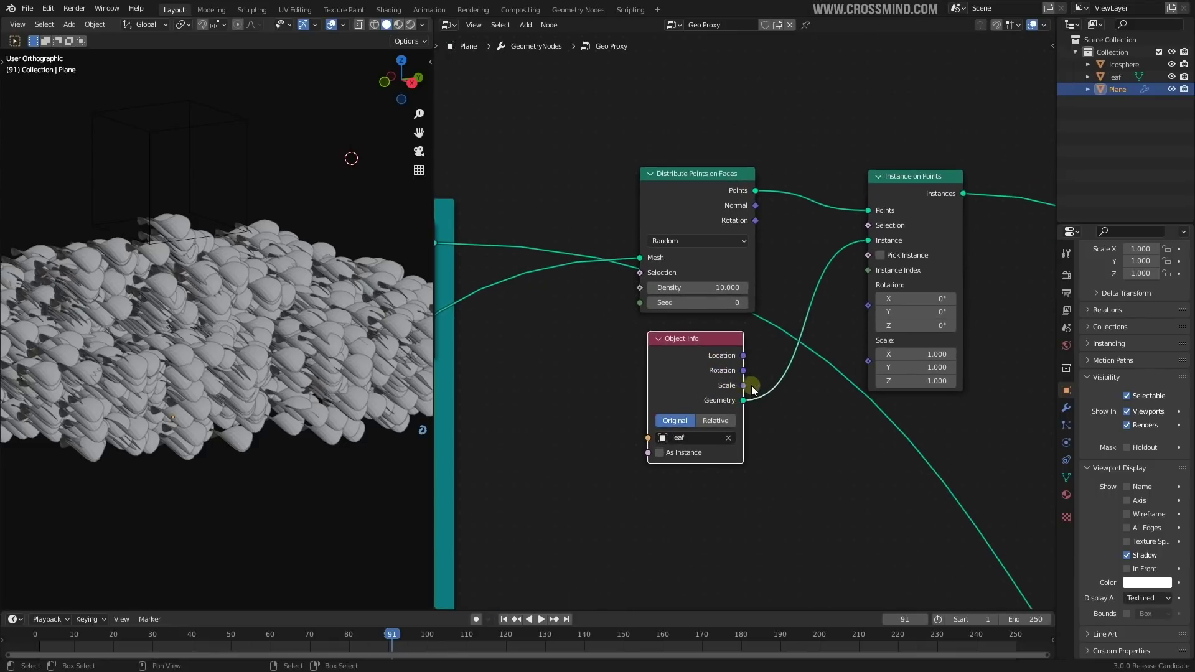
Step: Link the Geometry Proximity node's Distance in the Sphere Influence frame to the Scale input of the leaf Instance on Points
scroll(756, 385, "down", 3)
scroll(777, 380, "up", 1)
middle_click_drag(256, 311, 226, 289)
scroll(243, 372, "down", 2)
scroll(225, 289, "up", 2)
scroll(734, 353, "down", 6)
middle_click_drag(699, 376, 994, 257)
scroll(855, 391, "down", 4)
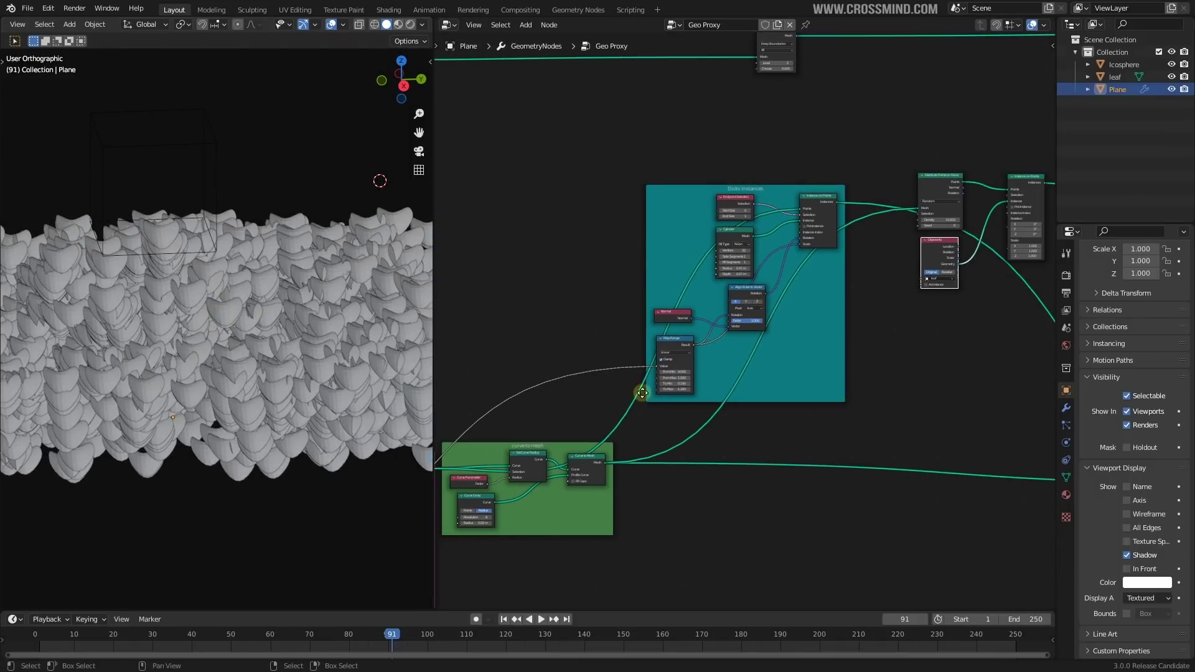
middle_click_drag(641, 392, 873, 238)
scroll(585, 405, "up", 1)
middle_click_drag(610, 403, 917, 359)
scroll(774, 408, "up", 4)
scroll(775, 411, "up", 2)
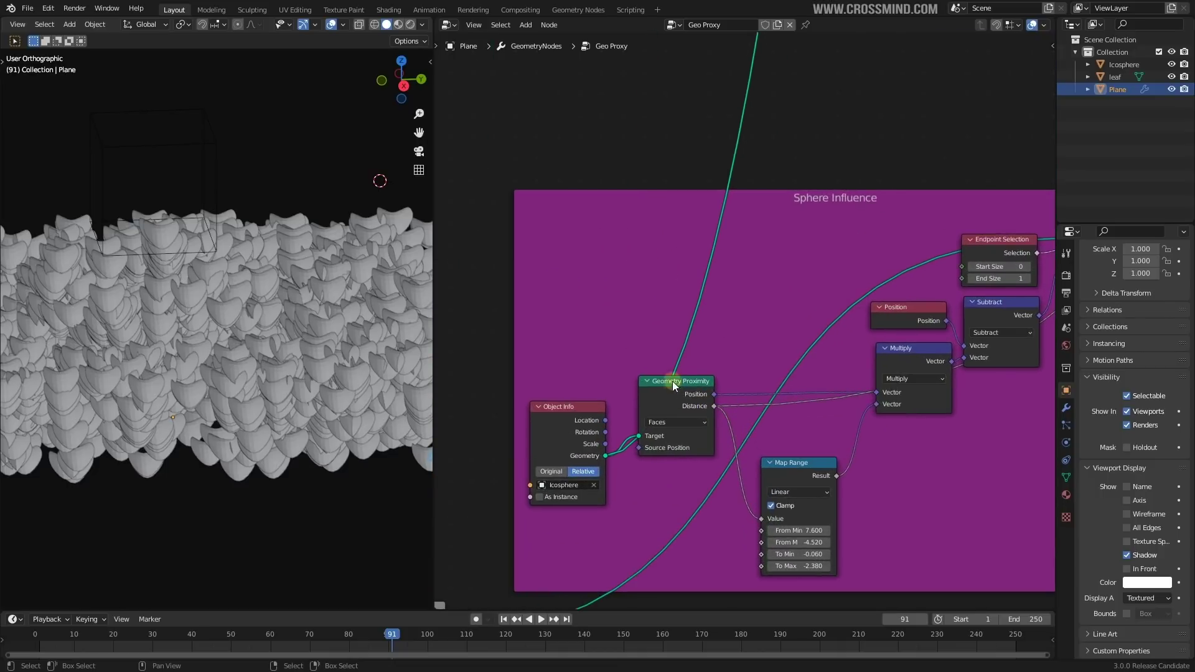
left_click_drag(1151, 289, 875, 267)
Step: Group Distribute Points on Faces, the leaf Object Info and Instance on Points in a new frame coloured green
left_click_drag(913, 131, 913, 150)
left_click(753, 133, "shift")
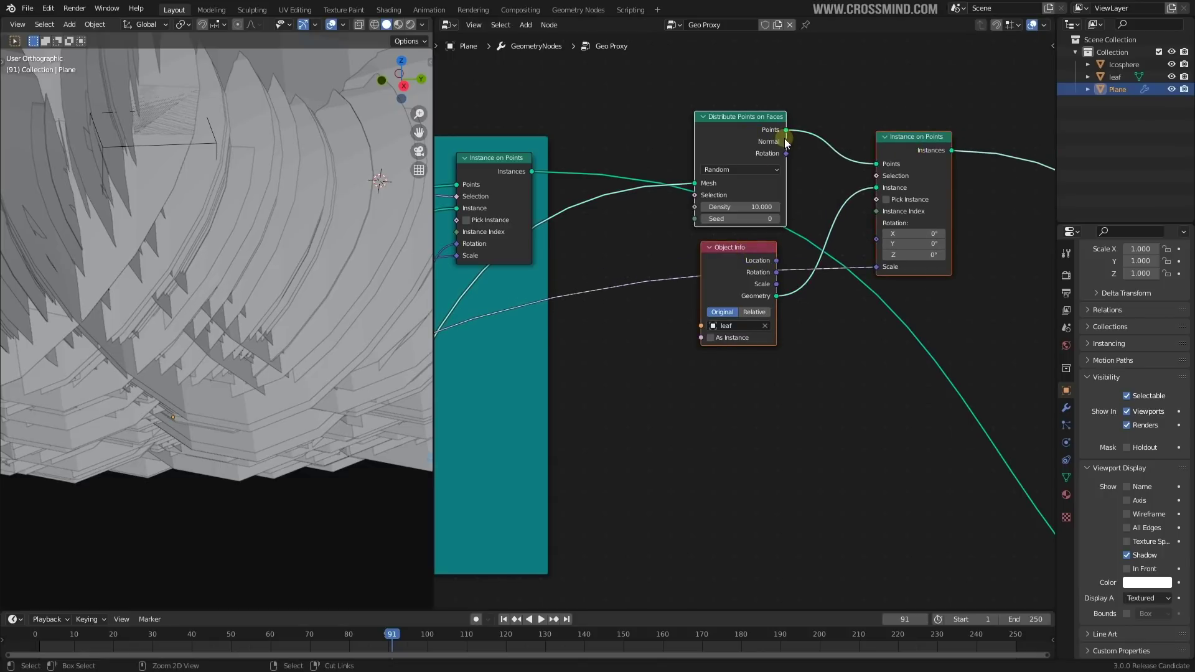
key("ctrl+j")
key("n")
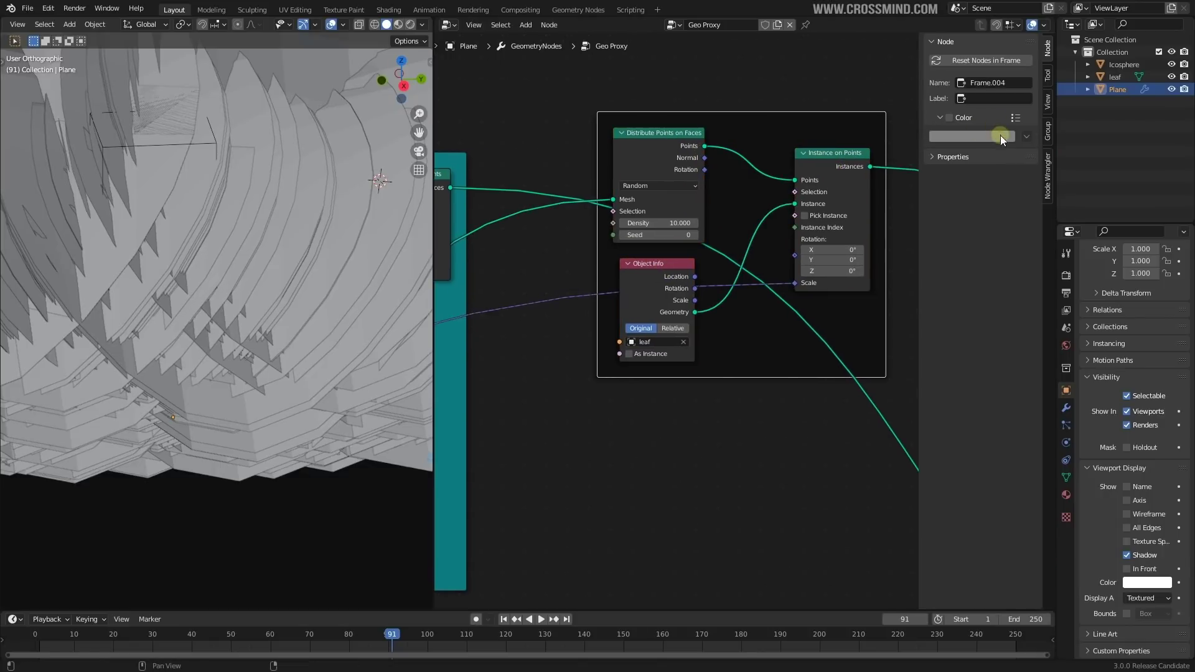
left_click(943, 114)
left_click(949, 117)
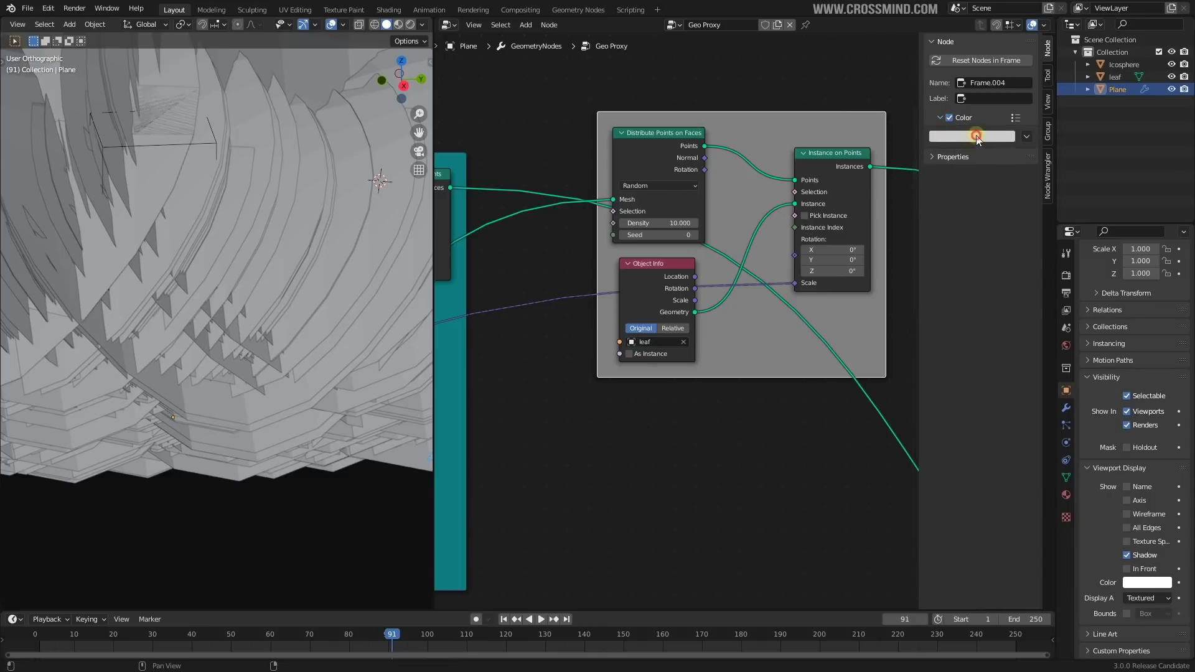
left_click(976, 137)
left_click(962, 186)
scroll(760, 324, "down", 1)
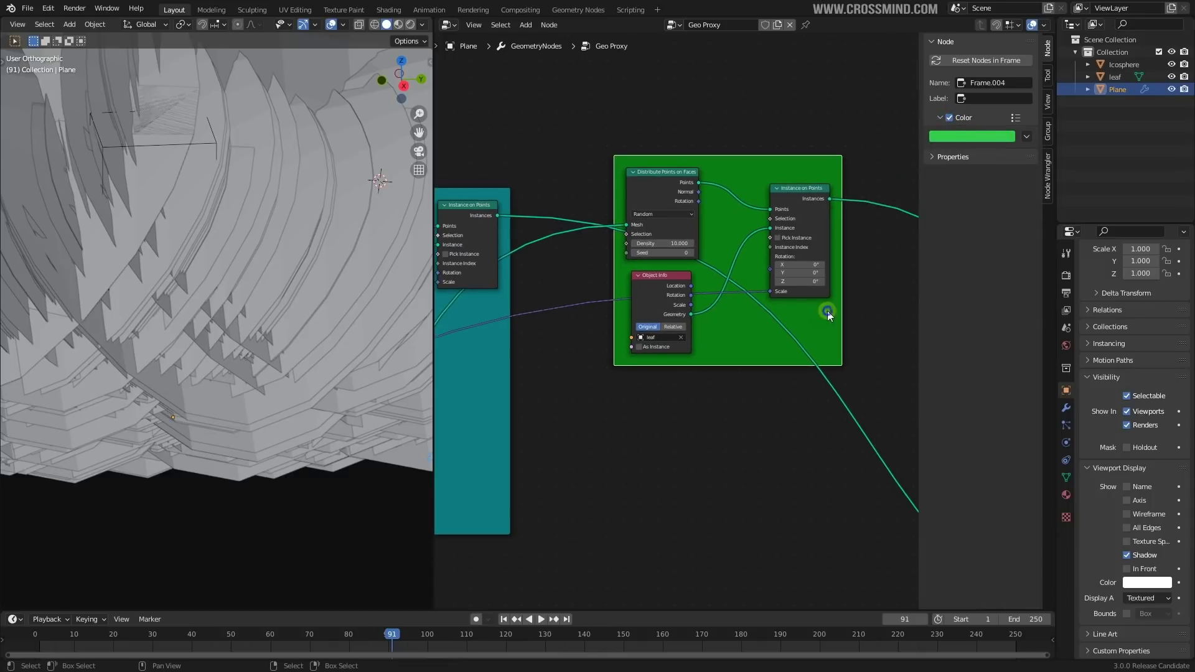
Step: Reposition the leaf Object Info node inside the green frame, tucked against the bottom of Distribute Points on Faces
left_click_drag(828, 312, 813, 340)
scroll(740, 357, "up", 2)
middle_click_drag(636, 346, 741, 318)
left_click_drag(748, 275, 729, 259)
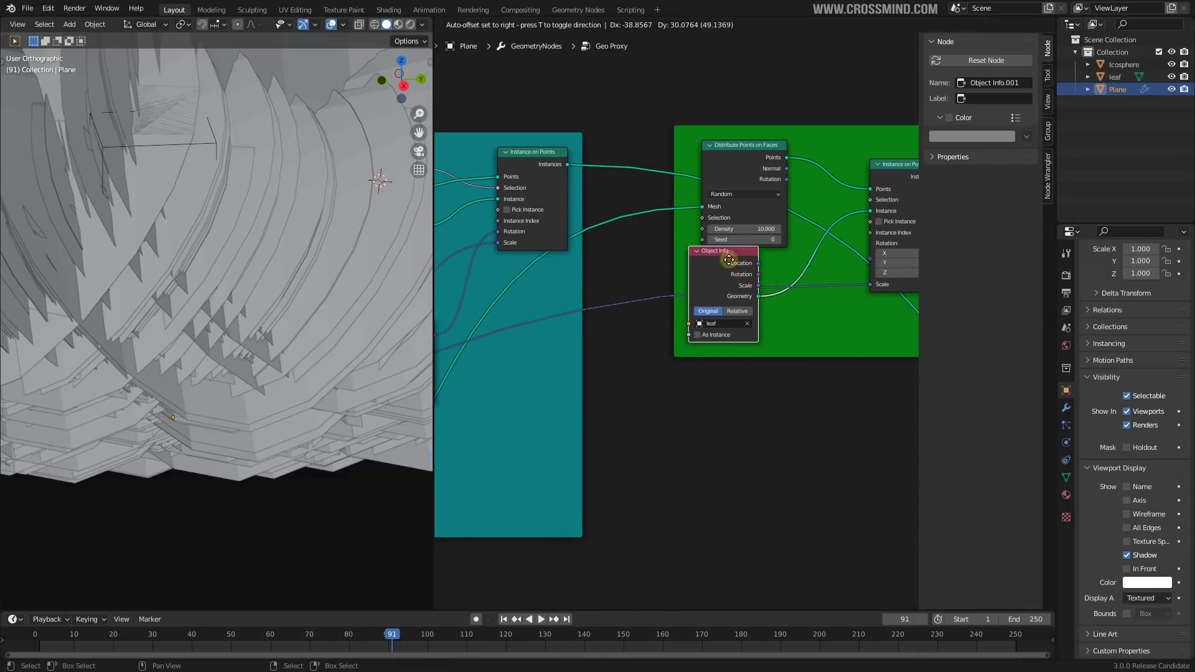
scroll(703, 274, "down", 1)
scroll(295, 299, "down", 10)
middle_click_drag(309, 322, 276, 361)
scroll(277, 361, "up", 5)
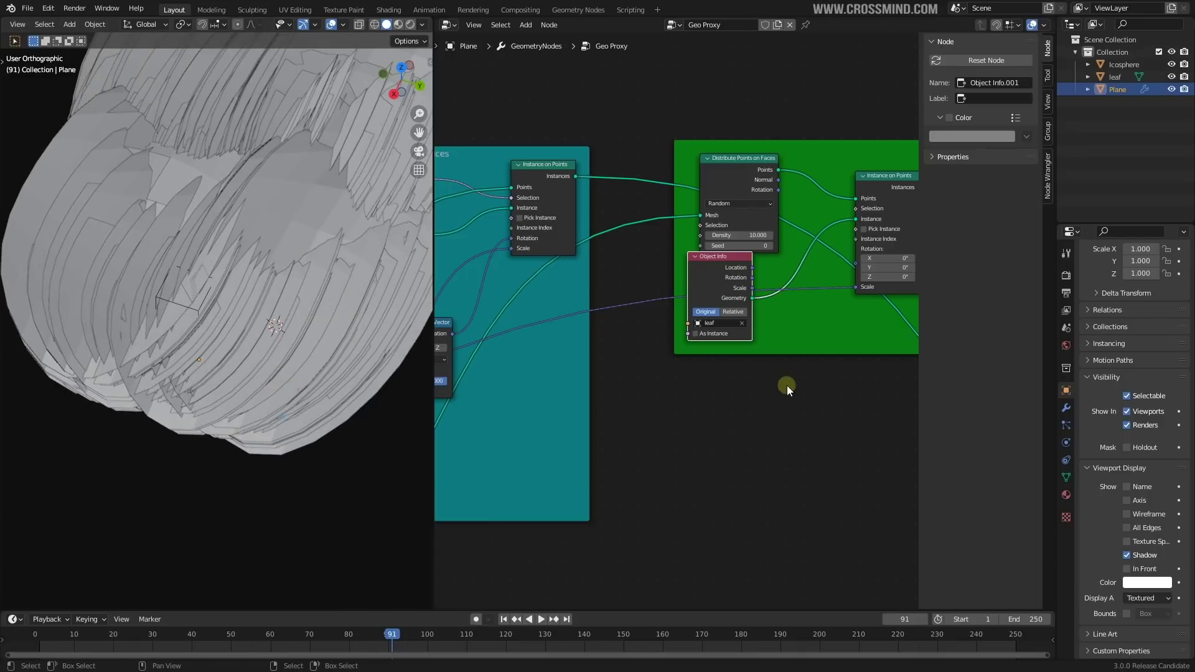
Step: Insert a Map Range node on the leaf instances' Scale link and try From Max 2.000, To Min 12.600 and To Max -11.940
key("shift+a")
type("map")
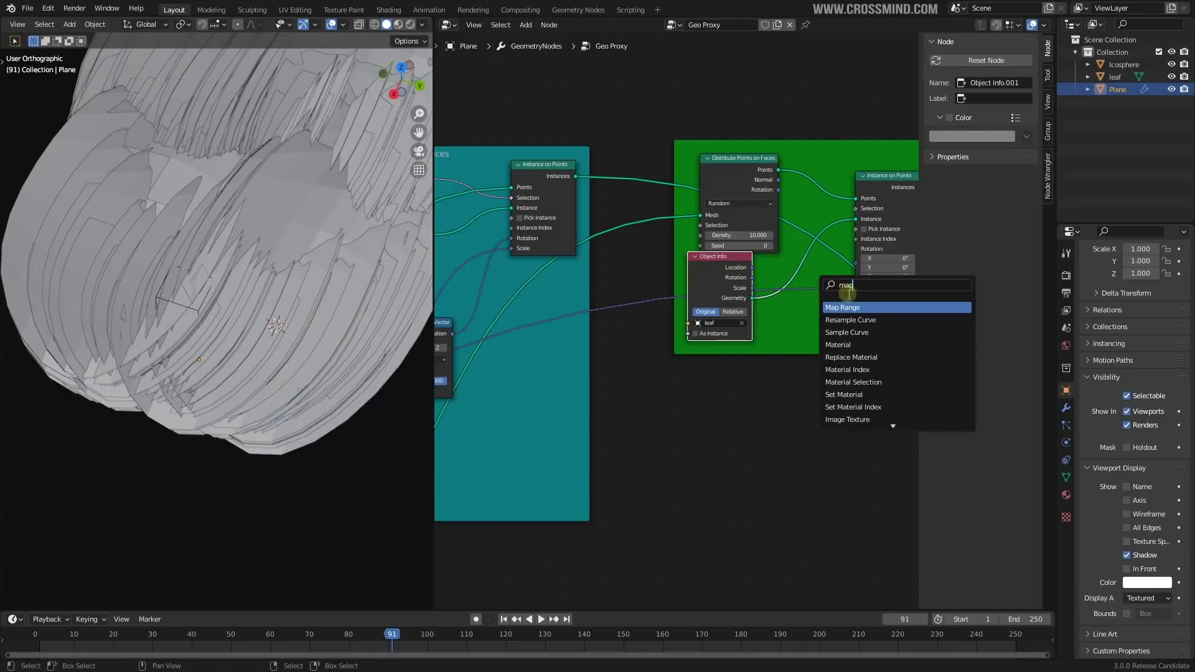
left_click(859, 308)
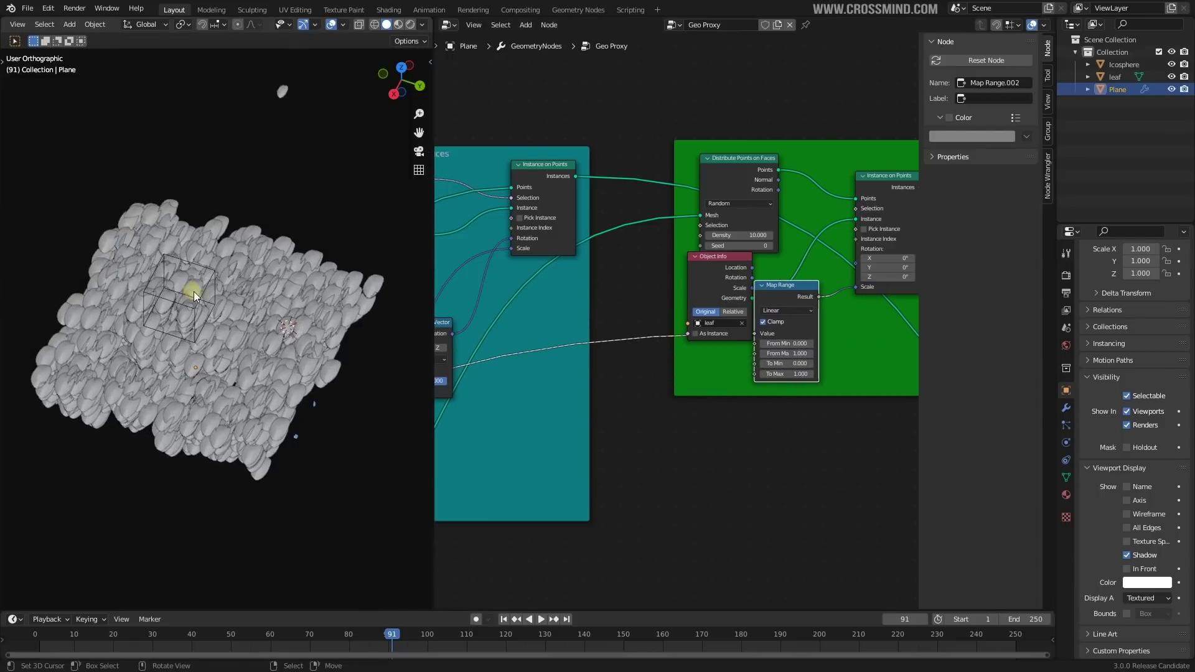
scroll(757, 370, "up", 1)
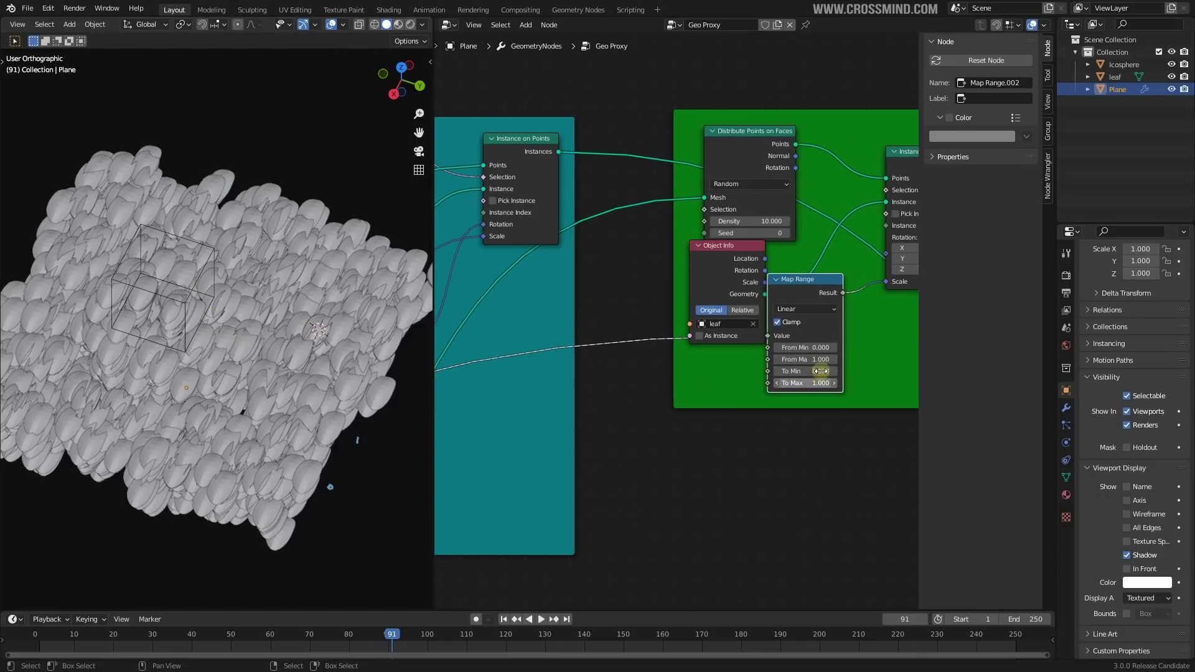
middle_click_drag(304, 356, 450, 379)
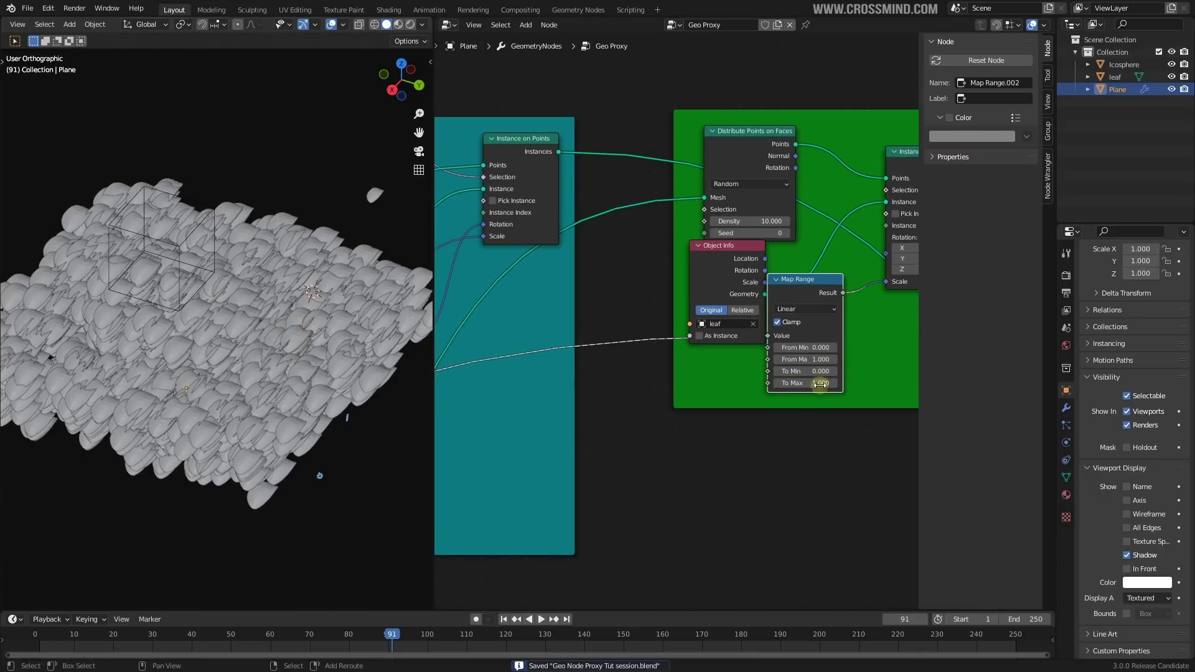
left_click_drag(819, 384, 799, 347)
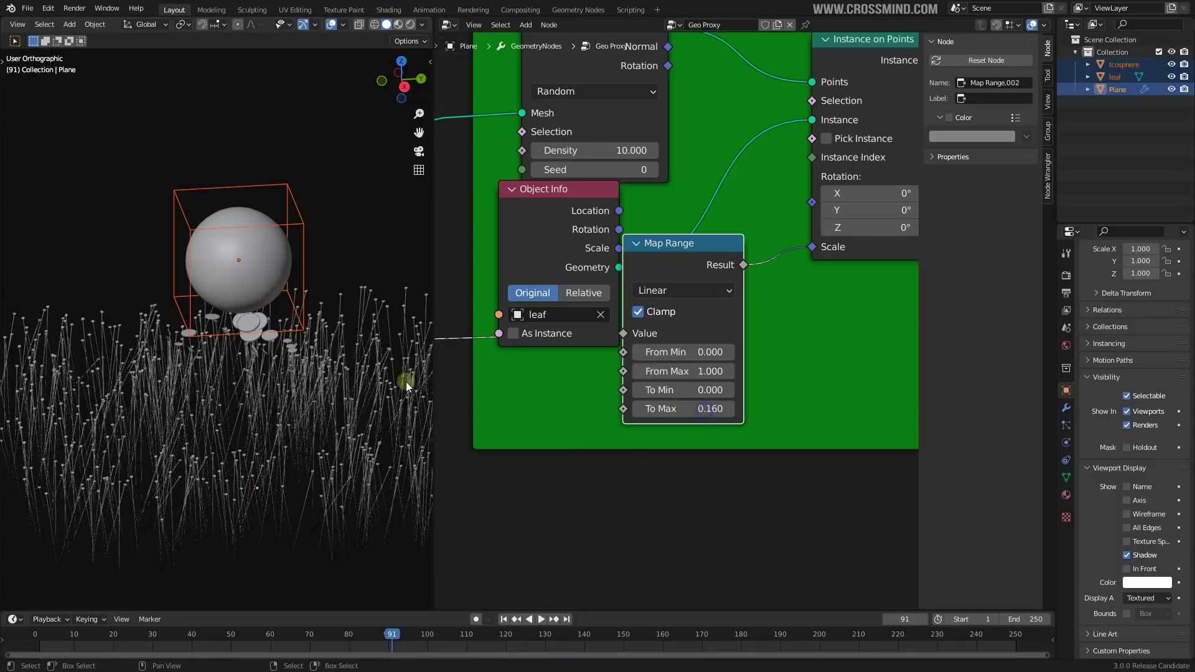
middle_click_drag(379, 318, 382, 335)
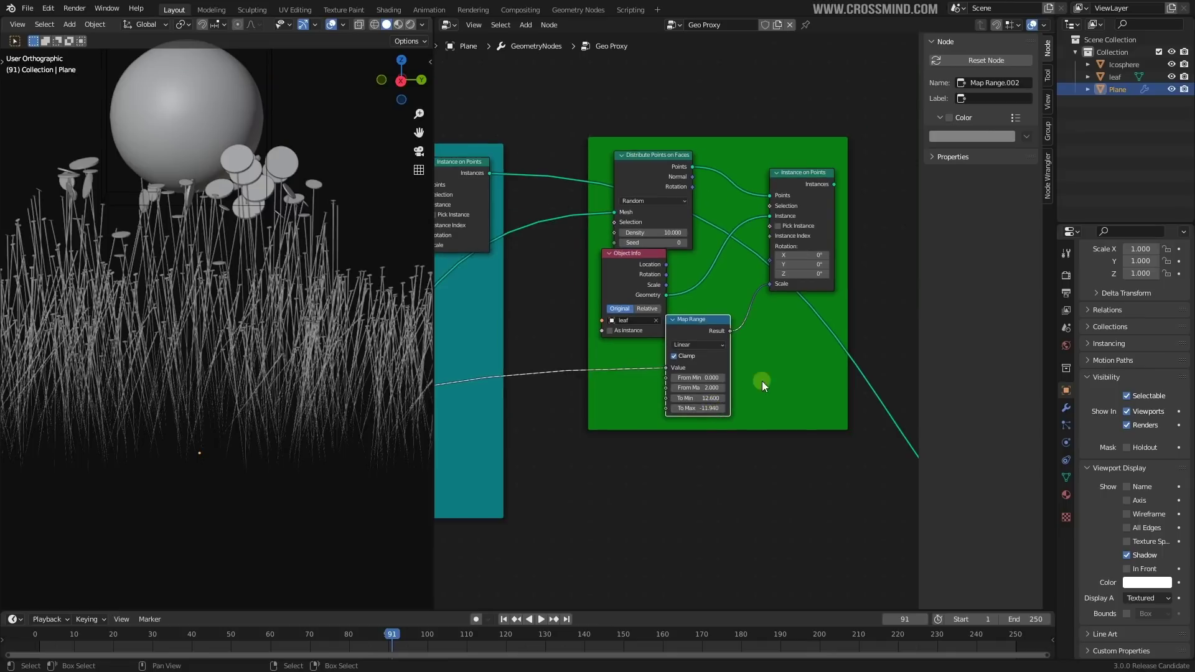
Step: Connect the leaf Instance on Points output so the leaves are joined with the strands and discs
middle_click_drag(783, 287, 642, 252)
scroll(740, 252, "down", 4)
left_click(655, 178)
scroll(640, 251, "up", 3)
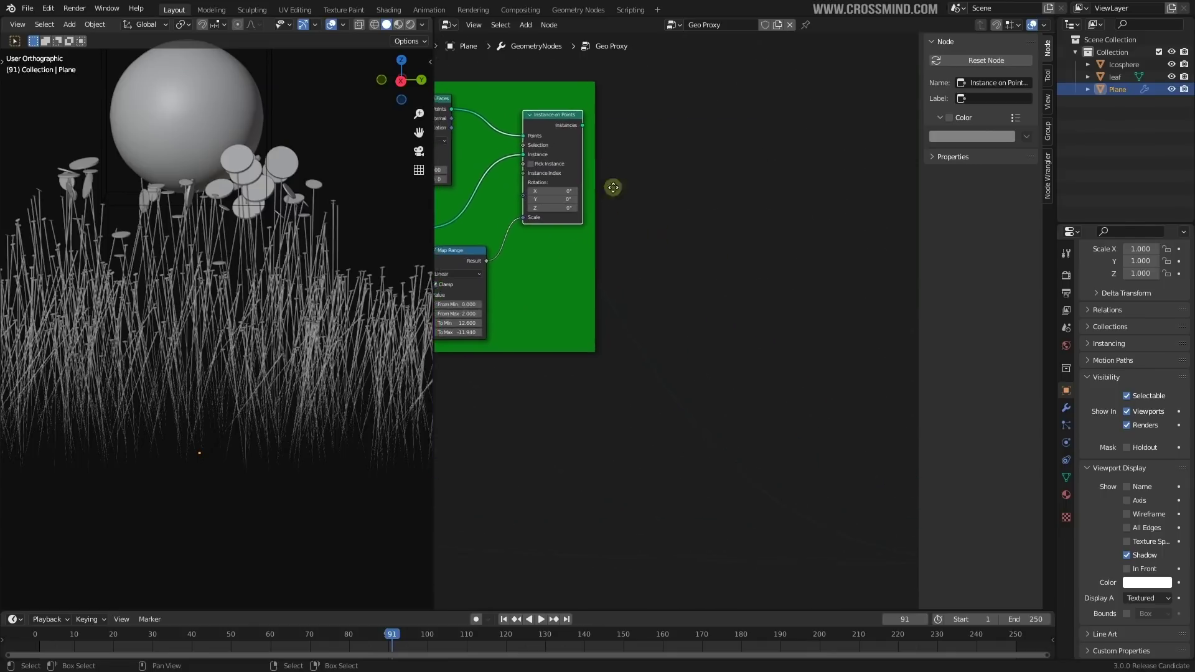
scroll(692, 274, "up", 2)
mouse_move(611, 186)
middle_mouse_down()
mouse_move(694, 280)
mouse_move(603, 179)
middle_mouse_up()
scroll(601, 178, "down", 3)
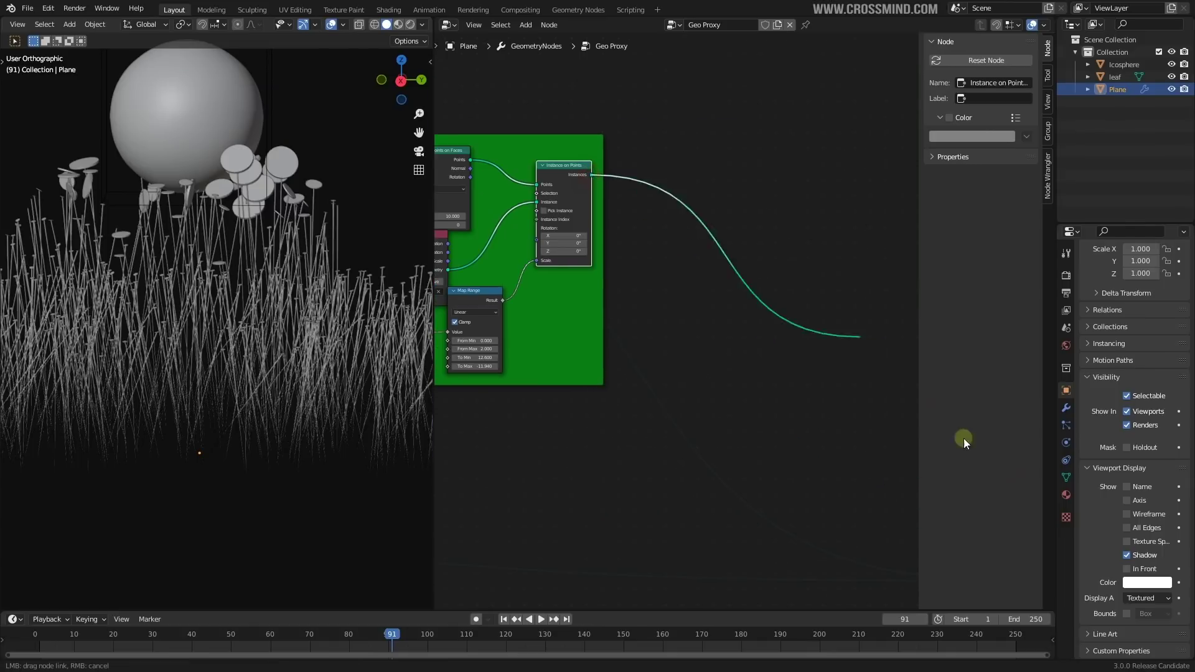
left_click_drag(963, 441, 735, 396)
Step: Delete the Map Range node from the green frame while keeping the Scale link connected
middle_click_drag(554, 255, 801, 338)
scroll(644, 294, "up", 1)
middle_click_drag(610, 274, 809, 343)
left_click(692, 283)
key("ctrl+x")
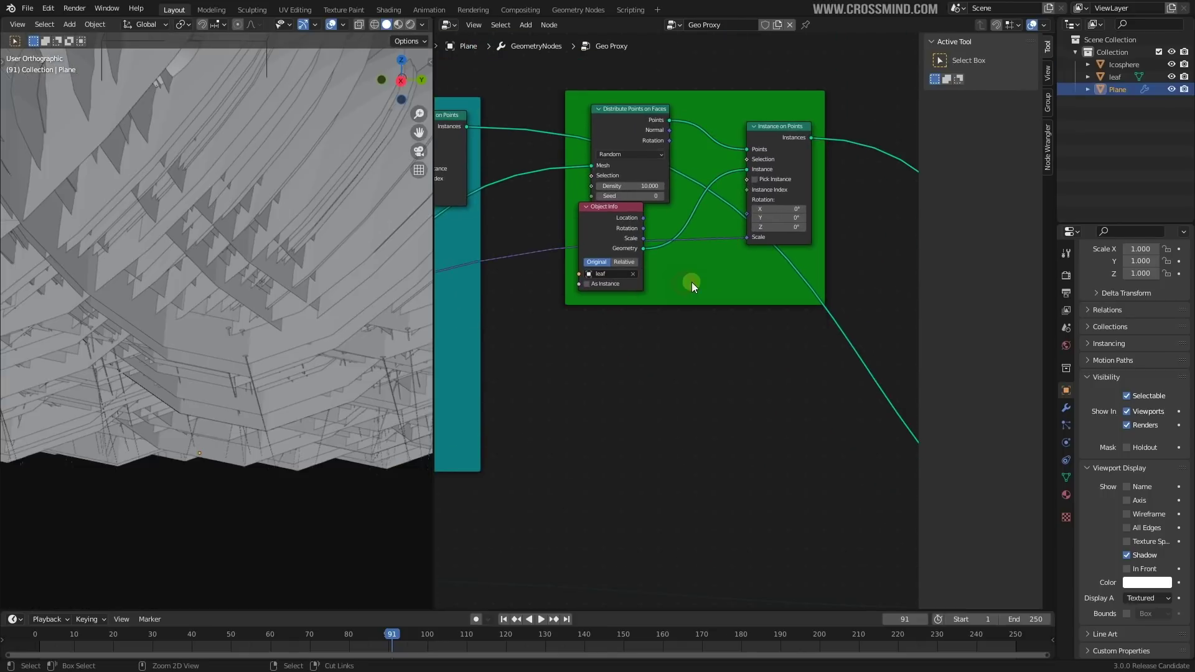
Step: Add a fresh Map Range node in the green frame on the link feeding the leaf instances' Scale
key("shift+a")
left_click(688, 281)
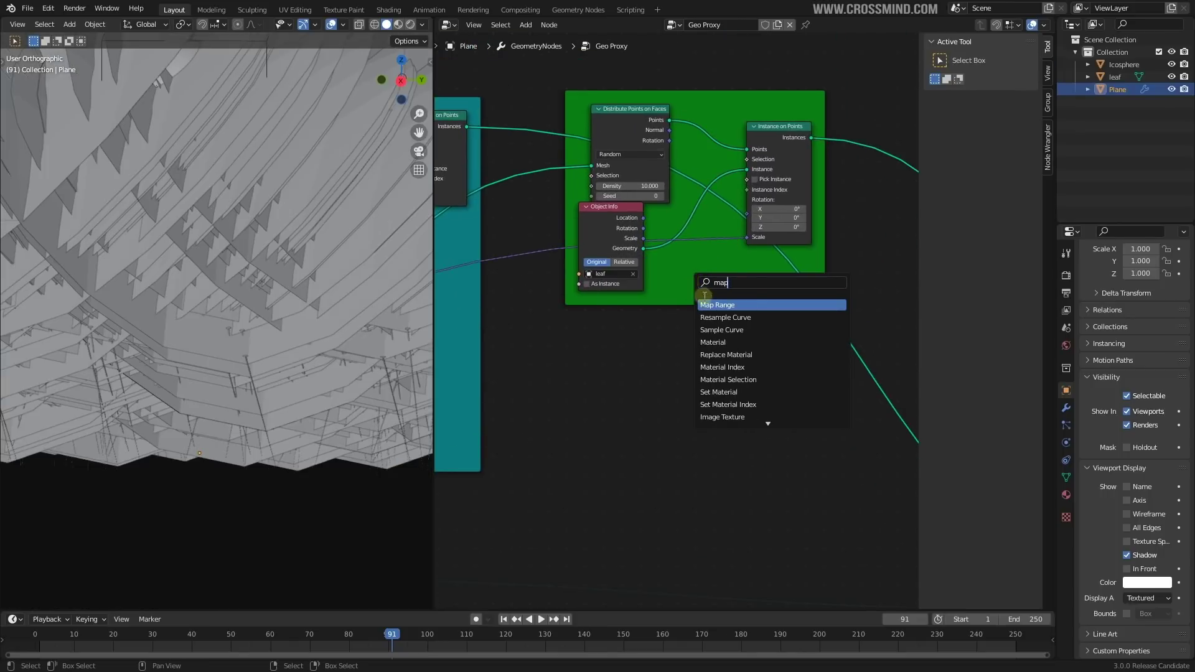
type("map")
left_click(717, 304)
left_click(735, 321)
scroll(737, 324, "up", 2)
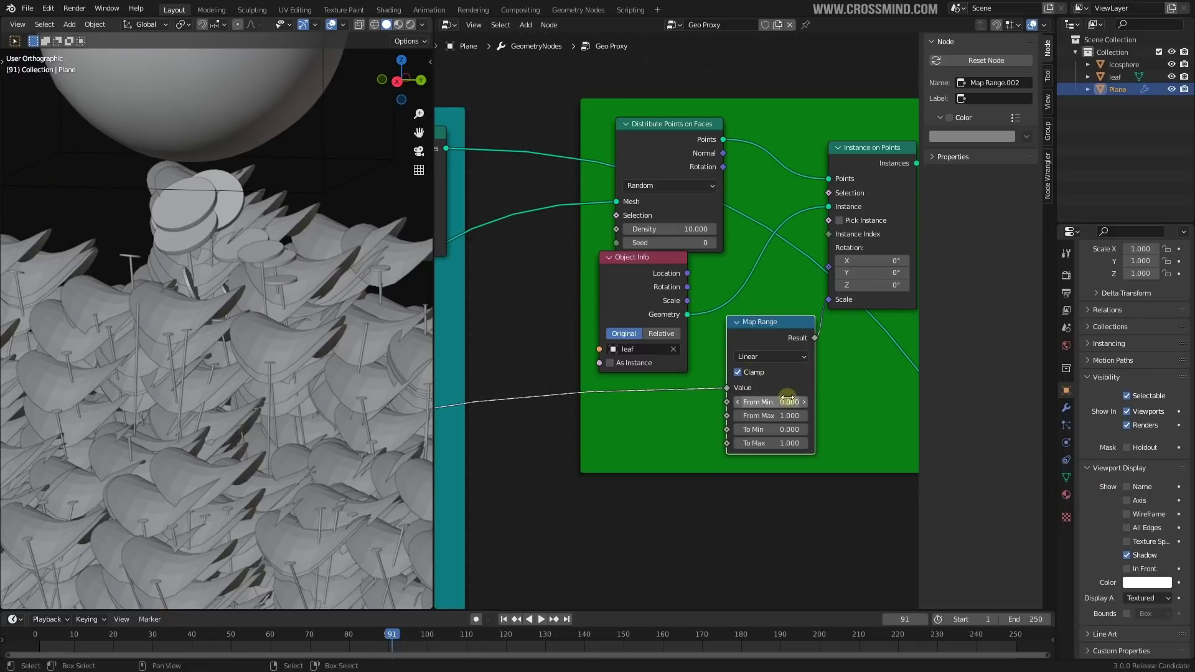
Step: Set the new Map Range node's From Min, From Max, To Min and To Max values to 0
type("0")
key("Return")
scroll(793, 380, "up", 3)
middle_click_drag(783, 438, 799, 405)
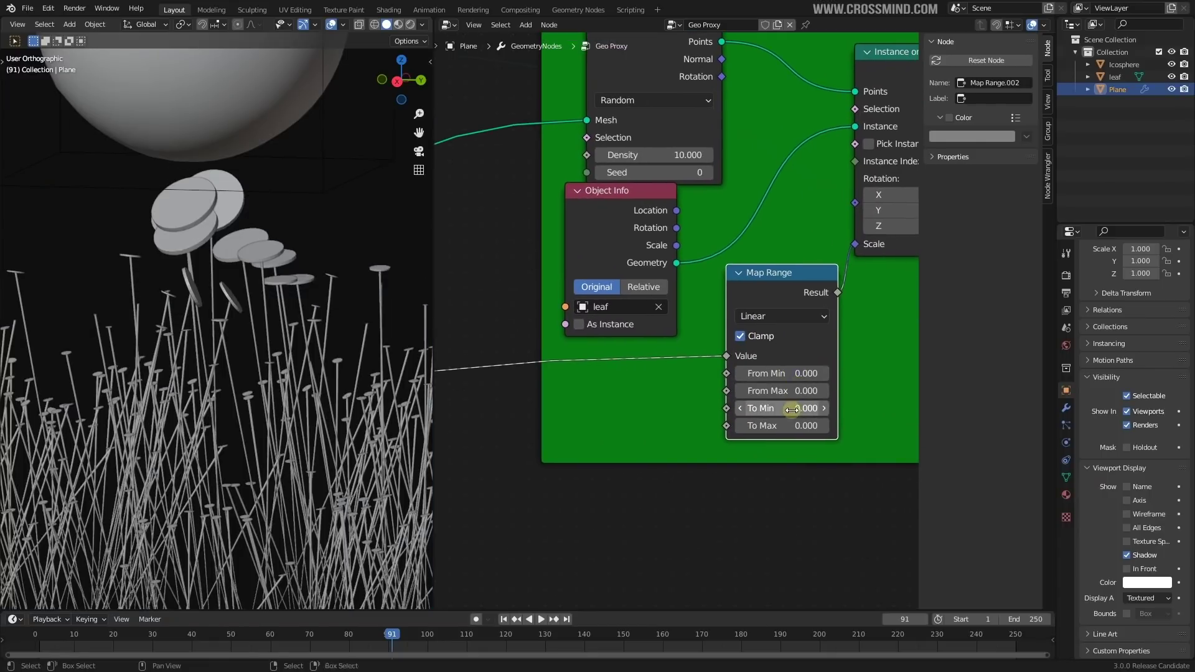
Step: Set the leaf Map Range's From Max to 4.900 and To Min to 0.640
left_click_drag(791, 409, 840, 391, "shift")
right_click(791, 391)
right_click(790, 373)
middle_click_drag(299, 324, 283, 320)
left_click_drag(809, 408, 812, 409)
middle_click_drag(249, 366, 319, 398)
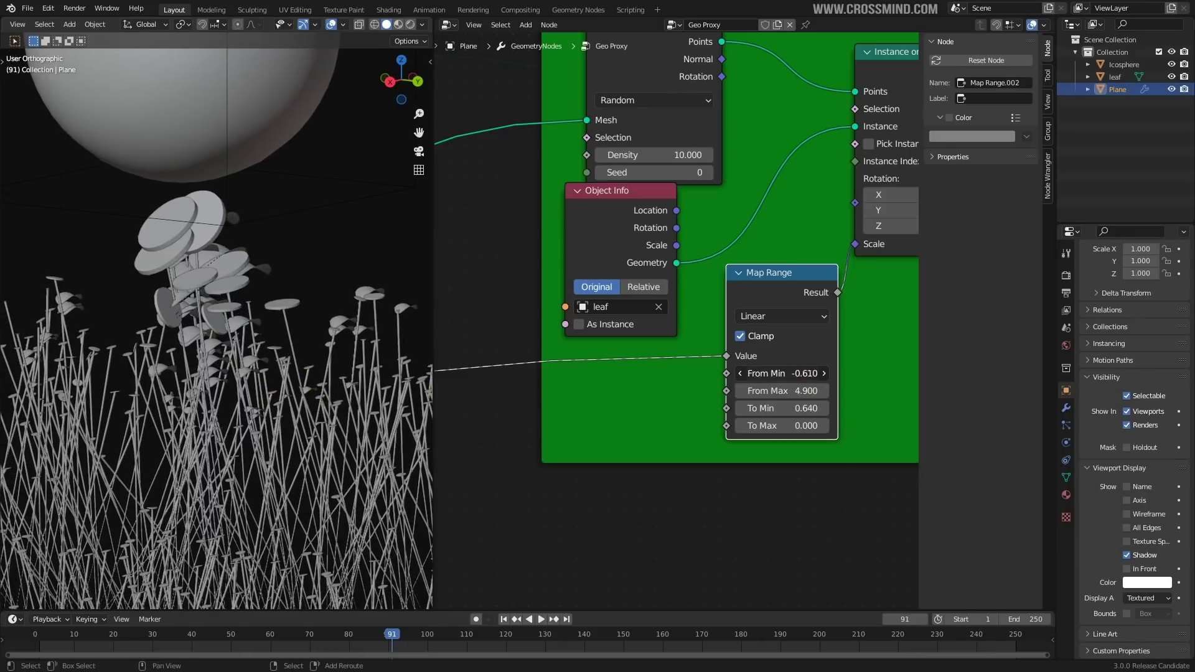
Step: Tune the leaf scaling by setting the Map Range's From Min to -1.440 and To Min to 0.420
left_click_drag(805, 373, 808, 373)
middle_click_drag(341, 352, 290, 345)
left_click_drag(803, 373, 801, 409)
middle_click_drag(249, 349, 531, 376)
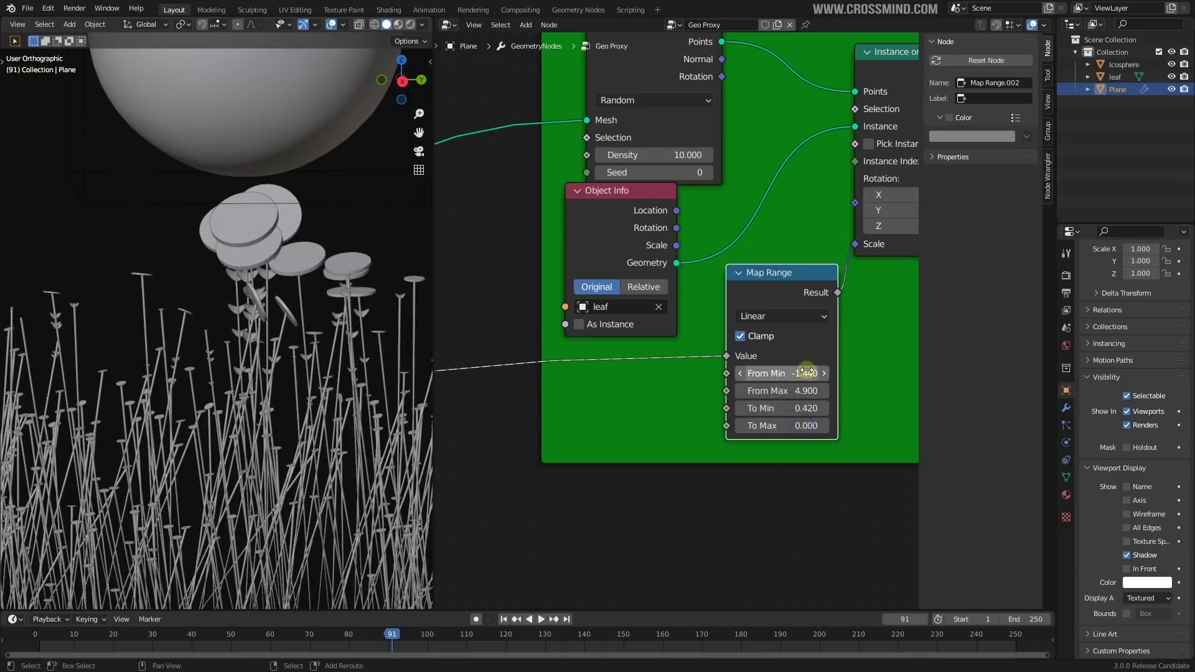
left_click_drag(782, 374, 765, 374)
middle_click_drag(423, 377, 403, 403)
mouse_move(803, 409)
left_mouse_down()
mouse_move(744, 428)
mouse_move(800, 427)
left_mouse_up()
middle_click_drag(341, 336, 288, 353)
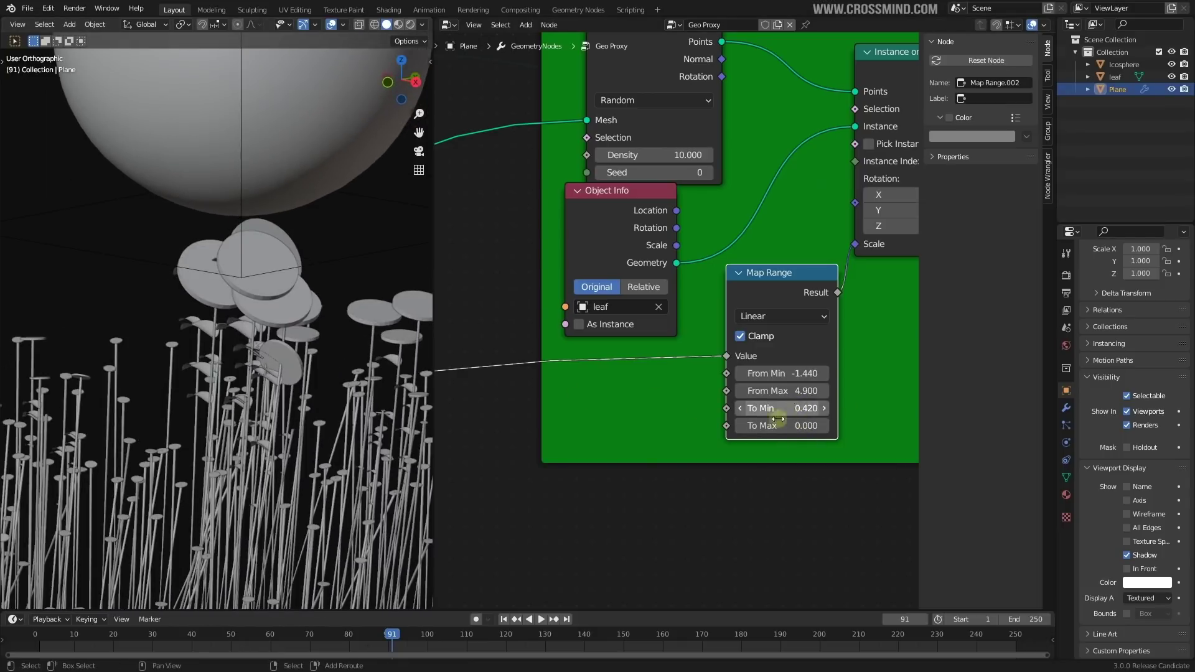
mouse_move(804, 410)
left_mouse_down()
mouse_move(787, 410)
mouse_move(807, 408)
left_mouse_up()
Step: Move the icosphere higher above the strands and check how the leaves scale beneath it
middle_click_drag(336, 374, 294, 257)
left_click(294, 256)
key("g")
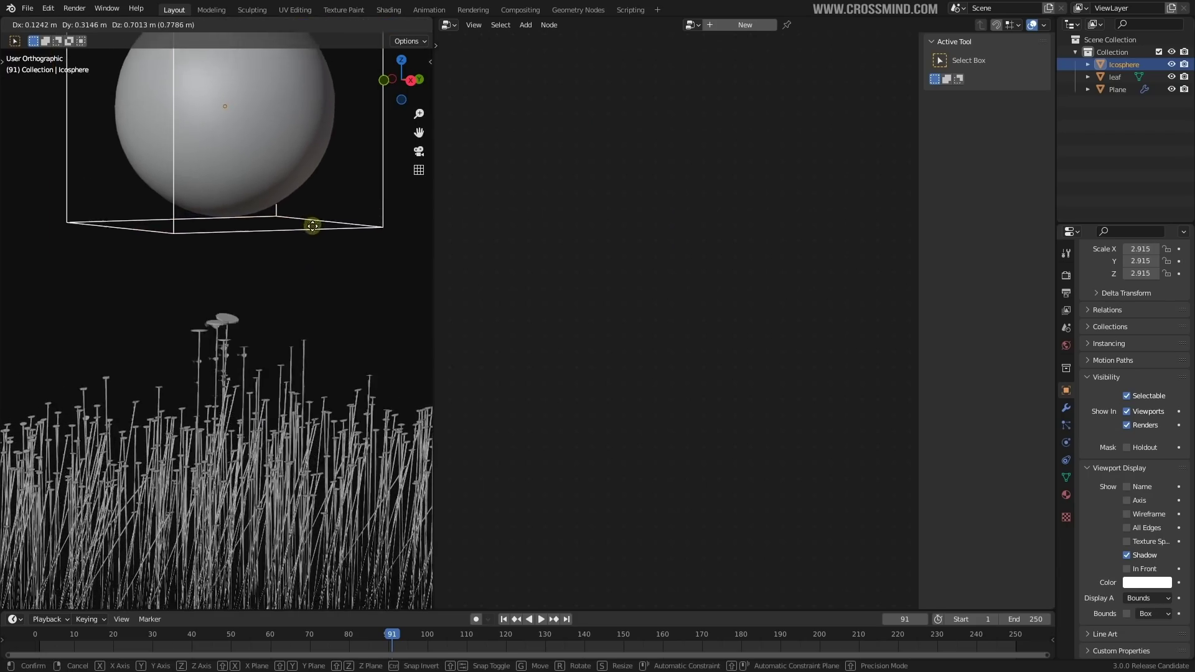
left_click(315, 238)
scroll(260, 371, "up", 1)
middle_click_drag(215, 378, 293, 389)
scroll(295, 378, "up", 2)
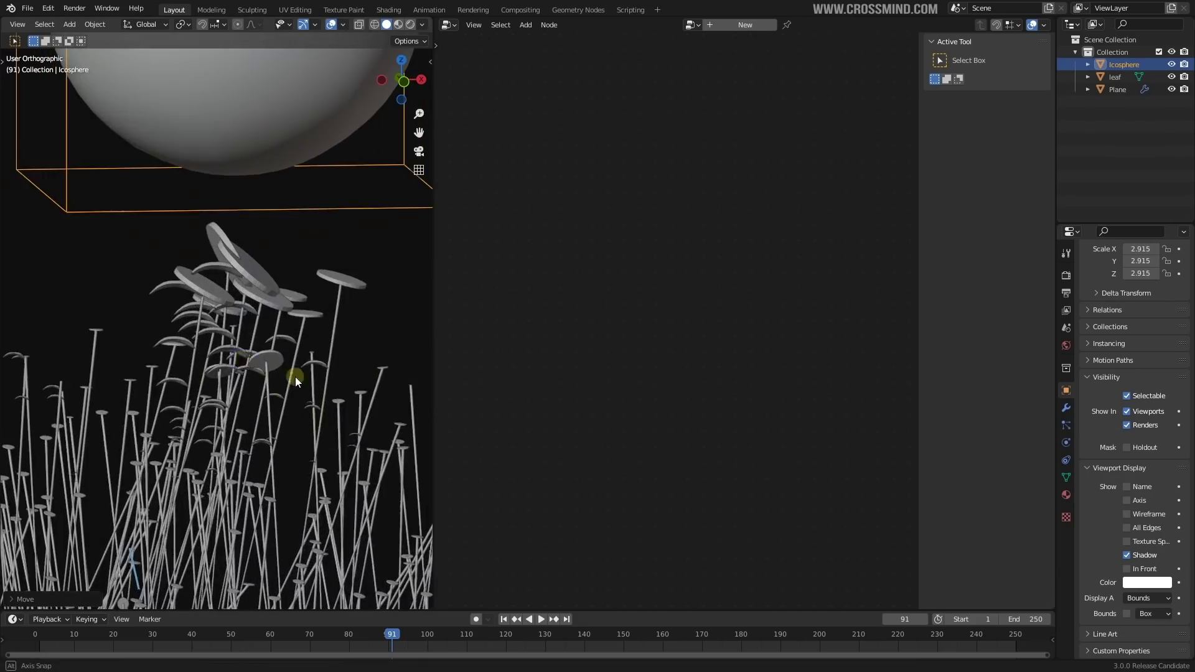
middle_click_drag(176, 272, 218, 302)
scroll(311, 362, "down", 4)
middle_click_drag(311, 363, 218, 374)
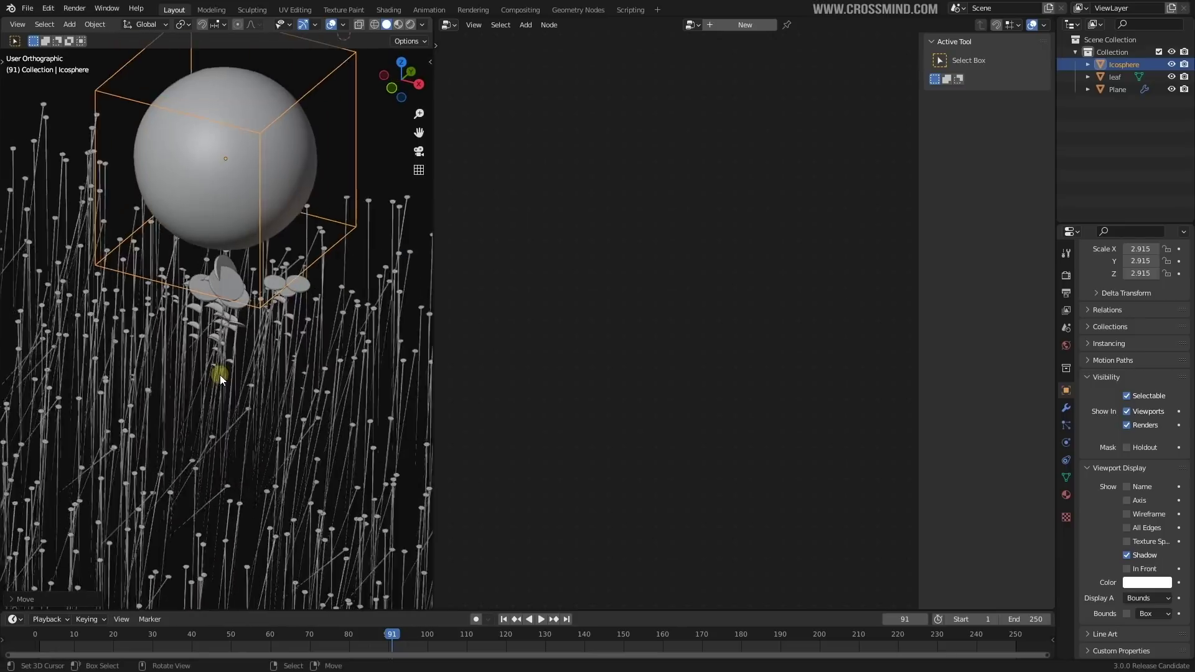
scroll(220, 344, "up", 2)
scroll(230, 346, "down", 3)
Step: Add a Combine XYZ node in the green frame and connect its Vector to the leaf Instance on Points' Rotation
left_click(252, 361)
scroll(253, 361, "up", 2)
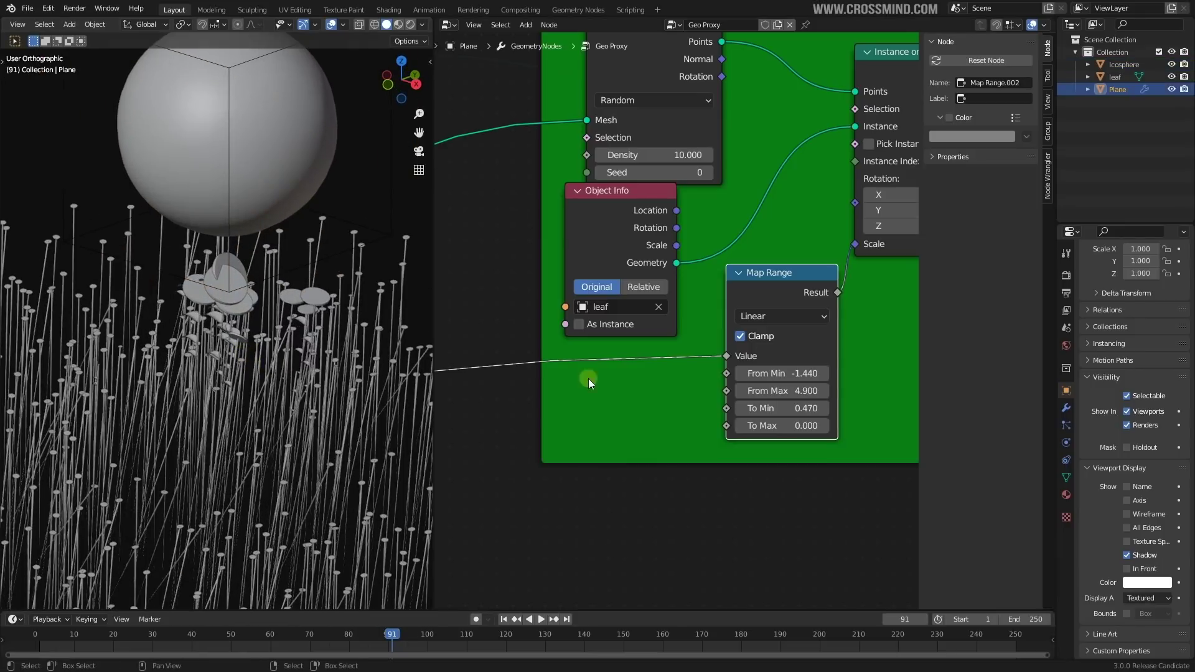
scroll(749, 301, "down", 1)
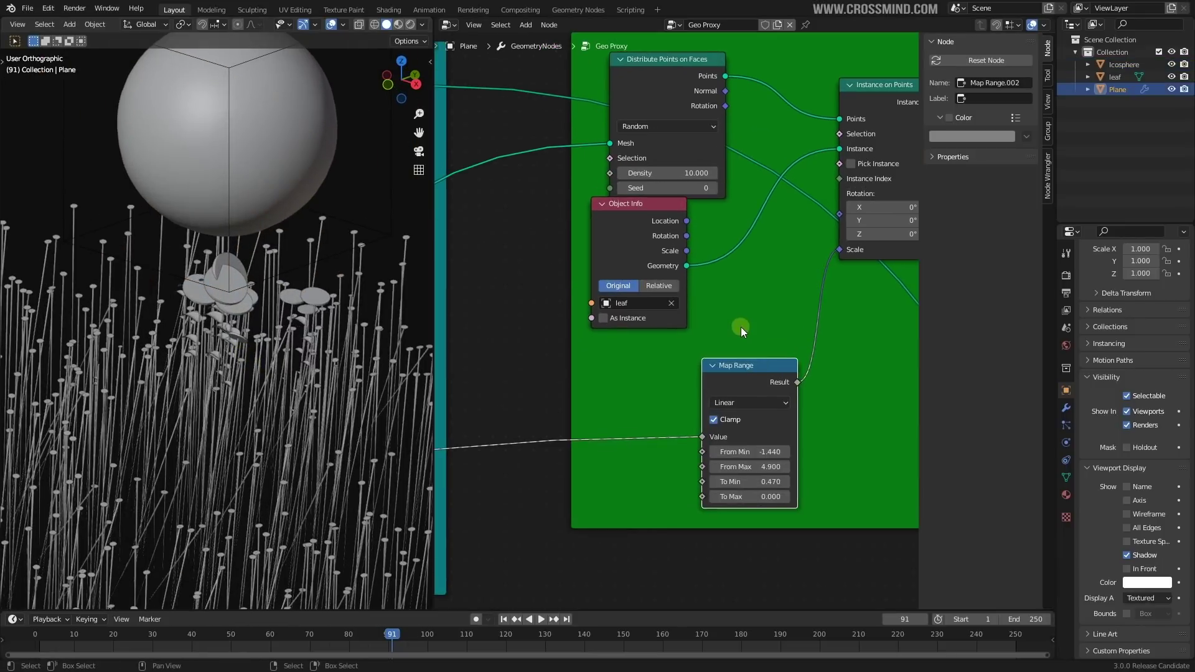
key("shift+a")
left_click(741, 326)
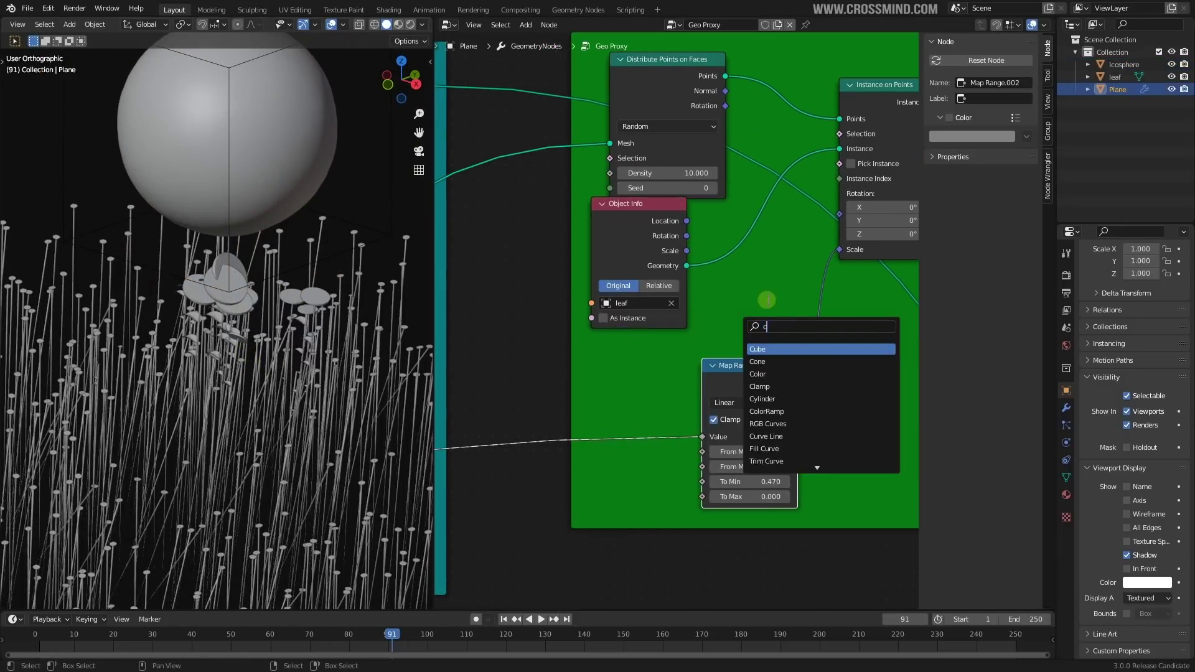
type("comb")
left_click(772, 361)
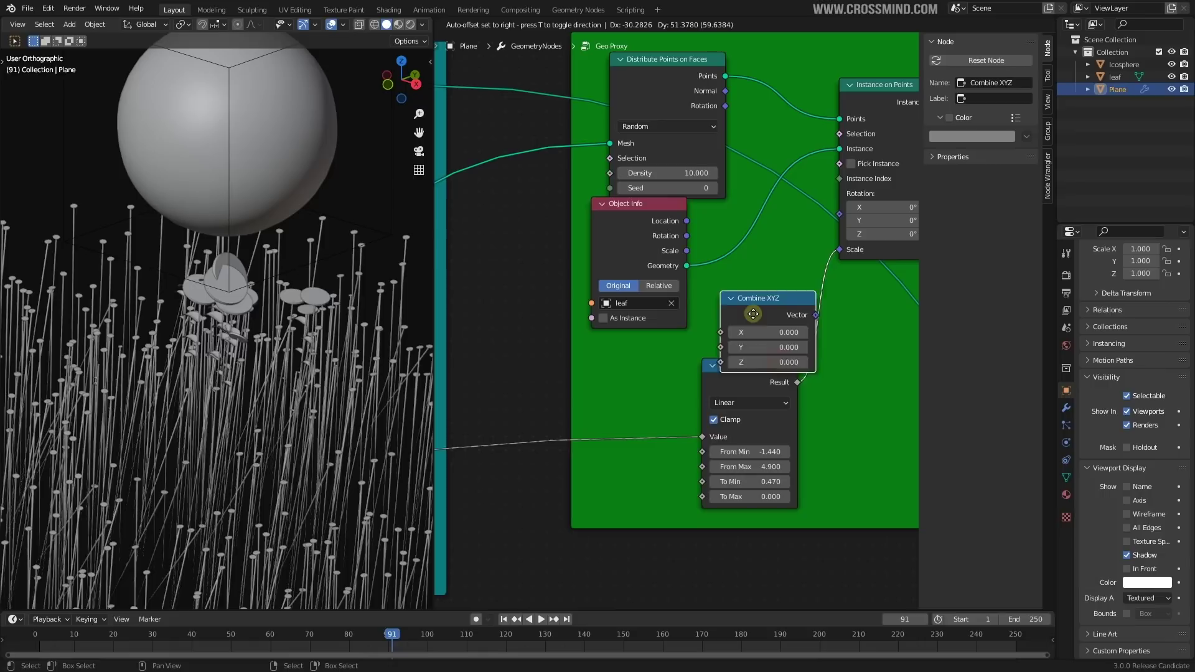
left_click(799, 296)
left_click_drag(836, 216, 838, 214)
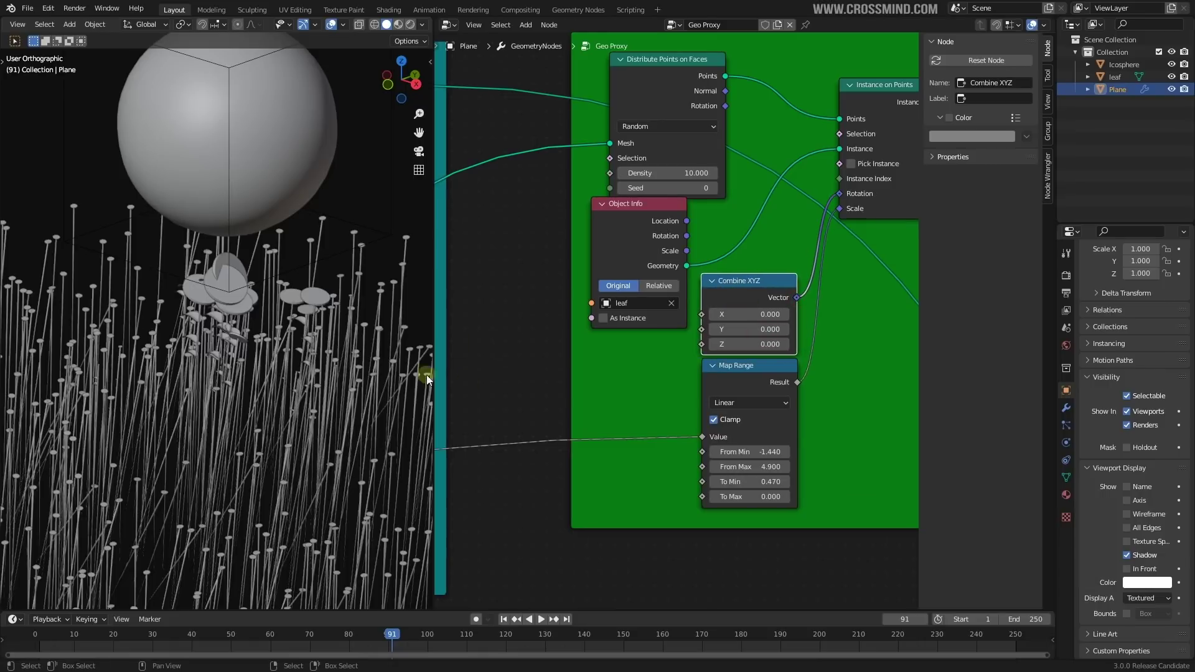
Step: Add a Float Random Value node in the green frame and connect its Value to the Combine XYZ's Z
left_click_drag(749, 347, 784, 346)
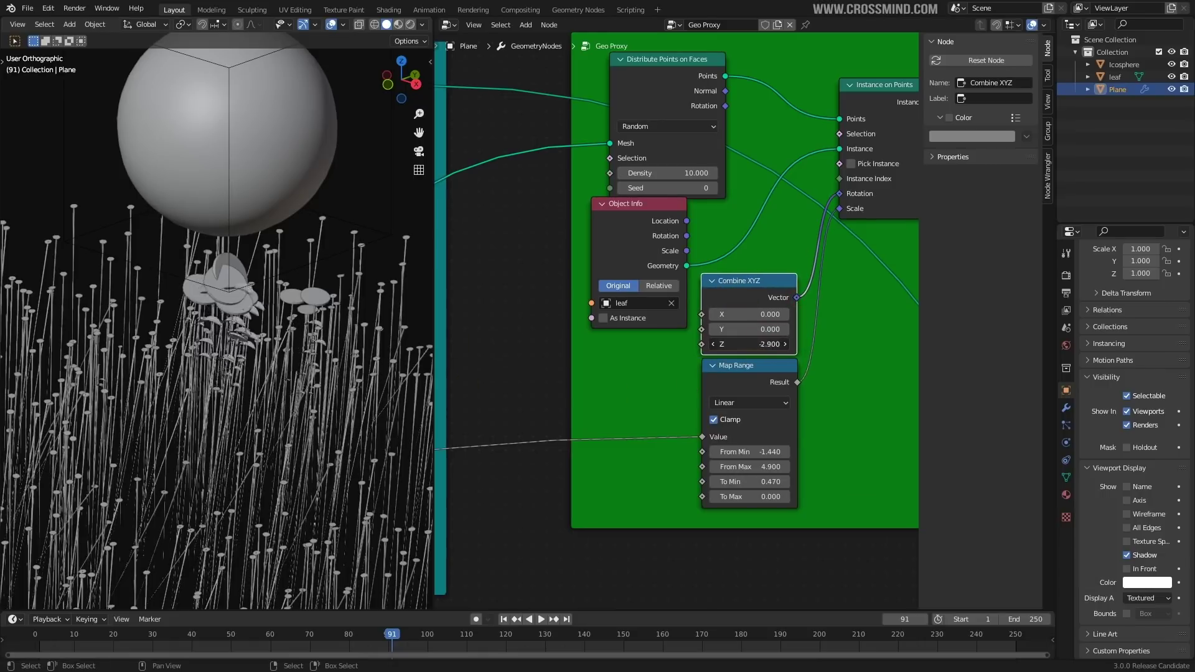
key("shift+a")
left_click(743, 338)
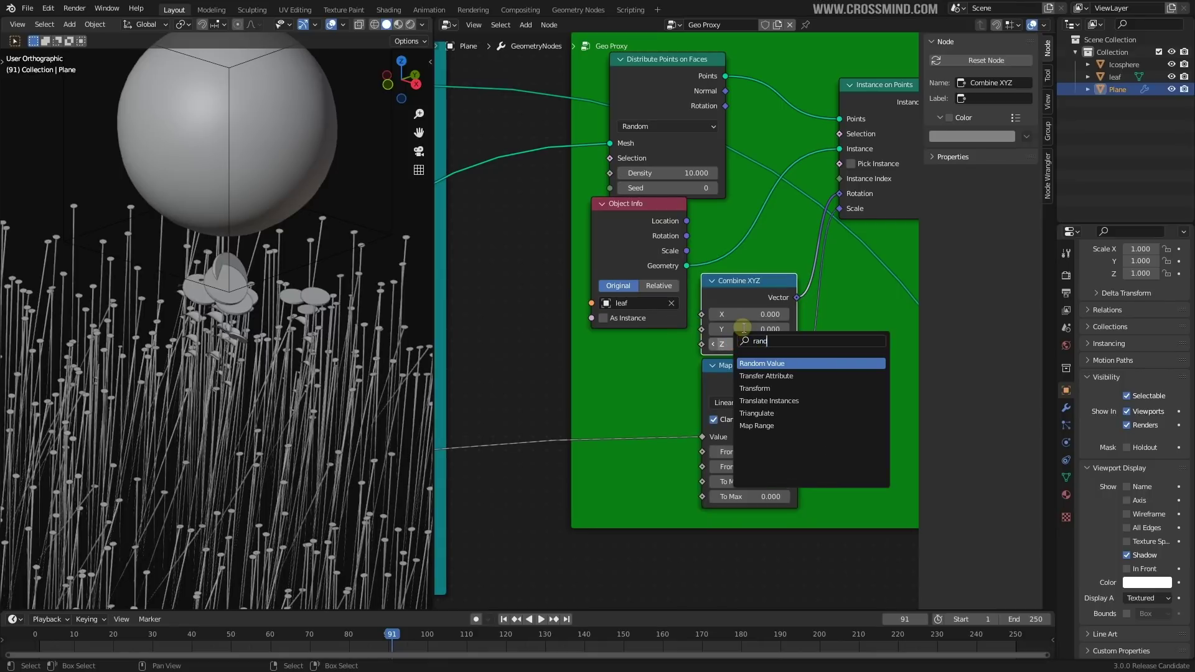
key("Return")
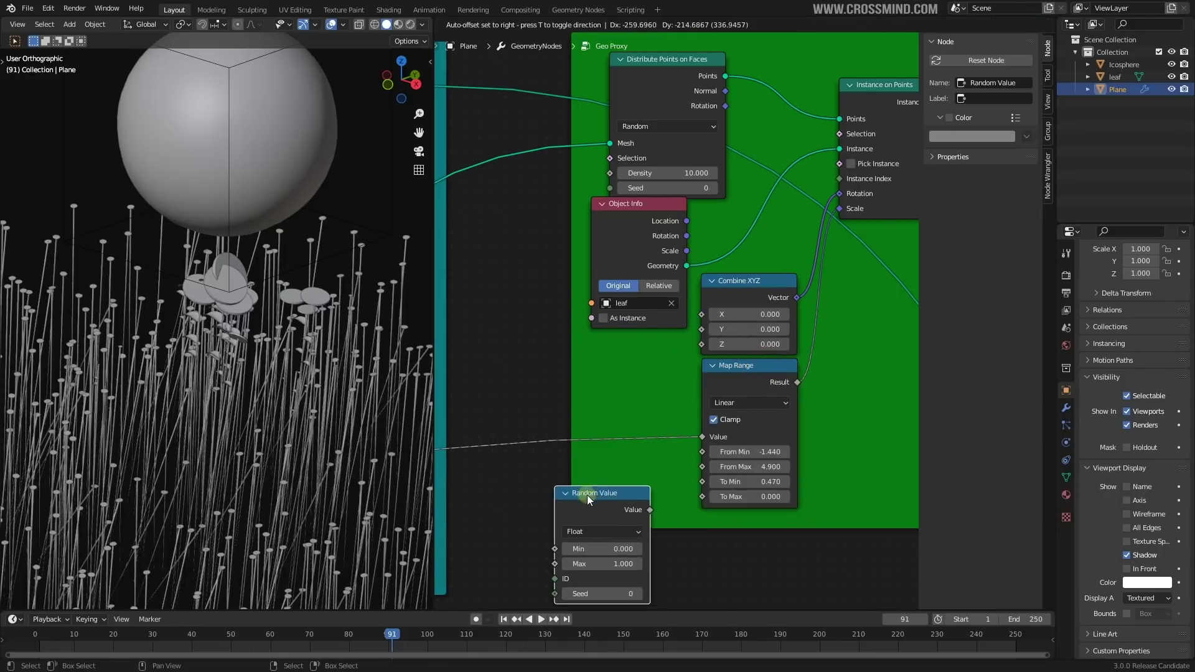
left_click(630, 484)
left_click_drag(628, 481, 593, 376)
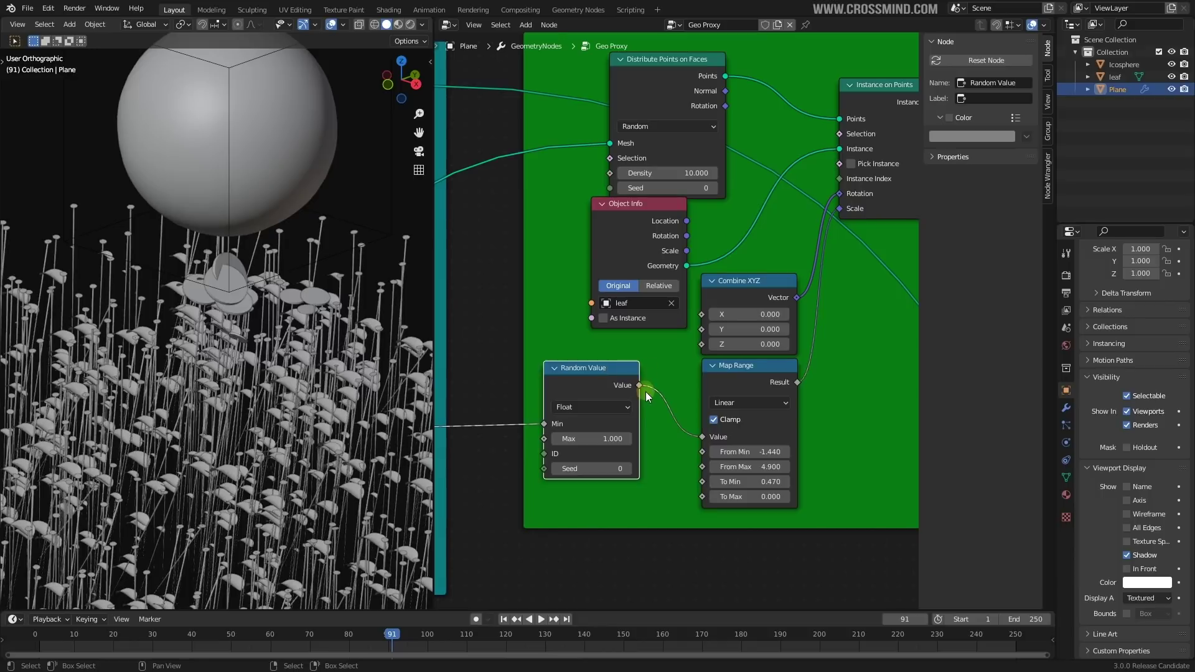
key("ctrl+z")
left_click_drag(702, 346, 702, 346)
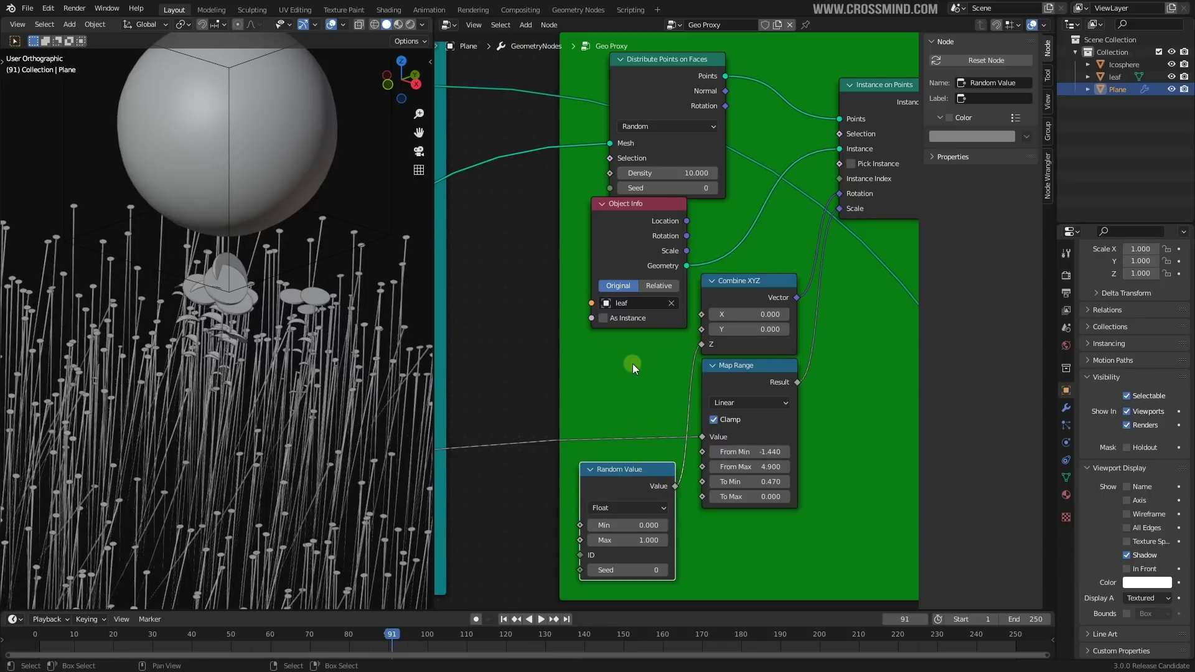
Step: Set the Random Value node's Max to 29.800 to vary the leaf rotation
scroll(334, 374, "up", 2)
middle_click_drag(647, 492, 677, 447)
left_click_drag(668, 496, 753, 496)
scroll(310, 411, "down", 2)
middle_click_drag(309, 411, 279, 409)
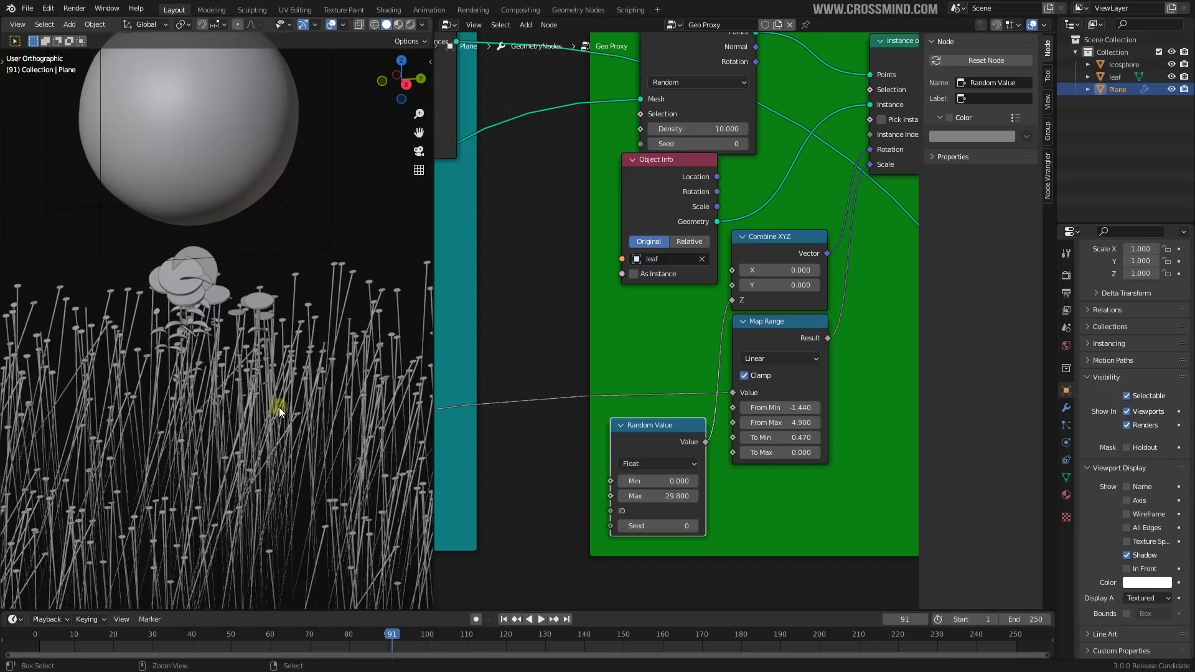
Step: Place the Random Value node beside Combine XYZ, the leaf Map Range below them, and save the file
left_click_drag(667, 435, 644, 324)
left_click_drag(792, 342, 787, 406)
middle_click_drag(294, 376, 309, 393)
scroll(236, 426, "down", 1)
scroll(274, 346, "down", 1)
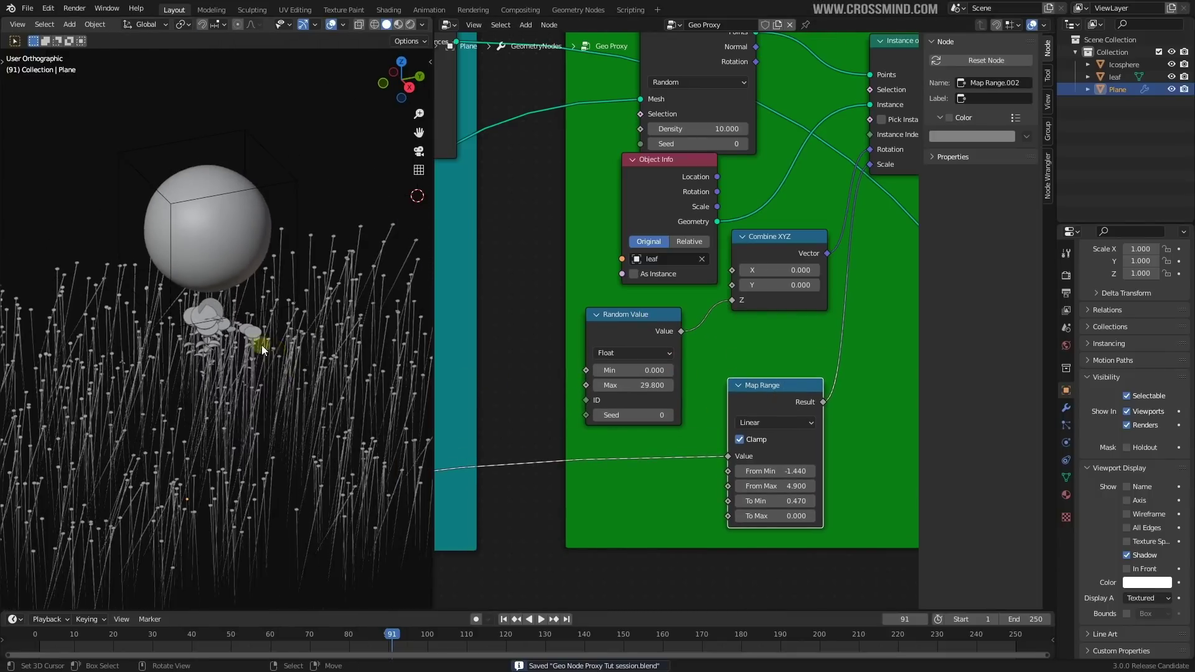
scroll(262, 345, "up", 1)
scroll(639, 297, "down", 2)
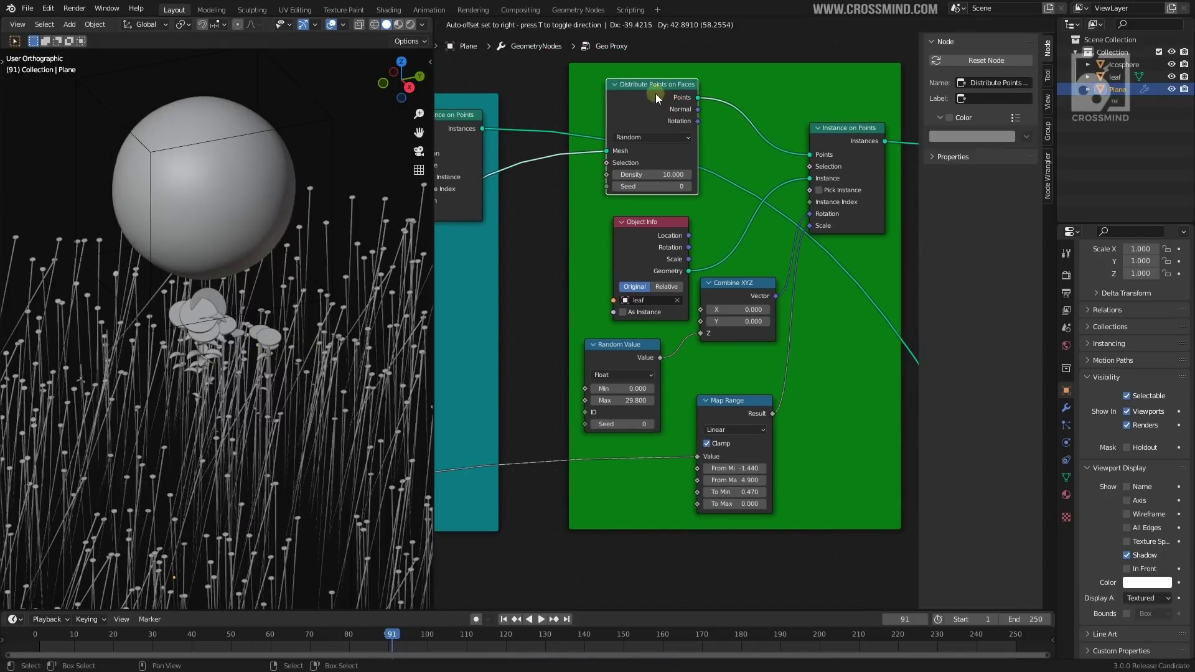
Step: Try Random colouring in the viewport shading and restore Material colouring
left_click(421, 25)
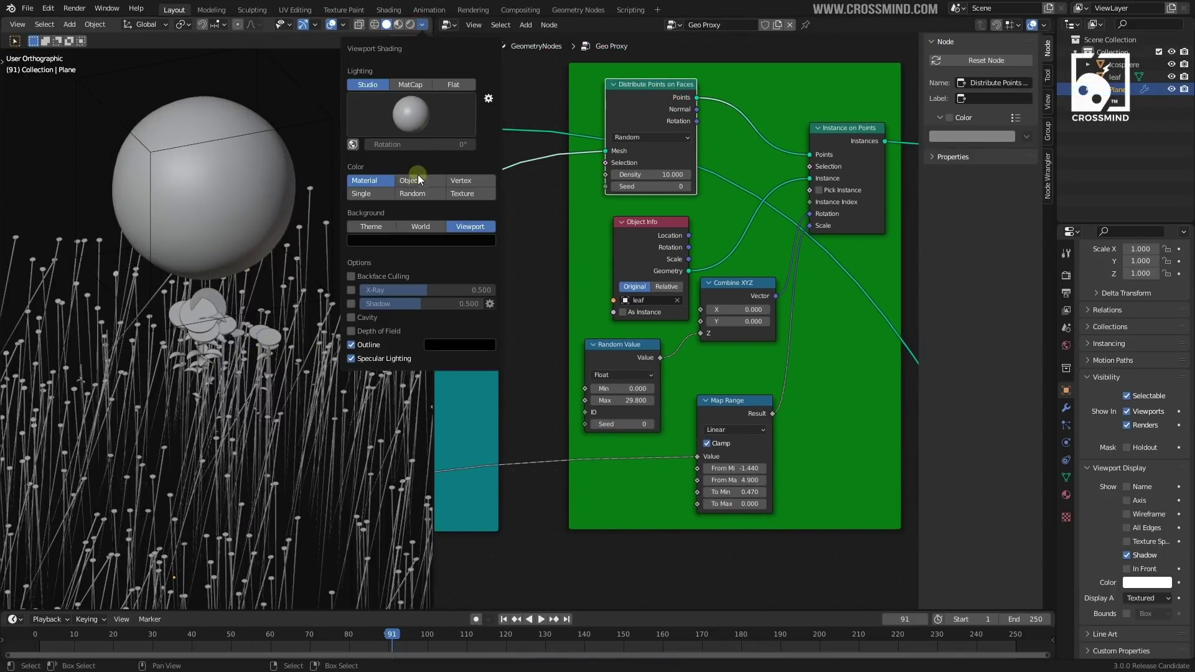
left_click(420, 194)
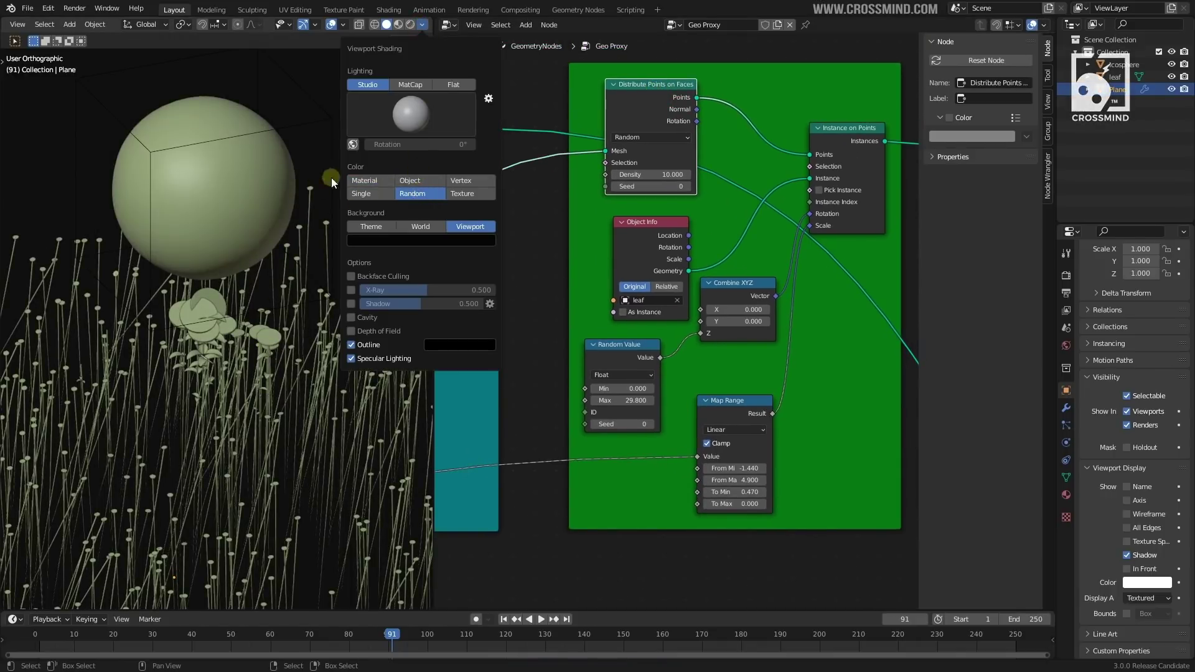
left_click(361, 181)
Step: Tidy the Random Value, Combine XYZ and Map Range nodes into a compact group in the green frame
scroll(761, 392, "down", 2)
scroll(685, 374, "up", 3)
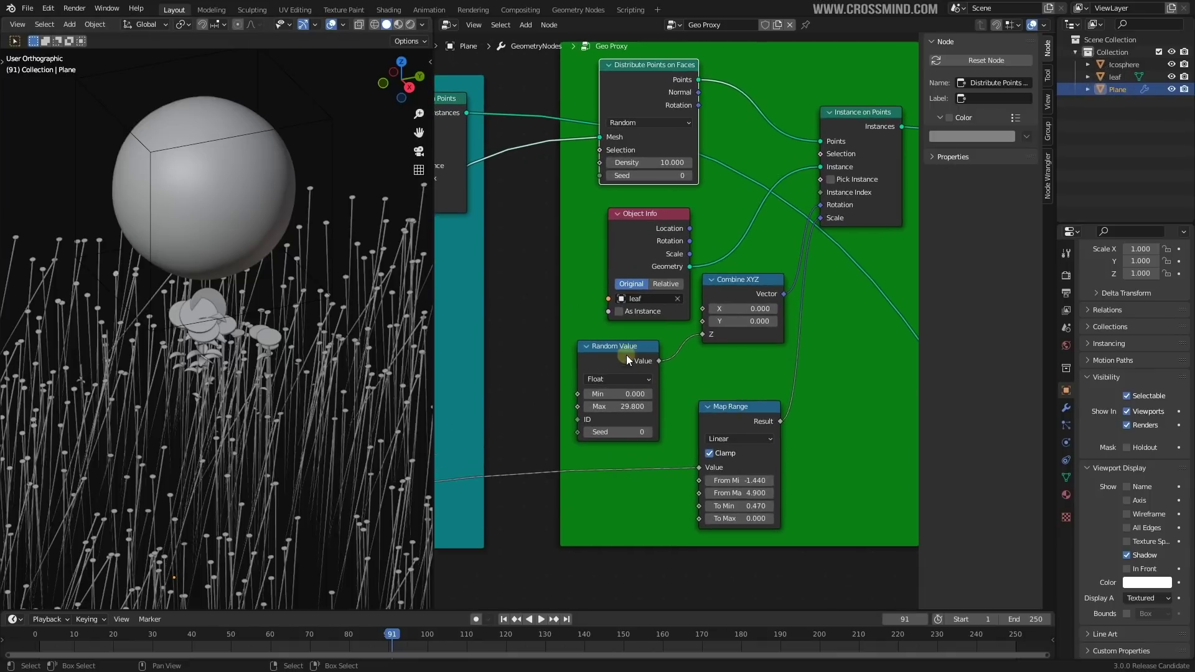
left_click_drag(628, 355, 670, 350)
key("shift+a")
left_click_drag(737, 282, 745, 271)
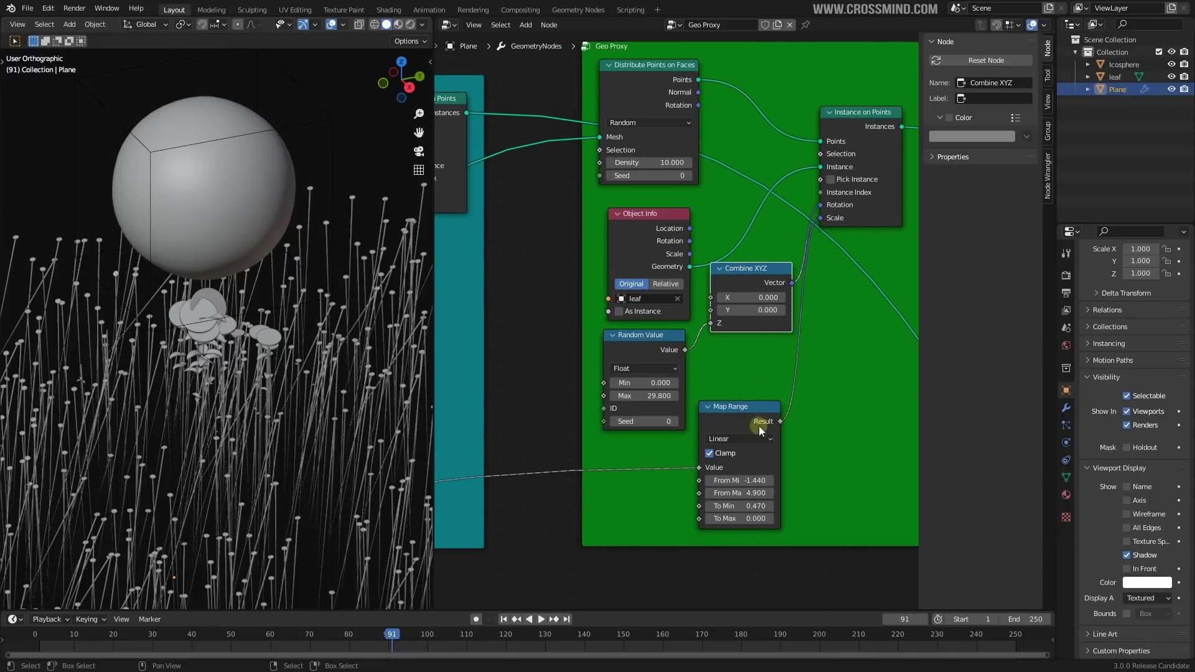
left_click_drag(752, 403, 748, 363)
Step: Test the leaves by moving the icosphere and scaling it down to 2.727, and reselect the plane
right_click_drag(299, 149, 267, 187)
middle_click_drag(274, 227, 253, 197)
scroll(253, 196, "up", 2)
right_click_drag(276, 170, 292, 192)
middle_click_drag(272, 245, 360, 252)
right_click_drag(359, 252, 325, 233)
middle_click_drag(308, 248, 243, 245)
key("s")
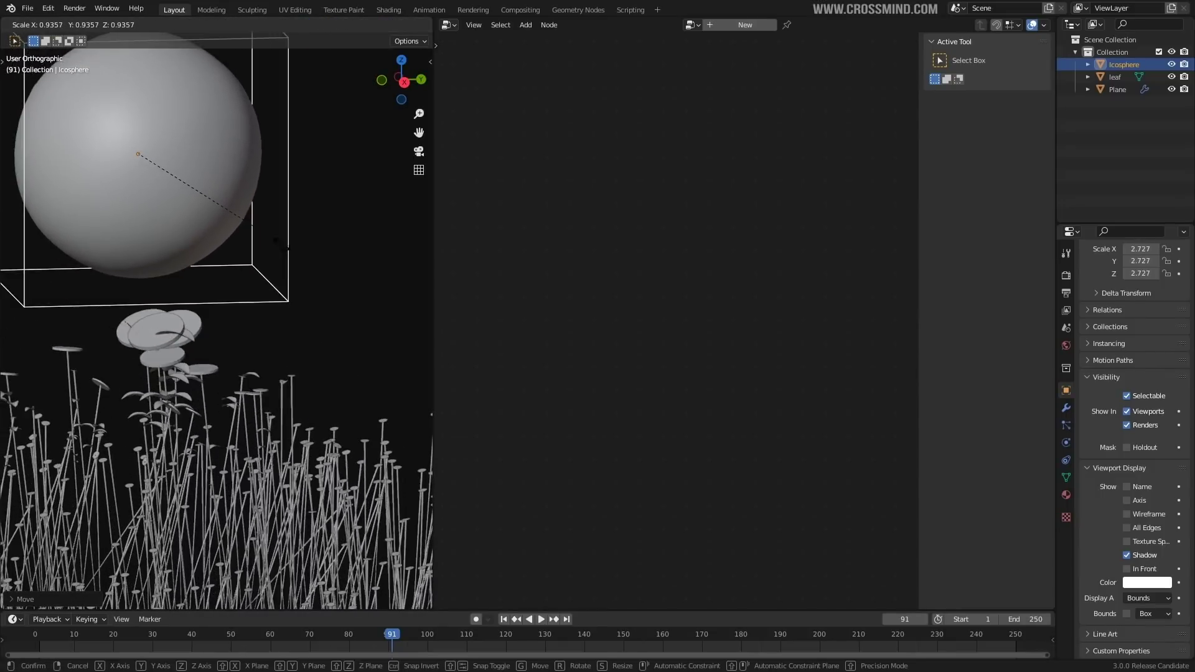
left_click(294, 410)
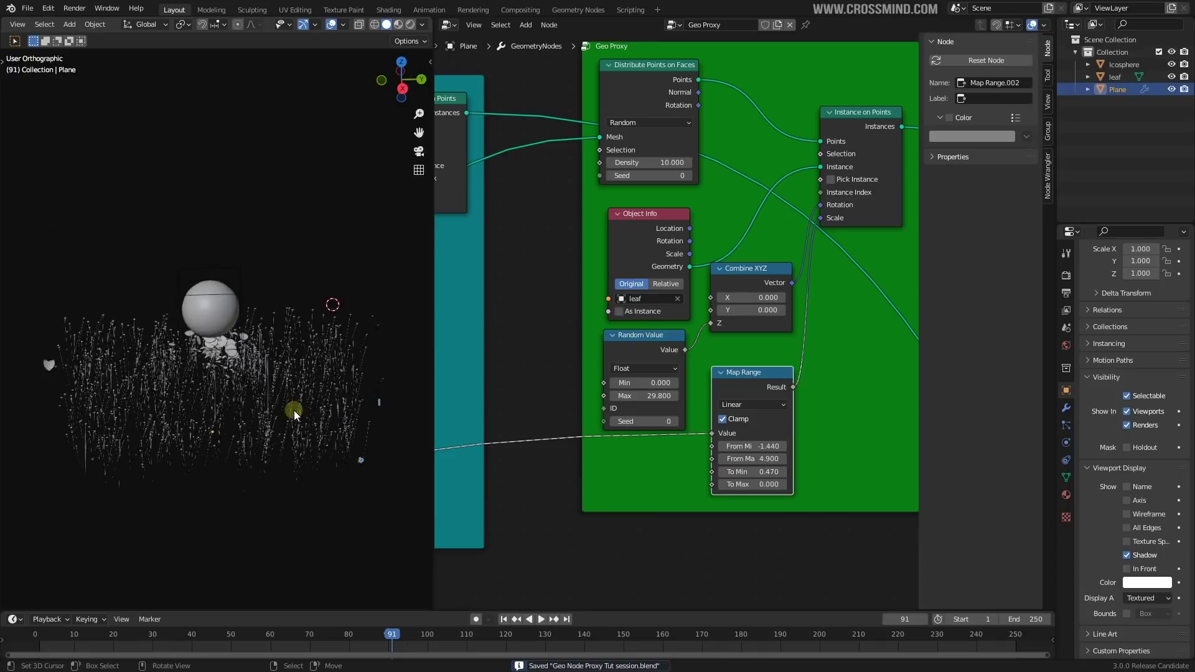
Step: Hide the node editor's sidebar and spread out the leaf Instance on Points, Combine XYZ and Object Info nodes in the green frame
scroll(674, 326, "down", 3)
key("n")
scroll(861, 368, "up", 1)
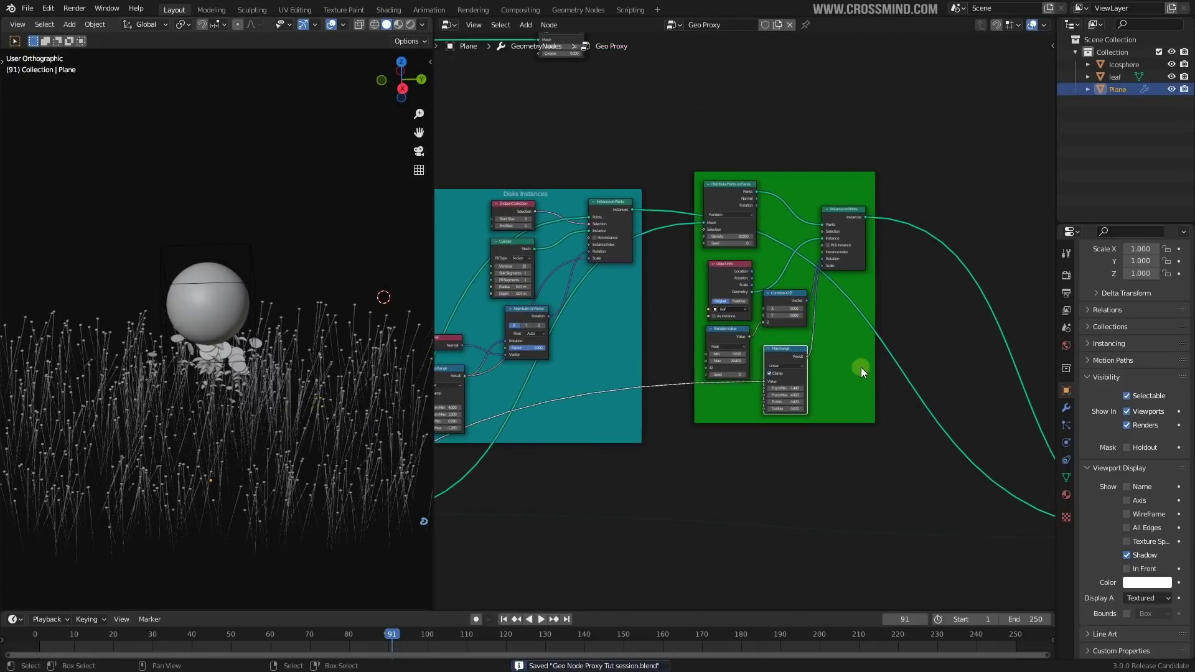
scroll(853, 337, "up", 1)
left_click_drag(893, 188, 933, 190)
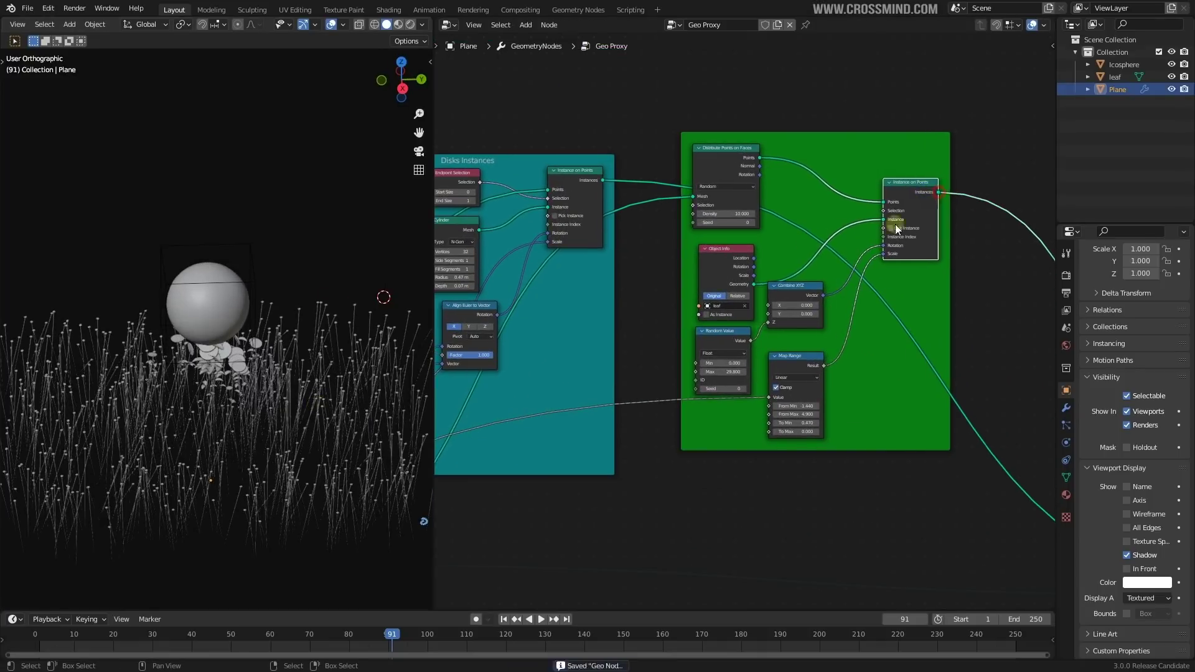
left_click_drag(810, 286, 838, 224)
left_click_drag(720, 260, 693, 260)
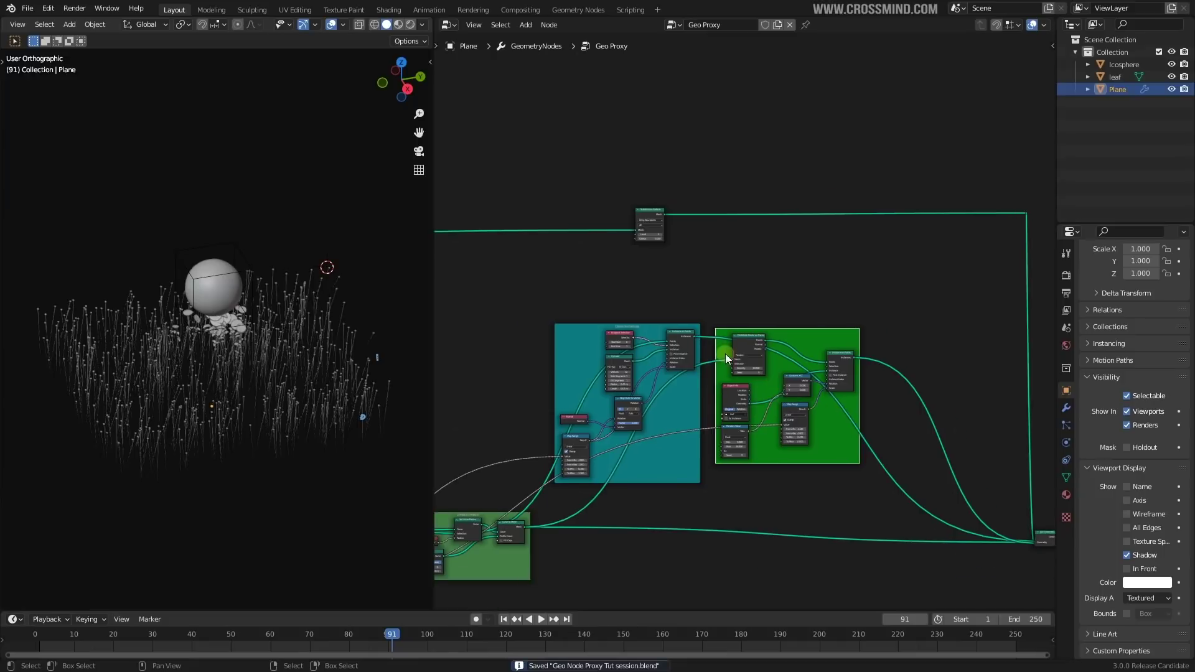
Step: Examine the leaves under the icosphere and the Subdivision Surface node above the frames
scroll(726, 354, "up", 1)
middle_click_drag(88, 365, 111, 367)
scroll(212, 308, "up", 5)
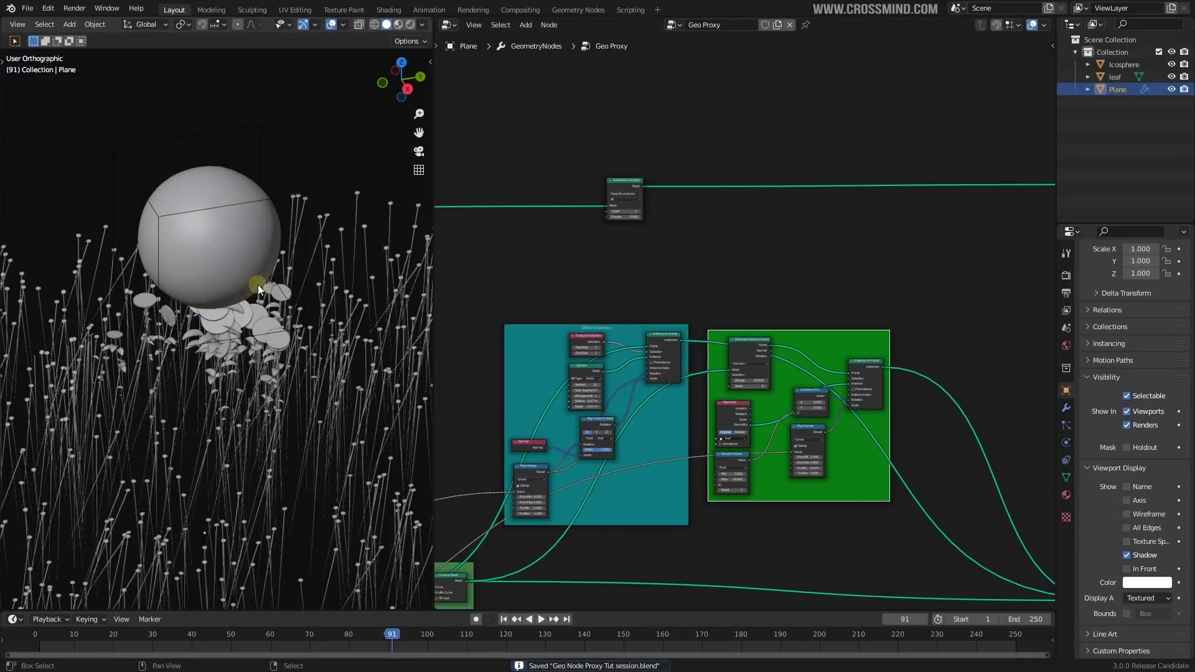
middle_click_drag(258, 285, 262, 341, "shift")
middle_click_drag(771, 218, 818, 220)
scroll(819, 220, "up", 3)
middle_click_drag(686, 227, 766, 307)
scroll(766, 307, "up", 3)
middle_click_drag(256, 342, 234, 327)
scroll(234, 327, "up", 1)
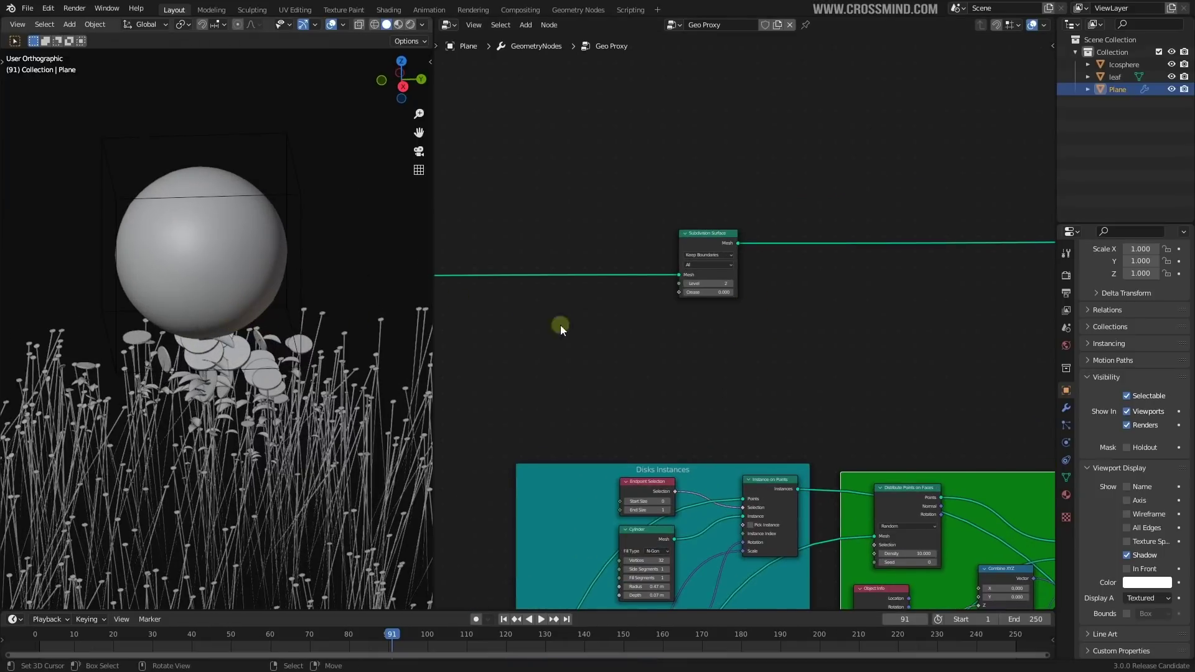
Step: Inspect the sphere's mesh in wireframe shading and follow the Subdivision Surface link to the output
middle_click_drag(671, 287, 672, 315)
scroll(672, 314, "up", 2)
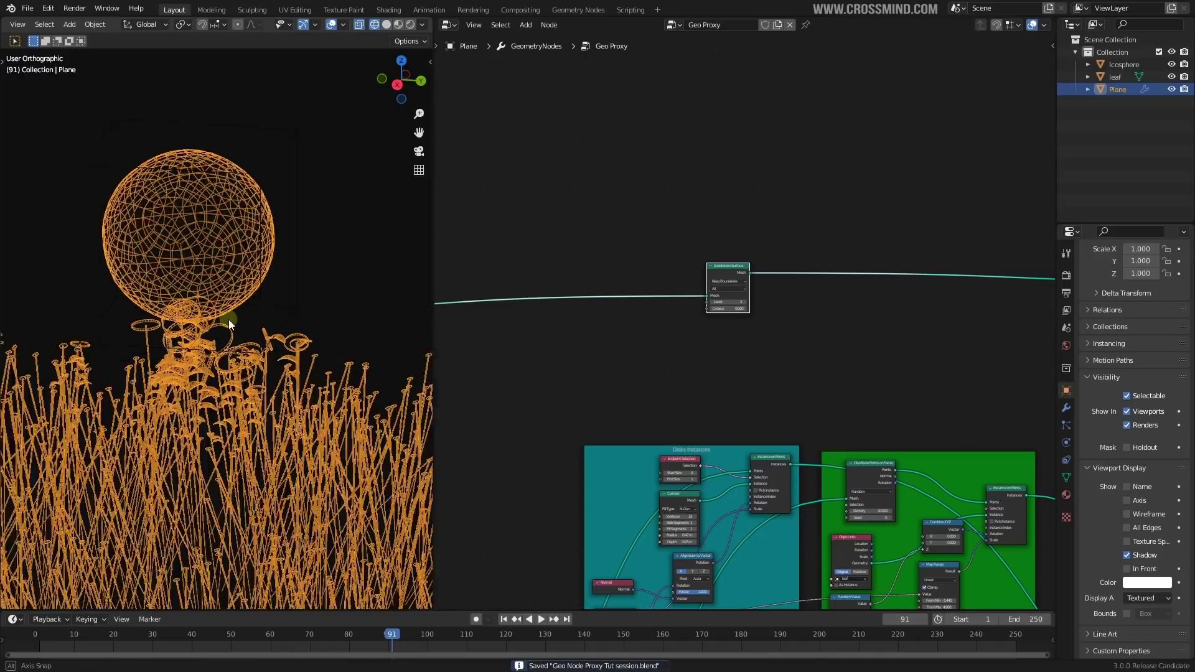
middle_click_drag(229, 319, 186, 233)
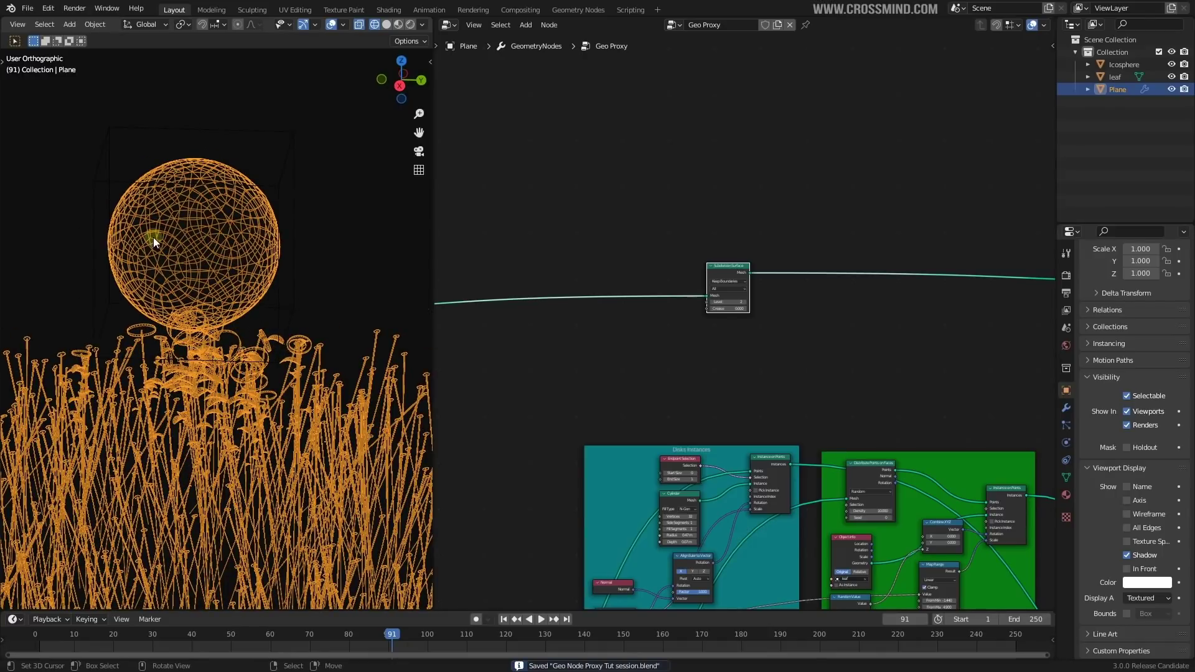
scroll(704, 277, "down", 5)
middle_click_drag(894, 307, 654, 285)
middle_click_drag(247, 243, 261, 238)
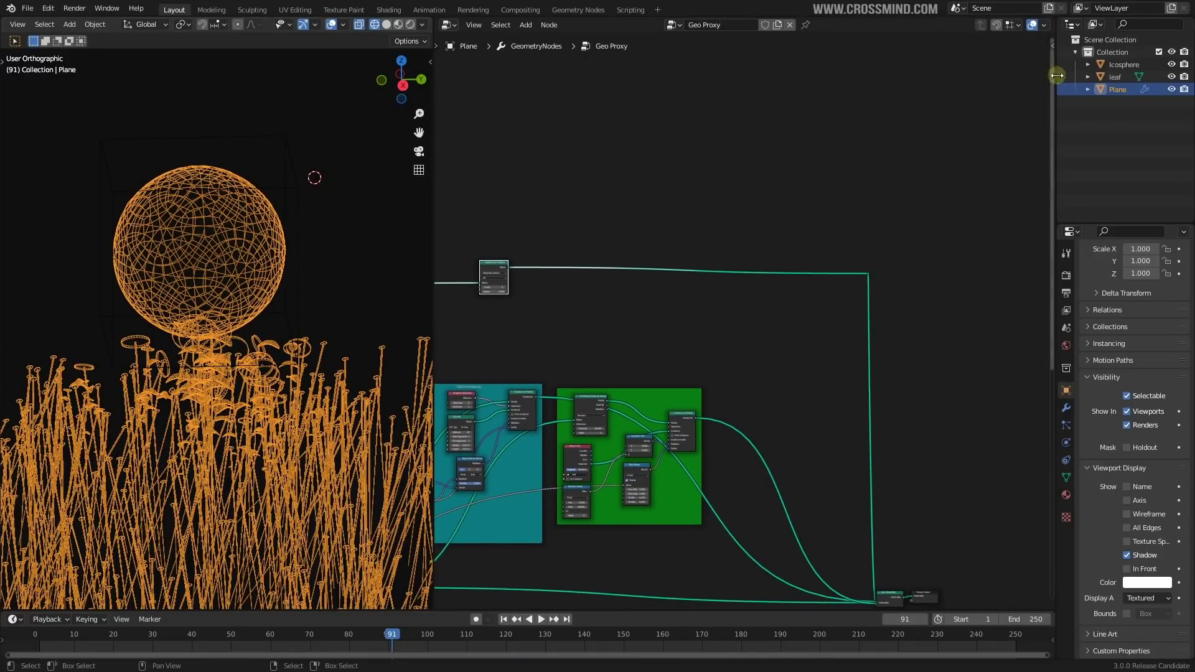
Step: Snap the 3D cursor to the icosphere's centre
left_click(1110, 65)
middle_click_drag(300, 147, 305, 166)
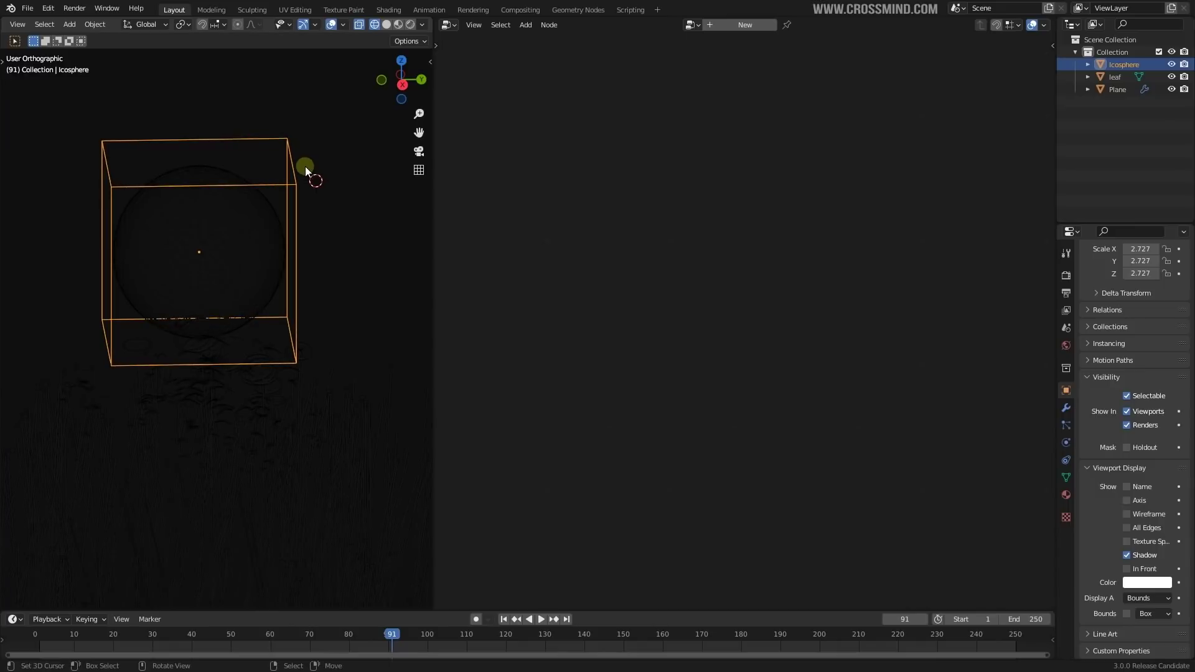
key("shift+s")
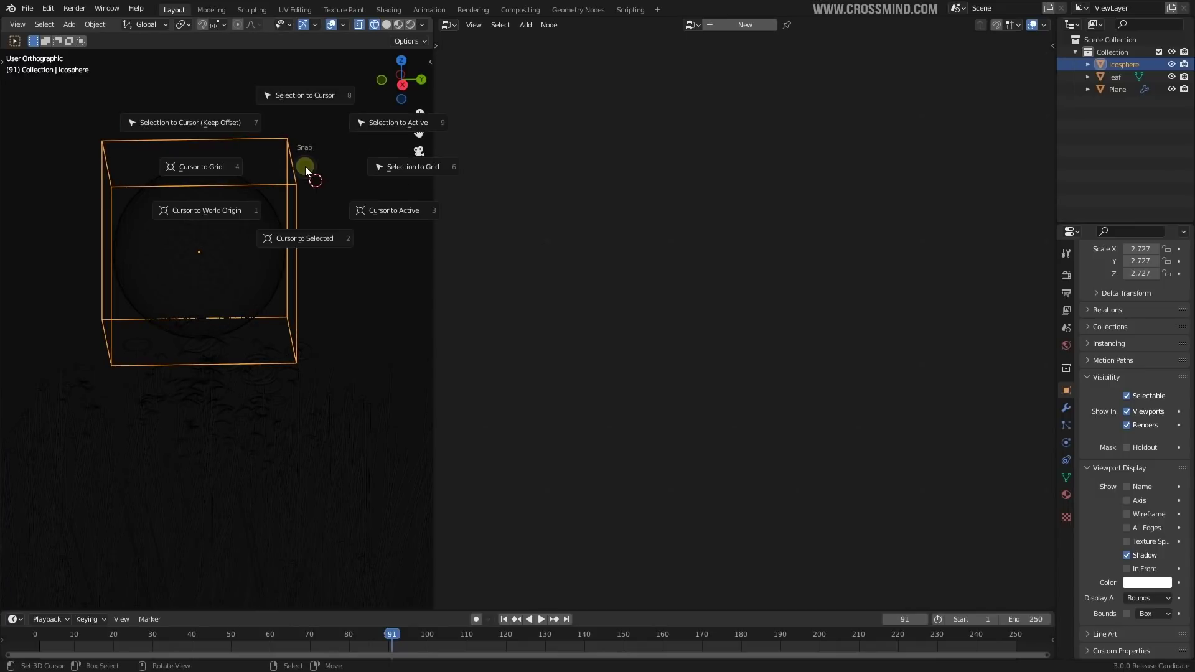
left_click(275, 264)
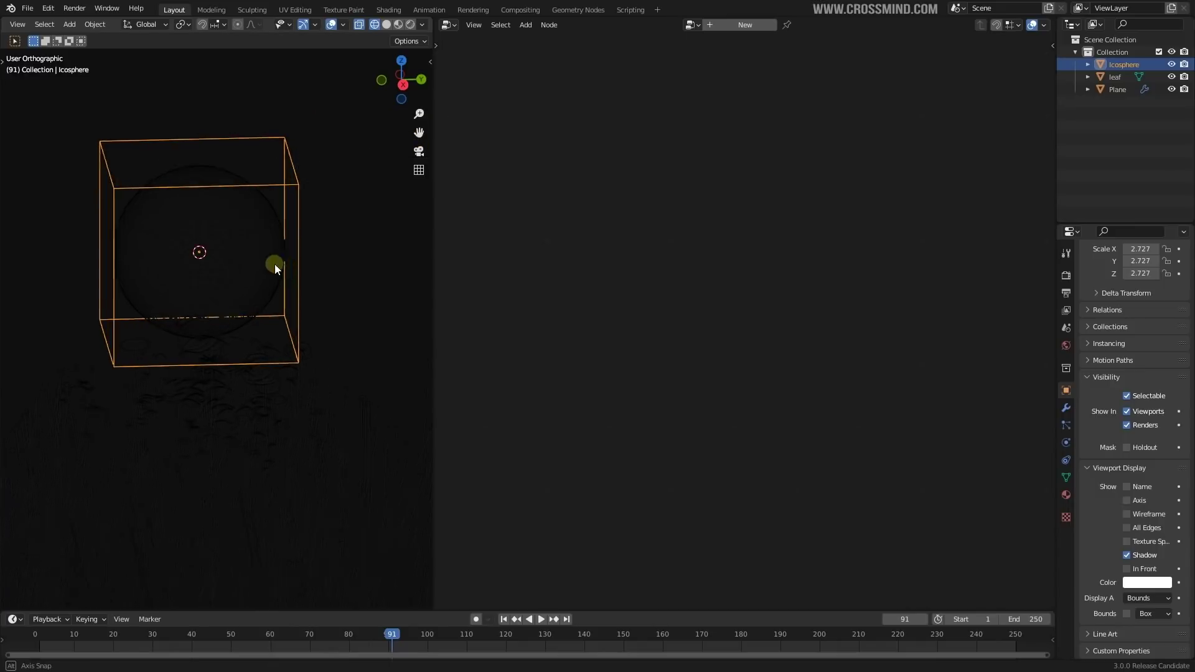
Step: Add a second ico sphere at the 3D cursor, scaled to 0.661 with a level 1 subdivision
middle_click_drag(275, 264, 293, 266)
key("shift+a")
mouse_move(293, 266)
left_click(359, 317)
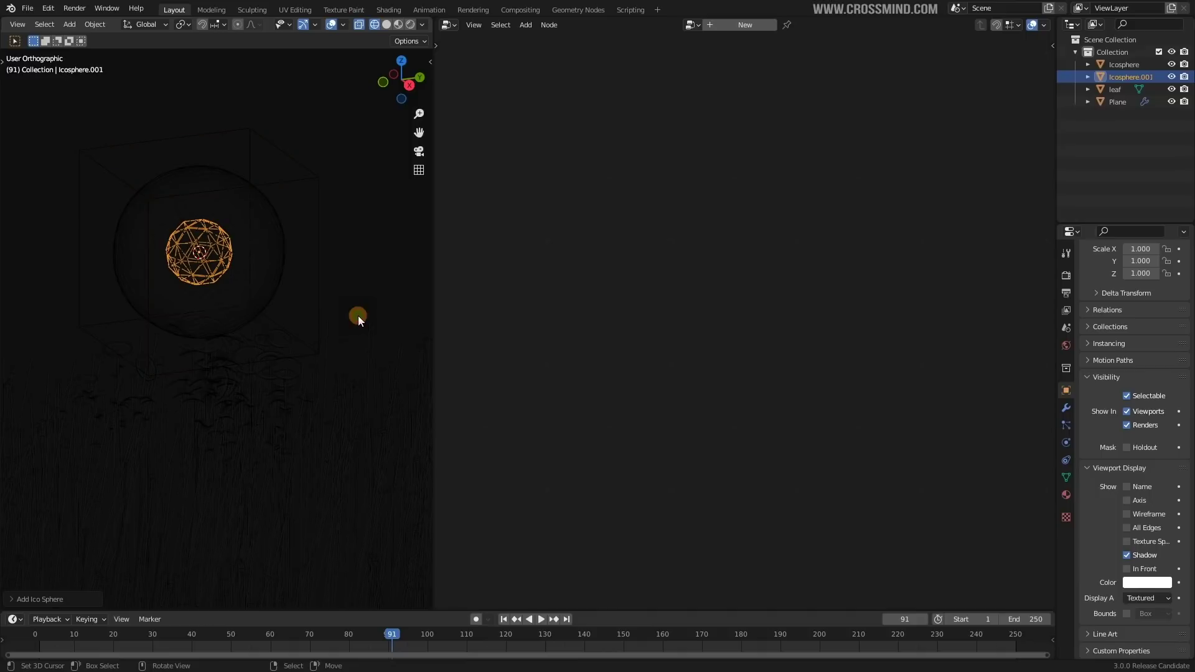
key("s")
left_click(300, 285)
key("ctrl+1")
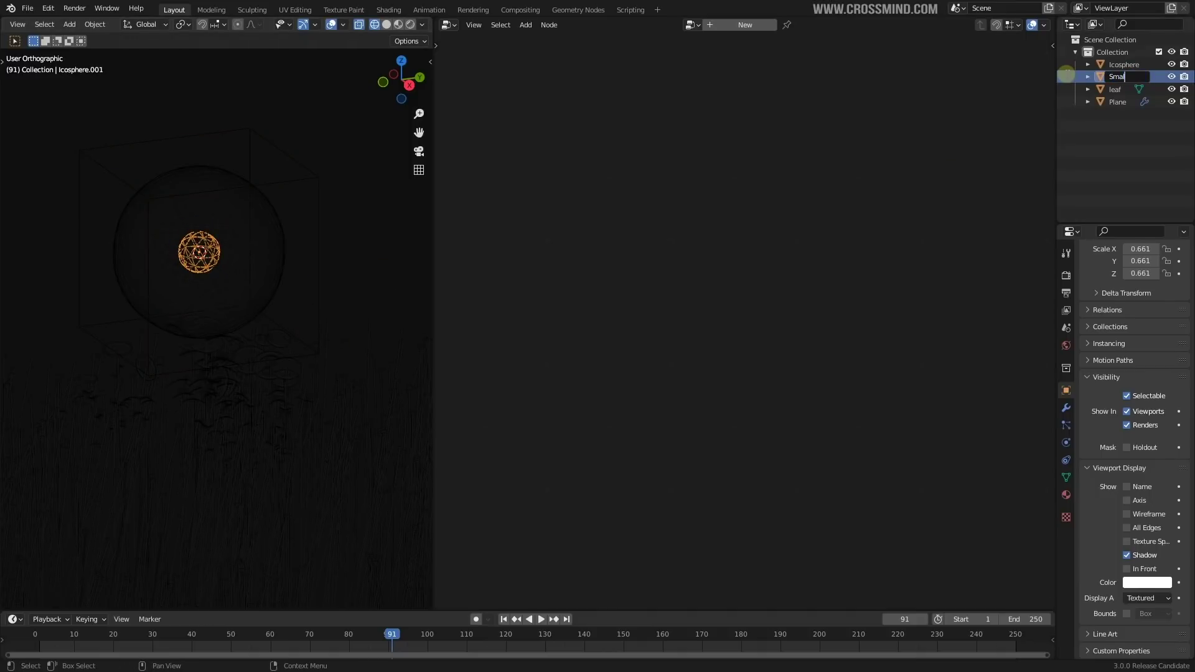
Step: Rename the new sphere as Small Ico Sphere and parent it to the large Icosphere
type("re")
key("Return")
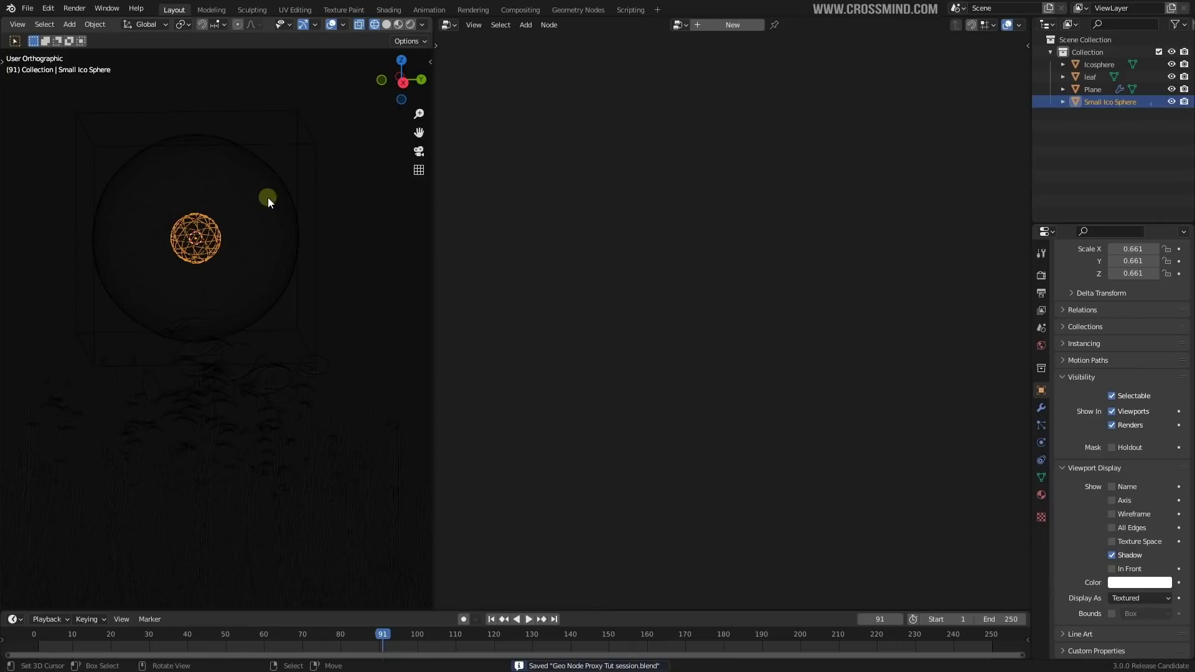
left_click(291, 151, "shift")
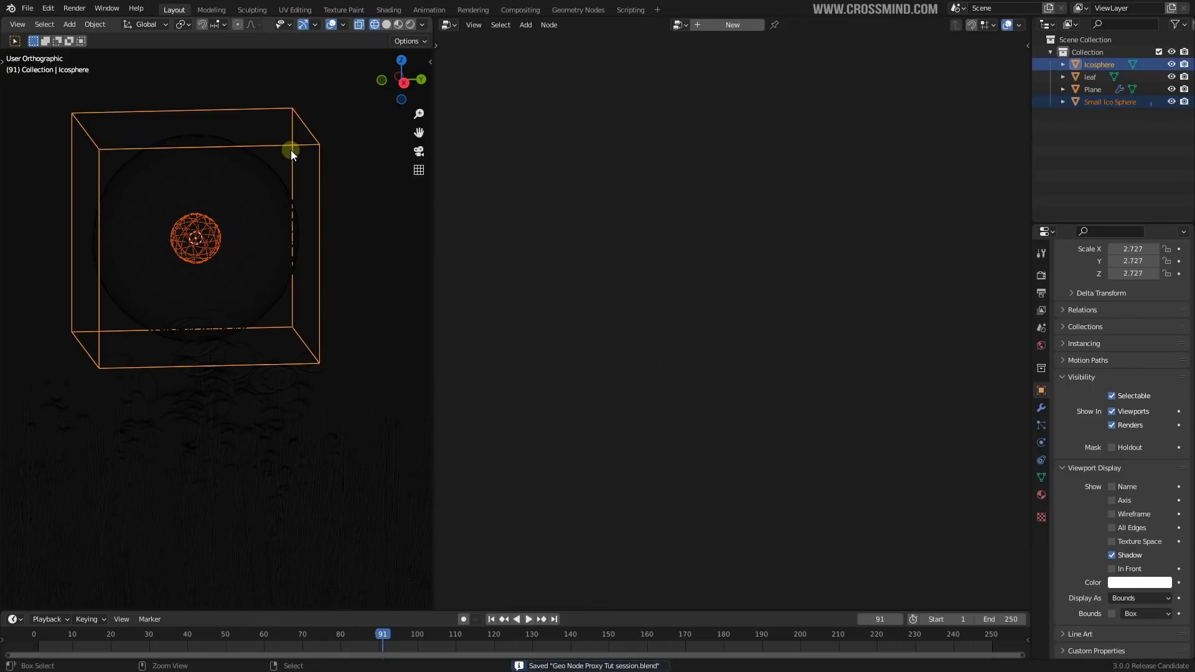
key("ctrl+p")
left_click(282, 151)
middle_click_drag(356, 135, 341, 133)
right_click(340, 132)
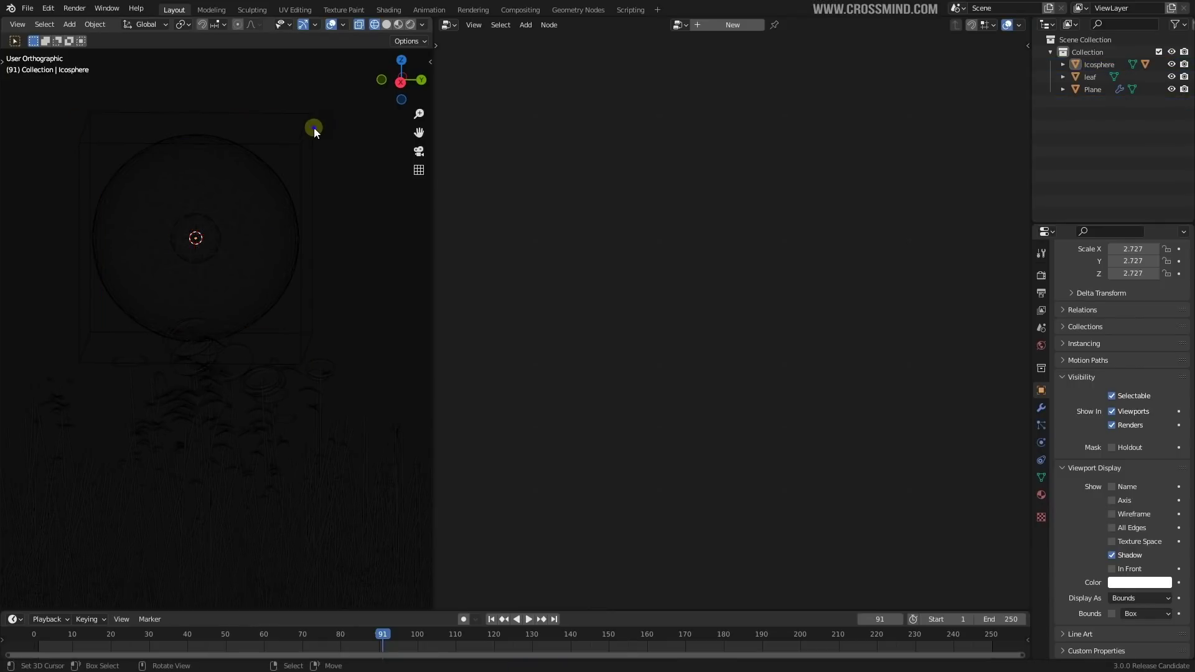
Step: Move the Icosphere slightly down towards the strands in solid shading with X-ray enabled, and save the file
mouse_move(313, 128)
right_mouse_down()
mouse_move(301, 112)
mouse_move(305, 141)
right_mouse_up()
right_click(305, 142)
left_click(384, 25)
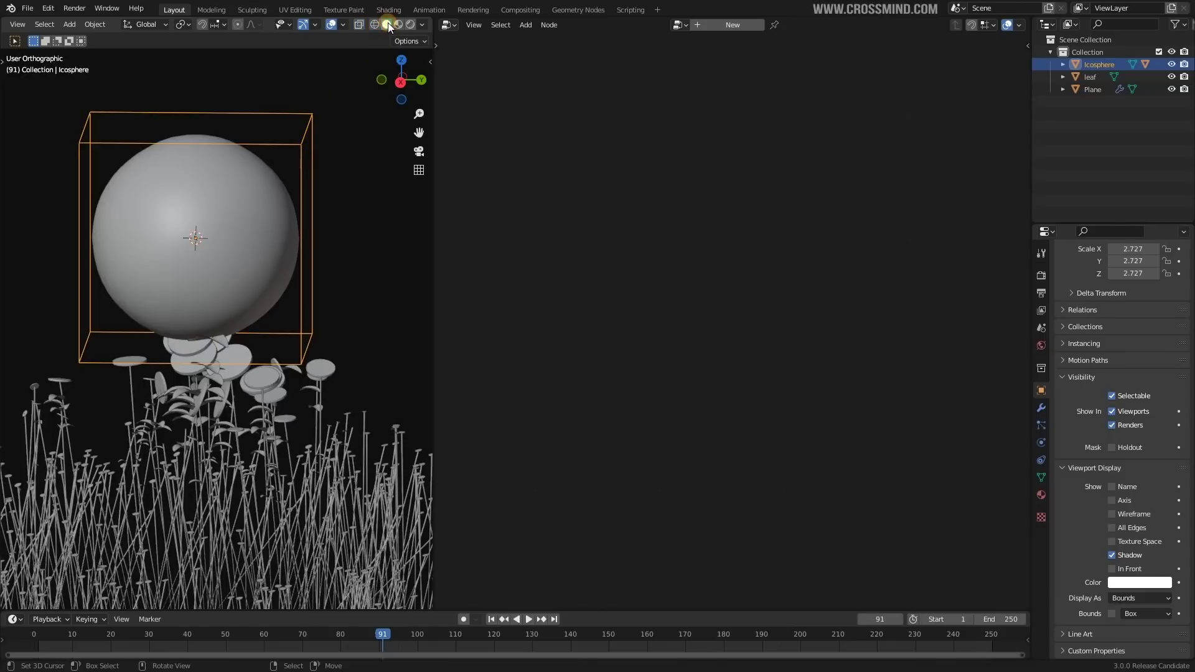
left_click(359, 25)
key("g")
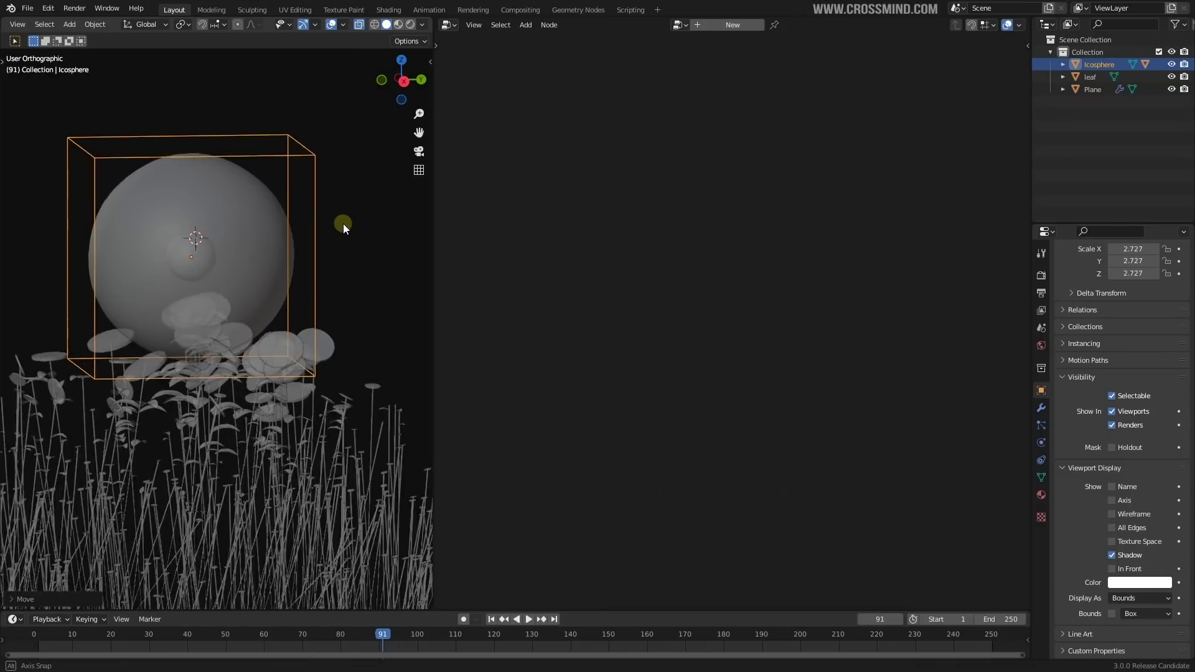
left_click(342, 222)
key("ctrl+s")
Step: Add an Object Info node to the Plane's Geo Proxy tree below Subdivision Surface, with Small Ico Sphere as its object
right_click(275, 208)
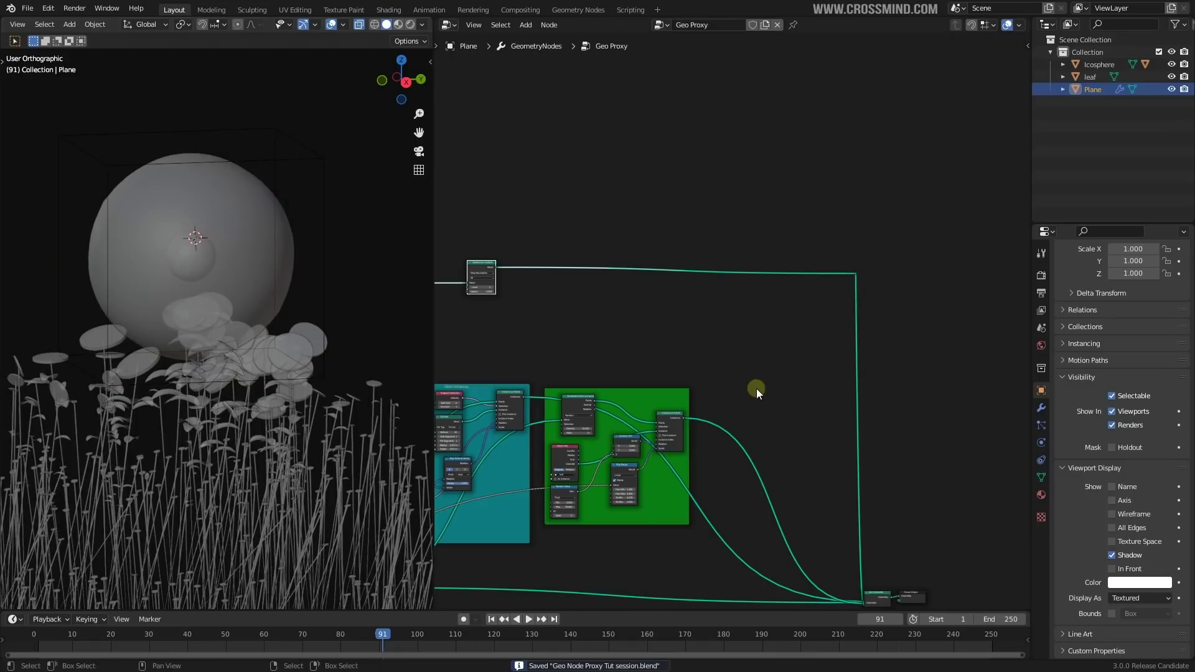
scroll(756, 389, "down", 4)
middle_click_drag(720, 390, 792, 343)
middle_click_drag(651, 311, 754, 328)
left_click_drag(732, 276, 720, 212)
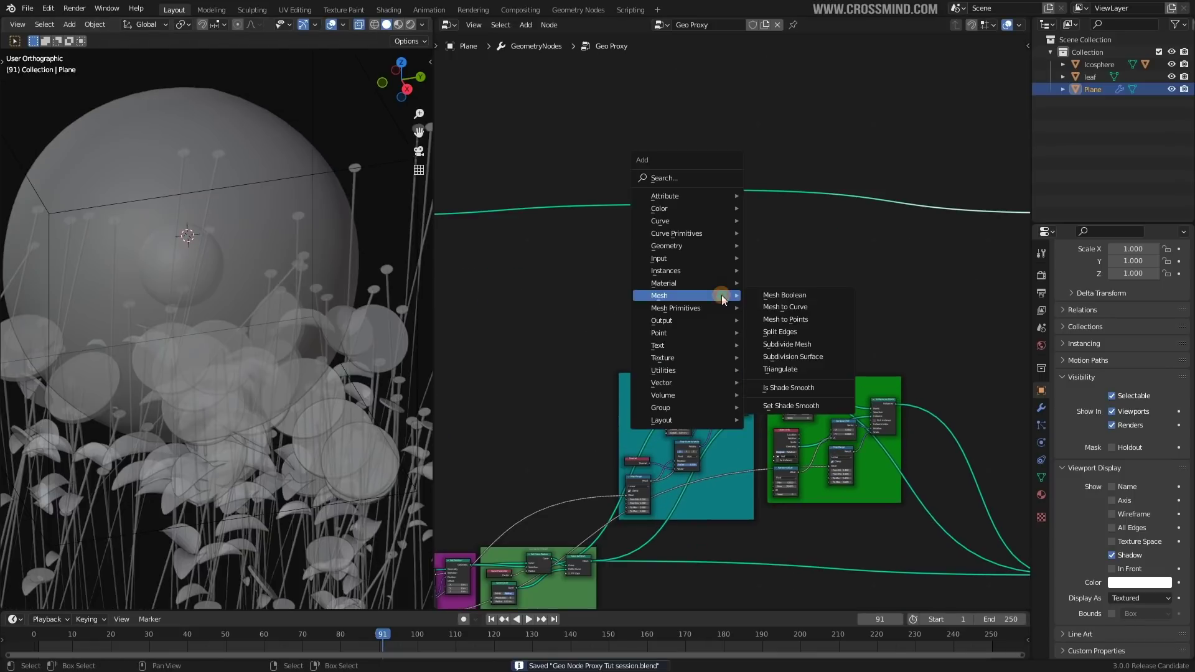
left_click(665, 179)
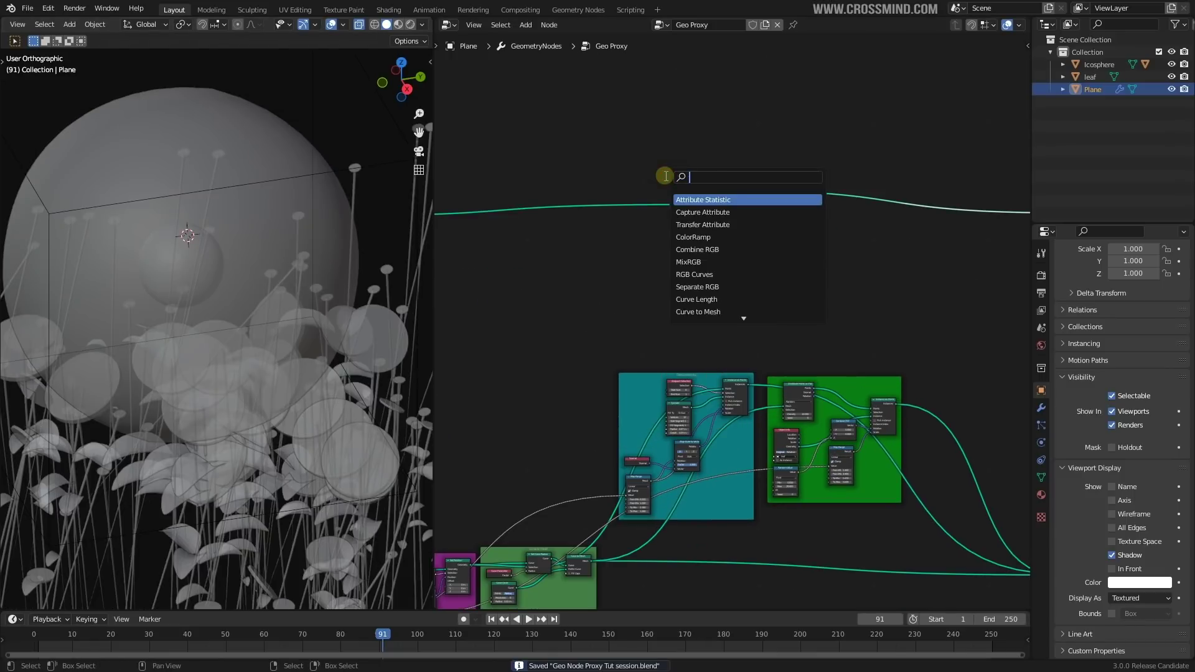
type("obj")
left_click(742, 199)
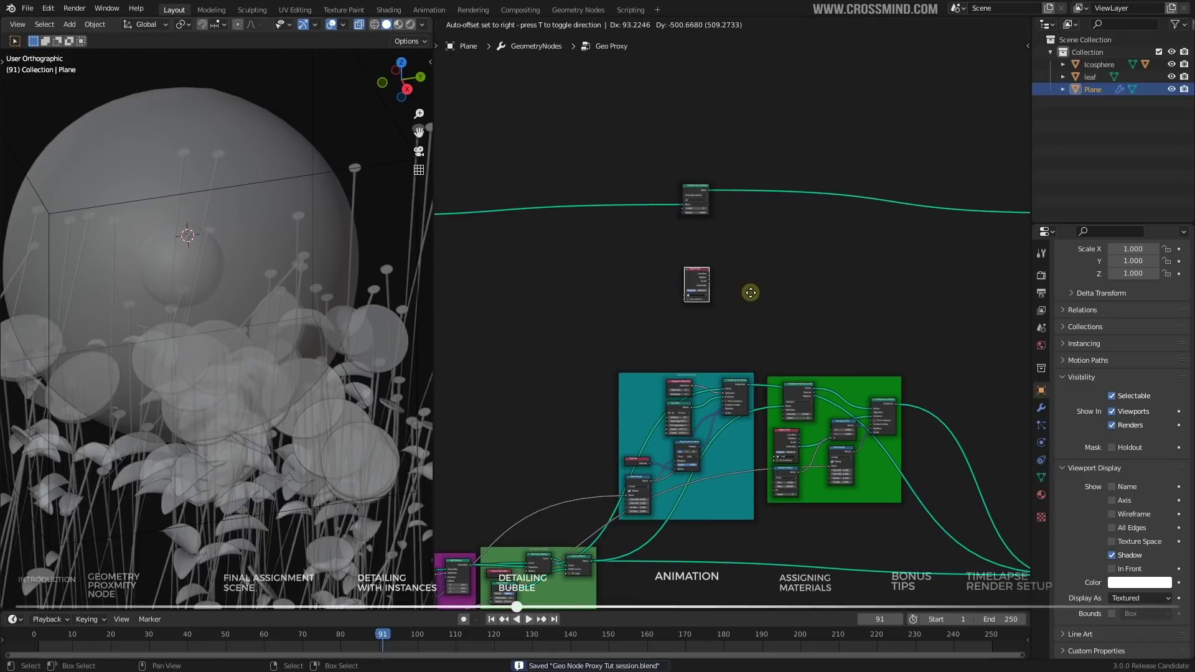
left_click(775, 277)
scroll(775, 277, "up", 5)
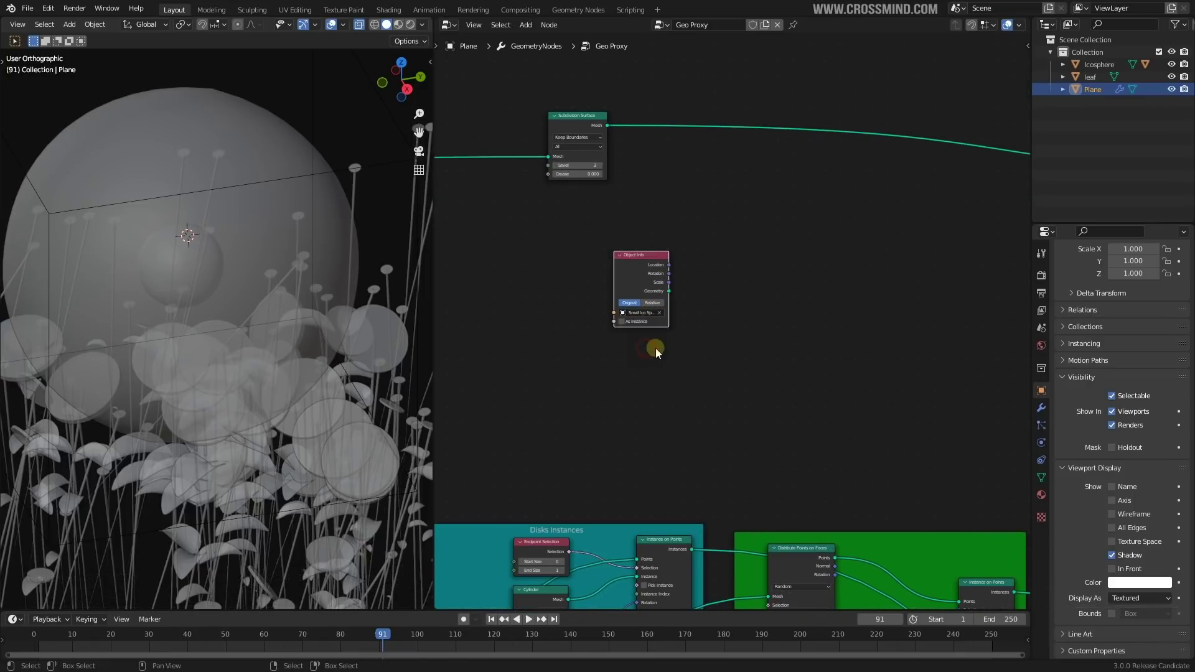
Step: Add a Distribute Points on Faces node, feed it the Object Info geometry and link its points towards the output
scroll(655, 349, "up", 4)
key("shift+a")
left_click(727, 299)
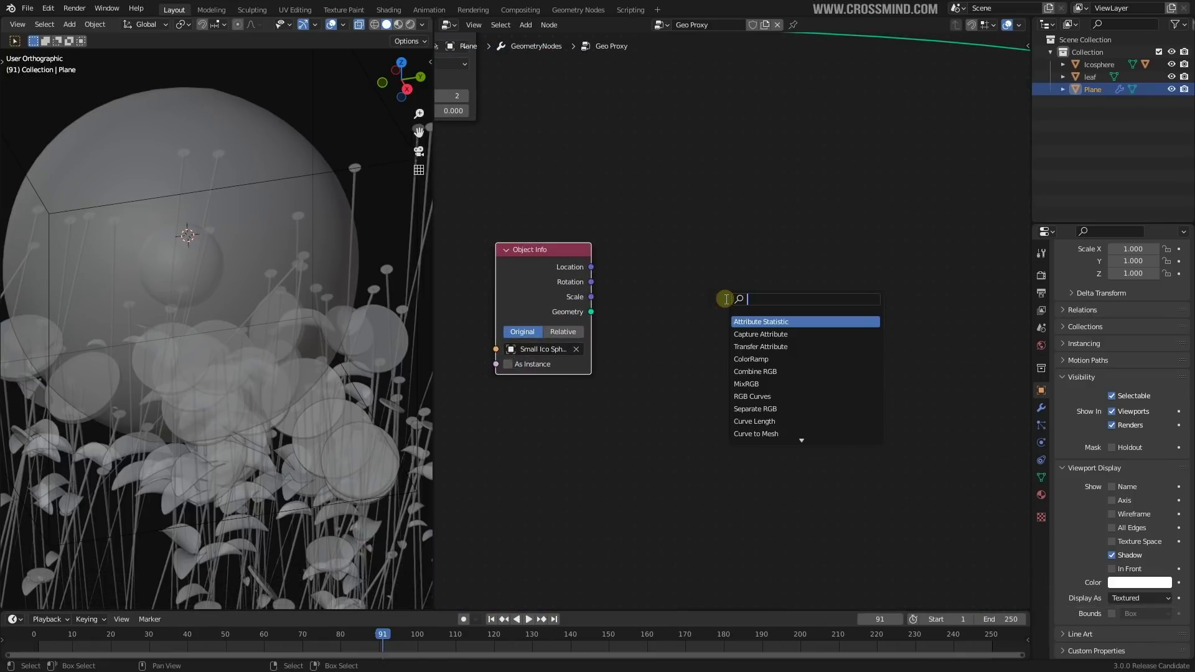
key("Return")
left_click(785, 254)
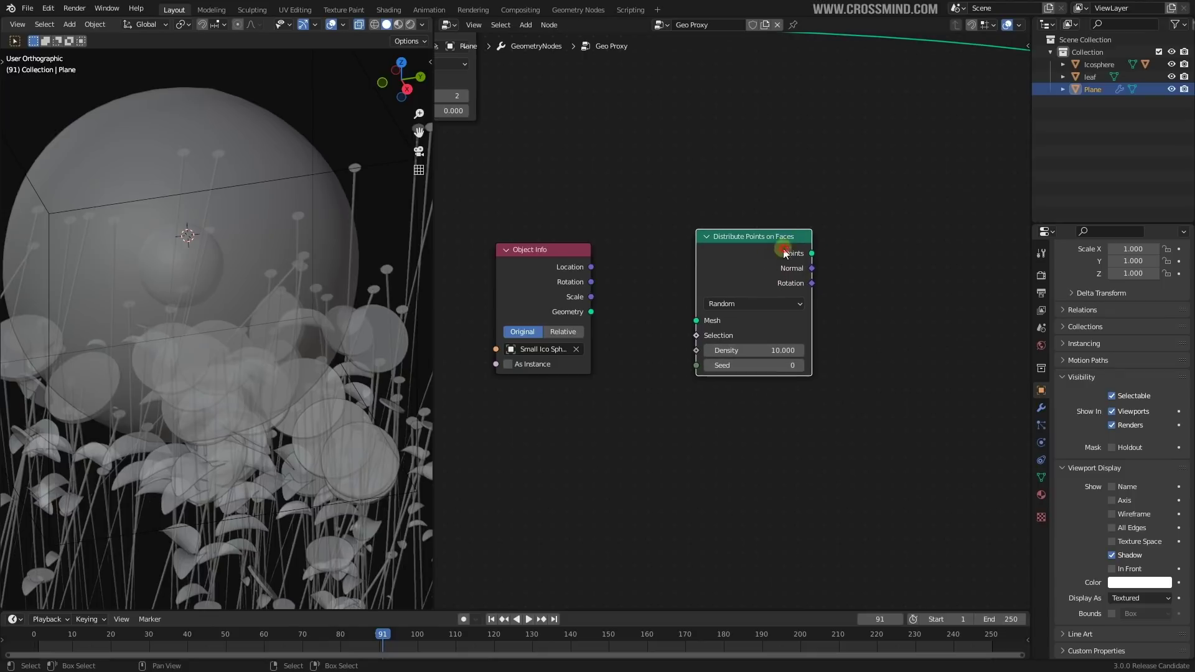
left_click(737, 269)
middle_click_drag(257, 308, 304, 301)
Step: Set the Object Info node to Relative and the point distribution's Density to 40
left_click(568, 332)
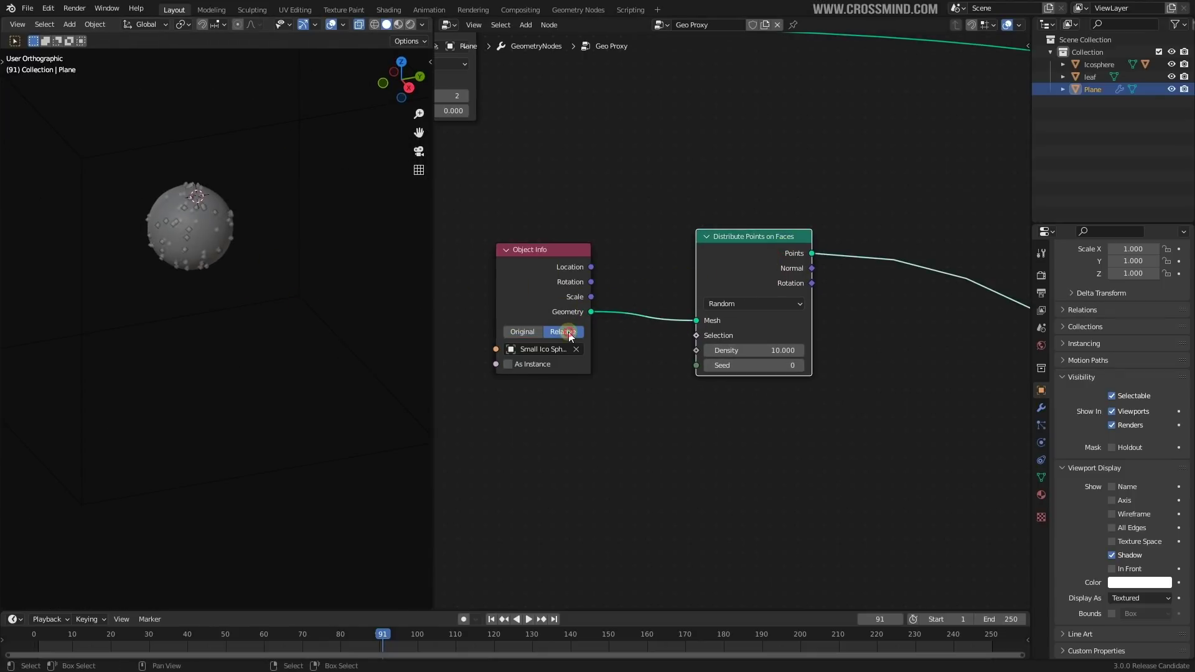
middle_click_drag(205, 243, 206, 211)
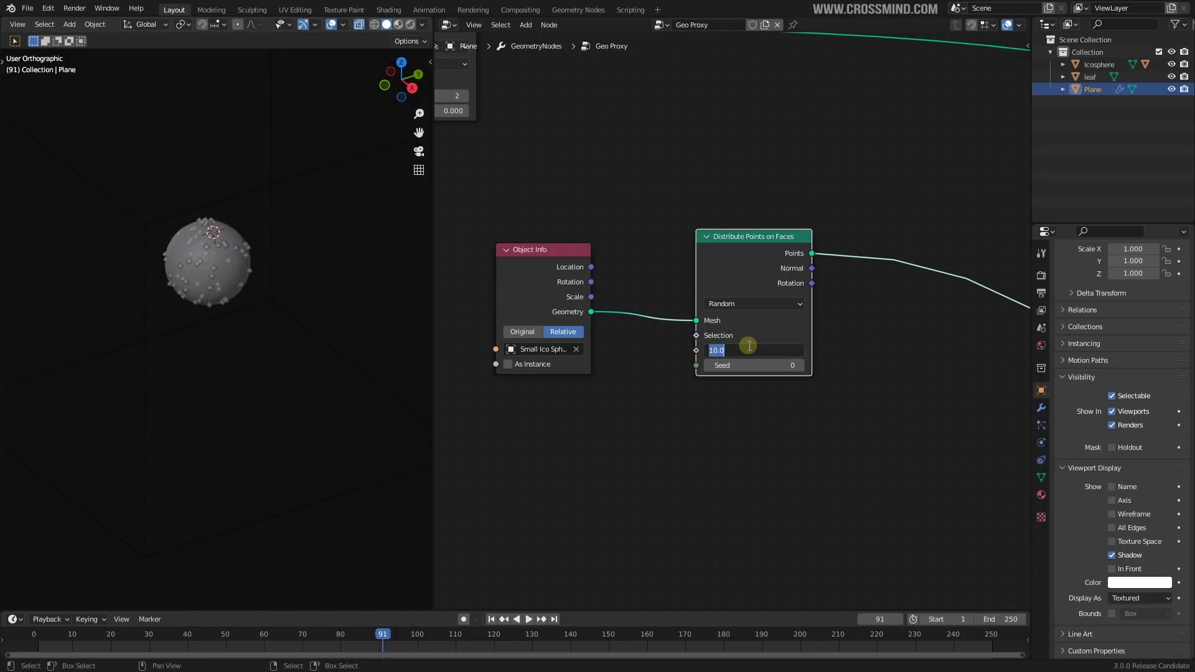
scroll(733, 385, "up", 1)
middle_click_drag(793, 395, 758, 418)
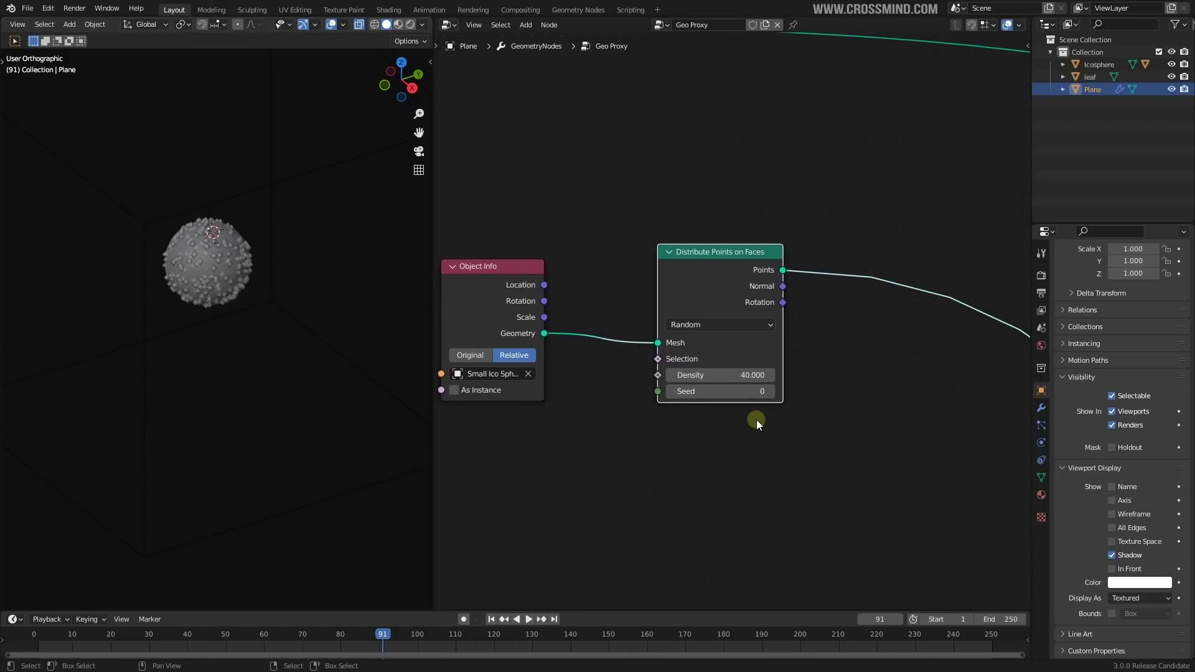
Step: Insert an Instance on Points node on the link after Distribute Points on Faces
middle_click_drag(822, 358, 824, 368)
key("shift+a")
type("inst")
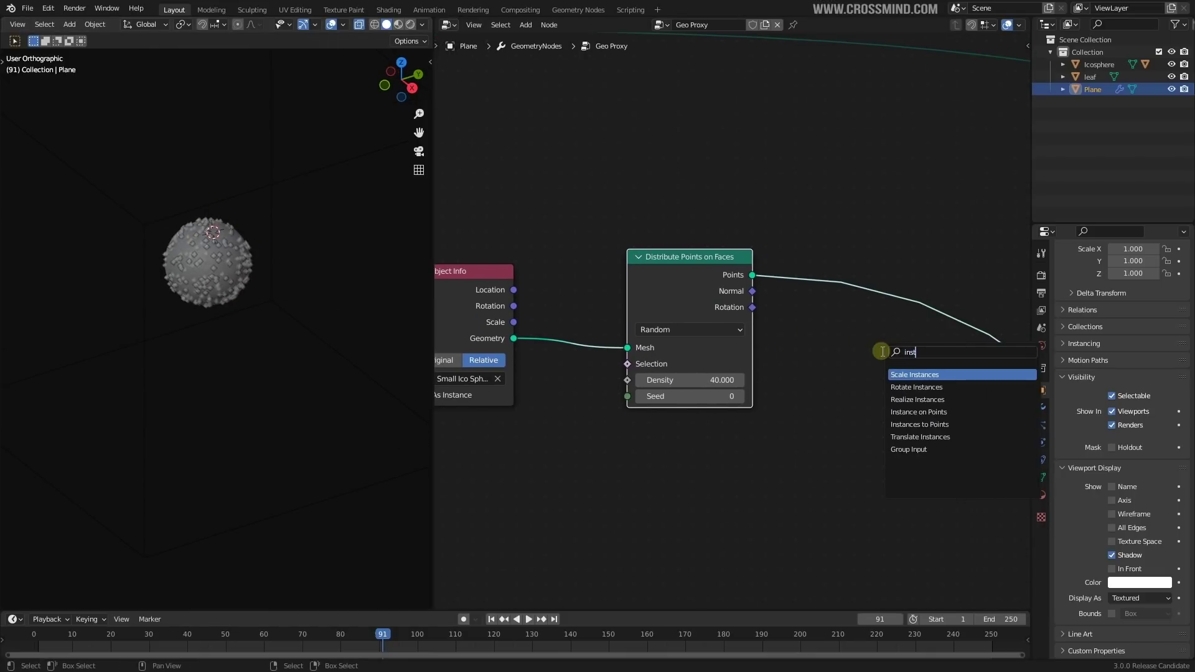
left_click(926, 414)
left_click(861, 296)
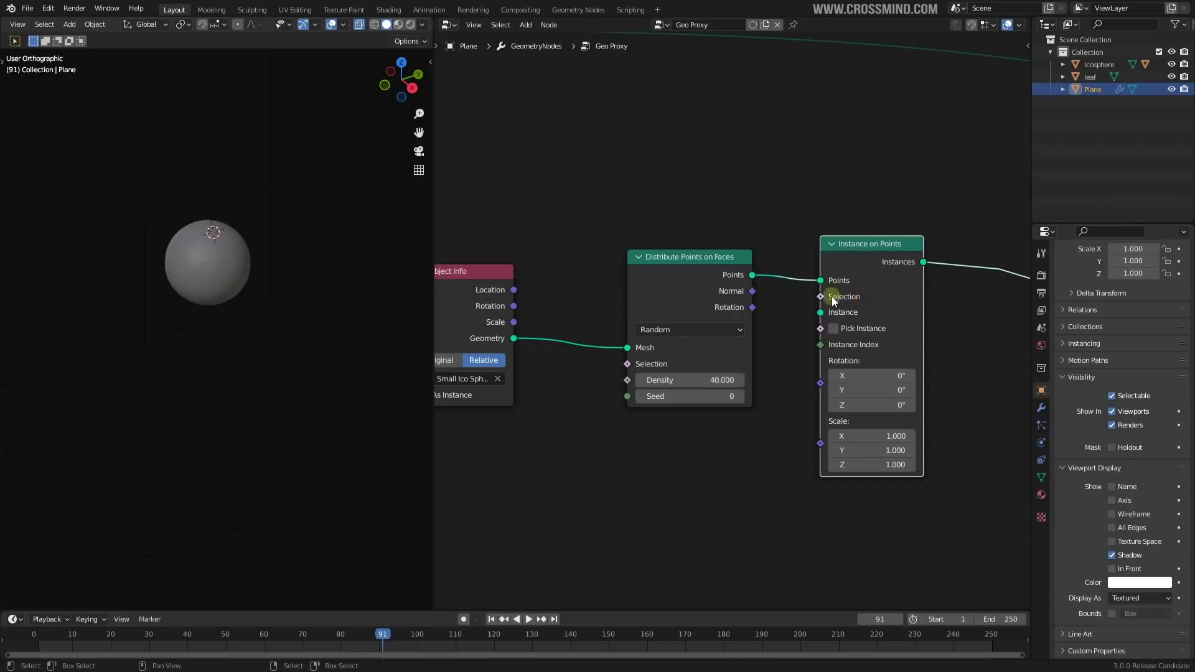
left_click_drag(867, 258, 915, 260)
Step: Add a Curve Line node and connect its curve to the Instance input of Instance on Points
key("shift+a")
left_click(910, 261)
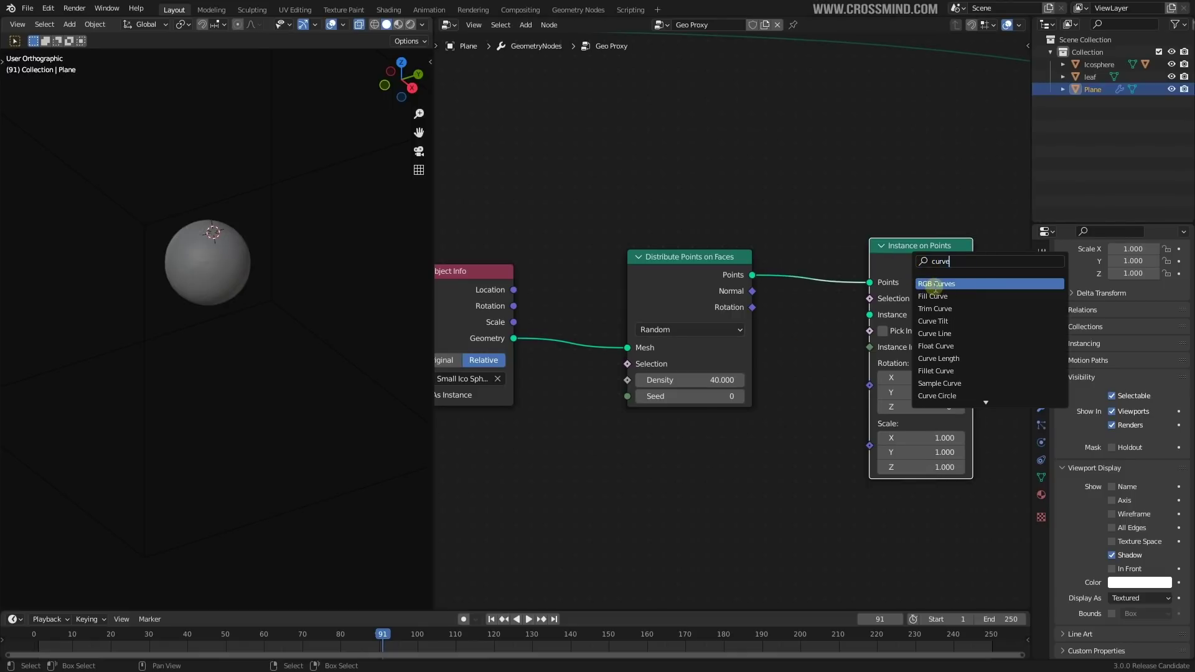
left_click(934, 334)
left_click_drag(874, 316, 872, 315)
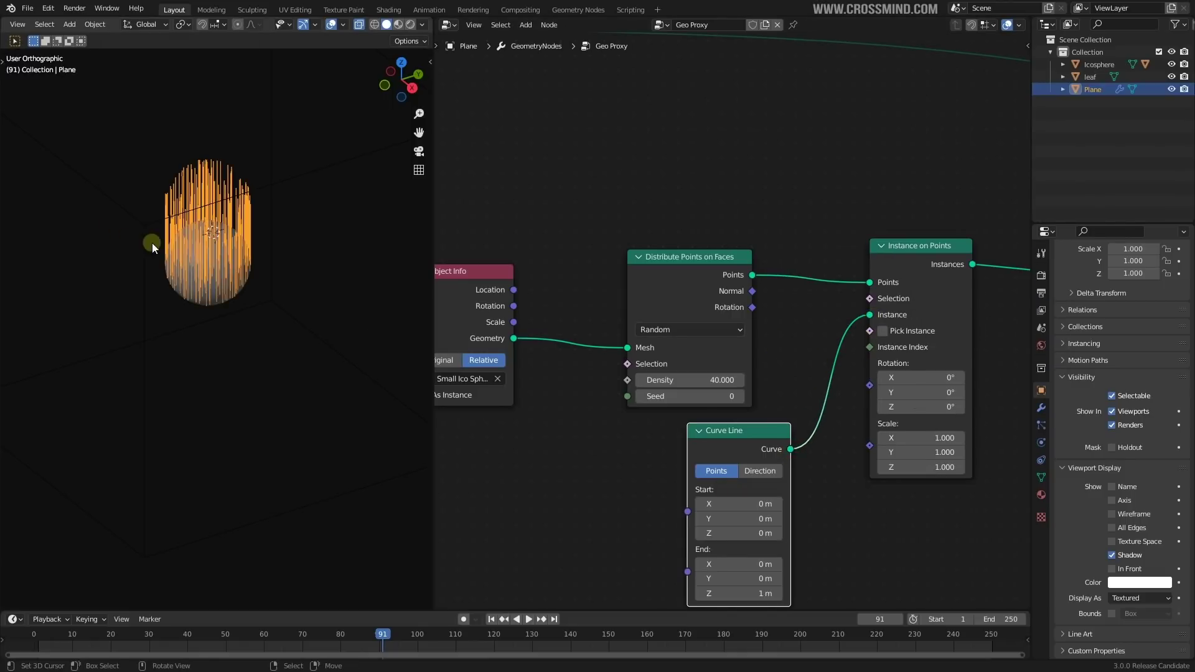
middle_click_drag(151, 243, 407, 292)
Step: Spread out the Distribute Points and Curve Line nodes, and connect the Normal output to the Rotation of Instance on Points
middle_click_drag(775, 373, 781, 328)
left_click_drag(726, 234, 717, 201)
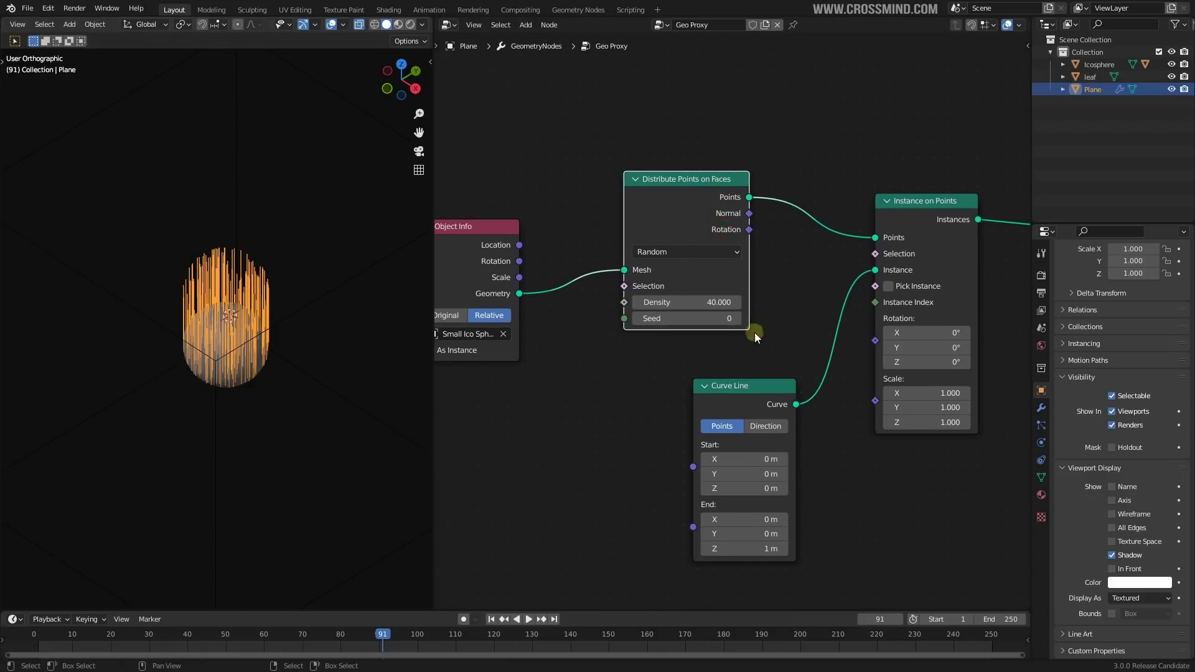
left_click_drag(756, 398, 707, 388)
scroll(707, 233, "up", 1)
left_click_drag(696, 214, 700, 219)
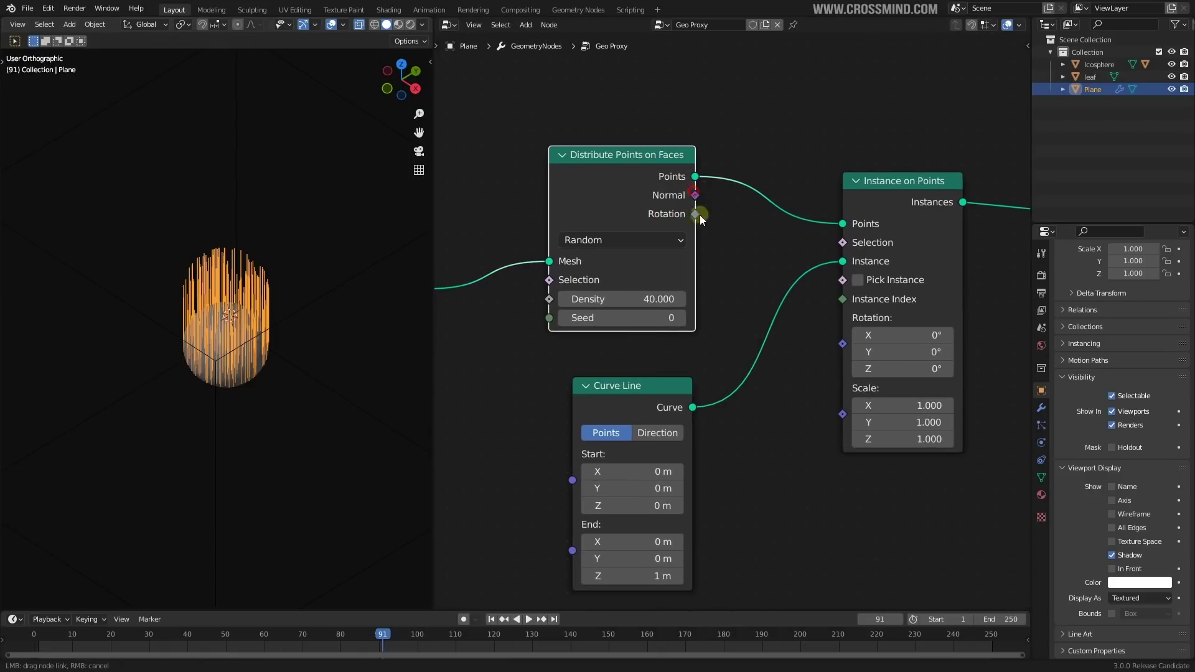
left_click_drag(837, 343, 837, 344)
scroll(272, 352, "up", 5)
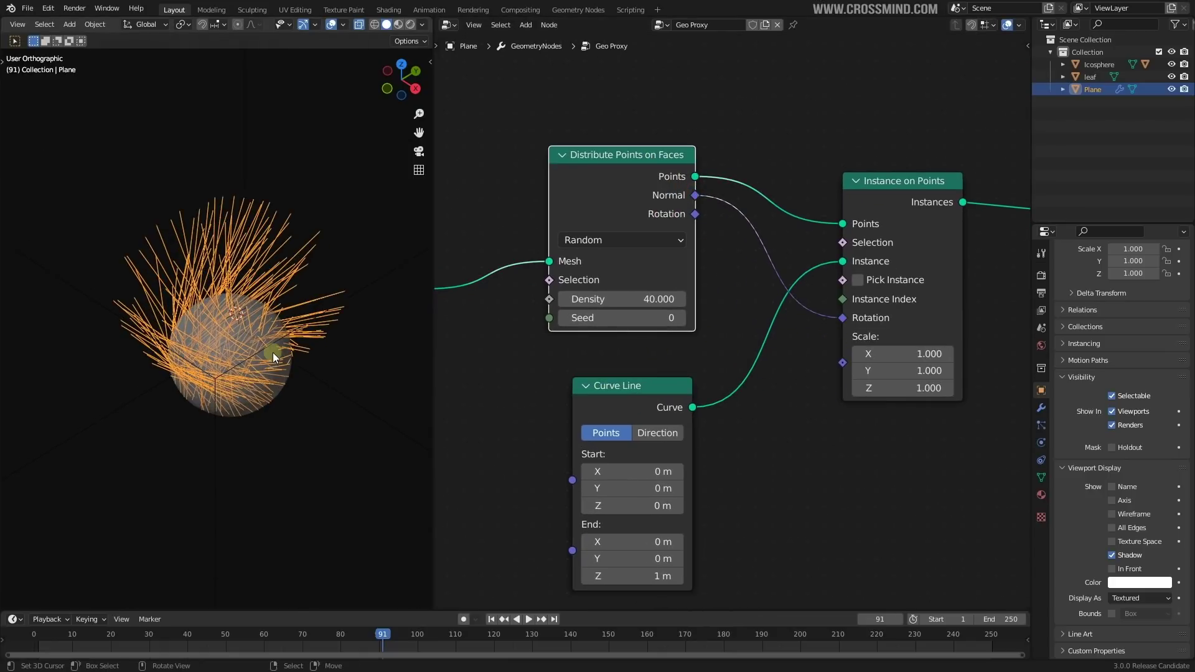
Step: Insert an Align Euler to Vector node between the Normal output and the Rotation input of Instance on Points
middle_click_drag(785, 385, 777, 381)
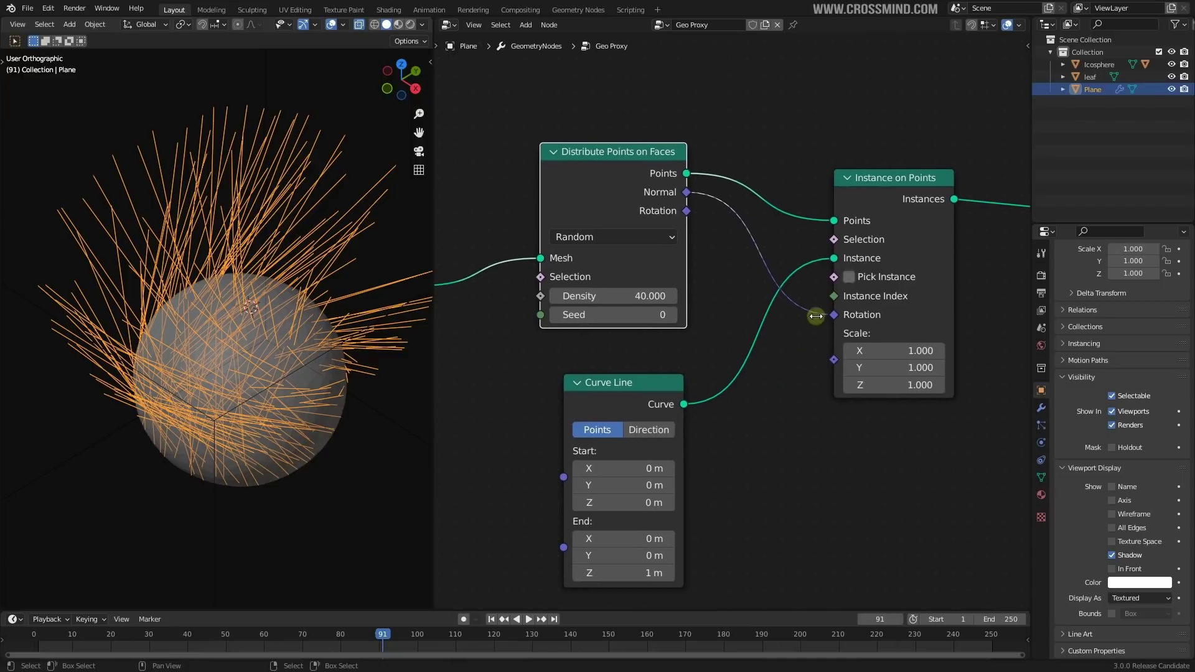
left_click(807, 330)
type("alig")
left_click(835, 353)
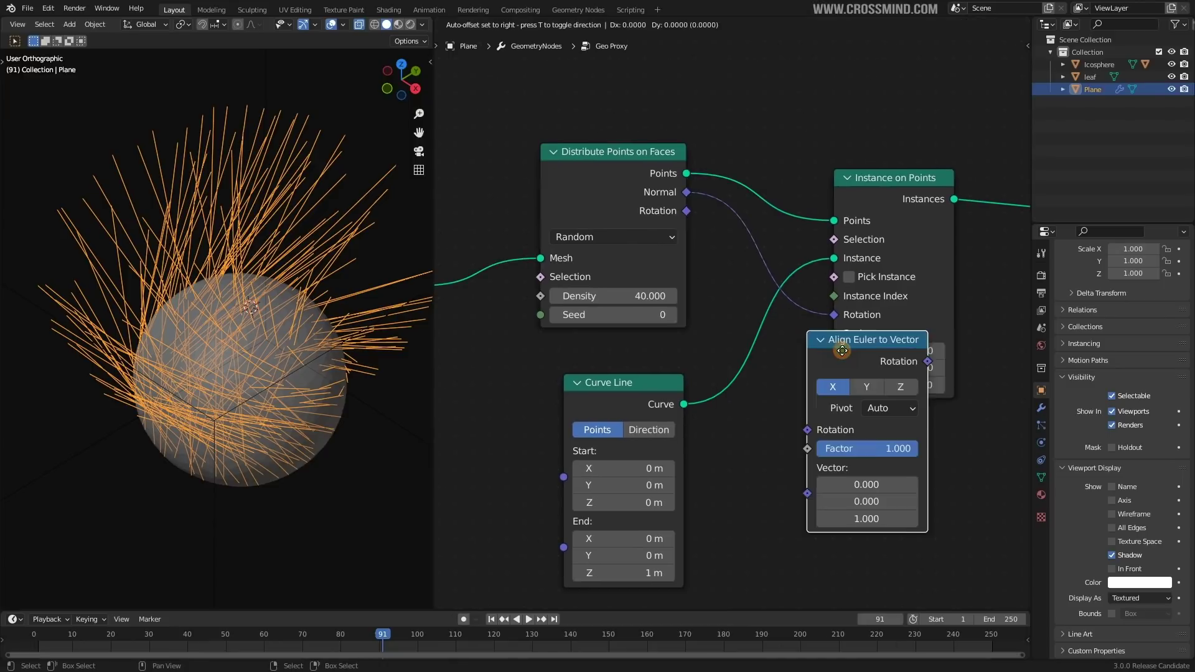
left_click(817, 433)
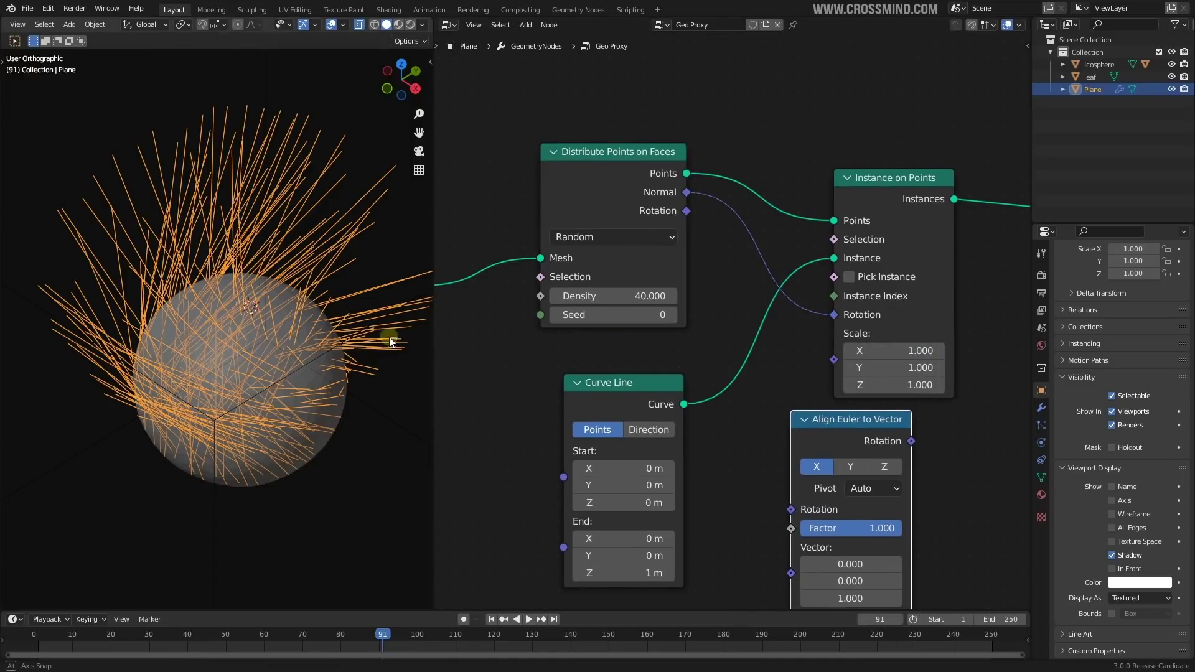
middle_click_drag(390, 341, 348, 324)
left_click_drag(848, 419, 853, 315)
middle_click_drag(1005, 332, 897, 330)
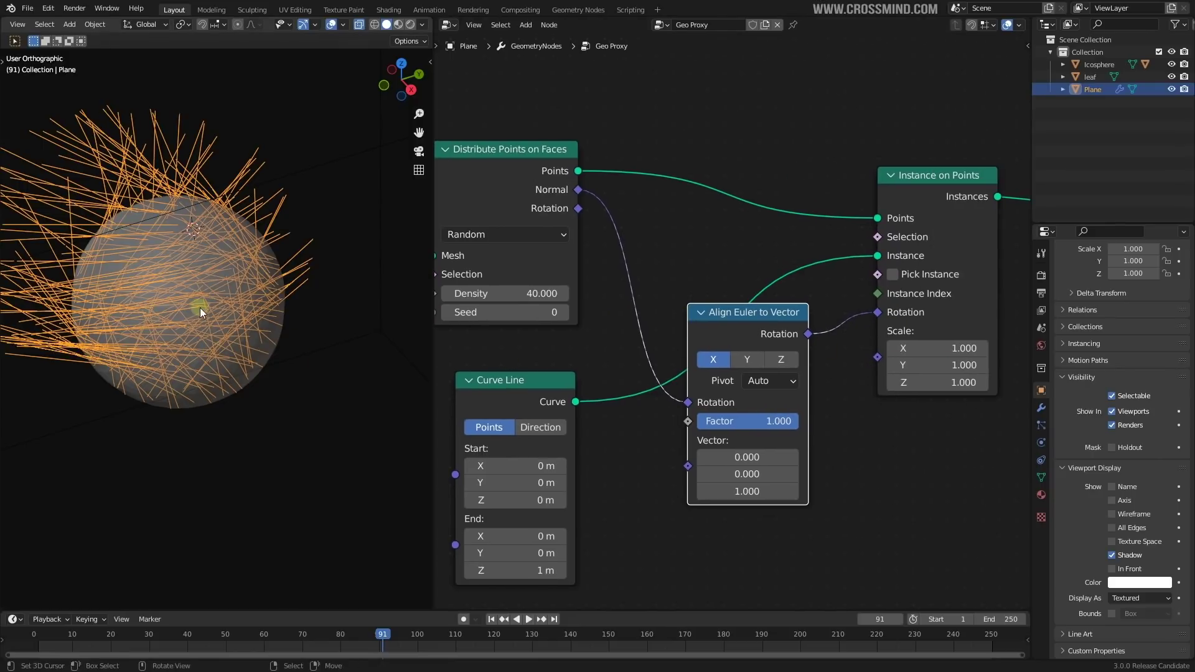
Step: Set Align Euler to Vector to the Z axis with Auto pivot, and connect Normal to its Vector input instead of Rotation
middle_click_drag(200, 307, 197, 304)
left_click_drag(792, 319, 794, 299)
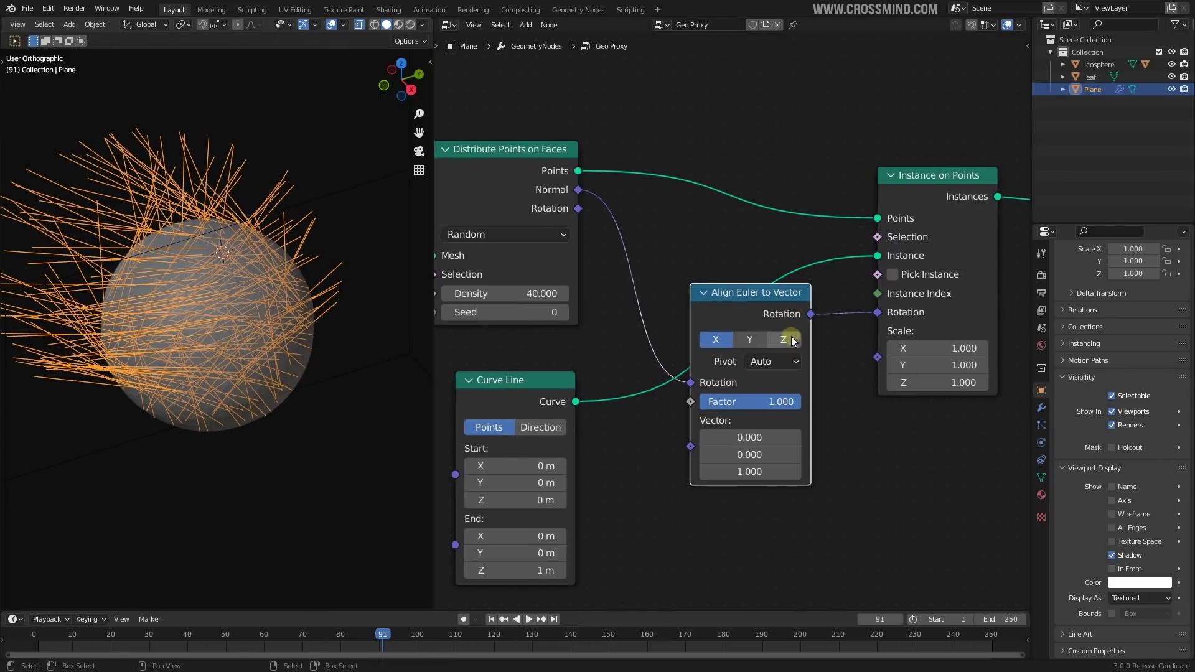
left_click(785, 339)
left_click(776, 367)
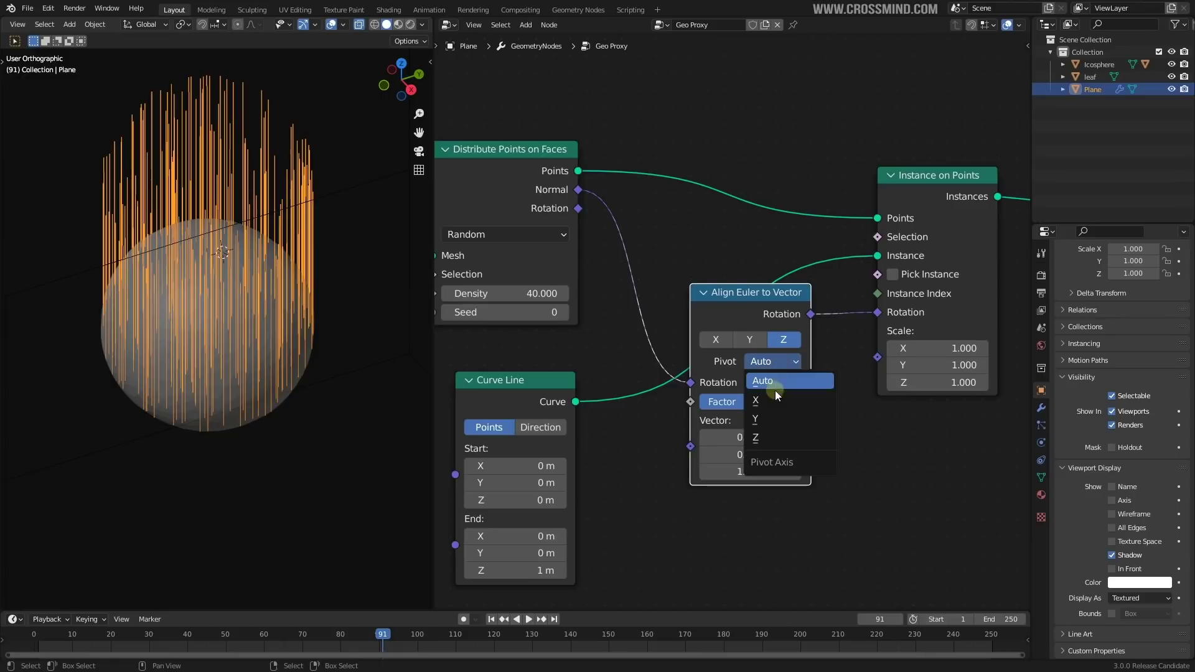
left_click(771, 439)
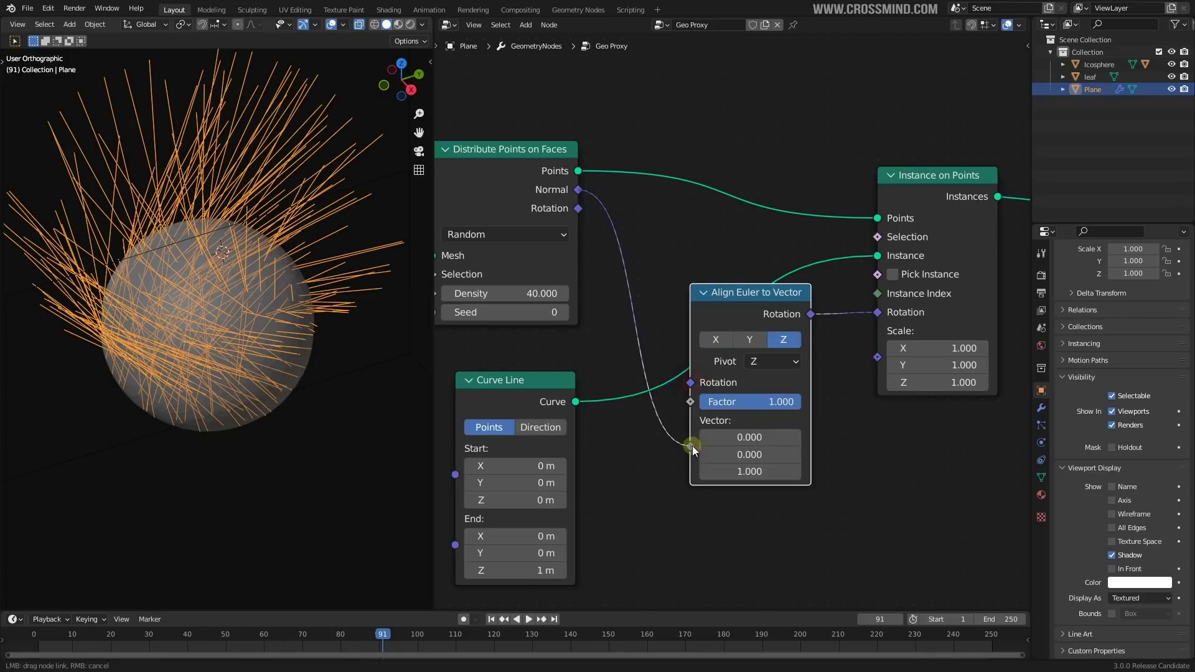
left_click_drag(692, 445, 693, 447)
left_click(772, 361)
left_click(766, 378)
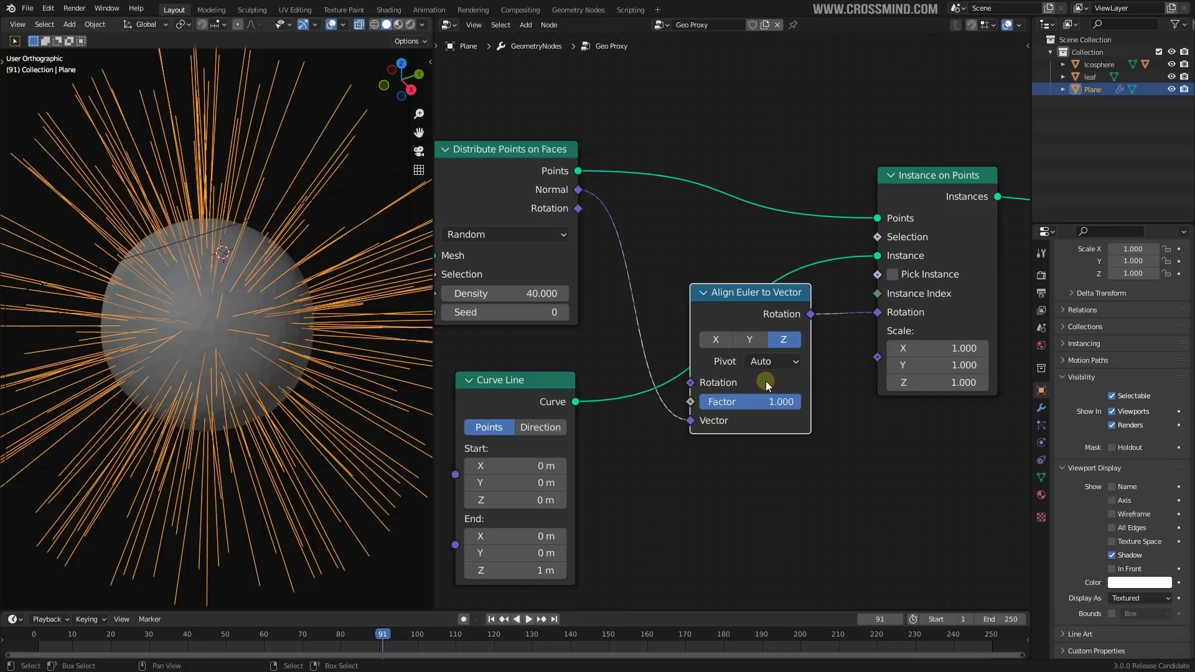
Step: Collapse the Align Euler to Vector node and place it beside the Rotation input of Instance on Points
scroll(337, 316, "down", 1)
left_click_drag(757, 302, 831, 356)
key("h")
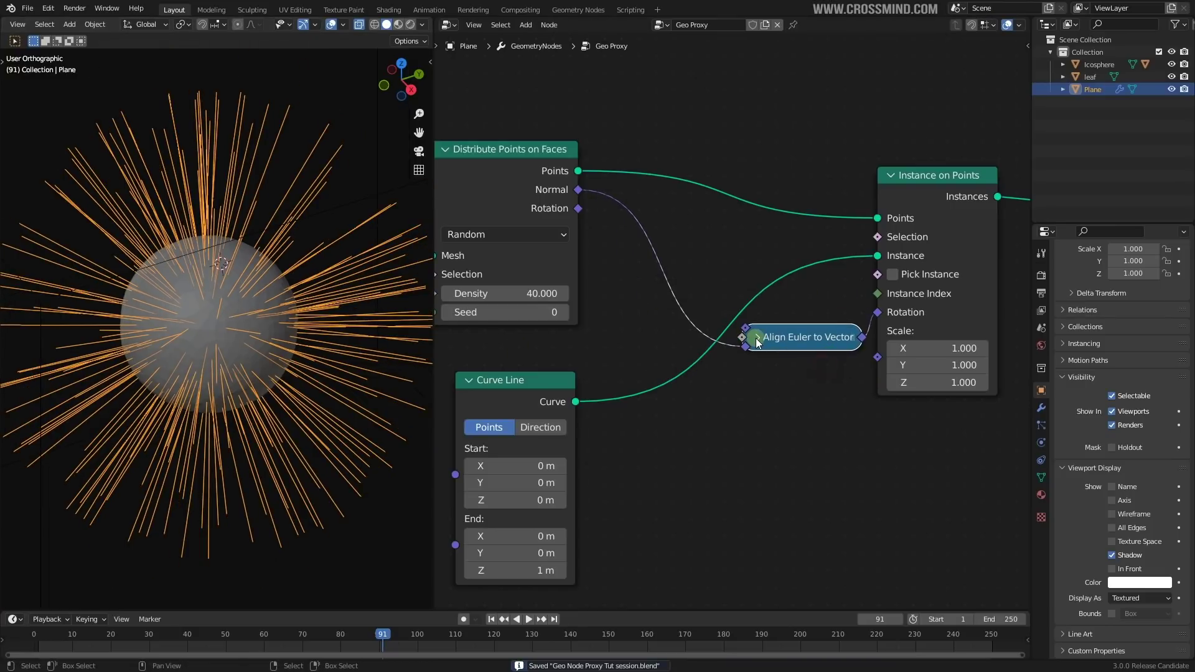
left_click(757, 338)
key("h")
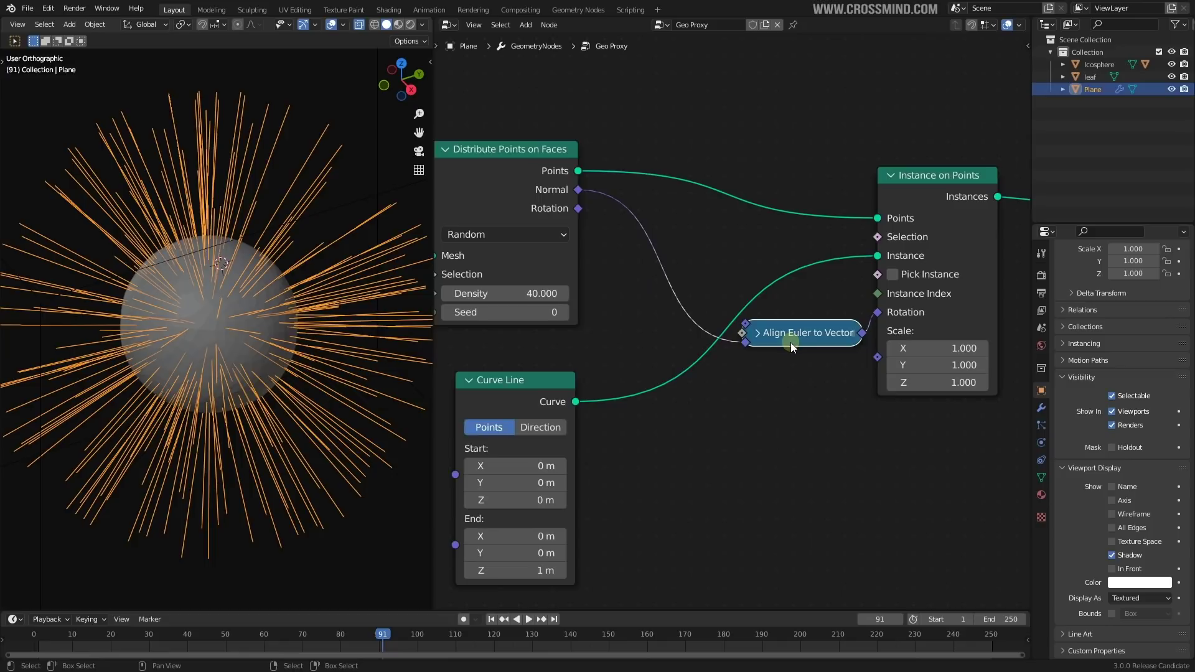
Step: Collapse the Curve Line node and place it above Align Euler to Vector, beside the Instance on Points node
scroll(733, 376, "down", 2)
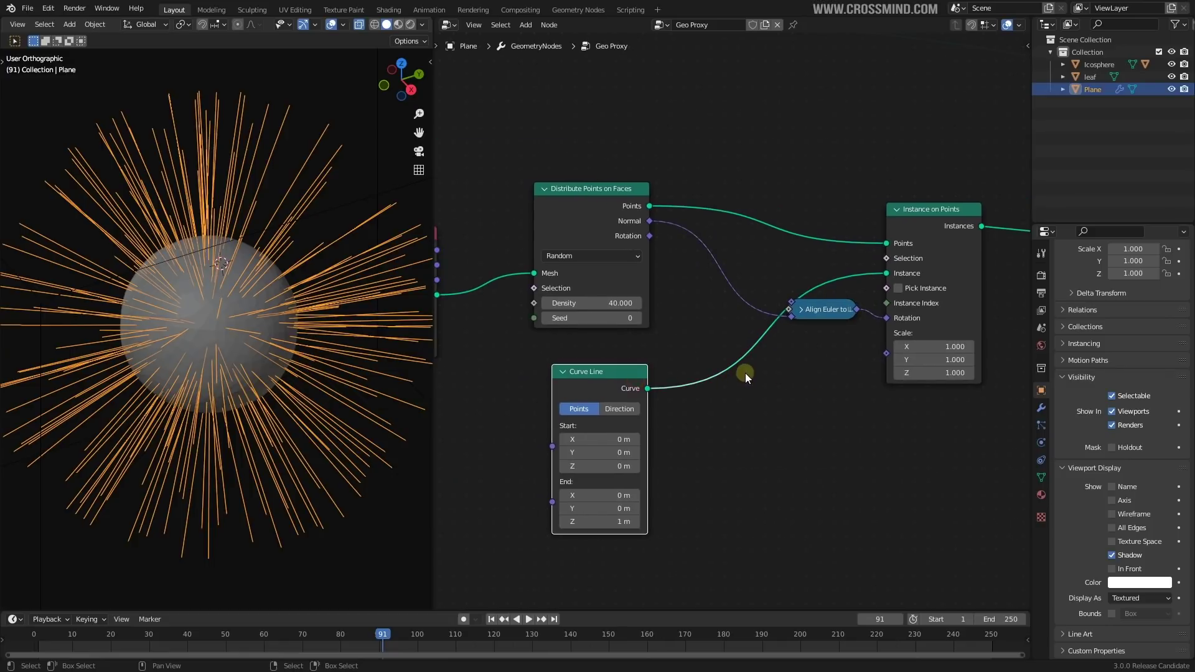
key("h")
left_click_drag(641, 372, 871, 281)
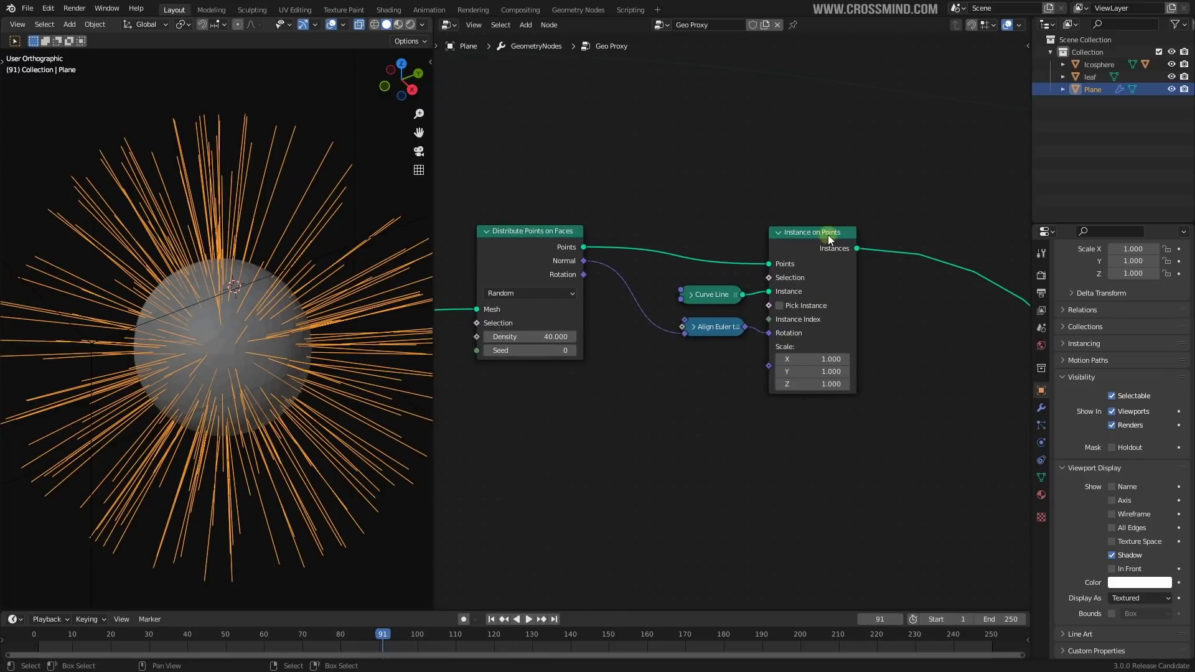
scroll(722, 329, "down", 1)
middle_click_drag(244, 362, 241, 273, "shift")
scroll(728, 380, "down", 13)
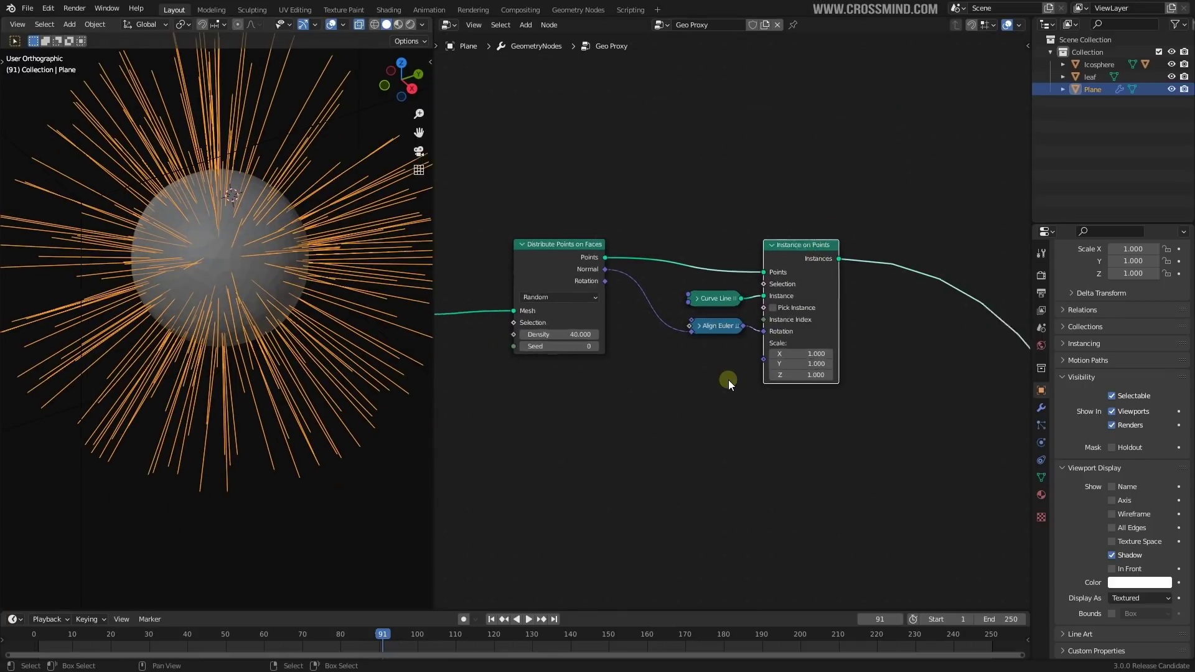
Step: Group the four nodes in the curve to mesh frame into a node group named Curves to Mesh and widen its node
middle_click_drag(630, 403, 757, 442)
scroll(757, 442, "up", 6)
middle_click_drag(793, 306, 807, 364)
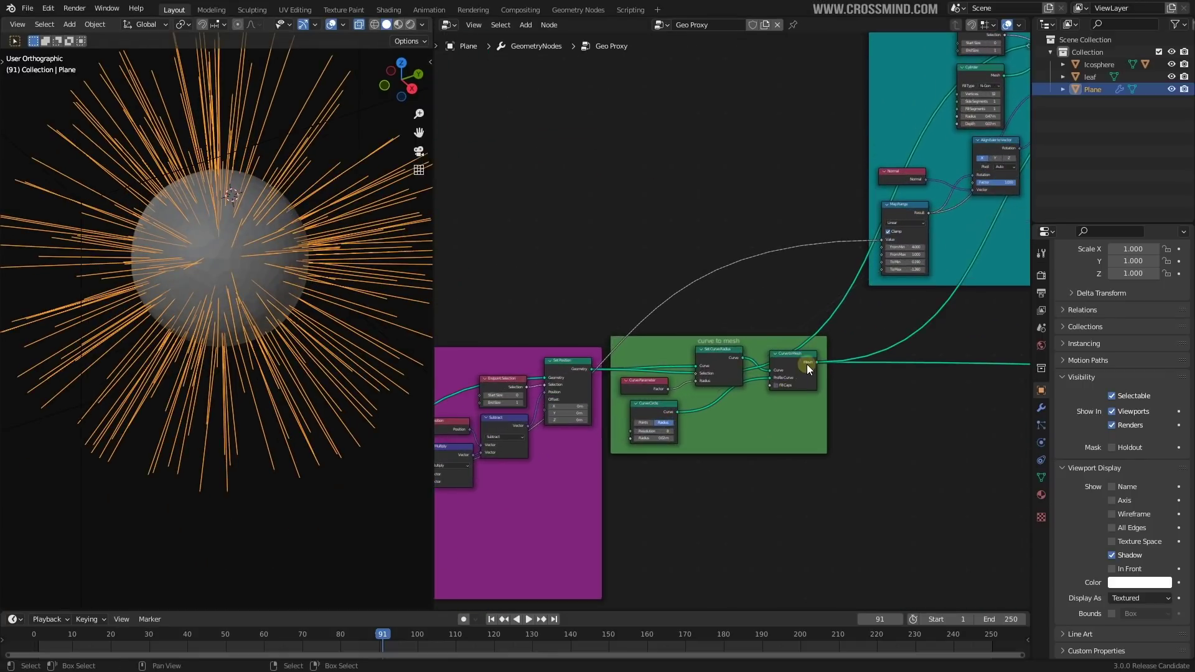
left_click(806, 362)
left_click(721, 360, "shift")
left_click(642, 391, "shift")
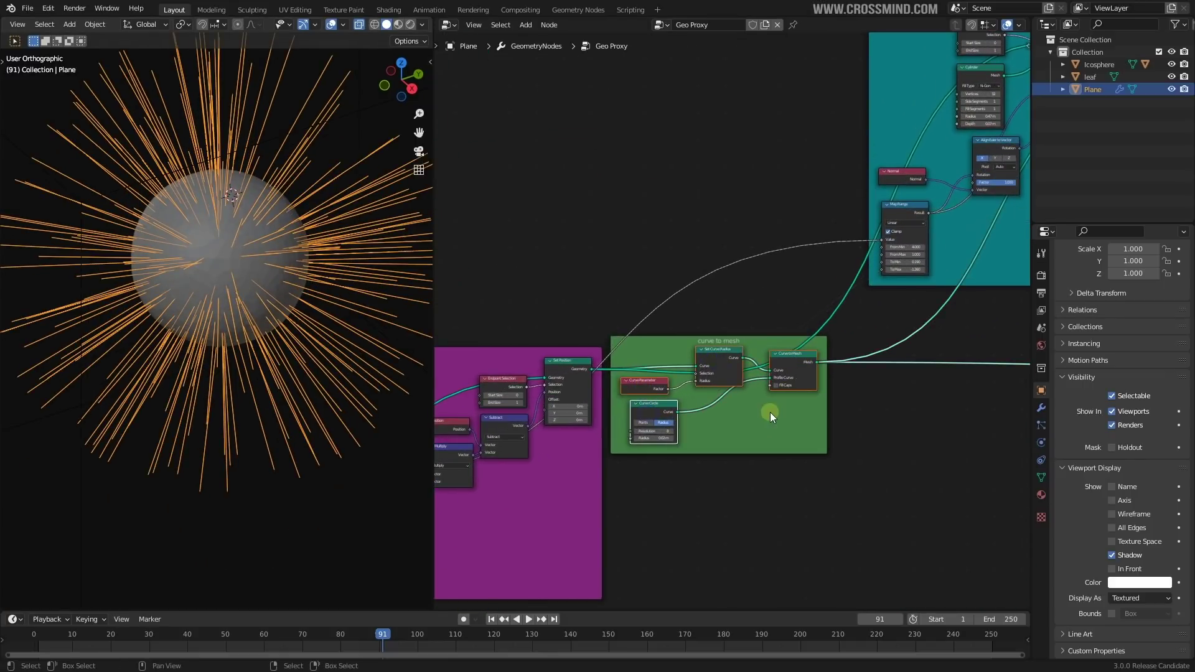
scroll(770, 414, "up", 3)
middle_click_drag(827, 394, 773, 386)
scroll(735, 478, "up", 2)
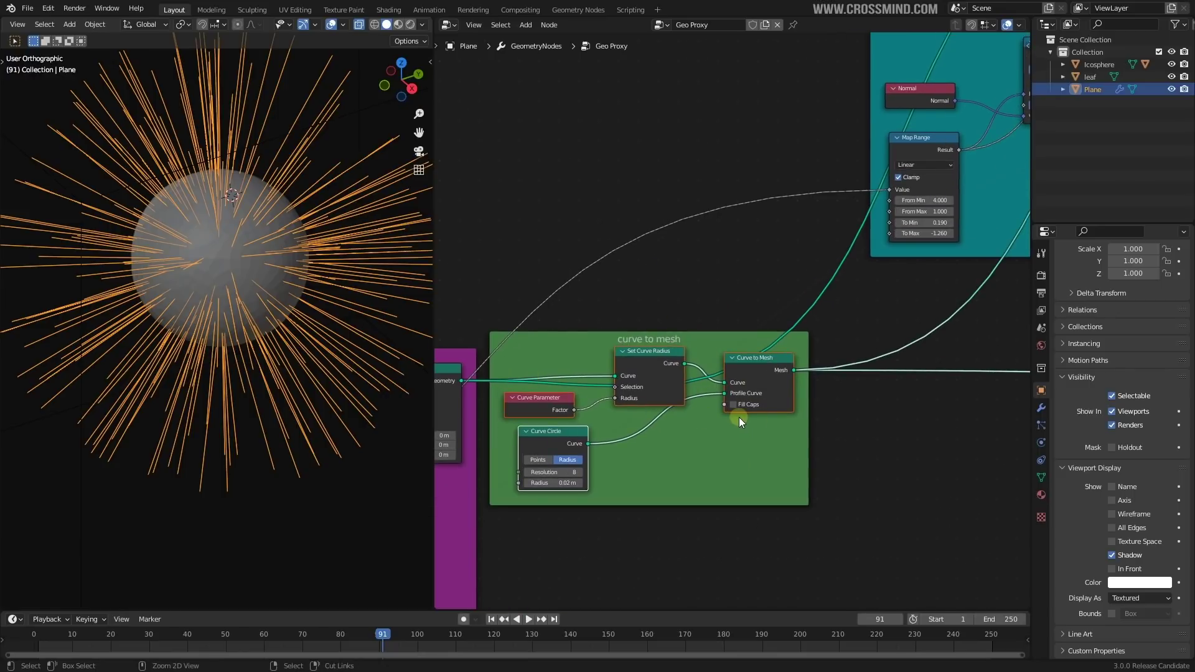
key("ctrl+g")
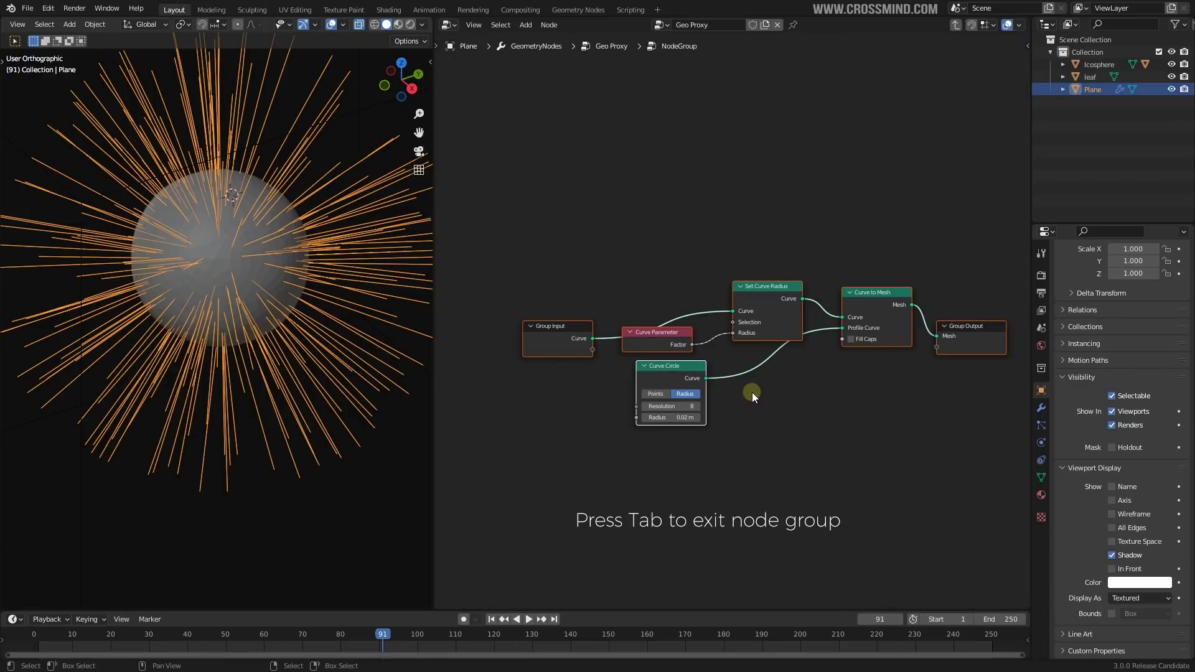
key("Tab")
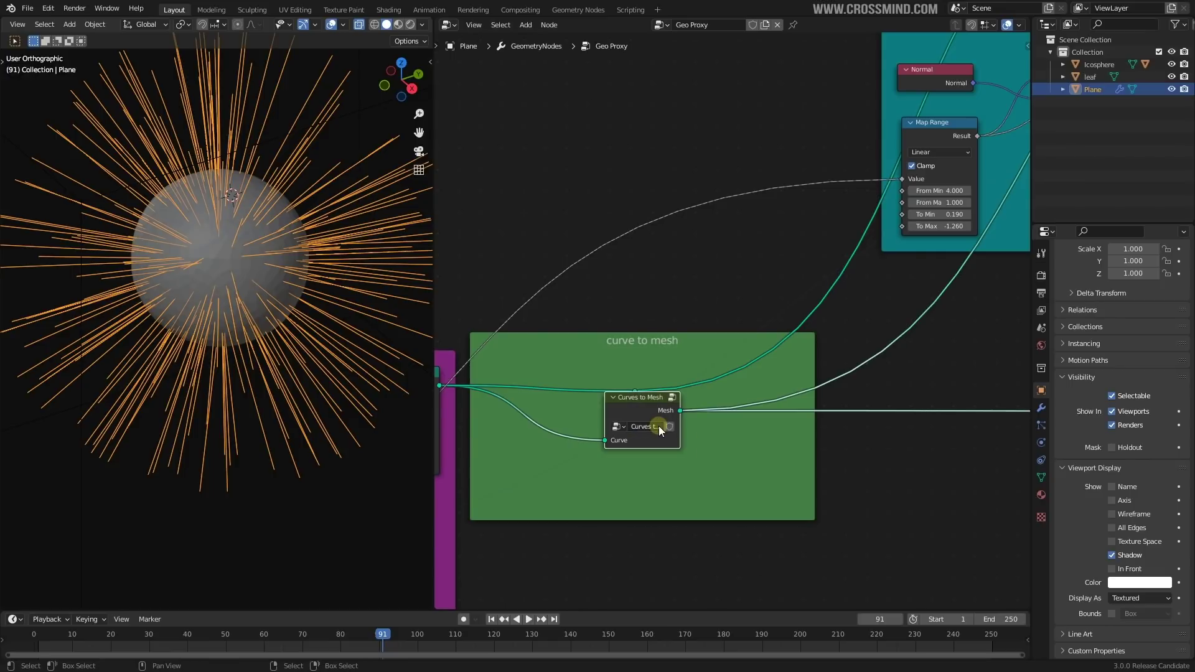
left_click_drag(680, 417, 724, 410)
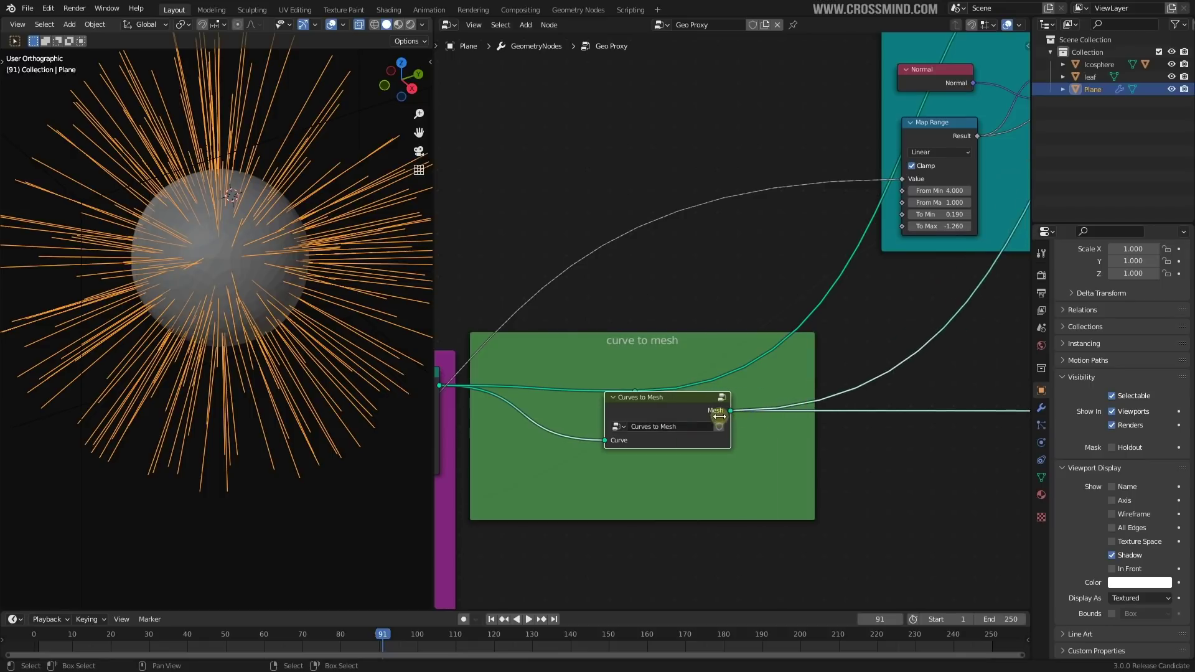
Step: Duplicate the Curves to Mesh group node and insert it on the output of the sphere spikes' Instance on Points node
scroll(728, 398, "down", 1)
scroll(733, 389, "down", 1)
key("shift+d")
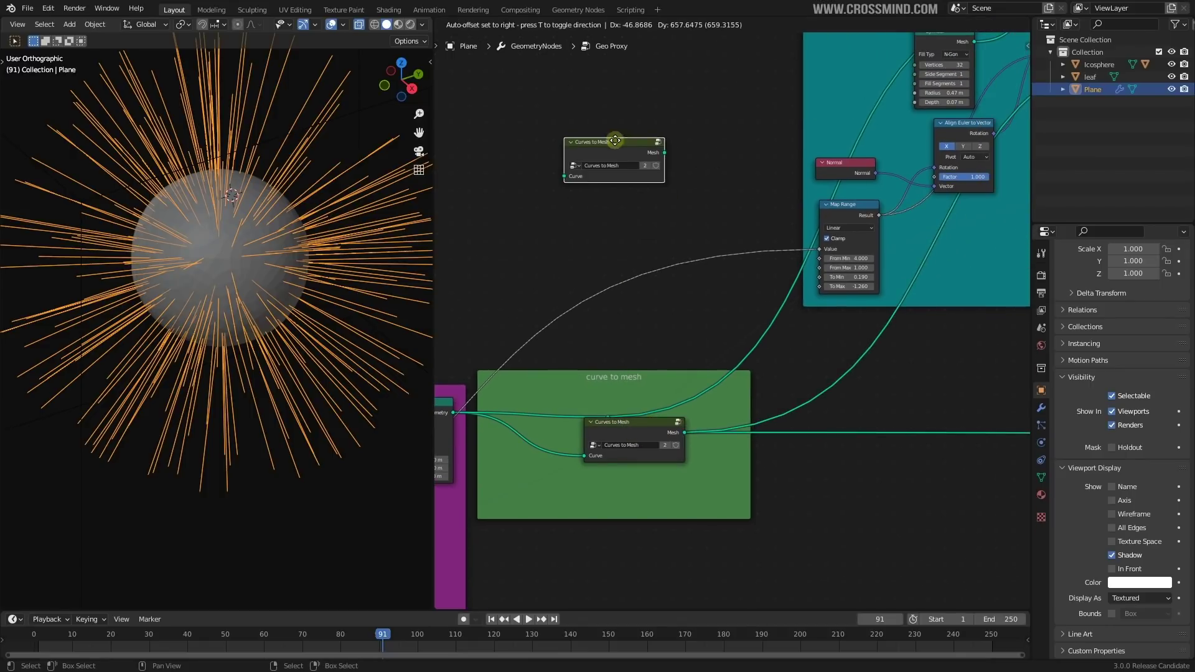
left_click(613, 134)
scroll(714, 174, "down", 4)
middle_click_drag(838, 97, 542, 372)
key("g")
left_click(935, 191)
middle_click_drag(891, 225, 688, 288)
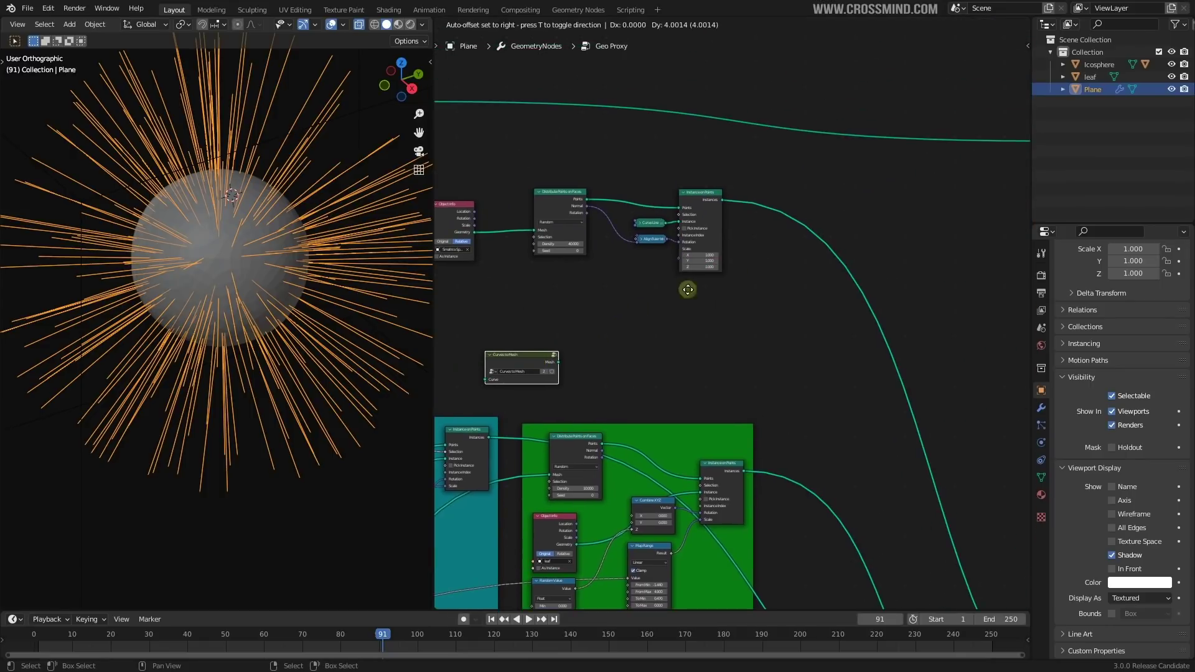
key("g")
scroll(741, 243, "up", 2)
left_click(763, 137)
middle_click_drag(289, 232, 308, 243)
middle_click_drag(768, 245, 747, 349)
scroll(747, 348, "up", 2)
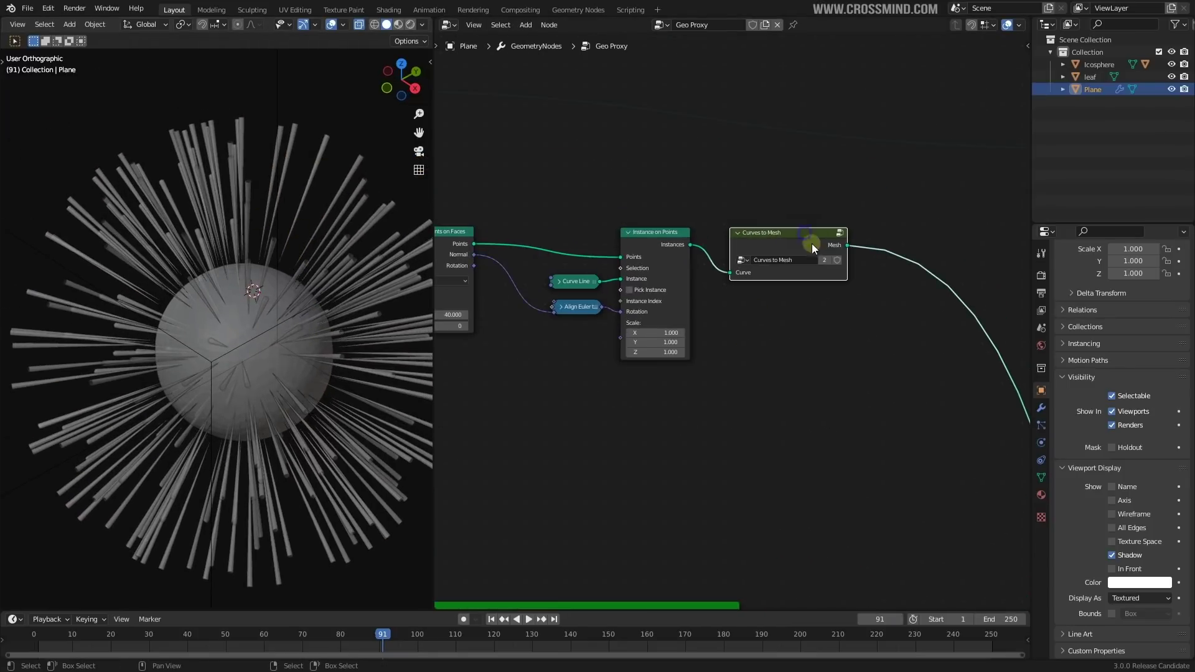
Step: Narrow the duplicated Curves to Mesh node and position it level with the Instance on Points node
left_click_drag(848, 251, 751, 225)
scroll(787, 310, "up", 3)
left_click(769, 223)
middle_click_drag(815, 314, 839, 327)
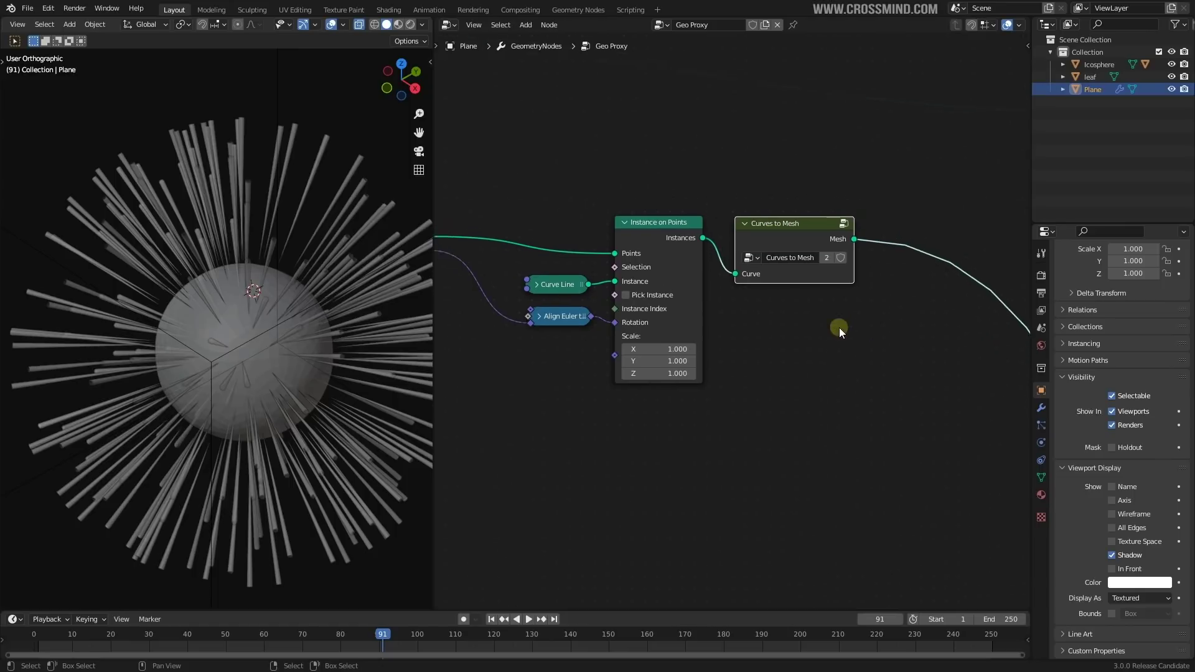
Step: Examine the meshed spikes on the sphere and the node network through to the Join Geometry and Group Output nodes
scroll(840, 327, "up", 2)
scroll(880, 239, "down", 6)
middle_click_drag(651, 344, 690, 310)
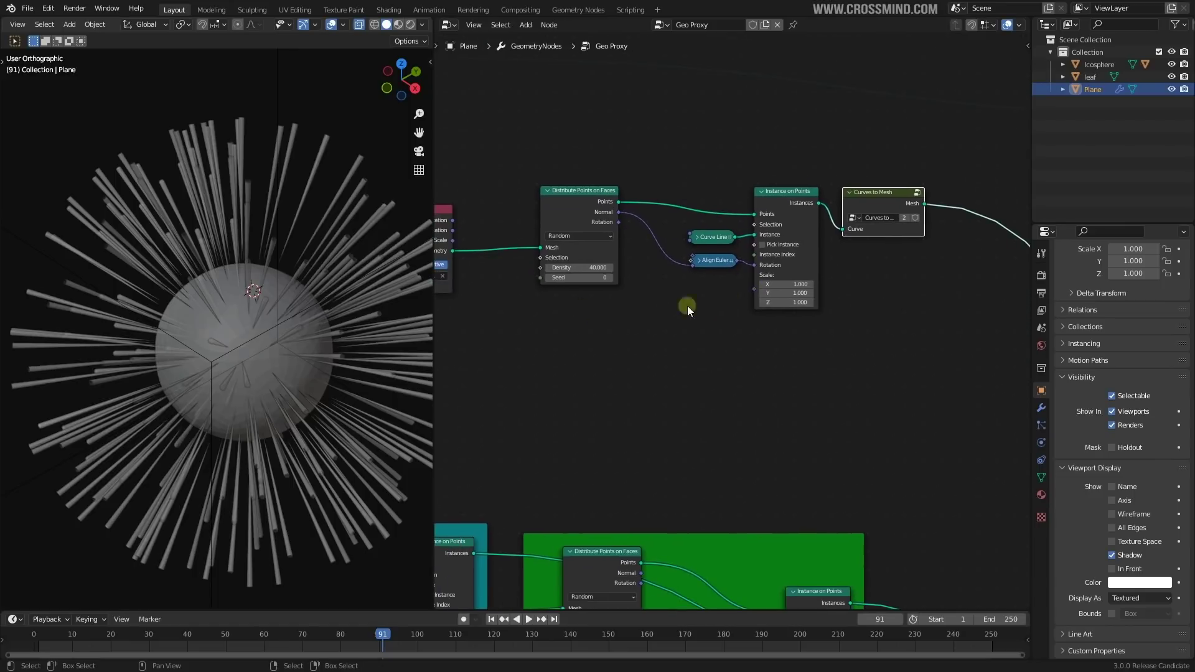
middle_click_drag(288, 542, 288, 283, "shift")
middle_click_drag(312, 372, 339, 324)
scroll(697, 372, "down", 5)
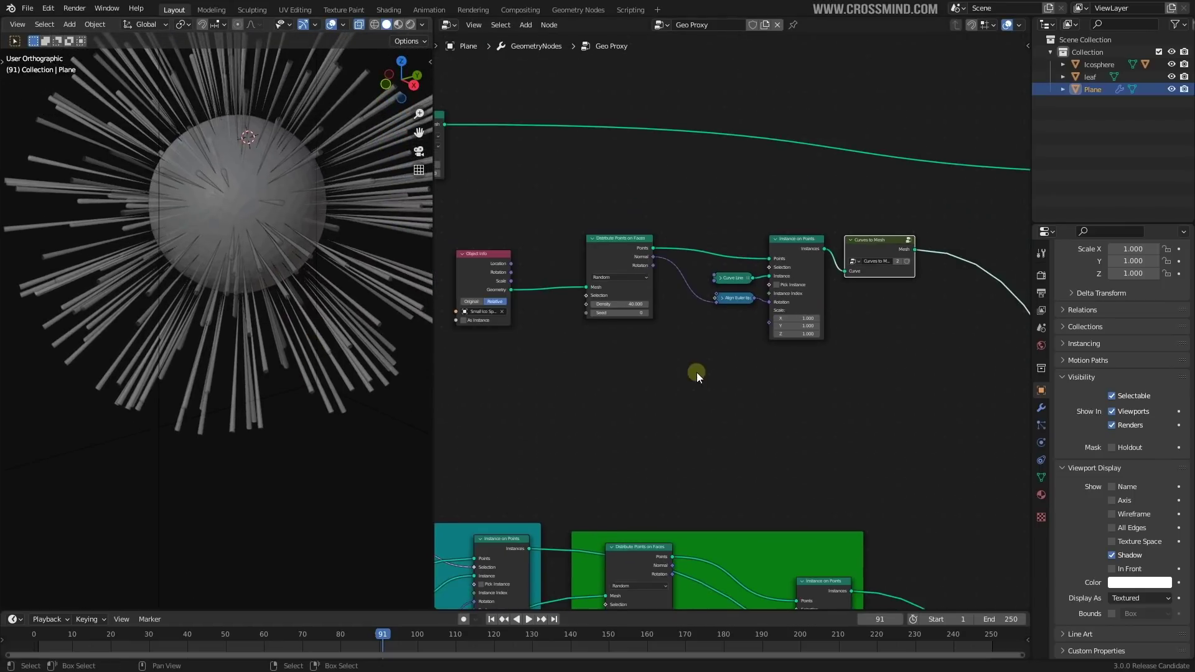
scroll(680, 361, "down", 1)
scroll(255, 326, "down", 10)
middle_click_drag(290, 285, 293, 210, "shift")
scroll(219, 296, "up", 3)
scroll(729, 310, "down", 5)
middle_click_drag(818, 358, 823, 331)
scroll(823, 331, "up", 4)
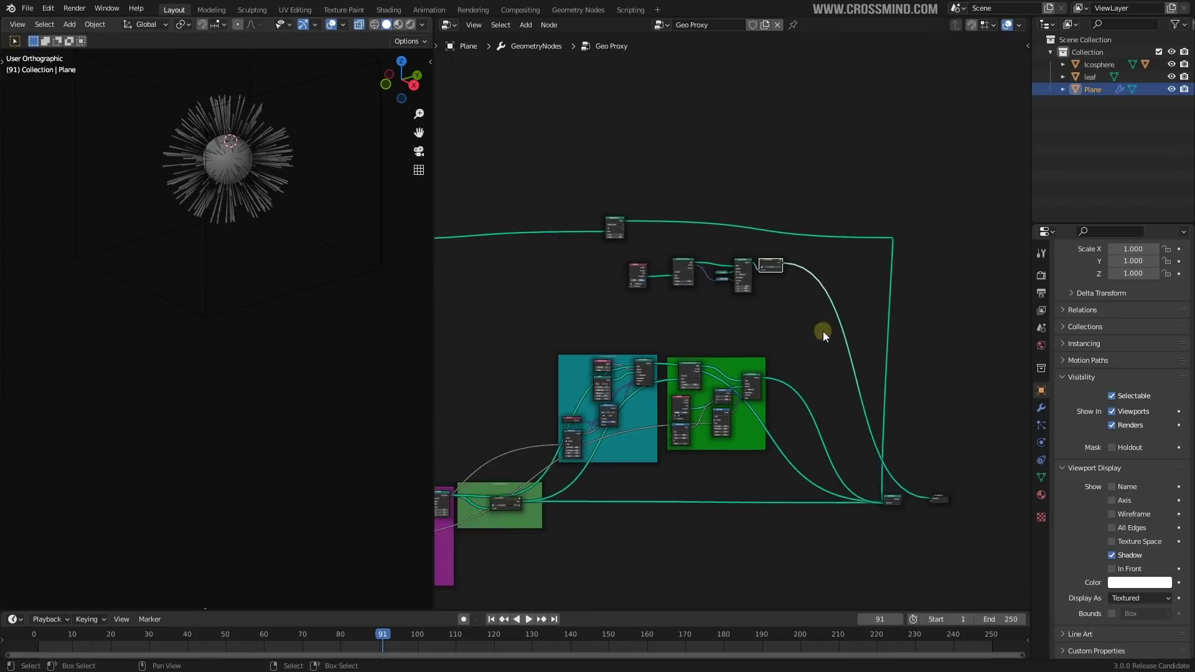
middle_click_drag(867, 378, 835, 347)
scroll(835, 346, "up", 2)
scroll(804, 335, "up", 2)
middle_click_drag(764, 280, 760, 248)
scroll(760, 249, "up", 1)
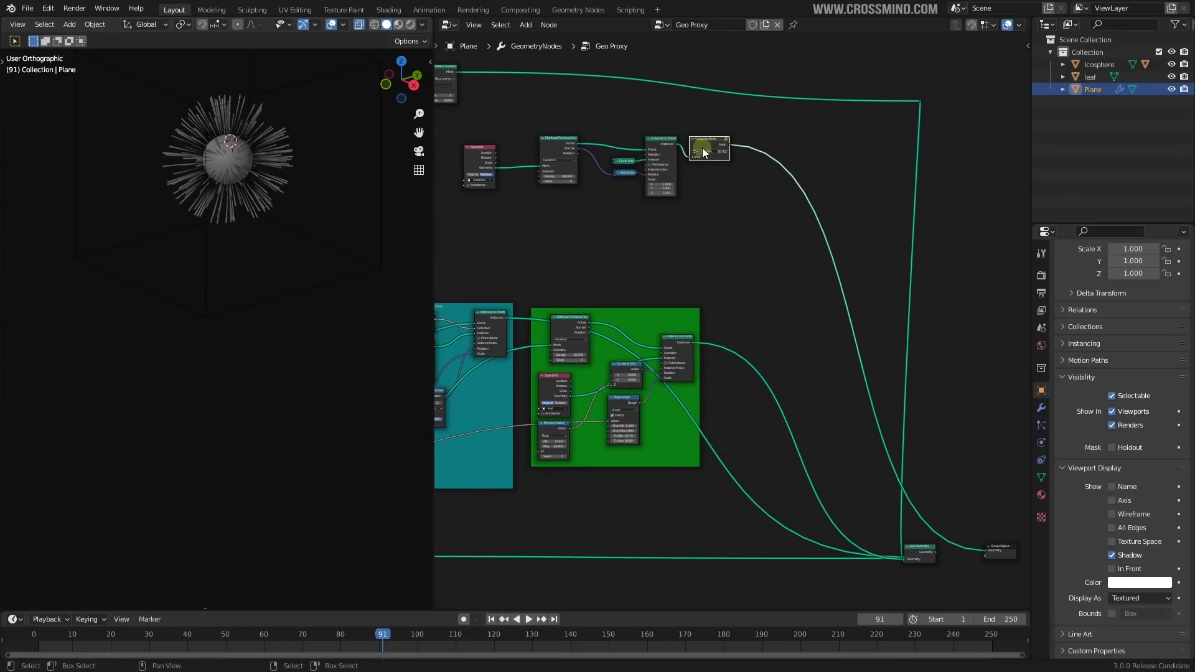
Step: Route Join Geometry back to the Group Output and connect the spikes' Curves to Mesh output into Join Geometry
left_click_drag(716, 139, 701, 139)
left_click(926, 556, "ctrl+shift")
middle_click_drag(854, 413, 841, 458)
scroll(852, 320, "up", 4)
scroll(850, 336, "down", 4)
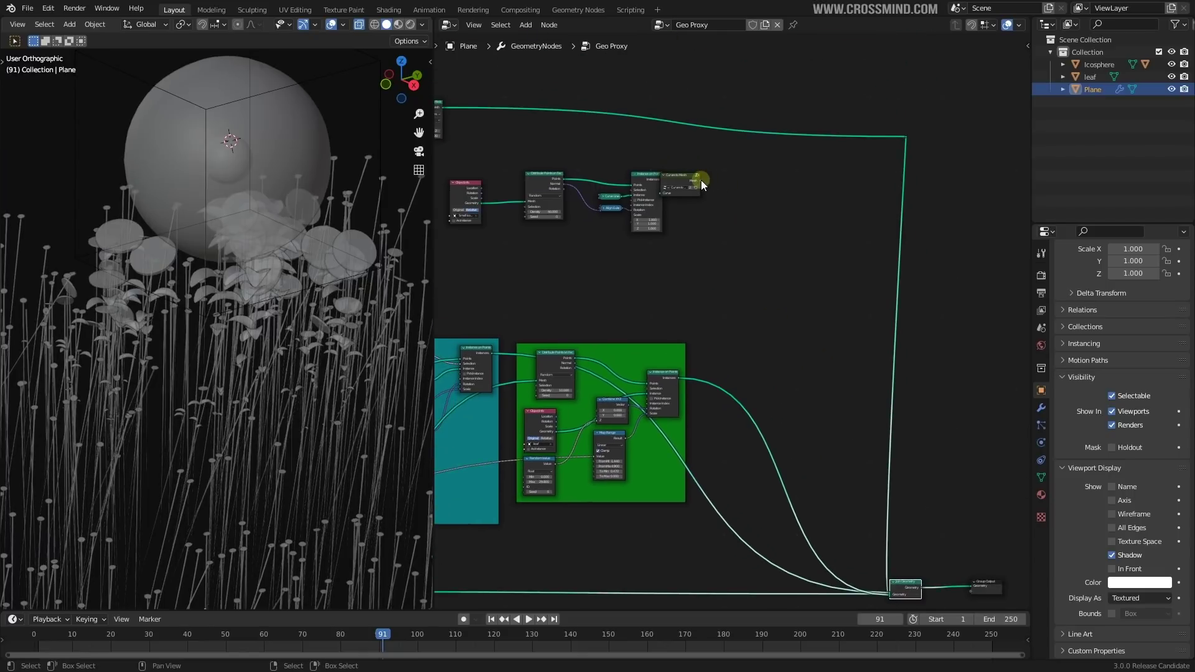
middle_click_drag(894, 588, 889, 559)
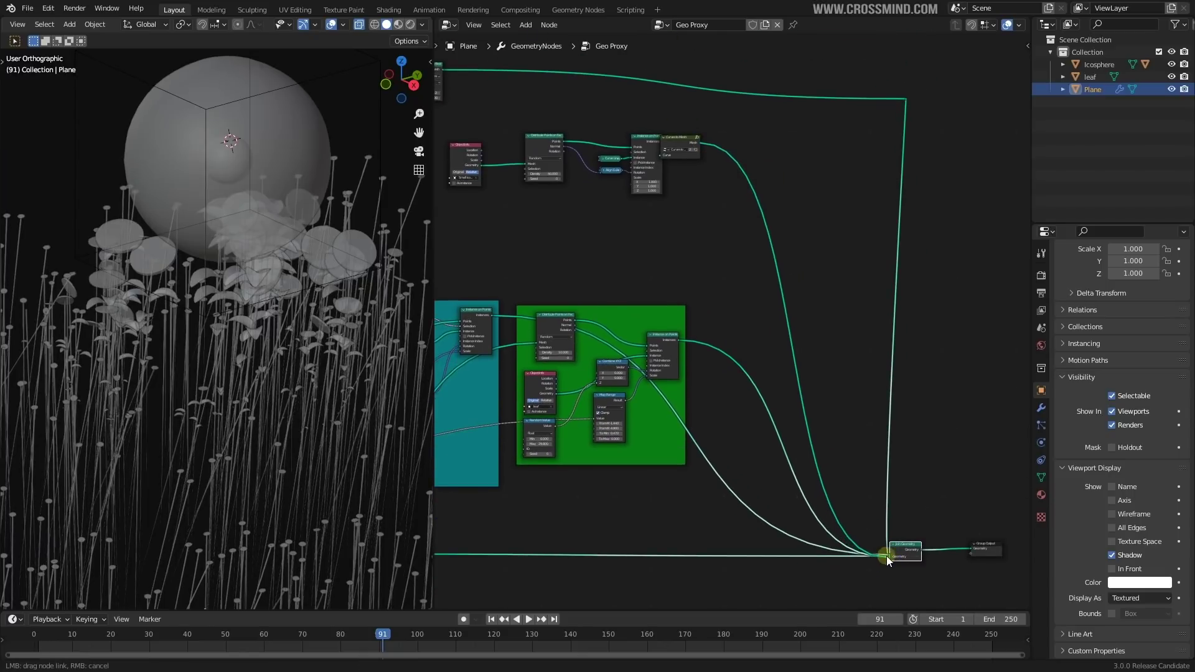
Step: Save the file and inspect the combined spikes, sphere and plants from the side
scroll(300, 248, "up", 5)
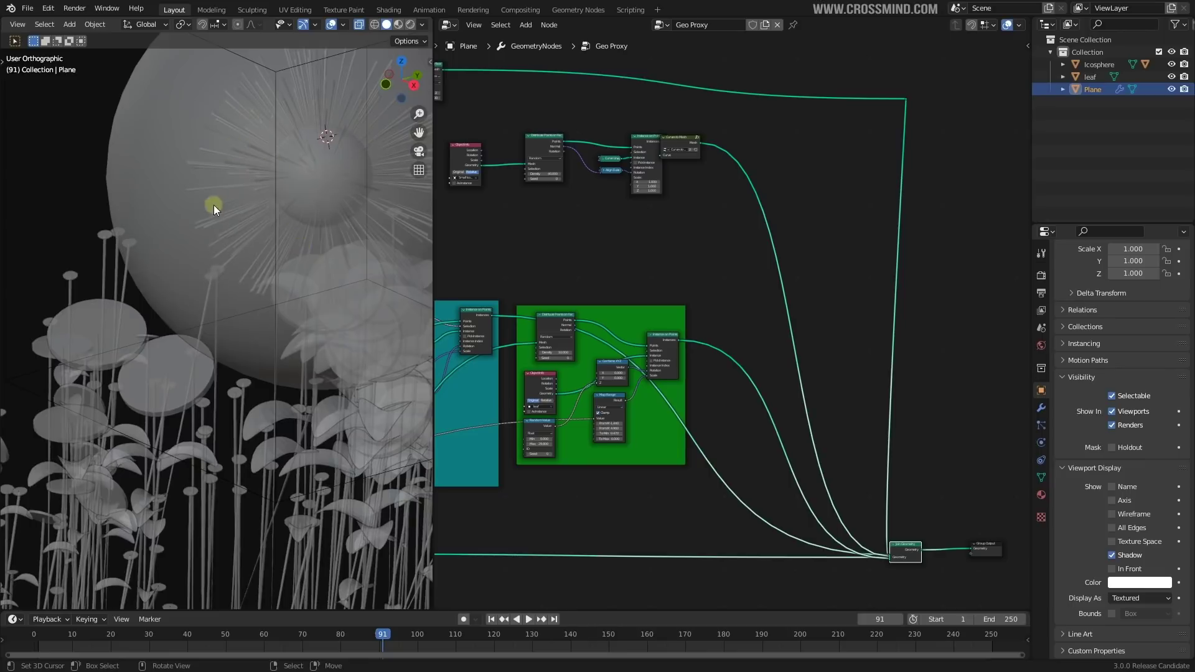
scroll(267, 203, "down", 3)
middle_click_drag(670, 230, 765, 299)
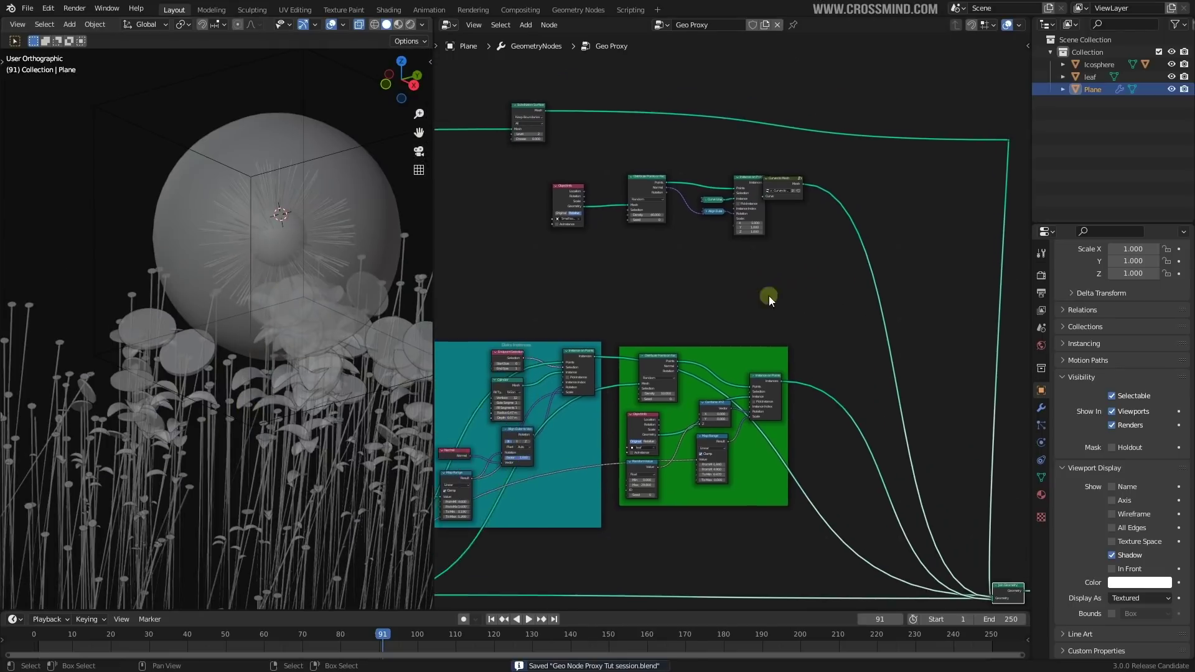
scroll(766, 299, "up", 1)
middle_click_drag(210, 265, 302, 292)
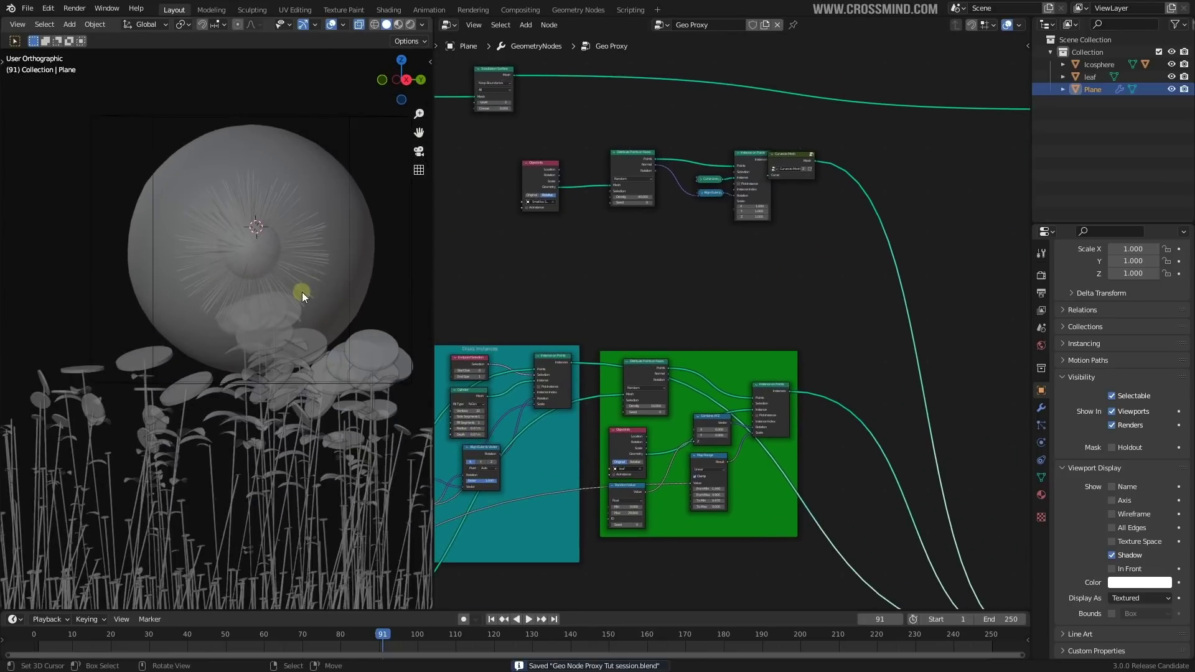
Step: Move the icosphere up clear of the plants and reselect the plane
left_click_drag(354, 132, 323, 74)
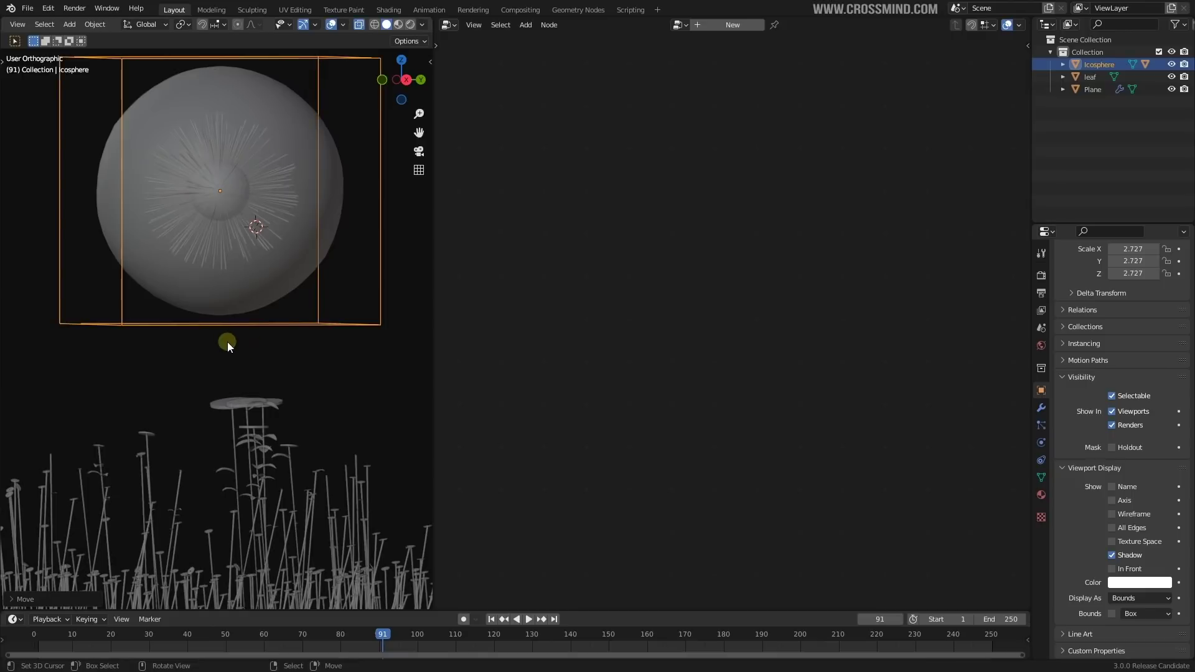
middle_click_drag(226, 341, 371, 284, "shift")
scroll(297, 375, "down", 2)
middle_click_drag(196, 447, 241, 424, "shift")
scroll(277, 178, "up", 3)
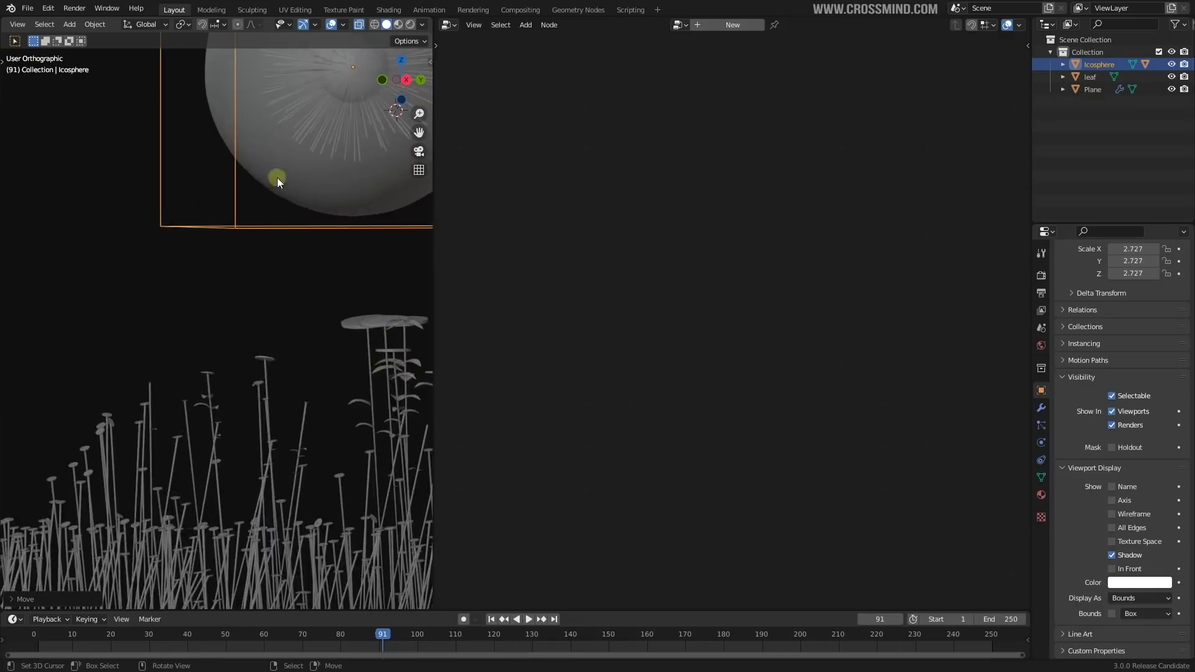
middle_click_drag(277, 178, 265, 313, "shift")
left_click(330, 253)
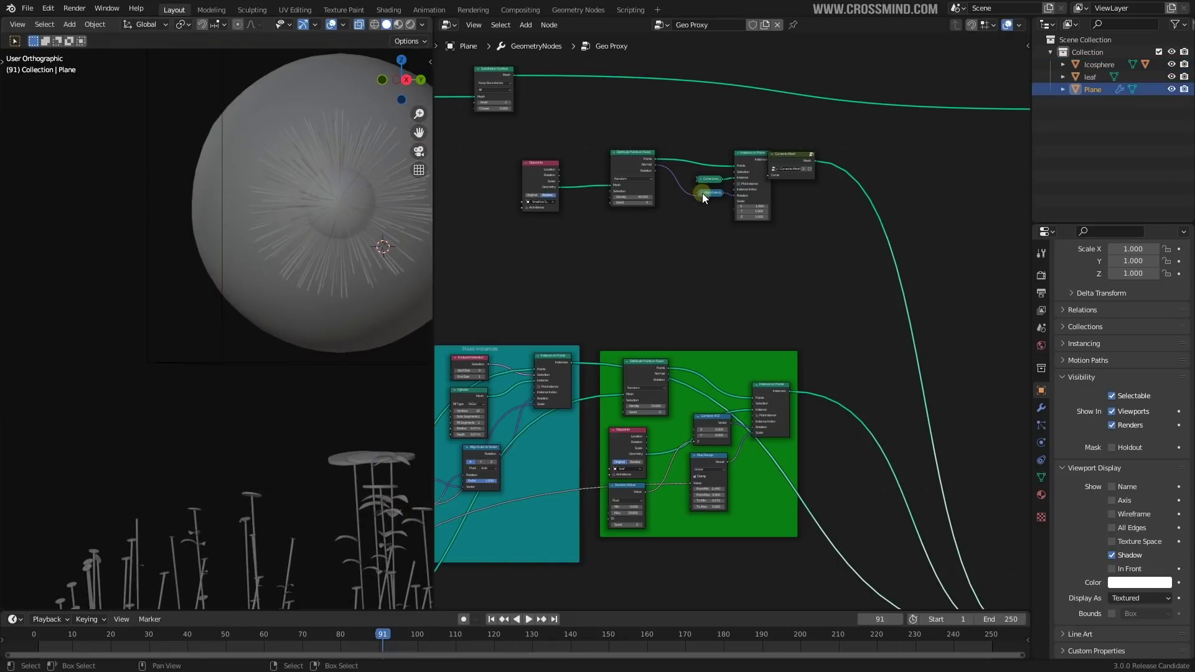
Step: Save the file and add a Geometry Proximity node in the empty area above the curve to mesh frame
key("ctrl+s")
scroll(716, 298, "up", 4)
middle_click_drag(628, 276, 829, 197)
scroll(778, 237, "down", 5)
scroll(663, 300, "up", 2)
middle_click_drag(527, 436, 696, 312)
scroll(693, 261, "down", 3)
middle_click_drag(690, 212, 706, 272)
key("shift+a")
left_click(706, 250)
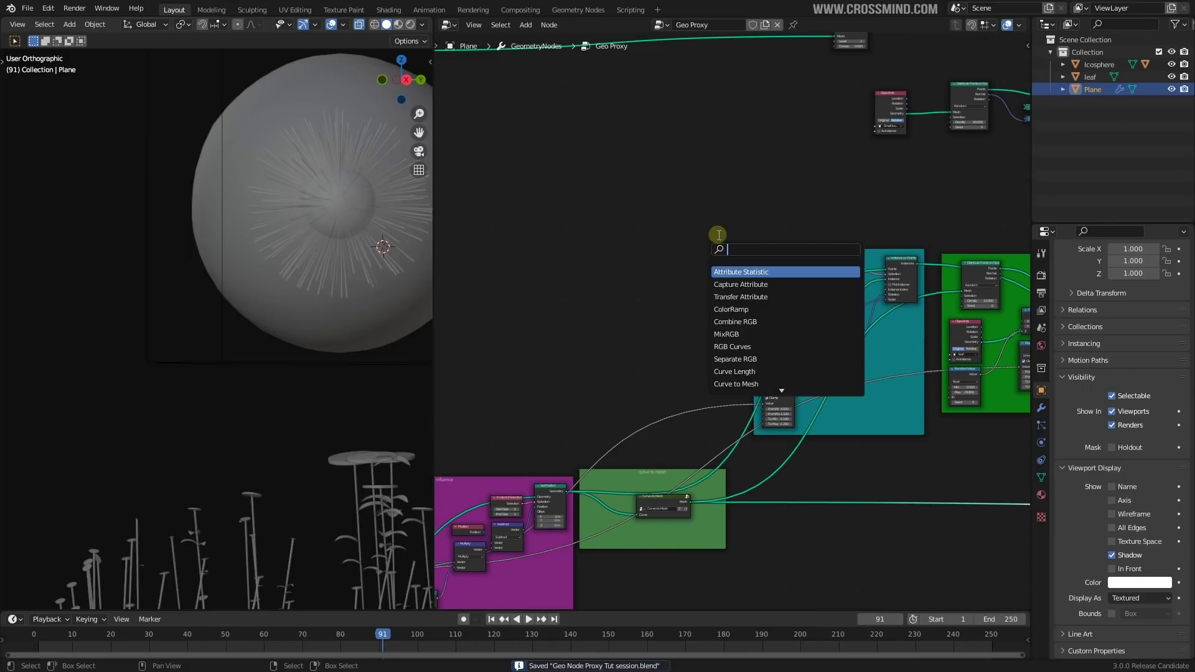
left_click(749, 309)
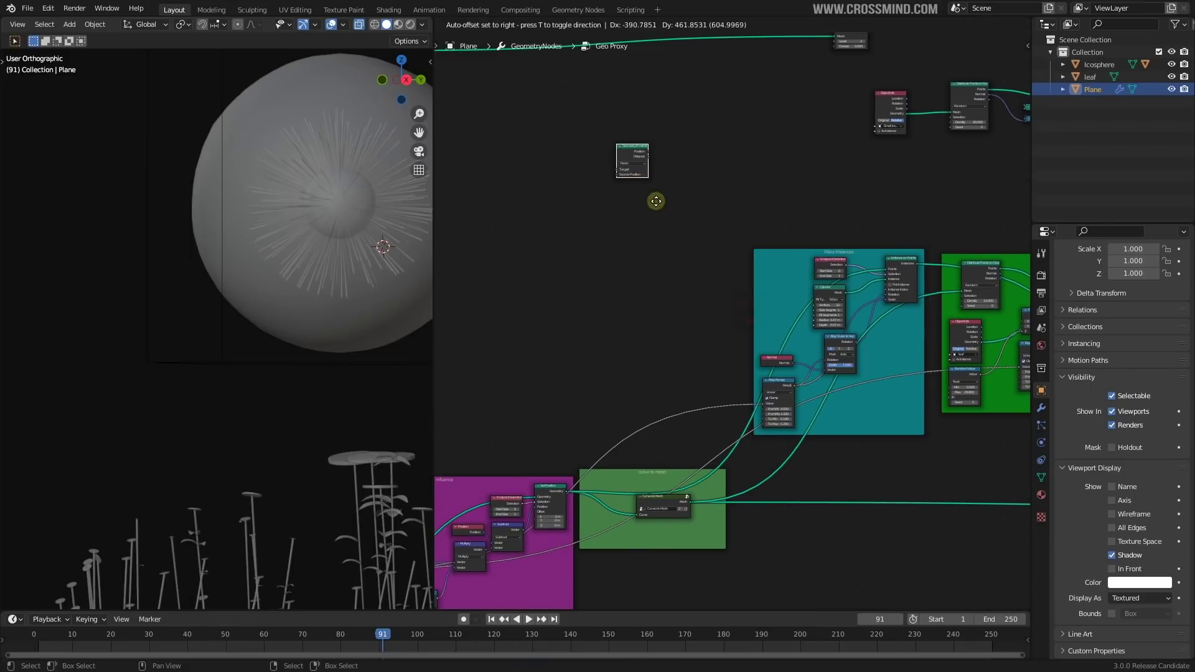
left_click(656, 200)
scroll(716, 261, "down", 5)
mouse_move(716, 256)
middle_mouse_down()
mouse_move(770, 255)
mouse_move(715, 252)
middle_mouse_up()
key("g")
left_click(756, 267)
scroll(766, 284, "up", 2)
scroll(712, 261, "up", 2)
scroll(745, 457, "up", 2)
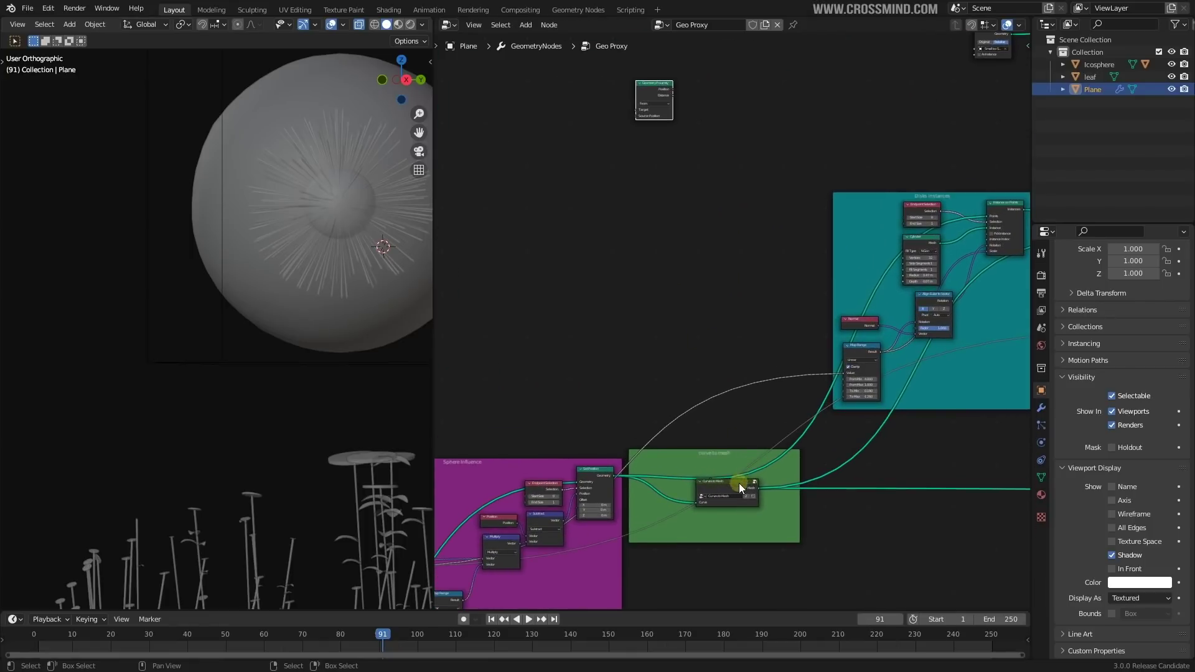
left_click(739, 483)
left_click_drag(655, 92, 668, 101)
Step: Examine the disk-topped stems and leaves below the spiky sphere up close
scroll(360, 274, "up", 5)
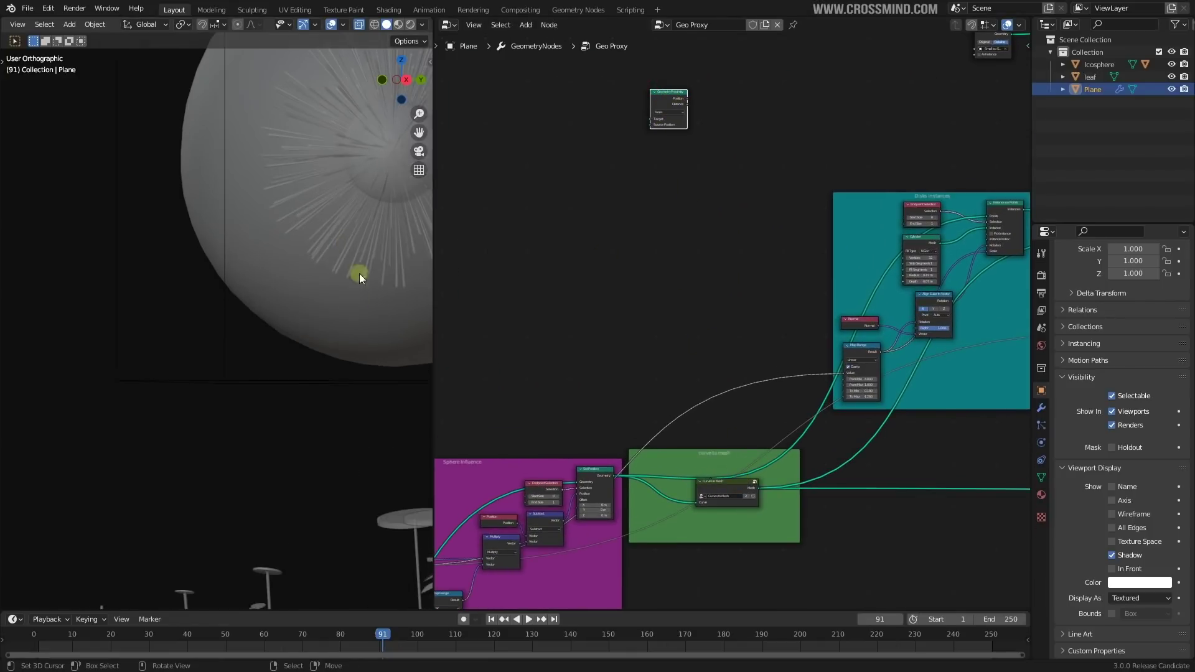
middle_click_drag(277, 394, 335, 301)
scroll(891, 555, "up", 2)
scroll(272, 287, "up", 2)
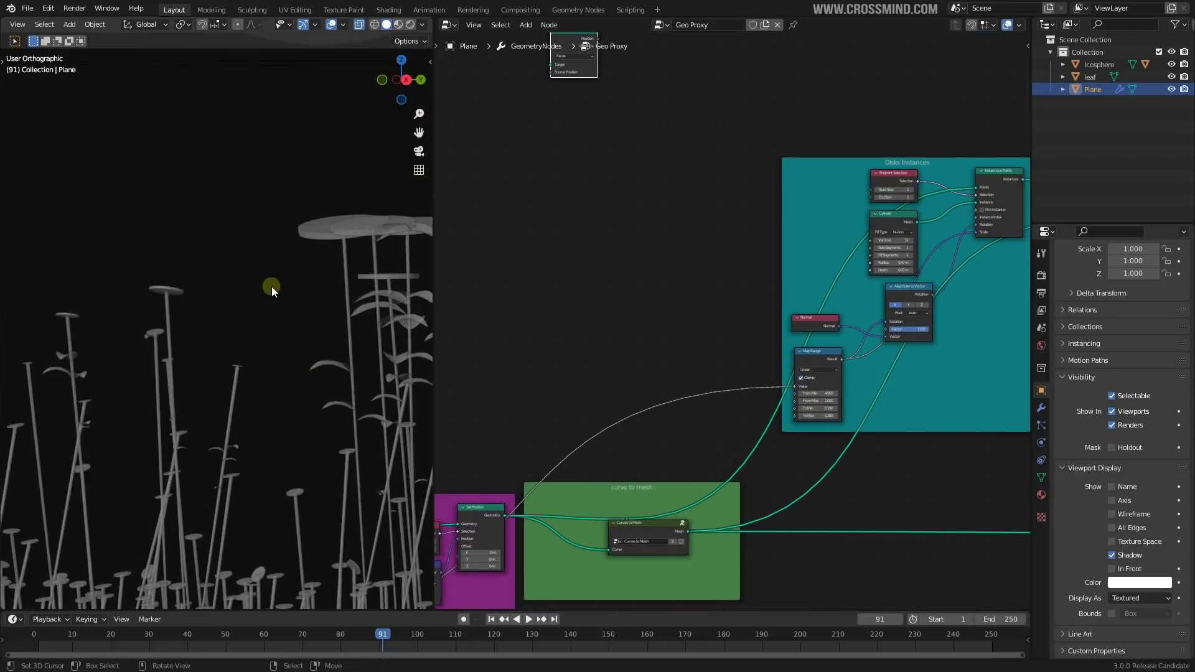
scroll(360, 196, "up", 3)
scroll(327, 334, "down", 6)
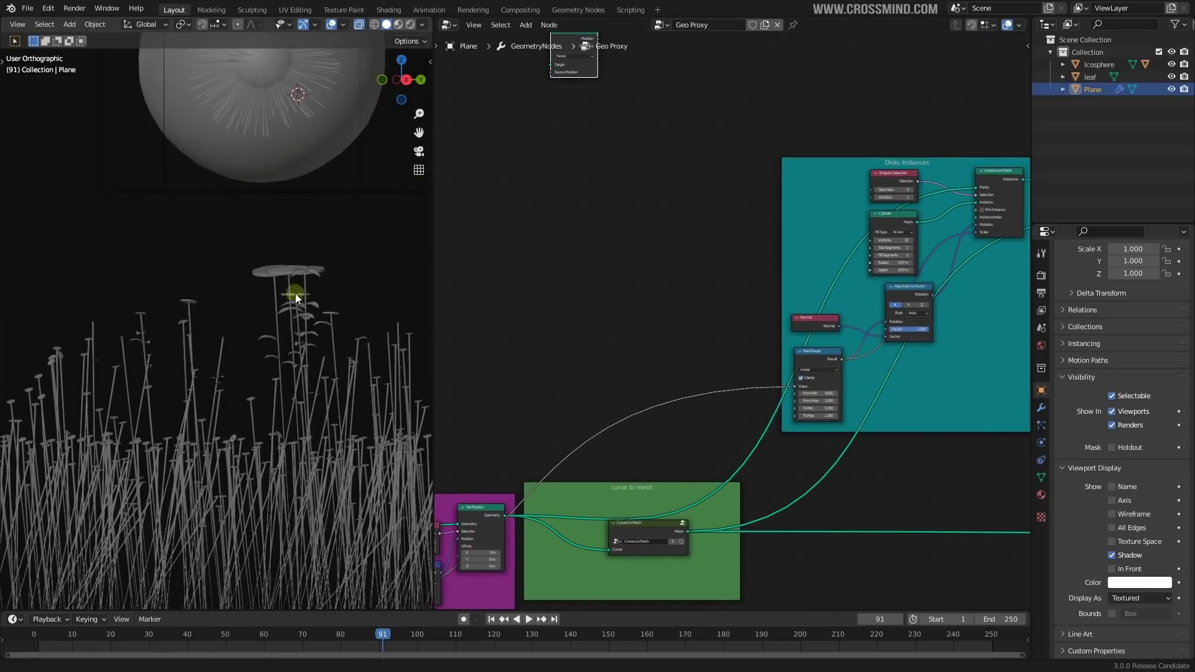
scroll(296, 294, "up", 3)
scroll(296, 166, "up", 3)
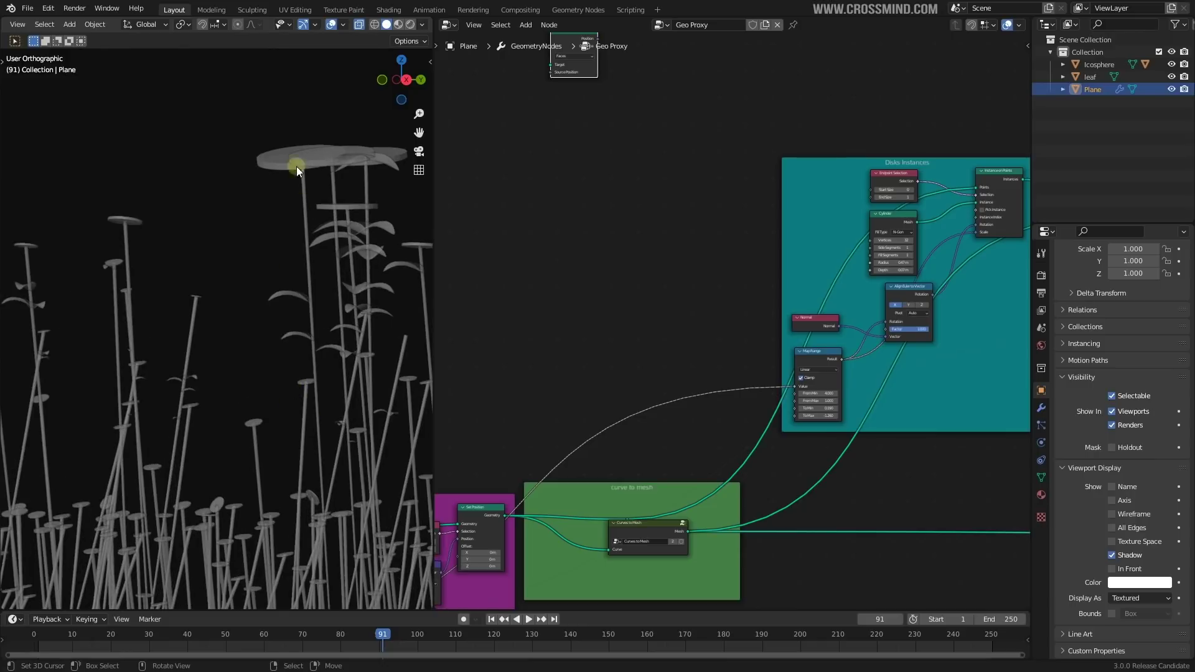
scroll(790, 518, "up", 1)
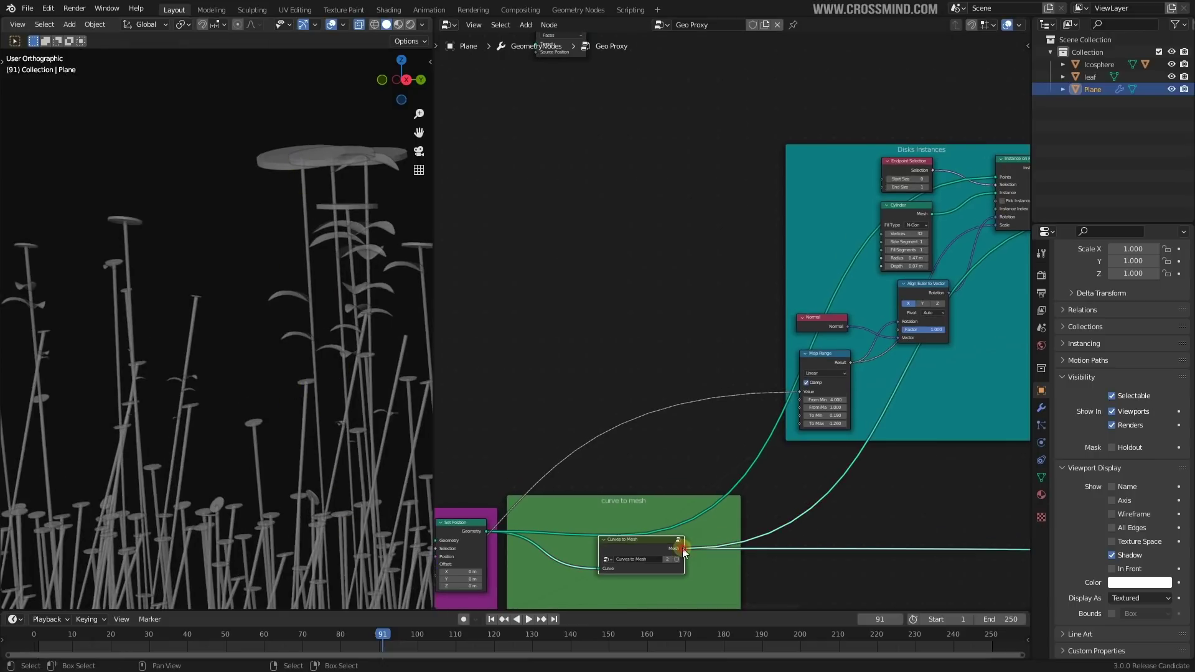
Step: Connect the mesh output of the framed Curves to Mesh group to the Geometry Proximity node's Target input
left_click_drag(396, 77, 586, 178)
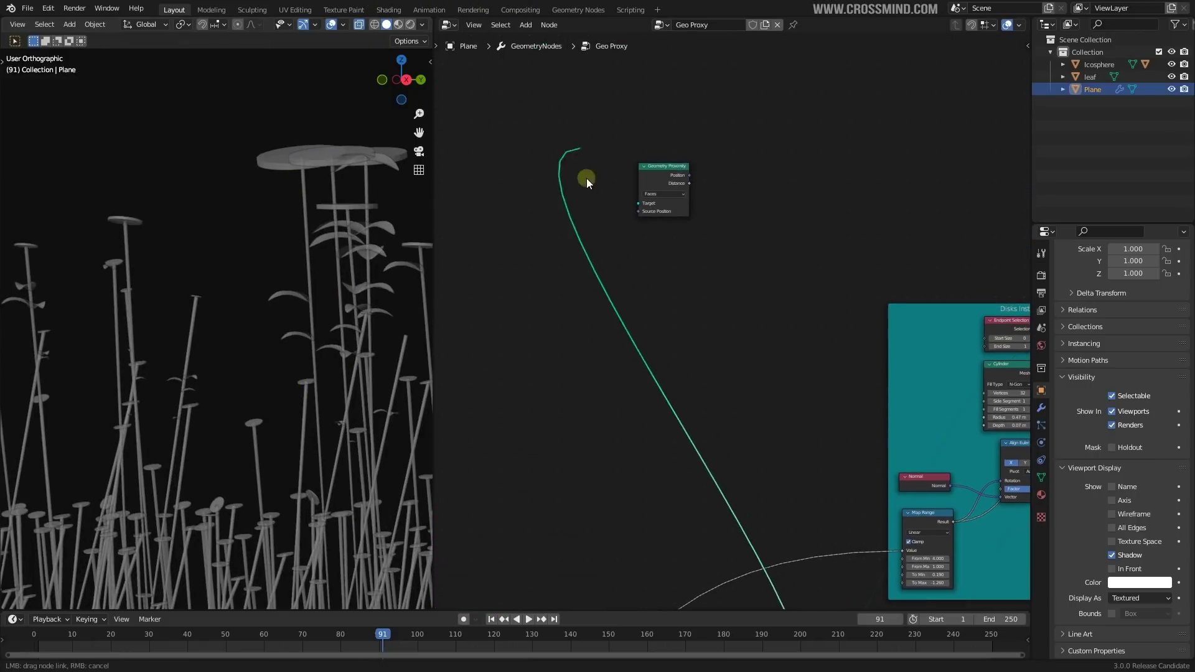
scroll(315, 267, "down", 5)
middle_click_drag(315, 267, 306, 313, "shift")
scroll(306, 311, "up", 1)
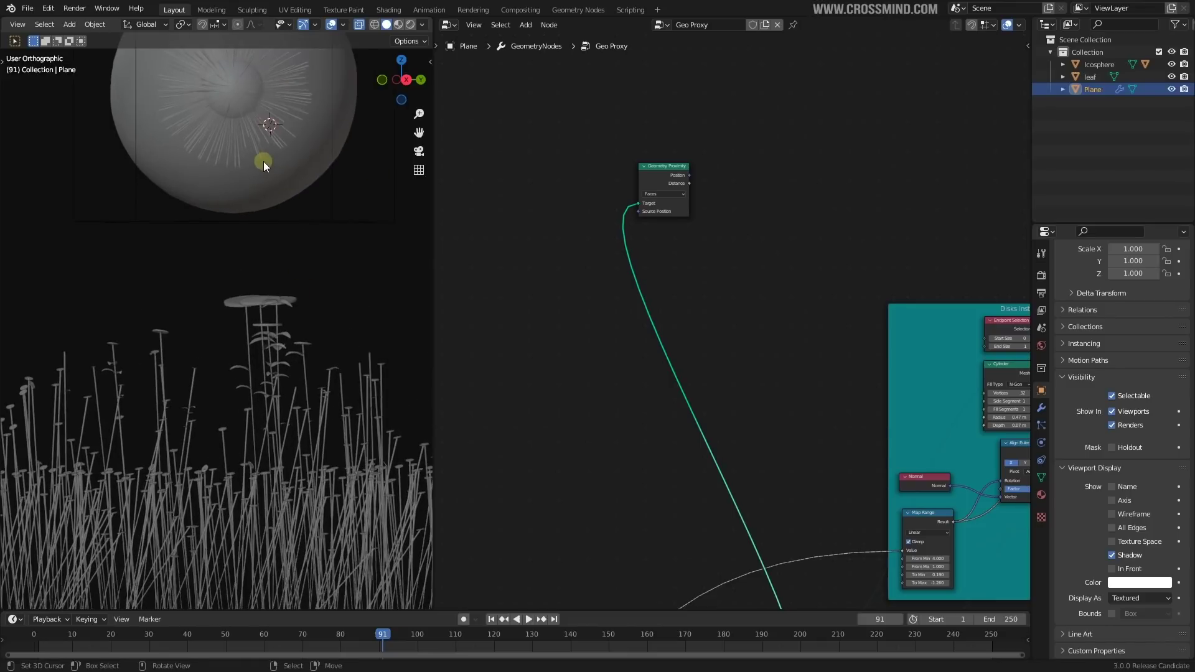
Step: Connect the Geometry Proximity node's Distance output to the spikes' Instance on Points Scale input and shift the proximity node closer
middle_click_drag(697, 241, 518, 320)
left_click_drag(488, 250, 508, 258)
scroll(576, 285, "up", 1)
middle_click_drag(576, 284, 502, 298)
left_click_drag(1013, 158, 845, 193)
middle_click_drag(330, 202, 302, 190)
scroll(588, 293, "down", 2)
middle_click_drag(589, 293, 837, 303)
scroll(837, 304, "down", 2)
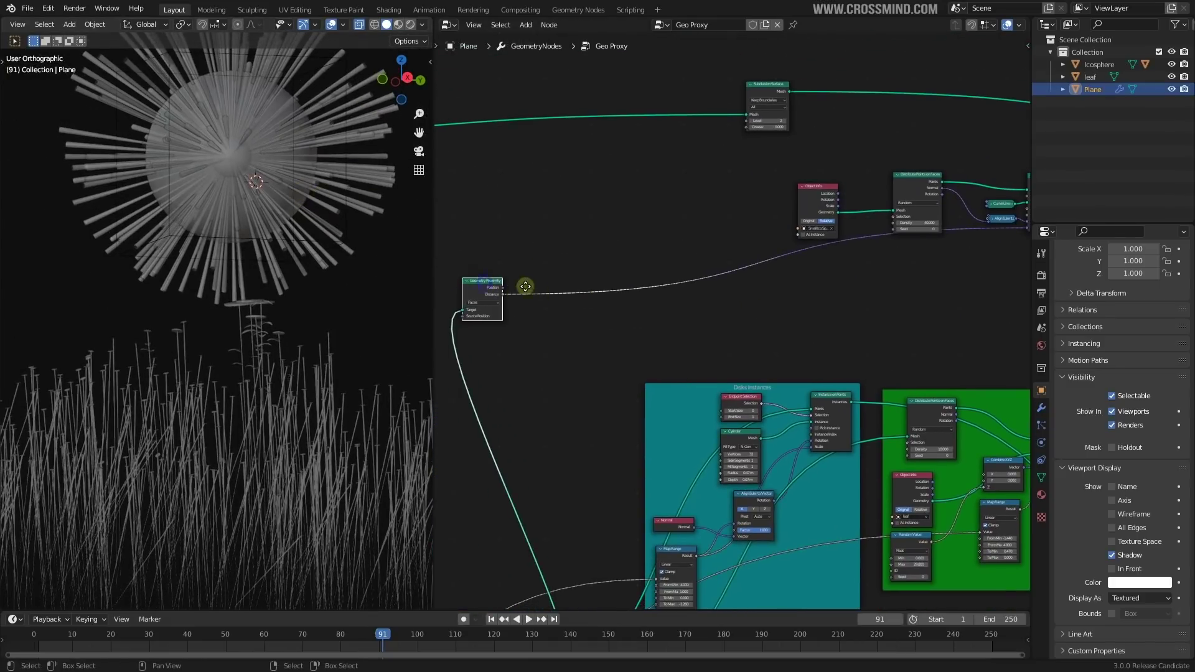
left_click_drag(525, 287, 596, 272)
Step: Add a Map Range node on the link between the Geometry Proximity Distance output and the instance Scale
scroll(658, 294, "up", 2)
key("shift+a")
left_click(707, 294)
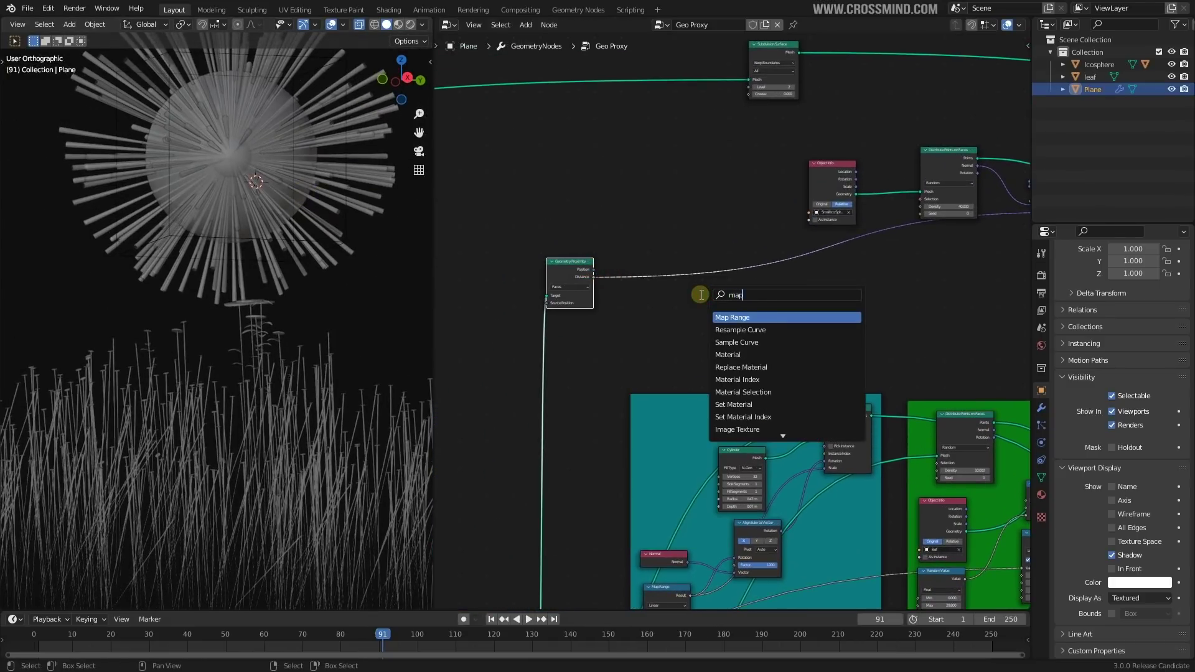
left_click(736, 318)
left_click(716, 337)
scroll(717, 342, "up", 2)
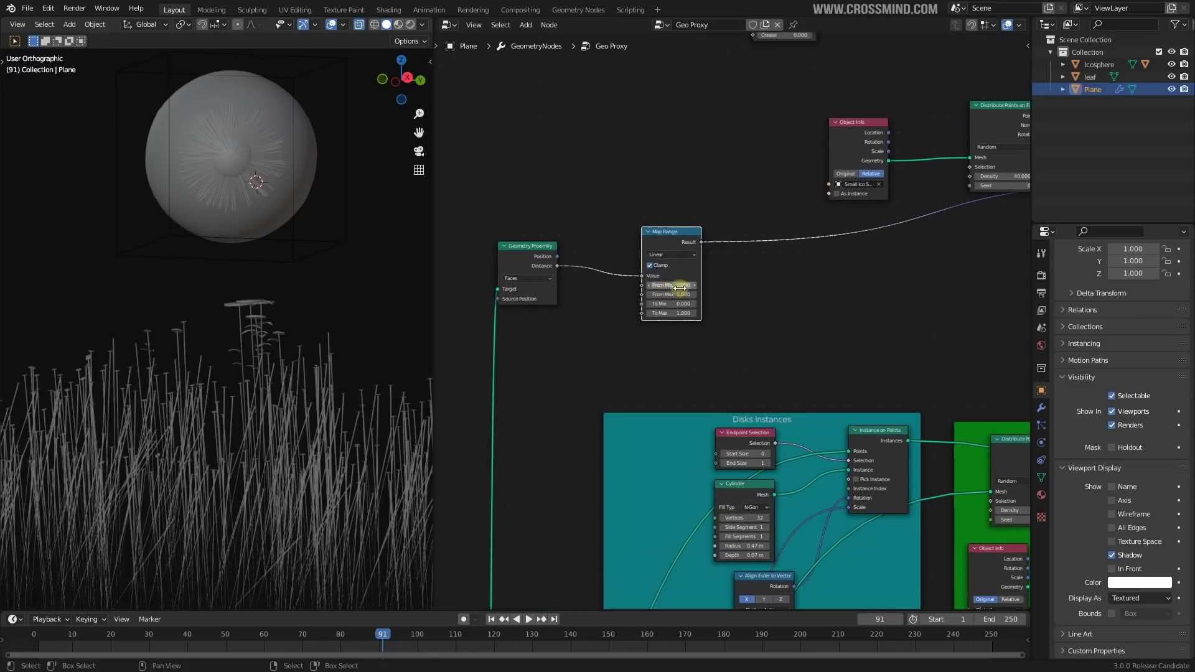
Step: Zero all four Map Range limits, and set From Max to 4.400 and To Min to 0.980
left_click_drag(706, 341, 708, 355)
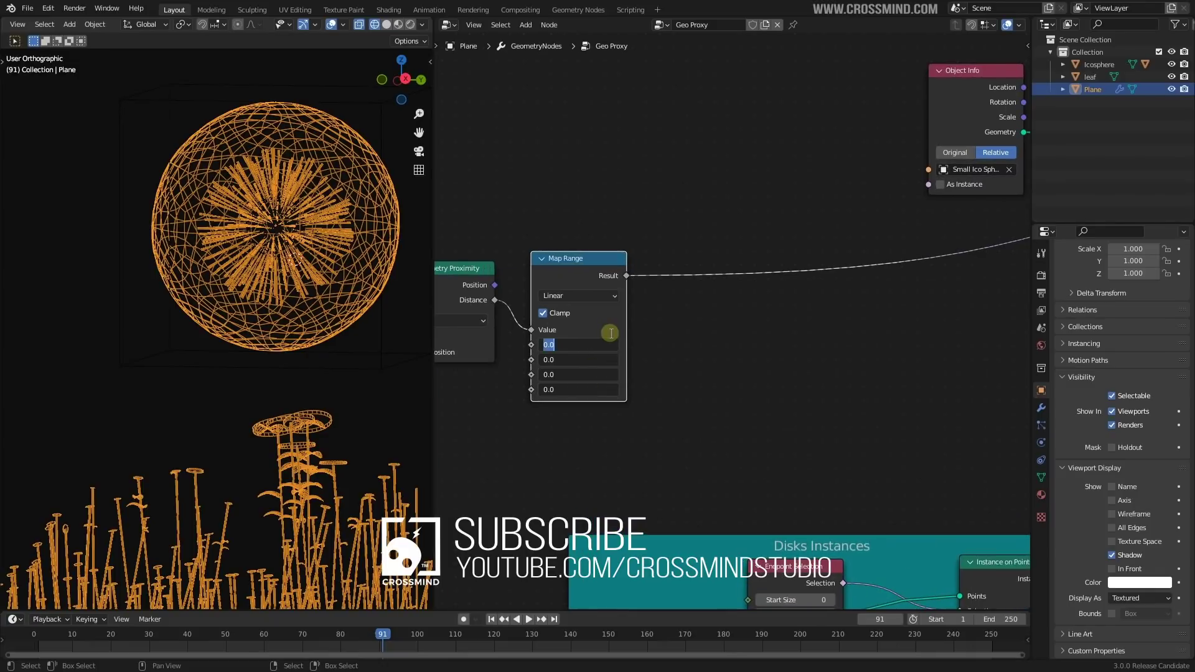
key("Return")
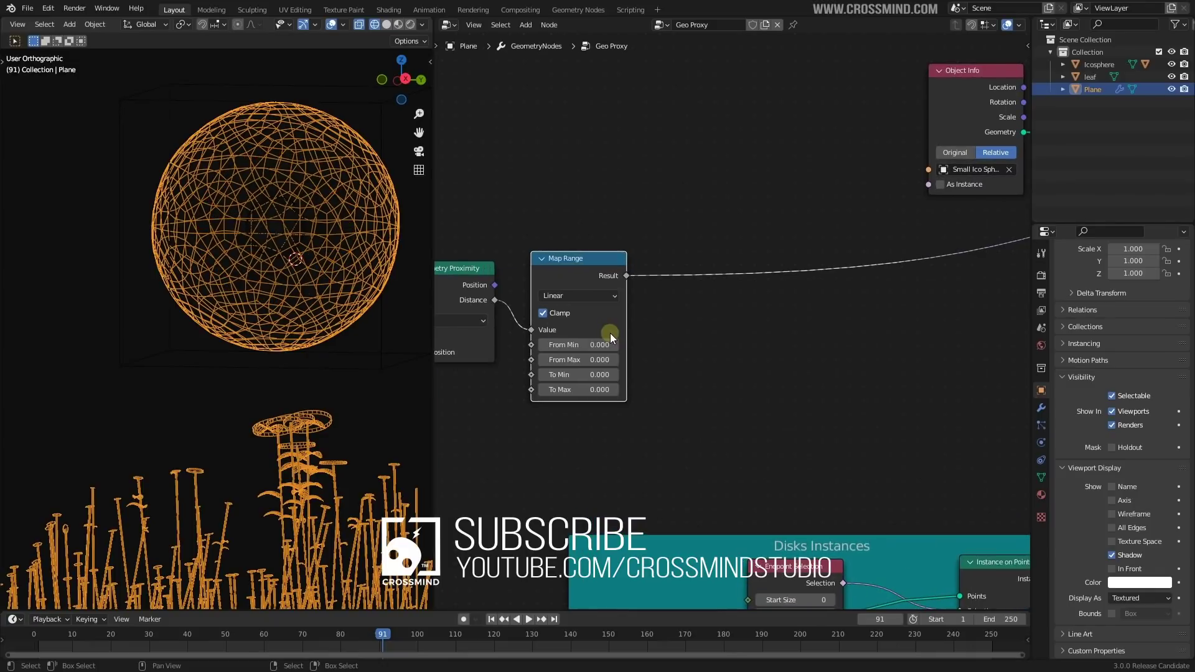
scroll(622, 361, "up", 4)
middle_click_drag(653, 414, 816, 383)
scroll(759, 379, "up", 2)
left_click_drag(694, 376, 741, 350)
scroll(725, 317, "up", 1)
right_click(711, 345)
right_click(714, 330)
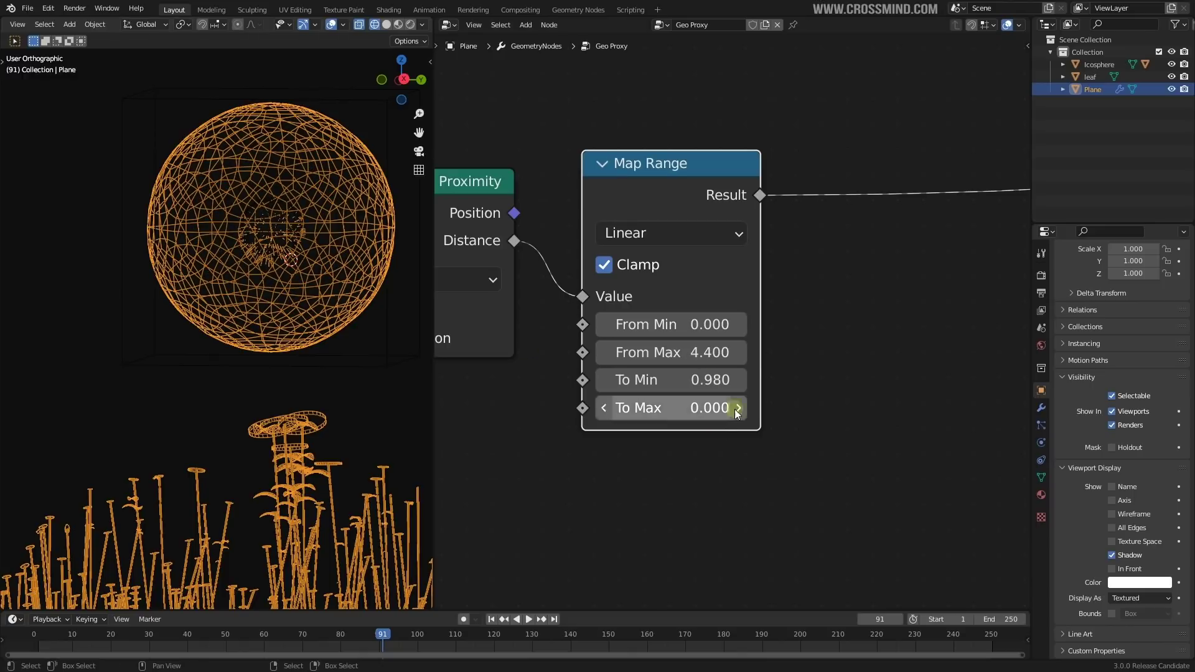
Step: Set the Map Range's To Min to 4.080, To Max to 0.110 and From Min to 0.860
left_click_drag(709, 380, 808, 379)
left_click_drag(794, 380, 792, 380)
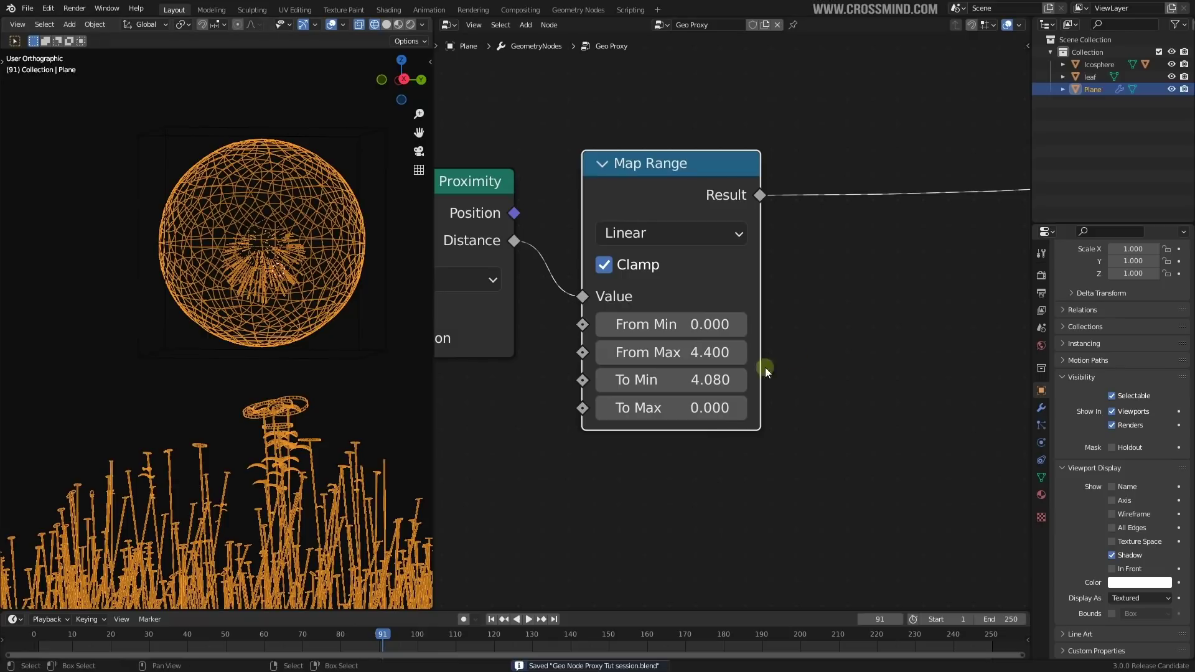
left_click_drag(703, 408, 710, 408)
right_click(709, 408)
left_click_drag(691, 324, 722, 324)
scroll(545, 357, "down", 3)
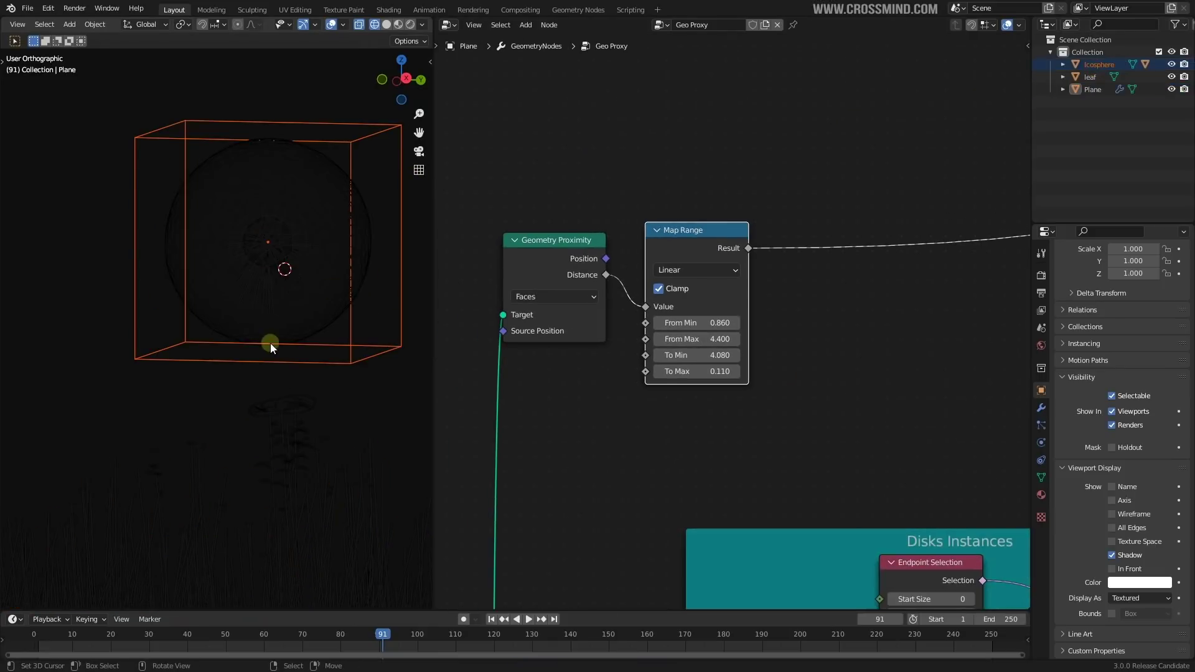
Step: Switch the viewport to solid shading and move the icosphere down among the plants to test the spikes' reaction
scroll(342, 215, "down", 3)
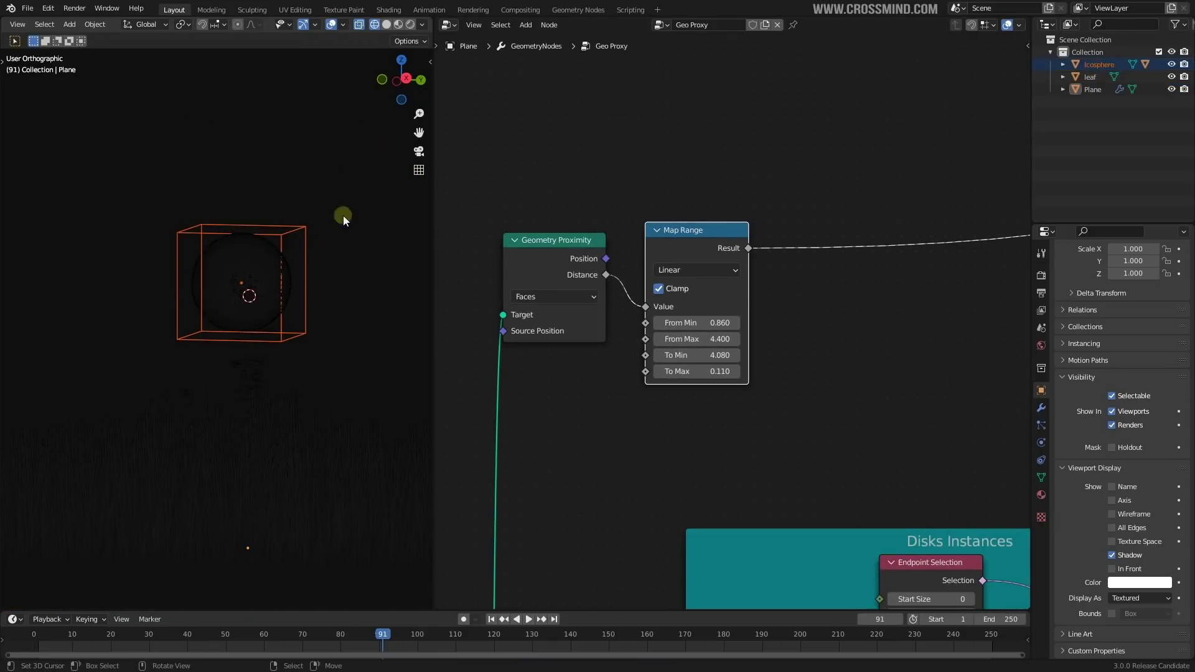
left_click(387, 24)
scroll(271, 349, "up", 2)
key("g")
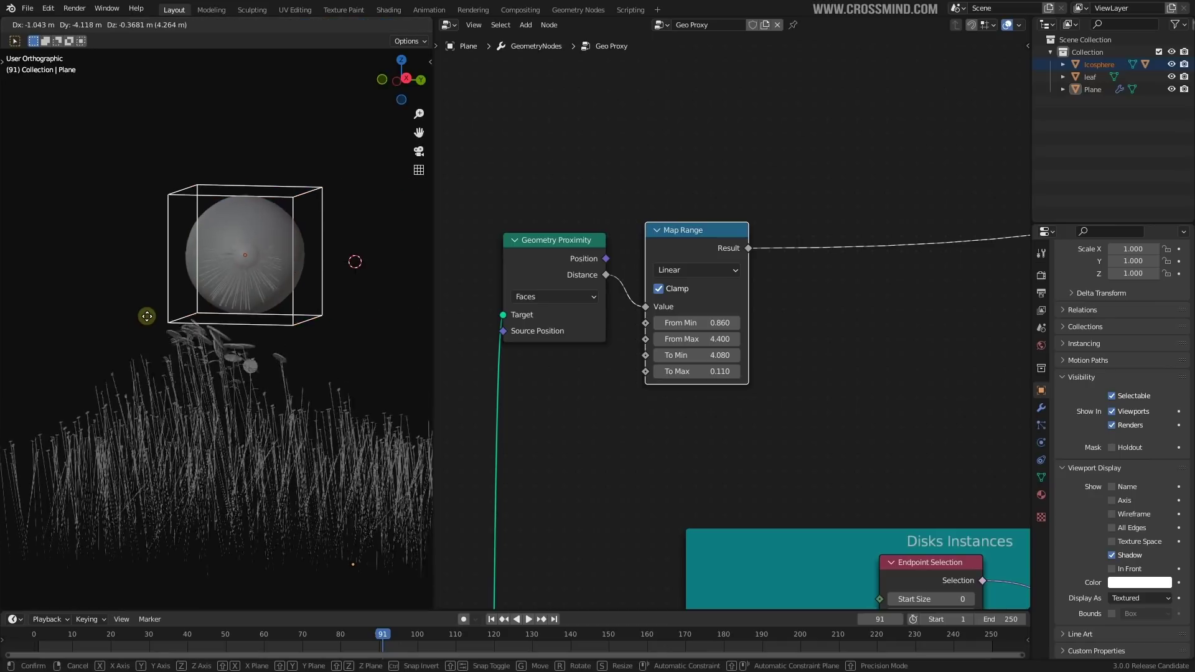
left_click(284, 309)
middle_click_drag(284, 309, 361, 300)
key("g")
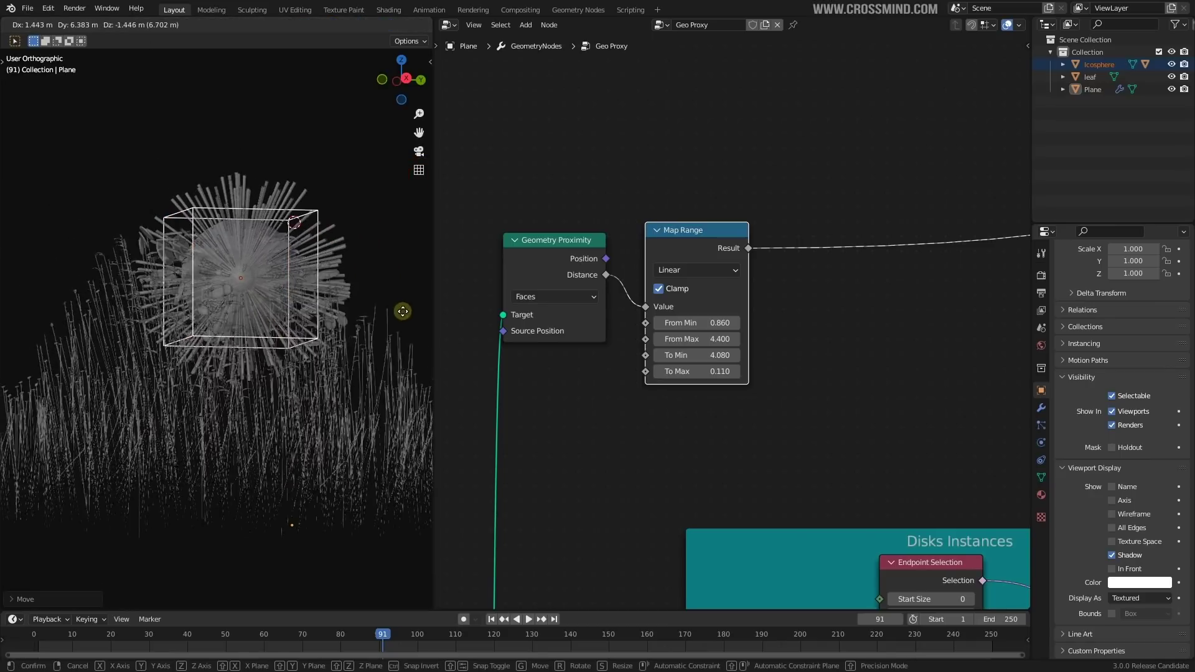
left_click(425, 312)
scroll(353, 346, "up", 1)
middle_click_drag(353, 346, 350, 357)
key("g")
left_click(347, 377)
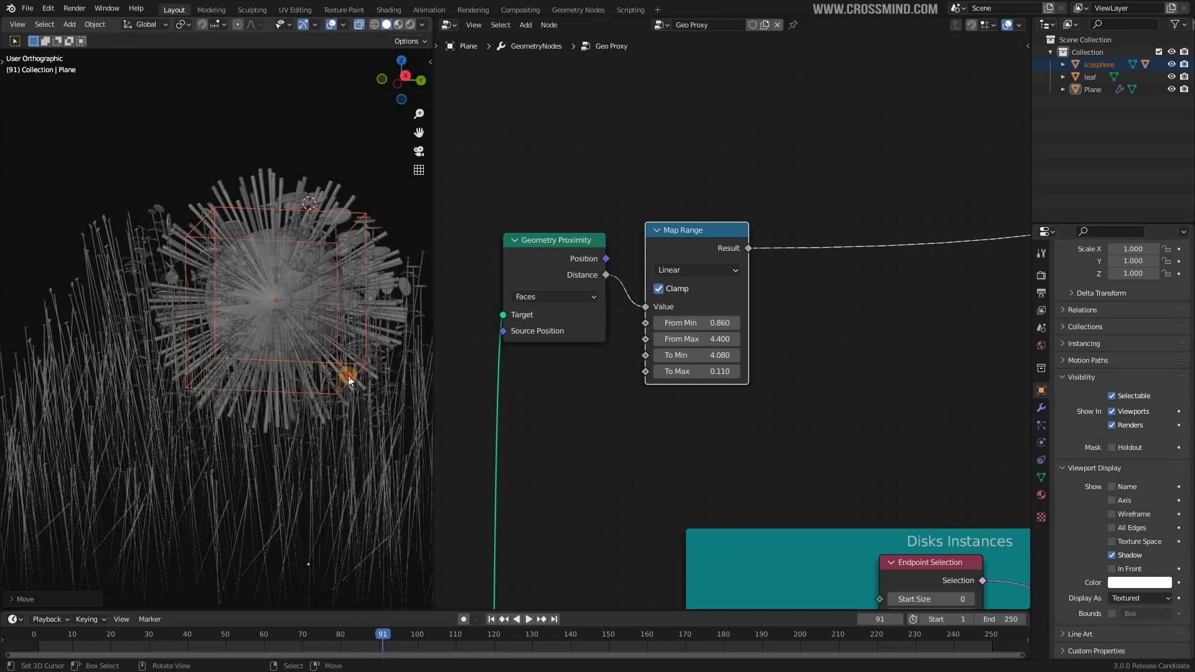
Step: Set the Map Range's To Min to 1.960, keeping From Max at 4.400
scroll(744, 401, "up", 3)
scroll(732, 376, "up", 1)
left_click_drag(707, 346, 642, 346)
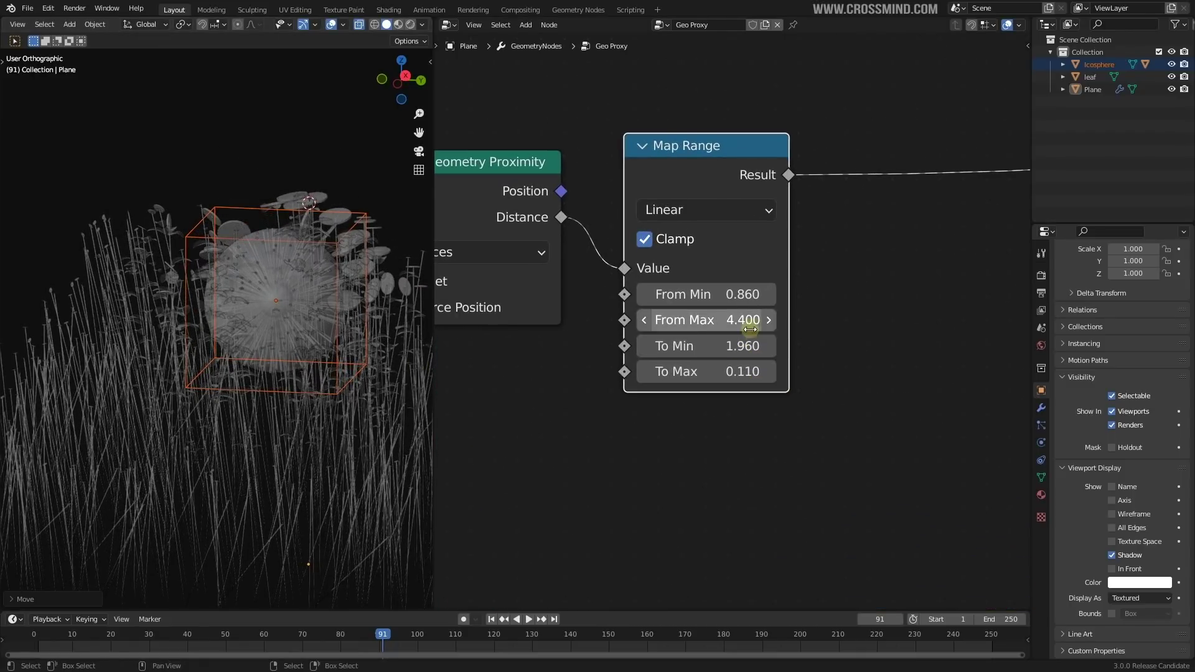
left_click_drag(706, 320, 747, 320)
Step: Raise the icosphere out of the plants so that it rests just on top of the disks
scroll(245, 346, "up", 4)
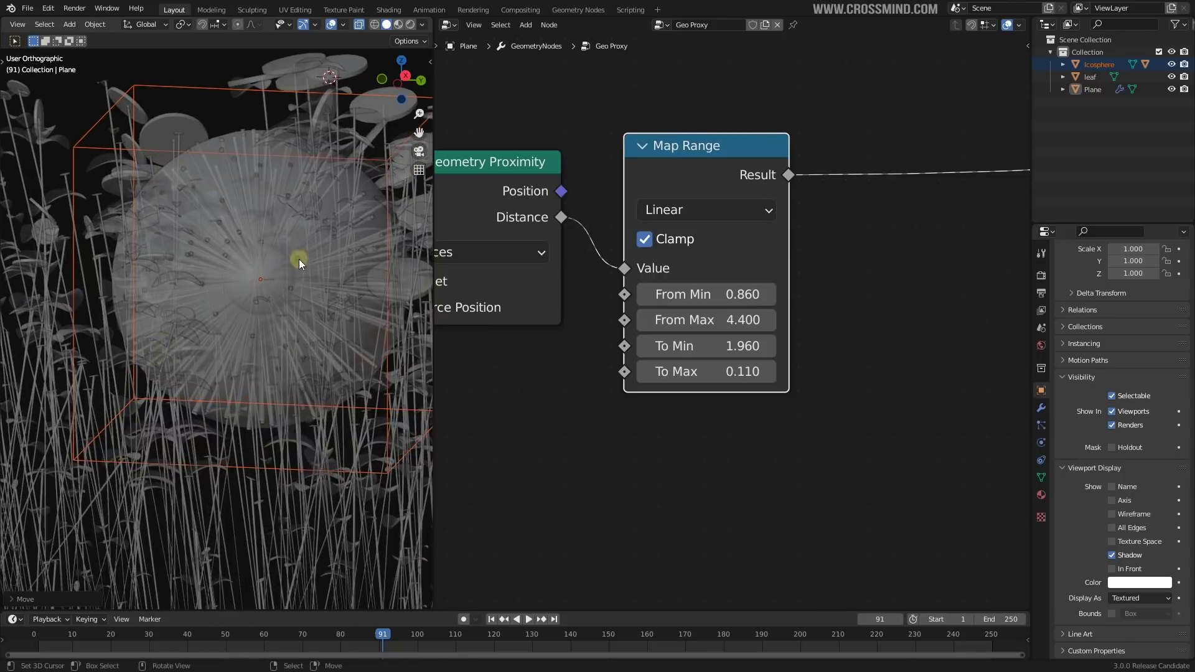
key("g")
left_click(288, 109)
middle_click_drag(339, 155, 346, 281, "shift")
key("g")
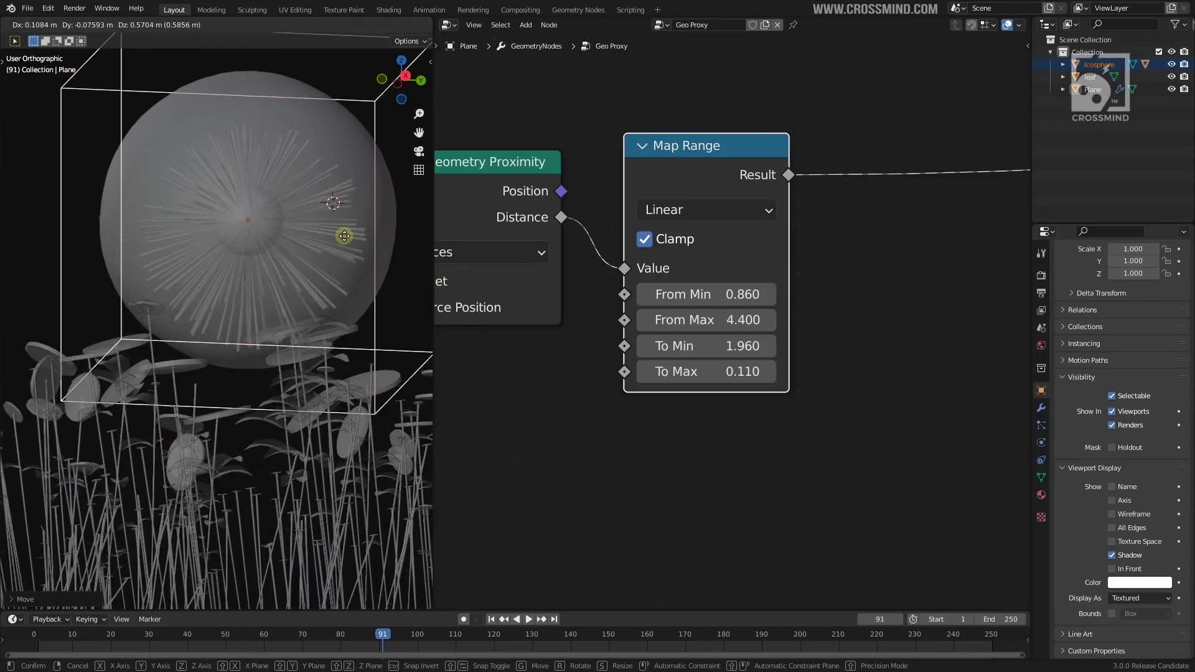
left_click(346, 250)
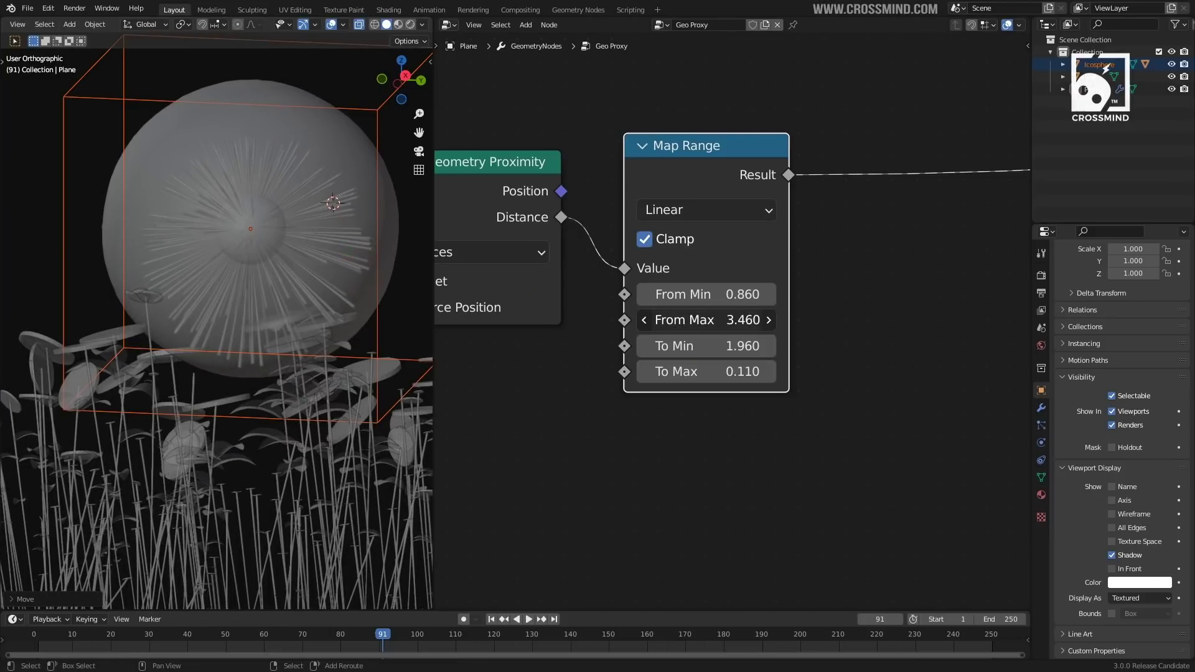
Step: Select all objects for a wireframe check and set the Map Range's From Max to 3.990 and To Max to -1.380
left_click_drag(738, 320, 678, 293)
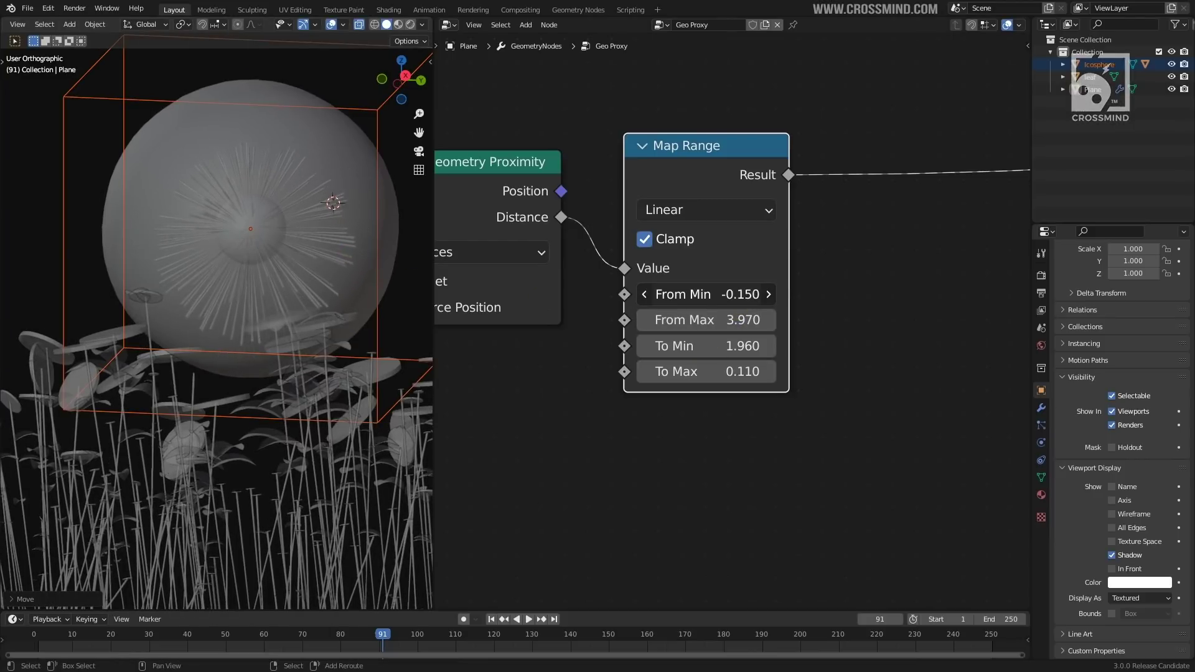
key("Escape")
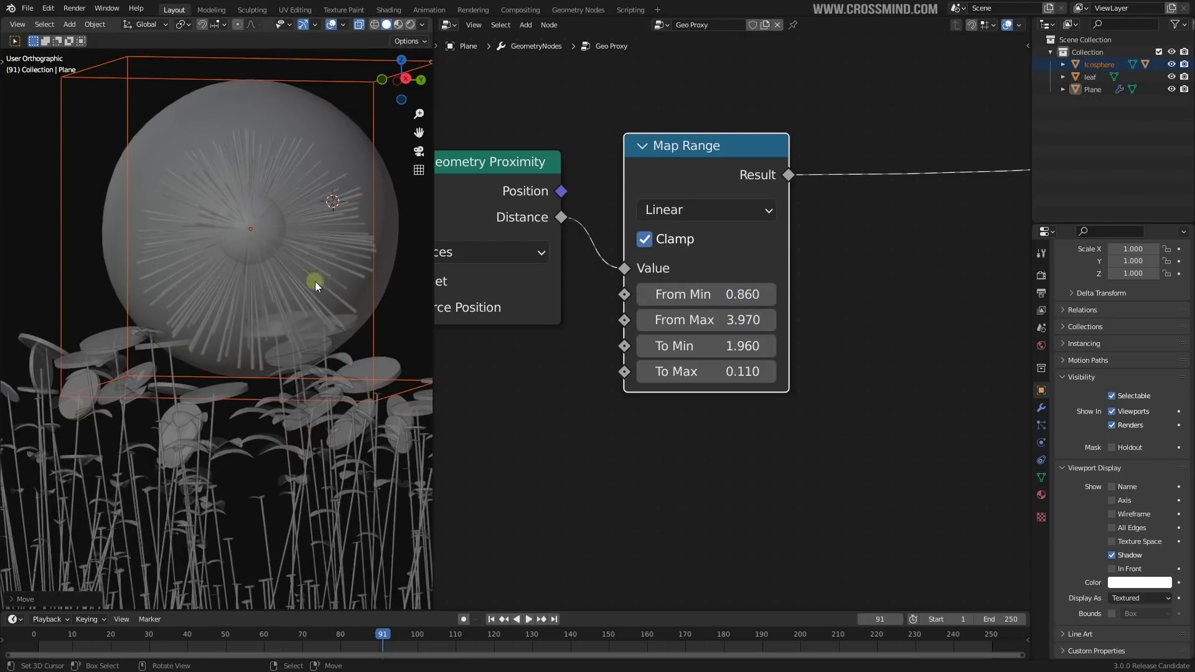
key("a")
middle_click_drag(343, 201, 347, 215, "shift")
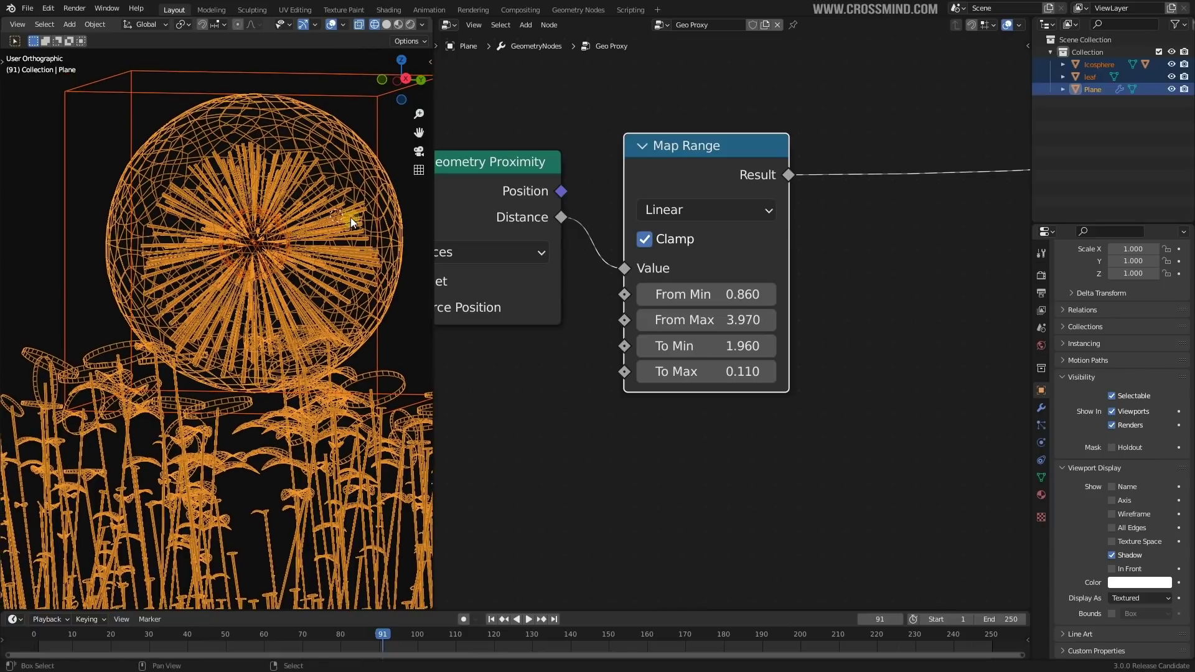
left_click_drag(726, 349, 697, 371)
key("Escape")
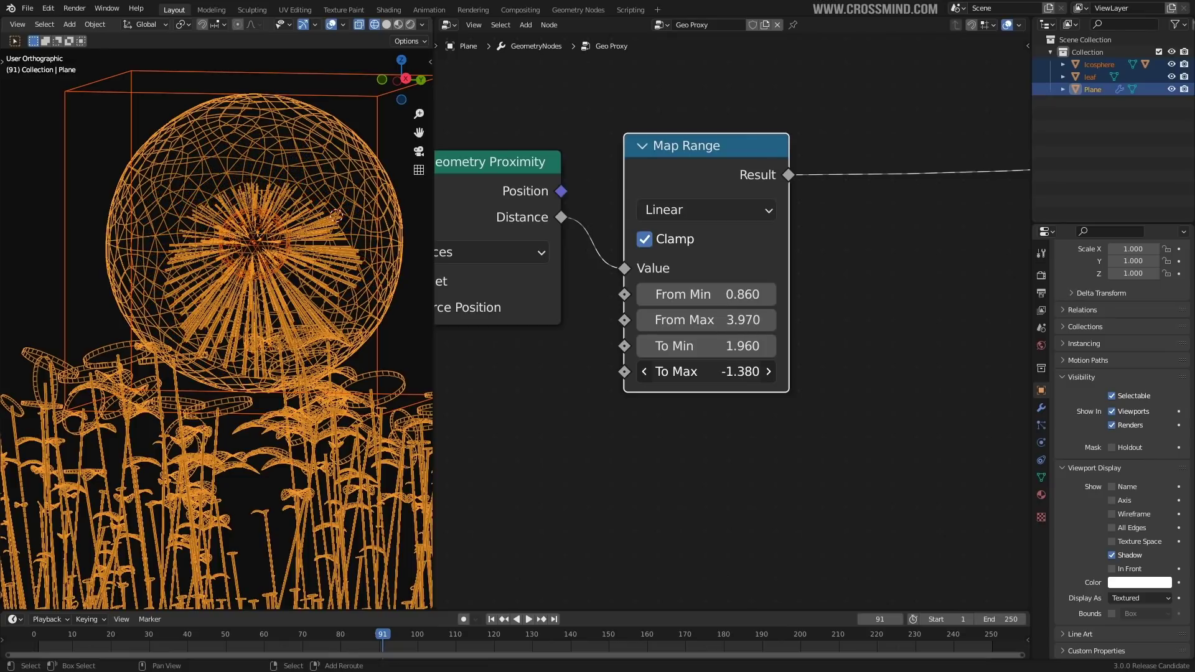
mouse_move(739, 320)
left_mouse_down()
mouse_move(726, 320)
mouse_move(739, 319)
left_mouse_up()
scroll(838, 269, "down", 1)
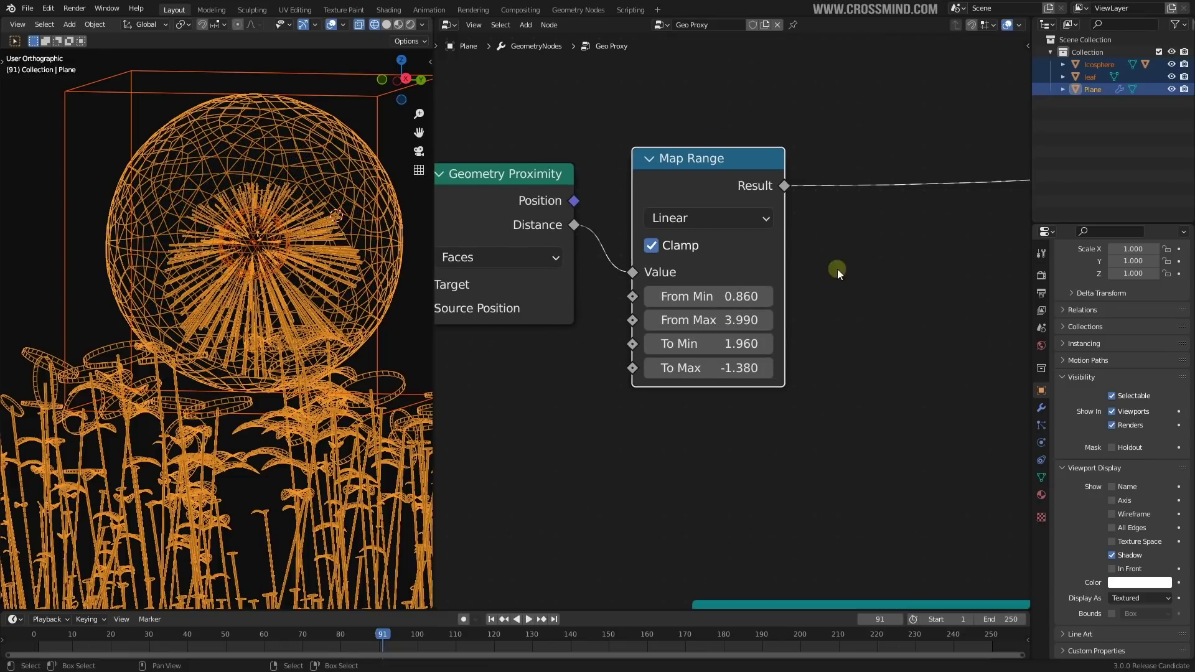
Step: Add a ColorRamp node on the link between the Map Range result and the instance Scale
middle_click_drag(838, 269, 761, 289)
key("shift+a")
left_click(774, 260)
type("ramp")
key("Return")
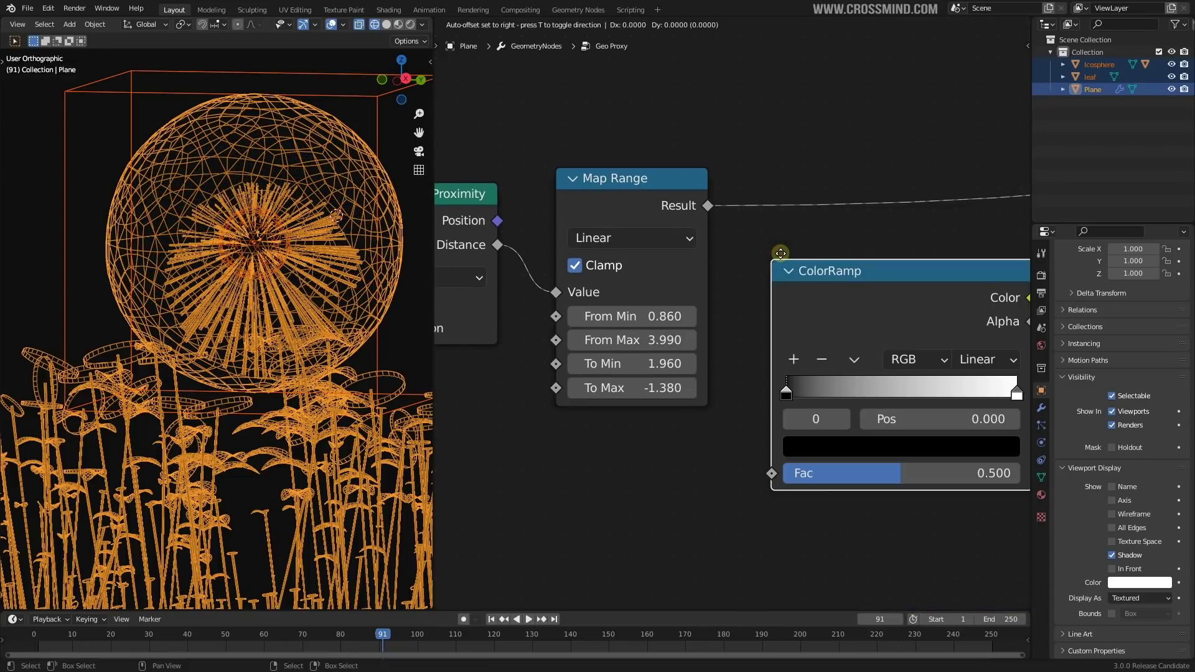
left_click(777, 160)
Step: Move the ColorRamp's black stop to near the middle of the gradient
left_click_drag(951, 307, 867, 309)
left_click_drag(732, 313, 943, 314)
left_click(783, 309)
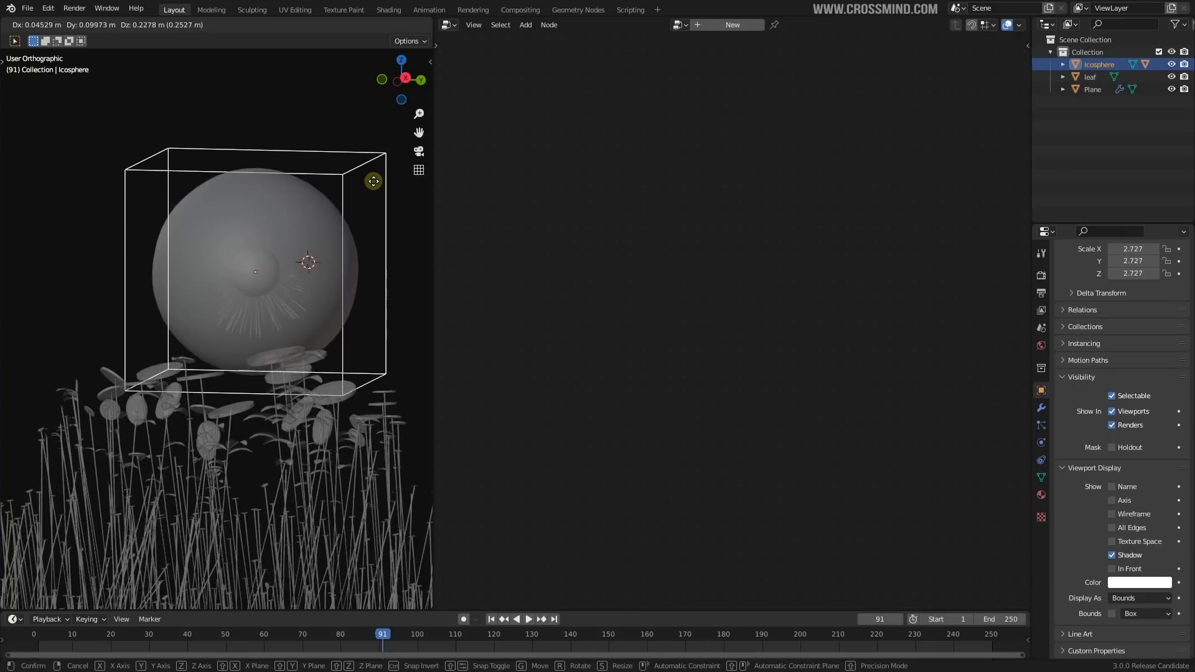
Step: Move the icosphere up and down just above the disks to test the spikes' growth, and save the file
left_click(374, 184)
scroll(357, 262, "up", 2)
middle_click_drag(357, 265, 331, 302, "shift")
scroll(331, 307, "up", 2)
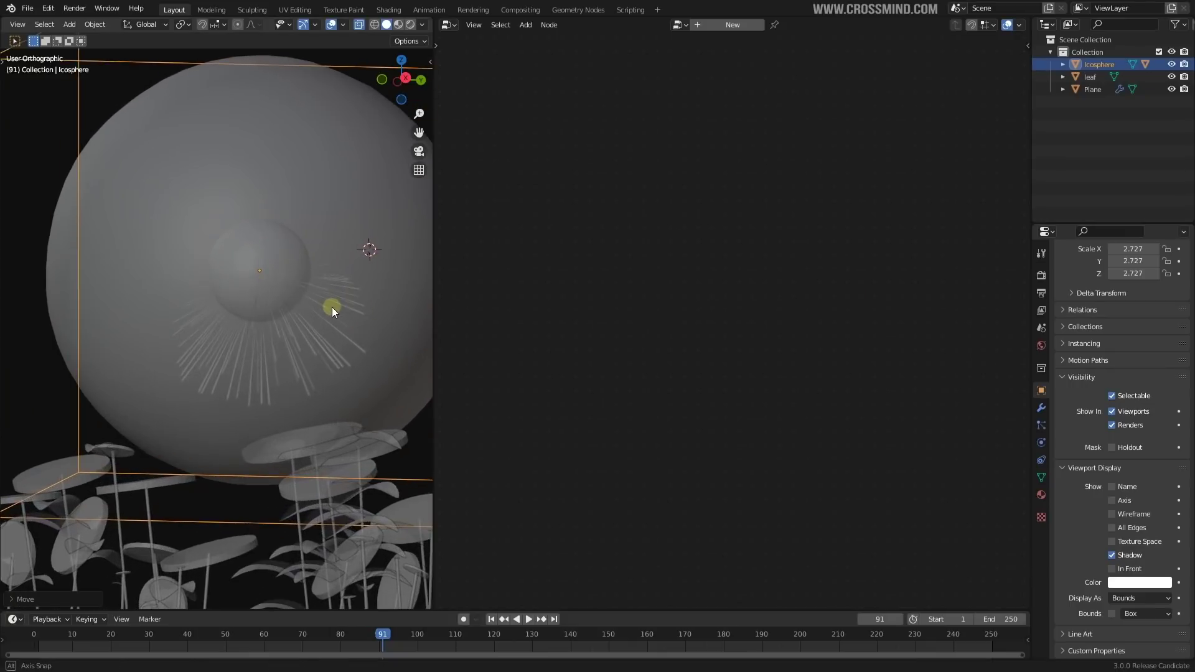
key("g")
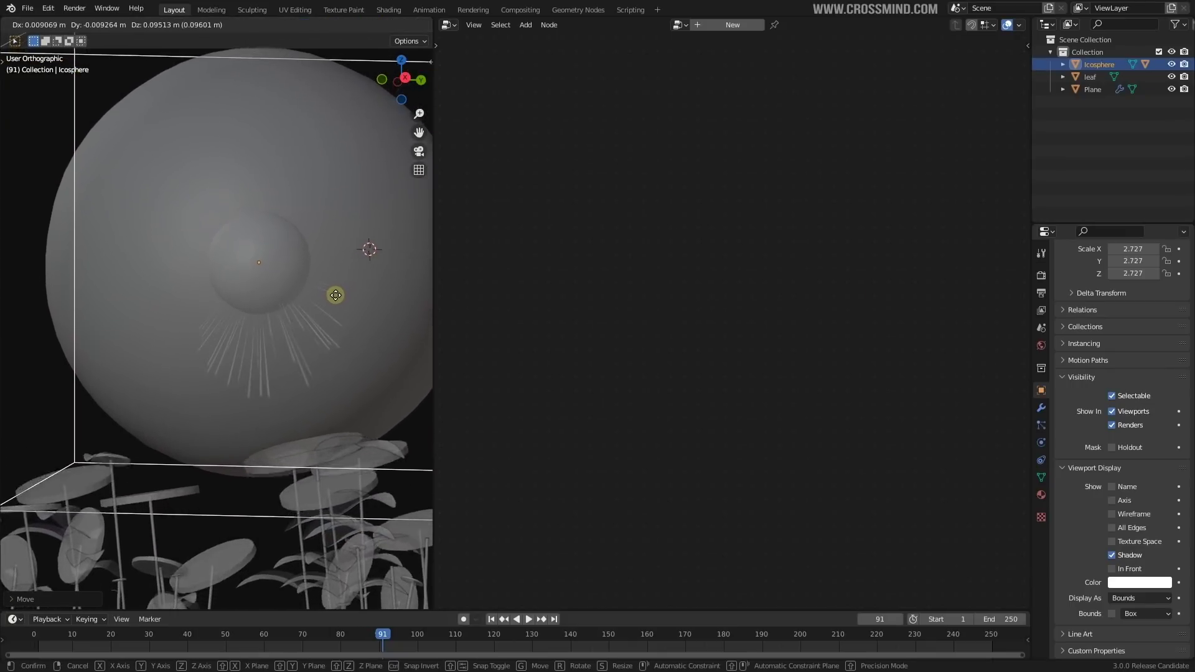
left_click(337, 290)
scroll(336, 292, "down", 2)
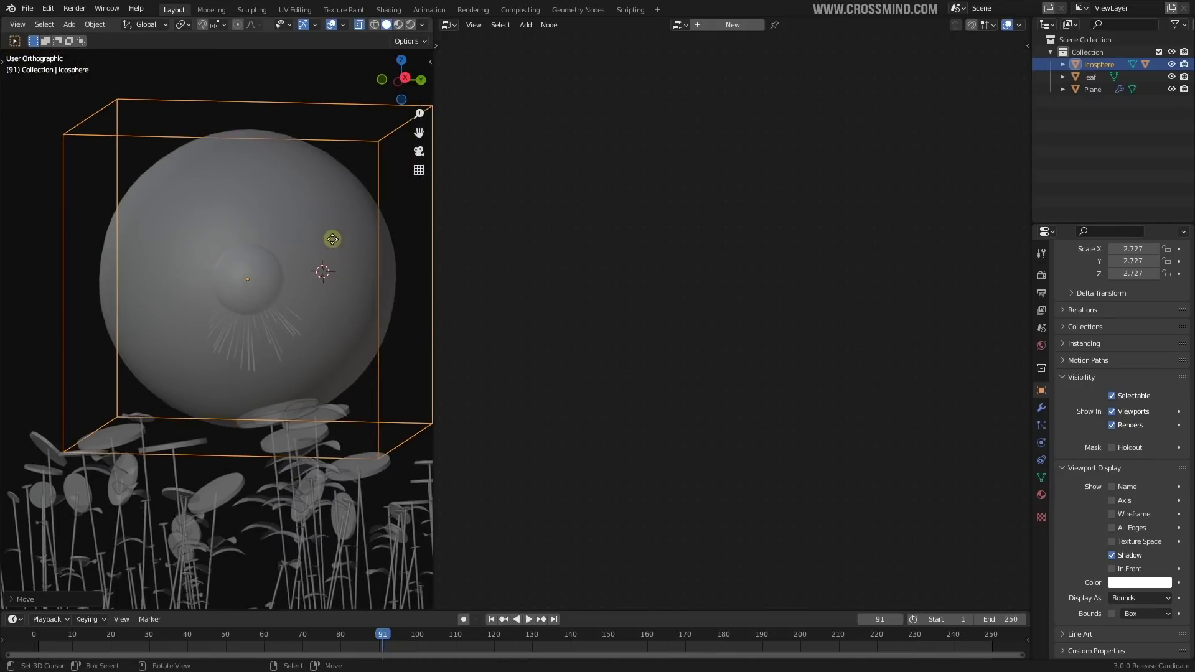
key("g")
left_click(338, 256)
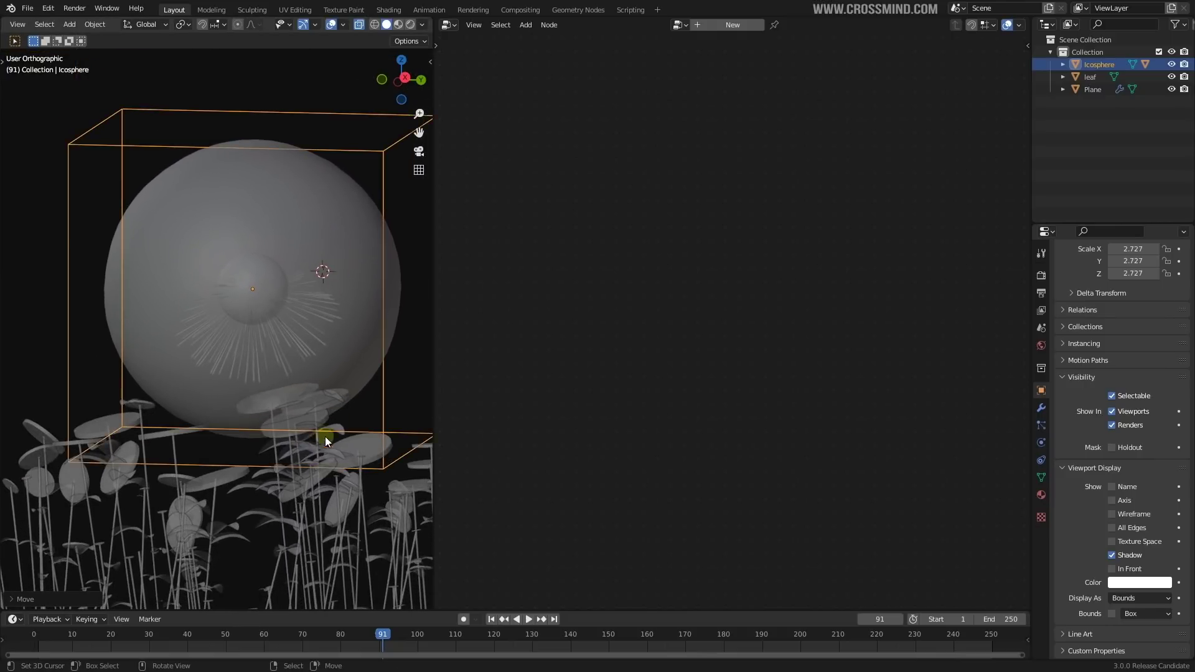
scroll(285, 510, "down", 6)
key("ctrl+s")
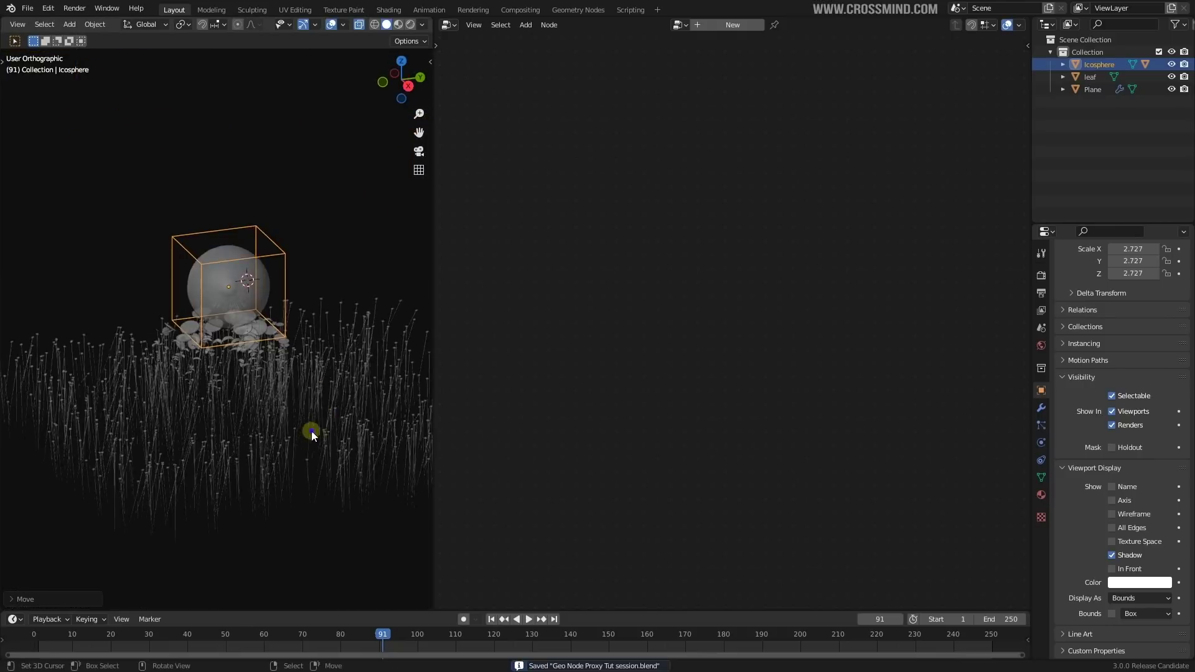
Step: Reselect the plane and move the ColorRamp node beside the spikes' Instance on Points node
left_click(310, 429)
scroll(685, 294, "down", 5)
scroll(781, 281, "up", 2)
middle_click_drag(781, 282, 585, 293)
key("g")
left_click(902, 283)
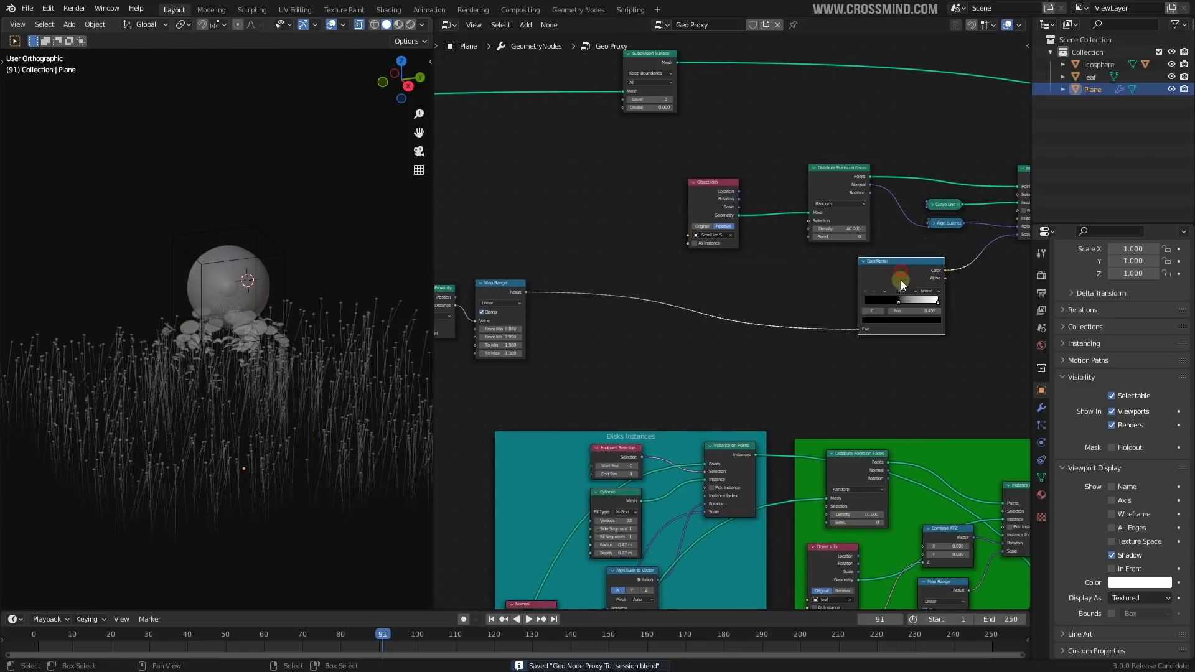
middle_click_drag(988, 262, 737, 308)
key("g")
left_click(755, 308)
scroll(759, 304, "up", 1)
left_click_drag(706, 301, 749, 297)
Step: Tidy the spike nodes by repositioning the Object Info, Distribute Points on Faces and Curves to Mesh nodes
scroll(740, 314, "down", 4)
middle_click_drag(640, 354, 703, 360)
left_click_drag(583, 252, 648, 245)
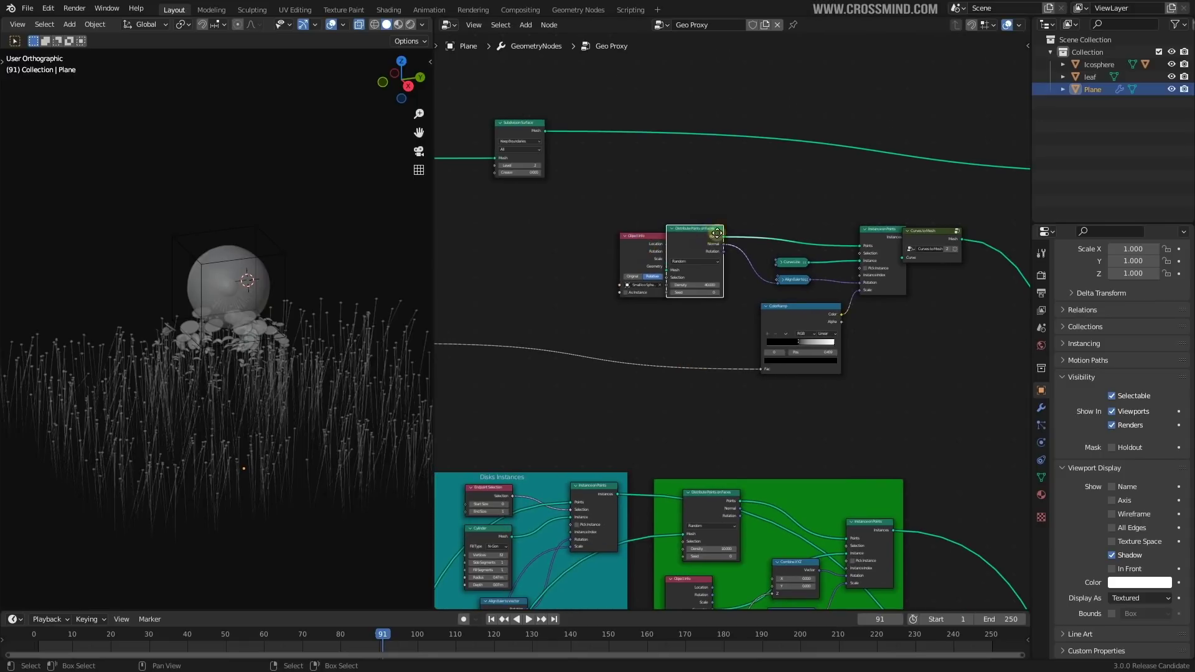
left_click_drag(717, 233, 747, 224)
left_click_drag(932, 238, 946, 238)
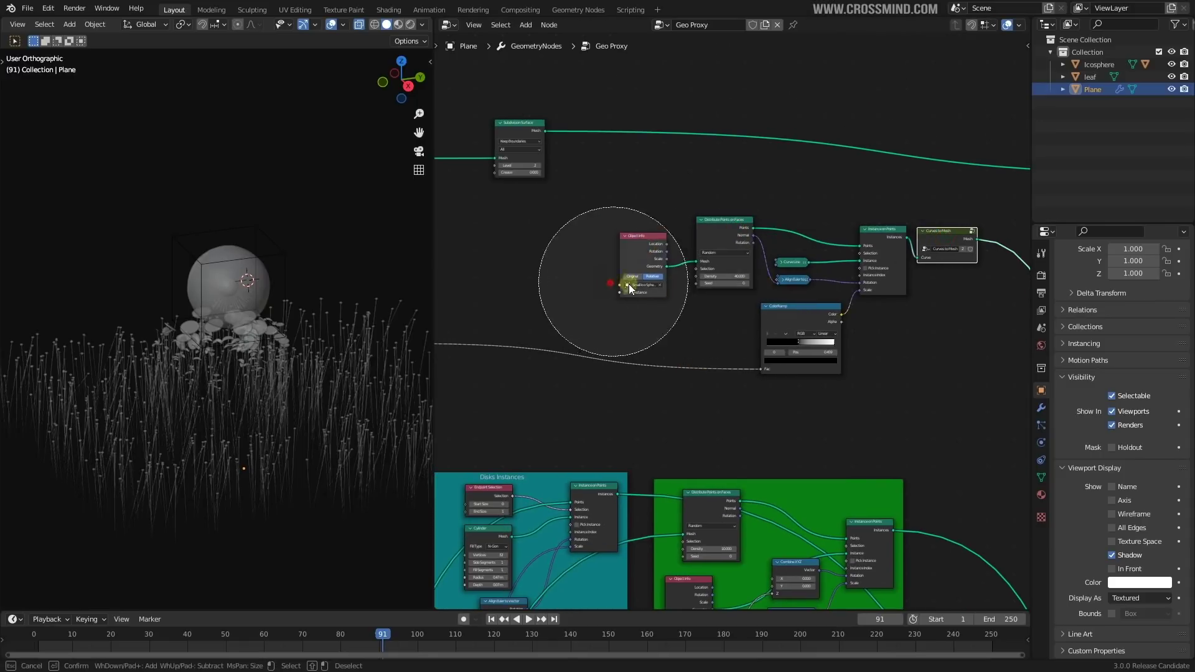
Step: Group the spike nodes and ColorRamp in a frame labelled for the lines inside the bubble, with a light grey colour
key("ctrl+j")
middle_click_drag(927, 333, 857, 347)
scroll(857, 348, "up", 2)
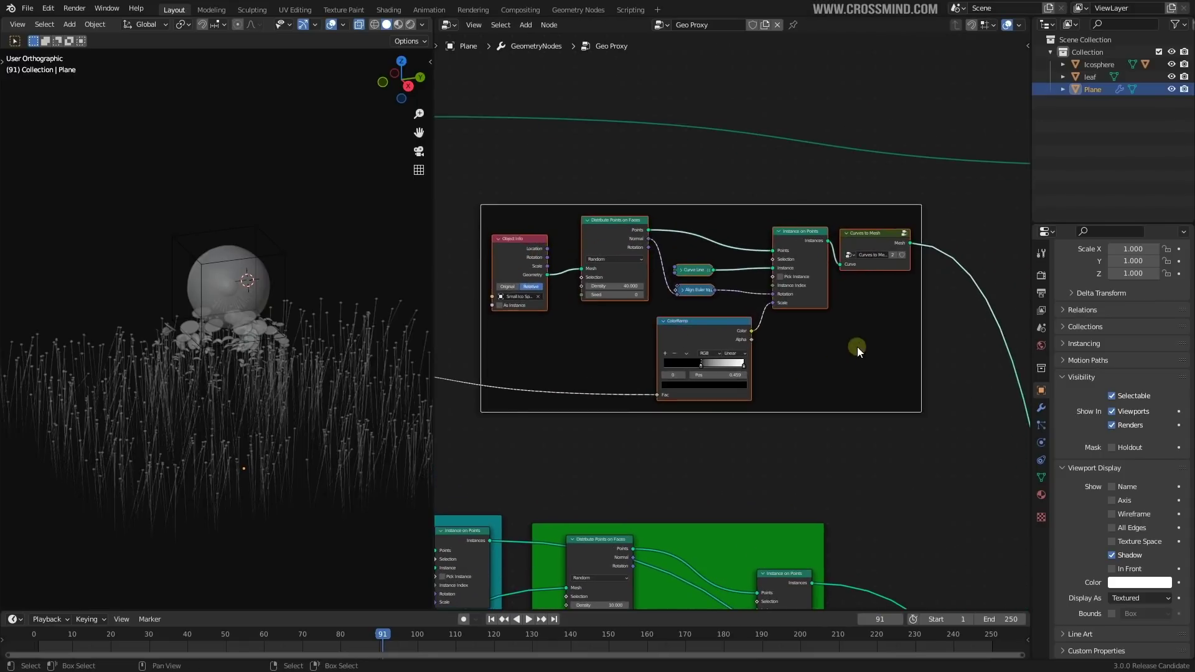
left_click(854, 344)
key("n")
left_click(925, 117)
left_click(947, 136)
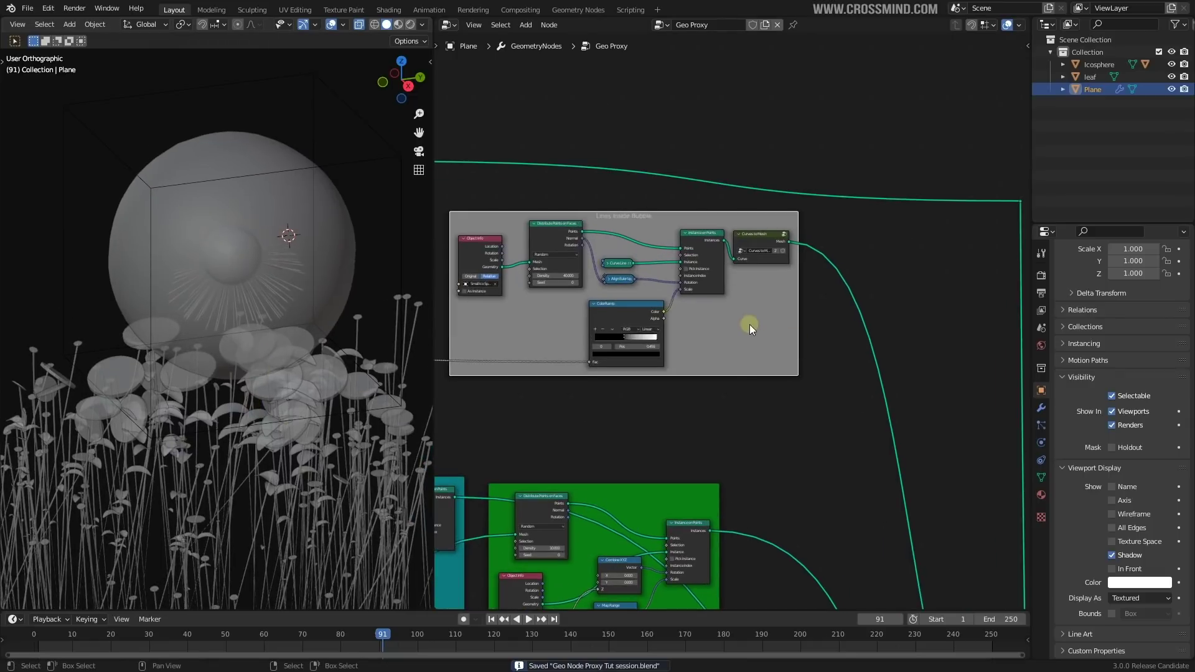
Step: Check the spikes and disks around the sphere up close and save the file
scroll(313, 358, "up", 2)
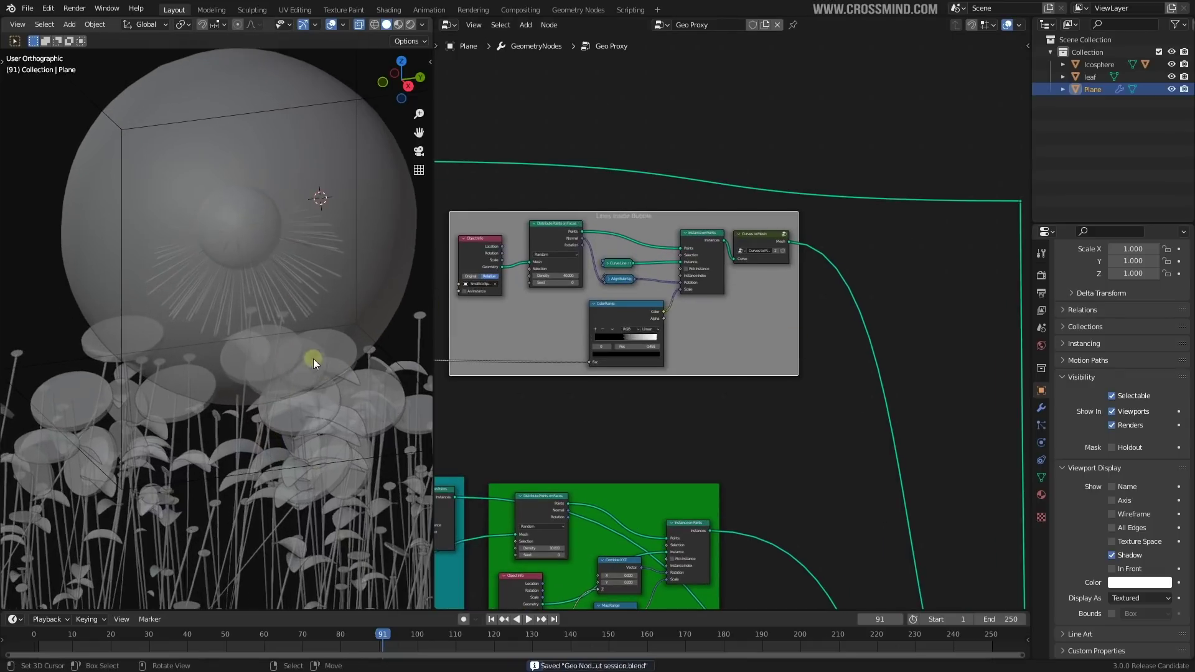
scroll(297, 368, "down", 2)
key("ctrl+s")
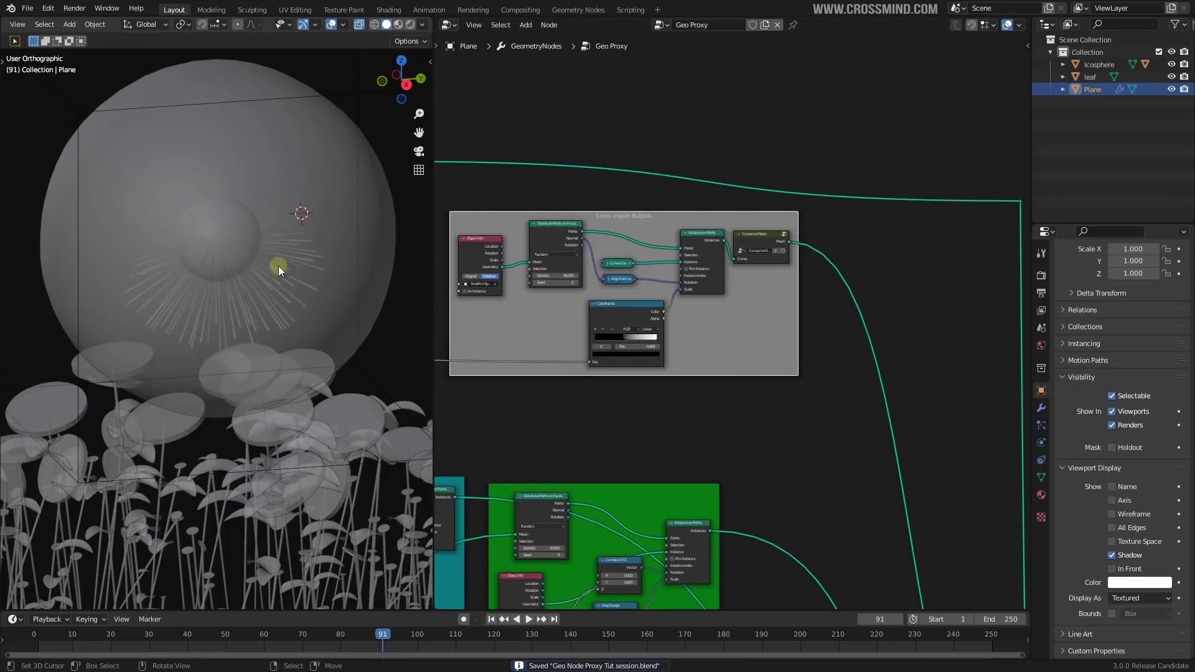
Step: Add an Instance on Points node in the empty space beside the Lines Inside Bubble frame
middle_click_drag(724, 342, 785, 380)
middle_click_drag(294, 323, 287, 316)
middle_click_drag(881, 326, 796, 330)
scroll(865, 331, "up", 2)
key("shift+a")
left_click(909, 304)
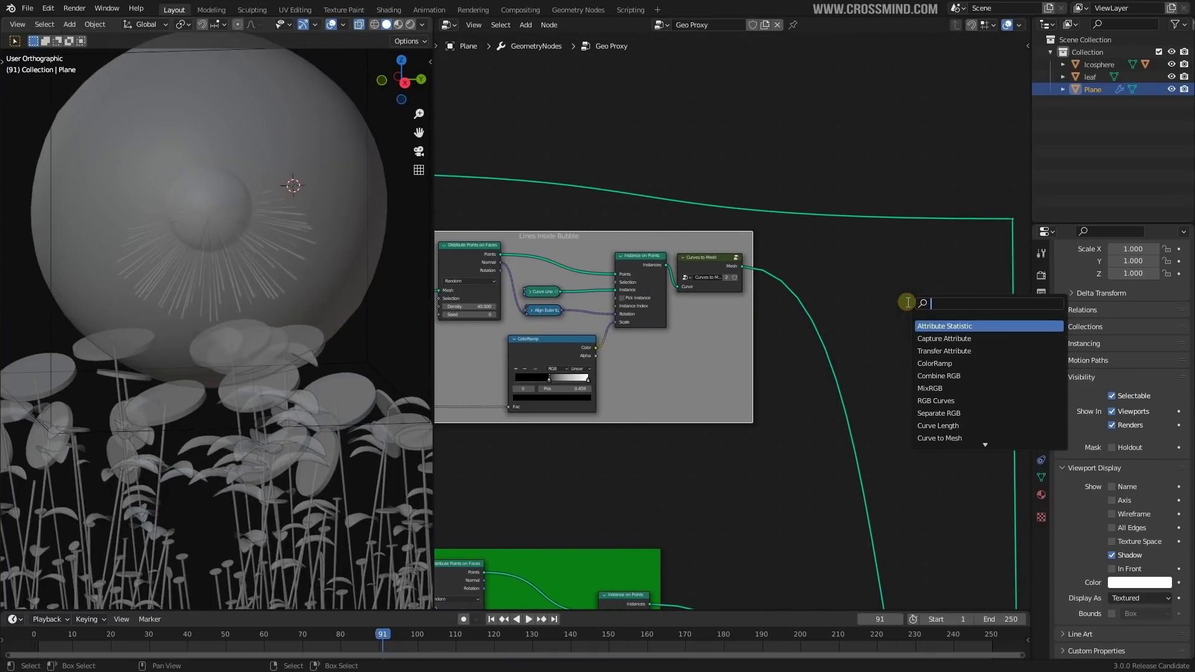
type("isnta")
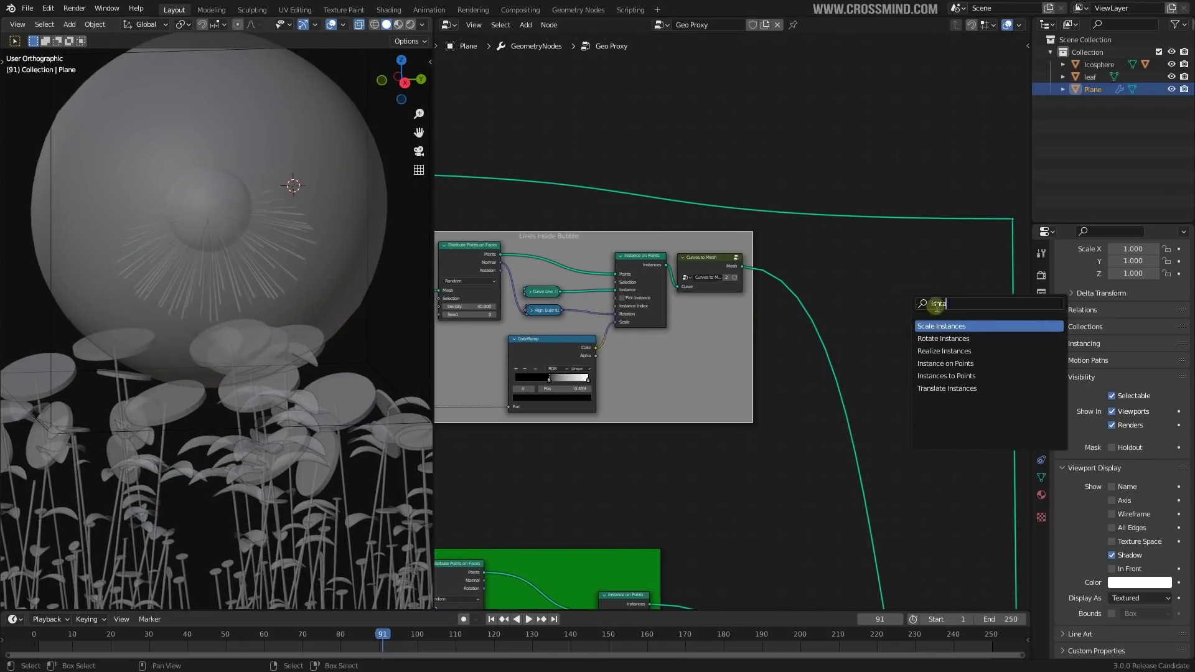
left_click(947, 363)
left_click(944, 313)
scroll(914, 306, "up", 3)
middle_click_drag(913, 305, 875, 318)
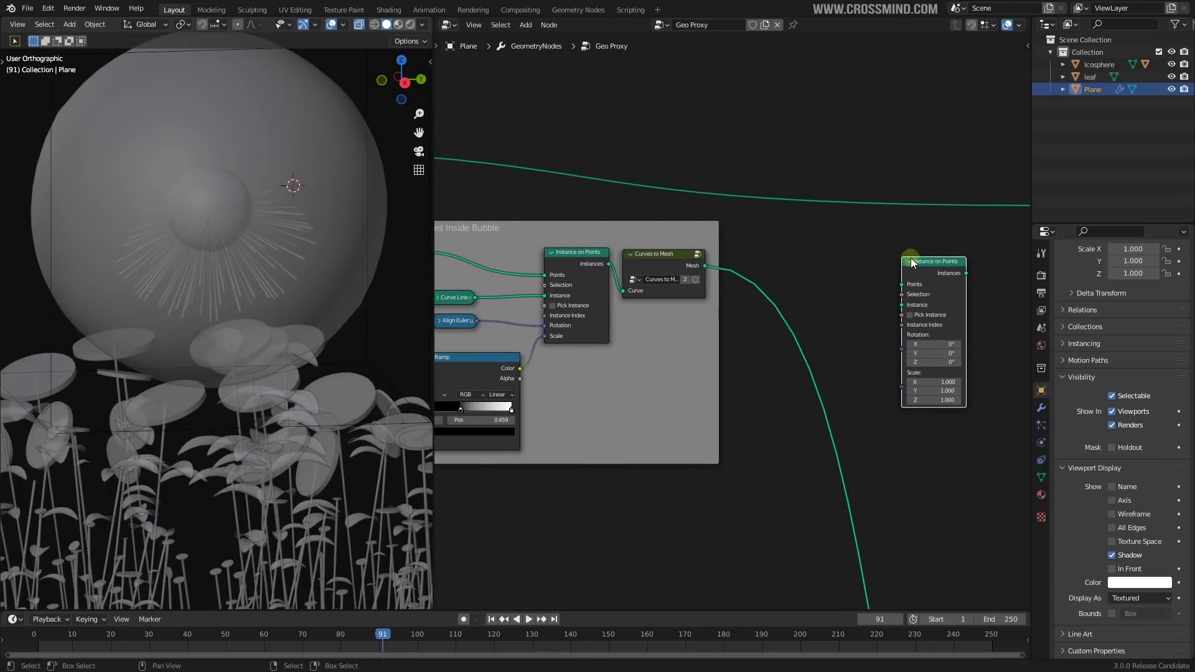
mouse_move(912, 259)
left_mouse_down()
mouse_move(936, 252)
mouse_move(927, 253)
left_mouse_up()
Step: Space apart the Instance on Points and Curves to Mesh nodes inside the Lines Inside Bubble frame
middle_click_drag(645, 239, 742, 242)
scroll(589, 322, "up", 2)
middle_click_drag(580, 325, 765, 360)
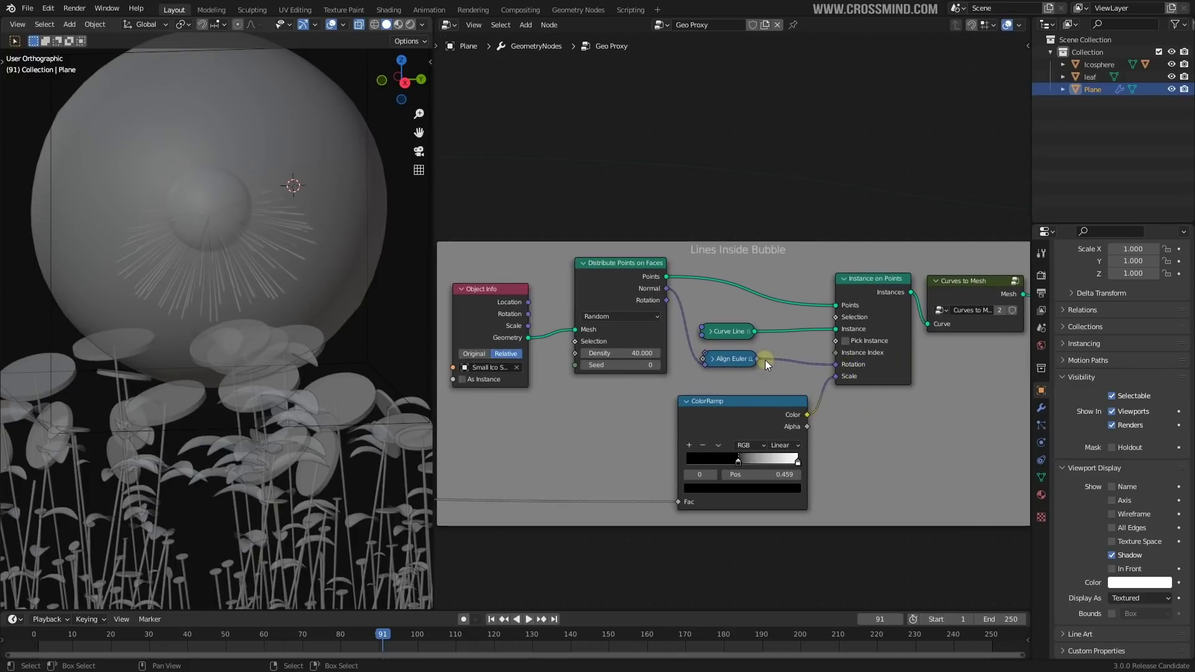
middle_click_drag(608, 395, 574, 390)
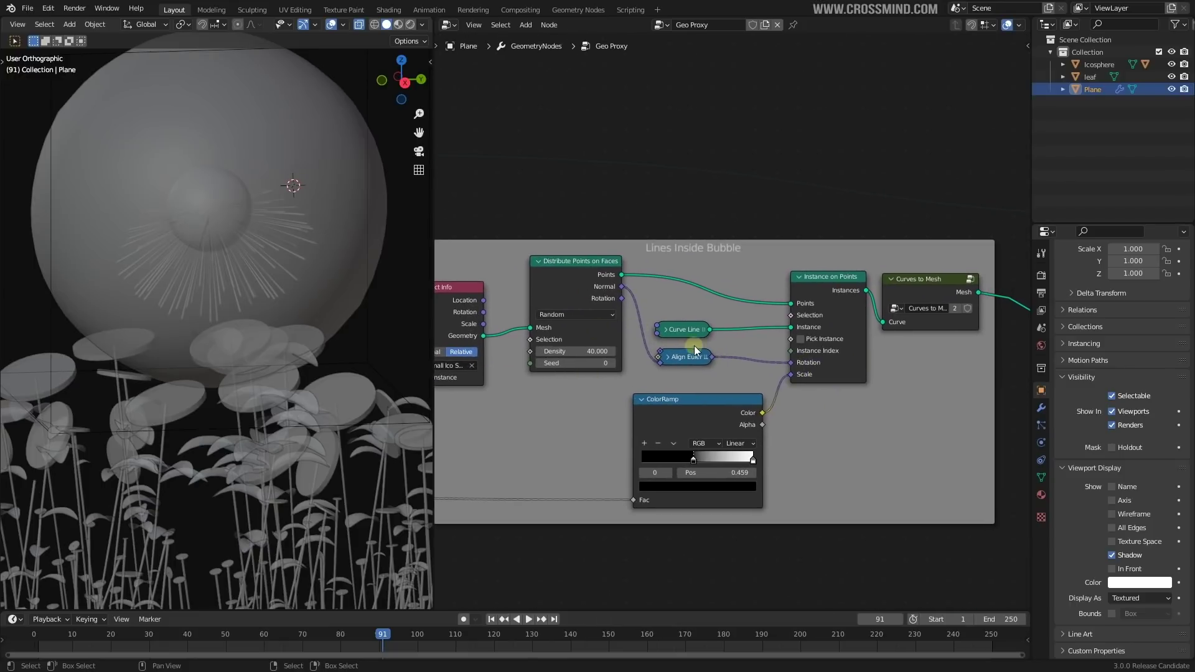
scroll(722, 332, "up", 2)
middle_click_drag(720, 337, 626, 330)
left_click_drag(737, 271, 724, 270)
left_click_drag(839, 270, 849, 274)
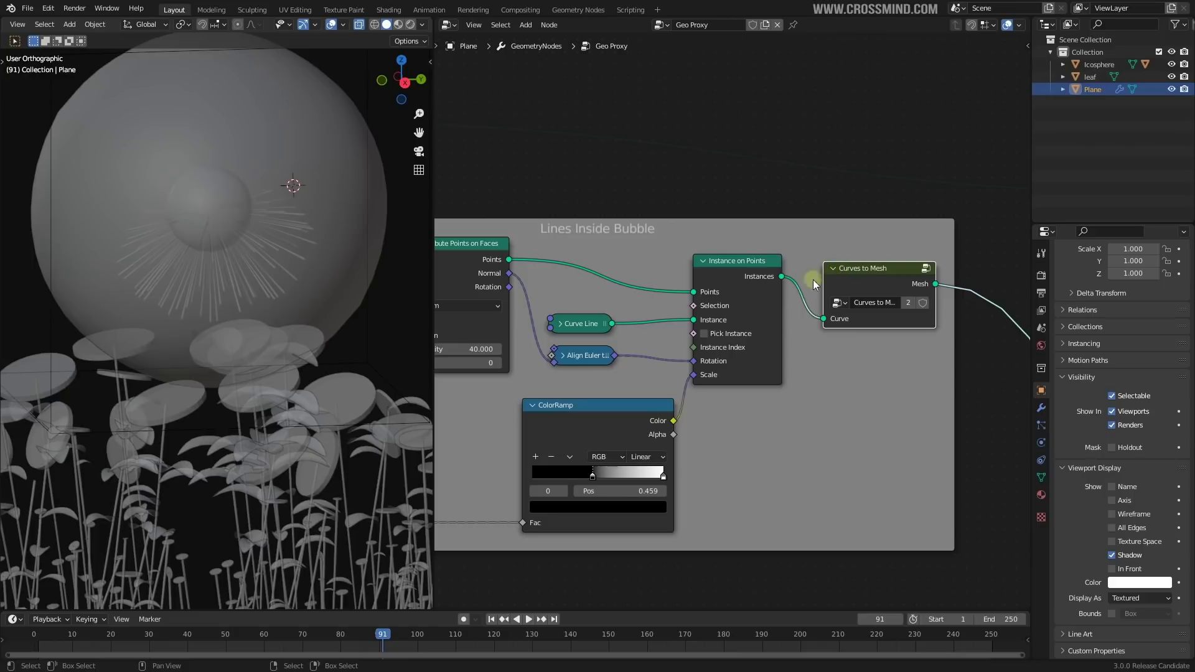
Step: Connect the spikes' Instances output to the new Instance on Points node's Points input and shift that node slightly
middle_click_drag(794, 301, 623, 298)
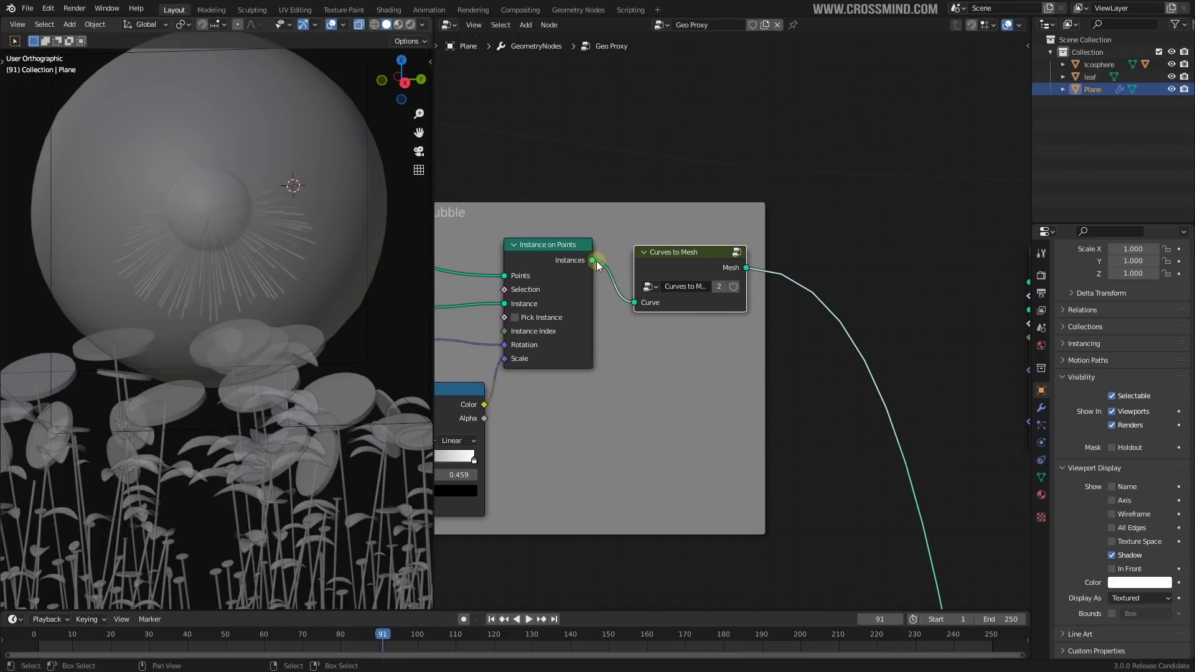
left_click_drag(579, 260, 614, 256)
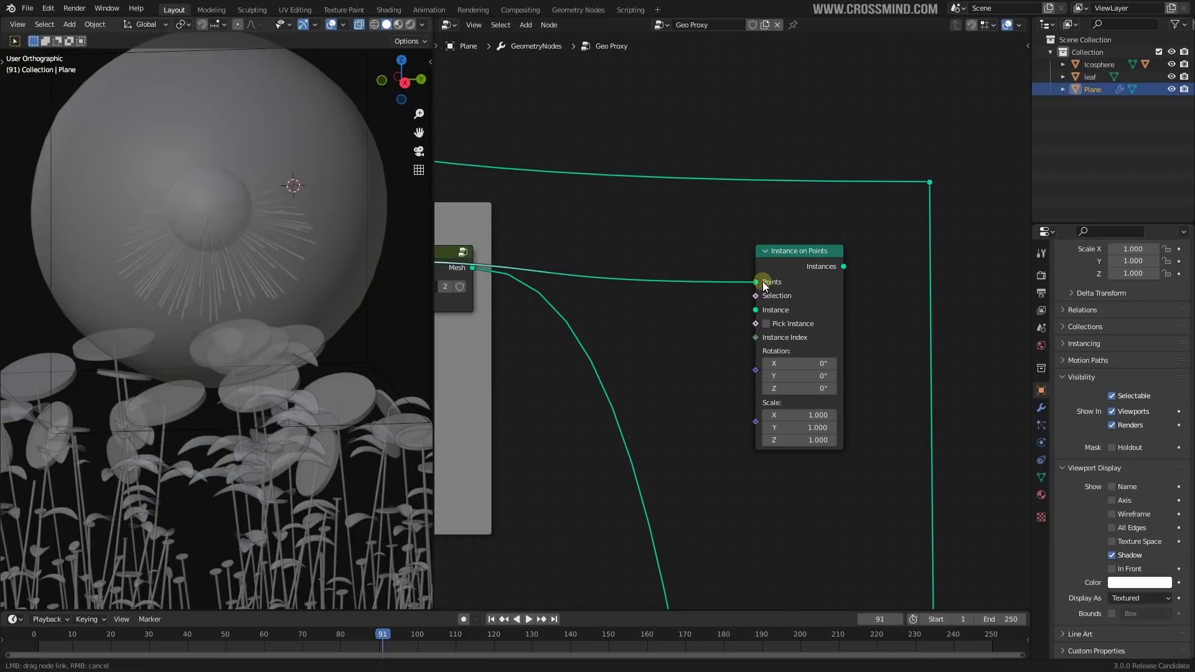
left_click_drag(763, 281, 838, 252)
Step: Add an Endpoint Selection node with Start Size 0 and connect it to the new Instance on Points node's Selection input
key("shift+a")
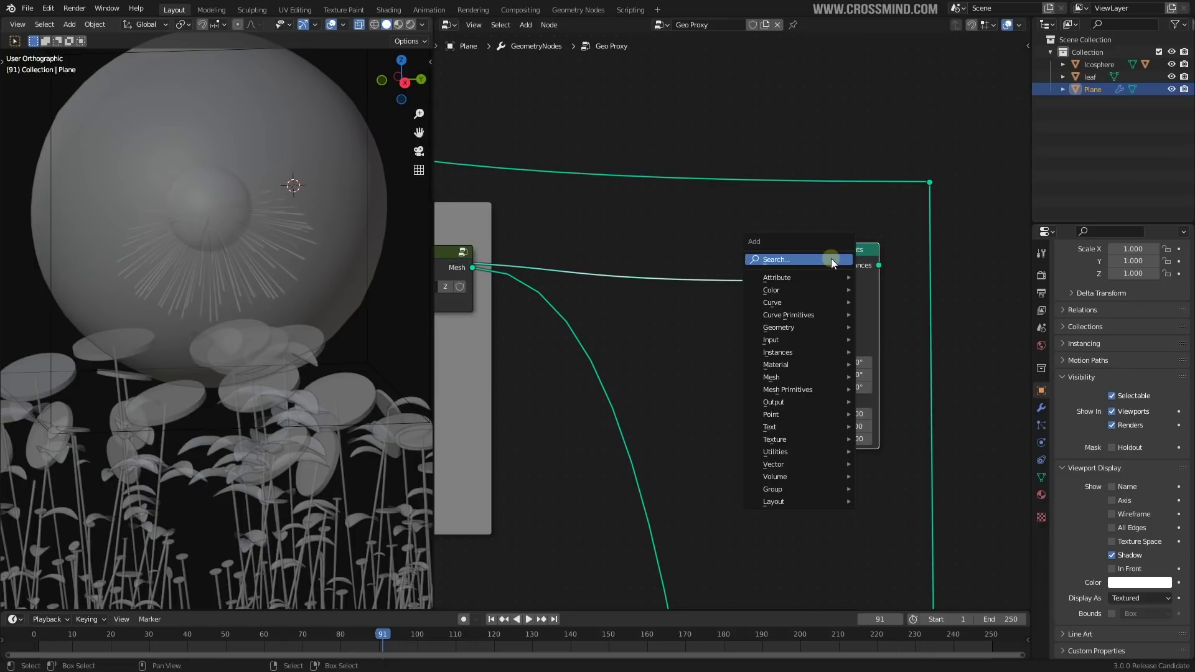
left_click(832, 259)
type("end")
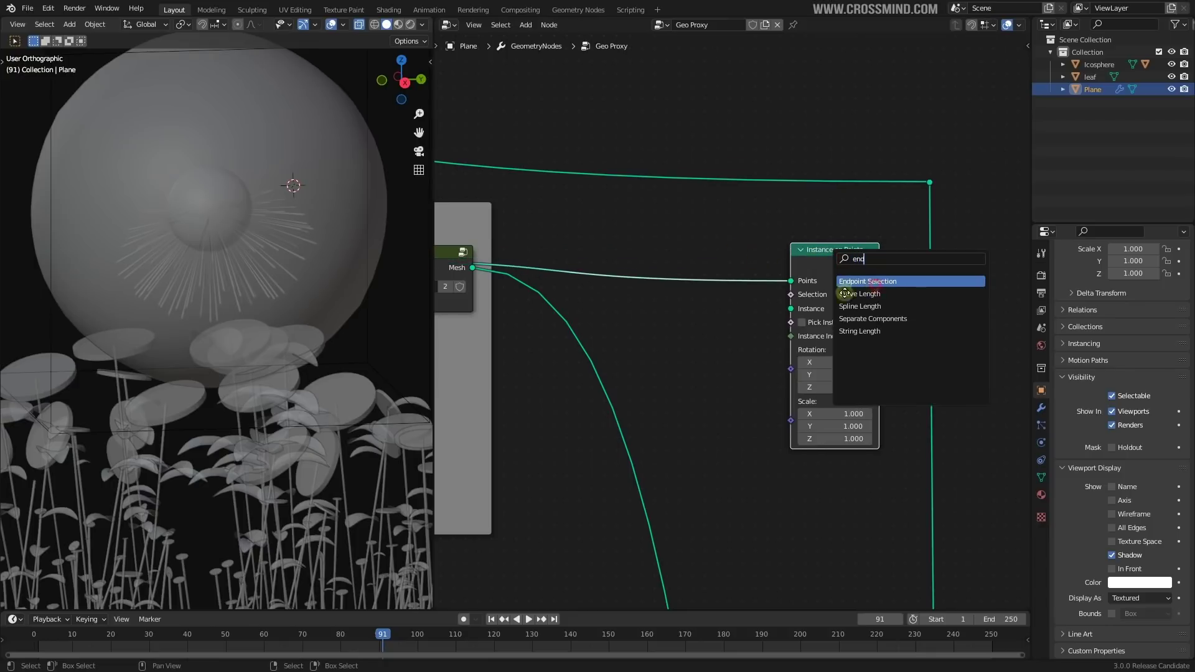
key("Return")
left_click(704, 326)
left_click(663, 336)
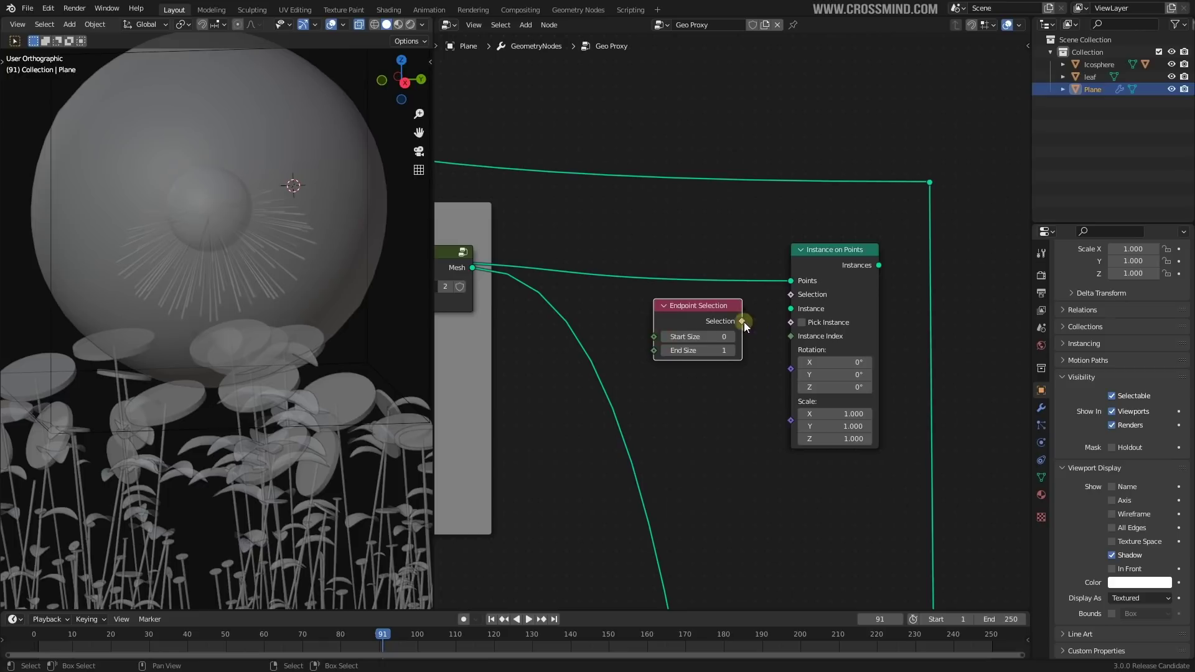
scroll(747, 328, "down", 1)
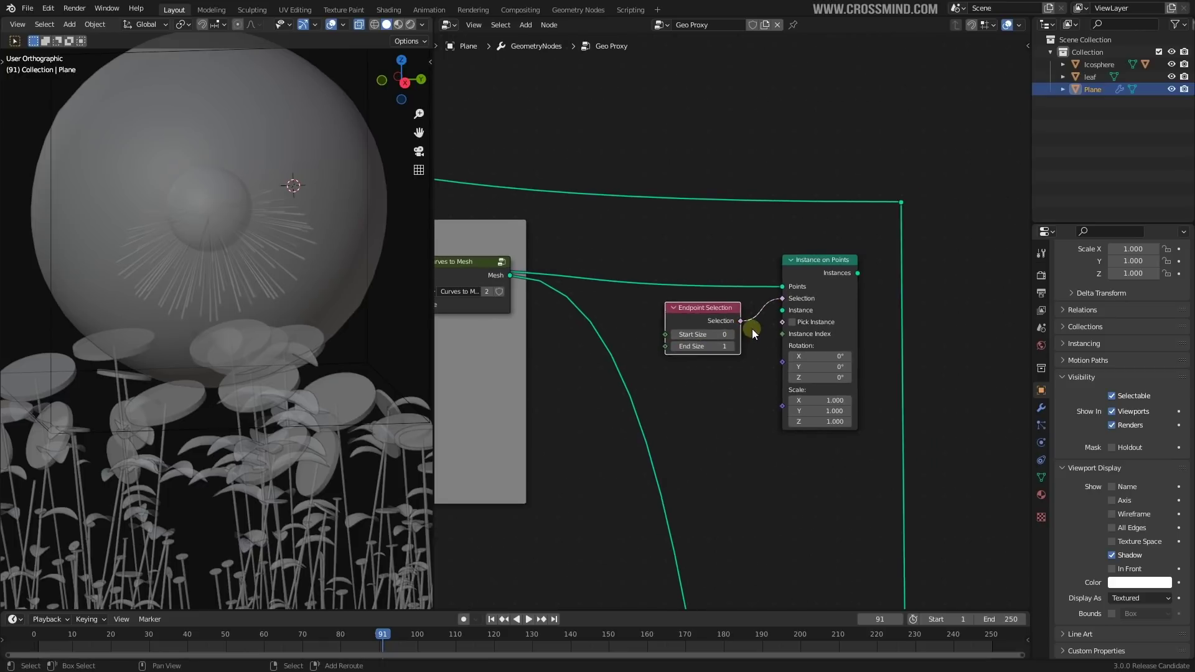
Step: Add a Cylinder node as the Instance input of the new Instance on Points node, and link its Instances to Join Geometry
left_click_drag(742, 321, 745, 329)
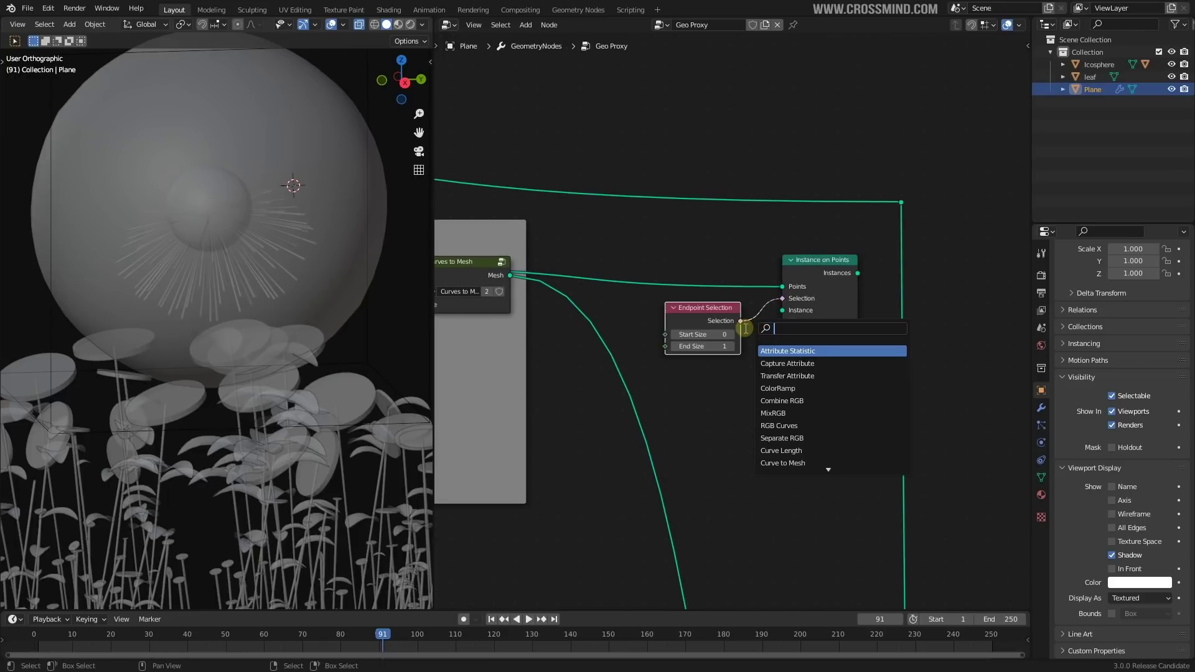
left_click(772, 351)
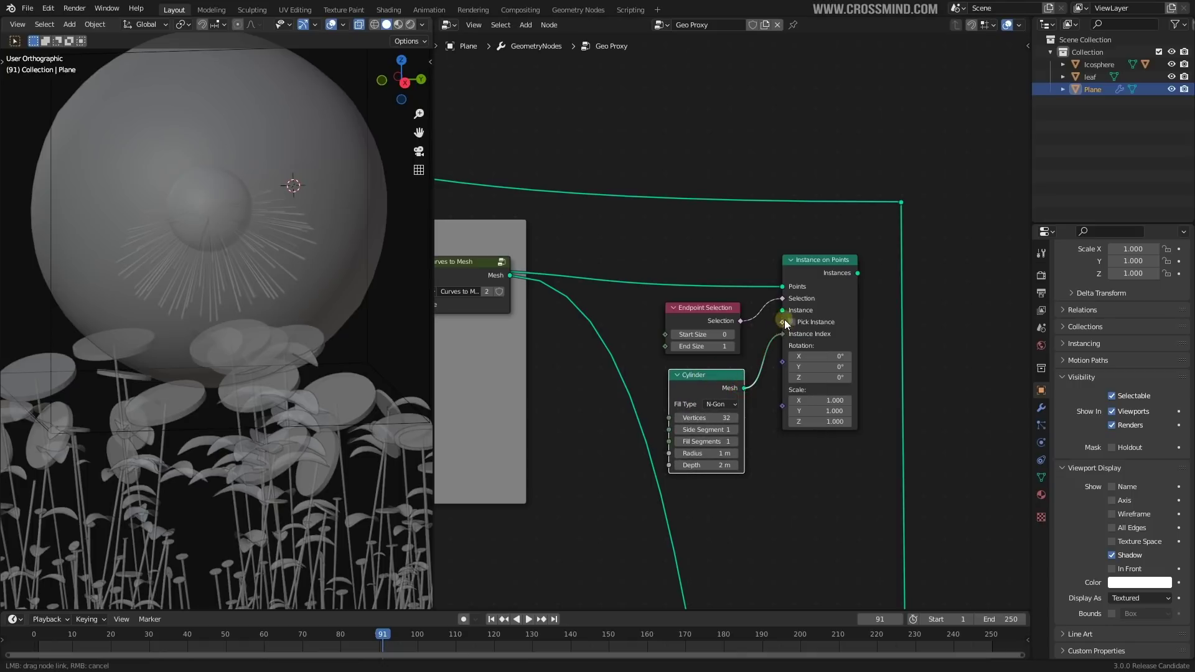
scroll(783, 314, "down", 3)
middle_click_drag(816, 357, 678, 249)
scroll(696, 195, "up", 1)
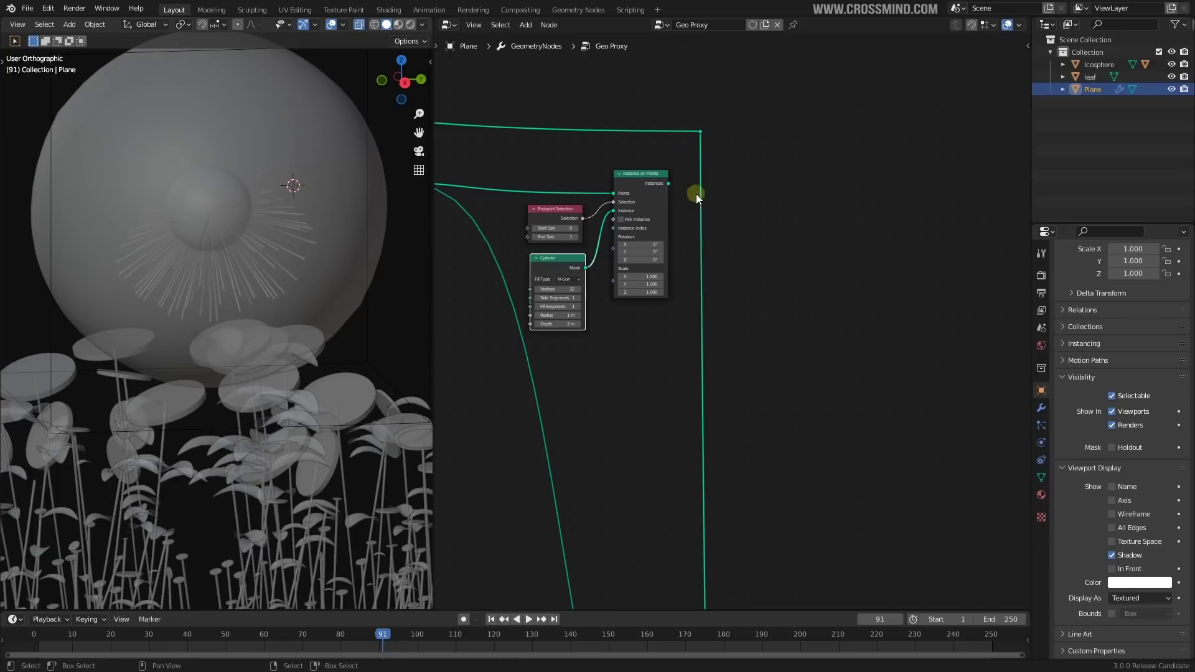
left_click_drag(669, 183, 715, 507)
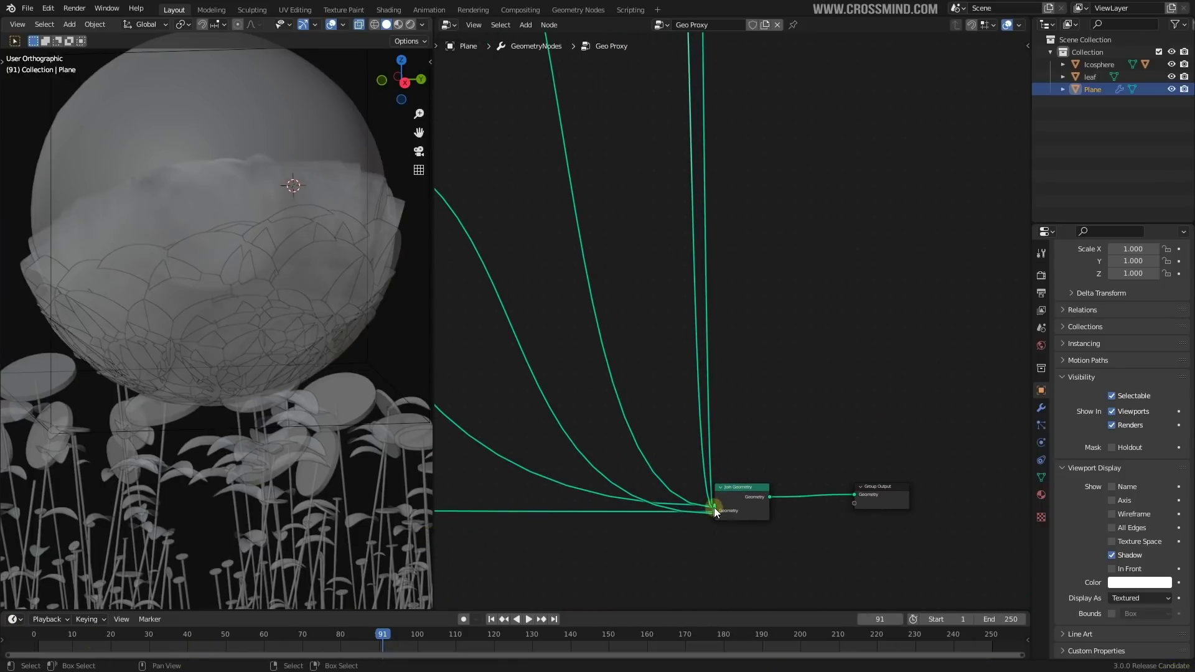
Step: Set the Cylinder's radius to 0.11 m and depth to 0.01 m, and save the file
middle_click_drag(689, 311, 683, 256)
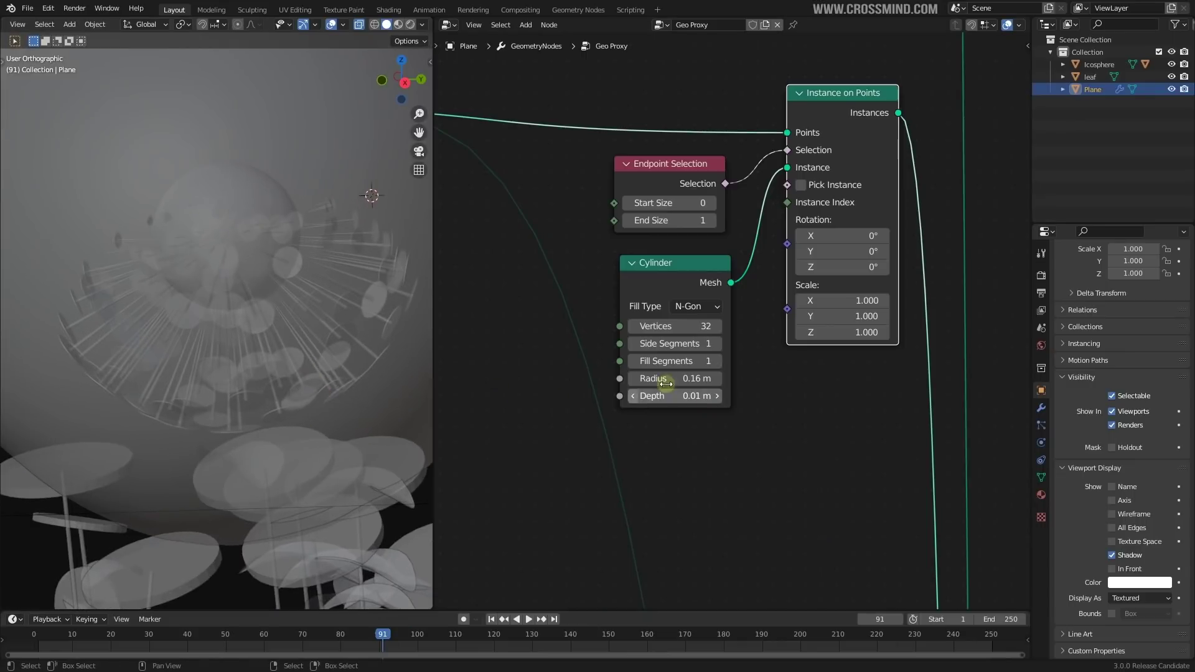
mouse_move(669, 380)
left_mouse_down("shift")
mouse_move(684, 379)
mouse_move(654, 379)
left_mouse_up("shift")
scroll(678, 390, "down", 6)
middle_click_drag(641, 391, 812, 422)
scroll(603, 379, "down", 2)
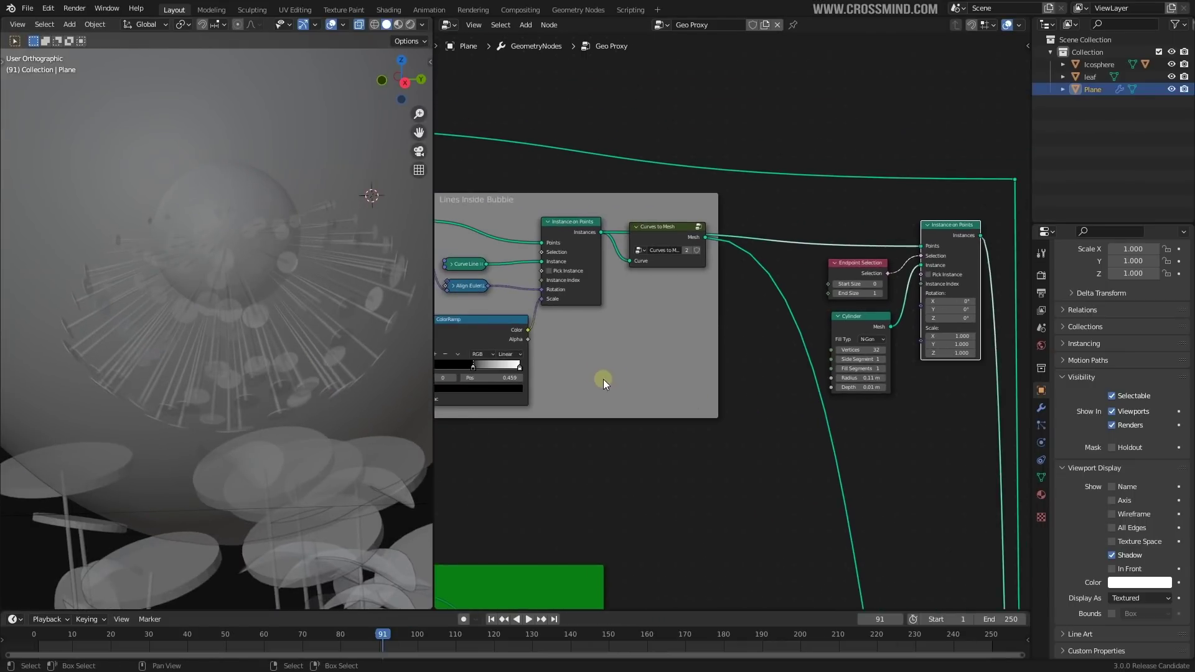
scroll(642, 372, "up", 1)
scroll(640, 367, "up", 1)
key("ctrl+s")
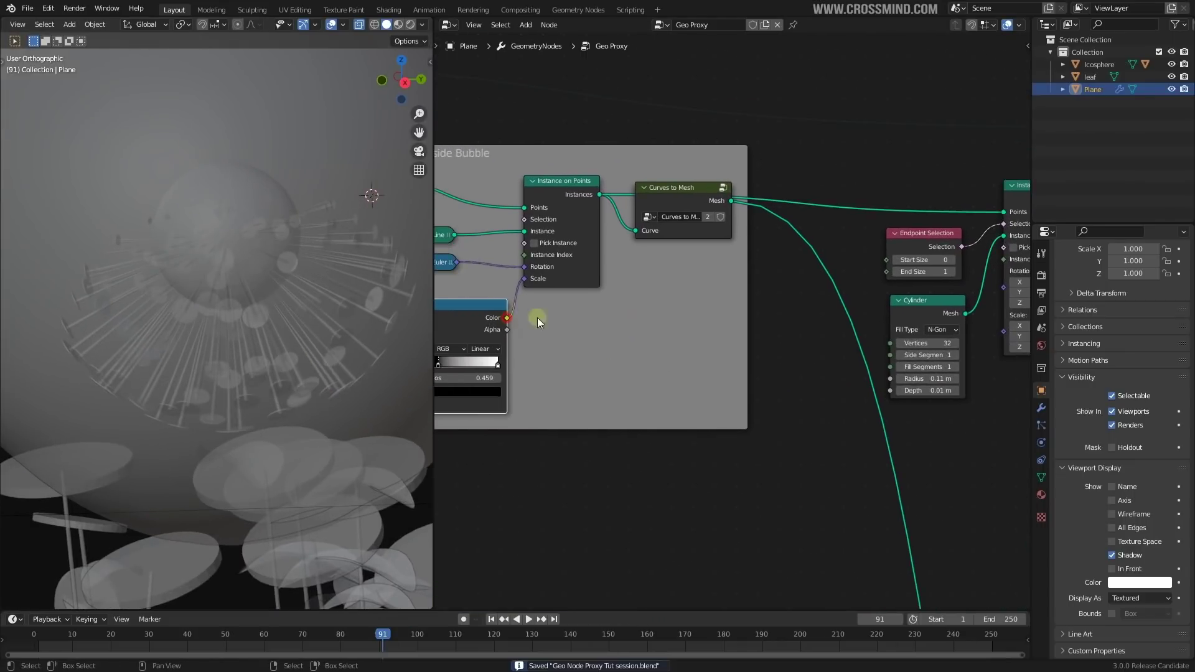
Step: Try to drive the new disks' Scale input with the Color output of the spikes' ColorRamp
left_click_drag(508, 317, 868, 334)
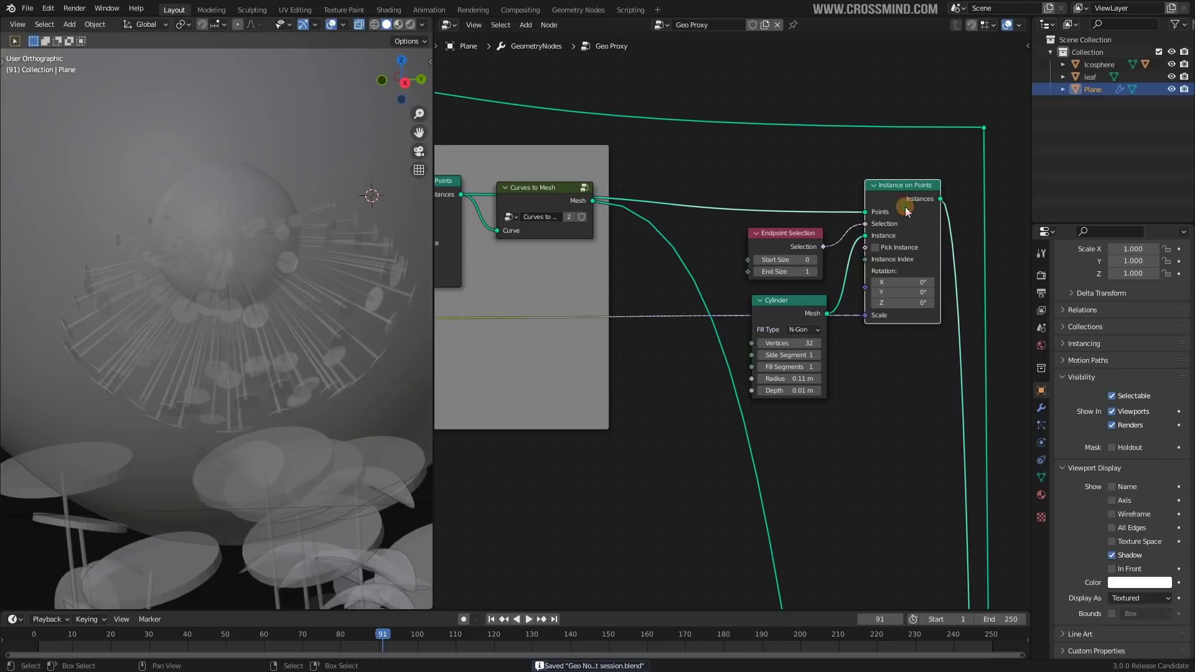
left_click_drag(906, 207, 909, 224)
scroll(710, 345, "down", 1)
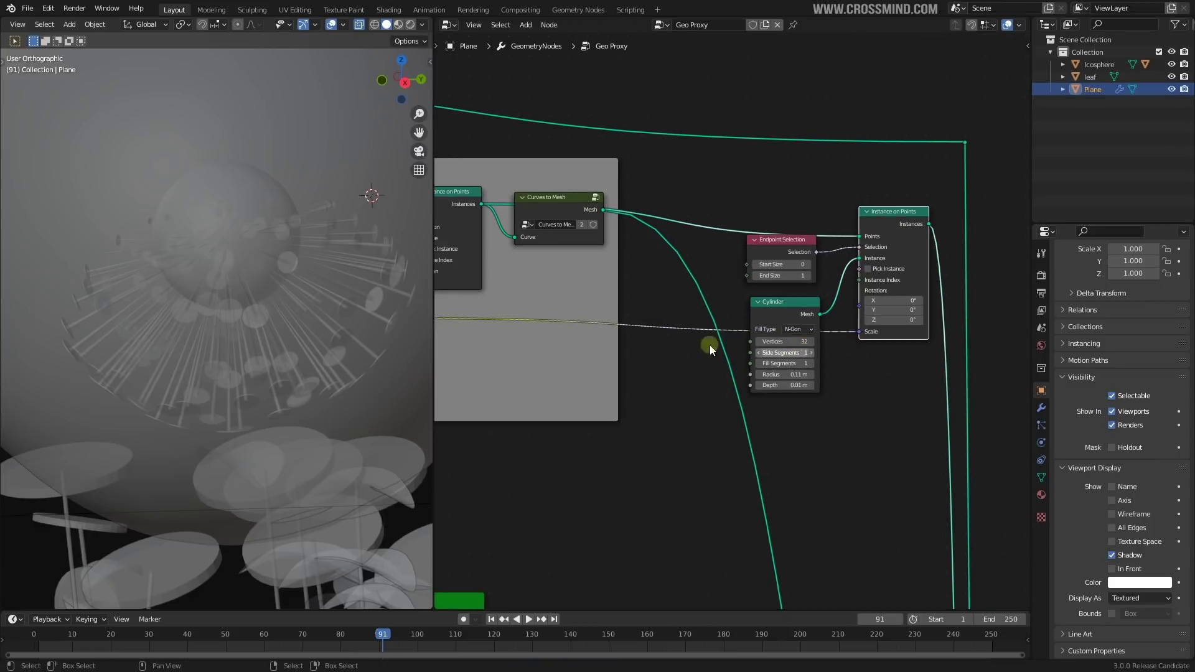
scroll(397, 283, "down", 5)
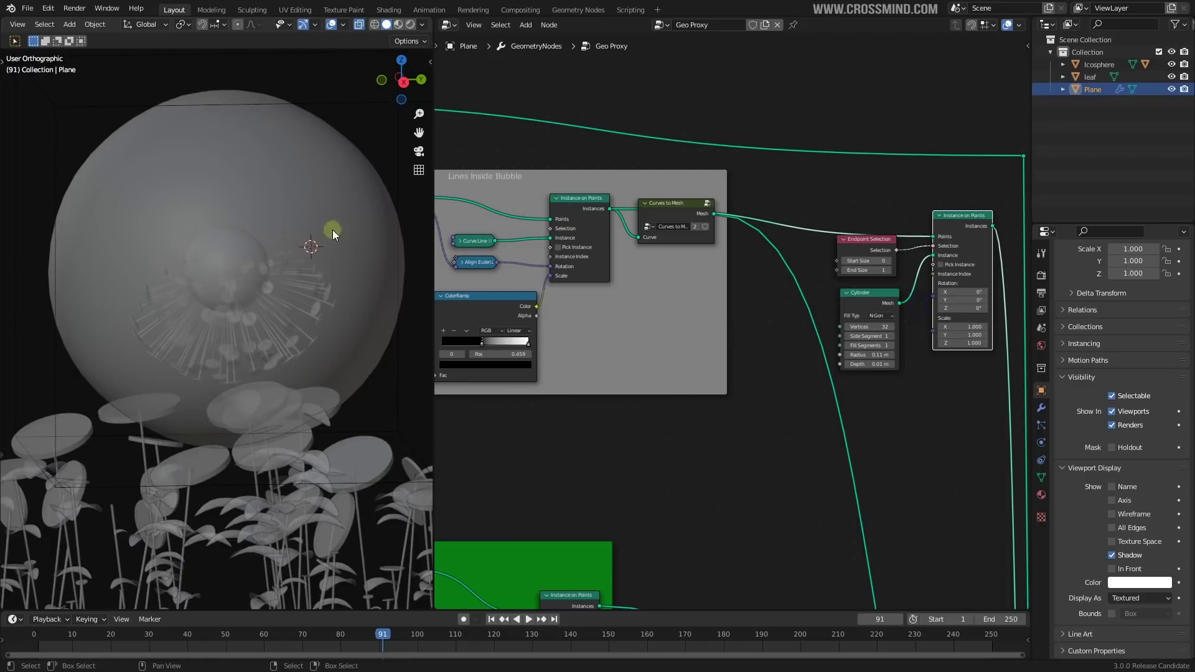
Step: Move the icosphere above the plants to test the disks' reaction, and reselect the plane
left_click(320, 128)
key("g")
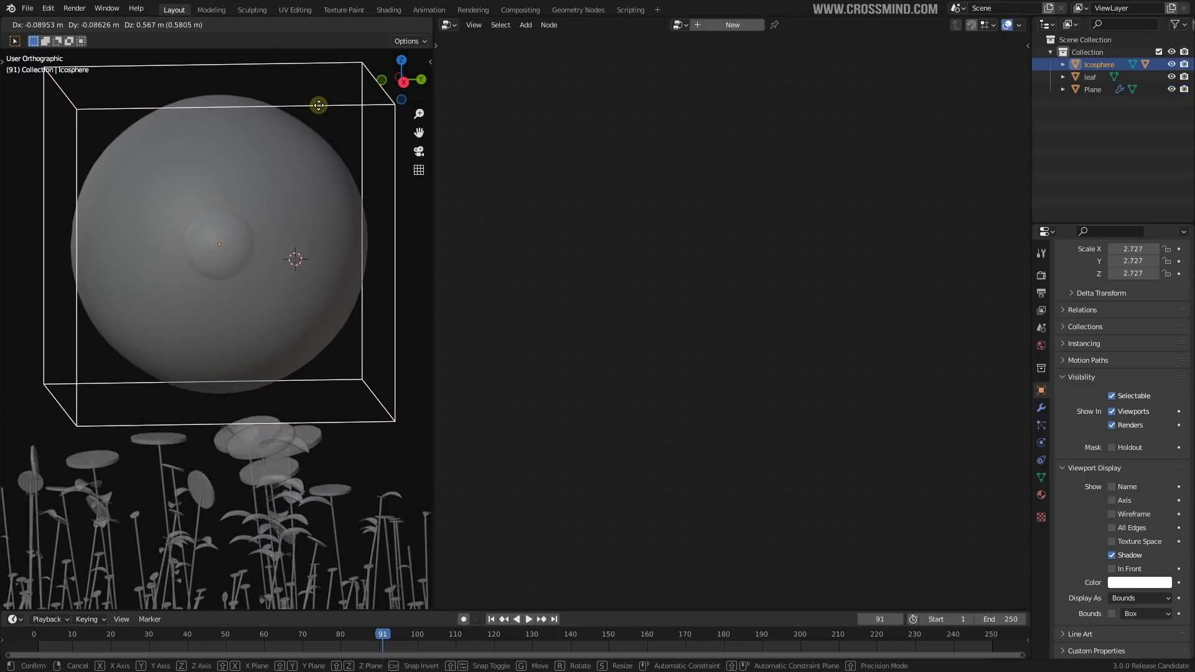
left_click(325, 123)
left_click(316, 314)
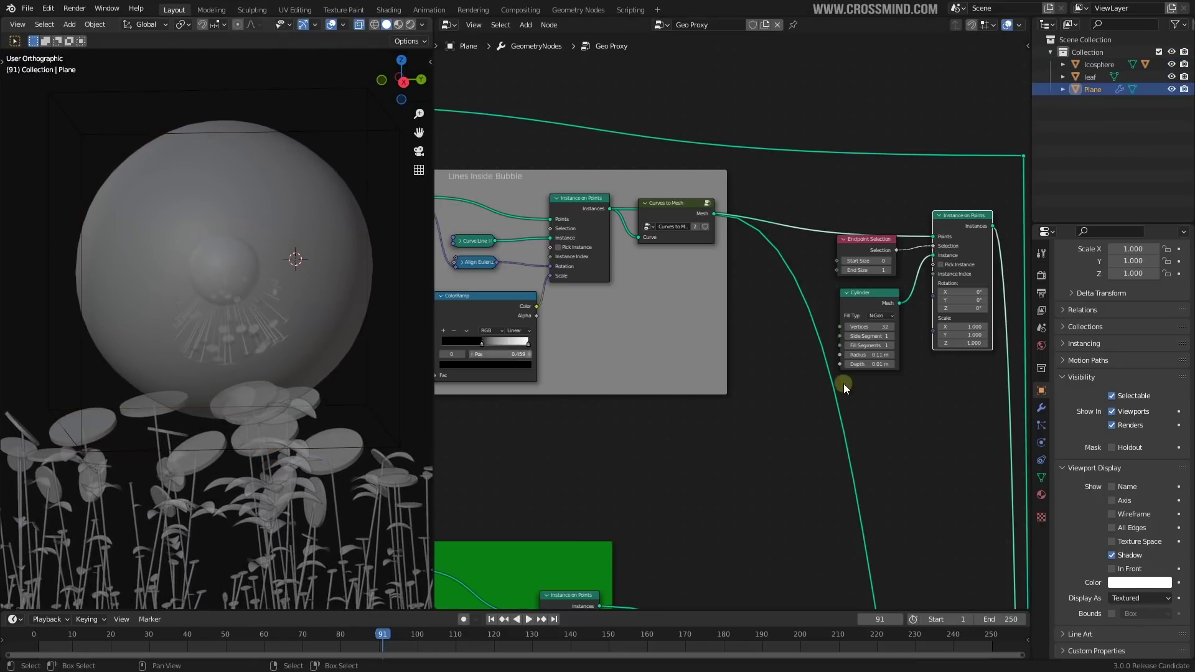
Step: Link the ColorRamp's Color output to the cylinder instances' Scale input again, and cut that link
scroll(728, 337, "up", 3)
left_click_drag(485, 302, 986, 331)
middle_click_drag(457, 372, 569, 368)
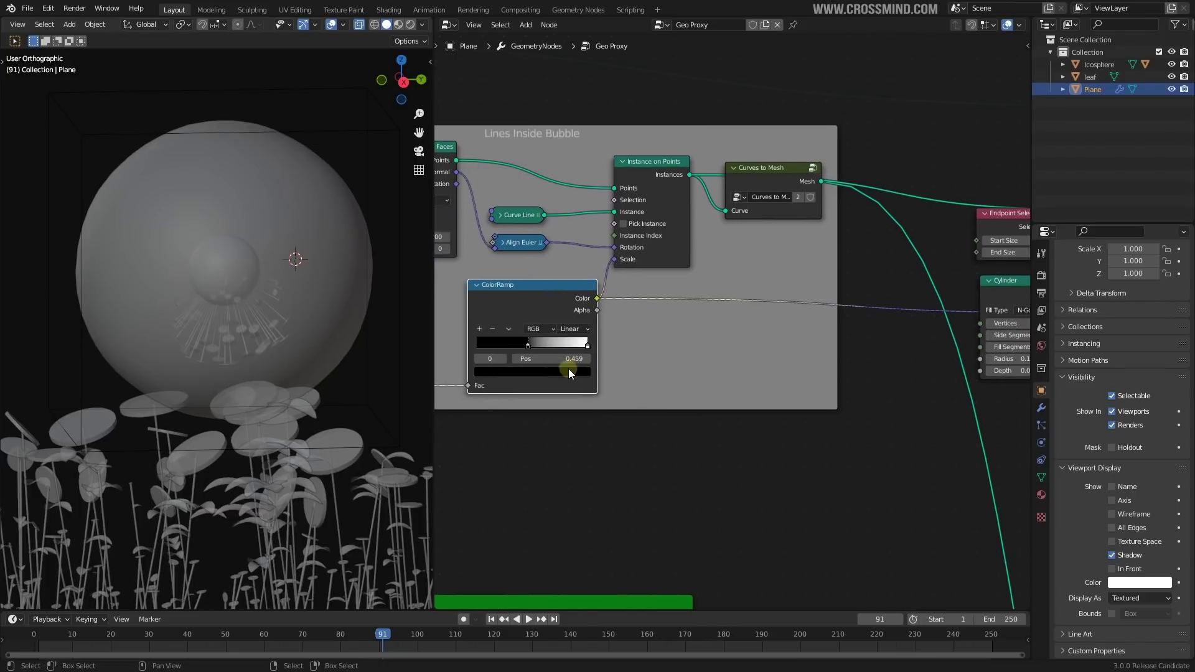
scroll(618, 366, "down", 1)
right_click_drag(875, 304, 879, 346, "ctrl")
scroll(810, 358, "down", 3)
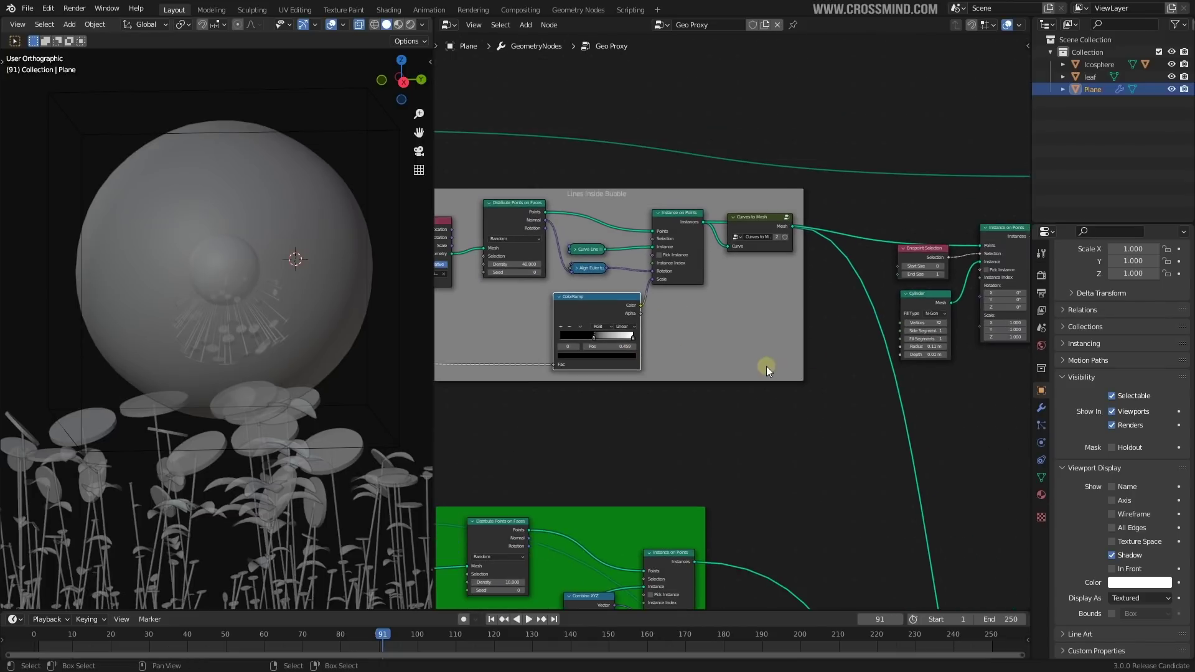
Step: Connect the Result of the proximity Map Range node to the cylinder instances' Scale input
middle_click_drag(548, 412, 715, 392)
scroll(715, 392, "down", 4)
middle_click_drag(537, 375, 648, 357)
scroll(647, 356, "up", 1)
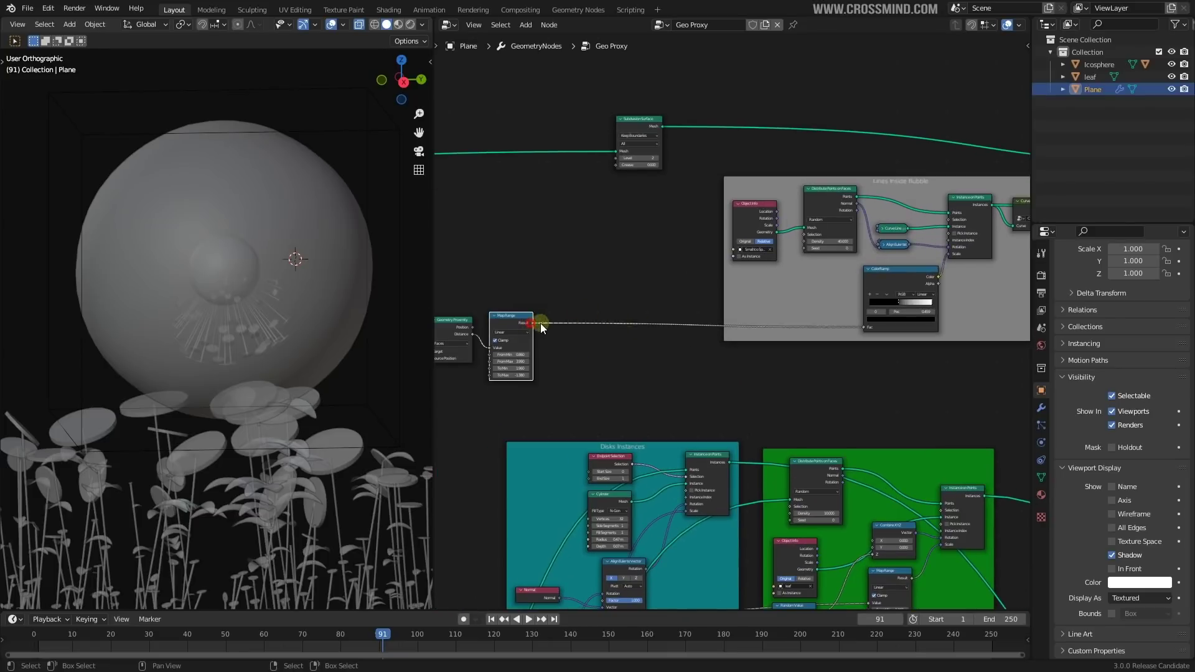
left_click_drag(541, 325, 818, 303)
Step: Insert another Map Range node into the Scale link, just below the Cylinder node
scroll(899, 294, "up", 1)
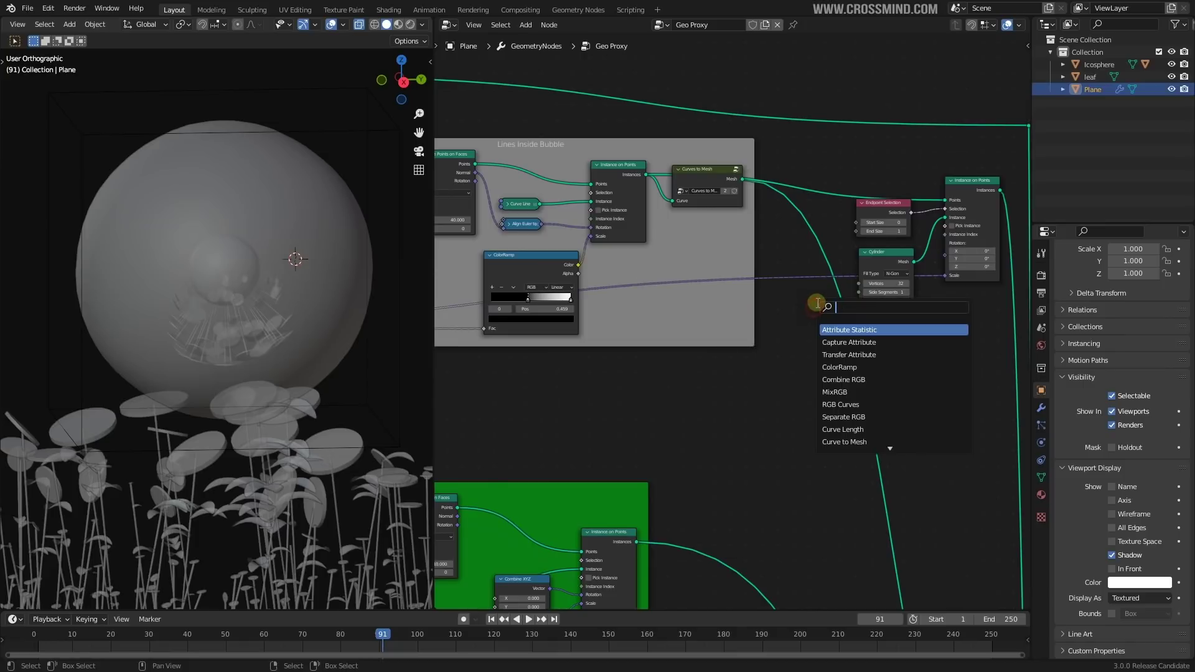
type("map")
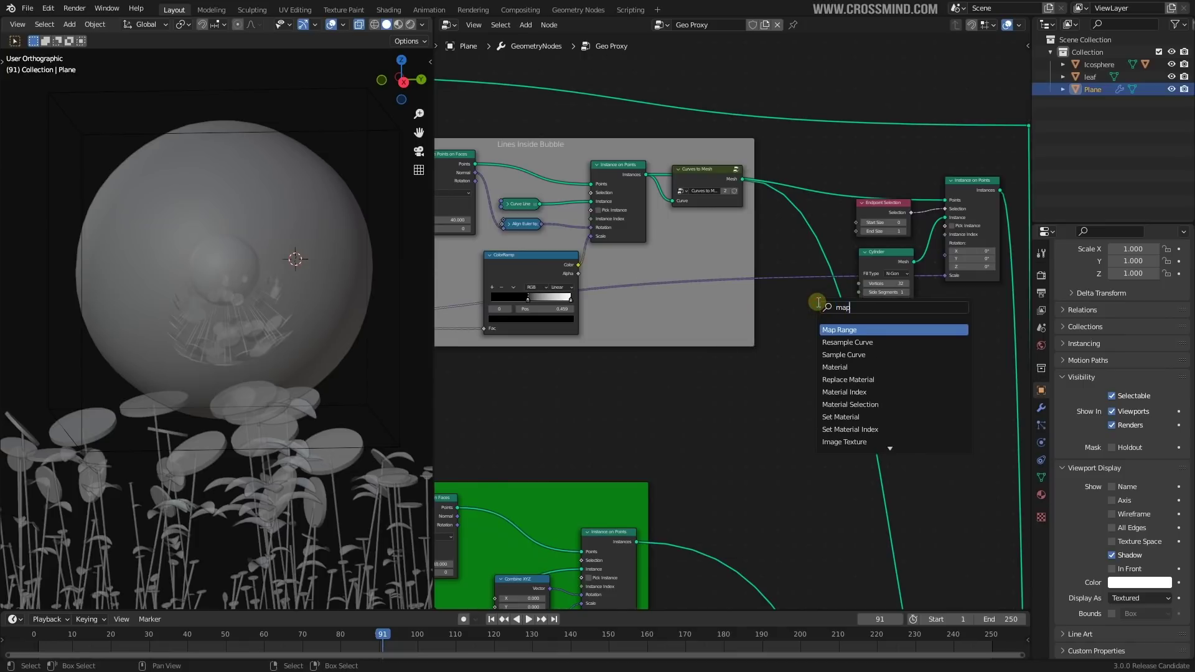
left_click(845, 329)
scroll(774, 266, "up", 1)
left_click(932, 413)
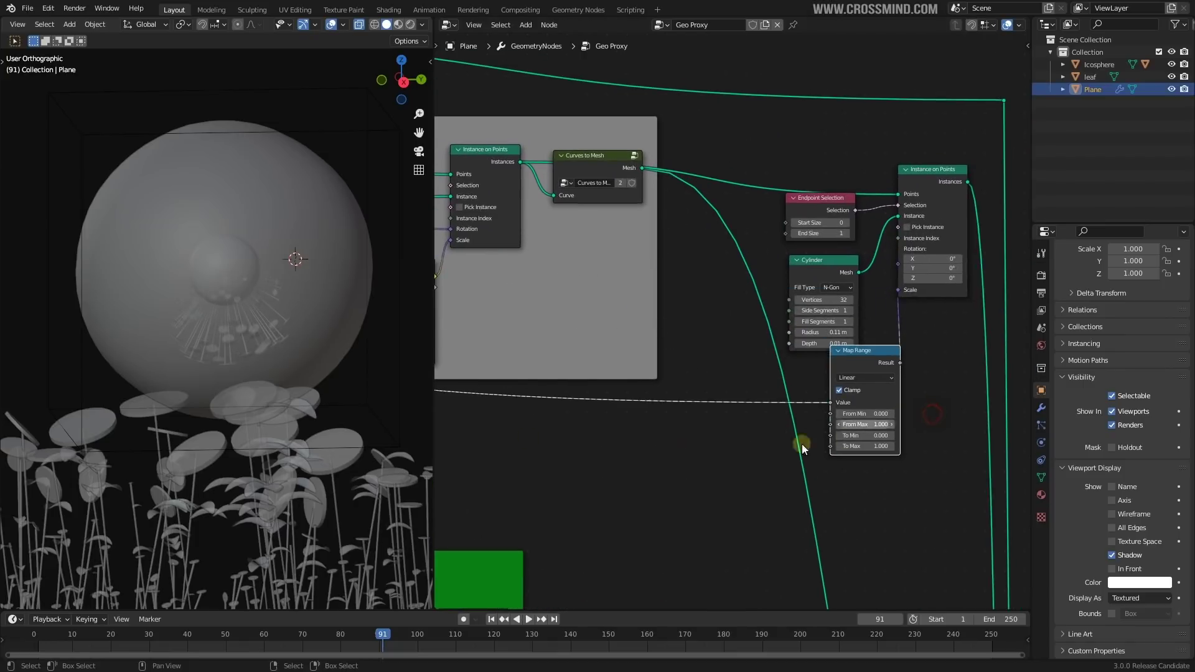
Step: Set the new Map Range node's To Max to 1.8 and save the file
mouse_move(870, 446)
left_mouse_down()
mouse_move(882, 446)
mouse_move(867, 446)
left_mouse_up()
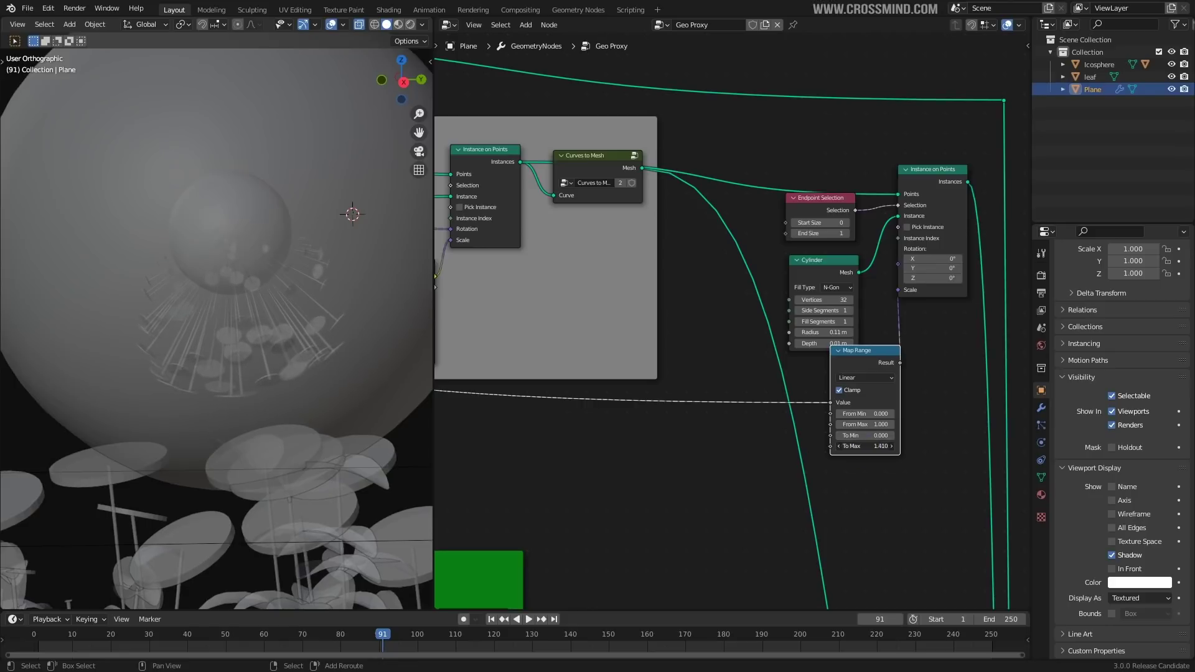
scroll(308, 410, "up", 2)
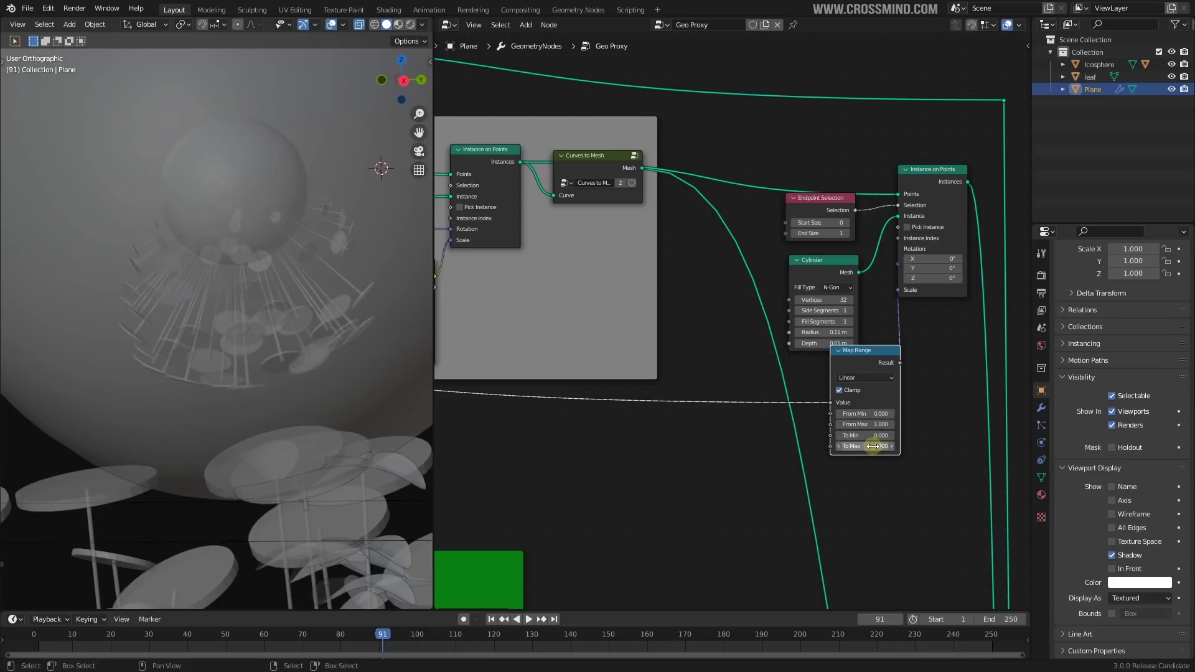
left_click_drag(874, 446, 894, 445)
scroll(294, 331, "down", 3)
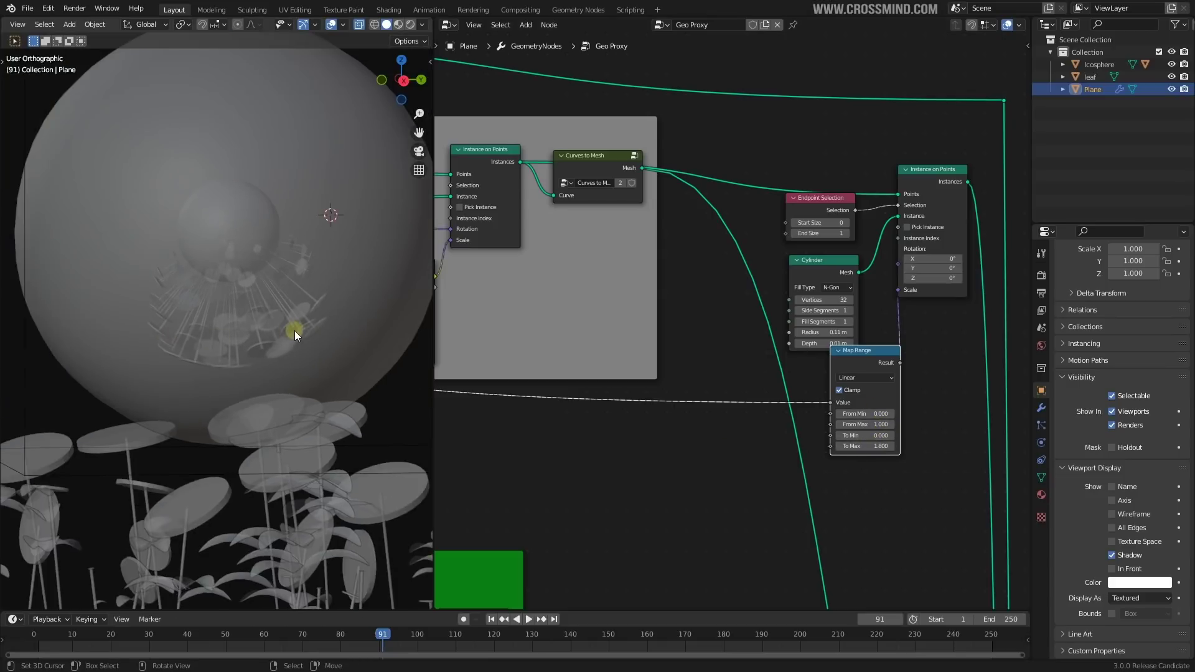
scroll(809, 281, "down", 1)
left_click(809, 279)
key("ctrl+s")
Step: Group the Endpoint Selection, Cylinder, Map Range and Instance on Points nodes in a frame and move it closer to the spikes' frame
left_click(867, 288)
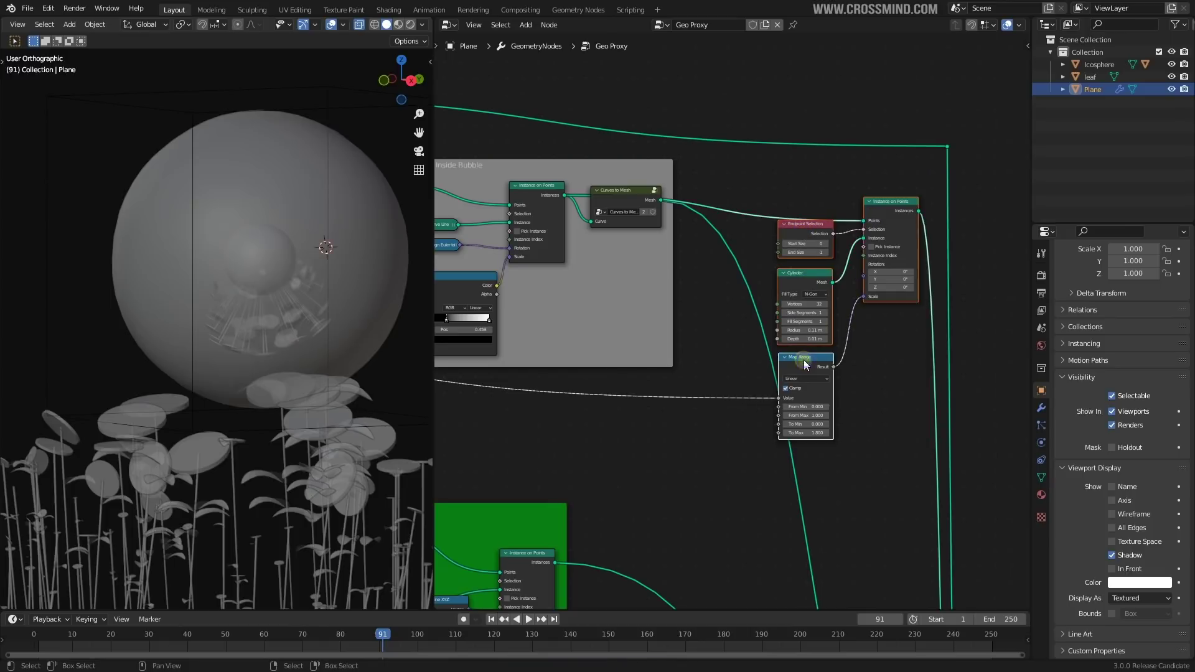
key("ctrl+j")
left_click_drag(866, 334, 802, 326)
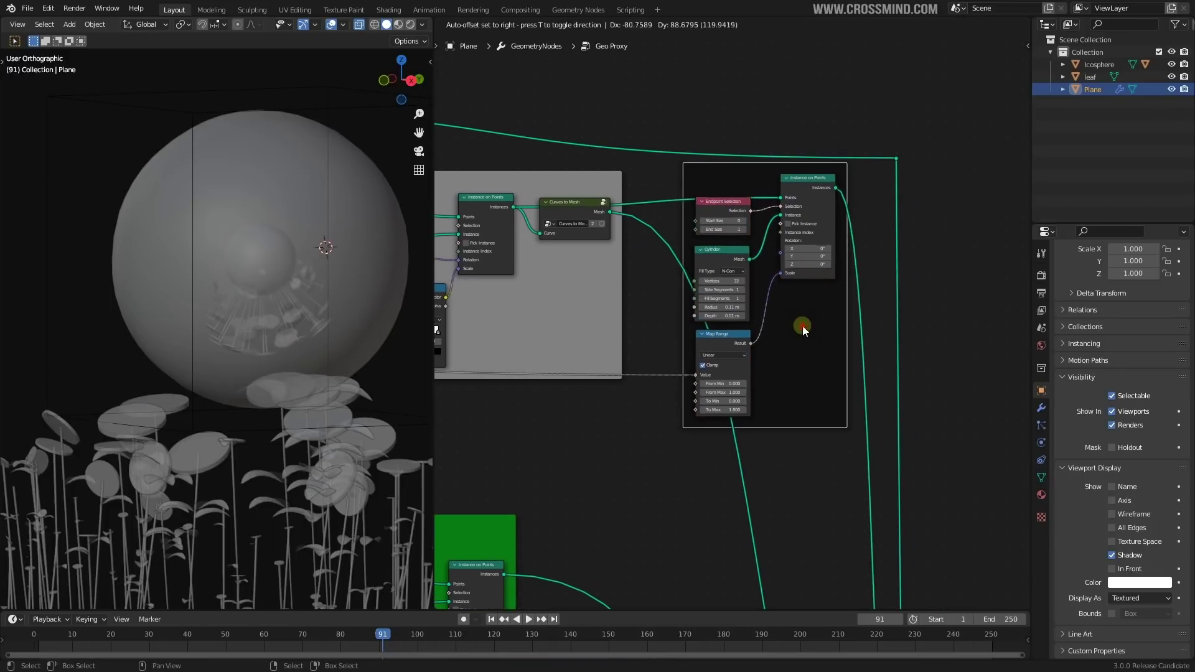
Step: Give the disk instances' frame a teal color and the Lines Inside Bubble frame a green color
key("n")
left_click(925, 117)
left_click(937, 135)
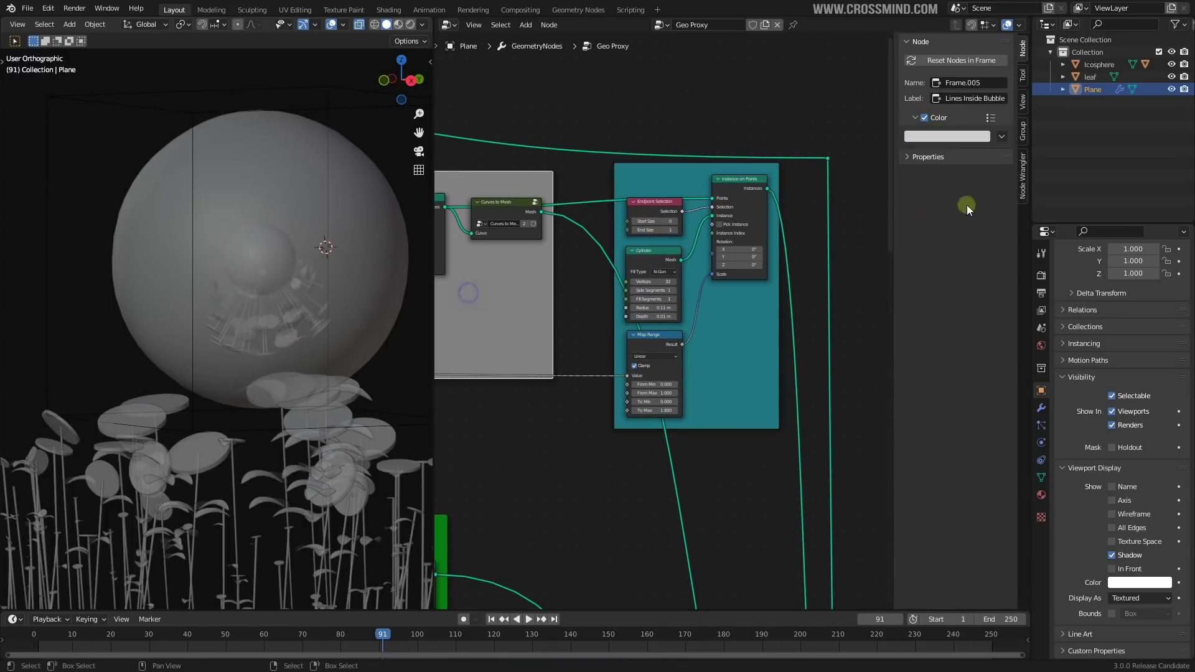
left_click(962, 136)
left_click(950, 187)
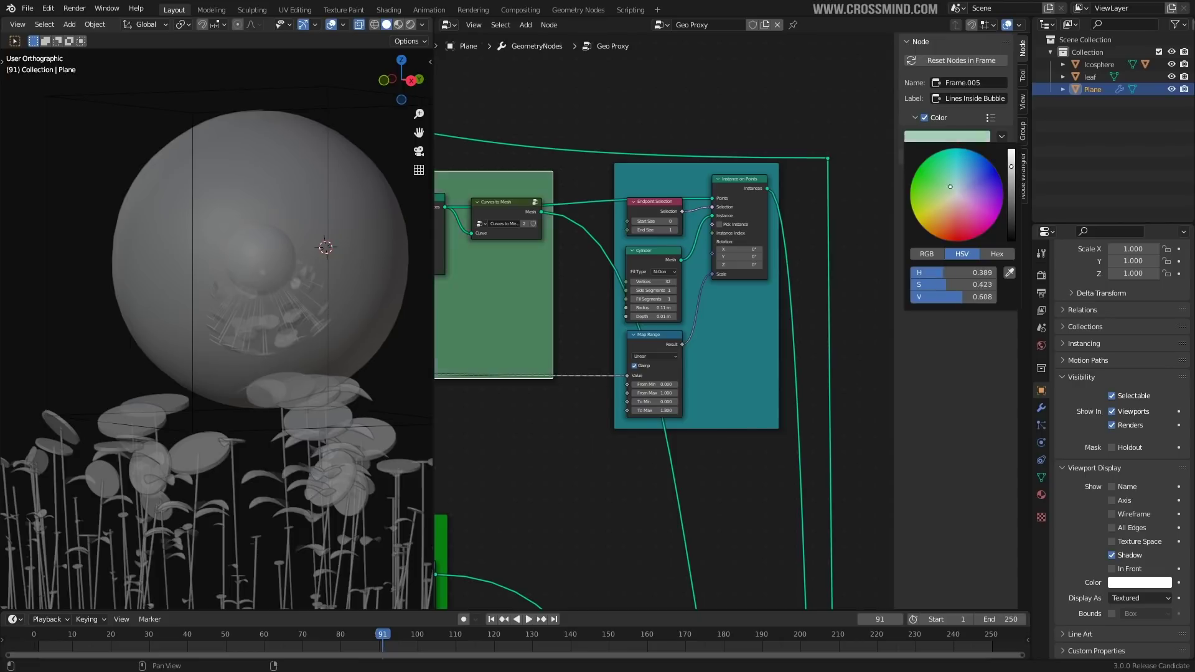
left_click_drag(951, 187, 950, 176)
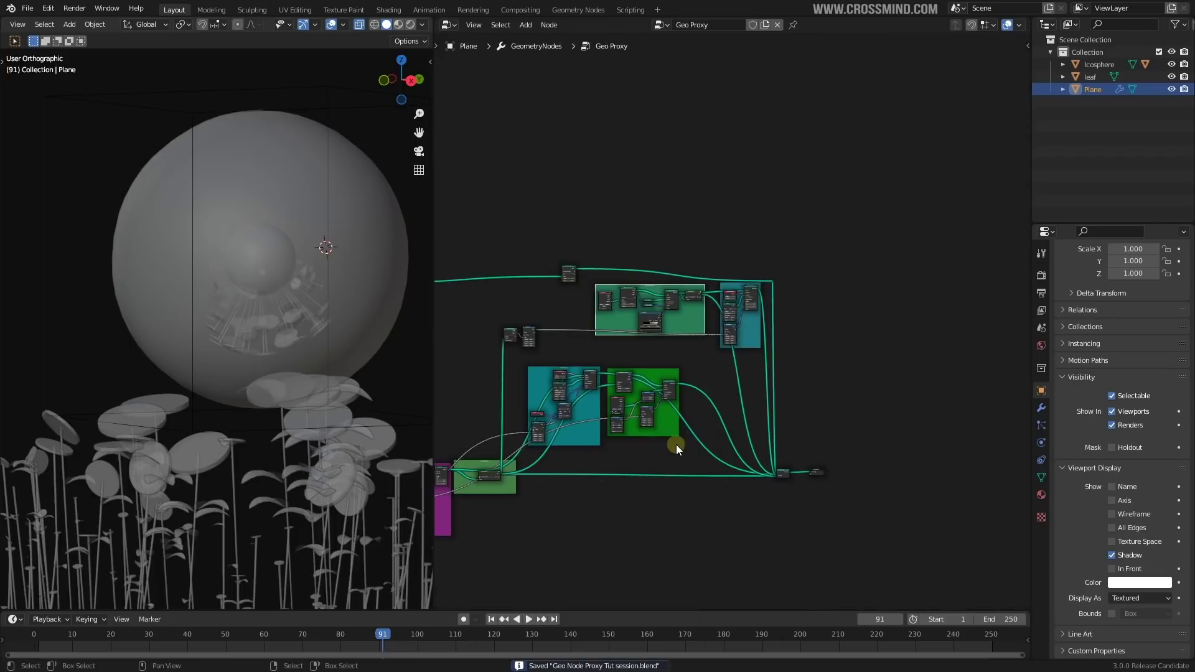
Step: Move the Subdivision Surface node up and over so it sits well above the Lines Inside Bubble frame
scroll(676, 445, "down", 3)
middle_click_drag(787, 456, 854, 432)
scroll(703, 479, "up", 3)
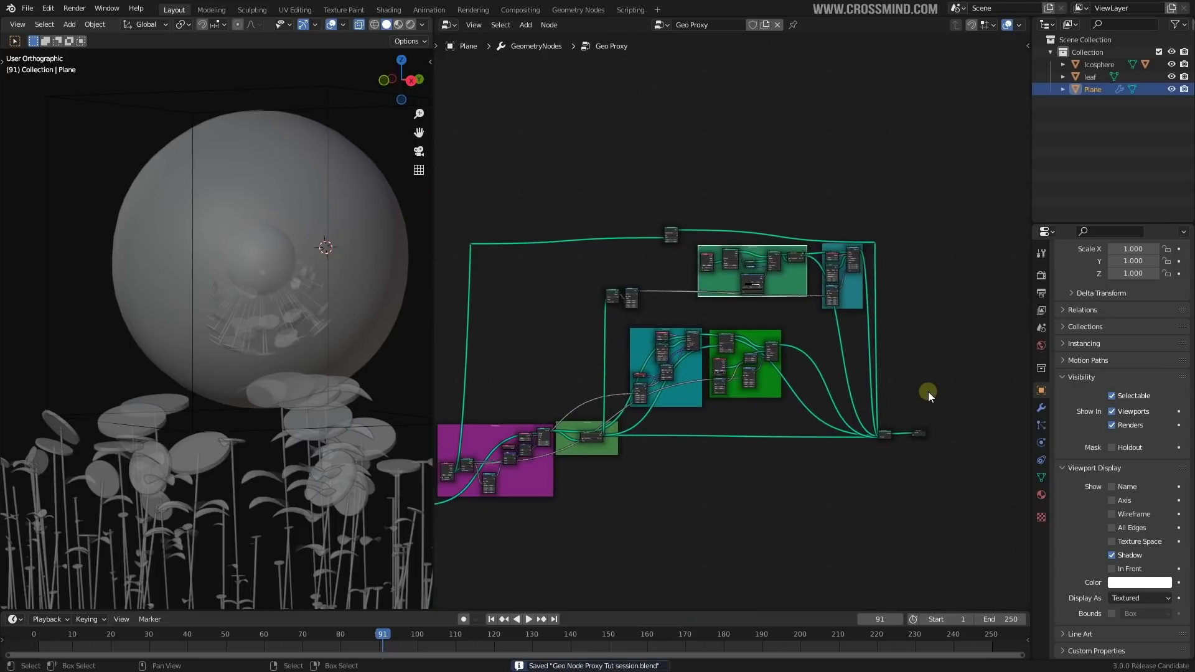
middle_click_drag(695, 246, 664, 379)
scroll(664, 380, "up", 6)
middle_click_drag(705, 295, 681, 312)
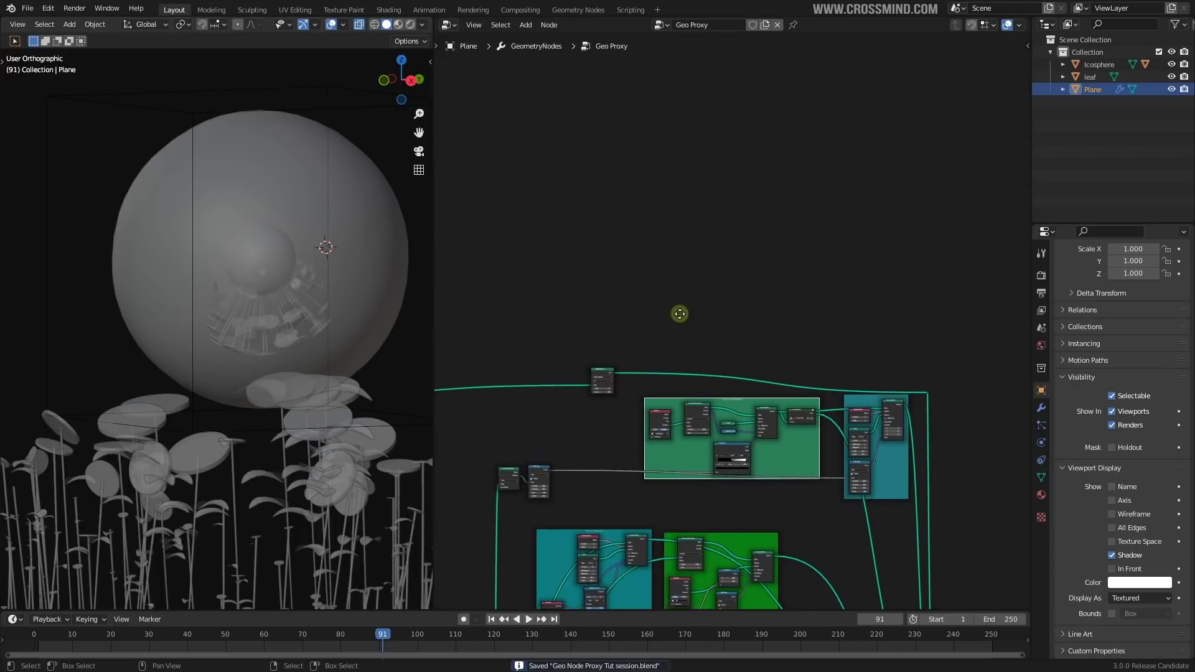
scroll(671, 349, "up", 2)
middle_click_drag(709, 408, 632, 300)
scroll(670, 309, "up", 2)
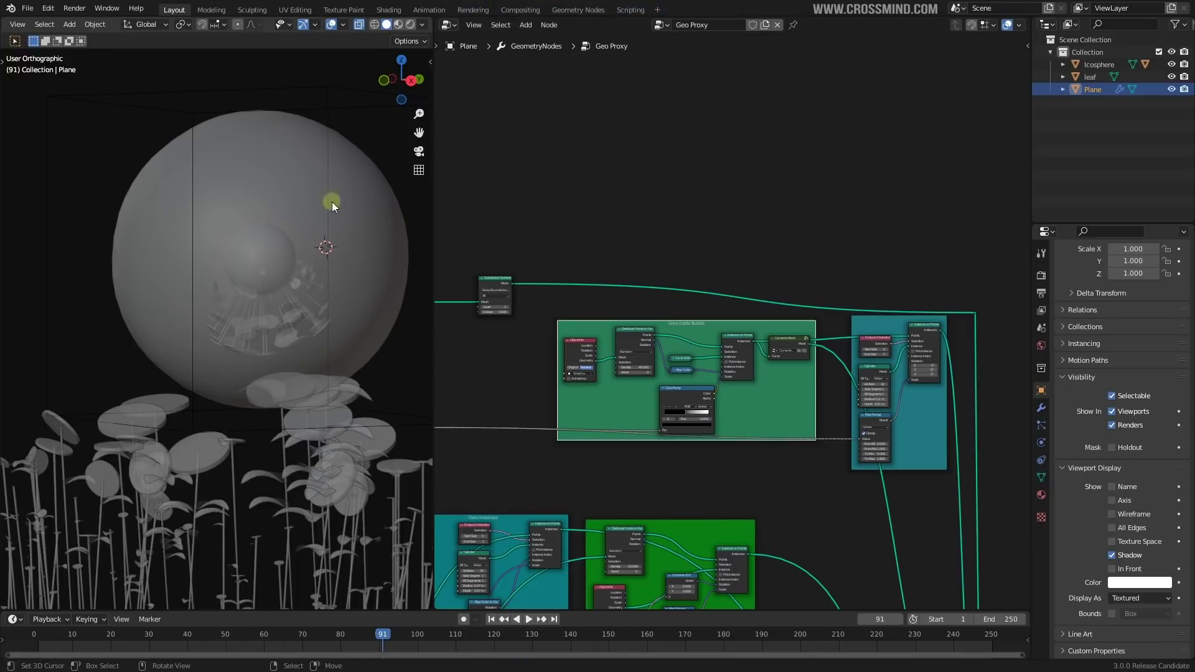
scroll(707, 232, "up", 2)
left_click_drag(484, 295, 598, 221)
scroll(612, 383, "down", 2)
middle_click_drag(623, 292, 662, 293)
scroll(611, 383, "up", 5)
scroll(662, 294, "up", 4)
left_click_drag(600, 292, 587, 284)
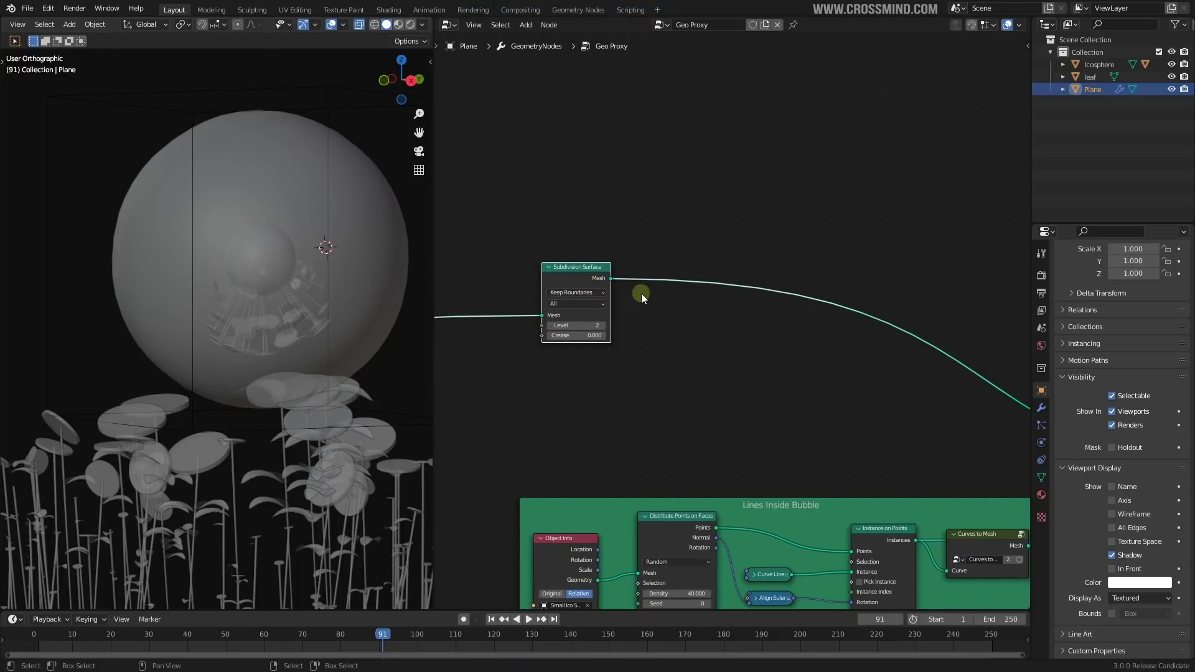
middle_click_drag(751, 316, 727, 300)
key("shift+a")
left_click(728, 300)
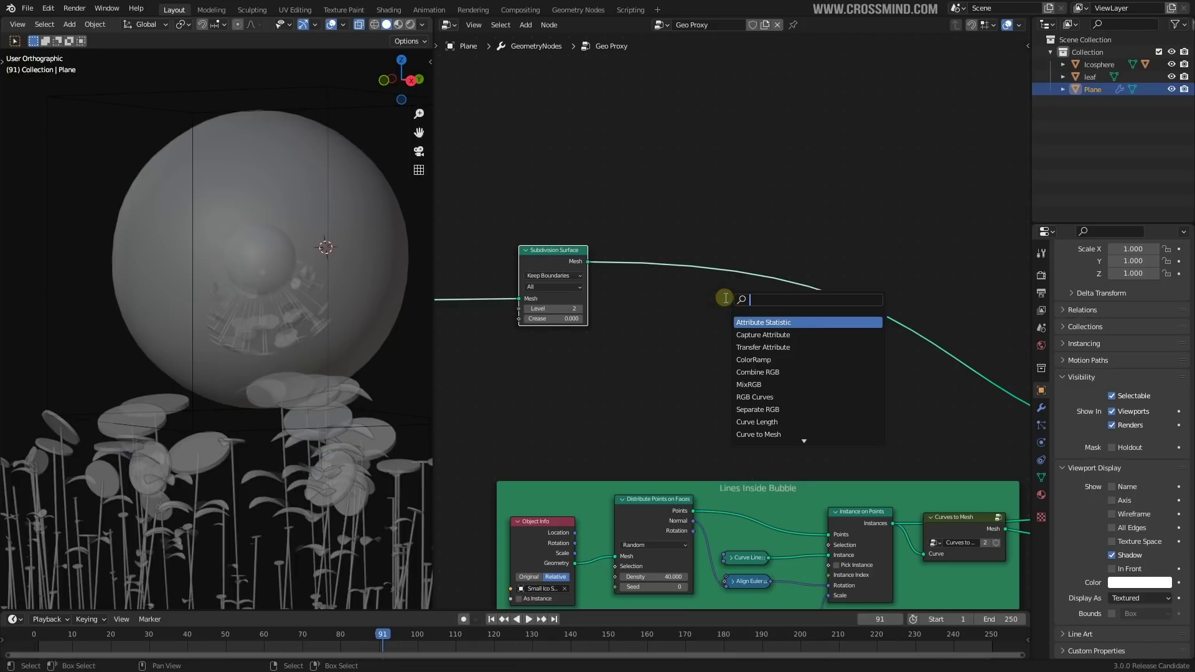
type("poin")
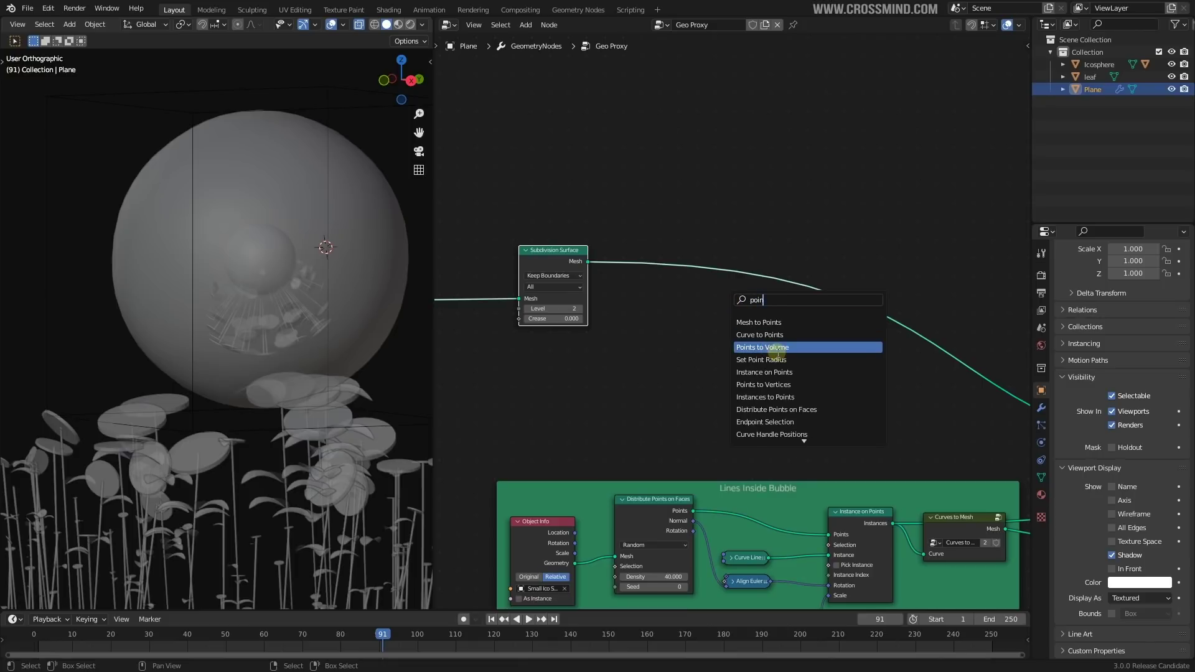
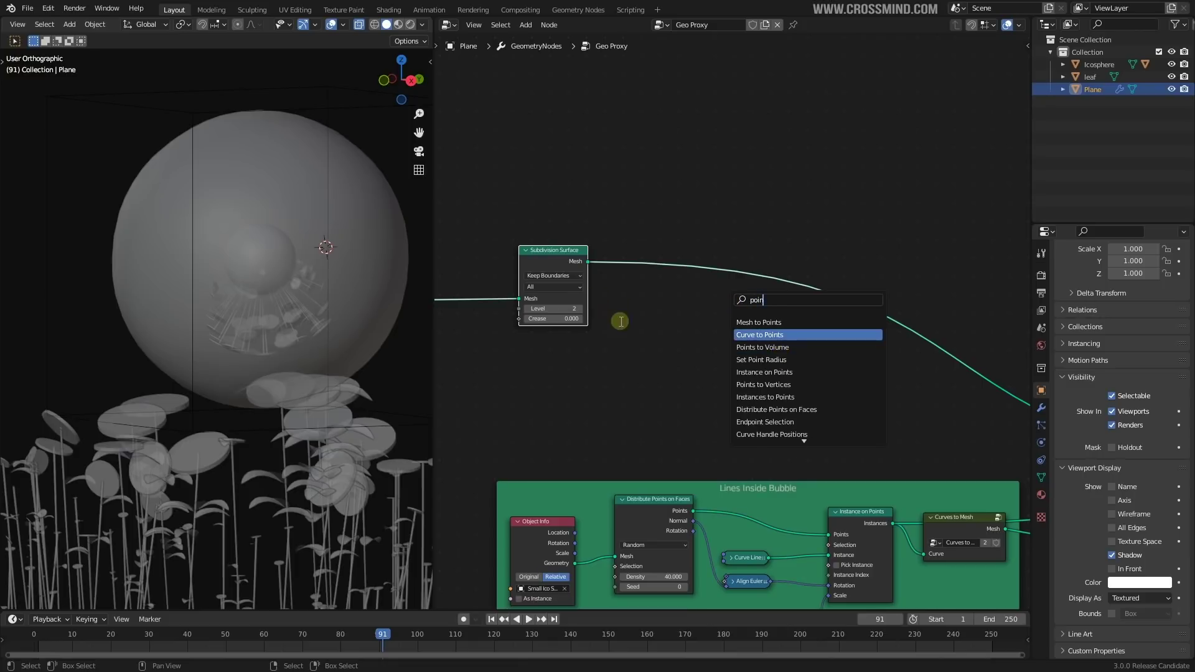
key("Escape")
Step: Insert a Set Position node on the link after the Subdivision Surface node
key("shift+a")
left_click(637, 322)
type("set")
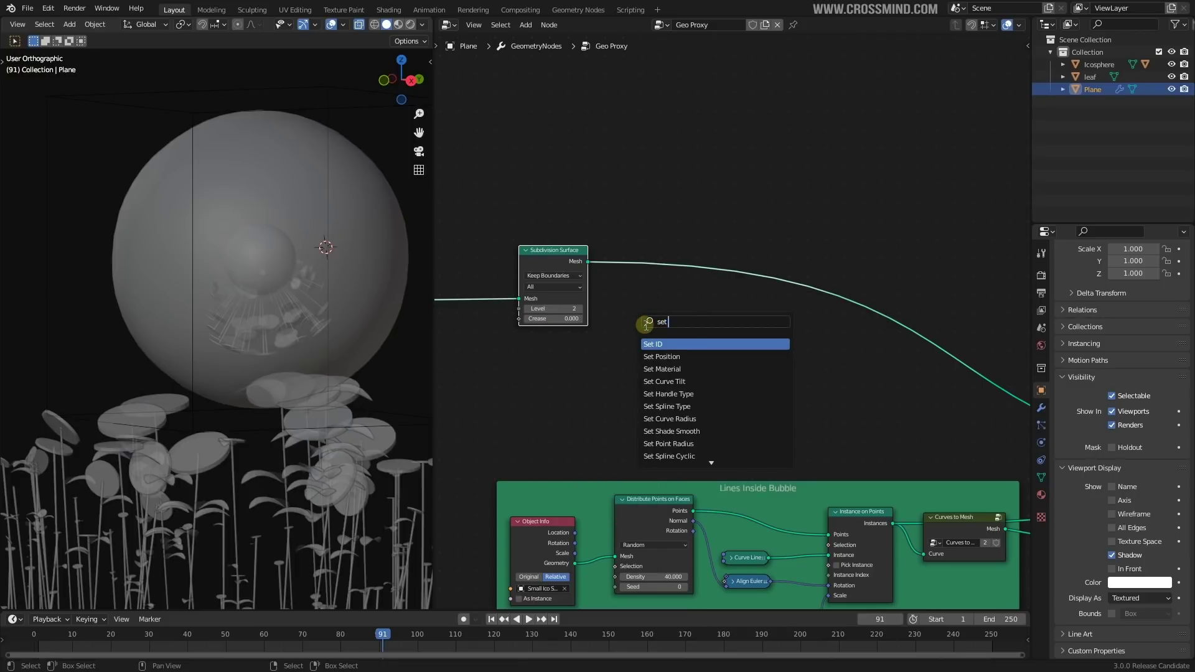
left_click(716, 357)
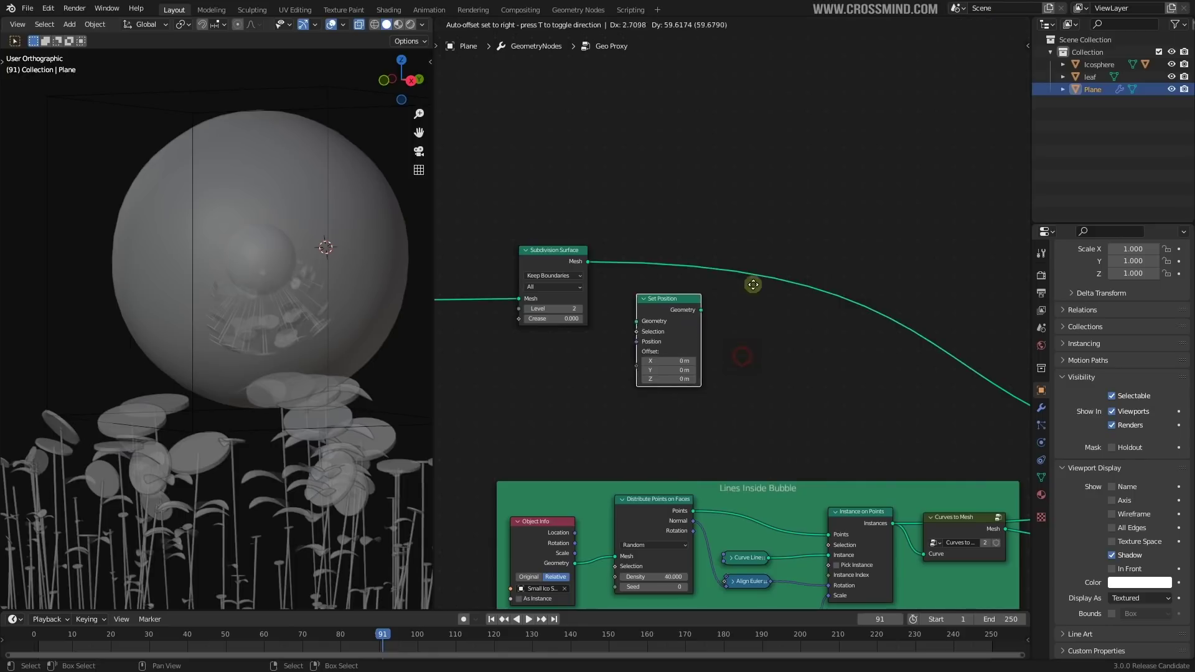
left_click(750, 301)
Step: Add a Vector Math node below the Subdivision Surface node and connect its Vector output to Set Position's Offset
scroll(747, 301, "up", 3)
key("shift+a")
left_click(732, 128)
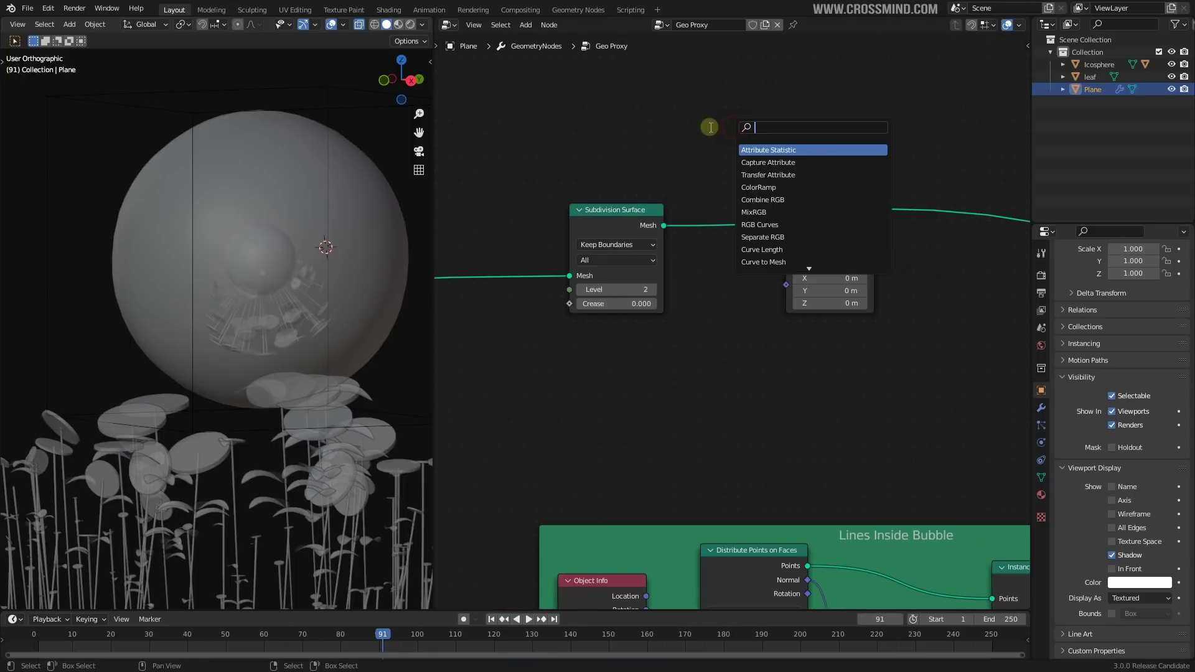
left_click(750, 163)
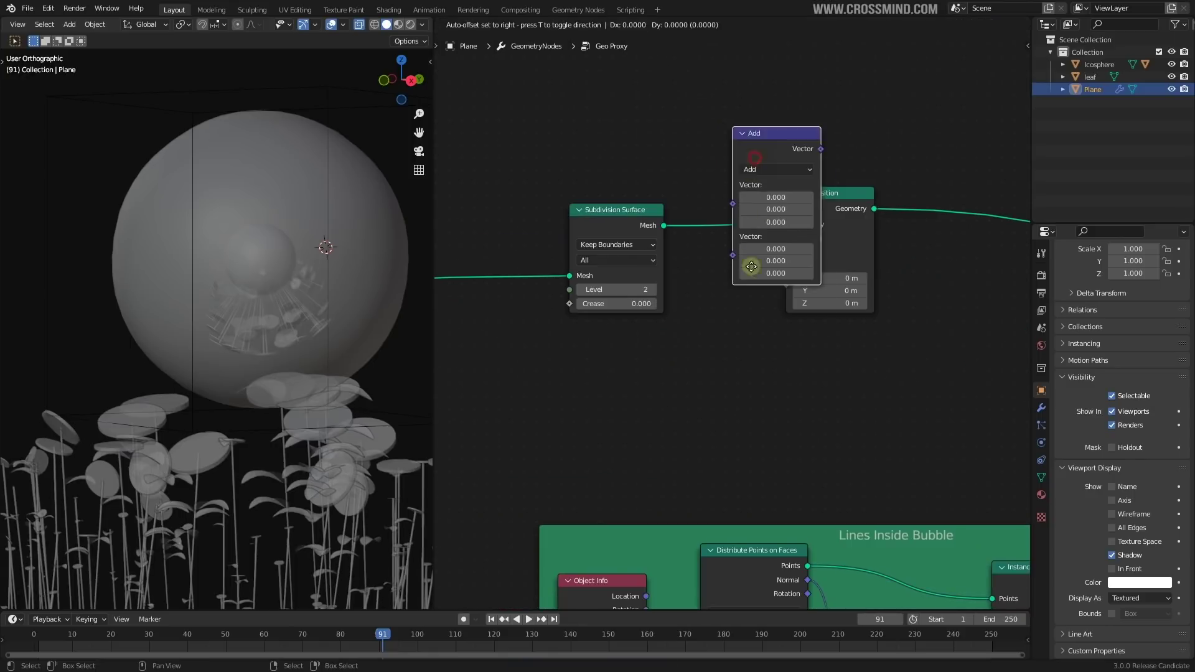
left_click(681, 343)
left_click_drag(751, 330, 787, 266)
Step: Connect a new Normal node to the Vector Math node's first Vector input and switch the operation to Multiply
key("shift+a")
left_click(748, 288)
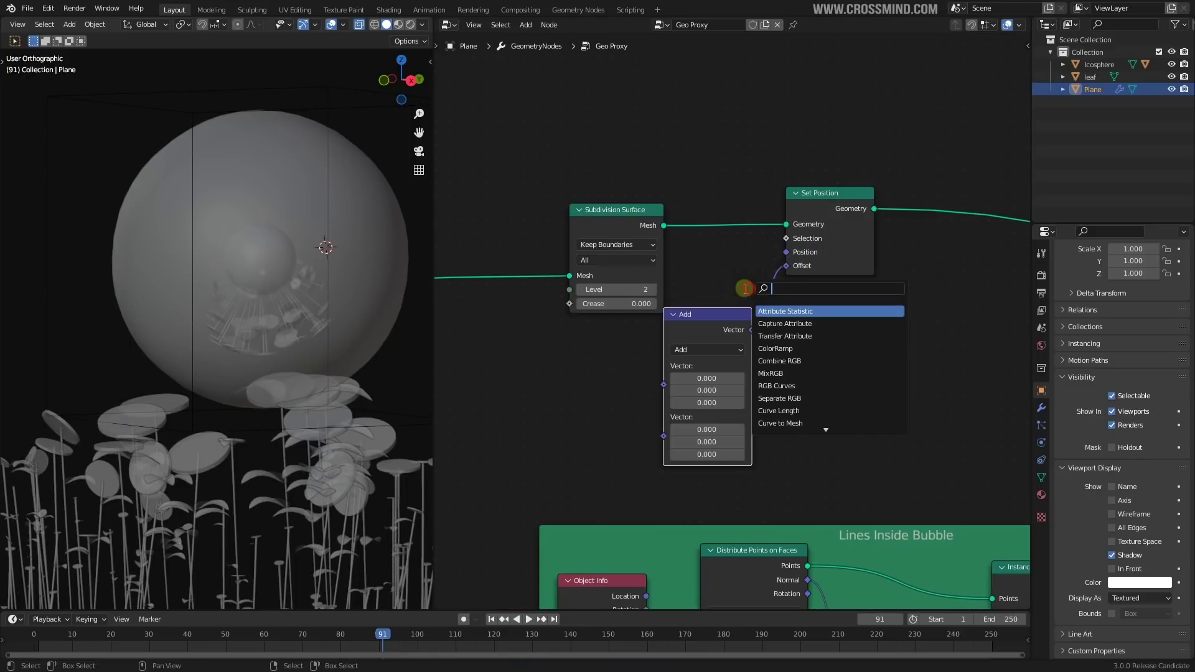
type("nor")
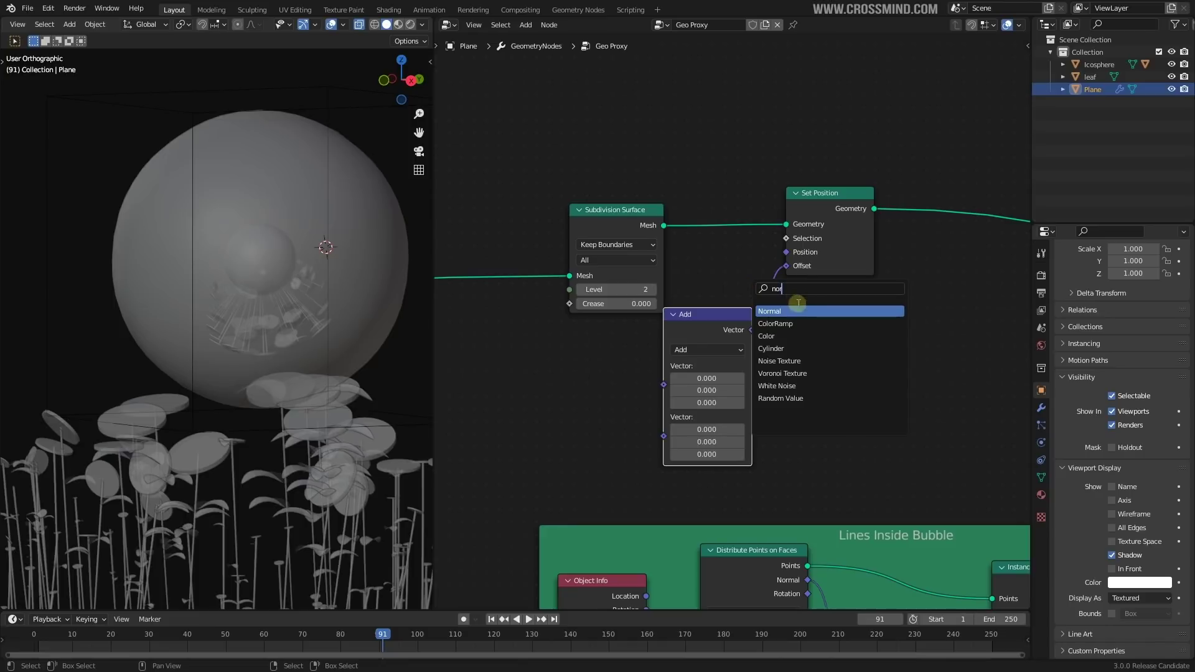
left_click(798, 307)
left_click(582, 373)
left_click_drag(670, 386, 666, 385)
left_click(713, 349)
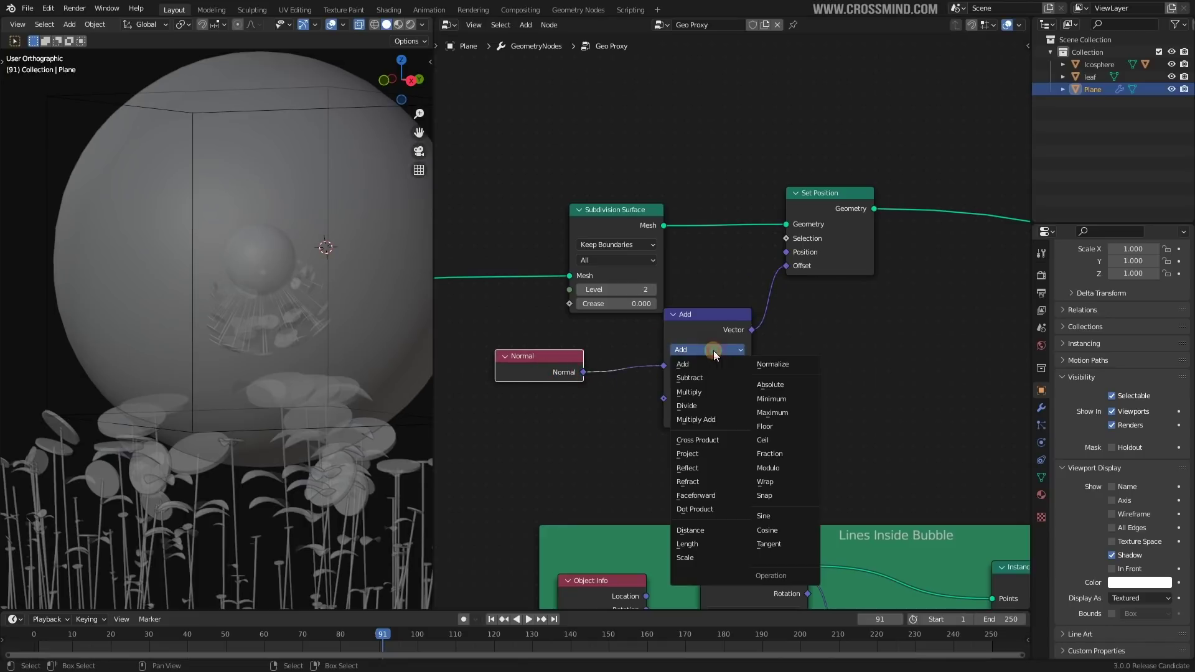
left_click(700, 393)
Step: Add a Noise Texture with Scale 0.170 and connect its Fac to the Multiply node's second Vector input
key("shift+a")
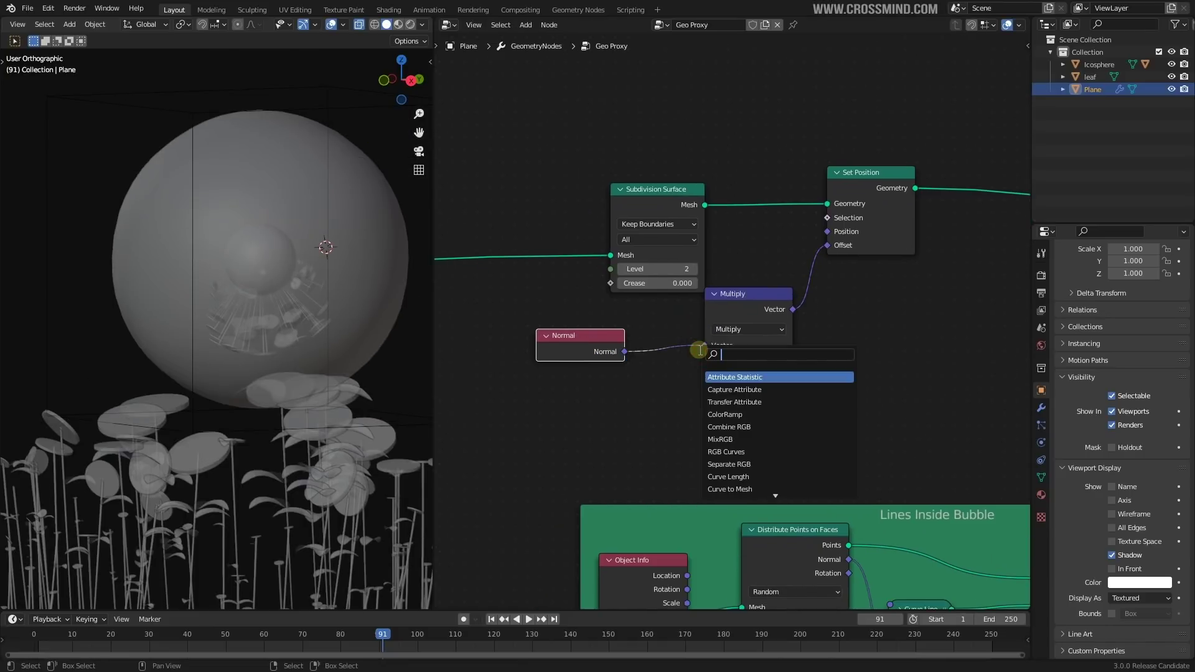
type("musg")
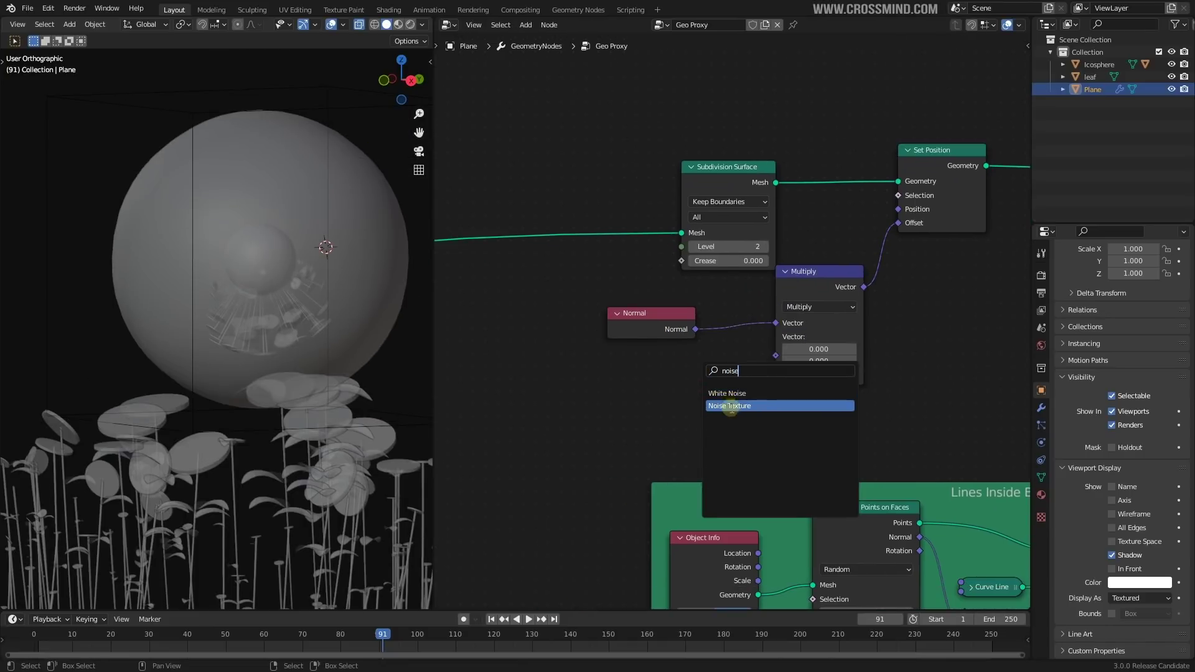
left_click(731, 406)
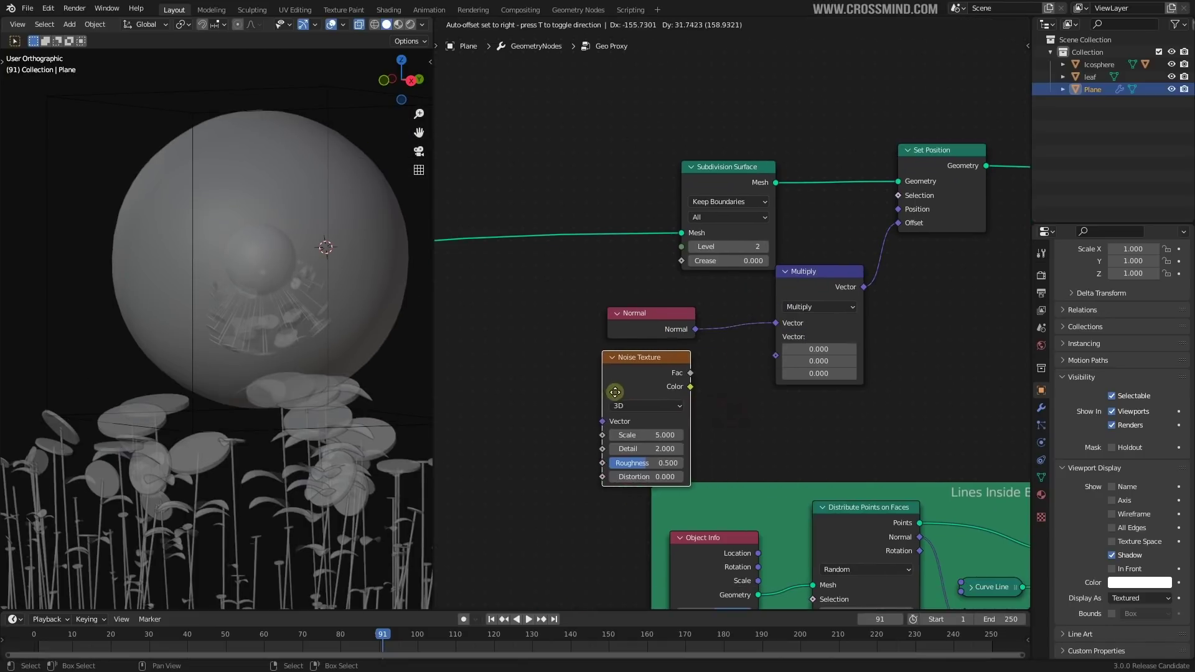
left_click(586, 386)
left_click_drag(774, 352, 775, 353)
left_click_drag(616, 432, 593, 432)
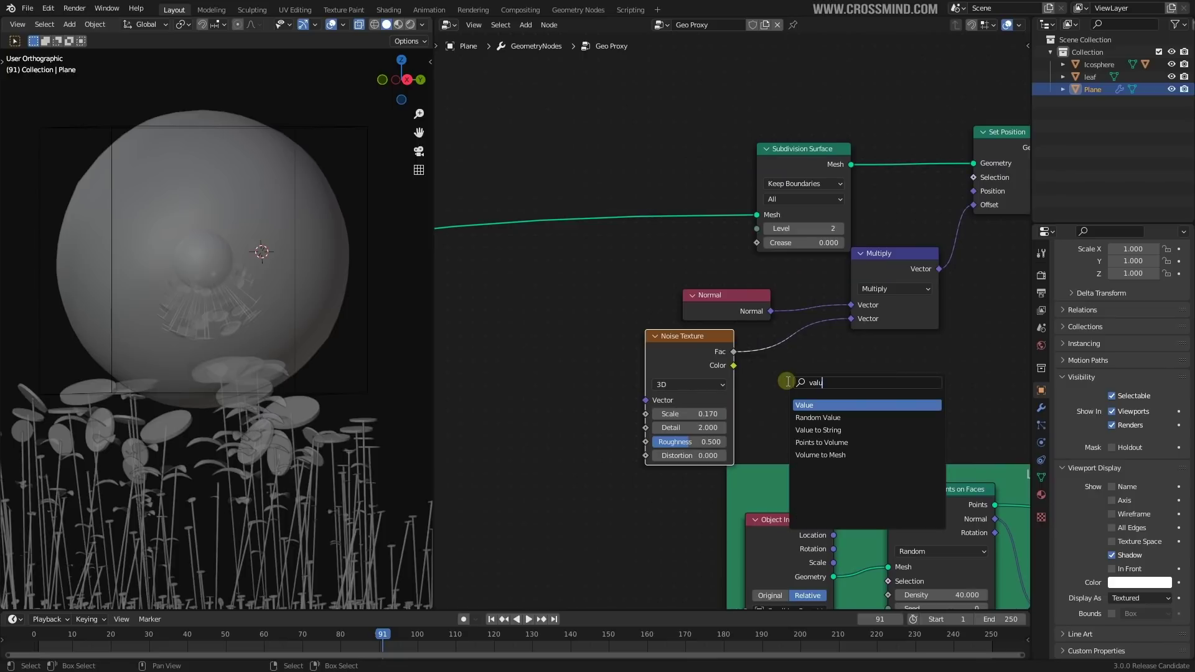
Step: Add a Value node beside the Noise Texture and drive its value with a #frame expression
type("e")
key("Return")
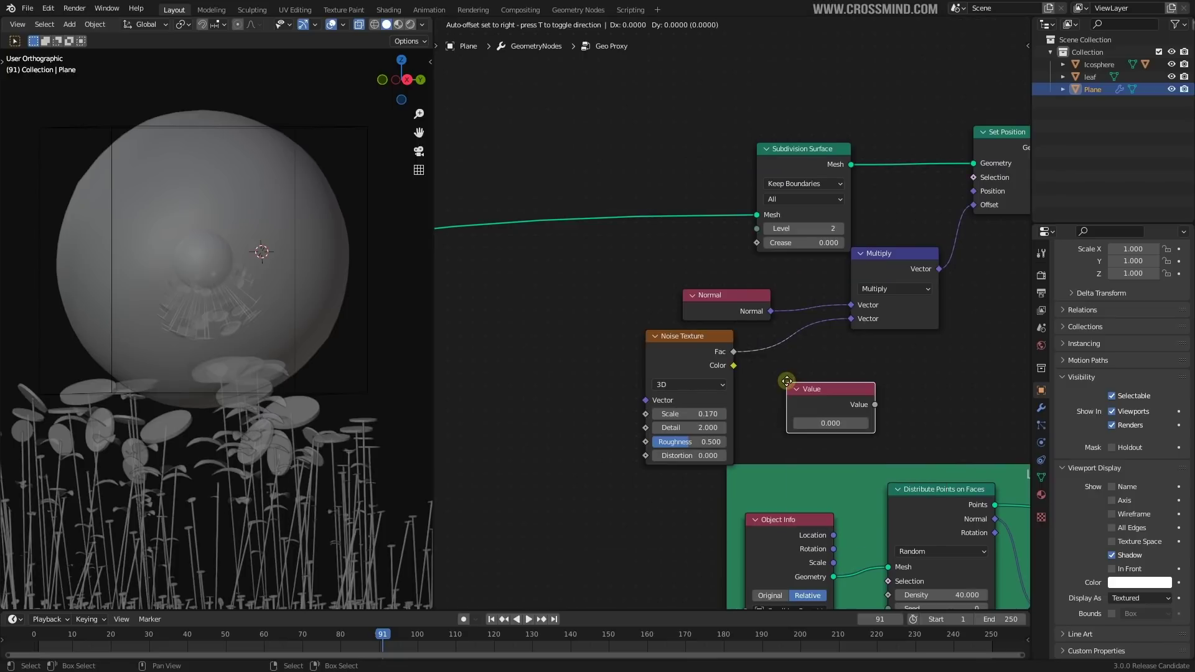
left_click(430, 370)
left_click(494, 413)
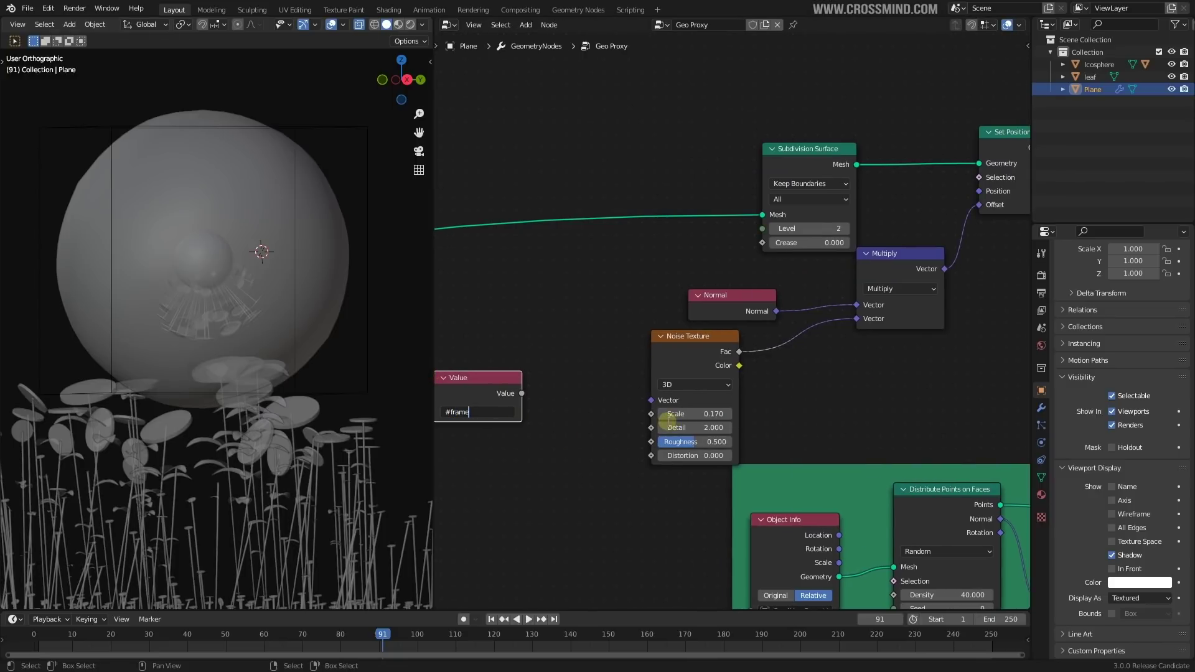
Step: Switch the Noise Texture to 4D, feed the Value node into its W input and preview the animation
left_click(685, 384)
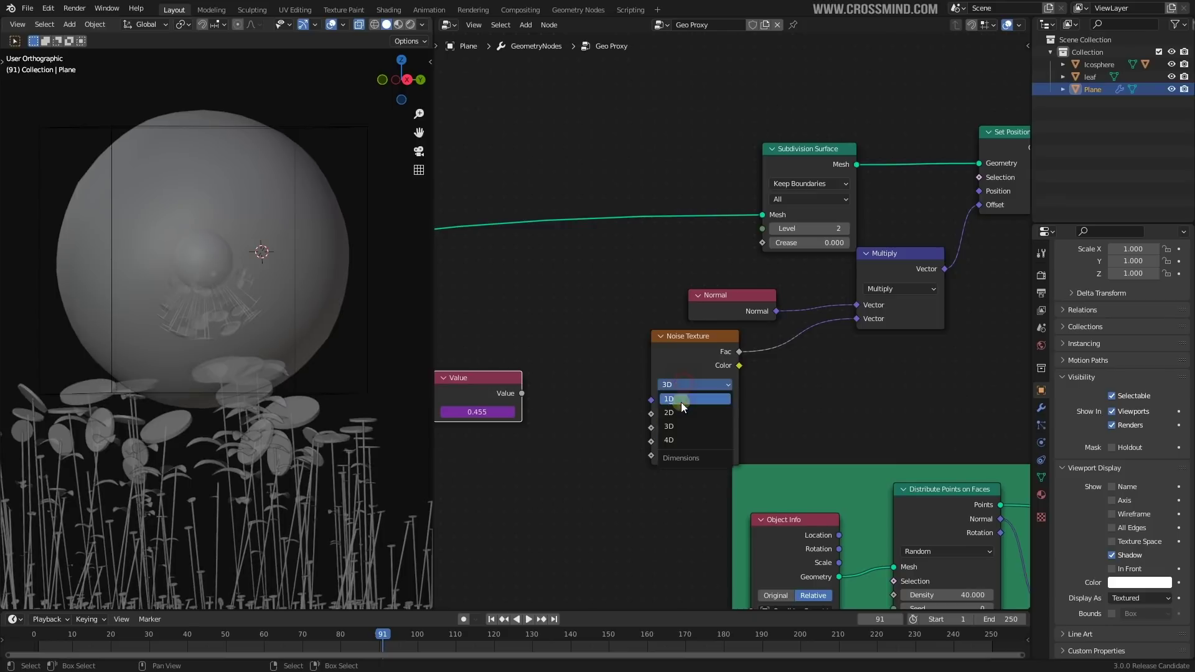
left_click(681, 440)
left_click_drag(652, 423, 652, 417)
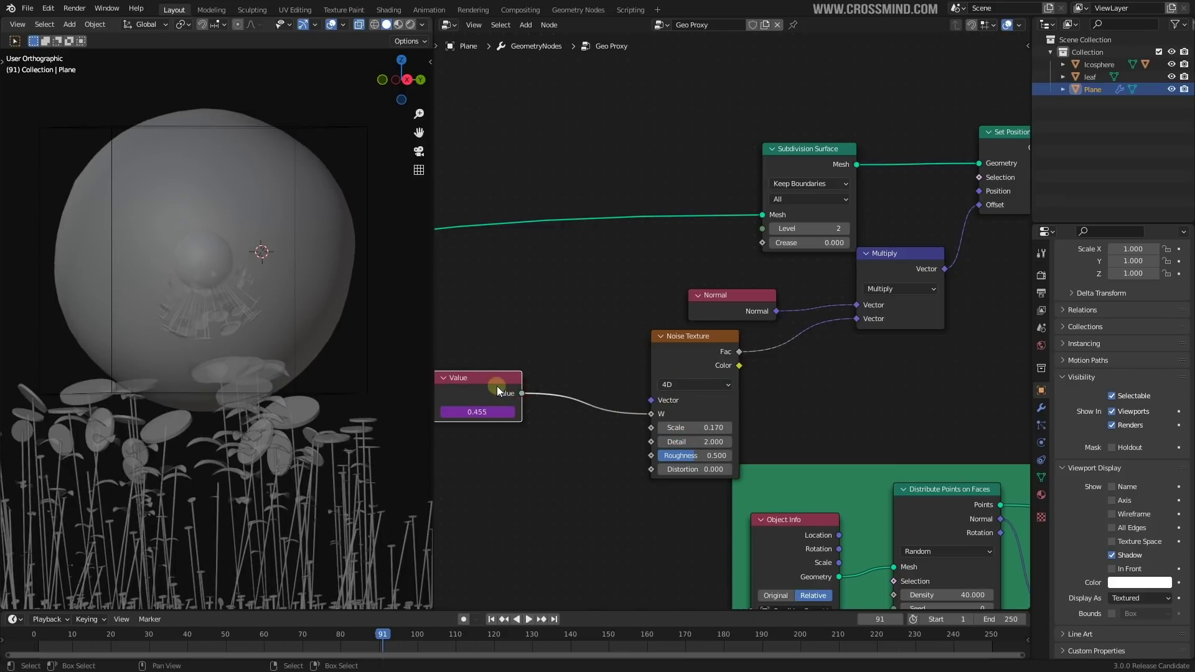
left_click_drag(497, 386, 548, 390)
key("space")
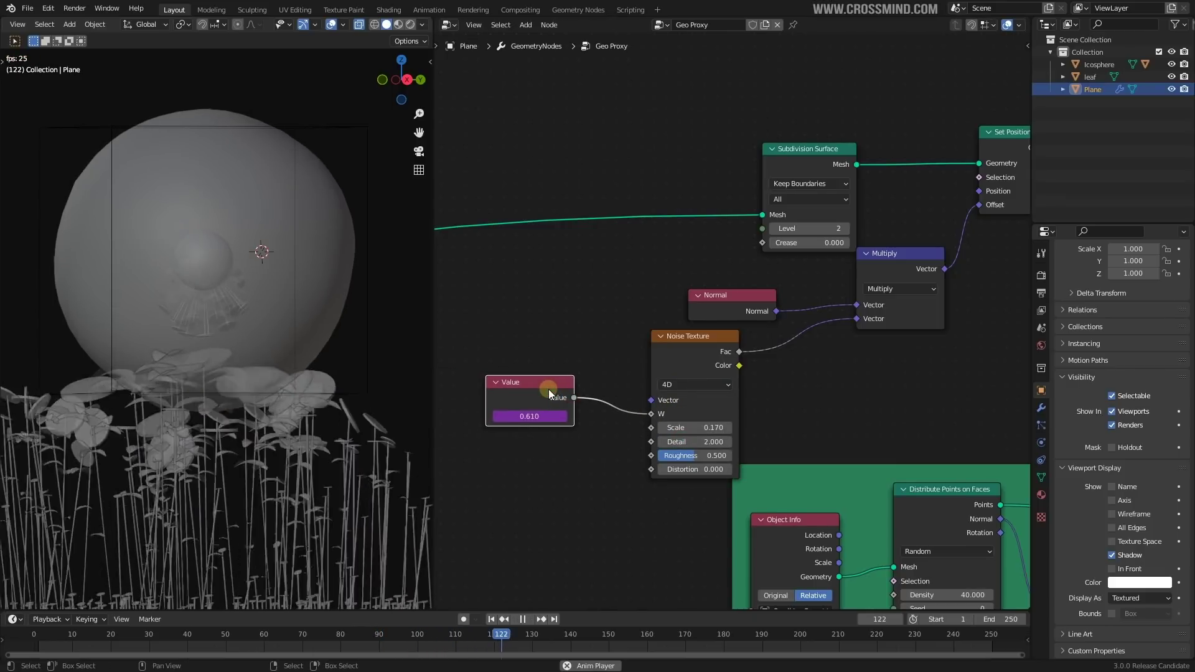
key("space")
Step: Cut the Value link, try changing the Noise Texture's W by hand, and reconnect the Value node to W
scroll(615, 361, "up", 1)
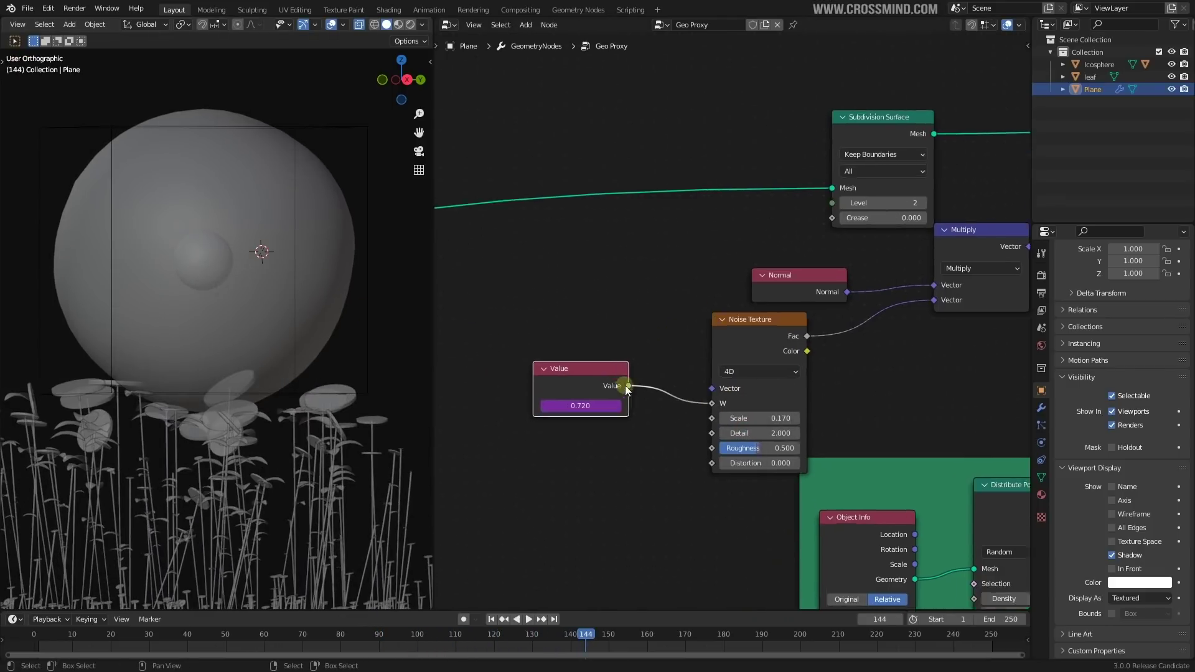
right_click_drag(663, 361, 671, 445, "ctrl")
left_click_drag(758, 410, 803, 411)
right_click(659, 405)
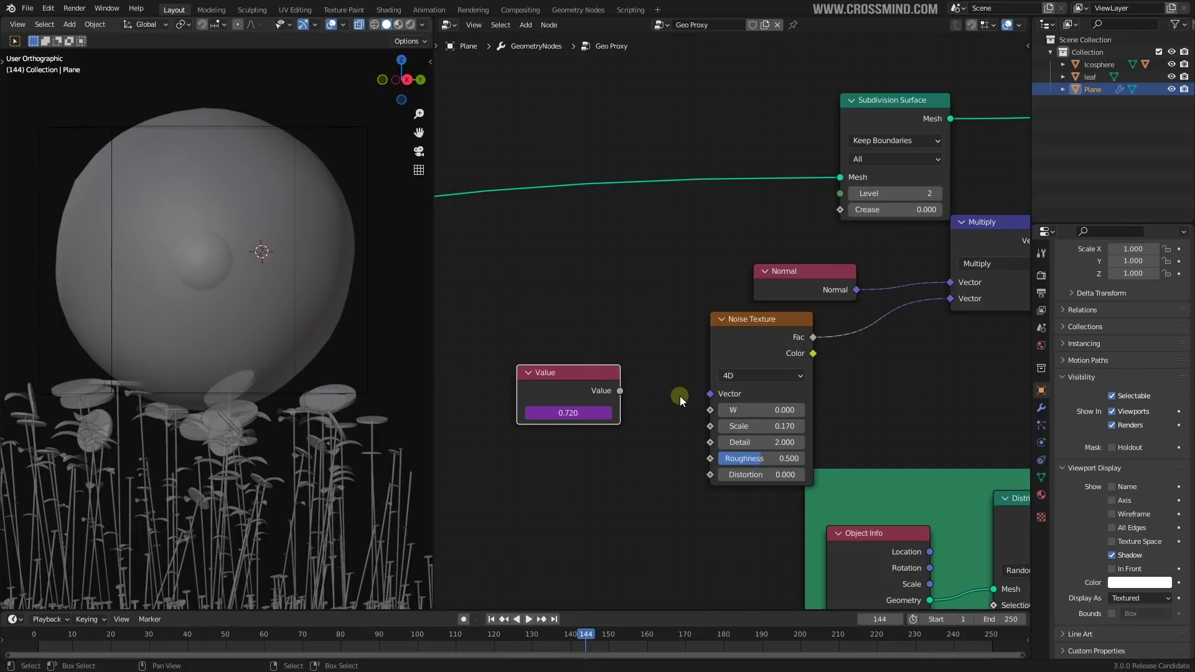
left_click(645, 419)
left_click_drag(644, 404, 712, 404)
Step: Play the animation and examine the sphere's noise deformation from a closer, rotated view
key("space")
scroll(285, 279, "up", 1)
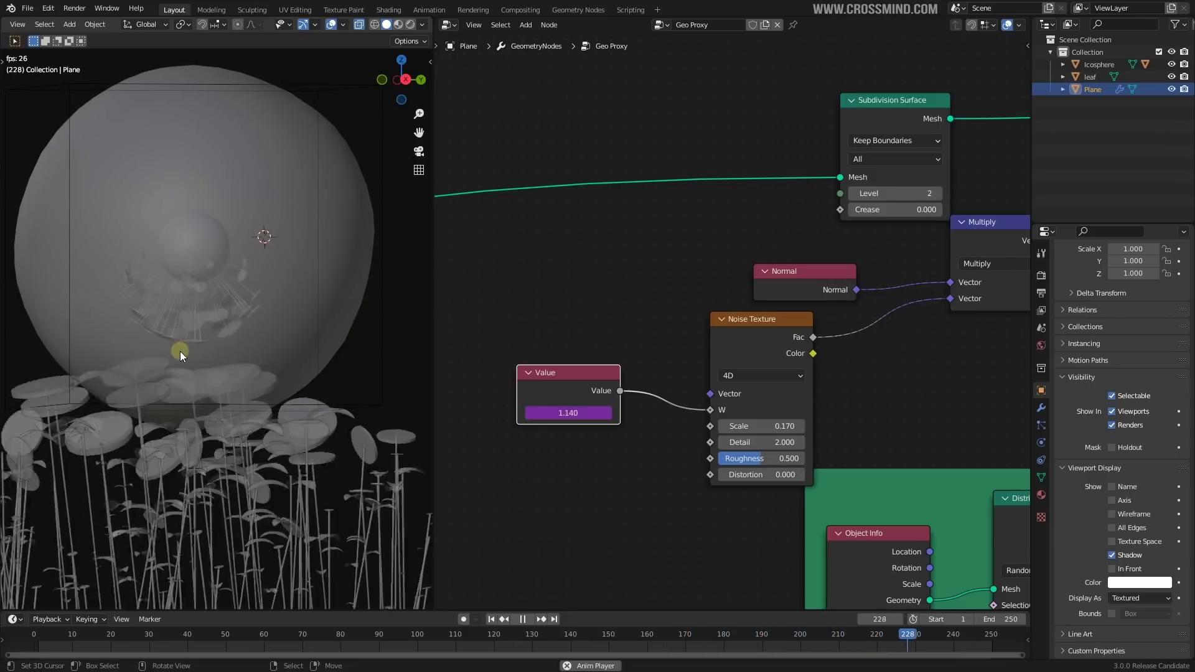
middle_click_drag(200, 340, 248, 332)
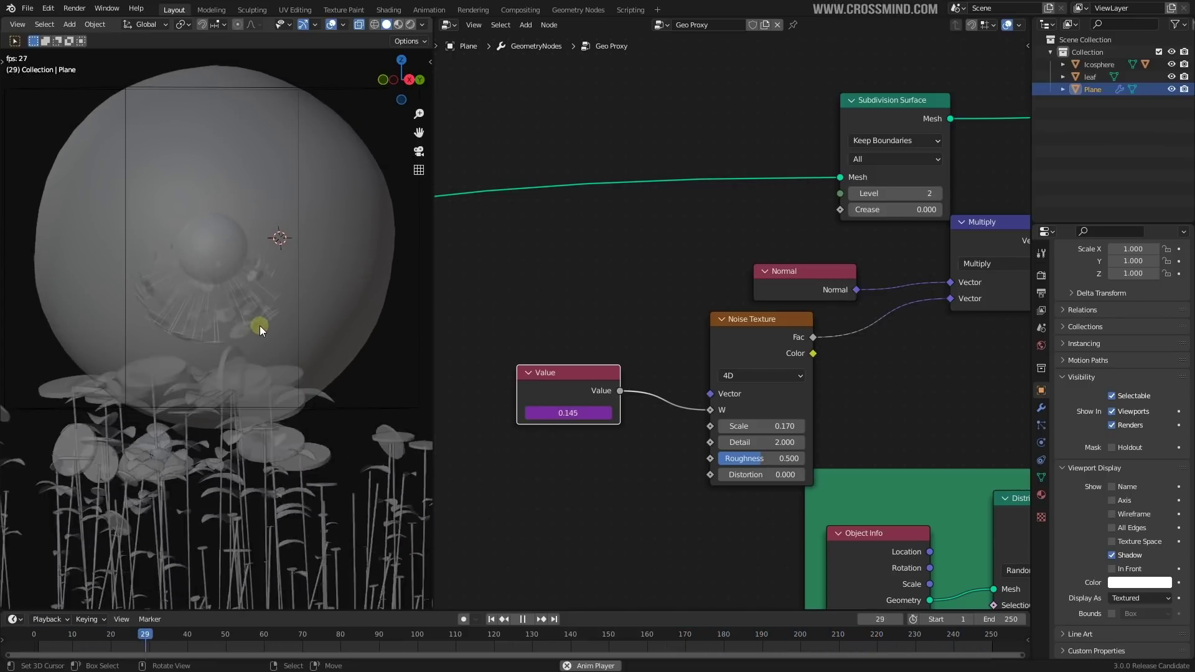
key("space")
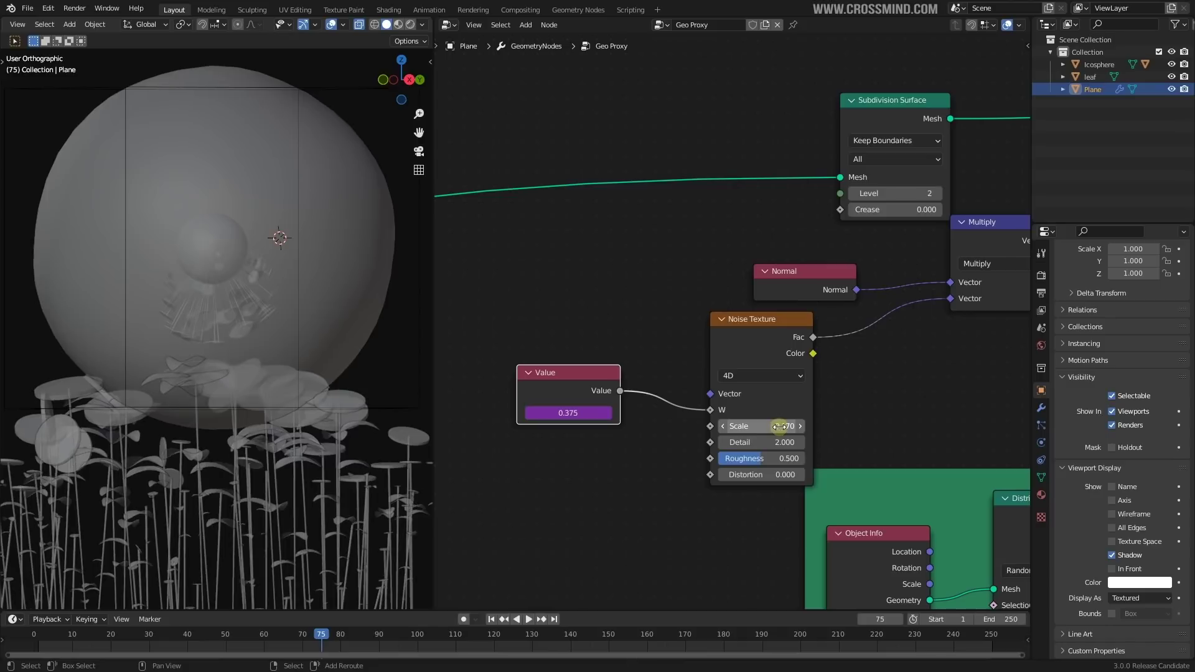
Step: Try a negative Scale on the Noise Texture and undo the change
left_click_drag(774, 428, 744, 429)
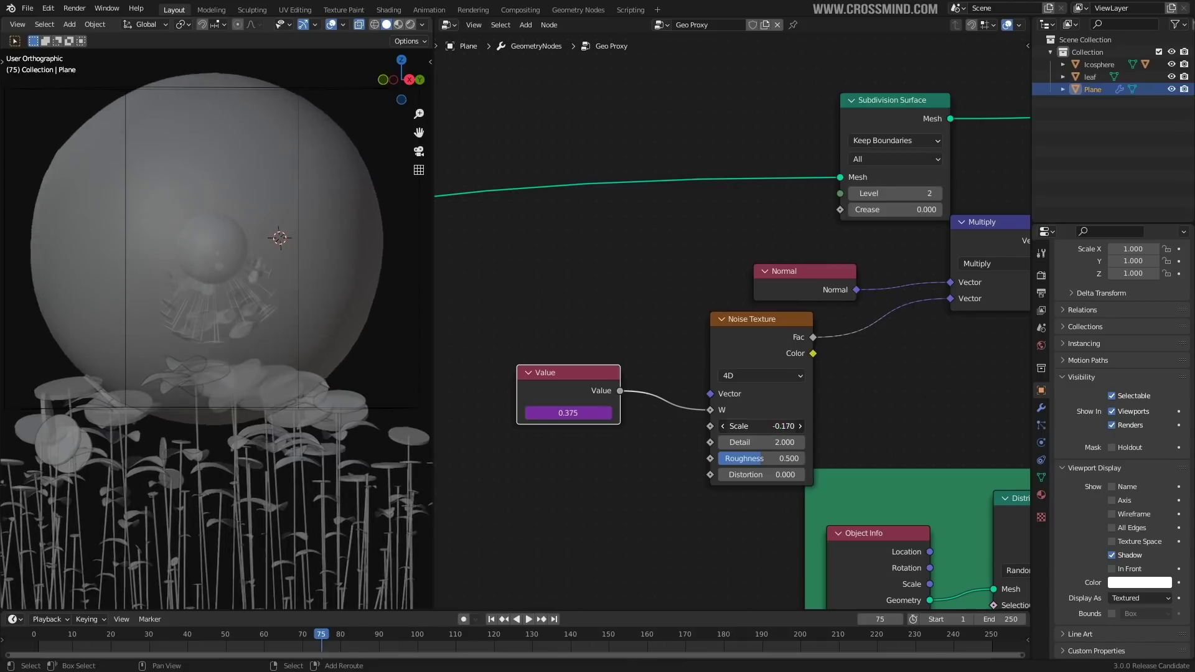
key("ctrl+z")
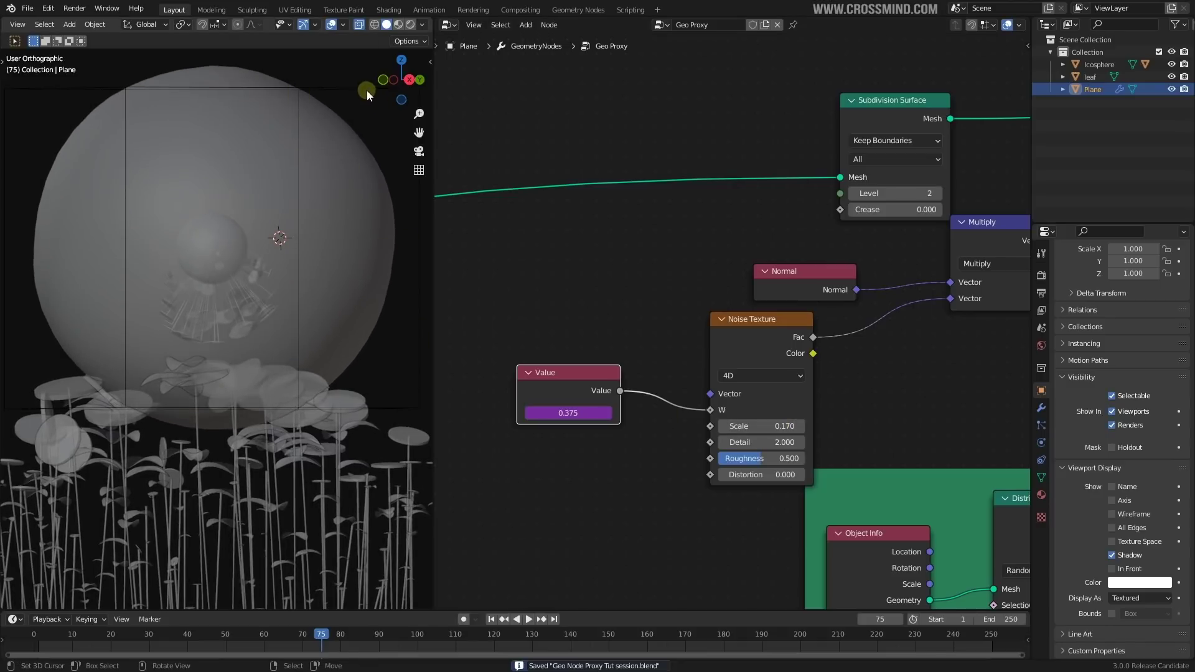
Step: Compact the sphere deformation nodes and tuck Normal, Noise Texture and Value closer beside the Multiply node
left_click(367, 91)
scroll(412, 255, "down", 3)
key("g")
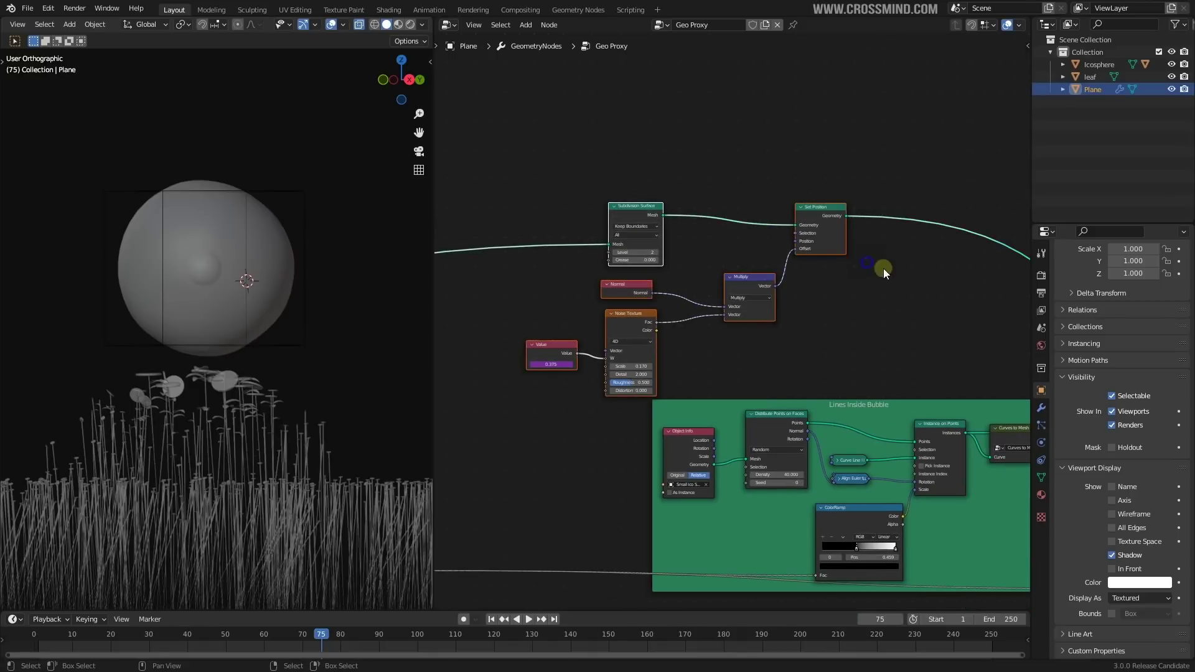
key("s")
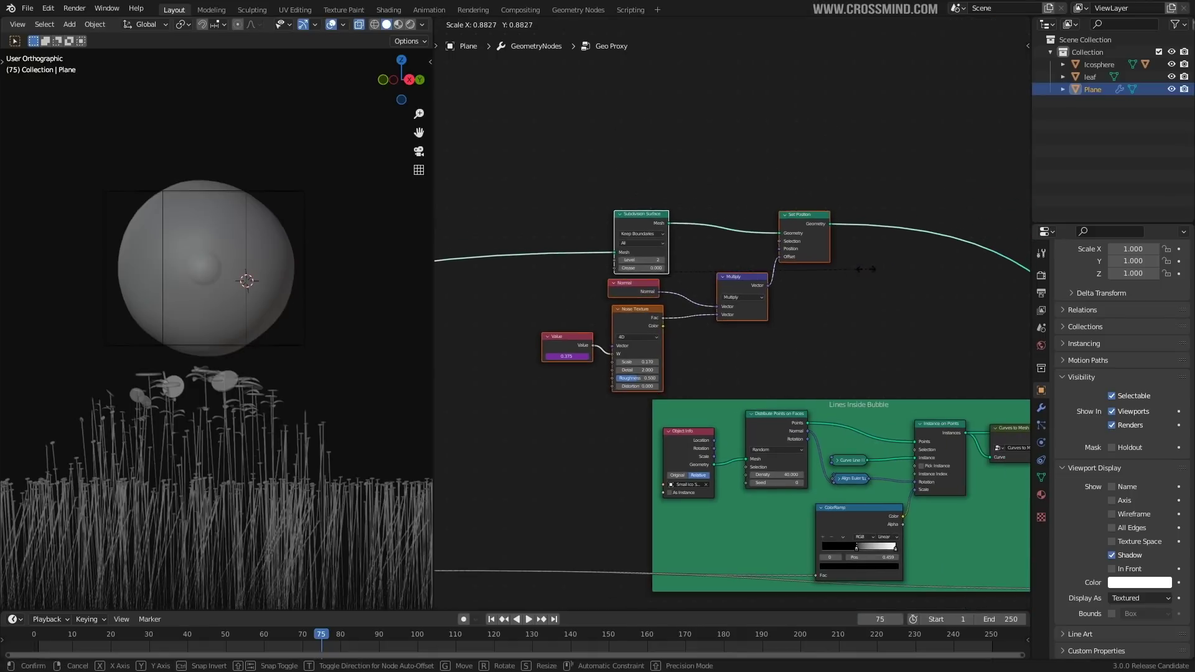
left_click(863, 269)
key("g")
left_click(907, 243)
left_click_drag(783, 255, 789, 255)
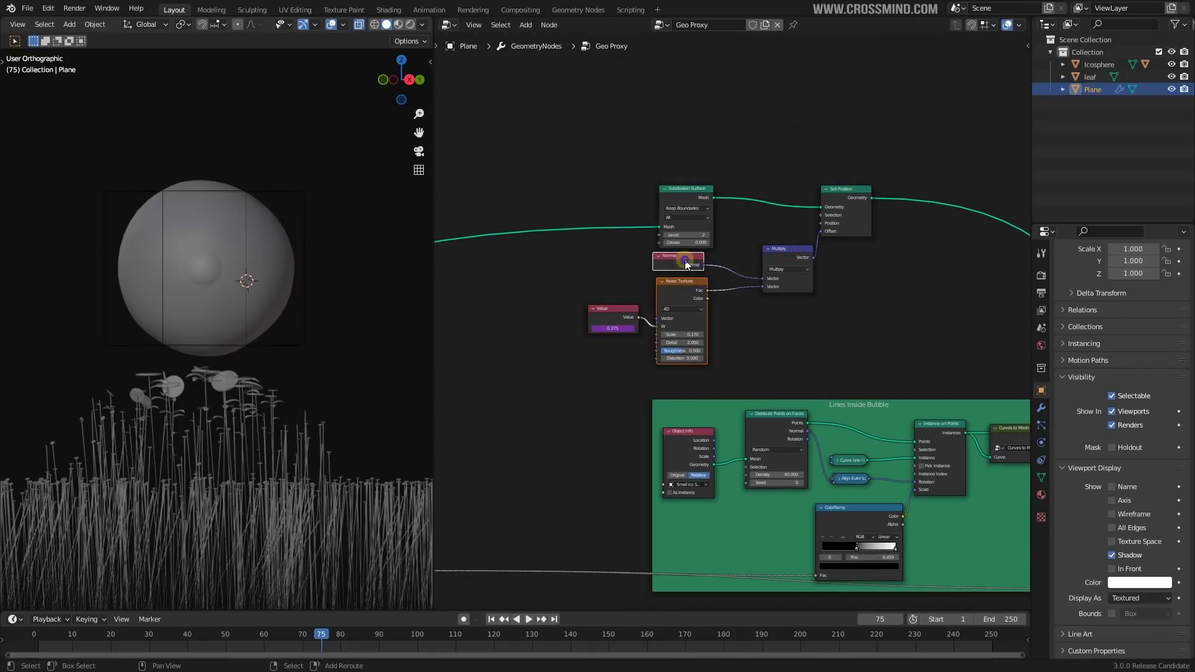
left_click_drag(687, 264, 726, 268)
left_click(613, 318)
left_click_drag(613, 319, 645, 313)
Step: Join the Subdivision Surface, Set Position, Multiply, Normal, Noise Texture and Value nodes in a frame and show its properties
key("c")
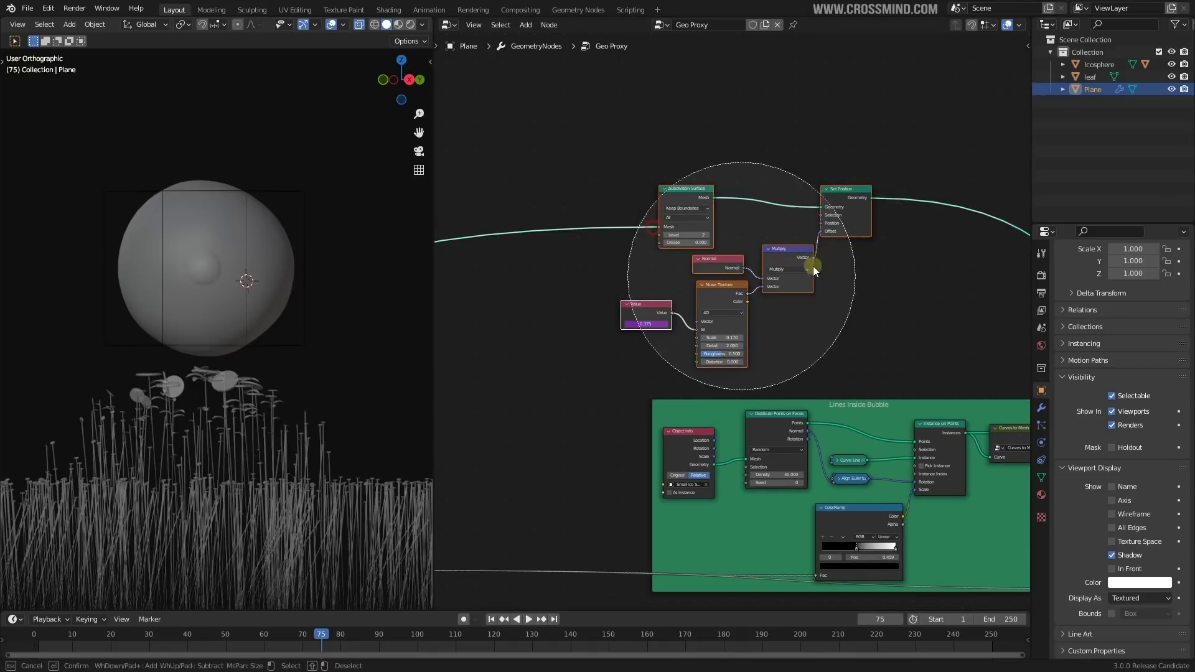
key("Escape")
key("ctrl+j")
scroll(848, 306, "up", 2)
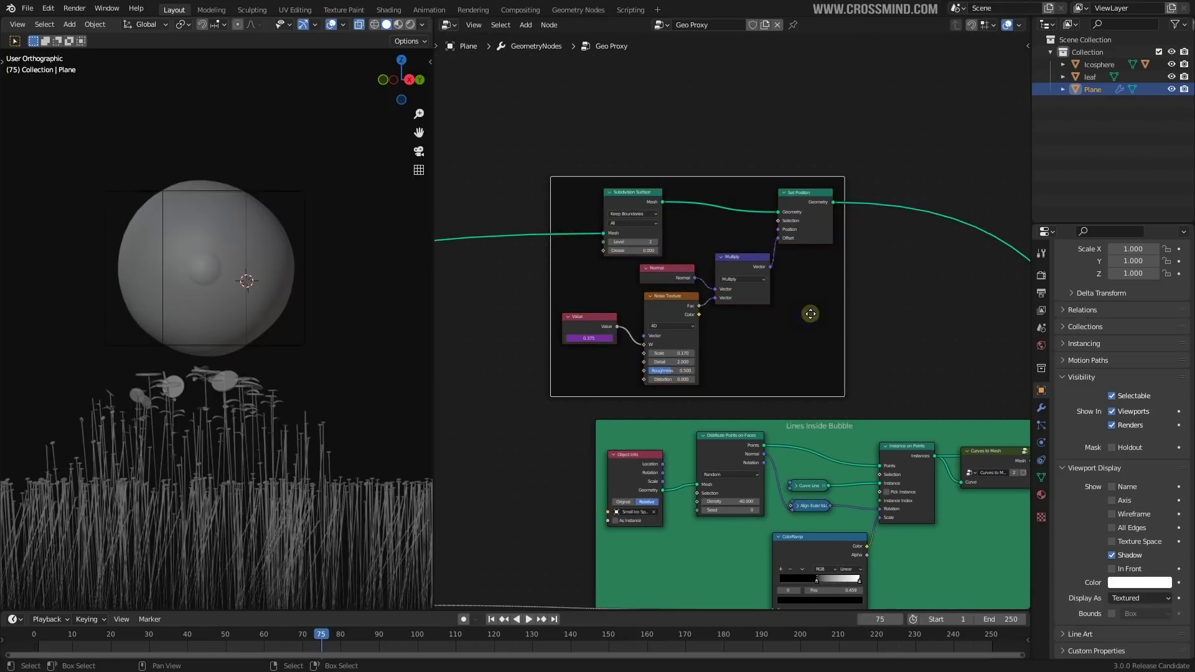
left_click_drag(811, 314, 842, 304)
key("n")
Step: Give the new frame a purple custom colour, label it "Wobble" and save the file
left_click(921, 119)
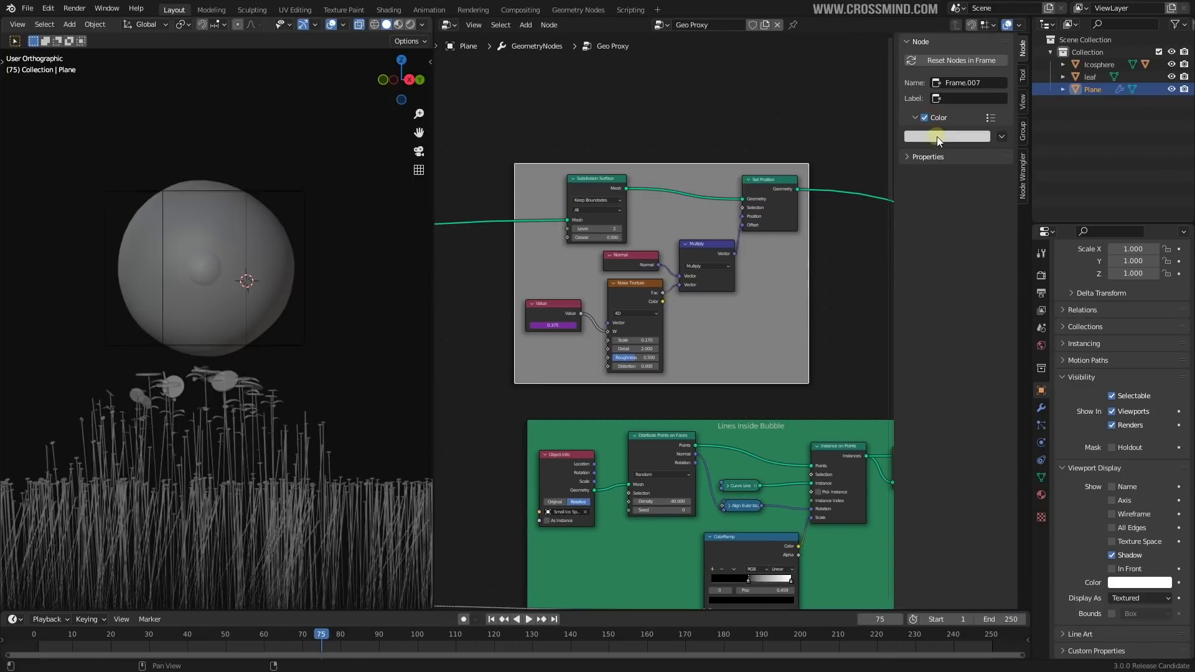
left_click(936, 136)
left_click(969, 184)
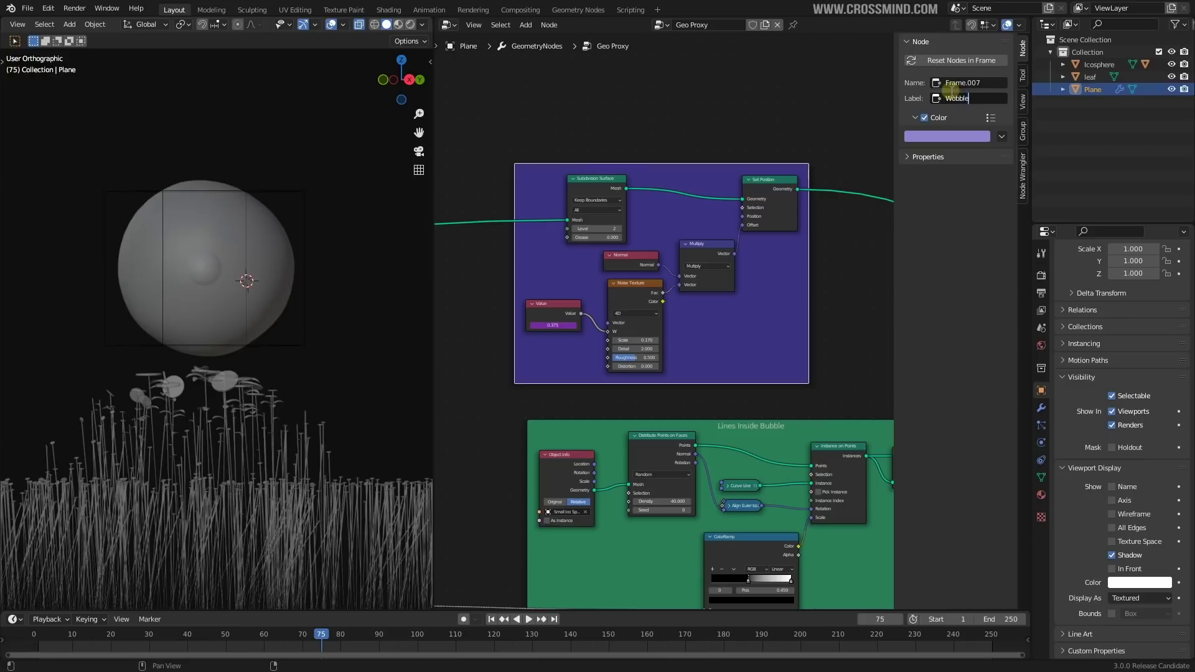
key("Return")
key("n")
key("ctrl+s")
Step: Add a Distribute Points on Faces node, save the file, and insert the node into the link after Set Position
scroll(937, 211, "up", 2)
middle_click_drag(938, 211, 759, 291)
scroll(758, 291, "up", 1)
key("shift+a")
left_click(759, 274)
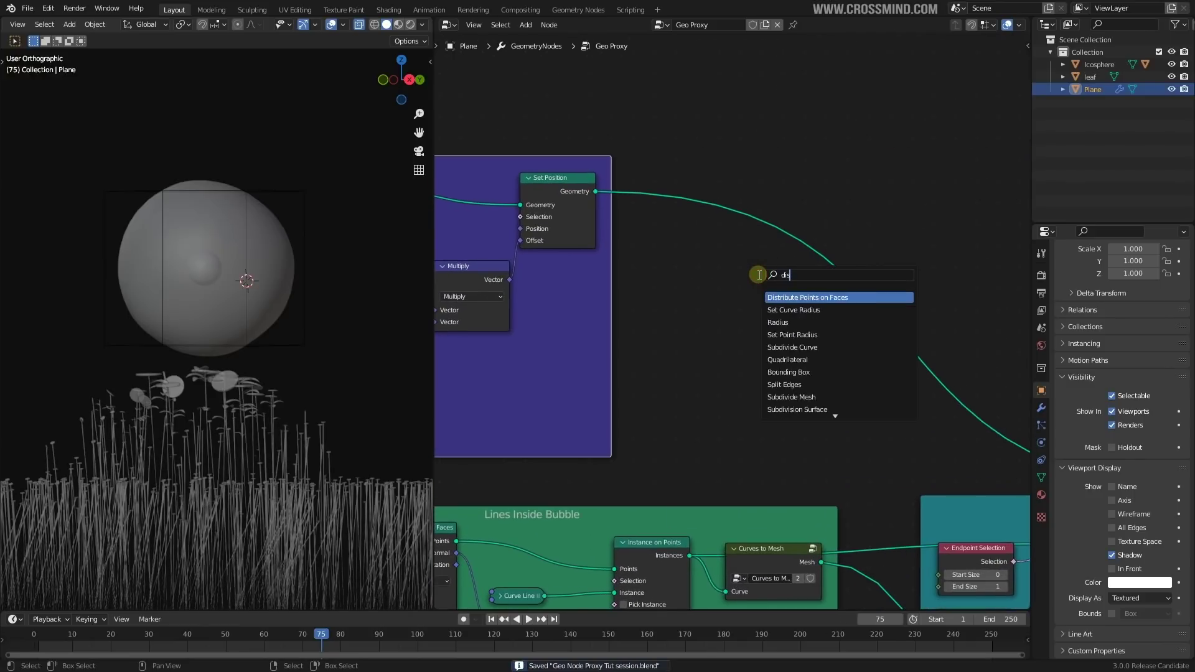
left_click(814, 296)
left_click(762, 305)
key("ctrl+s")
scroll(760, 301, "up", 5)
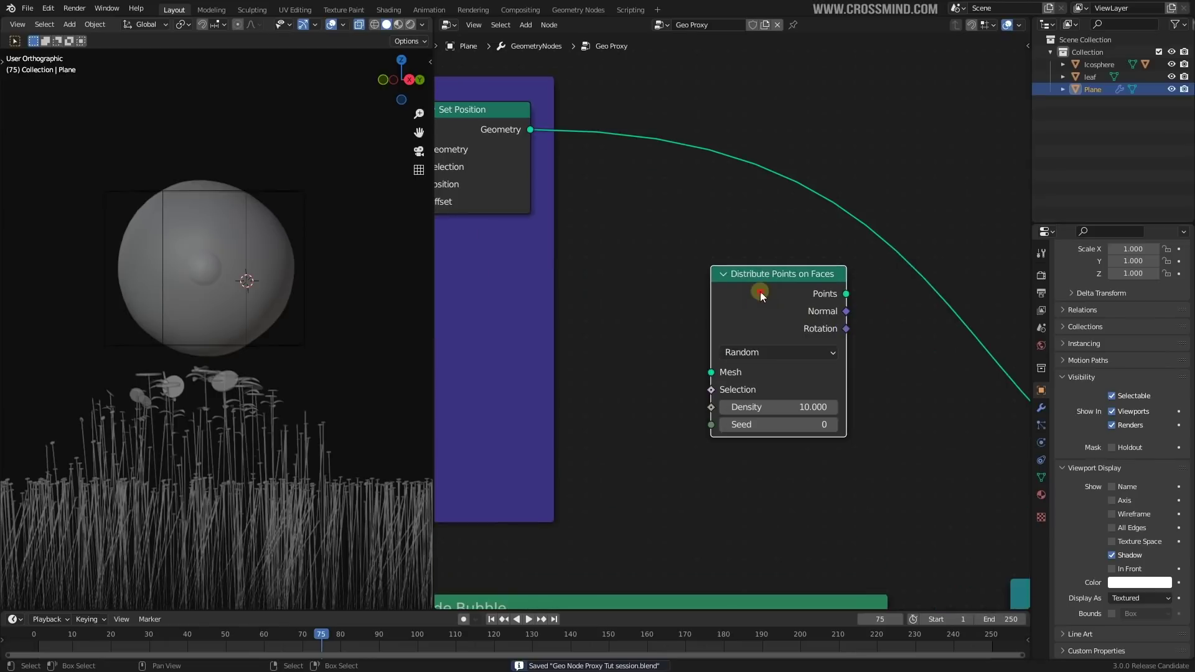
left_click_drag(760, 293, 765, 287)
scroll(760, 303, "down", 3)
scroll(275, 251, "up", 2)
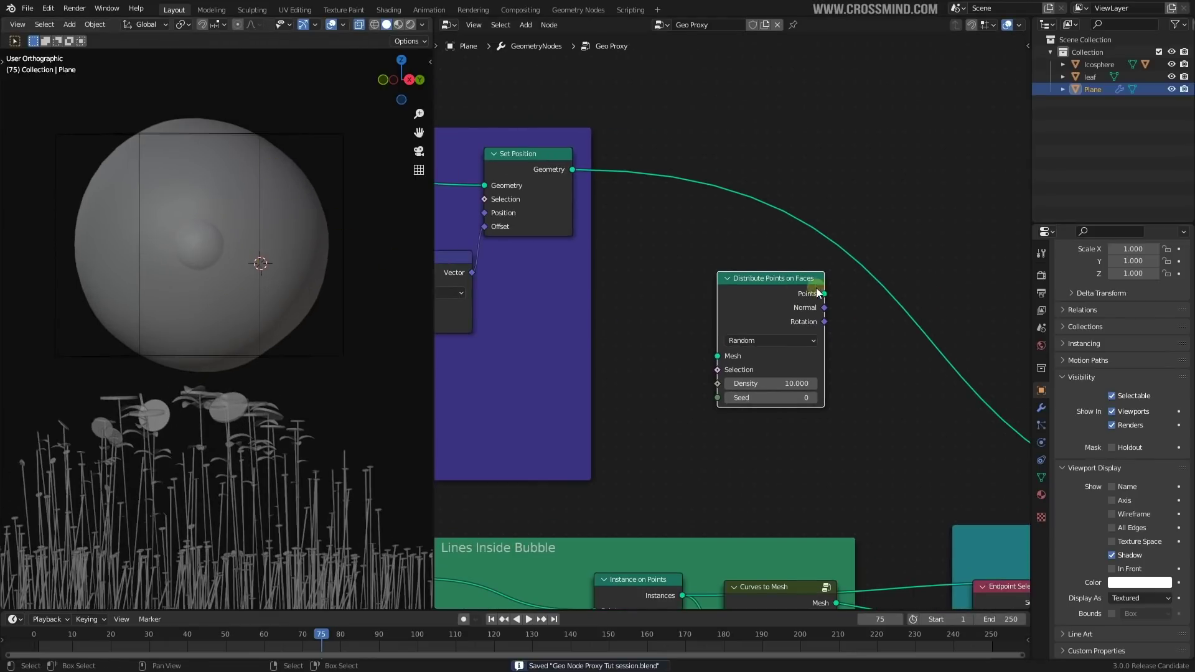
left_click_drag(763, 278, 824, 176)
Step: Also link Set Position's Geometry output directly to the downstream geometry join, bypassing Distribute Points on Faces
scroll(802, 237, "down", 5)
middle_click_drag(781, 280, 692, 228)
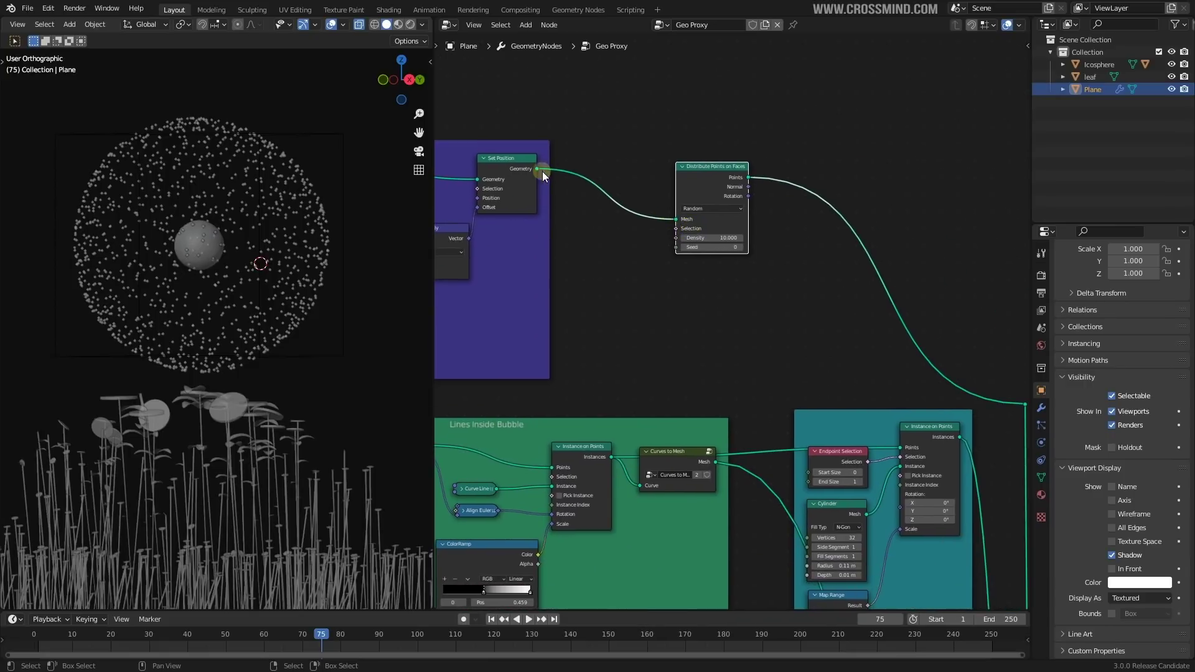
left_click_drag(1056, 386, 814, 483)
scroll(745, 236, "down", 5)
middle_click_drag(720, 143, 808, 479)
scroll(847, 378, "up", 5)
middle_click_drag(899, 131, 872, 506)
scroll(574, 244, "up", 5)
middle_click_drag(577, 242, 863, 310)
scroll(859, 308, "up", 1)
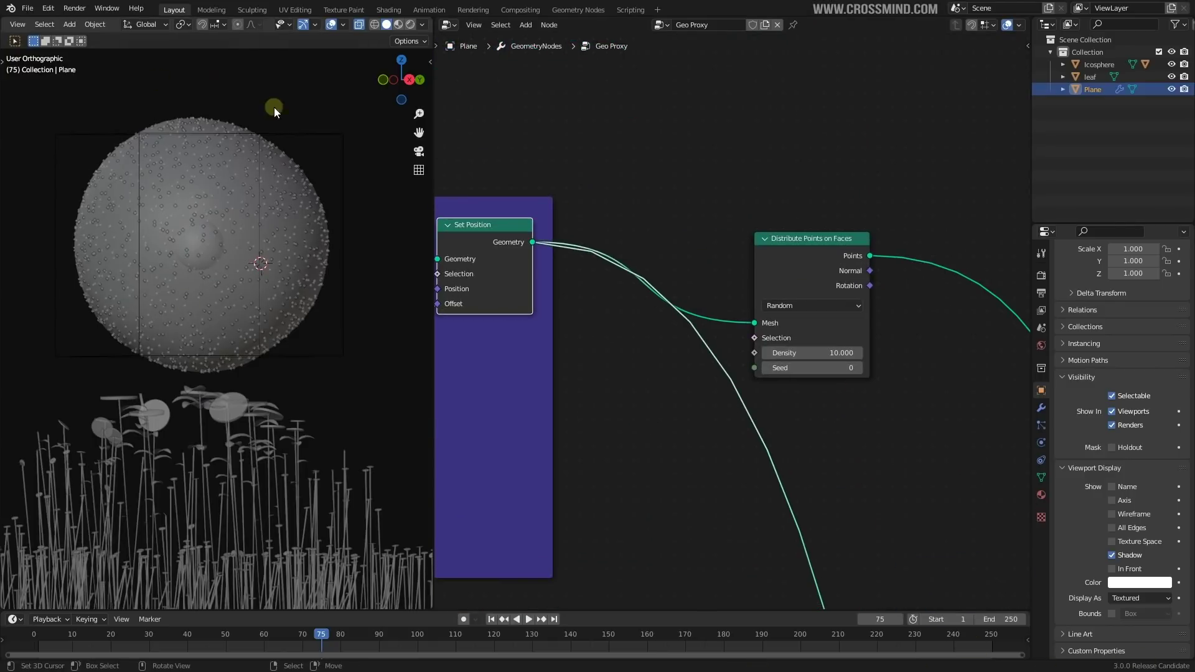
Step: Insert an Instance on Points node into the link after Distribute Points on Faces
scroll(859, 420, "up", 1)
middle_click_drag(859, 420, 798, 386)
key("shift+a")
type("inst")
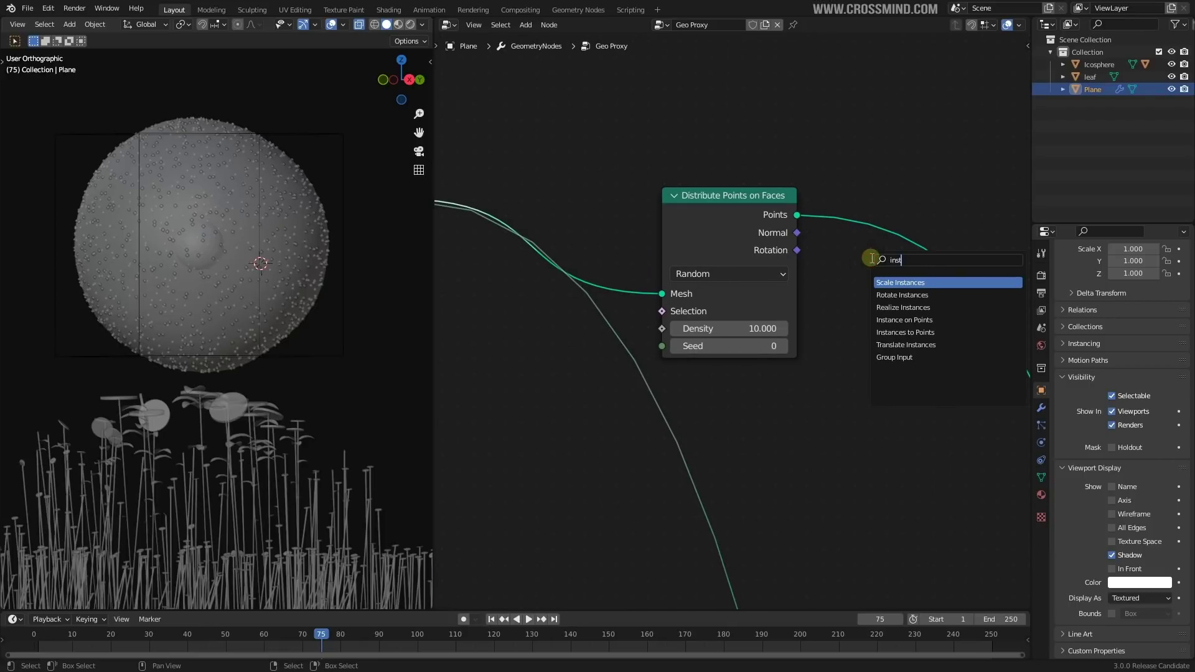
left_click(923, 319)
left_click(912, 233)
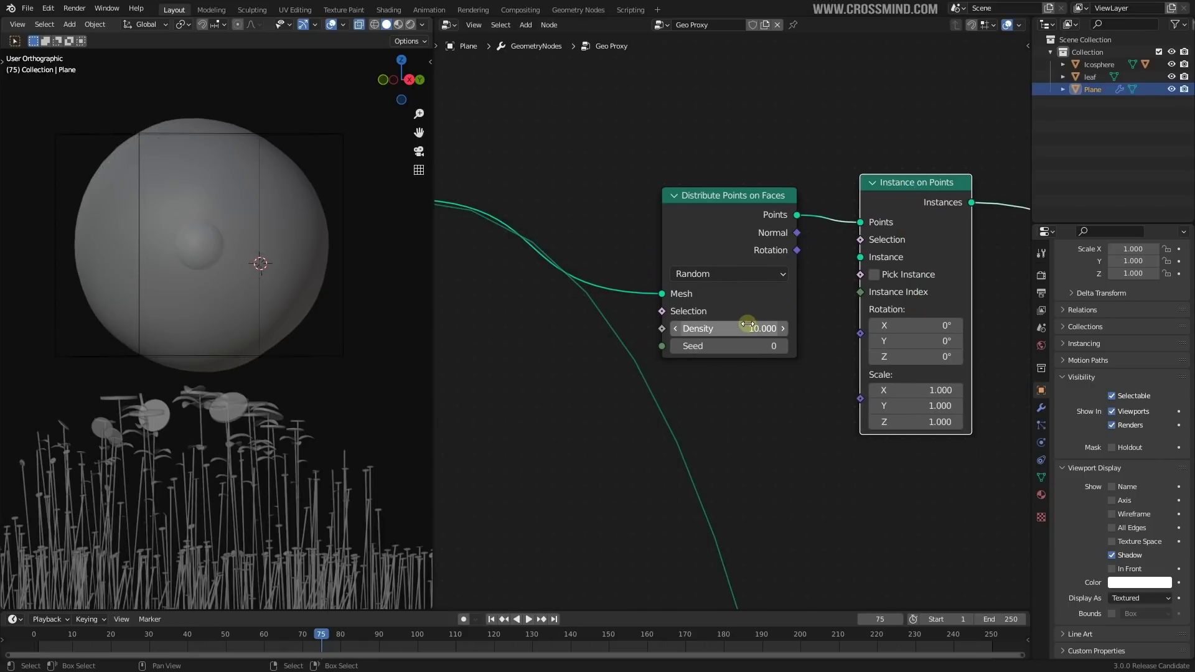
Step: Add an Ico Sphere node with Subdivisions 3 and connect its Mesh to the Instance input of Instance on Points
left_click(823, 359)
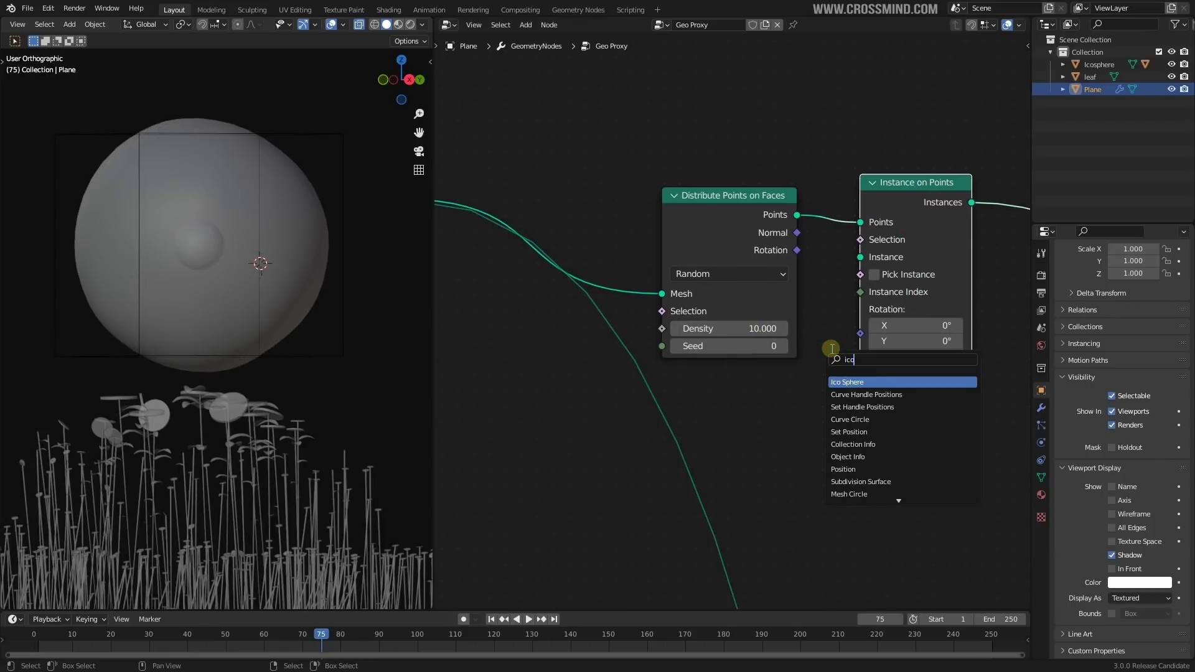
key("Return")
left_click(831, 480)
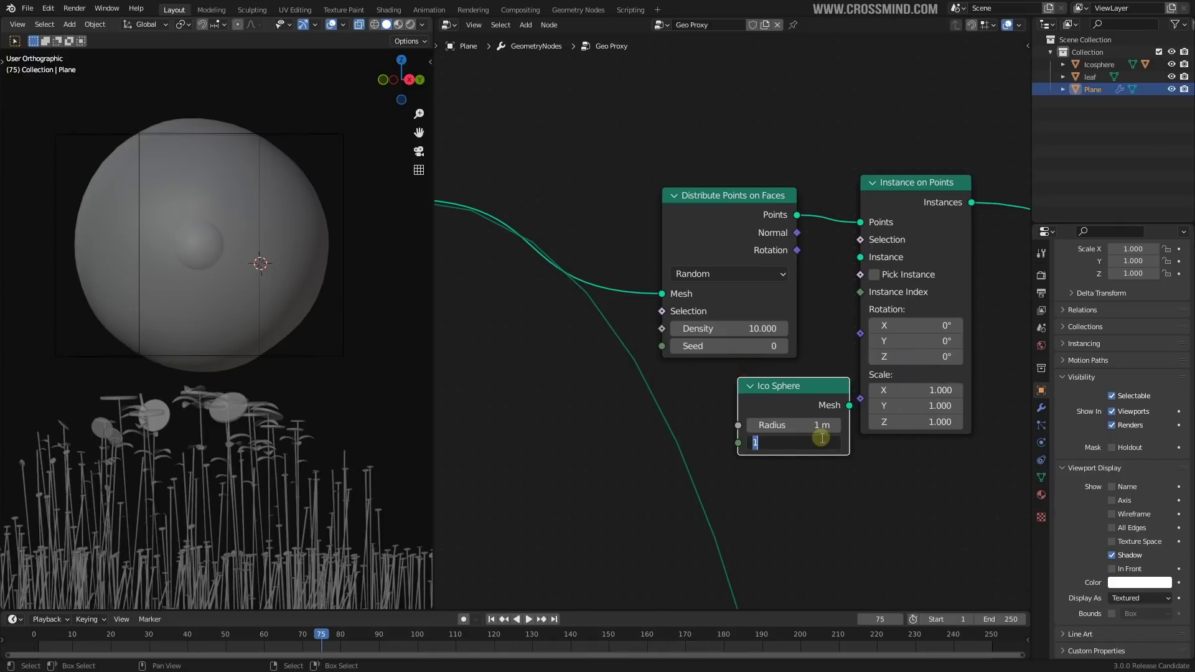
left_click_drag(812, 405, 796, 407)
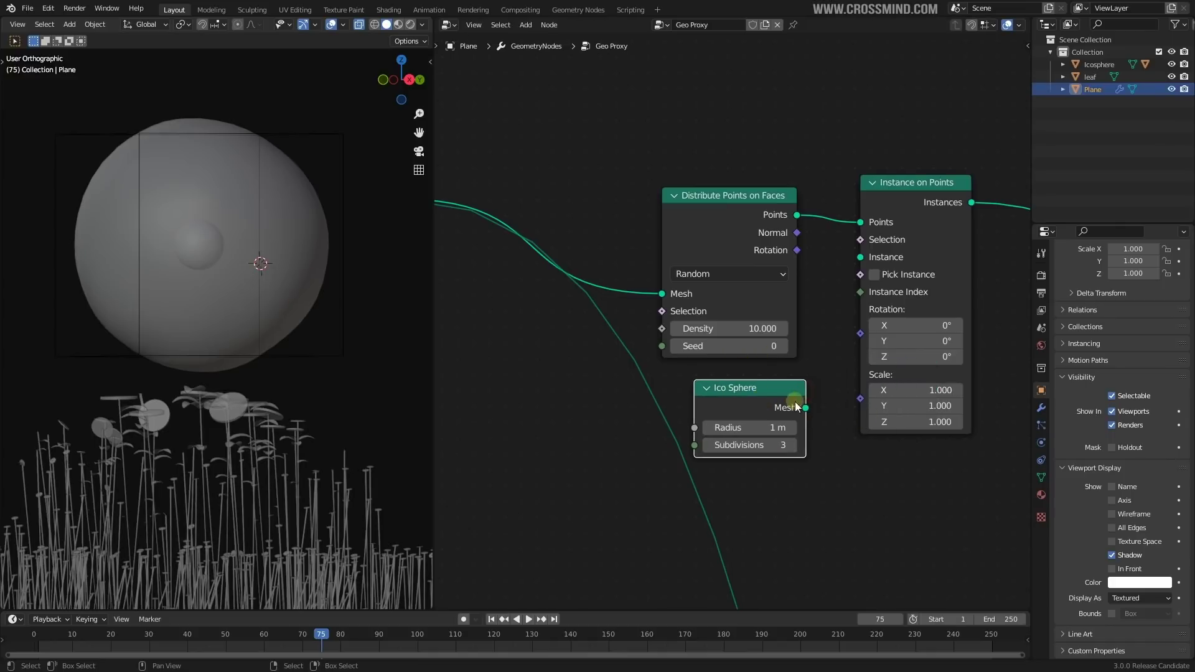
left_click_drag(867, 257, 868, 257)
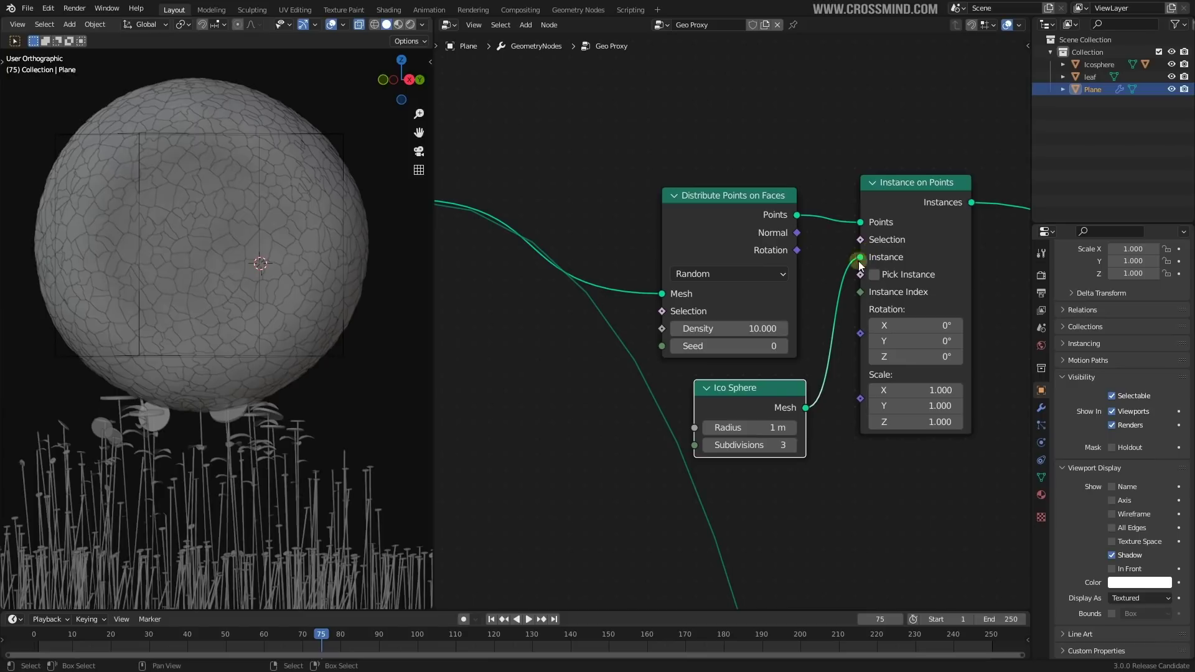
Step: Shift the Map Range node slightly within the teal endpoint frame
scroll(764, 300, "down", 2)
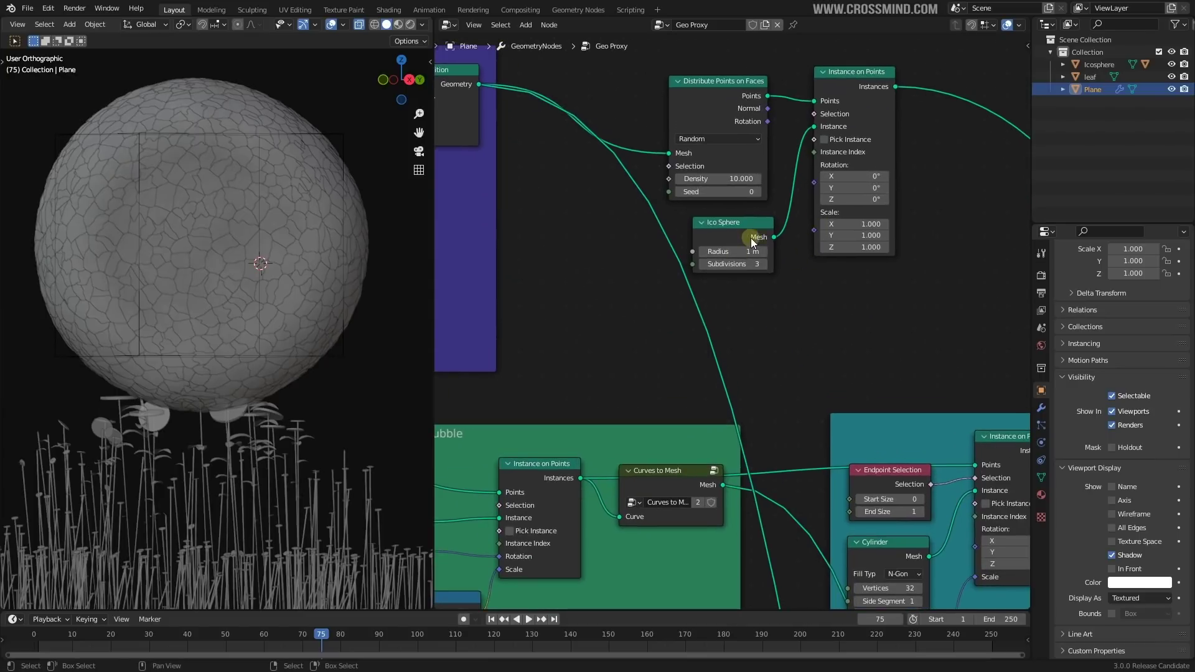
middle_click_drag(890, 354, 717, 220)
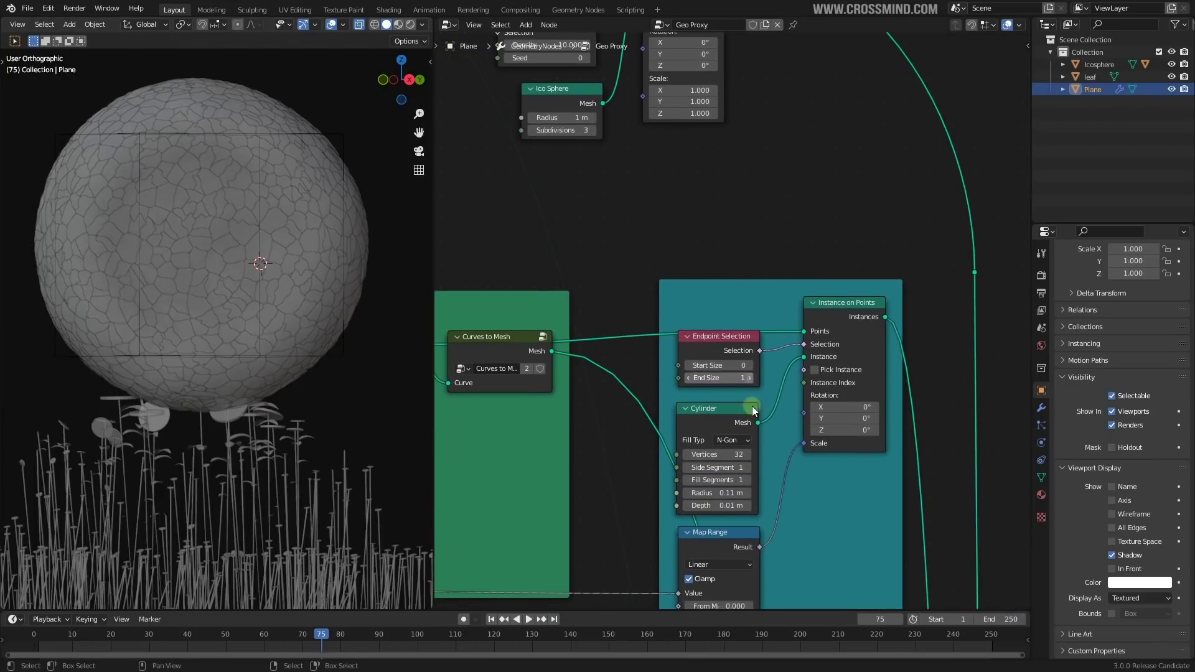
scroll(809, 330, "down", 3)
middle_click_drag(753, 407, 842, 355)
scroll(842, 355, "down", 2)
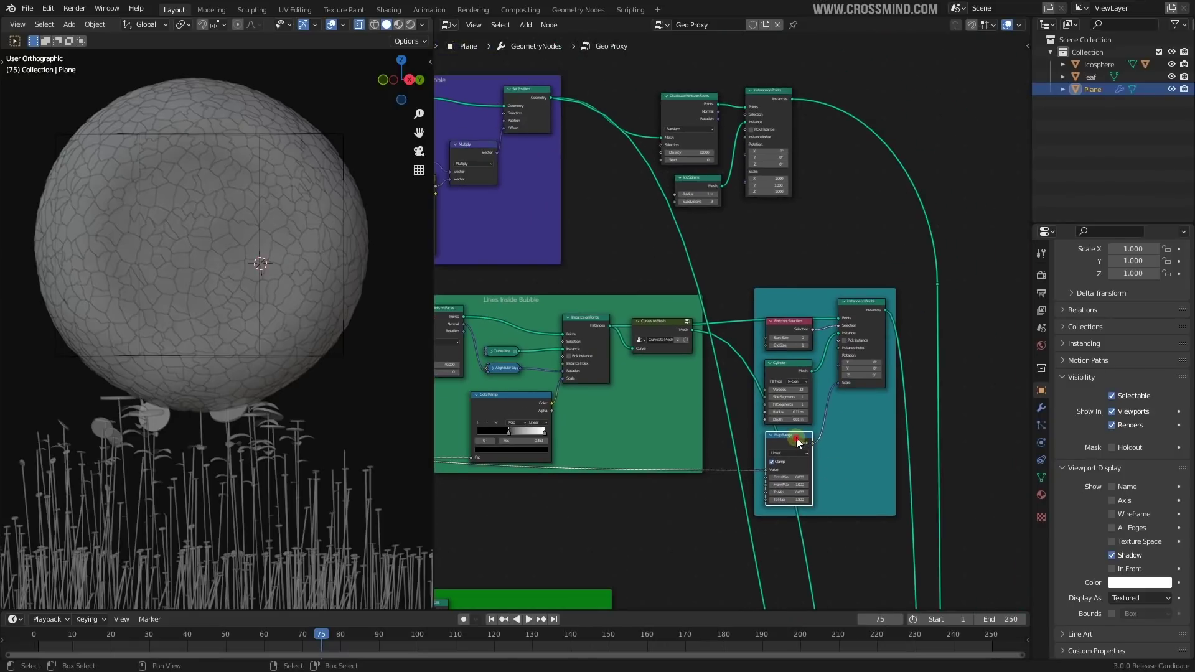
left_click_drag(797, 438, 803, 445)
Step: View the scene in wireframe and mute the new Instance on Points and Distribute Points on Faces nodes
left_click(167, 218)
scroll(210, 262, "up", 2)
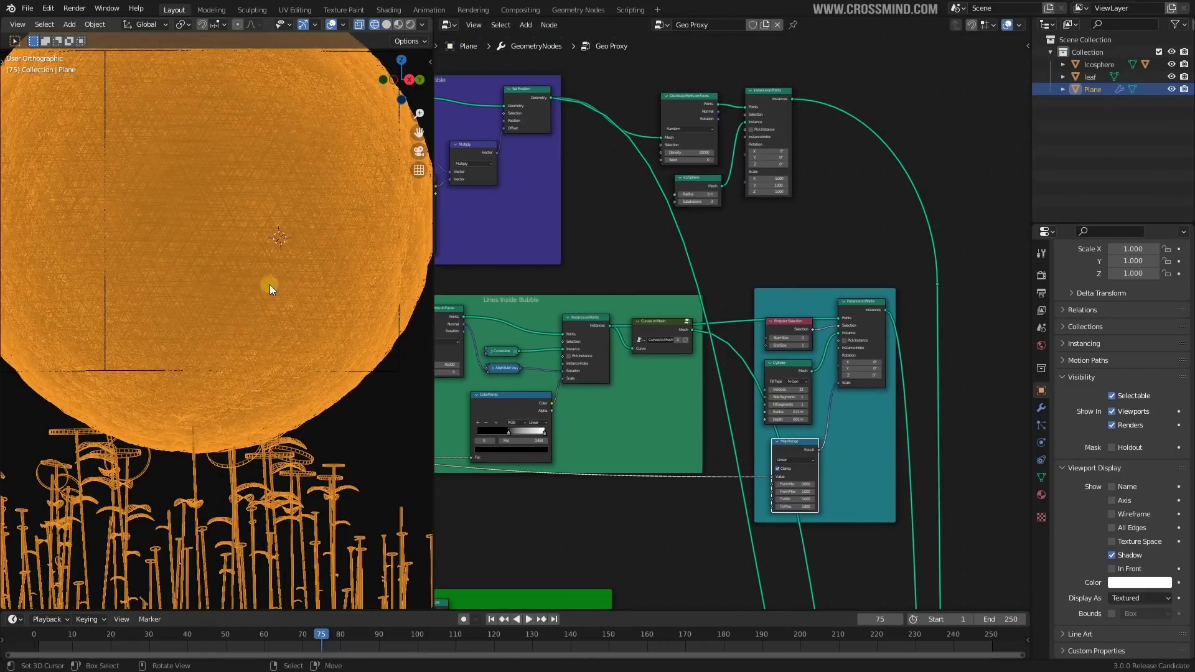
middle_click_drag(730, 189, 744, 257)
left_click(782, 163)
key("m")
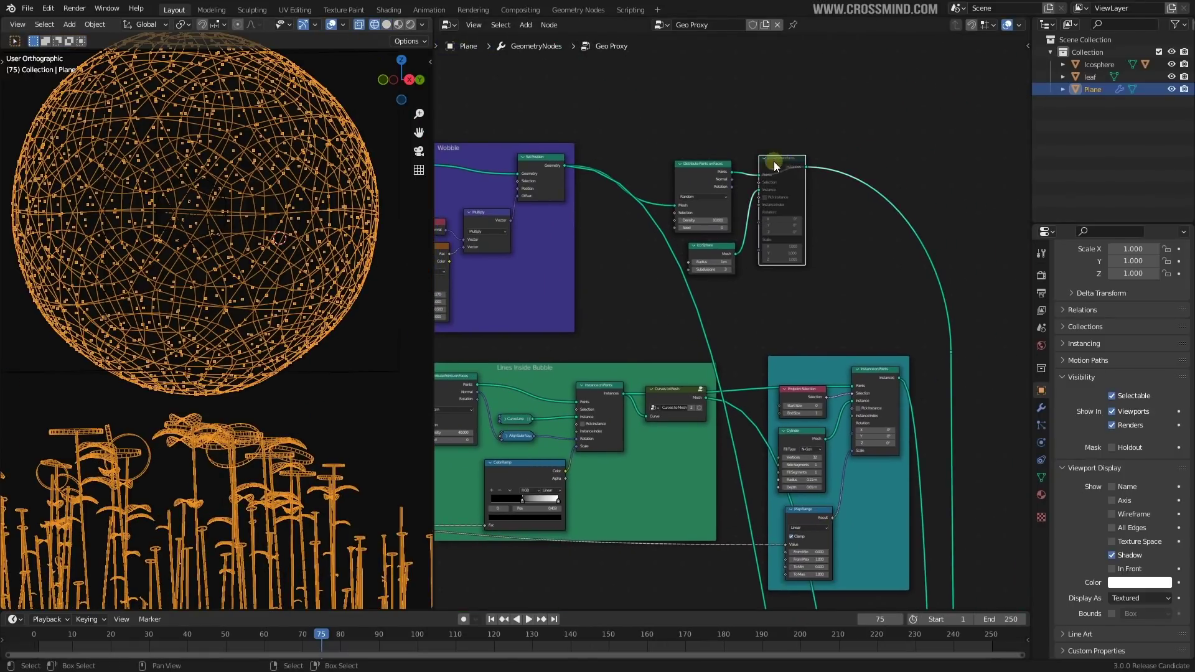
middle_click_drag(290, 253, 225, 228)
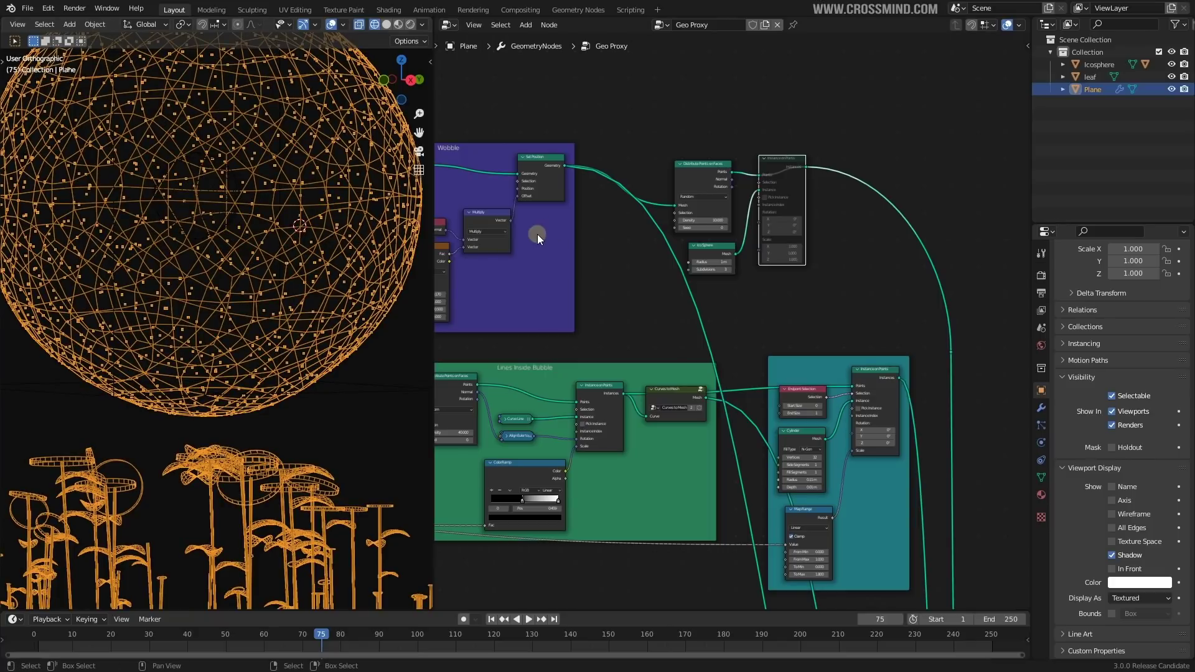
left_click(704, 173)
key("m")
Step: Inspect the sphere meshes in wireframe with the objects selected, and return the viewport to solid shading
key("a")
scroll(319, 250, "down", 1)
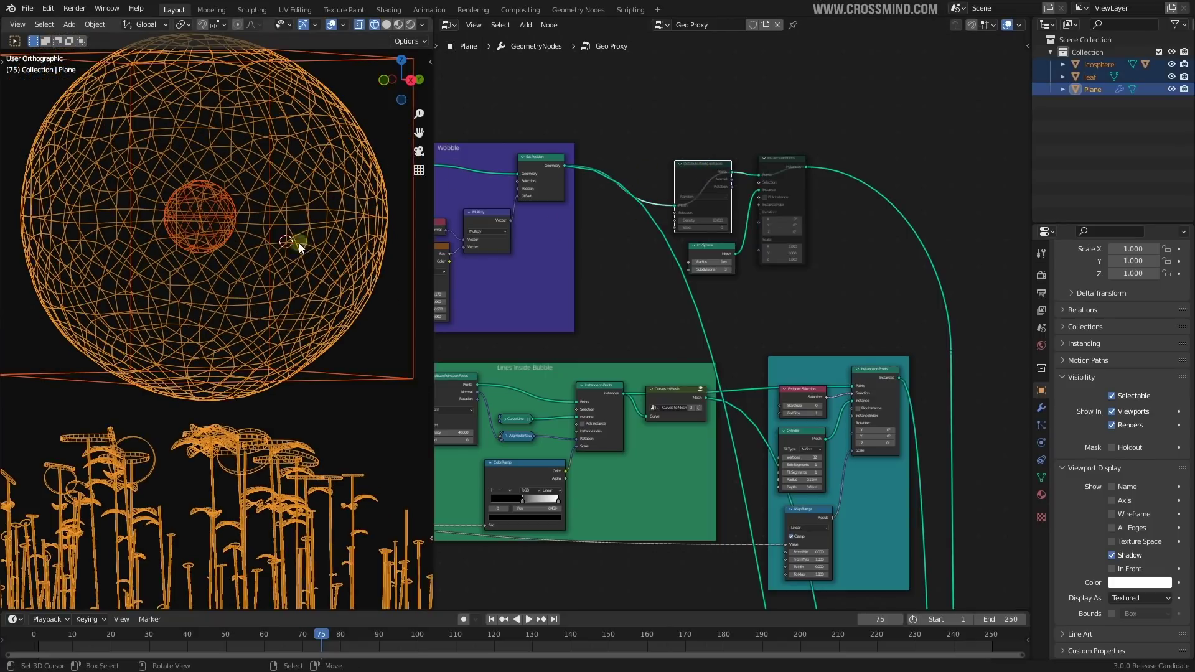
scroll(299, 242, "up", 2)
scroll(730, 321, "down", 4)
scroll(260, 386, "down", 2)
left_click(399, 368)
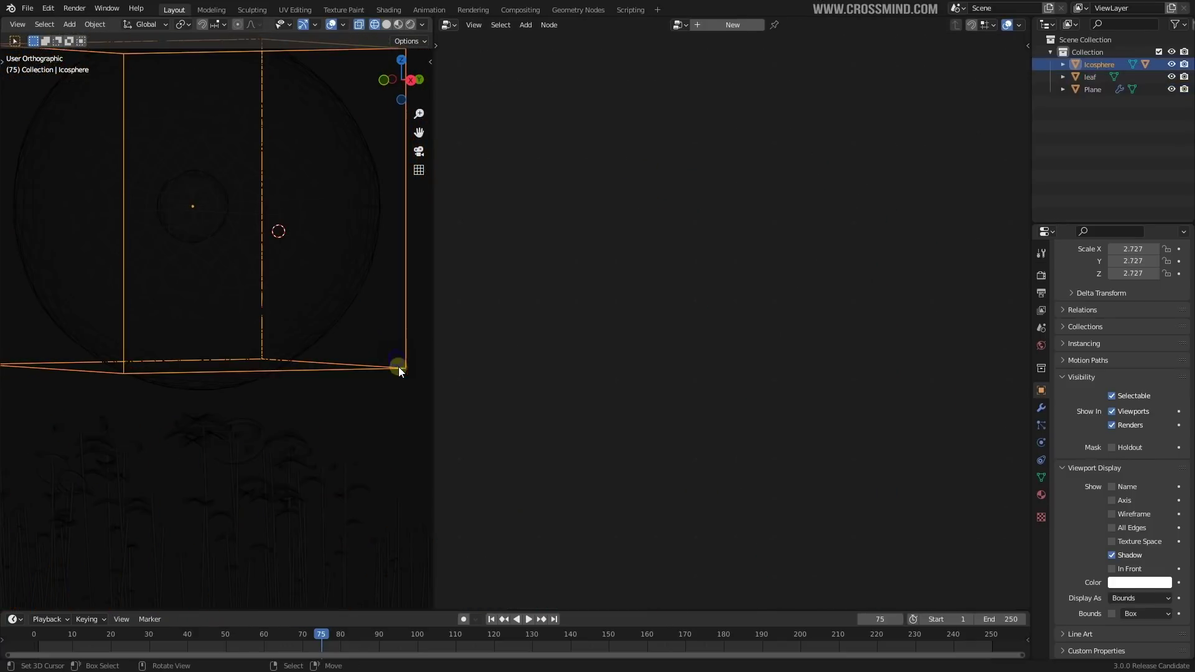
key("a")
left_click(386, 25)
scroll(367, 387, "down", 2)
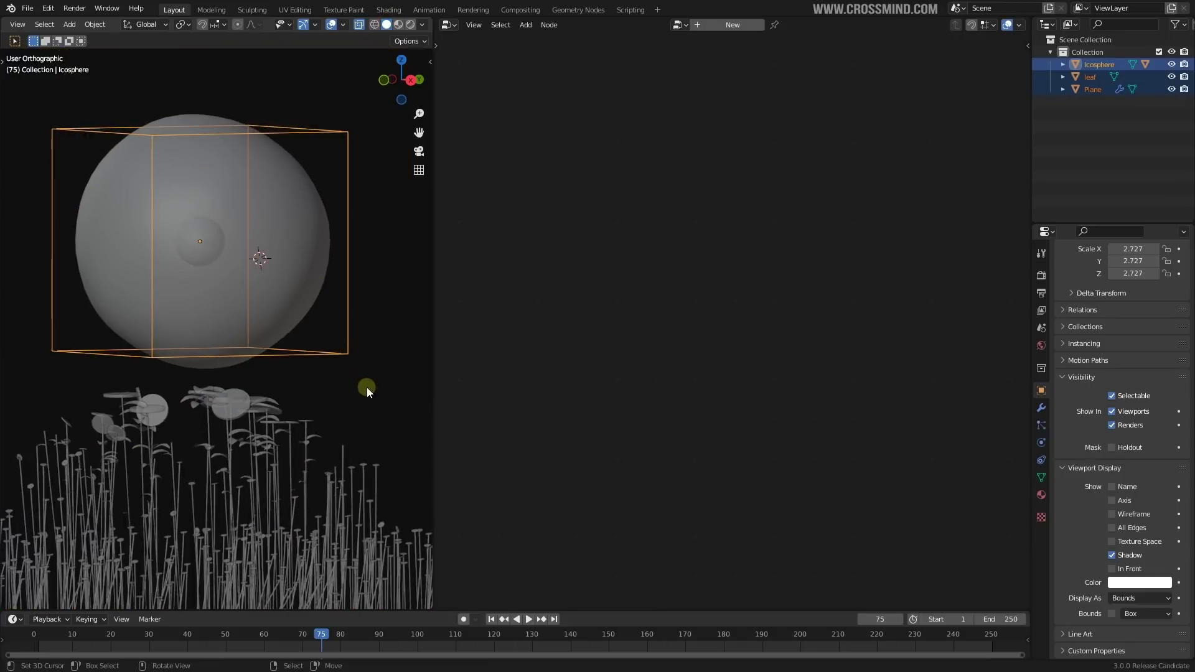
Step: Move the proxy Icosphere down closer to the plants and check the spikes inside it up close
key("alt+a")
right_click_drag(342, 352, 344, 382)
scroll(278, 351, "up", 4)
scroll(278, 351, "up", 2)
scroll(318, 271, "up", 2)
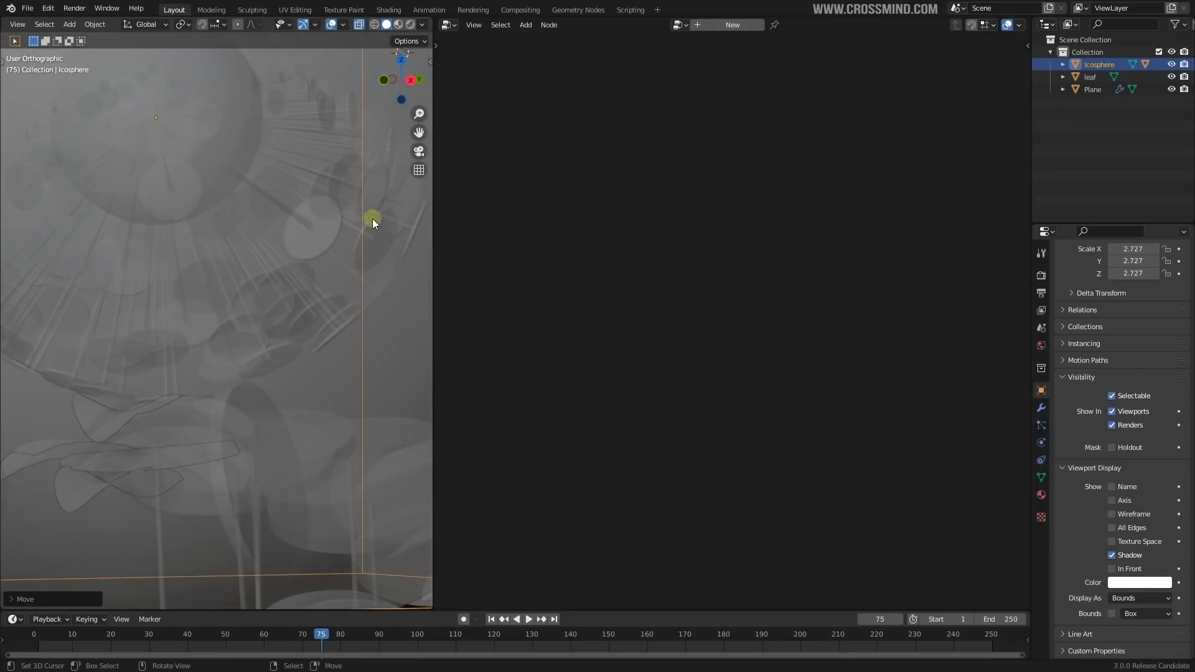
scroll(325, 311, "down", 5)
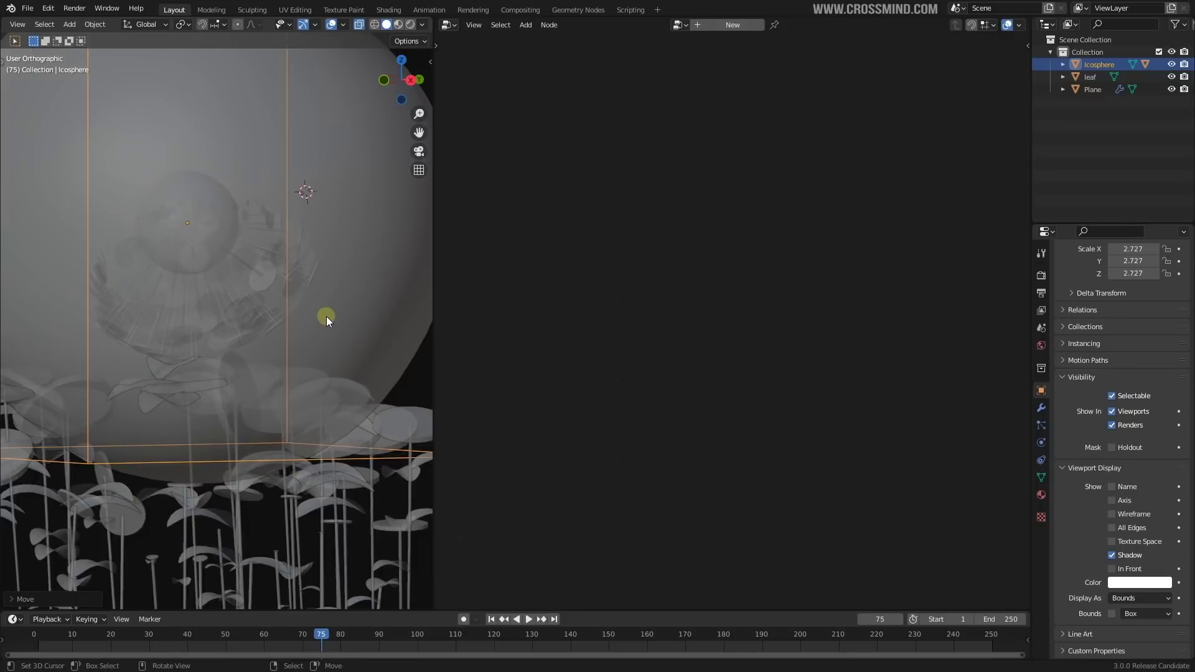
Step: Reselect the Plane and connect the Map Range's Result to the Scale input of the new Instance on Points node
left_click(294, 254)
scroll(793, 376, "down", 2)
middle_click_drag(792, 376, 788, 396)
scroll(771, 427, "up", 5)
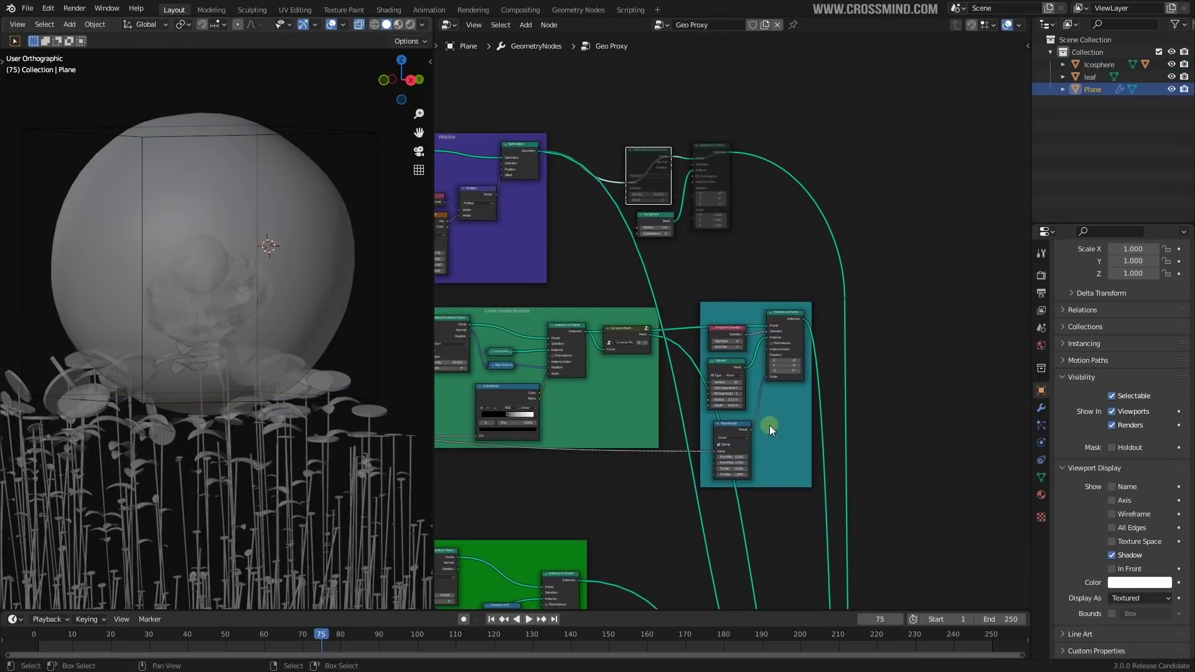
middle_click_drag(568, 464, 592, 409)
scroll(741, 361, "down", 2)
scroll(593, 409, "up", 5)
middle_click_drag(860, 363, 775, 387)
left_click_drag(689, 5, 699, 188)
Step: Unmute the Instance on Points and Distribute Points on Faces nodes, check the instances on the sphere and save the file
left_click(724, 110)
key("n")
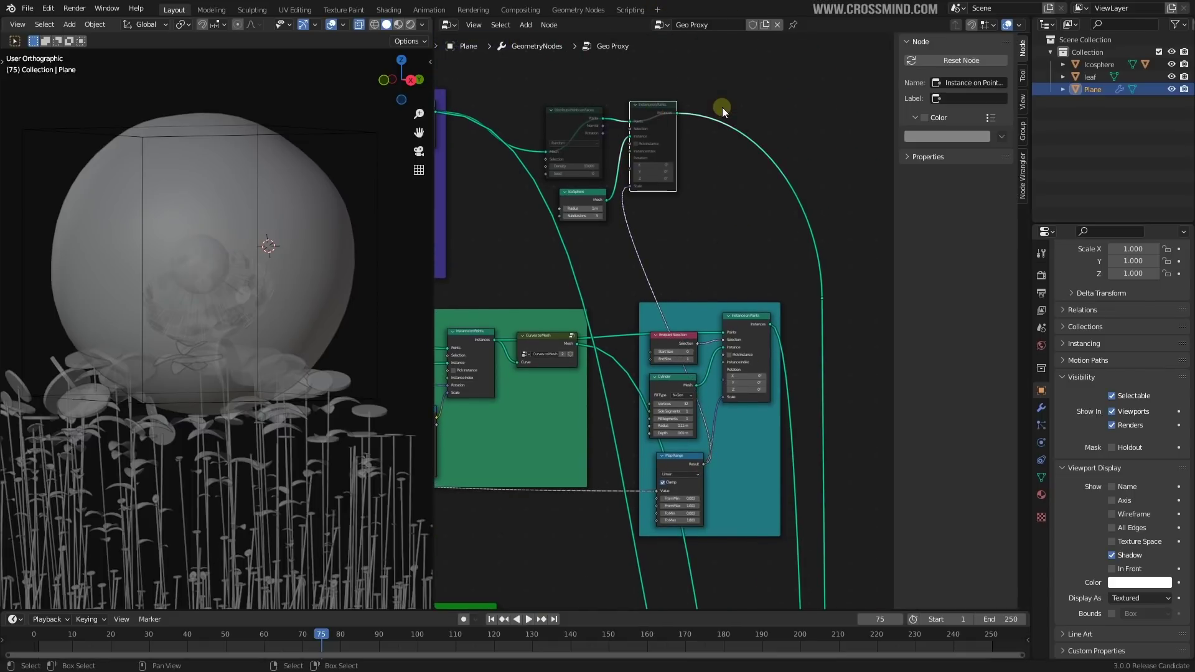
key("n")
scroll(716, 155, "up", 1)
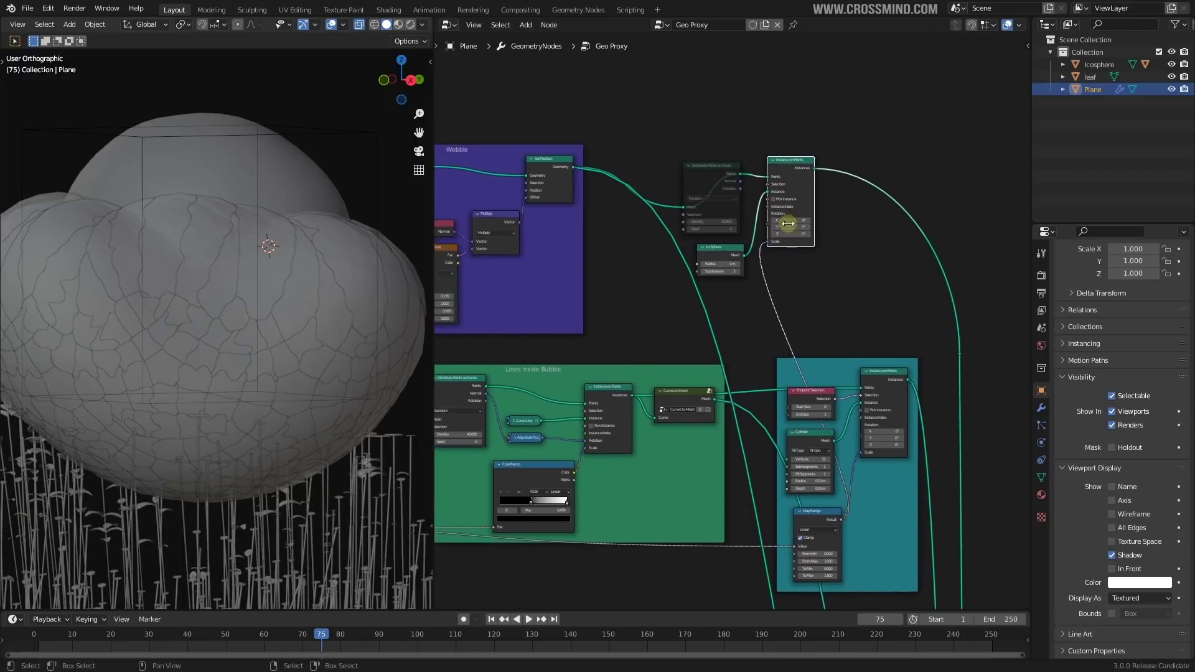
left_click(715, 155)
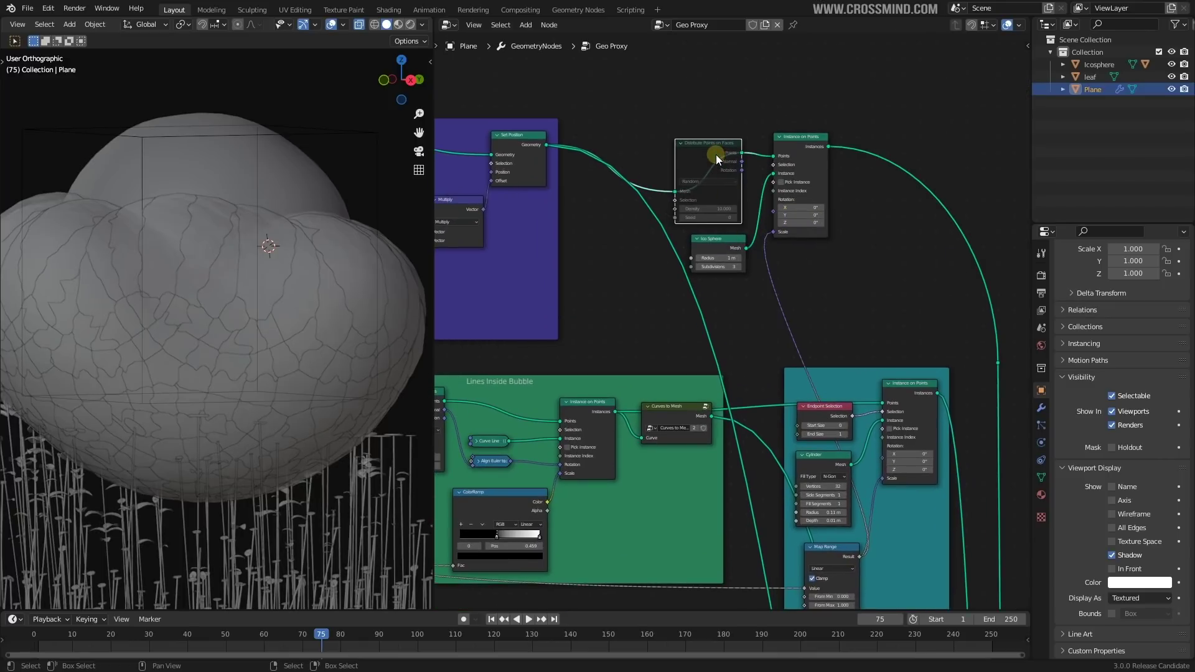
key("m")
middle_click_drag(235, 295, 350, 328)
key("ctrl+s")
scroll(760, 326, "up", 3)
middle_click_drag(776, 328, 797, 346)
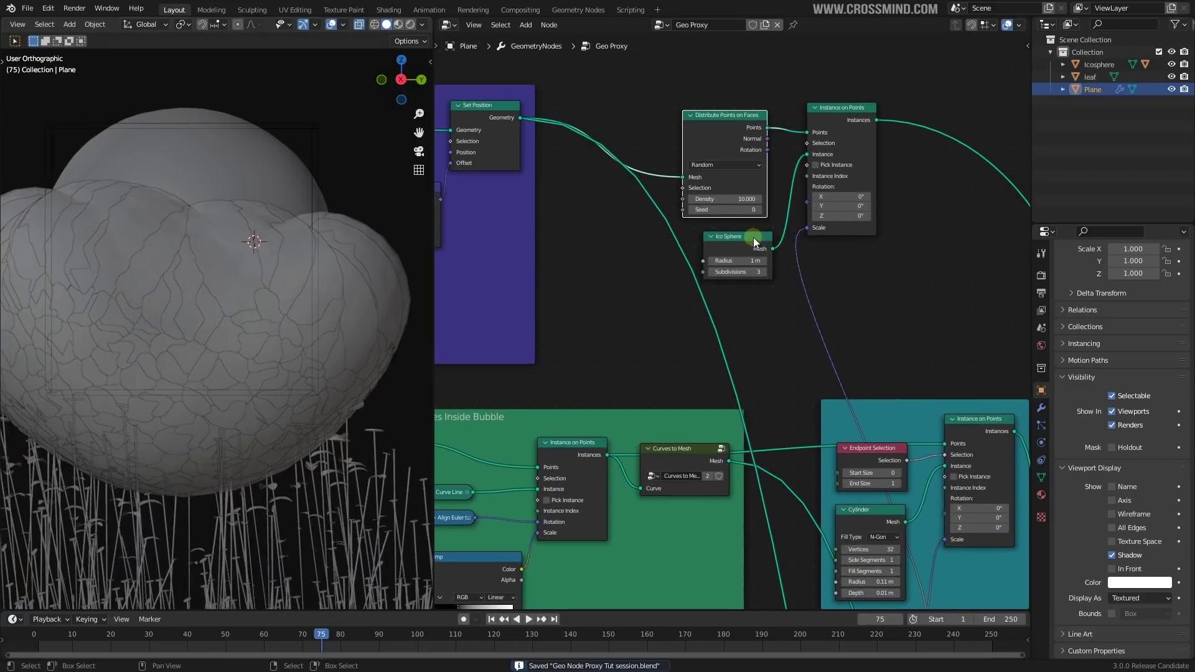
middle_click_drag(824, 284, 835, 302)
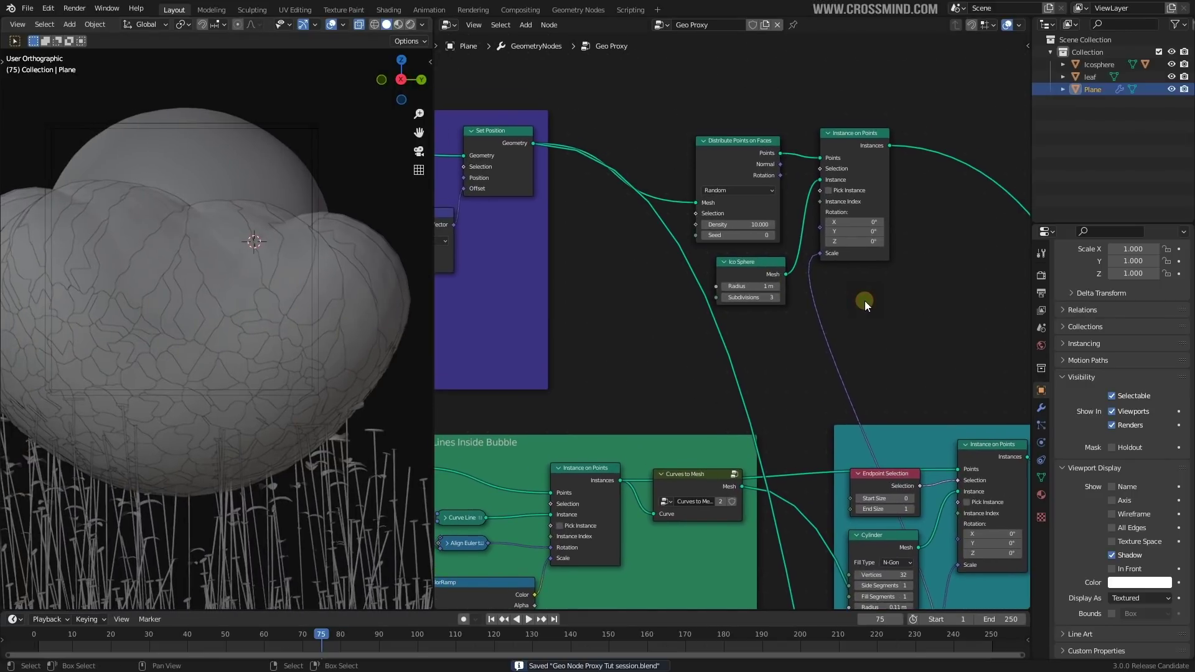
Step: Add a Map Range node on the link feeding the Scale input of the surface Instance on Points node
key("shift+a")
type("map")
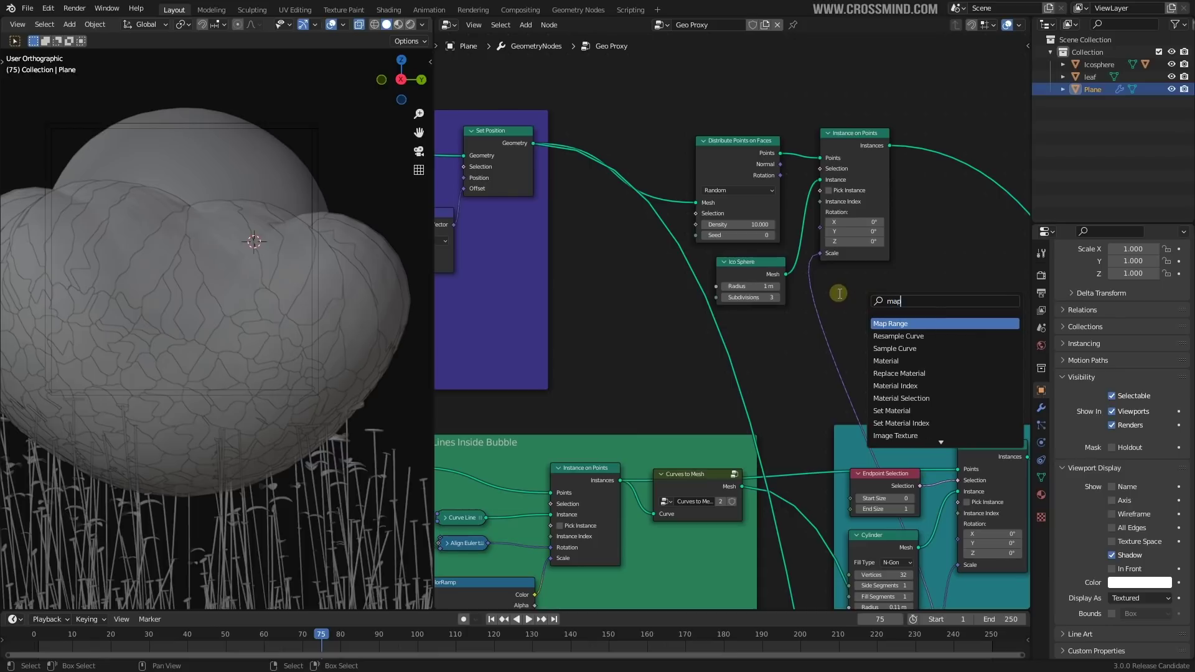
left_click(879, 310)
key("shift+a")
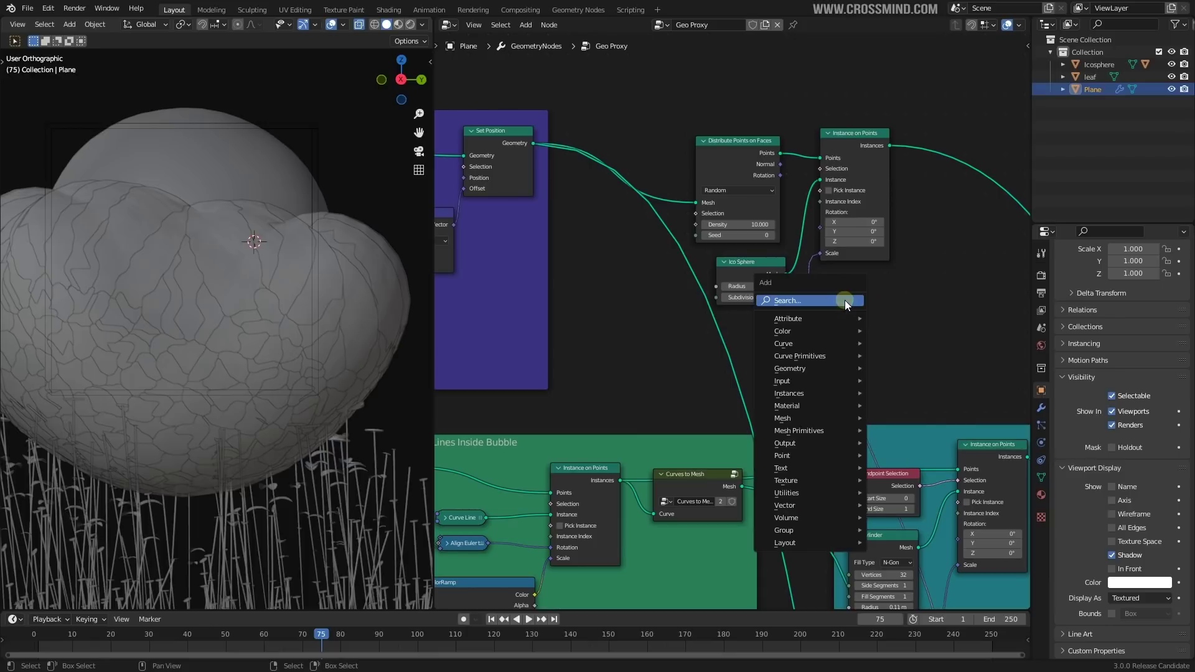
type("map")
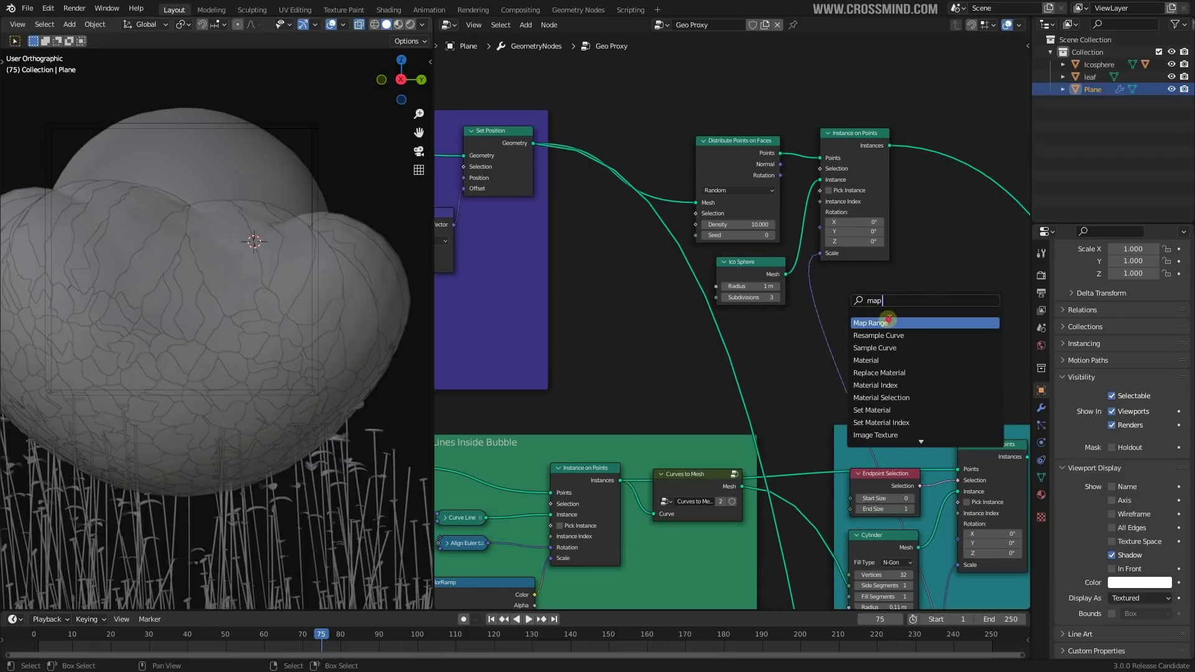
left_click(888, 318)
left_click(846, 312)
Step: Set the new Map Range's From Min to 0.370, From Max to 1.000 and To Max to -0.110
scroll(867, 328, "up", 3)
middle_click_drag(867, 328, 634, 320)
key("z")
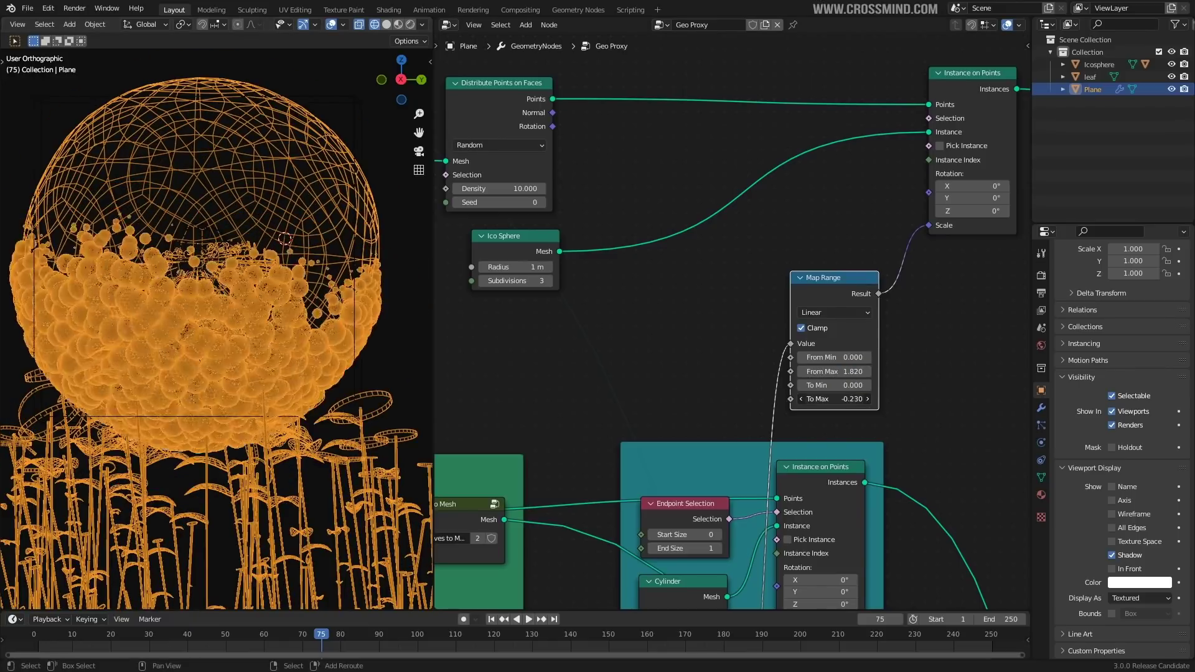
mouse_move(834, 399)
left_mouse_down()
mouse_move(849, 372)
mouse_move(838, 372)
left_mouse_up()
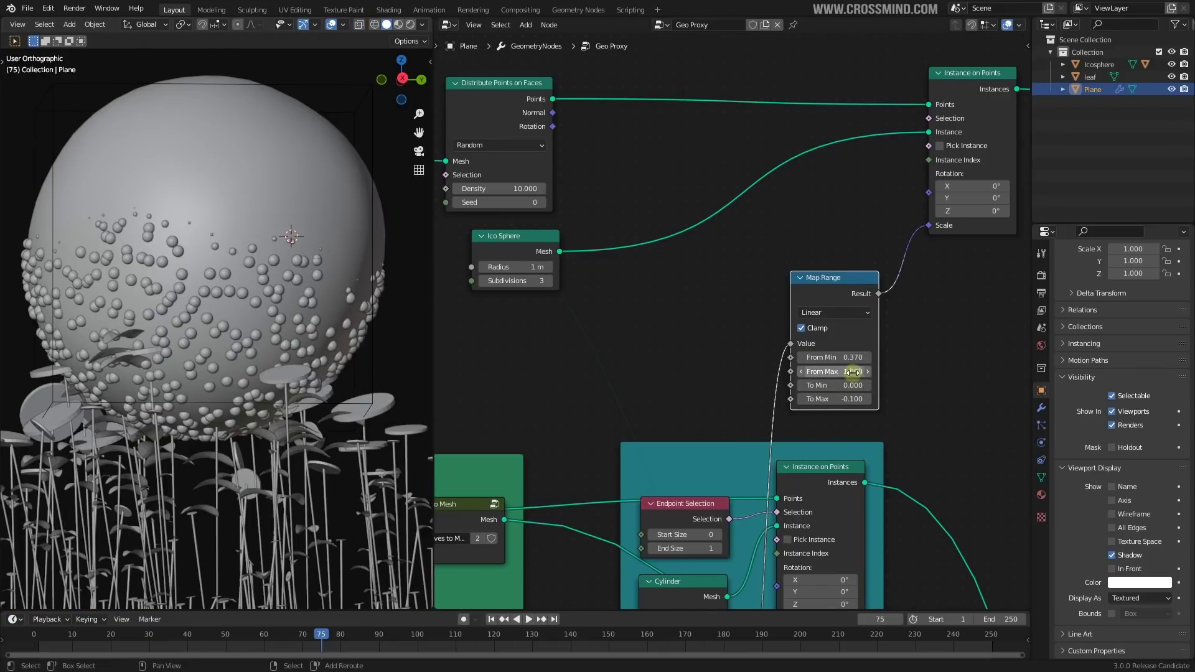
left_click_drag(837, 372, 850, 357)
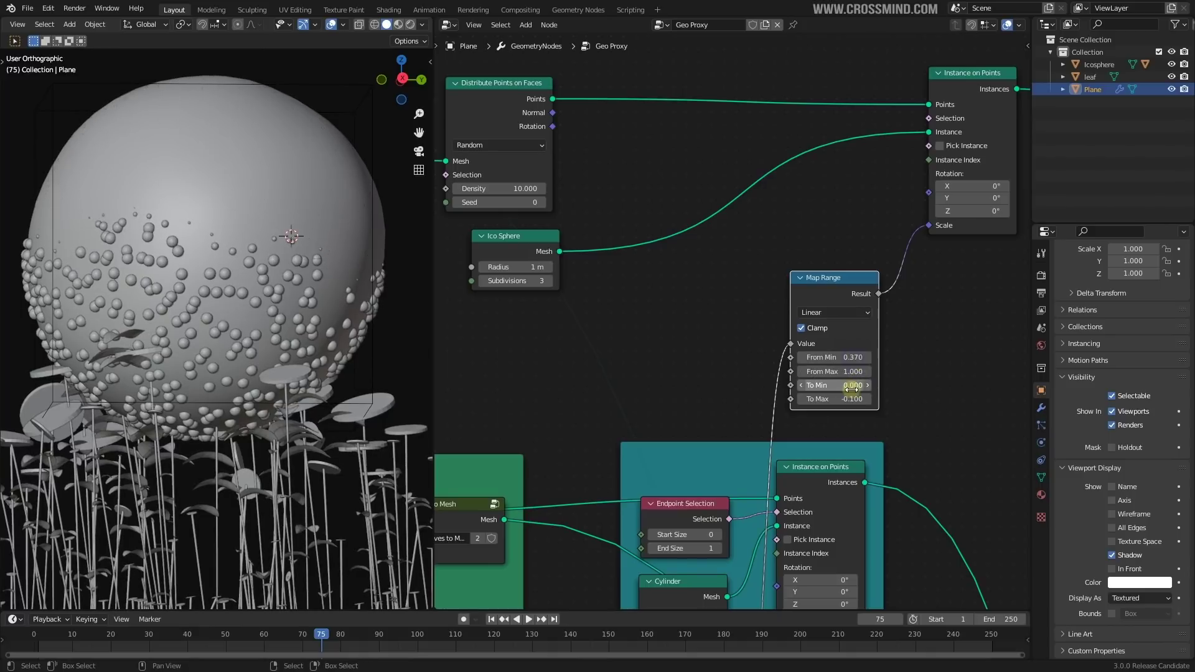
mouse_move(851, 399)
left_mouse_down()
mouse_move(828, 399)
mouse_move(853, 399)
left_mouse_up()
Step: Move the Icosphere above the plants to test how the surface spheres react, and save the file
left_click(283, 222)
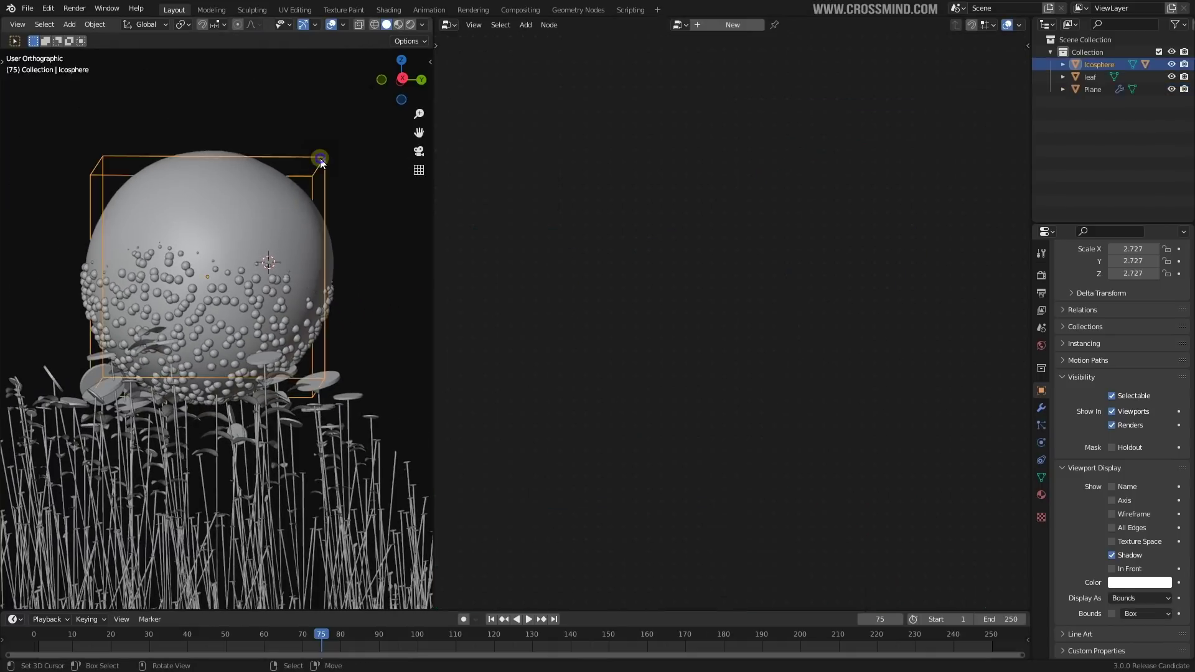
key("g")
right_click(314, 122)
left_click(307, 307)
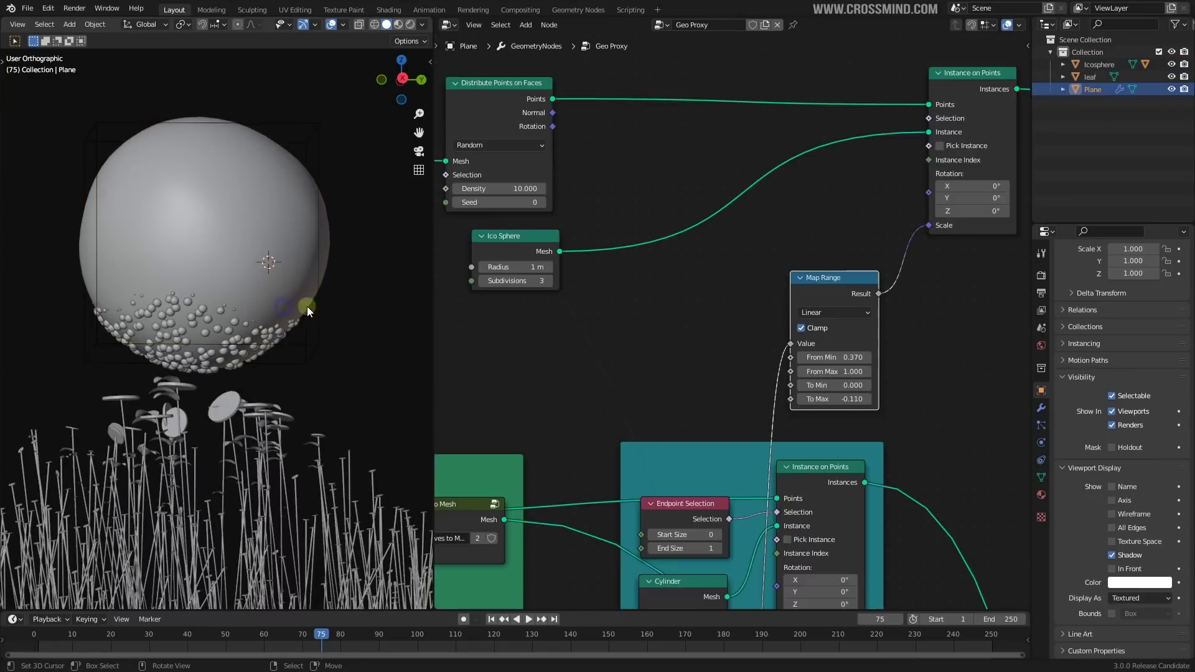
left_click_drag(851, 412, 857, 412)
left_click(319, 143)
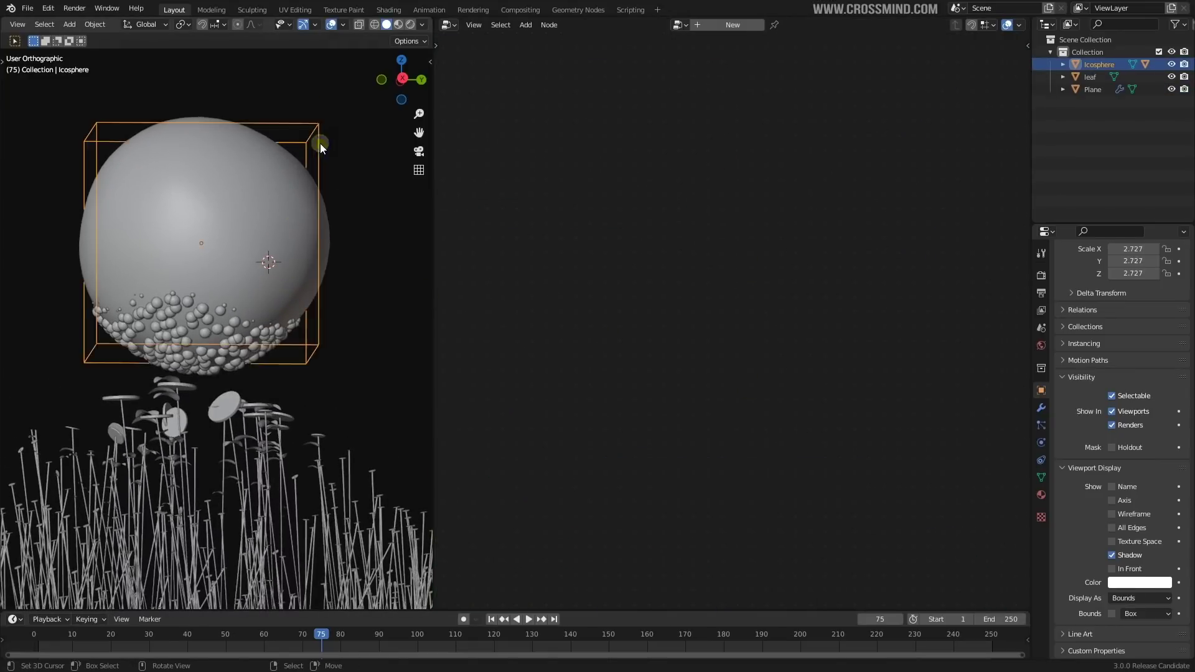
key("g")
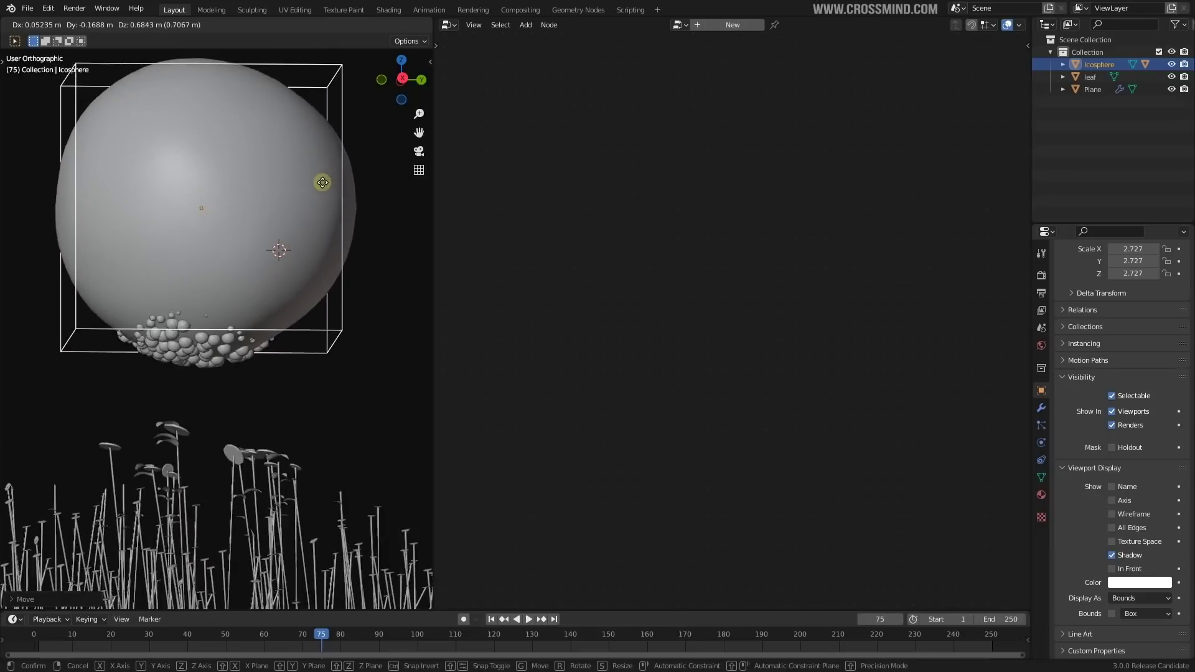
left_click(328, 205)
key("ctrl+s")
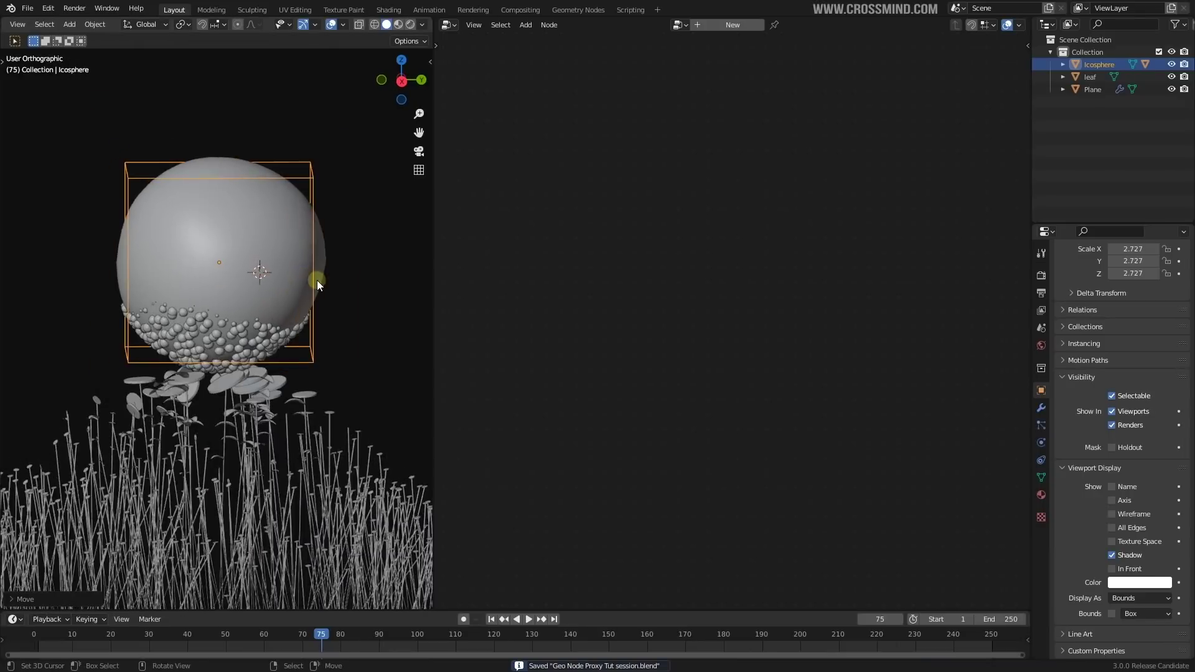
Step: Add a mesh plane as ground, reset its location to the origin and scale it up to about 22.5
scroll(316, 280, "down", 4)
left_click(287, 342)
key("shift+a")
mouse_move(288, 342)
left_click(358, 339)
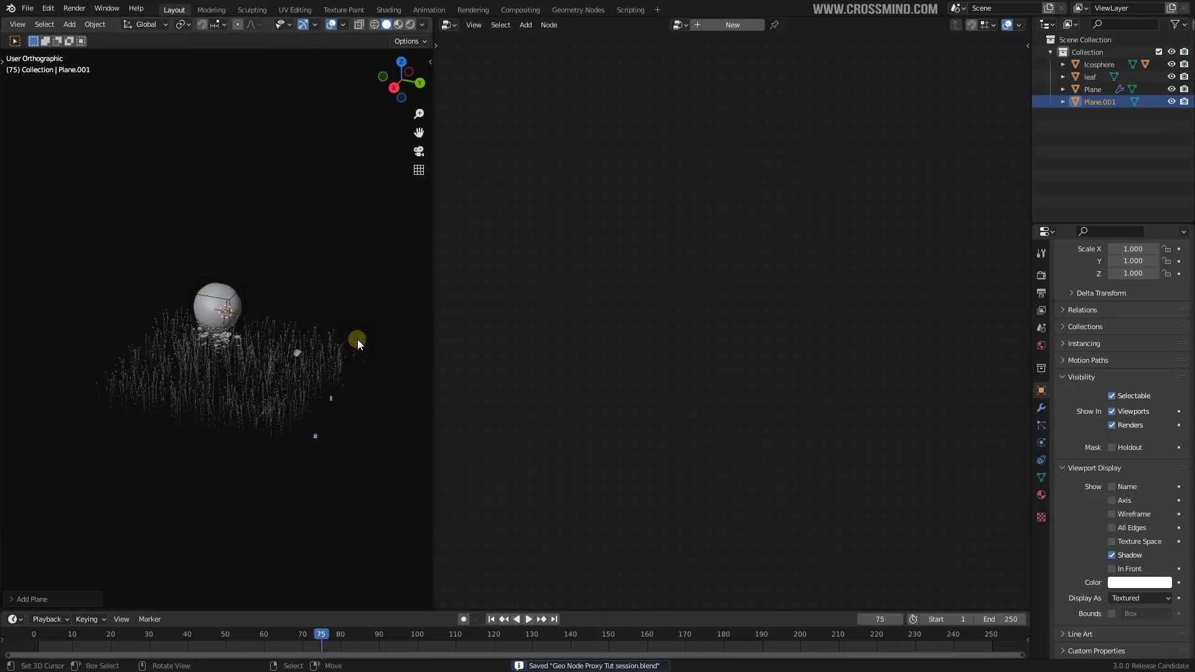
key("alt+g")
key("s")
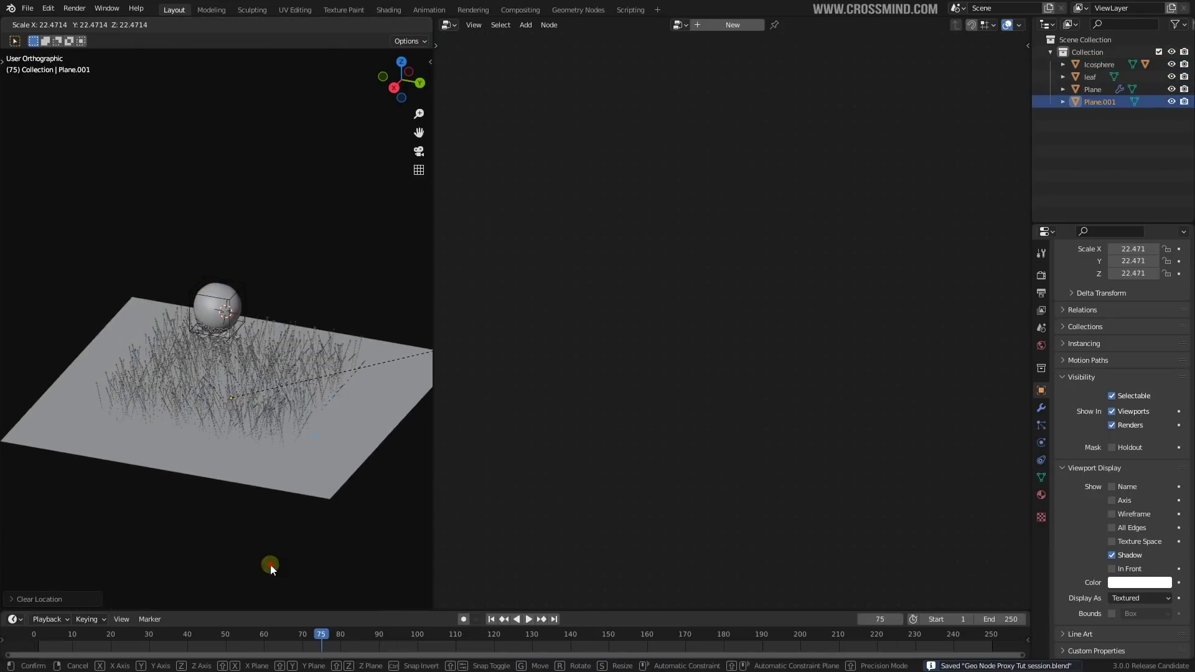
left_click(270, 565)
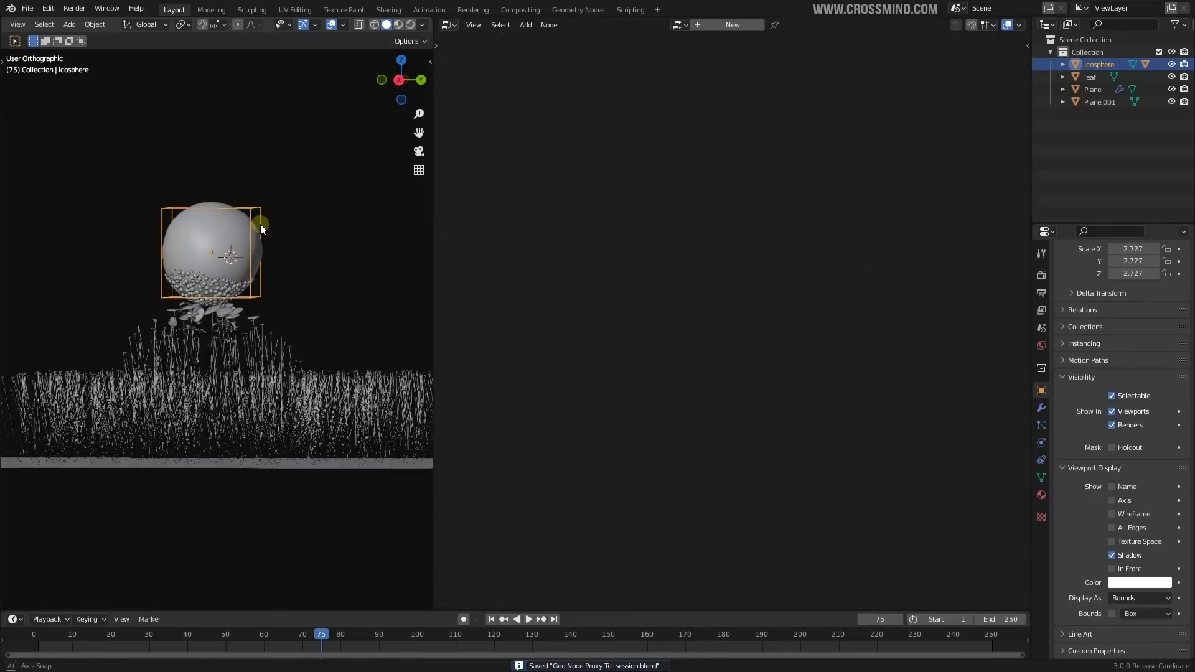
Step: Split the node editor area, turn the new strip into a Timeline framing the whole range, and save the file
scroll(260, 226, "down", 3)
scroll(372, 242, "down", 1)
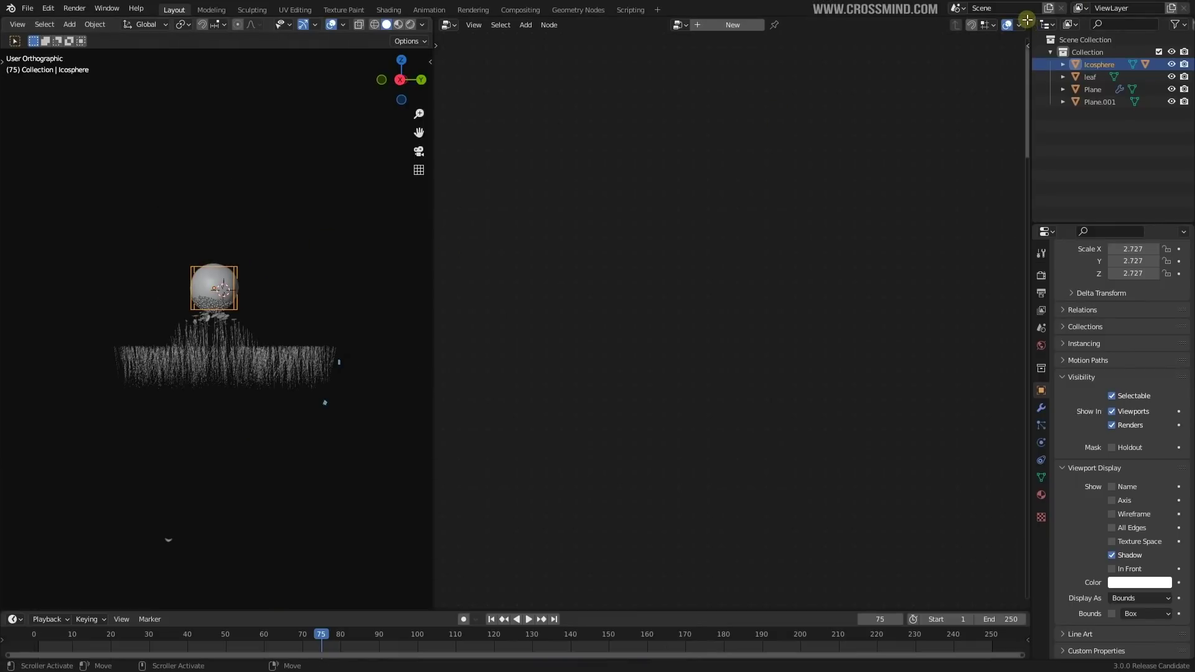
left_click_drag(1026, 101, 1026, 147)
left_click(449, 26)
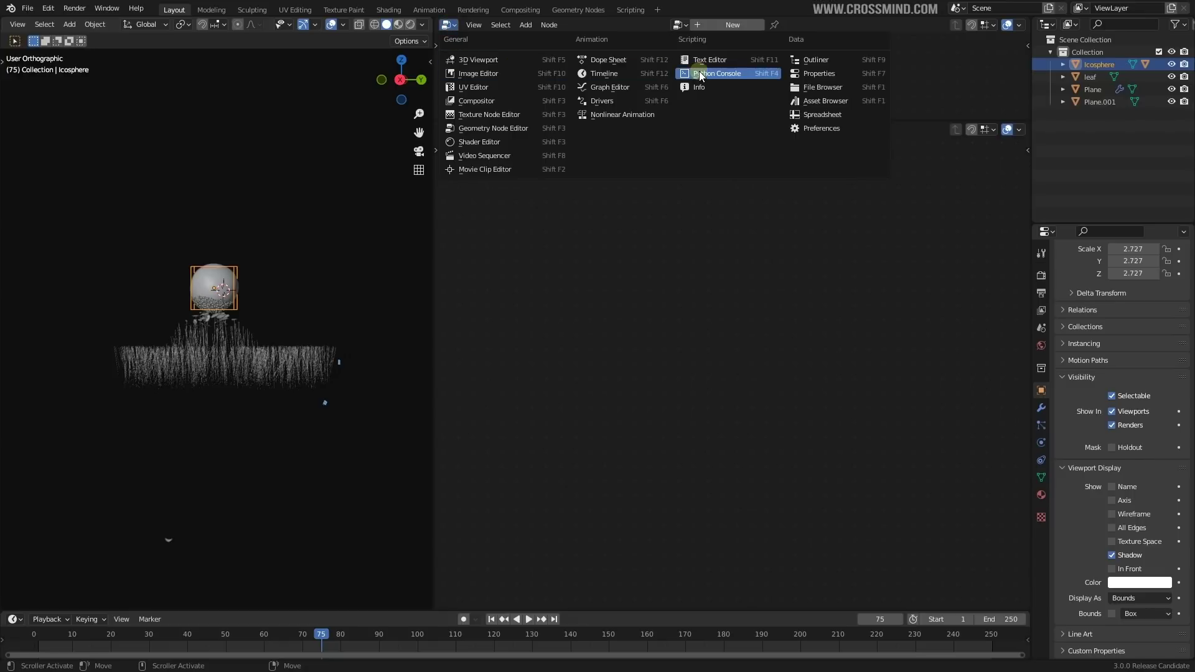
left_click(621, 74)
key("ctrl+s")
key("Home")
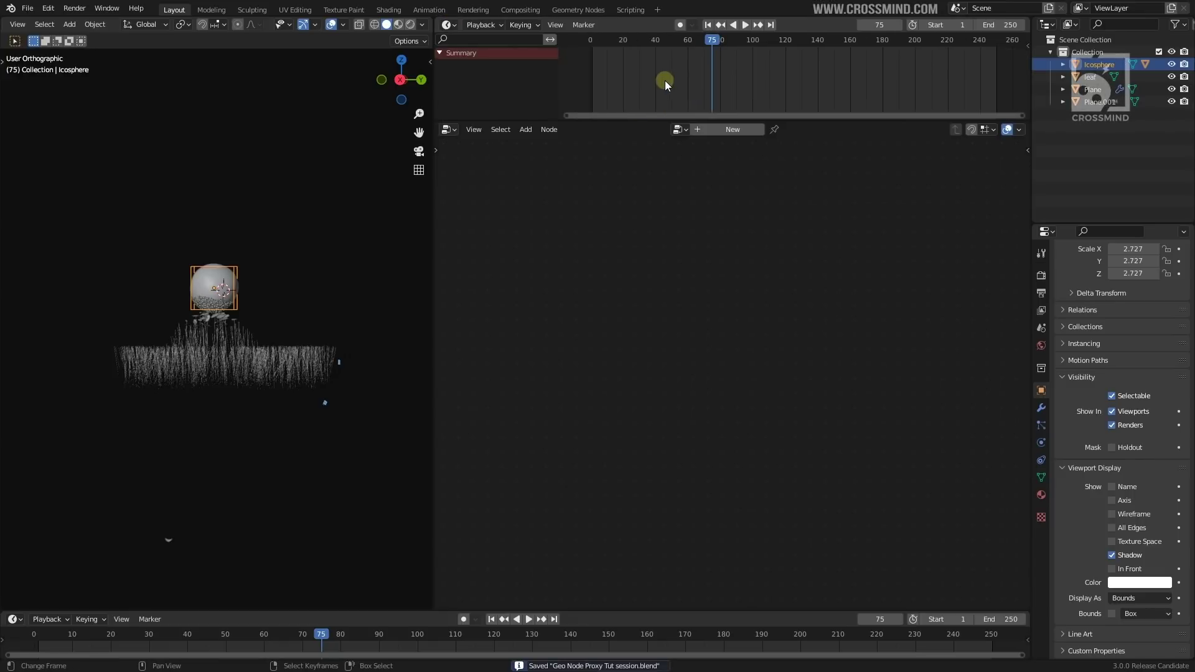
Step: At frame 1, move the Icosphere above one end of the plants and insert a Location, Rotation & Scale keyframe
left_click(599, 66)
scroll(329, 278, "up", 3)
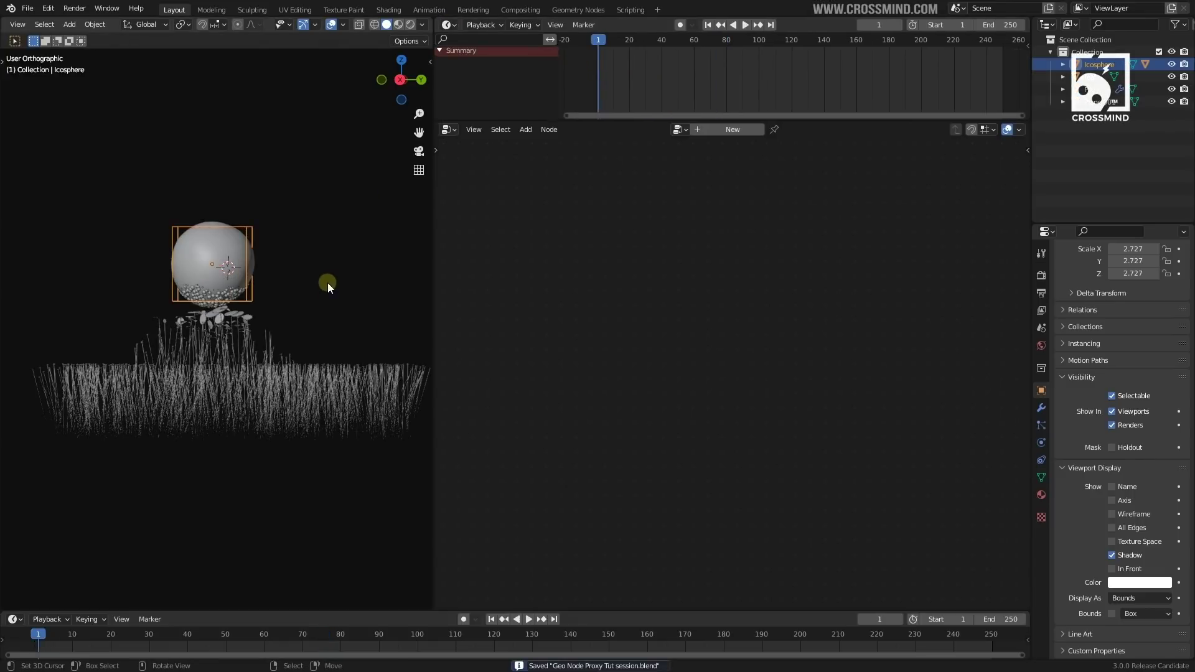
scroll(328, 282, "up", 2)
key("g")
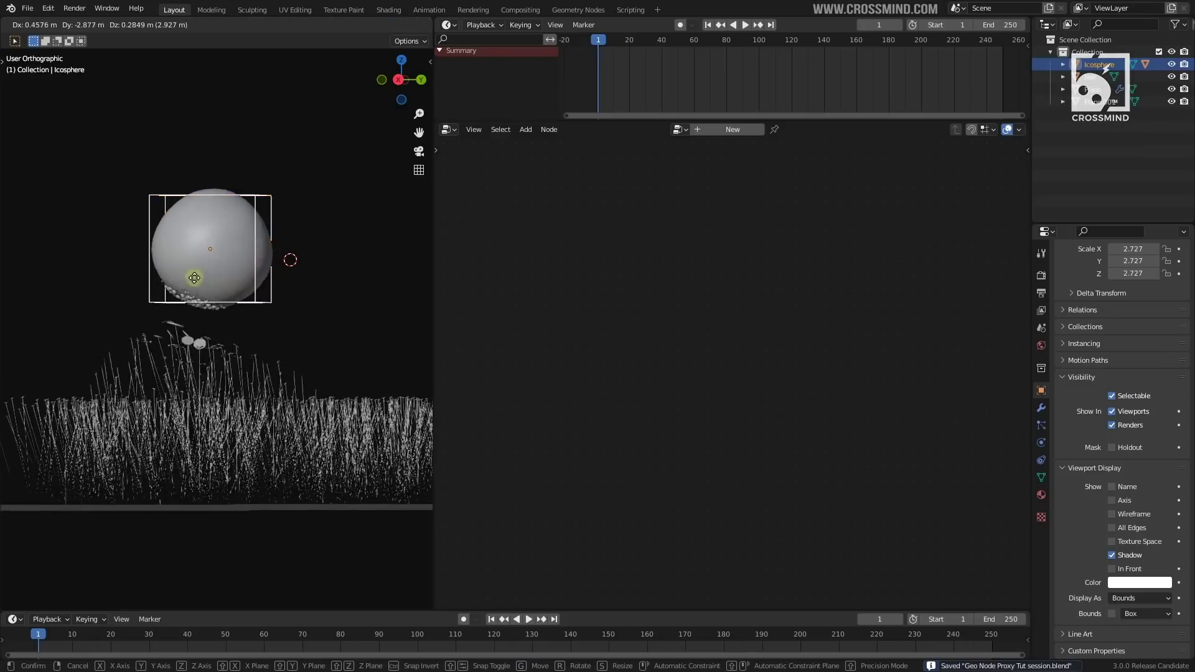
left_click(184, 239)
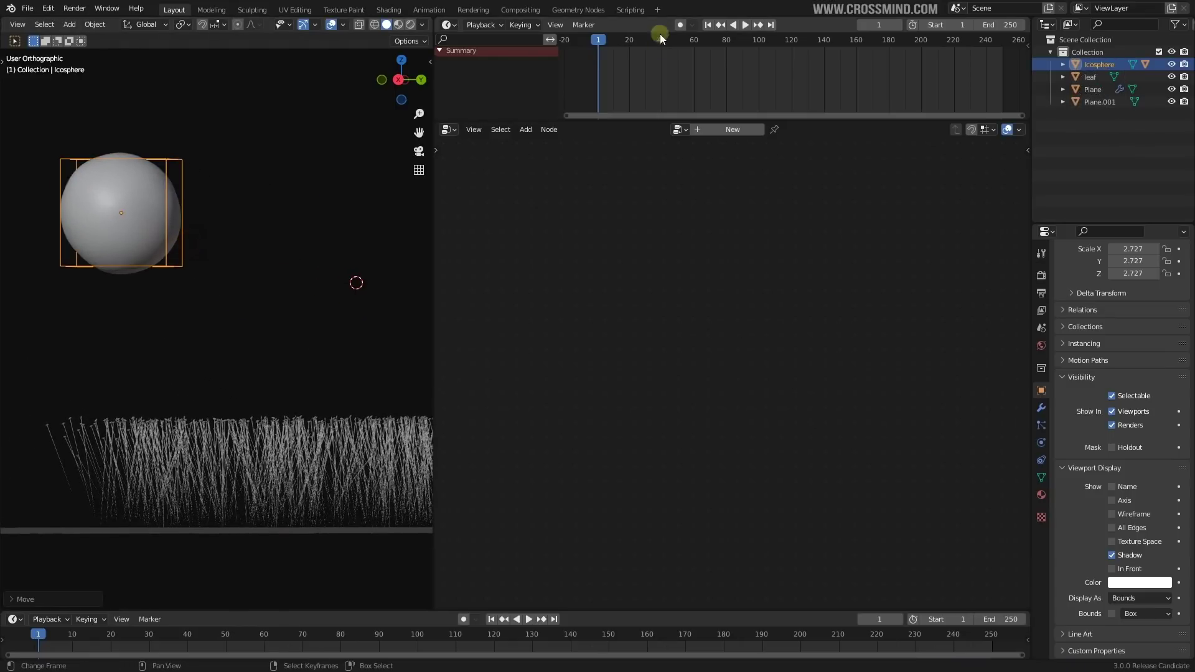
key("i")
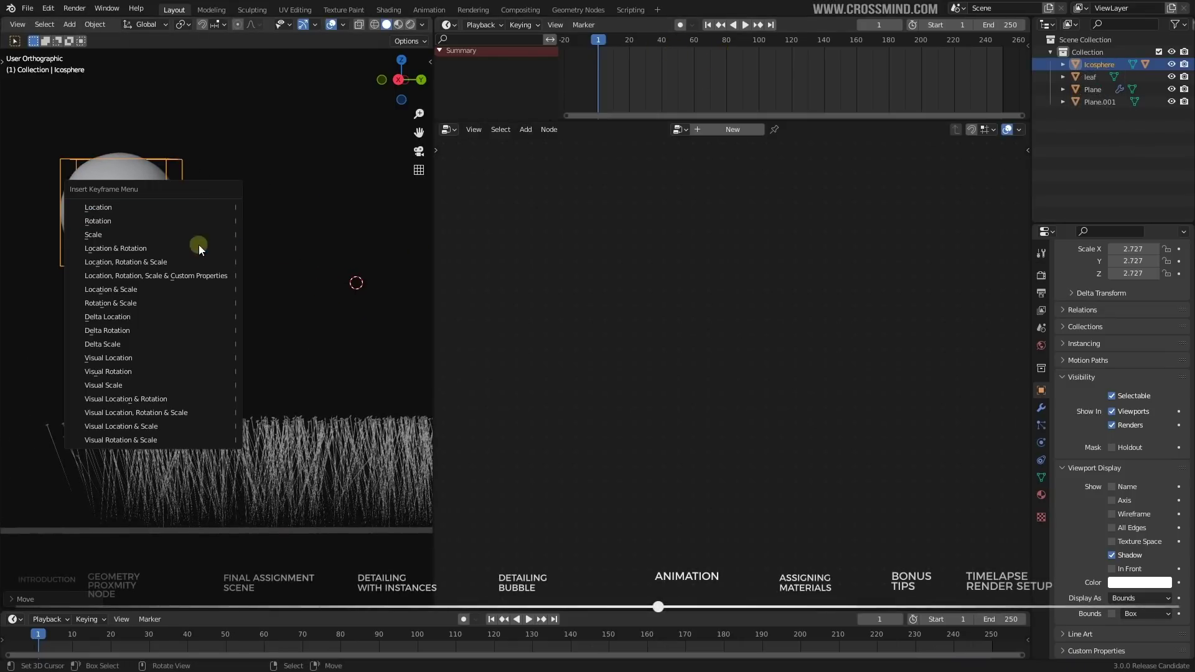
left_click(196, 262)
middle_click_drag(257, 251, 256, 257, "shift")
Step: At frame 73, move the Icosphere down among the plants and insert a Location, Rotation & Scale keyframe
key("space")
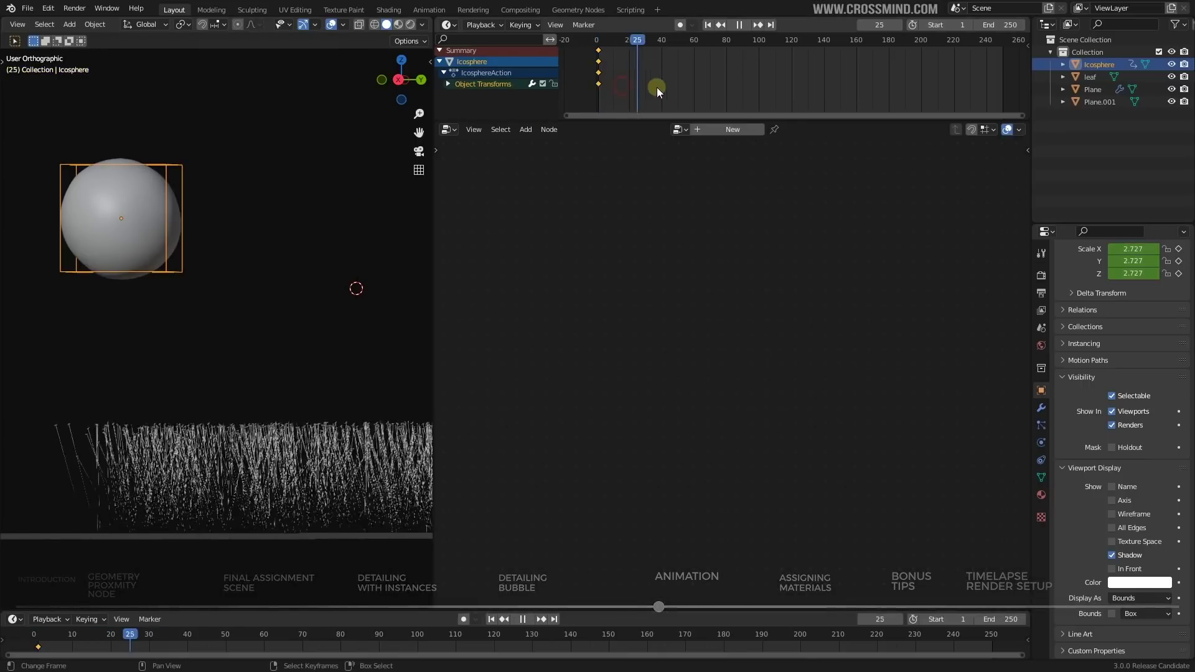
key("g")
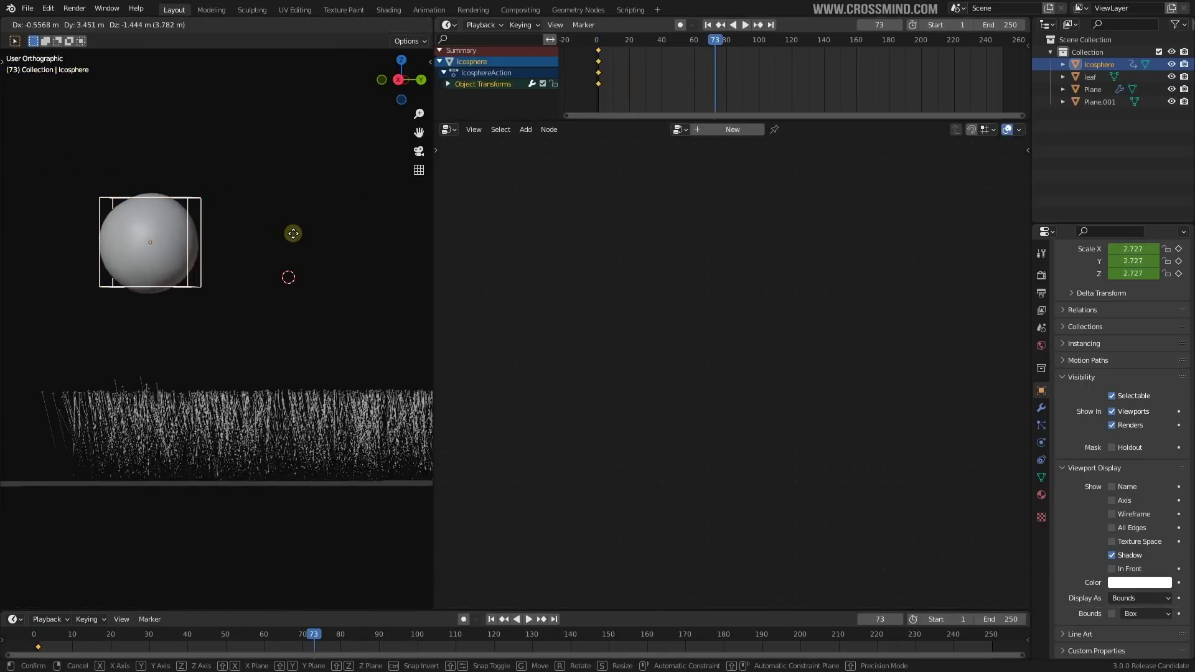
left_click(334, 264)
scroll(275, 278, "up", 2)
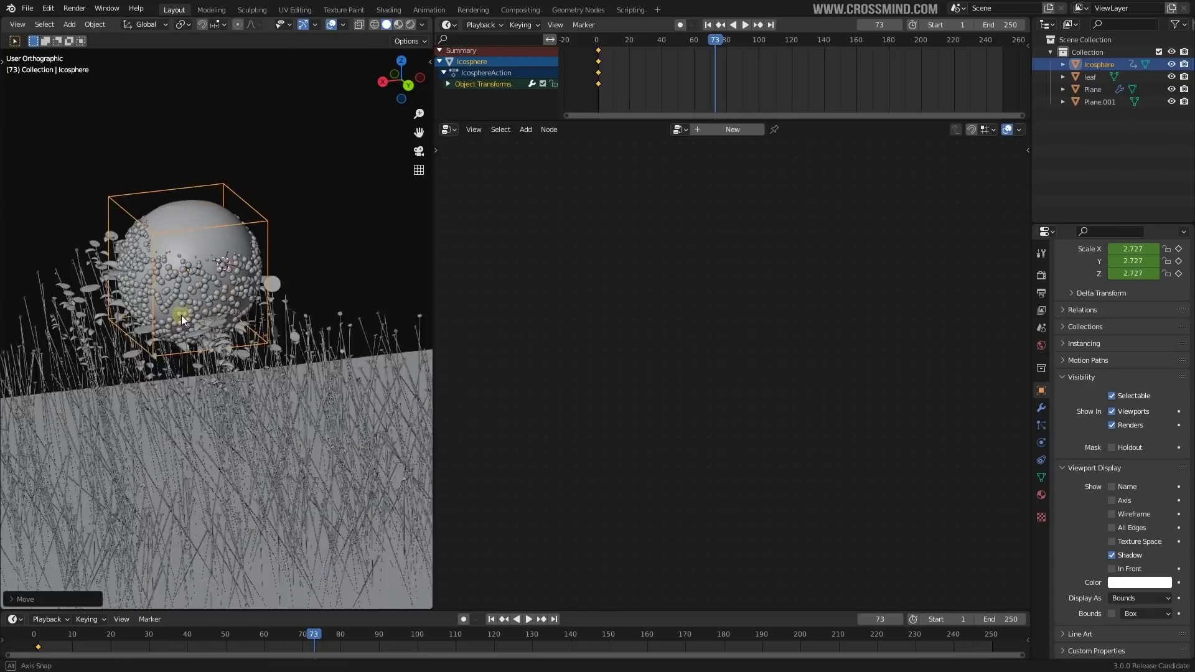
key("g")
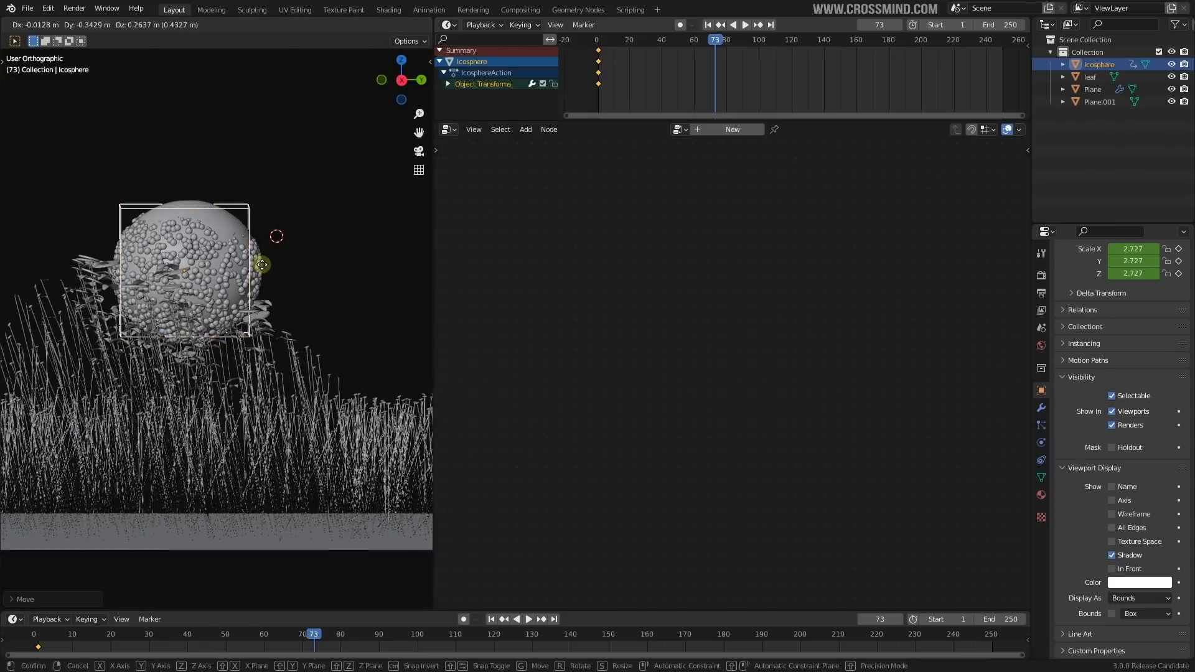
left_click(259, 232)
key("g")
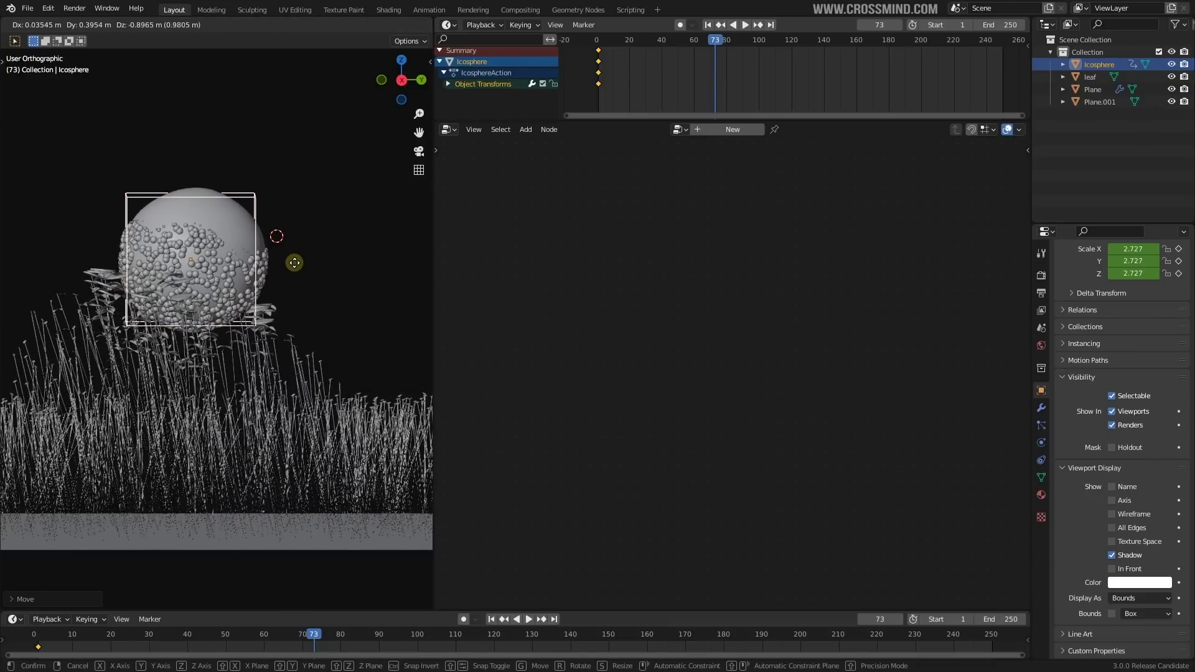
left_click(297, 274)
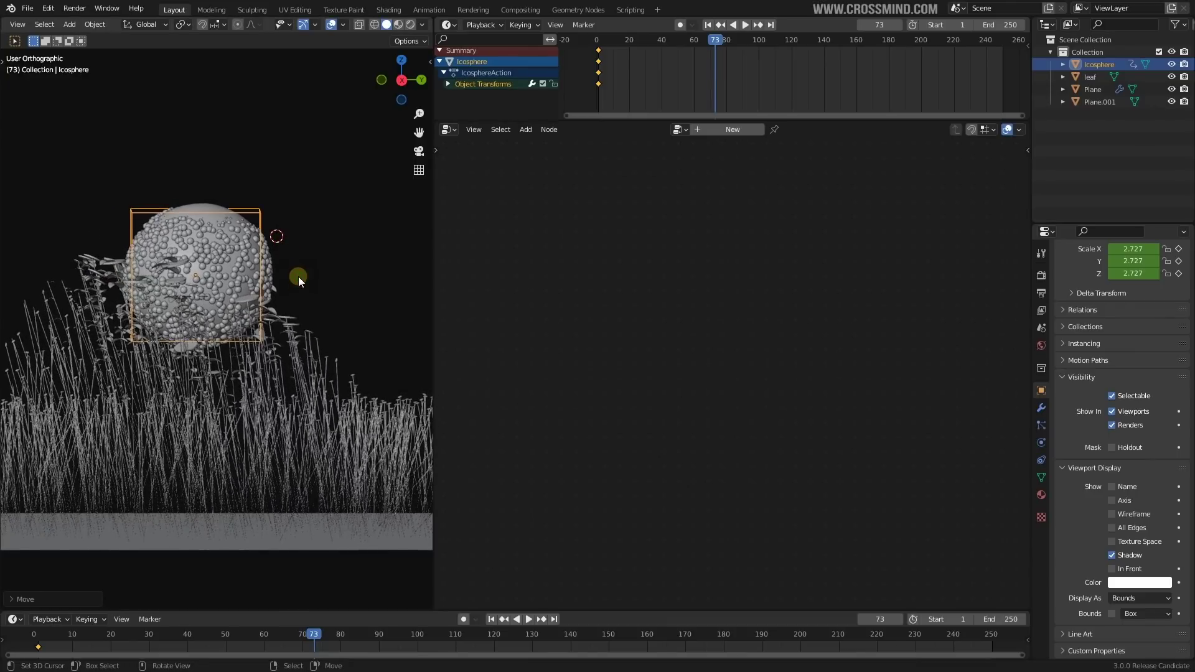
key("g")
right_click(298, 274)
key("i")
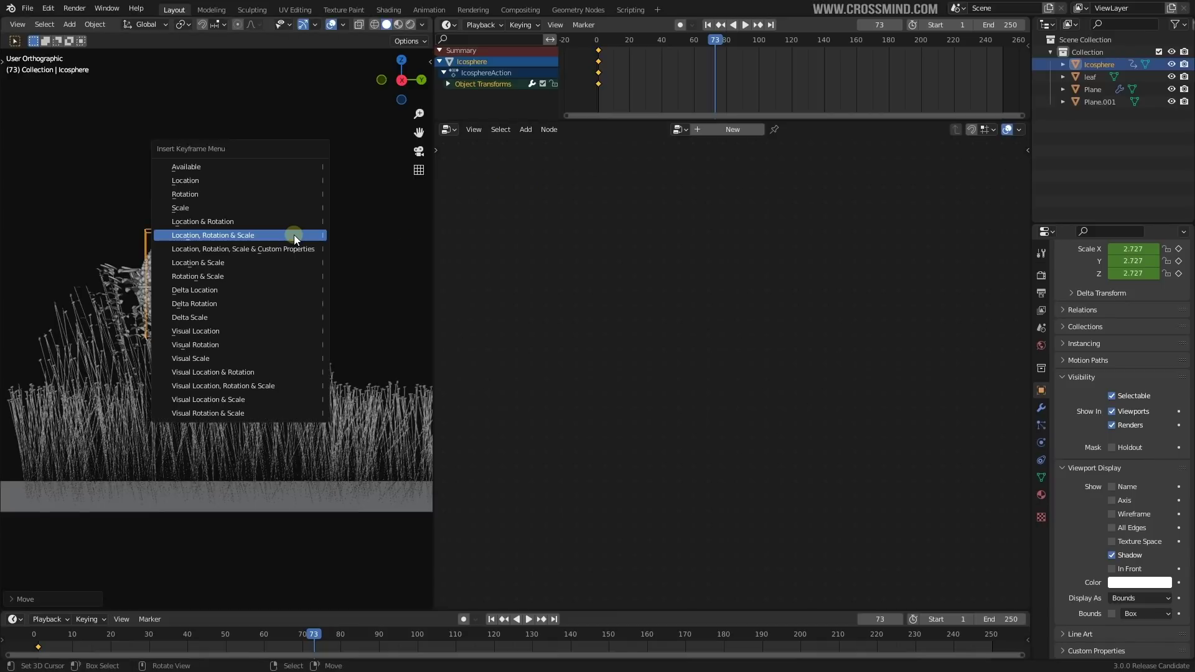
left_click(294, 234)
Step: Rotate the Icosphere freely and about -205° around global Z, and keyframe the new rotation at frame 73
key("r")
left_click(328, 373)
key("r")
key("x")
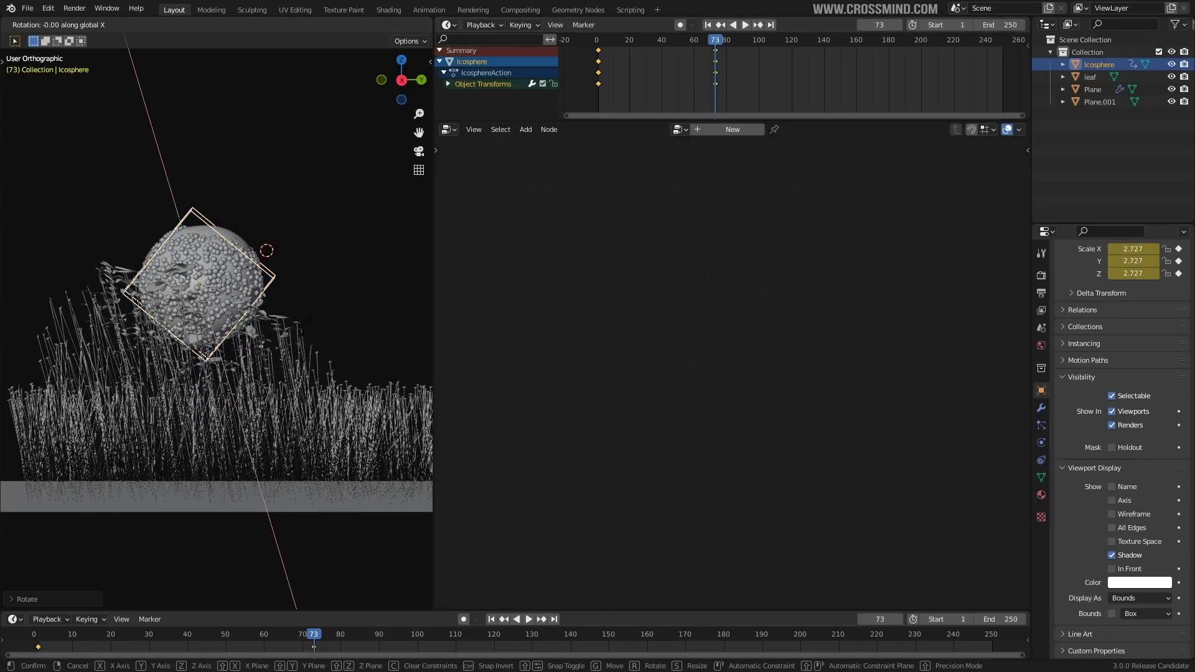
right_click(365, 296)
key("r")
key("z")
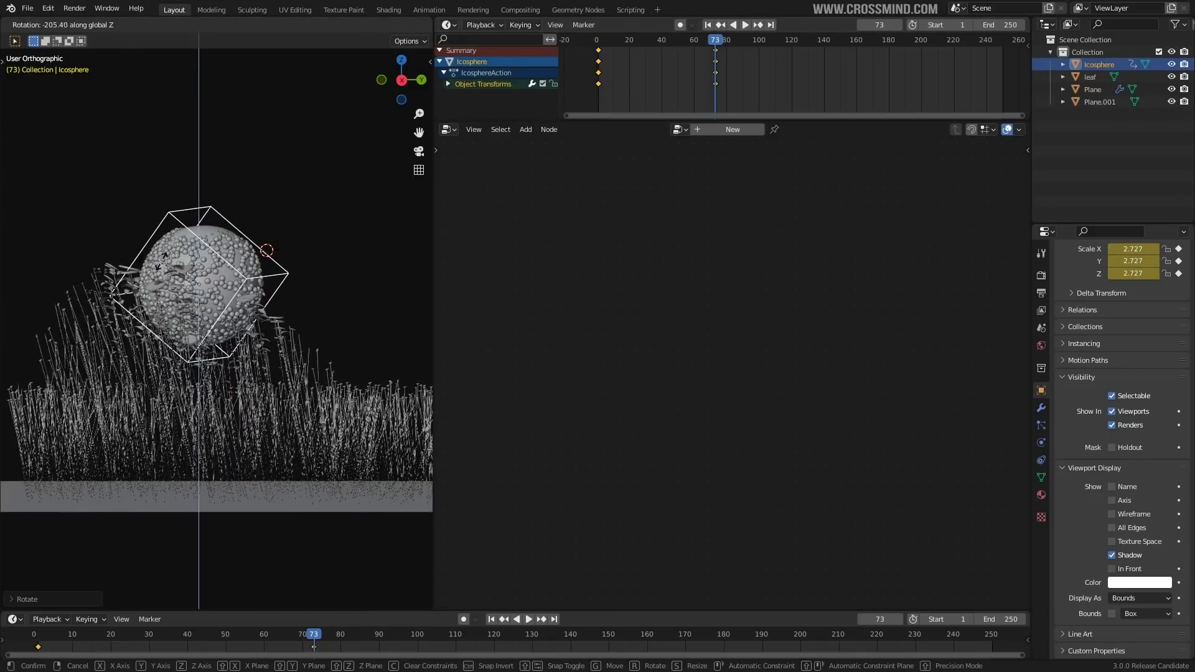
left_click(163, 256)
key("i")
left_click(207, 262)
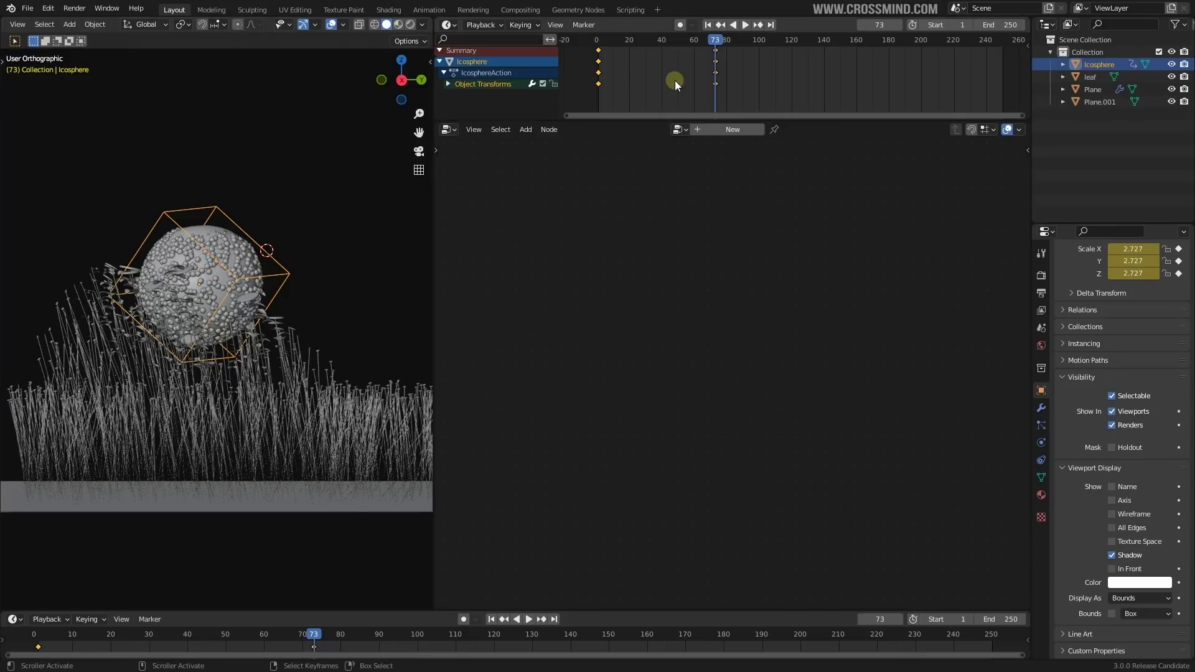
Step: Play back the Icosphere's motion and shift its frame 73 keyframes to about frame 99
key("shift+Left")
key("space")
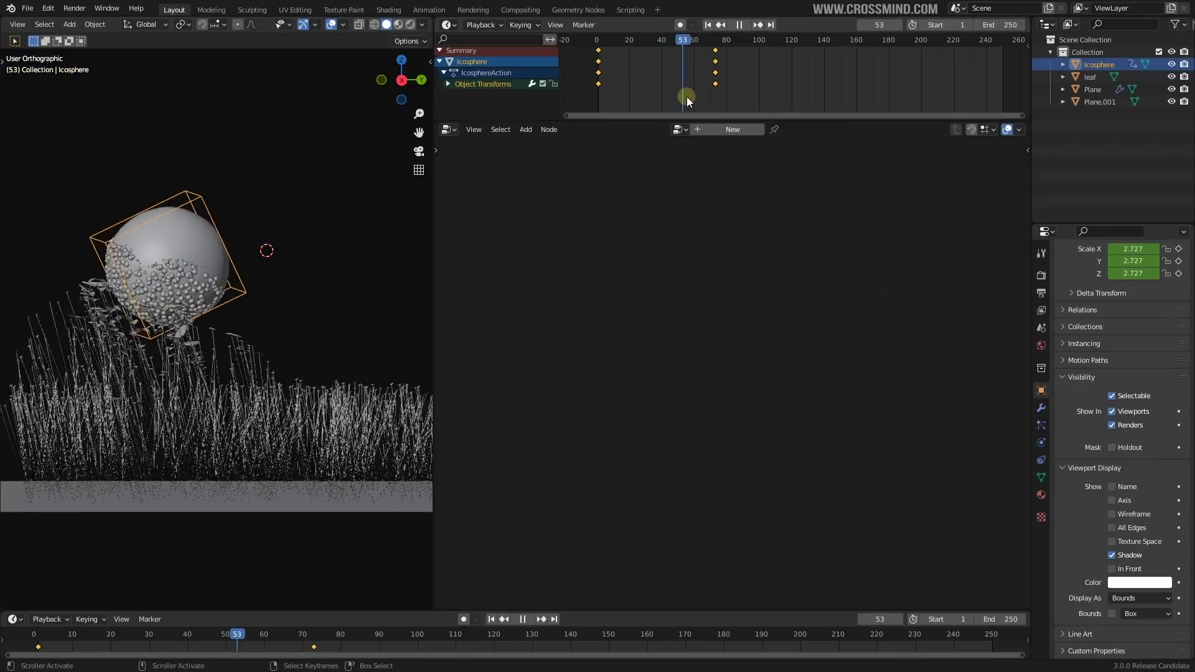
left_click(649, 95)
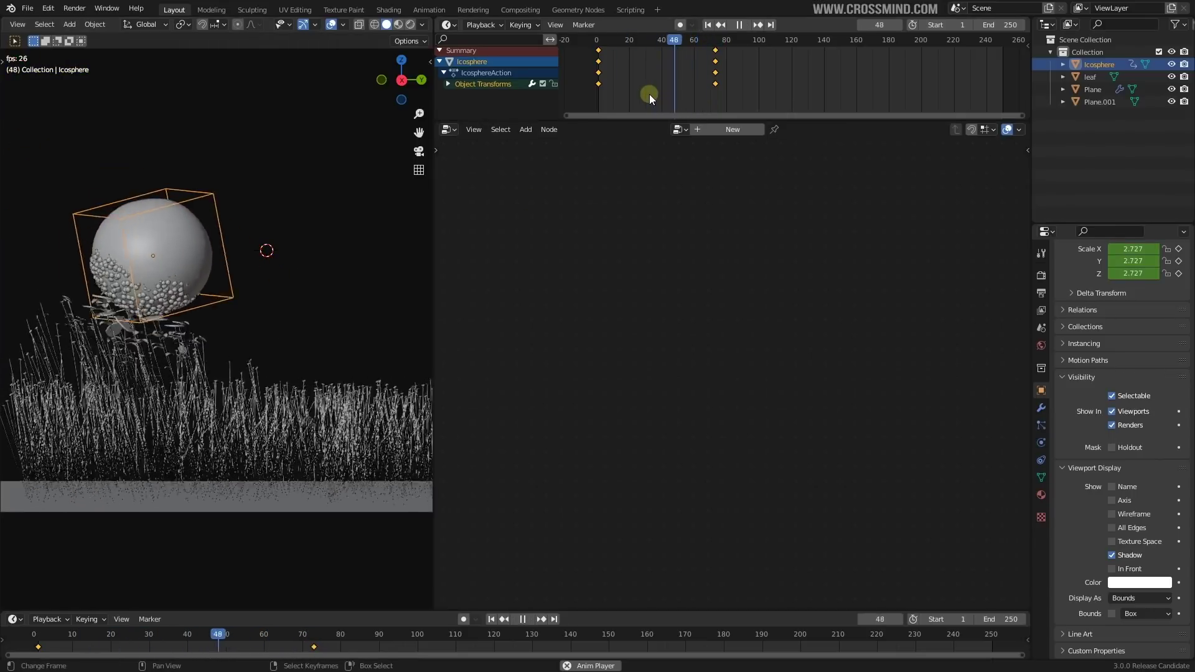
key("space")
left_click_drag(715, 83, 758, 85)
middle_click_drag(730, 98, 660, 99)
Step: At frame 250, move the Icosphere farther along the plants, rotate it about -112° around global Z, and insert a Location, Rotation & Scale keyframe
left_click_drag(819, 92, 932, 89)
middle_click_drag(367, 210, 296, 263)
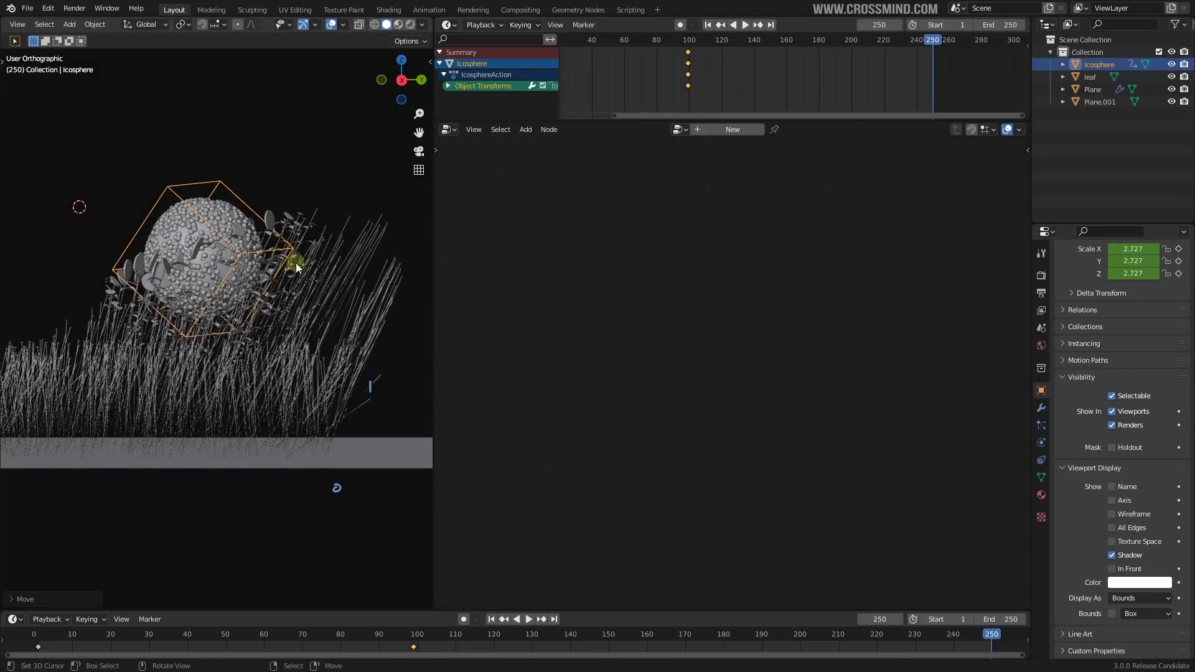
key("r")
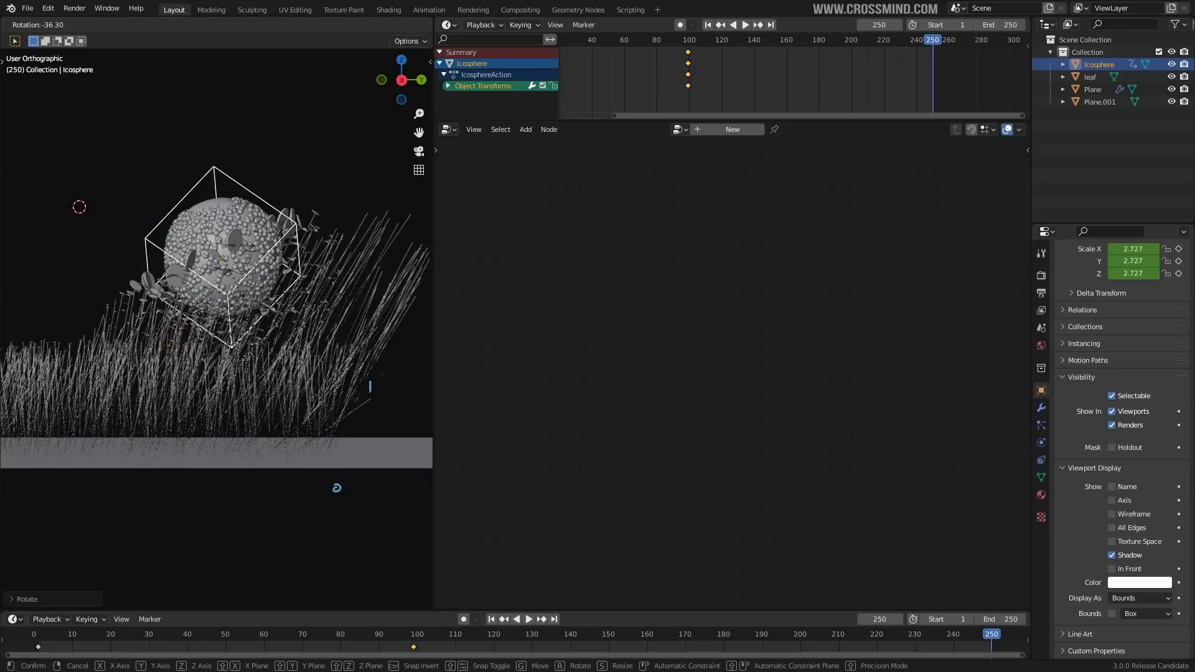
key("z")
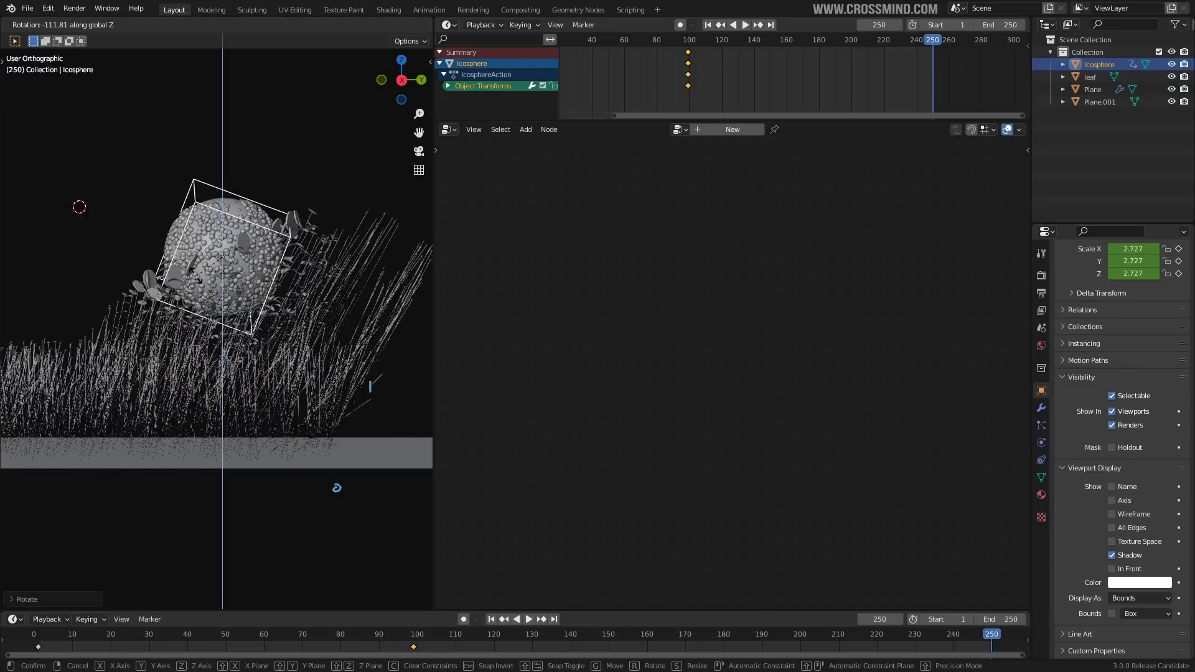
left_click(332, 240)
key("i")
left_click(334, 235)
Step: Play back the Icosphere's extended motion through the plants and save the file
scroll(657, 90, "down", 5)
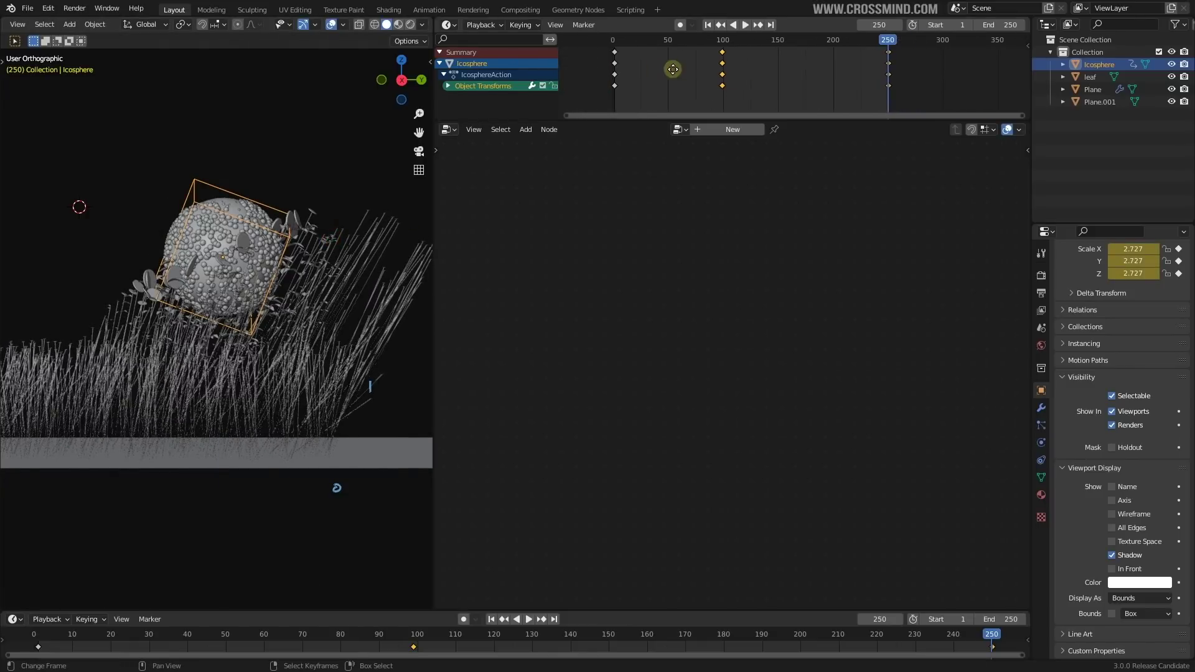
middle_click_drag(672, 69, 695, 62)
left_click(646, 89)
key("space")
middle_click_drag(243, 239, 331, 220, "shift")
key("space")
key("space")
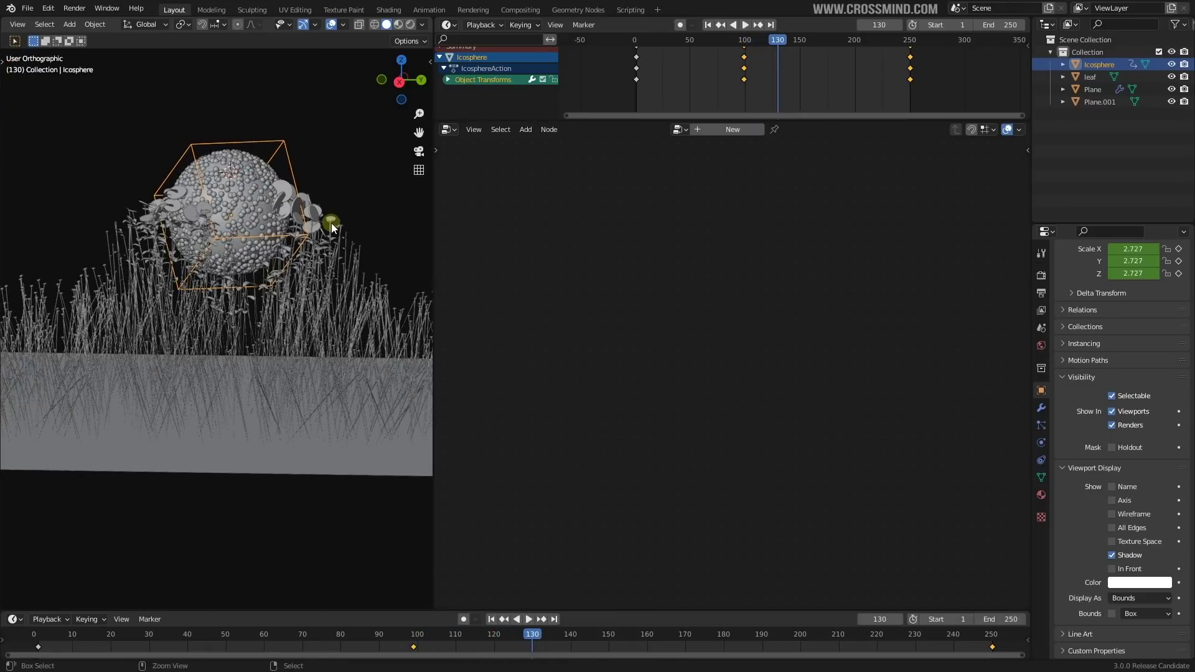
key("ctrl+s")
Step: In the Plane's node tree, move the Distribute Points on Faces, Ico Sphere and Map Range nodes closer to their Instance on Points node
left_click(332, 274)
scroll(664, 358, "down", 10)
scroll(656, 359, "up", 4)
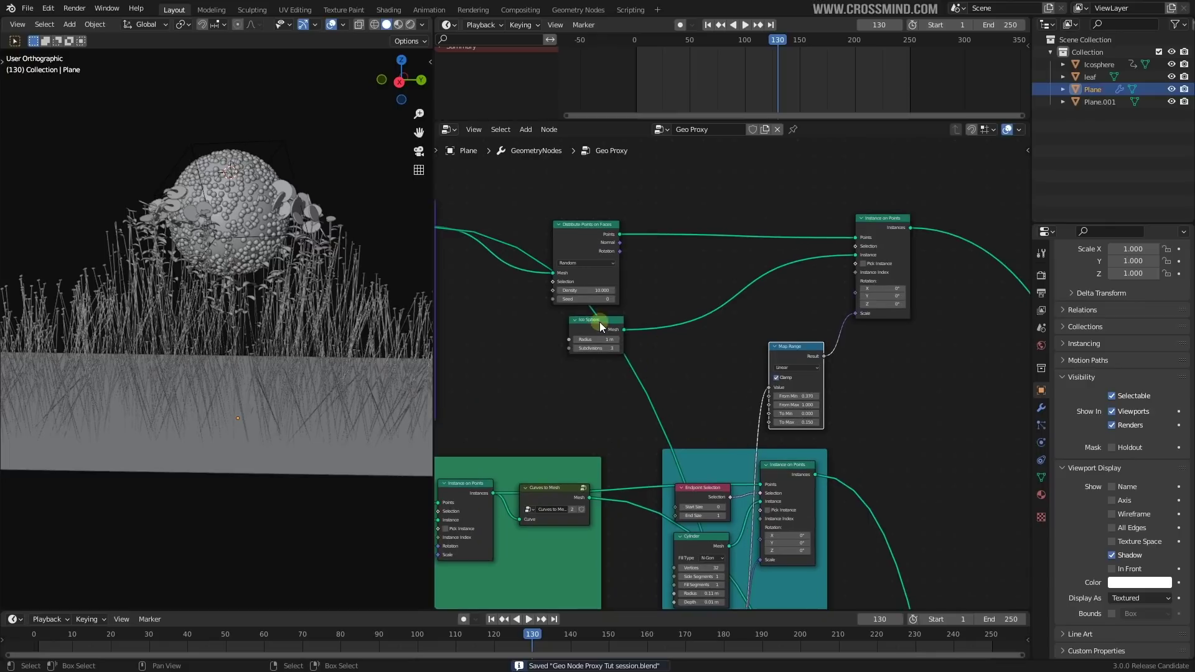
left_click(599, 322)
left_click(597, 230, "shift")
key("g")
left_click(839, 289)
scroll(795, 339, "down", 1)
left_click_drag(797, 360, 760, 356)
Step: Join the Distribute Points on Faces, Ico Sphere, Map Range and Instance on Points nodes in a new frame
key("c")
scroll(733, 281, "down", 4)
scroll(772, 288, "up", 6)
left_click_drag(750, 248, 843, 284)
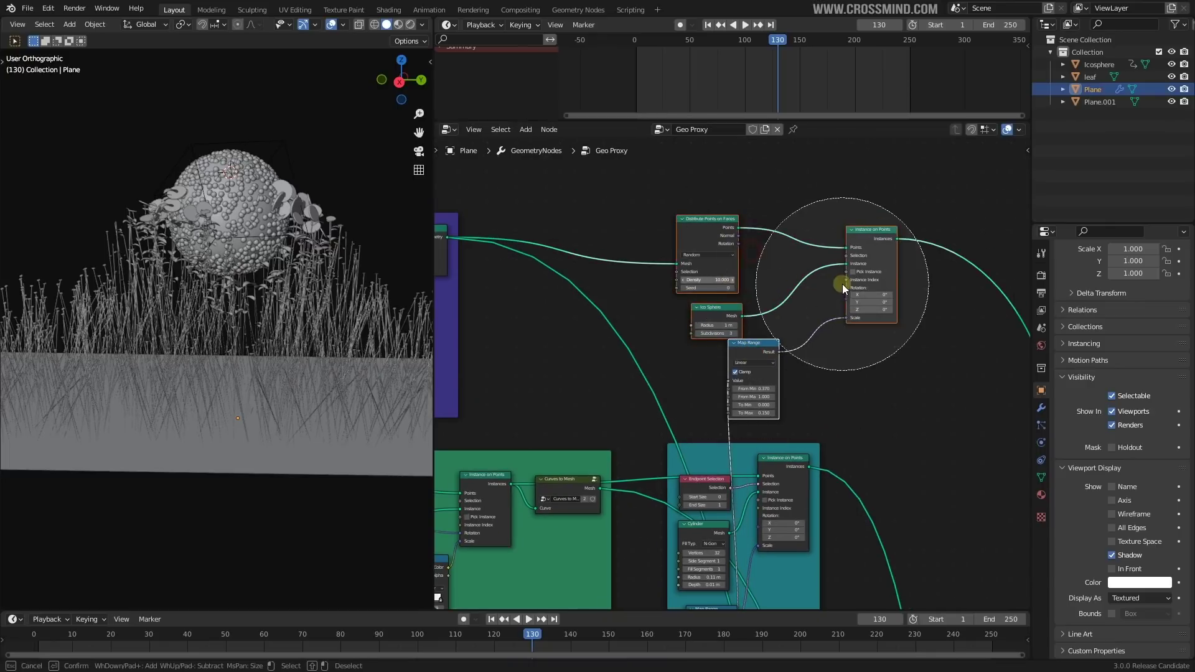
key("Escape")
key("ctrl+j")
left_click(877, 377)
Step: Give the new node frame a blue colour, label it Sphere Bubbles, and reposition it beside the Wobble frame
key("n")
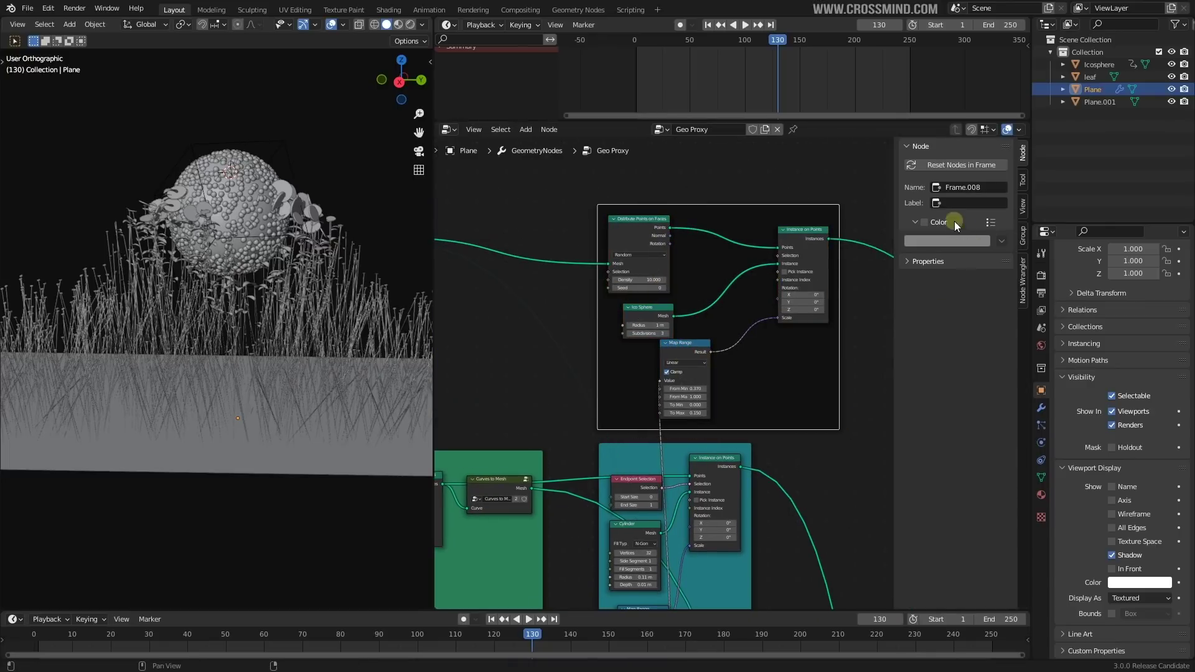
left_click(924, 222)
left_click(937, 240)
left_click_drag(961, 119, 969, 109)
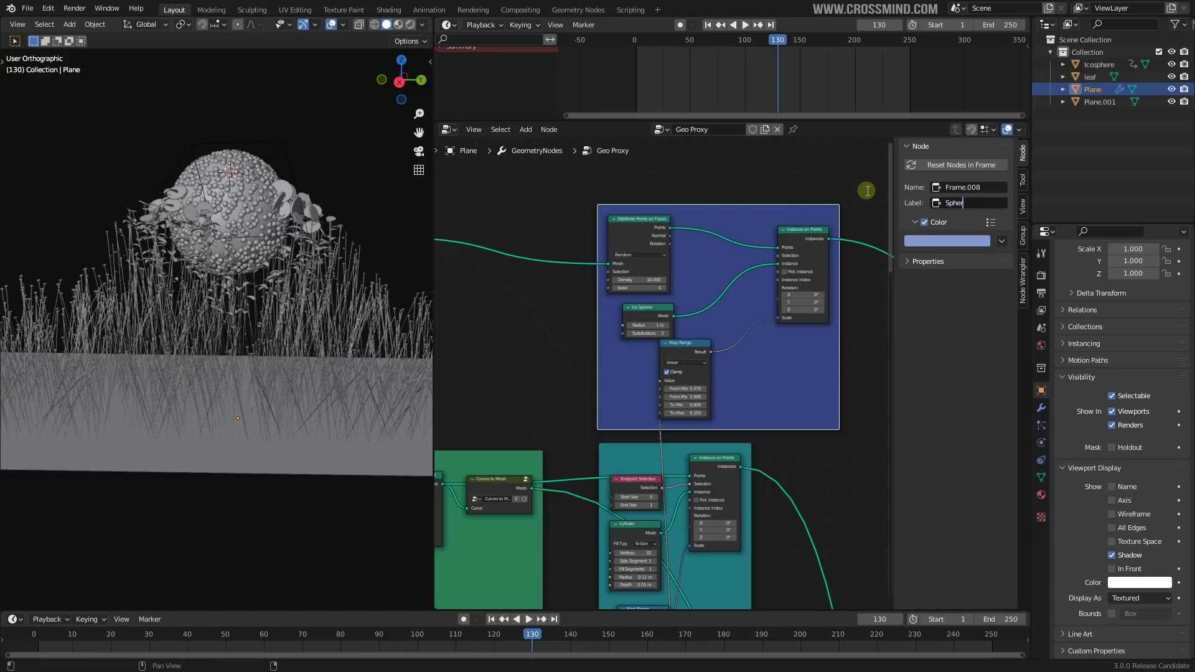
key("Return")
key("n")
scroll(816, 268, "down", 3)
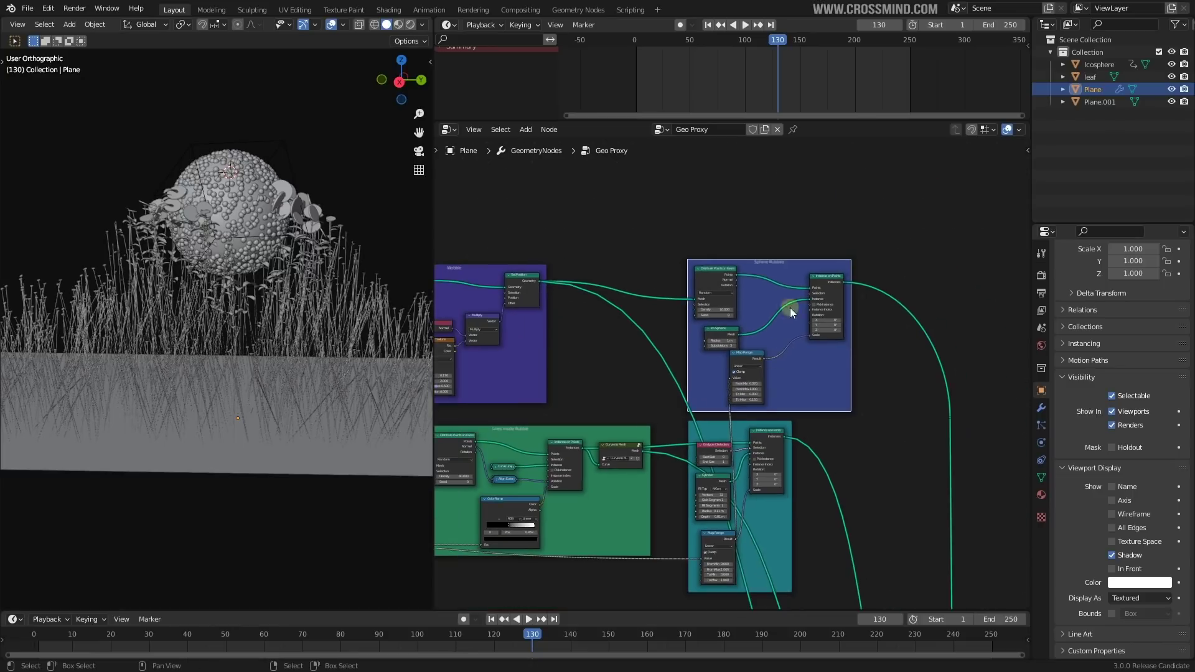
left_click_drag(771, 263, 767, 259)
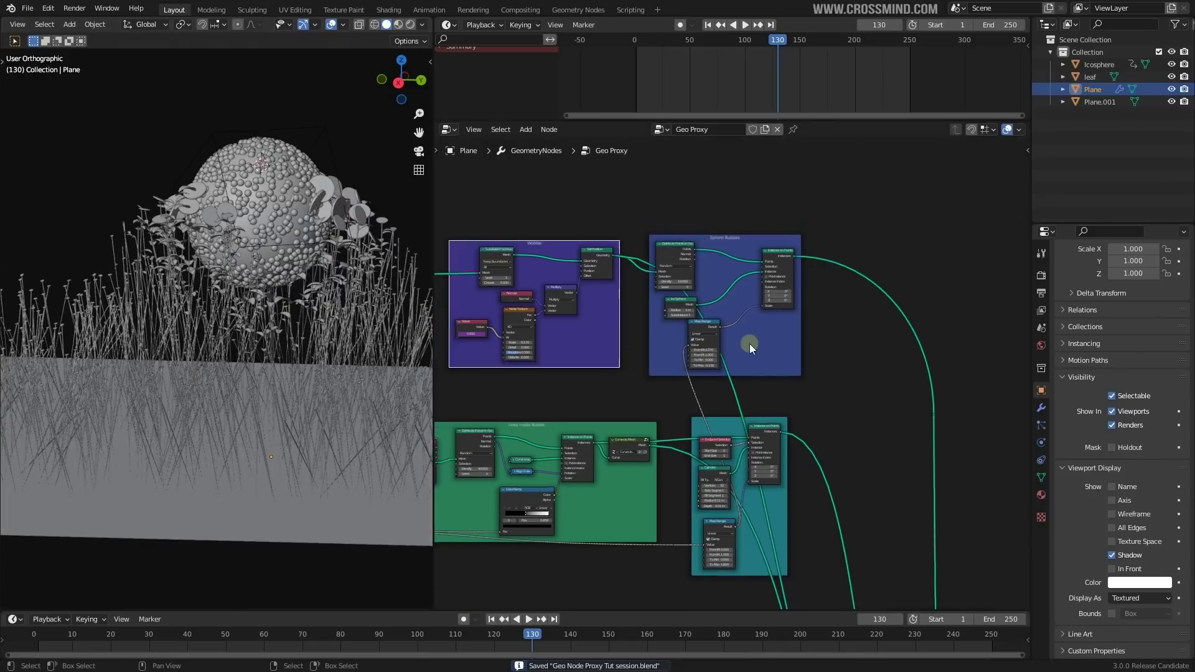
Step: Set the From Max of the Map Range in the Sphere Influence frame to -15.070 and save the file
scroll(750, 344, "down", 5)
middle_click_drag(515, 510, 794, 290)
scroll(771, 336, "down", 5)
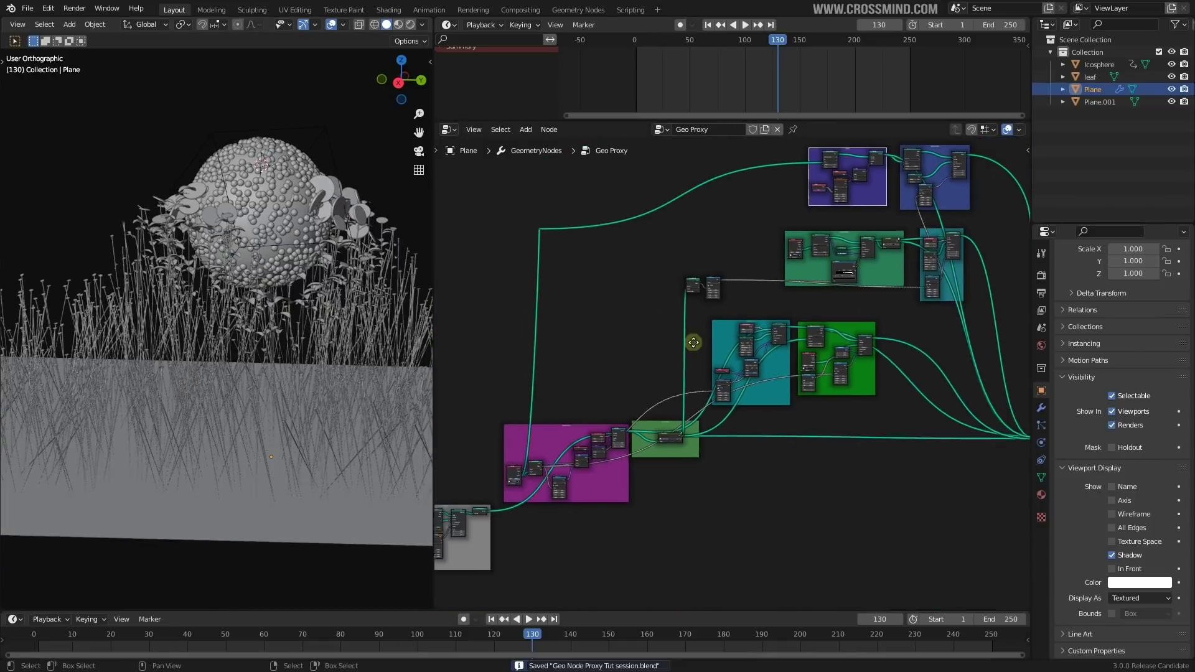
middle_click_drag(693, 343, 764, 303)
middle_click_drag(259, 322, 282, 298)
middle_click_drag(288, 262, 272, 306, "shift")
scroll(631, 407, "down", 1)
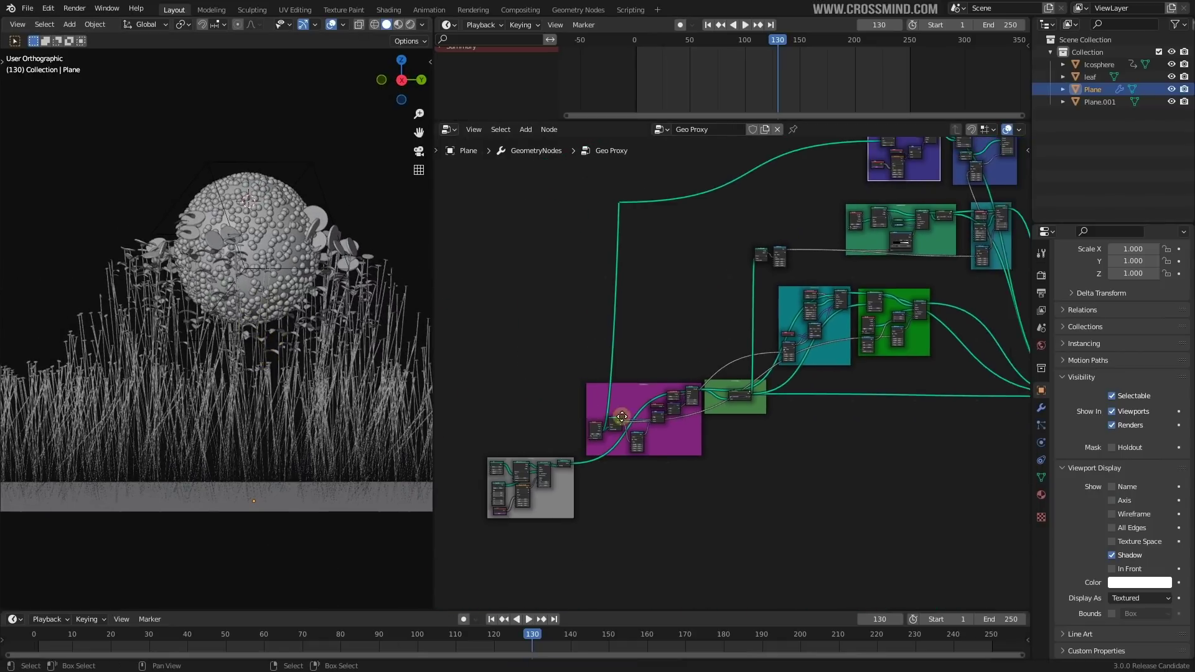
middle_click_drag(622, 416, 680, 356)
scroll(680, 356, "up", 2)
scroll(830, 467, "up", 5)
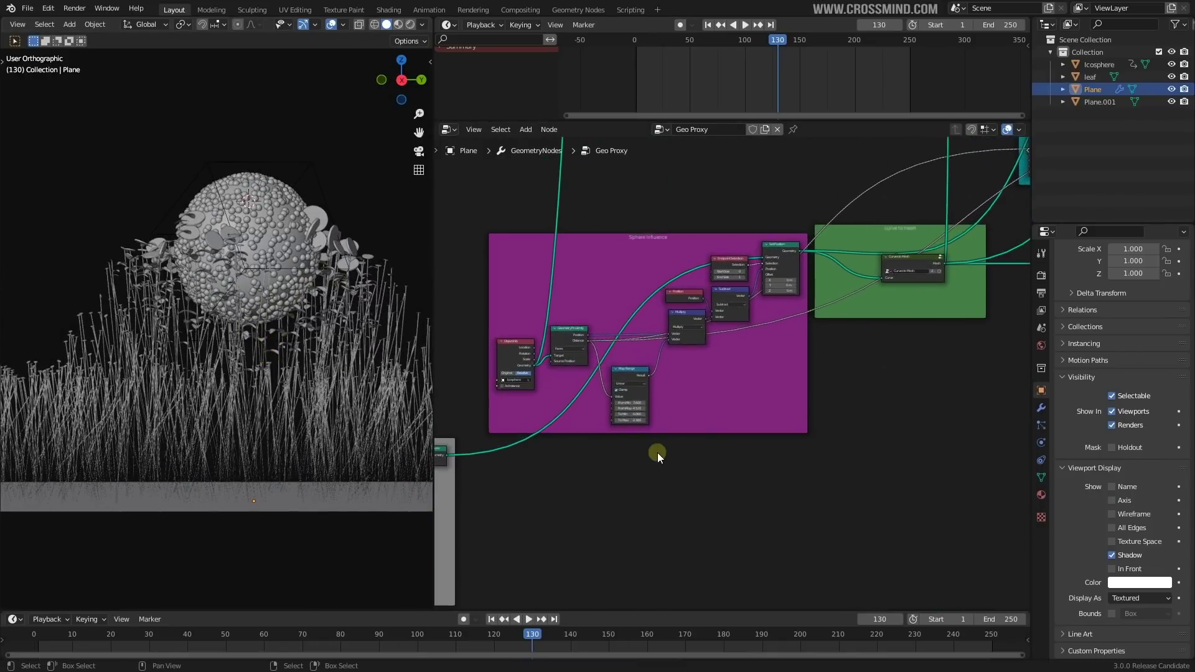
middle_click_drag(657, 453, 765, 431)
scroll(764, 431, "up", 4)
scroll(760, 379, "up", 2)
left_click_drag(760, 379, 797, 380)
middle_click_drag(195, 348, 188, 347)
scroll(243, 314, "up", 2)
key("ctrl+s")
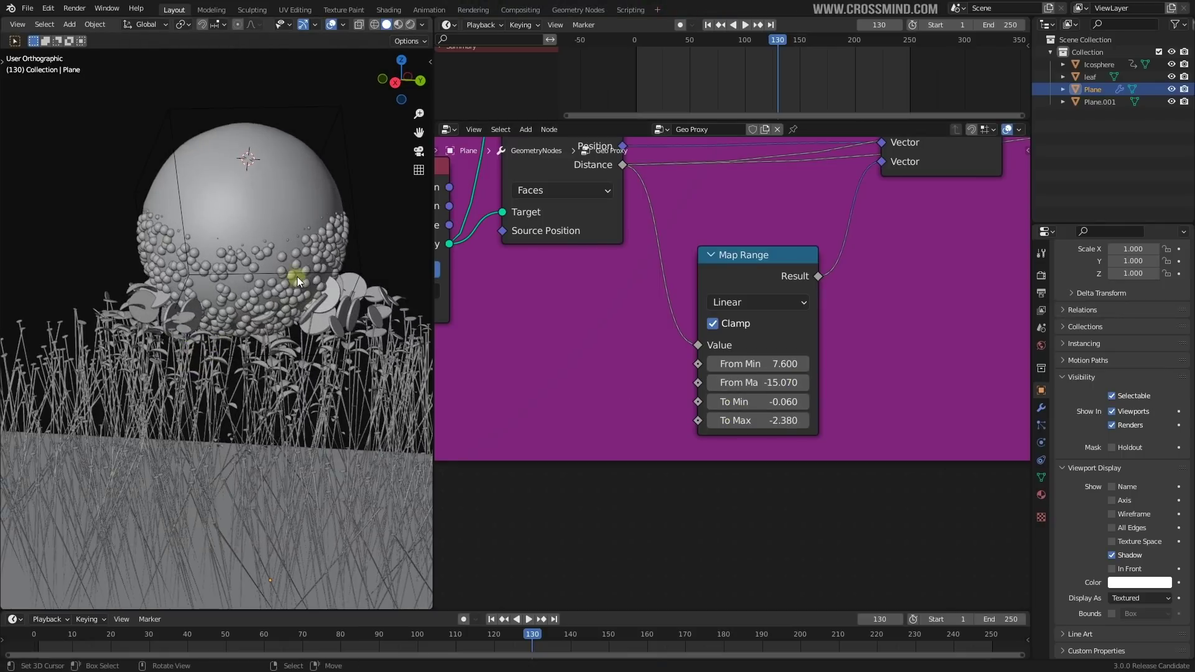
Step: Turn on X-ray for the solid viewport to inspect the inside of the bubble sphere
key("z")
left_click(249, 267)
left_click(387, 25)
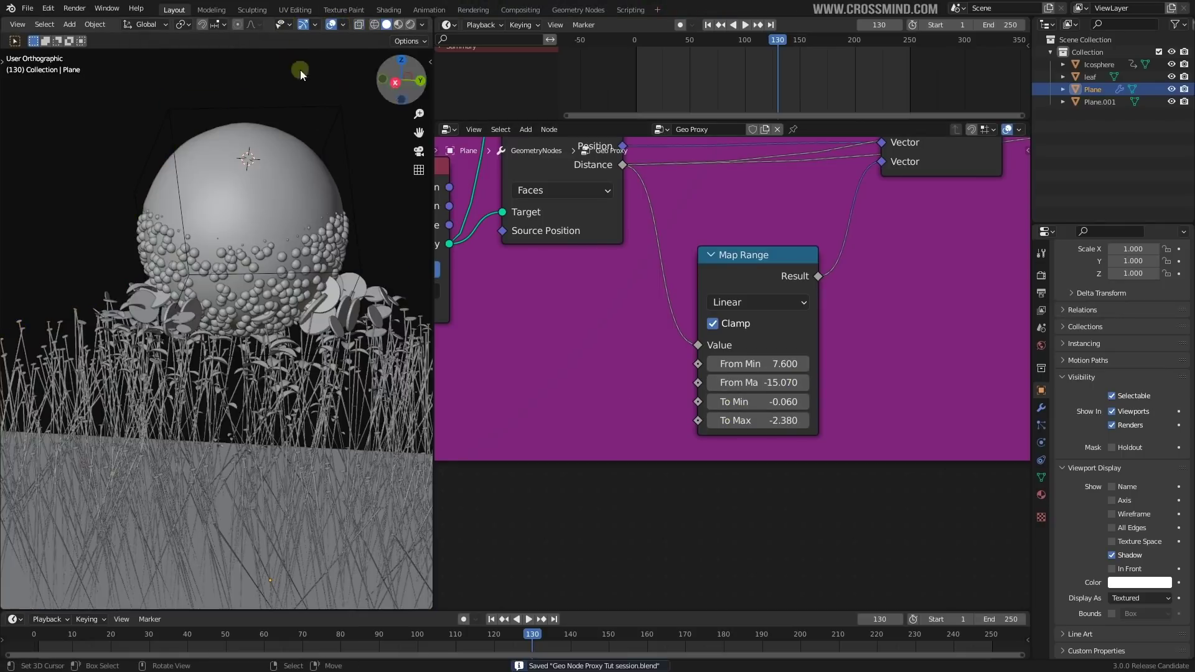
left_click(358, 25)
scroll(342, 225, "up", 2)
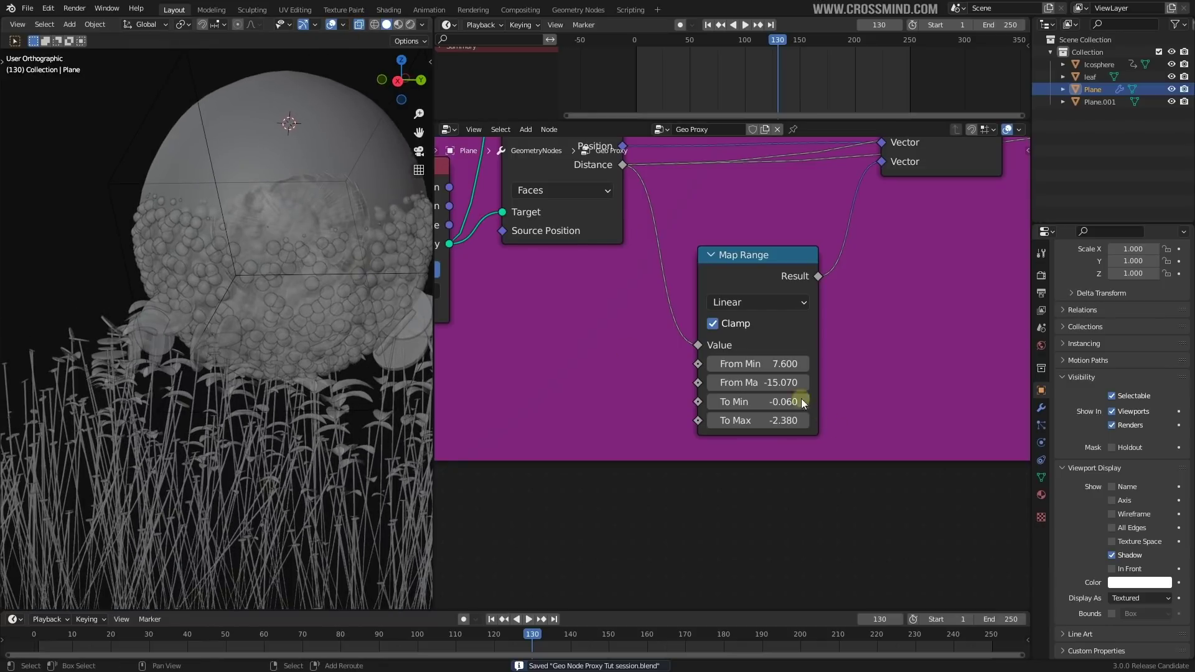
Step: In the Sphere Influence Map Range, try other From Max and From Min values and set To Min to 0.050
left_click_drag(785, 383, 683, 383)
right_click(683, 383)
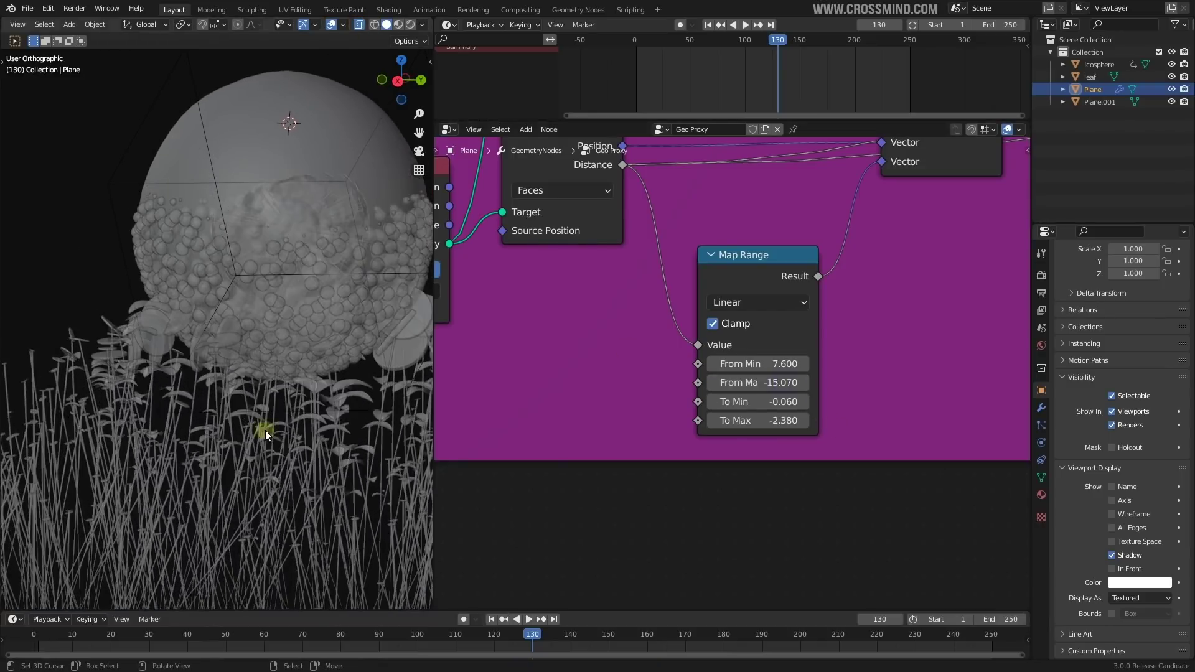
scroll(366, 406, "down", 3)
scroll(248, 318, "up", 2)
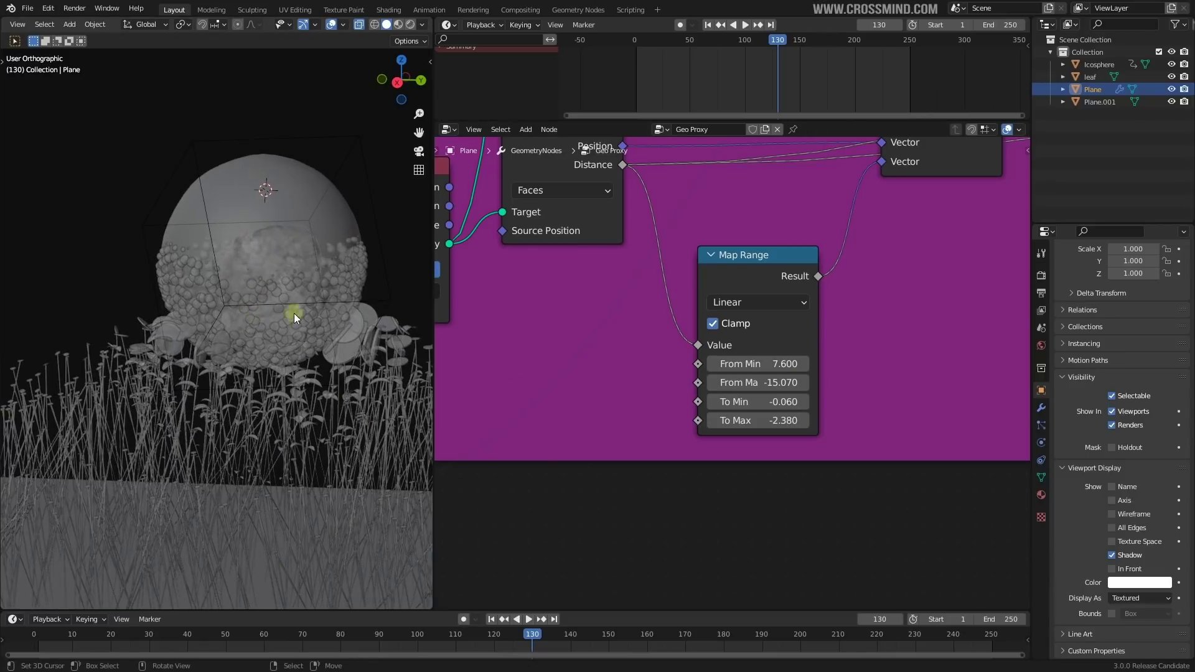
scroll(745, 384, "up", 1)
left_click_drag(771, 363, 701, 363)
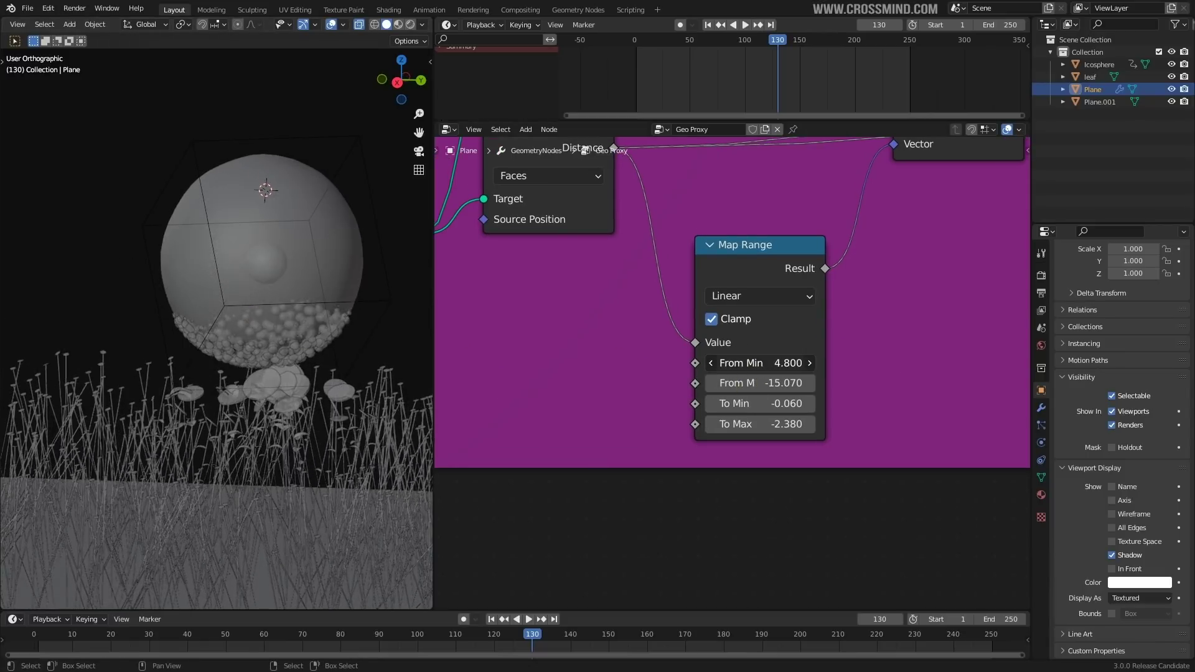
right_click(701, 363)
scroll(302, 385, "down", 2)
middle_click_drag(358, 390, 375, 381)
Step: Try a different To Max on the Sphere Bubbles Map Range and reduce the depth of the Cylinder in the teal frame to 0 m
scroll(710, 357, "down", 10)
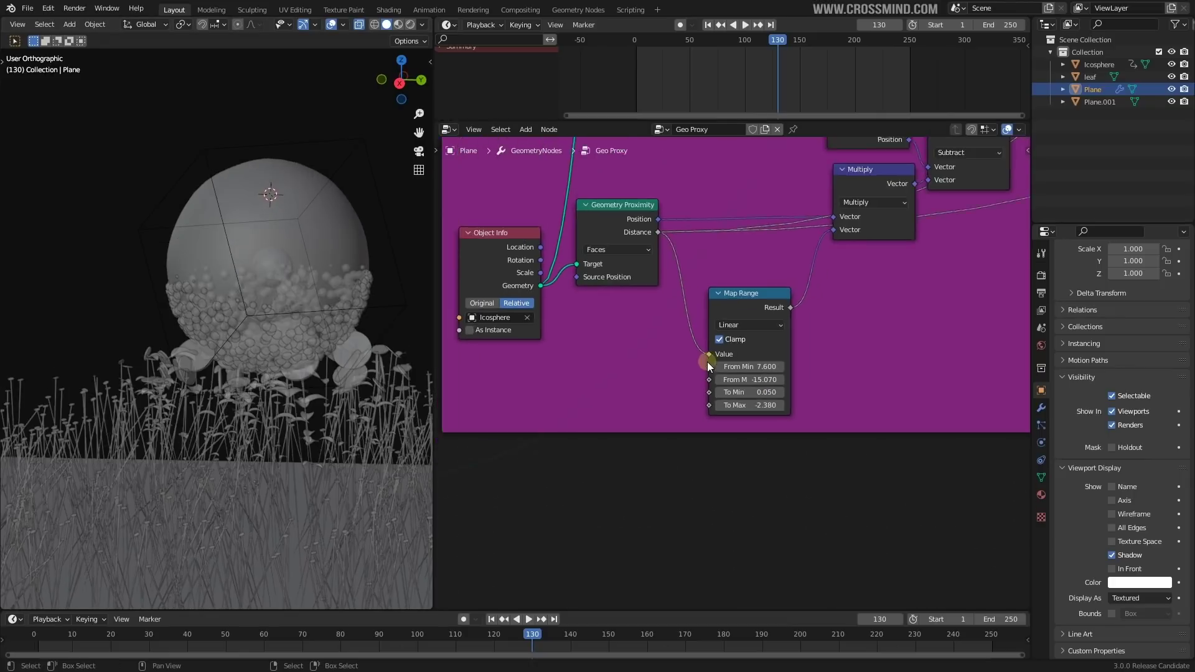
middle_click_drag(871, 277, 716, 429)
scroll(718, 417, "up", 6)
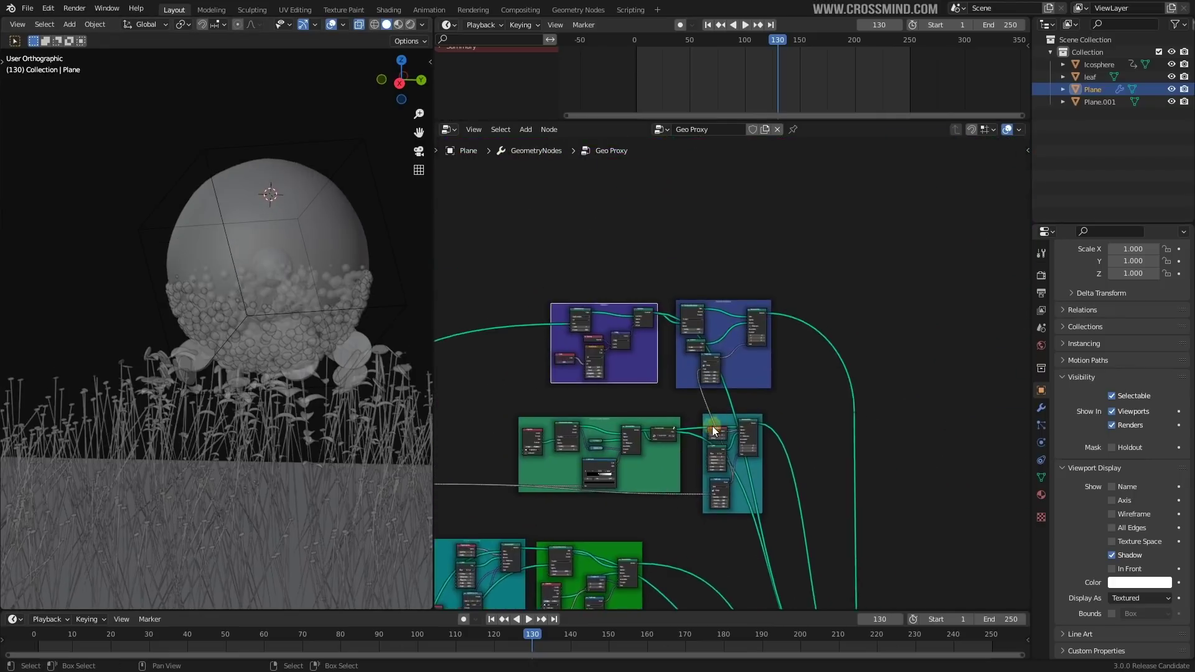
scroll(299, 336, "up", 3)
scroll(749, 361, "up", 12)
middle_click_drag(694, 388, 777, 382)
scroll(776, 382, "up", 2)
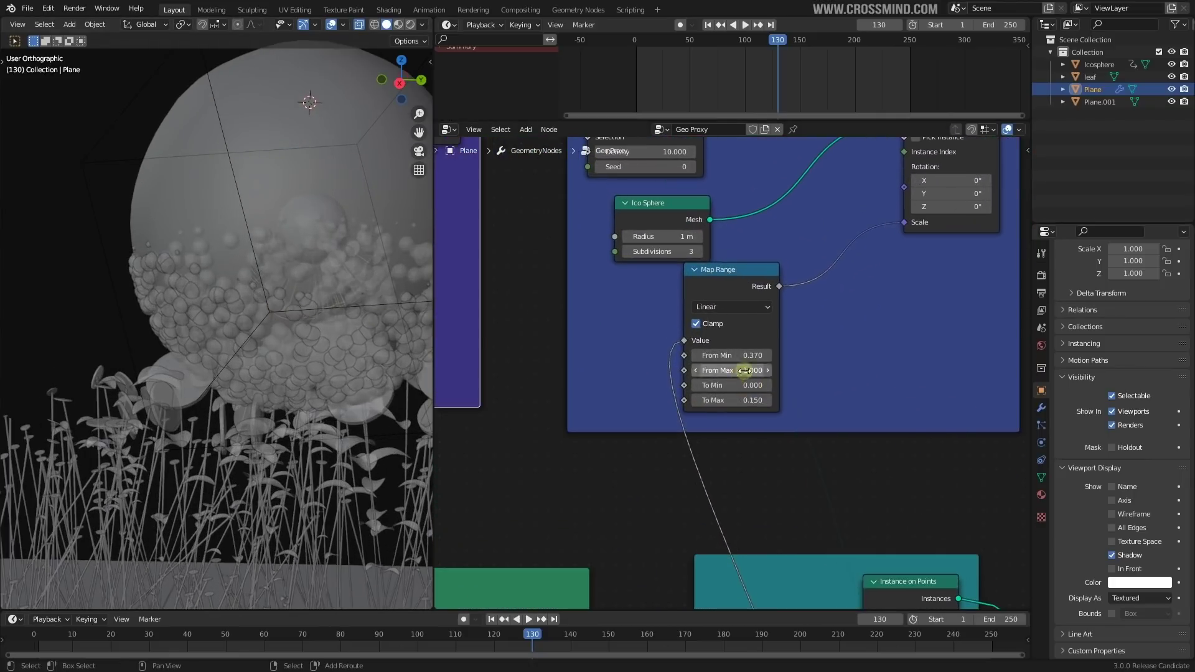
left_click_drag(741, 400, 725, 400)
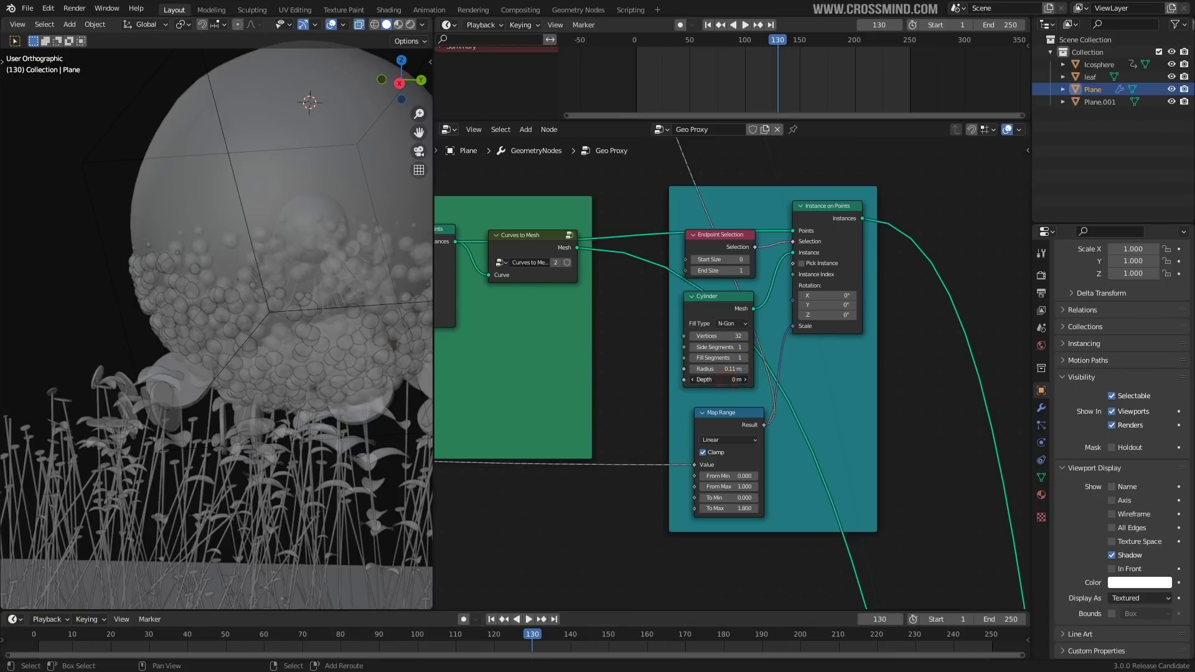
scroll(385, 290, "down", 2)
scroll(722, 291, "down", 4)
Step: Set the To Max of the Sphere Bubbles Map Range to 0.090 and save the file
middle_click_drag(720, 229, 775, 527)
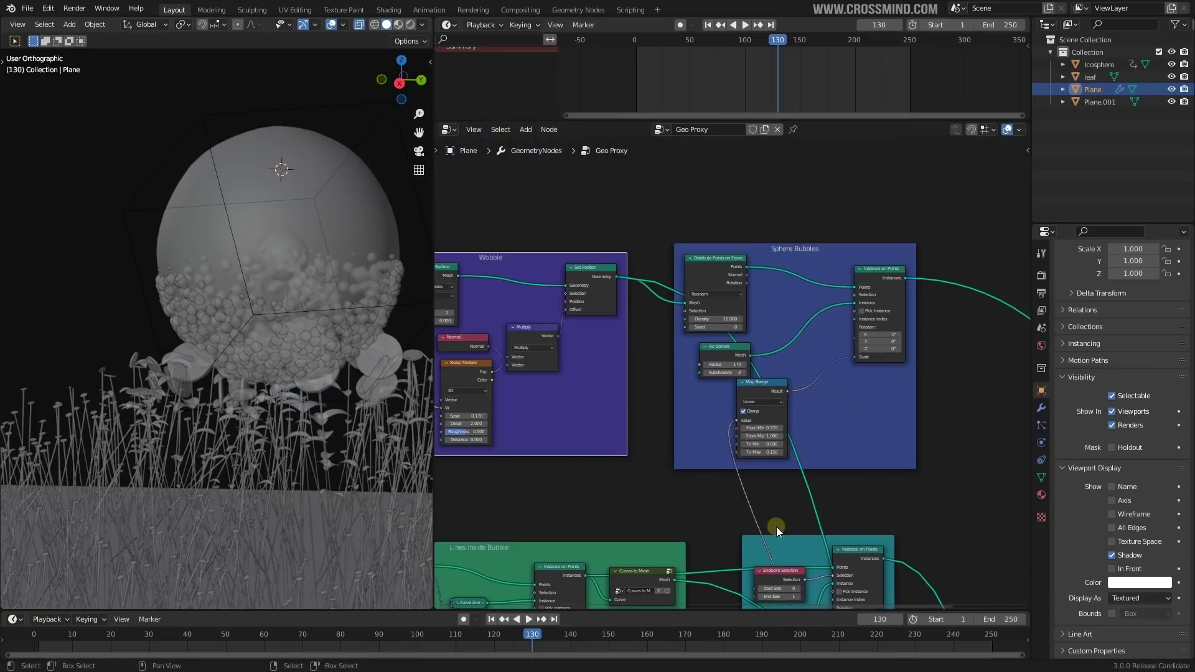
scroll(797, 480, "up", 10)
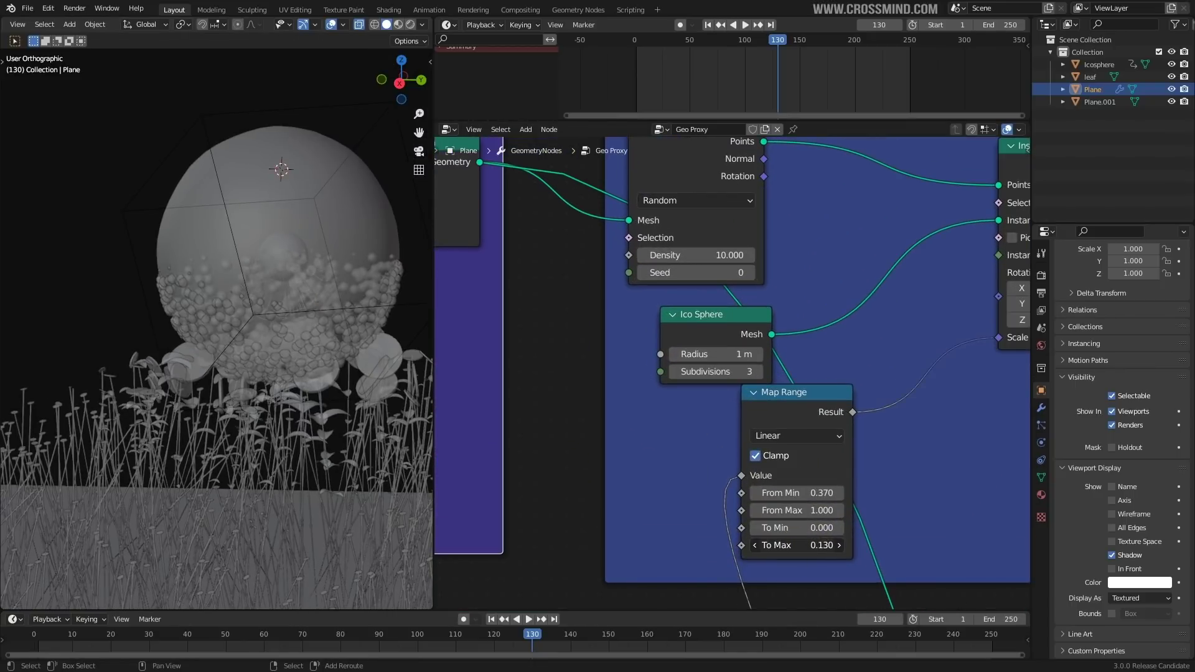
scroll(293, 342, "down", 6)
key("ctrl+s")
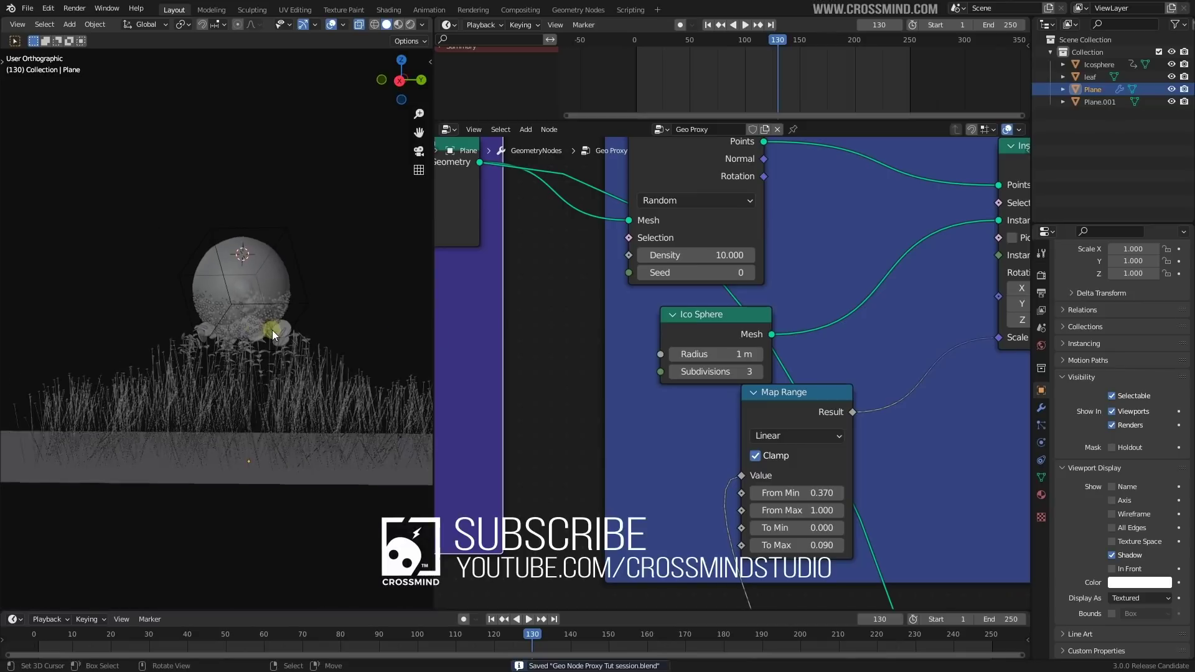
Step: Turn off X-ray in the viewport and check the scene with the overlays hidden before showing them again
left_click(330, 26)
middle_click_drag(303, 217, 304, 226)
scroll(304, 226, "up", 1)
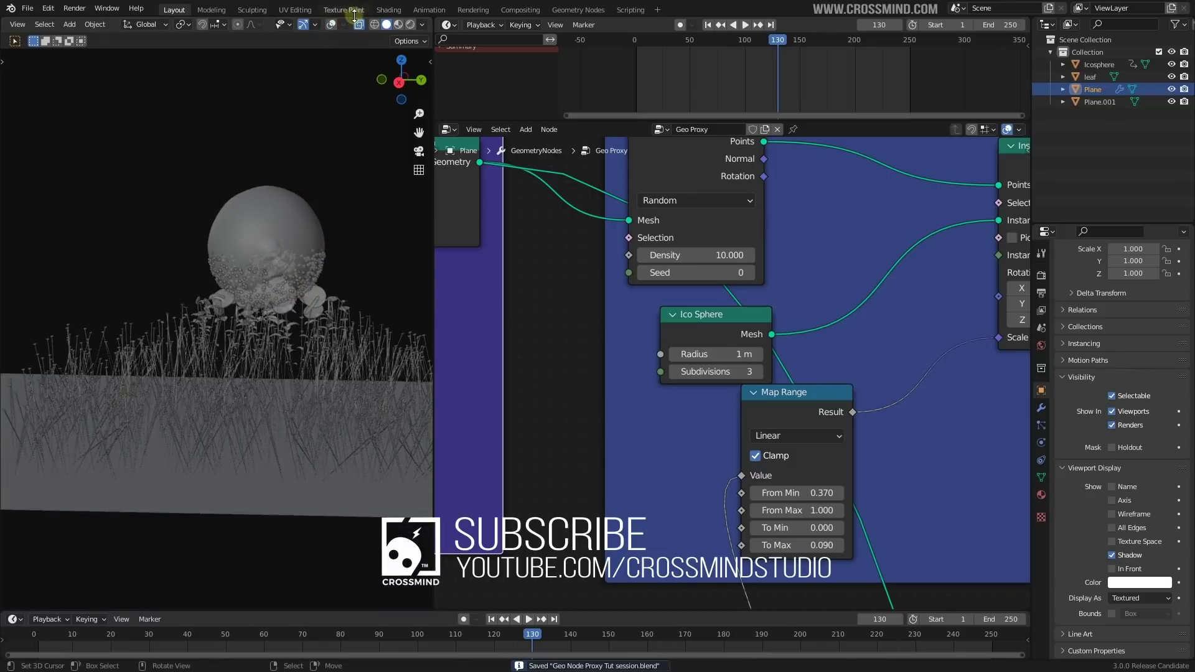
left_click(359, 24)
left_click(330, 26)
left_click(330, 26)
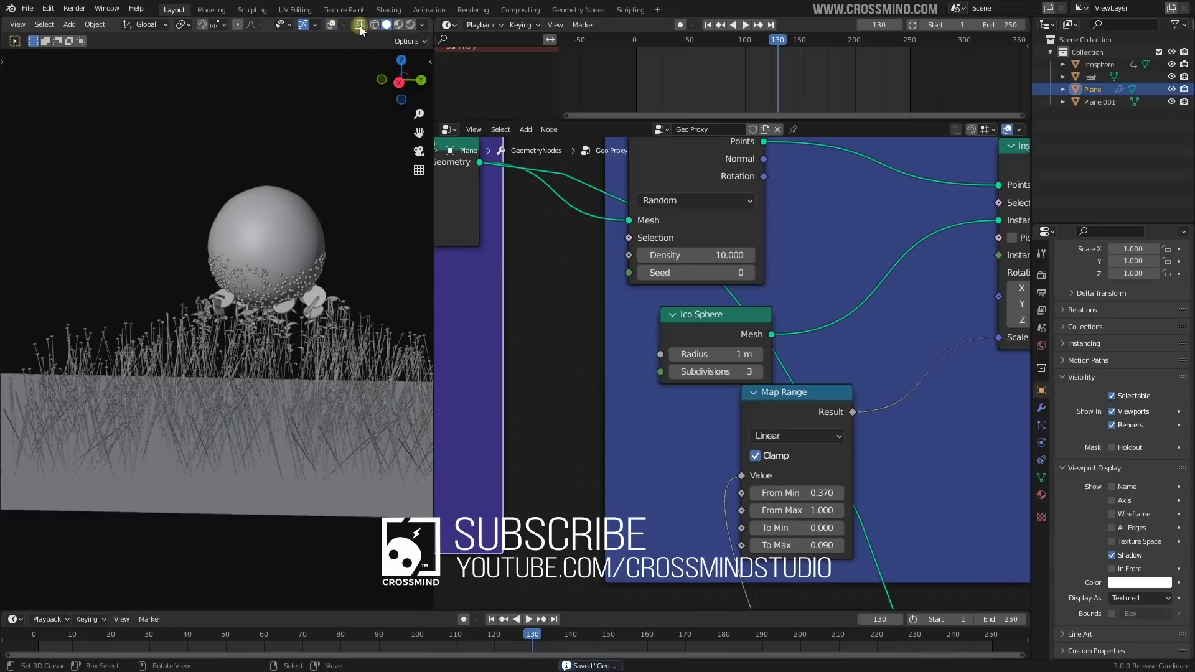
Step: Play the animation from about frame 80 to check the smaller bubbles on the moving sphere
scroll(285, 171, "up", 1)
middle_click_drag(294, 180, 308, 173)
left_click_drag(645, 66, 723, 84)
key("space")
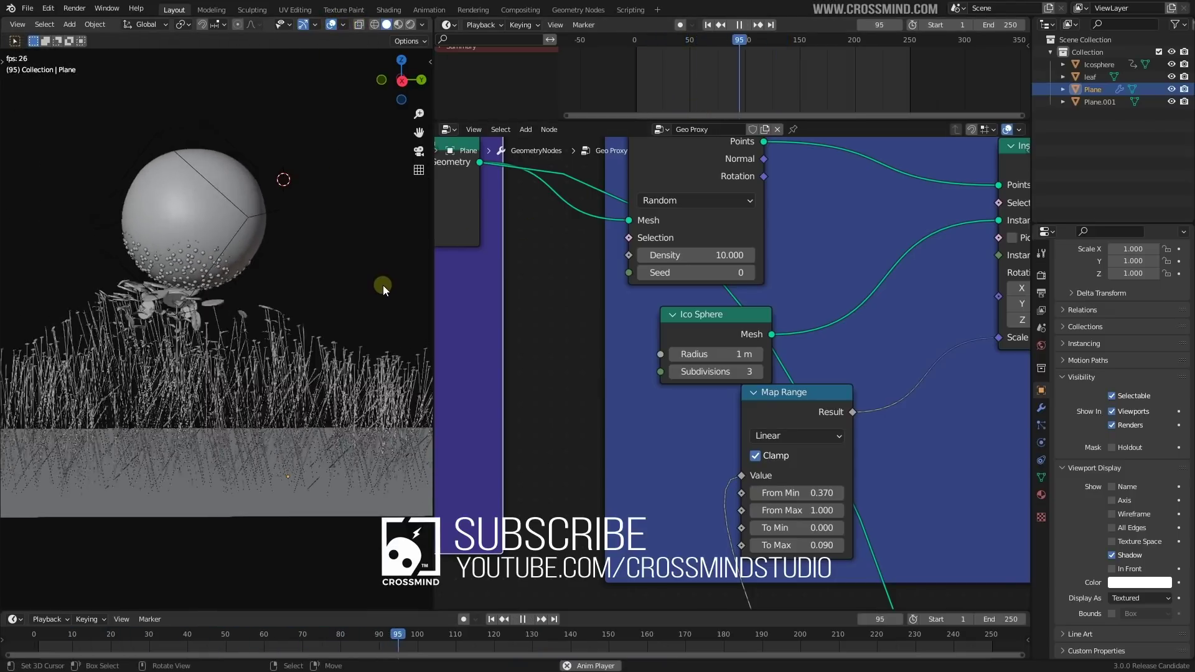
key("space")
Step: Change the driver of the Value node in the Grass Field frame to frame/400 and play back the animation
scroll(641, 435, "down", 10)
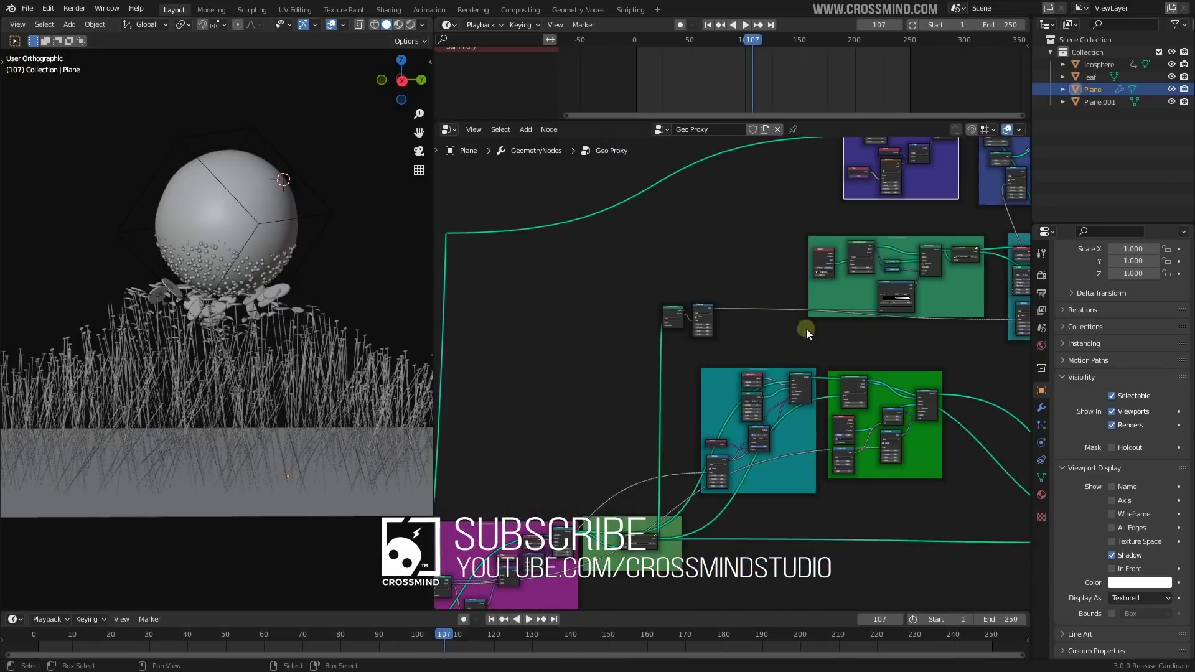
middle_click_drag(464, 565, 688, 411)
scroll(689, 411, "up", 20)
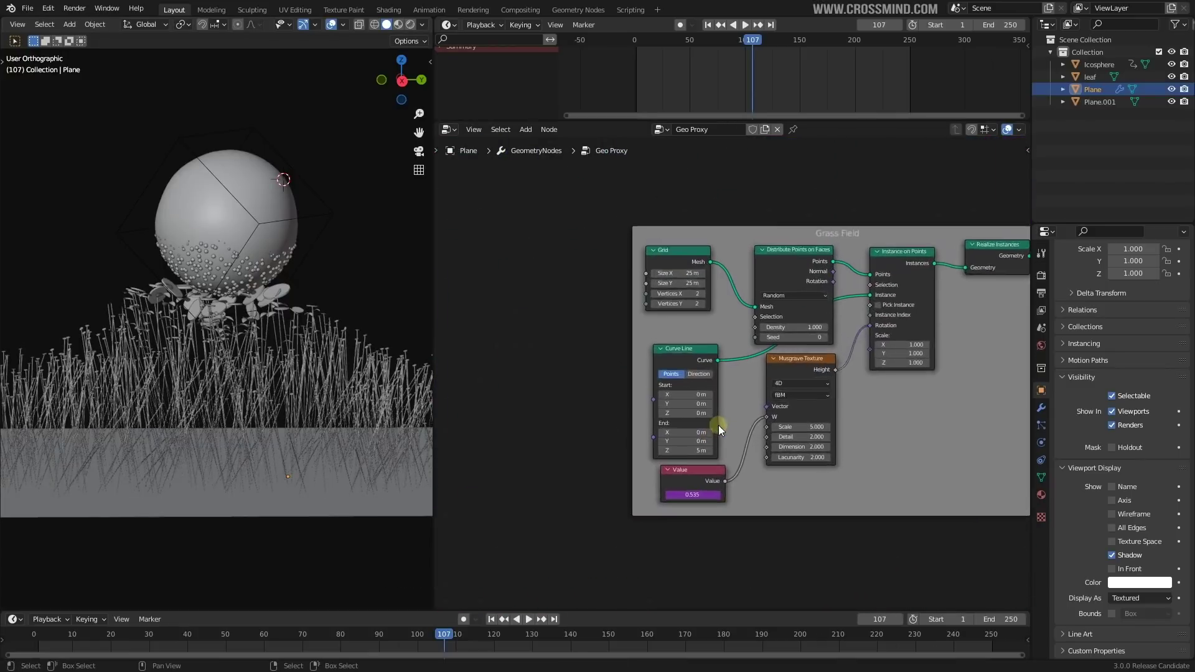
scroll(704, 435, "up", 2)
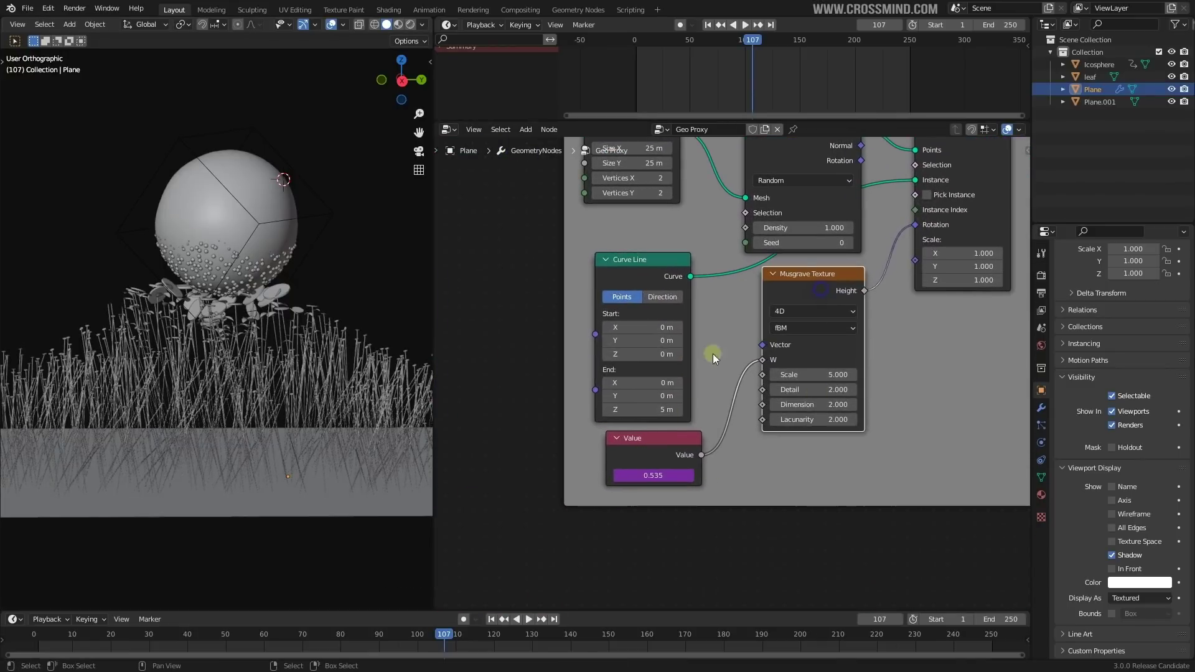
key("space")
scroll(704, 454, "up", 2)
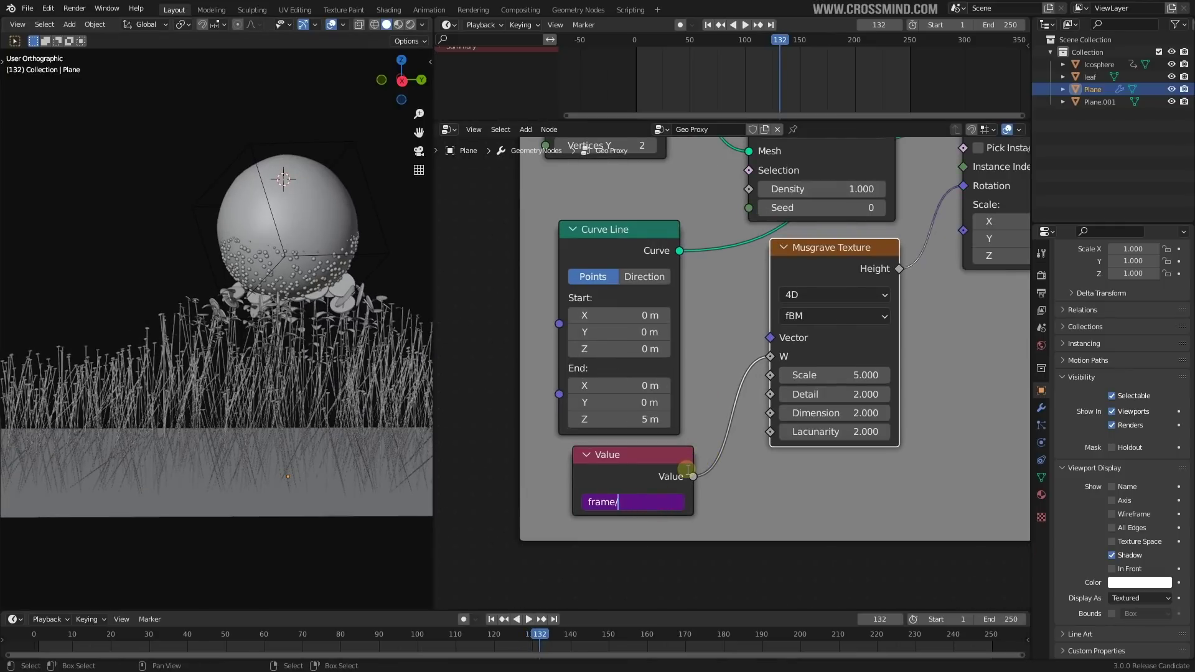
type("0")
key("Return")
key("space")
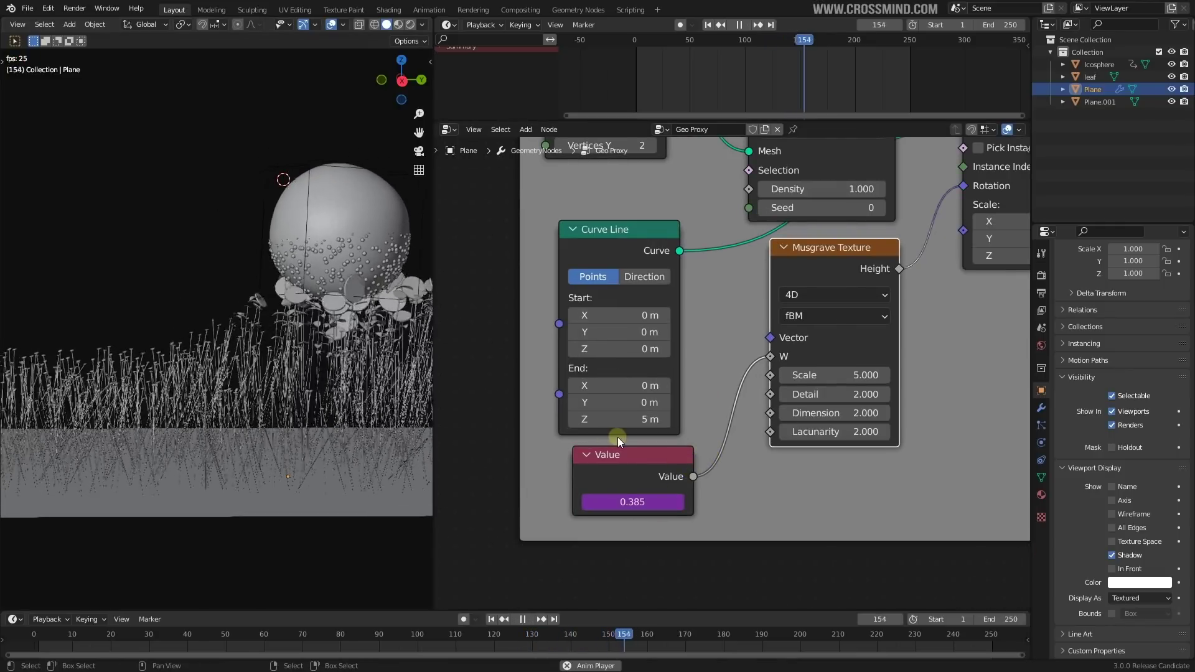
Step: Change the driver of the Value node in the Grass Field frame to frame/500
key("space")
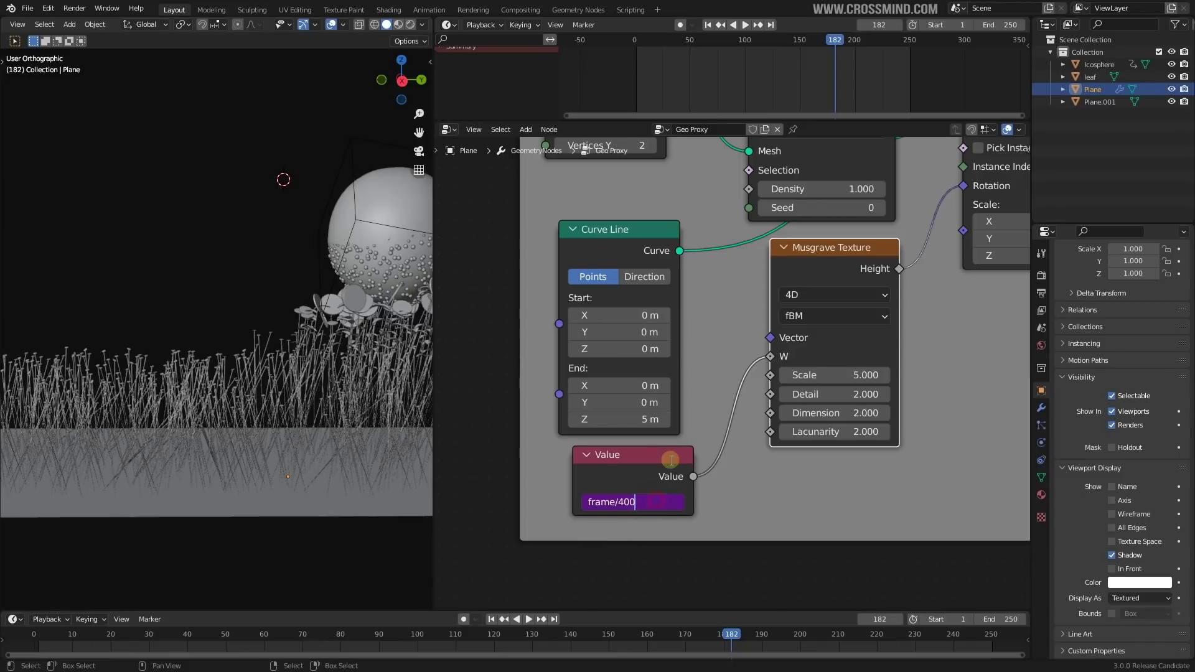
key("Return")
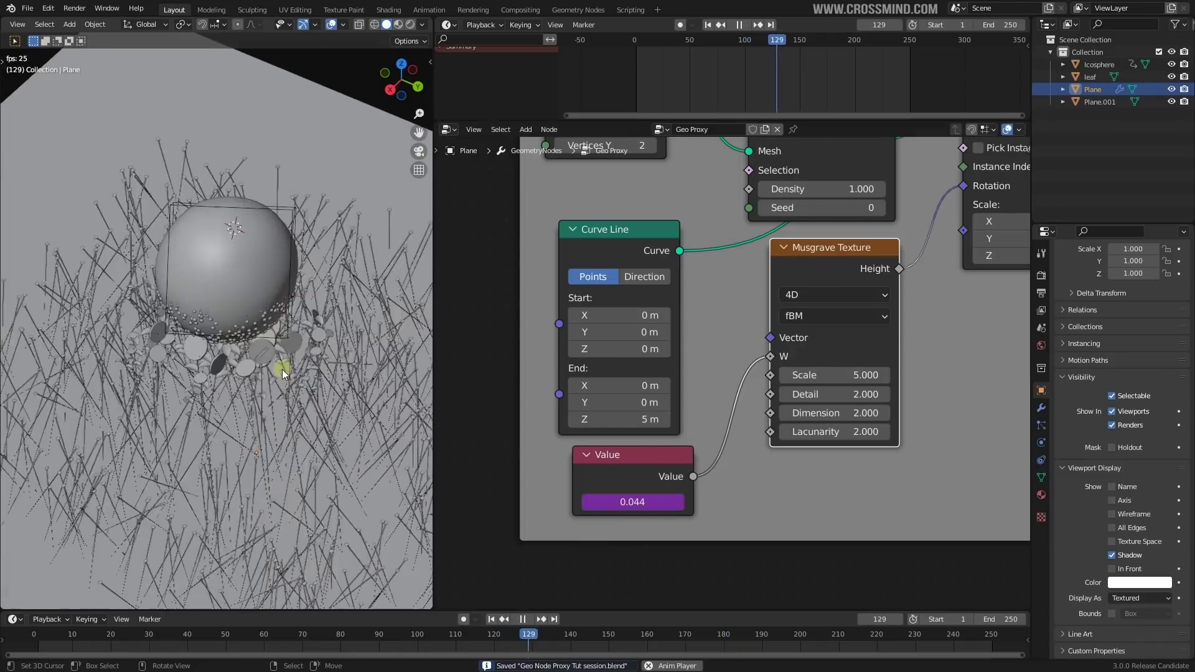
Step: Turn on X-ray in the viewport and play the animation to inspect the bubbles and discs around the sphere up close
left_click(360, 28)
key("space")
scroll(297, 346, "up", 3)
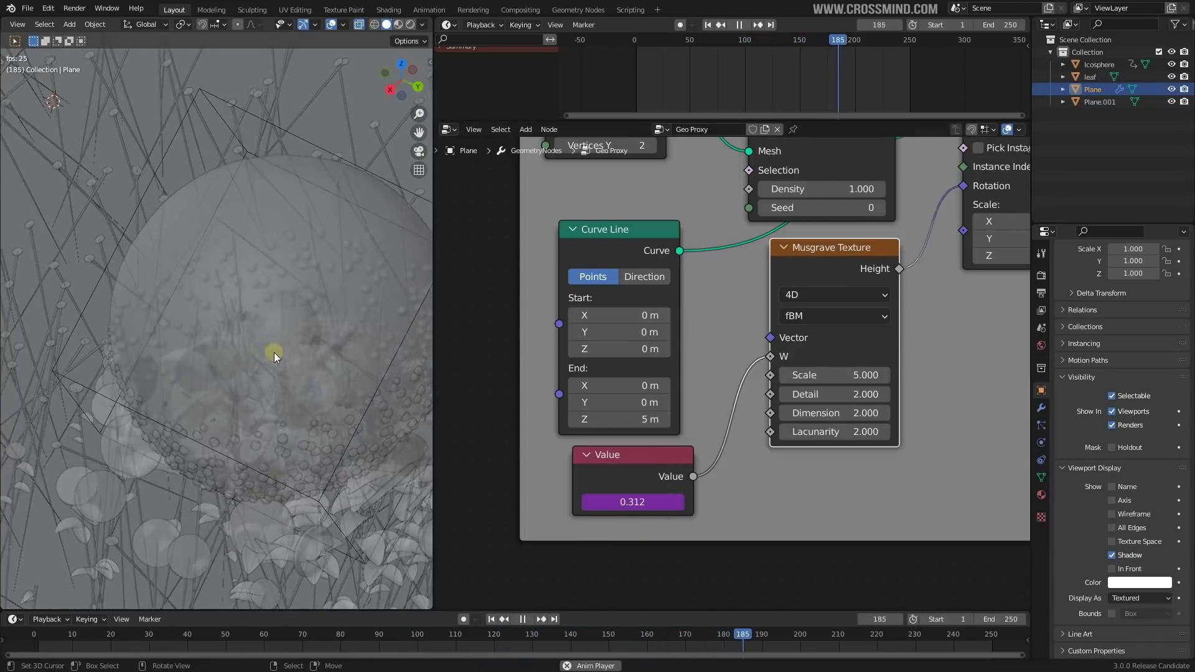
key("space")
middle_click_drag(274, 352, 269, 311)
scroll(318, 298, "up", 2)
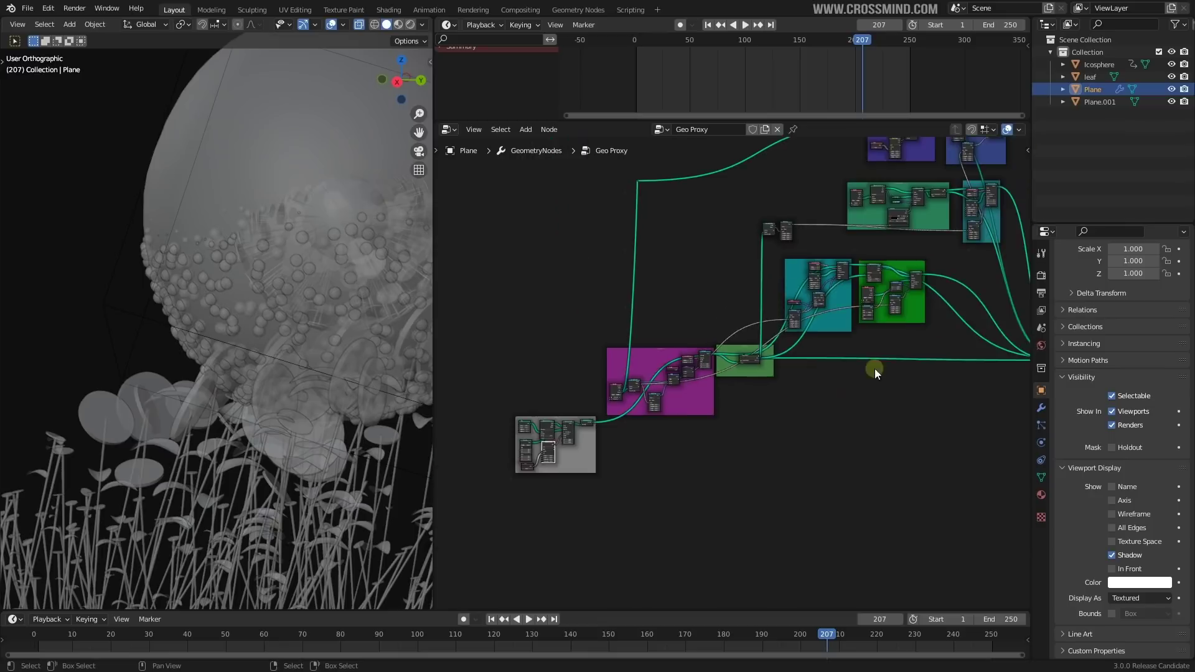
Step: Preview the outputs of the Instance on Points and Curve to Mesh nodes for the sphere's inner discs while playing the animation
scroll(875, 368, "up", 3)
middle_click_drag(983, 299, 742, 417)
scroll(710, 311, "up", 3)
middle_click_drag(710, 305, 819, 356)
scroll(818, 357, "up", 3)
left_click(742, 274, "alt+shift")
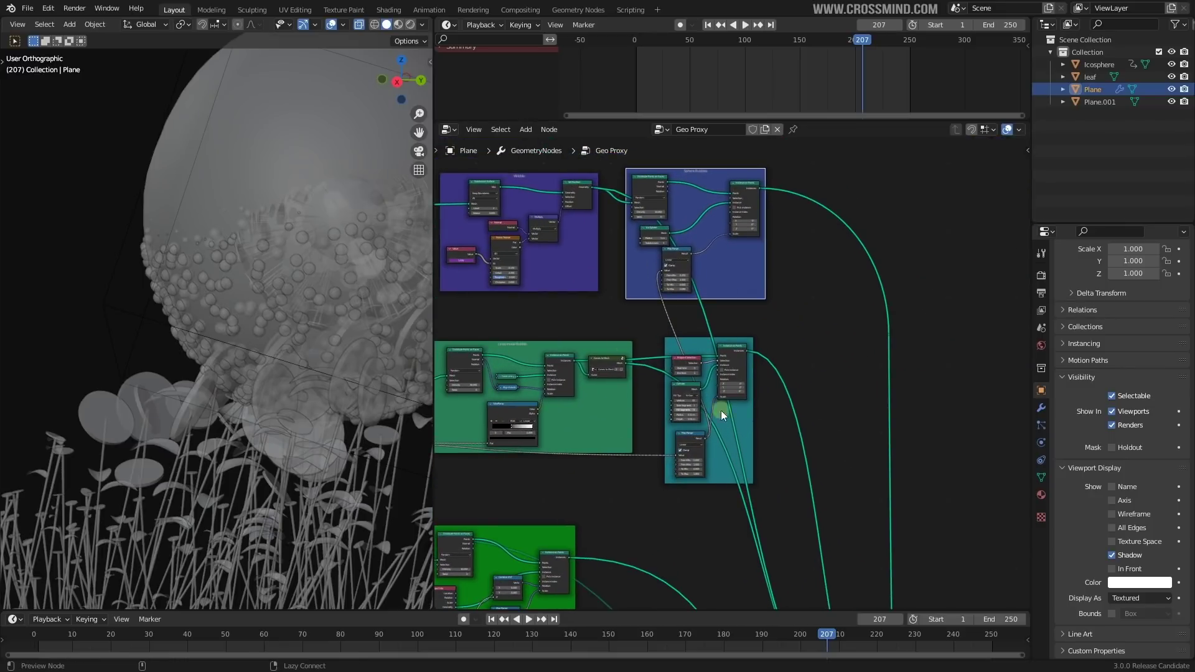
left_click(737, 354, "ctrl+shift")
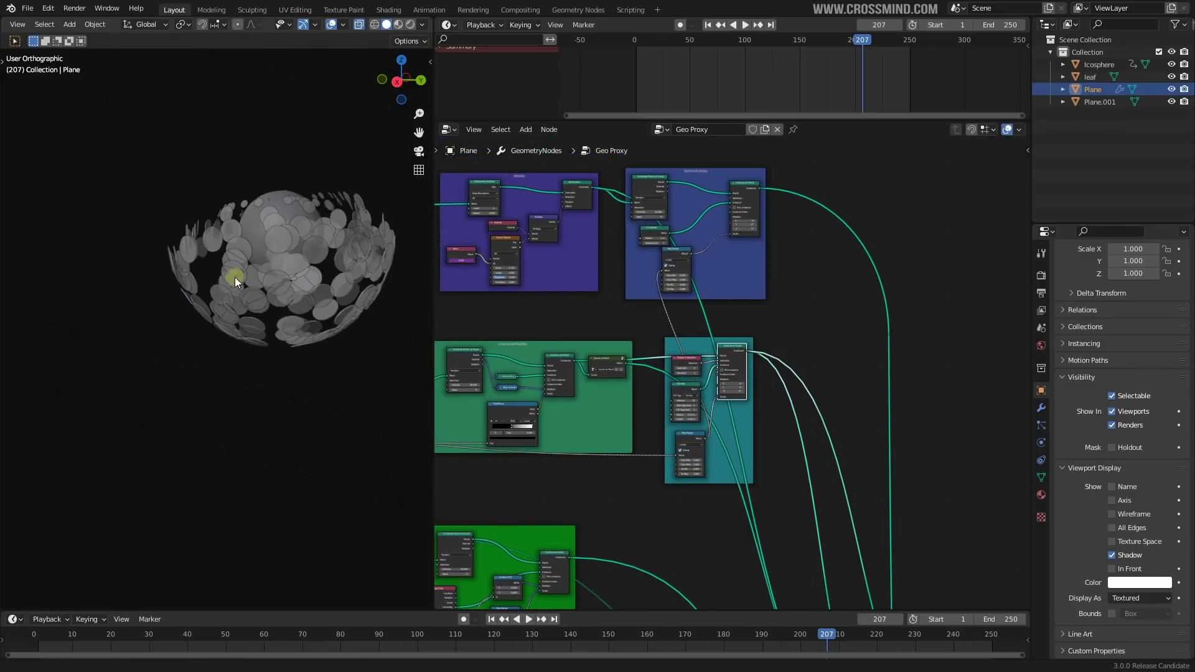
key("space")
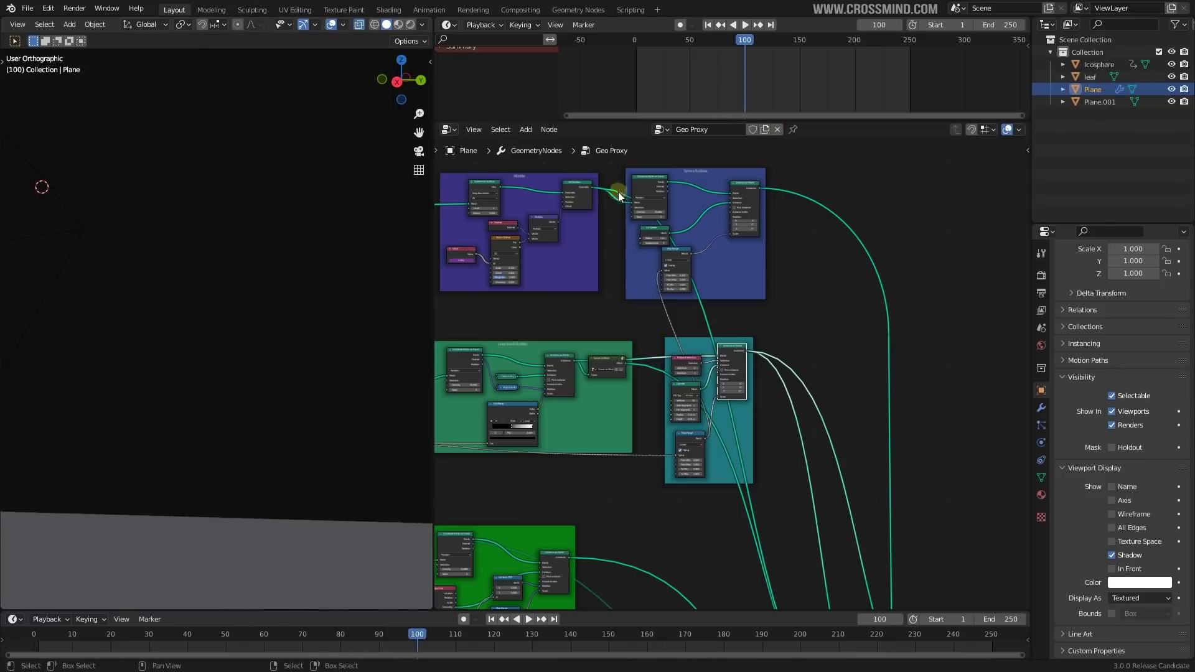
key("space")
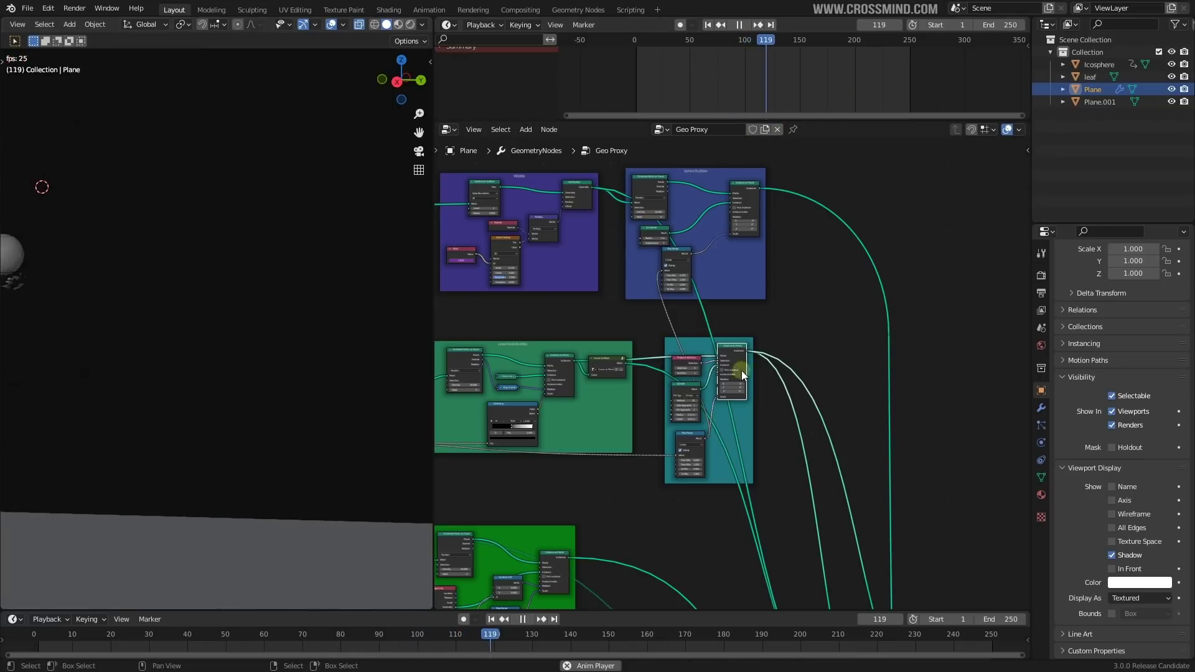
scroll(741, 371, "up", 3)
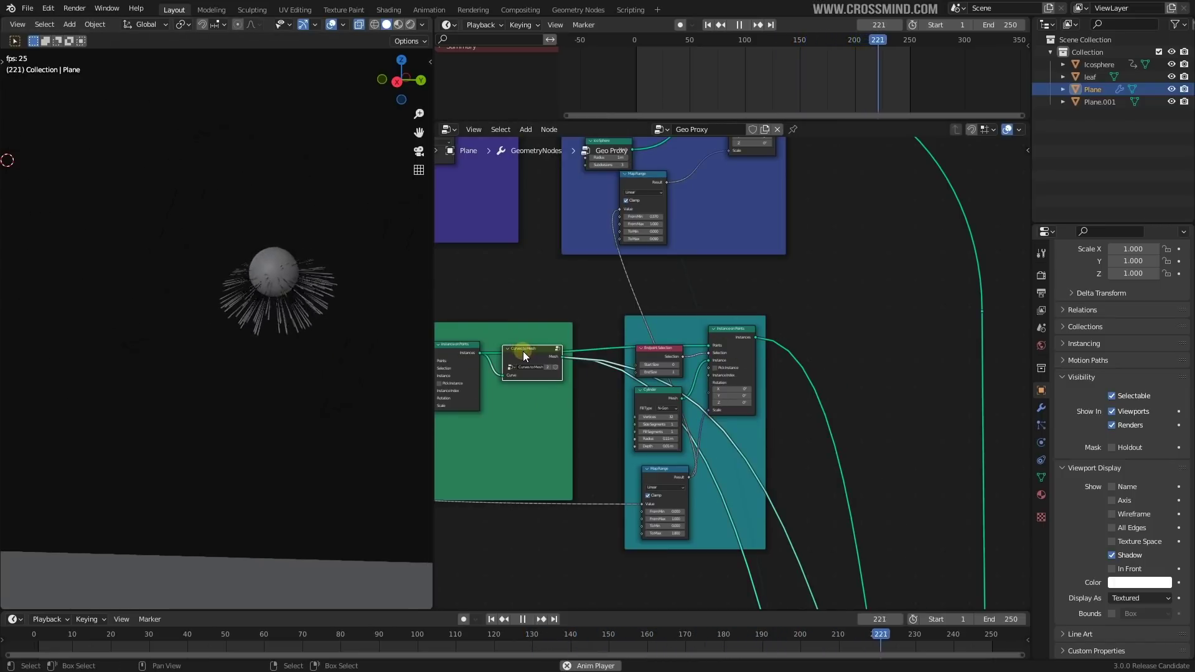
left_click(739, 345, "ctrl+shift")
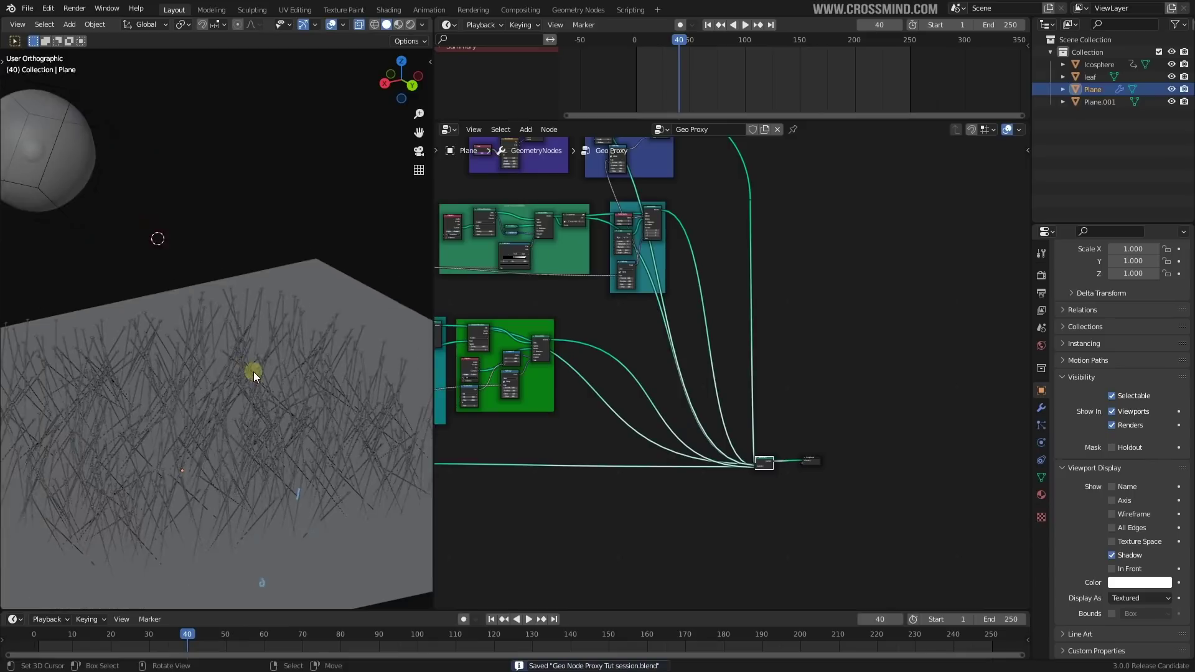
Step: Examine the Grass Field node setup and the stems on the plane from a low side view
scroll(254, 372, "down", 2)
middle_click_drag(642, 316, 864, 326)
scroll(859, 327, "down", 5)
middle_click_drag(630, 473, 773, 458)
scroll(773, 460, "up", 2)
middle_click_drag(601, 573, 721, 462)
scroll(721, 461, "up", 4)
scroll(721, 463, "up", 6)
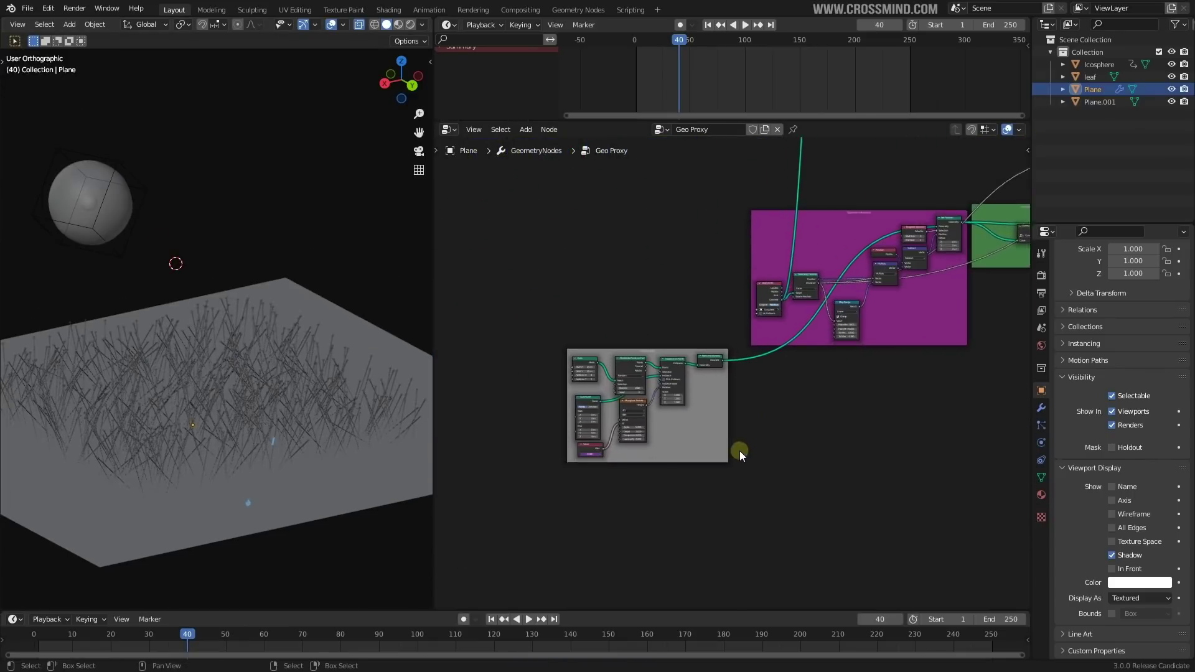
middle_click_drag(292, 408, 273, 397)
scroll(273, 397, "up", 2)
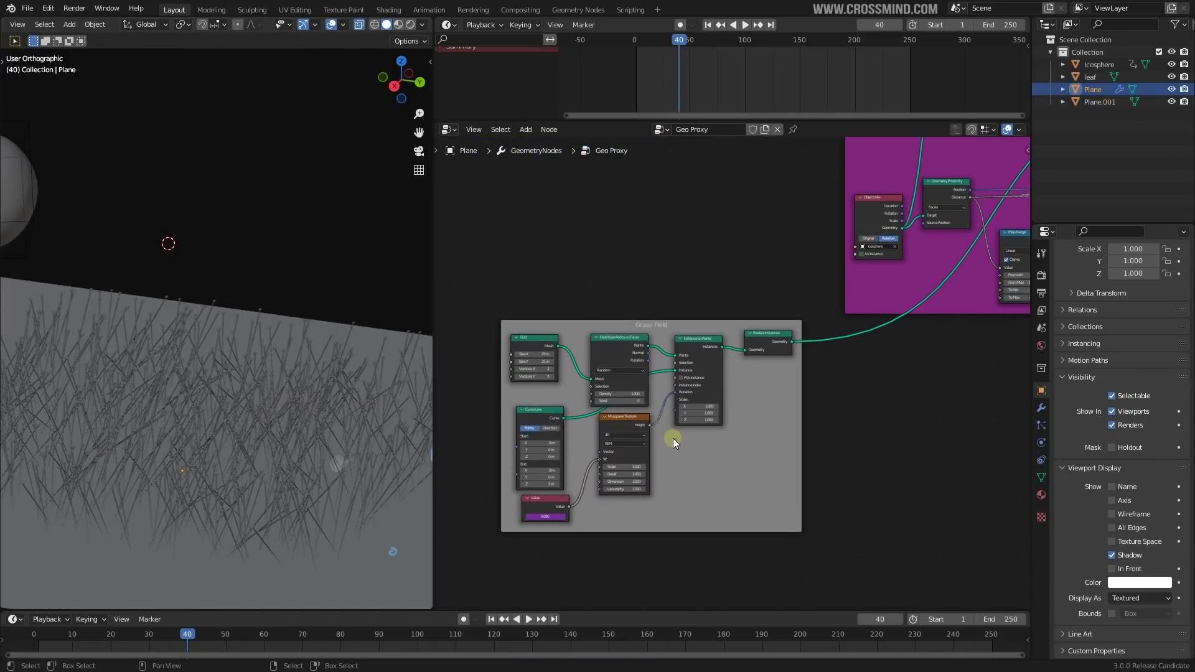
middle_click_drag(669, 442, 692, 401)
scroll(687, 403, "up", 1)
middle_click_drag(238, 397, 266, 381)
scroll(266, 381, "down", 1)
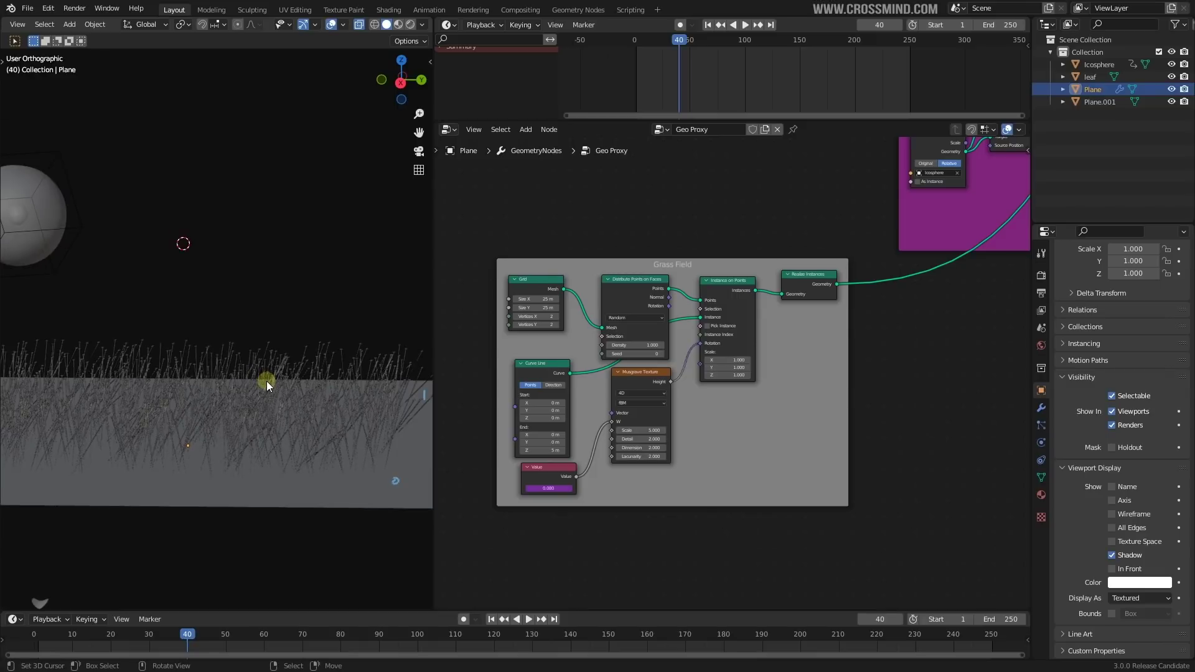
scroll(570, 427, "up", 2)
scroll(272, 394, "down", 1)
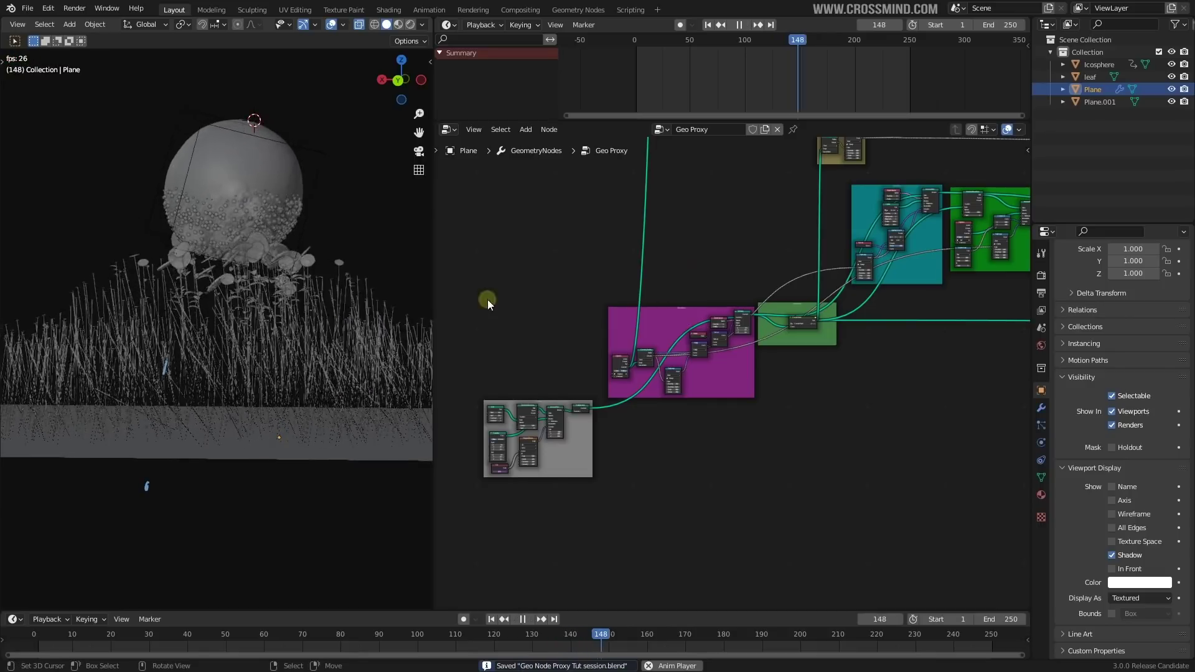
Step: Play the animation from about frame 169 and check from several angles how stems, leaves and bubbles react to the sphere
scroll(749, 328, "down", 2)
middle_click_drag(749, 328, 681, 429)
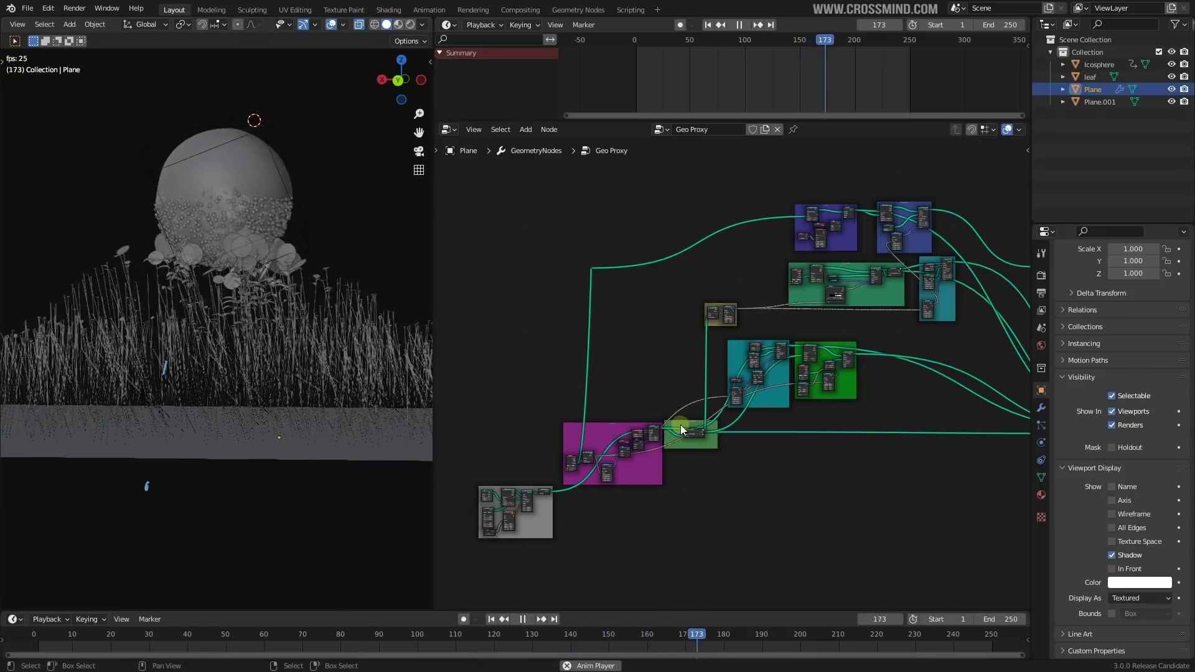
middle_click_drag(146, 292, 135, 306)
middle_click_drag(341, 303, 279, 322)
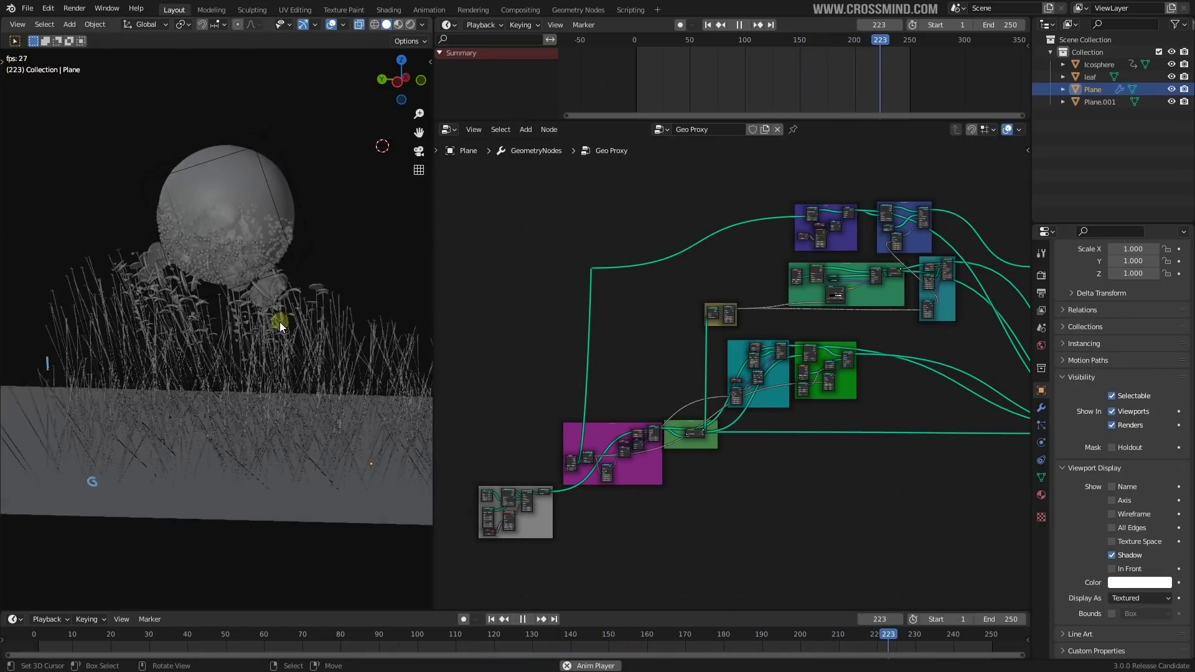
scroll(280, 322, "up", 1)
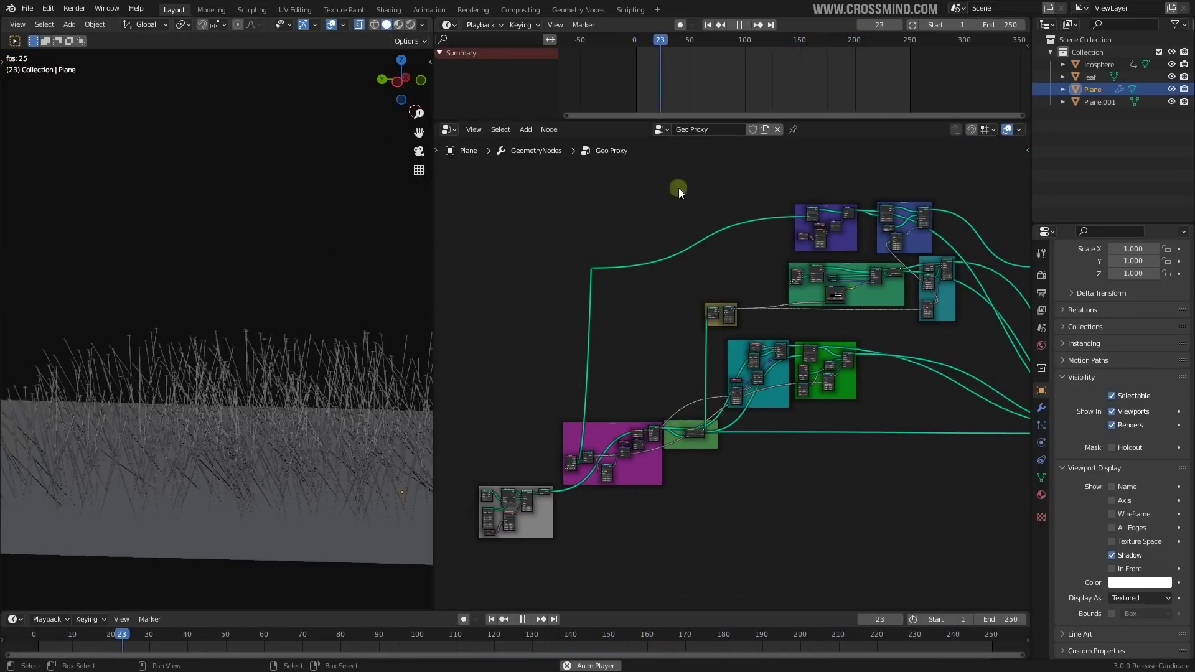
left_click_drag(680, 73, 821, 70)
key("space")
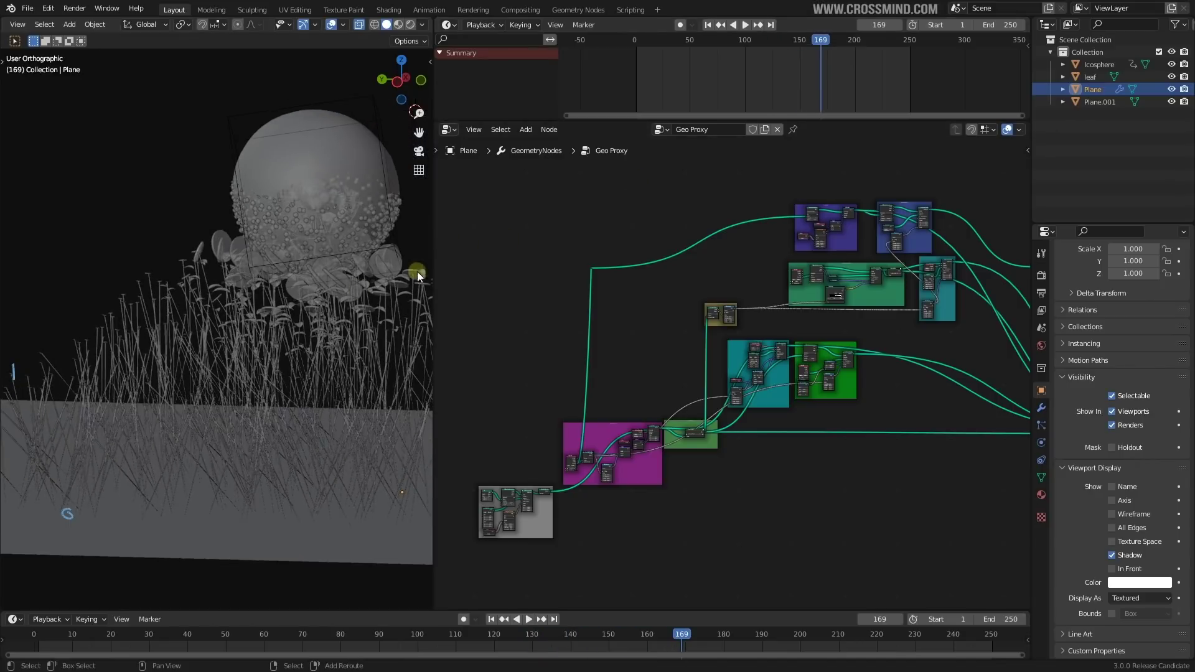
middle_click_drag(417, 272, 320, 297)
key("space")
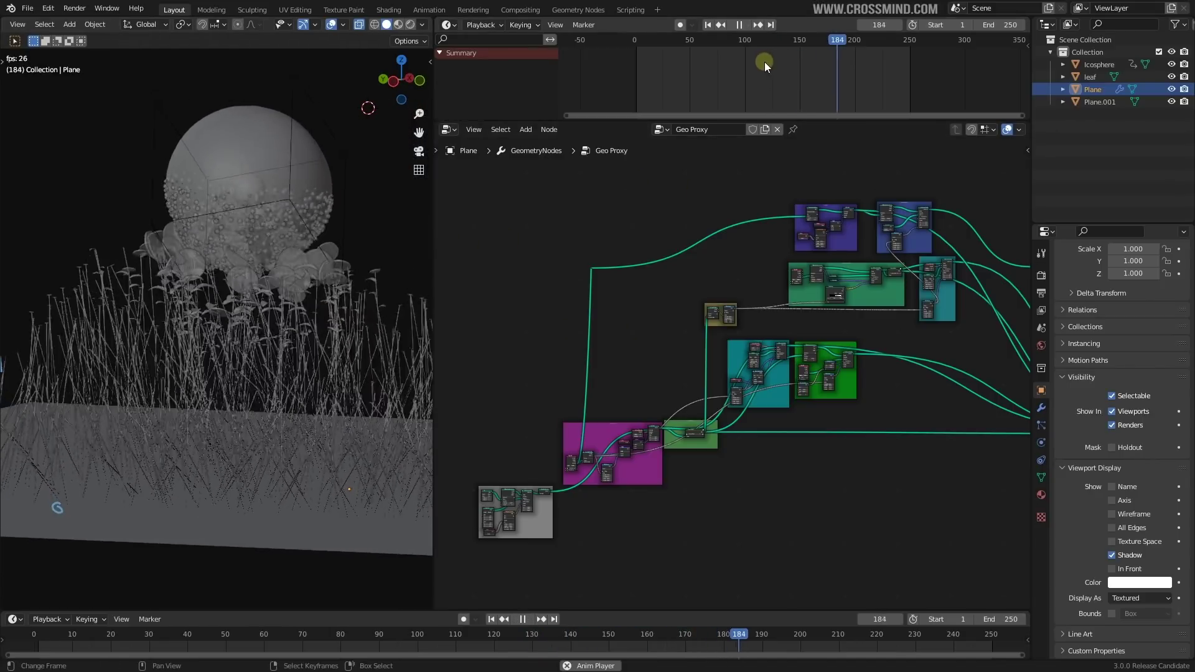
key("space")
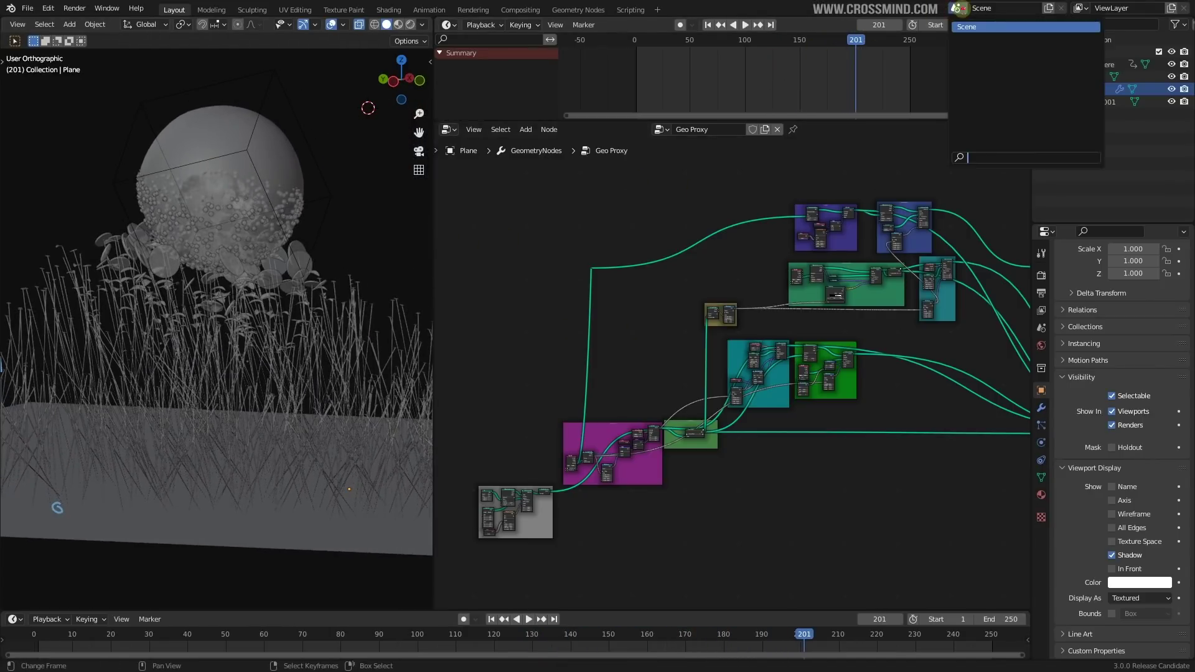
Step: Save the file and look over the stem field around the sphere from above
key("ctrl+shift+s")
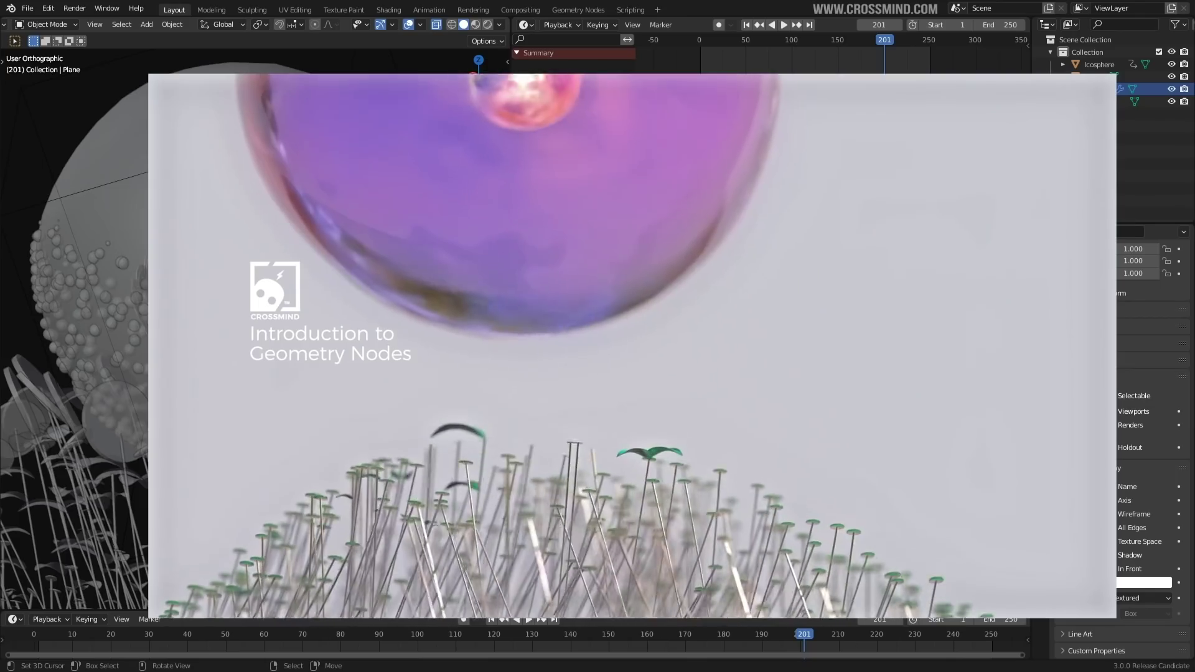
key("ctrl+s")
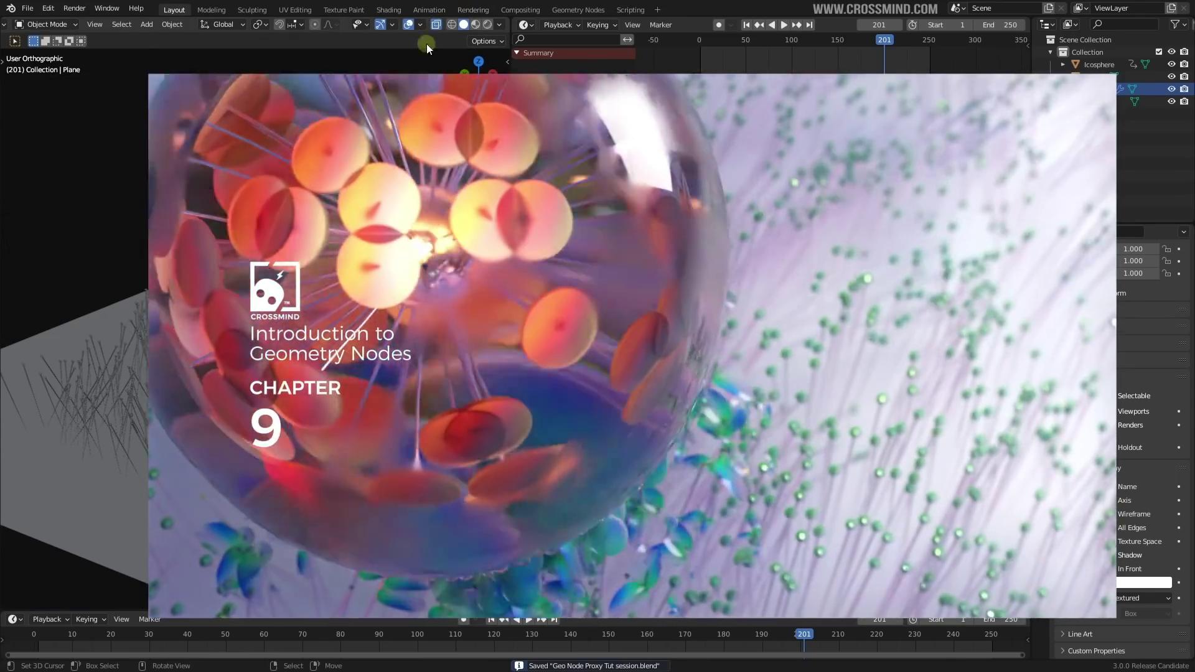
middle_click_drag(420, 74, 376, 184)
scroll(397, 302, "up", 1)
middle_click_drag(397, 302, 290, 366)
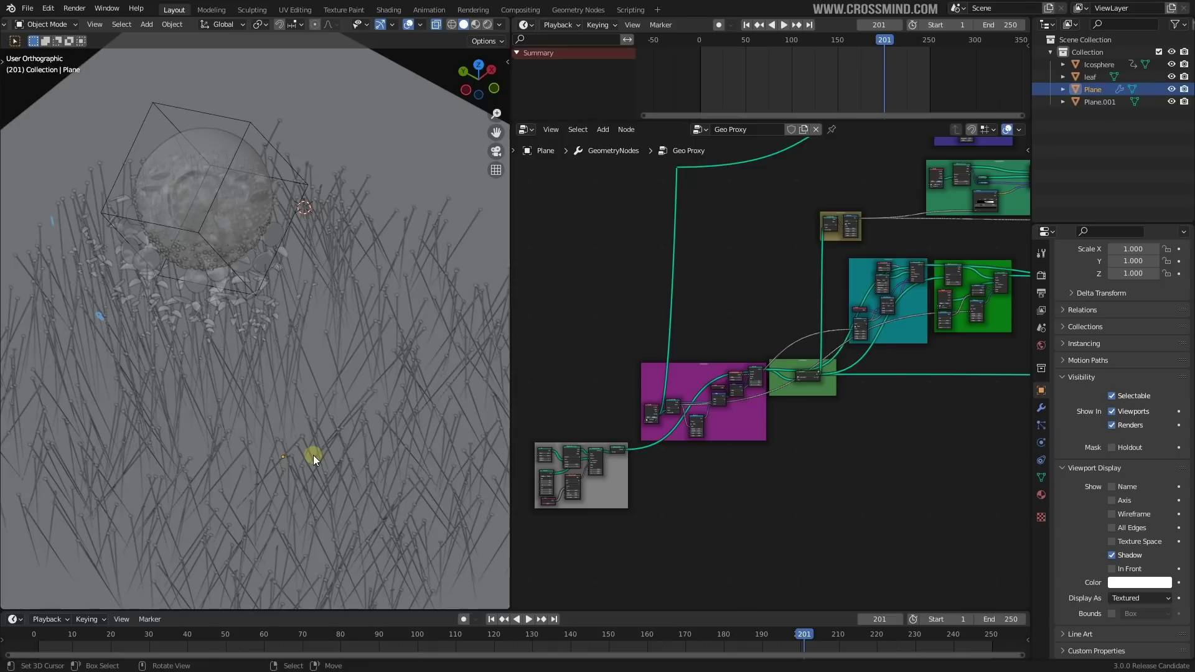
Step: Try a Density of 10 and then 5 on the Distribute Points on Faces node in the Grass Field frame
scroll(869, 454, "up", 4)
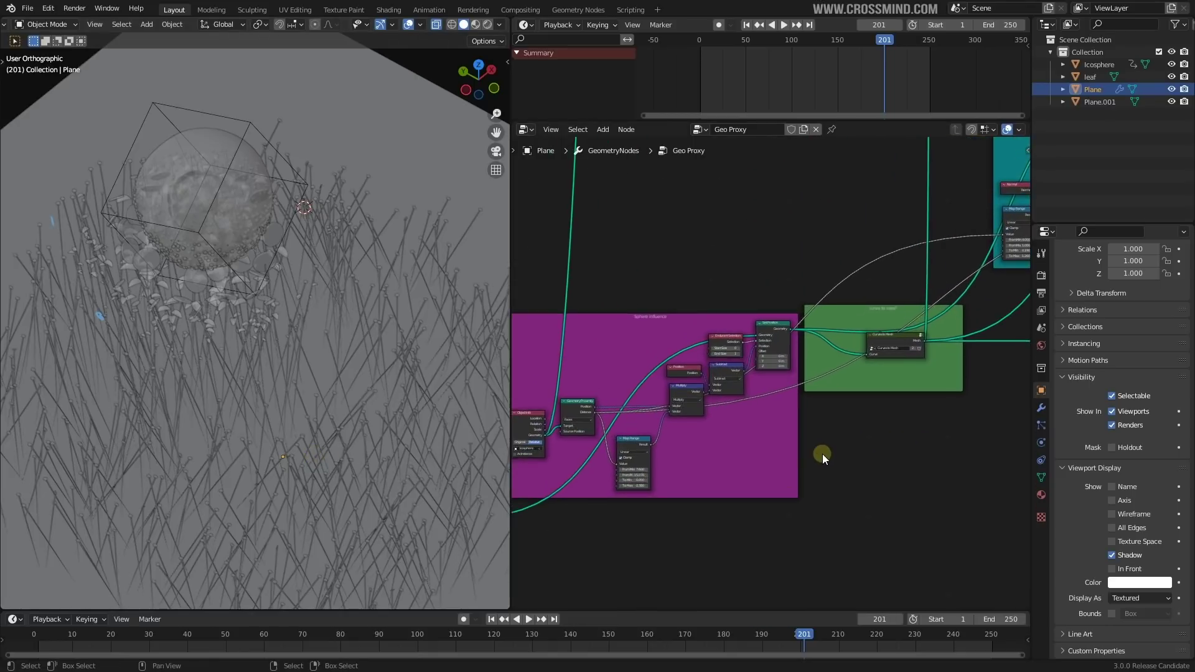
scroll(860, 441, "up", 4)
middle_click_drag(688, 488, 909, 368)
scroll(853, 422, "up", 3)
middle_click_drag(703, 334, 855, 232)
scroll(855, 231, "up", 2)
left_click(856, 232)
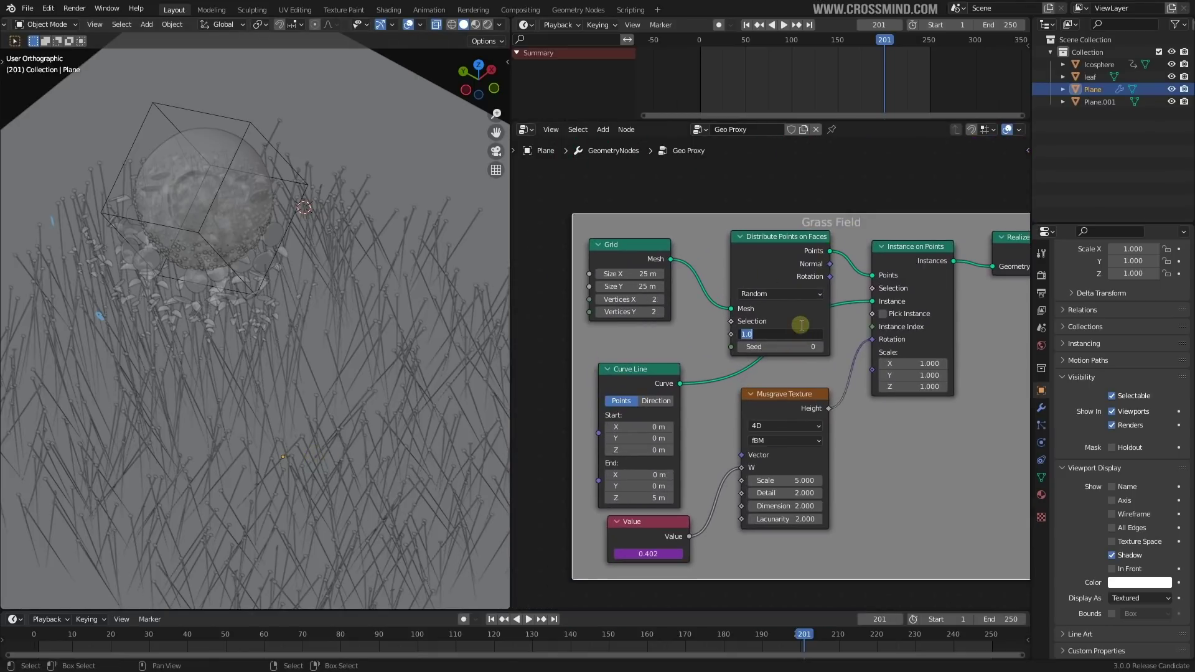
key("Return")
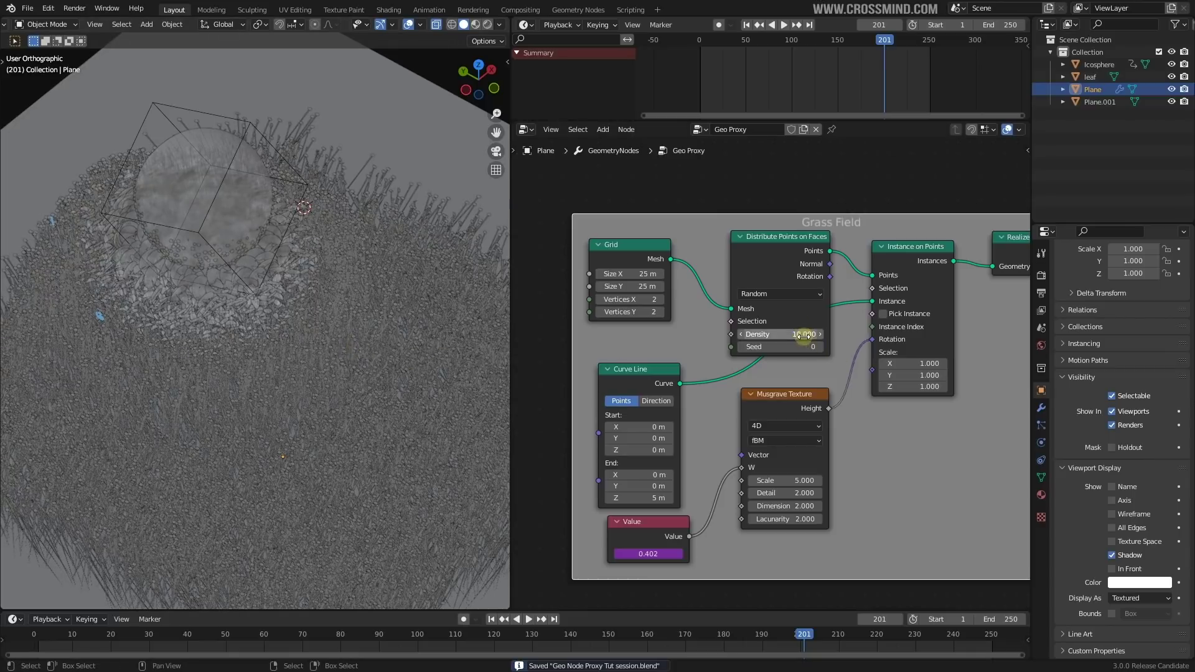
type("5")
key("Return")
Step: Turn off X-ray and set the Density of the Grass Field's Distribute Points on Faces node to 4
middle_click_drag(242, 223, 226, 265)
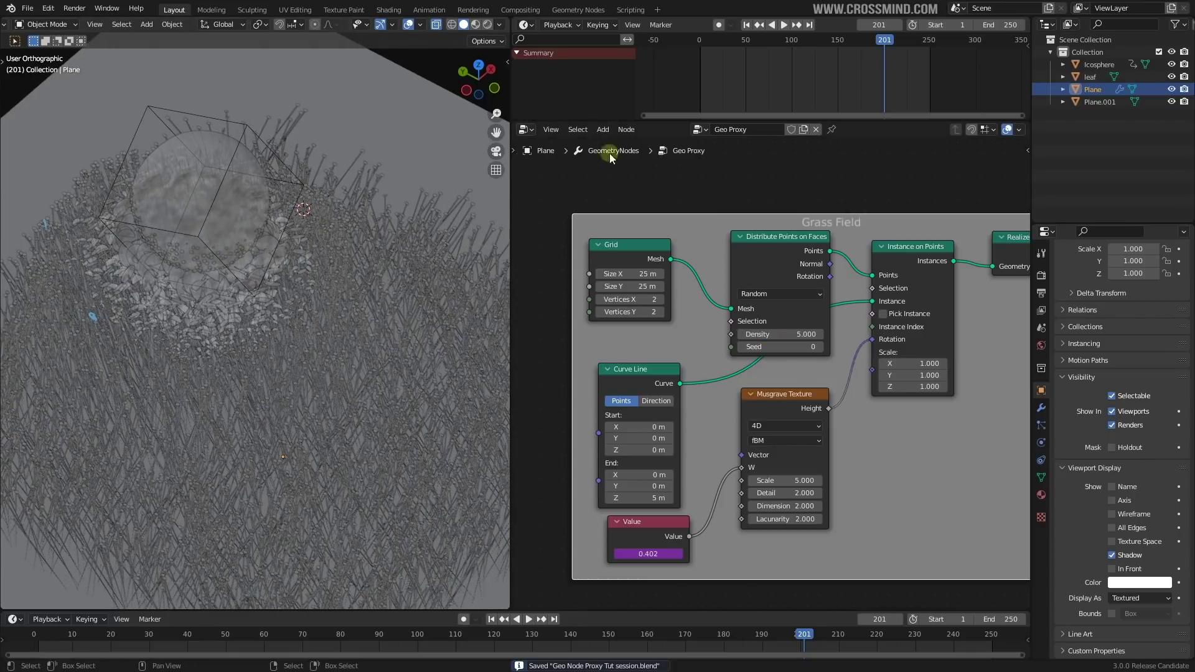
left_click(436, 25)
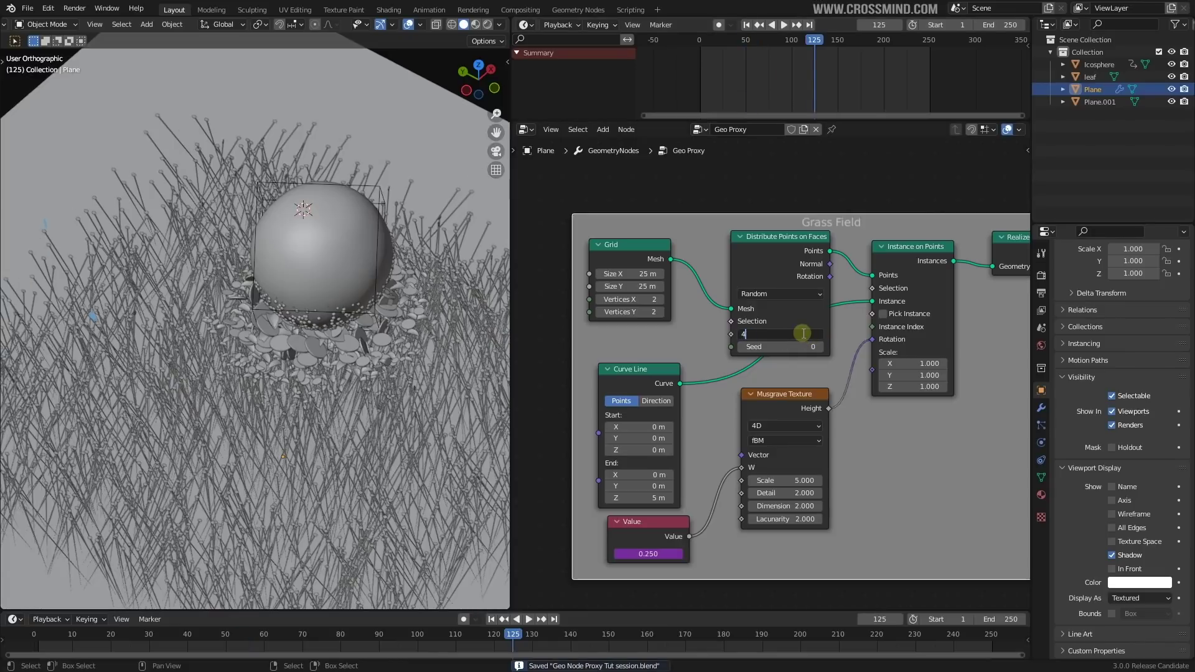
key("Return")
Step: Adjust the From Max of the Map Range in the purple Sphere Influence frame to about -15.41
scroll(809, 331, "down", 4)
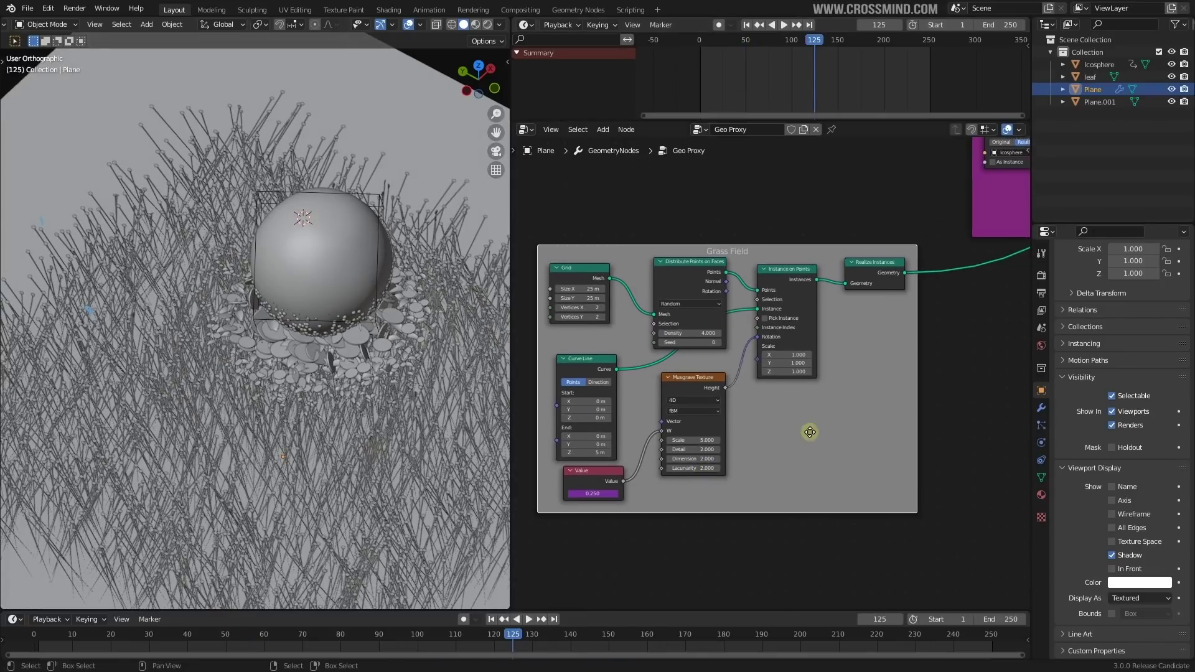
middle_click_drag(810, 432, 802, 427)
scroll(801, 436, "down", 7)
middle_click_drag(921, 375, 649, 512)
scroll(770, 462, "up", 8)
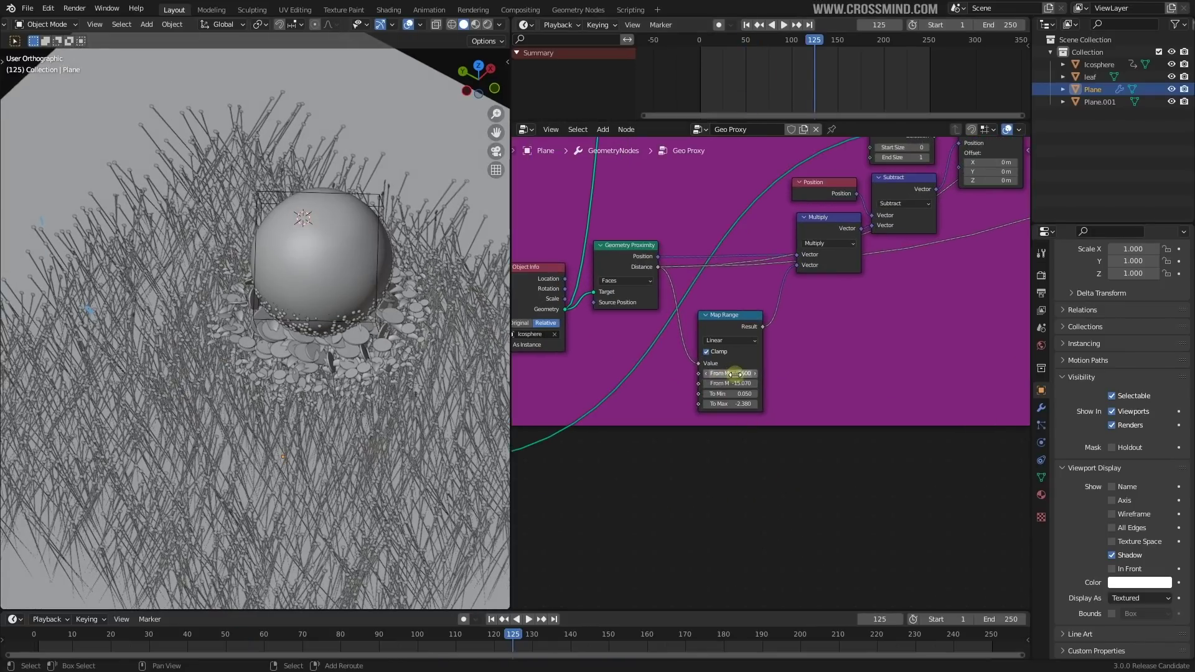
left_click_drag(736, 373, 731, 383)
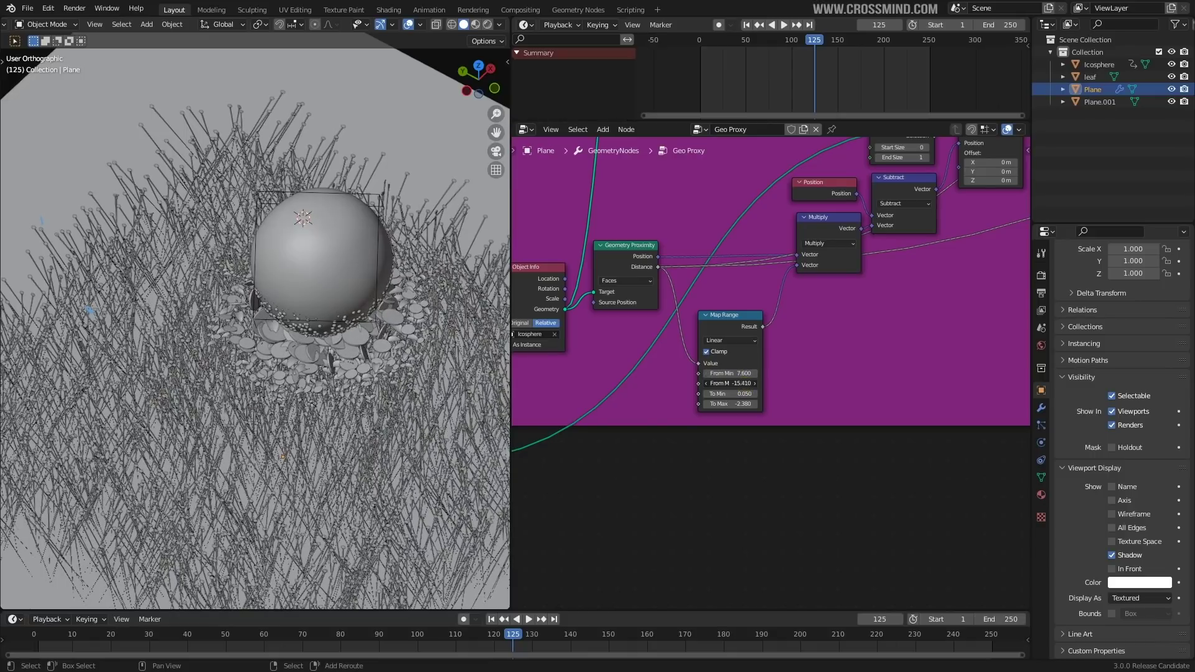
Step: Adjust the From Min of the Map Range controlling the stem discs in the teal frame and play back the animation
scroll(787, 384, "down", 11)
middle_click_drag(896, 362, 587, 532)
scroll(779, 461, "up", 9)
middle_click_drag(732, 323, 739, 409)
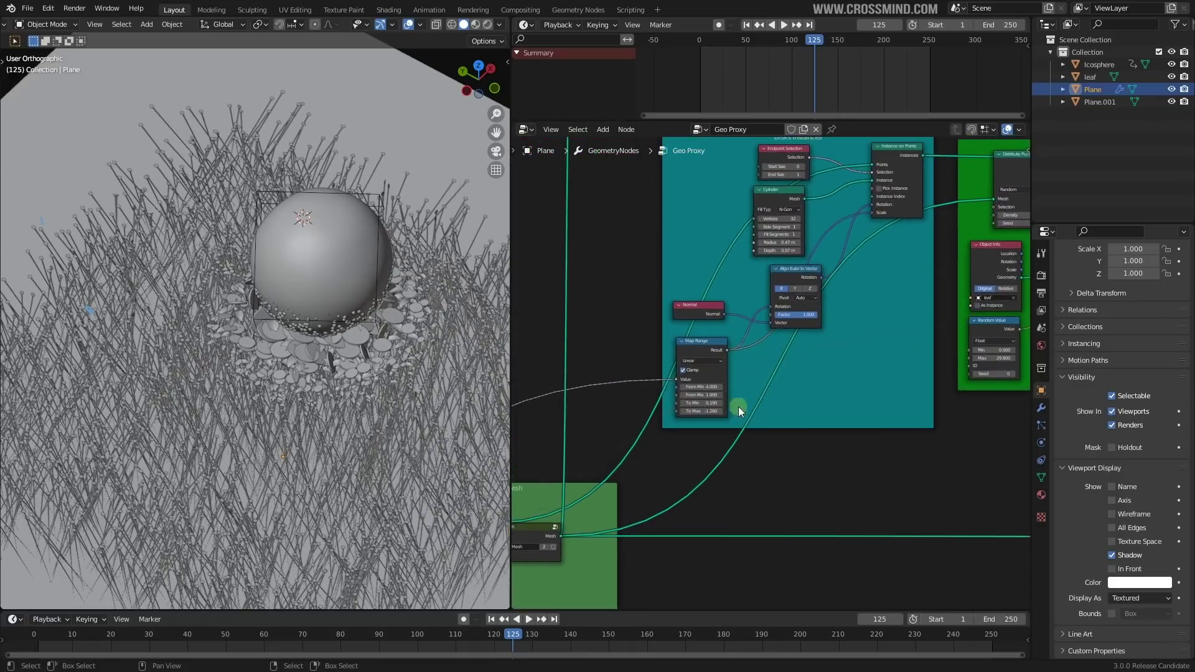
scroll(739, 409, "up", 1)
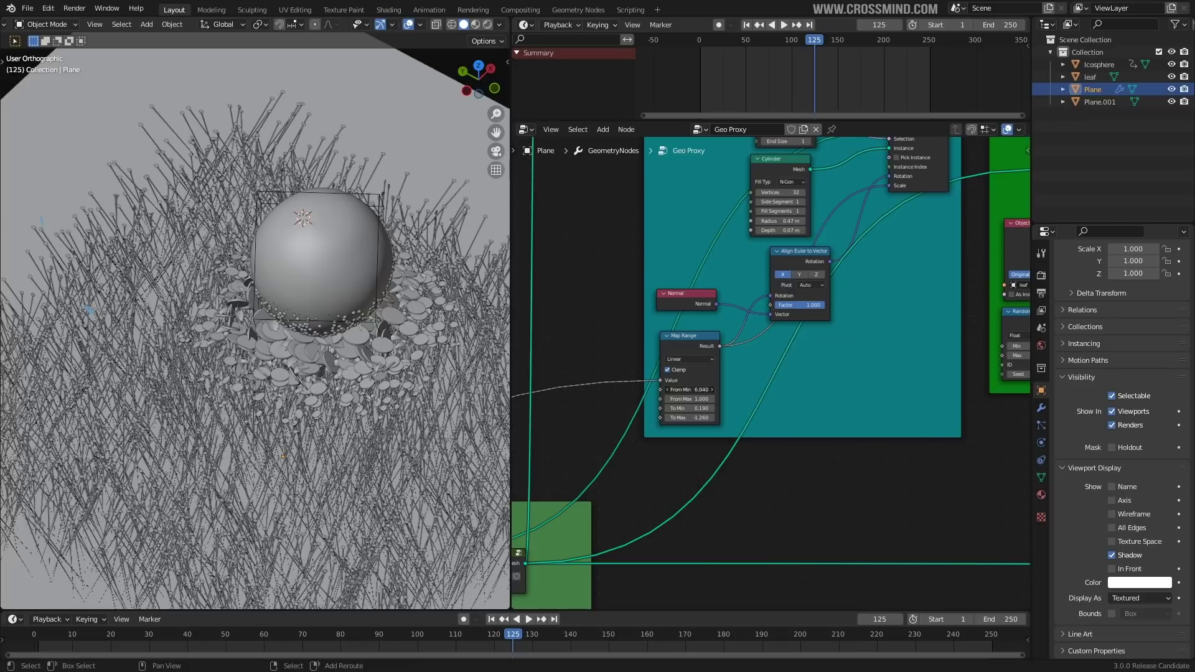
left_click_drag(689, 389, 546, 428)
right_click(700, 399)
right_click(546, 429)
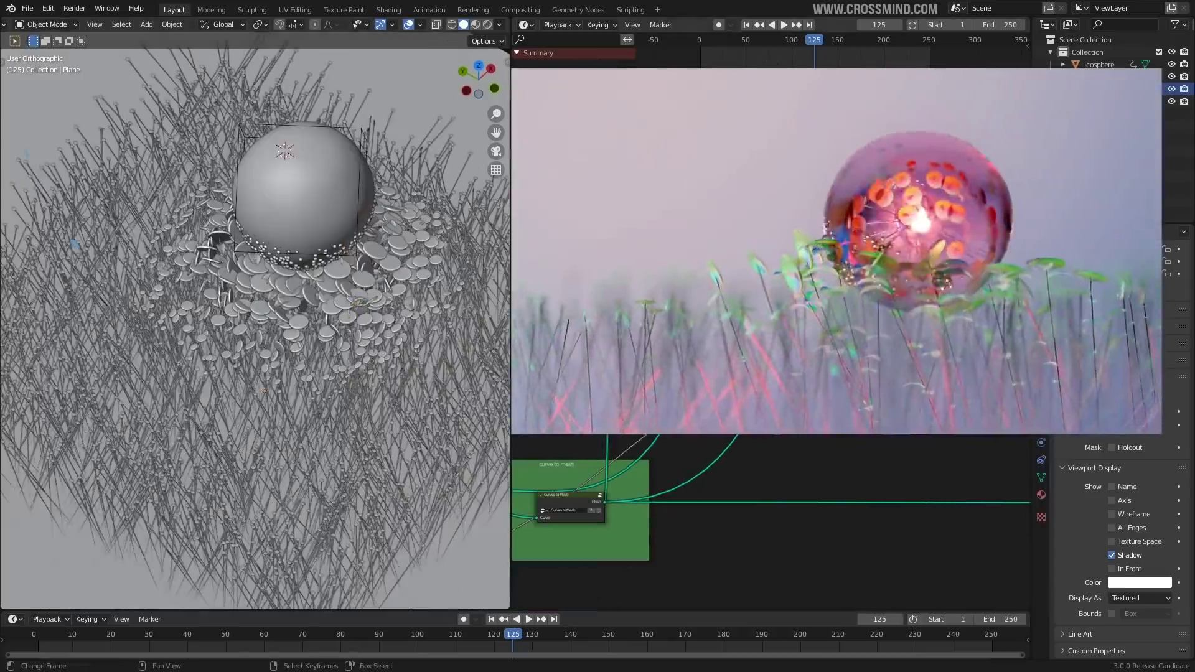
key("space")
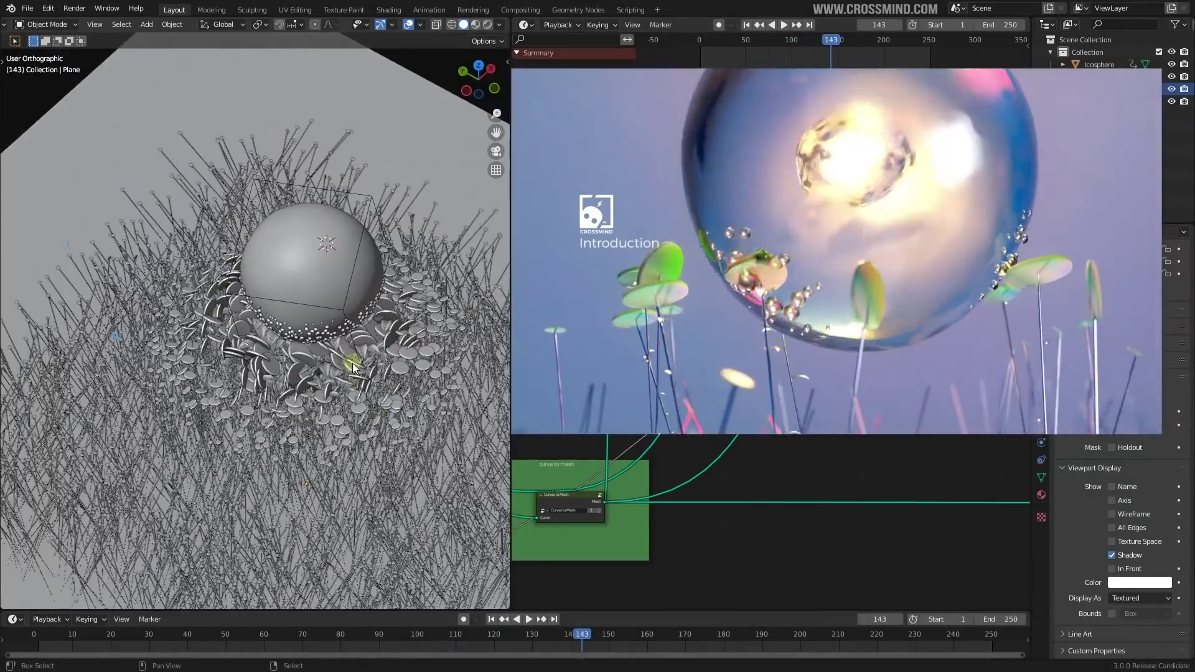
Step: Inspect the plants around the bubble sphere up close and turn on X-ray shading in the 3D view
scroll(351, 363, "up", 4)
middle_click_drag(351, 354, 303, 364)
scroll(344, 357, "up", 4)
scroll(379, 283, "down", 5)
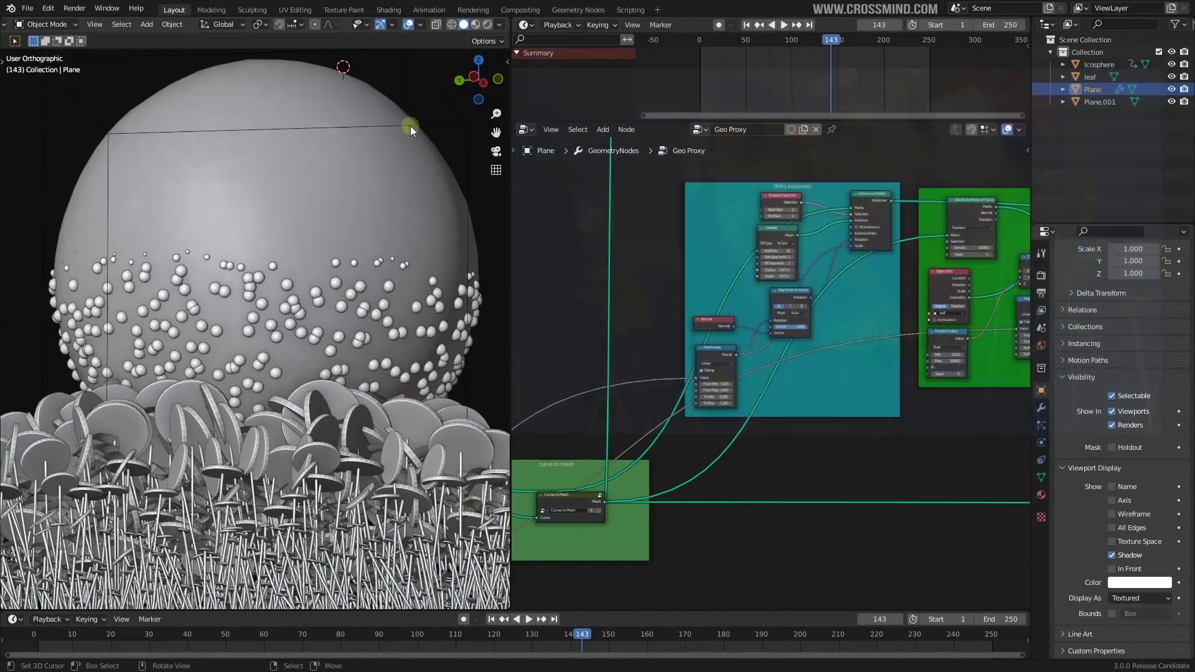
left_click(439, 26)
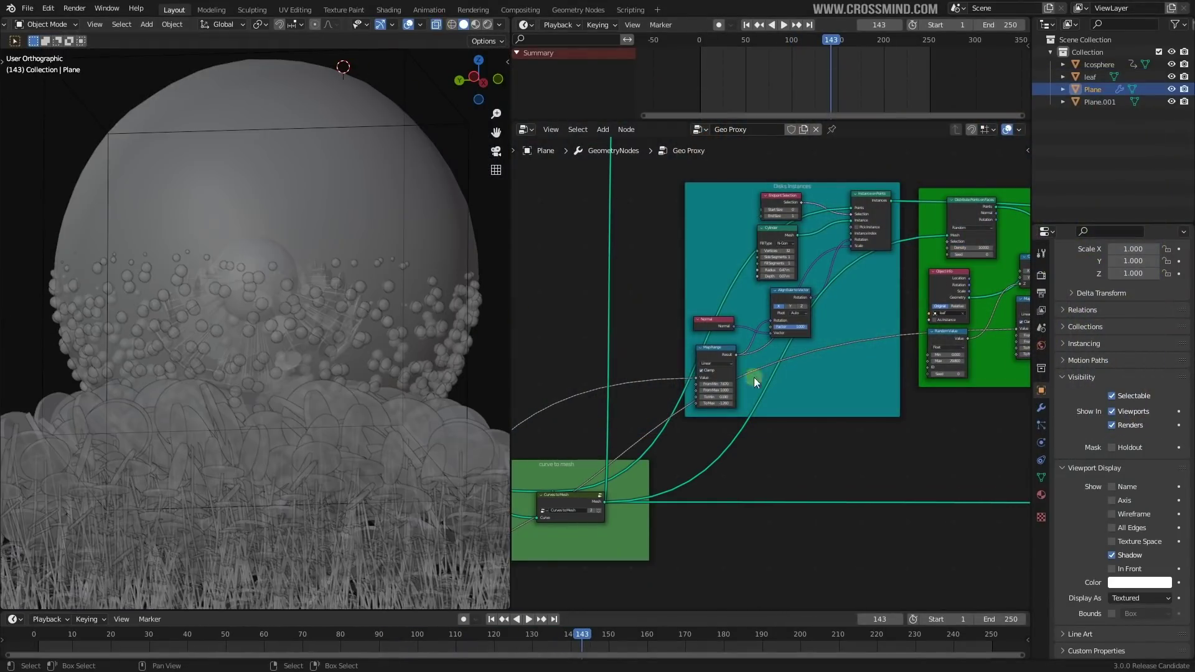
Step: Examine the stems, discs and bubbles inside the translucent sphere, along with the Sphere Influence nodes
scroll(754, 377, "up", 5)
scroll(532, 503, "down", 2)
mouse_move(532, 503)
middle_mouse_down()
mouse_move(819, 363)
mouse_move(1077, 296)
middle_mouse_up()
scroll(588, 313, "down", 2)
scroll(428, 322, "up", 2)
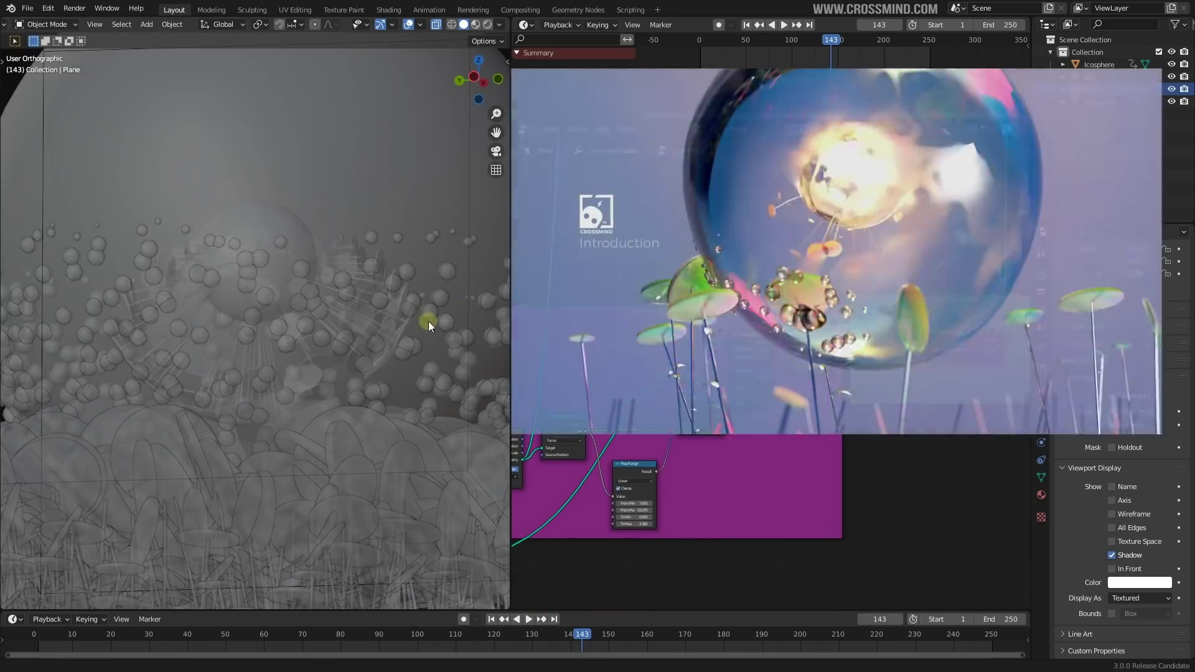
middle_click_drag(428, 321, 448, 322, "shift")
scroll(368, 364, "down", 3)
scroll(368, 364, "up", 1)
middle_click_drag(365, 437, 351, 397, "shift")
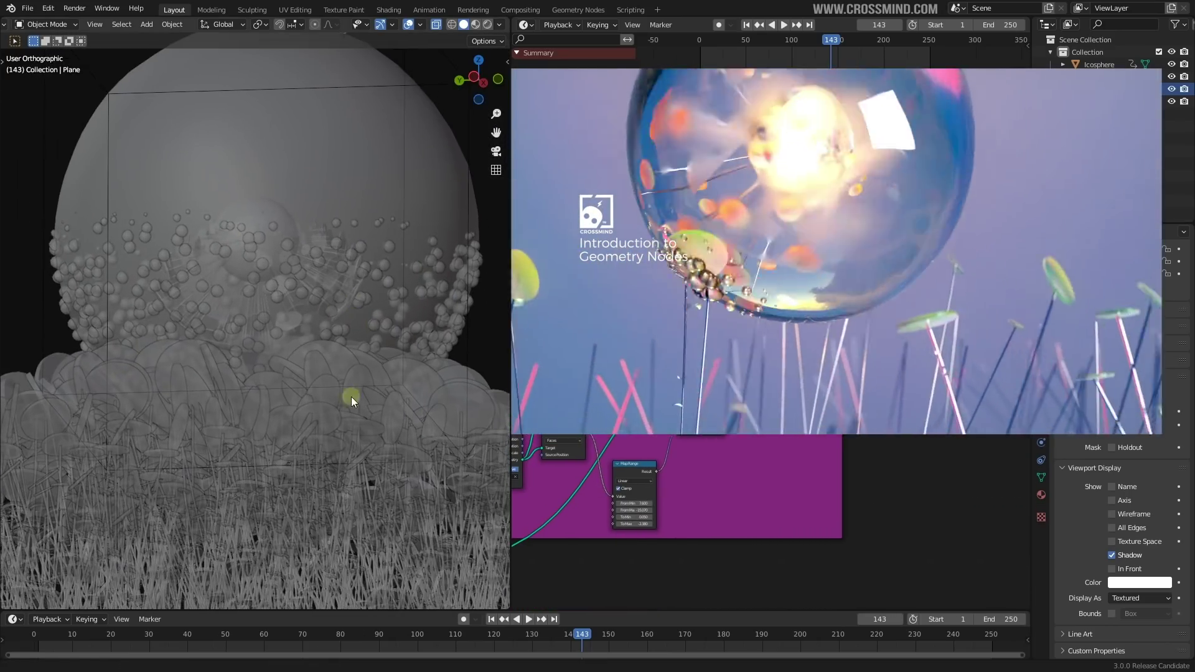
scroll(294, 318, "up", 3)
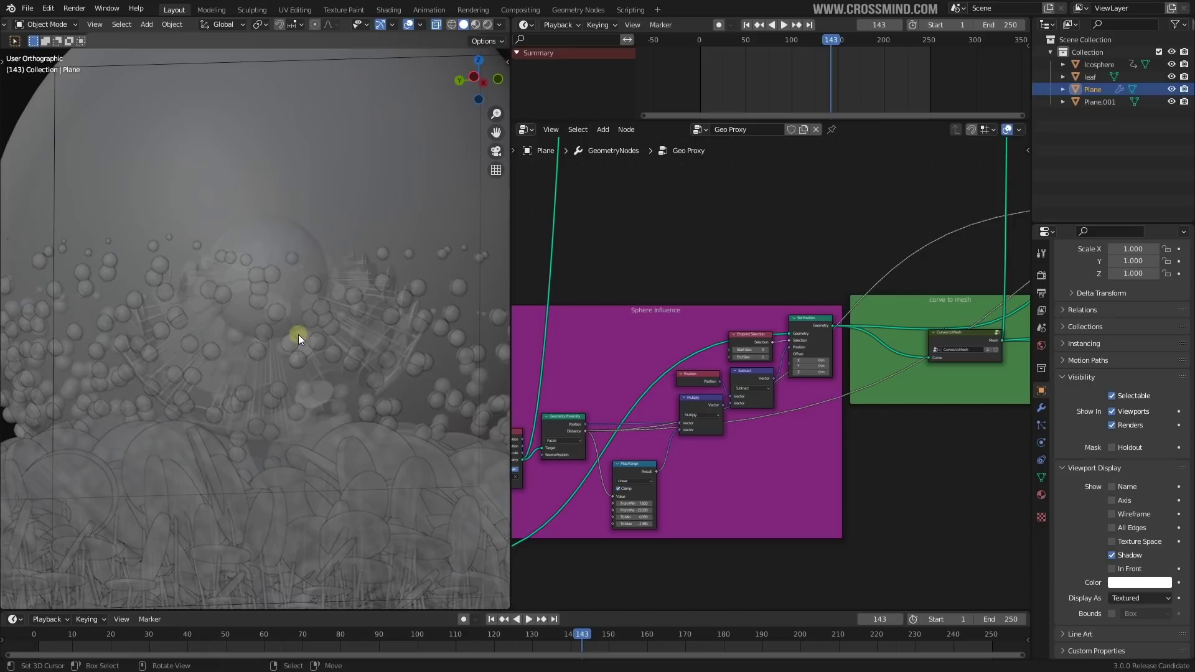
scroll(328, 320, "down", 3)
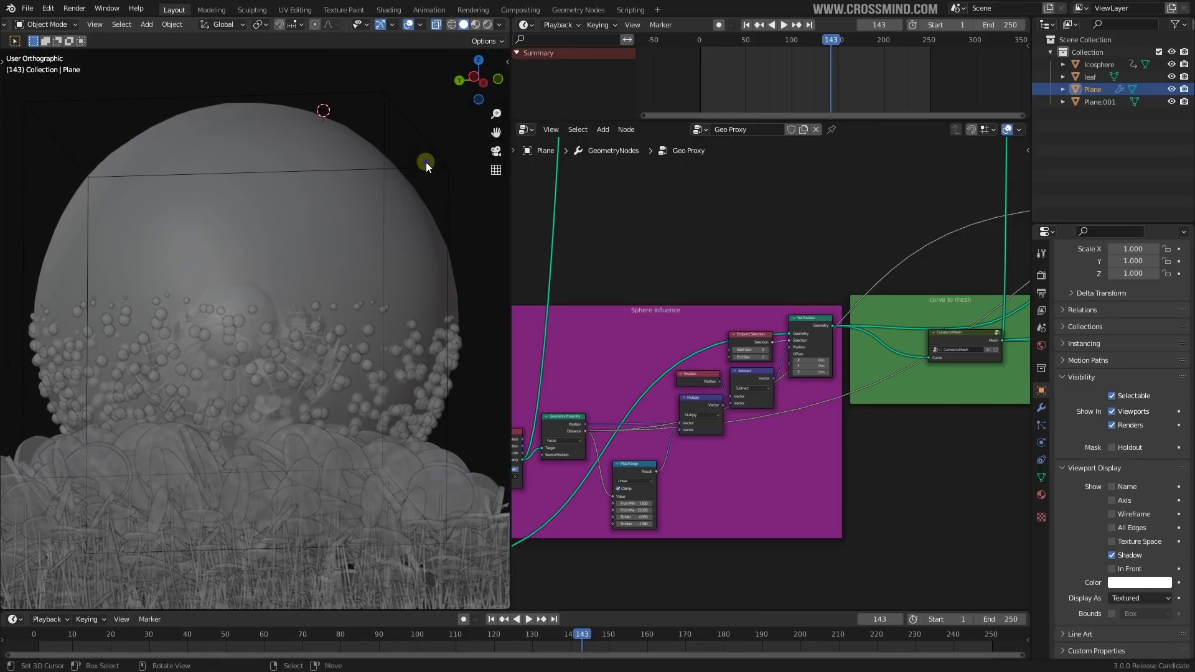
Step: Raise the proxy icosphere slightly above the stem discs and reselect the plane
left_click(425, 152)
key("g")
left_click(418, 106)
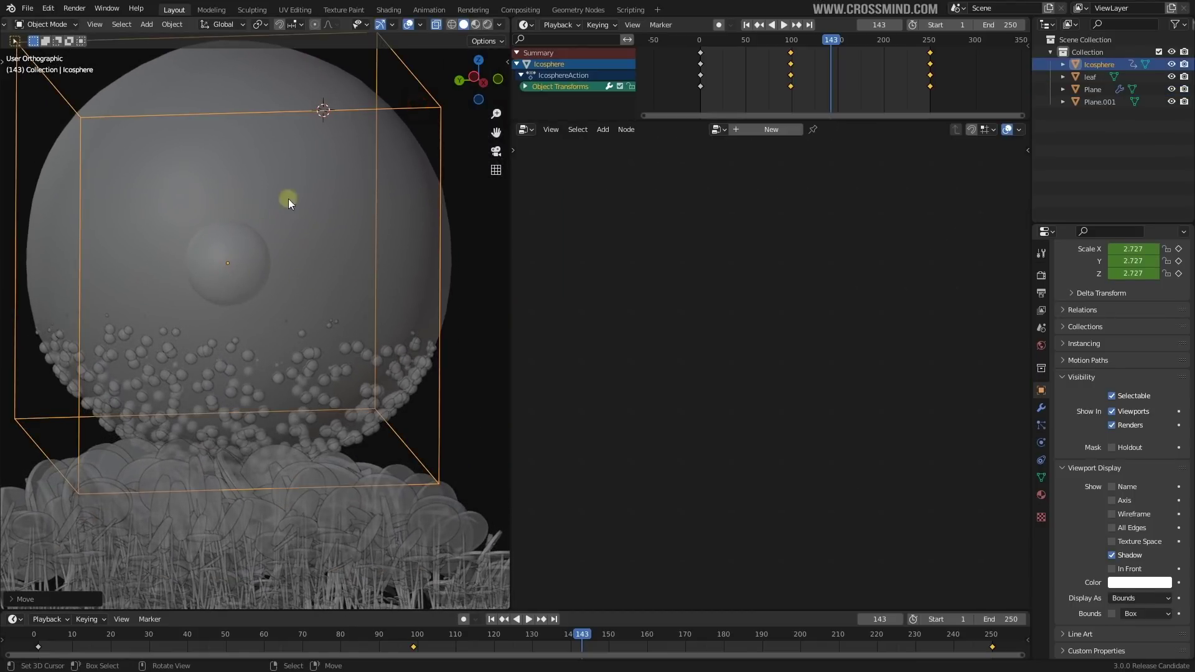
right_click(389, 532)
scroll(388, 528, "down", 4)
scroll(366, 500, "up", 3)
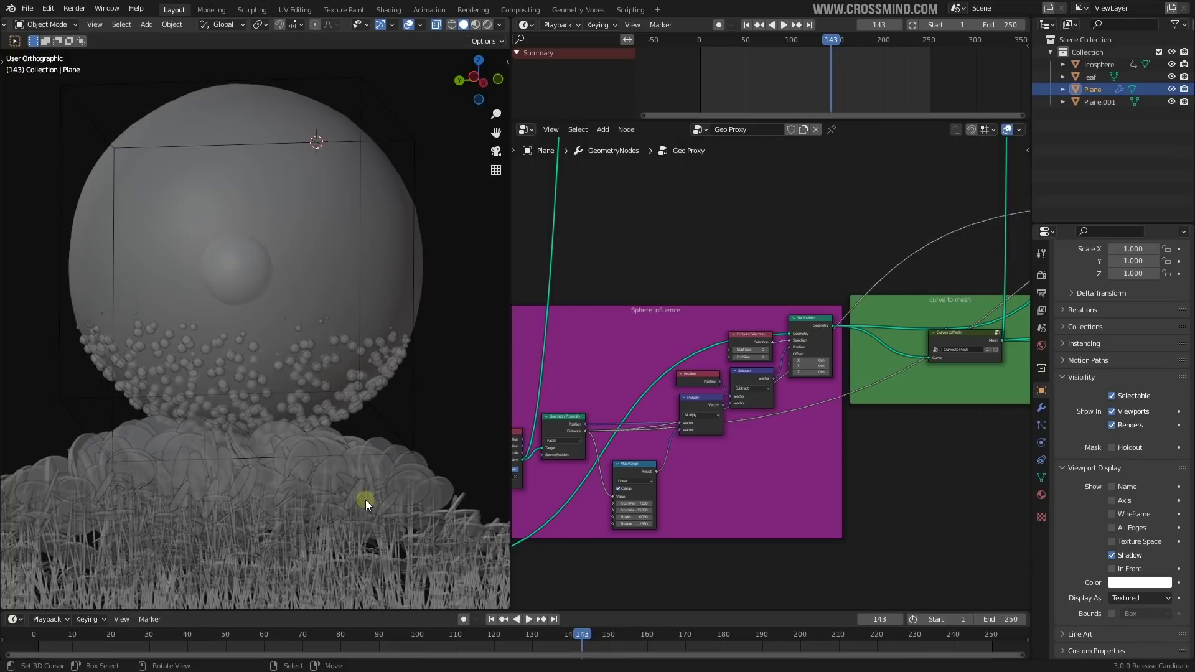
Step: Undo the annotation strokes drawn beside the base of the sphere
middle_click_drag(332, 454, 330, 462)
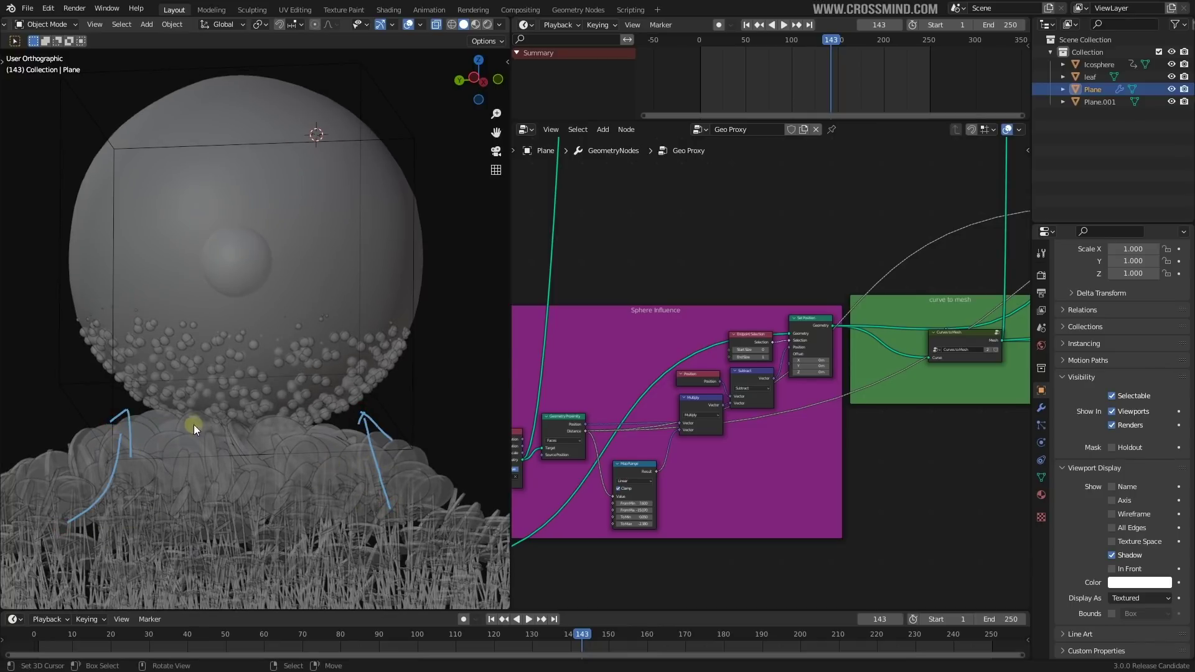
key("ctrl+z")
key("ctrl+z")
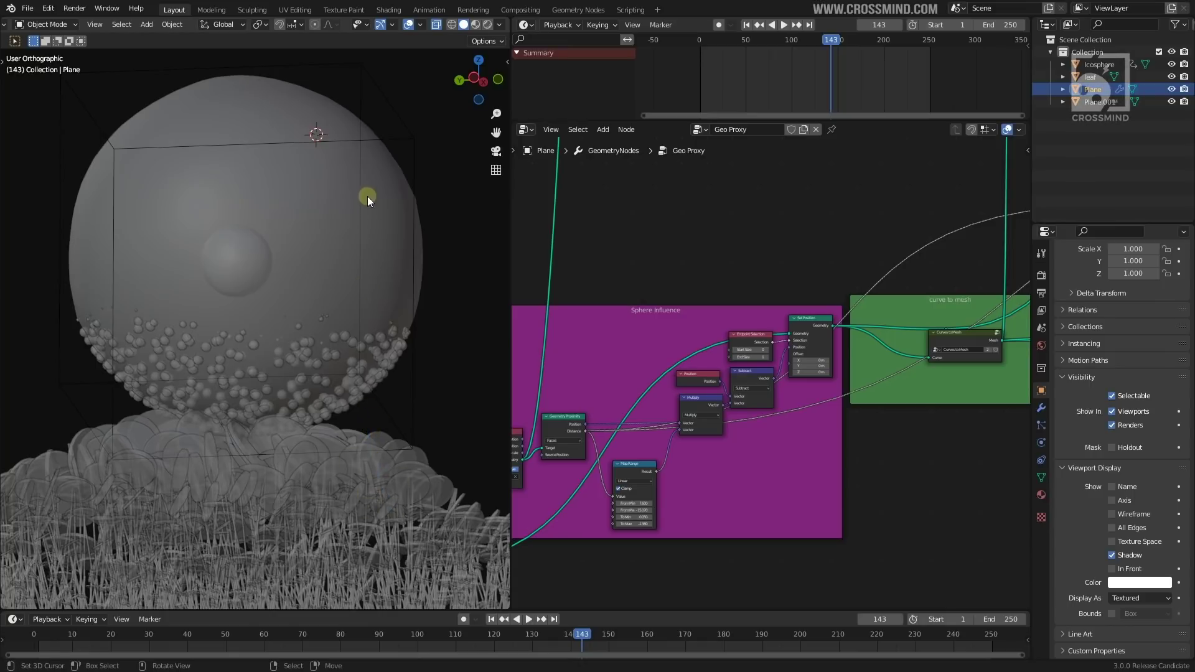
Step: Set the Density of the Distribute Points on Faces node in the Grass Field frame to 0.1
scroll(595, 362, "down", 8)
middle_click_drag(587, 553, 750, 480)
scroll(725, 470, "up", 4)
middle_click_drag(759, 439, 862, 378)
scroll(702, 385, "up", 6)
type("0.1")
key("Return")
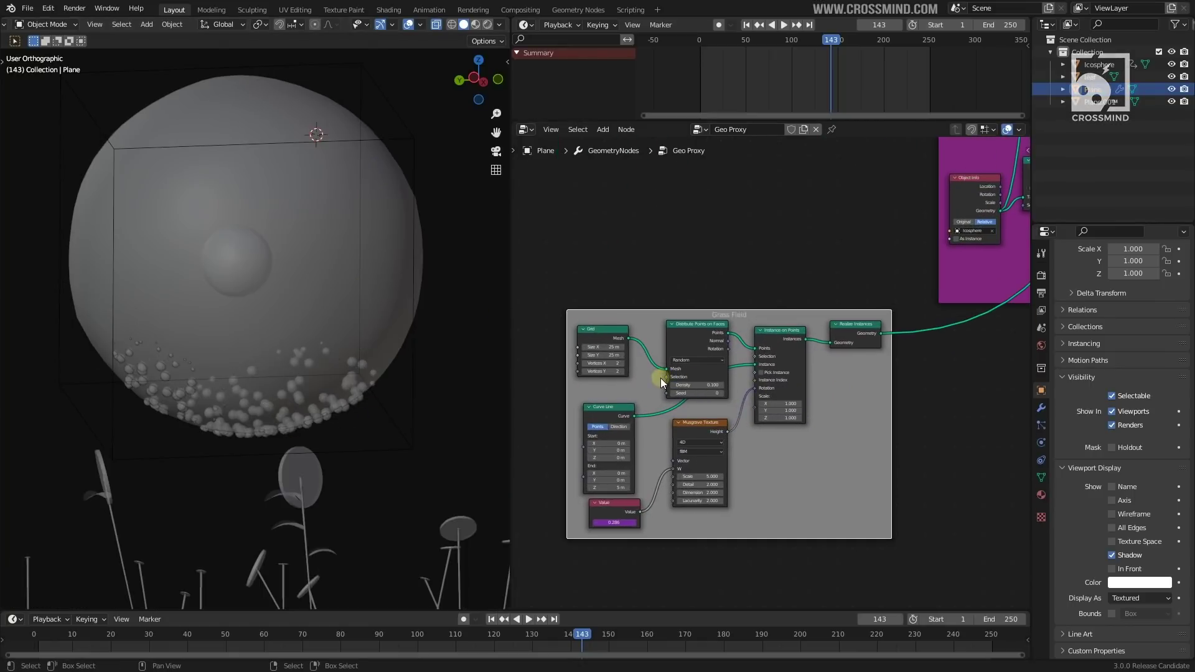
scroll(709, 423, "up", 3)
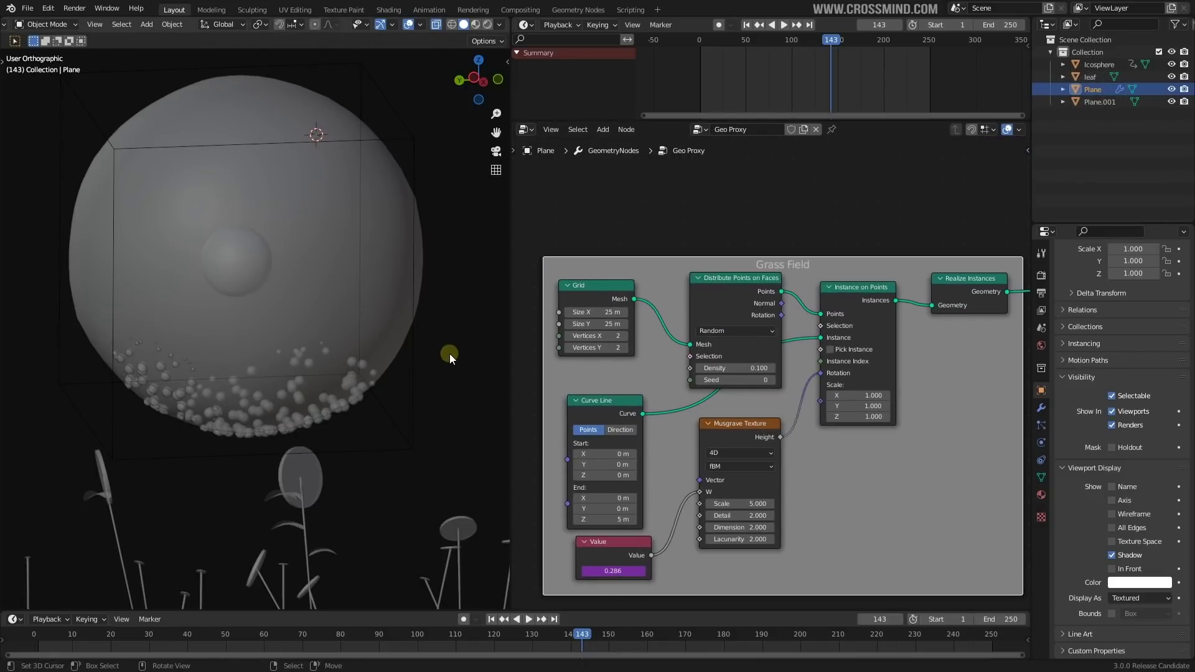
Step: Reposition the icosphere above the sparse stems, check it from another angle and reselect the plane
right_click(408, 138)
key("g")
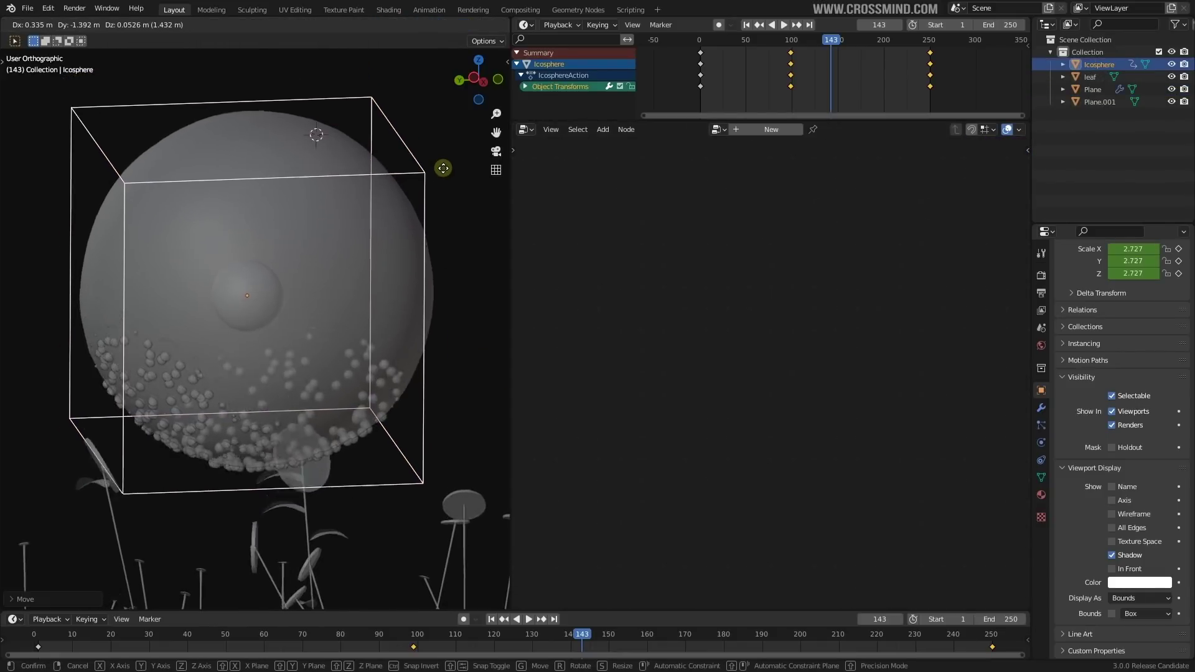
left_click(448, 135)
middle_click_drag(304, 475, 361, 383)
middle_click_drag(358, 450, 373, 361)
right_click(349, 318)
Step: Insert a Math node set to Multiply between the ColorRamp and the Instance on Points Scale in the Lines Inside Bubble frame
scroll(859, 411, "down", 4)
middle_click_drag(859, 410, 707, 235)
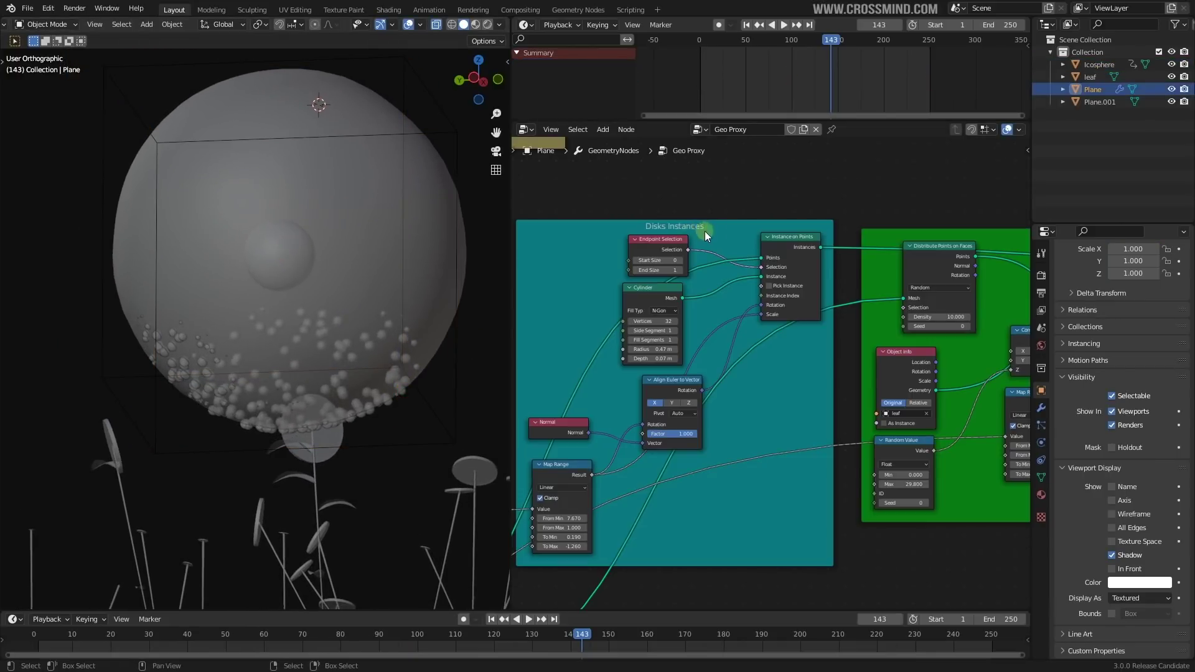
right_click(707, 235)
scroll(726, 363, "down", 11)
middle_click_drag(893, 265, 682, 429)
scroll(682, 428, "up", 6)
scroll(682, 429, "up", 1)
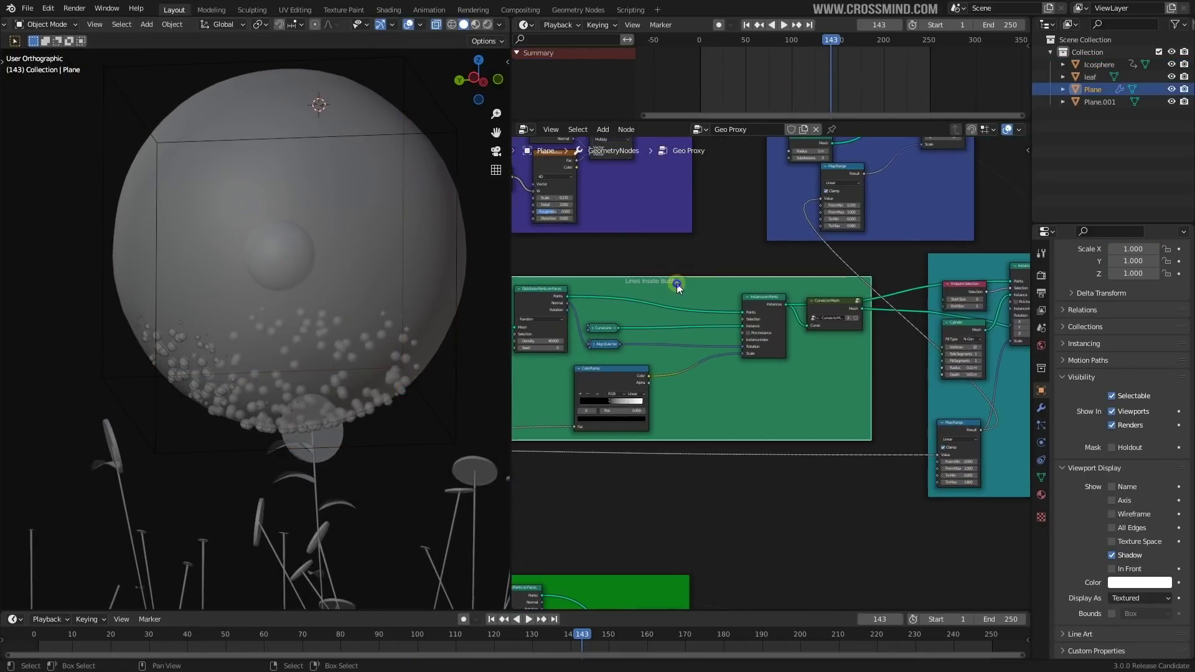
middle_click_drag(767, 369, 770, 369)
scroll(773, 392, "up", 3)
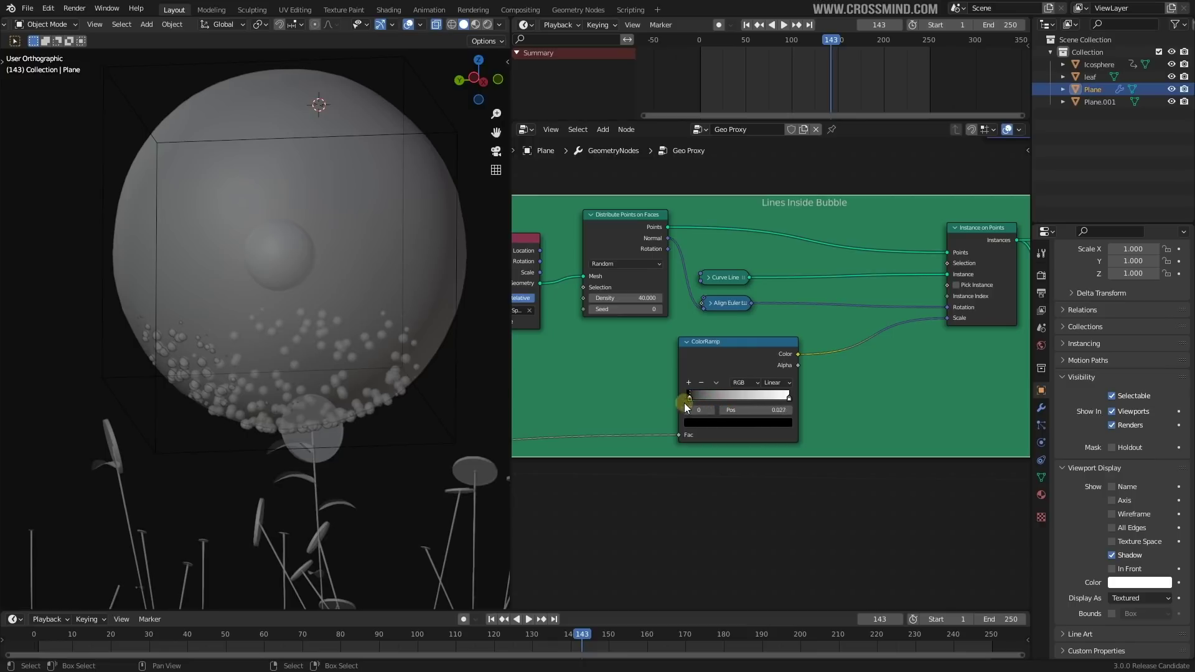
key("shift+a")
left_click(772, 370)
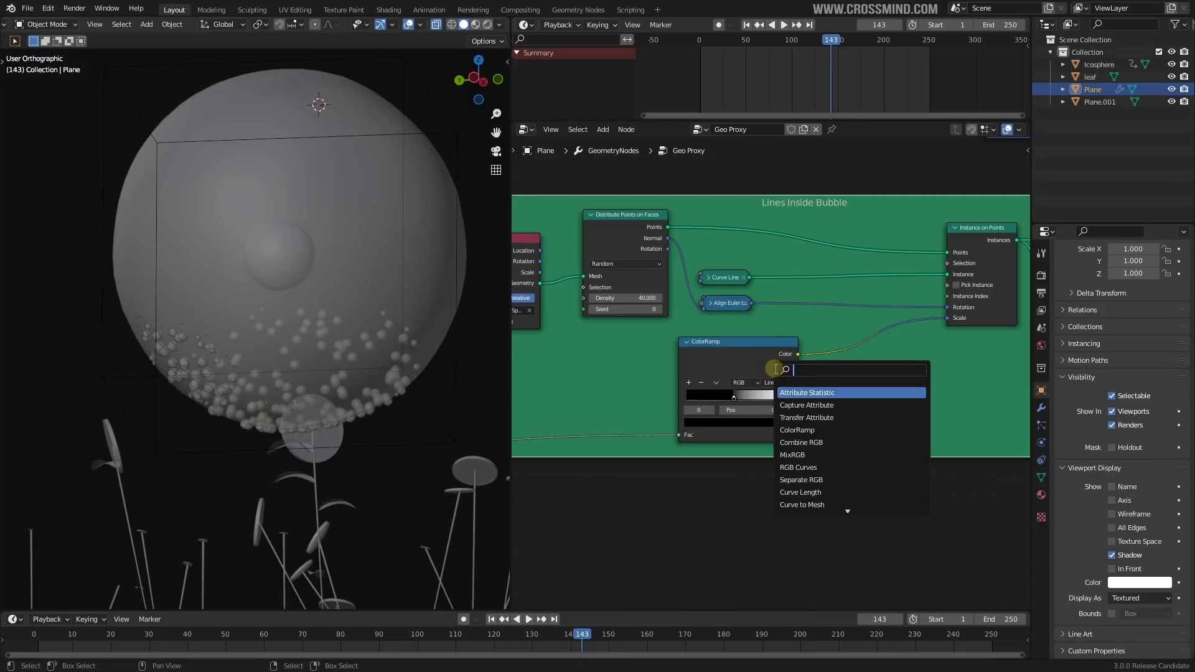
type("math")
key("Return")
left_click(848, 341)
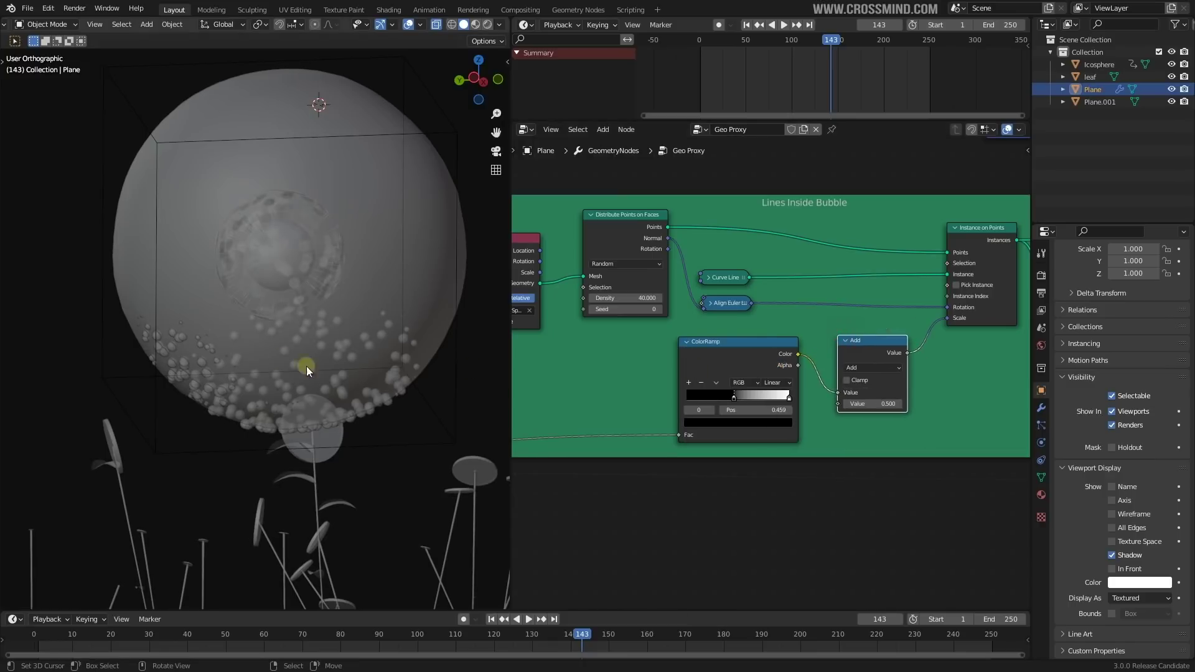
left_click(874, 368)
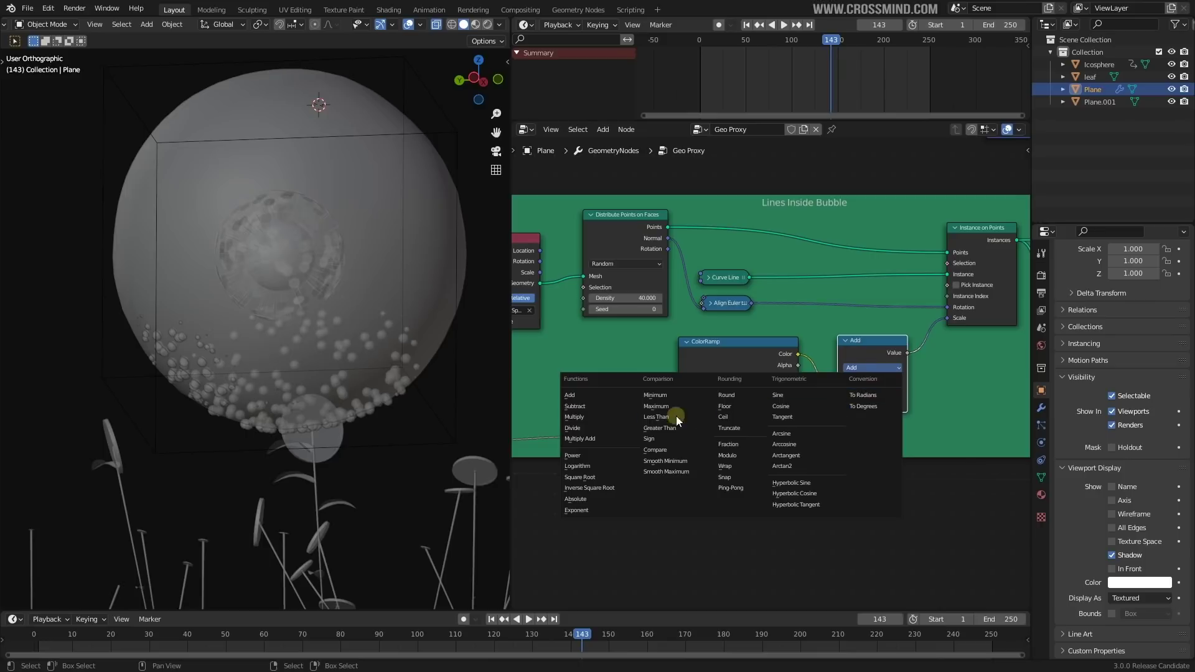
left_click(581, 417)
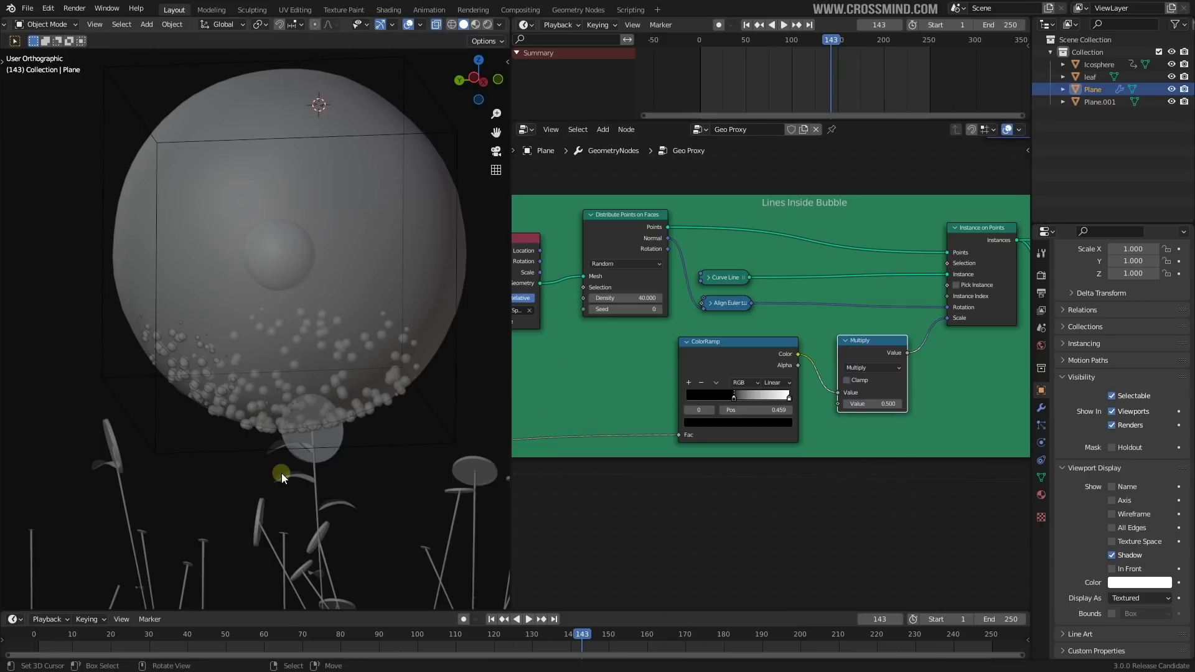
Step: Try a Multiply value of 9.8 with different positions for the ColorRamp's black stop in the Lines Inside Bubble frame
middle_click_drag(267, 443, 340, 432)
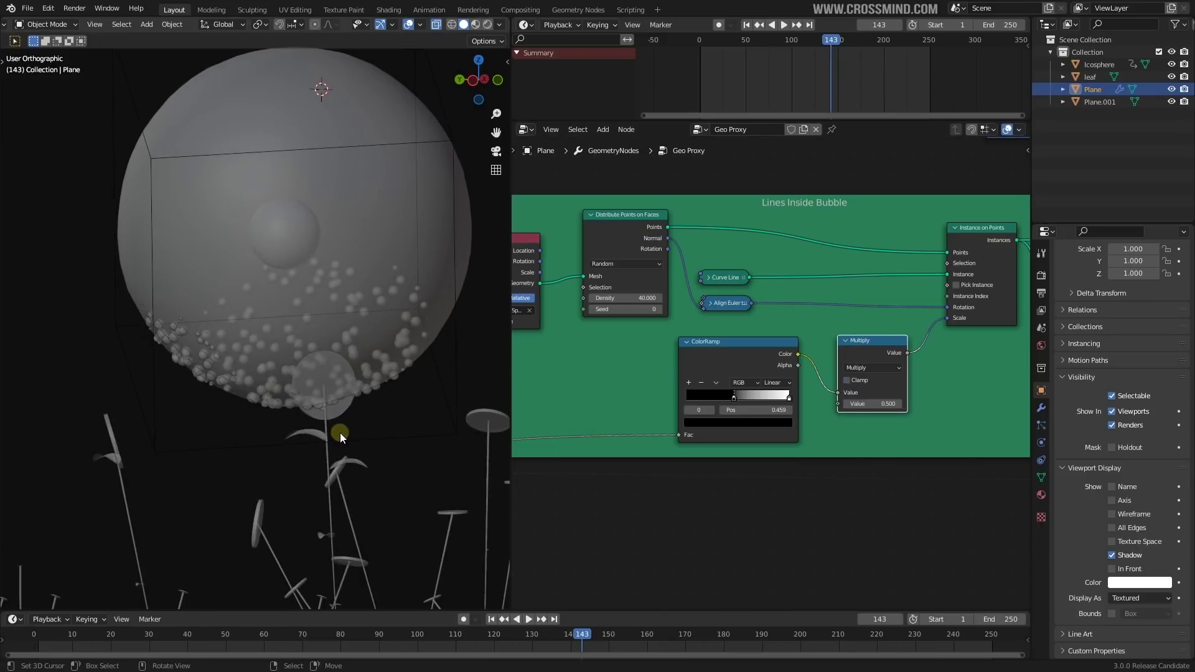
middle_click_drag(323, 502, 349, 436)
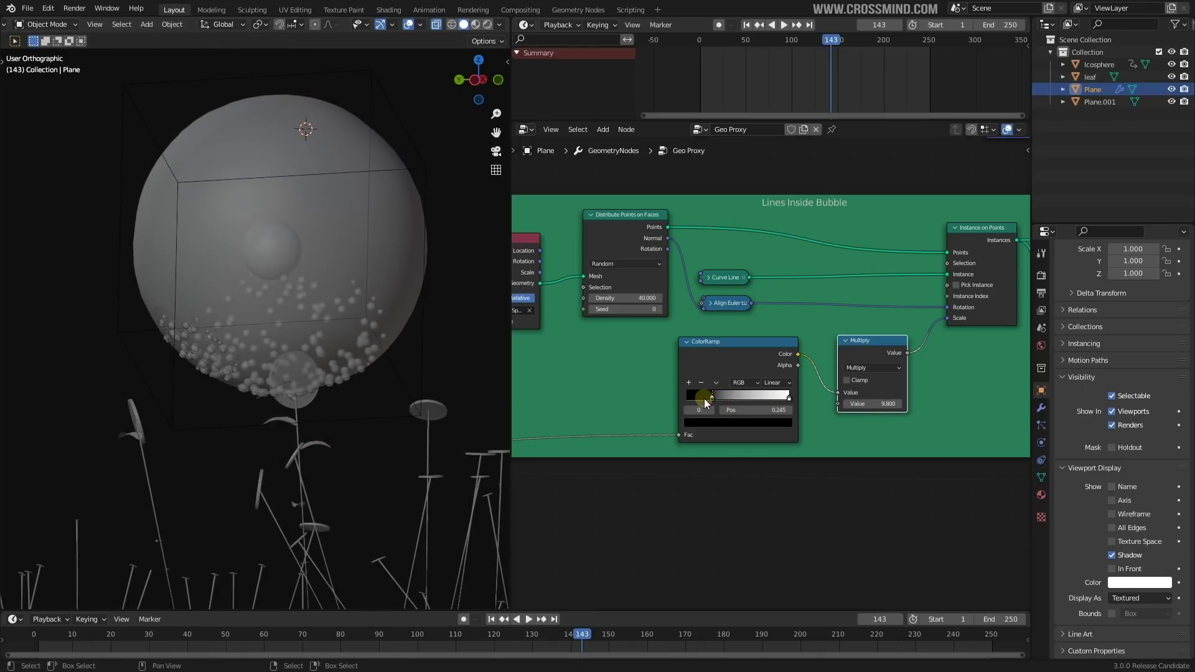
left_click_drag(691, 401, 690, 401)
left_click_drag(866, 404, 896, 404)
left_click_drag(719, 401, 720, 401)
Step: Lower the icosphere in among the stems and shift it again to test the lines inside the bubble
right_click_drag(428, 166, 422, 235)
middle_click_drag(421, 235, 382, 249)
key("g")
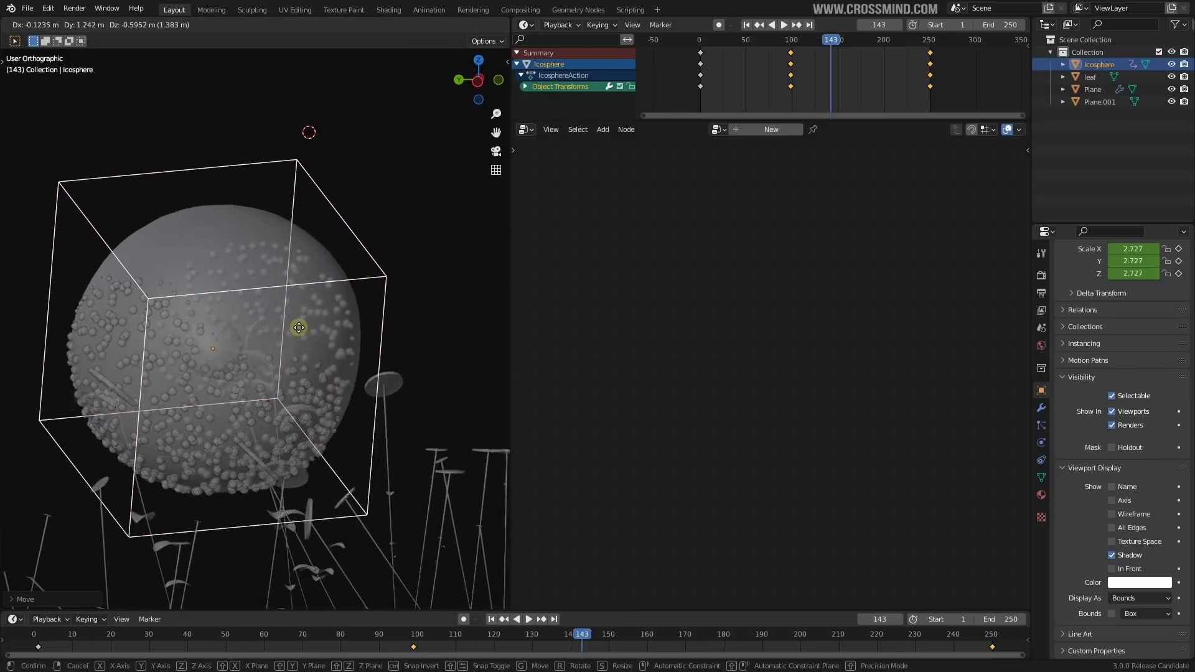
left_click(297, 325)
middle_click_drag(296, 326, 424, 295)
key("g")
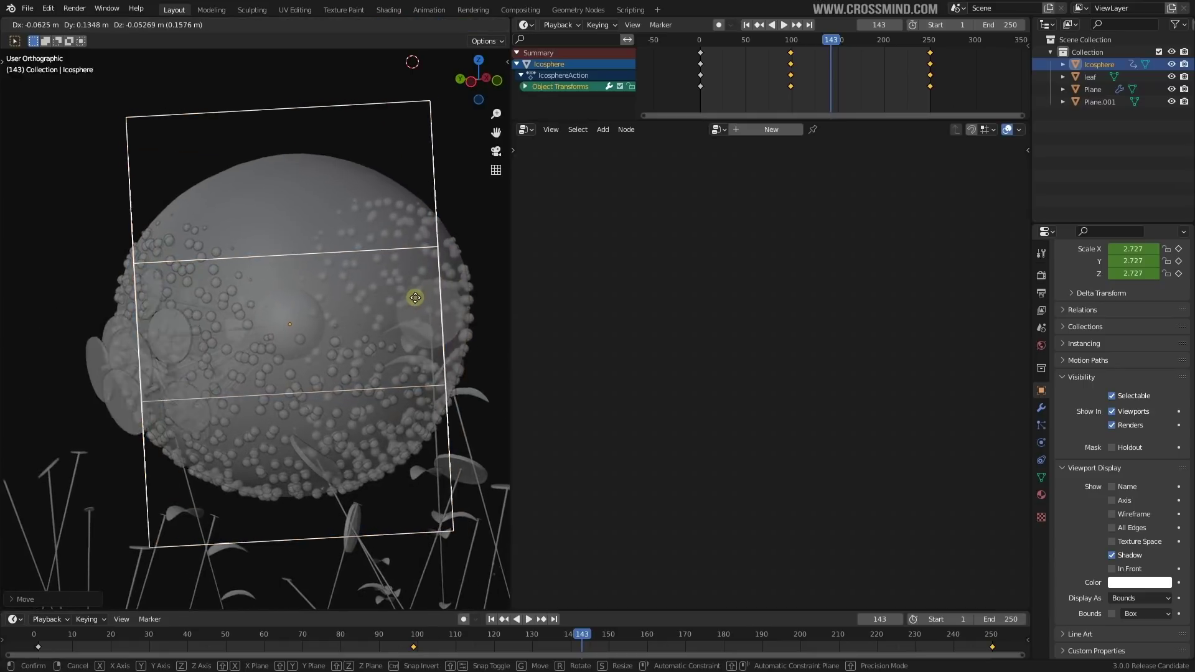
left_click(415, 298)
Step: Set the Multiply value to 5 and move the ColorRamp's black stop to about 0.345 in the Lines Inside Bubble frame
left_click(355, 205)
type("5")
left_click(614, 390)
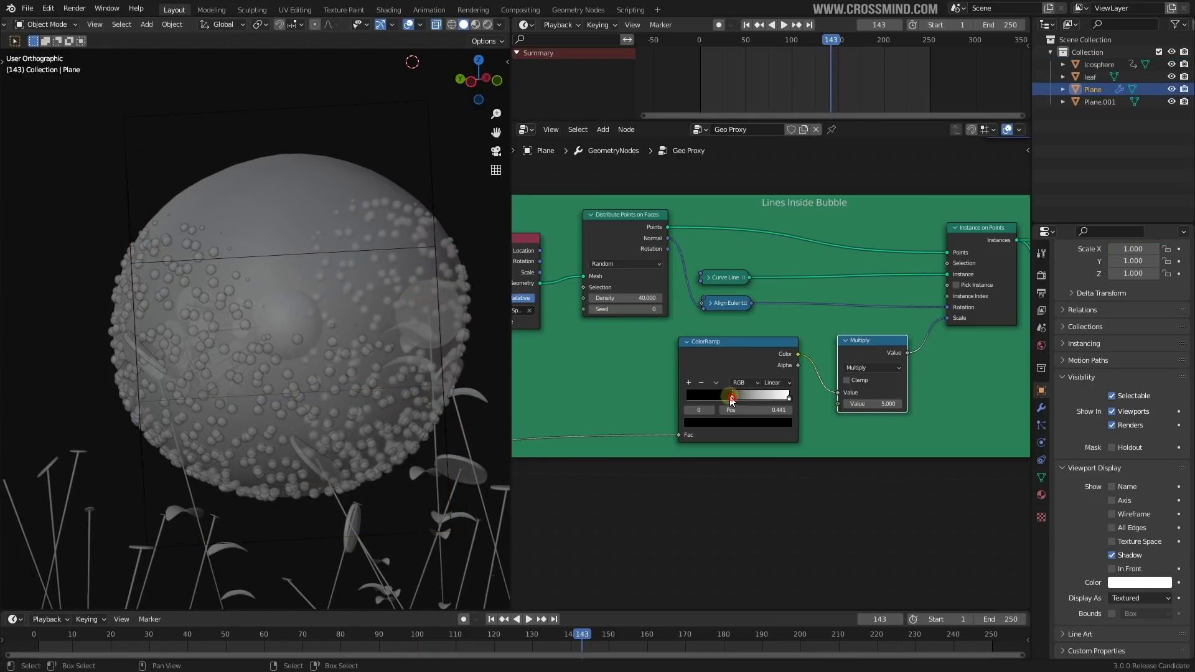
left_click_drag(732, 400, 723, 403)
Step: Move the icosphere upward and then sideways over the stems to test how the inner lines react
left_click(359, 246)
key("g")
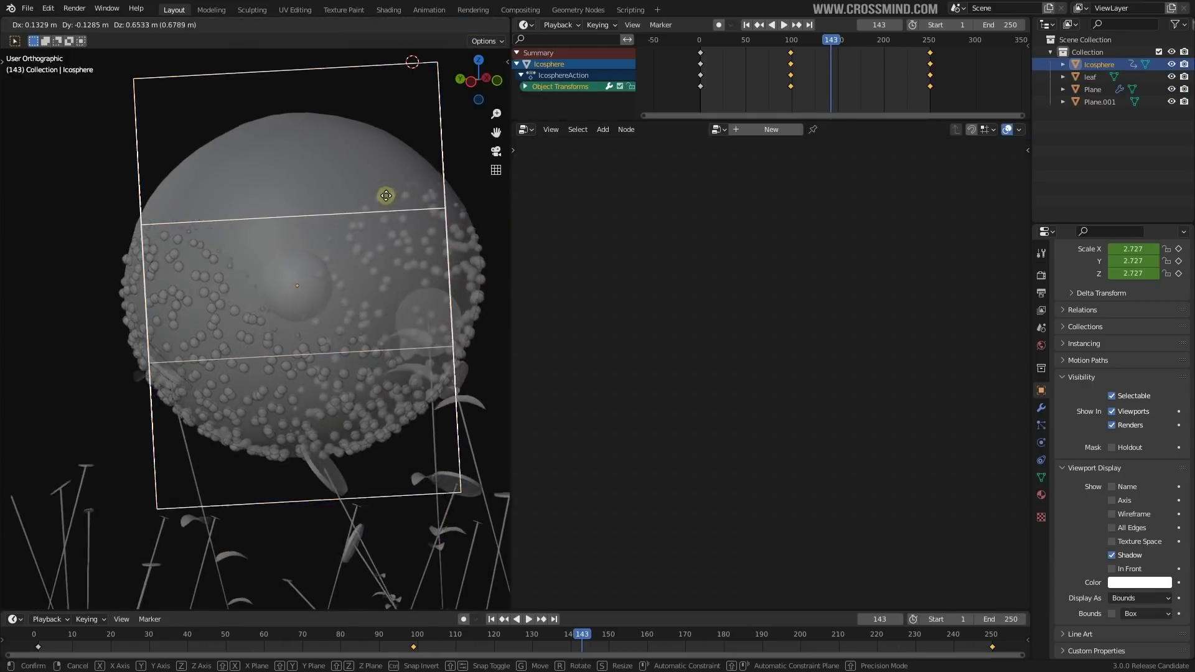
left_click(361, 207)
middle_click_drag(353, 276, 349, 273)
scroll(349, 273, "up", 1)
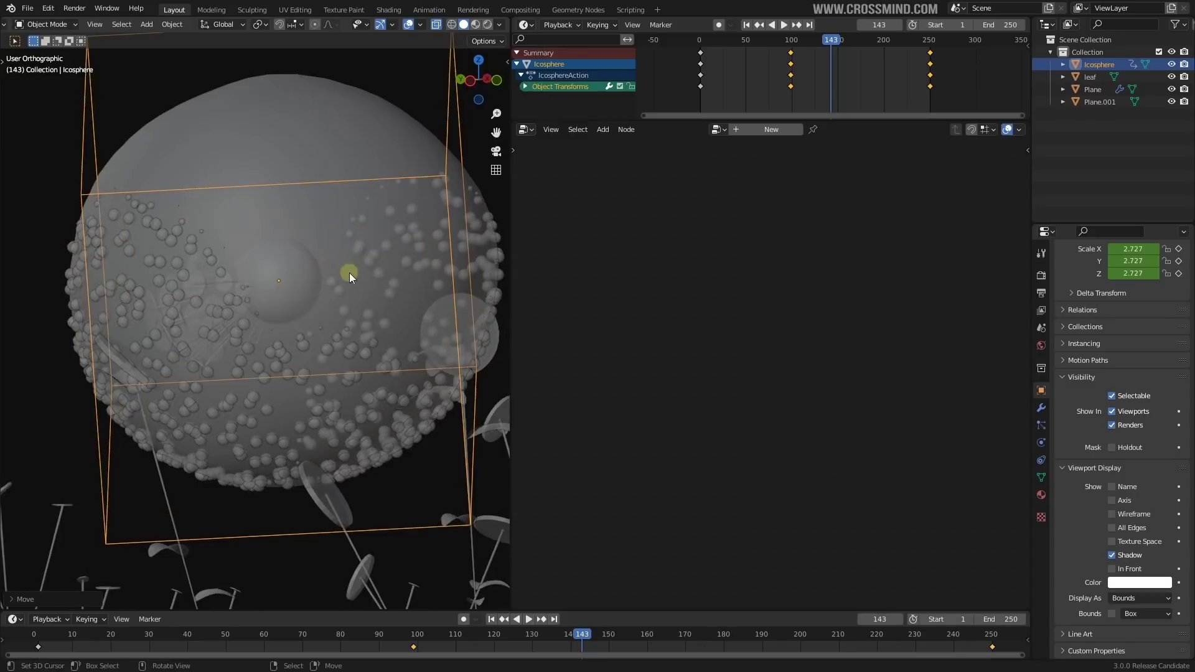
key("g")
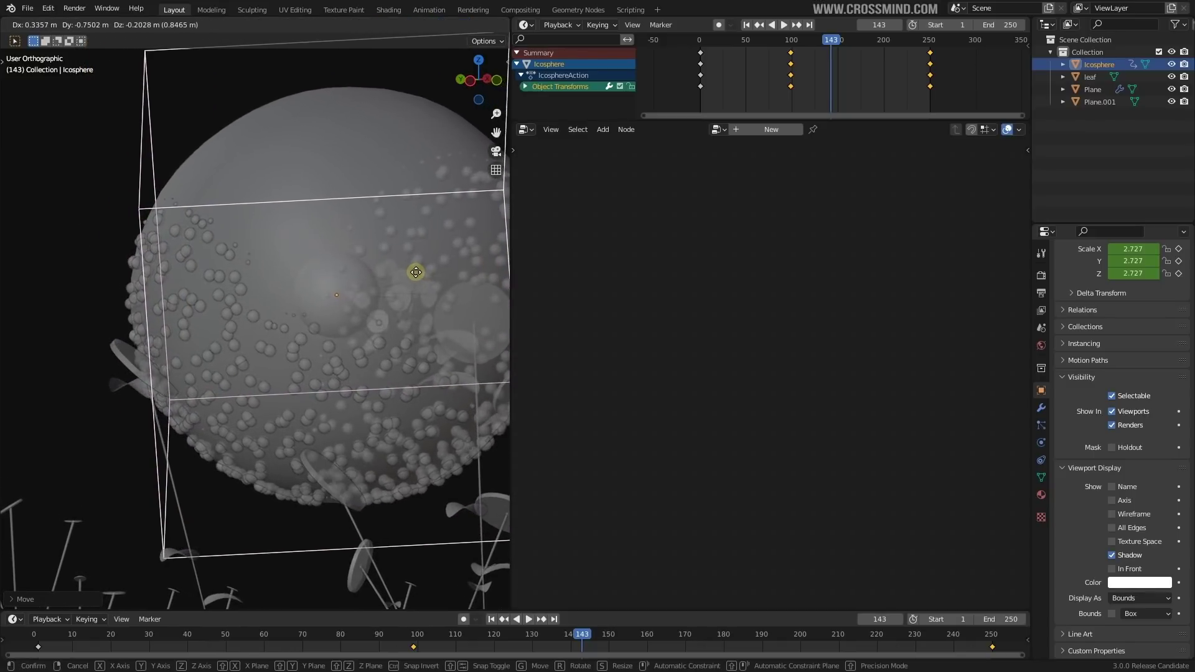
left_click(409, 278)
Step: Reposition the icosphere once more and set the Multiply value in the Lines Inside Bubble frame to 3.6
middle_click_drag(409, 277, 120, 350)
key("g")
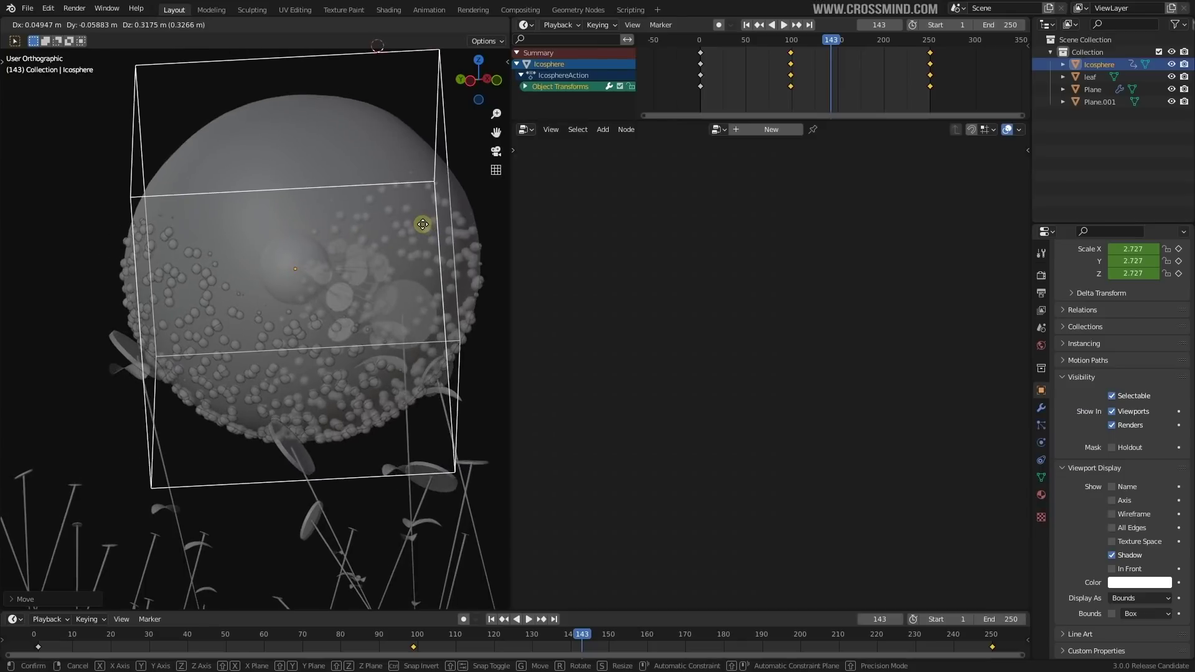
right_click(435, 208)
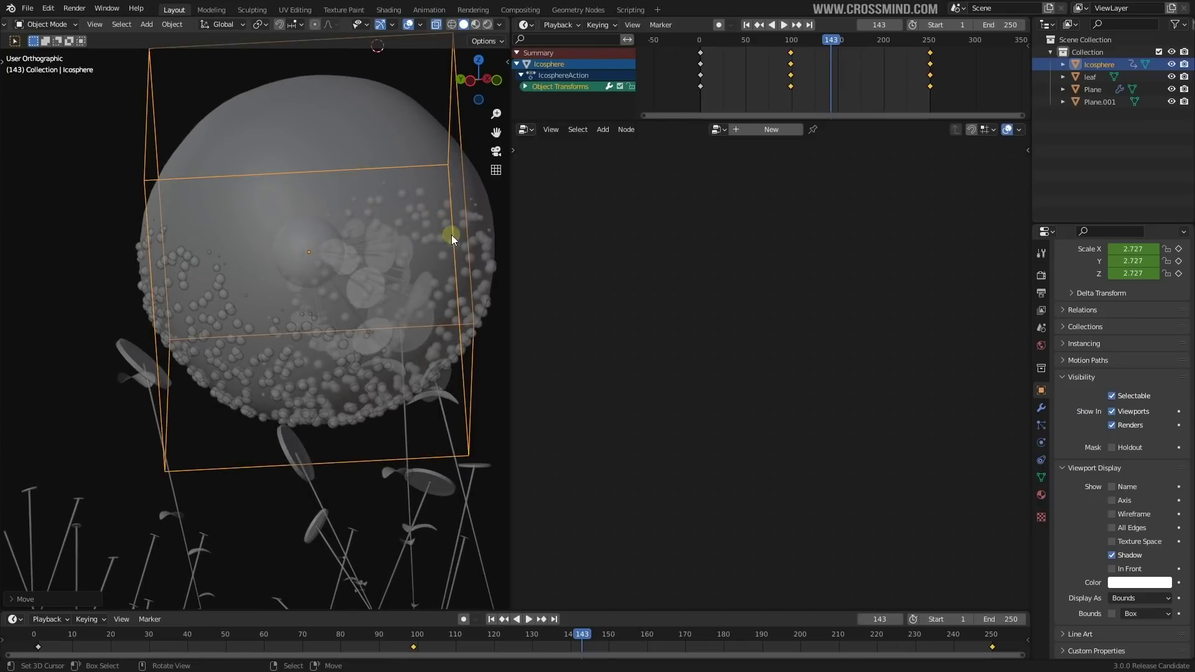
key("g")
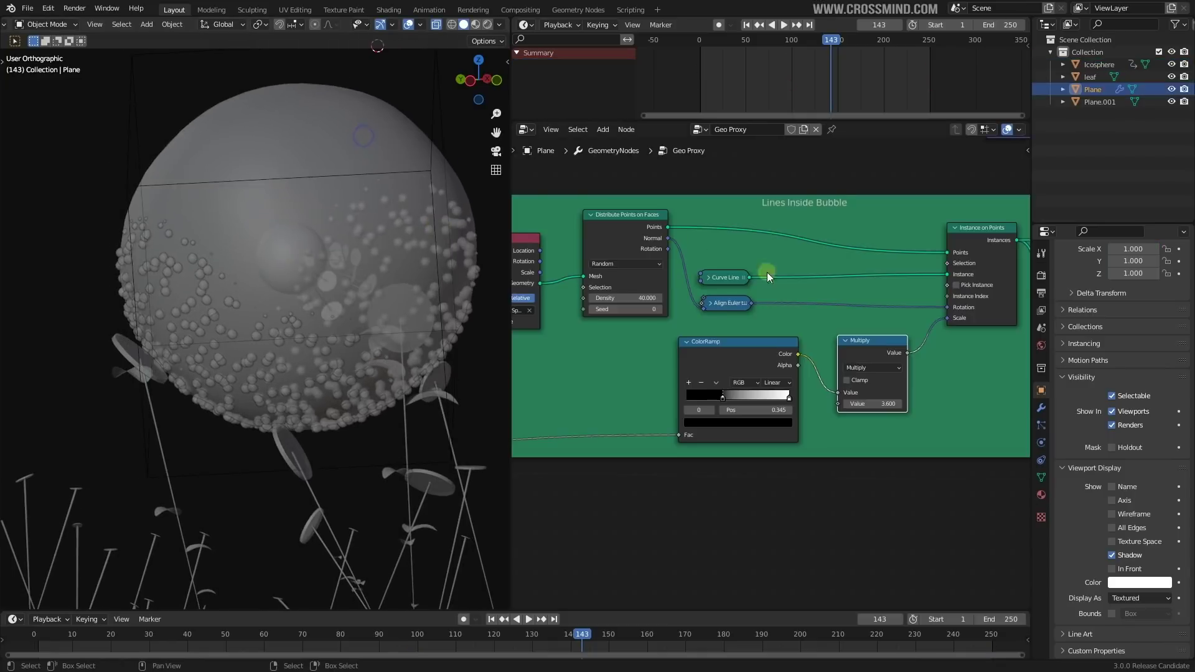
Step: Add reroutes on the geometry links running into the final join and disconnect the outer bubble sphere's link
scroll(853, 448, "down", 5)
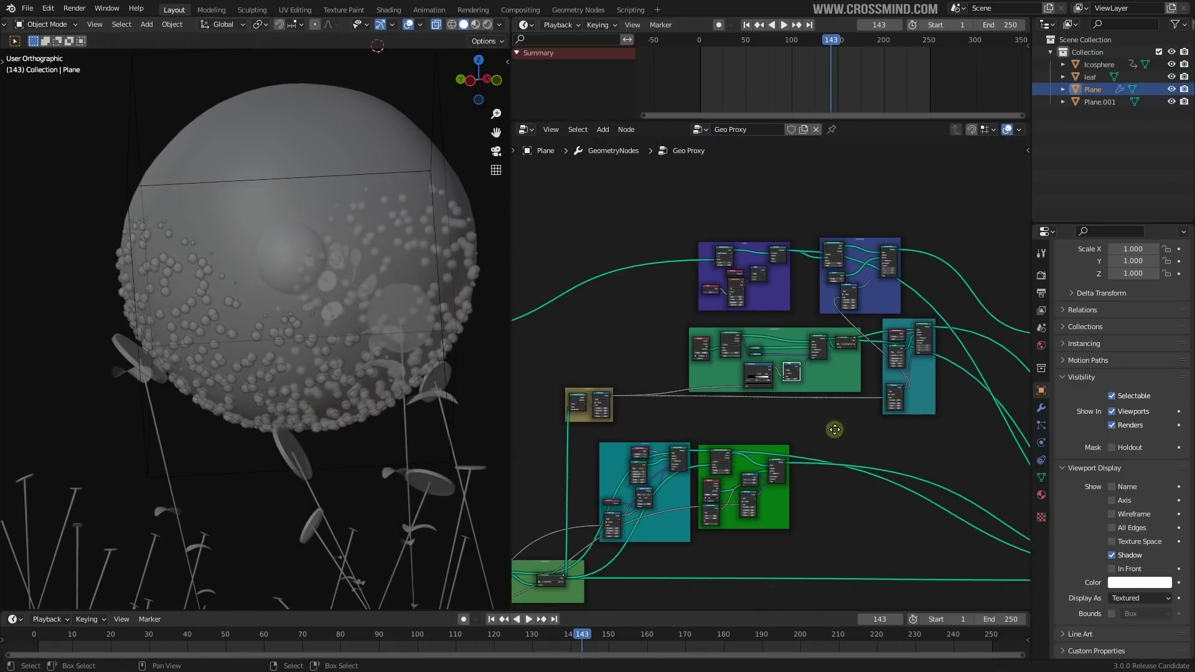
middle_click_drag(835, 430, 815, 320)
scroll(814, 320, "up", 5)
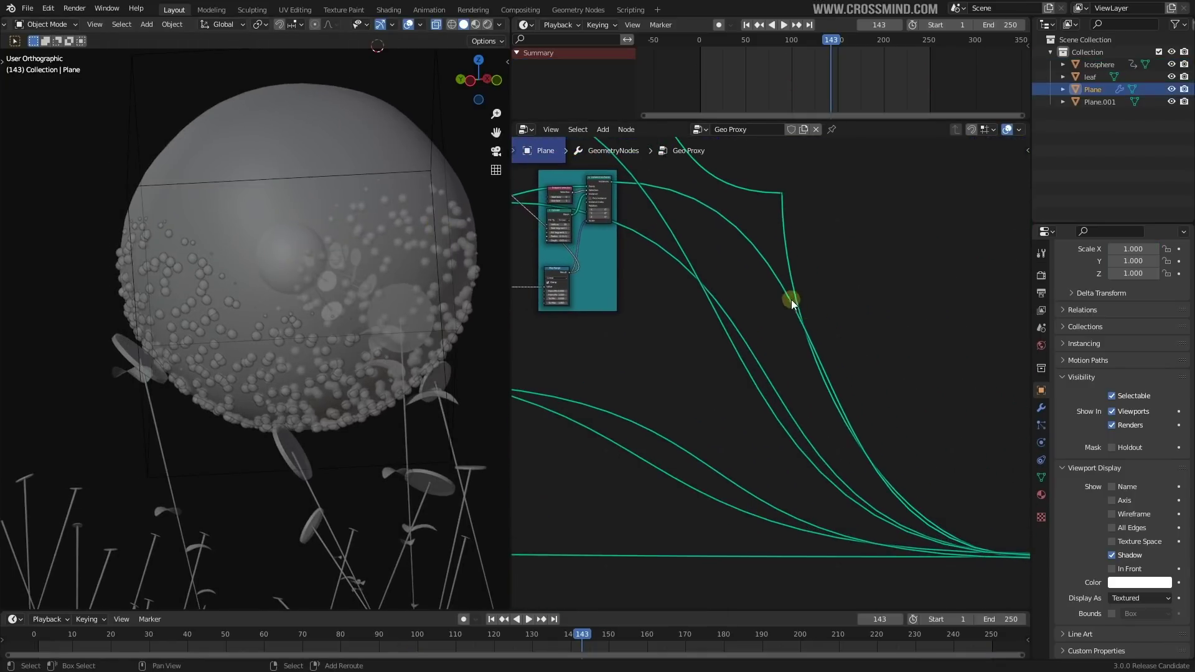
right_click_drag(791, 300, 865, 503, "shift")
Step: Scrub the animation to about frame 158 and examine how the bubbles and stems react around the small sphere
right_click(407, 324)
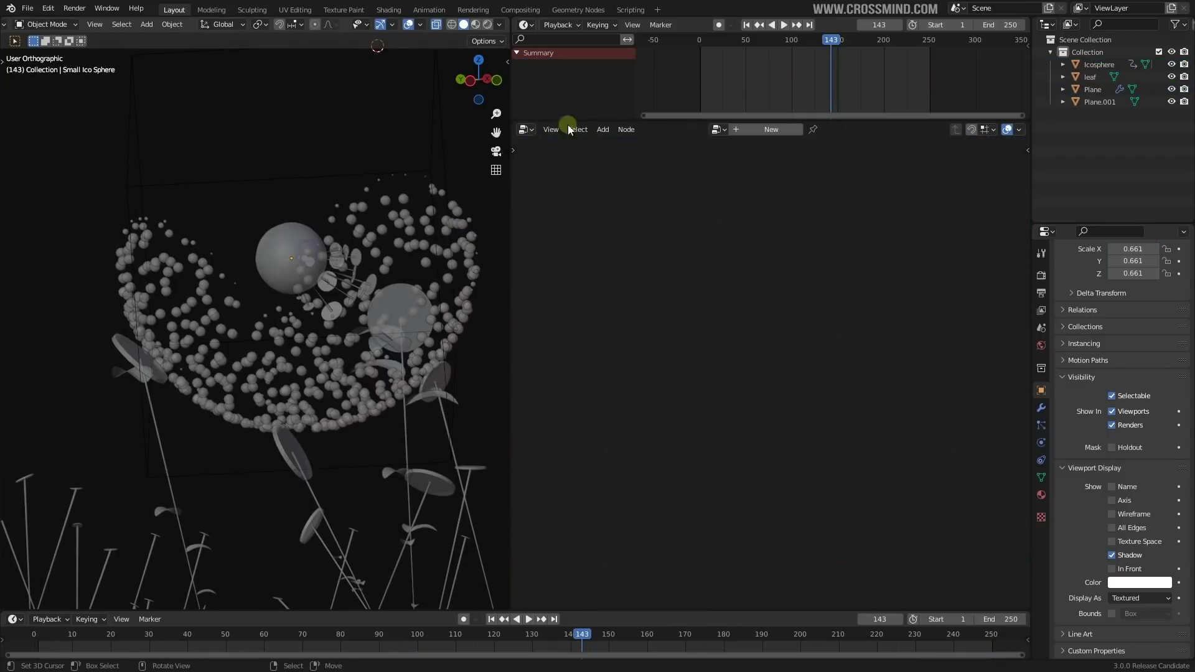
left_click_drag(739, 72, 855, 75)
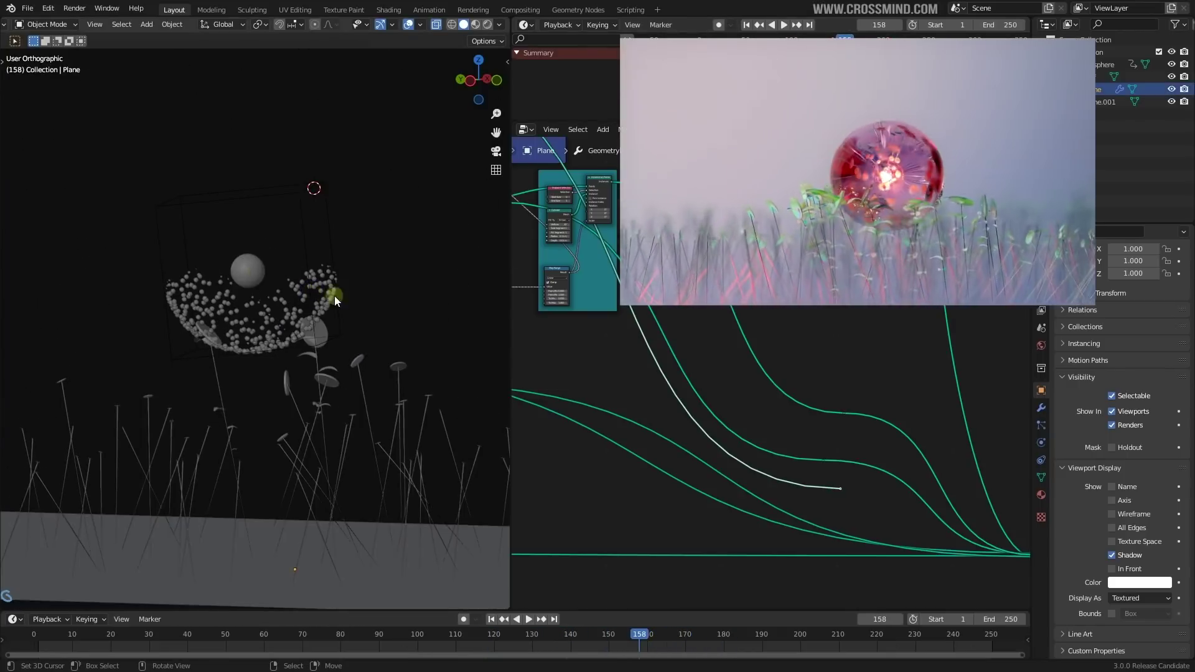
Step: Reconnect the outer bubble sphere's geometry link to the final join
left_click_drag(840, 487, 783, 432)
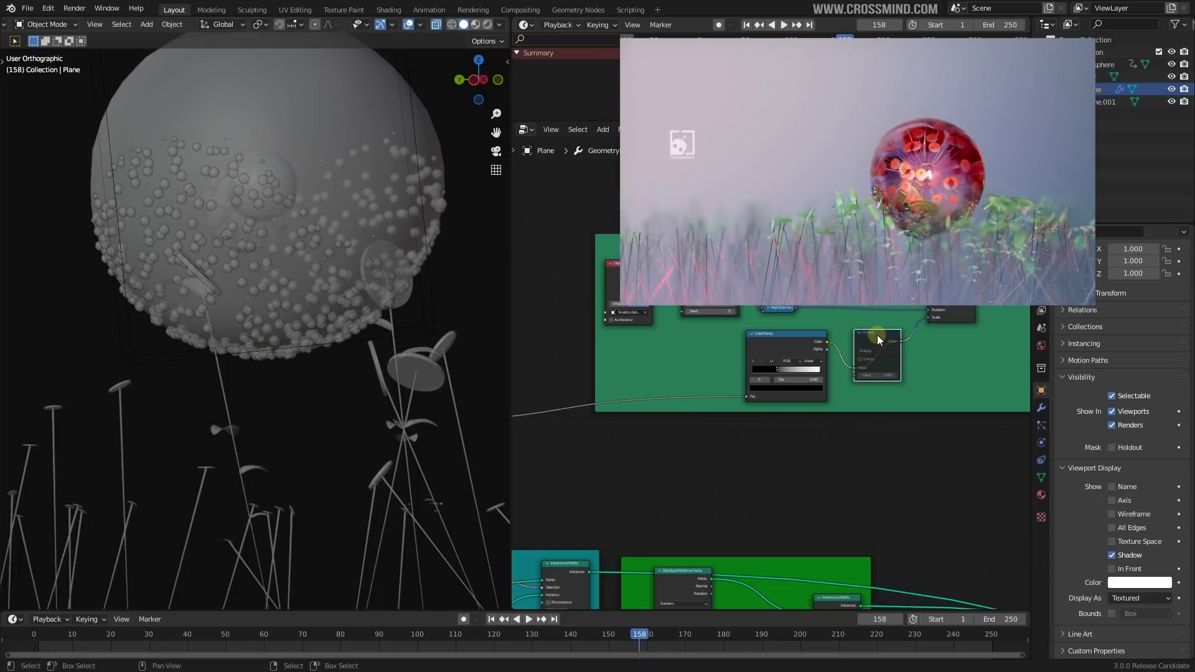
mouse_move(779, 370)
left_mouse_down()
mouse_move(798, 375)
mouse_move(779, 373)
left_mouse_up()
scroll(775, 404, "down", 6)
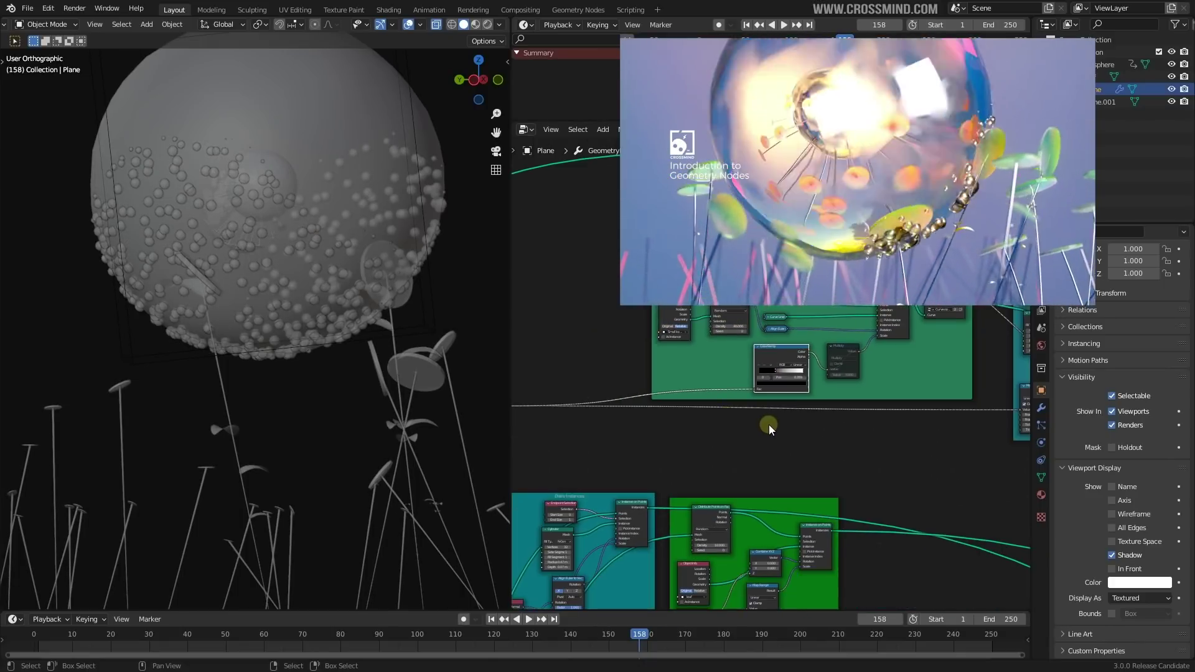
Step: Set the Density of the Distribute Points on Faces node in the Grass Field frame to 1
scroll(757, 361, "up", 2)
middle_click_drag(771, 395, 1149, 208)
scroll(681, 438, "up", 5)
middle_click_drag(686, 437, 932, 318)
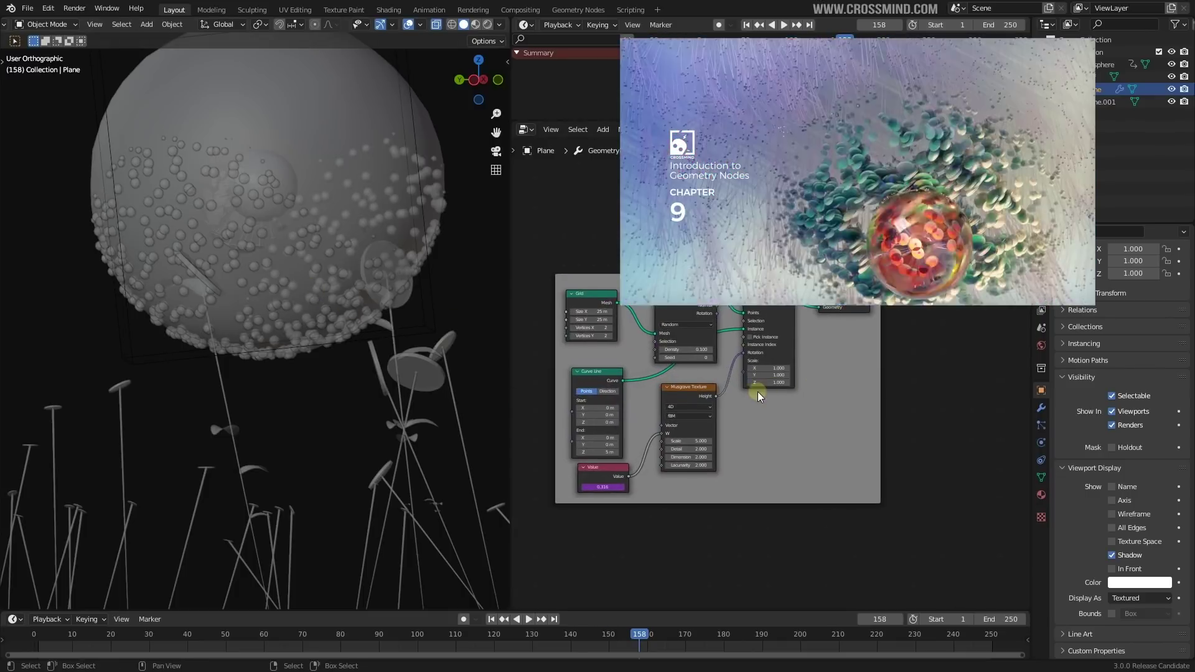
scroll(785, 404, "up", 4)
left_click(717, 348)
type("1")
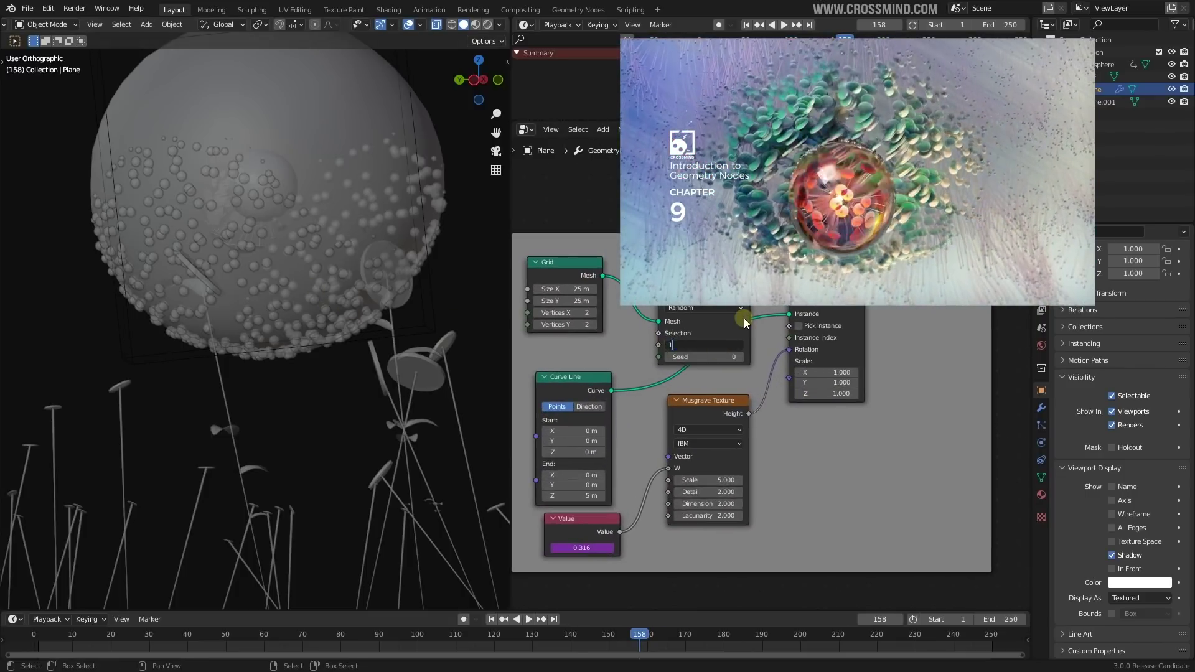
key("Return")
scroll(460, 295, "down", 1)
Step: Move the icosphere up about 1.6 m above the denser plants and nudge it slightly sideways
left_click(386, 128)
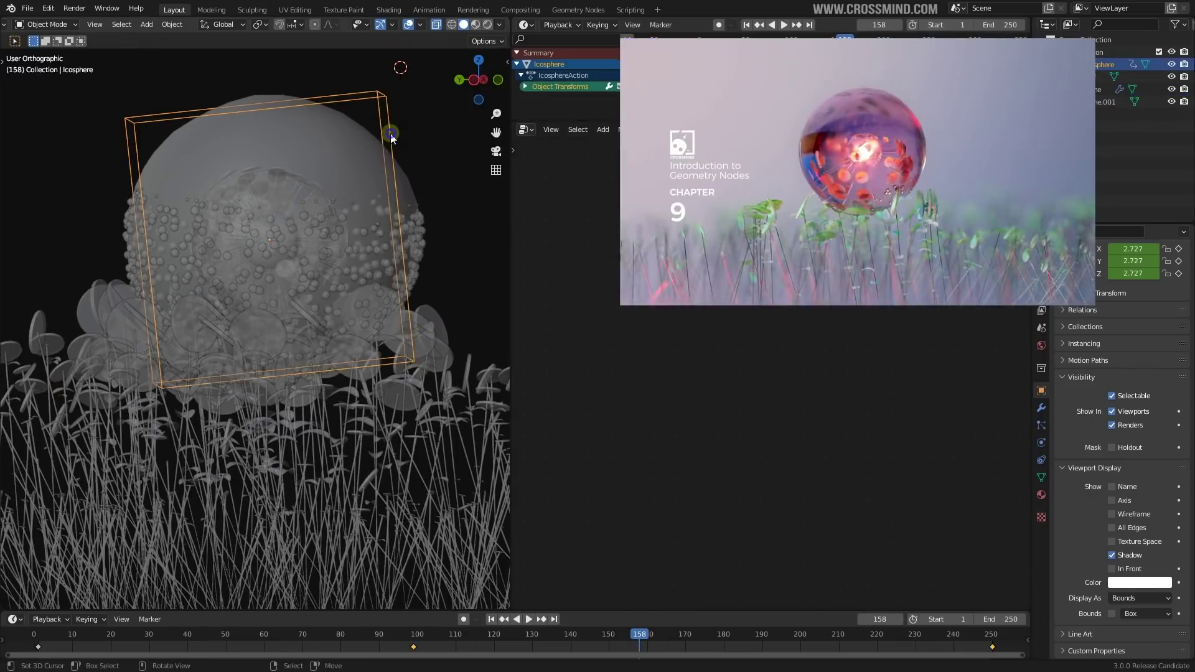
key("g")
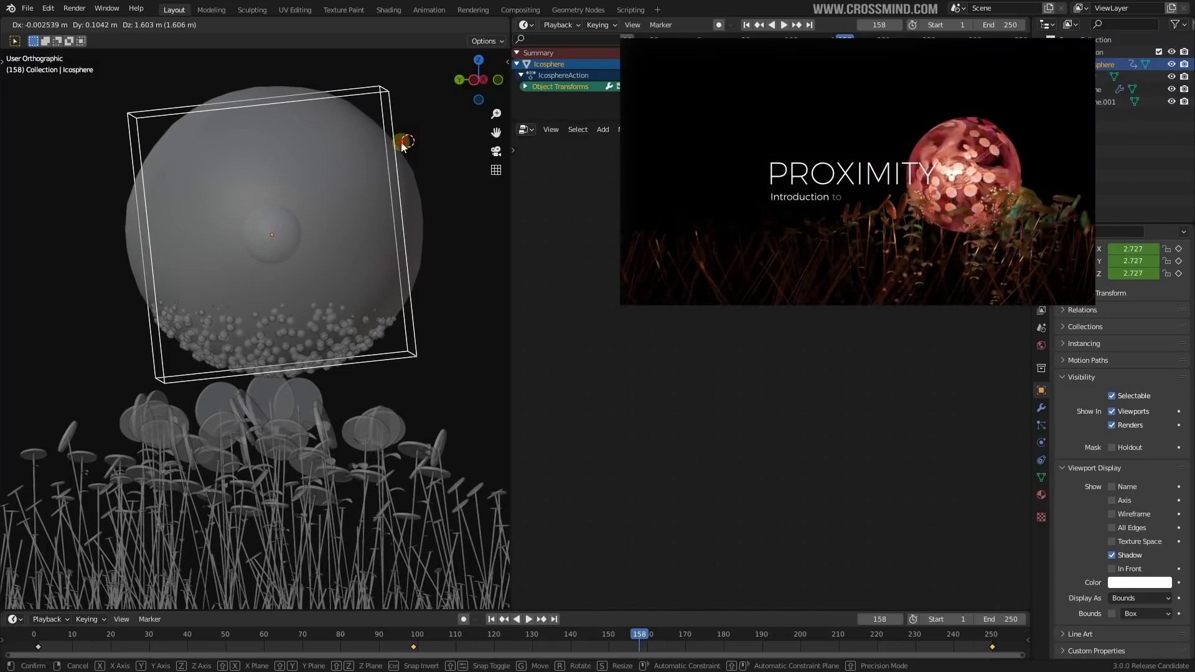
left_click(401, 141)
scroll(380, 290, "up", 2)
middle_click_drag(385, 293, 389, 278)
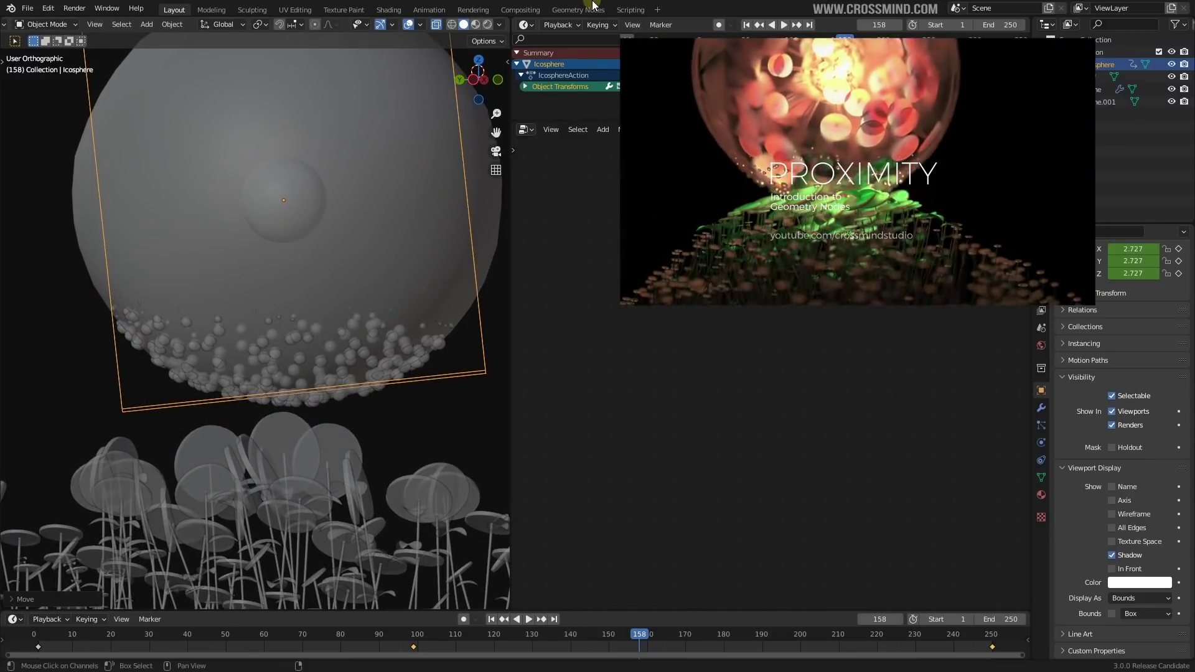
mouse_move(593, 4)
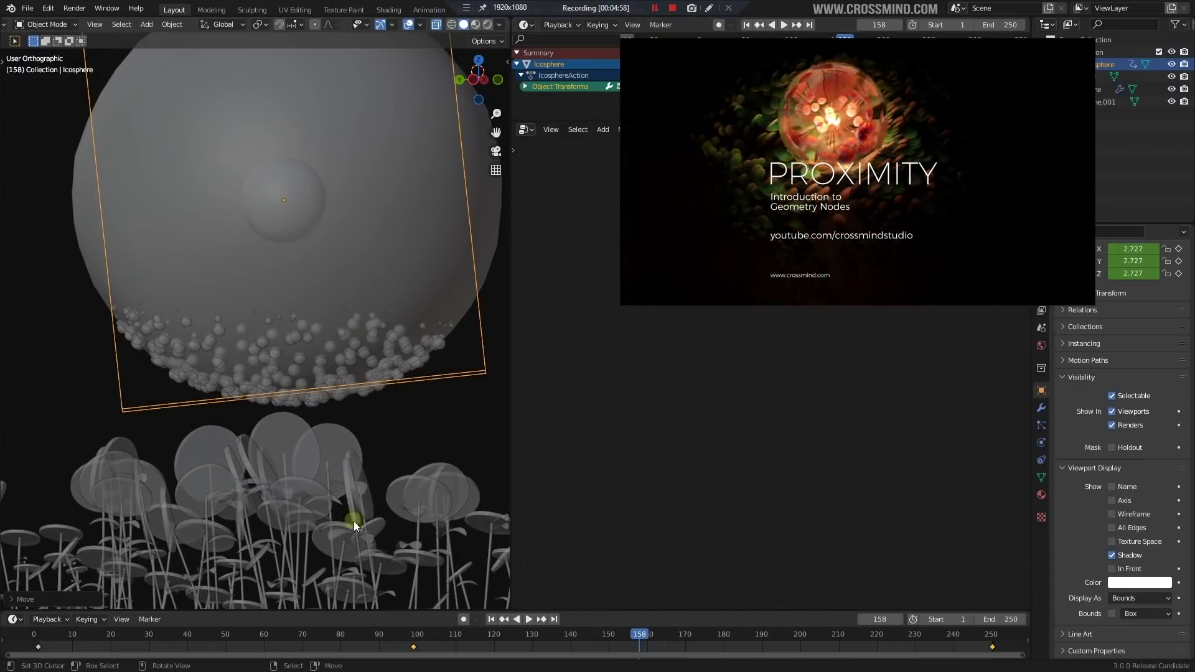
key("g")
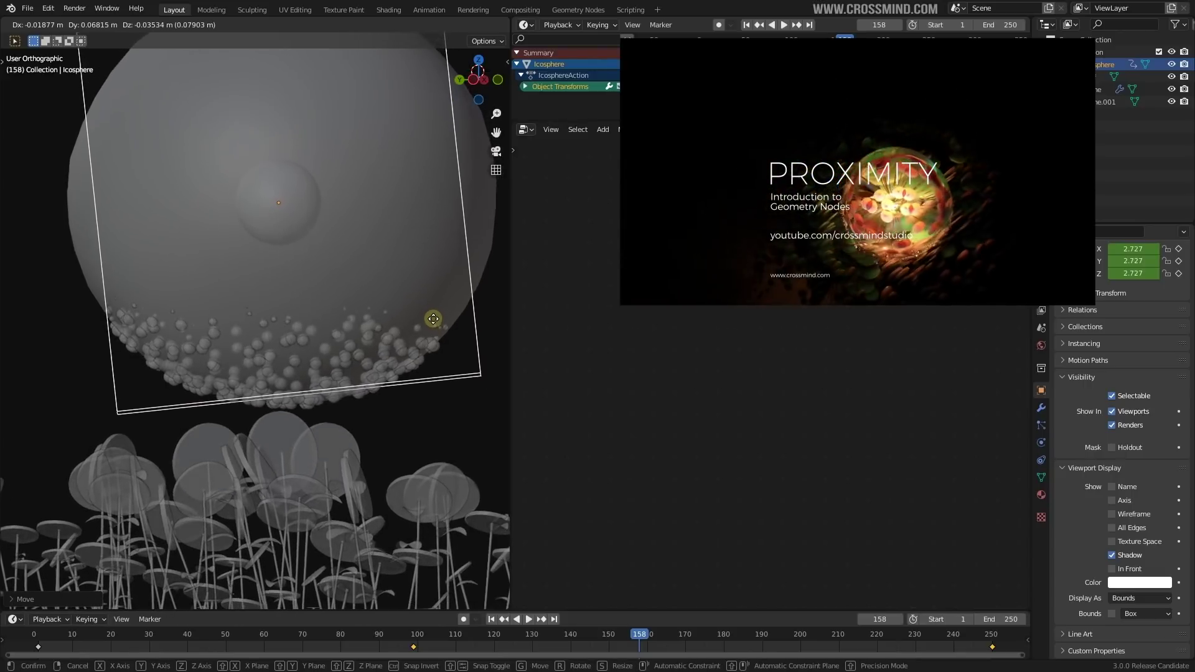
left_click(434, 320)
Step: Select the plane, try a different From Min on the cylinder discs' Map Range node and undo the recent changes
left_click(314, 468)
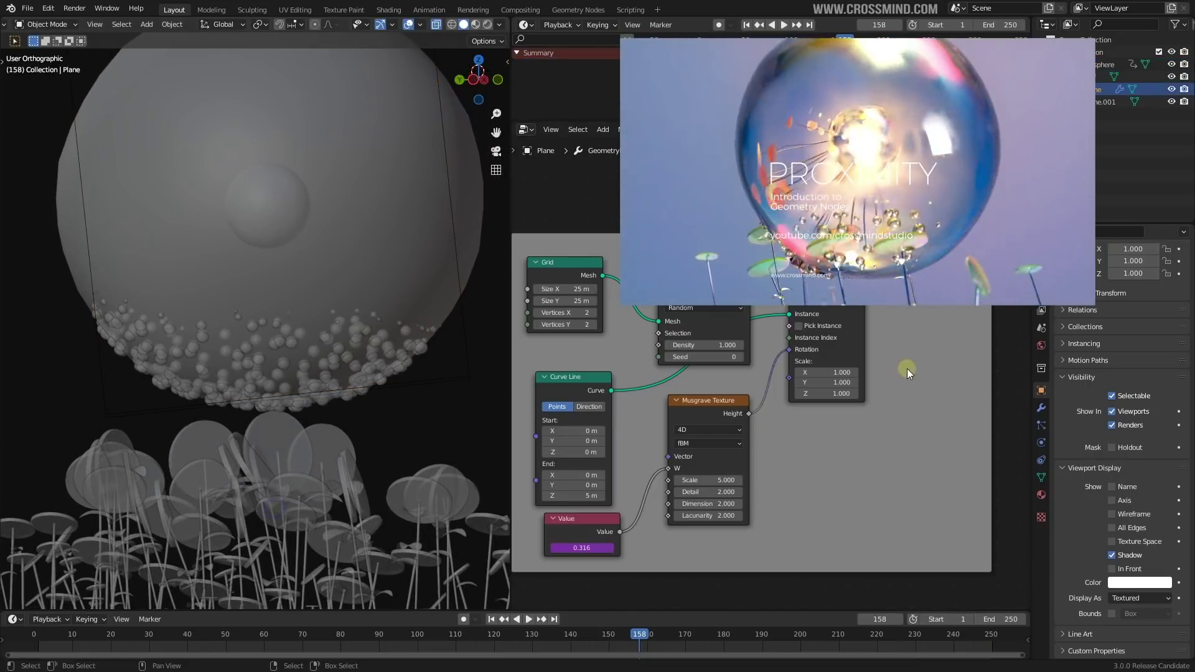
middle_click_drag(983, 383, 719, 525)
scroll(719, 524, "up", 3)
middle_click_drag(802, 500, 832, 449)
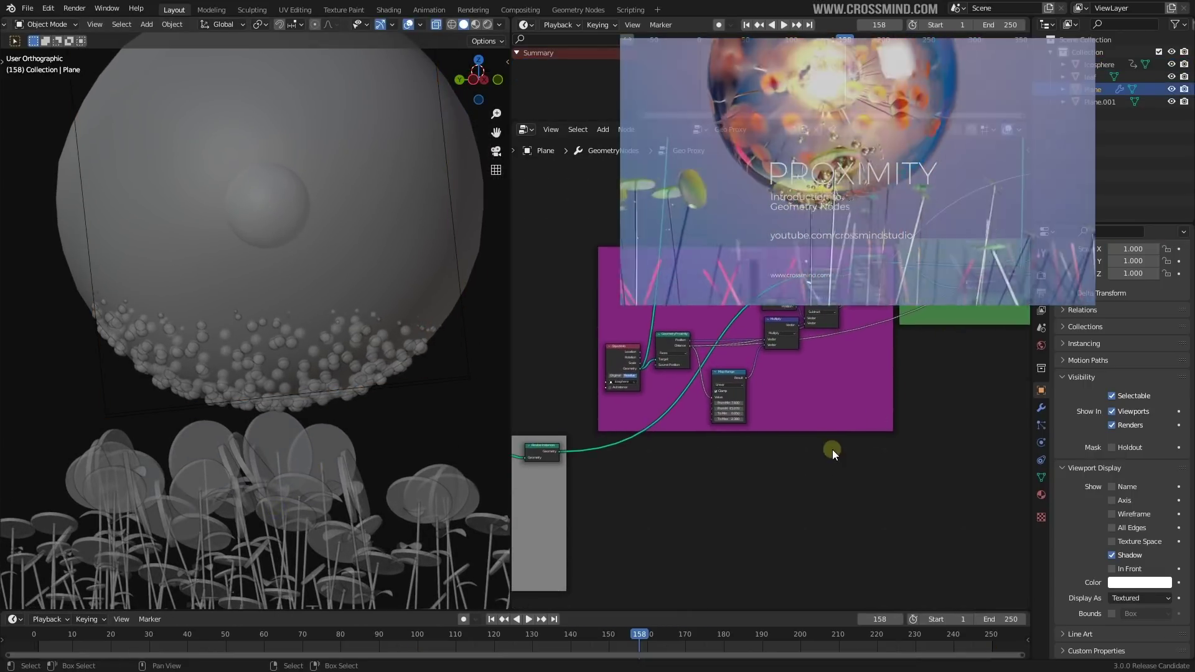
scroll(831, 449, "down", 5)
scroll(952, 438, "down", 5)
middle_click_drag(968, 436, 716, 482)
scroll(809, 461, "up", 3)
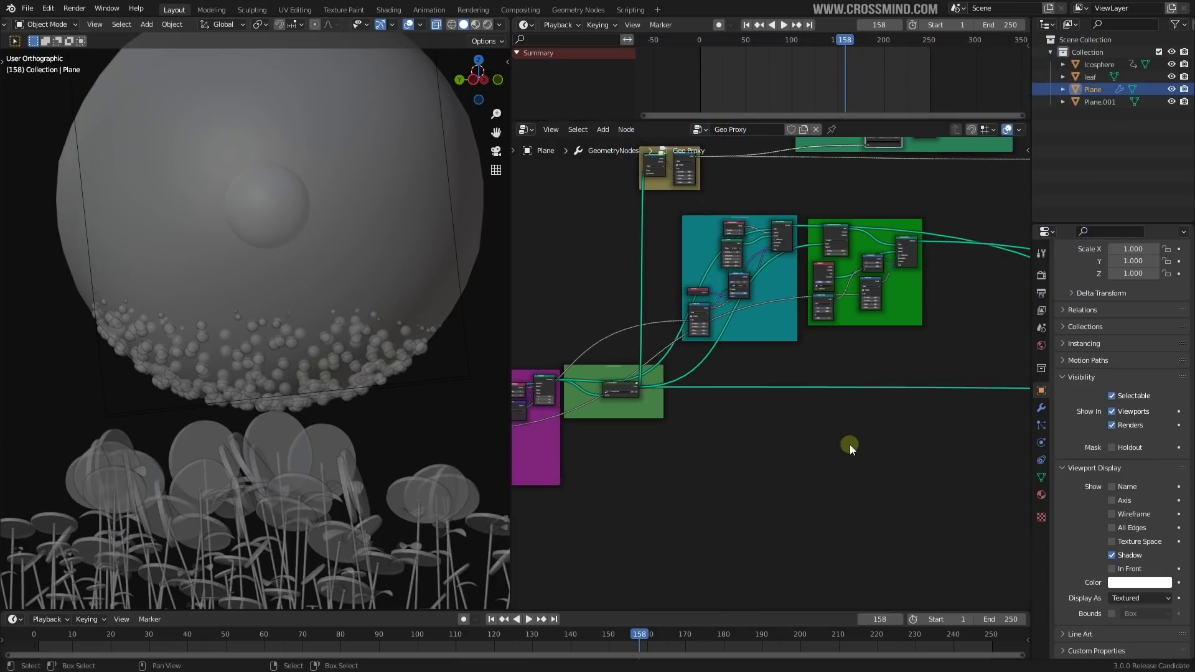
middle_click_drag(850, 449, 841, 520)
scroll(840, 520, "up", 8)
middle_click_drag(770, 421, 874, 514)
scroll(793, 374, "up", 3)
scroll(795, 484, "up", 3)
middle_click_drag(760, 545, 821, 392)
scroll(809, 463, "up", 3)
scroll(747, 423, "up", 2)
left_click_drag(753, 430, 469, 435)
key("ctrl+z")
key("ctrl+z")
key("ctrl+z")
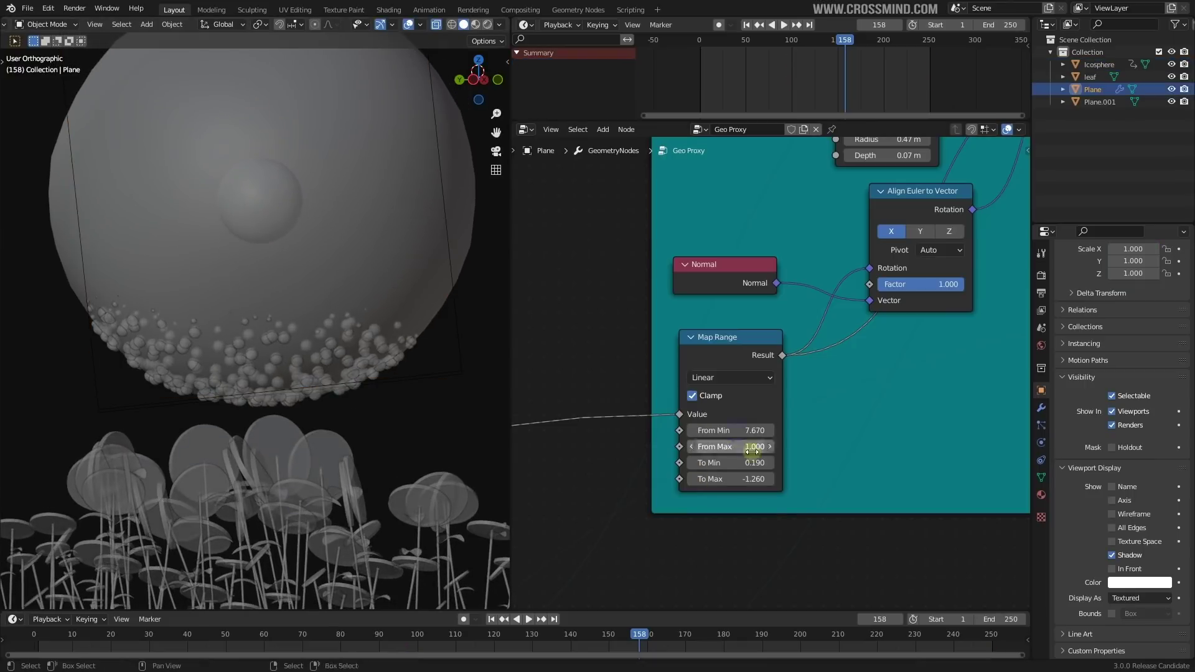
Step: Set the cylinder discs' Map Range to From Min 7.040, From Max 0.260, To Min 1.000 and To Max -1.190
left_click_drag(752, 451, 716, 434)
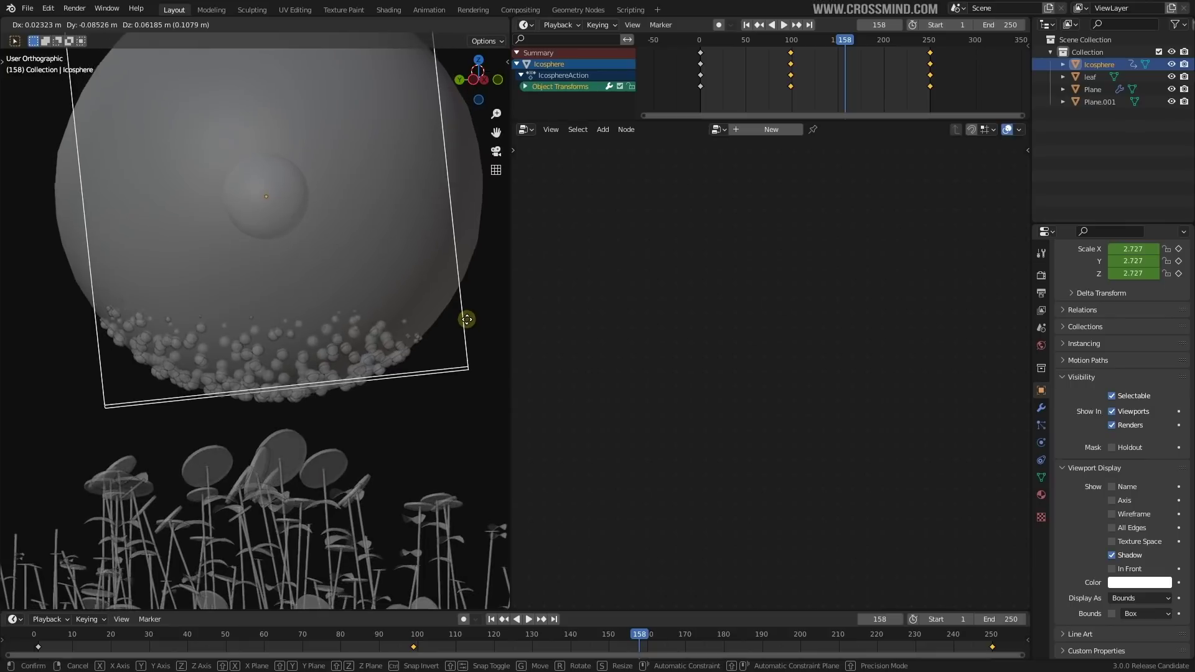
left_click(380, 516)
left_click(304, 531)
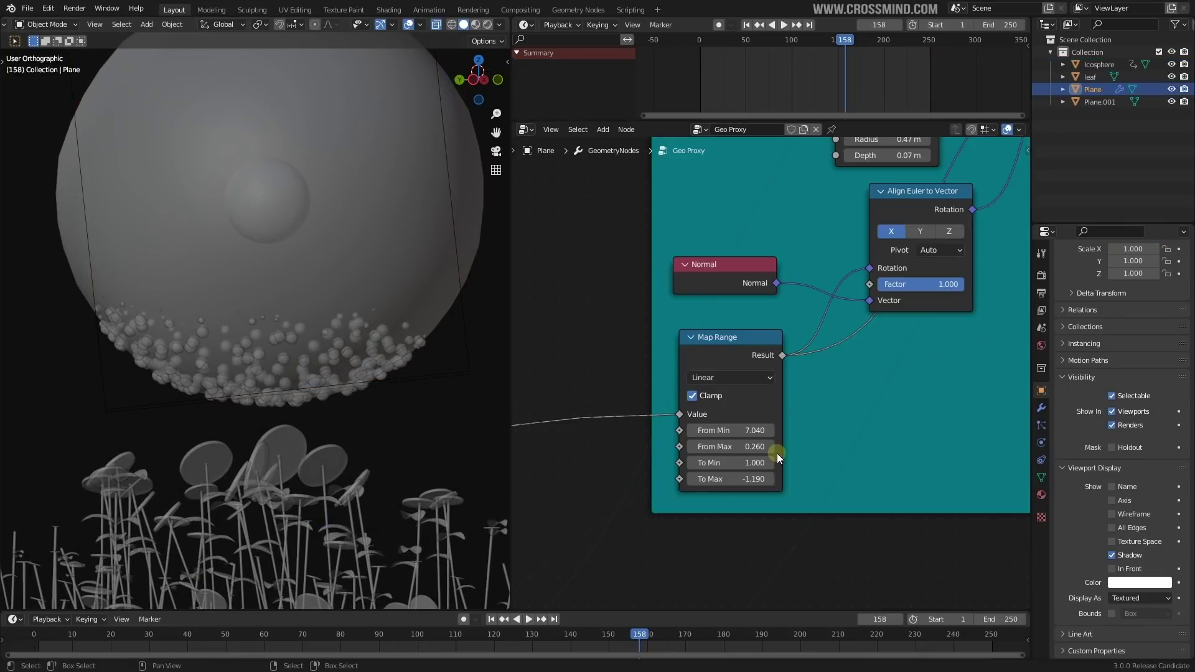
left_click(465, 340)
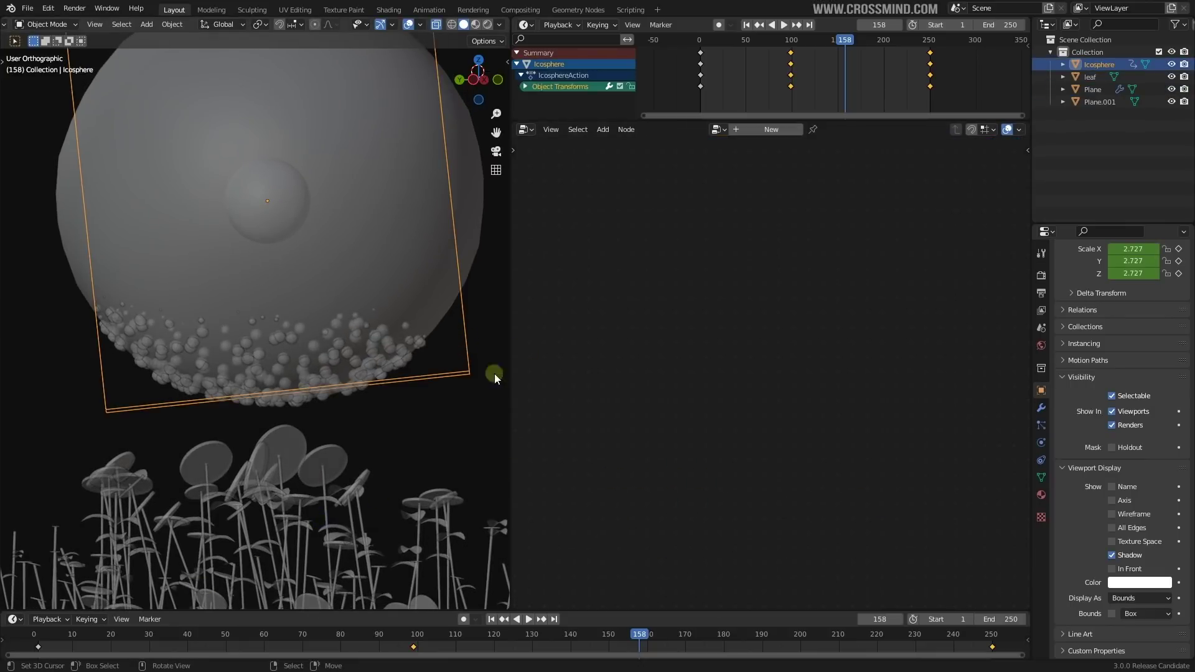
left_click(446, 502)
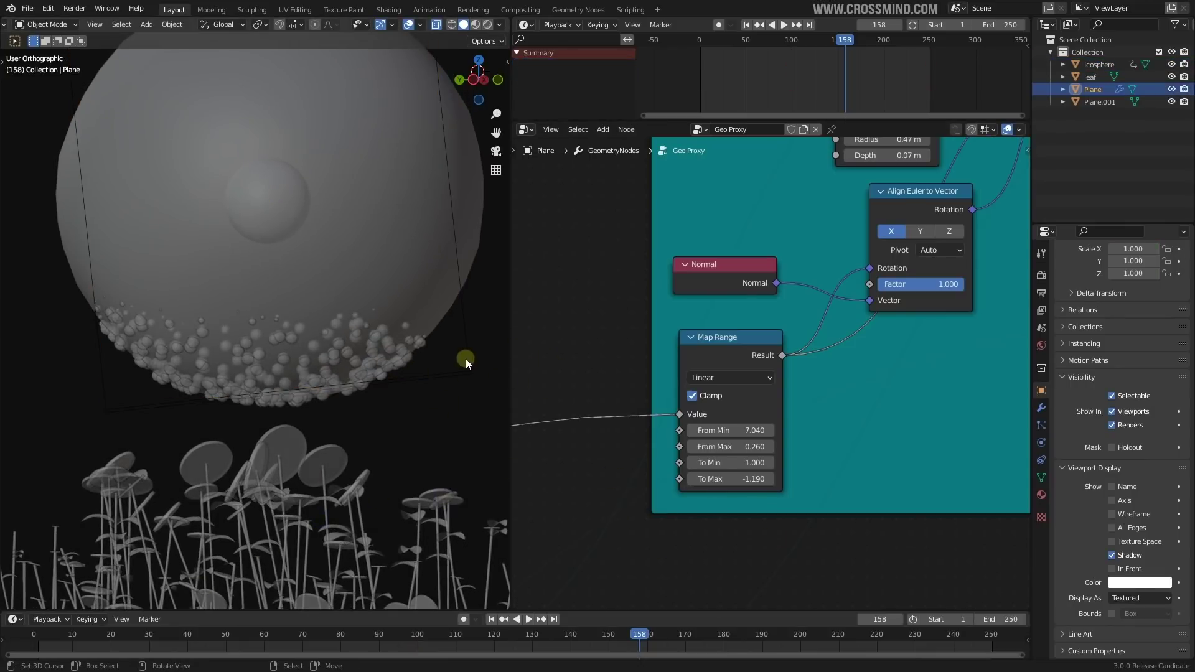
left_click(466, 326)
left_click(328, 554)
scroll(779, 415, "down", 2)
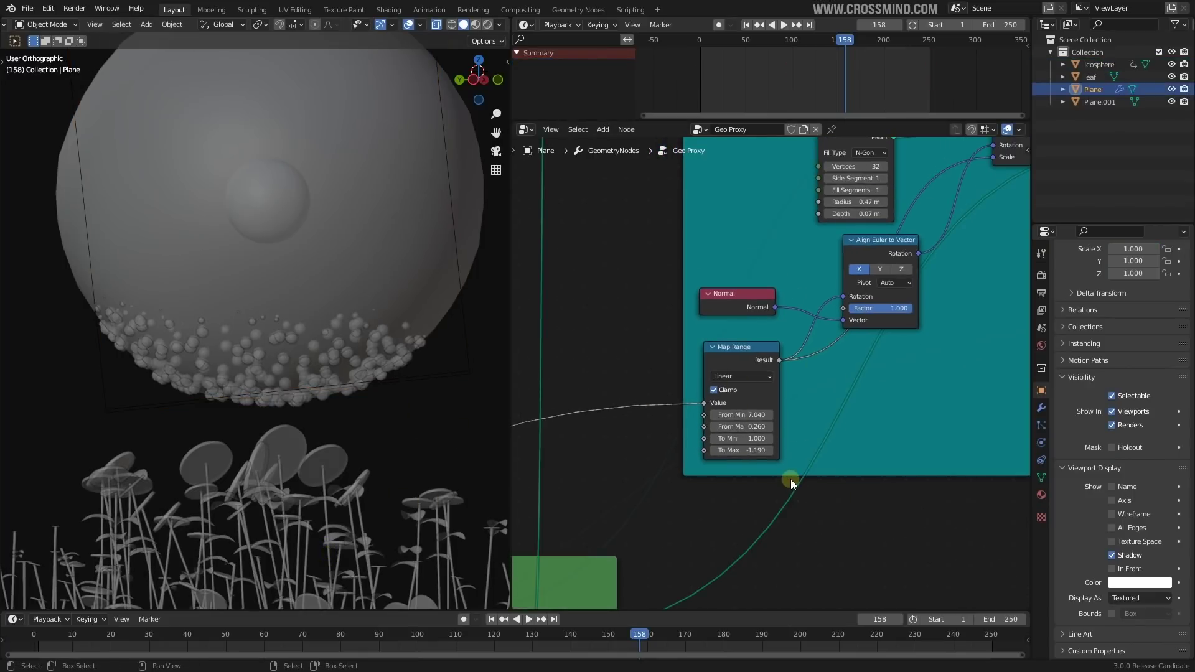
left_click(460, 317)
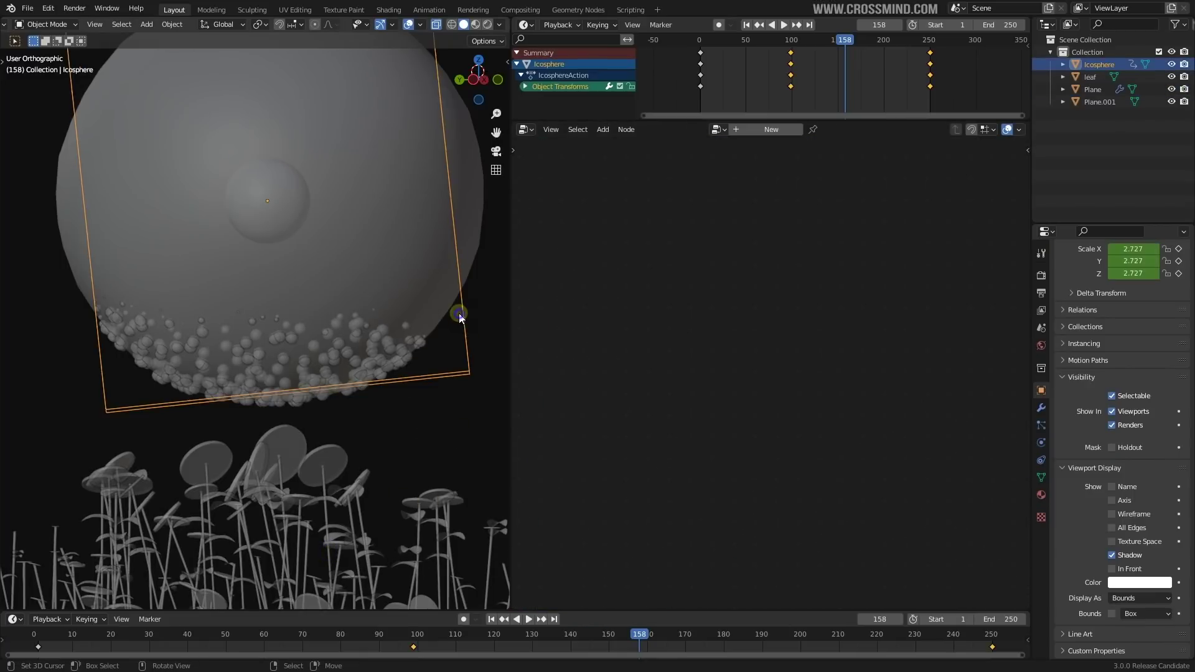
left_click(316, 517)
scroll(727, 454, "up", 5)
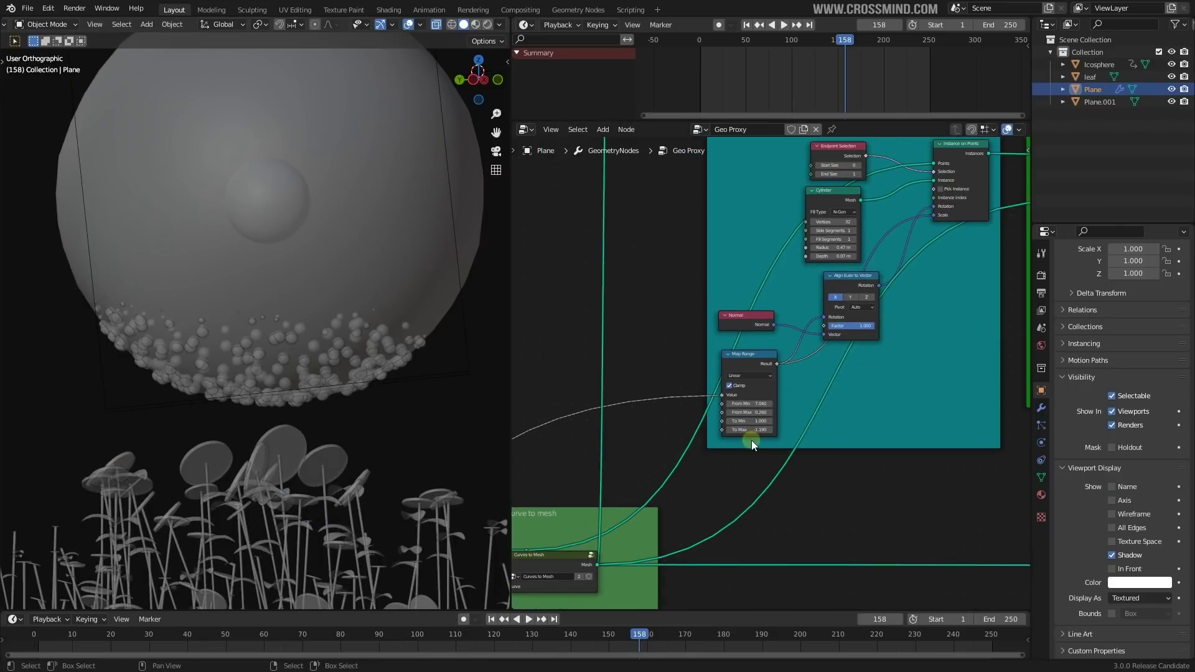
Step: Shift the icosphere slightly above the plants and undo the last move
left_click_drag(465, 315, 449, 338)
key("g")
left_click(451, 337)
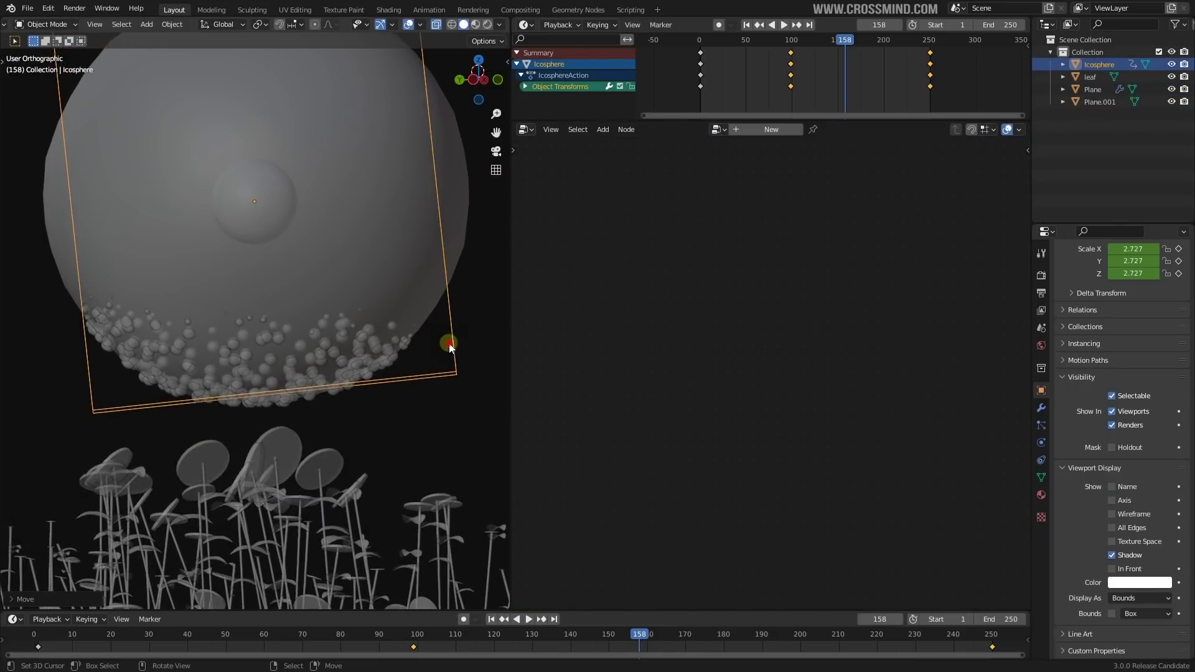
key("g")
left_click(444, 369)
key("r")
right_click(500, 350)
key("ctrl+z")
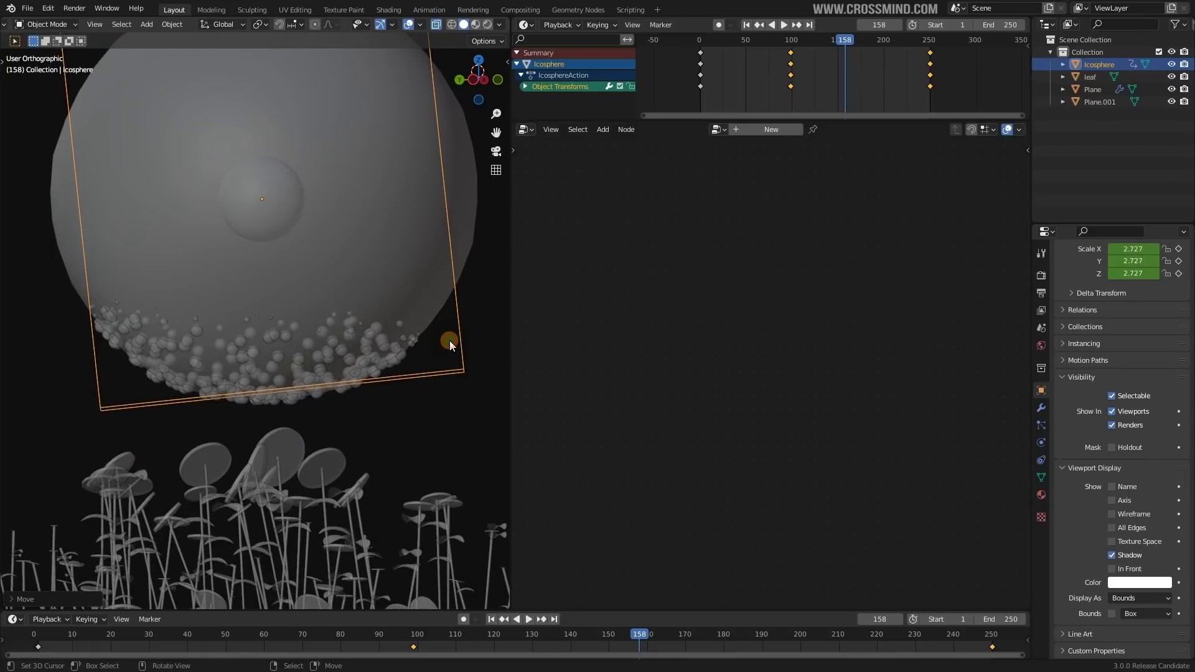
Step: Set the Map Range node in the Sphere Bubbles frame to From Max 2.420 and To Max 0.150
left_click(356, 505)
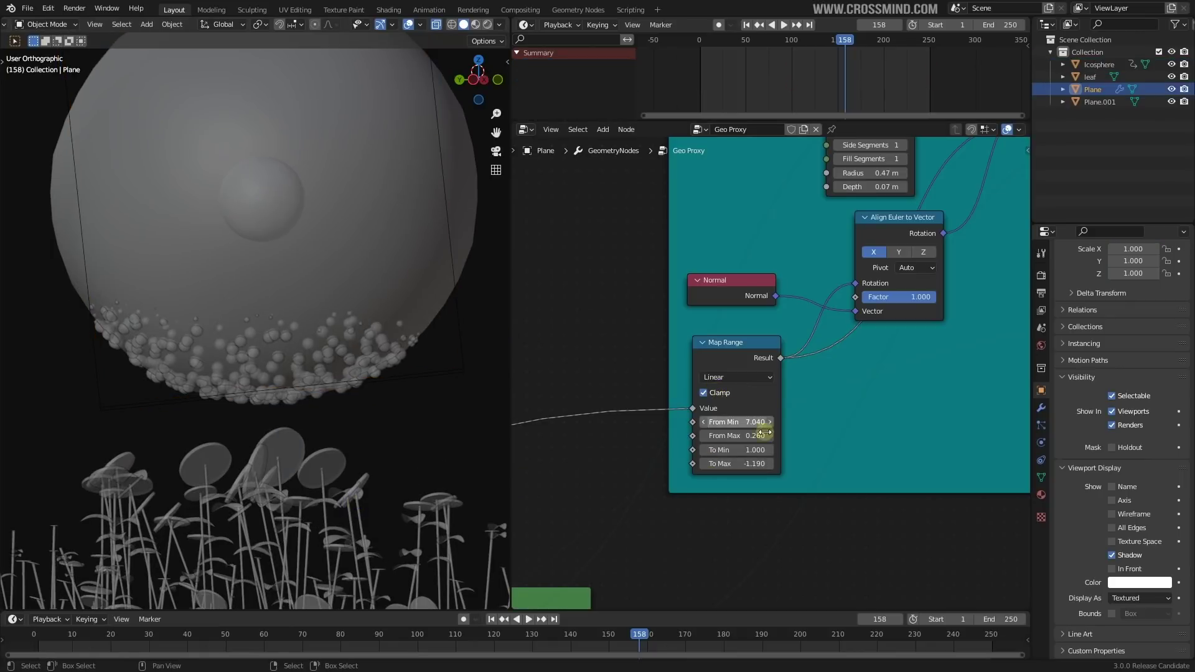
mouse_move(765, 432)
left_mouse_down()
mouse_move(789, 432)
mouse_move(757, 448)
mouse_move(778, 448)
mouse_move(751, 448)
left_mouse_up()
scroll(618, 502, "down", 5)
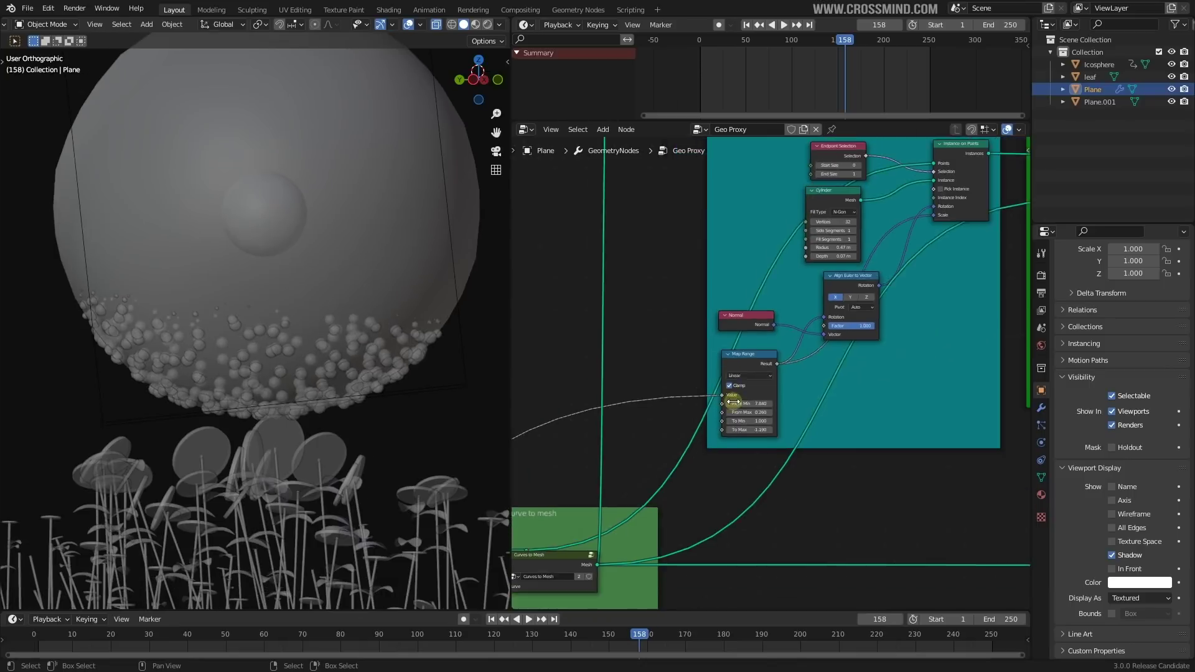
scroll(619, 502, "down", 1)
scroll(763, 517, "up", 6)
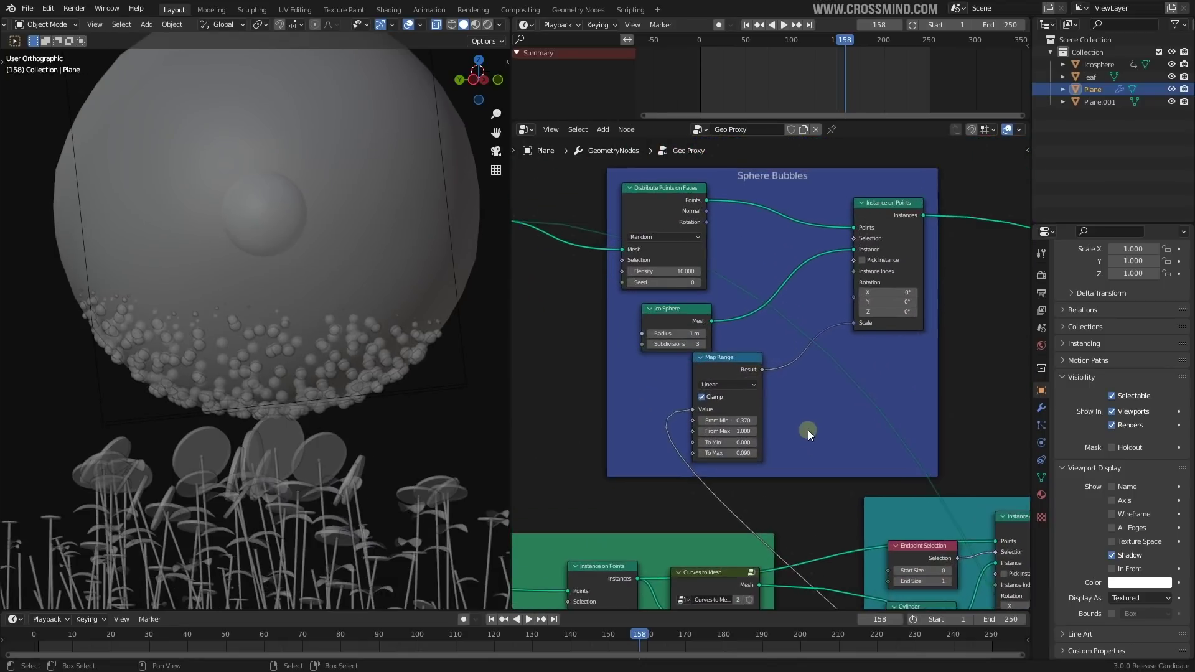
mouse_move(789, 378)
left_mouse_down()
mouse_move(778, 378)
mouse_move(790, 378)
left_mouse_up()
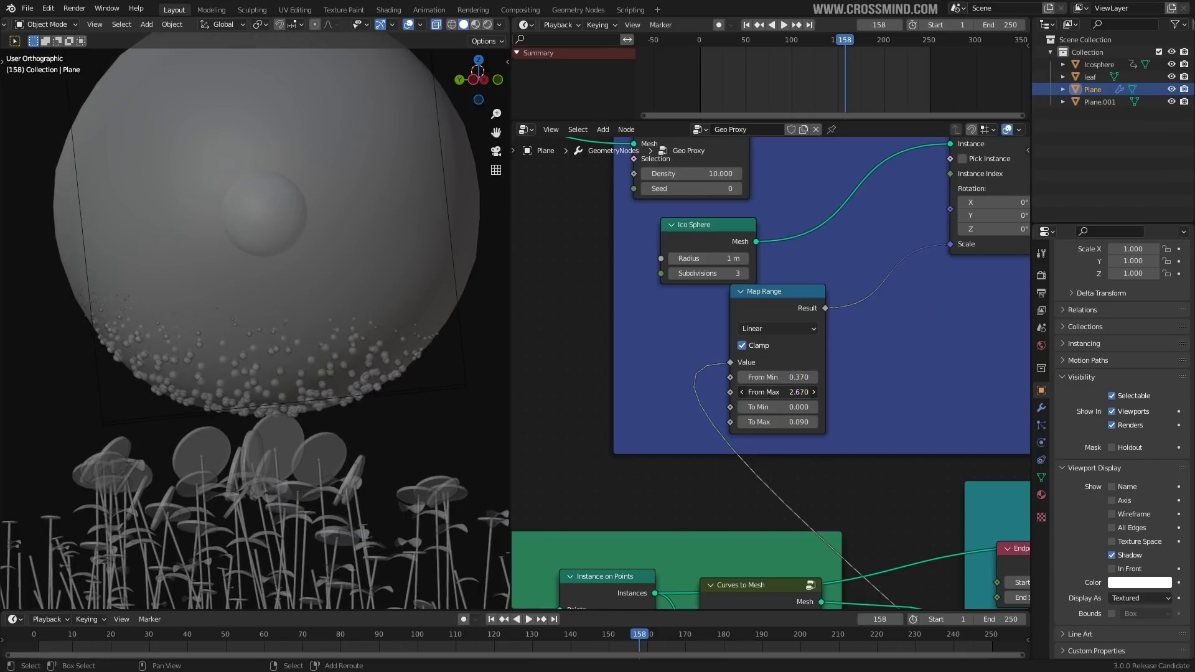
left_click_drag(778, 422, 791, 422)
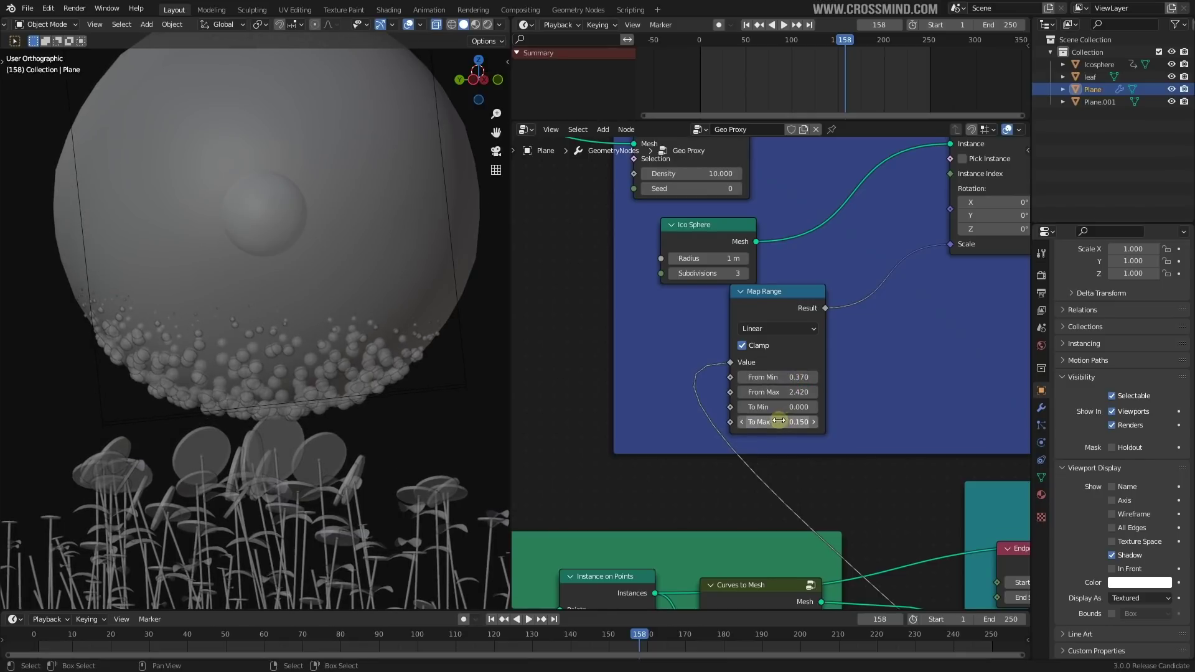
Step: Save the file and move the icosphere upward, away from the plants
scroll(778, 416, "down", 5)
middle_click_drag(826, 330, 798, 366)
scroll(797, 324, "up", 2)
key("g")
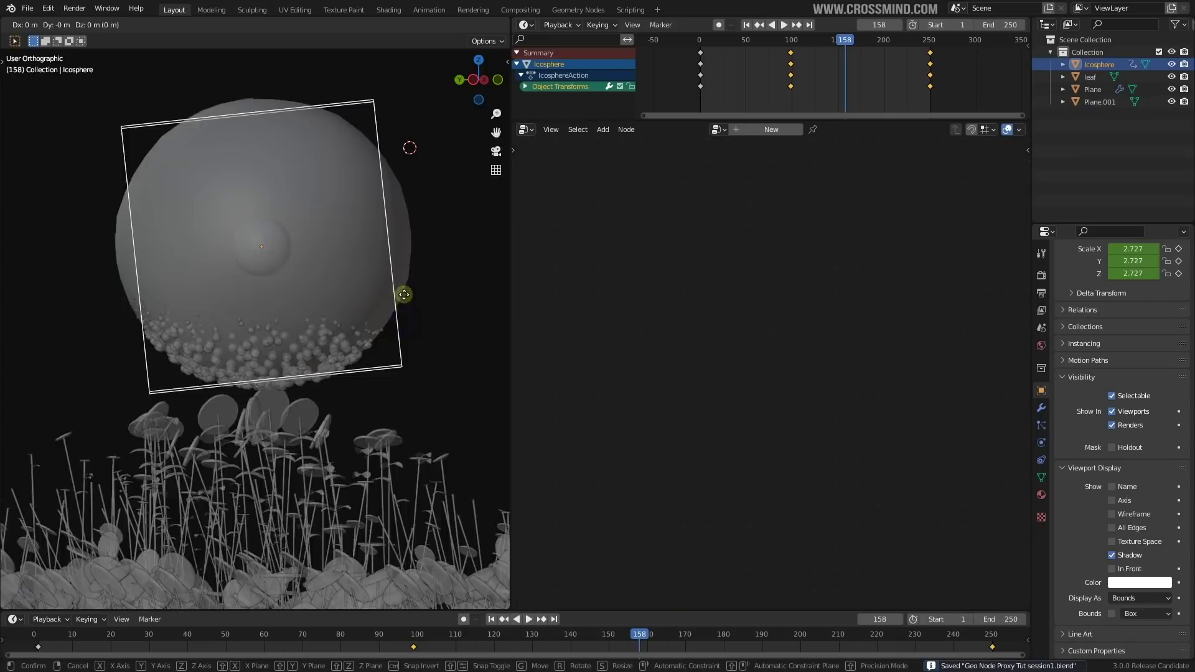
left_click(403, 302)
middle_click_drag(403, 302, 406, 322)
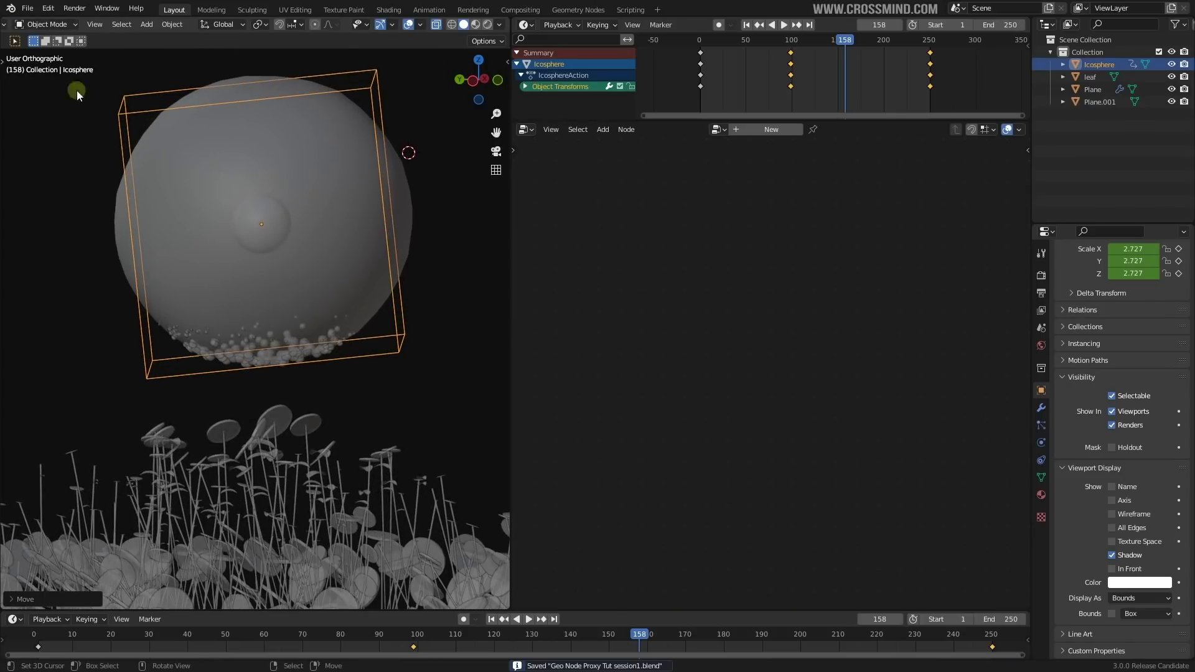
Step: Open the recent file Geo Node Proxy Tut session.blend and bring its Grass Field node frame into view
left_click(28, 9)
mouse_move(106, 47)
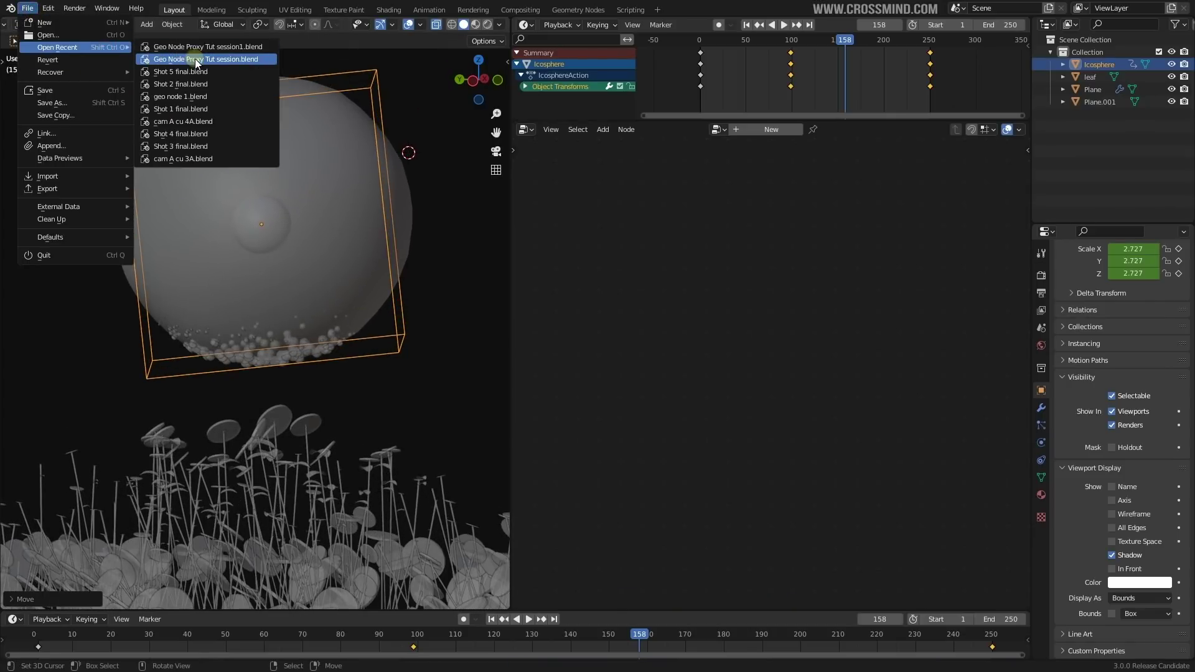
left_click(197, 60)
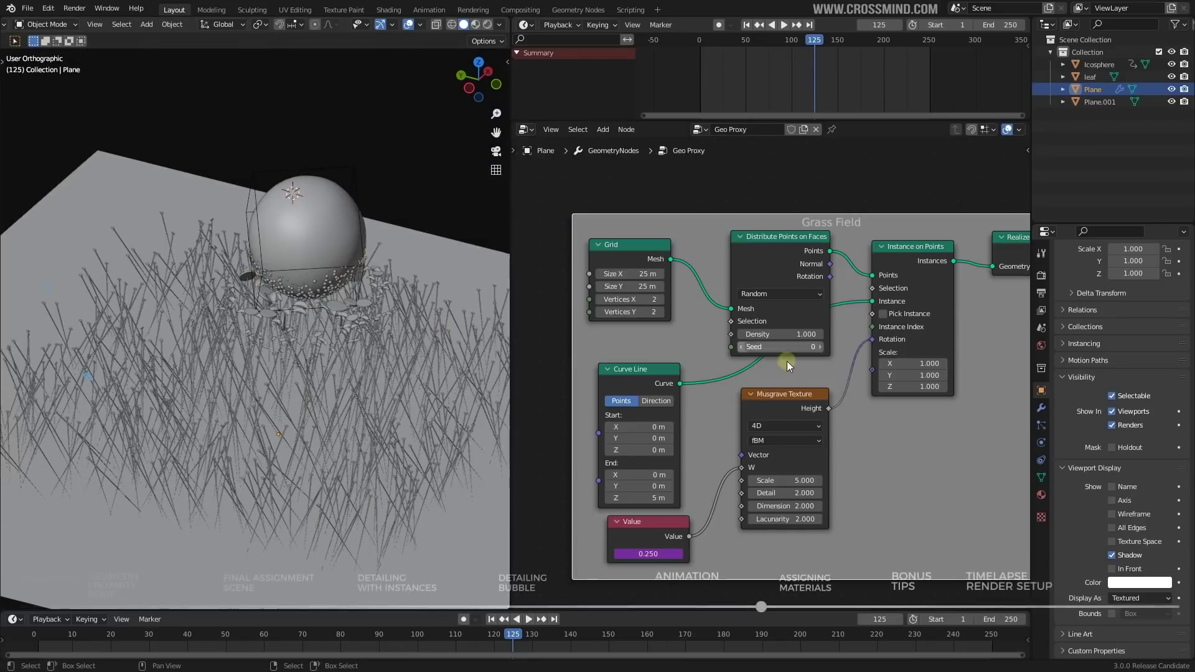
scroll(791, 398, "down", 4)
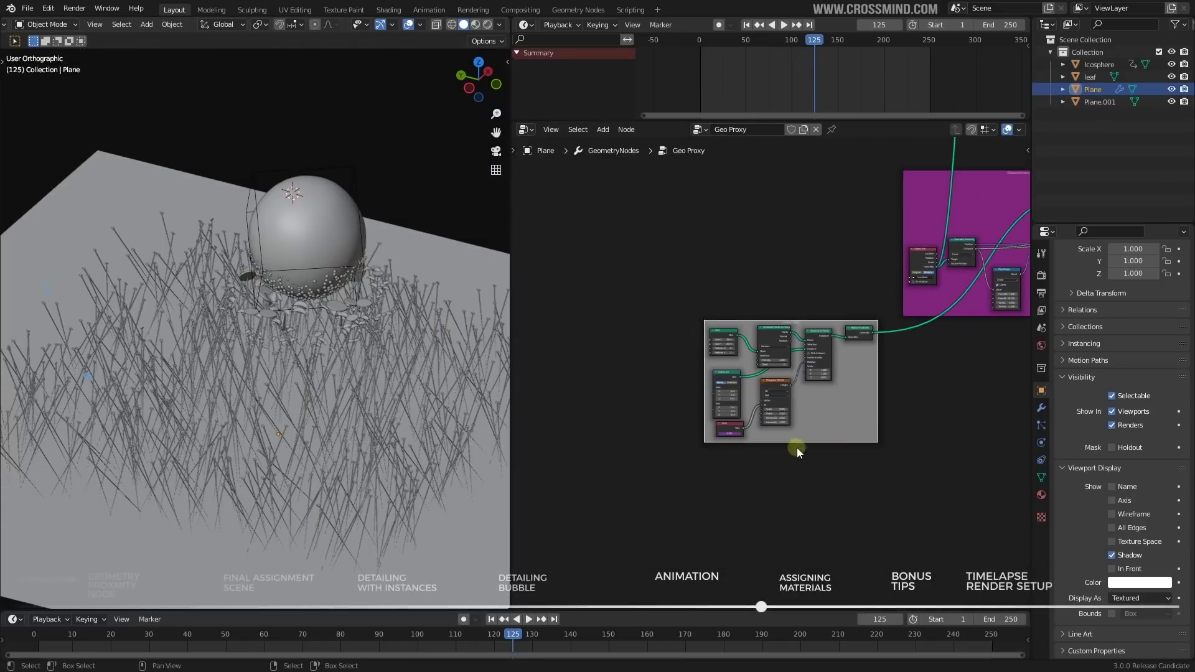
Step: Switch the scene's render engine to Cycles
middle_click_drag(902, 398, 613, 455)
scroll(773, 403, "down", 12)
middle_click_drag(947, 367, 661, 465)
middle_click_drag(884, 416, 765, 428)
scroll(767, 429, "up", 4)
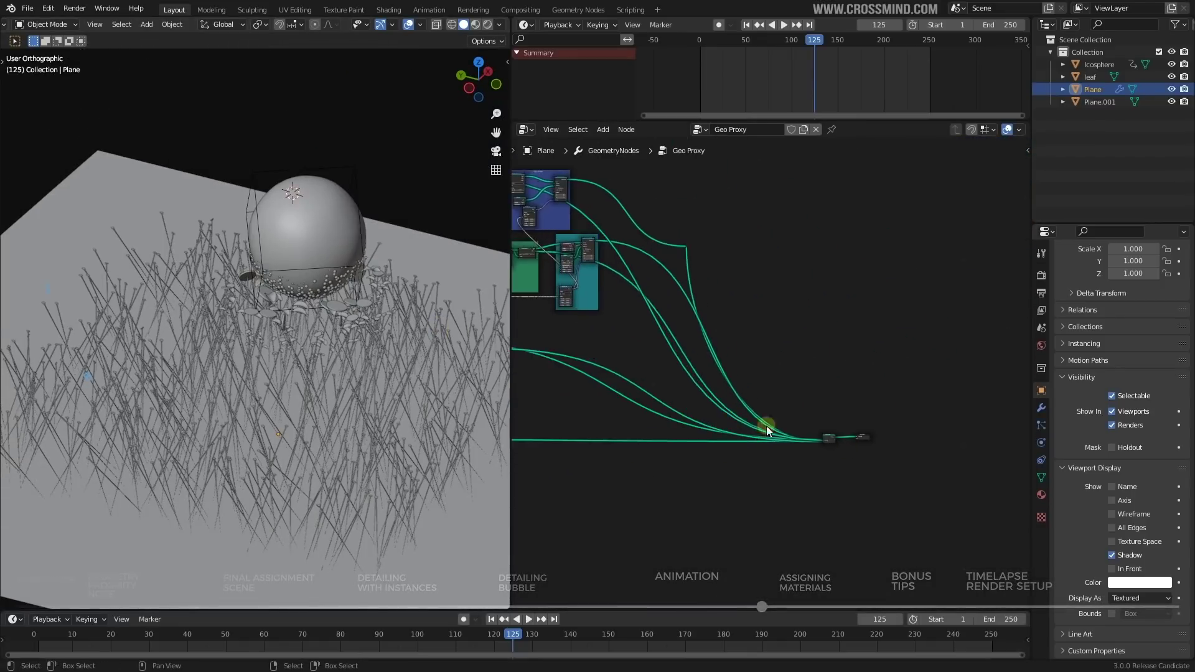
scroll(767, 430, "up", 2)
left_click(1042, 495)
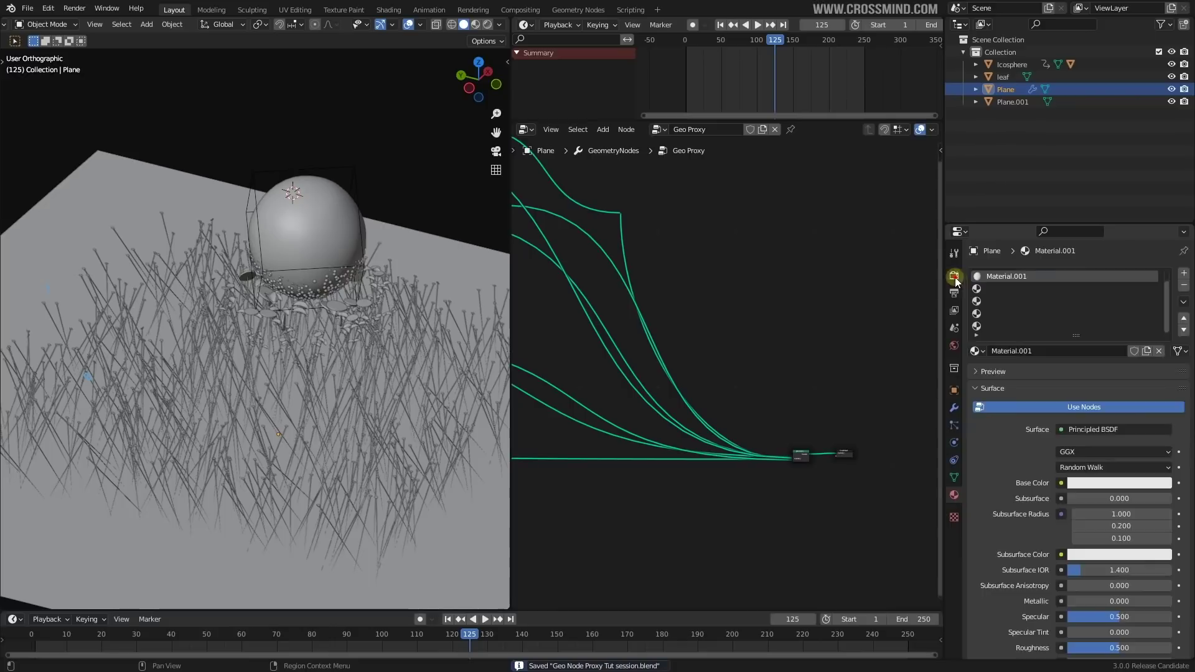
left_click(954, 274)
left_click(1097, 273)
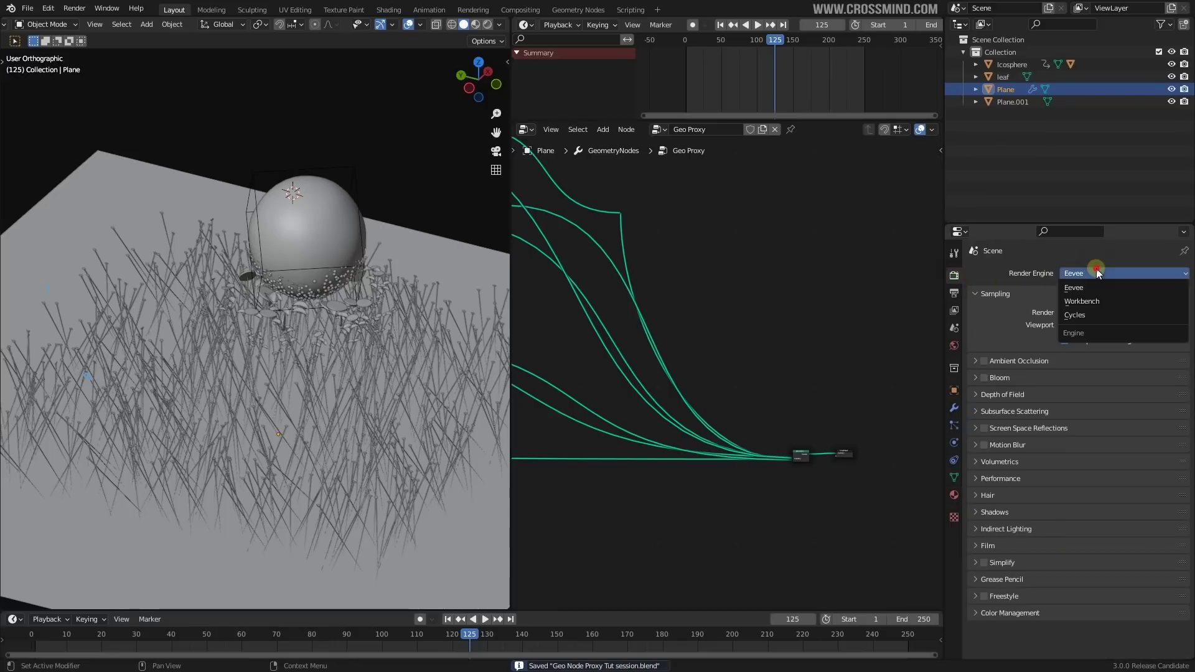
left_click(1085, 315)
Step: Rename the material in the plane's second slot as Disc
left_click(954, 495)
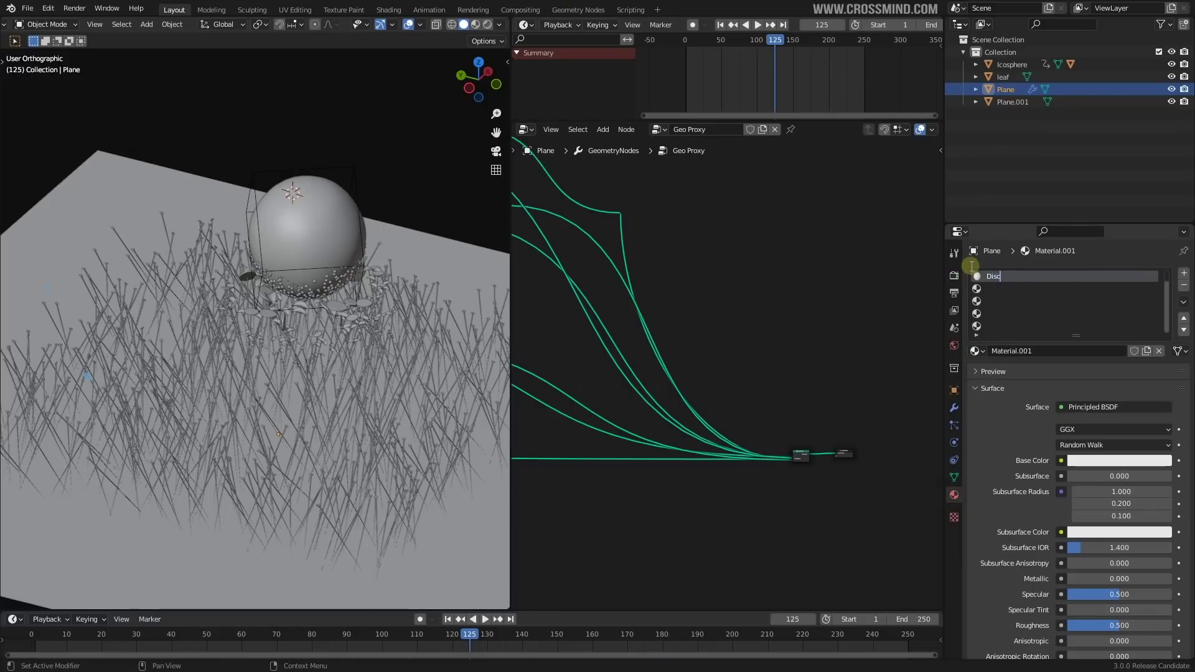
key("Return")
scroll(1028, 317, "up", 1)
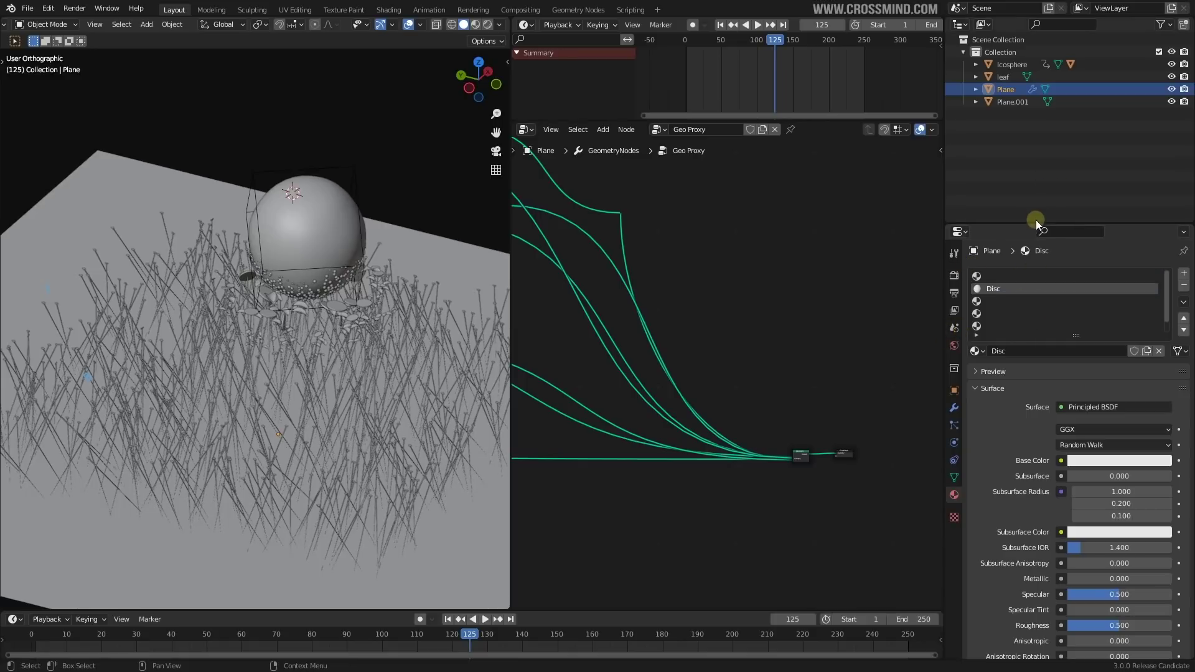
Step: Enlarge the material slot list and create a material named Main Sphere in the first slot
left_click_drag(1036, 223, 1035, 138)
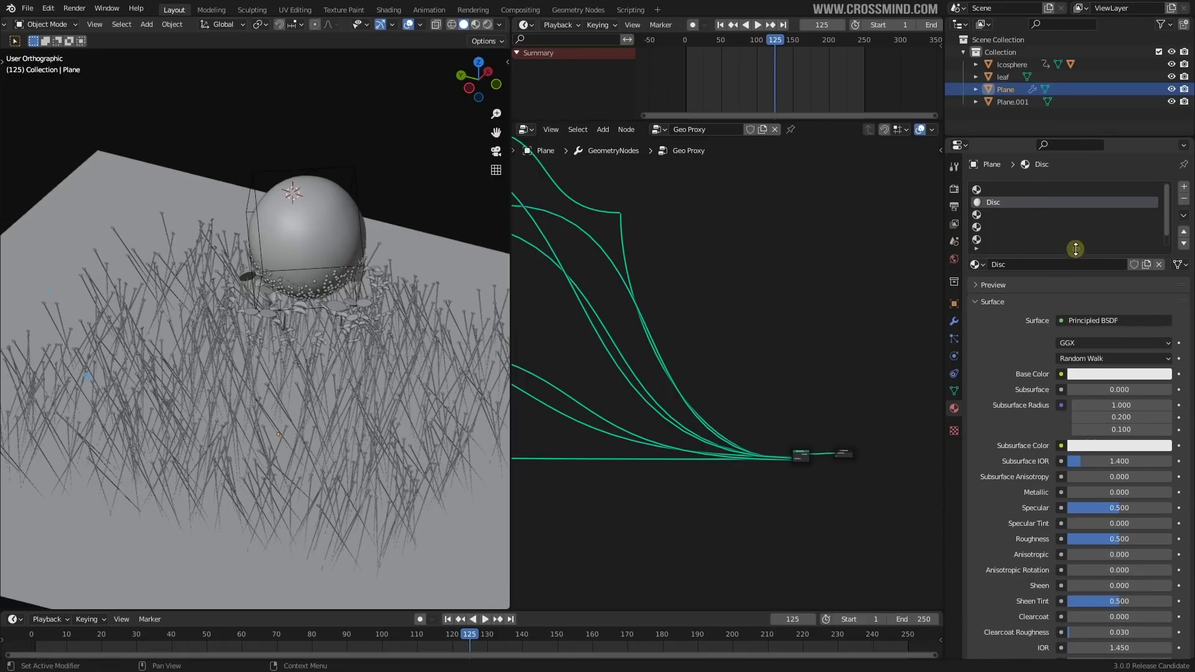
left_click_drag(1072, 253, 1073, 315)
left_click(1058, 190)
left_click(1055, 327)
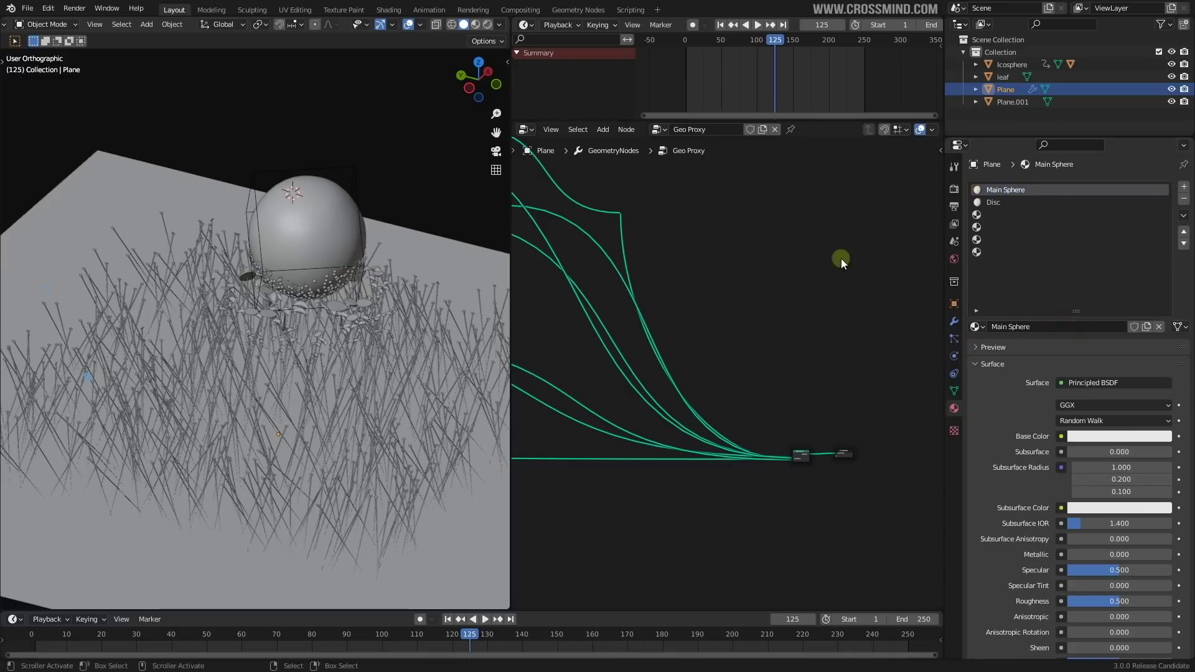
Step: Create materials named Wires, Discs Inside Sphere and Ground Plane in the third to fifth slots, plus a default-named one in the sixth
left_click(1026, 215)
left_click(1081, 327)
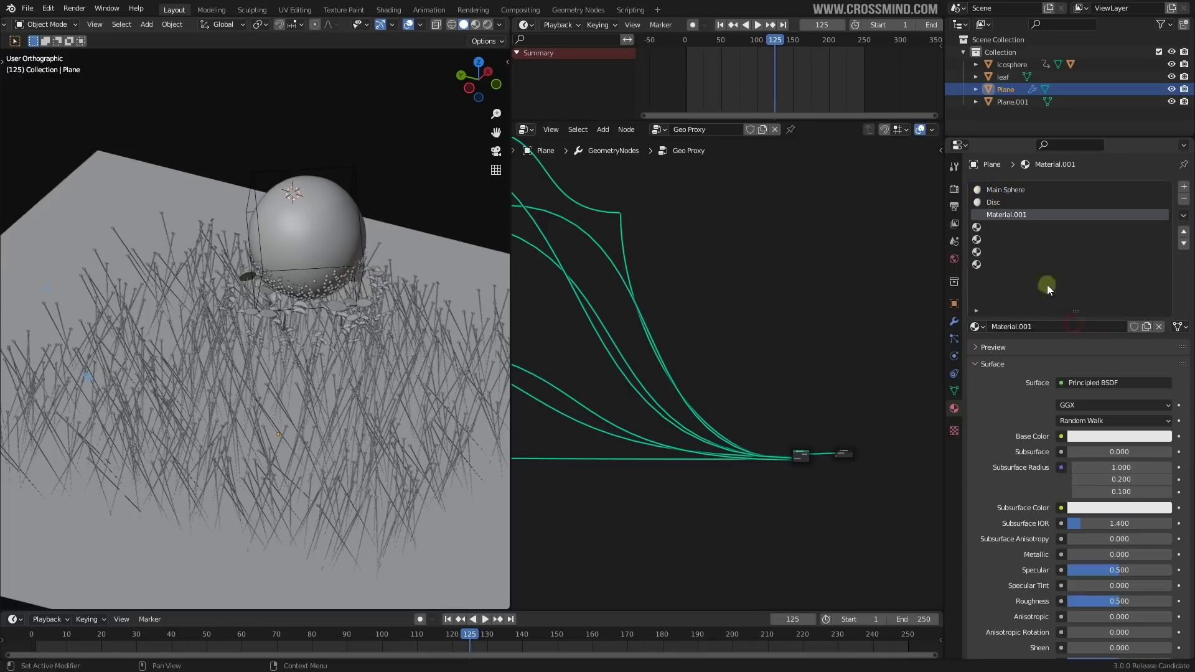
left_click(999, 231)
left_click(1054, 327)
left_click(1009, 240)
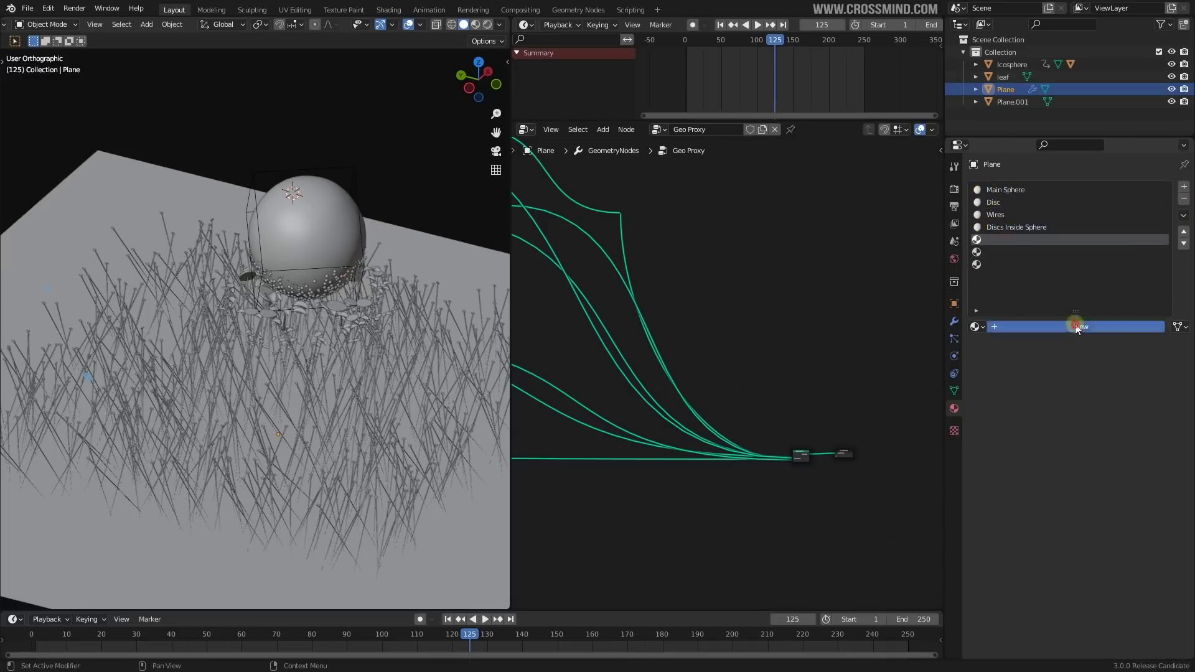
left_click(1058, 327)
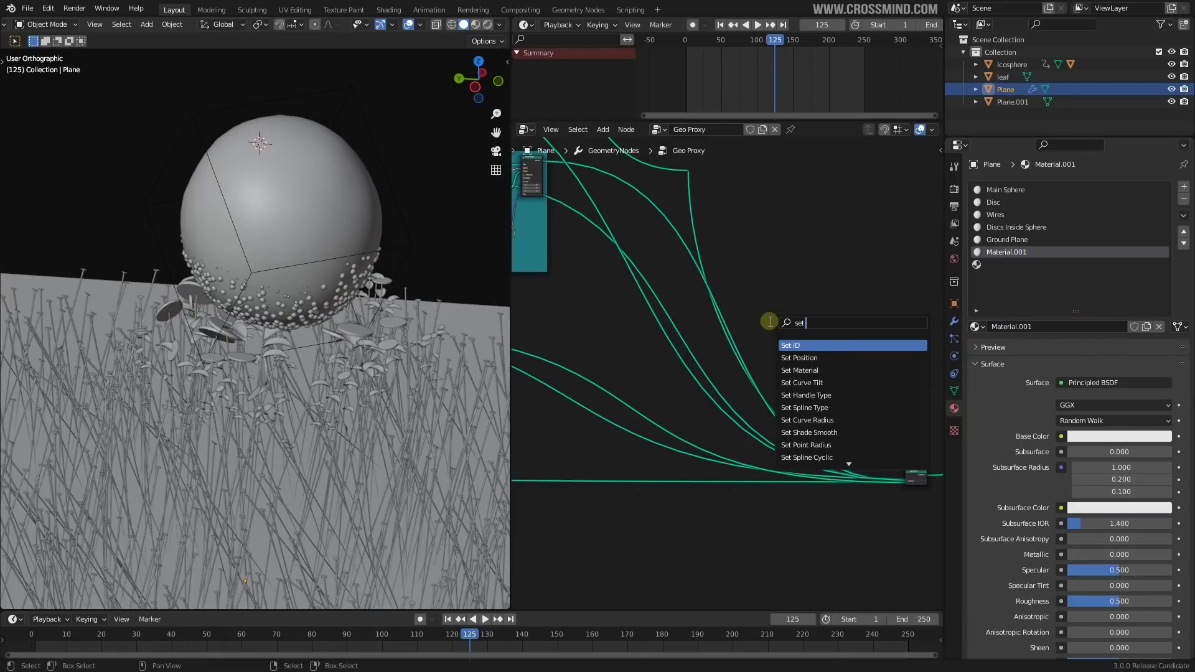
Step: Add a Set Material node and put reroute points on all links running into Join Geometry
key("Return")
right_click_drag(730, 394, 737, 502, "shift")
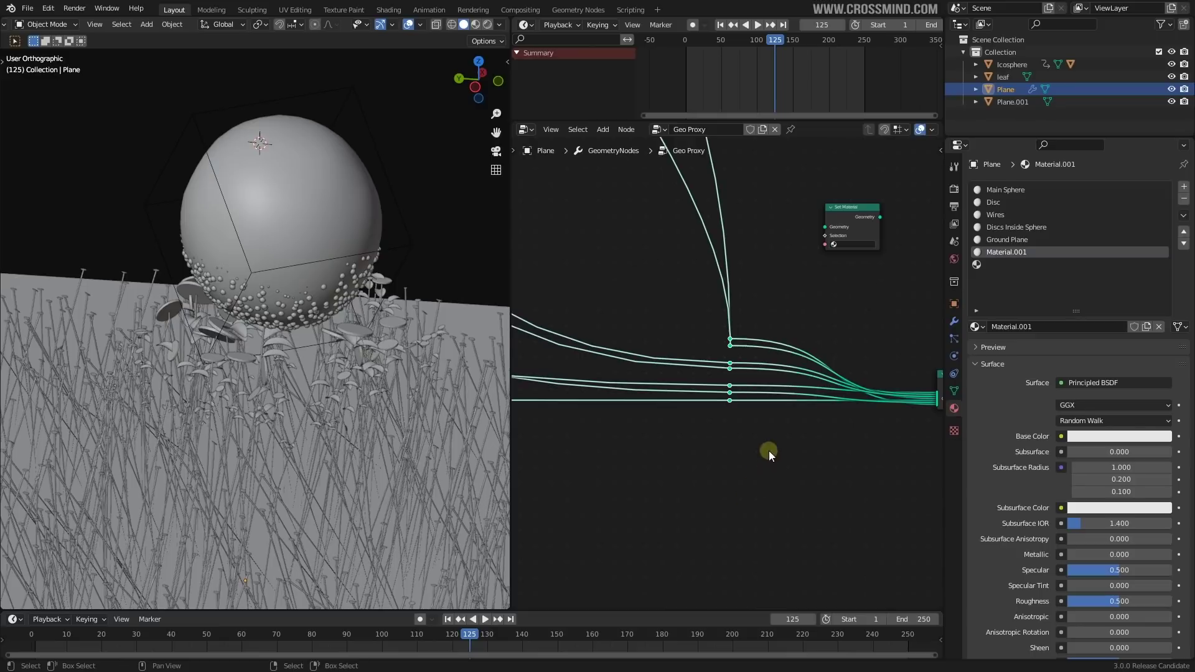
middle_click_drag(787, 435, 685, 449)
scroll(687, 449, "up", 1)
left_click_drag(873, 411, 809, 398)
scroll(835, 312, "up", 3)
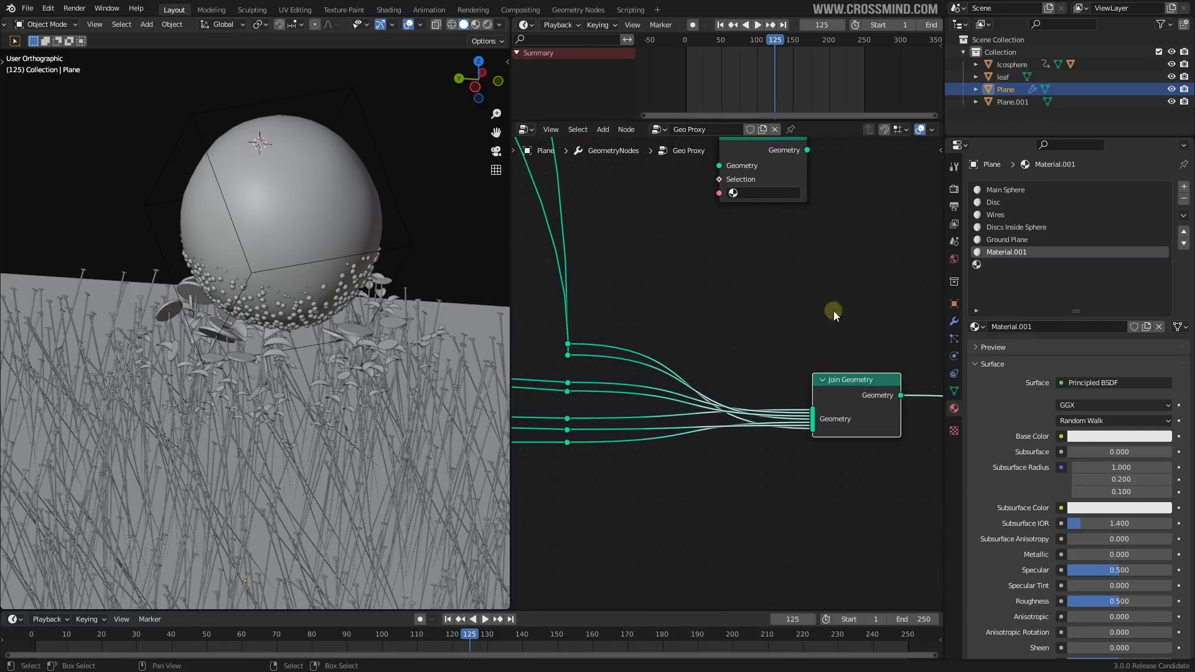
Step: Cut the links between the reroute points and Join Geometry, and reconnect the reroutes to its Geometry input
right_click_drag(777, 361, 673, 453, "ctrl")
scroll(659, 436, "up", 1)
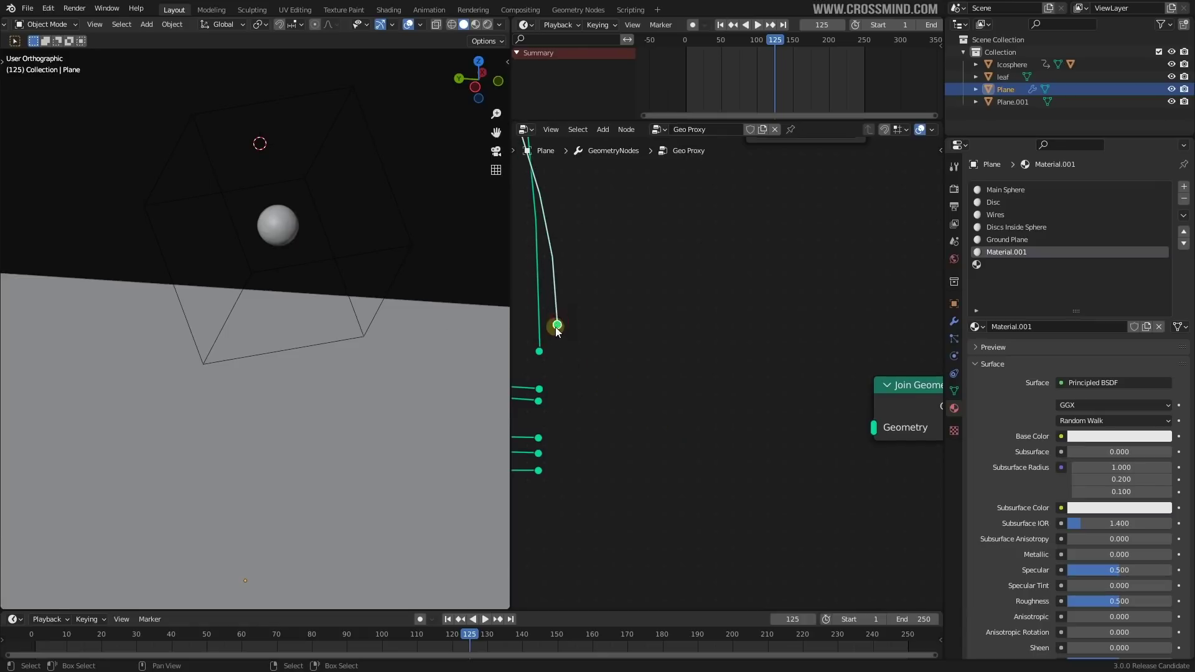
left_click_drag(877, 427, 873, 430)
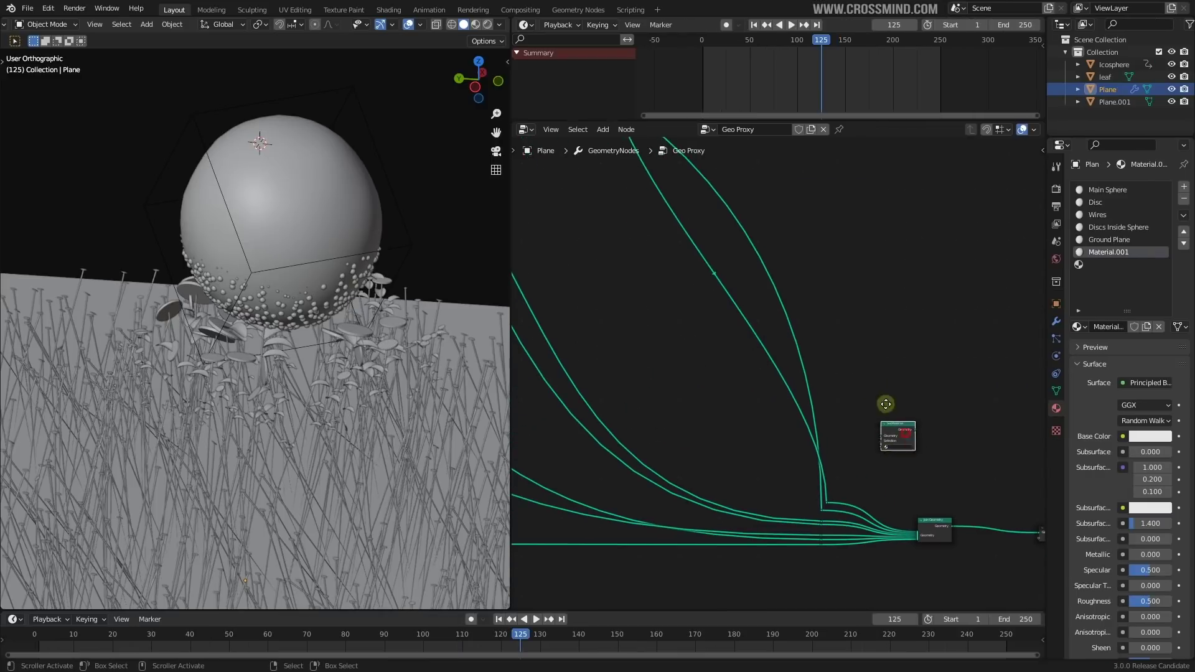
Step: Insert copies of the Set Material node into all seven geometry links before Join Geometry and enclose them in one frame
left_click(792, 318)
scroll(790, 316, "up", 1)
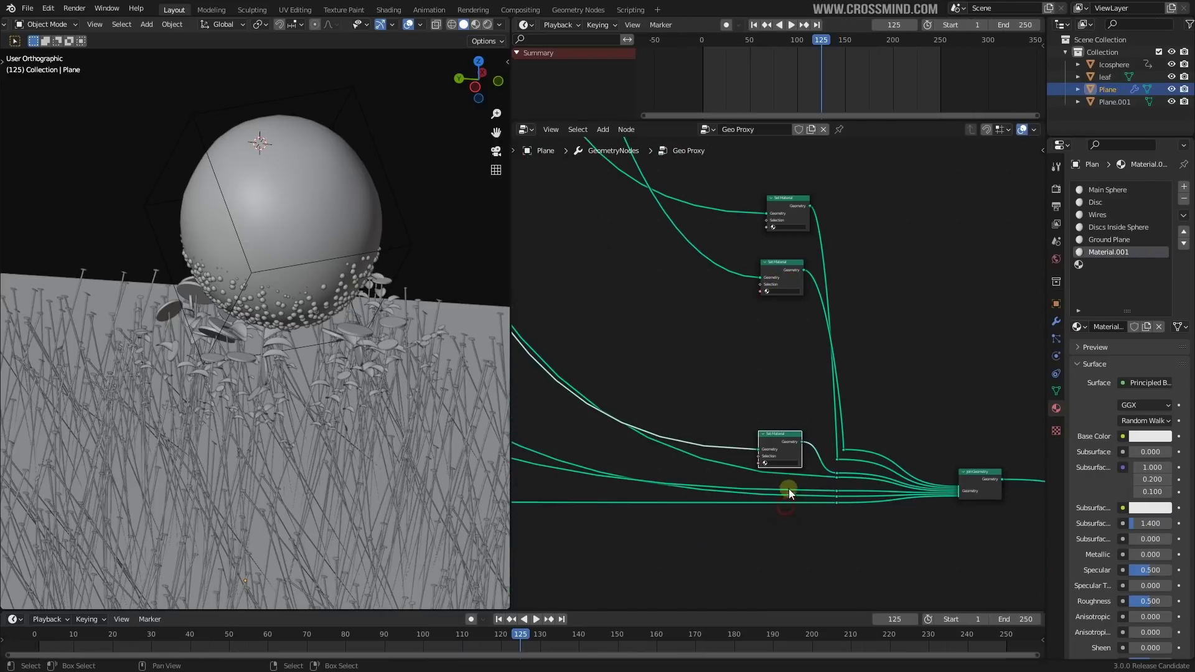
left_click(779, 377)
key("shift+d")
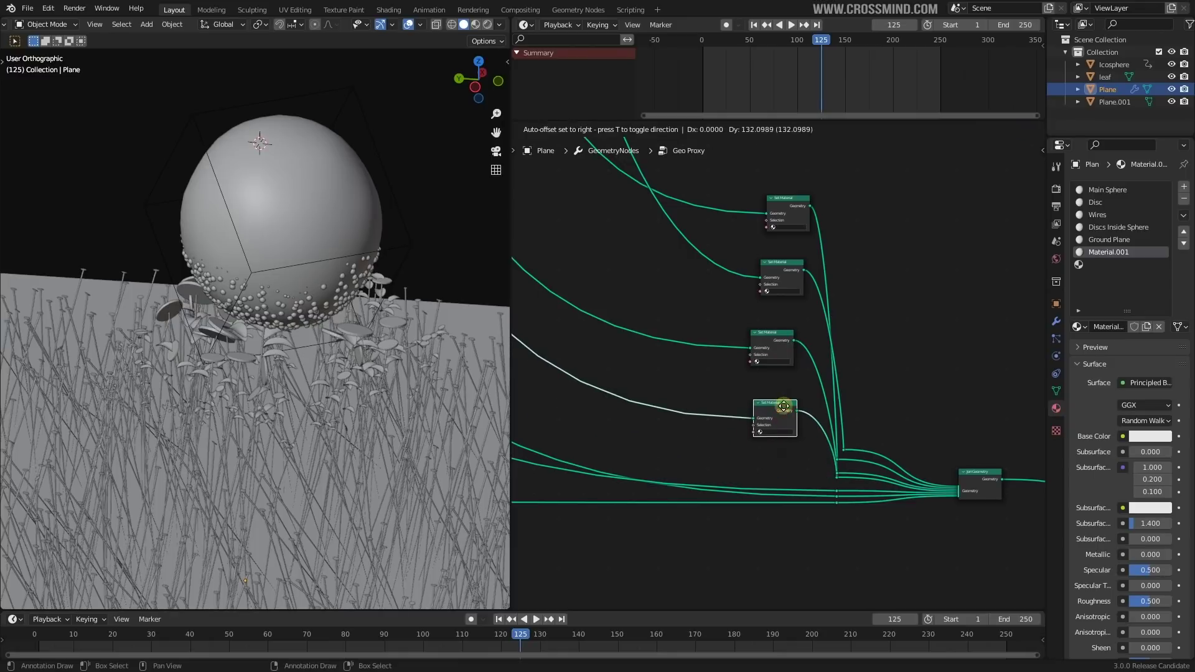
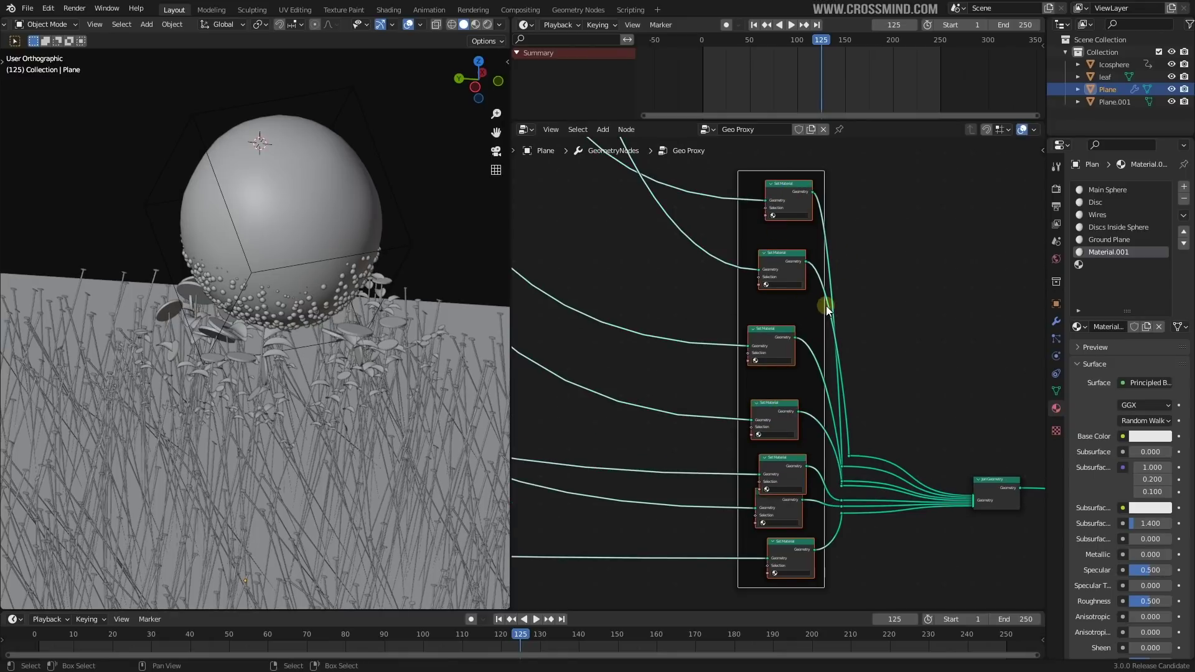
Step: Align the seven framed Set Material nodes in a vertical column and space them closely and evenly
left_click(800, 210)
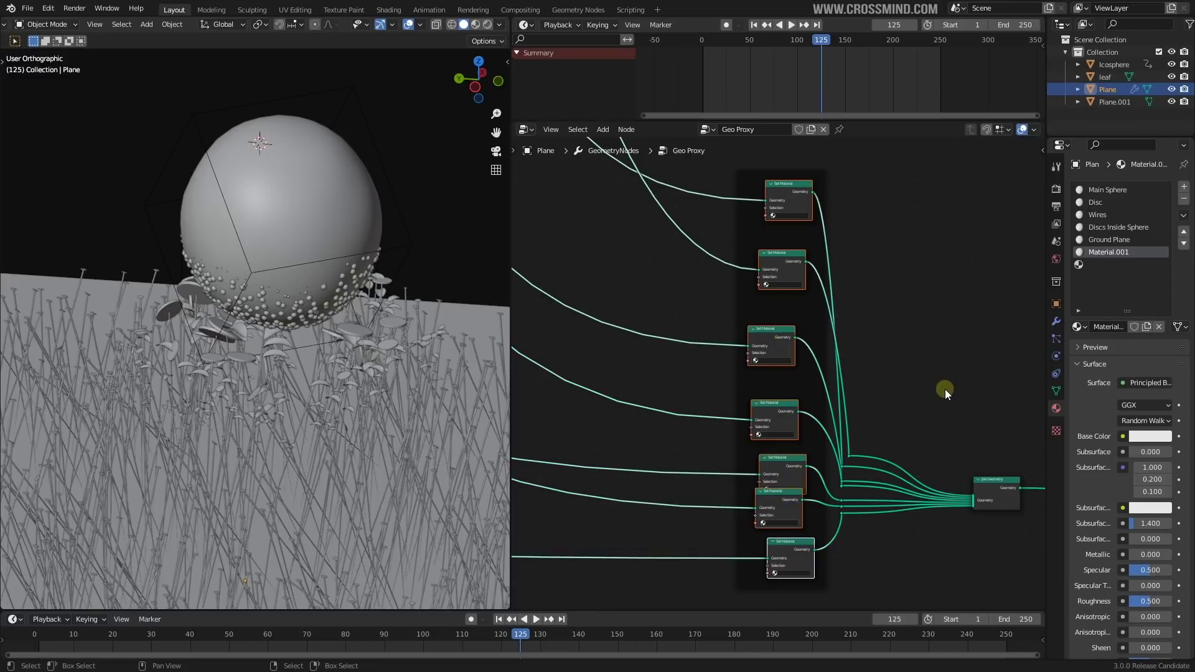
key("Return")
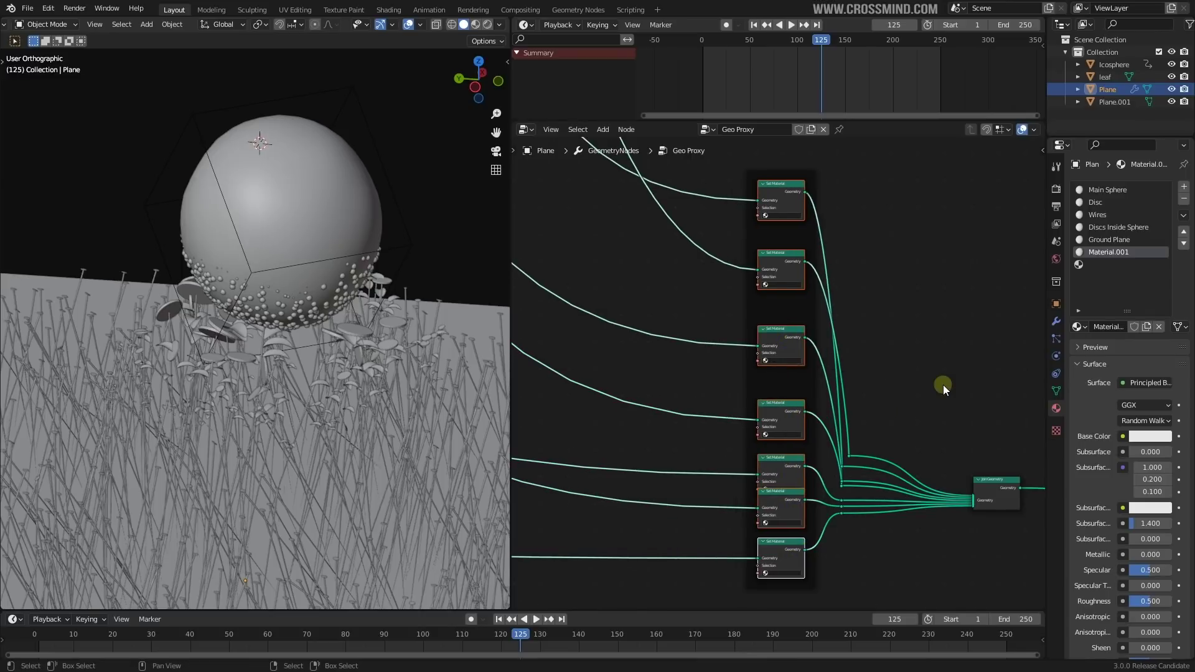
scroll(778, 372, "up", 1)
left_click_drag(783, 244, 782, 221)
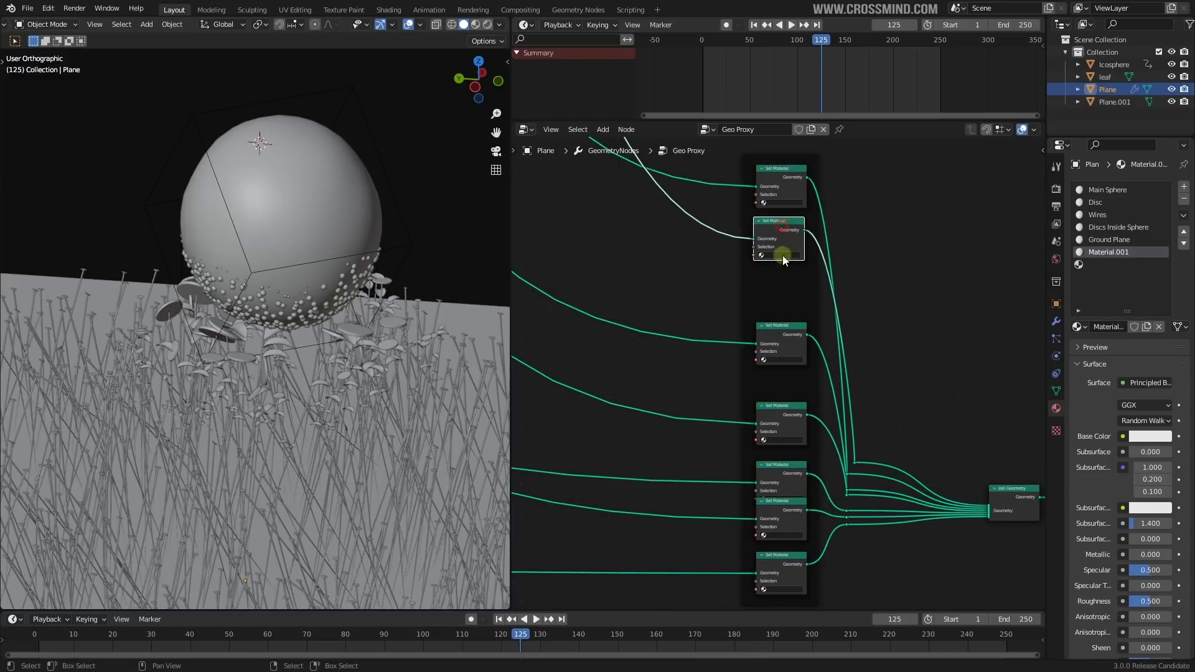
left_click_drag(792, 338, 791, 284)
left_click_drag(794, 412, 787, 327)
left_click_drag(795, 484, 785, 393)
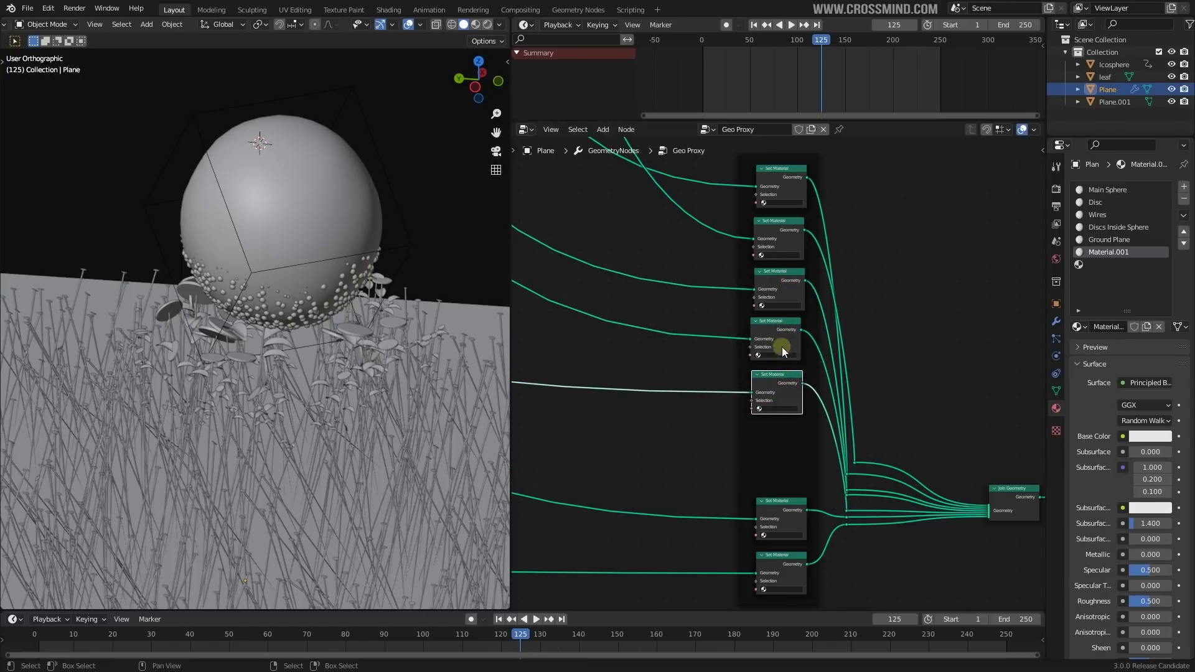
left_click_drag(805, 491, 787, 556)
left_click_drag(787, 552, 783, 471)
Step: Give the frame around the Set Material nodes a custom colour and label it Materials
scroll(794, 436, "down", 3)
left_click(803, 399)
key("n")
left_click(942, 224)
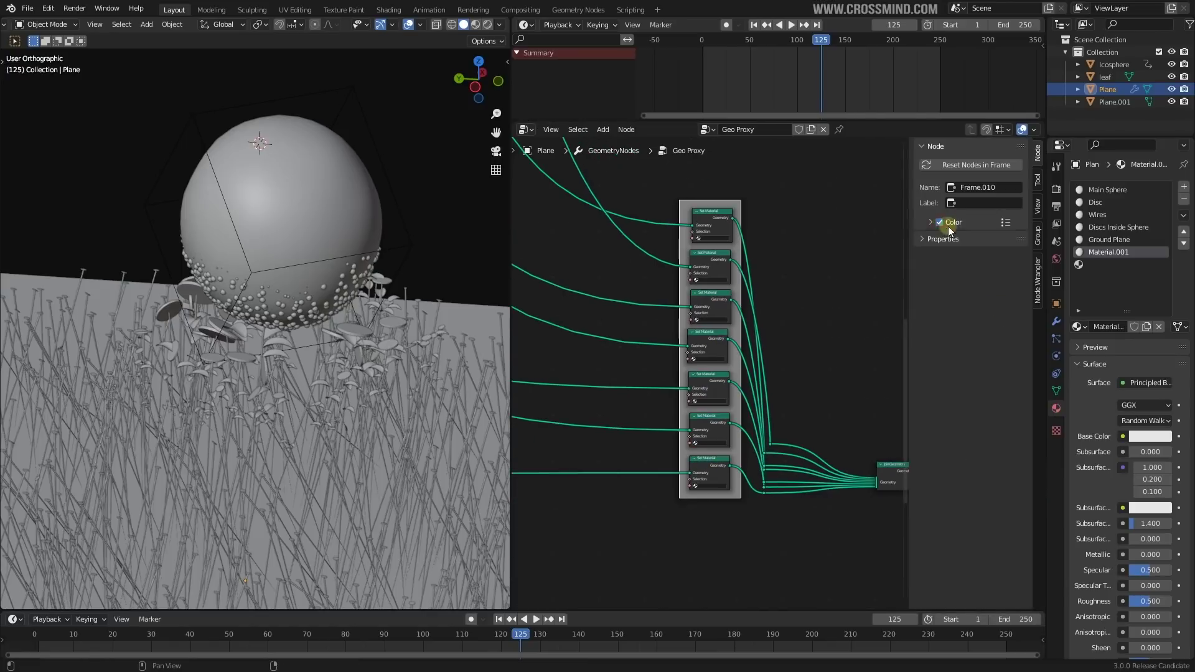
type("Materials")
key("Return")
Step: Add reroute points to the seven links entering the Materials frame
scroll(704, 405, "up", 1)
scroll(712, 406, "up", 1)
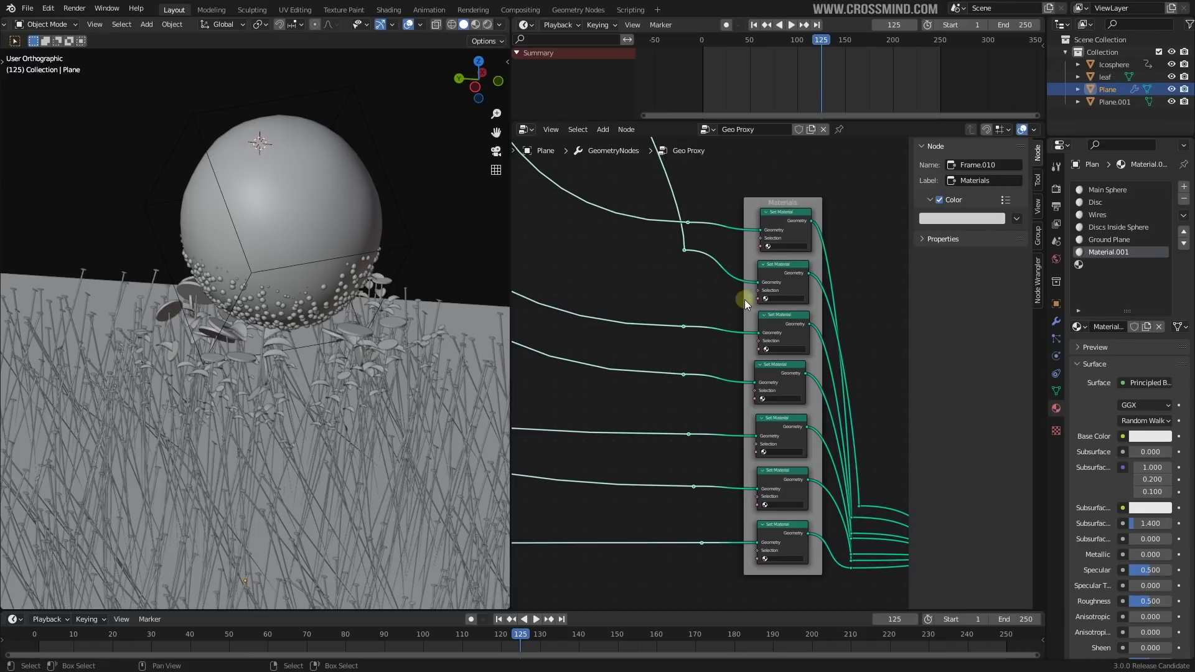
scroll(654, 308, "down", 15)
scroll(579, 264, "up", 2)
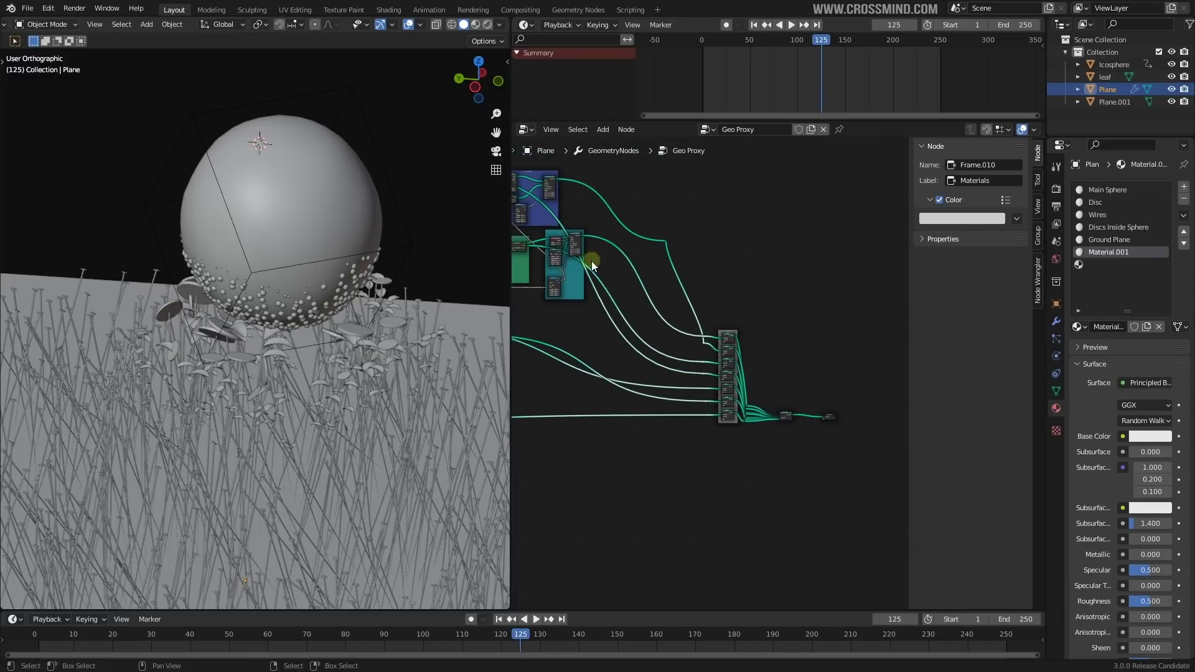
scroll(591, 260, "up", 4)
scroll(714, 364, "up", 6)
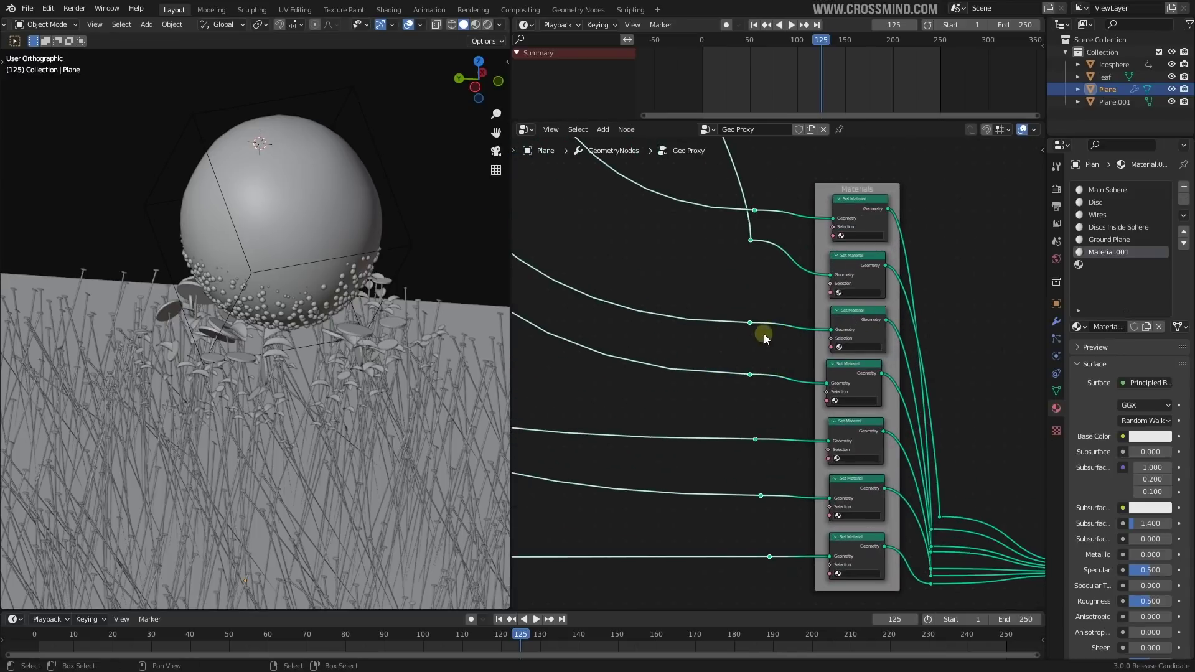
Step: Temporarily cut the link into the topmost Set Material node to identify its geometry in wireframe view, and restore the link
scroll(791, 319, "down", 2)
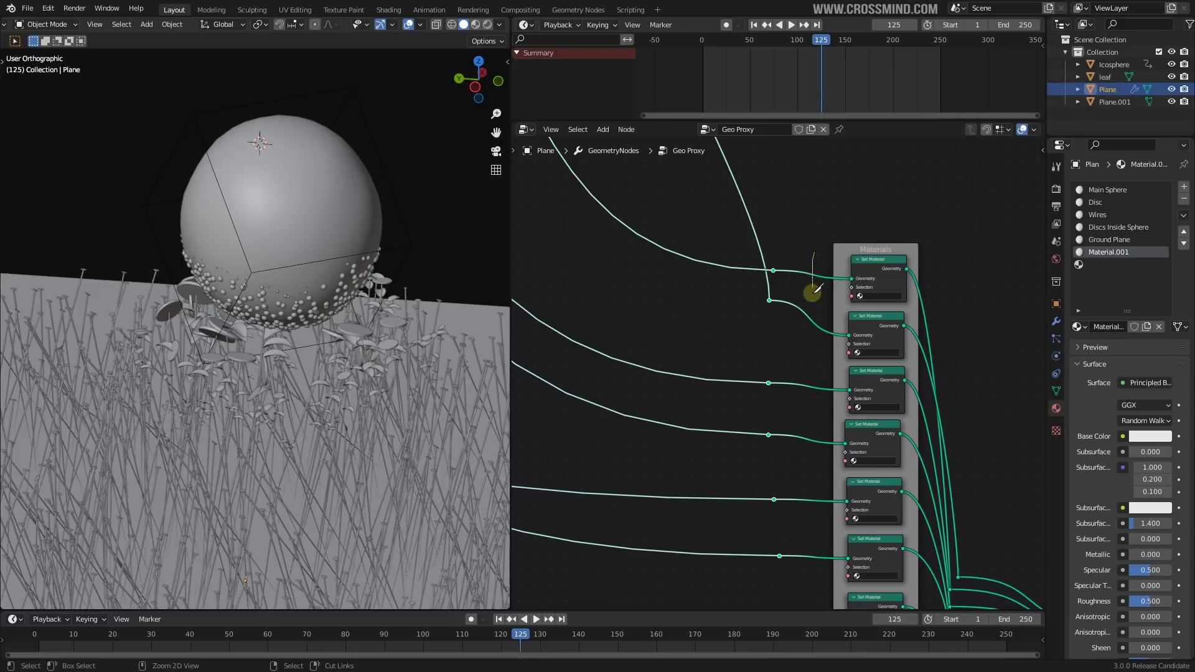
right_click_drag(813, 293, 816, 301, "ctrl")
scroll(816, 301, "down", 5)
middle_click_drag(806, 371, 795, 432)
middle_click_drag(686, 229, 1016, 554)
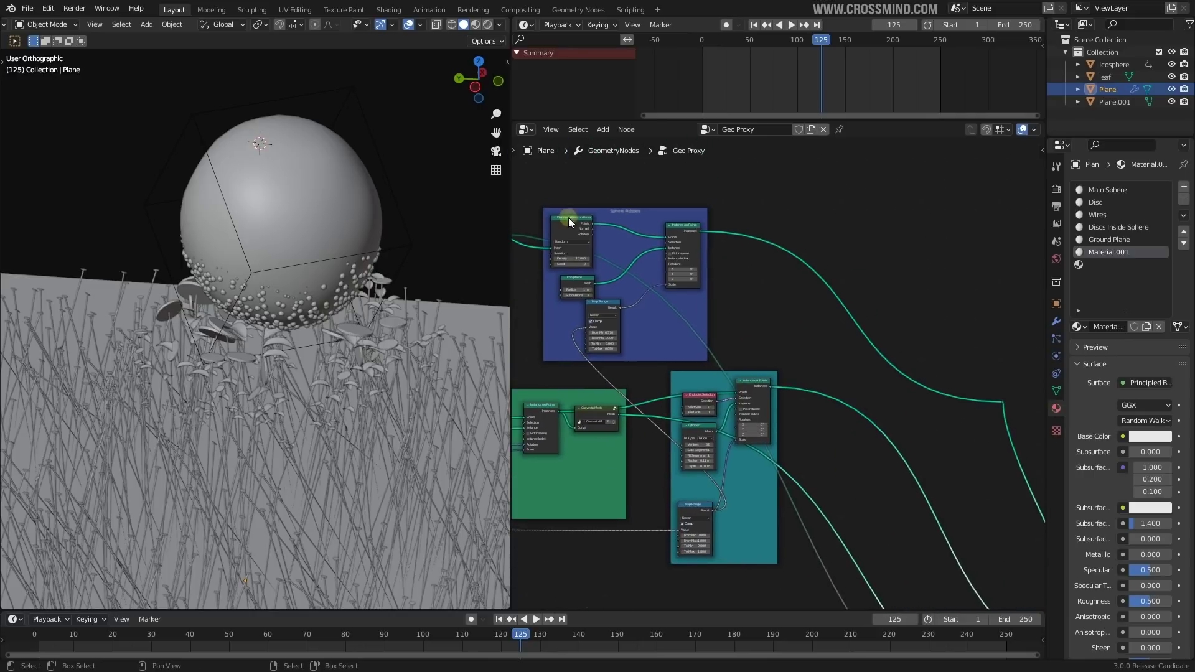
middle_click_drag(890, 470, 515, 249)
middle_click_drag(816, 483, 748, 443)
scroll(698, 443, "up", 7)
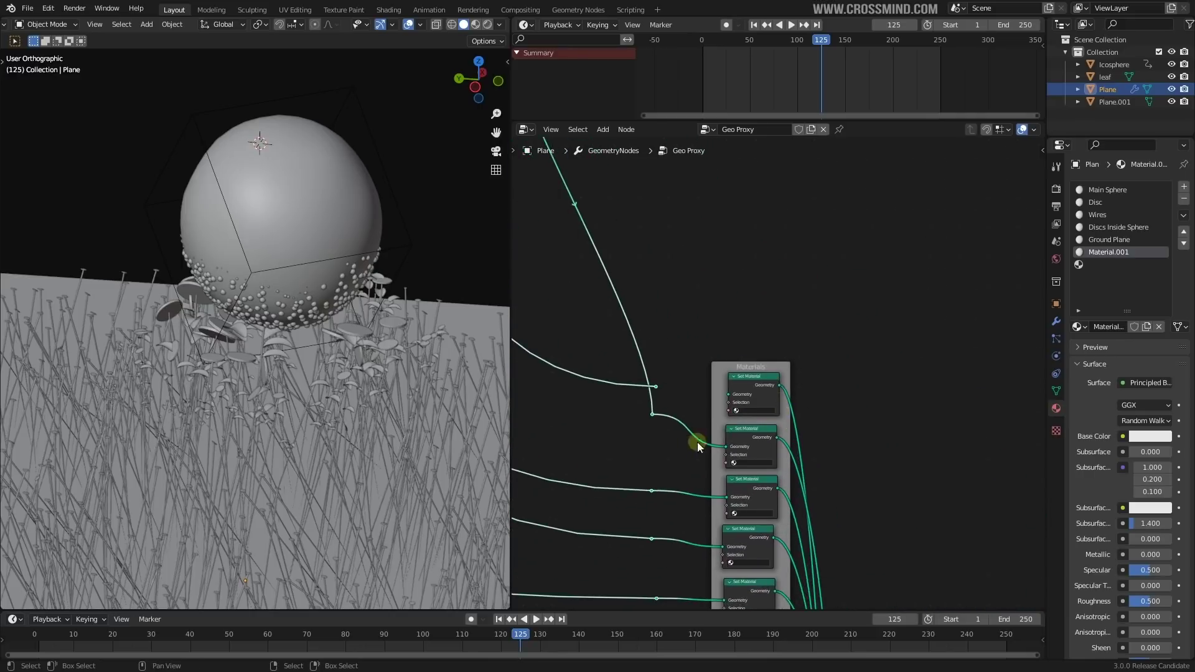
middle_click_drag(667, 371, 681, 294)
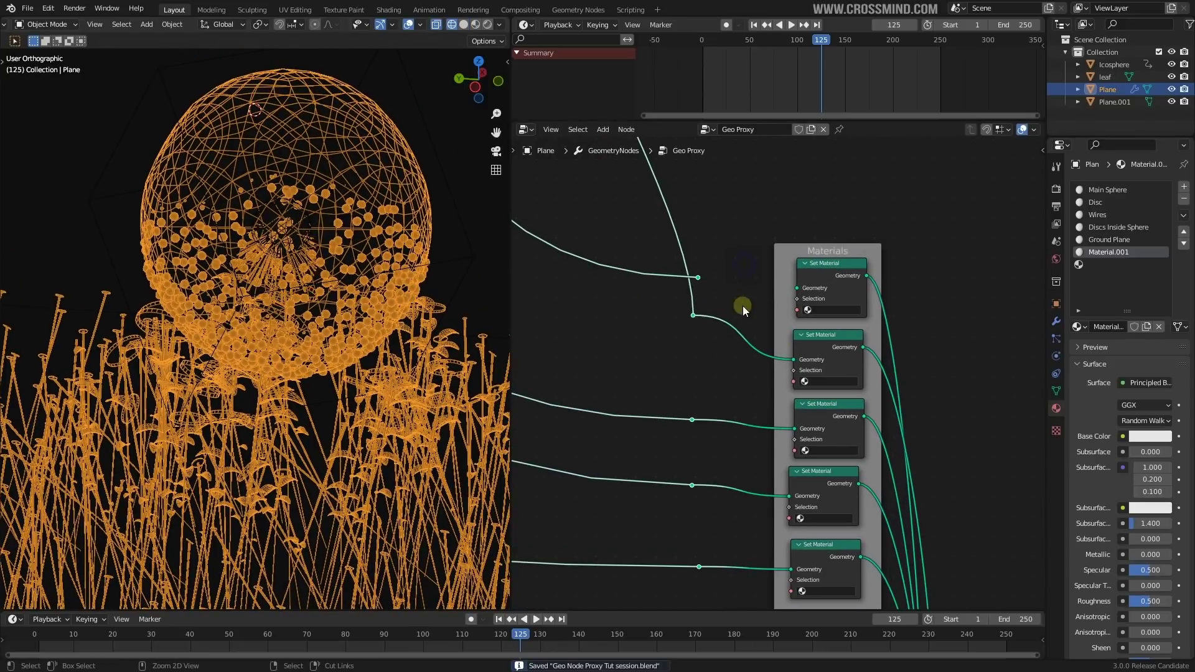
key("ctrl+z")
Step: Assign the Disc material to the topmost Set Material node
left_click(833, 311)
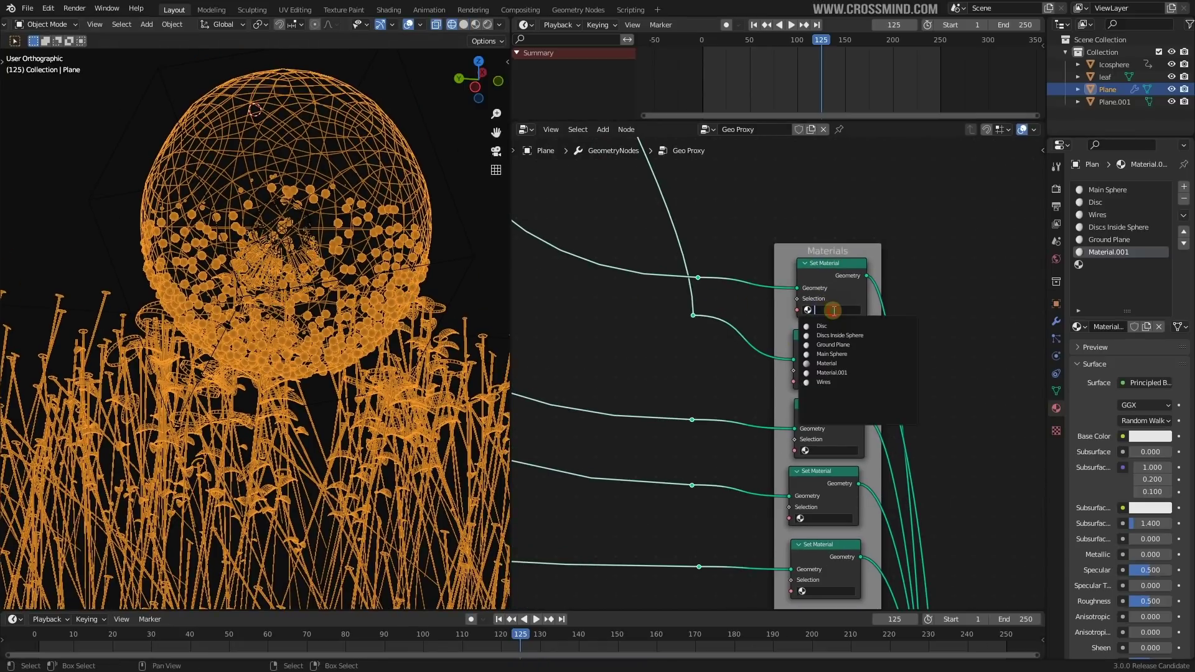
left_click(832, 326)
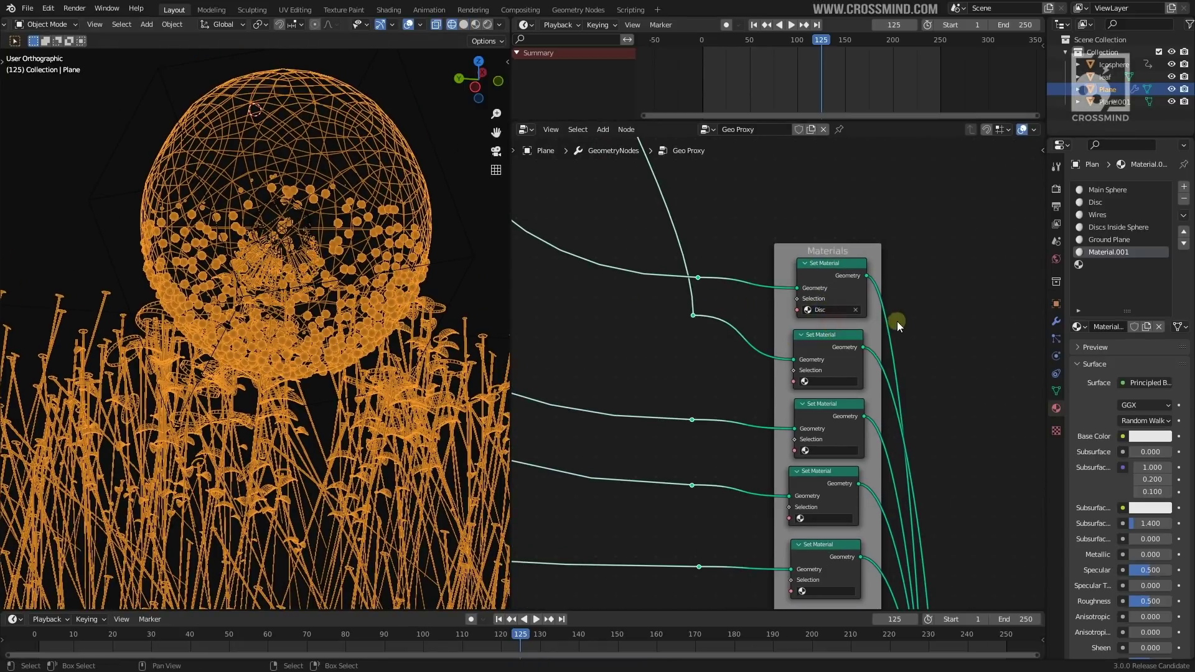
Step: Temporarily cut the link into the second Set Material node to identify which geometry it carries, and restore it
middle_click_drag(821, 379, 828, 310)
left_click(833, 314)
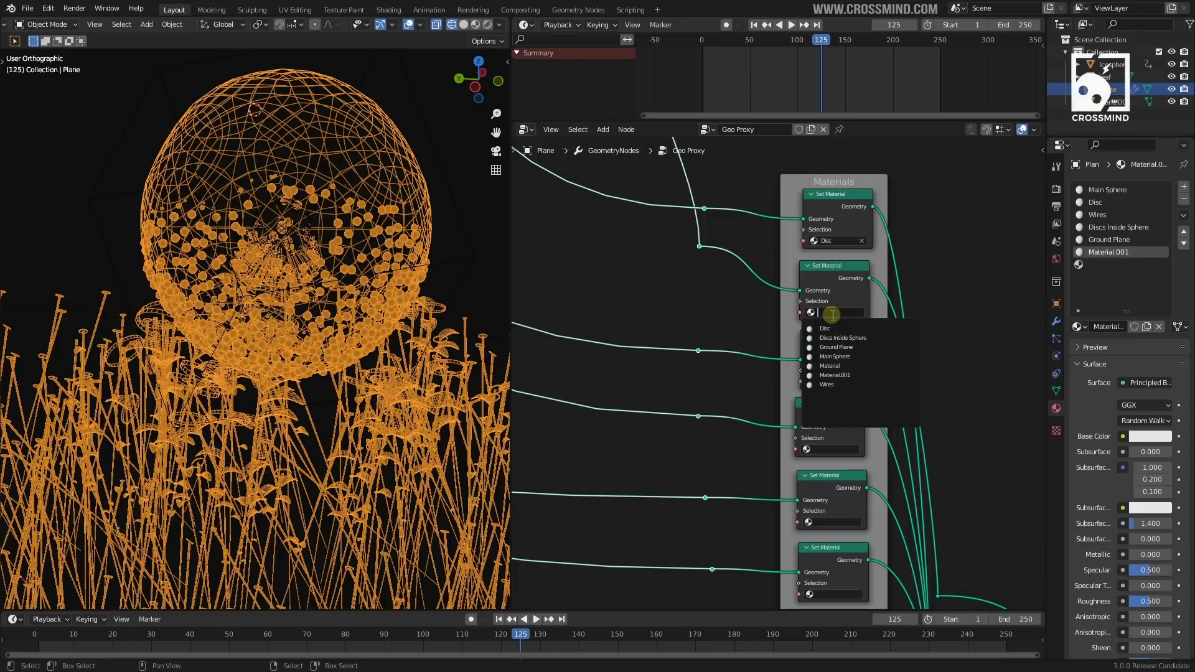
key("Escape")
right_click_drag(761, 250, 730, 290, "ctrl")
key("ctrl+z")
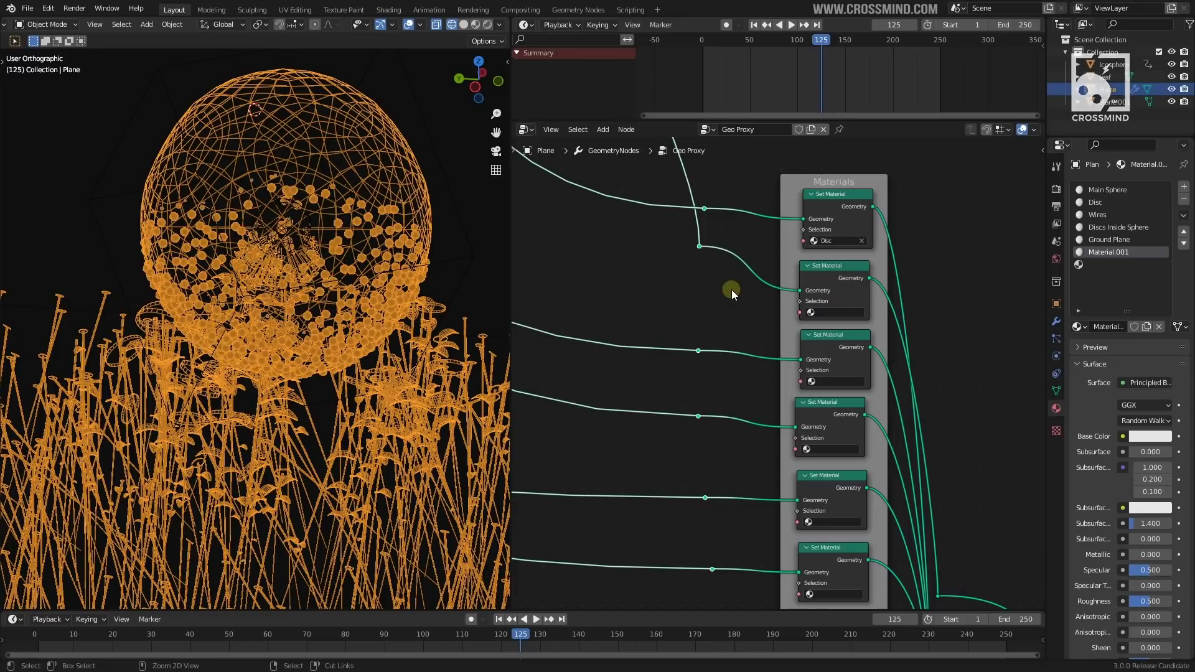
left_click(845, 312)
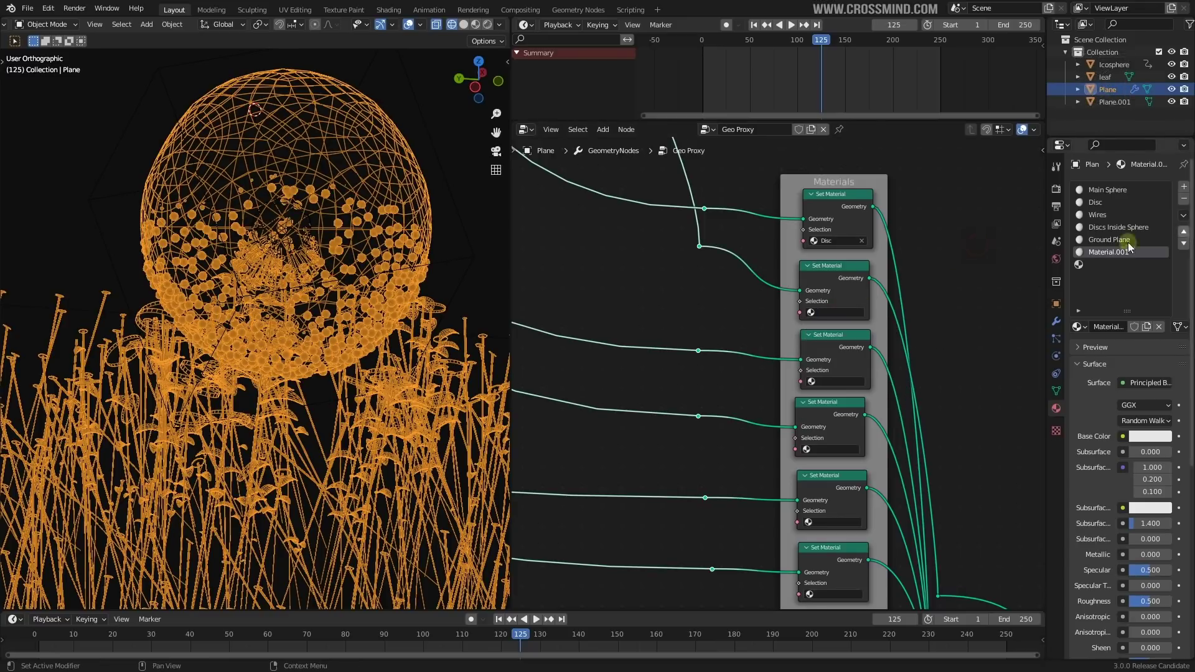
Step: Rename the last material slot Sphere Bubbles and assign that material to the second Set Material node
left_click(1110, 265)
type("Sphere Bub")
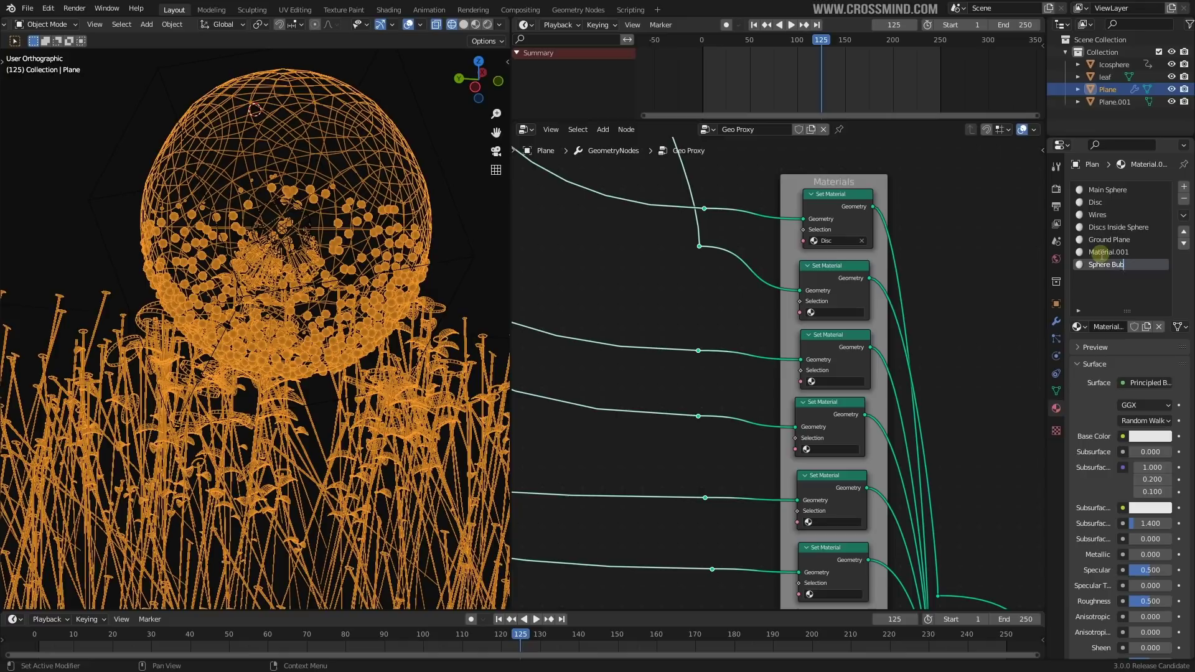
type("bles")
key("Return")
left_click(838, 312)
left_click(848, 386)
Step: Assign the Wires material to the third Set Material node and Main Sphere to the fourth
scroll(915, 280, "up", 1)
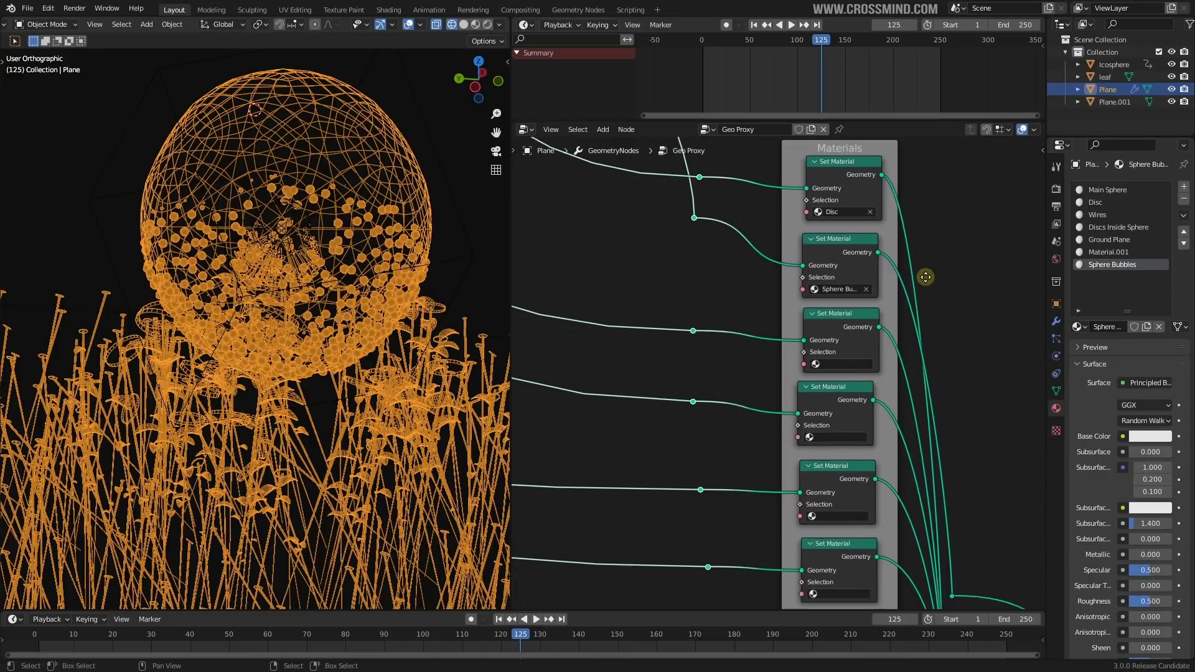
left_click(865, 355)
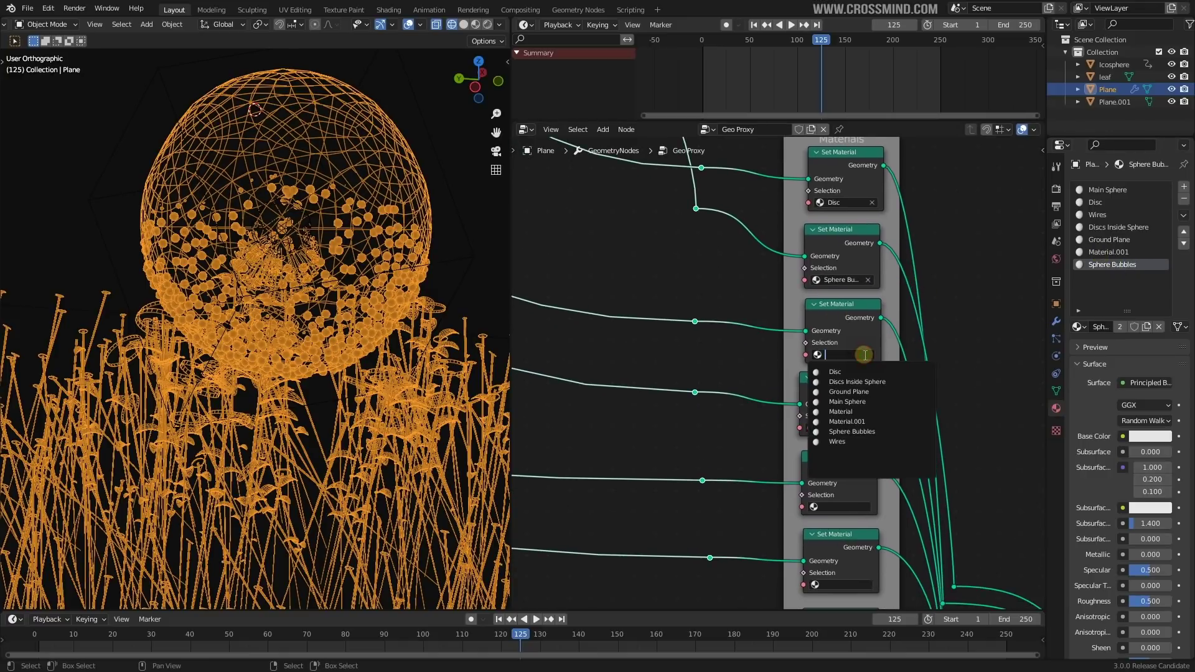
left_click(848, 444)
middle_click_drag(921, 302, 919, 211)
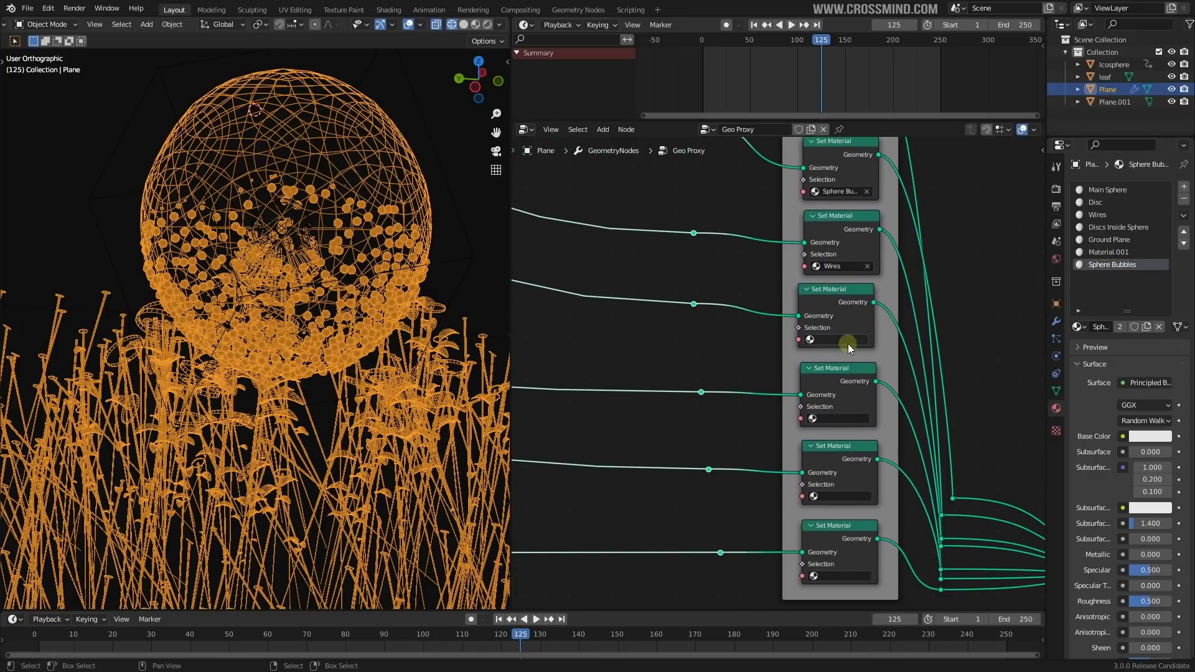
left_click(850, 342)
left_click(848, 386)
Step: Assign Disc to the fifth and sixth Set Material nodes and Wires to the seventh, and save the file
middle_click_drag(774, 393, 788, 299)
scroll(788, 299, "up", 1)
left_click(882, 369)
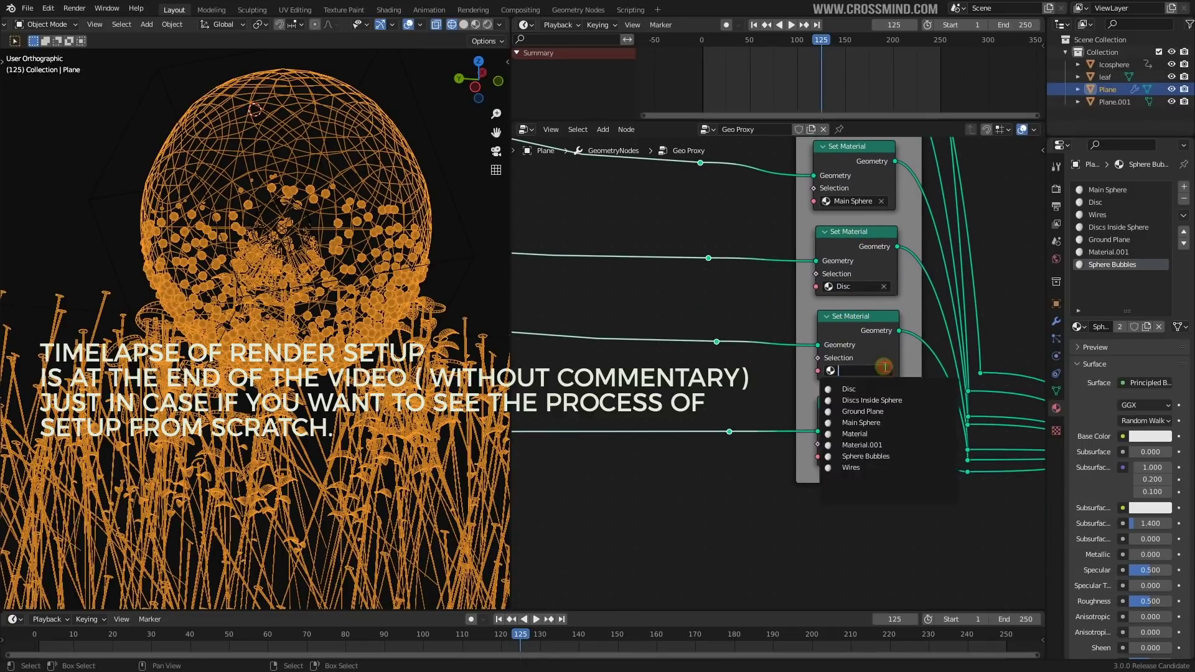
left_click(864, 389)
left_click(874, 394)
left_click(871, 493)
key("ctrl+s")
Step: Nudge the magenta and light green frames slightly in the maximized node tree, and save the file
scroll(298, 349, "down", 6)
middle_click_drag(299, 318, 299, 361)
scroll(806, 464, "down", 5)
scroll(805, 465, "down", 2)
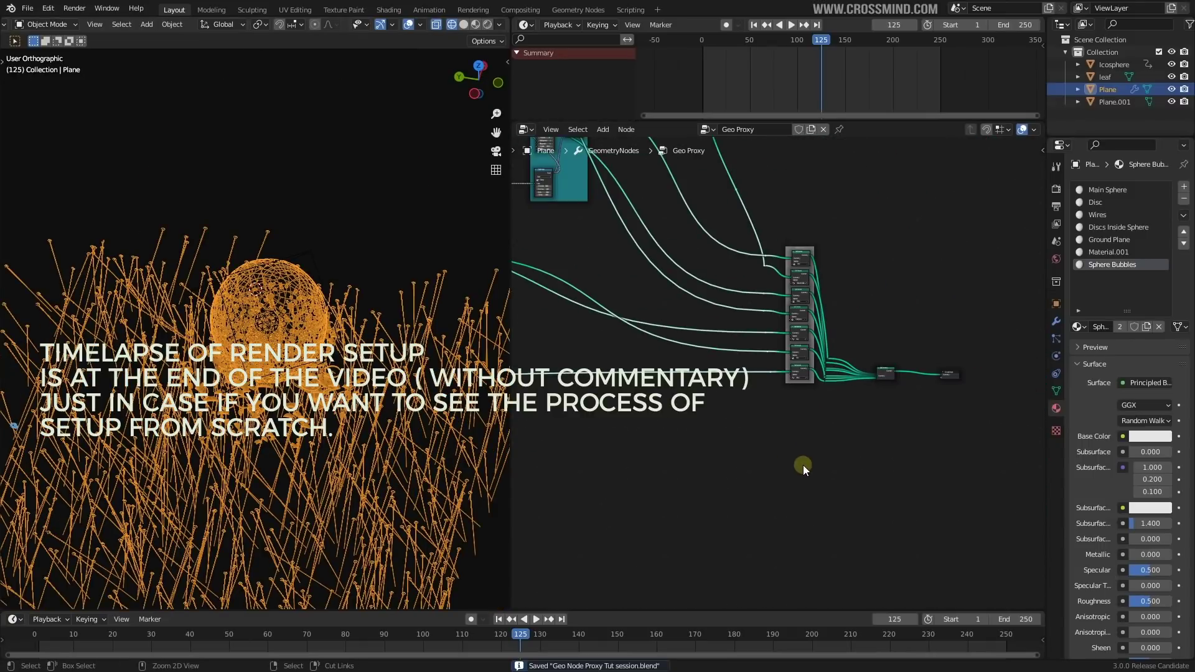
key("ctrl+space")
key("Home")
middle_click_drag(297, 629, 366, 520)
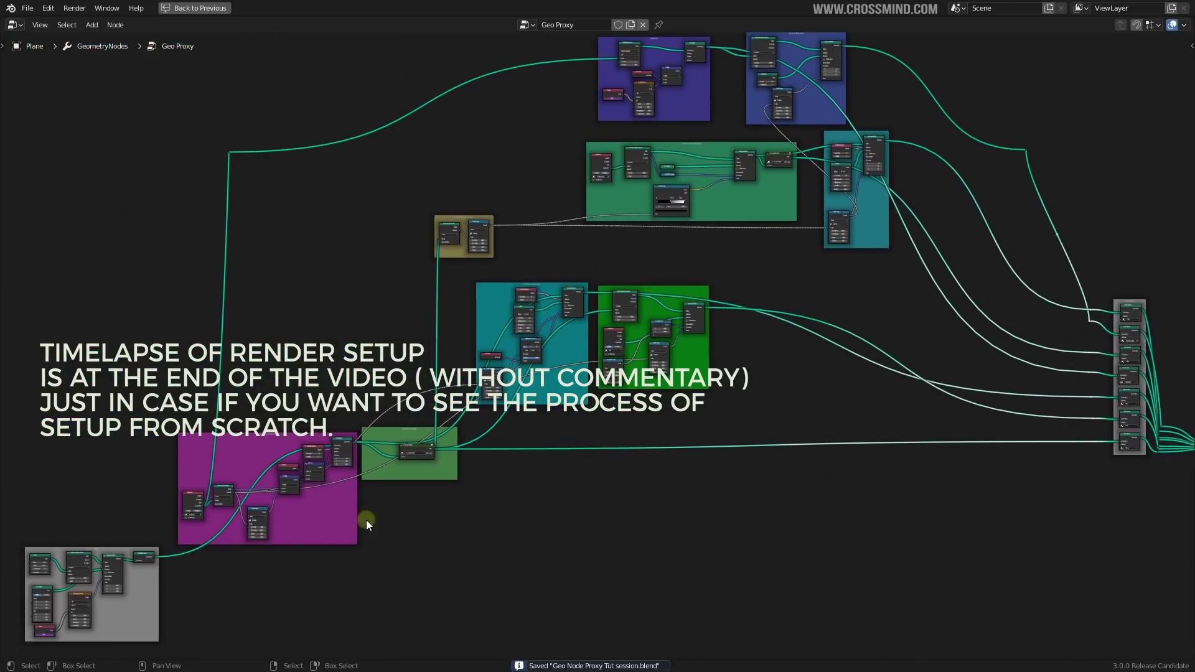
left_click_drag(315, 525, 308, 515)
left_click_drag(446, 454, 451, 441)
scroll(829, 367, "down", 1)
middle_click_drag(828, 380, 786, 395)
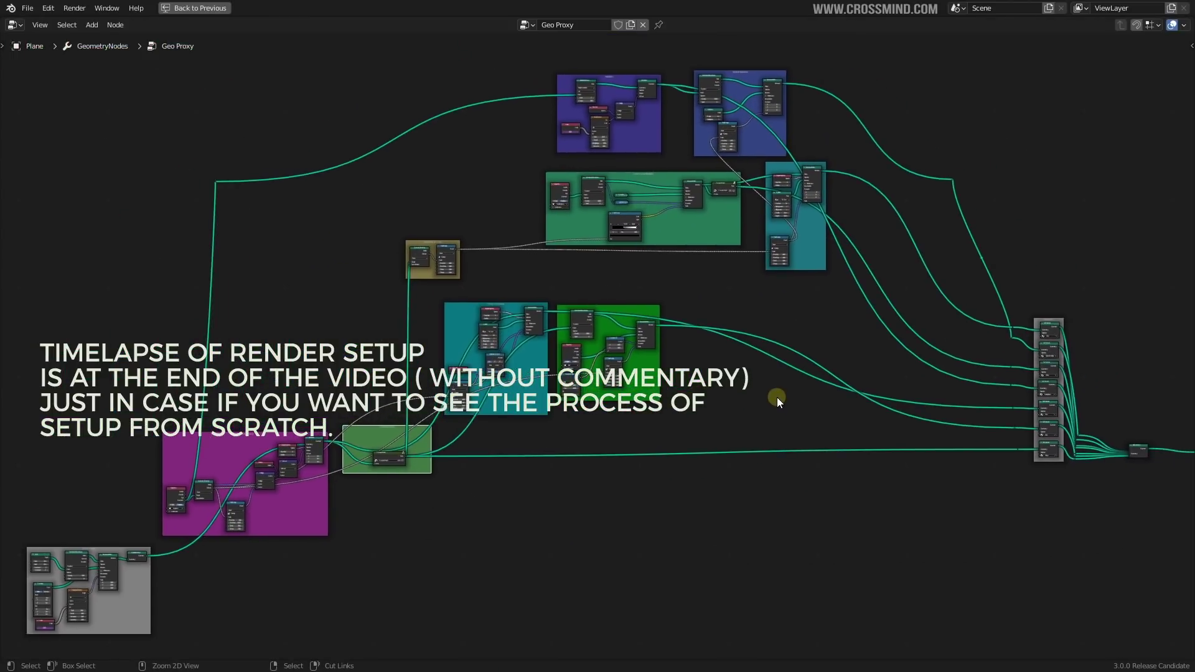
key("ctrl+s")
key("ctrl+space")
Step: Show the viewport in solid shading and enlarge the node editor upward by shrinking the area above it
key("shift+z")
mouse_move(382, 330)
middle_mouse_down()
mouse_move(382, 315)
mouse_move(433, 342)
middle_mouse_up()
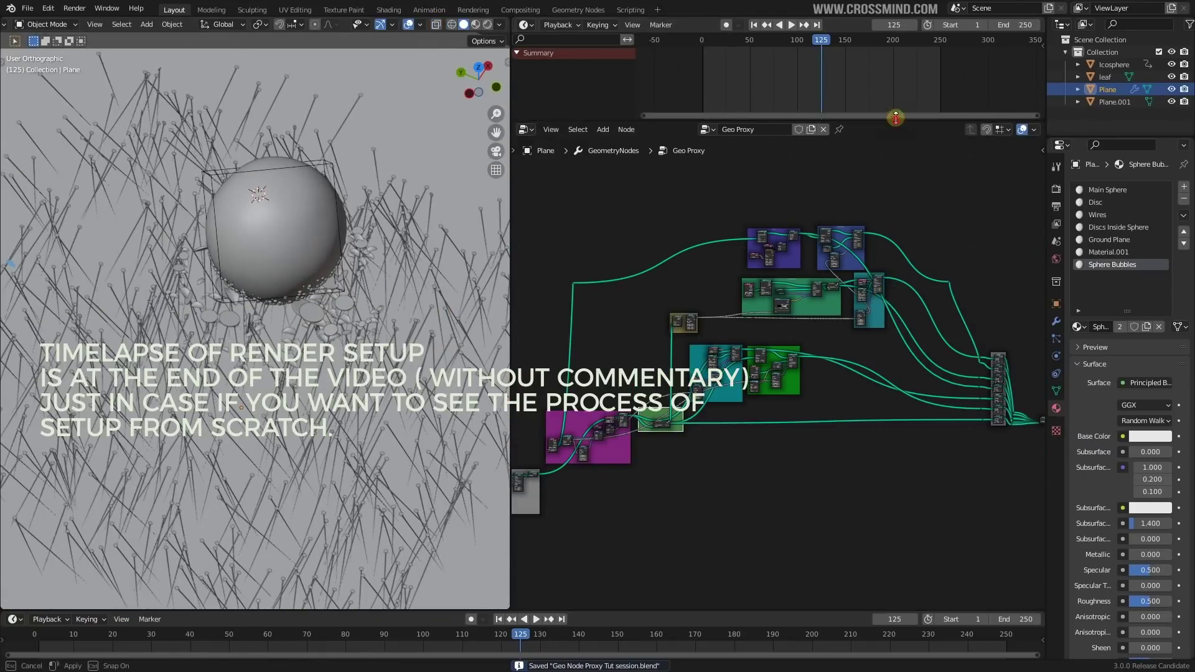
left_click_drag(896, 118, 896, 79)
Step: Reposition the Join Geometry and Group Output nodes in a row after the Materials frame
scroll(713, 472, "up", 3)
right_click_drag(915, 480, 886, 474)
middle_click_drag(886, 473, 792, 461)
scroll(790, 461, "up", 8)
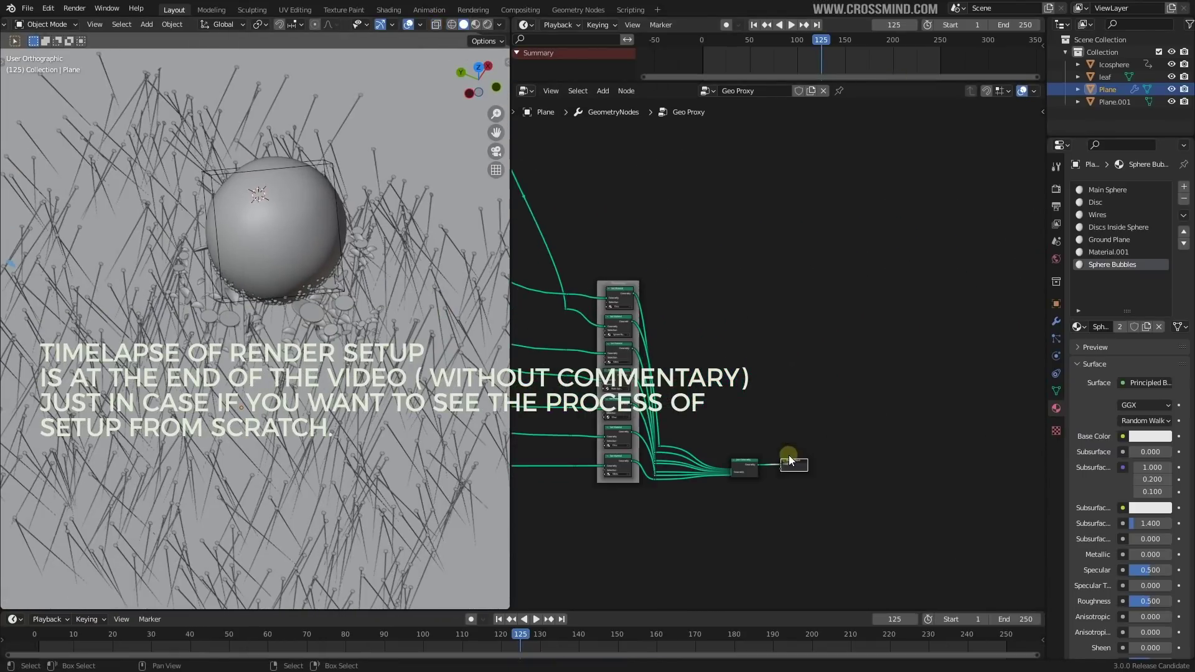
middle_click_drag(766, 557, 809, 529)
scroll(809, 527, "up", 1)
key("g")
left_click(845, 483)
middle_click_drag(810, 469, 857, 438)
scroll(857, 437, "up", 1)
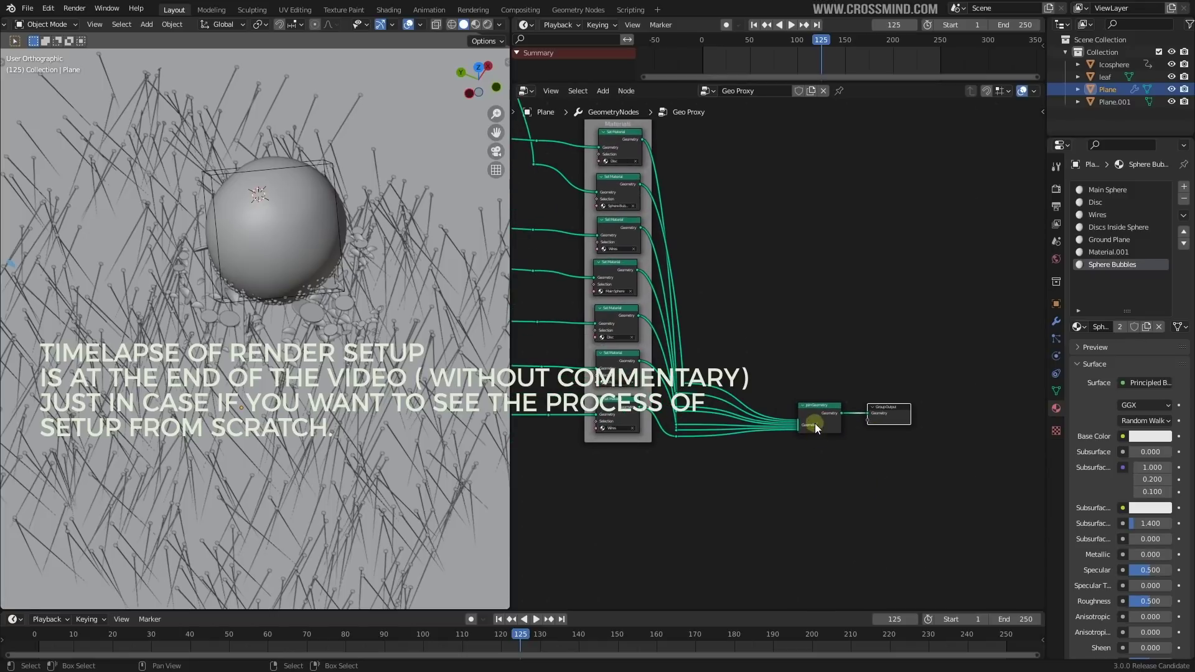
left_click_drag(815, 426, 821, 424)
left_click_drag(903, 411, 901, 413)
scroll(897, 410, "down", 8)
middle_click_drag(672, 348, 887, 424)
key("b")
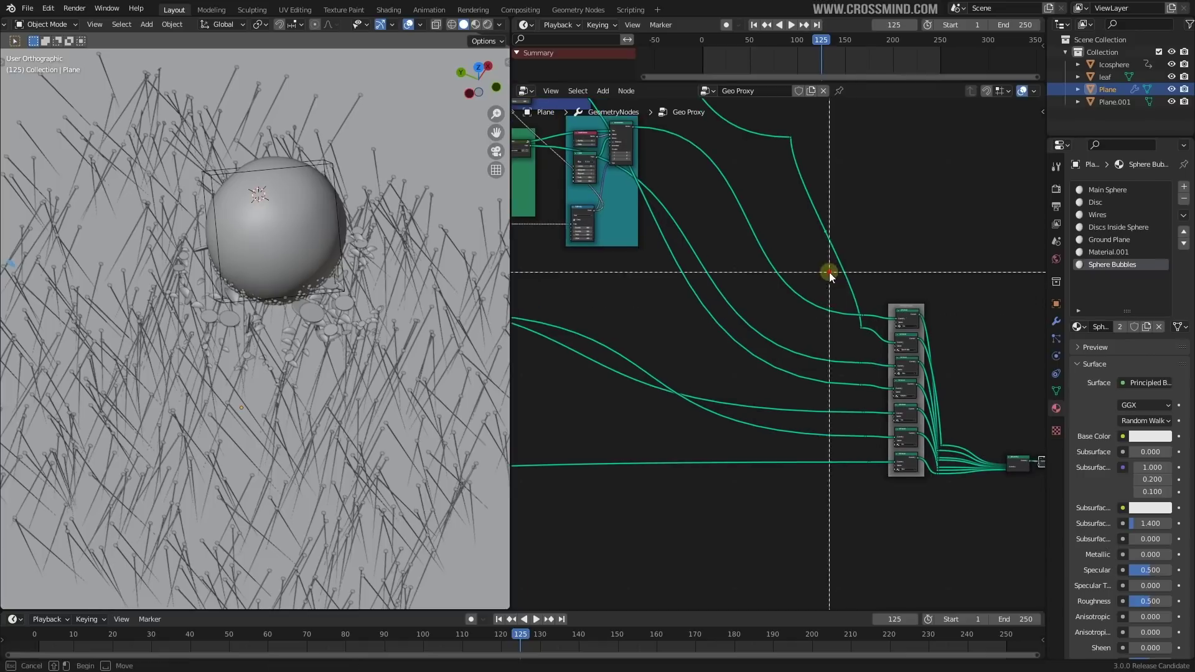
left_click_drag(829, 272, 879, 508)
scroll(899, 451, "up", 5)
middle_click_drag(899, 451, 765, 408)
key("s")
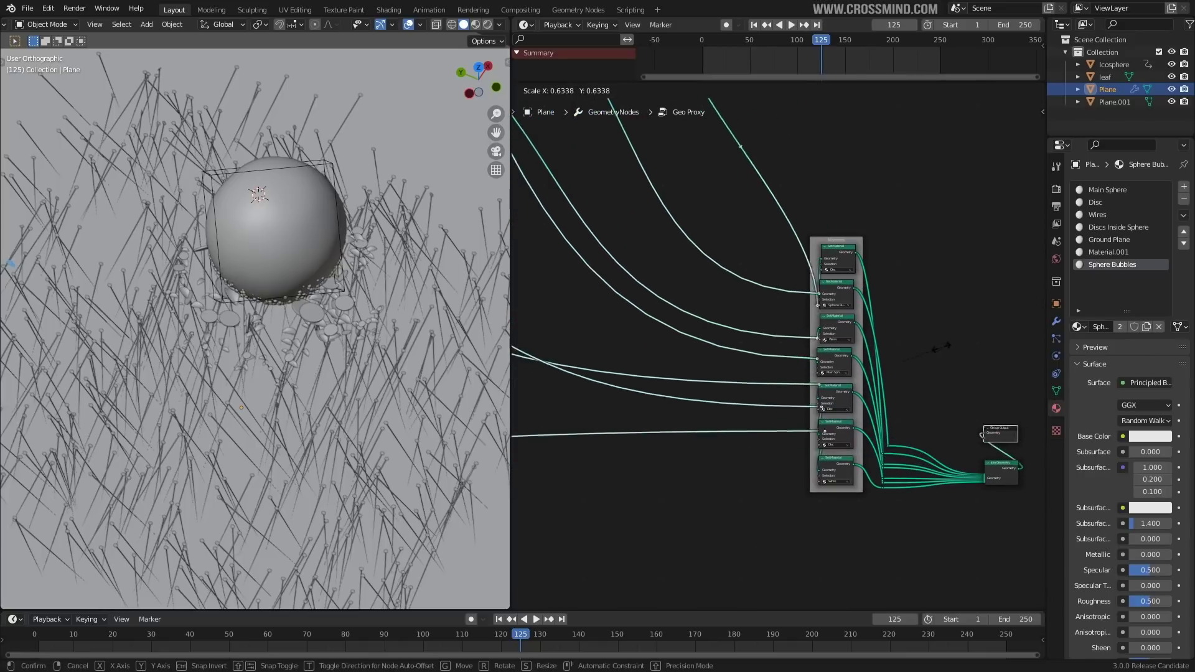
right_click(968, 351)
Step: Scale the spacing of the reroute points in front of the Materials frame slightly closer together, and save the file
left_click(768, 273)
left_click_drag(750, 238, 800, 500)
key("s")
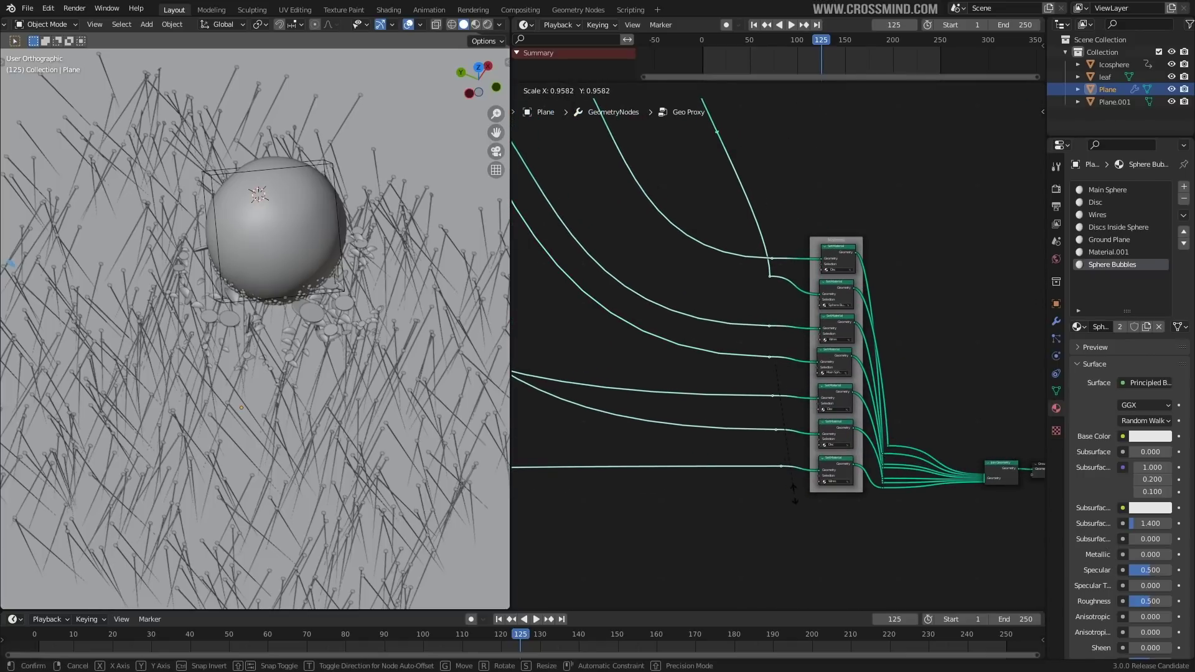
left_click(791, 489)
middle_click_drag(792, 489, 868, 490)
scroll(867, 490, "down", 5)
key("ctrl+s")
Step: Examine the layout of the complete Geo Proxy node tree and the long link curving into the Materials frame
middle_click_drag(756, 374, 817, 434)
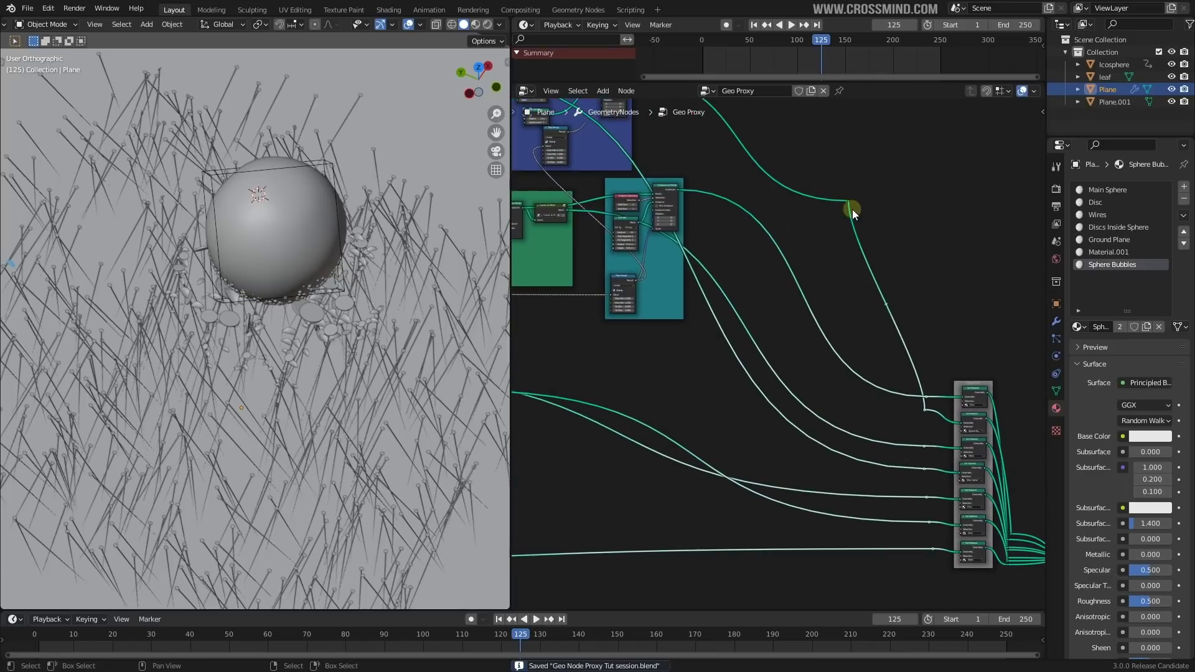
left_click_drag(835, 182, 900, 318)
scroll(915, 299, "up", 1)
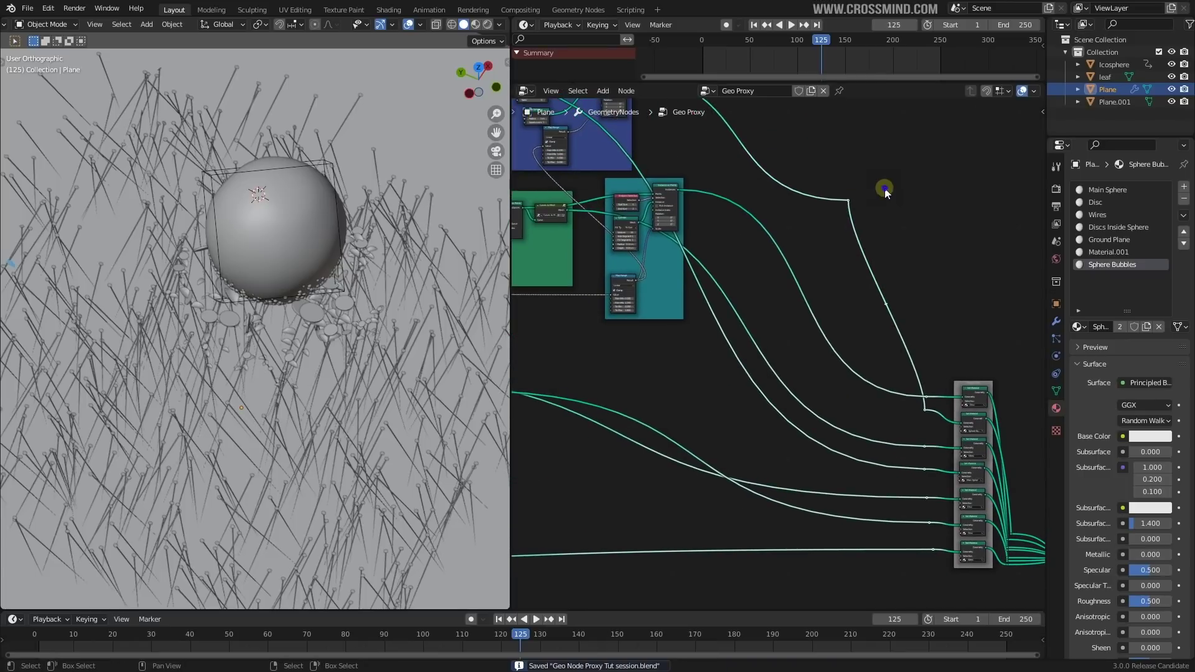
scroll(865, 433, "down", 5)
key("ctrl+space")
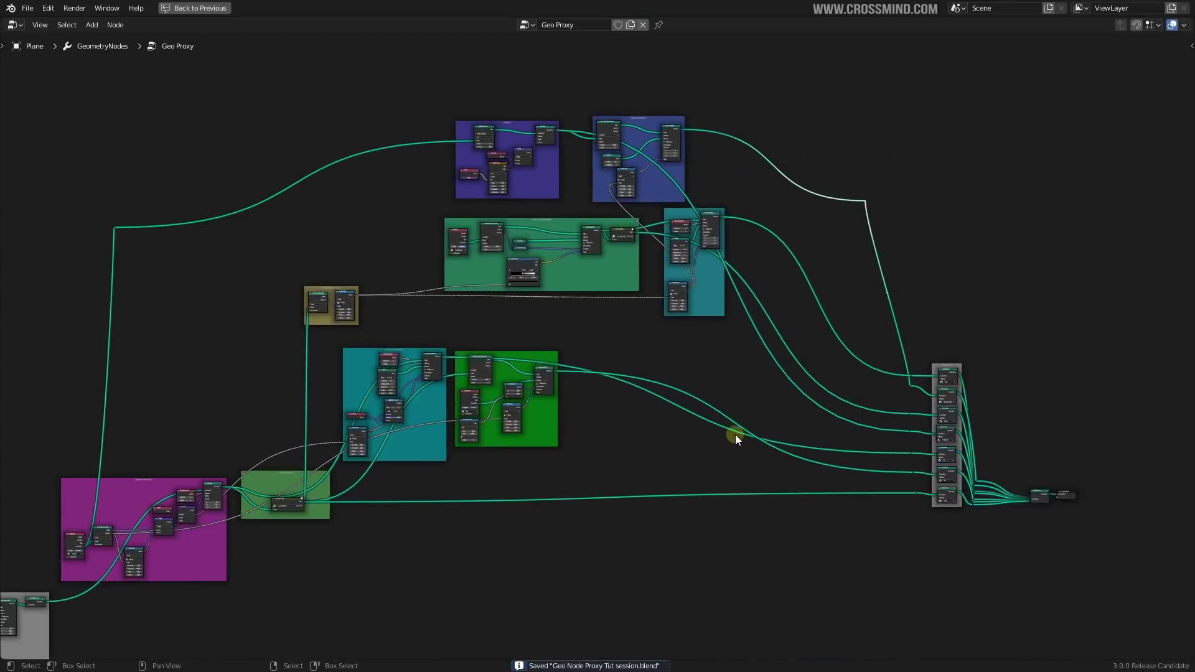
middle_click_drag(735, 434, 769, 416)
key("ctrl+space")
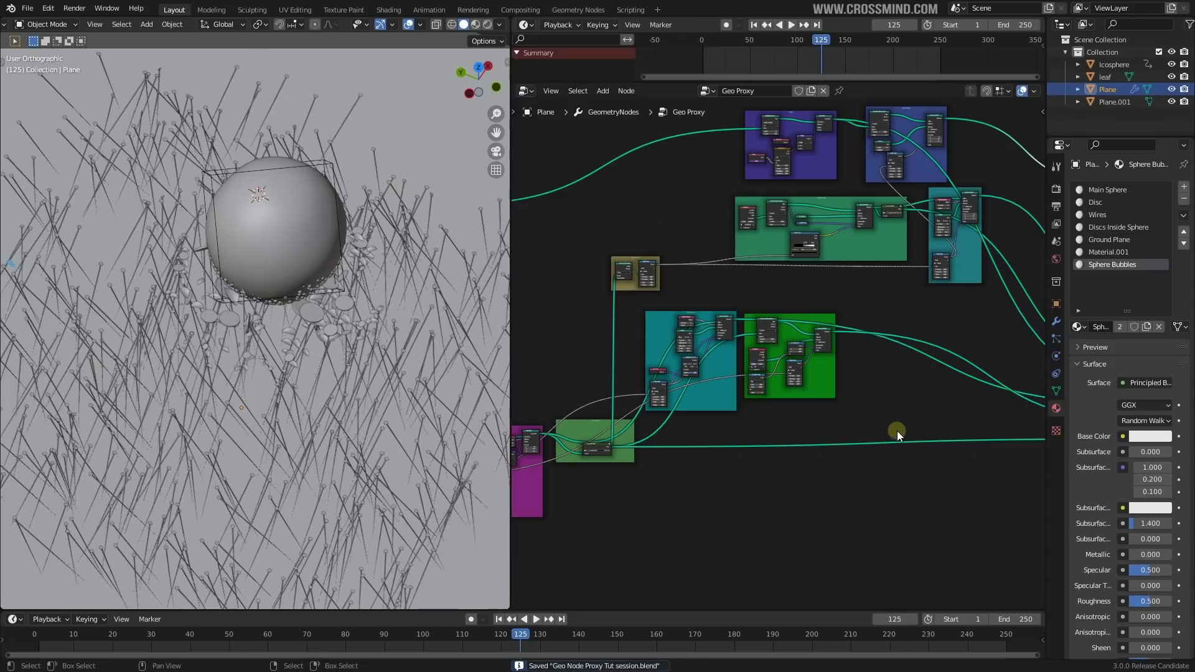
middle_click_drag(898, 431, 773, 427)
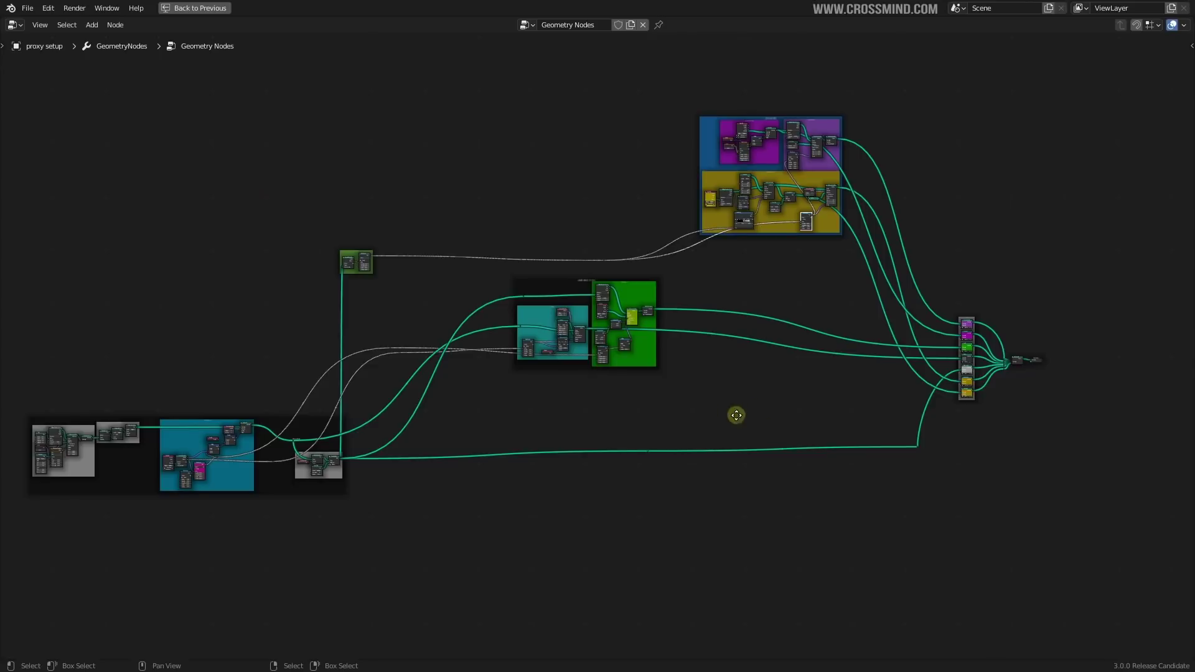
Step: Examine the blue and yellow frames of the finished proxy setup tree and their links into the Set Material nodes
scroll(753, 343, "up", 5)
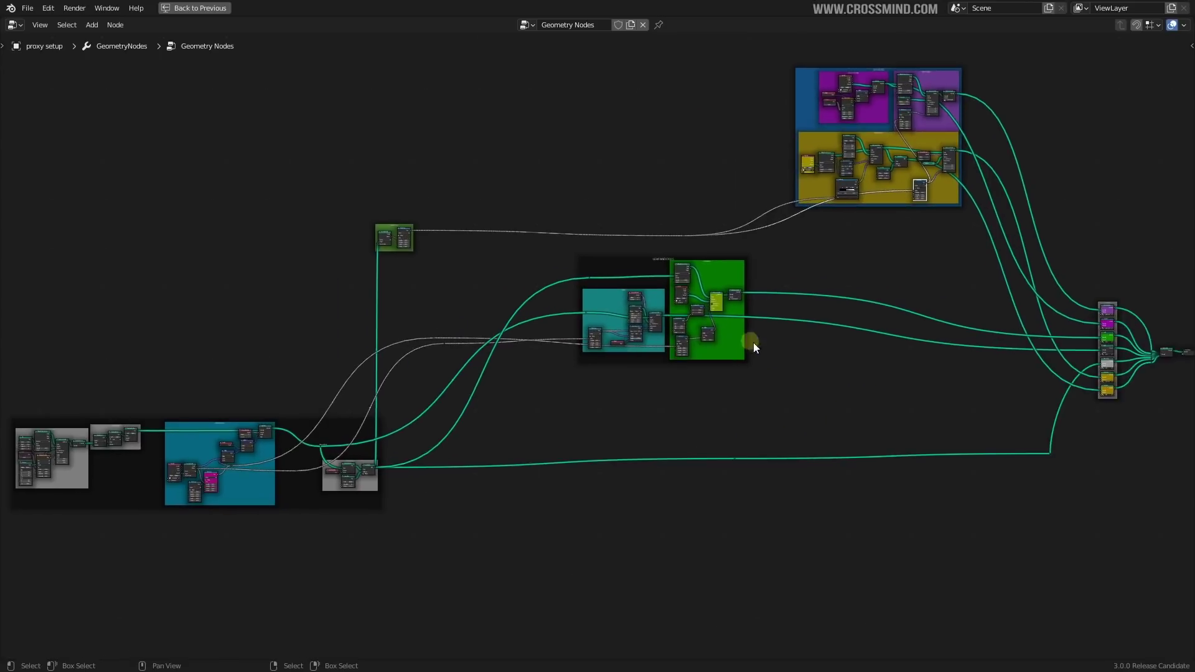
middle_click_drag(831, 353, 483, 439)
scroll(829, 399, "down", 3)
scroll(695, 447, "up", 7)
middle_click_drag(708, 368, 620, 432)
scroll(744, 320, "up", 2)
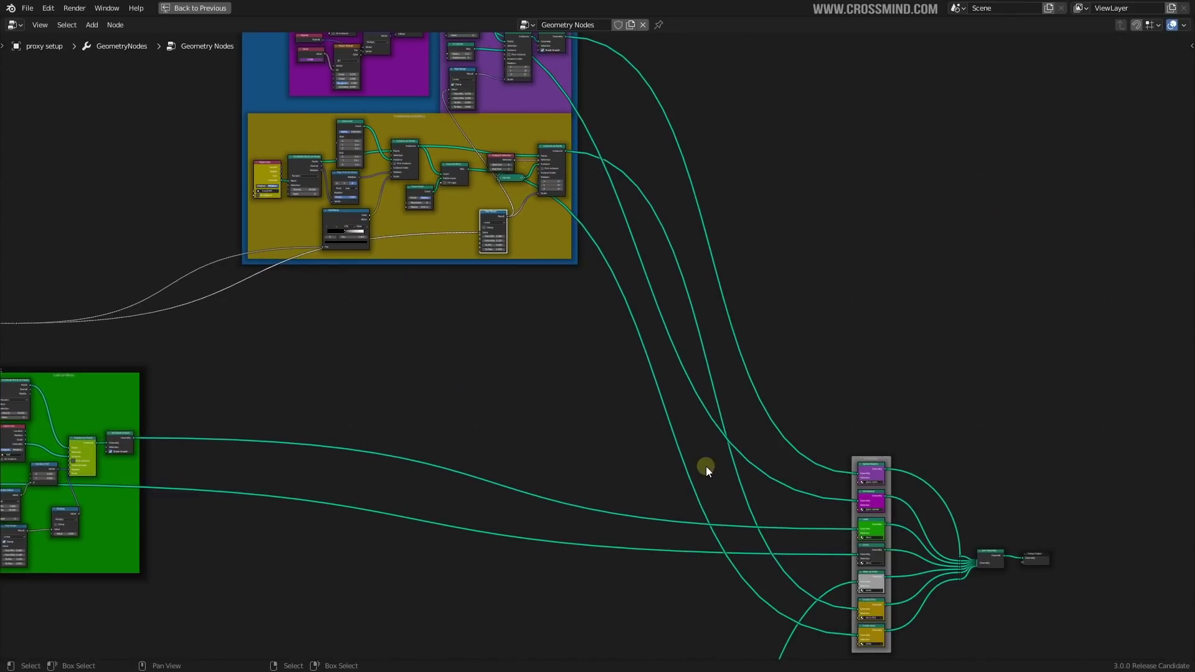
Step: Examine the base frames at the start of the finished tree and follow their links to the teal and green frames
scroll(699, 430, "down", 4)
middle_click_drag(683, 345, 1178, 223)
middle_click_drag(425, 471, 1007, 351)
scroll(558, 480, "up", 4)
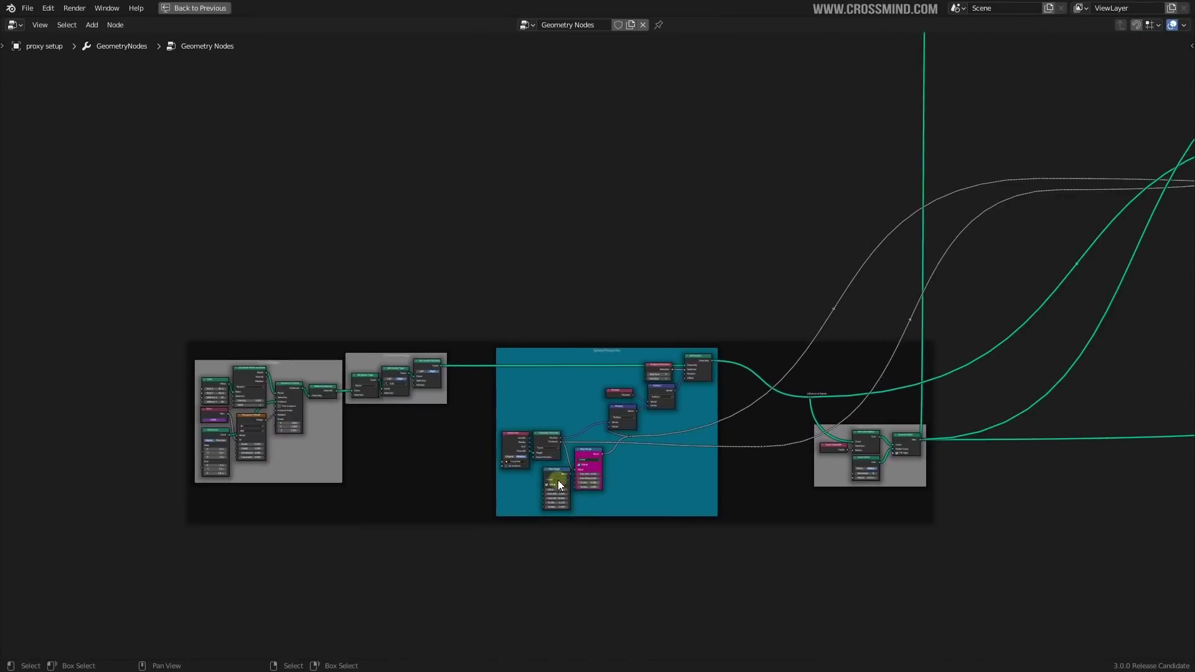
scroll(399, 492, "up", 2)
middle_click_drag(822, 451, 689, 424)
scroll(689, 424, "up", 3)
scroll(688, 424, "down", 6)
middle_click_drag(857, 346, 629, 432)
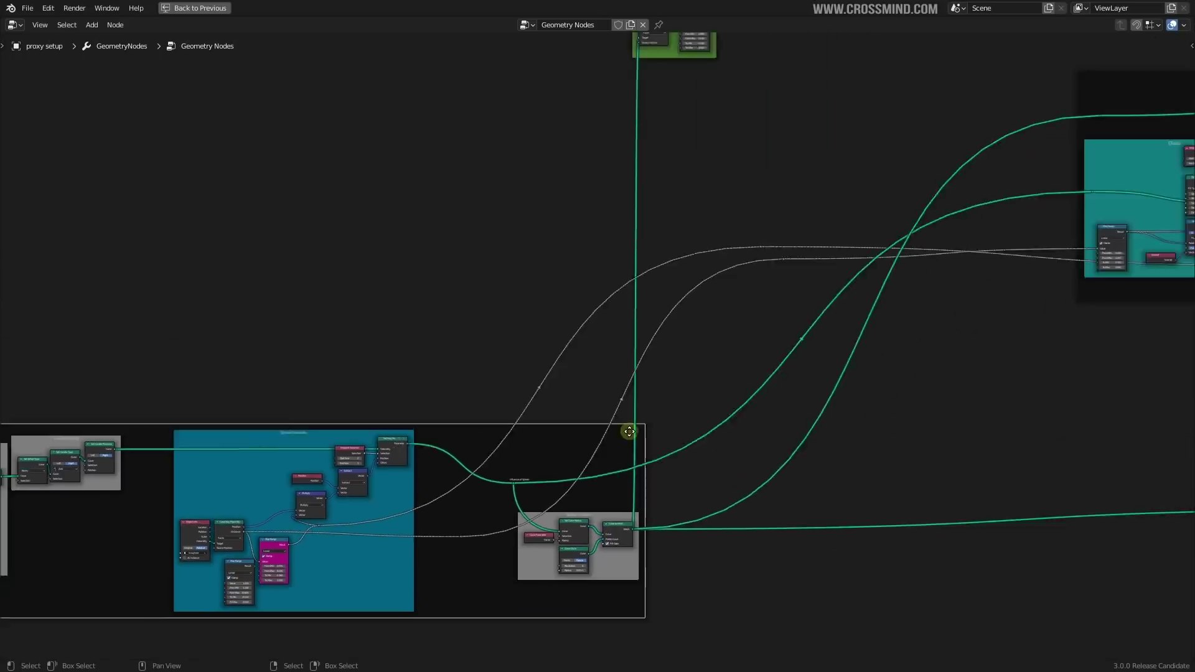
scroll(629, 432, "down", 2)
middle_click_drag(917, 234, 571, 400)
scroll(864, 450, "up", 2)
middle_click_drag(864, 449, 399, 526)
scroll(400, 526, "down", 3)
middle_click_drag(668, 362, 821, 341)
middle_click_drag(671, 501, 775, 458)
key("ctrl+space")
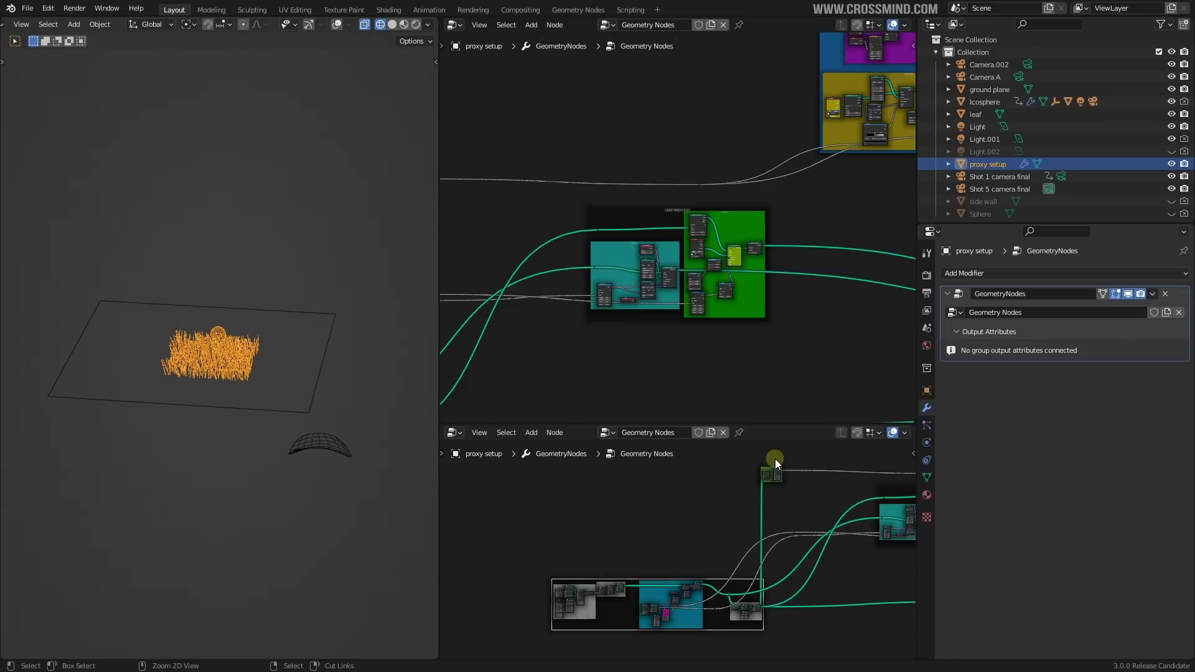
Step: View the sphere and stalks closely in solid shading, and enlarge the node editor areas
scroll(278, 402, "up", 3)
middle_click_drag(279, 401, 243, 435)
scroll(243, 434, "up", 3)
key("shift+z")
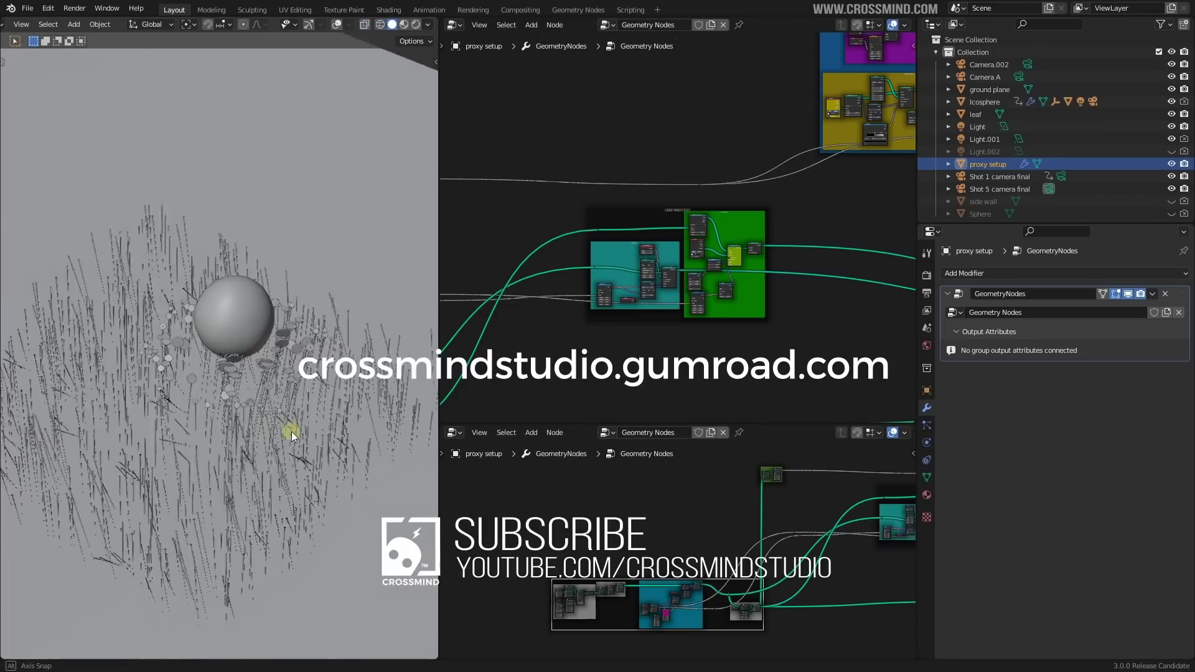
scroll(290, 431, "up", 2)
left_click_drag(916, 263, 1061, 270)
scroll(846, 349, "down", 3)
left_click_drag(862, 425, 862, 409)
Step: Change the lower node editor into a Shader Editor
left_click(453, 26)
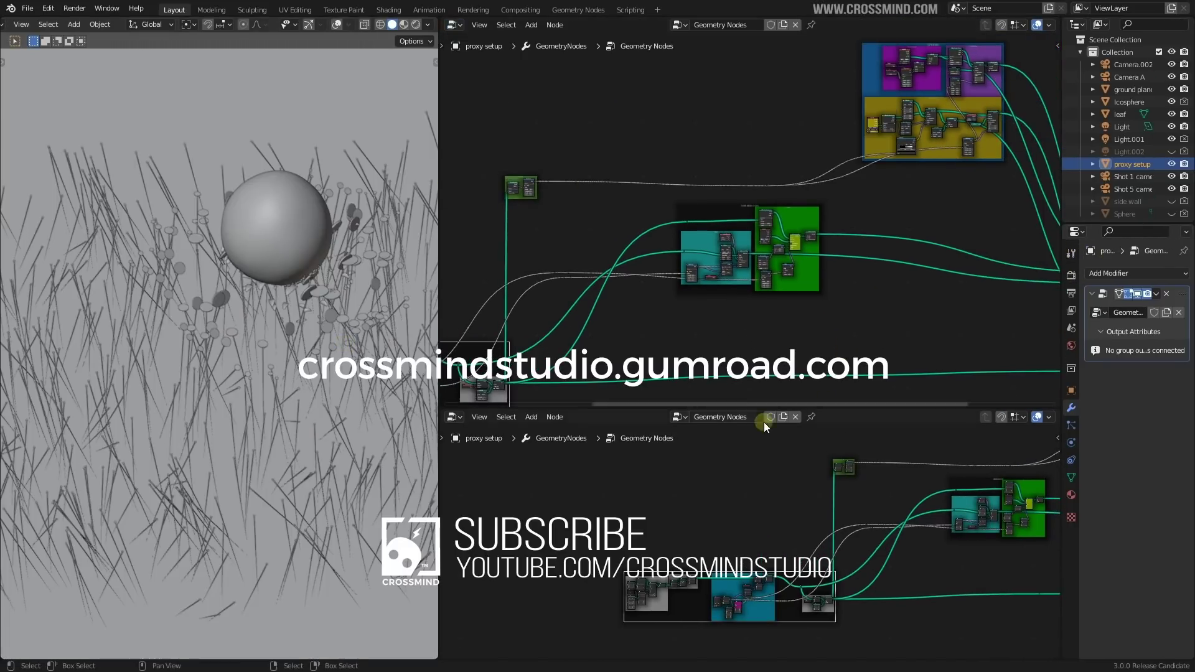
left_click(461, 417)
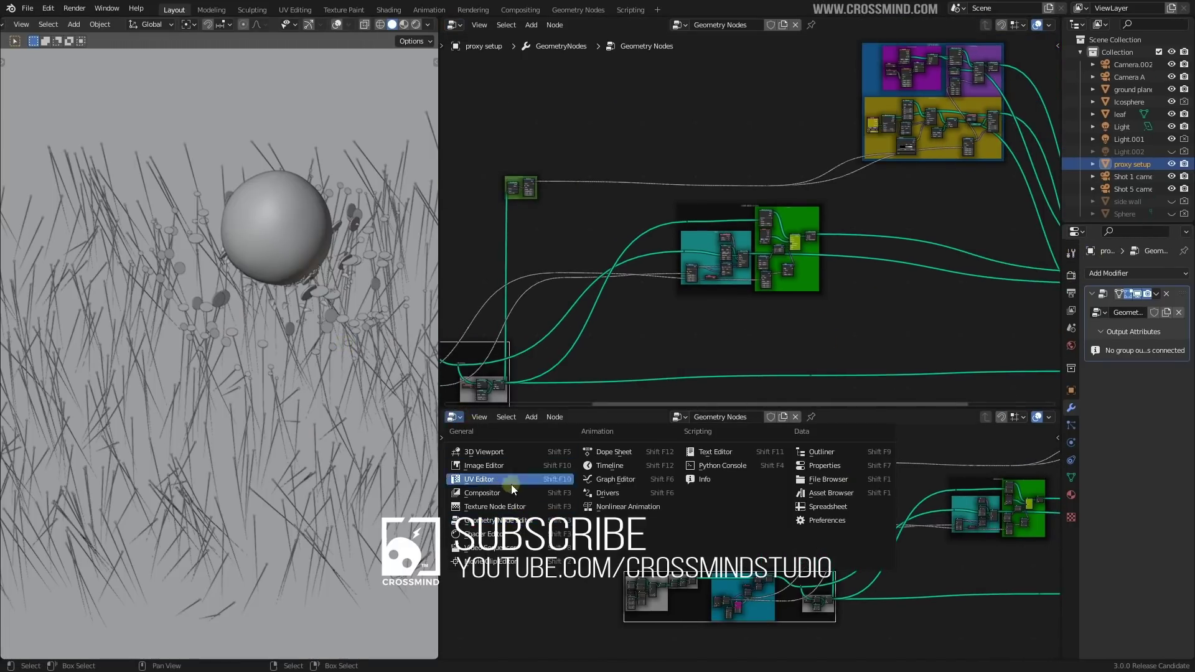
left_click(508, 536)
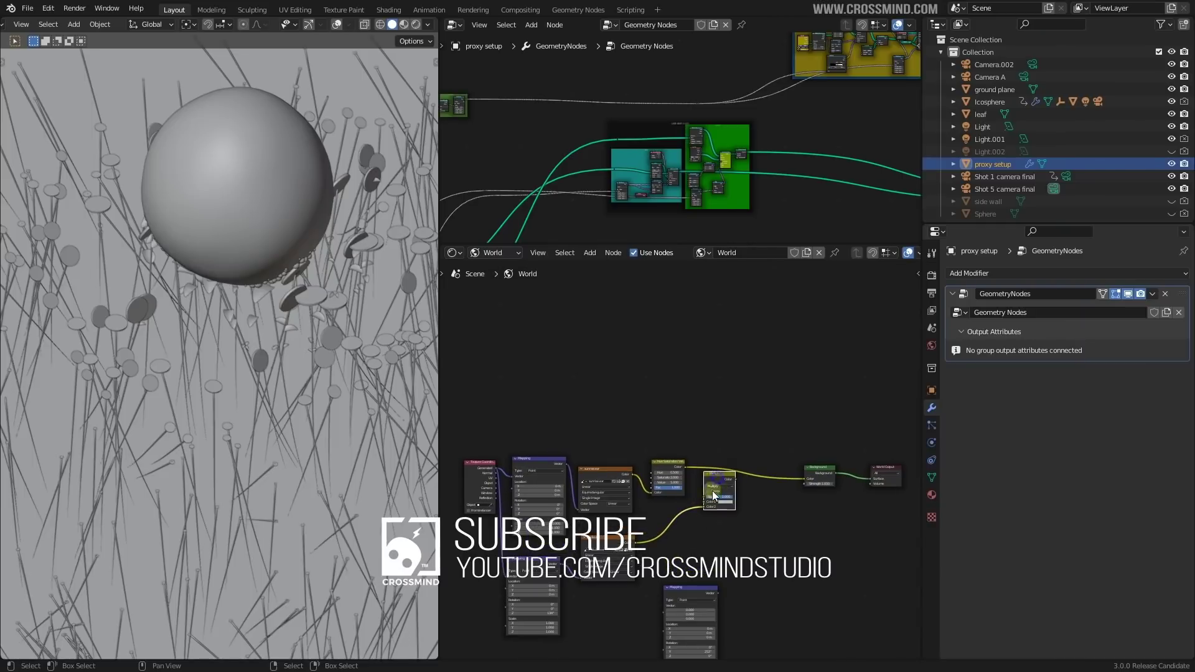
Step: Delete the extra Mapping, texture and mix nodes from the World shader, keeping the sunrise.exr chain to the Background
left_click_drag(531, 571, 807, 588)
key("Escape")
key("x")
Step: Examine the World's Mapping, sunrise.exr and Hue Saturation Value nodes, and inspect the sphere scene from other angles
scroll(648, 520, "up", 2)
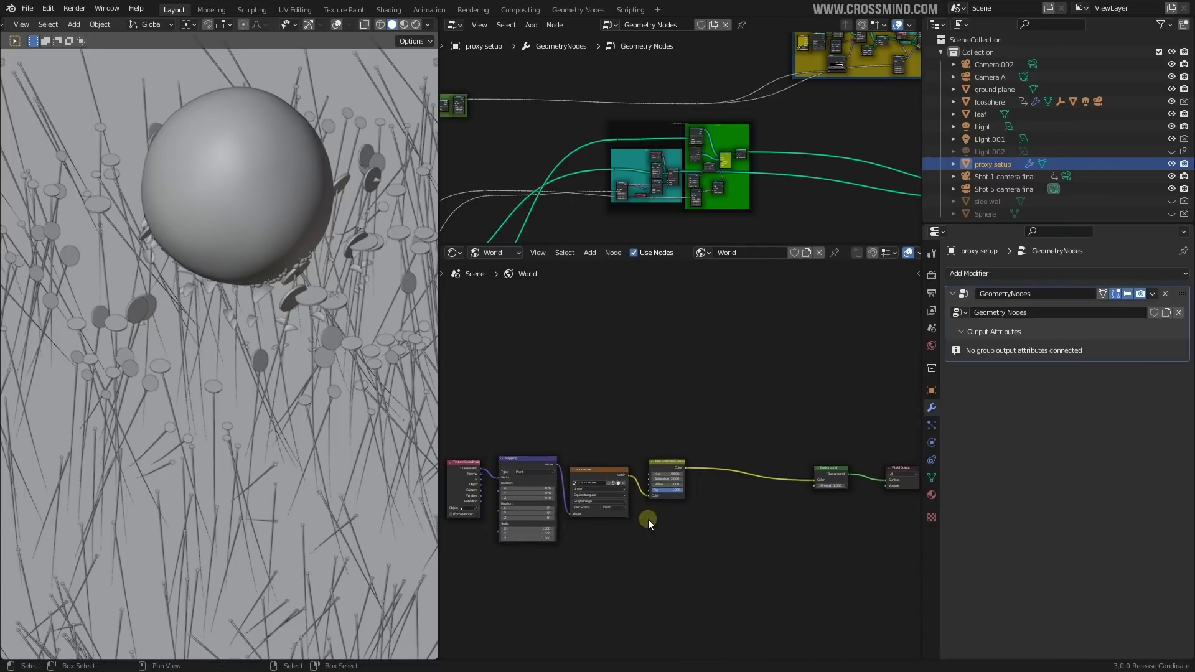
middle_click_drag(650, 523, 738, 539)
scroll(738, 539, "up", 10)
middle_click_drag(659, 498, 641, 527)
scroll(660, 507, "down", 4)
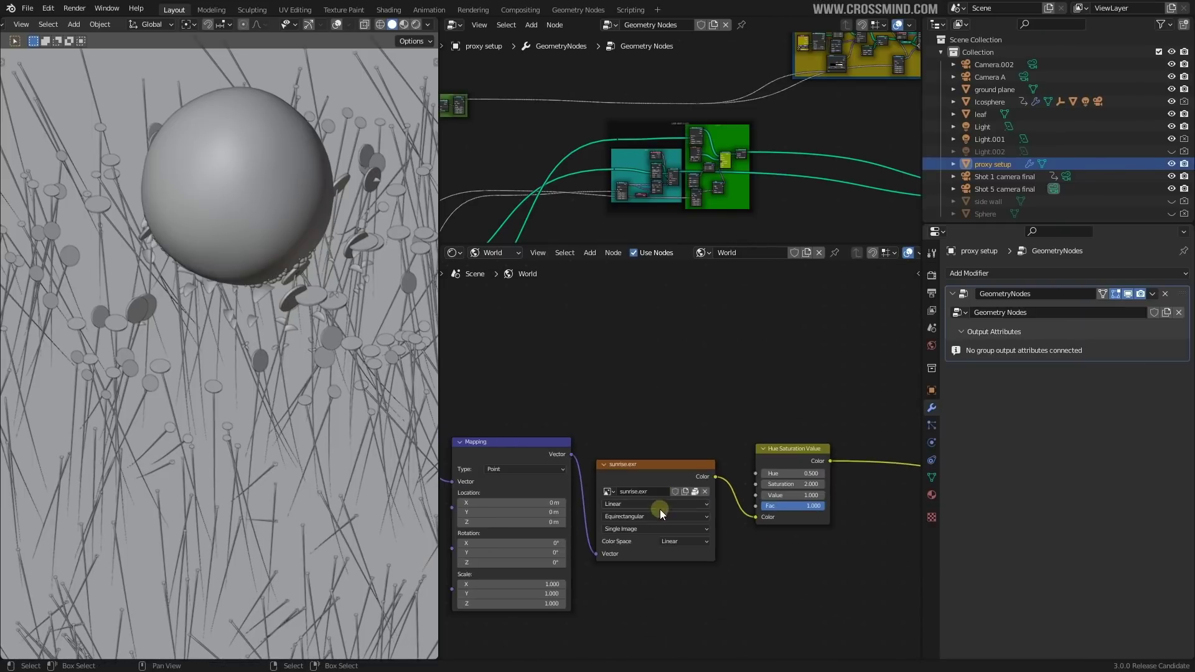
scroll(219, 322, "down", 2)
middle_click_drag(220, 322, 199, 327, "shift")
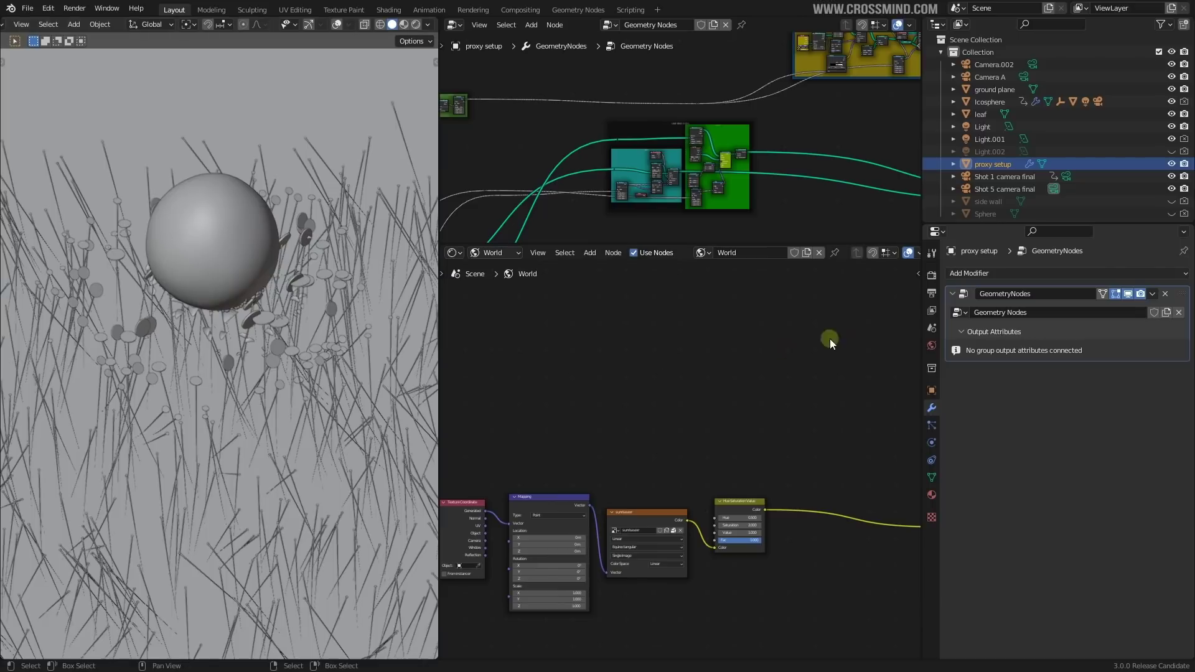
middle_click_drag(197, 166, 265, 178)
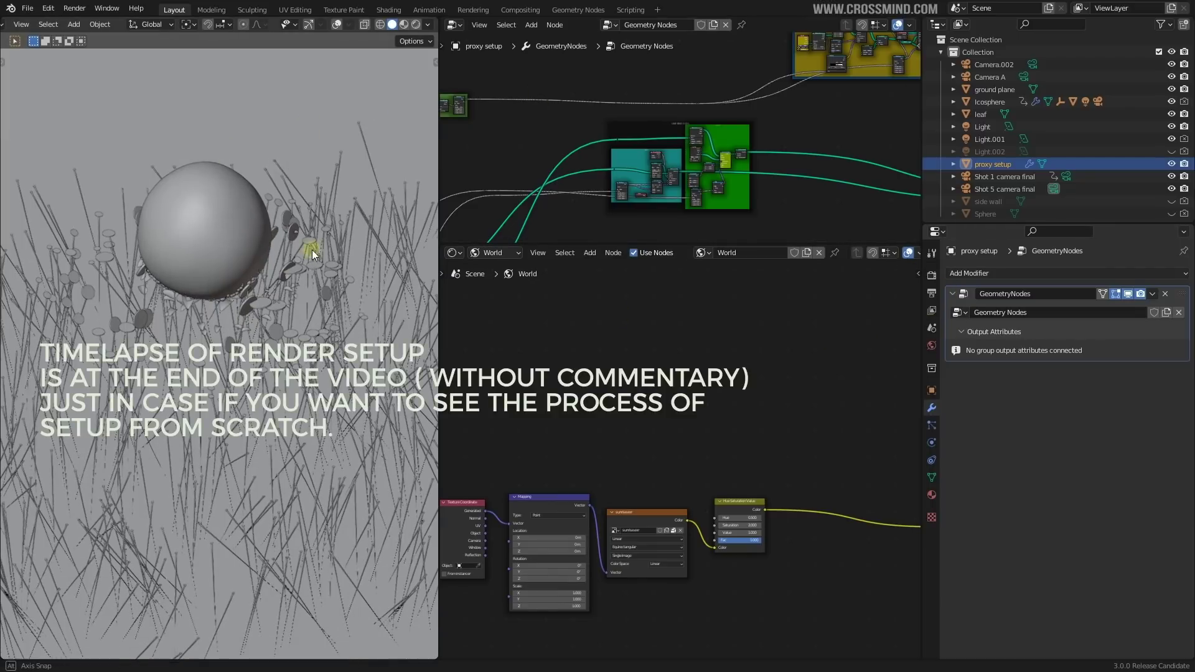
middle_click_drag(312, 249, 327, 167)
Step: Open the first discs material of the proxy setup object and nudge its Hue Saturation Value node away from the Principled BSDF
left_click(931, 496)
scroll(723, 236, "down", 2)
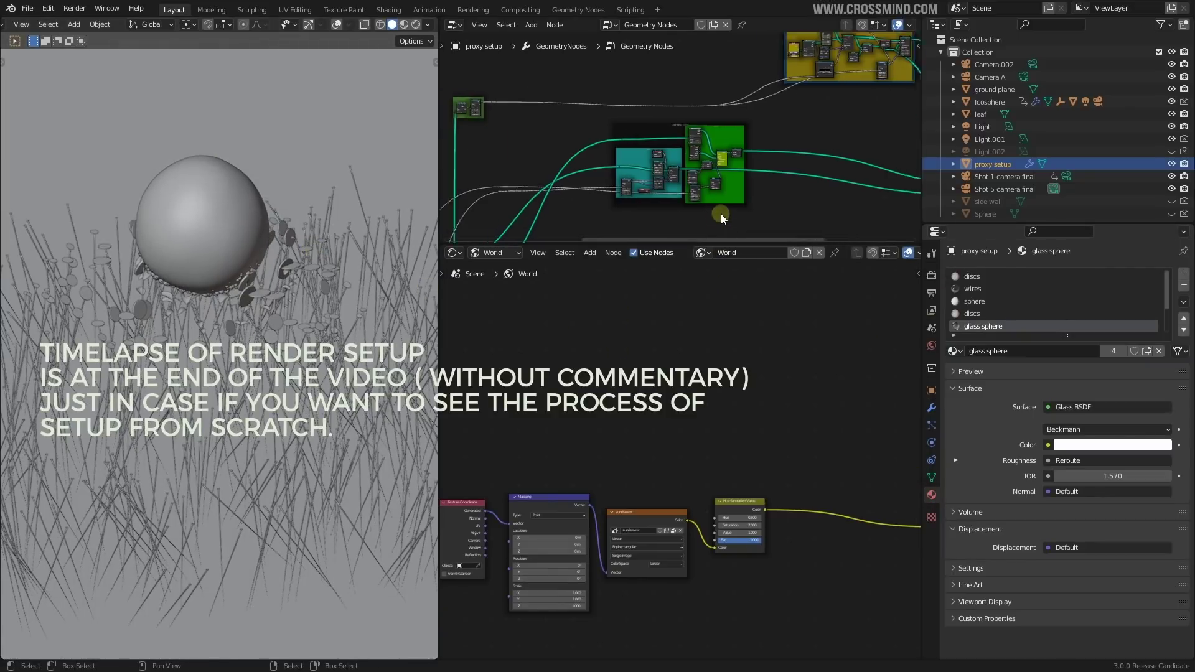
left_click(972, 277)
scroll(560, 498, "up", 4)
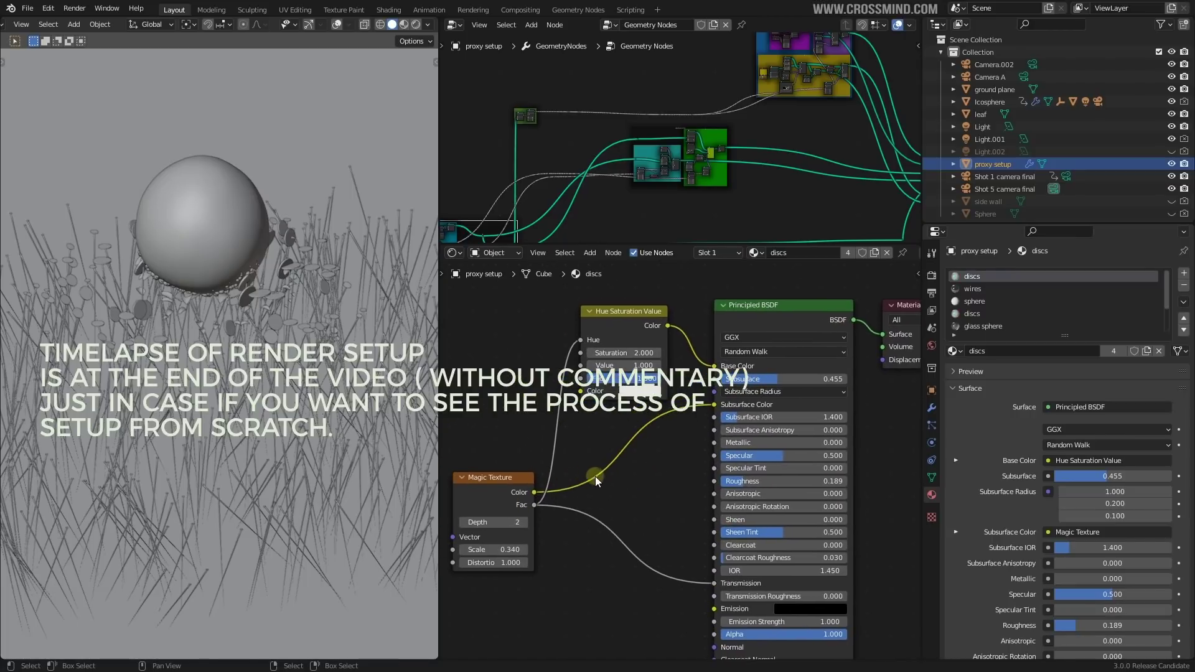
left_click_drag(585, 356, 575, 358)
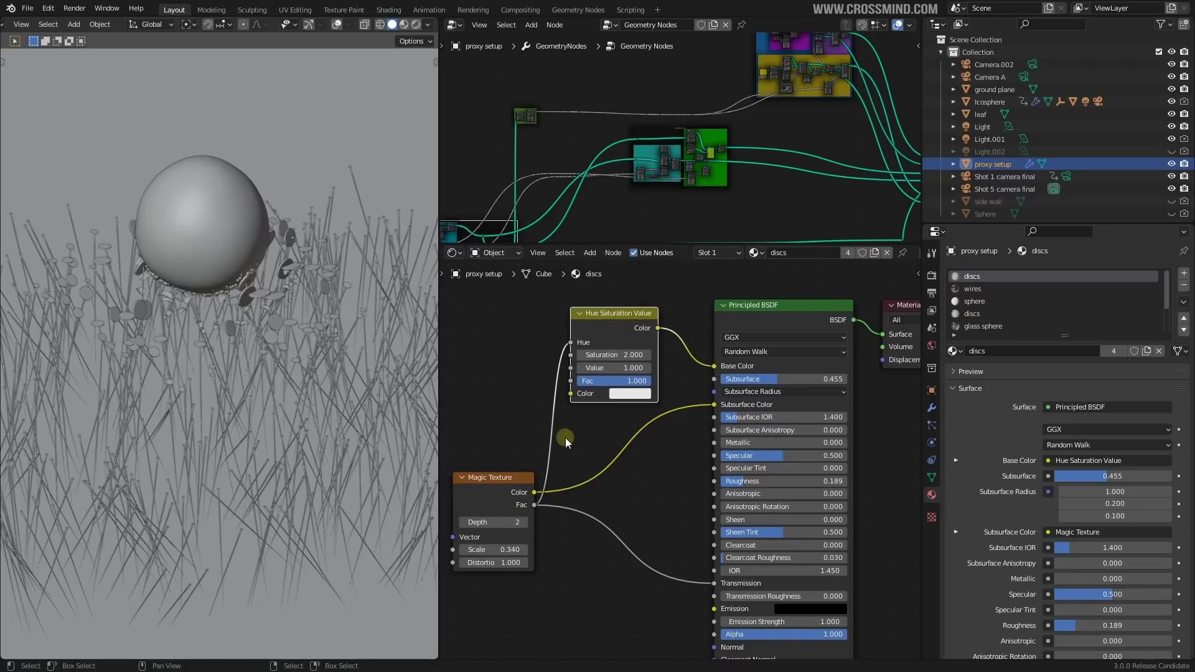
Step: Open the wires material, place its Material Output beside the connected Principled BSDF, and delete all the other, unused nodes
middle_click_drag(608, 545, 612, 505)
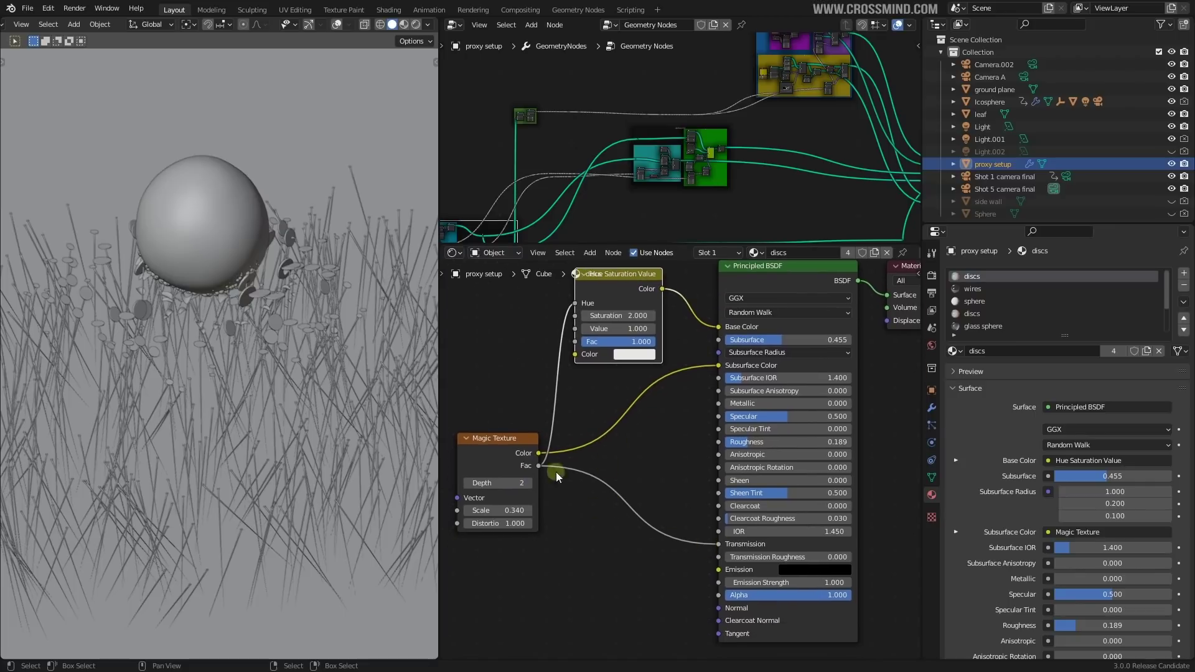
middle_click_drag(649, 459, 651, 472)
middle_click_drag(334, 357, 370, 335)
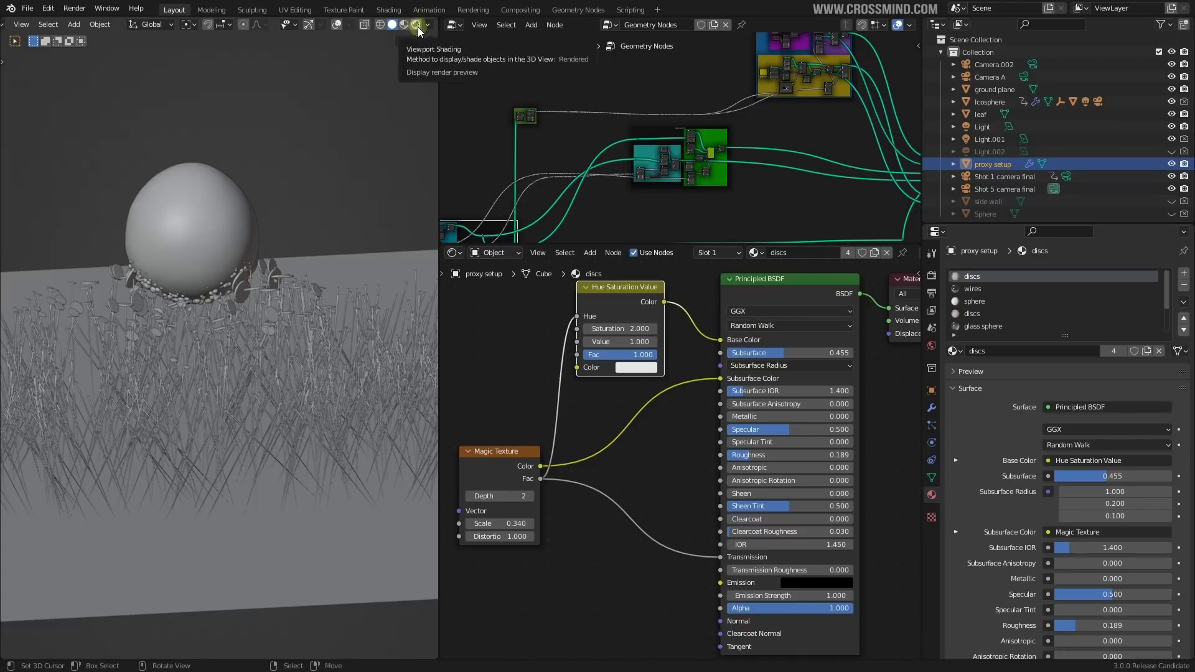
scroll(629, 495, "down", 2)
middle_click_drag(734, 423, 733, 433)
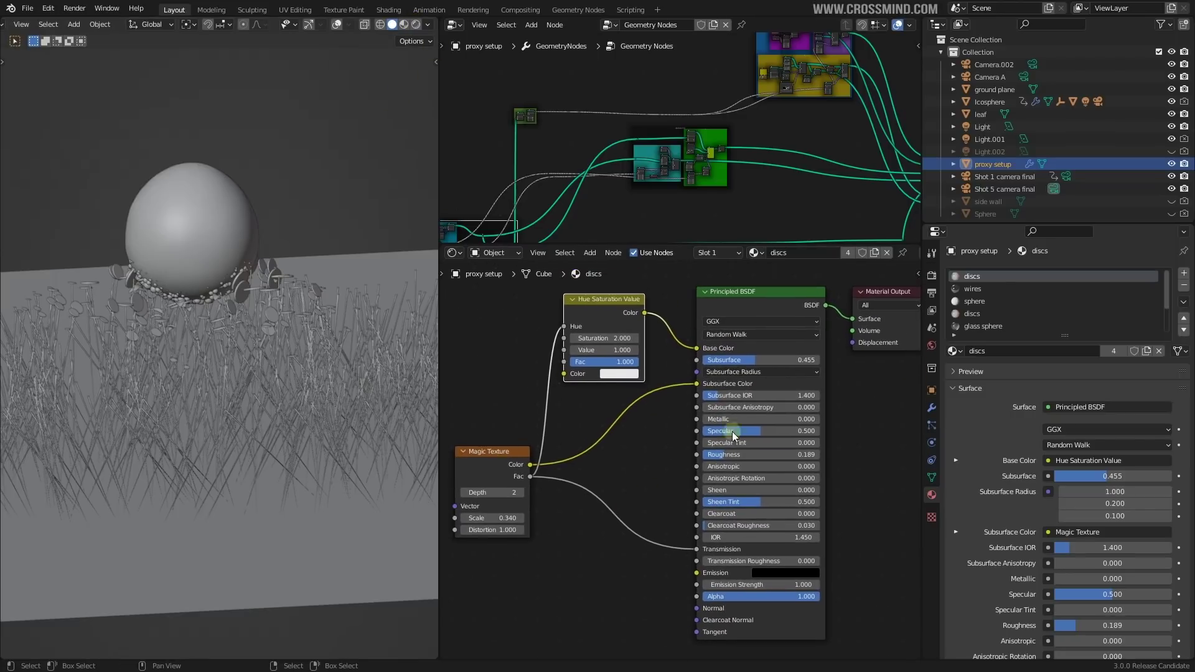
left_click(982, 291)
scroll(682, 499, "down", 8)
middle_click_drag(749, 494, 706, 458)
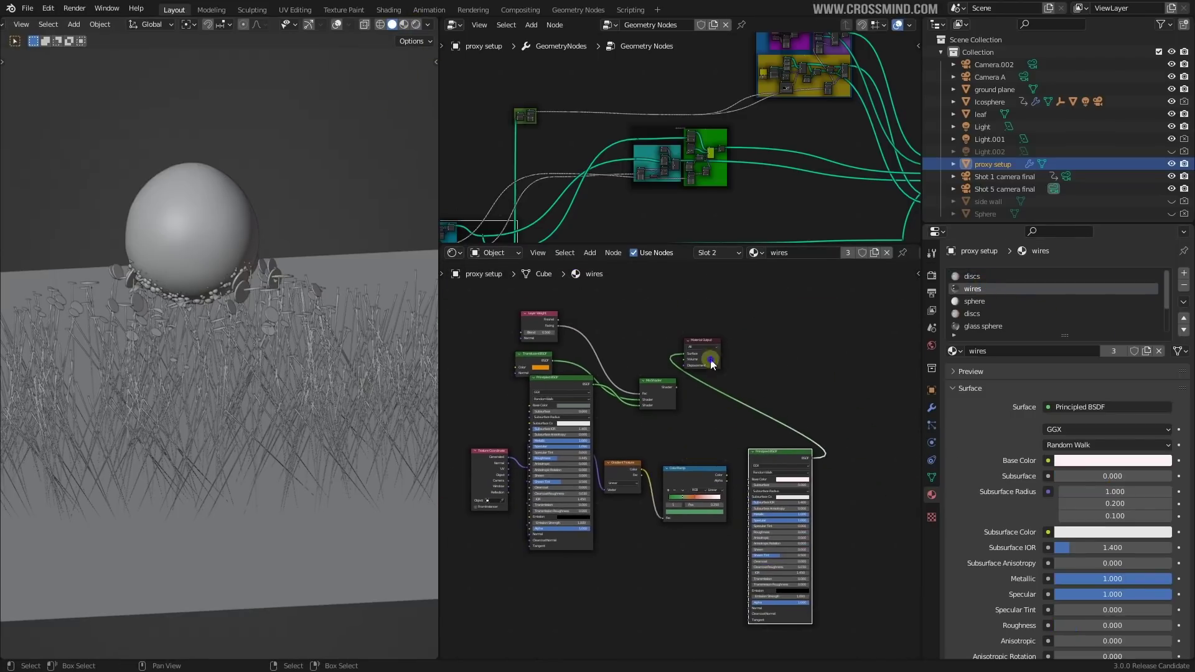
left_click_drag(710, 360, 903, 468)
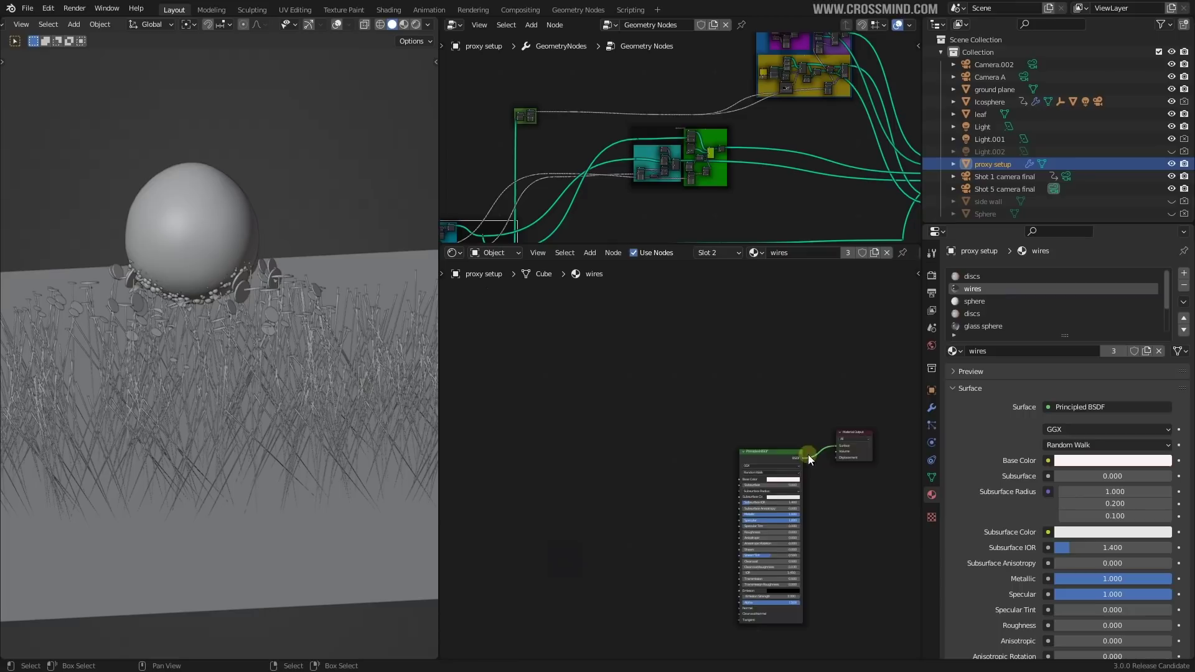
scroll(737, 468, "up", 3)
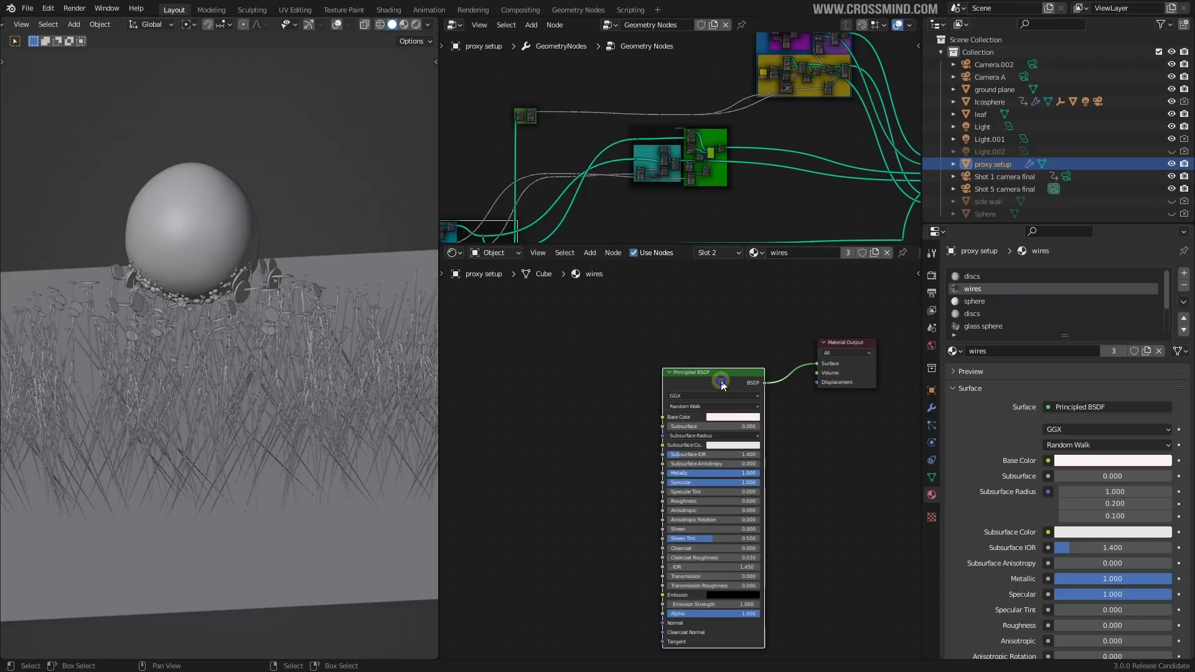
Step: Reposition the wires material's Principled BSDF so it lines up with the Material Output
left_click(732, 361)
scroll(677, 367, "up", 2)
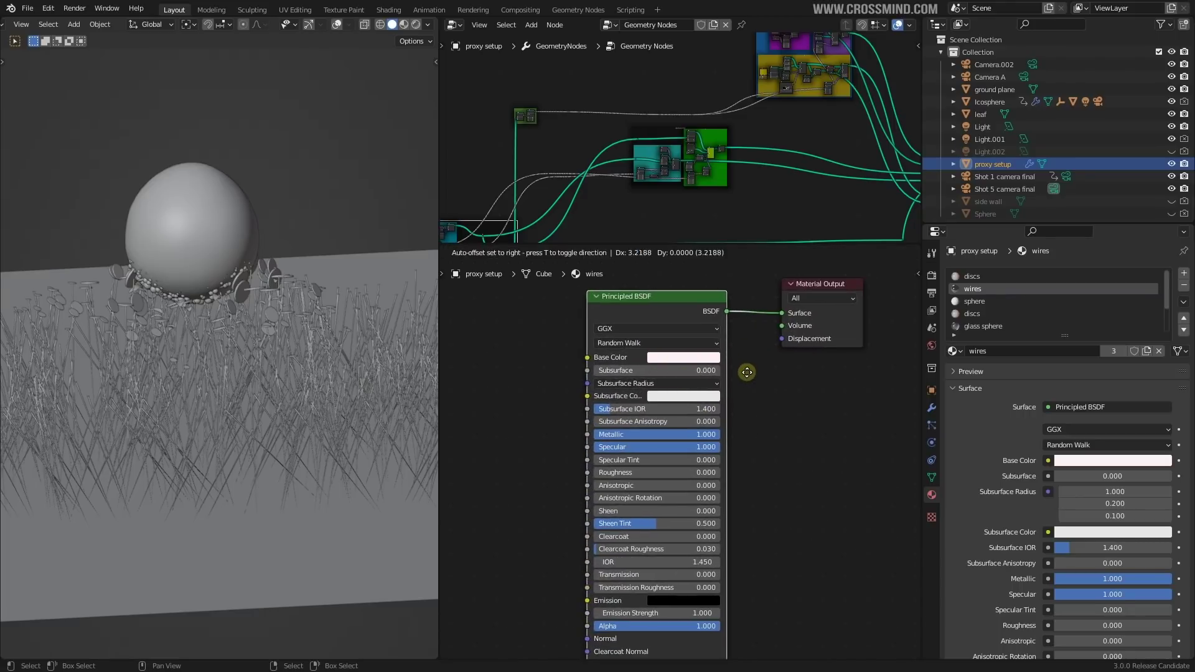
scroll(732, 425, "up", 1)
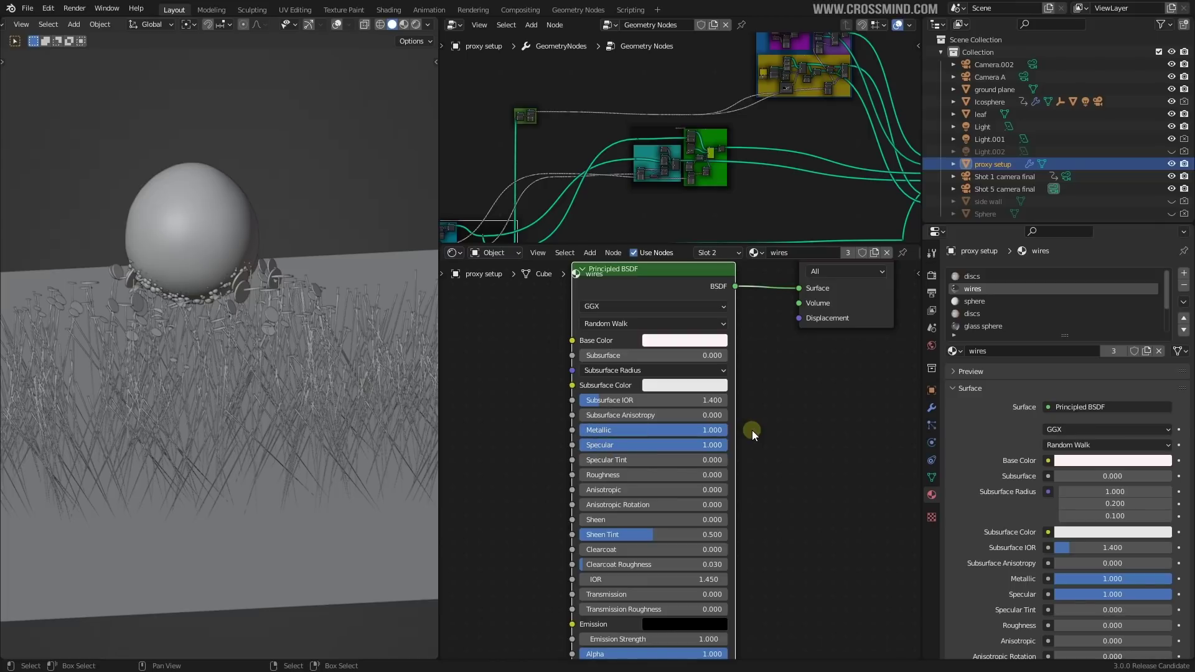
scroll(753, 427, "down", 2)
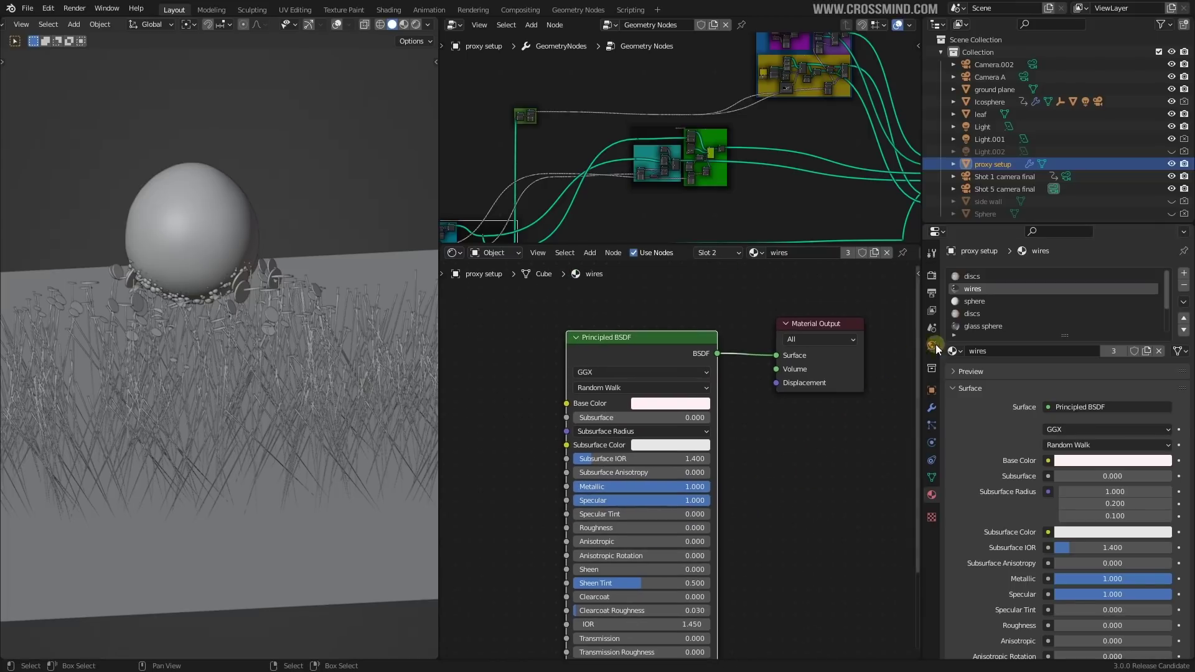
Step: Open the glass sphere material, reposition its connected Glass BSDF, and delete the unused Glass BSDF, Multiply, Musgrave Texture and Attribute nodes
left_click(977, 302)
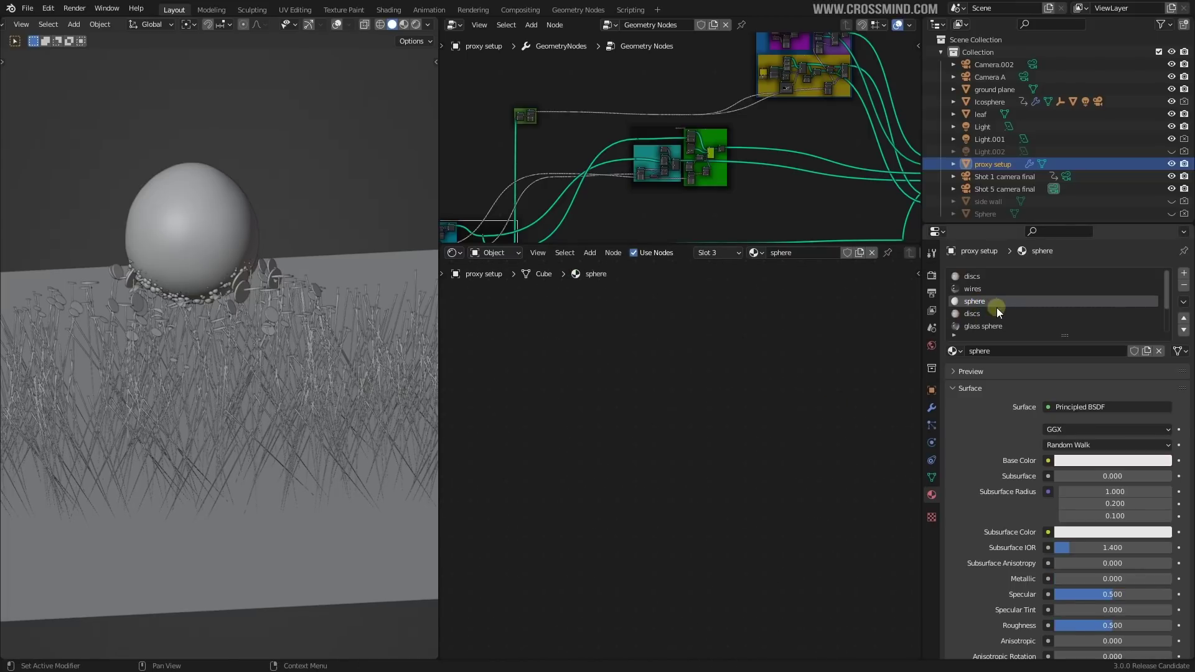
left_click(995, 325)
scroll(715, 498, "down", 3)
middle_click_drag(733, 490, 597, 512)
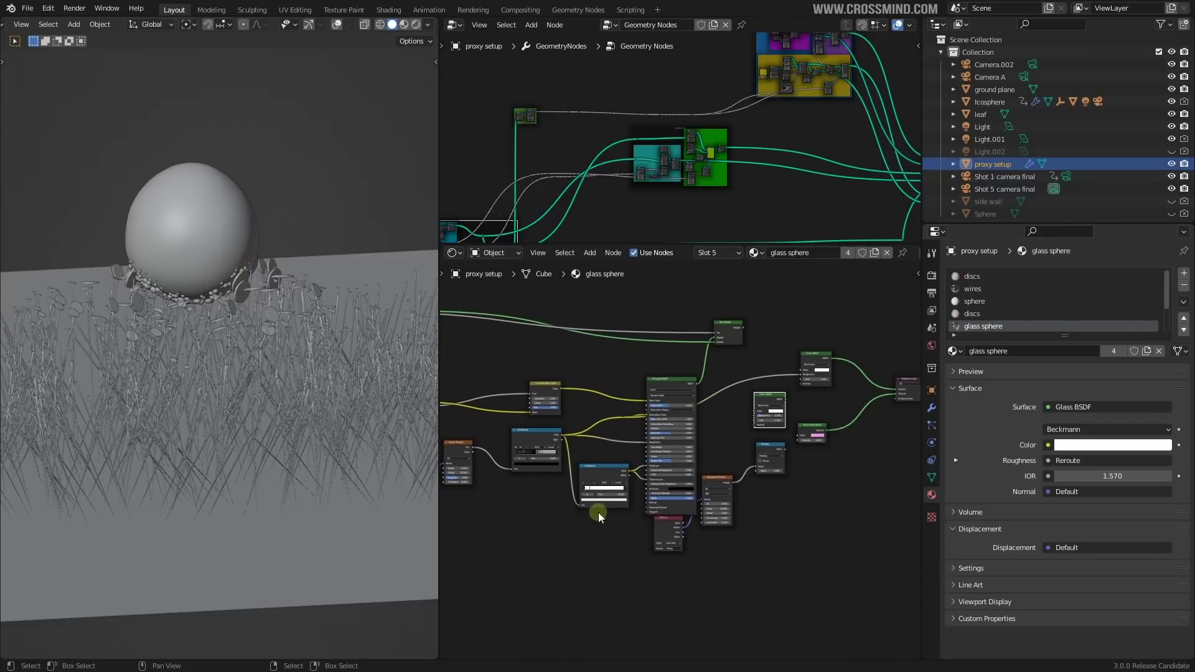
middle_click_drag(860, 420, 753, 448)
scroll(752, 448, "up", 3)
left_click_drag(845, 414, 841, 423)
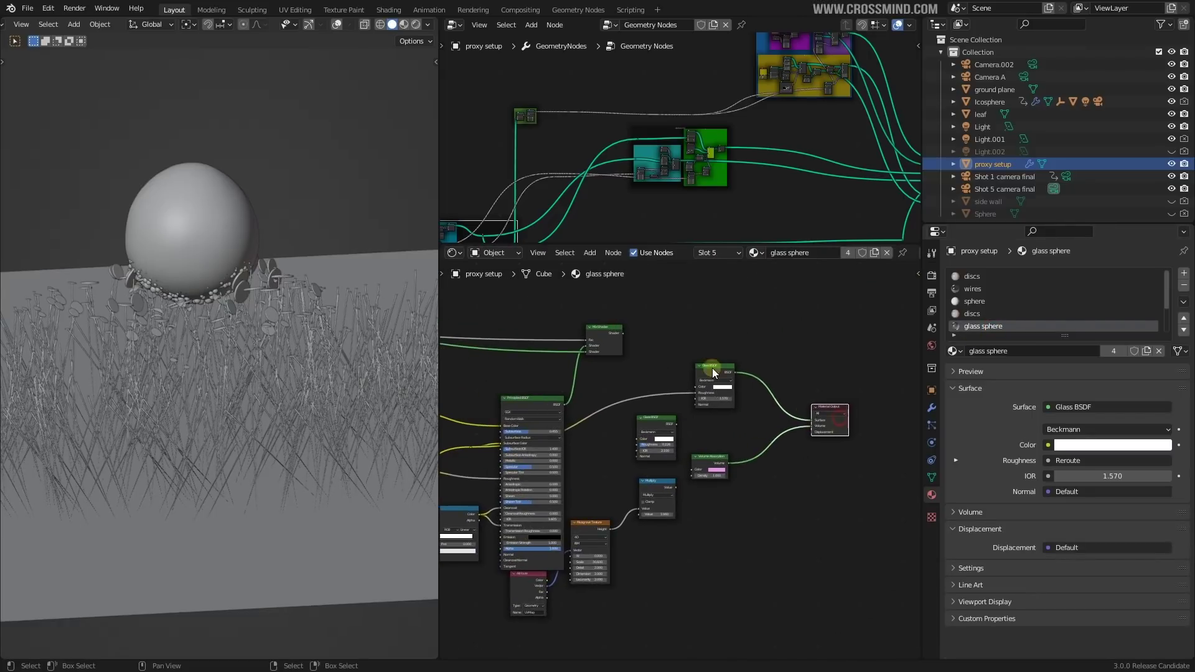
left_click_drag(709, 367, 733, 368)
key("x")
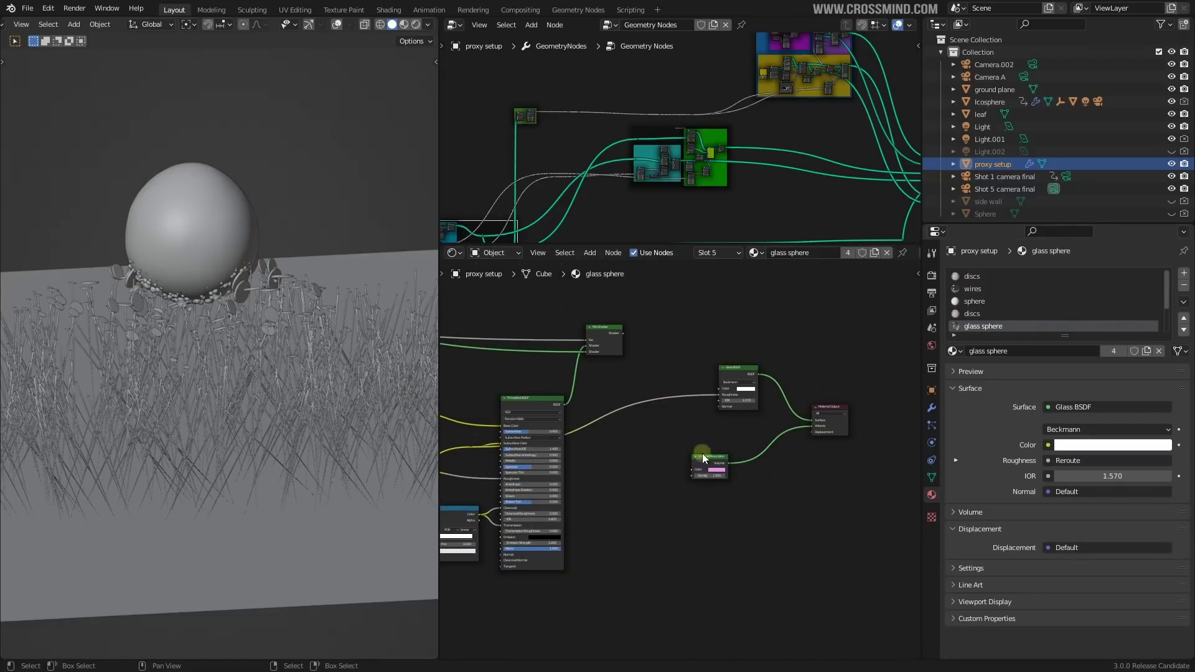
Step: Delete the glass sphere material's unused Mix Shader along with the Layer Weight and white shader node feeding it
middle_click_drag(703, 453, 902, 430)
scroll(670, 462, "down", 1)
key("x")
middle_click_drag(737, 388, 559, 368)
scroll(559, 368, "down", 1)
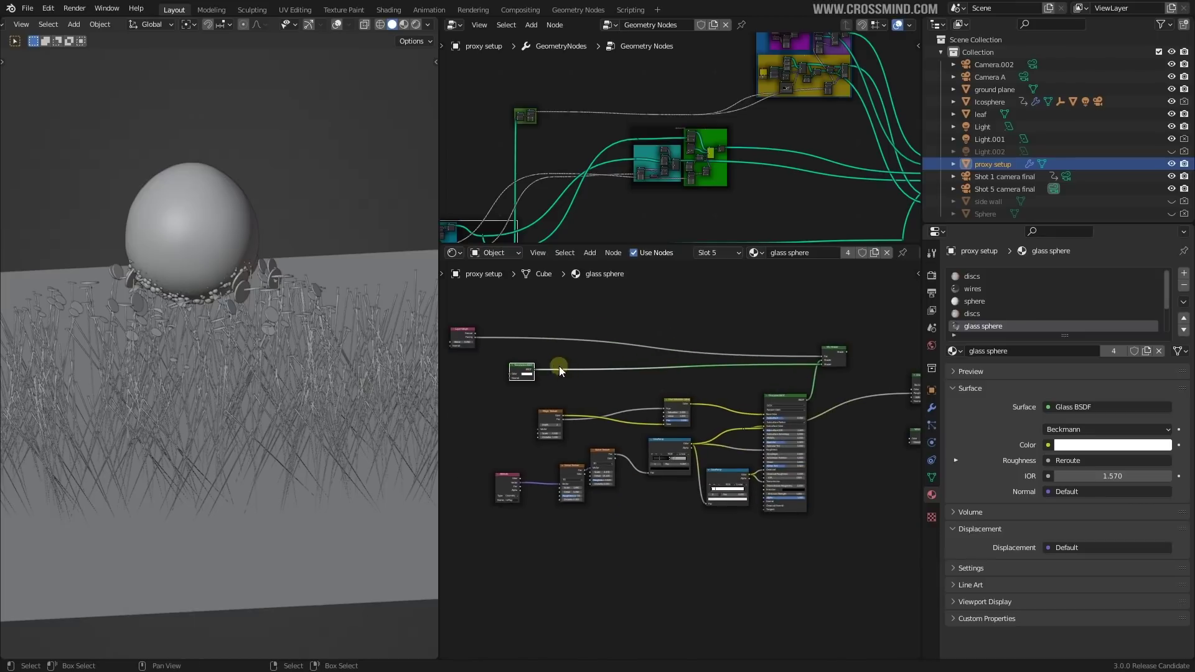
left_click(454, 334, "shift")
key("g")
left_click(803, 329)
middle_click_drag(830, 353, 805, 346)
left_click(806, 346, "shift")
key("x")
scroll(786, 394, "up", 3)
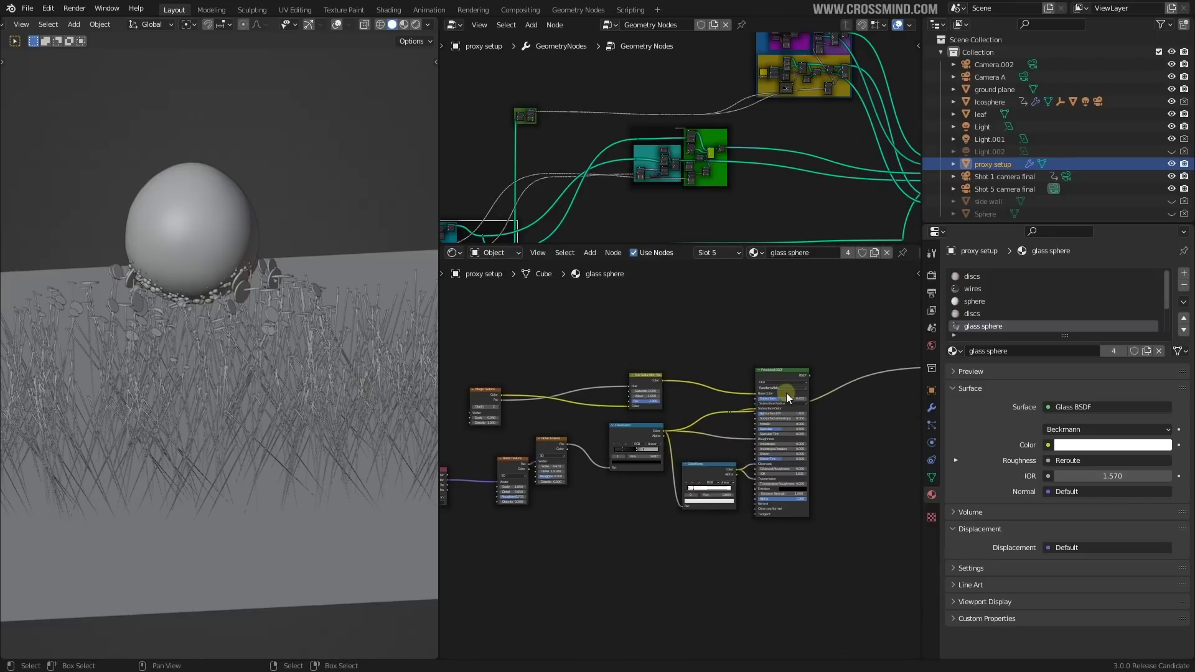
Step: Connect the glass sphere material's Principled BSDF to the Material Output and maximize the Shader Editor
scroll(786, 394, "up", 4)
middle_click_drag(812, 428, 707, 414)
middle_click_drag(535, 507, 735, 463)
scroll(657, 491, "down", 2)
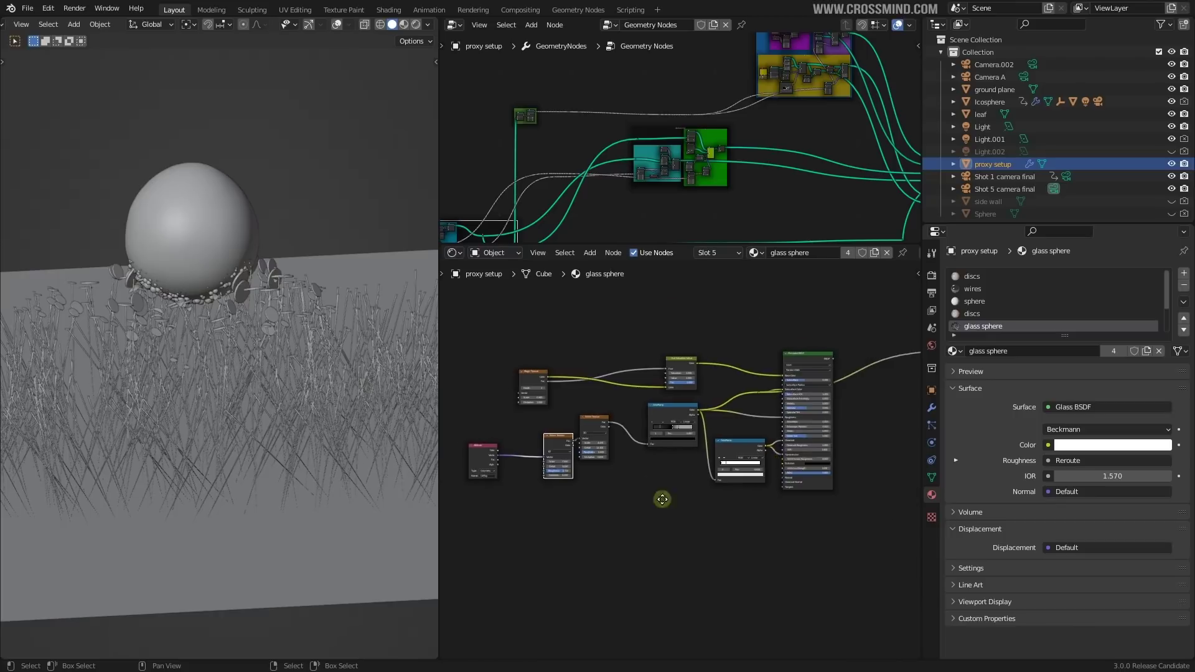
middle_click_drag(662, 499, 486, 570)
scroll(667, 512, "up", 5)
middle_click_drag(641, 467, 783, 452)
scroll(754, 470, "down", 5)
left_click(708, 397, "ctrl+shift")
key("ctrl+space")
middle_click_drag(607, 500, 821, 477)
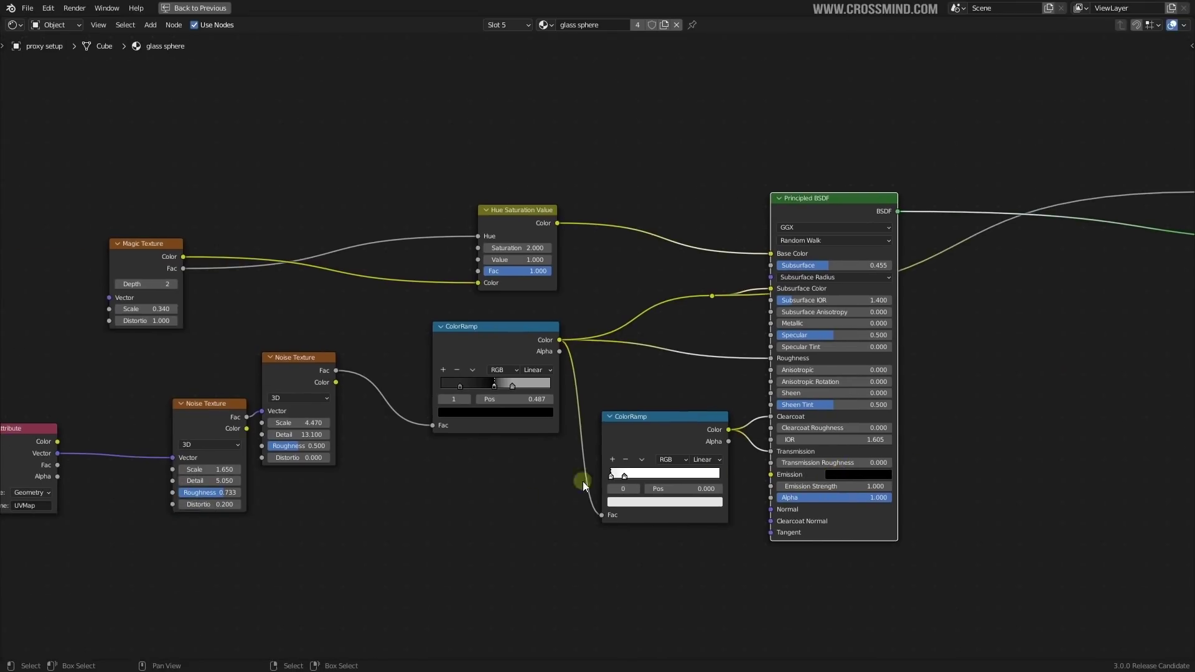
Step: Move the Attribute node closer to the Noise Textures and adjust the position of the Noise Texture it feeds
middle_click_drag(583, 482, 834, 481)
mouse_move(285, 446)
left_mouse_down()
mouse_move(390, 455)
mouse_move(372, 452)
left_mouse_up()
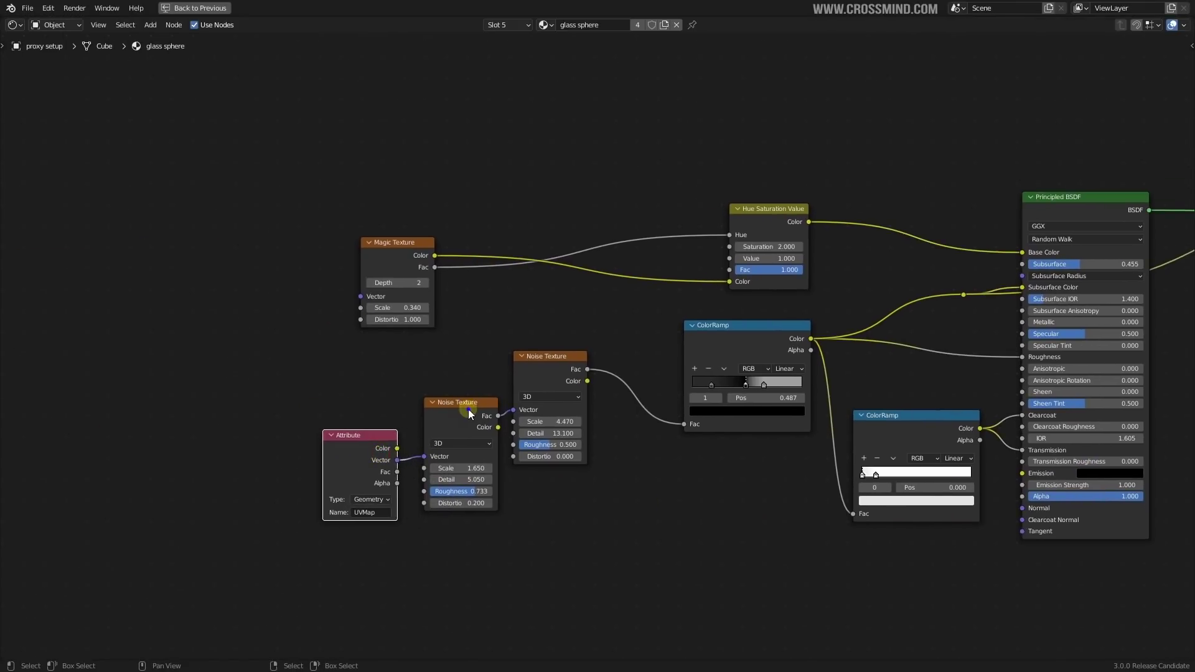
left_click_drag(467, 410, 461, 404)
middle_click_drag(714, 377, 663, 380)
middle_click_drag(848, 362, 831, 383)
scroll(830, 383, "up", 1)
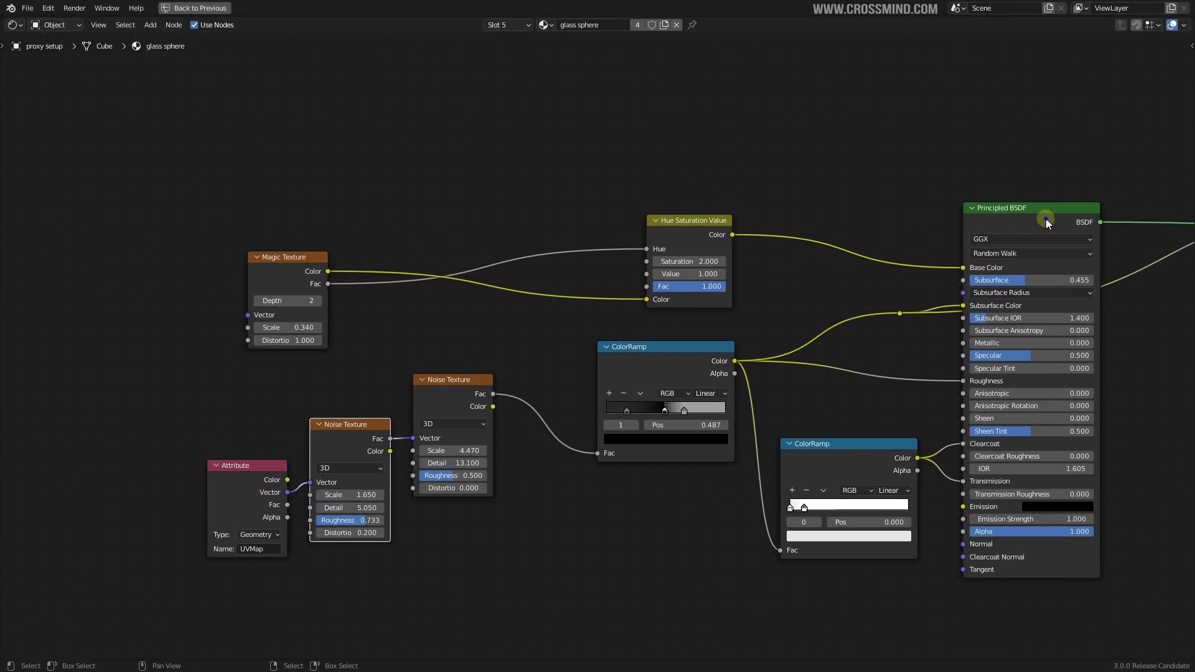
Step: Shift the Principled BSDF slightly, then bring the Hue Saturation Value and Magic Texture nodes closer to it
left_click_drag(1050, 216, 1066, 213)
left_click(694, 229)
left_click_drag(695, 232, 832, 211)
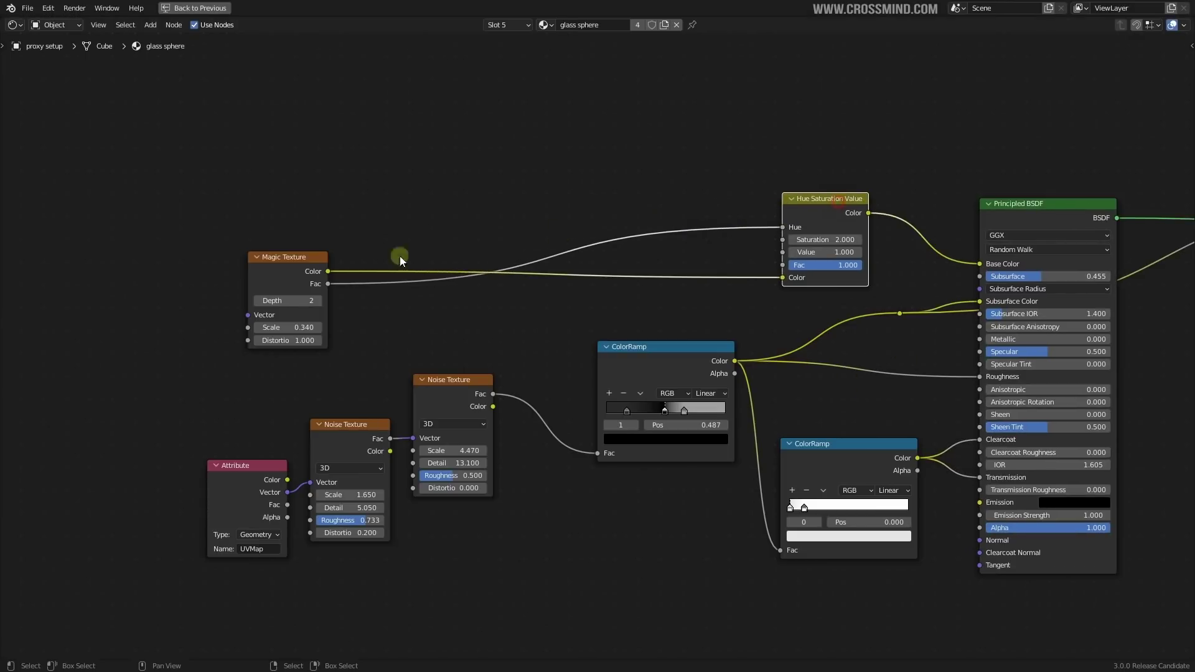
left_click(267, 258)
left_click_drag(268, 258, 616, 169)
middle_click_drag(640, 262, 549, 299)
scroll(550, 299, "up", 1)
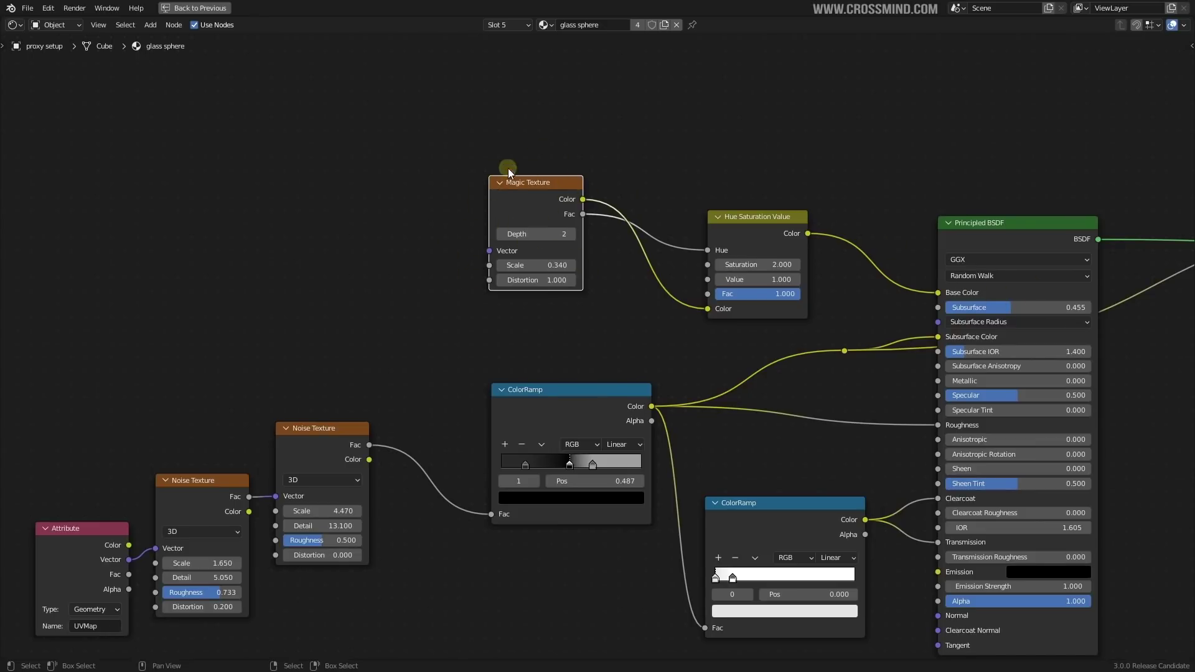
Step: Select the Hue Saturation Value node, check the texture network, and return the Shader Editor to the regular workspace layout
left_click(753, 237)
scroll(749, 404, "down", 3)
scroll(712, 387, "up", 2)
middle_click_drag(776, 462, 655, 390)
scroll(714, 387, "down", 2)
key("ctrl+space")
scroll(655, 391, "down", 3)
middle_click_drag(915, 414, 673, 417)
scroll(641, 458, "down", 3)
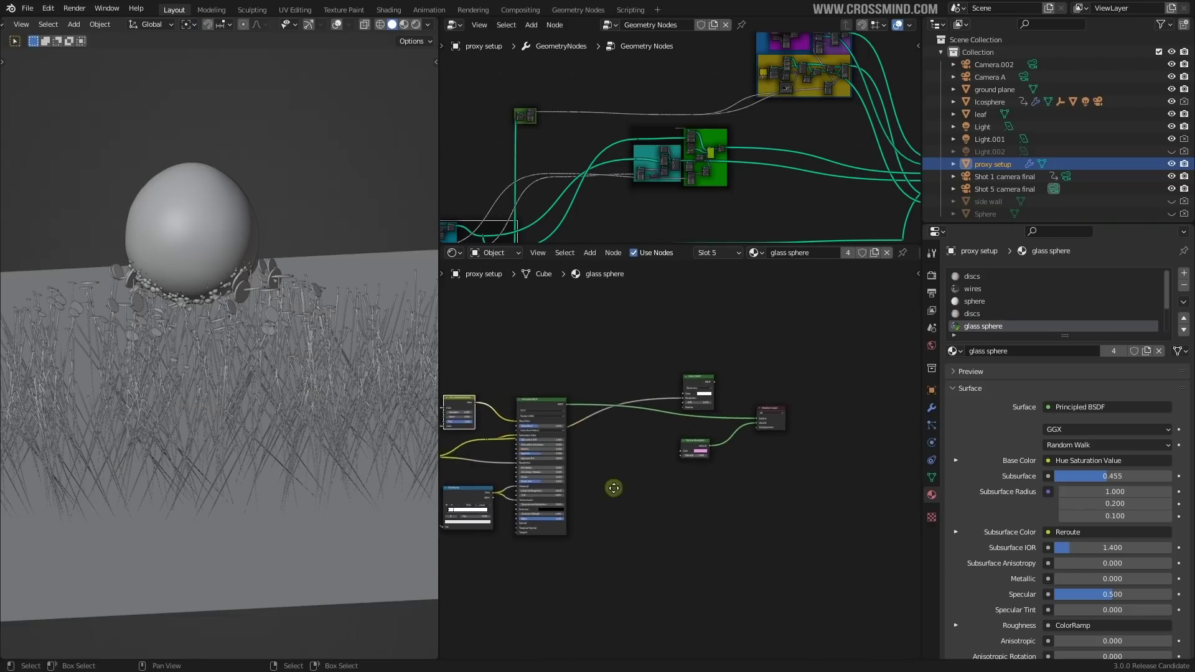
Step: Connect the glass sphere material's Glass BSDF to the Surface input of the Material Output
scroll(599, 521, "up", 3)
middle_click_drag(750, 449, 711, 493)
scroll(716, 507, "up", 2)
scroll(710, 493, "up", 1)
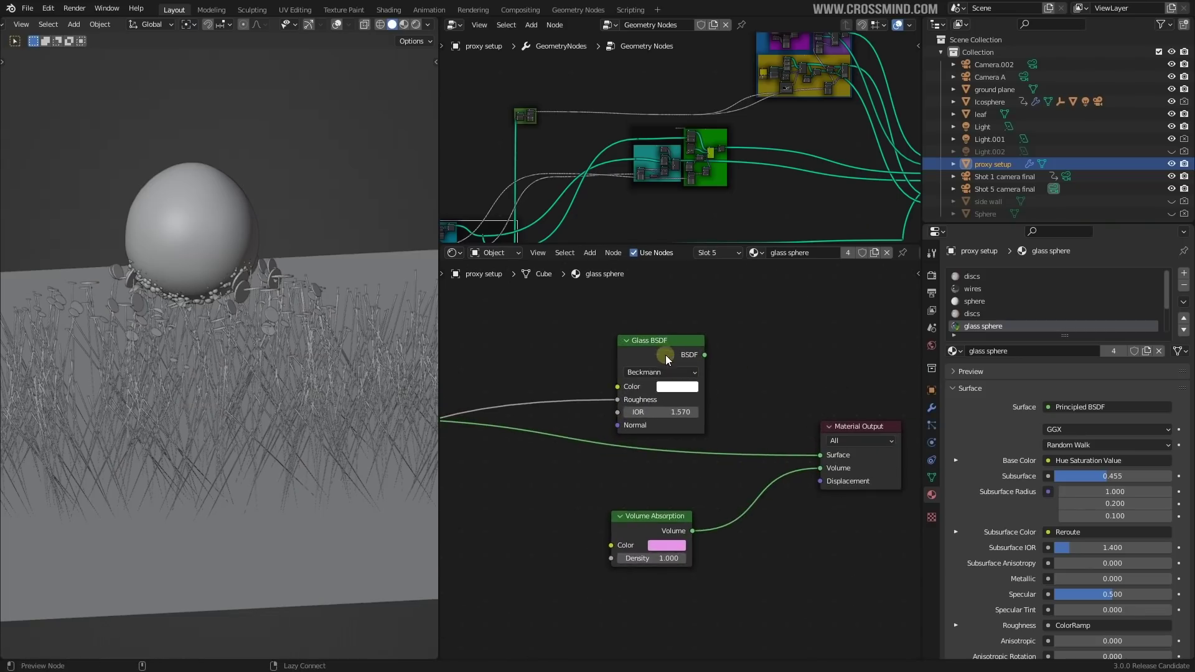
left_click(664, 352, "ctrl+shift")
scroll(675, 442, "up", 2)
left_click(673, 296, "ctrl+shift")
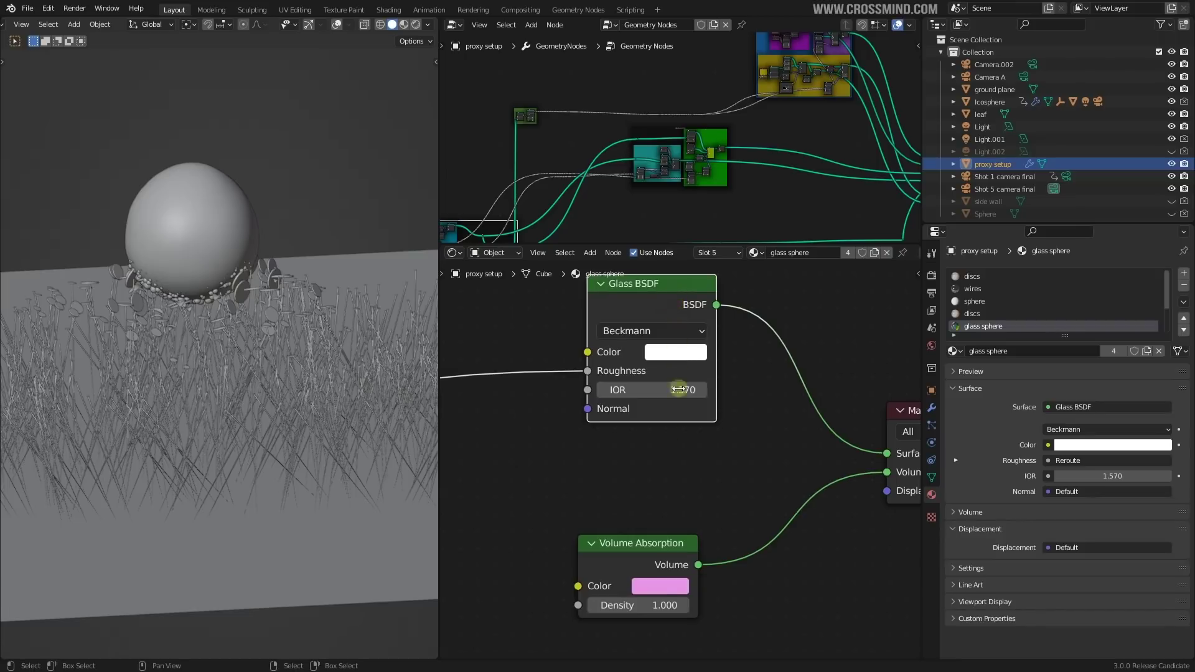
scroll(682, 464, "down", 3)
scroll(723, 479, "down", 1)
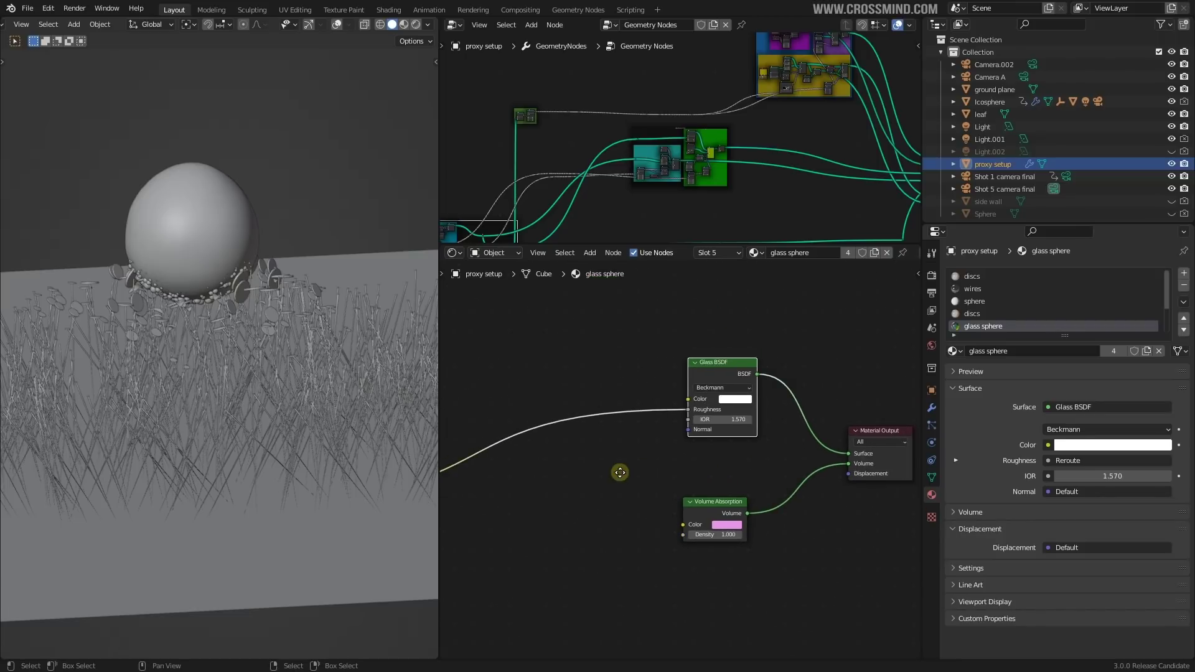
Step: Examine the glass sphere material's Glass BSDF and Volume Absorption settings and their links to the Material Output
middle_click_drag(620, 472, 643, 460)
scroll(611, 492, "down", 3)
scroll(712, 448, "up", 4)
scroll(710, 462, "up", 2)
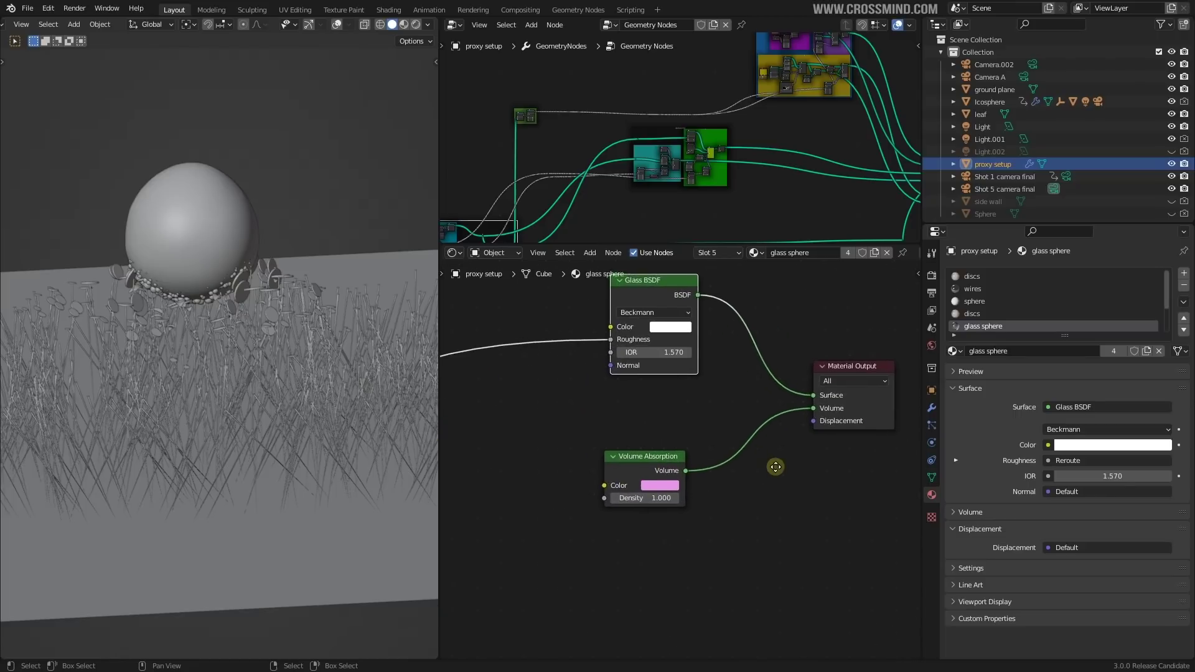
middle_click_drag(764, 447, 783, 495)
scroll(774, 483, "down", 5)
middle_click_drag(672, 436, 830, 374)
middle_click_drag(605, 446, 458, 477)
scroll(754, 487, "up", 3)
scroll(749, 473, "up", 3)
middle_click_drag(747, 464, 722, 502)
scroll(722, 502, "up", 3)
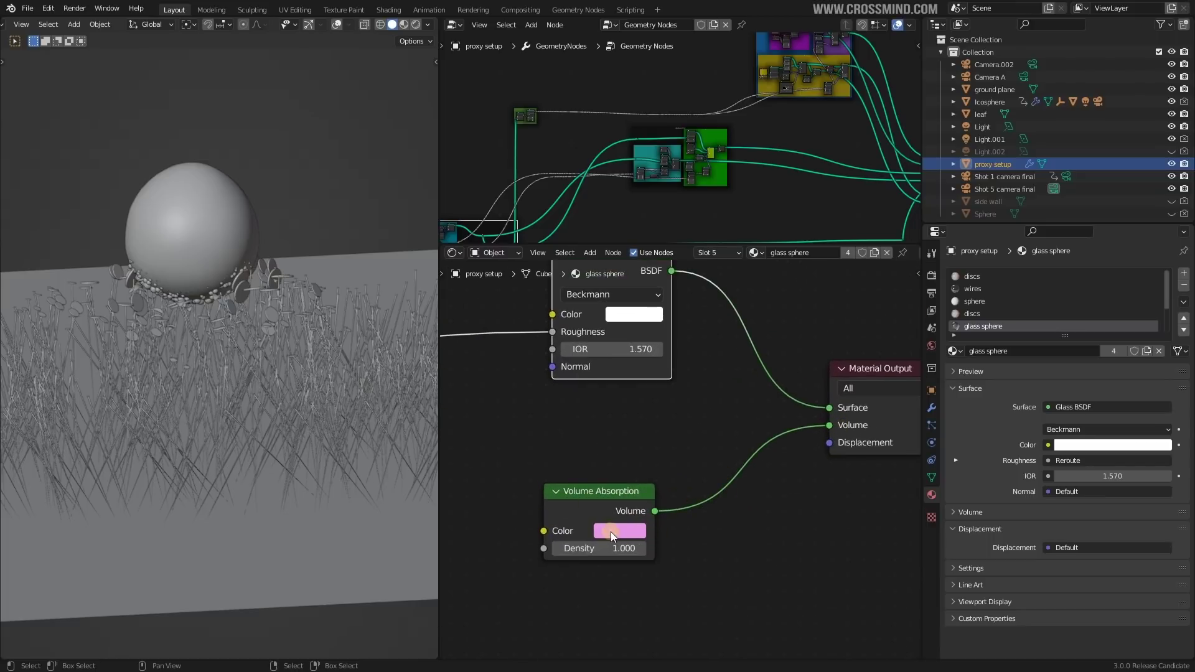
middle_click_drag(704, 464, 710, 484)
Step: Open the glass sphere.001 material and view its node network
scroll(703, 486, "down", 1)
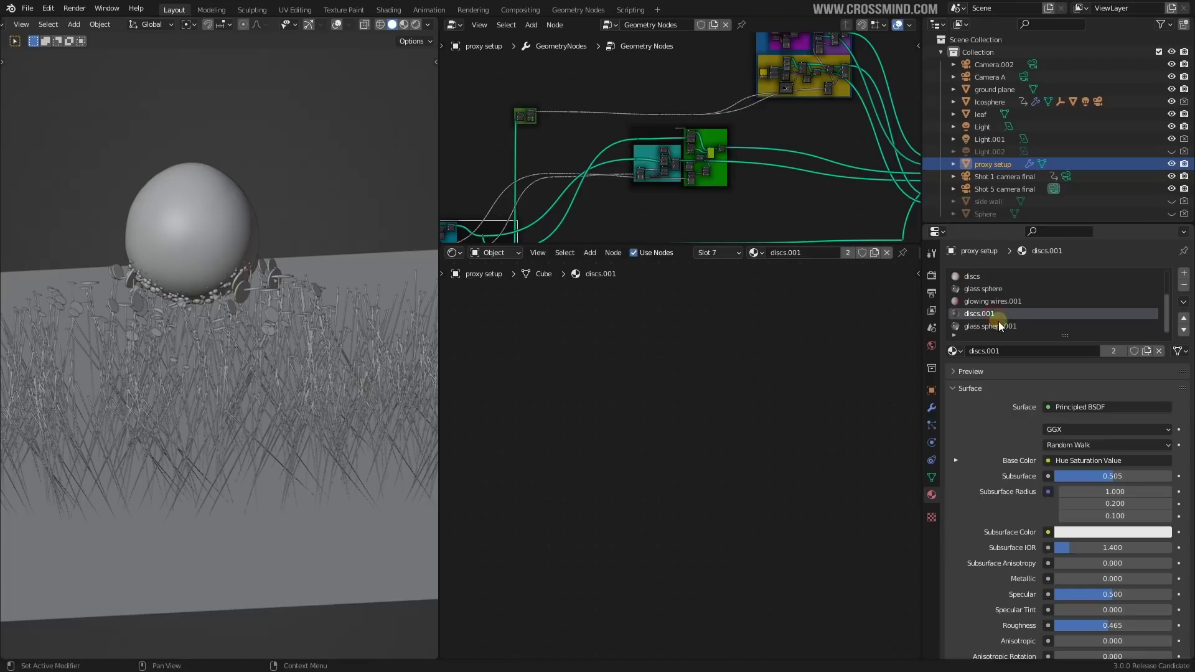
left_click(998, 328)
scroll(731, 428, "down", 2)
middle_click_drag(703, 462, 772, 440)
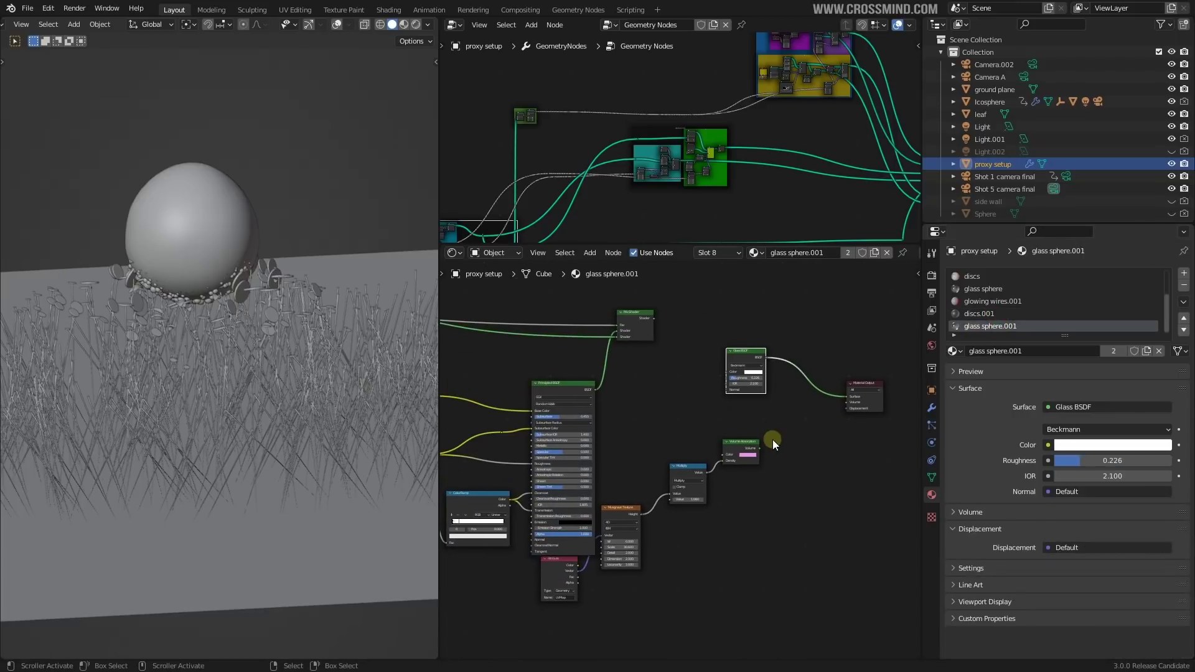
Step: View the whole scene from farther away and select the area light next to the grass field to show its settings
middle_click_drag(303, 280, 295, 318)
scroll(305, 318, "down", 3)
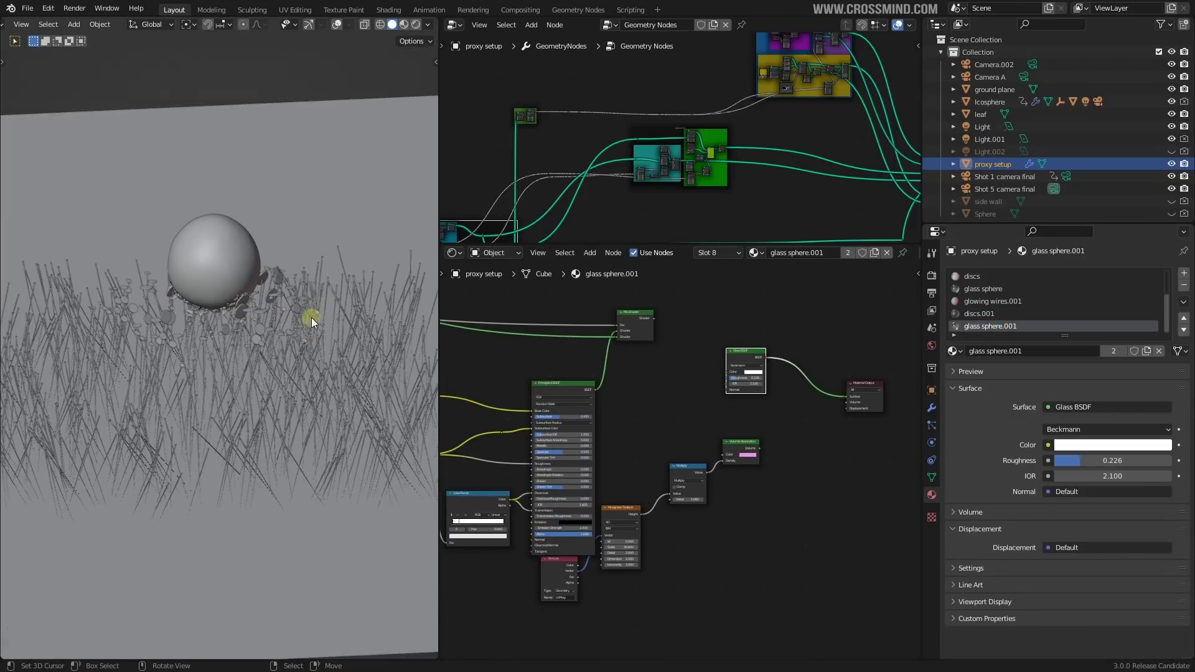
middle_click_drag(271, 276, 478, 279)
left_click(401, 186)
Step: Unhide the side wall object in the viewport and select the wall behind the sphere
scroll(1120, 181, "down", 1)
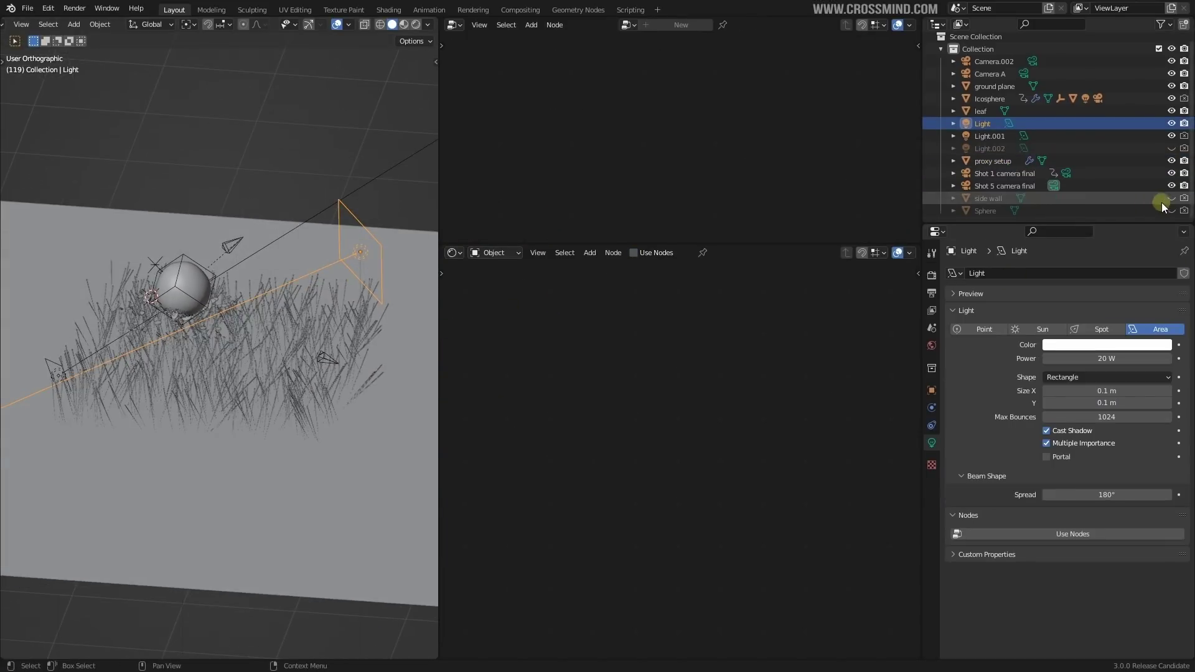
left_click(1171, 199)
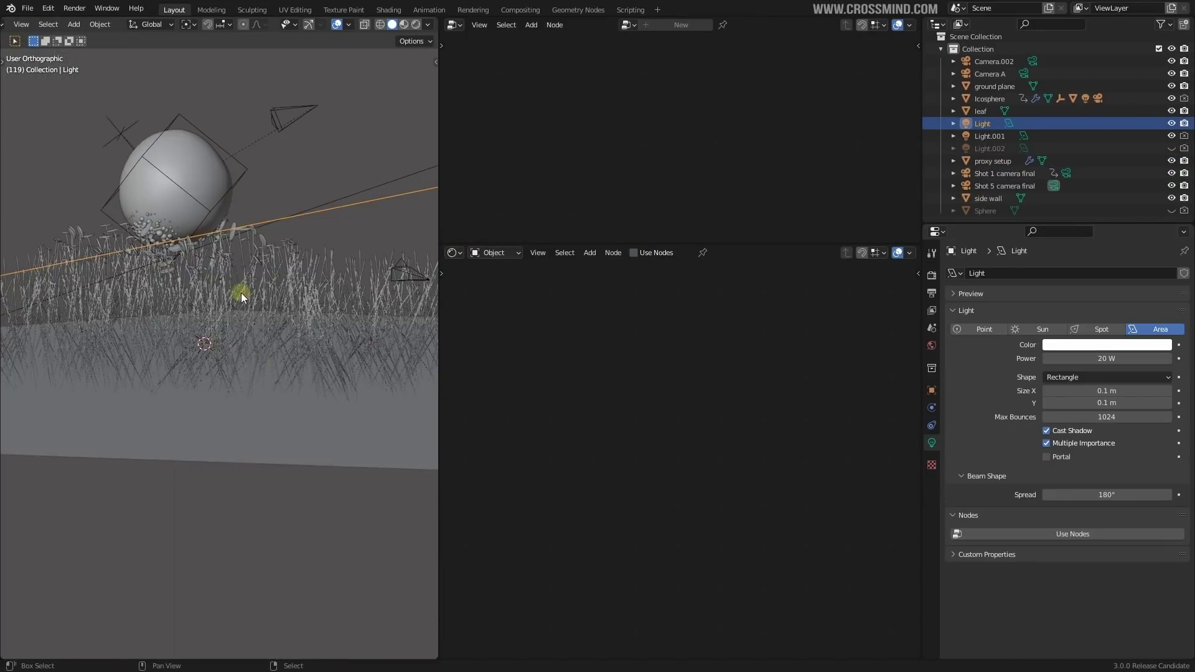
scroll(241, 293, "up", 1)
middle_click_drag(241, 294, 252, 373)
scroll(327, 329, "up", 3)
right_click(308, 133)
scroll(268, 425, "down", 4)
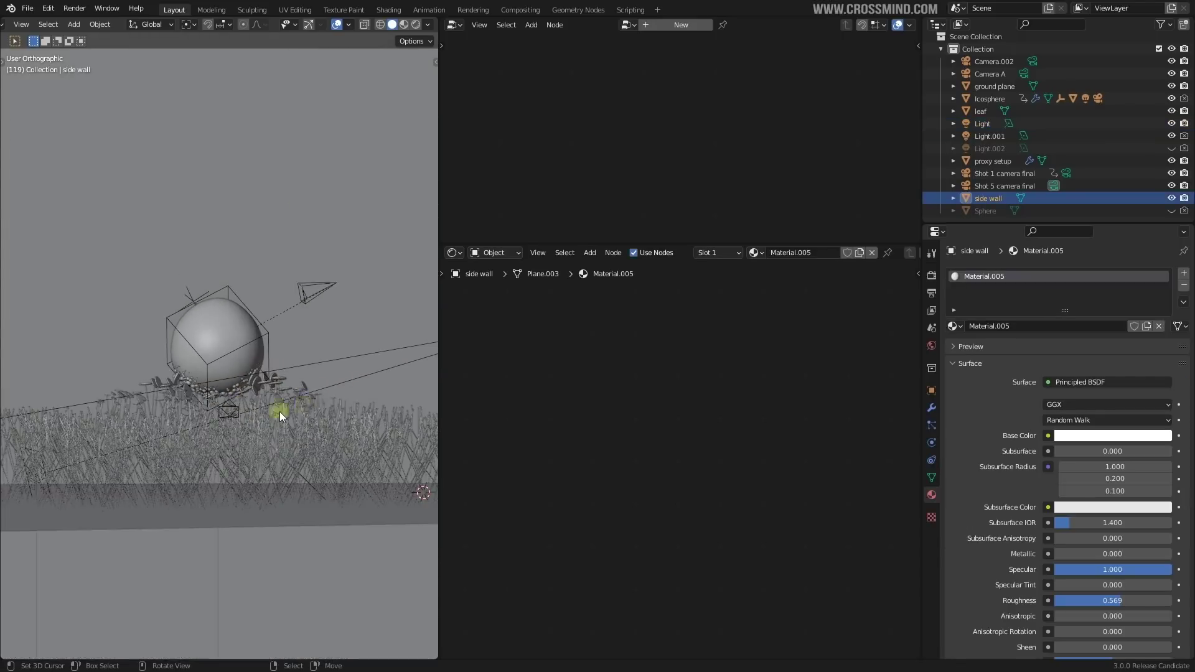
Step: Reselect the Light area light and inspect its placement relative to the sphere and side wall
middle_click_drag(279, 412, 206, 411, "shift")
scroll(238, 398, "down", 3)
right_click(313, 344)
scroll(316, 364, "up", 3)
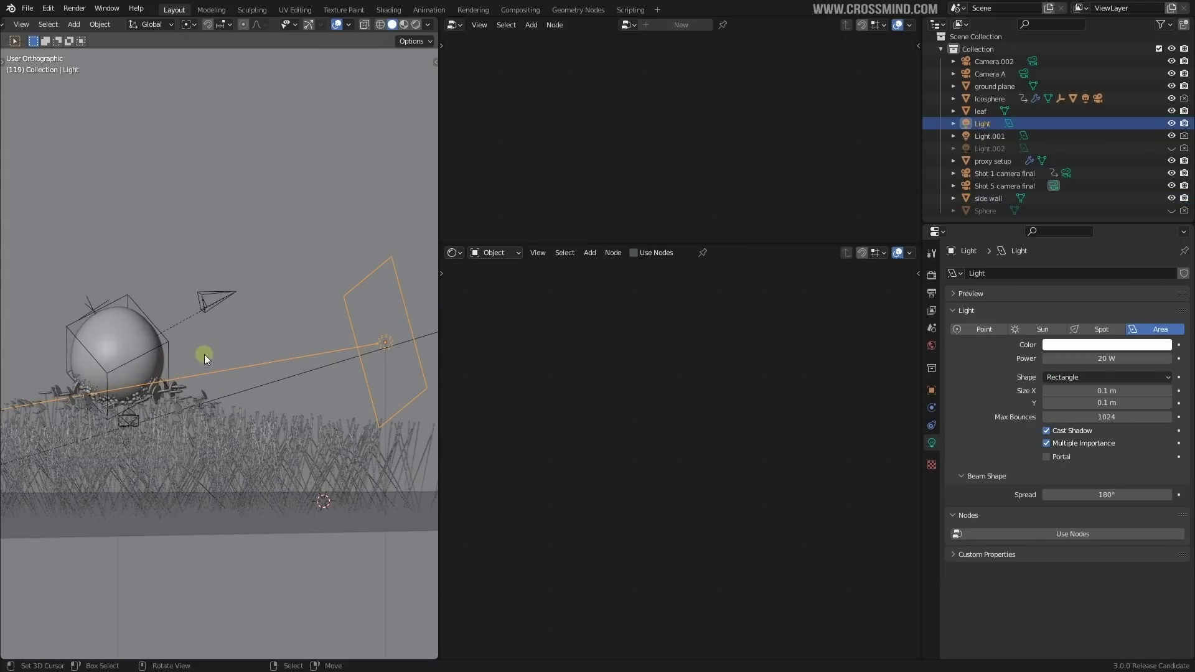
middle_click_drag(156, 379, 285, 390, "shift")
scroll(326, 359, "up", 3)
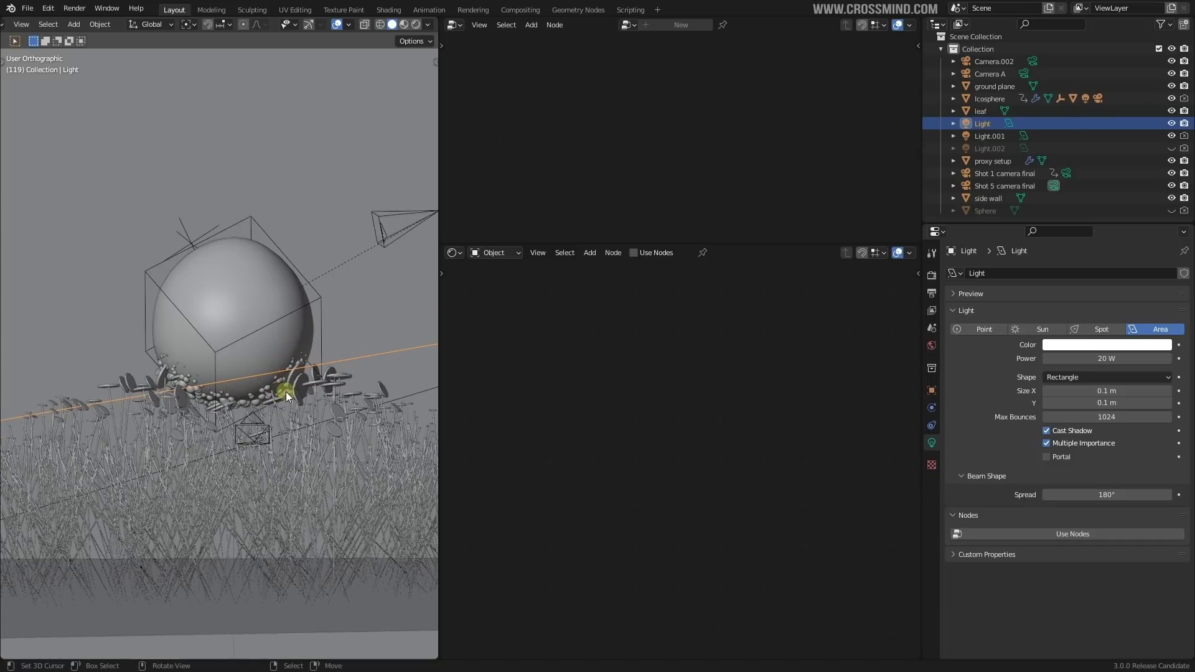
Step: Set the Cycles render device to GPU Compute in the scene's render settings
scroll(286, 391, "up", 2)
left_click(932, 274)
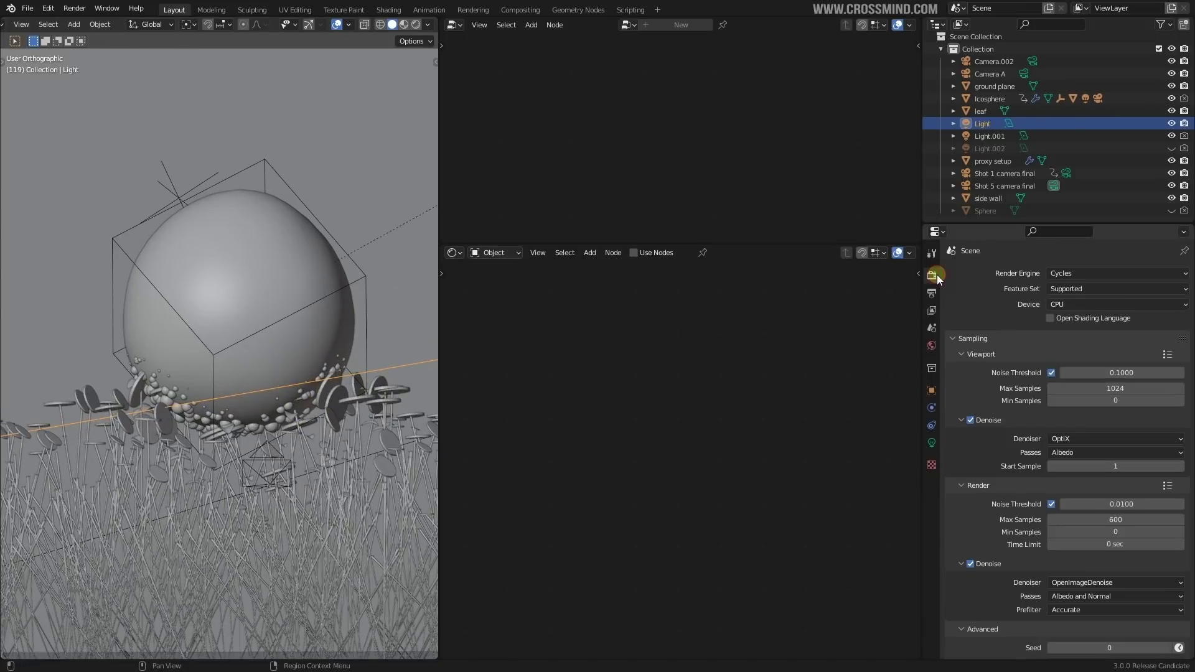
left_click(27, 8)
left_click(57, 37)
left_click(702, 354)
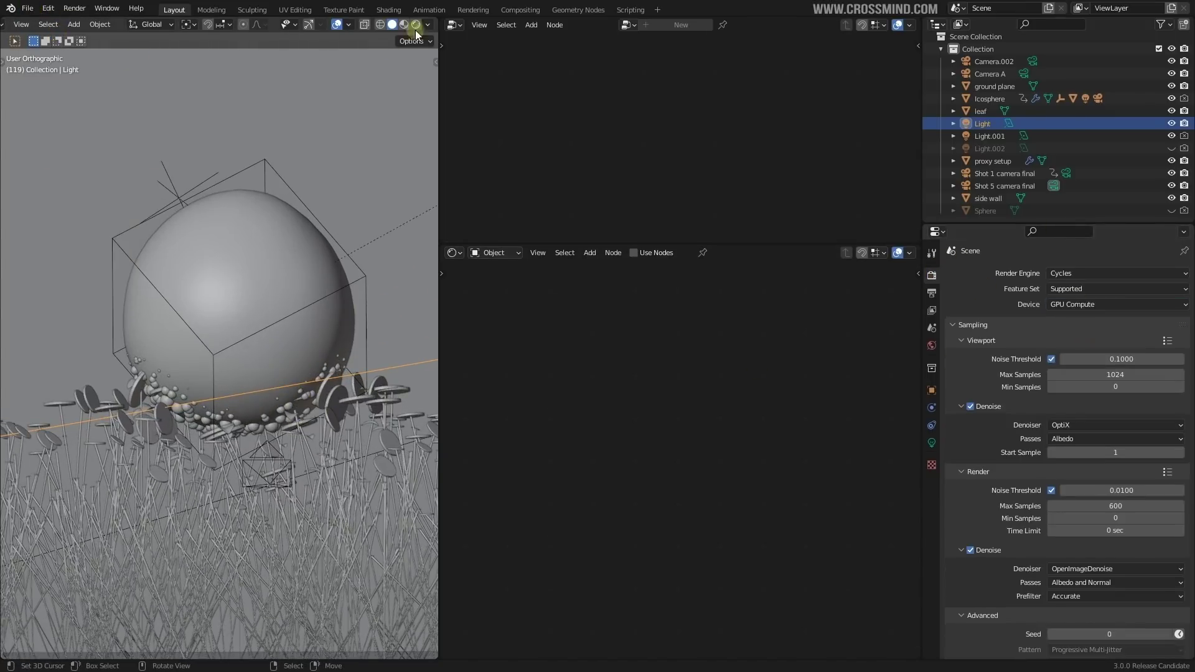
Step: Preview the glass sphere in rendered shading with viewport max samples set to 64 and the overlays hidden
left_click(416, 25)
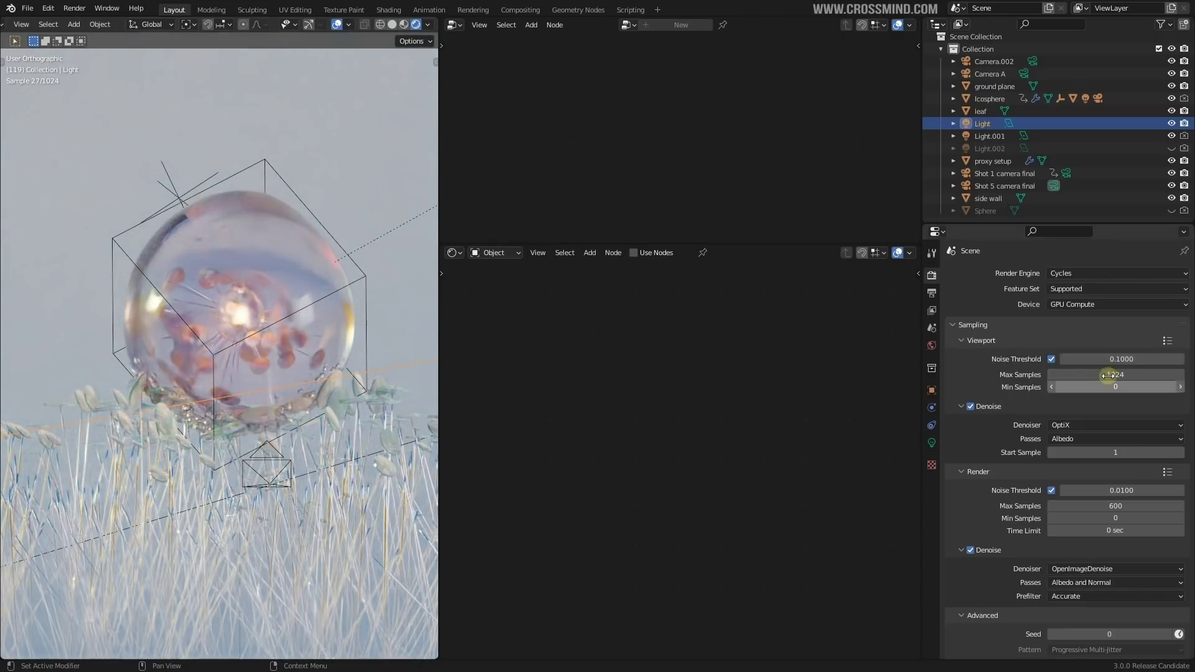
key("Return")
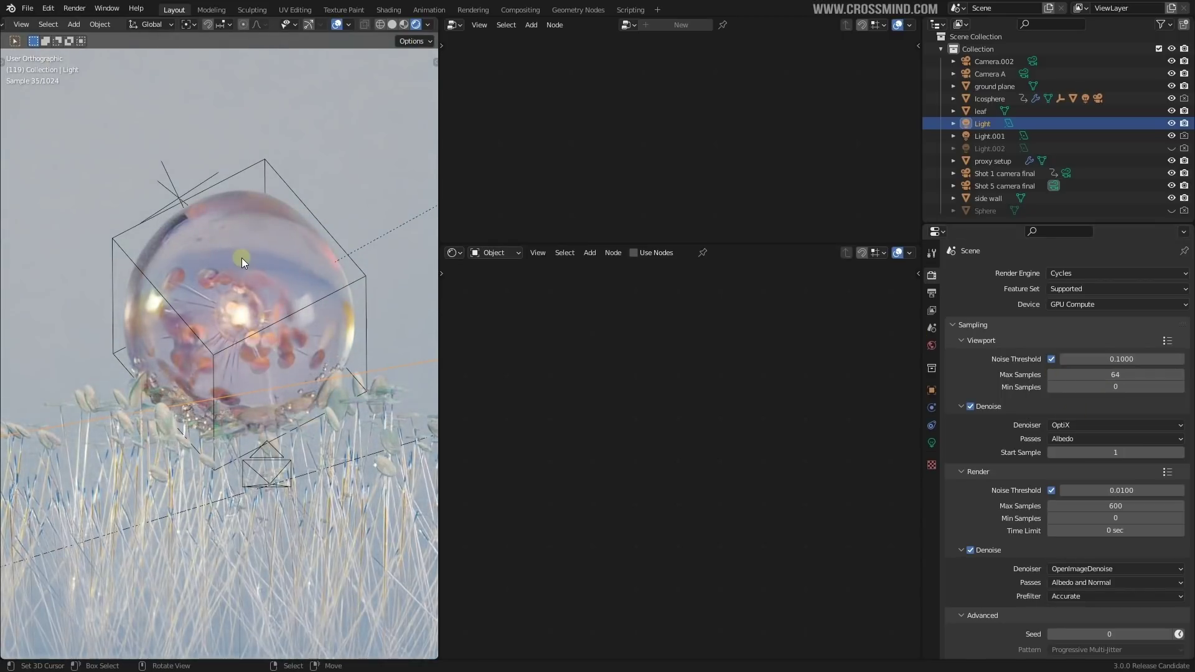
key("shift+alt+z")
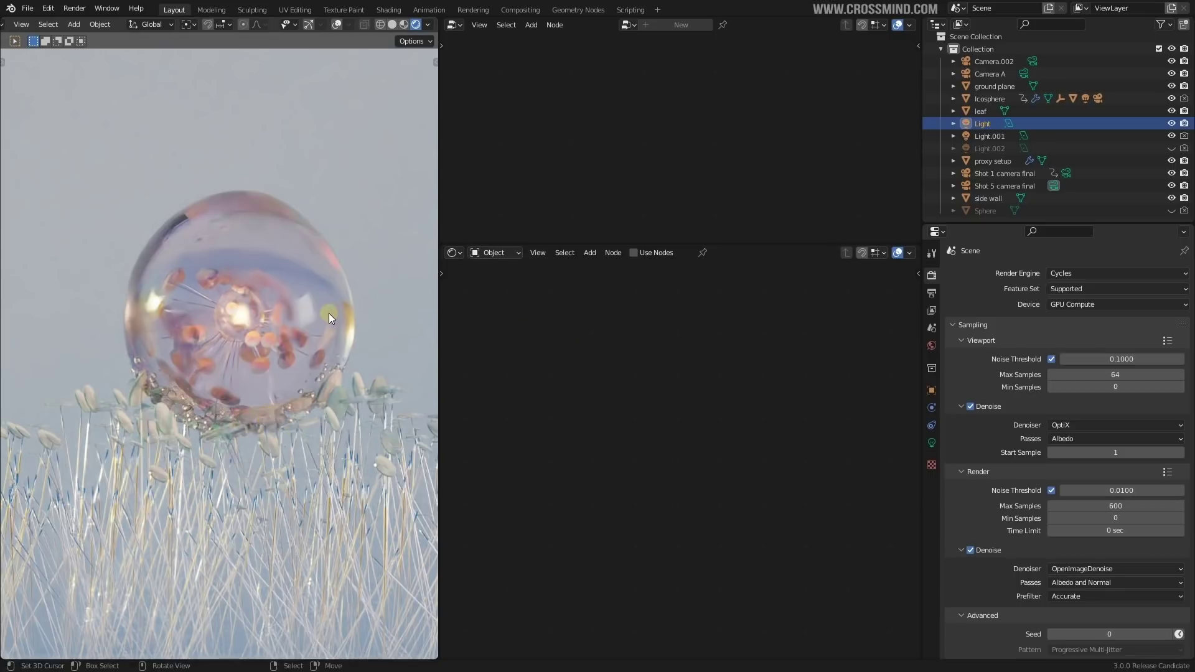
Step: Select the proxy setup object in wireframe shading and enlarge the geometry node editor above the shader editor
key("shift+z")
right_click(320, 295)
scroll(667, 426, "down", 5)
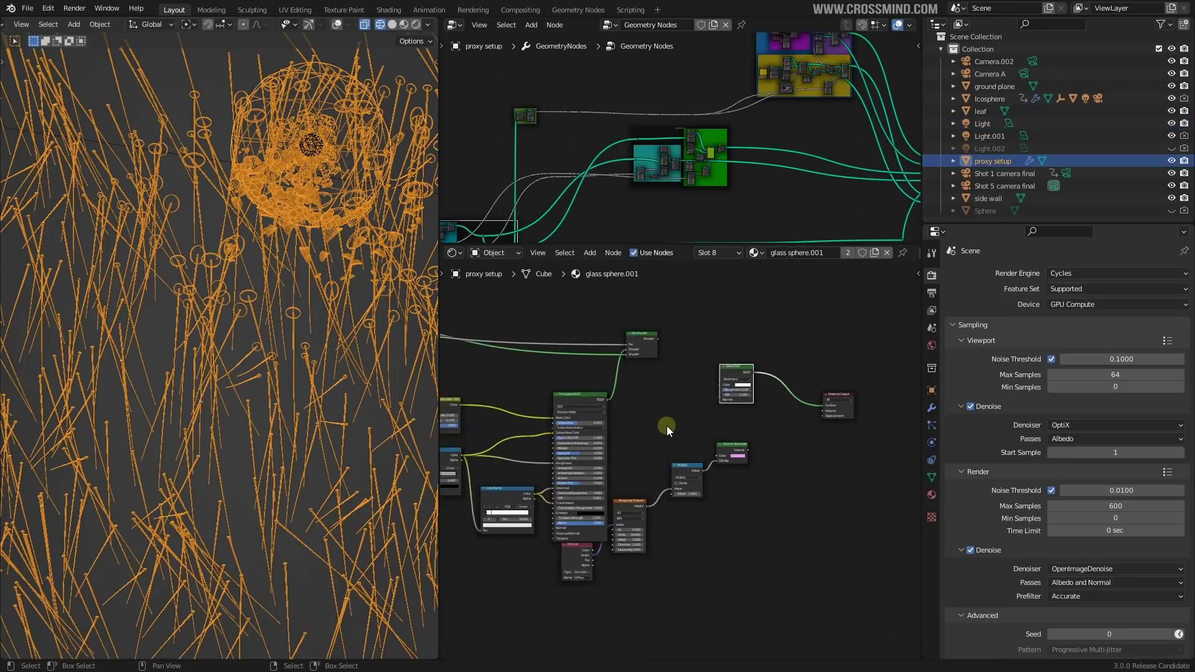
middle_click_drag(445, 425, 563, 368)
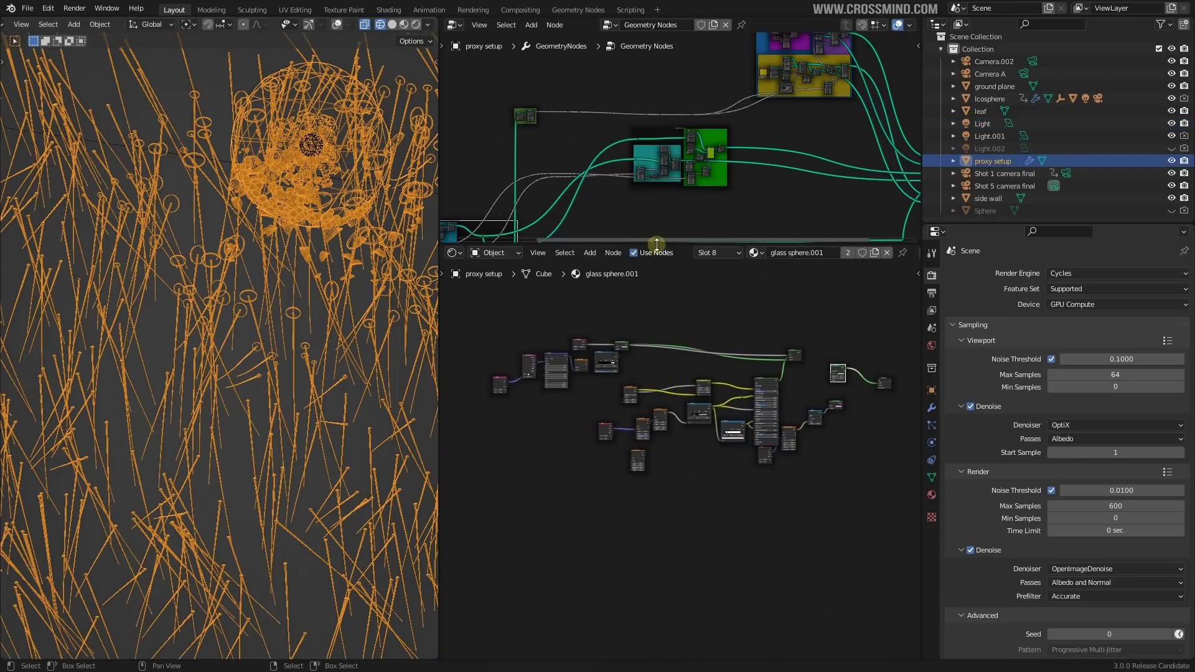
left_click_drag(651, 244, 647, 558)
Step: Set the density of the Distribute Points on Faces node in the Grid and Lines frame to 5
middle_click_drag(525, 434, 768, 410)
scroll(697, 438, "up", 9)
middle_click_drag(580, 342, 794, 173)
scroll(714, 333, "up", 12)
middle_click_drag(703, 361, 725, 361)
scroll(725, 360, "up", 2)
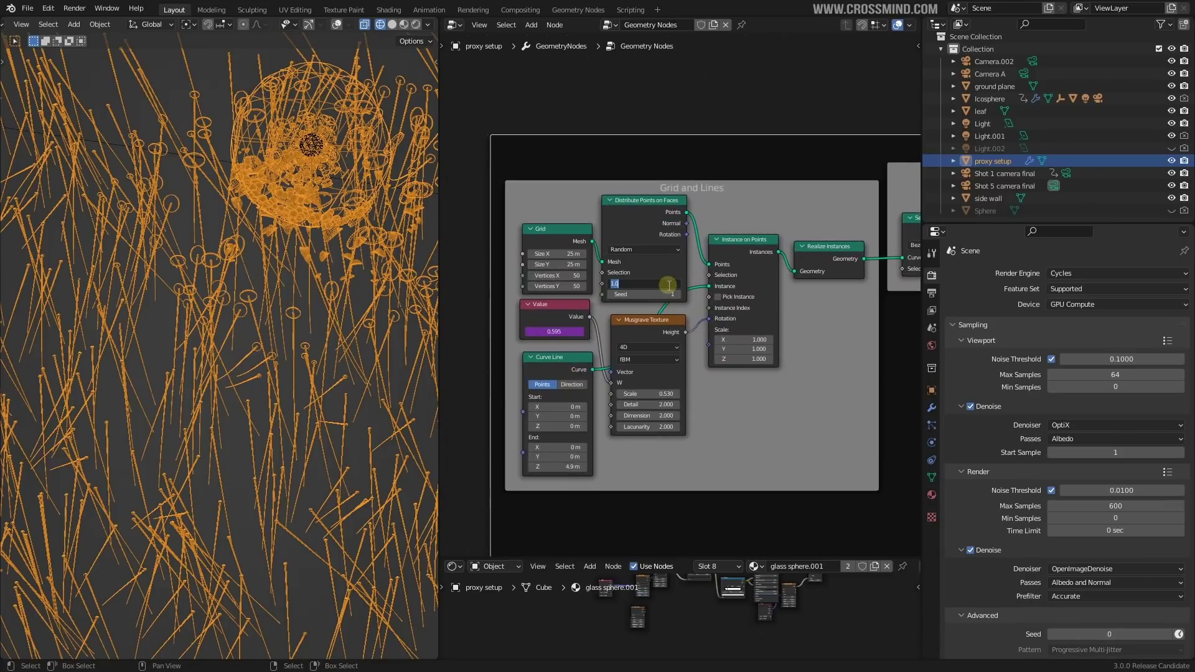
key("Return")
Step: View the sphere and grass field from above in rendered shading with the overlays hidden
scroll(147, 294, "down", 6)
middle_click_drag(149, 300, 297, 261)
scroll(178, 327, "up", 4)
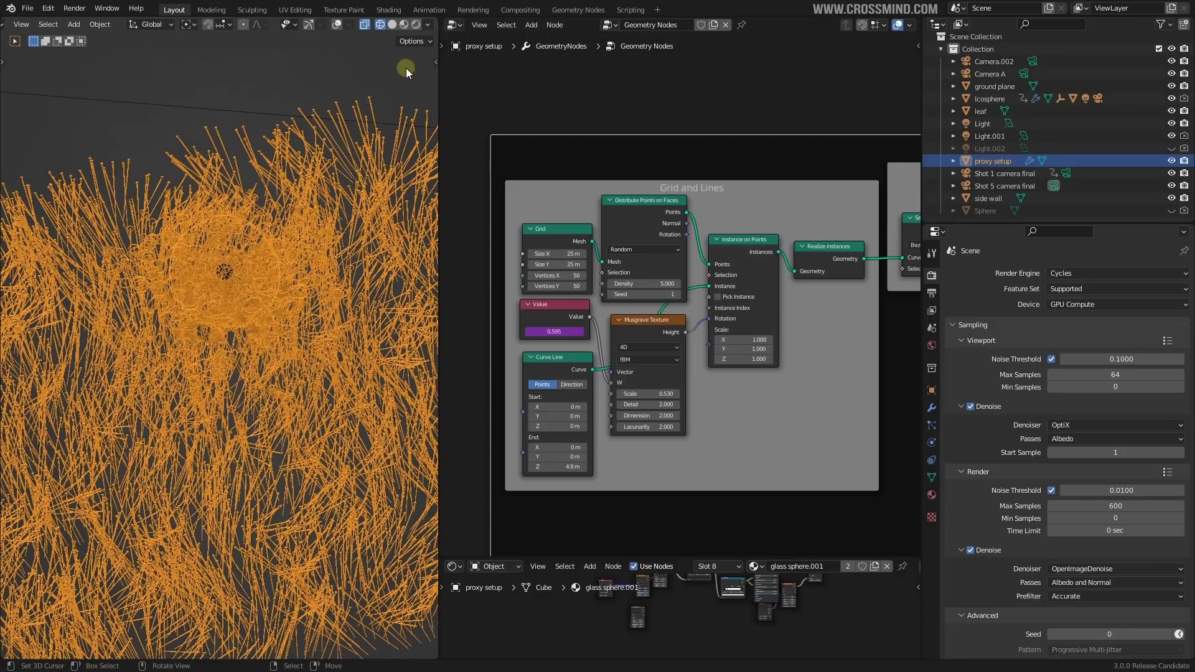
left_click(416, 25)
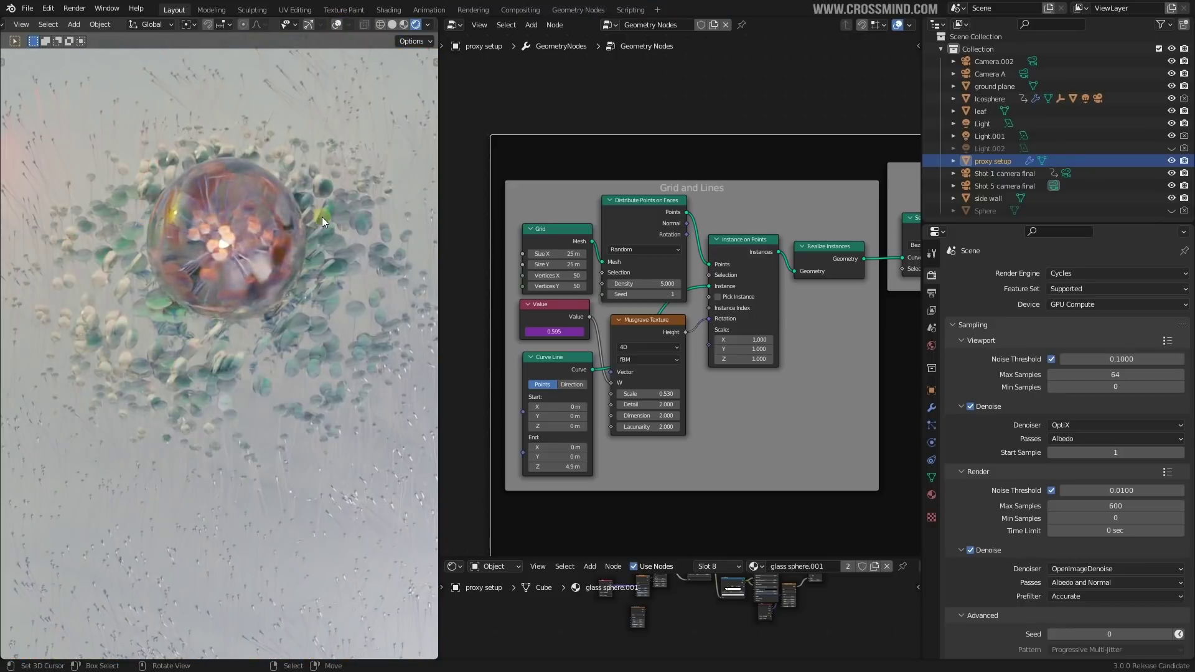
left_click(336, 23)
left_click(336, 24)
scroll(584, 315, "down", 2)
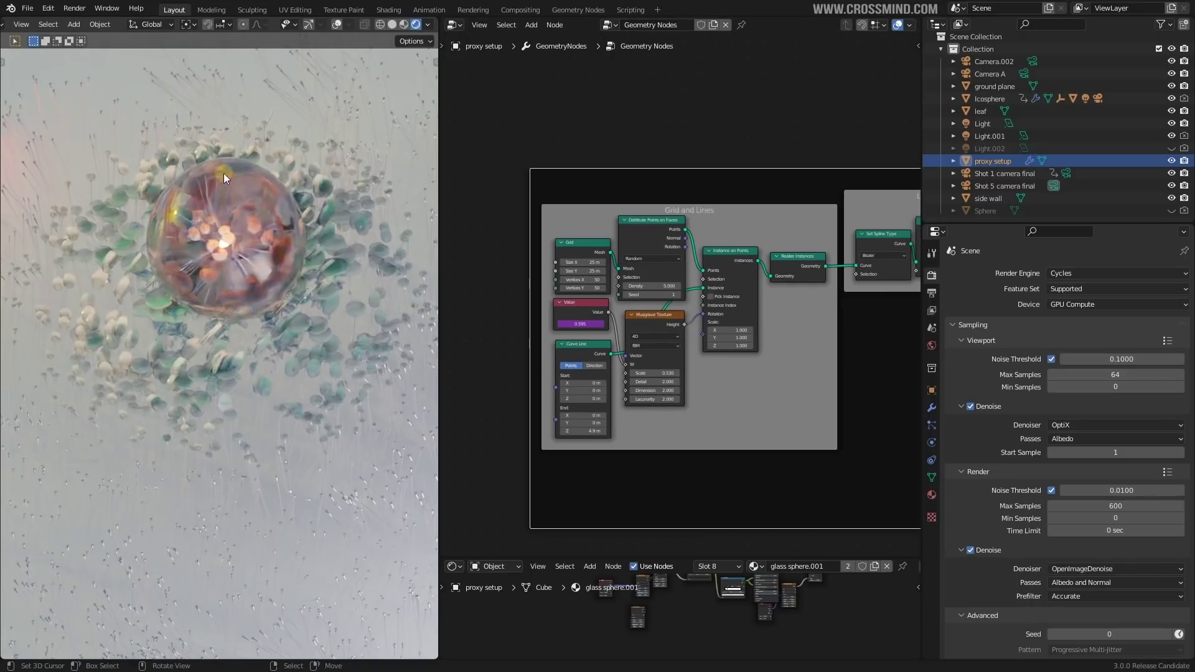
scroll(692, 349, "down", 1)
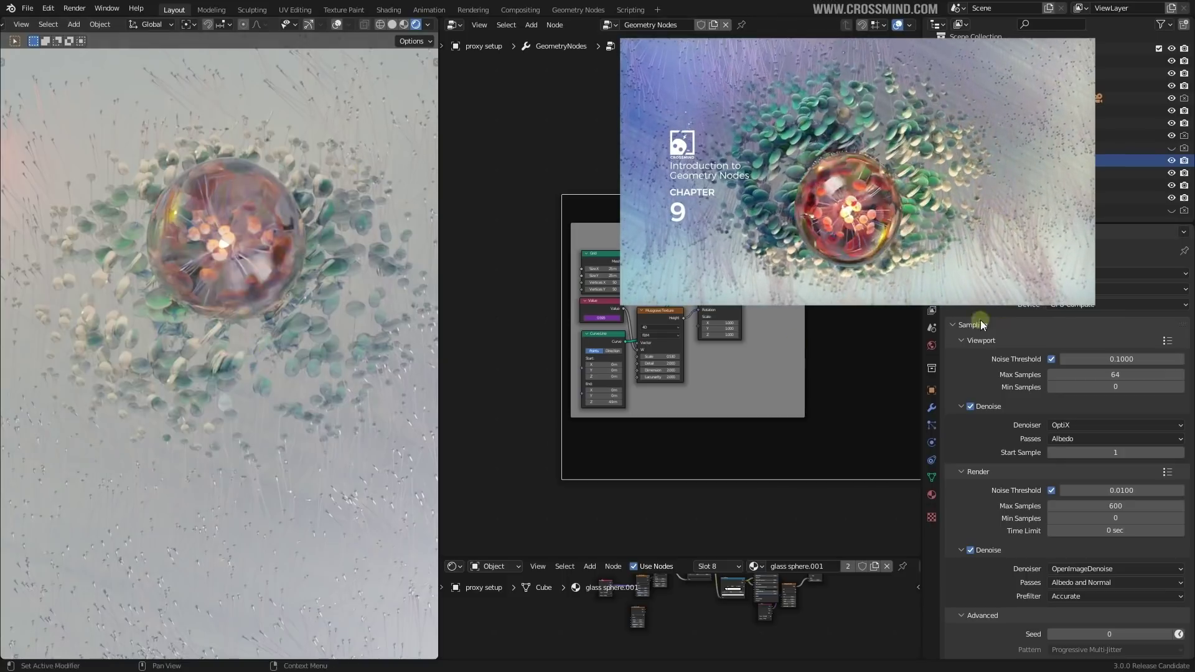
scroll(854, 341, "down", 4)
middle_click_drag(851, 344, 763, 333)
scroll(763, 334, "up", 3)
scroll(759, 341, "up", 1)
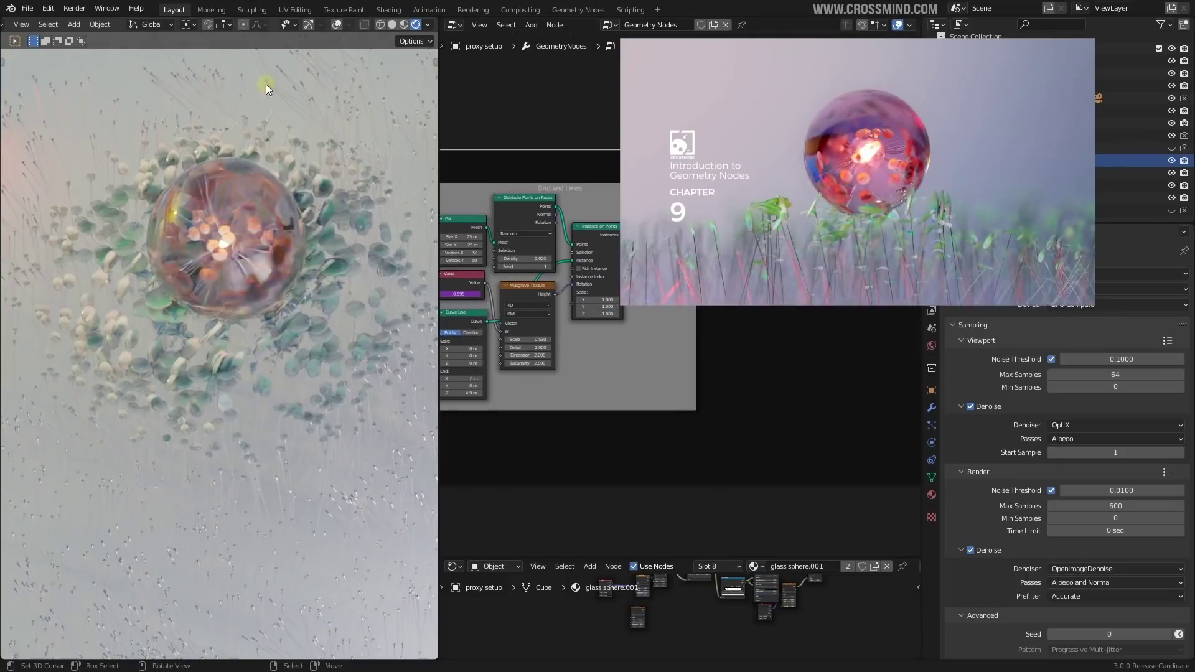
Step: Review the scene's lights with overlays shown, expand the Icosphere's hierarchy to select its Point light, and hide the overlays again
left_click(337, 24)
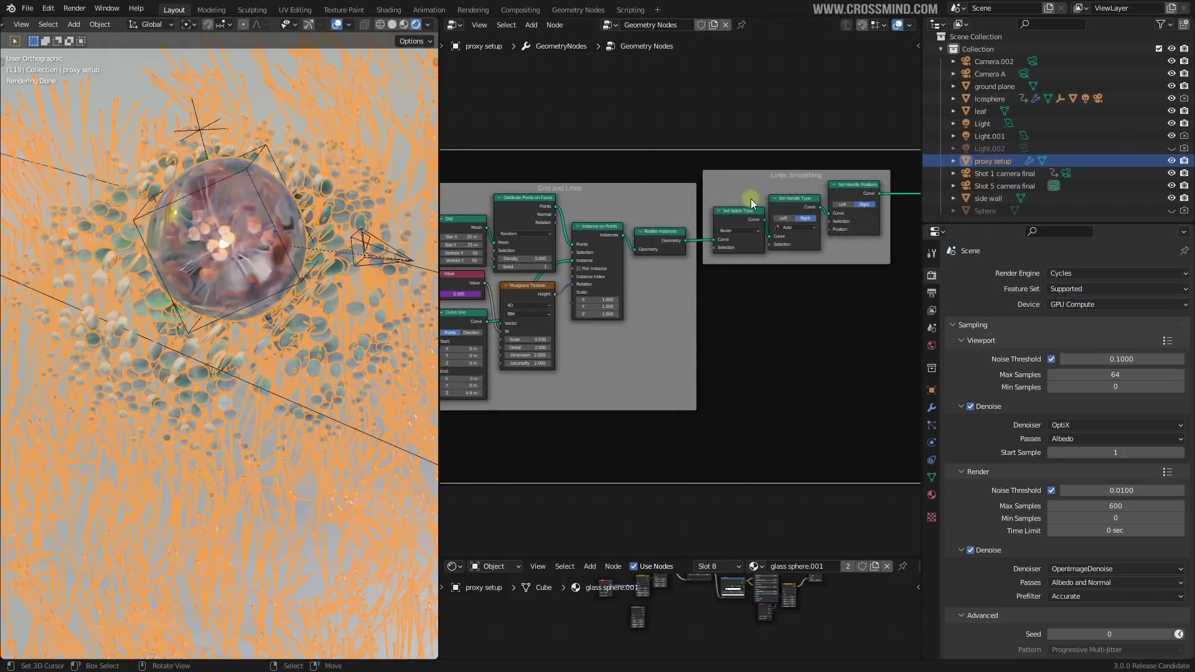
left_click(982, 123)
left_click(983, 135)
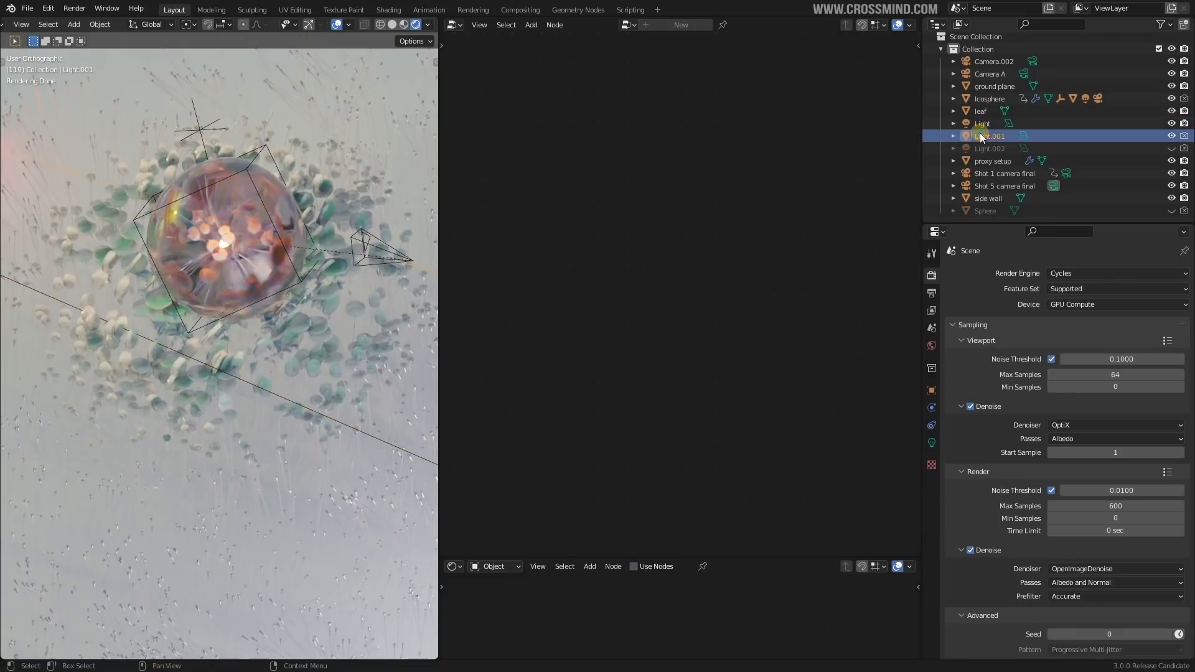
left_click(981, 110)
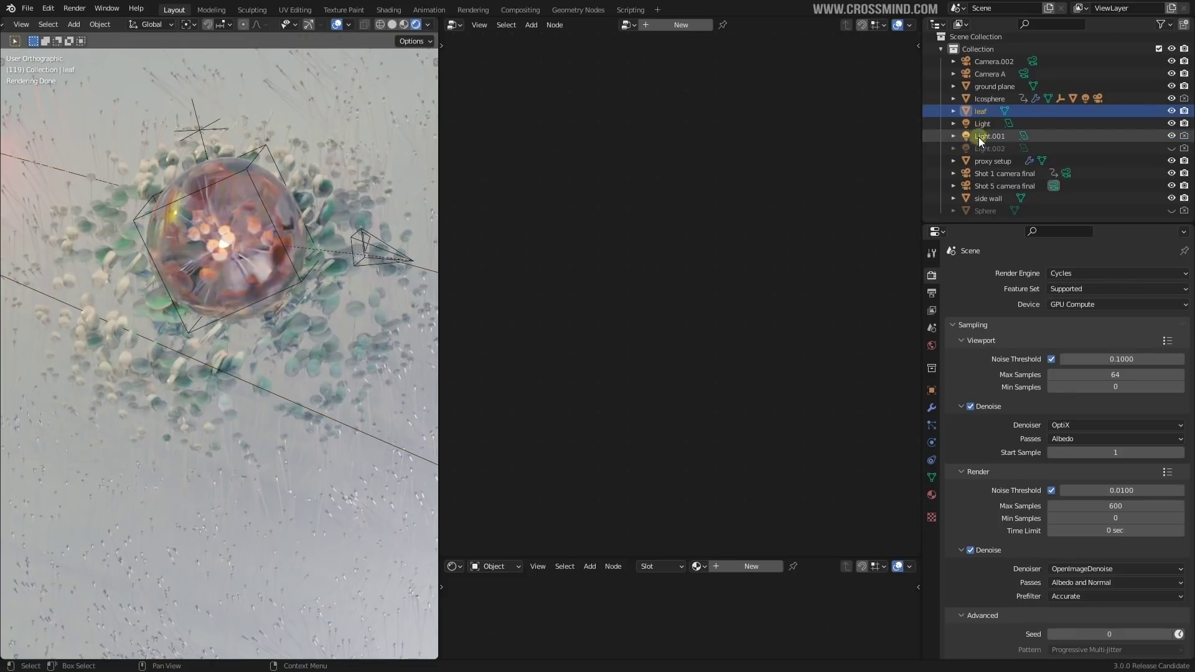
left_click(975, 99)
left_click(953, 99)
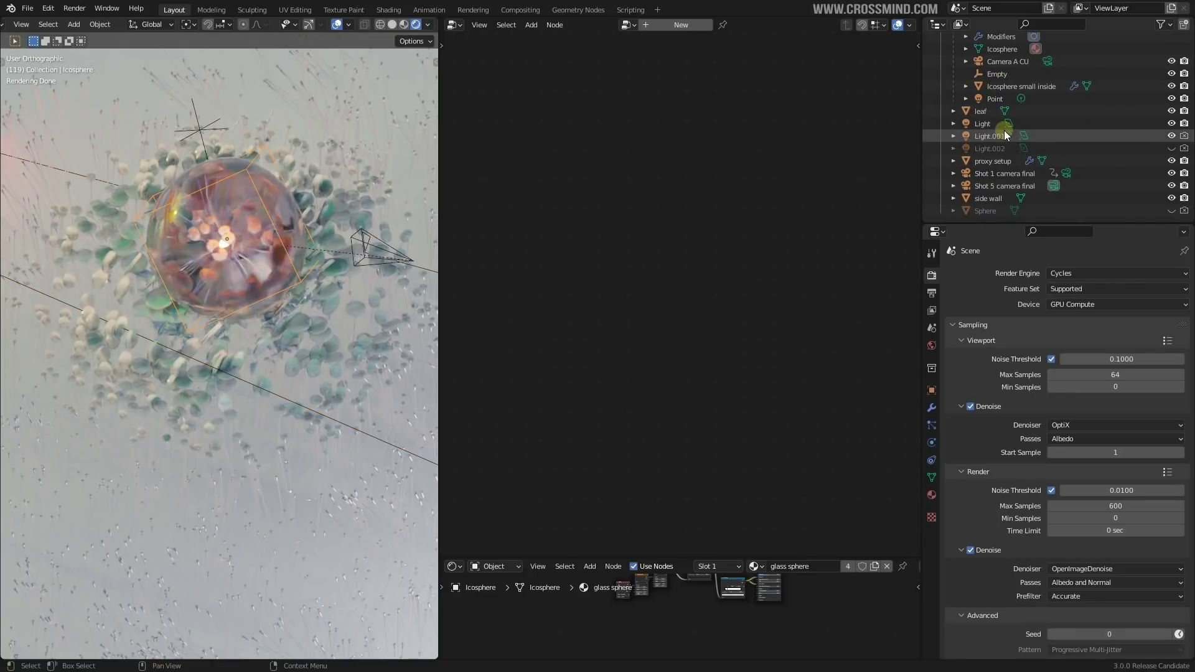
scroll(996, 106, "down", 4)
left_click(995, 98)
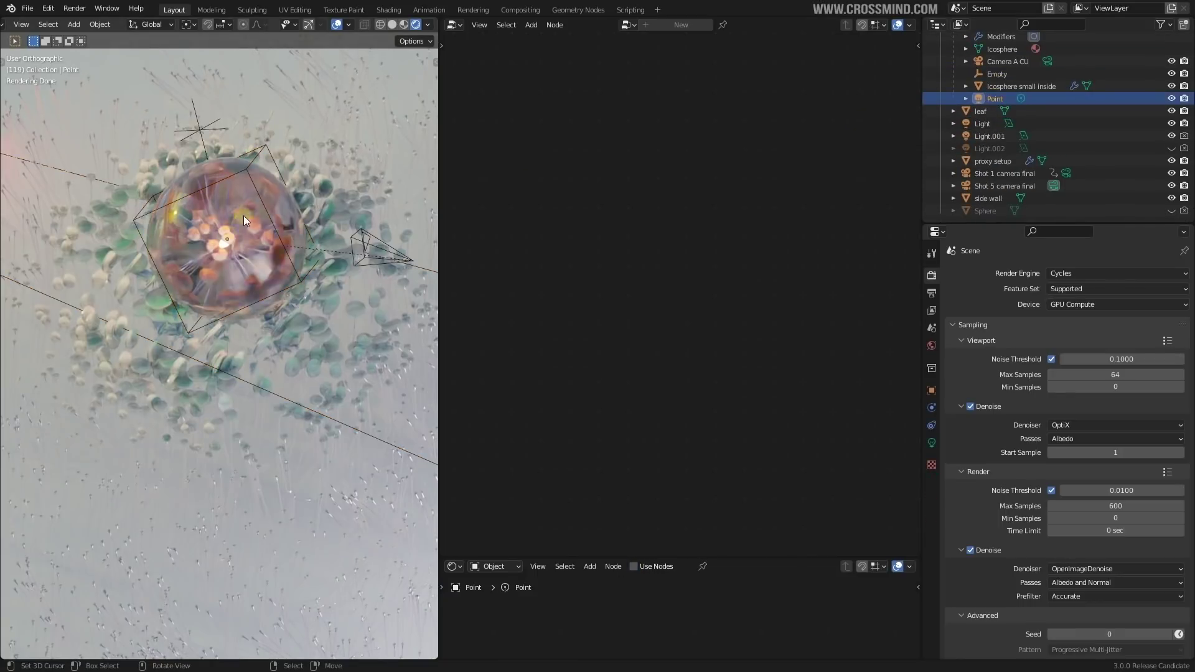
left_click(336, 25)
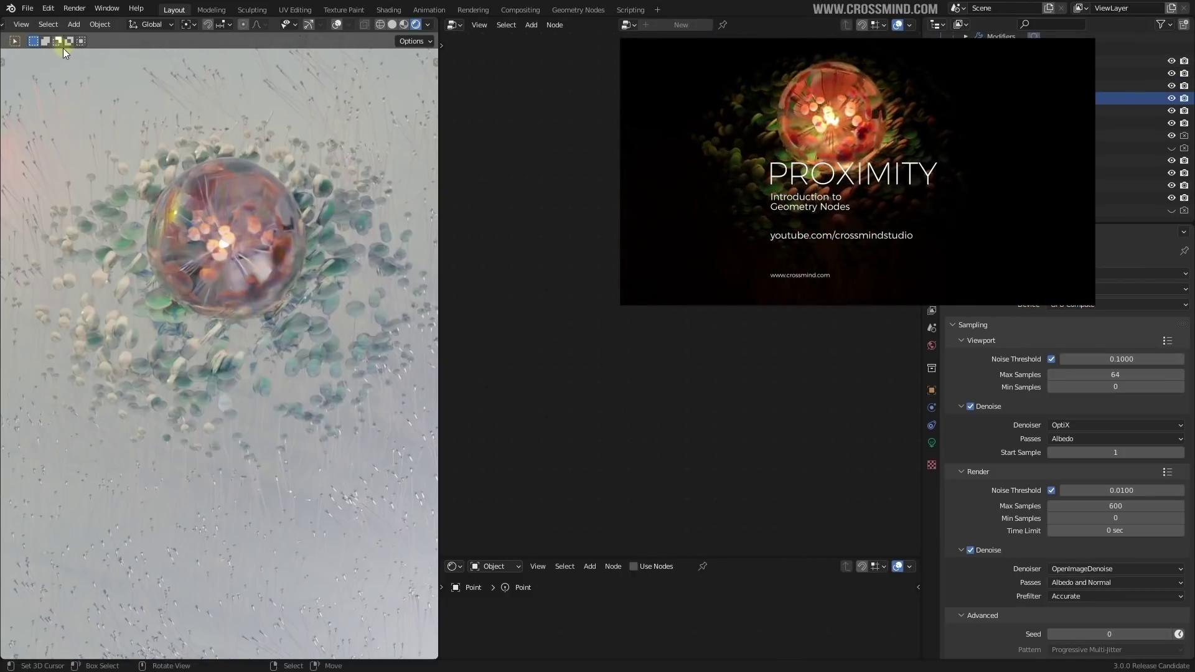
Step: Open another shot's project file without saving changes to Shot 5 final.blend, and show its camera view in rendered shading
left_click(28, 8)
left_click(69, 36)
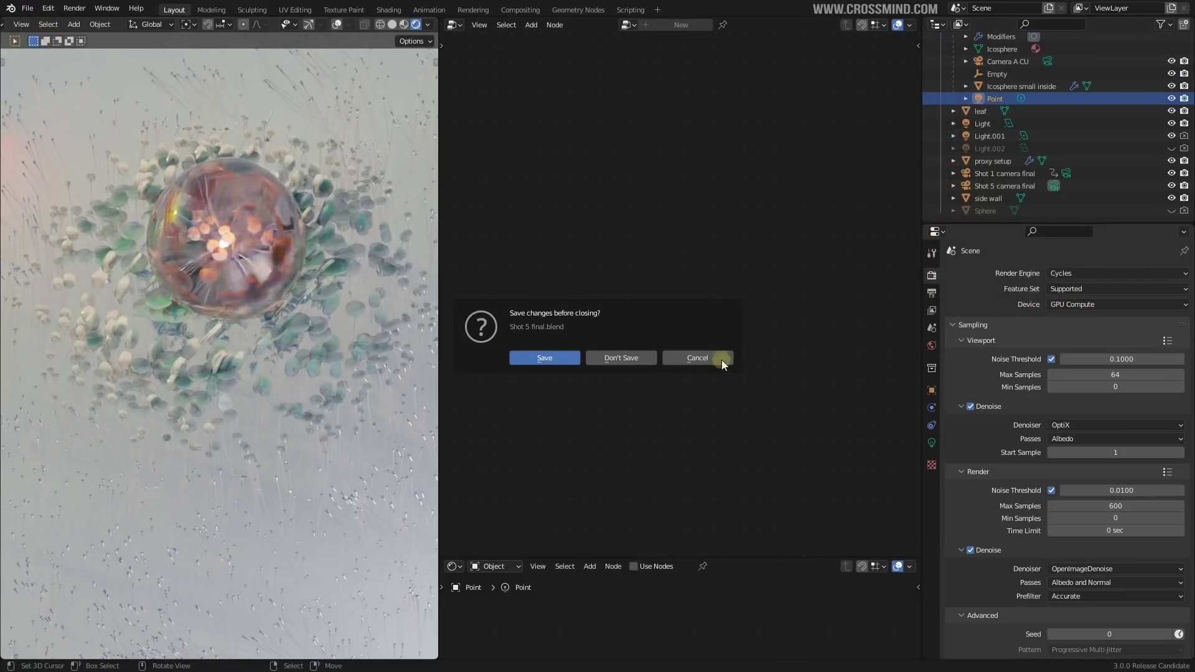
left_click(631, 361)
left_click(416, 26)
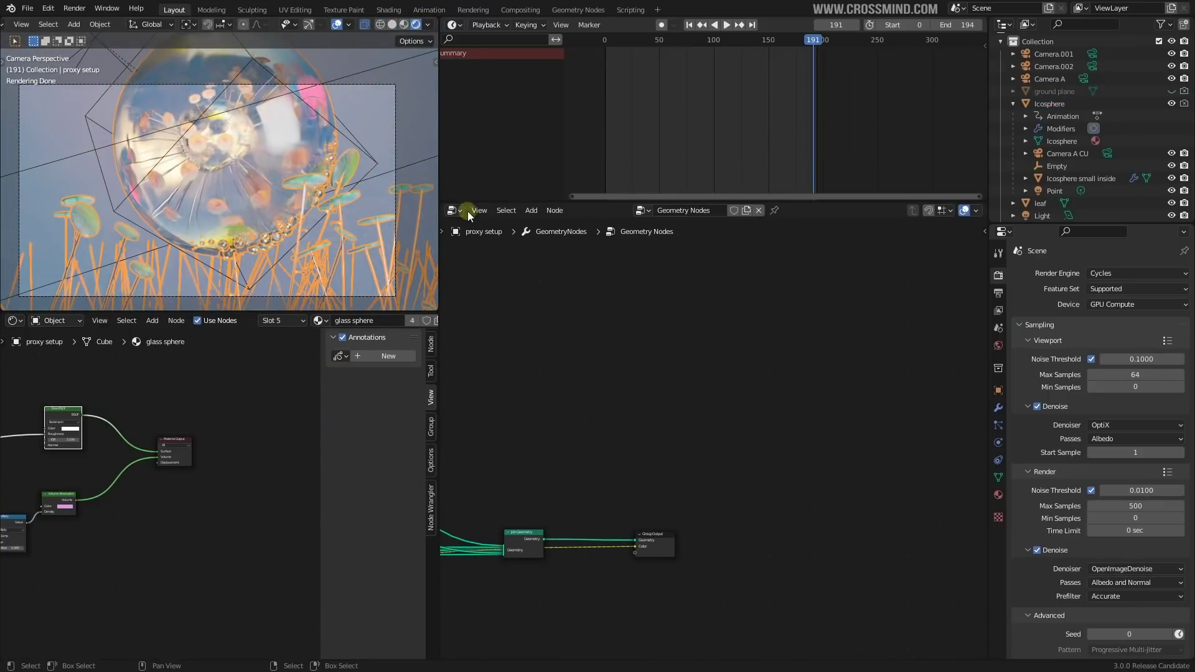
Step: Examine the proxy setup's geometry node tree around the Musgrave Texture, Set Position, Distribute Points on Faces and Curve Line nodes
left_click_drag(459, 203, 458, 205)
left_click(457, 212)
left_click(497, 318)
scroll(686, 471, "down", 6)
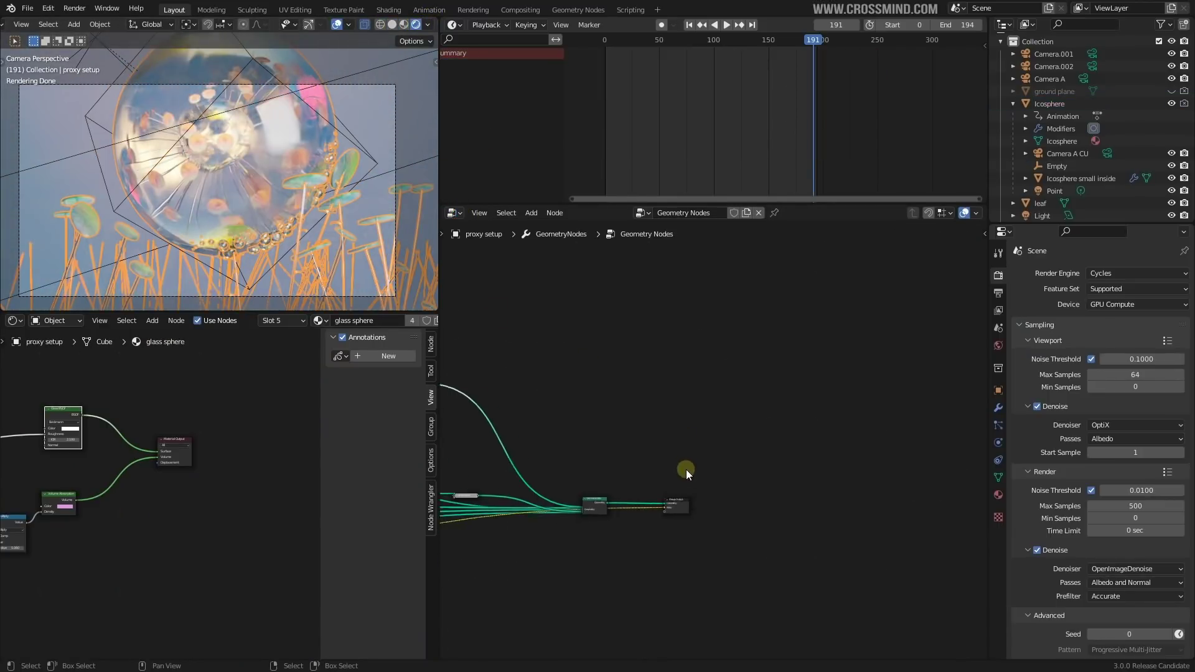
middle_click_drag(498, 506, 832, 469)
scroll(832, 469, "up", 2)
middle_click_drag(602, 507, 615, 538)
scroll(615, 538, "up", 5)
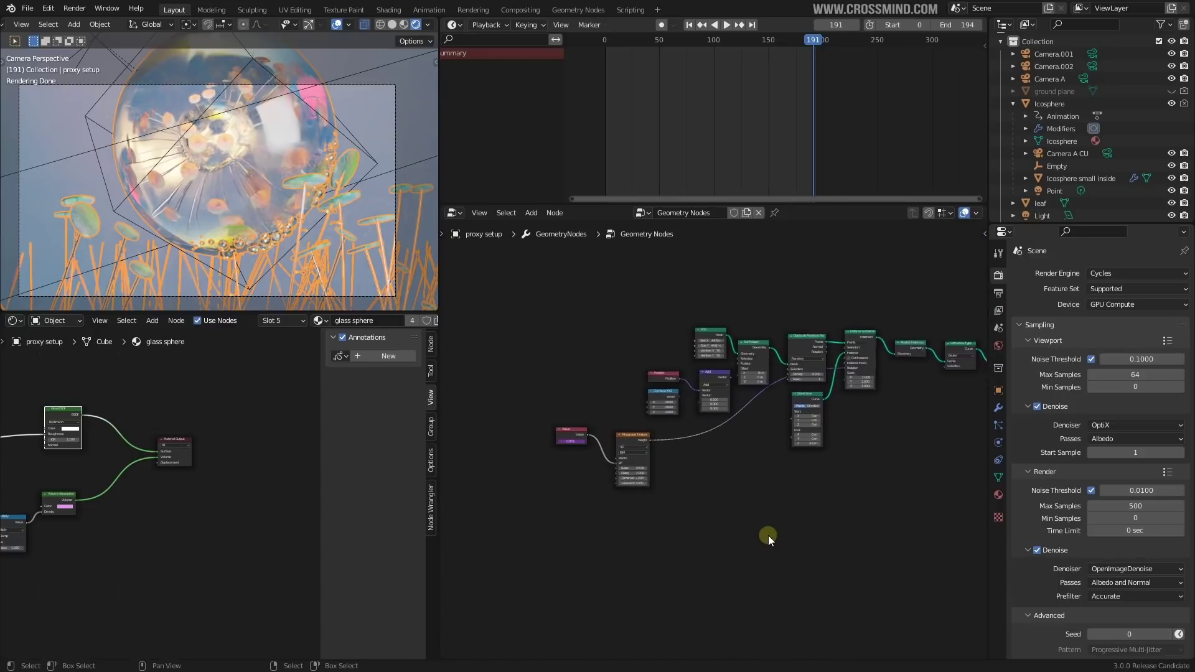
scroll(778, 455, "up", 1)
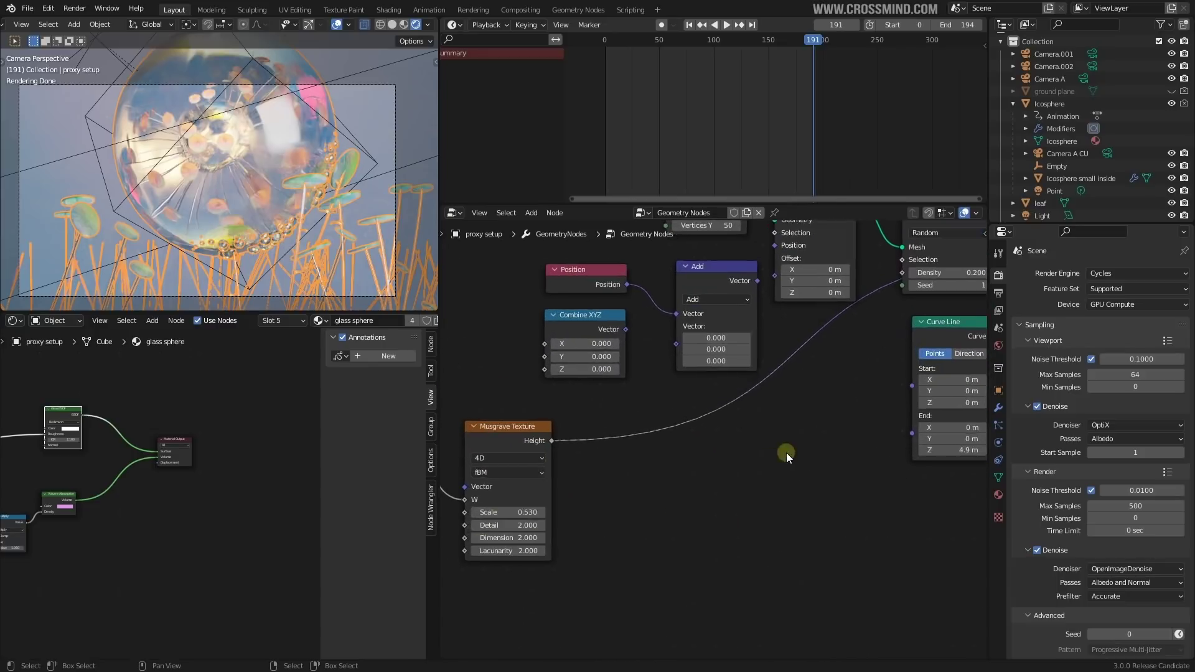
middle_click_drag(786, 453, 692, 525)
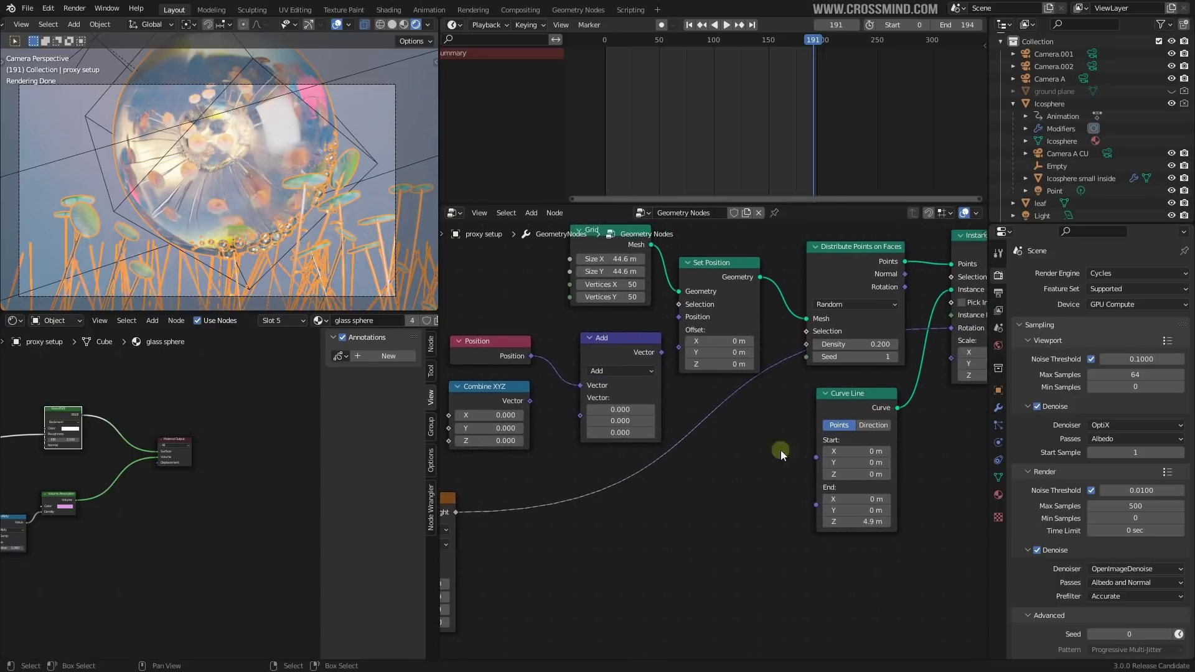
Step: Hide the viewport overlays and show the proxy setup's glass sphere material in the large editor as shader nodes
left_click(337, 25)
scroll(584, 426, "down", 4)
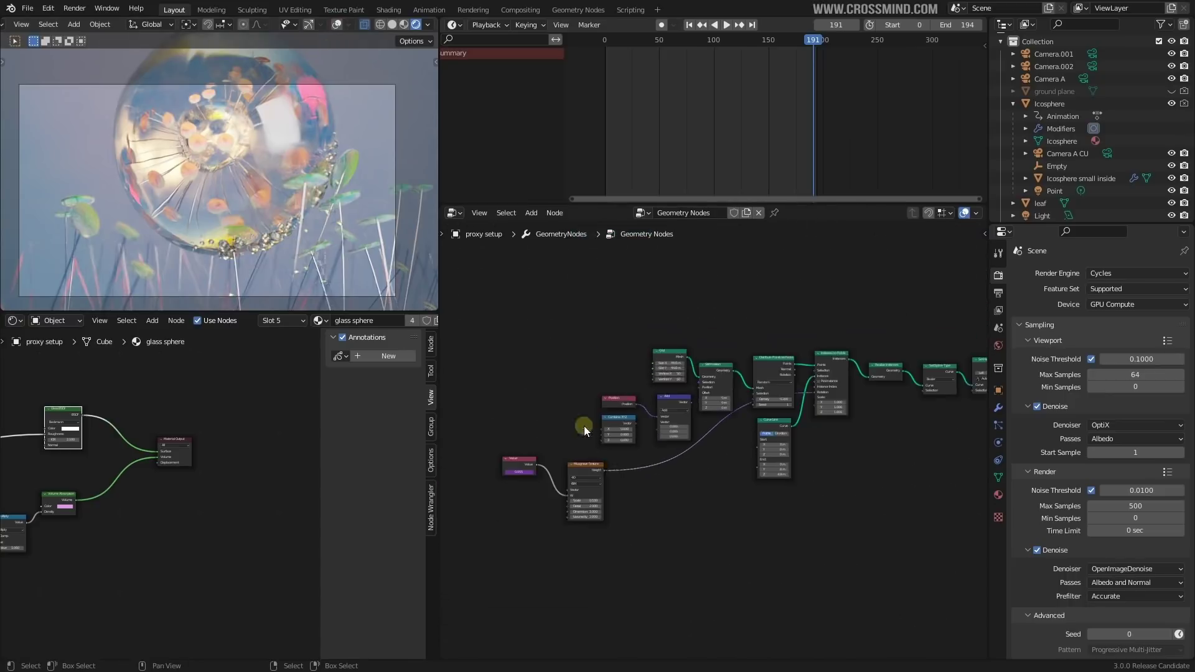
left_click(454, 213)
left_click(485, 330)
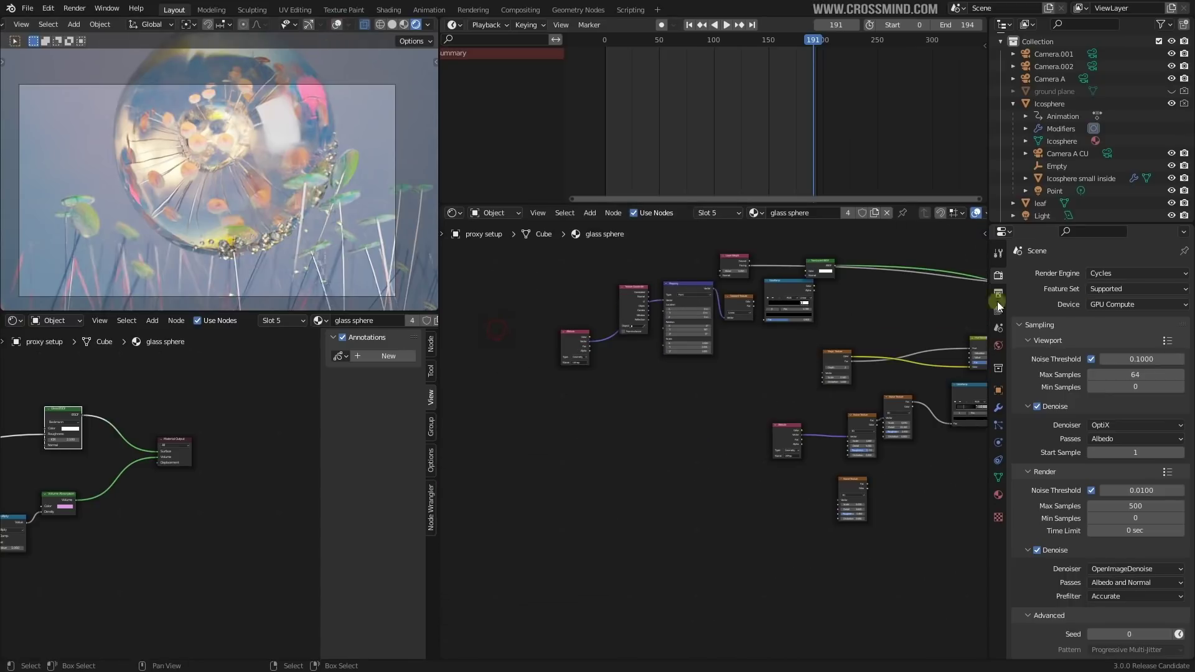
left_click(998, 495)
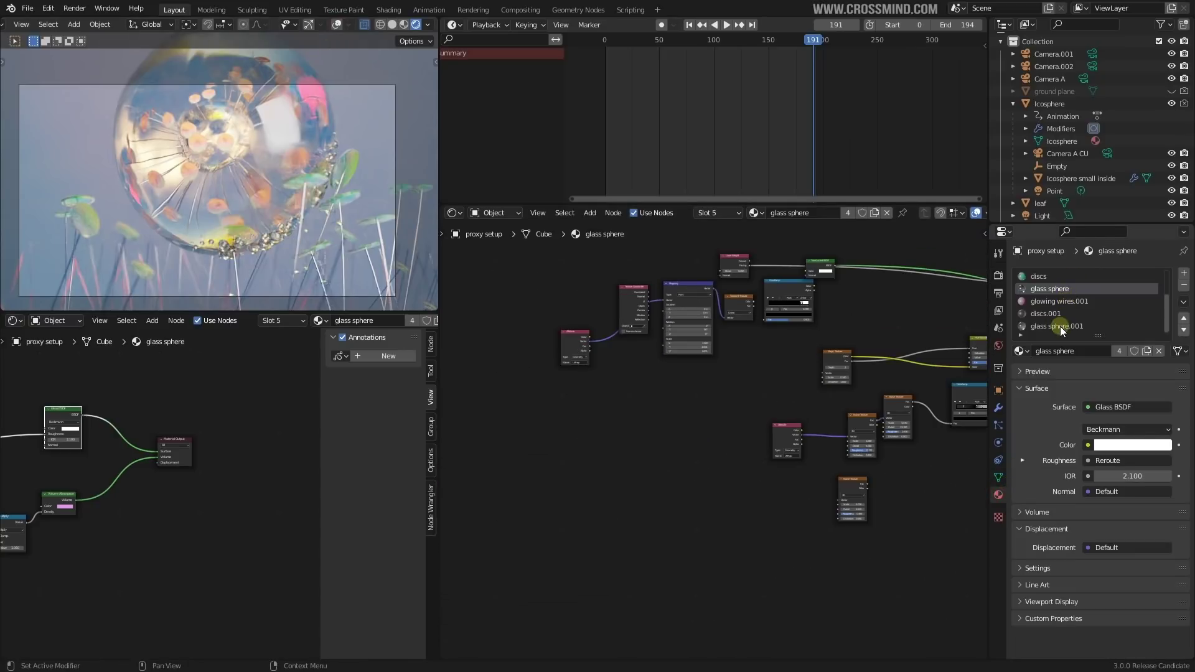
left_click(1059, 326)
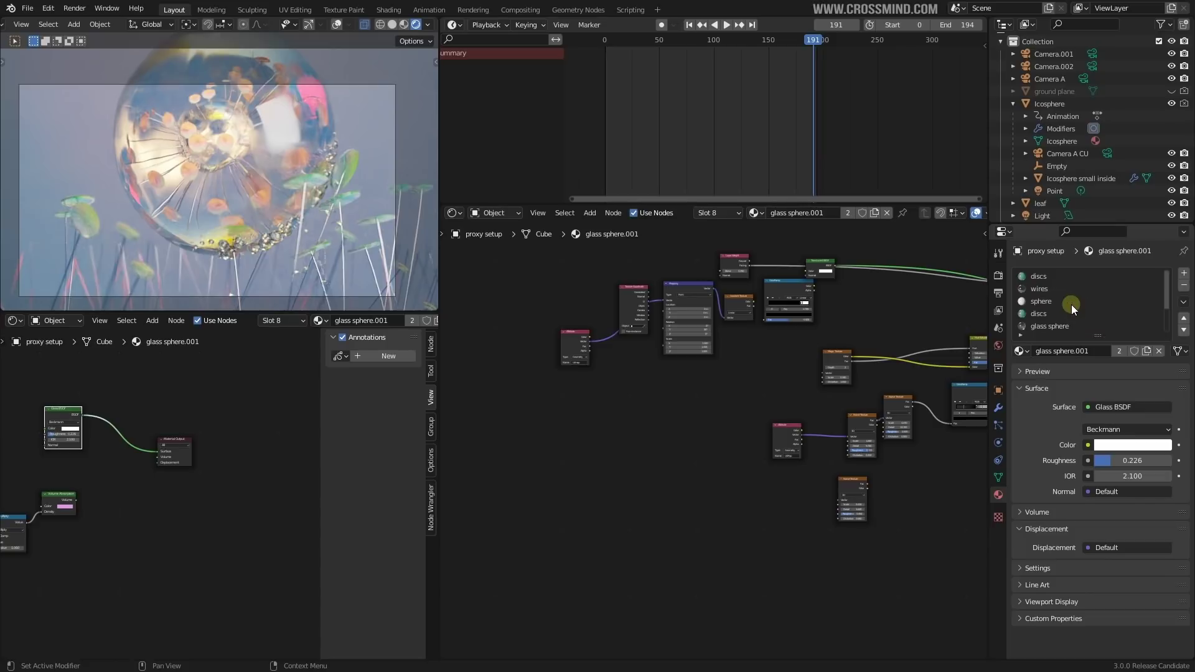
scroll(1071, 304, "up", 3)
left_click(1058, 326)
Step: Rearrange the Glass BSDF, Volume Absorption and Multiply nodes, bringing the Glass BSDF and Volume Absorption closer to the Material Output
middle_click_drag(983, 305, 663, 363)
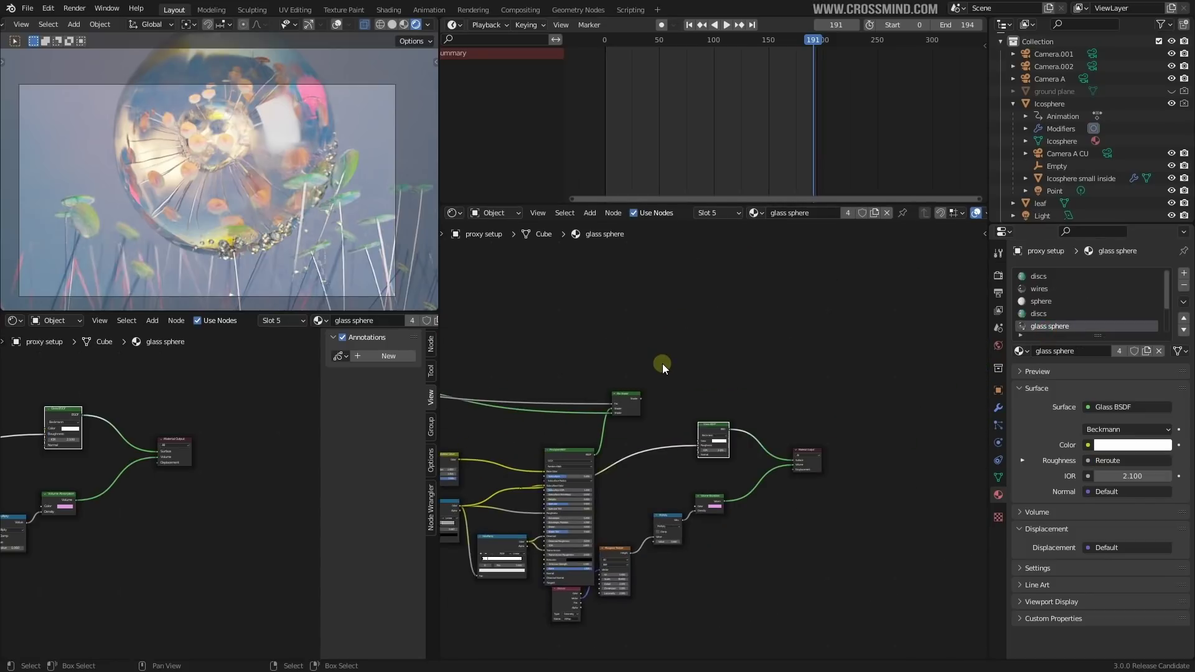
scroll(800, 468, "up", 13)
middle_click_drag(742, 429, 675, 340)
left_click_drag(676, 342, 682, 368)
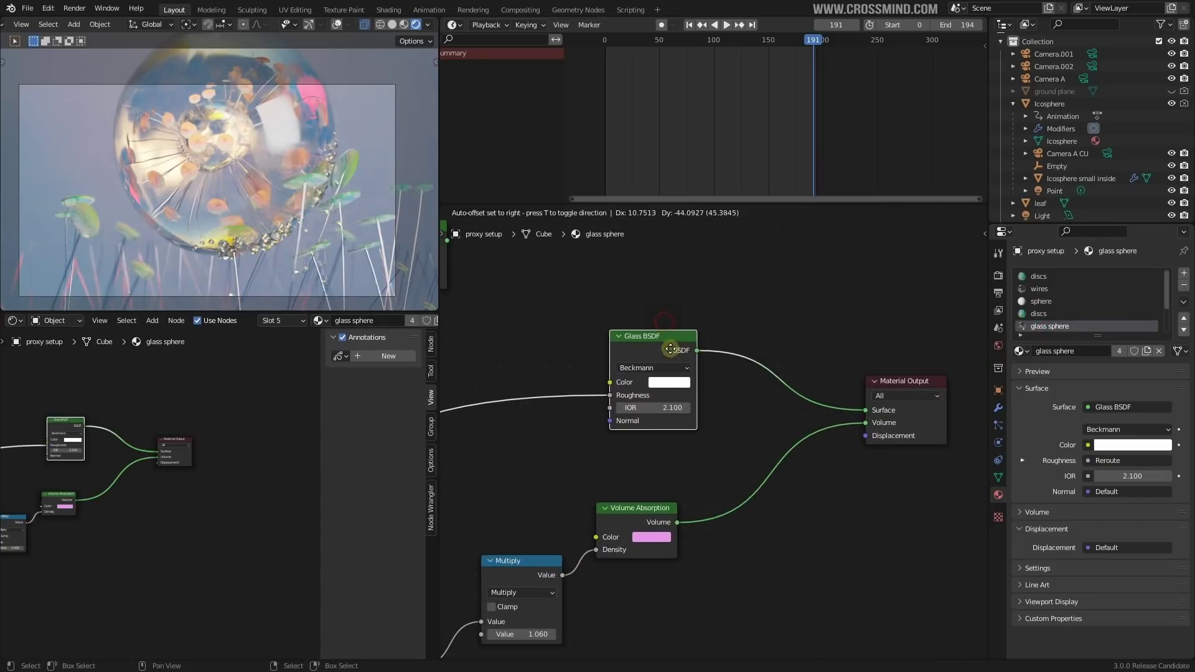
left_click_drag(634, 525, 725, 505)
left_click(523, 568)
left_click_drag(523, 569, 528, 569)
left_click_drag(685, 346, 747, 356)
scroll(711, 421, "down", 4)
scroll(712, 421, "up", 4)
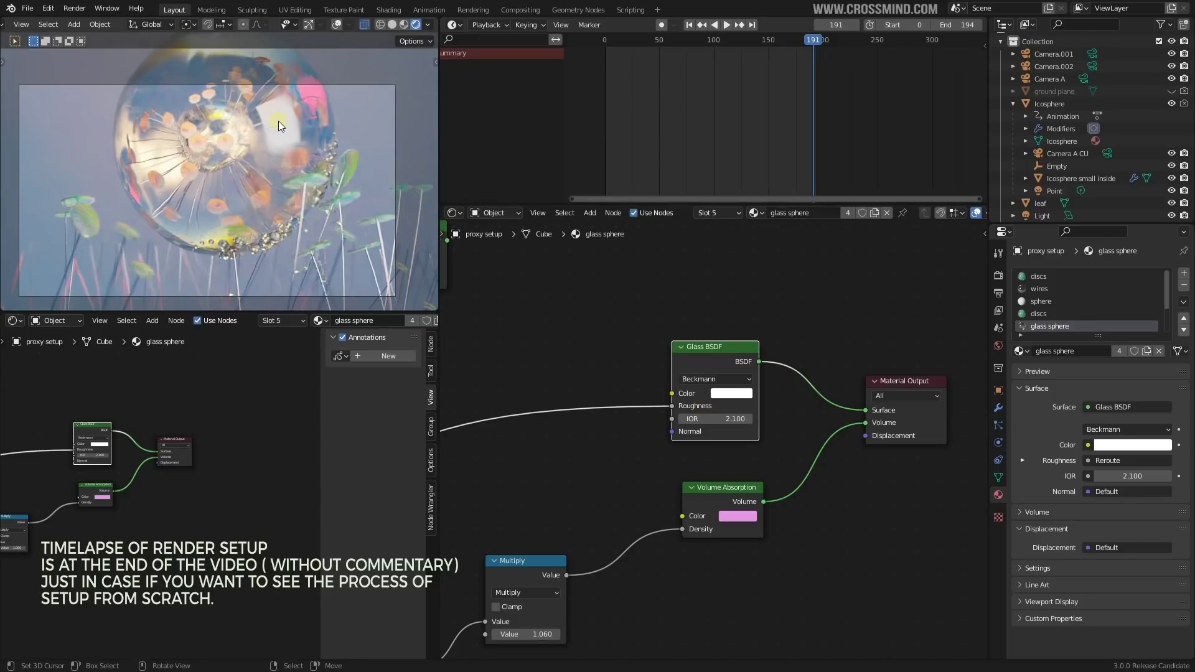
Step: Reframe the glass sphere up close in solid shading and return the viewport to rendered shading
left_click(391, 24)
scroll(260, 185, "up", 5)
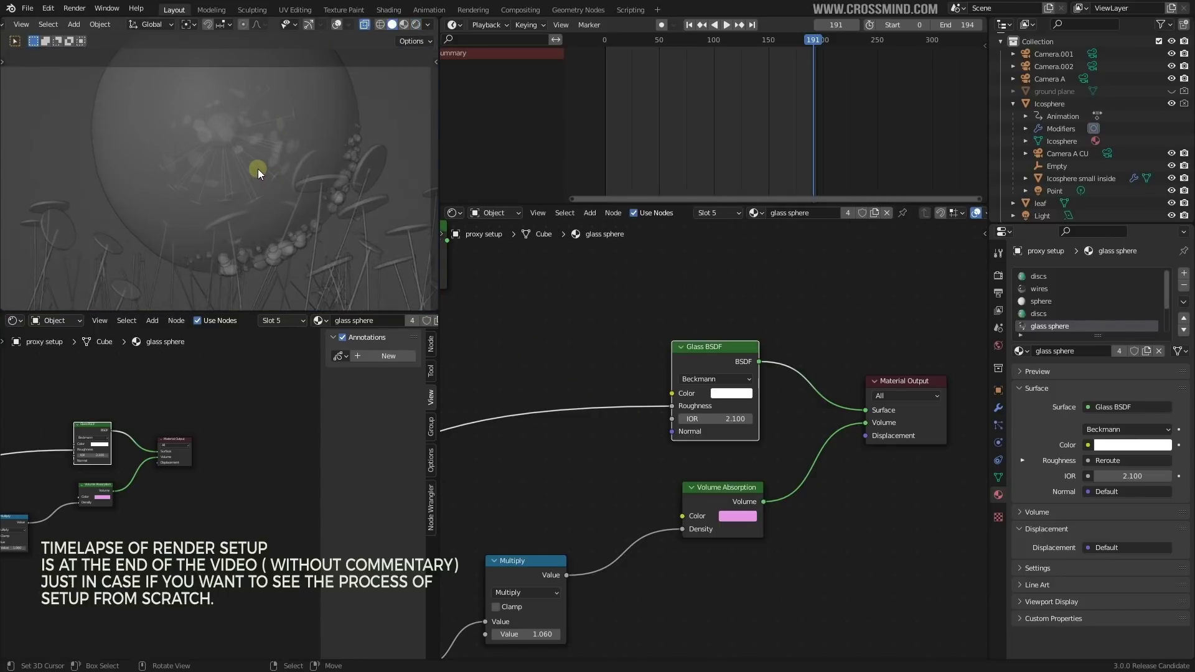
scroll(366, 156, "down", 3)
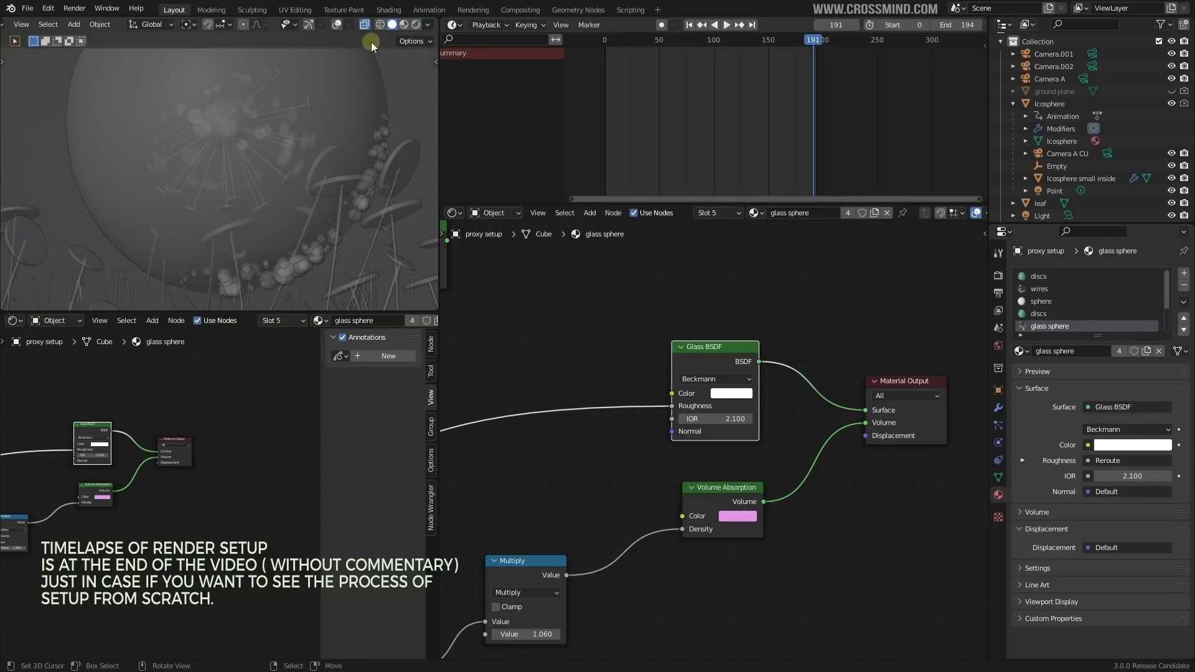
left_click(420, 28)
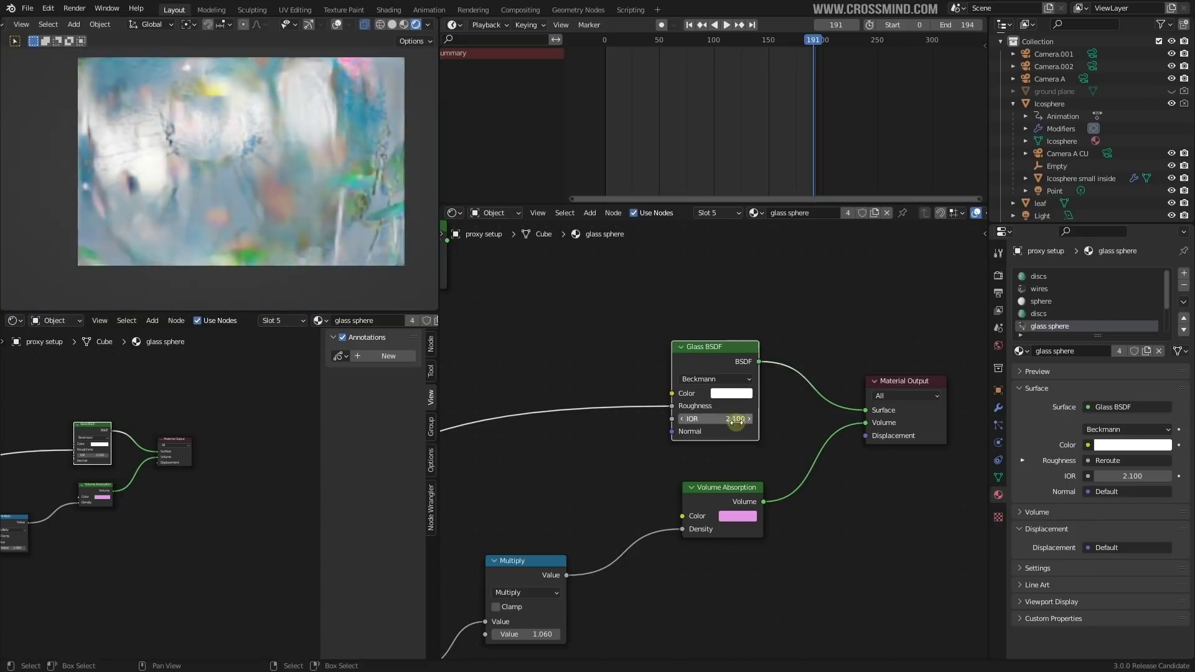
Step: Enable denoising for the viewport samples in the Cycles render settings to clean up the glass sphere preview
mouse_move(729, 419)
left_mouse_down()
mouse_move(741, 419)
mouse_move(725, 418)
left_mouse_up()
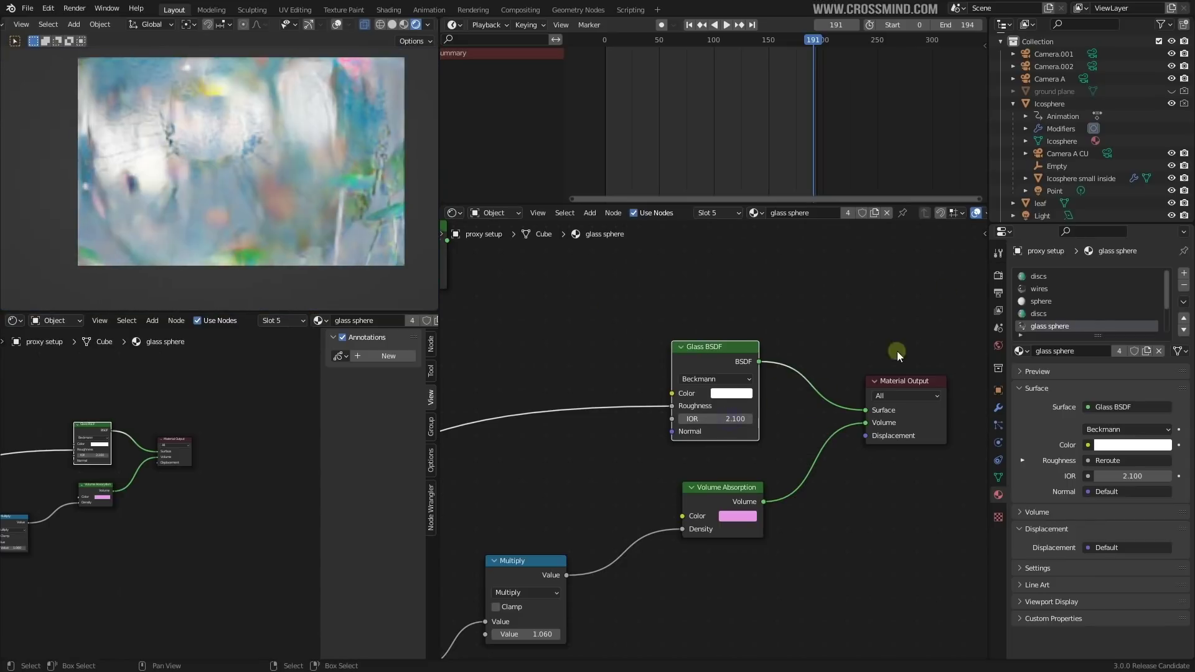
left_click(999, 275)
left_click(1037, 406)
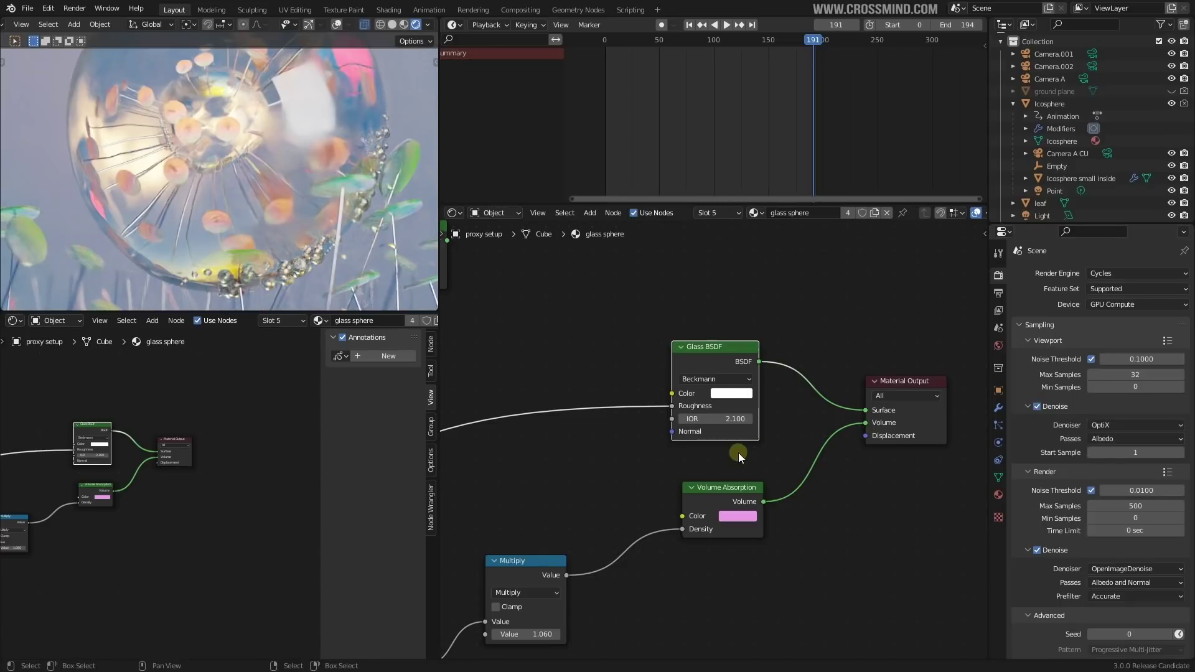
scroll(722, 446, "up", 1)
scroll(693, 412, "up", 1)
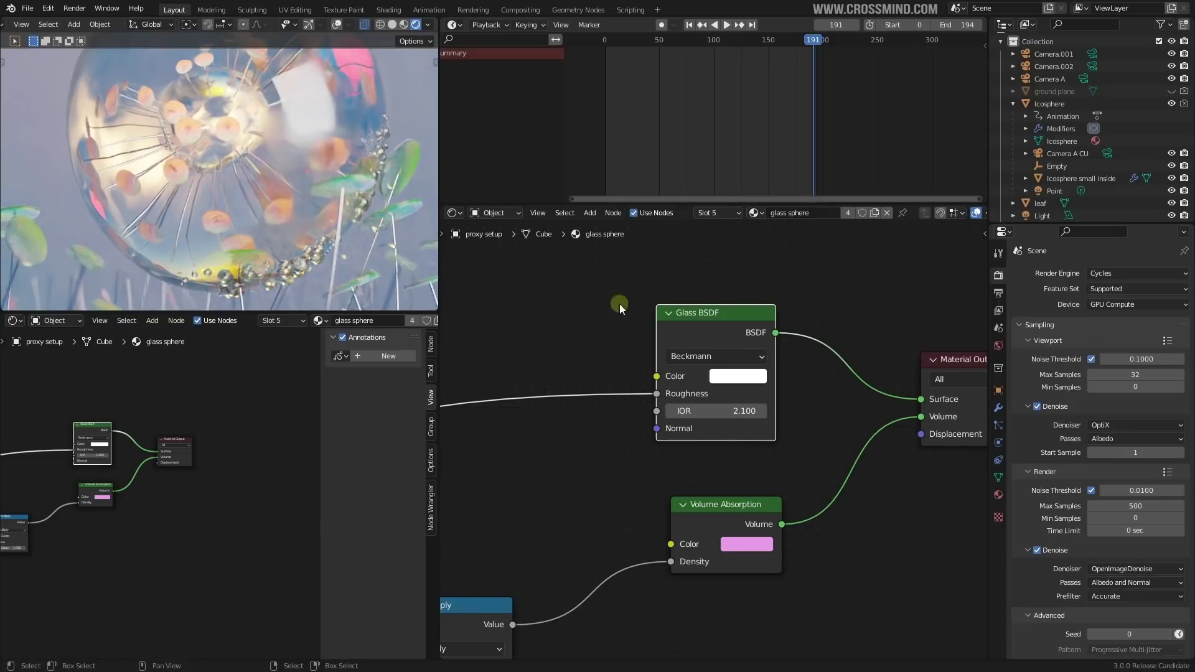
scroll(752, 342, "down", 8)
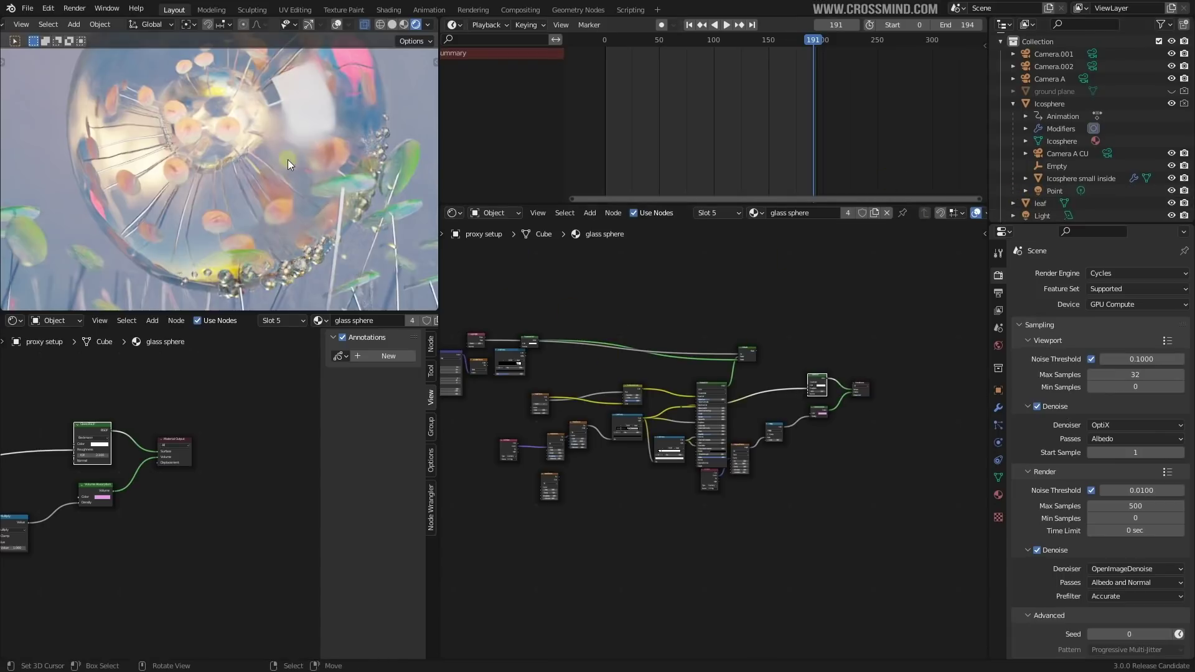
Step: Open the Shot 4 final.blend project file
left_click(28, 9)
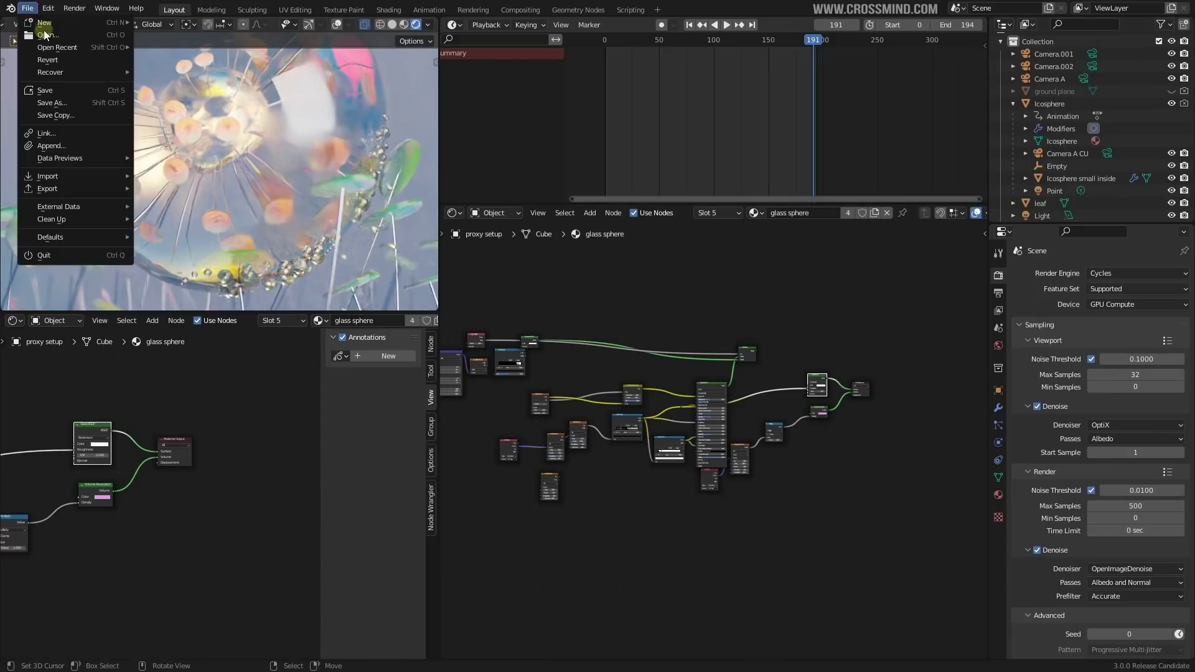
left_click(44, 33)
left_click(624, 359)
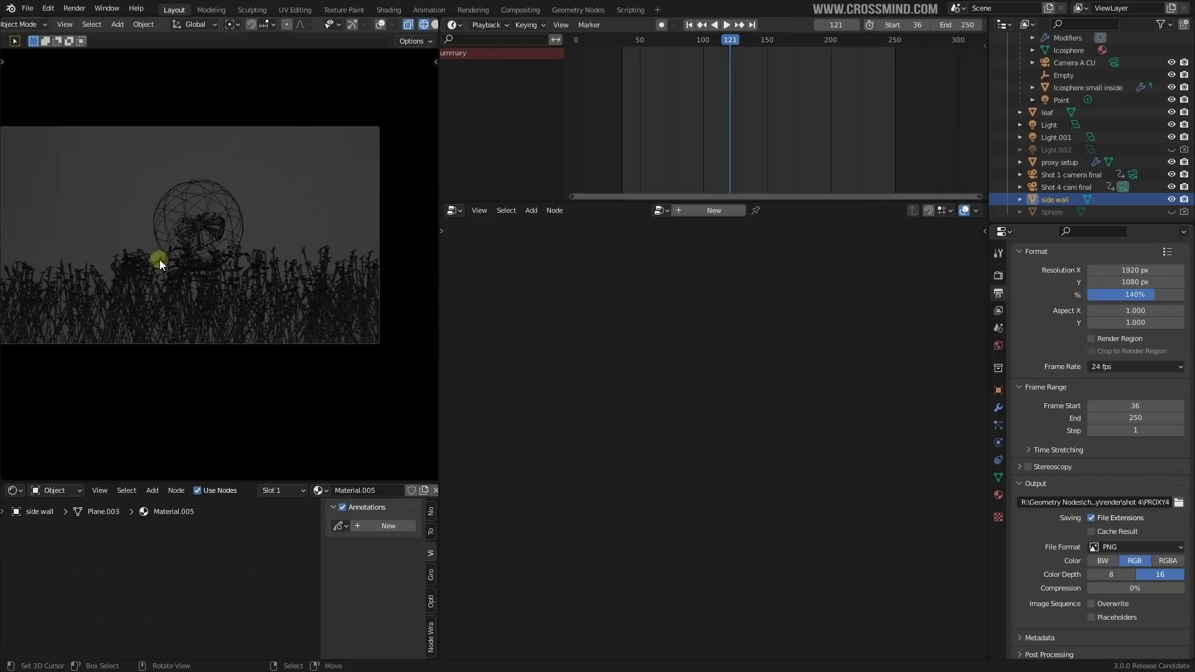
Step: Play back part of shot 4's animation to watch the bubble above the grass
scroll(159, 260, "up", 2)
left_click(650, 111)
key("space")
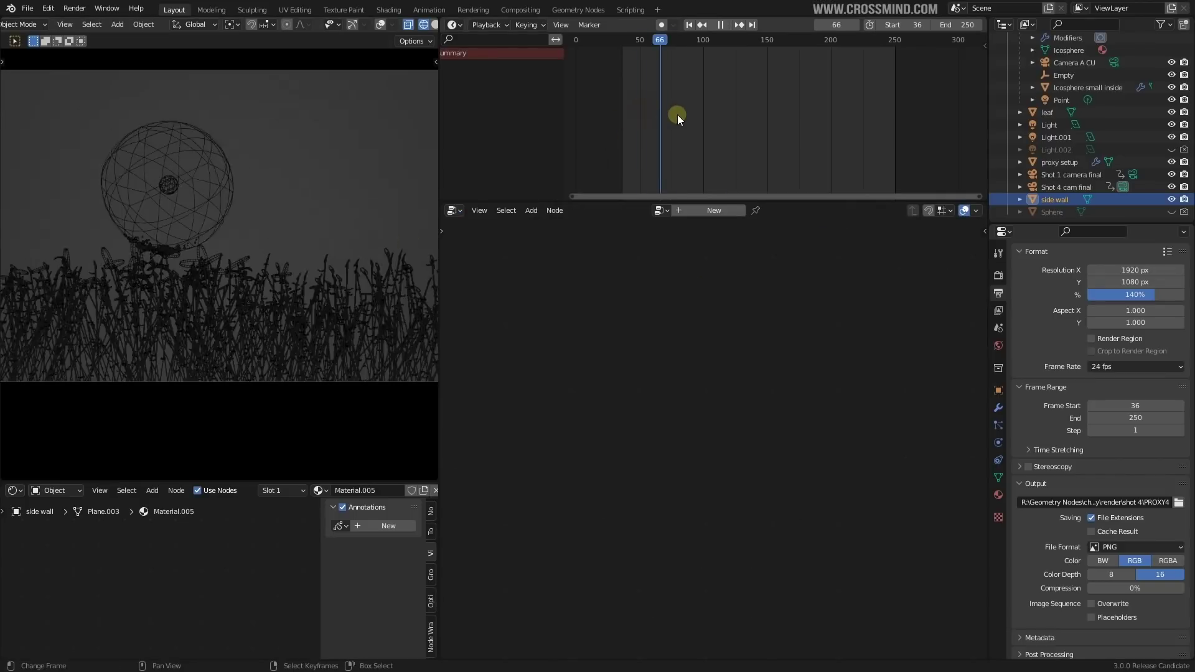
left_click(642, 132)
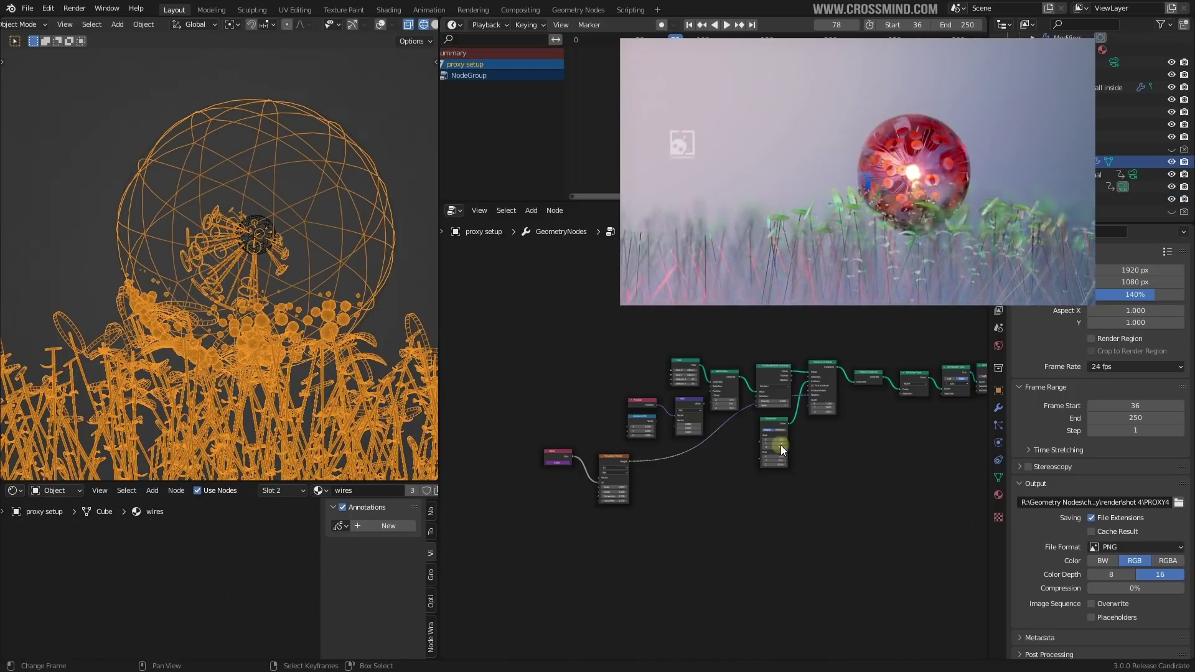
Step: Examine the proxy setup's complete geometry node tree in the shot 4 file through to its output
scroll(854, 456, "down", 6)
scroll(626, 342, "up", 4)
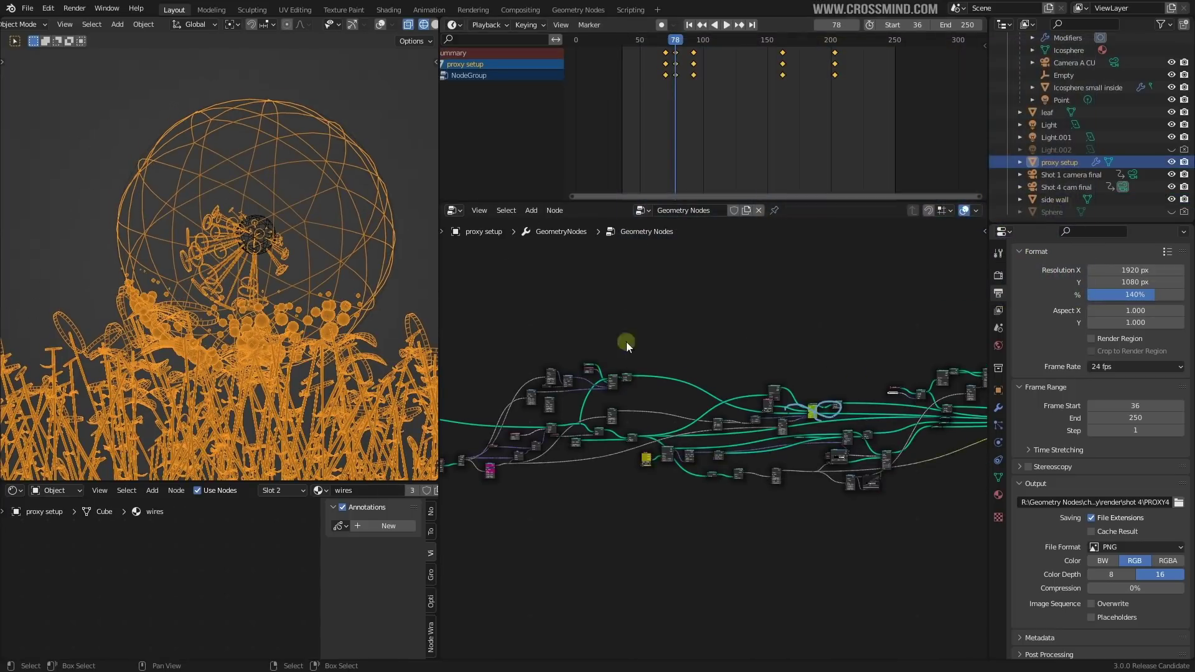
left_click(27, 9)
scroll(811, 462, "down", 3)
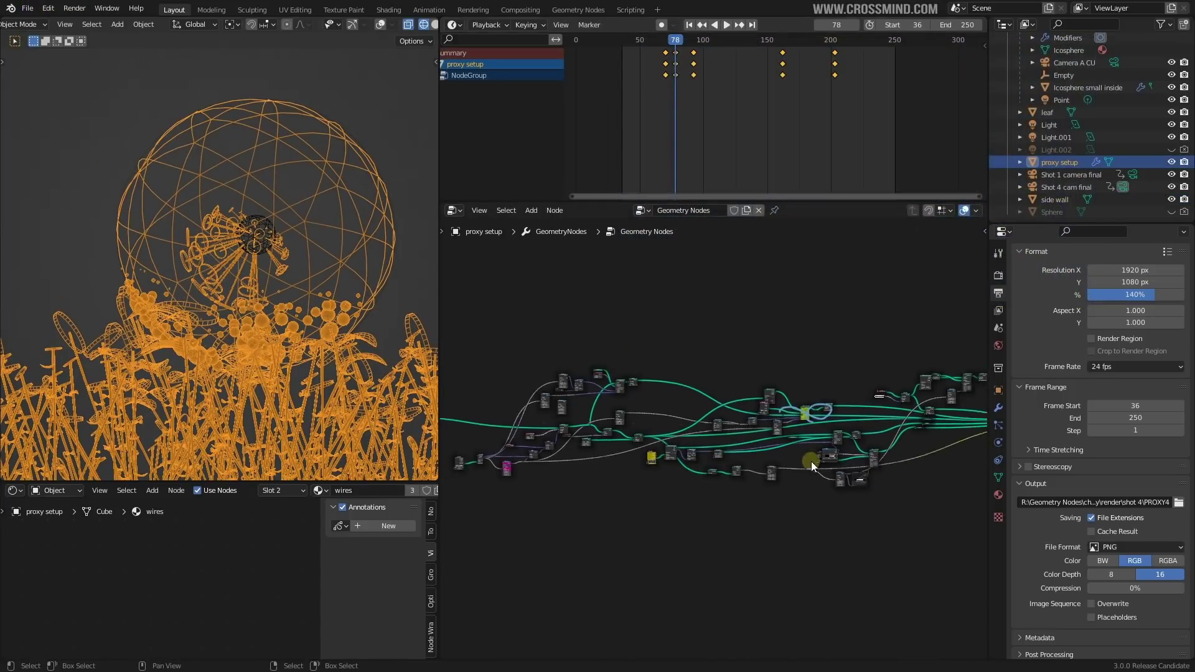
middle_click_drag(889, 479, 665, 462)
Step: Open the recent project file Shot 5 final.blend
left_click(28, 8)
mouse_move(77, 48)
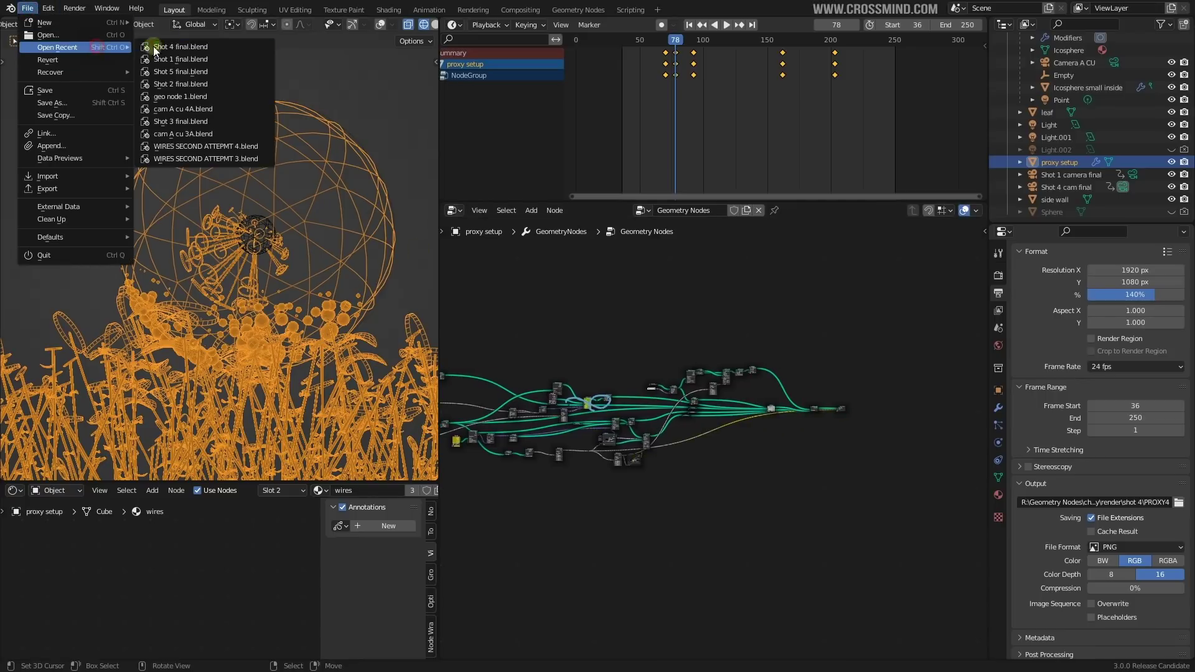
left_click(203, 58)
Step: Inspect the Sphere Noise wobble frame of the geometry nodes and select its Noise Texture node to examine the Scale value
middle_click_drag(589, 235, 737, 300)
scroll(737, 300, "up", 18)
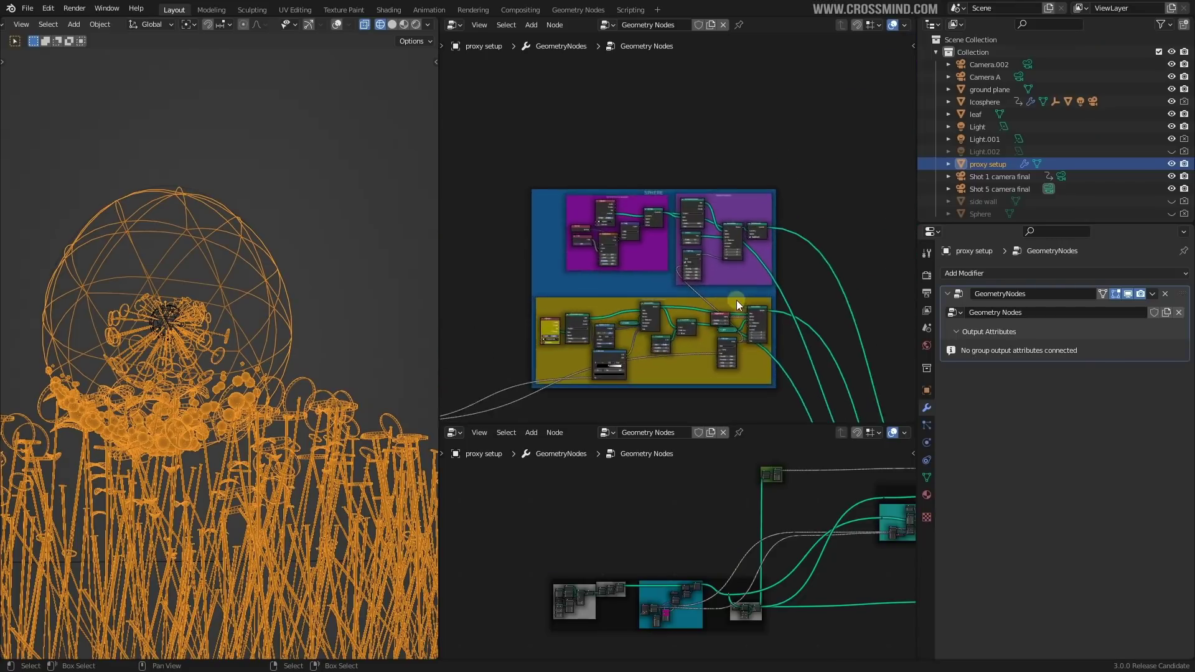
middle_click_drag(554, 296, 704, 297)
mouse_move(660, 186)
middle_mouse_down()
mouse_move(676, 284)
mouse_move(675, 181)
middle_mouse_up()
scroll(673, 269, "up", 5)
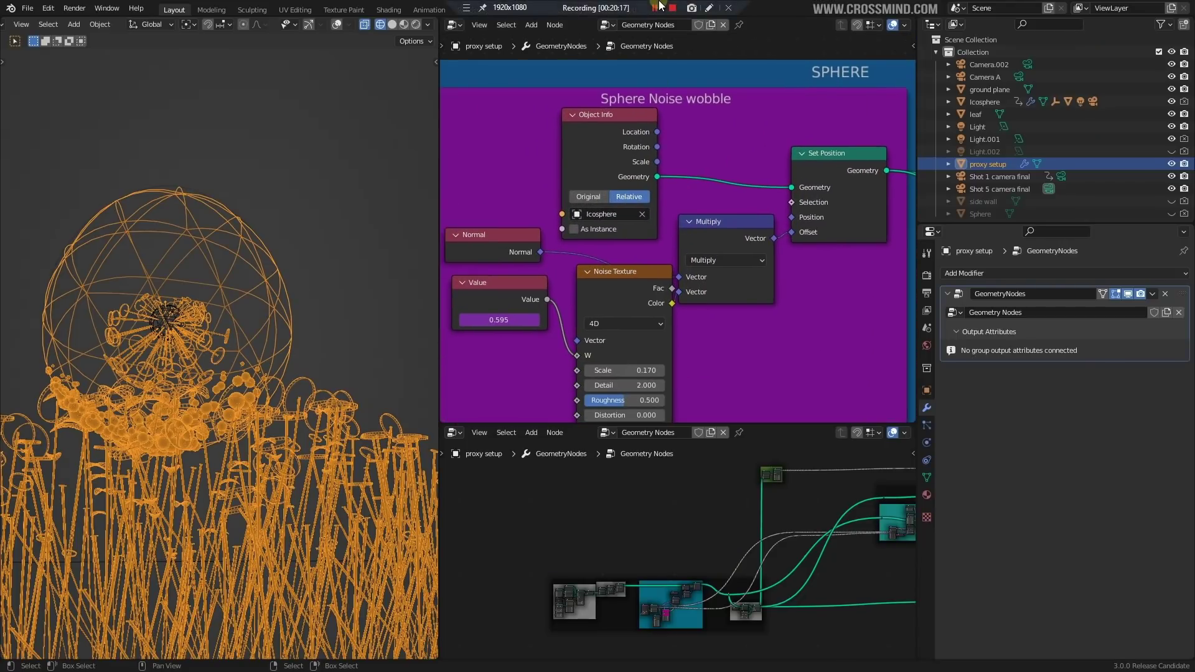
left_click(660, 5)
middle_click_drag(722, 334, 733, 269)
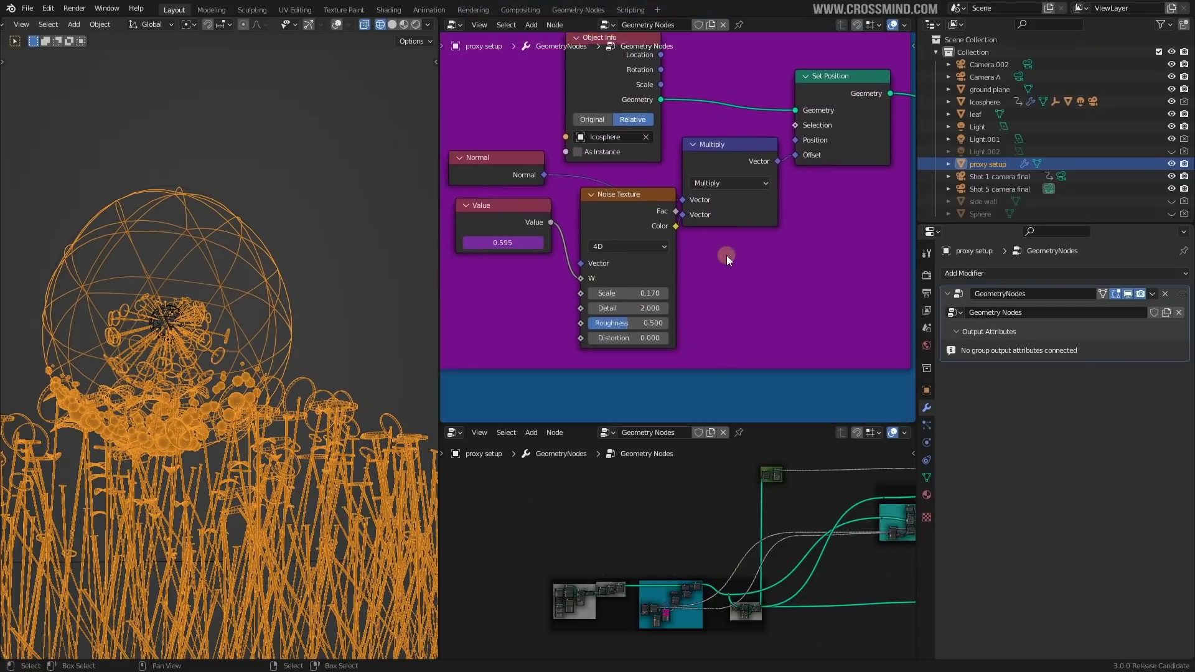
scroll(711, 217, "up", 2)
left_click(615, 210)
scroll(691, 280, "up", 1)
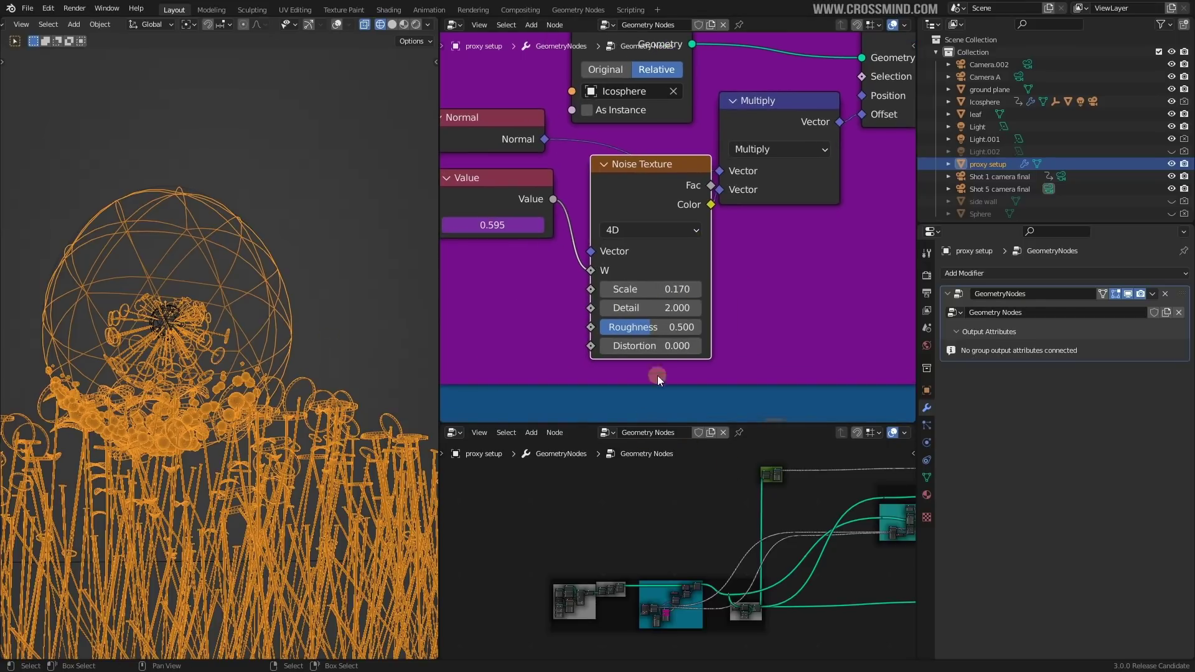
left_click_drag(654, 291, 647, 291)
right_click(654, 291)
Step: Split off a timeline below the upper node editor, set the start frame to 0 and move to frame 55
left_click_drag(912, 424, 896, 349)
left_click(455, 359)
left_click(610, 409)
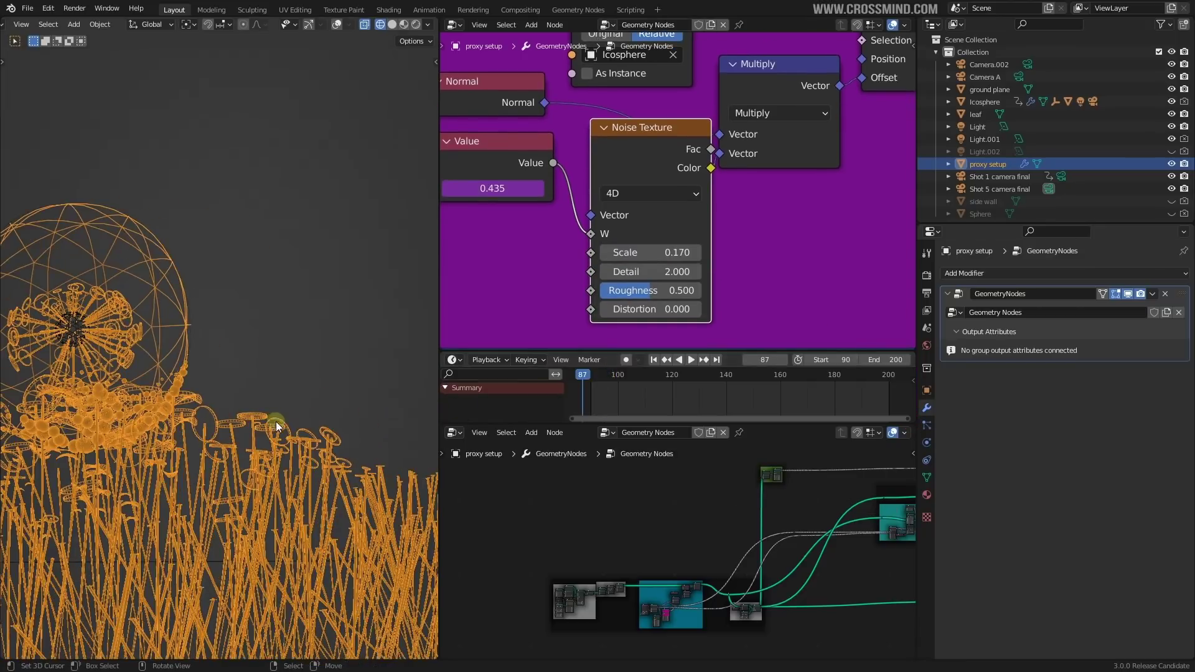
scroll(635, 414, "down", 2)
middle_click_drag(637, 411, 697, 410)
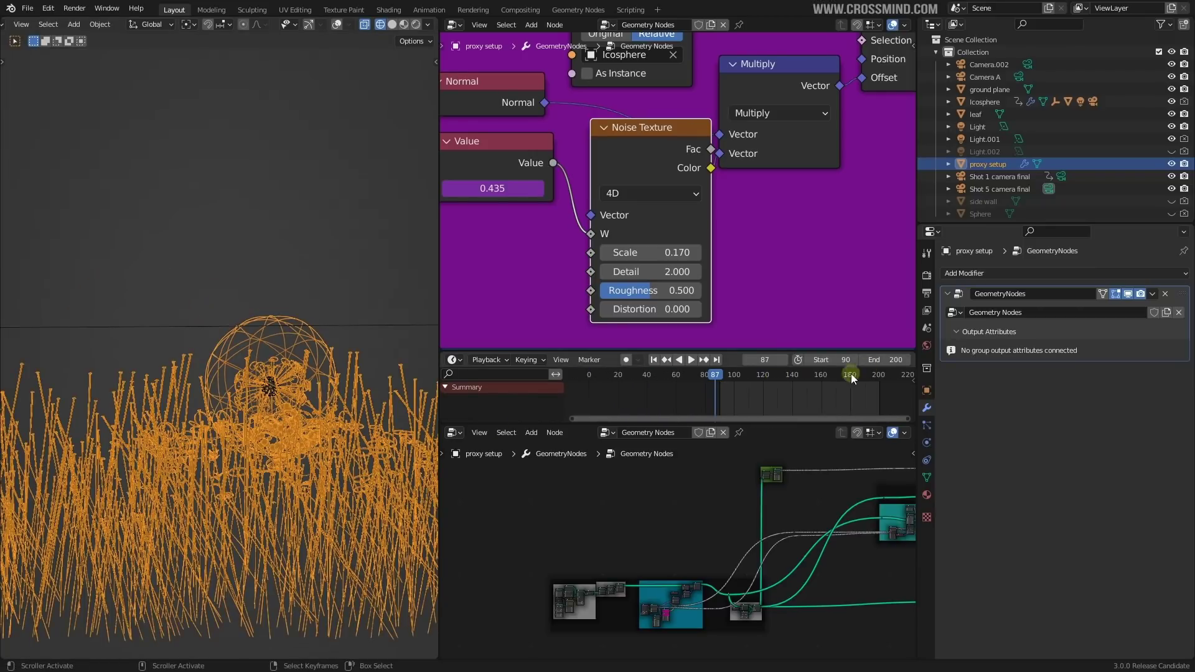
left_click_drag(836, 360, 729, 360)
scroll(670, 407, "down", 1)
mouse_move(670, 406)
left_mouse_down()
mouse_move(632, 385)
mouse_move(678, 394)
left_mouse_up()
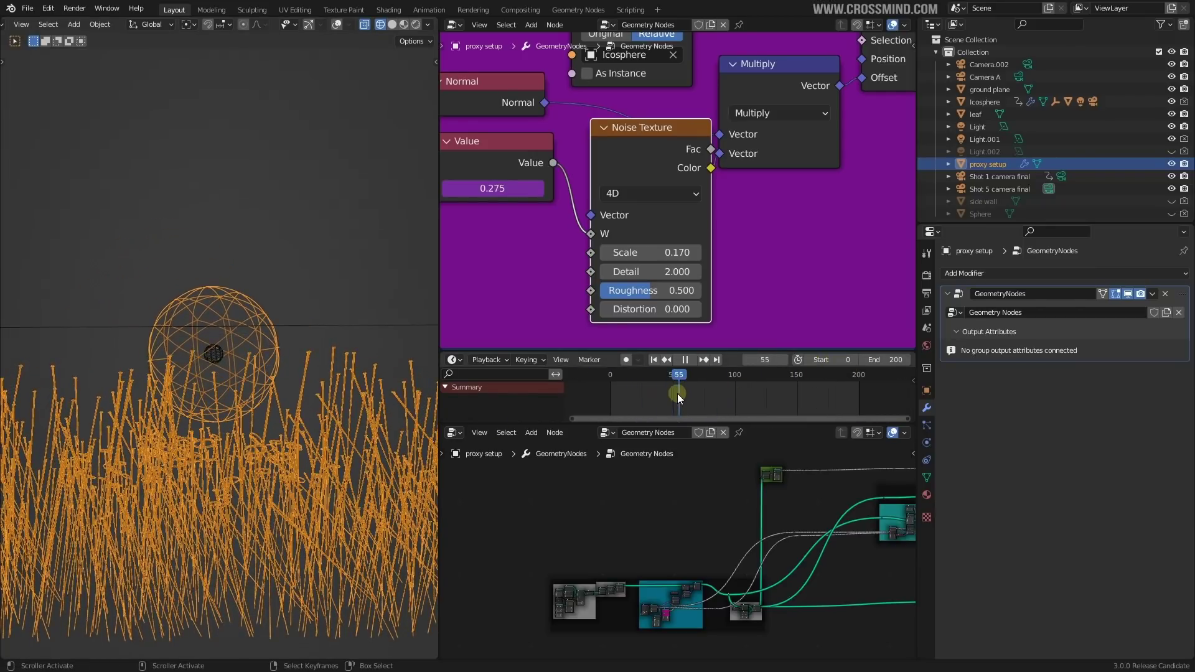
Step: View the sphere from the side and keyframe the Noise Texture's Scale of 0.170 at frame 62
key("KP_3")
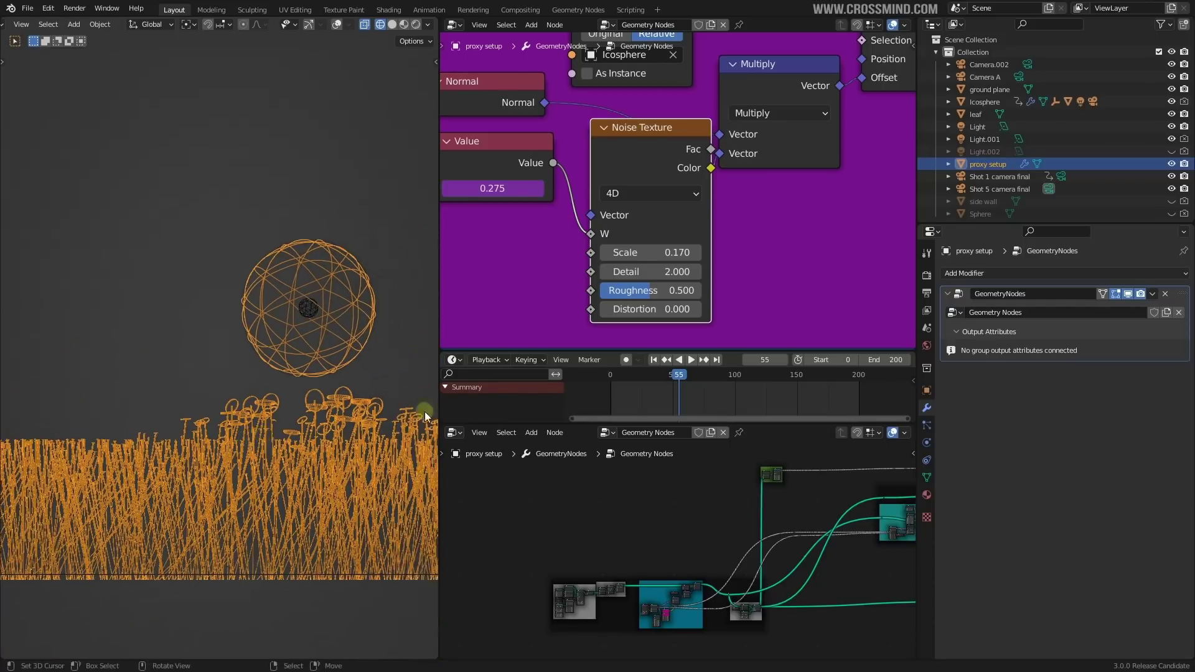
left_click(687, 394)
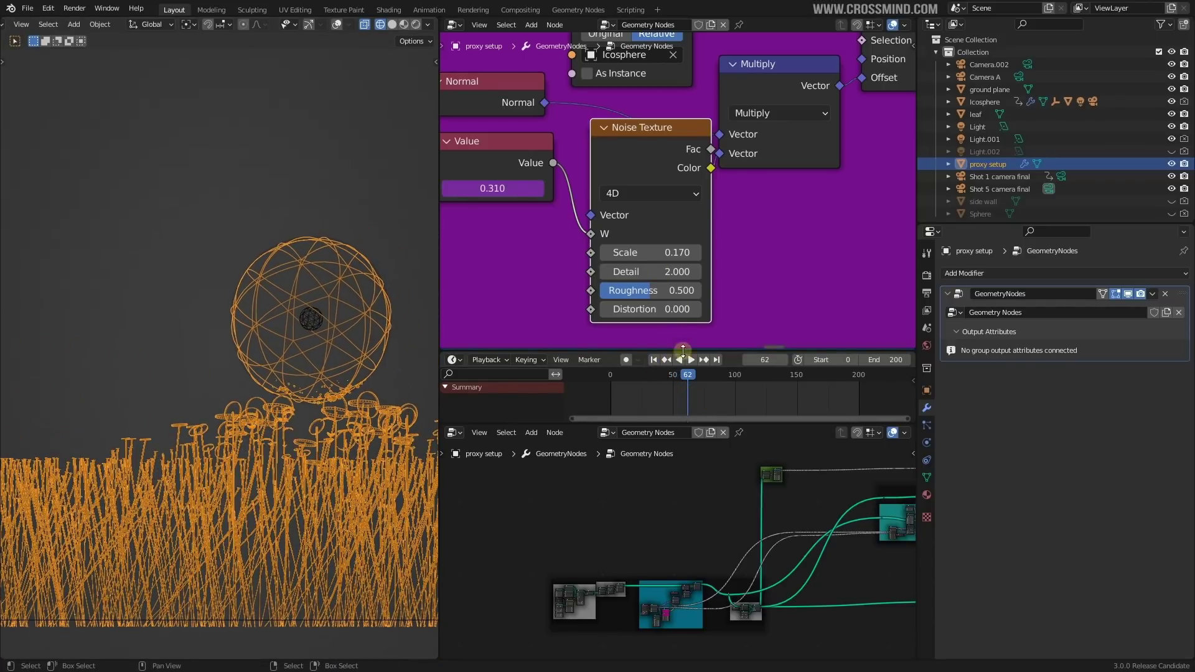
key("i")
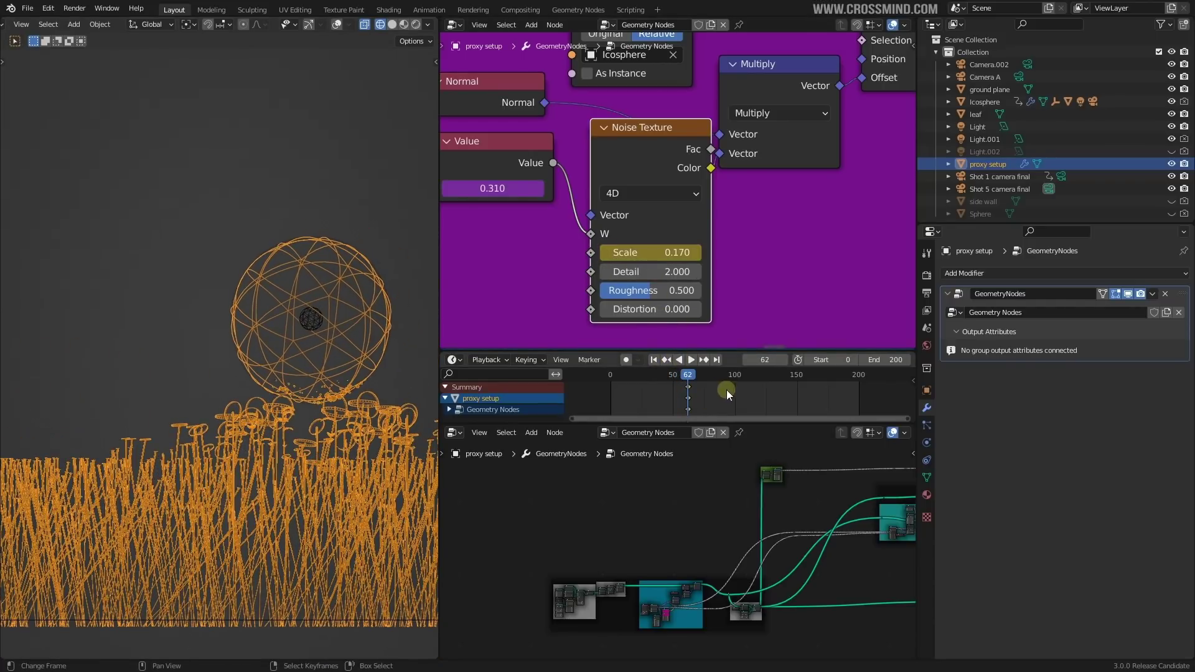
Step: Advance to frame 69, set the Noise Texture's Scale to 0.060 and keyframe it
key("space")
key("space")
scroll(697, 374, "up", 3)
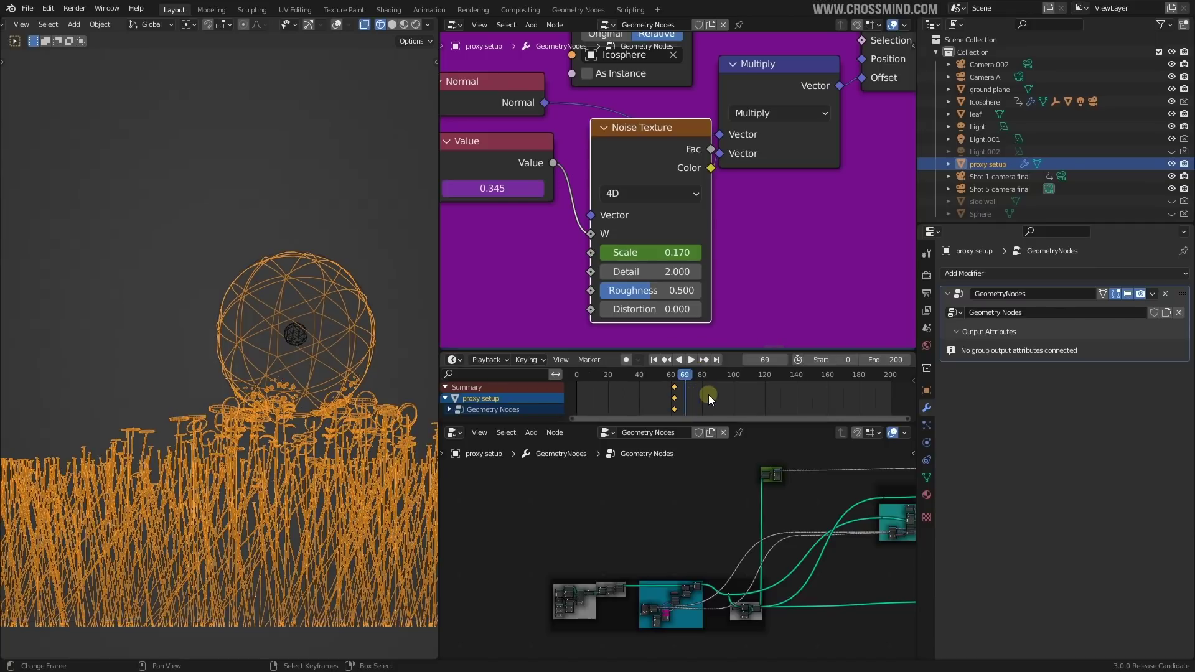
left_click_drag(671, 252, 671, 252)
key("i")
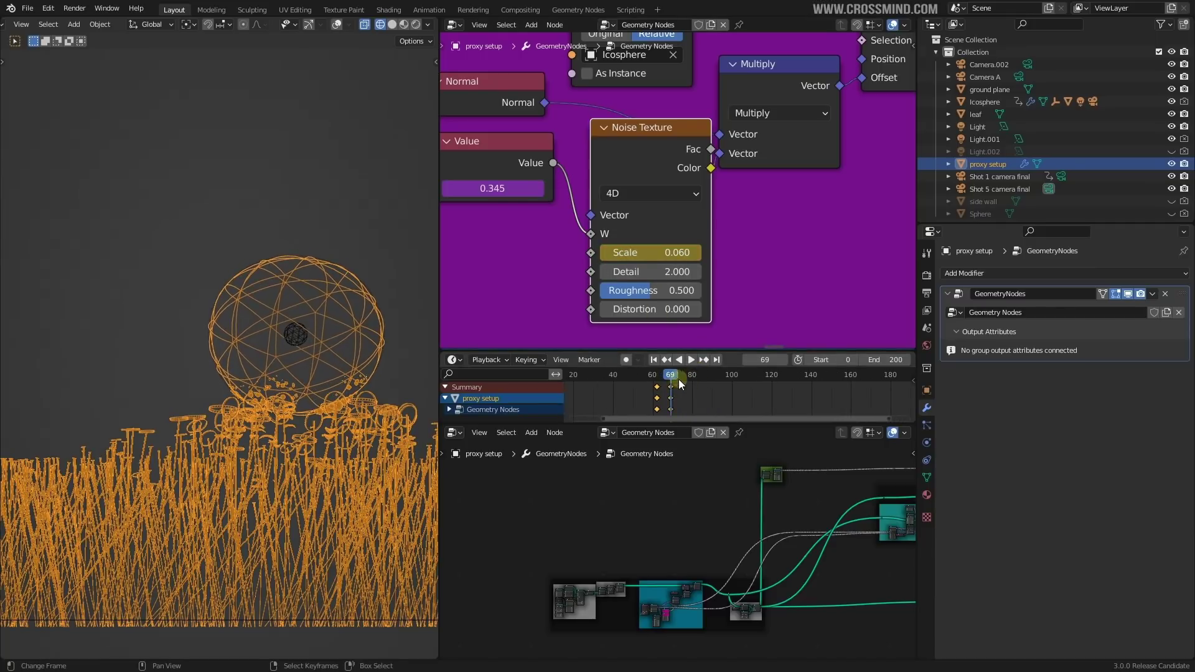
Step: Advance past frame 75, set the Noise Texture's Scale back to 0.170 and keyframe it
key("space")
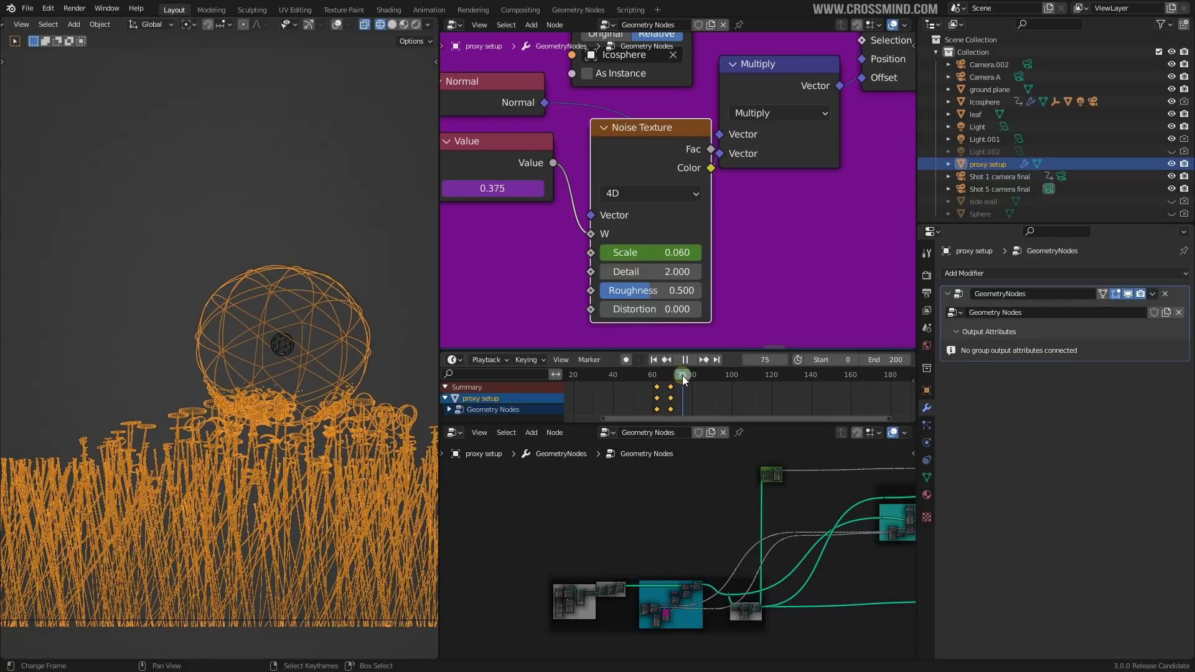
key("space")
left_click_drag(651, 252, 664, 253)
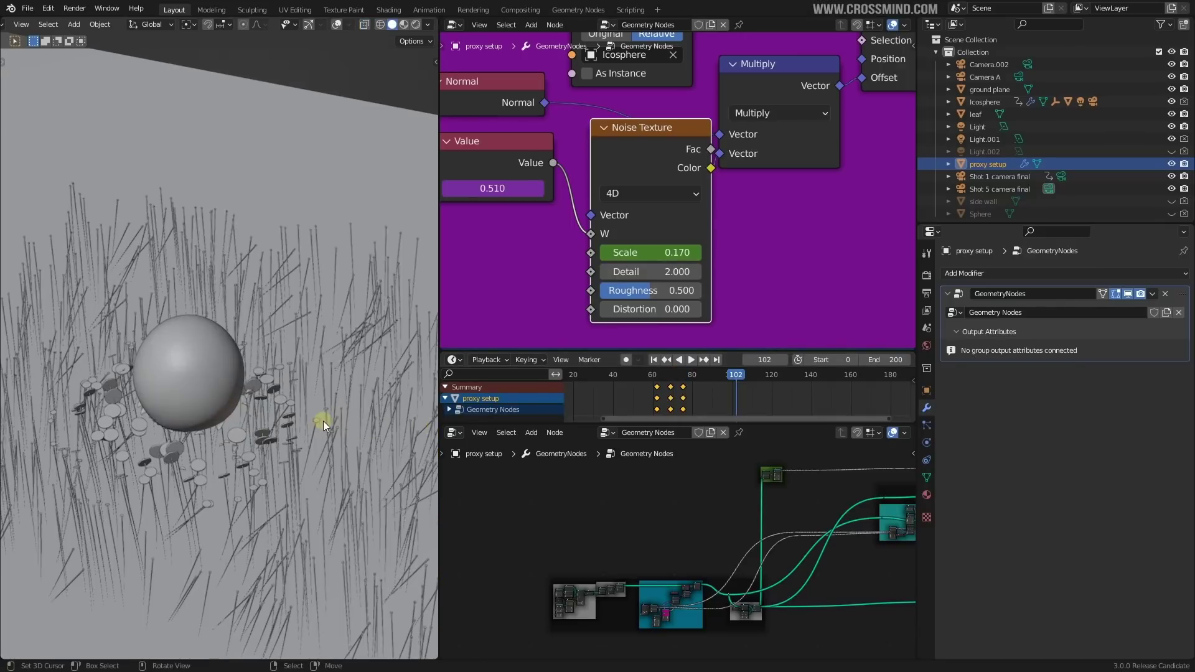
Step: Display the scene in solid shading instead of wireframe and widen the geometry node editor
scroll(716, 278, "down", 1)
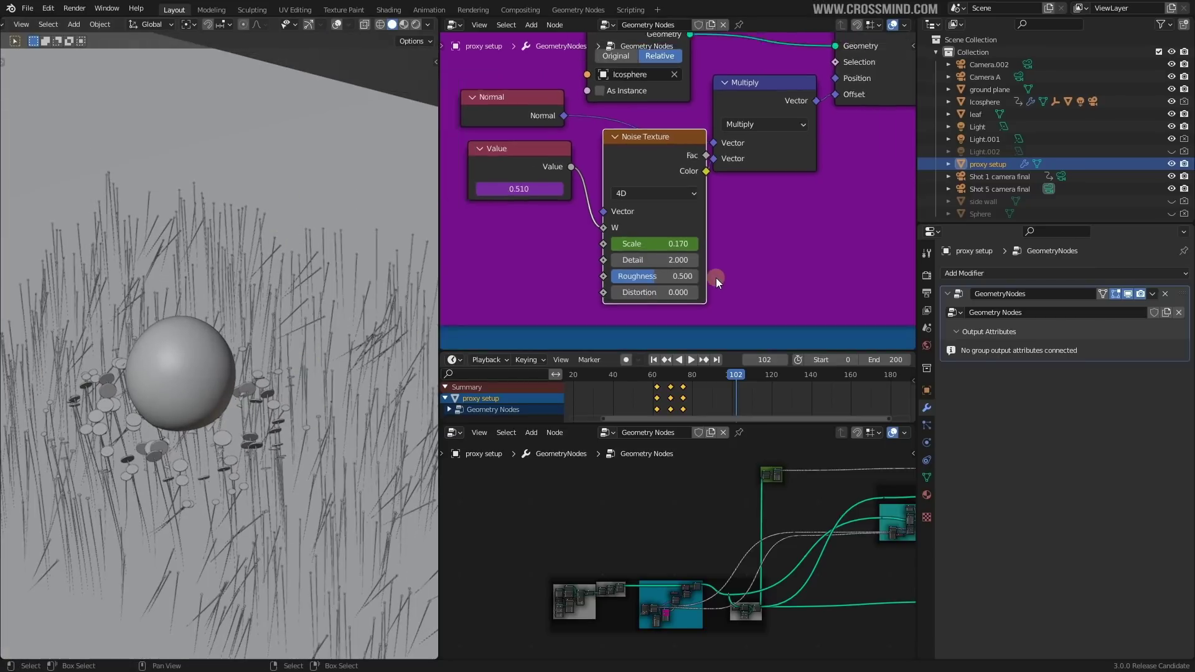
scroll(716, 278, "down", 6)
key("KP_0")
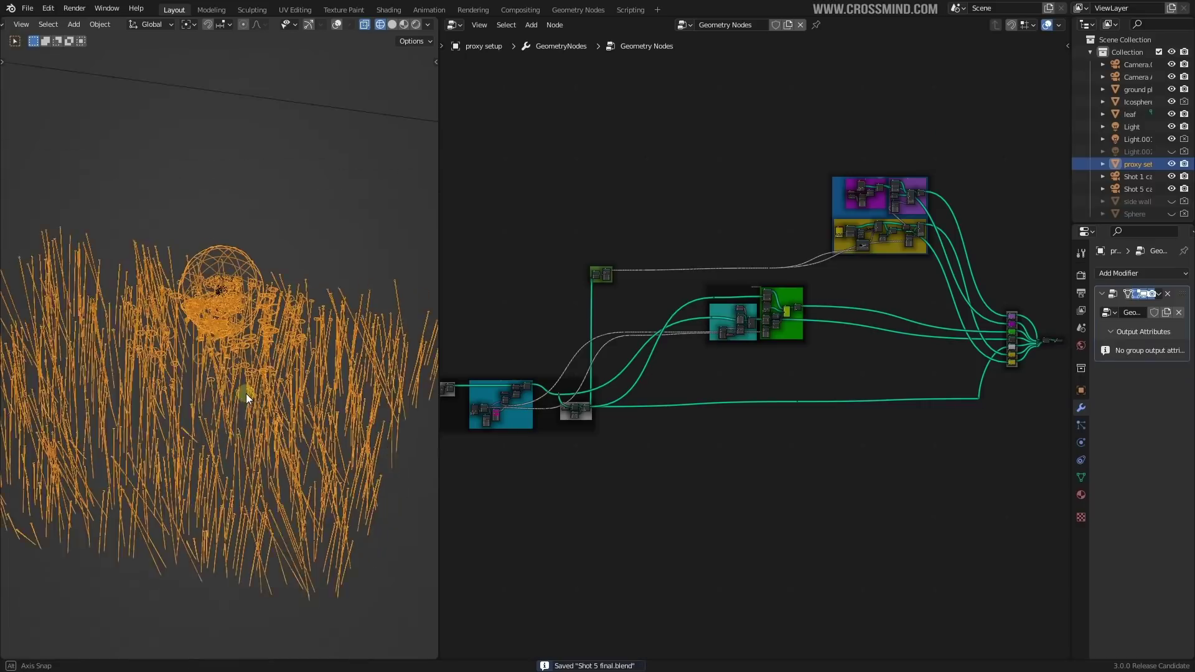
key("shift+z")
middle_click_drag(821, 373, 855, 396)
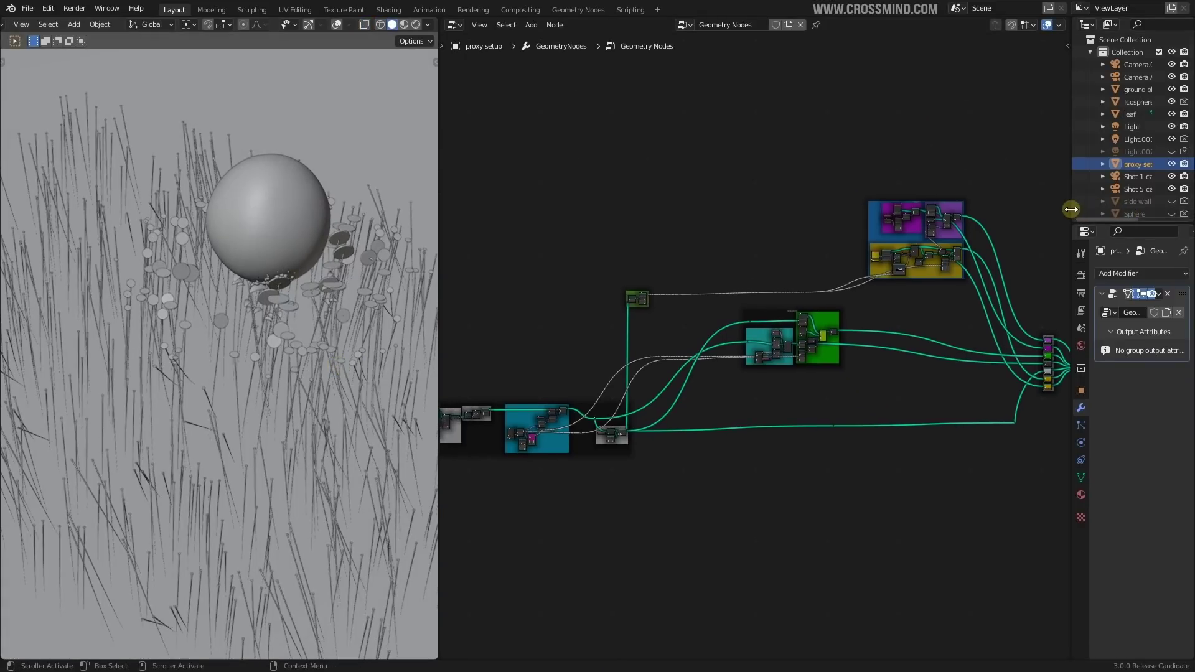
left_click_drag(1071, 208, 1093, 206)
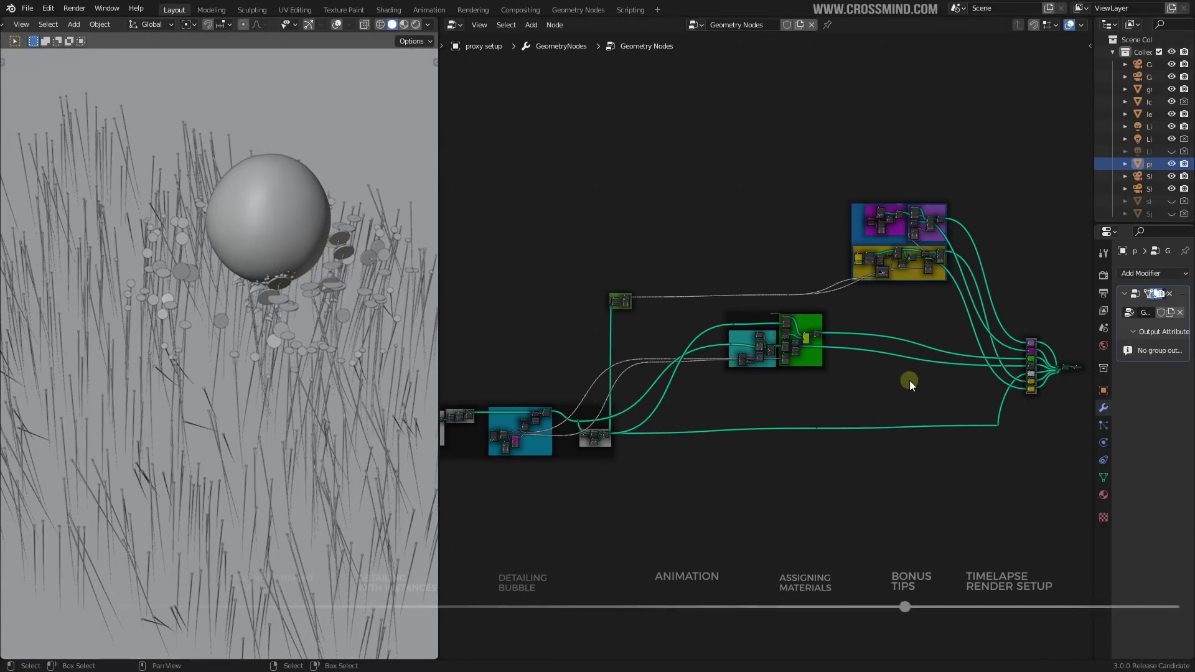
Step: Examine how the framed sphere, disc and grass node groups of the proxy setup connect to the final join and output
middle_click_drag(940, 386, 884, 405)
scroll(1043, 430, "up", 2)
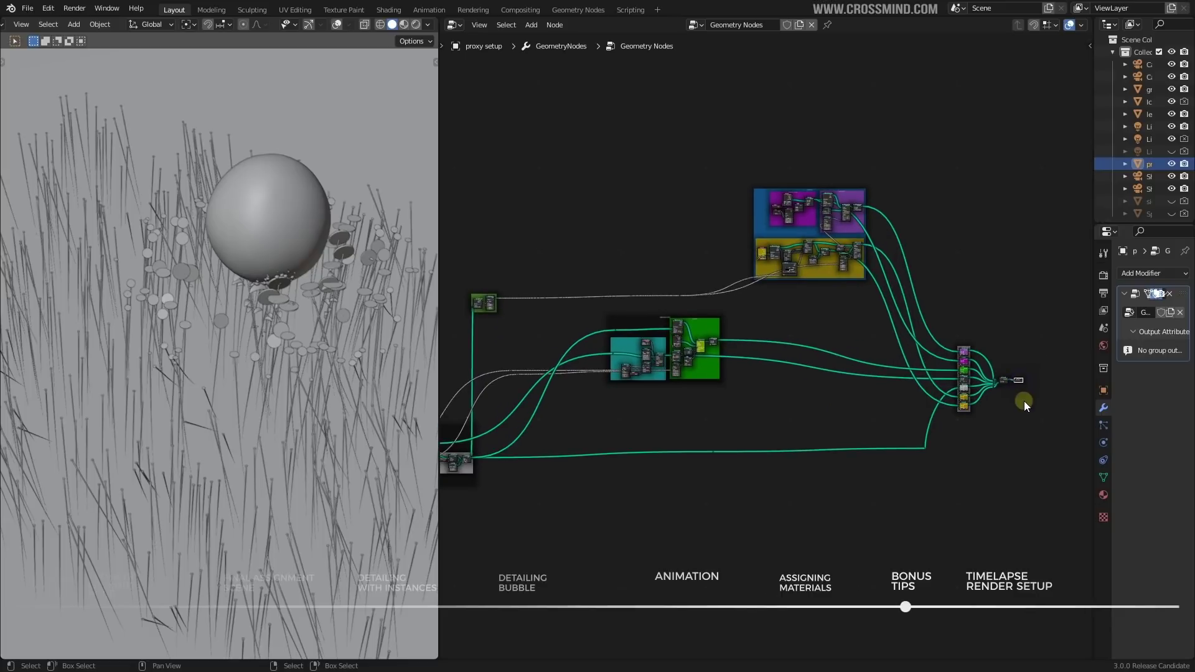
middle_click_drag(774, 363, 913, 373)
scroll(769, 445, "up", 1)
scroll(769, 446, "up", 2)
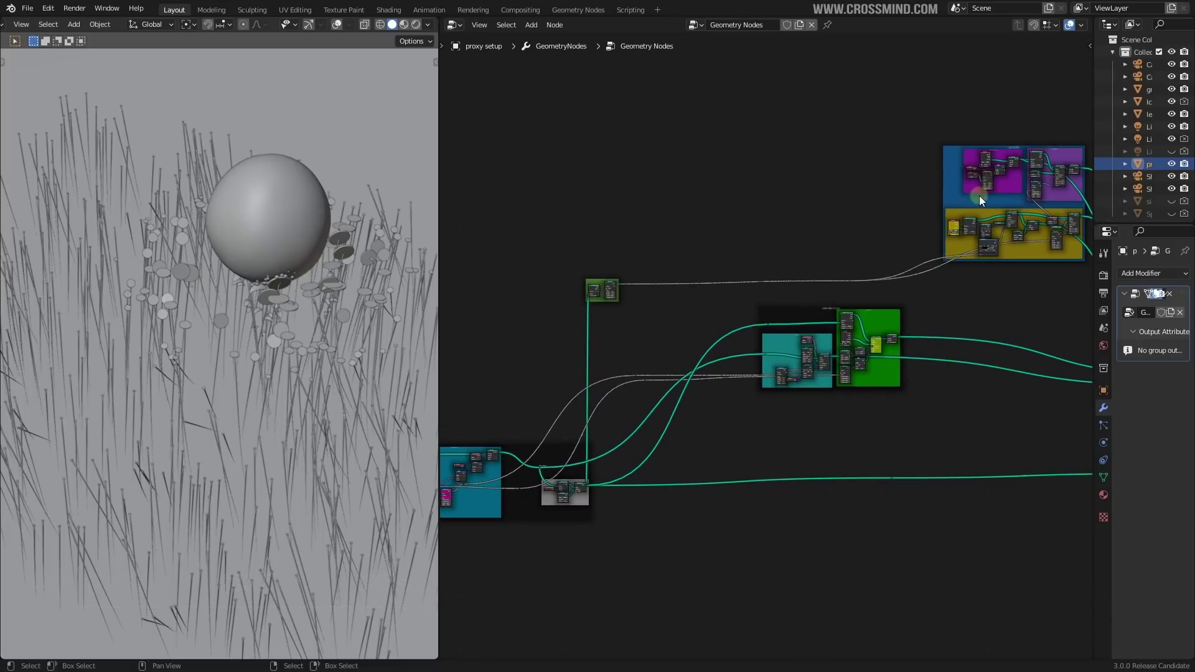
middle_click_drag(862, 417, 673, 450)
scroll(673, 451, "up", 2)
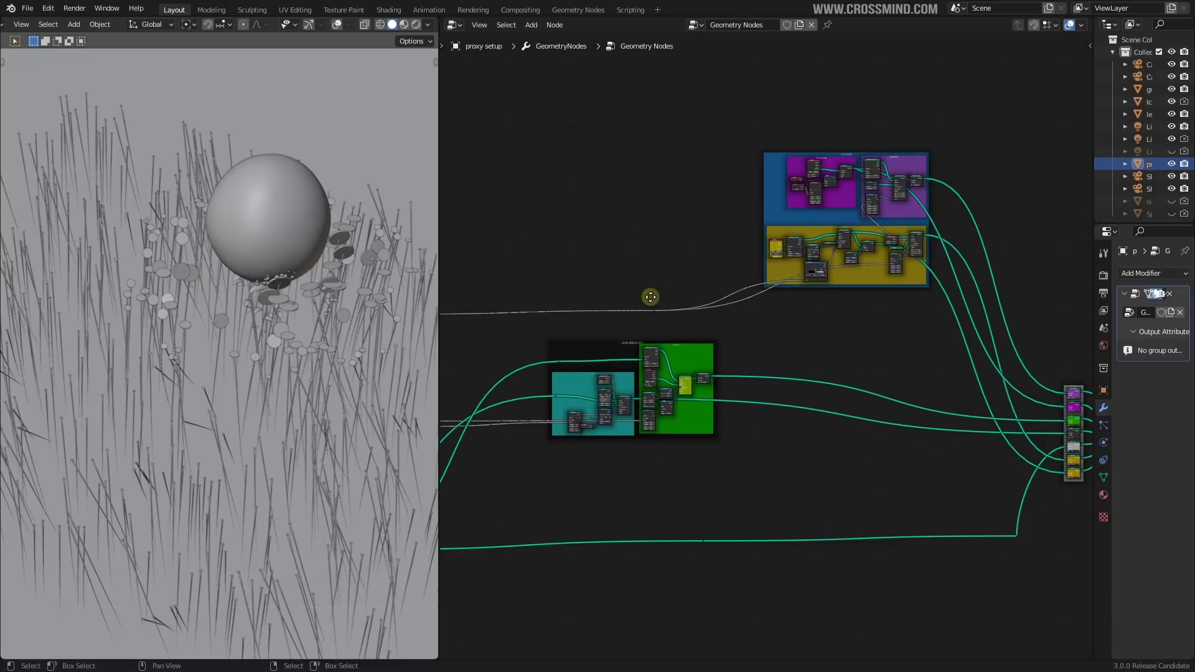
scroll(857, 327, "down", 6)
Step: Split the geometry node editor into two stacked editors of similar height, each showing the proxy setup's node tree
left_click_drag(1088, 654, 803, 318)
scroll(899, 212, "down", 1)
middle_click_drag(832, 226, 961, 235)
middle_click_drag(877, 187, 768, 211)
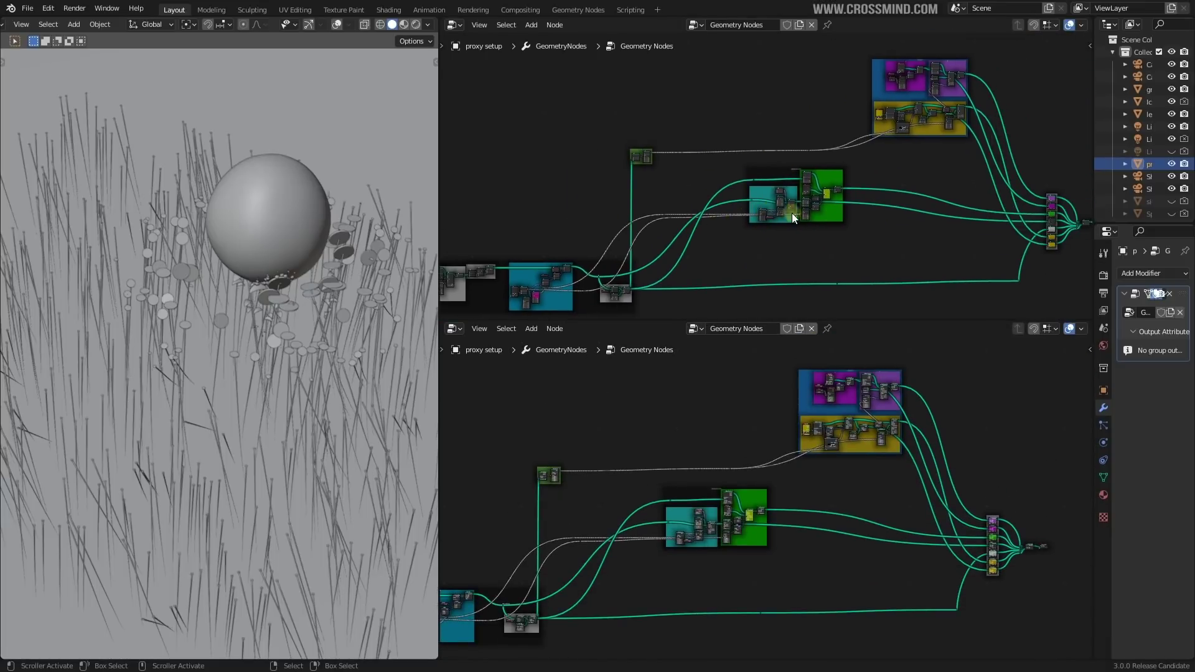
left_click_drag(908, 320, 906, 345)
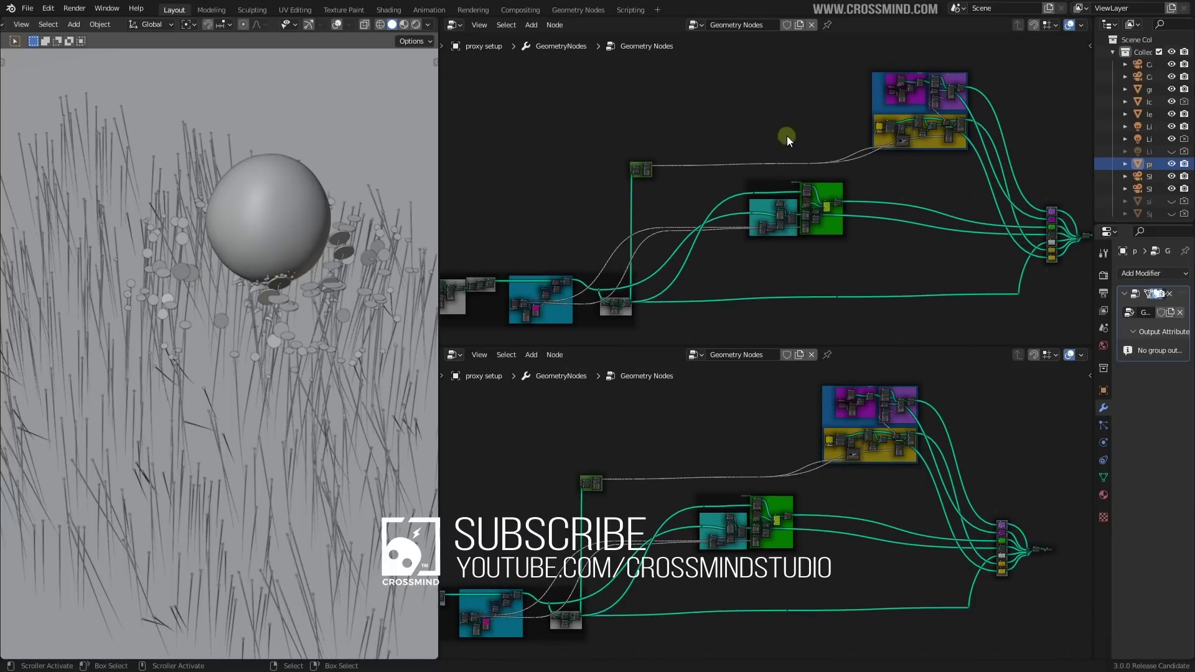
middle_click_drag(813, 199, 835, 266, "ctrl")
middle_click_drag(844, 495, 941, 496)
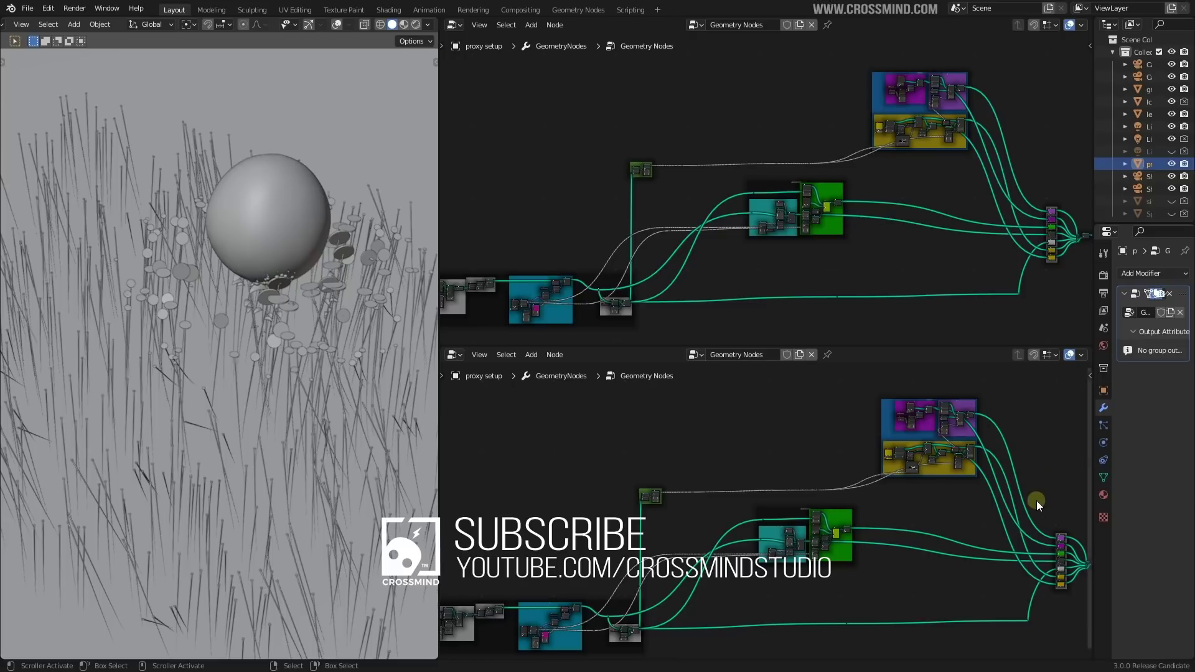
Step: Focus one of the stacked node editors on the green frame in LEAF AND DISKS, keeping the other as an overview
middle_click_drag(725, 455, 740, 452)
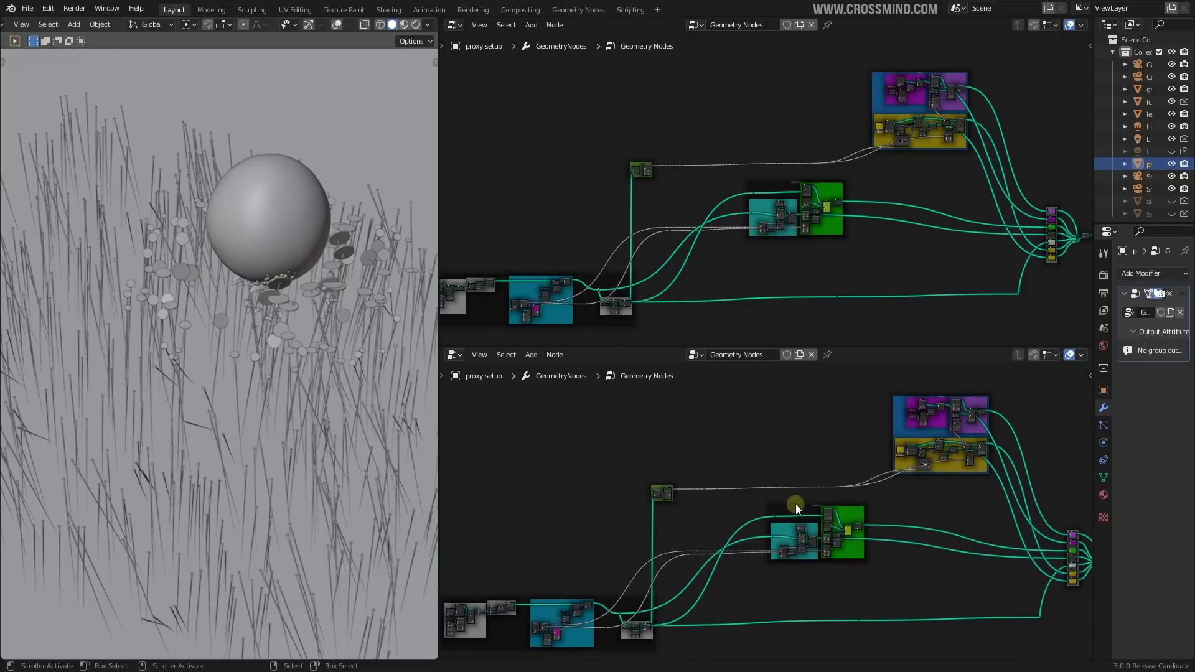
left_click(856, 532)
key("KP_Decimal")
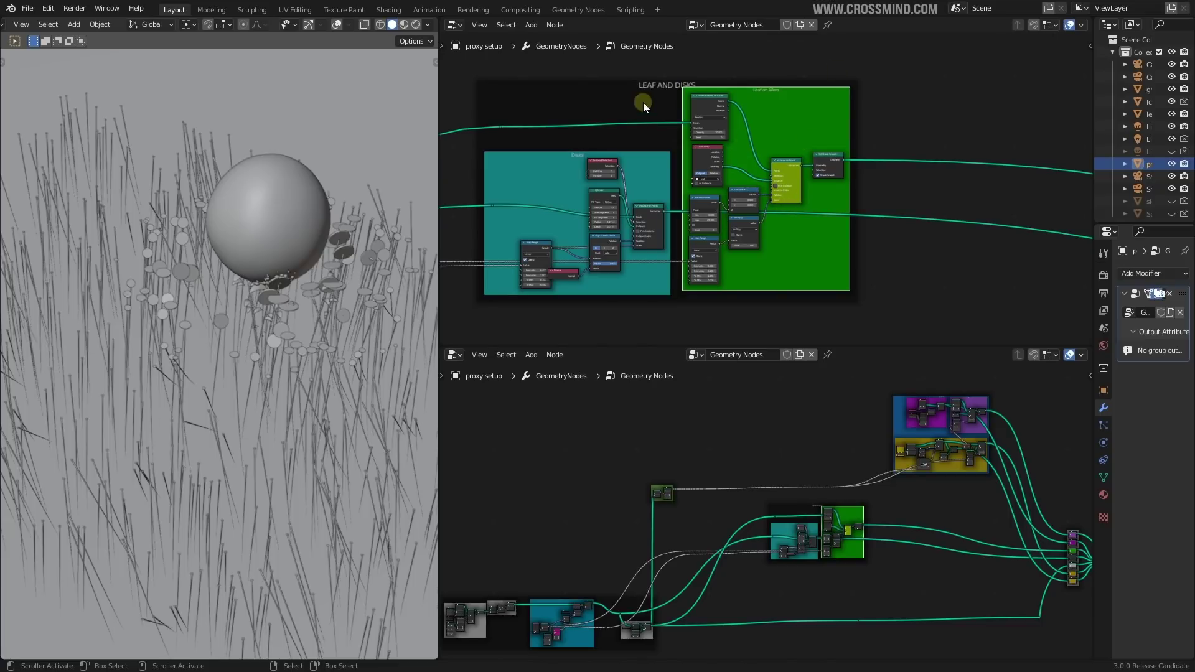
middle_click_drag(888, 142, 920, 159)
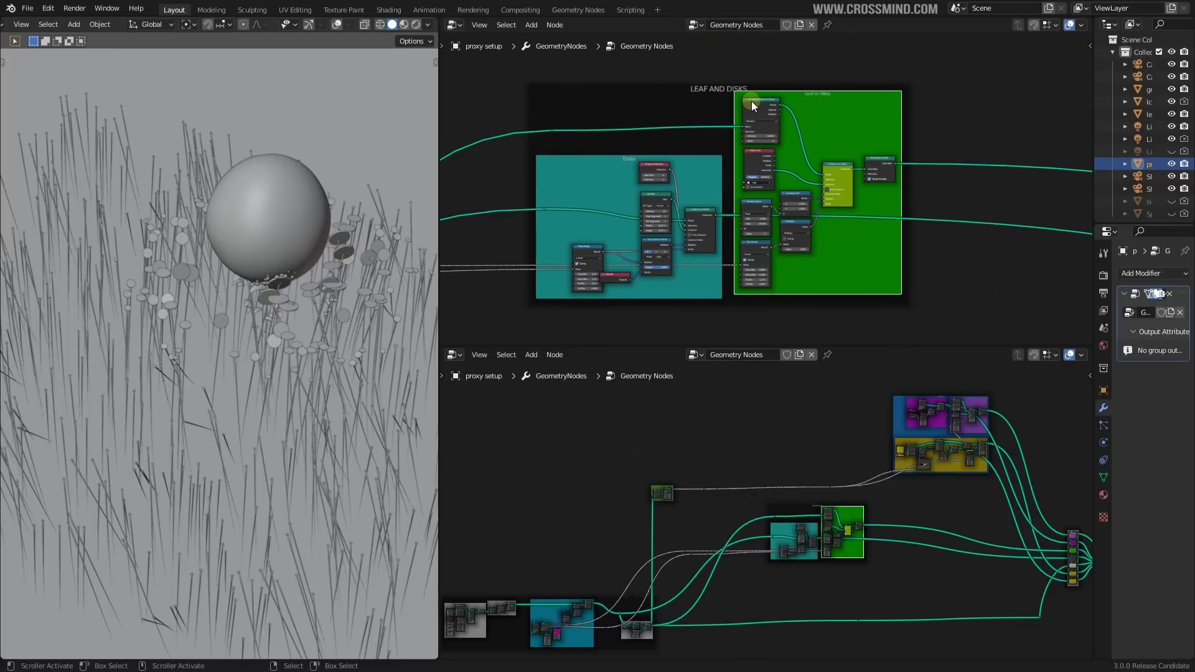
Step: Focus the close-up node editor on the grey line frames at the tree's start, then on the small standalone green frame
mouse_move(615, 499)
middle_mouse_down()
mouse_move(717, 477)
mouse_move(634, 490)
middle_mouse_up()
right_click(580, 611)
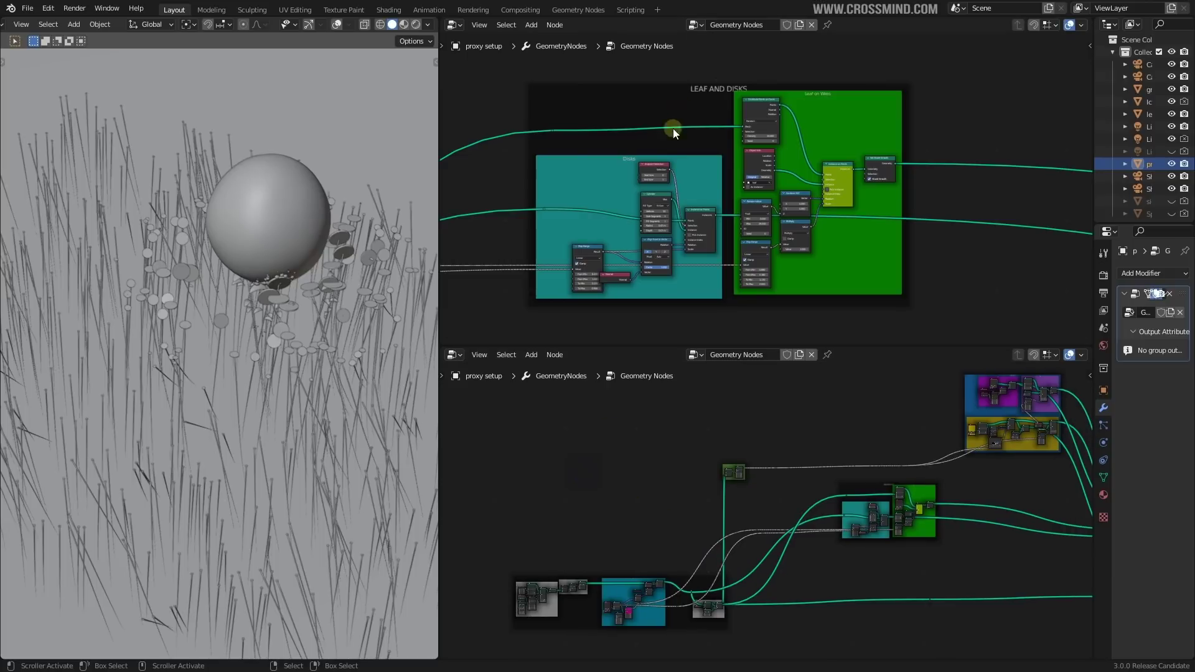
right_click(551, 615)
key("KP_Decimal")
left_click(731, 471)
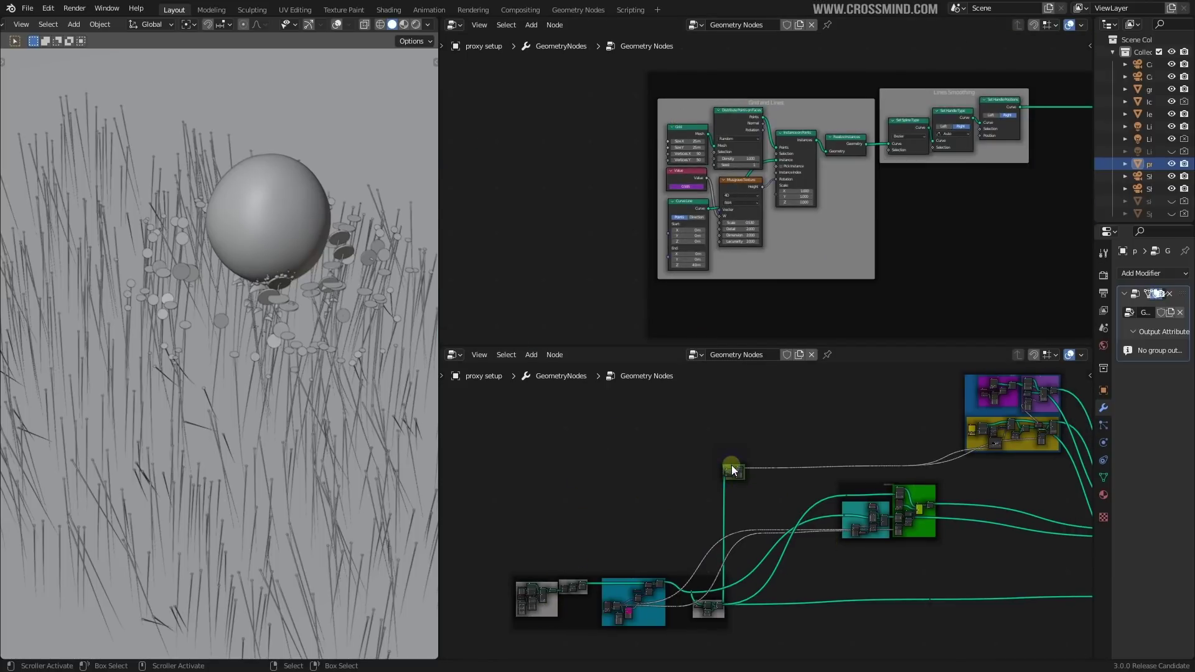
key("KP_Decimal")
Step: Show the whole proxy setup in a large 3D viewport and examine the sphere, discs and grass up close
key("Home")
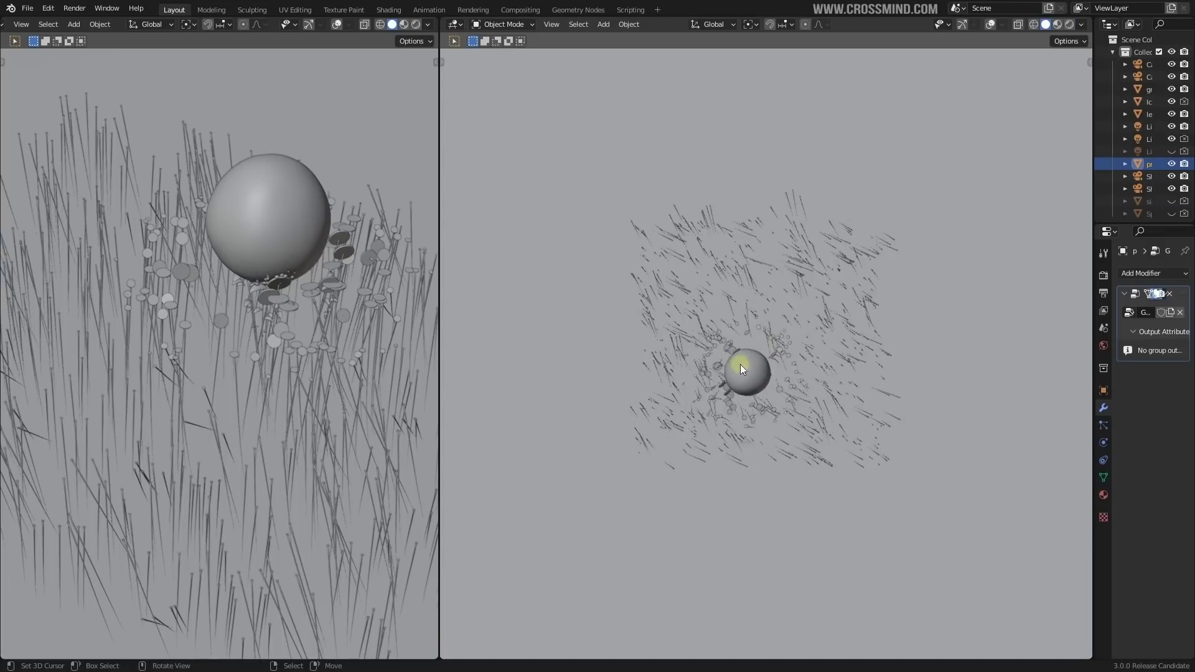
scroll(741, 364, "up", 6)
middle_click_drag(741, 364, 785, 377)
scroll(802, 415, "down", 2)
scroll(805, 401, "up", 3)
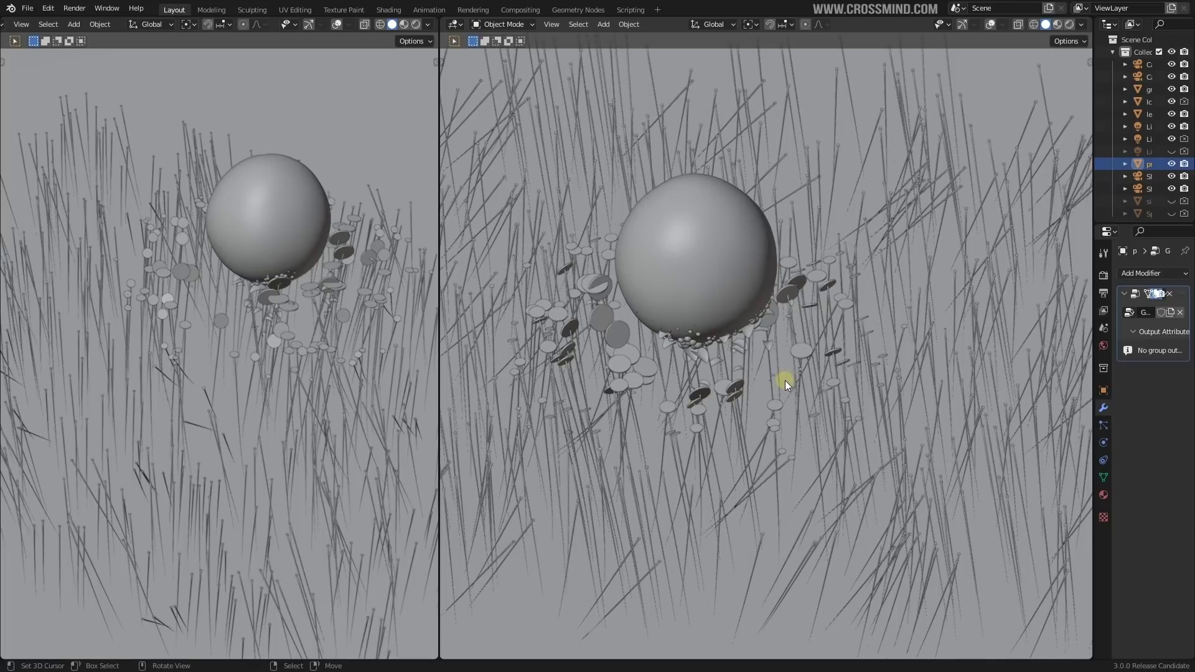
middle_click_drag(785, 380, 782, 324)
scroll(783, 324, "up", 3)
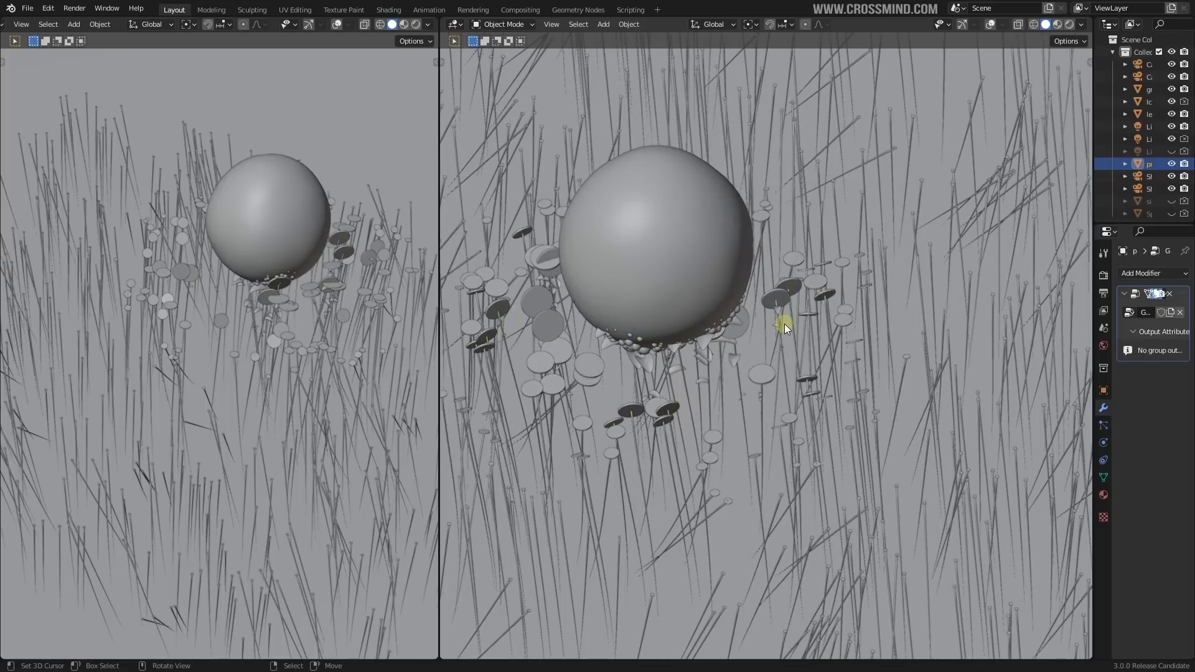
Step: Start a new 2D Animation file without saving the changes to Shot 5 final.blend
left_click(455, 24)
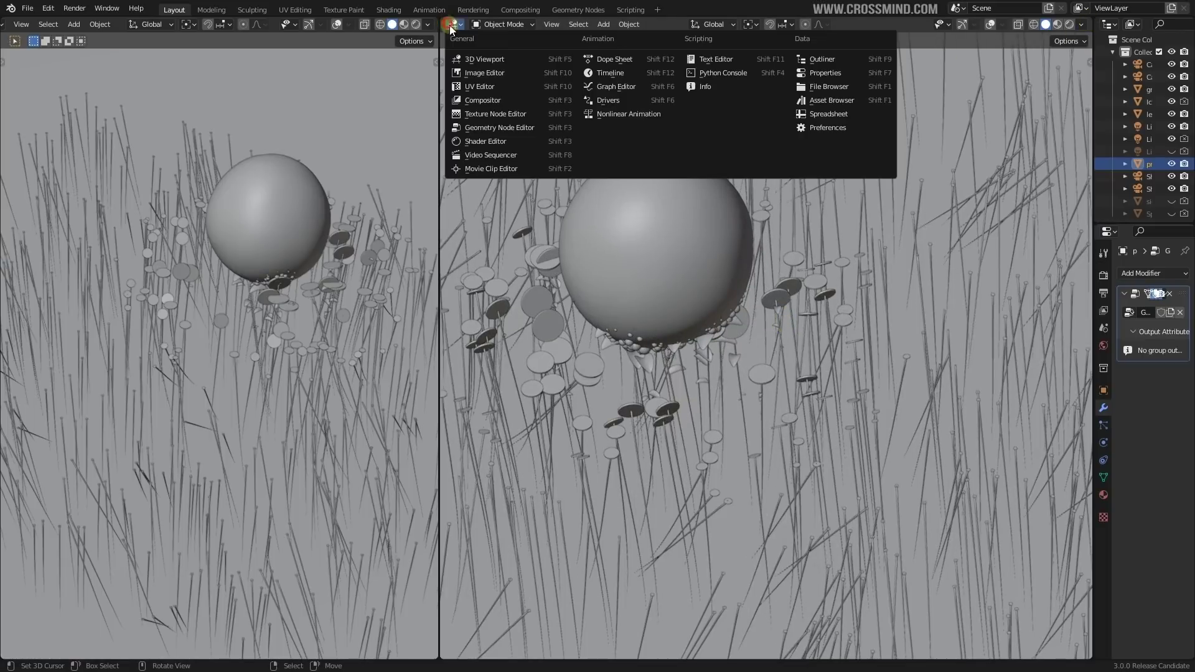
left_click(28, 8)
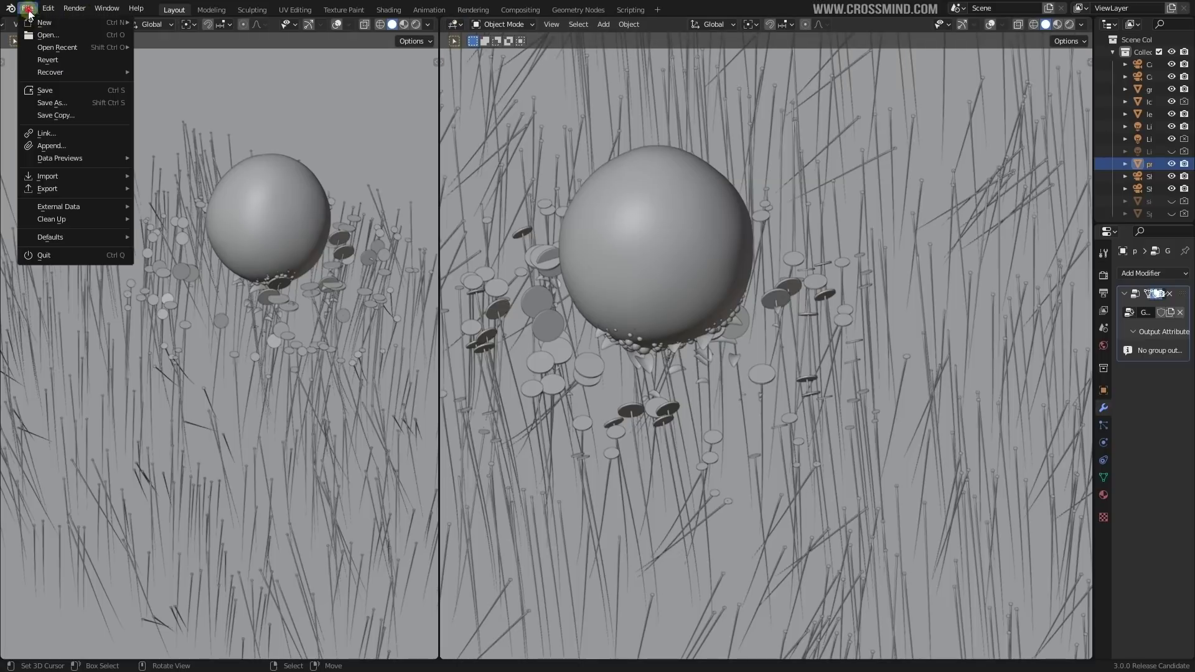
mouse_move(44, 23)
left_click(161, 25)
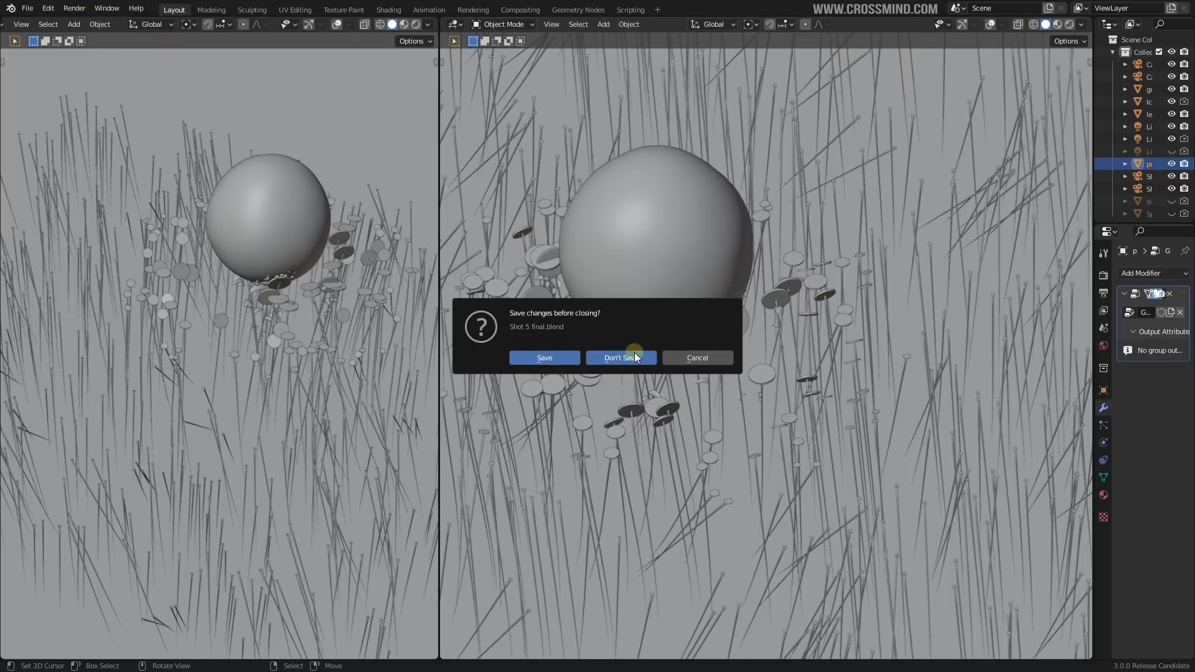
left_click(585, 357)
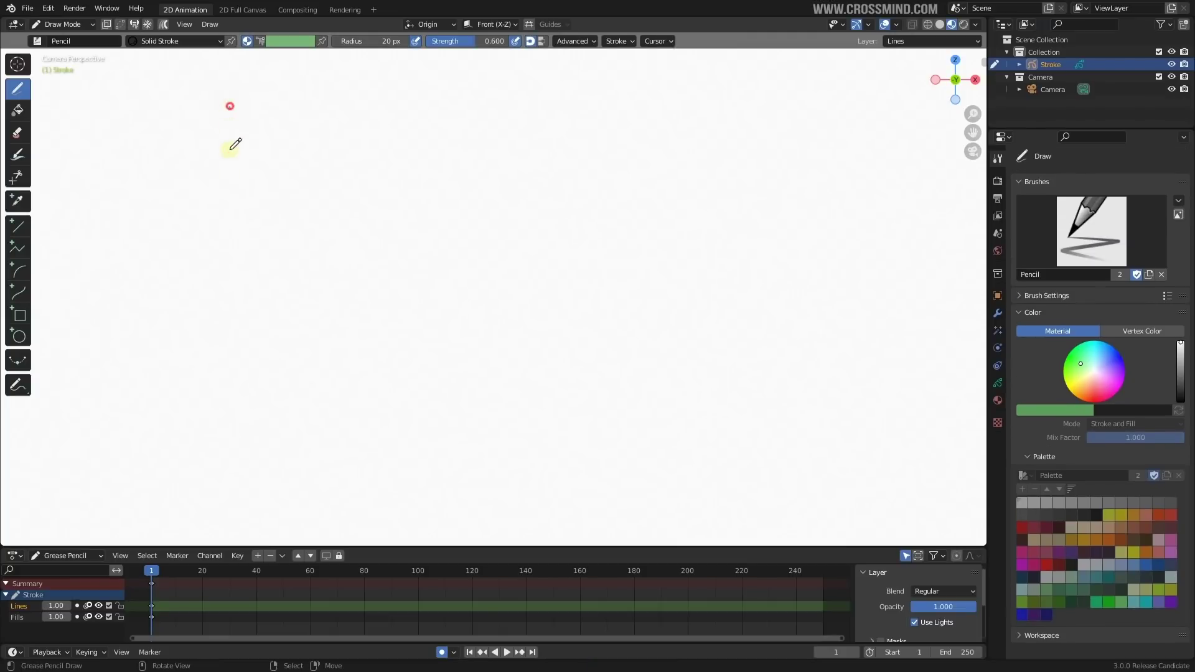
Step: Sketch three rectangular storyboard frames side by side with the Pencil brush
mouse_move(229, 107)
left_mouse_down()
mouse_move(229, 177)
mouse_move(406, 101)
mouse_move(412, 181)
left_mouse_up()
left_click_drag(227, 179, 406, 183)
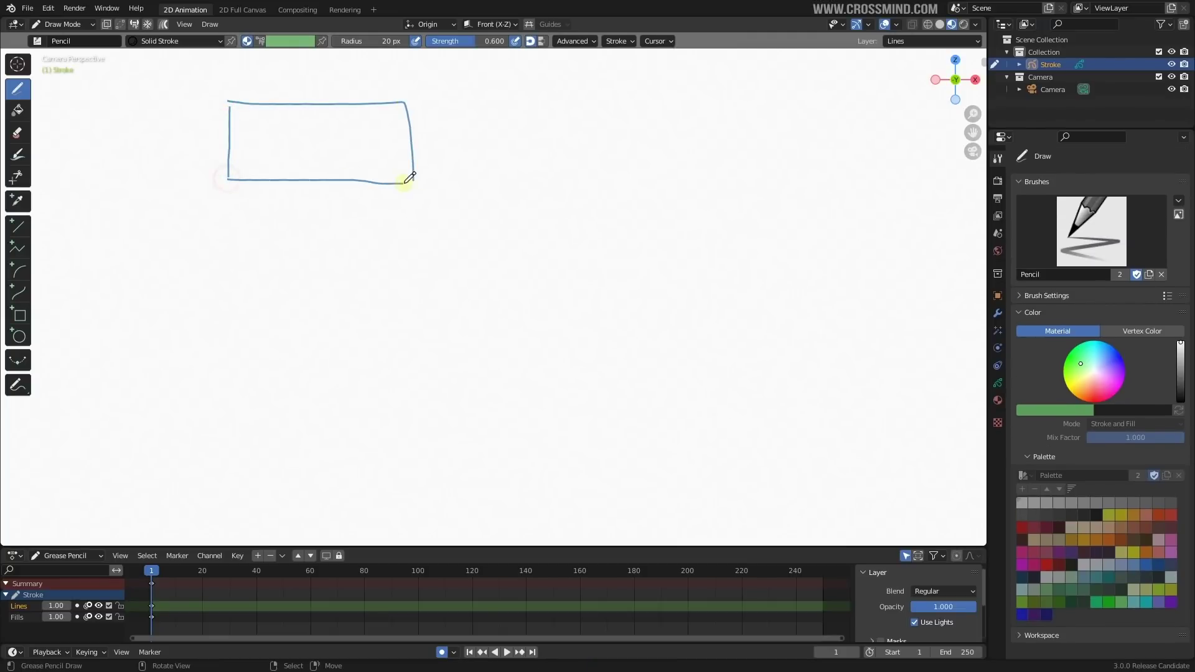
mouse_move(473, 103)
left_mouse_down()
mouse_move(474, 187)
mouse_move(688, 166)
mouse_move(479, 187)
left_mouse_up()
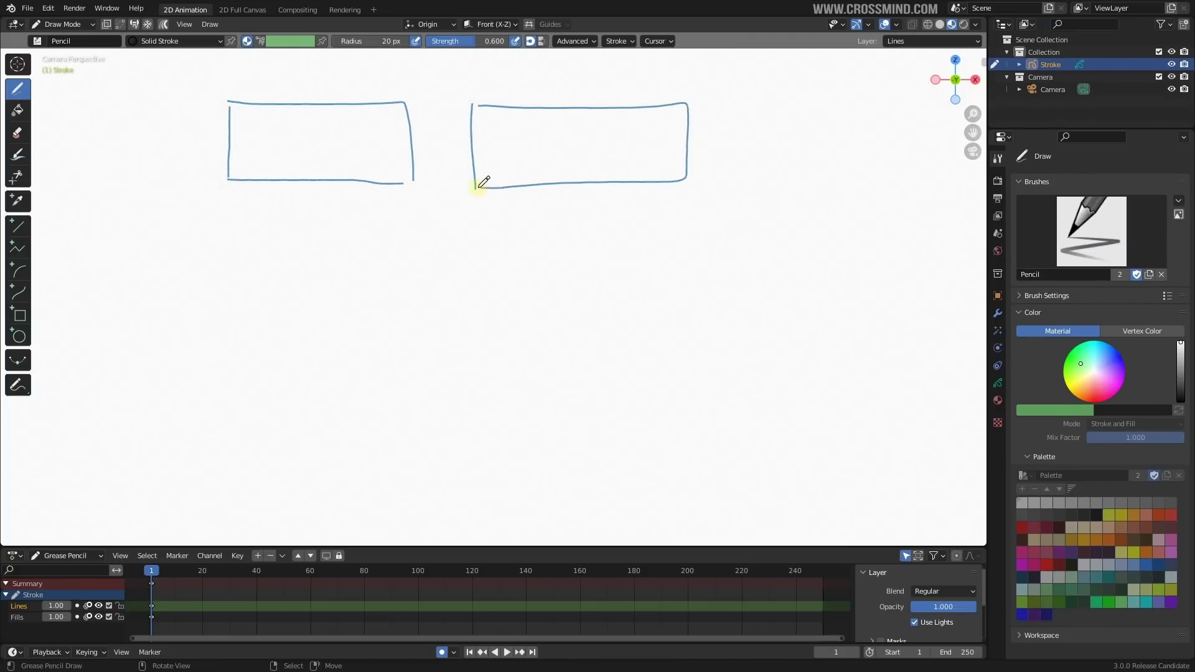
left_click_drag(747, 99, 748, 193)
left_click_drag(755, 92, 757, 195)
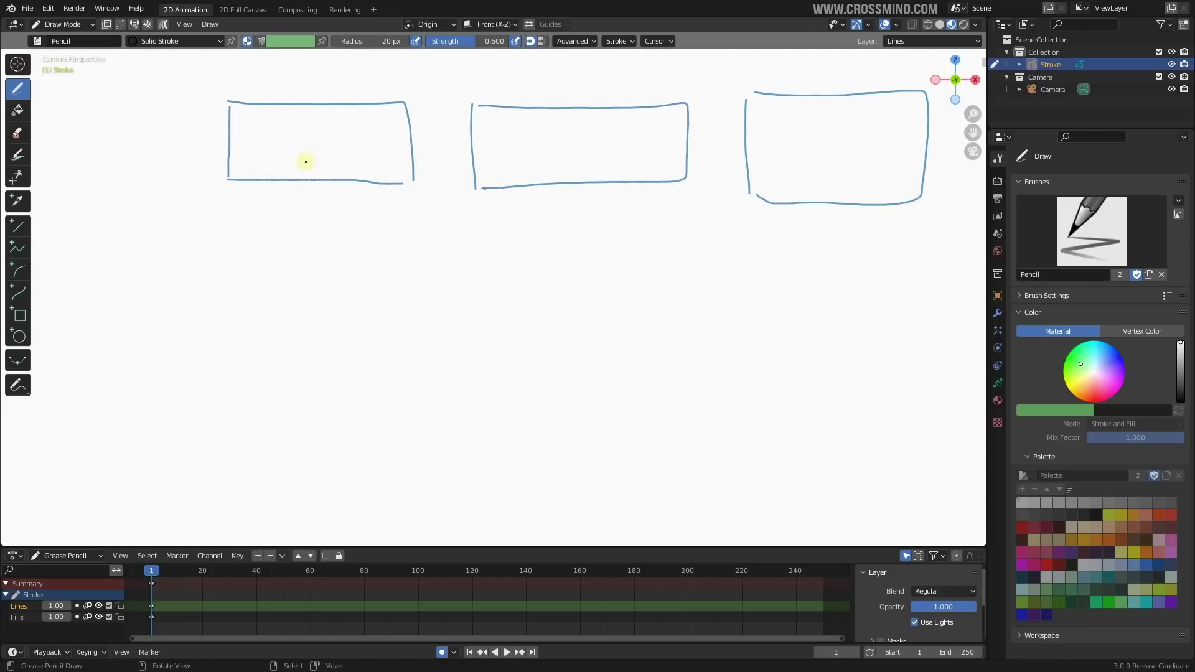
Step: Sketch a row of short grass strokes along the first frame's base with a small oval sphere above them
middle_click_drag(577, 227, 555, 239, "shift")
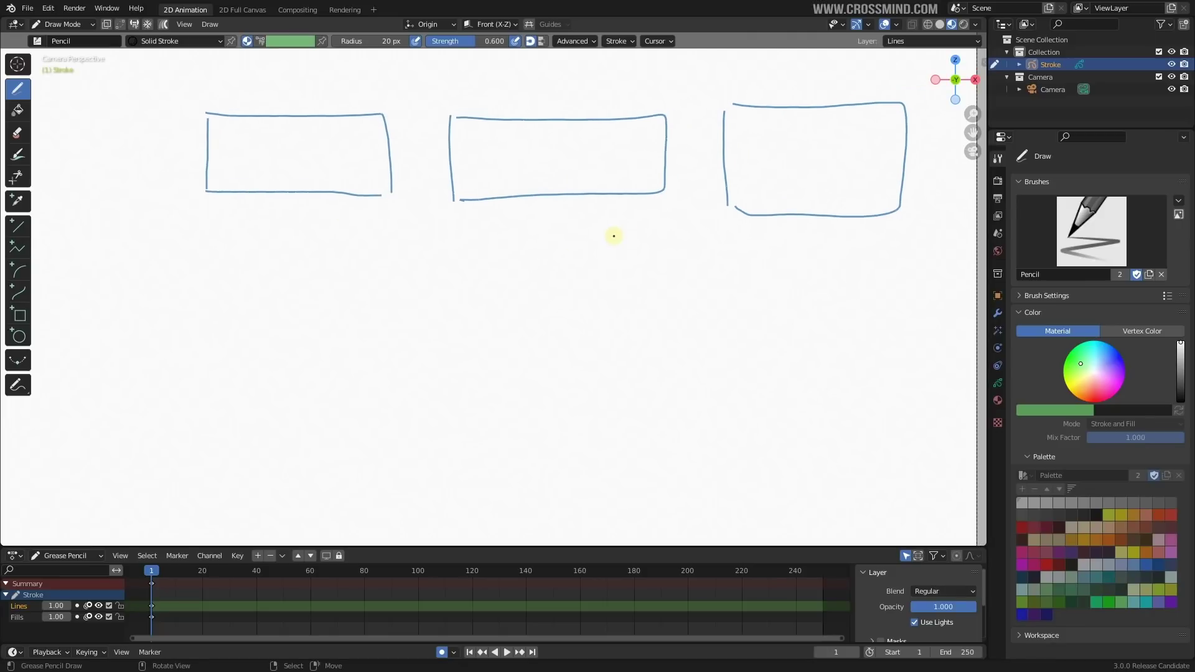
left_click_drag(221, 167, 227, 199)
mouse_move(228, 170)
left_mouse_down()
mouse_move(235, 201)
mouse_move(251, 200)
left_mouse_up()
mouse_move(257, 175)
left_mouse_down()
mouse_move(263, 201)
mouse_move(286, 184)
left_mouse_up()
mouse_move(298, 172)
left_mouse_down()
mouse_move(302, 208)
mouse_move(325, 193)
left_mouse_up()
mouse_move(334, 178)
left_mouse_down()
mouse_move(335, 200)
mouse_move(360, 200)
left_mouse_up()
left_click_drag(368, 171, 369, 191)
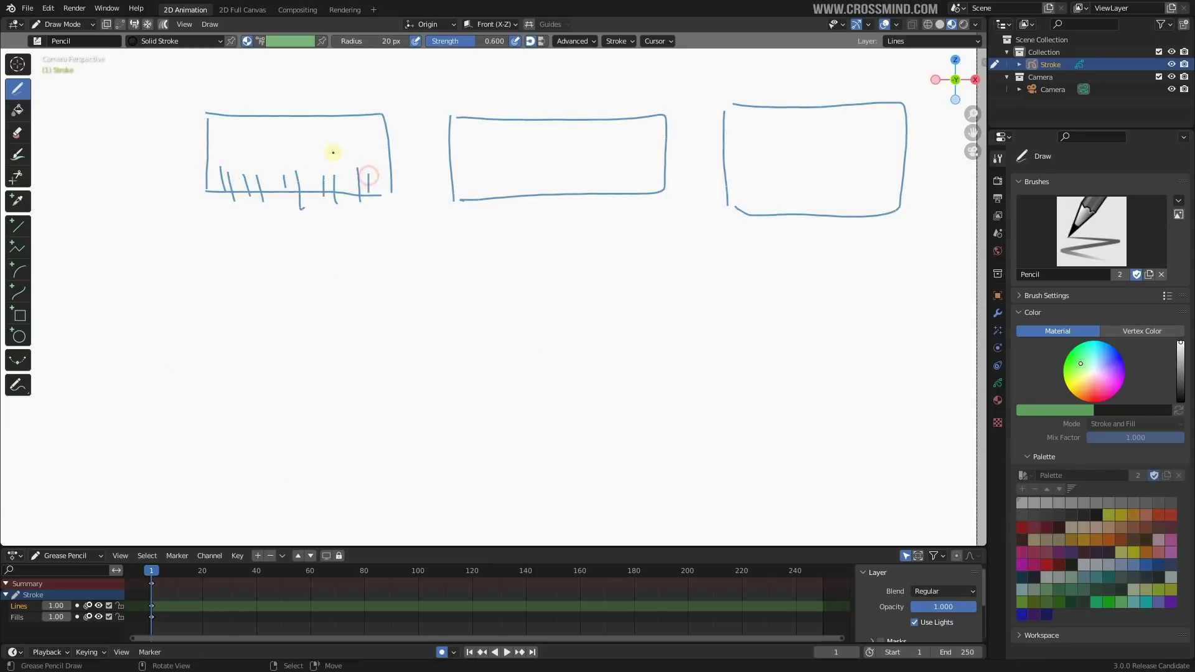
left_click_drag(325, 146, 332, 174)
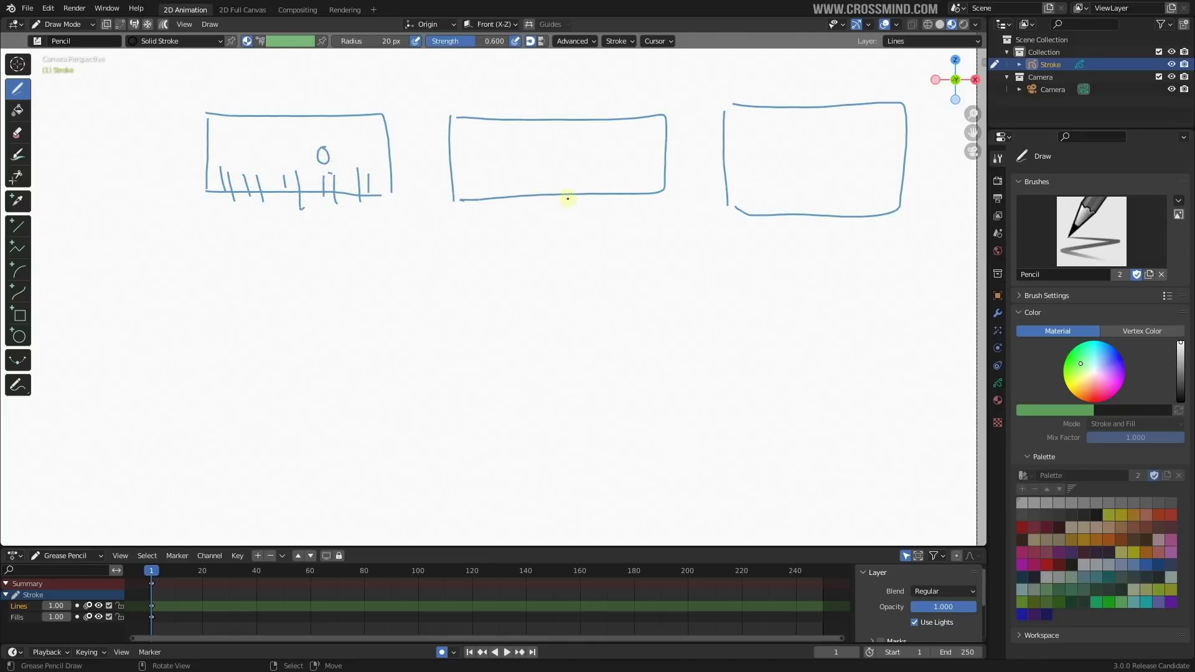
Step: Sketch five tall grass stalks crossing the base of the second storyboard frame
left_click_drag(493, 179, 491, 220)
mouse_move(529, 159)
left_mouse_down()
mouse_move(531, 209)
mouse_move(562, 219)
left_mouse_up()
left_click_drag(592, 165, 599, 216)
left_click_drag(618, 174, 629, 217)
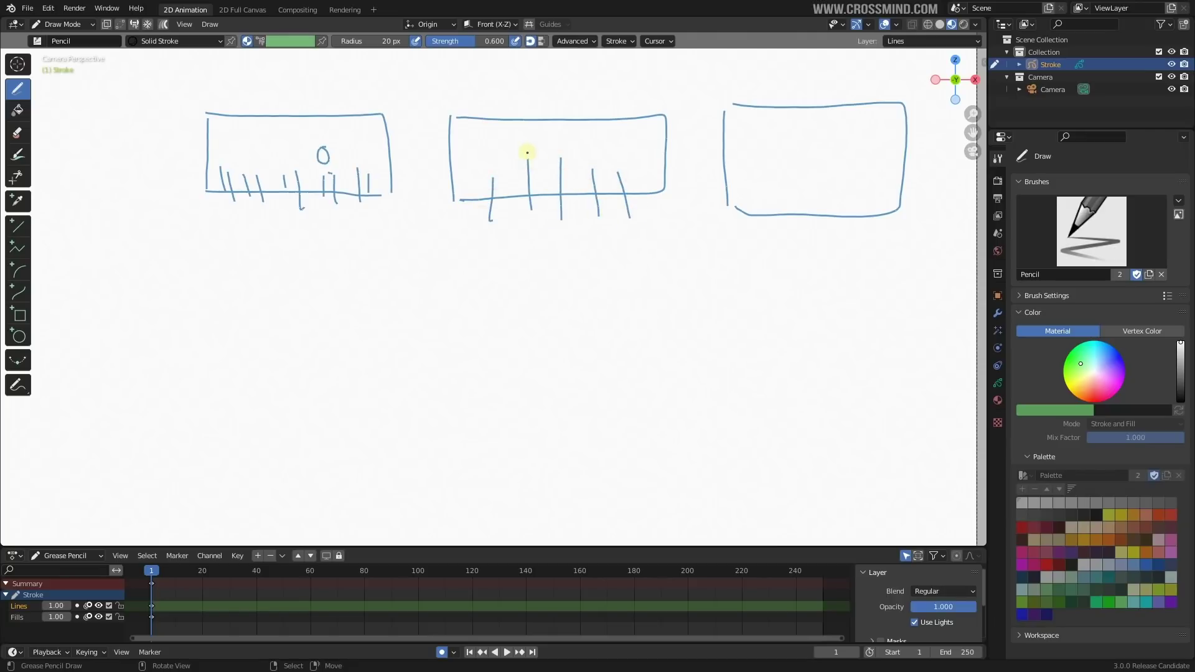
Step: Add a large sphere arc, caps on the stalks and a small oval with three arrows to the second frame
mouse_move(504, 105)
left_mouse_down()
mouse_move(589, 156)
mouse_move(636, 115)
left_mouse_up()
middle_click_drag(586, 137, 608, 253, "shift")
scroll(570, 248, "up", 1)
mouse_move(568, 242)
left_mouse_down()
mouse_move(657, 250)
mouse_move(548, 239)
left_mouse_up()
left_click_drag(485, 261, 496, 264)
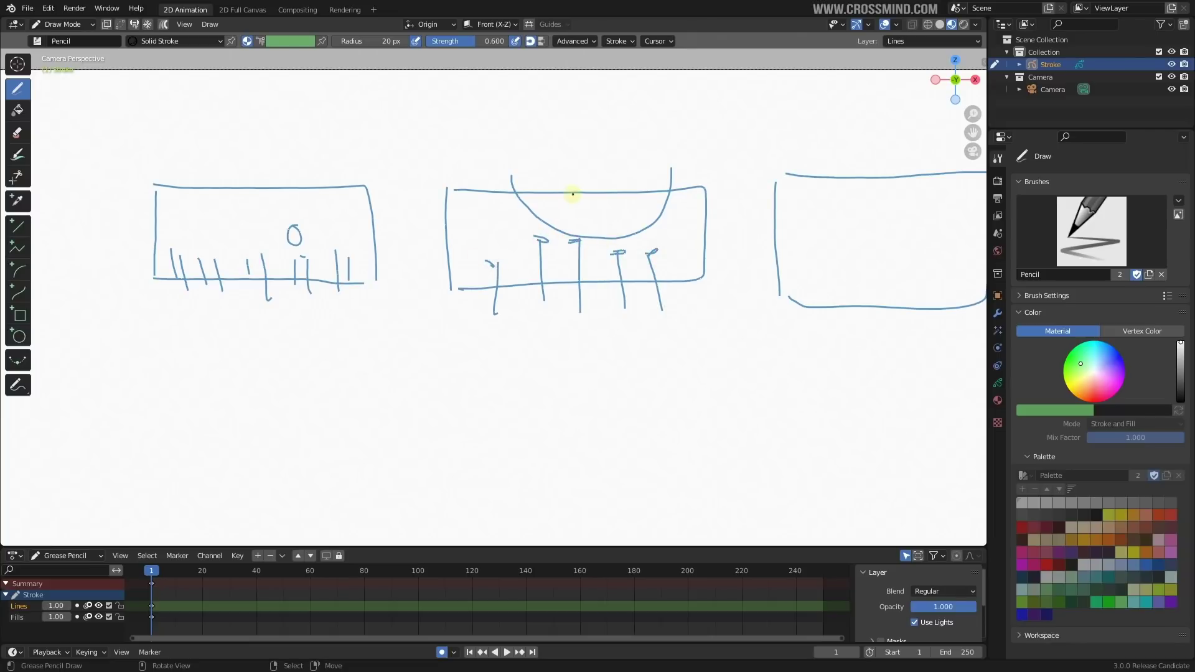
mouse_move(583, 209)
left_mouse_down()
mouse_move(596, 182)
mouse_move(587, 205)
mouse_move(615, 227)
mouse_move(652, 222)
left_mouse_up()
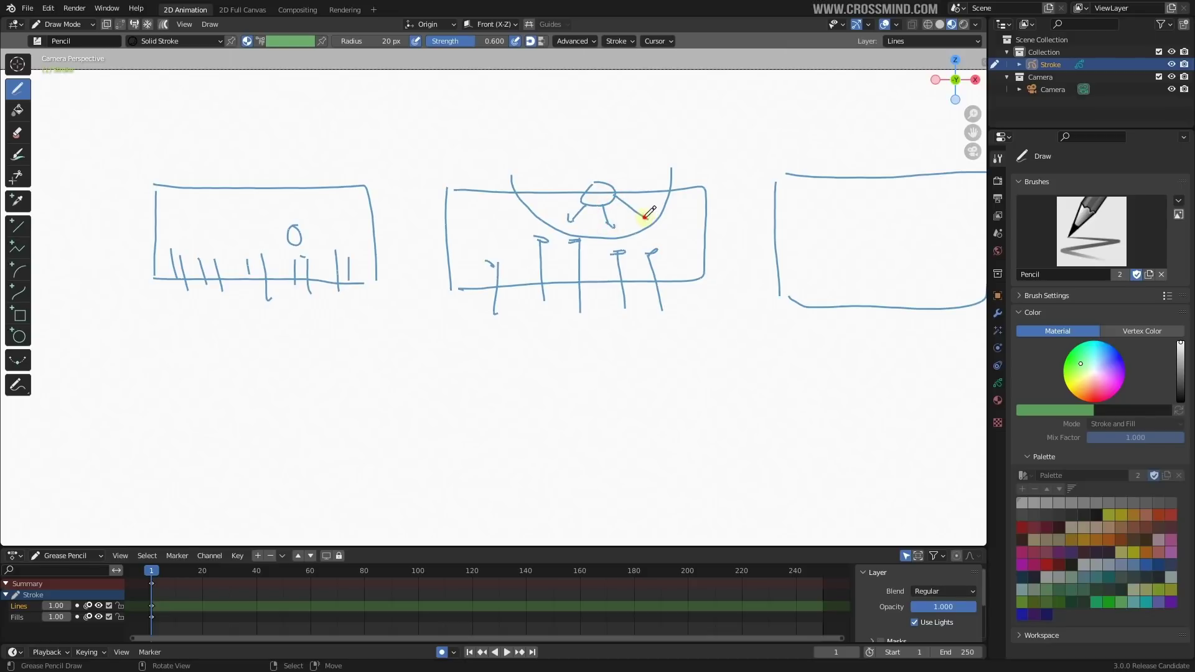
Step: Sketch a large circle in the third frame, surrounded by short blue vertex-colour strokes and with a small circle at its centre
middle_click_drag(675, 229, 577, 233, "shift")
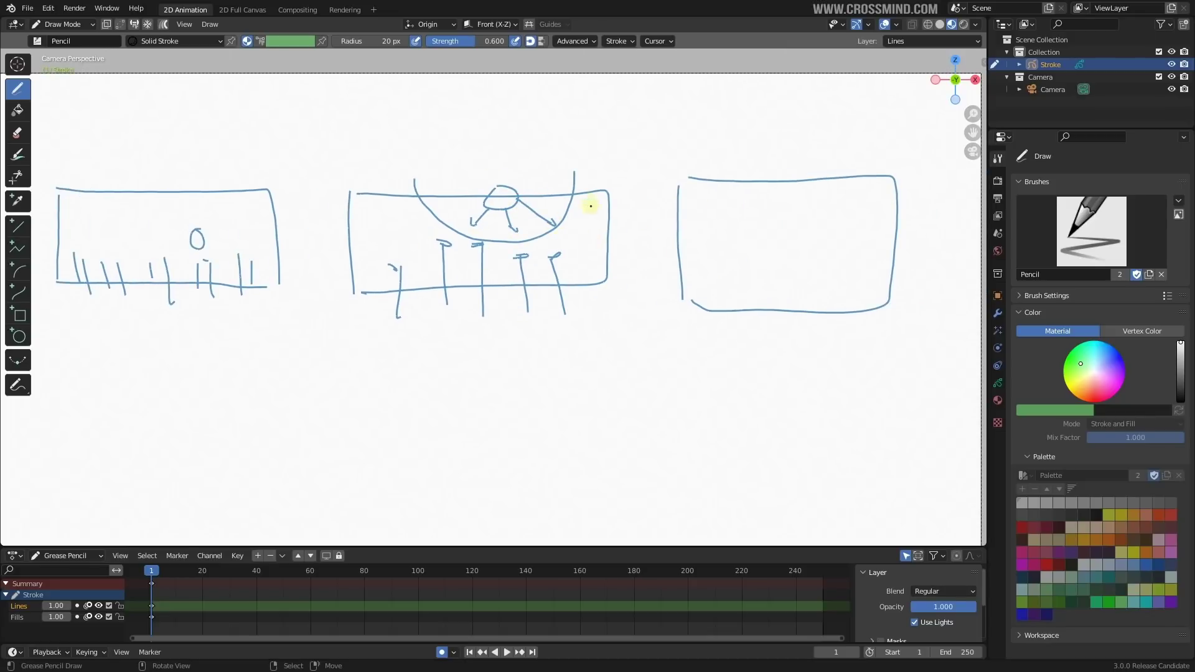
middle_click_drag(686, 256, 573, 254, "shift")
scroll(625, 233, "up", 1)
mouse_move(735, 167)
left_mouse_down()
mouse_move(682, 267)
mouse_move(648, 166)
mouse_move(695, 167)
left_mouse_up()
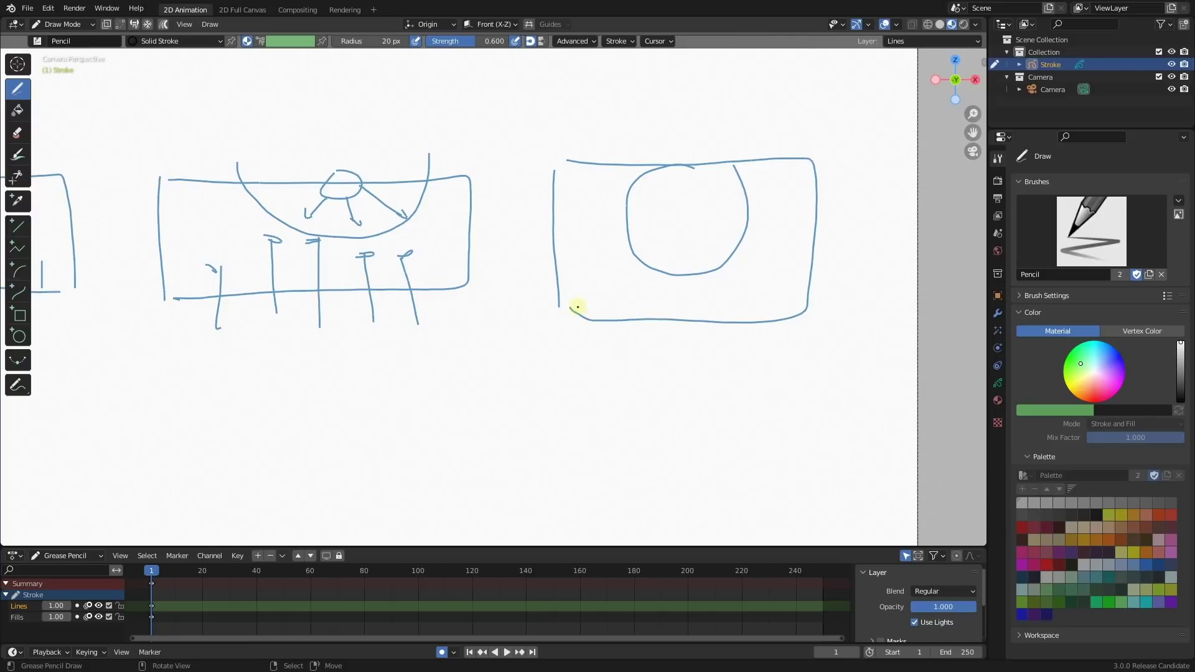
mouse_move(602, 208)
left_mouse_down()
mouse_move(618, 203)
mouse_move(624, 254)
left_mouse_up()
mouse_move(603, 292)
left_mouse_down()
mouse_move(645, 258)
mouse_move(670, 262)
left_mouse_up()
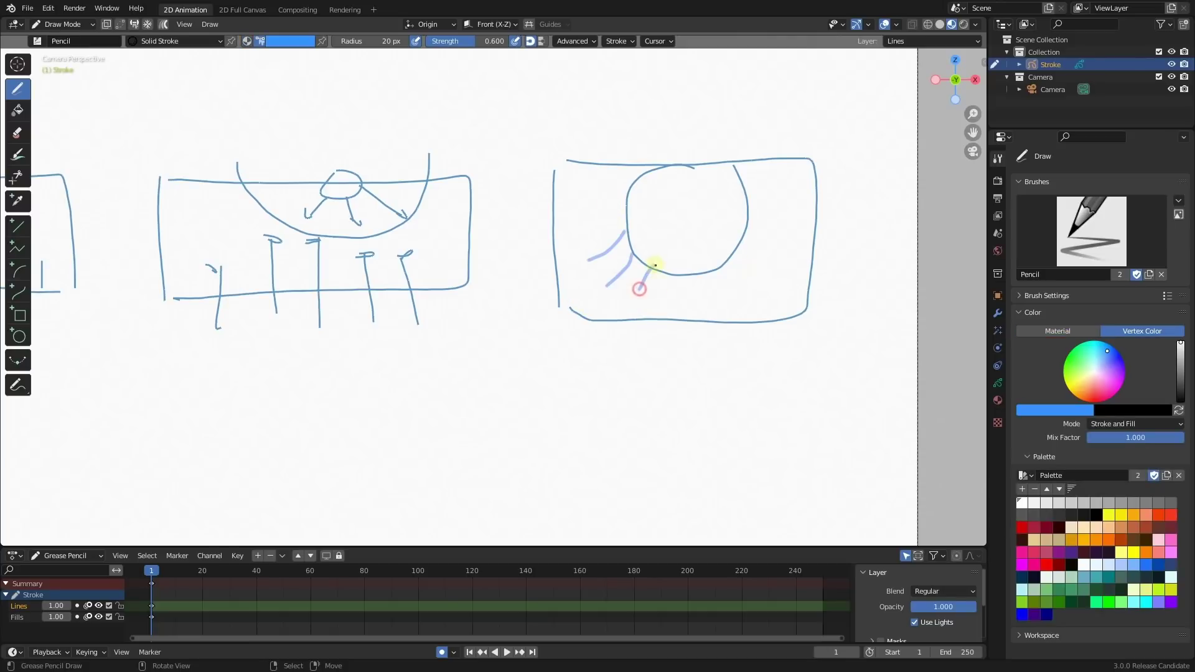
left_click_drag(654, 264, 639, 292)
mouse_move(666, 278)
left_mouse_down()
mouse_move(650, 296)
mouse_move(732, 296)
left_mouse_up()
left_click_drag(741, 256, 755, 275)
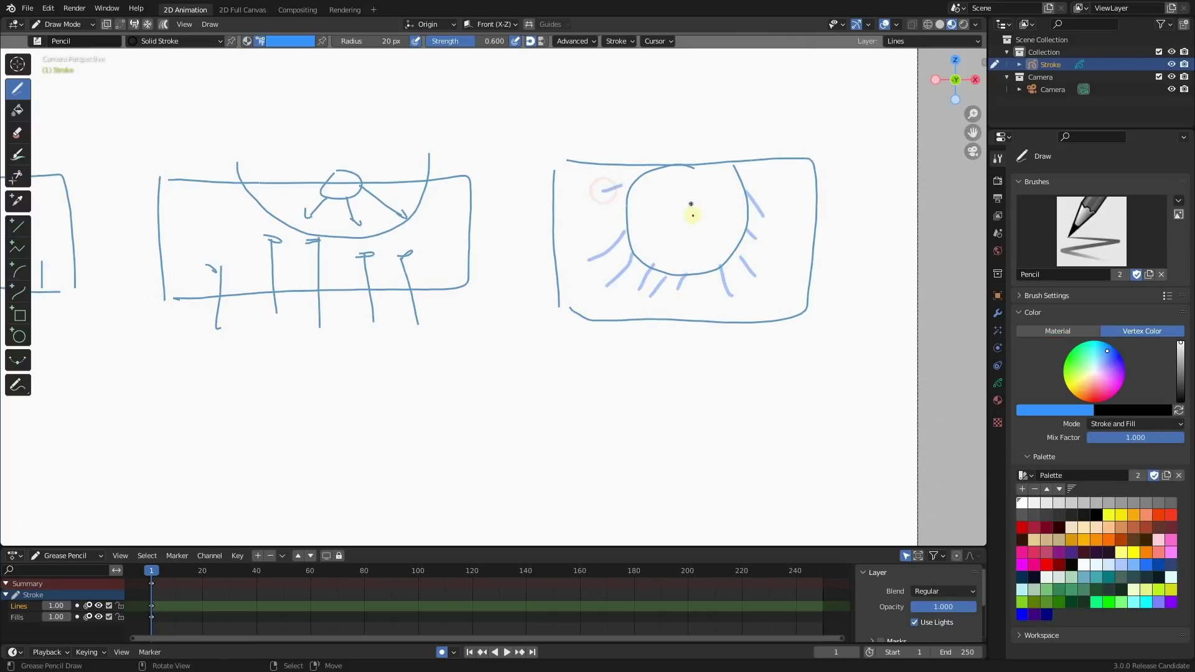
left_click_drag(690, 202, 689, 204)
Step: Sketch a fourth storyboard frame below the first one and surround it with a large freehand loop
key("Home")
scroll(421, 336, "up", 2)
mouse_move(281, 274)
left_mouse_down()
mouse_move(427, 269)
mouse_move(440, 373)
mouse_move(291, 370)
mouse_move(280, 275)
mouse_move(262, 253)
mouse_move(258, 444)
mouse_move(446, 259)
mouse_move(298, 264)
left_mouse_up()
Step: Sketch a curved sphere edge with three capped stalks in the fourth frame, and draw an empty fifth frame beside it
scroll(326, 334, "up", 3)
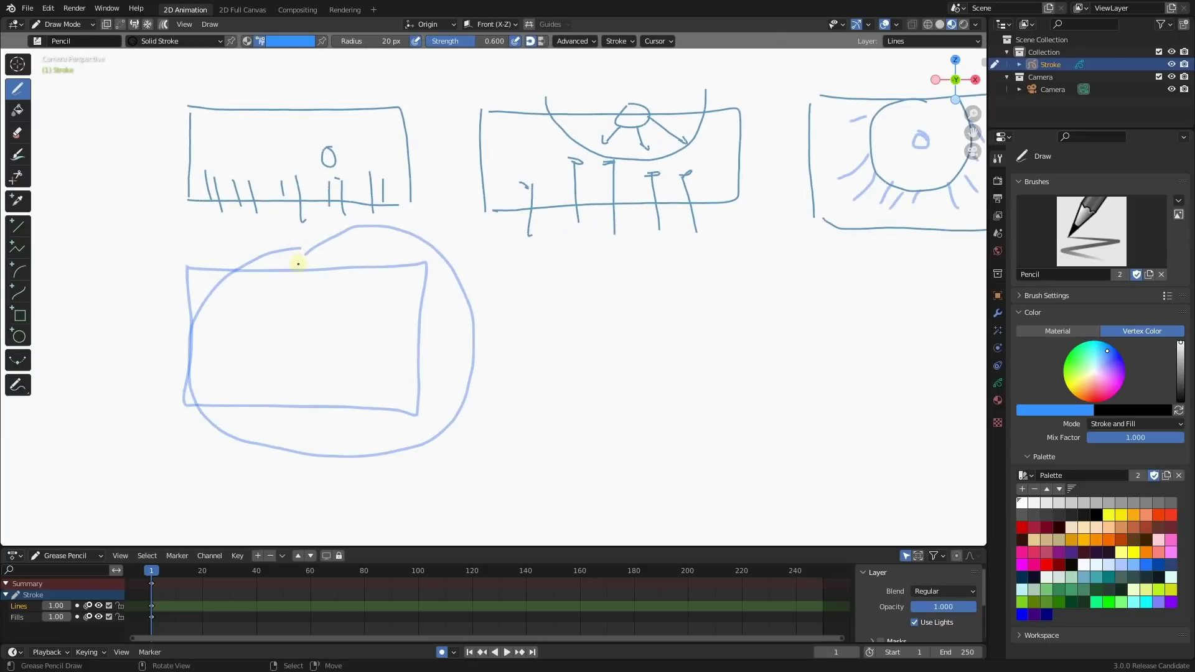
left_click_drag(408, 312, 374, 402)
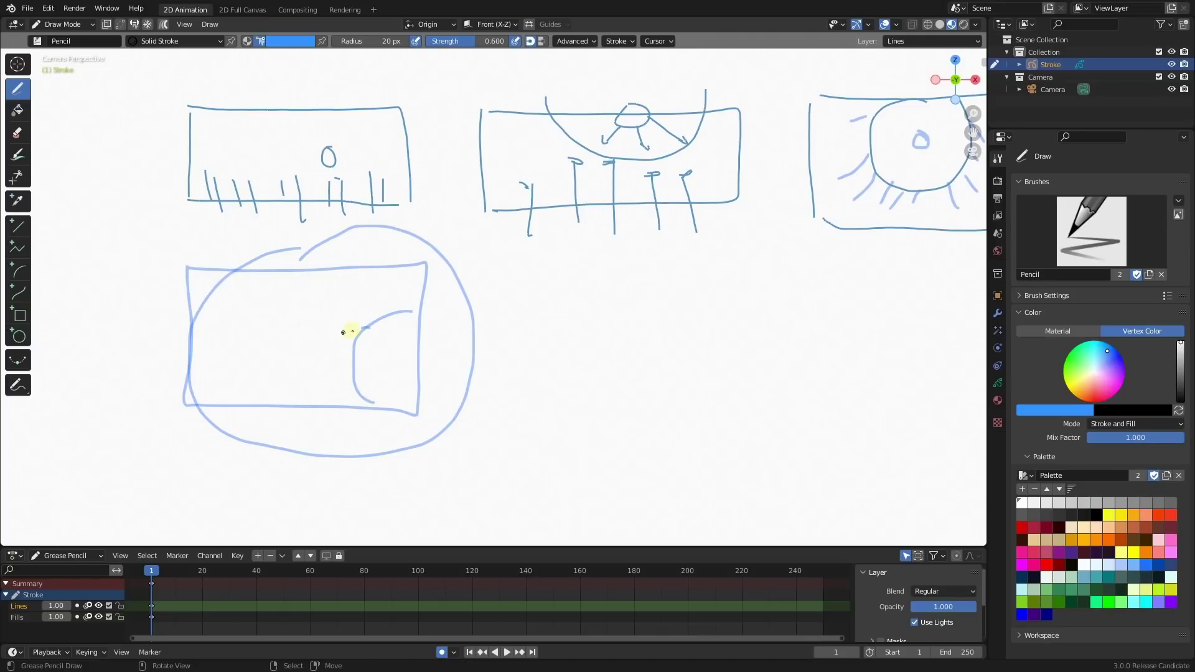
left_click_drag(366, 328, 309, 297)
left_click_drag(284, 345, 283, 367)
mouse_move(290, 348)
left_mouse_down()
mouse_move(348, 350)
mouse_move(299, 401)
left_mouse_up()
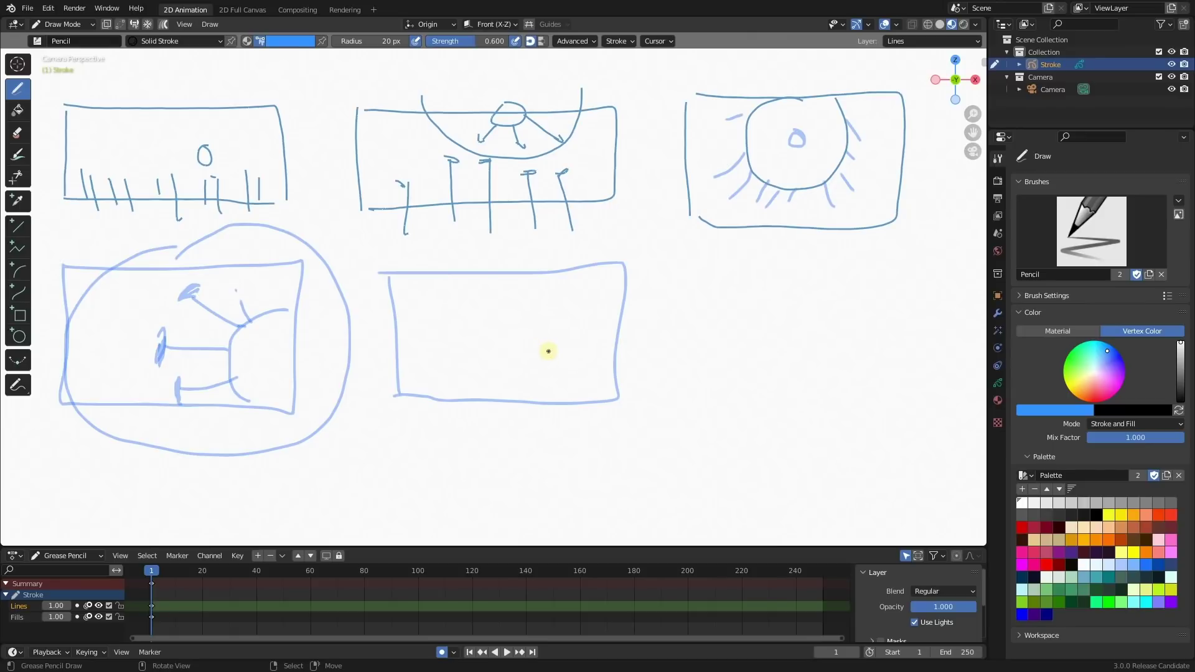
Step: Reopen the most recent project file with the proxy setup, without saving the storyboard sketch
left_click(18, 8)
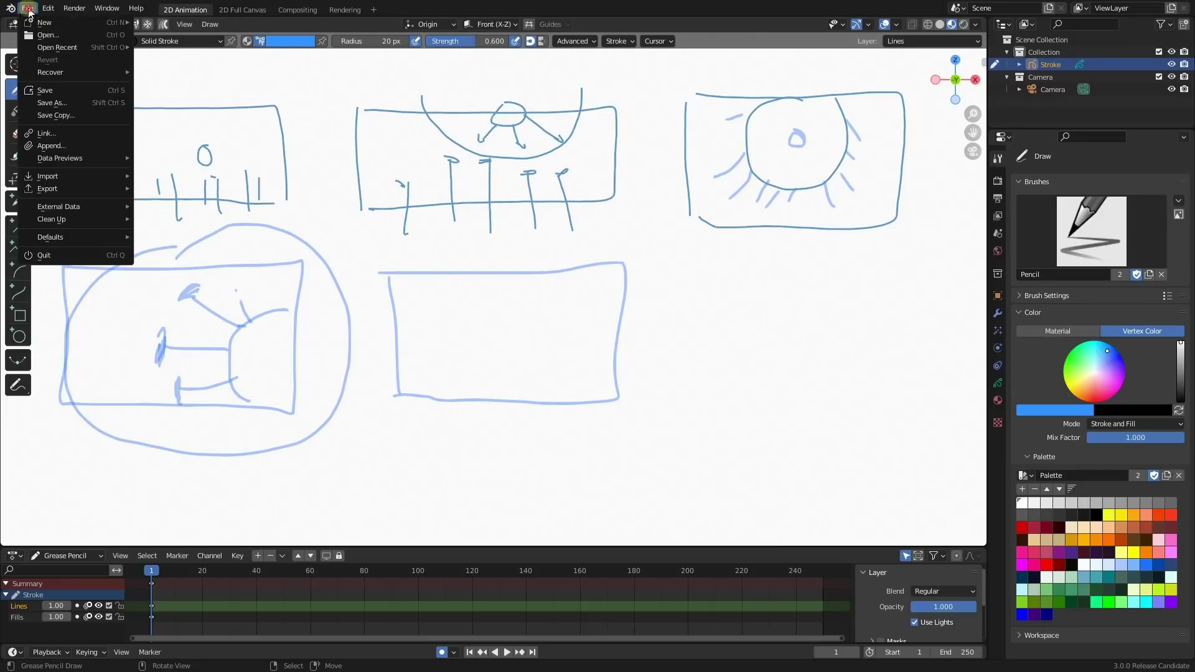
mouse_move(43, 45)
left_click(211, 46)
left_click(643, 356)
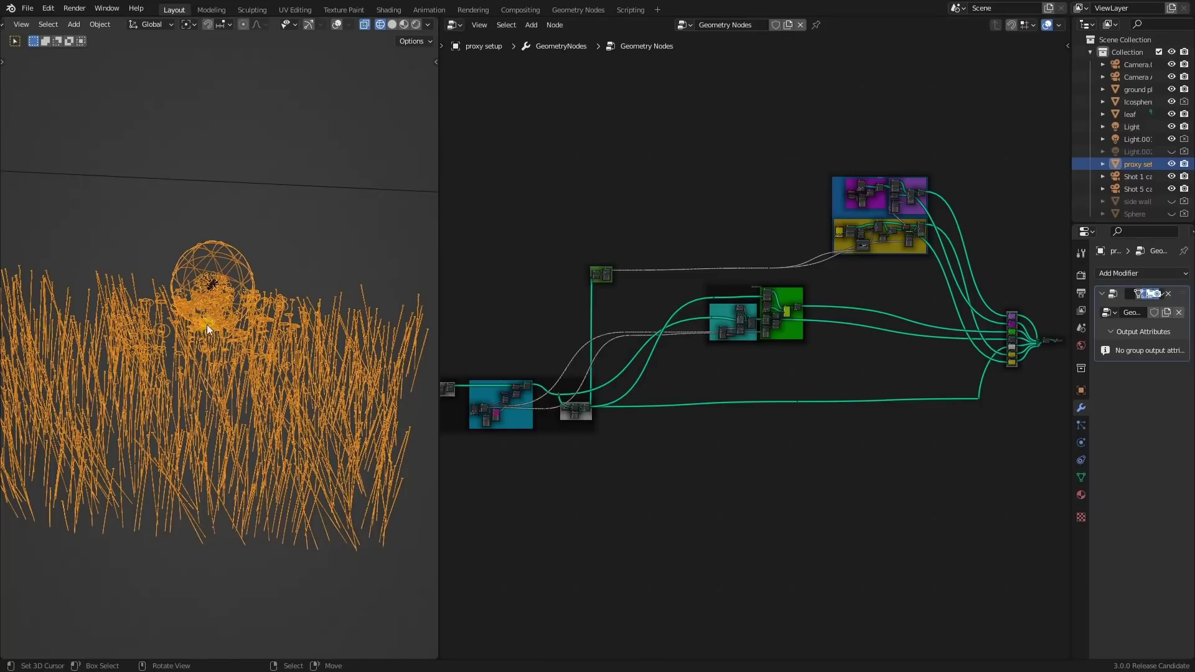
Step: Look through the scene camera in solid shading and lock the camera to the view
scroll(212, 326, "up", 3)
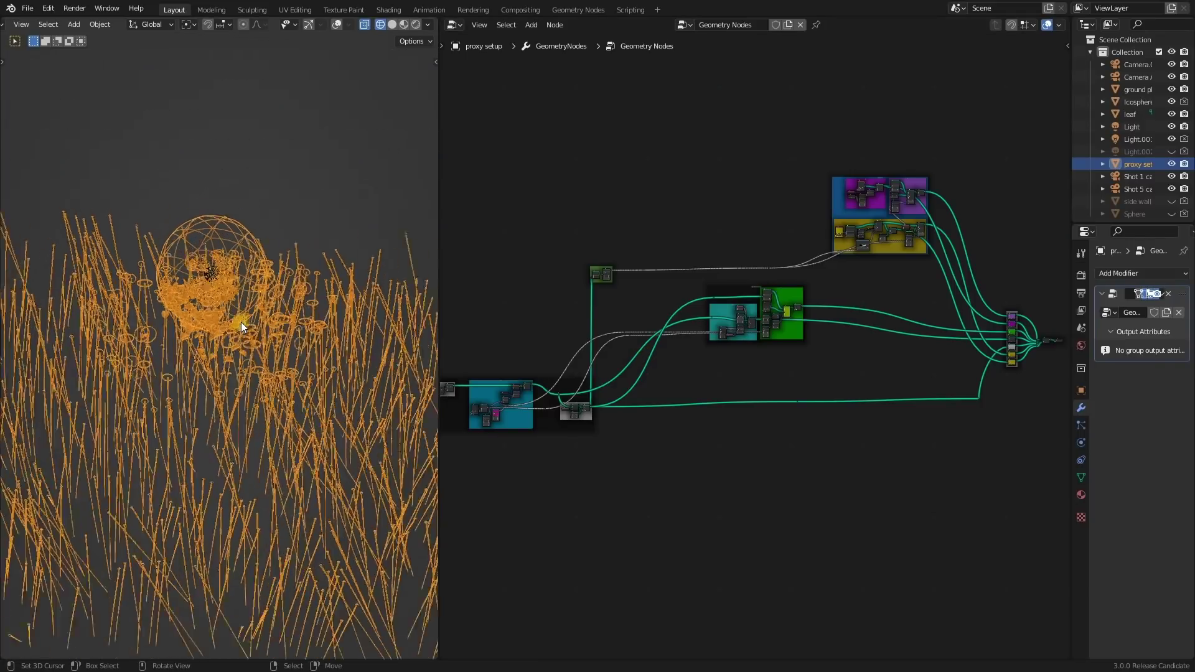
key("KP_0")
key("shift+z")
key("n")
left_click(396, 213)
key("n")
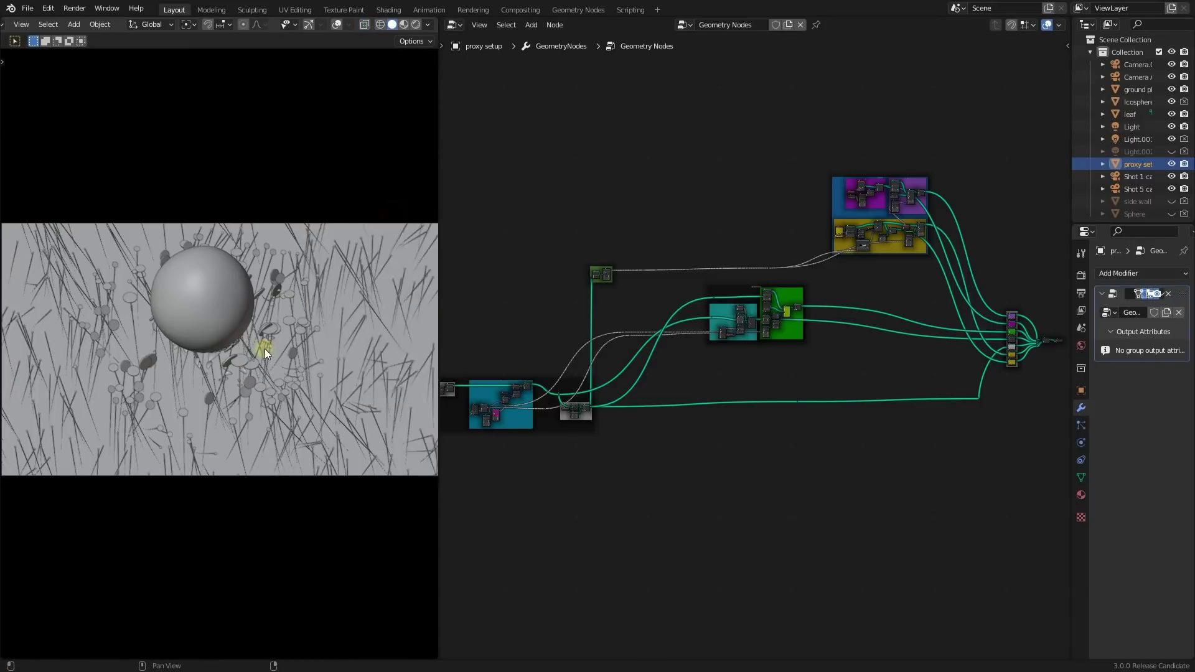
Step: Move and orbit the locked camera to frame the sphere closer and from a lower angle
scroll(270, 351, "up", 3)
middle_click_drag(270, 351, 254, 311)
middle_click_drag(249, 336, 260, 391, "shift")
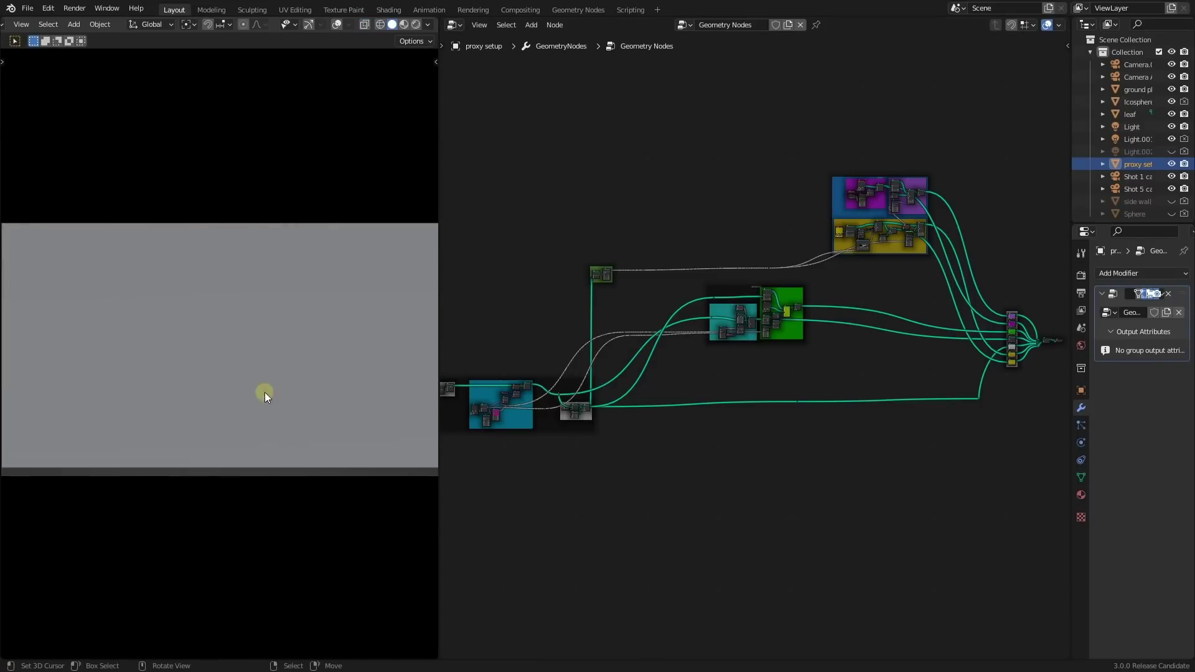
middle_click_drag(264, 393, 319, 363)
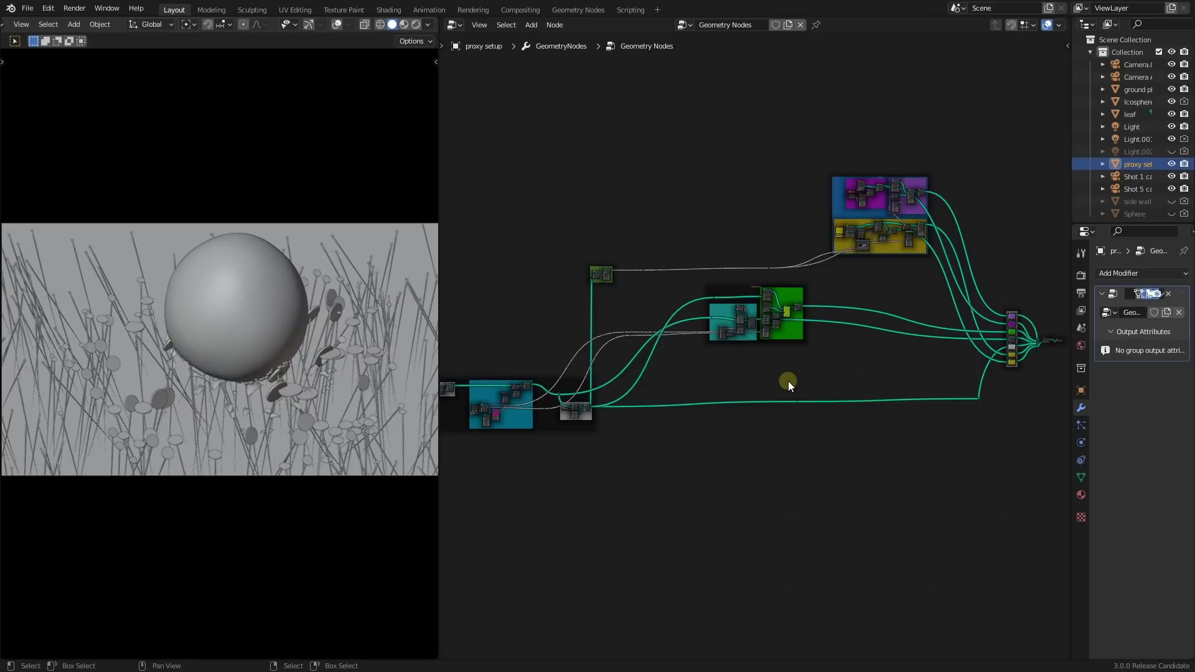
Step: Maximise the geometry node editor so the whole proxy setup tree fills the window
scroll(843, 368, "up", 3)
key("ctrl+space")
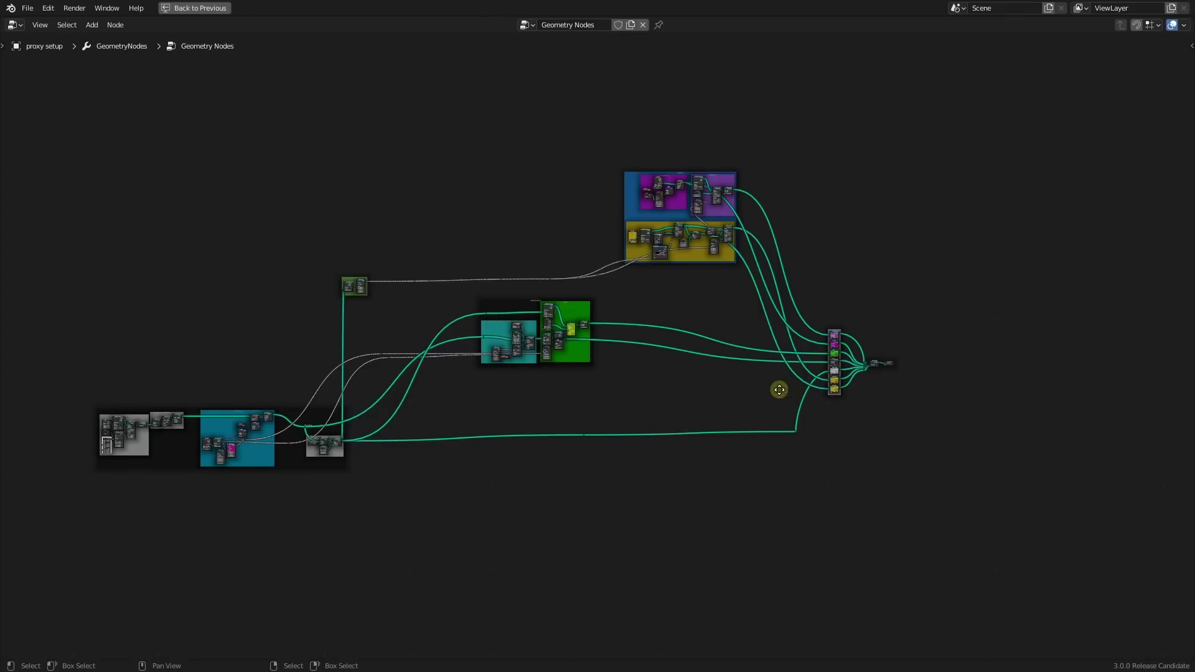
scroll(779, 386, "up", 2)
scroll(682, 383, "up", 2)
scroll(835, 373, "up", 4)
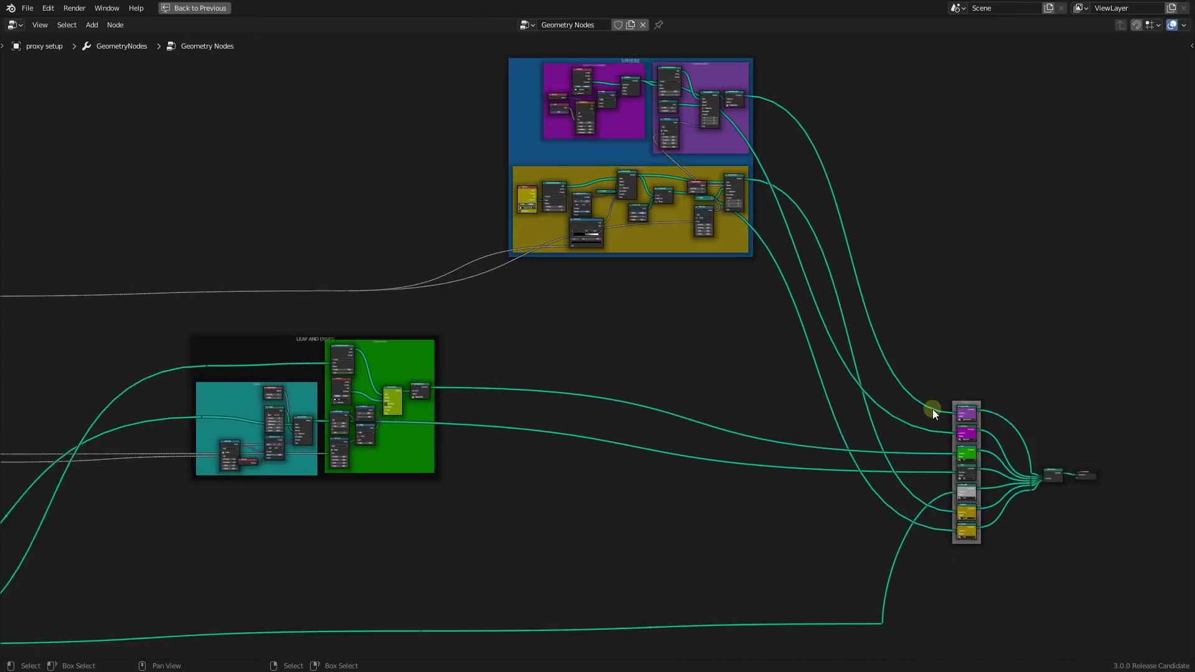
scroll(914, 401, "down", 4)
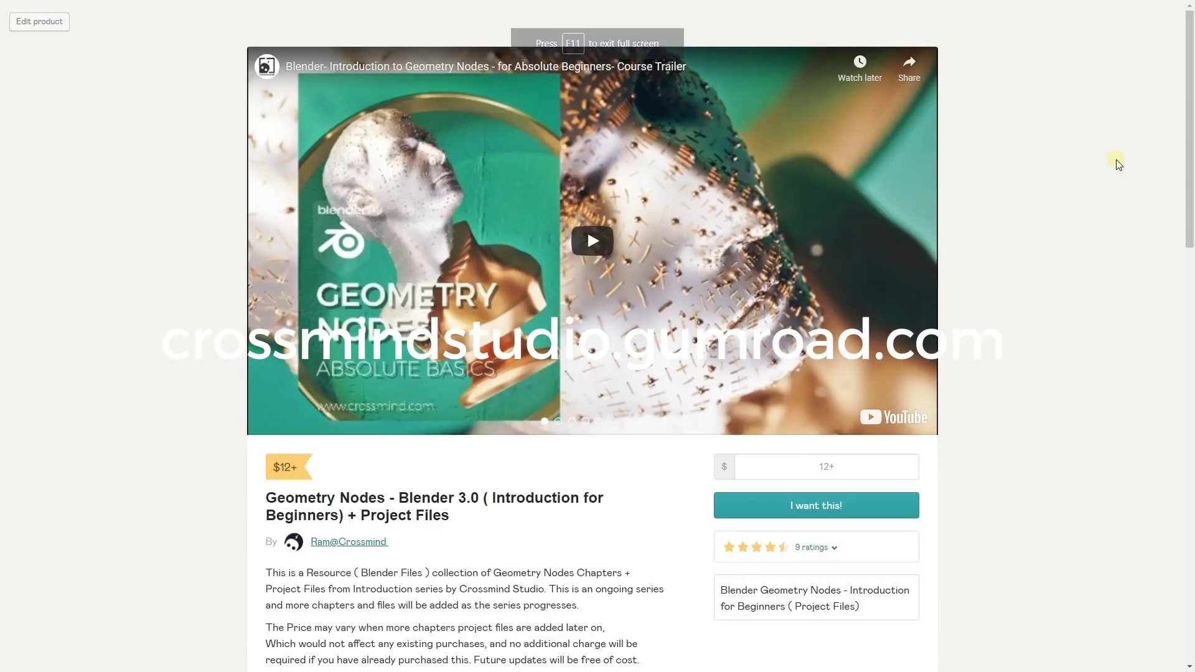
Step: Switch to the web browser and view the Geometry Nodes - Blender 3.0 product page's preview images and description
left_click_drag(1189, 57, 1164, 99)
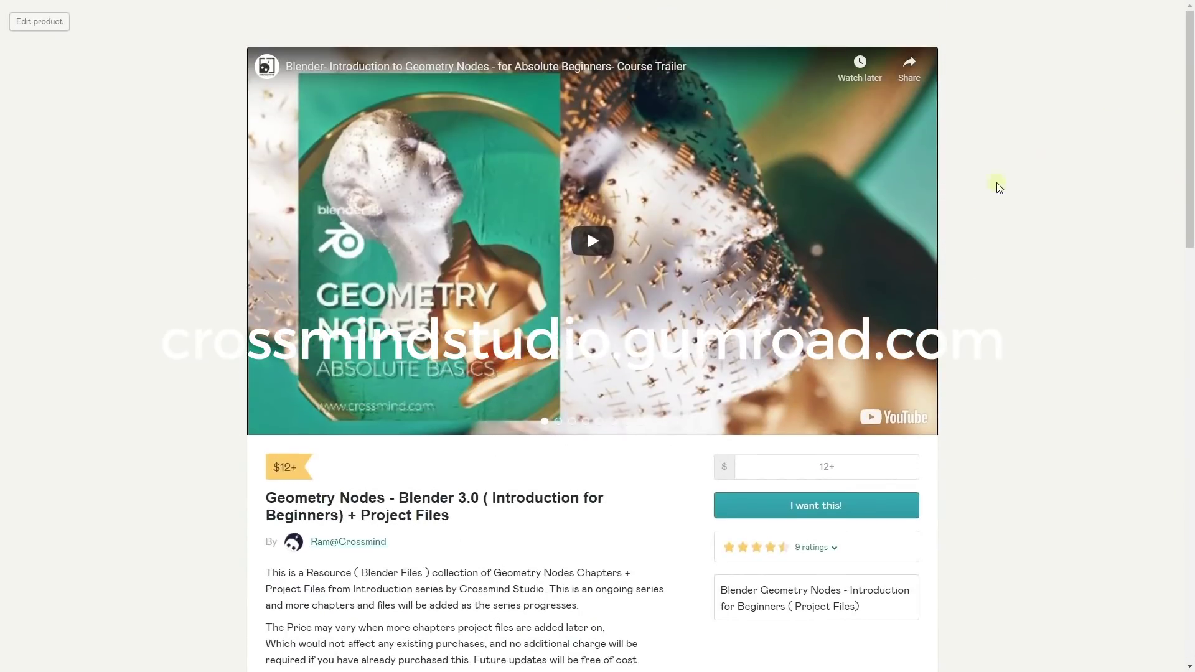
left_click(923, 241)
left_click(923, 241)
left_click(923, 241)
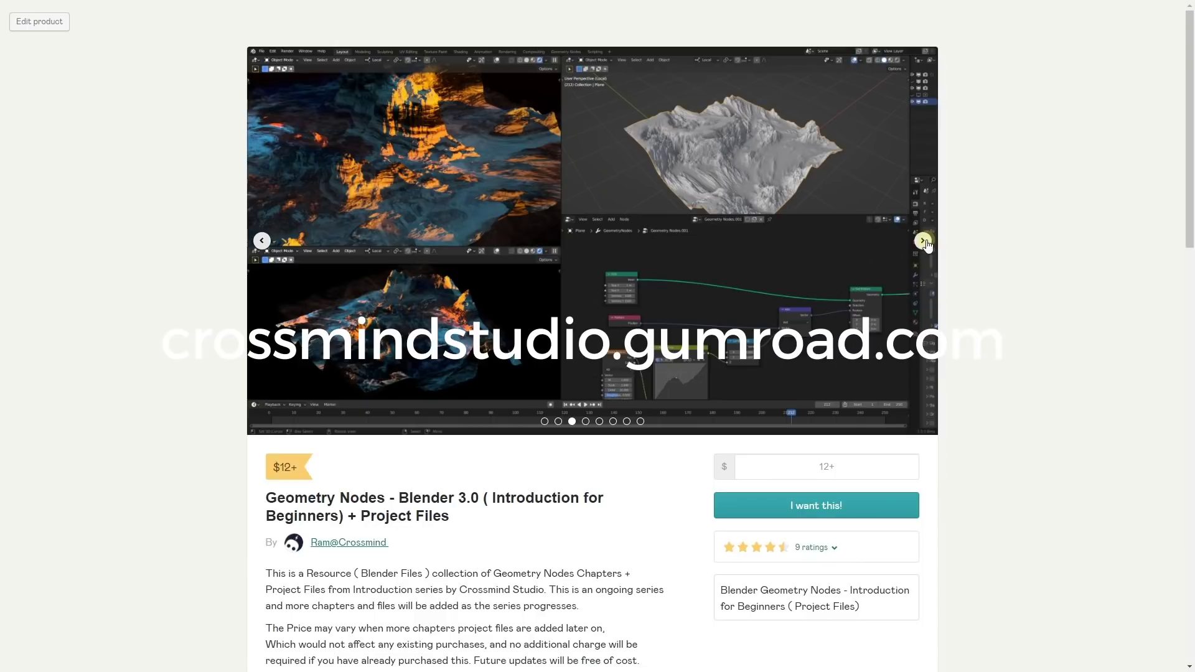
left_click(924, 241)
left_click(923, 241)
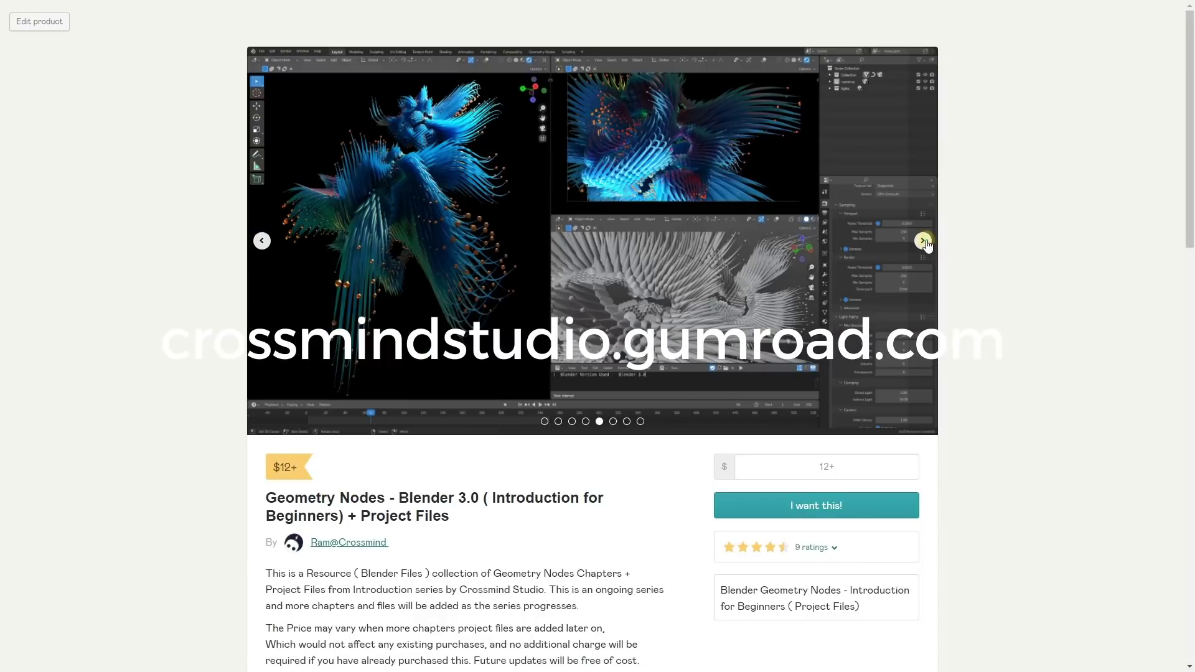
left_click(924, 242)
left_click(924, 243)
left_click(924, 242)
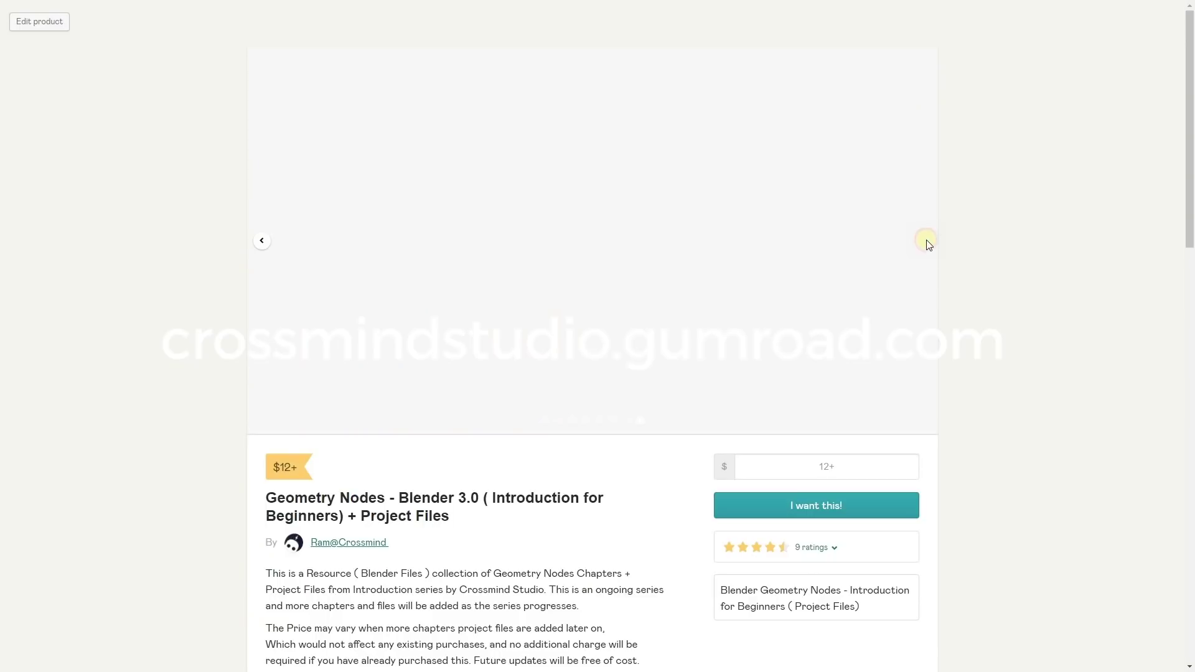
left_click(262, 243)
left_click(262, 243)
left_click(262, 243)
left_click(262, 243)
left_click(262, 243)
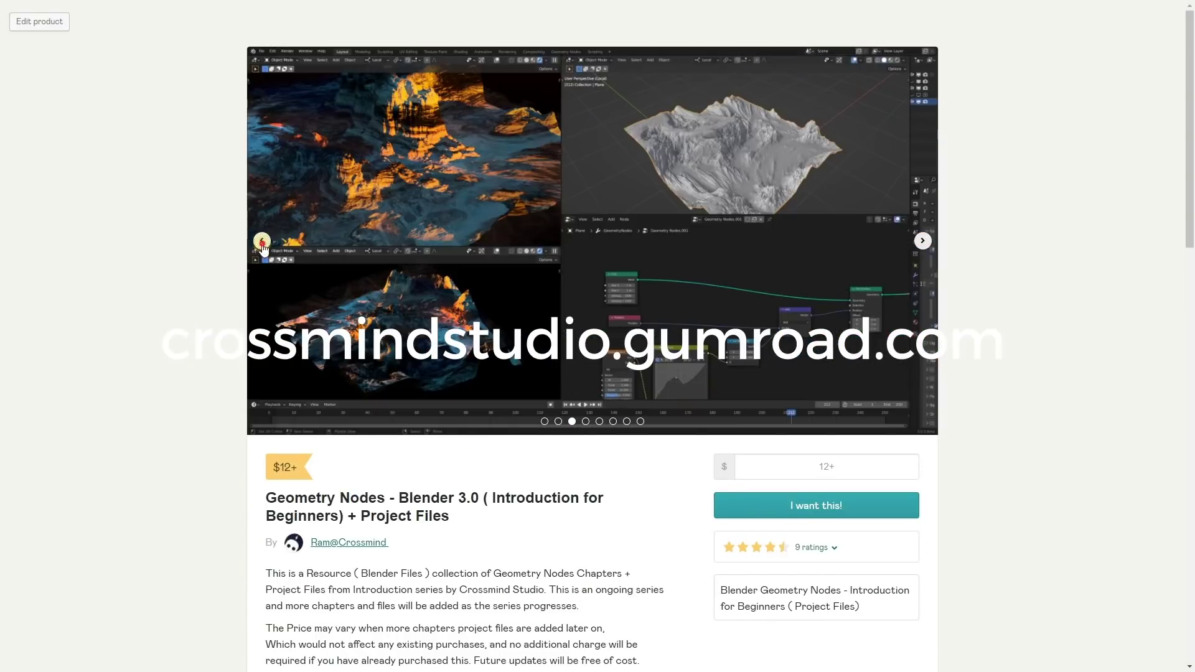
left_click(262, 243)
scroll(1045, 348, "down", 9)
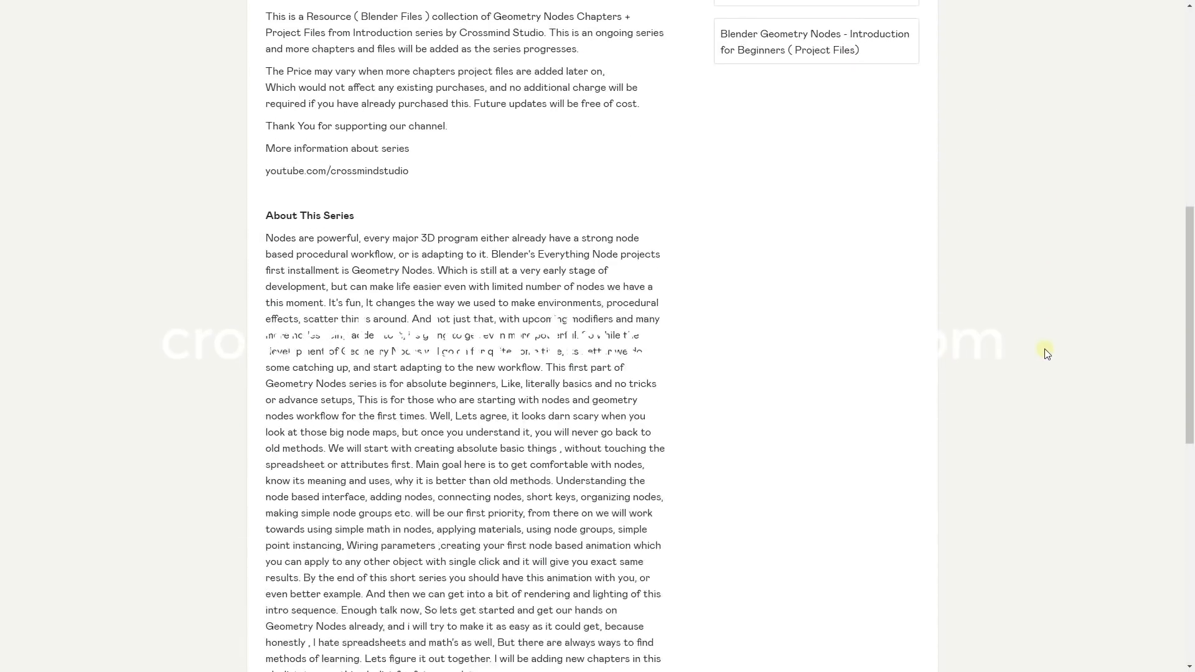
scroll(1045, 349, "up", 10)
Step: Open the creator's Gumroad profile from the product page and skim the list of products
left_click(336, 545)
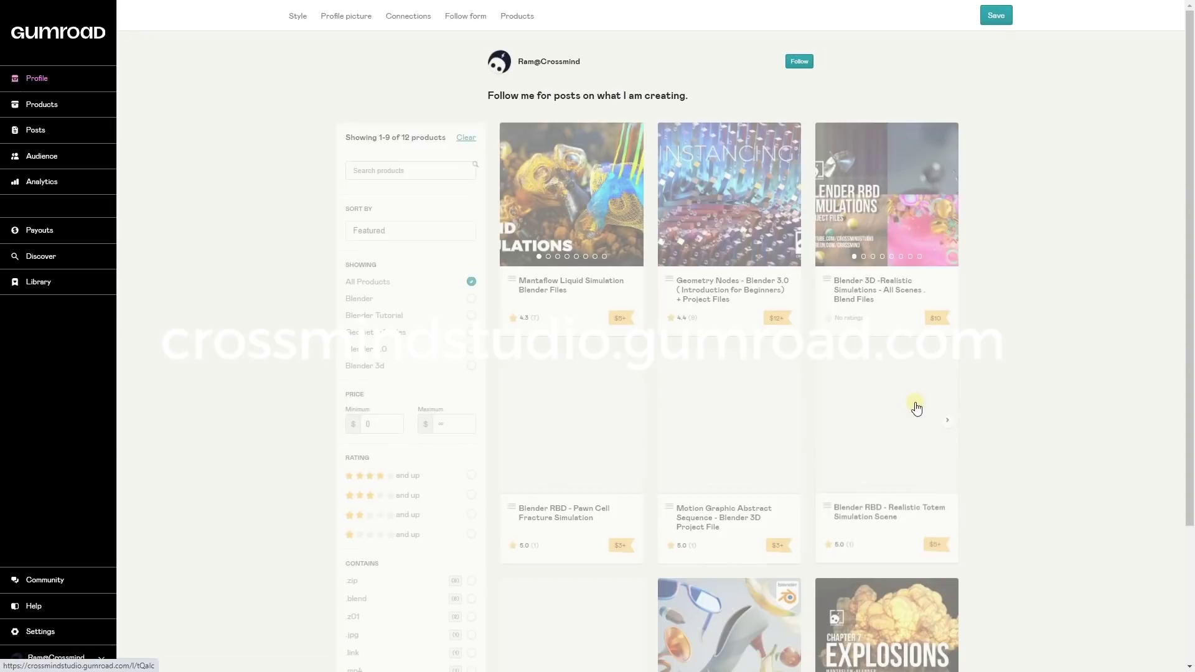
scroll(1000, 475, "down", 6)
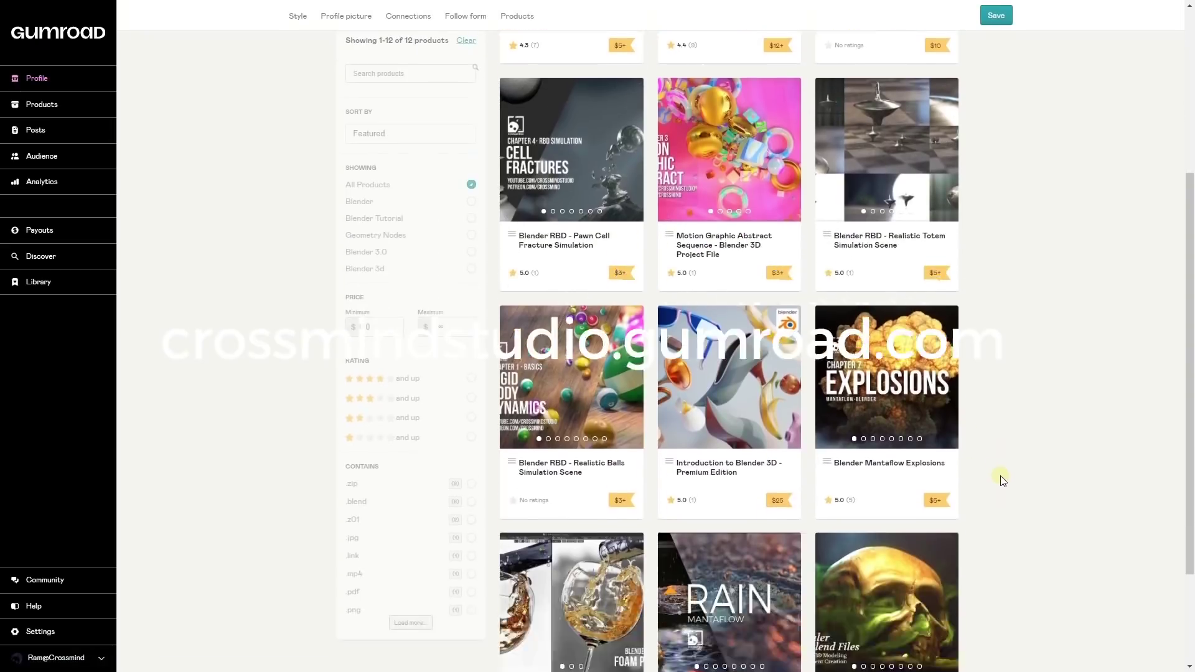
scroll(1001, 477, "up", 6)
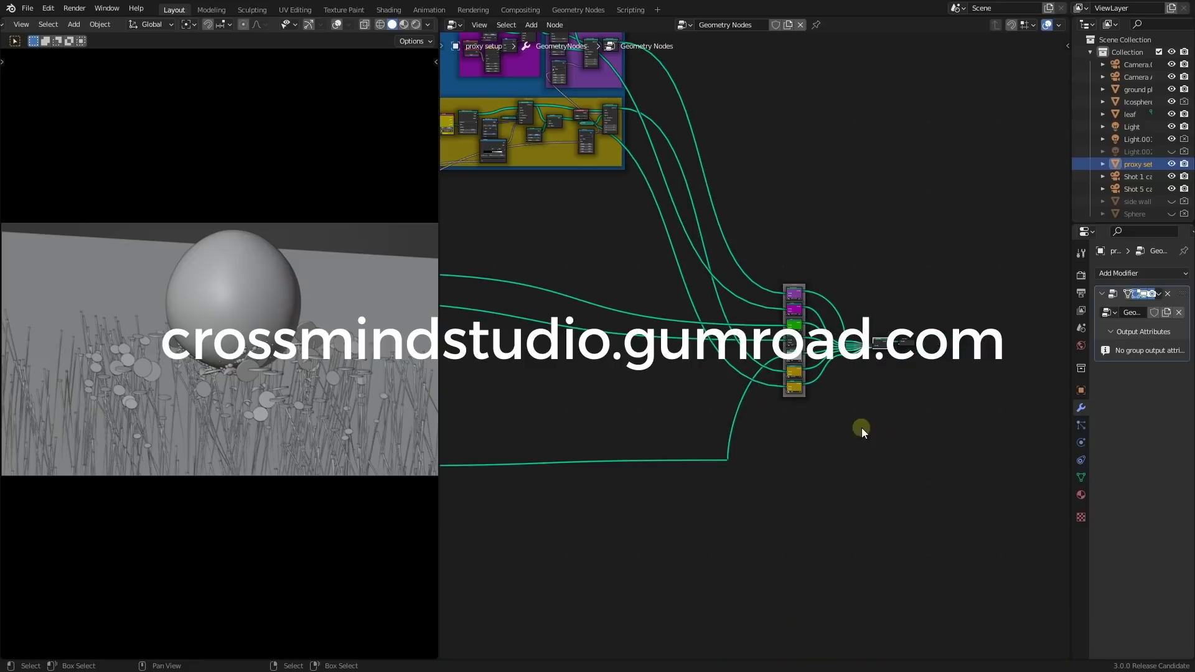
Step: Return to Blender and examine the proxy setup node tree from the material nodes back to its starting frames
middle_click_drag(862, 427, 891, 430)
scroll(890, 429, "up", 8)
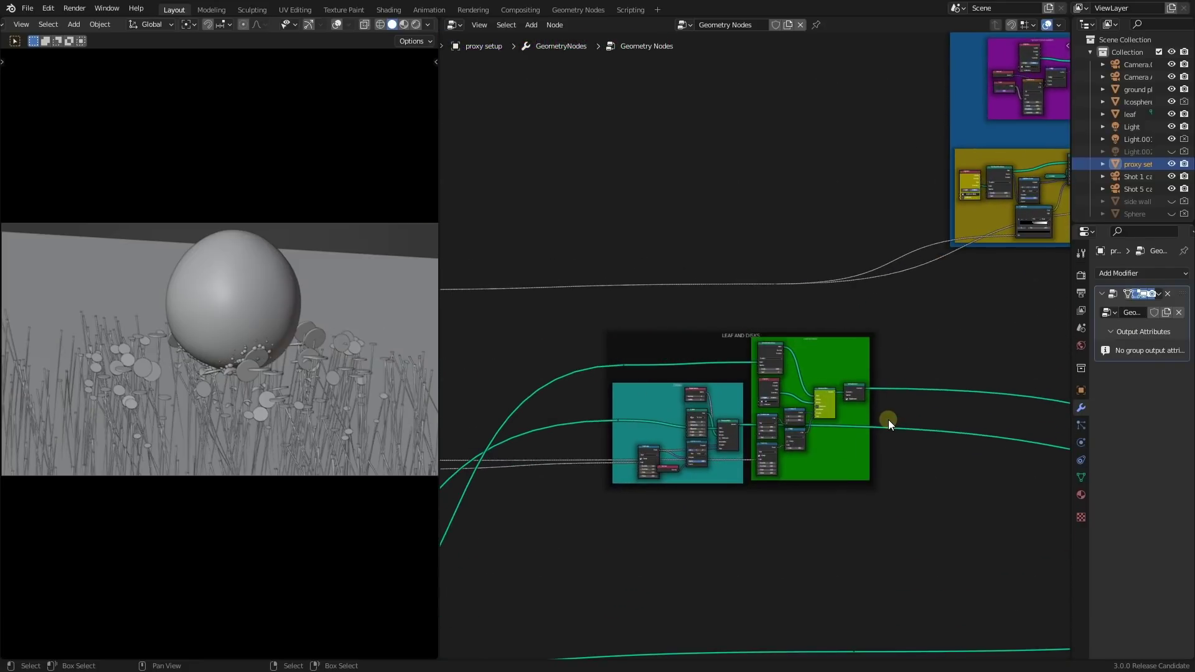
scroll(888, 421, "down", 7)
middle_click_drag(888, 420, 1022, 360)
middle_click_drag(789, 476, 895, 440)
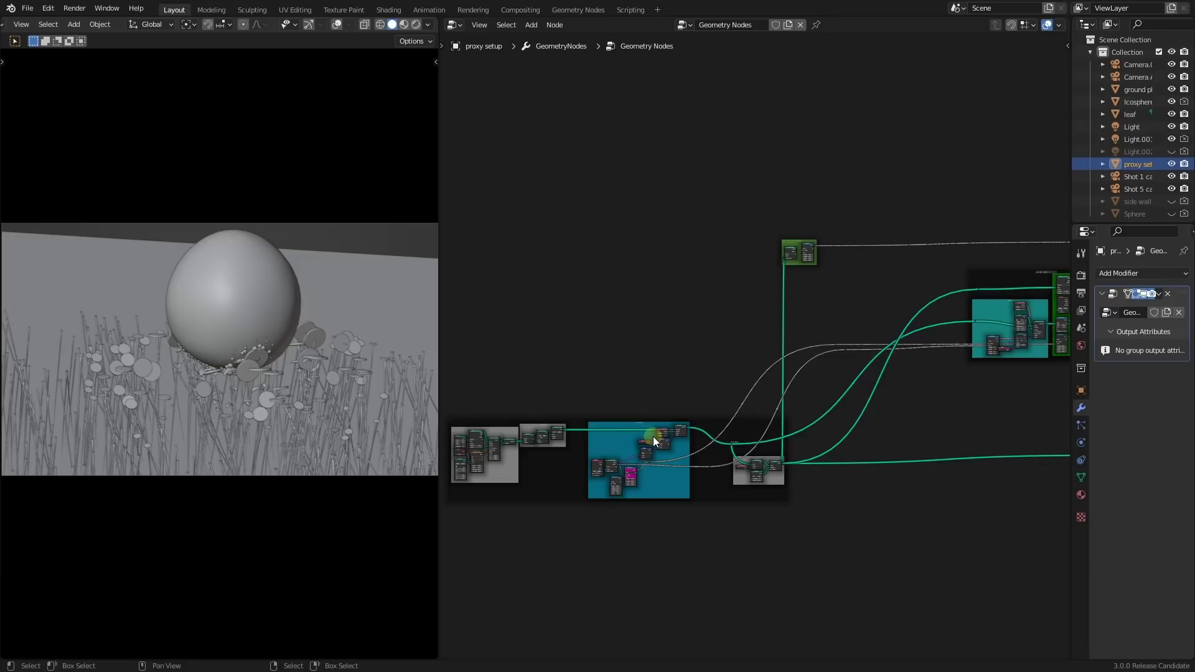
middle_click_drag(252, 400, 247, 409)
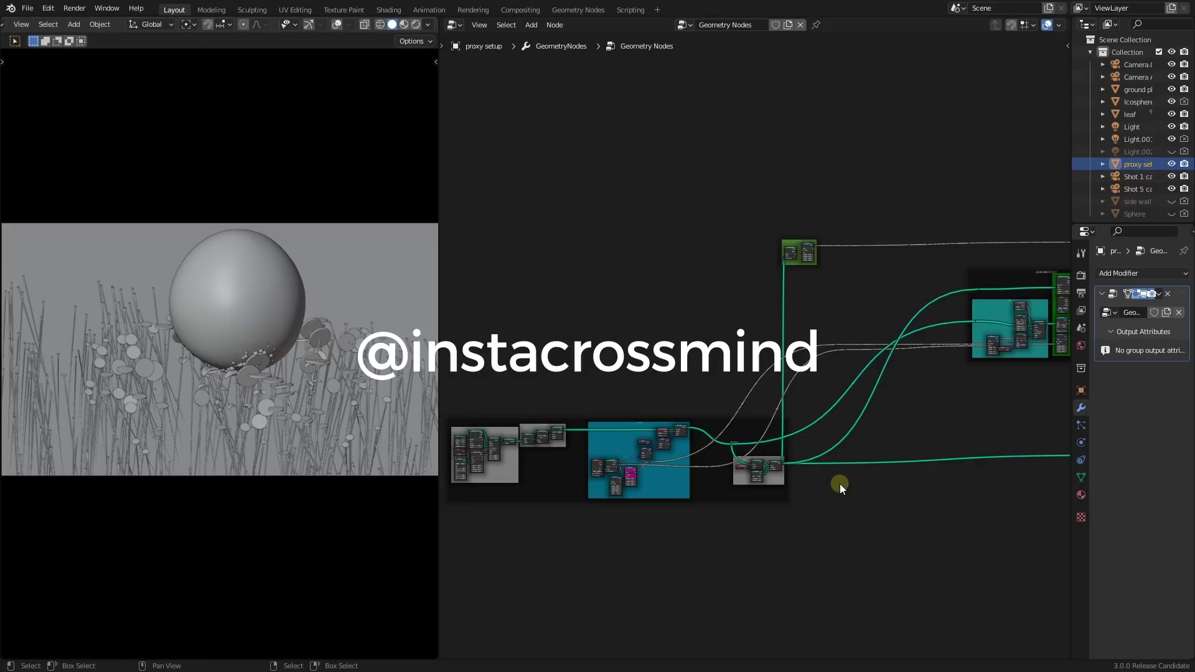
scroll(582, 466, "up", 3)
middle_click_drag(583, 465, 749, 442)
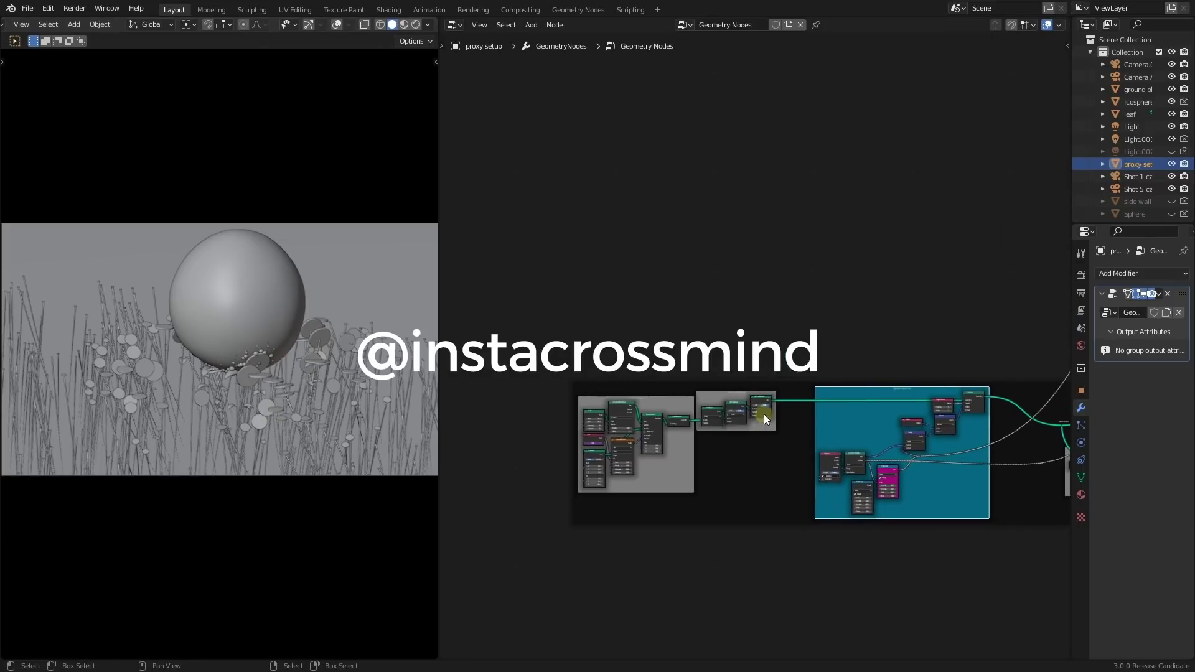
scroll(764, 413, "up", 4)
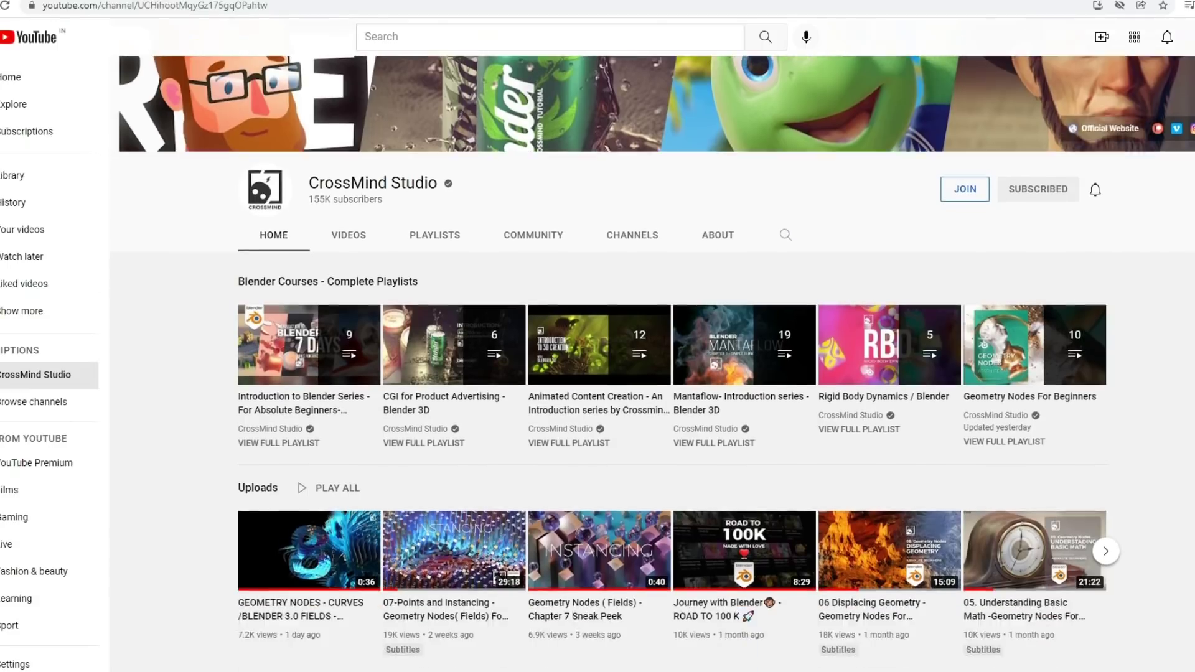
Step: On the CrossMind Studio YouTube channel, play the Geometry Nodes For Beginners playlist and open its Chapter 7 Sneak Peek video
scroll(748, 158, "down", 1)
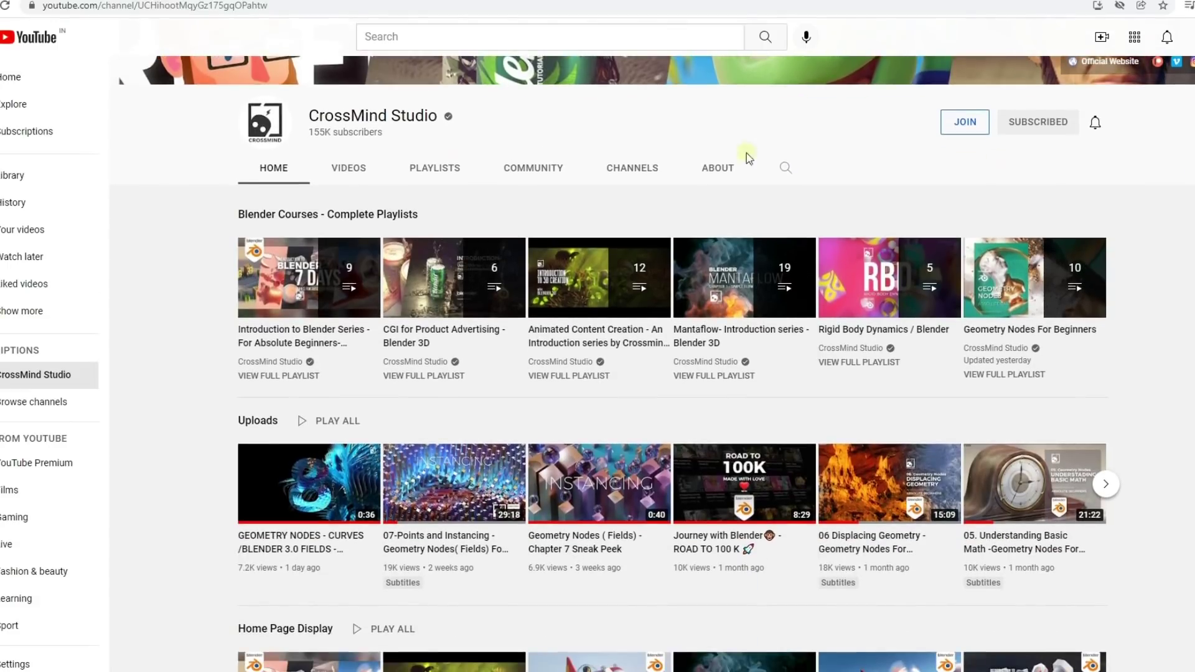
left_click(440, 169)
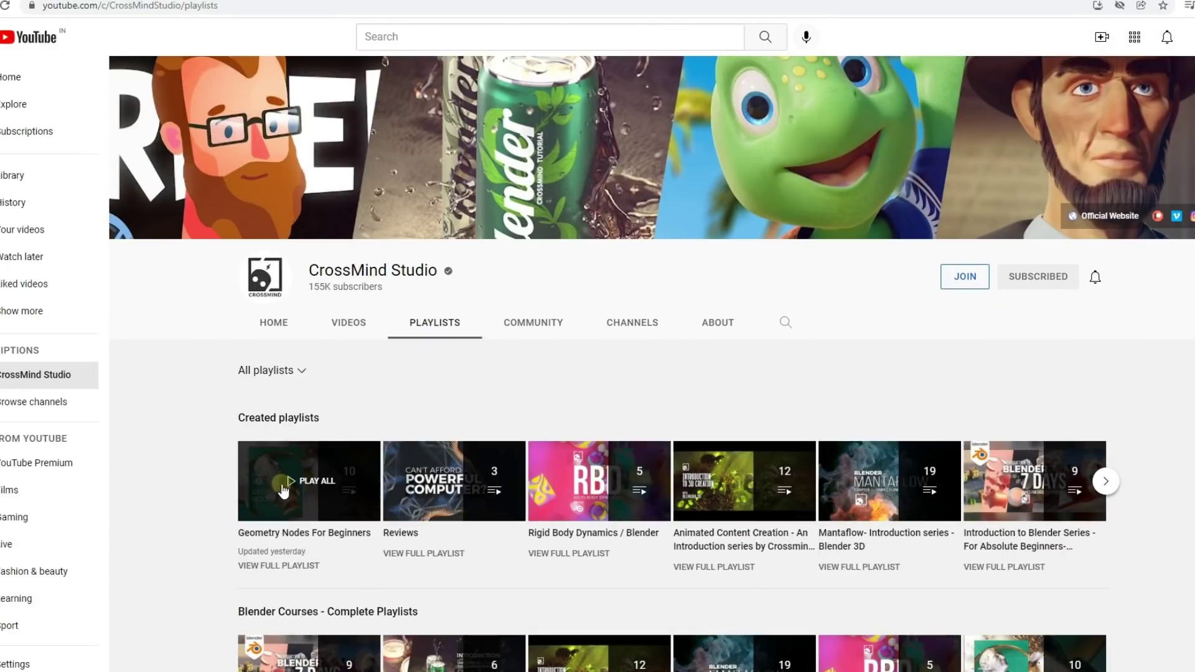
left_click(317, 485)
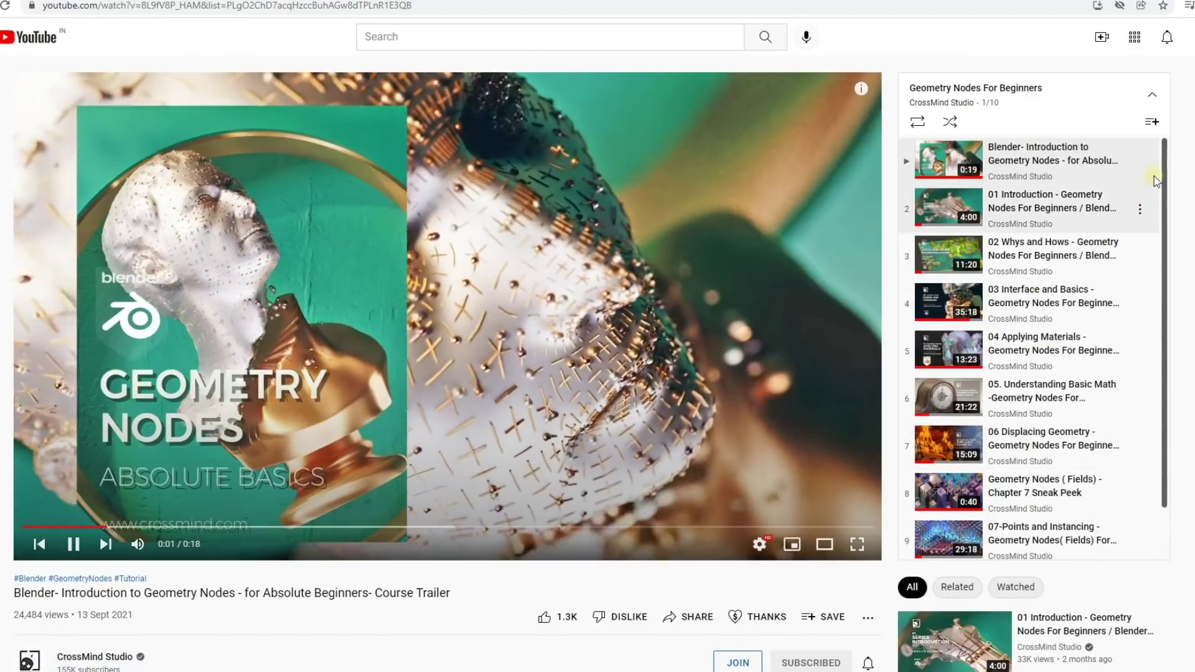
left_click_drag(1165, 165, 1178, 258)
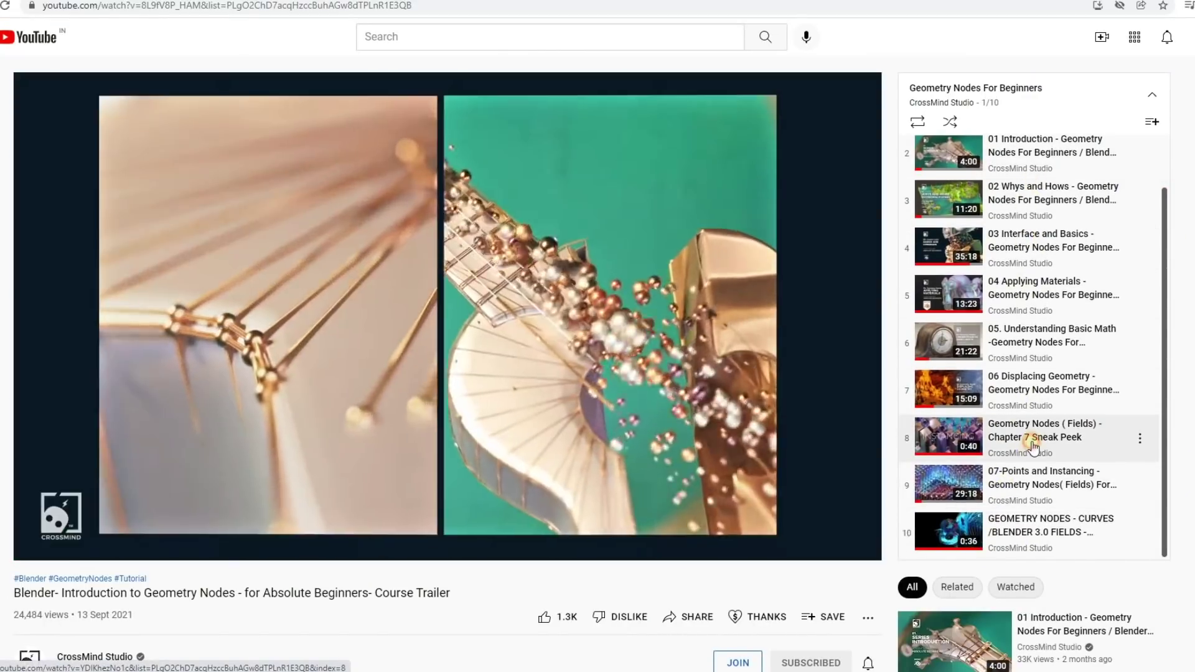
left_click(1033, 444)
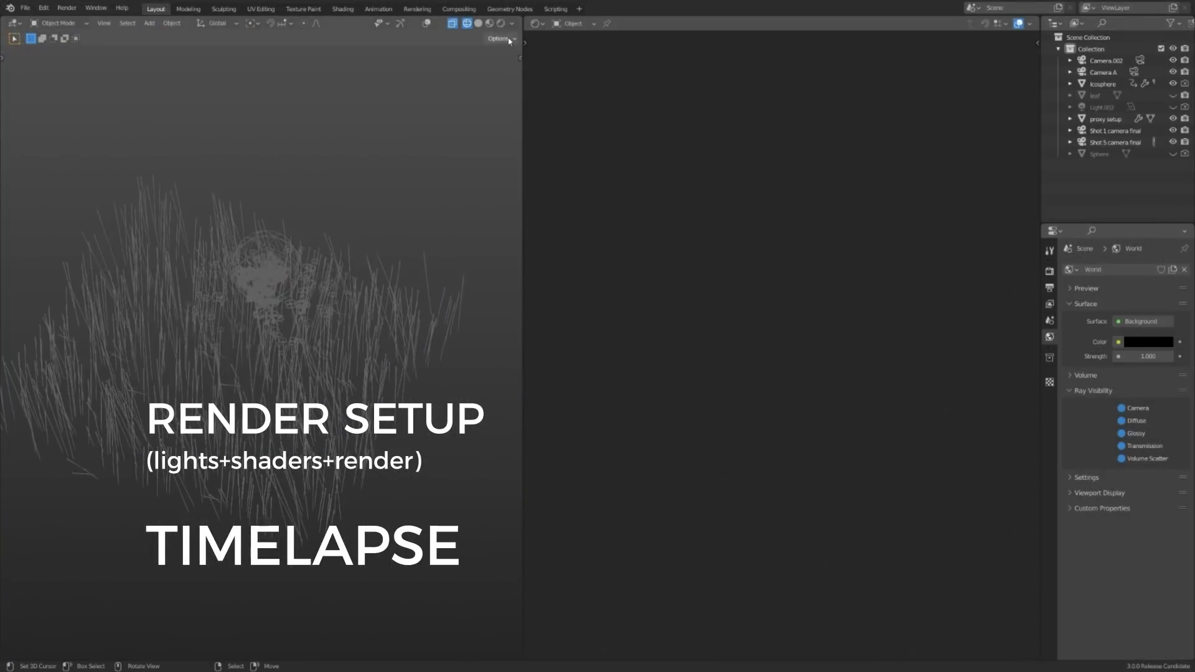
Step: Switch Blender's viewport to rendered shading, add an area light, and move and scale it to light the sphere and grass
left_click(501, 24)
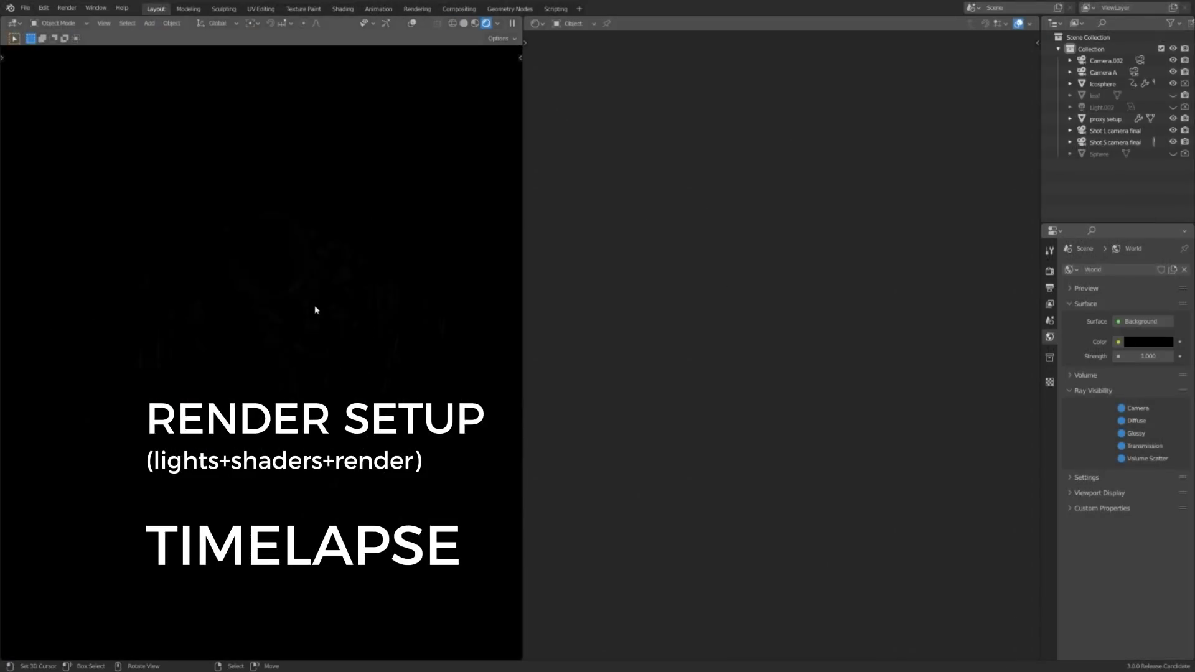
key("shift+a")
mouse_move(315, 305)
left_click(392, 486)
key("g")
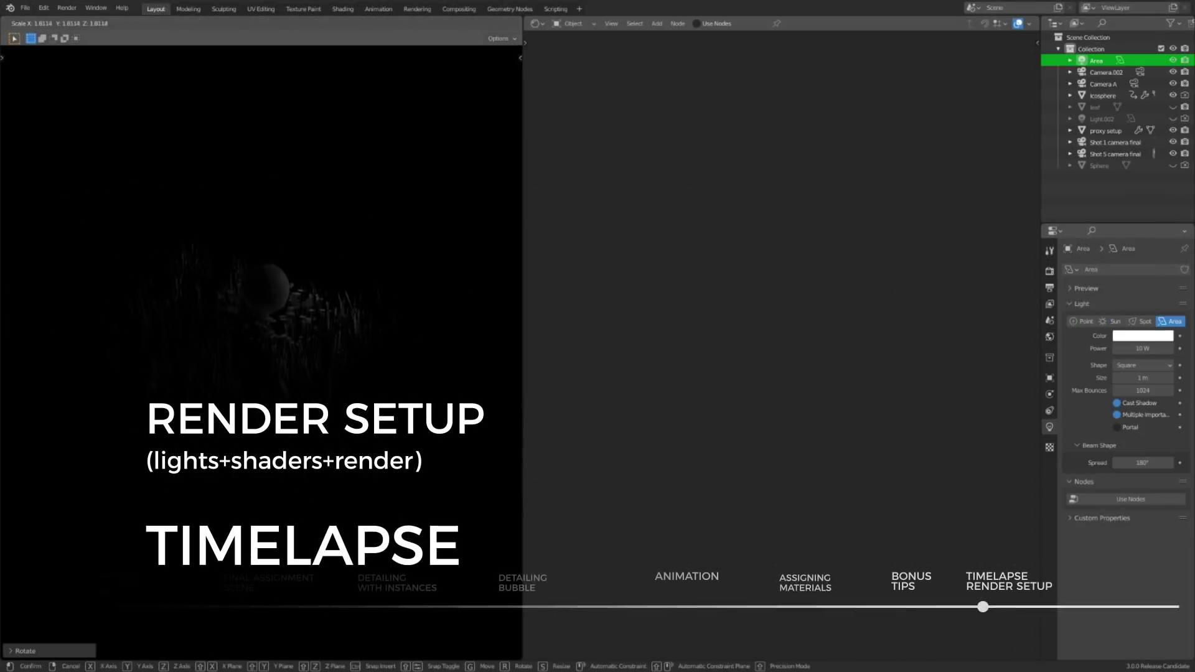
left_click(387, 335)
scroll(388, 334, "up", 4)
key("s")
left_click(18, 376)
scroll(19, 375, "down", 3)
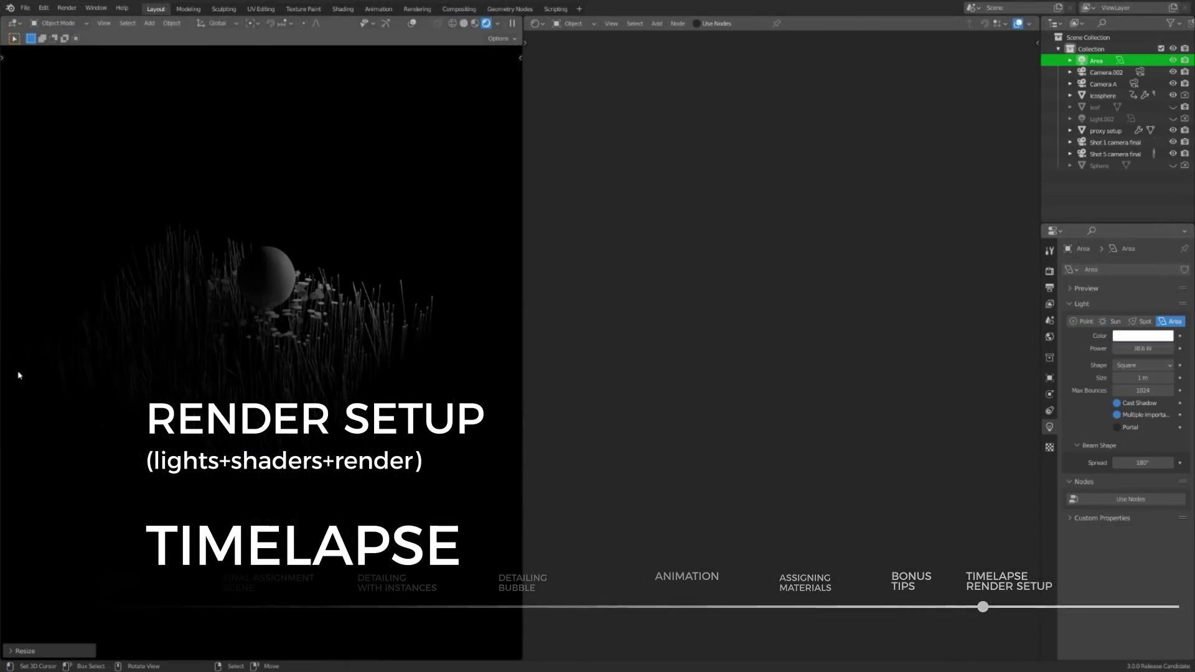
Step: Add a plane with its location cleared, then reposition it near the grass field in top view and scale it up
left_click(1050, 272)
scroll(382, 353, "up", 3)
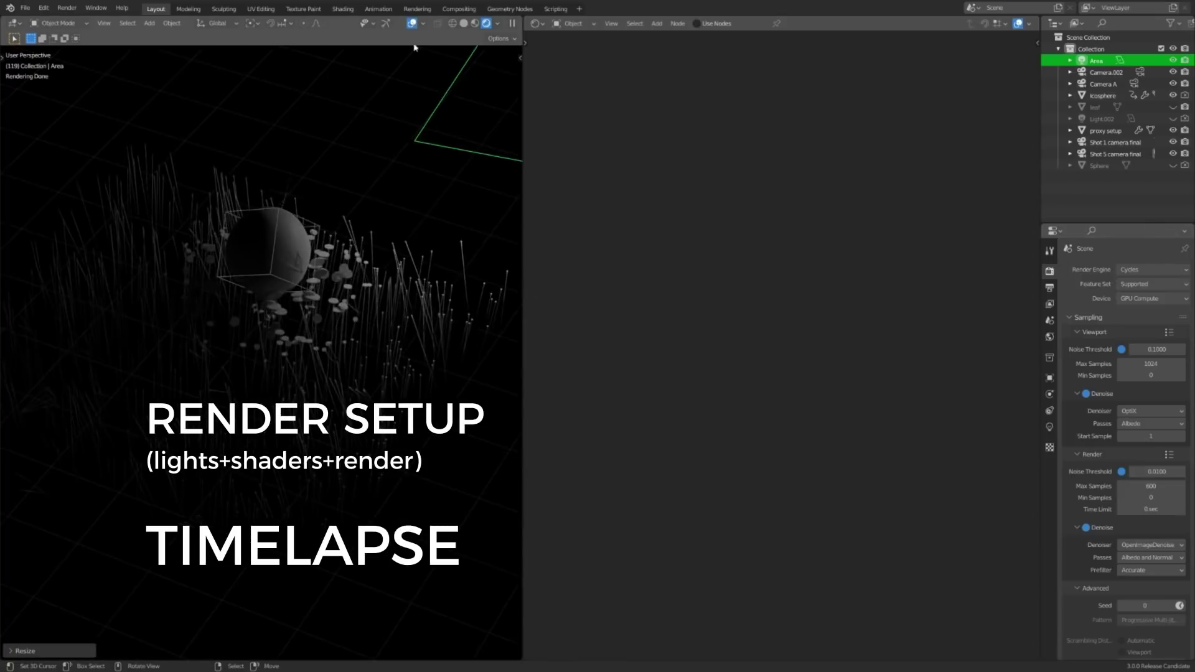
scroll(440, 277, "down", 5)
key("shift+a")
left_click(348, 185)
key("alt+g")
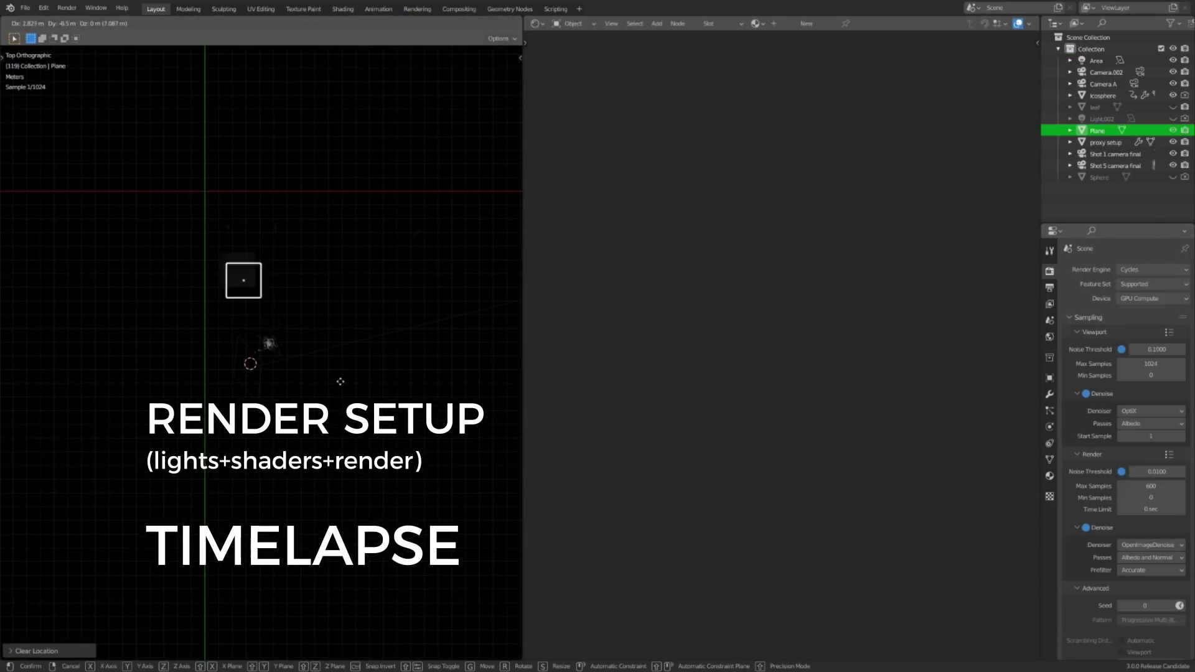
left_click(361, 440)
scroll(362, 441, "up", 7)
key("s")
left_click(387, 430)
Step: Lower the plane along Z beneath the grass and enlarge it into a broad ground
middle_click_drag(388, 430, 389, 342)
key("g")
key("z")
left_click(368, 570)
scroll(333, 442, "up", 4)
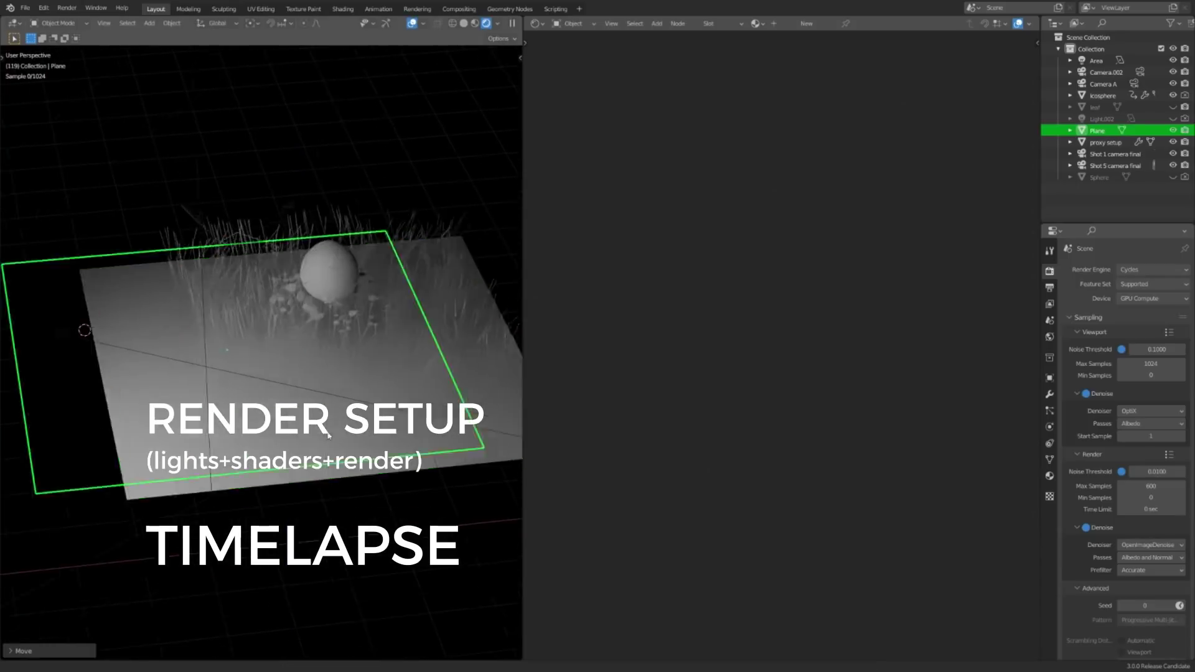
middle_click_drag(328, 435, 300, 430, "shift")
middle_click_drag(300, 430, 330, 464)
key("s")
left_click(399, 436)
scroll(349, 429, "down", 2)
Step: Add an Environment Texture with sunrise.exr to the world nodes and connect its color to the Background
left_click(573, 24)
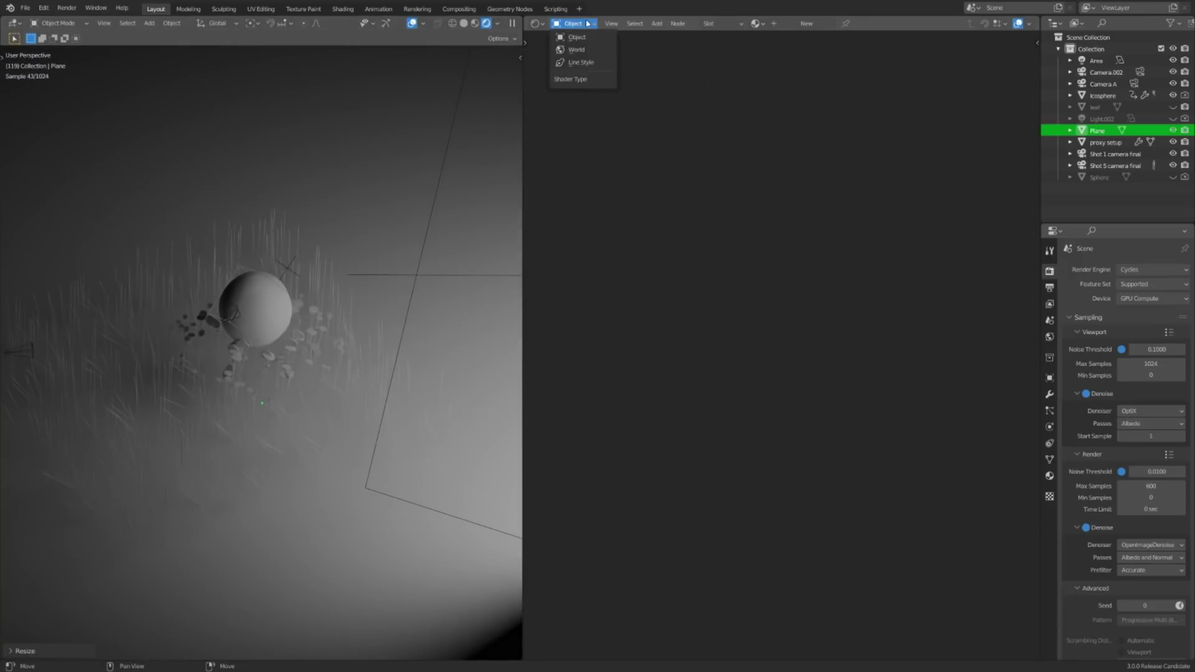
left_click(576, 50)
middle_click_drag(919, 318, 827, 378)
key("shift+a")
left_click(828, 377)
type("env")
key("Return")
left_click(796, 297)
left_click_drag(798, 298, 882, 294)
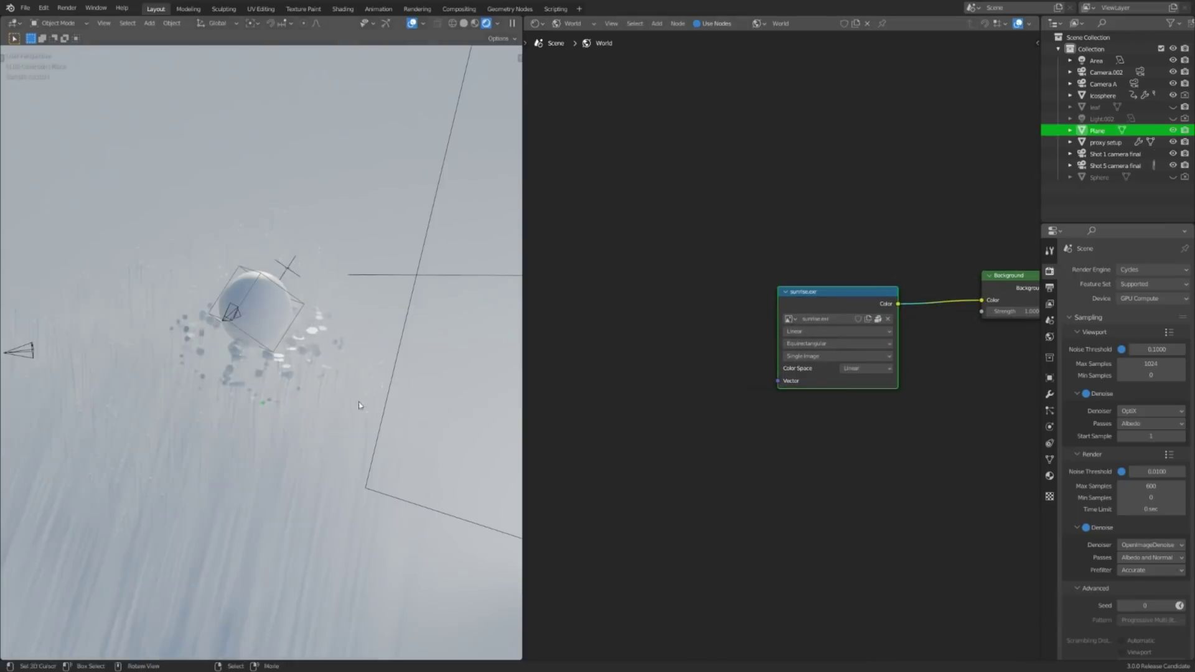
Step: Hide the camera objects from the viewport using the object type visibility settings
middle_click_drag(349, 398, 405, 373)
left_click(423, 24)
left_click(373, 24)
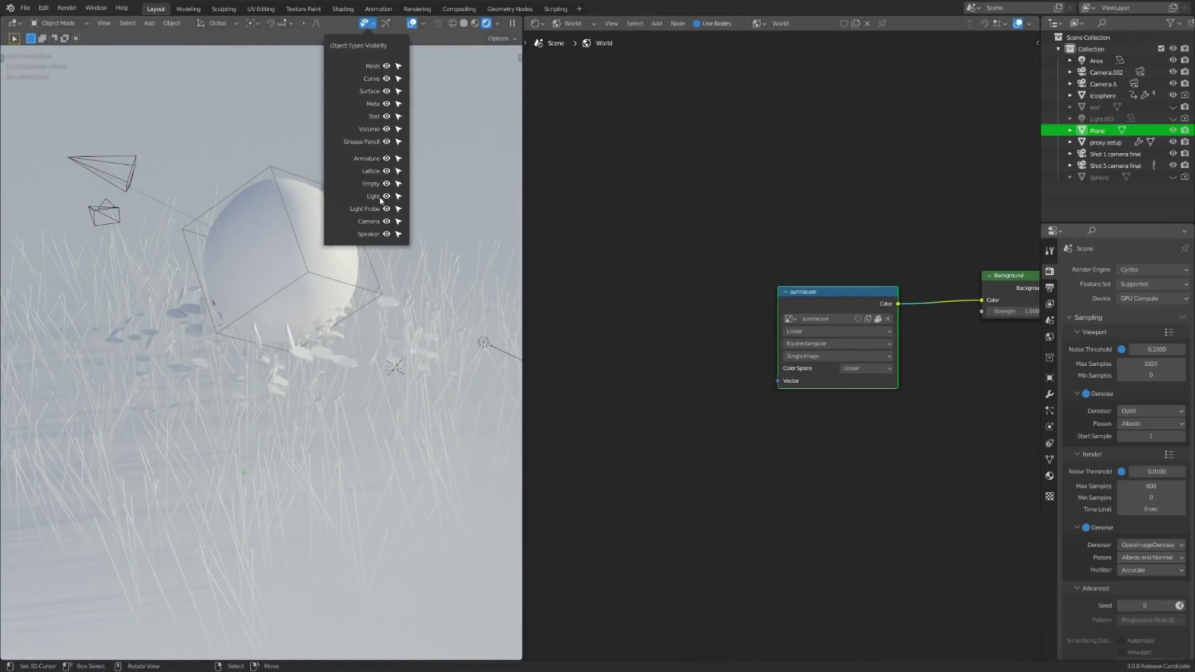
left_click(386, 221)
middle_click_drag(380, 324, 319, 381)
scroll(318, 381, "down", 1)
Step: Select the proxy setup, inspect the Materials frame in its geometry nodes, and pick the glass sphere material slot
left_click(276, 270)
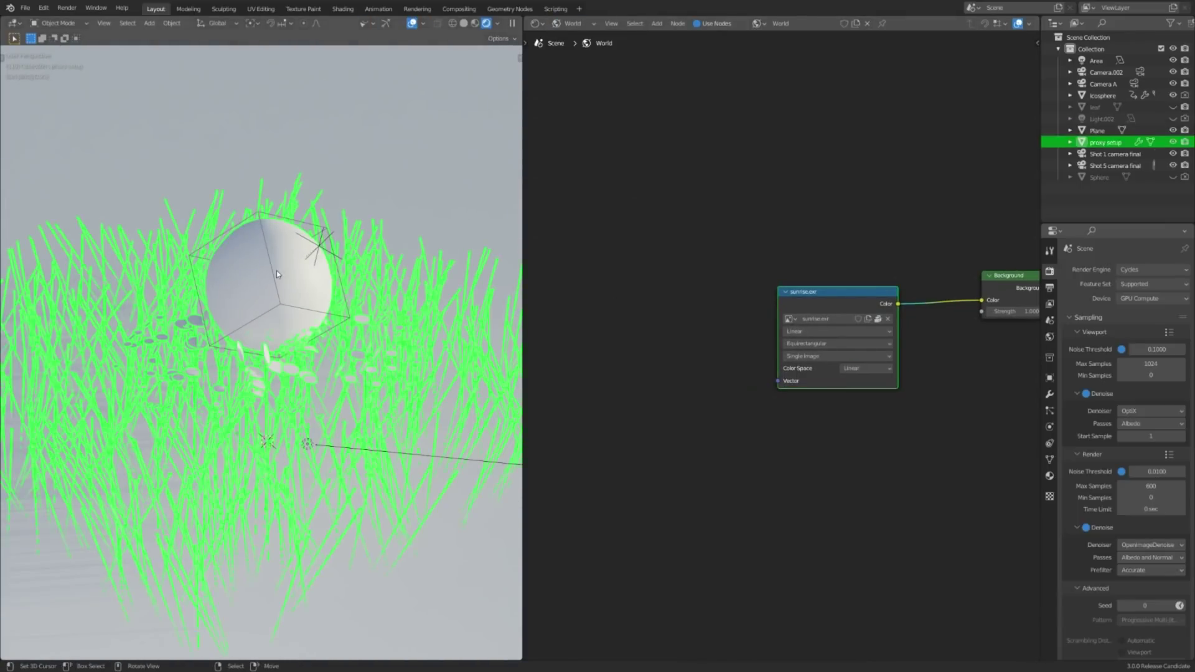
left_click(534, 23)
left_click(575, 117)
scroll(871, 373, "up", 8)
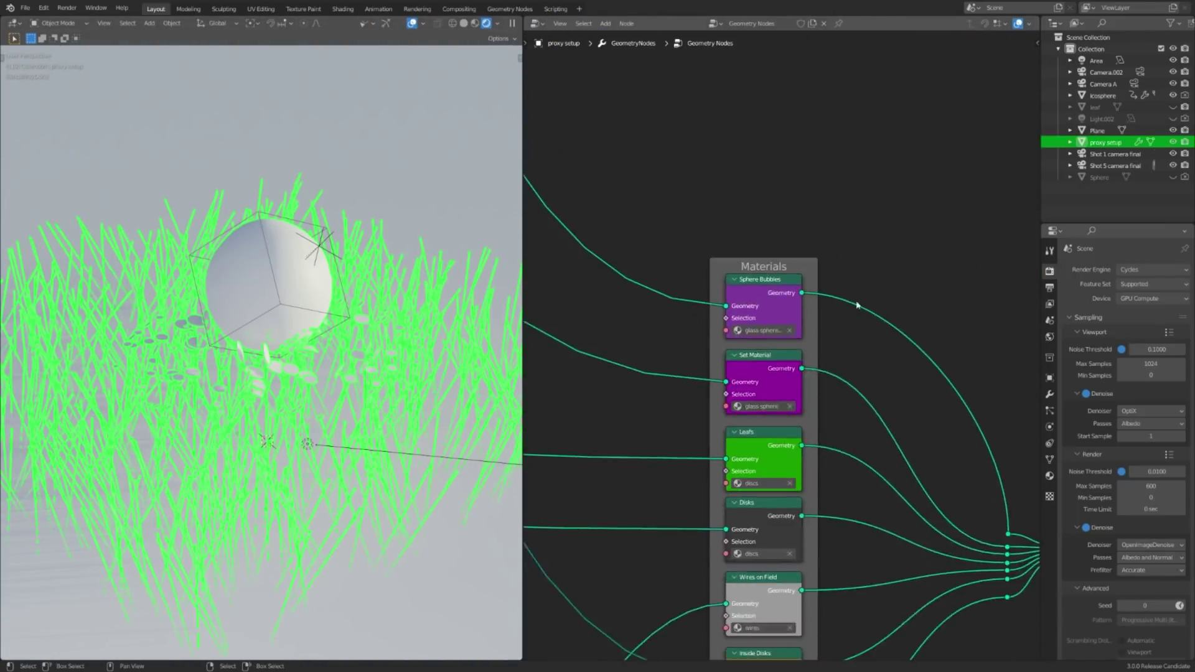
left_click(1049, 476)
left_click(1101, 319)
scroll(779, 333, "down", 3)
Step: Show the object's glass sphere material in the shader editor and frame its nodes
left_click(534, 23)
left_click(573, 130)
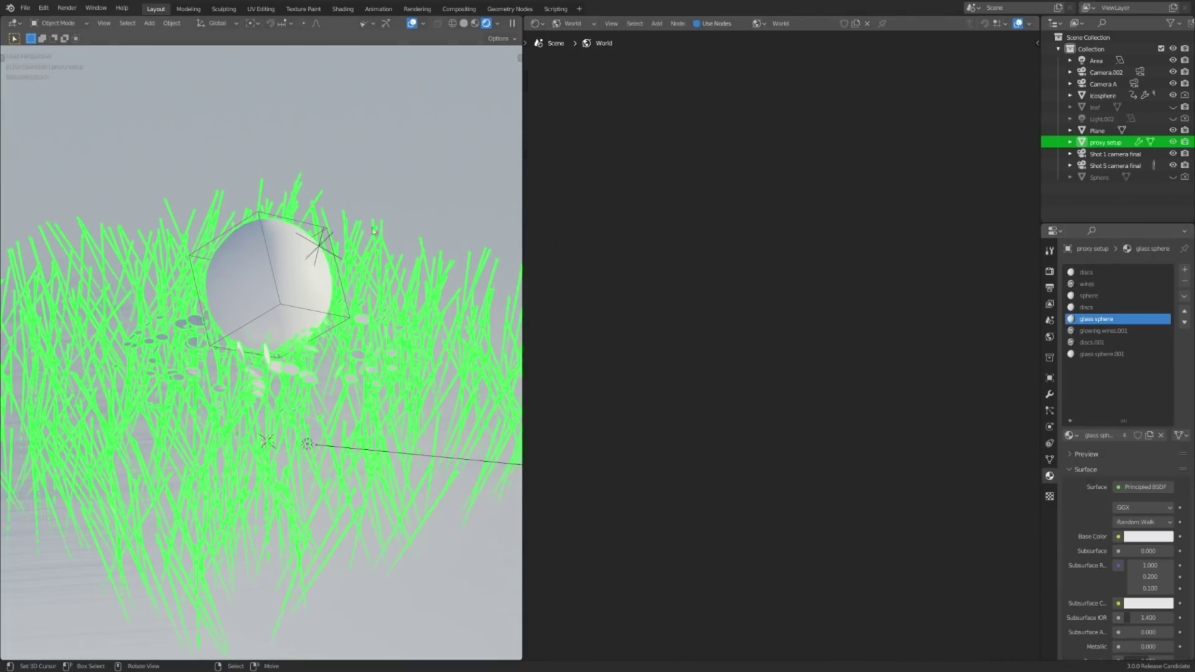
scroll(243, 293, "up", 3)
key("Home")
scroll(920, 315, "down", 2)
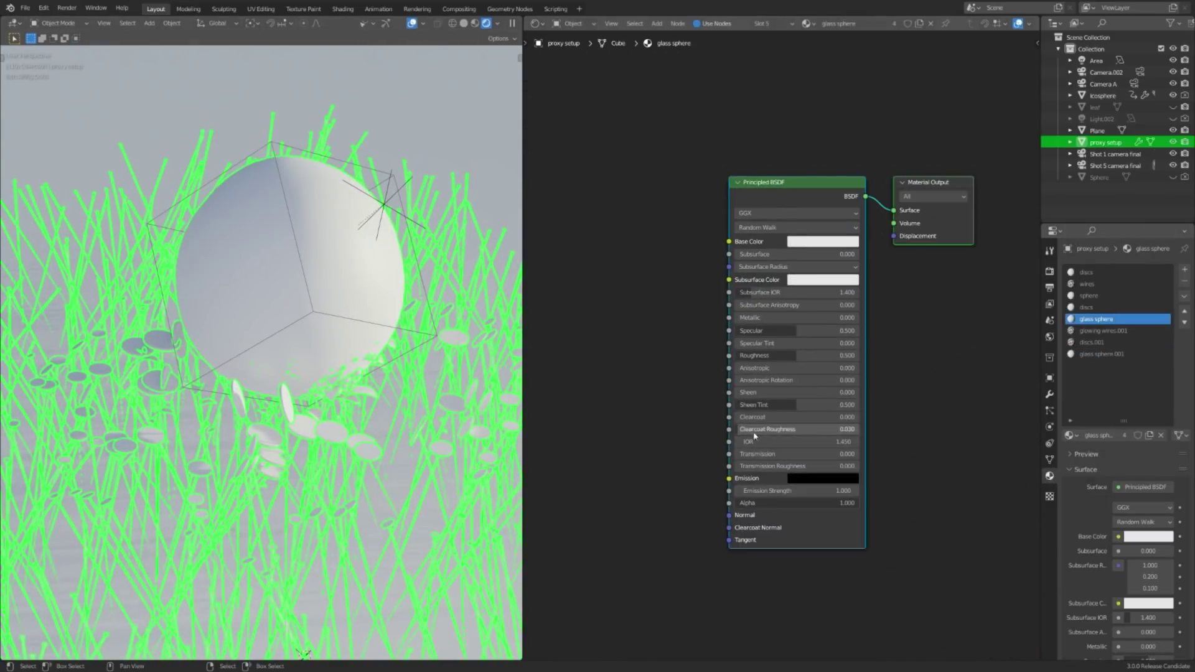
Step: Set the glass sphere's Transmission to 1.000 and its Roughness to 0.000, and hide the viewport overlays
left_click_drag(757, 453, 890, 454)
middle_click_drag(374, 274, 376, 311)
left_click_drag(799, 356, 736, 356)
middle_click_drag(324, 298, 414, 309)
scroll(323, 280, "up", 4)
left_click(412, 23)
Step: Add a Noise Texture beside the glass sphere's Principled BSDF and preview its output on the sphere
scroll(654, 312, "down", 2)
middle_click_drag(653, 311, 723, 312)
key("shift+a")
left_click(722, 290)
type("noise")
key("Return")
left_click(657, 311)
left_click(657, 324, "ctrl+shift")
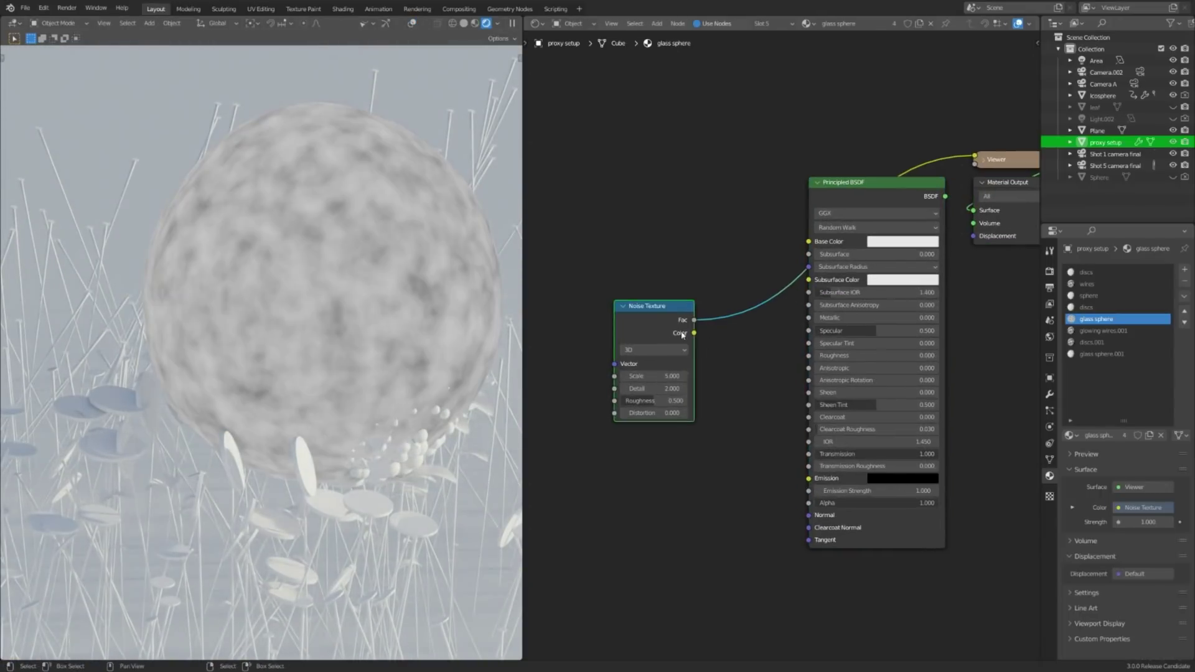
Step: Set the Noise Texture's Scale to 2.300 and Detail to 4.800
scroll(691, 349, "up", 2)
mouse_move(698, 358)
left_mouse_down()
mouse_move(675, 358)
mouse_move(691, 359)
left_mouse_up()
middle_click_drag(773, 312, 802, 303)
Step: Duplicate the Noise Texture, feed the original's Fac into the copy's Vector, and set the copy's Roughness to 1.000
key("shift+d")
left_click(625, 352)
left_click_drag(600, 328, 676, 349)
left_click_drag(677, 349, 676, 336)
middle_click_drag(593, 408, 615, 398)
left_click_drag(747, 370, 791, 370)
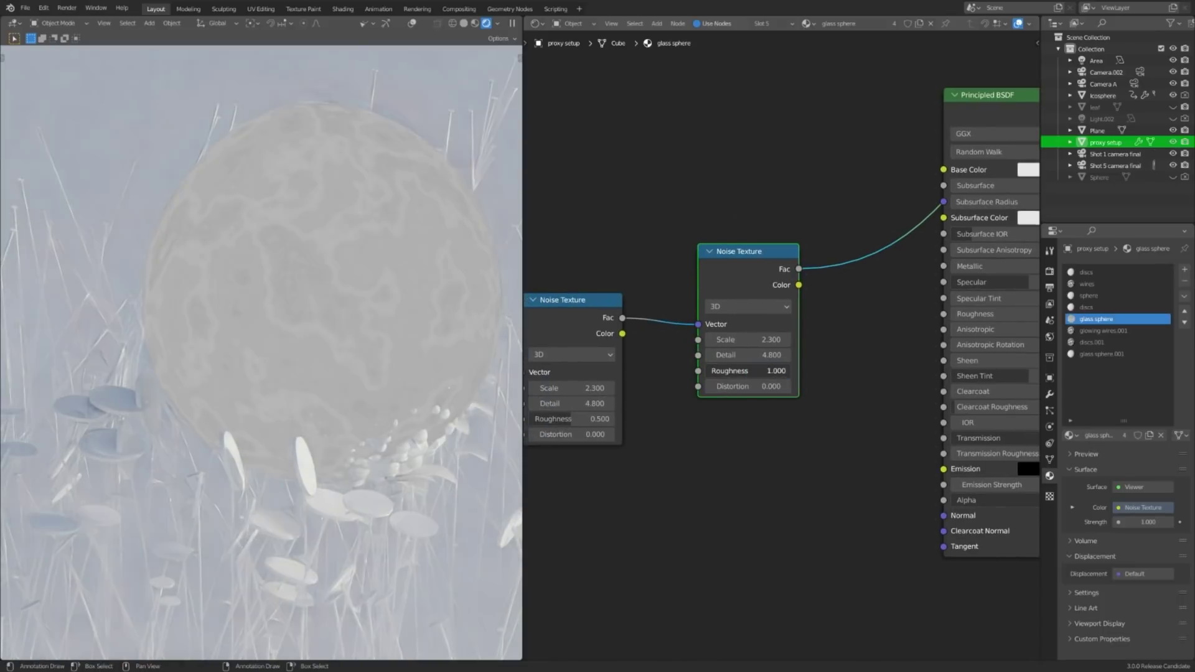
Step: Drive the second Noise Texture's Scale with the first one's Fac instead, and set the first one's Scale to 0.180
middle_click_drag(623, 395, 675, 384)
left_click_drag(624, 377, 625, 377)
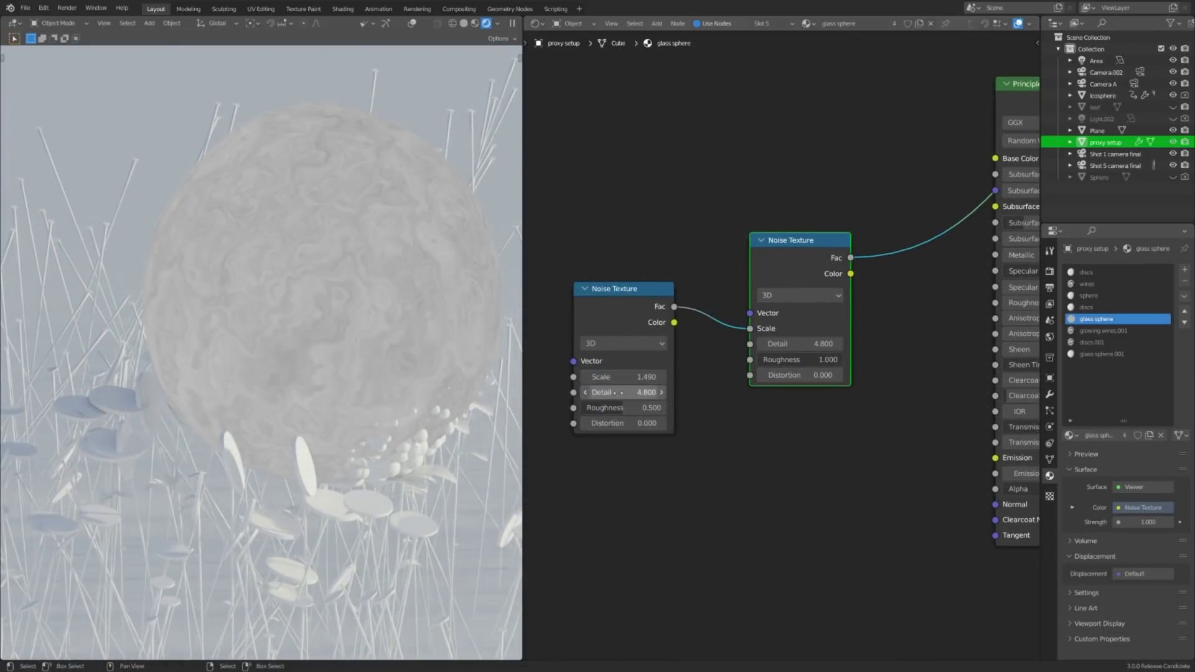
middle_click_drag(850, 258, 689, 297)
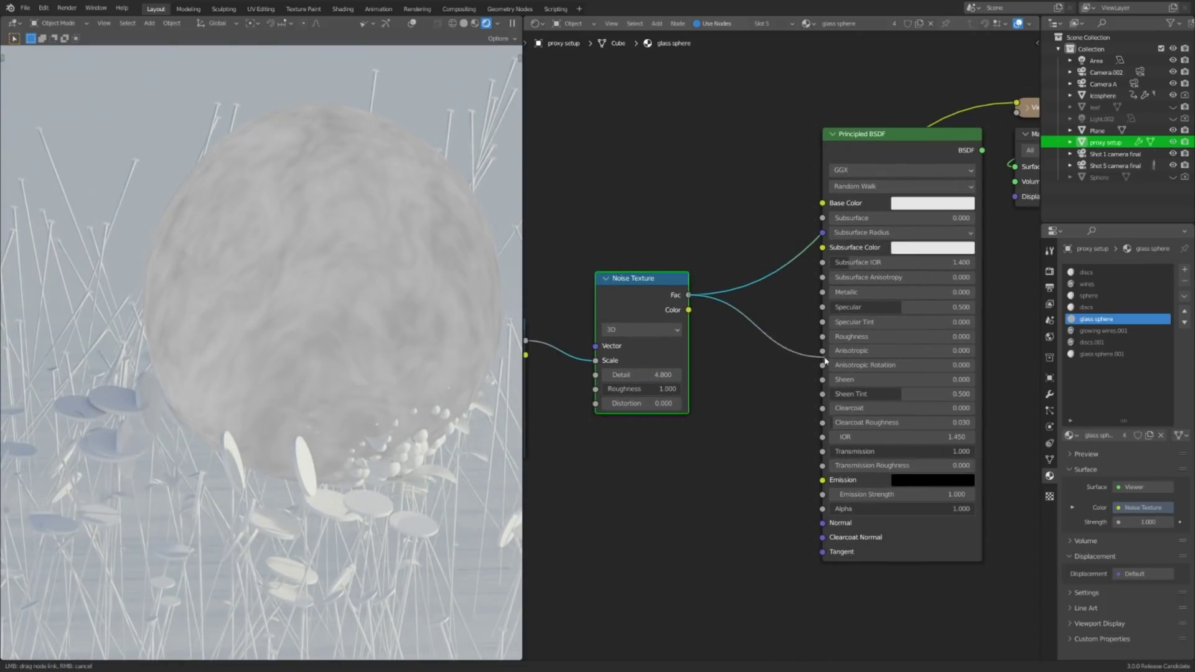
Step: Connect the second Noise Texture to the Principled BSDF's Roughness through a ColorRamp and show the full shader on the sphere again
left_click_drag(825, 361, 823, 339)
left_click(921, 152, "ctrl+shift")
key("shift+a")
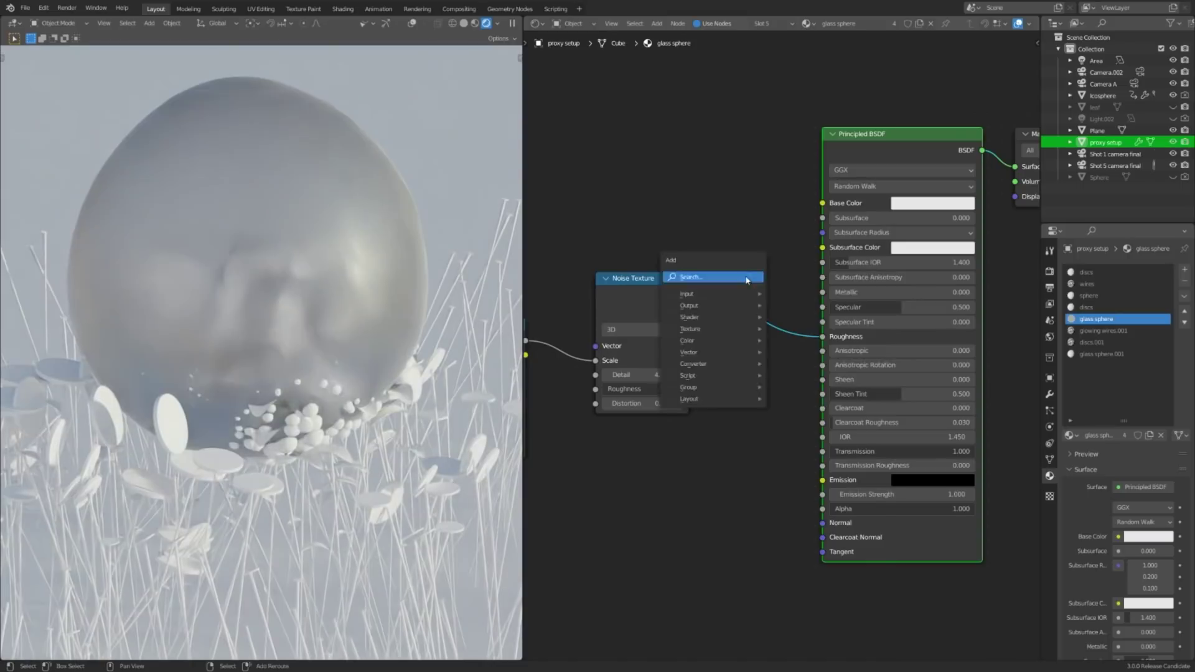
left_click(749, 279)
type("color")
key("Return")
left_click(751, 282)
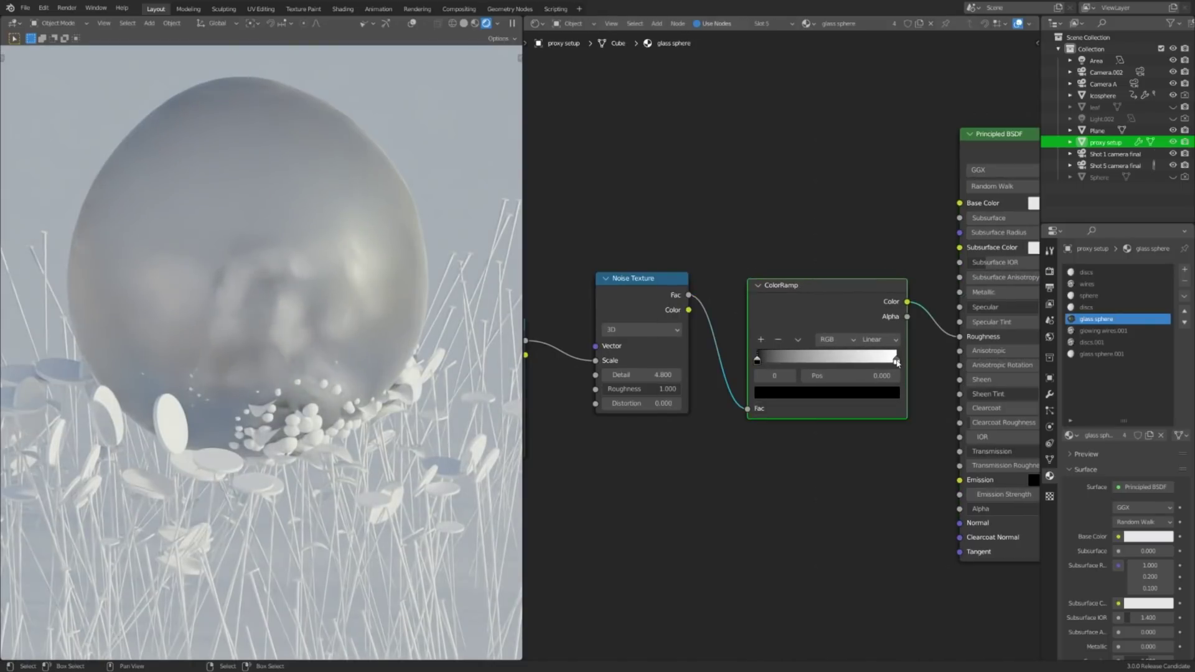
Step: Tighten the ColorRamp's contrast by moving both stops inward, with the black stop at 0.464
left_click_drag(897, 363, 854, 363)
left_click_drag(756, 361, 802, 360)
scroll(802, 361, "down", 1)
middle_click_drag(747, 312, 791, 270)
scroll(791, 271, "up", 3)
left_click_drag(825, 329, 835, 329)
middle_click_drag(821, 345, 881, 345)
left_click_drag(933, 329, 907, 331)
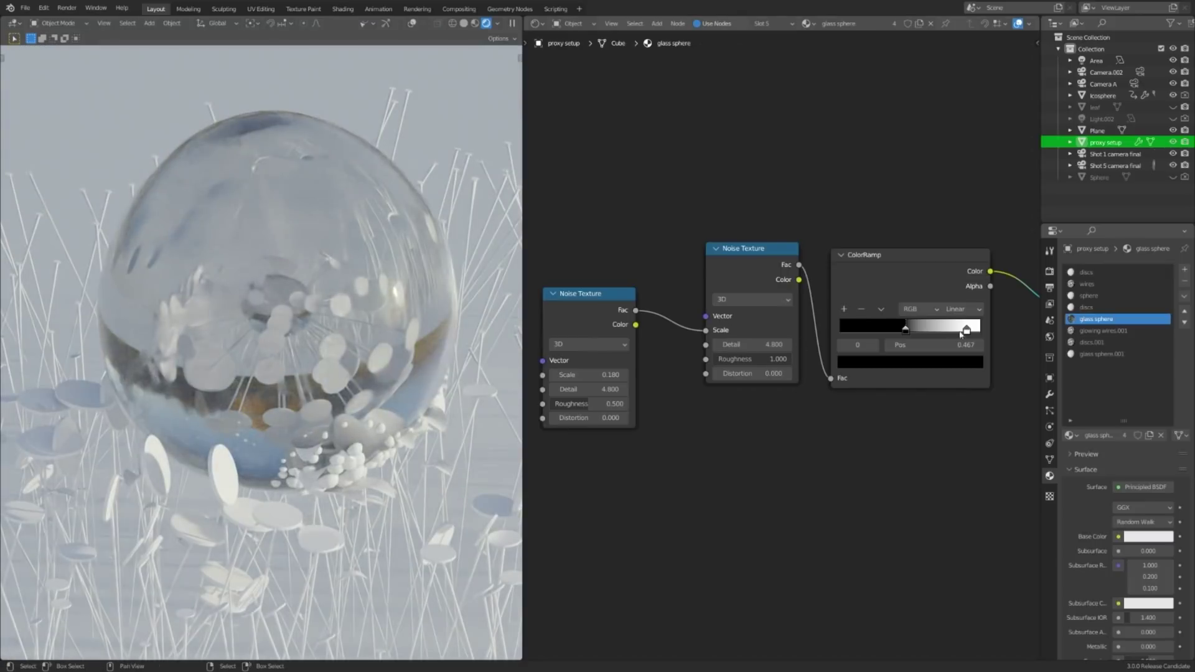
left_click(905, 328)
Step: Examine the world's Ray Visibility settings
left_click(1049, 337)
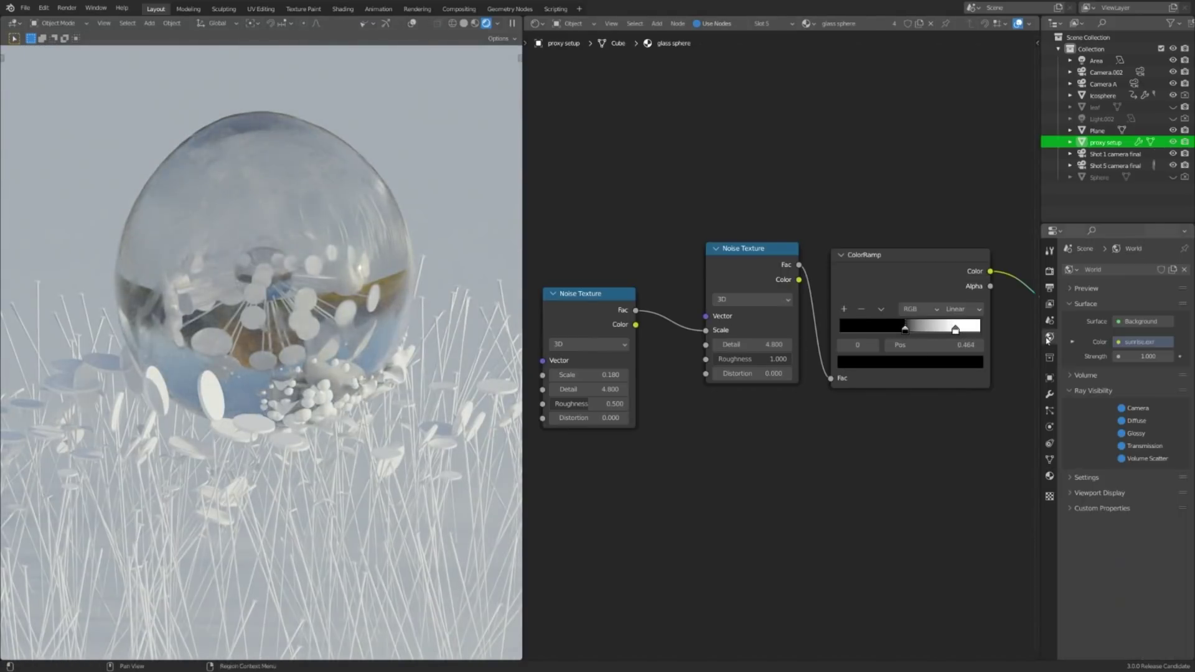
left_click_drag(1042, 352, 968, 374)
left_click(1075, 433)
Step: Open the wires material's nodes and set its Principled BSDF to Metallic 1.000 and Roughness 0.060
left_click(1006, 476)
left_click_drag(980, 302, 1031, 289)
scroll(186, 214, "down", 2)
left_click(1080, 286)
key("Home")
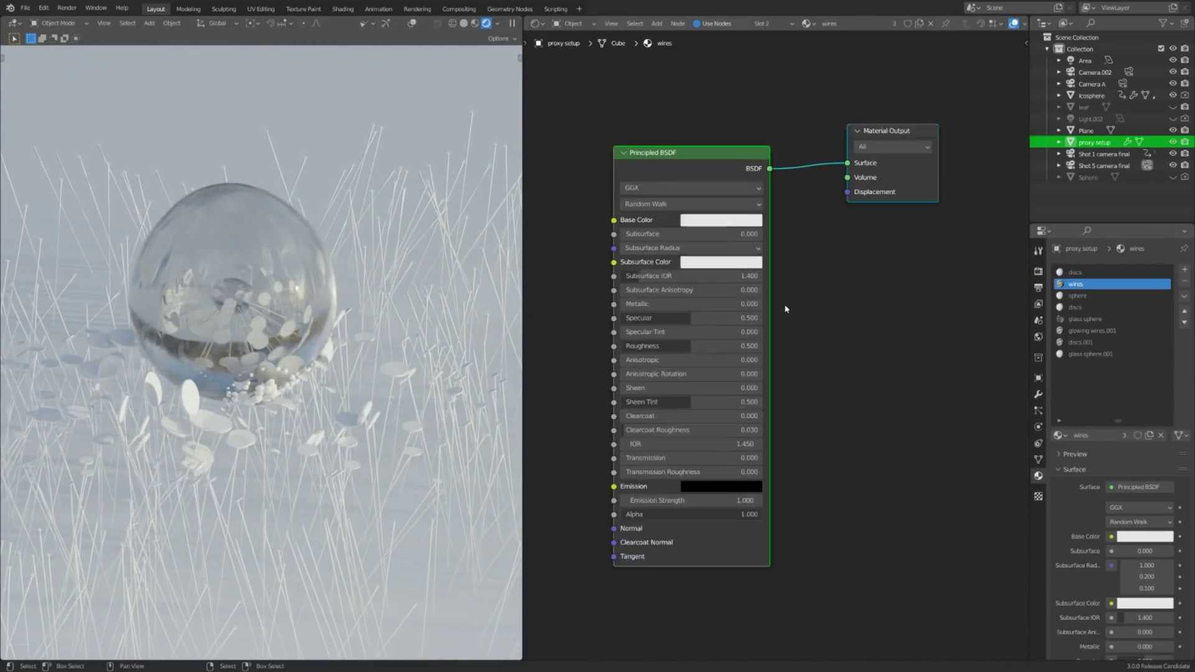
scroll(654, 274, "up", 5)
left_click_drag(673, 322, 884, 323)
middle_click_drag(324, 374, 324, 324)
scroll(311, 348, "up", 2)
left_click_drag(734, 385, 641, 385)
scroll(323, 425, "up", 6)
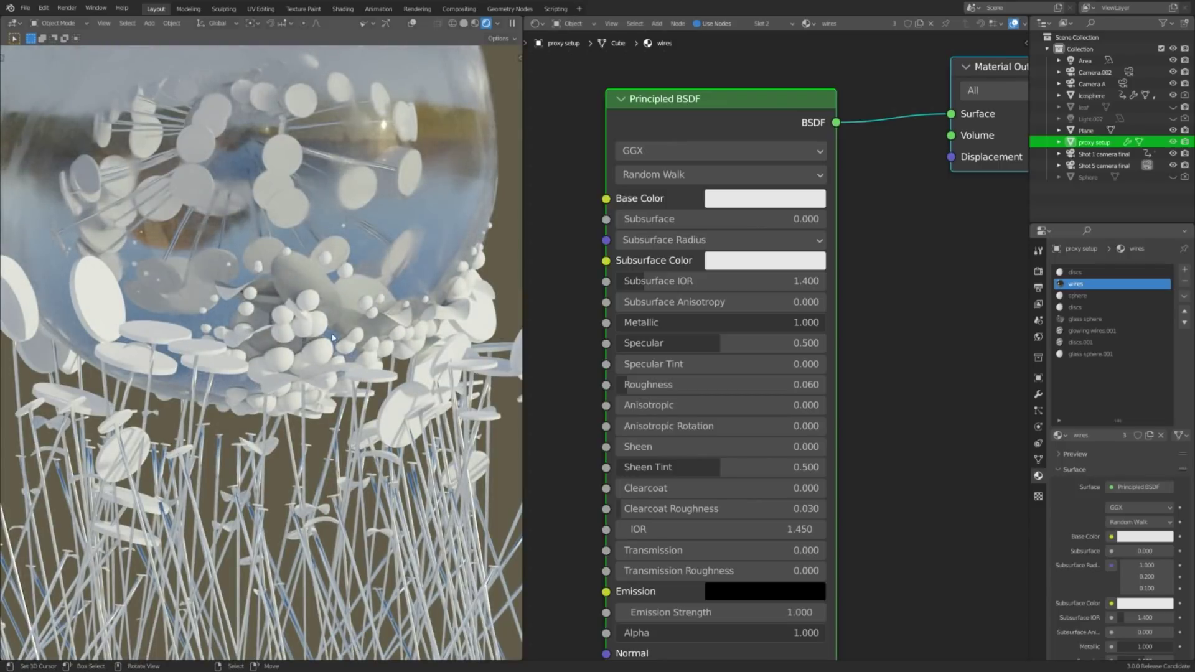
Step: Check in the geometry nodes' Materials frame which material each part of the proxy setup uses
left_click(1091, 320)
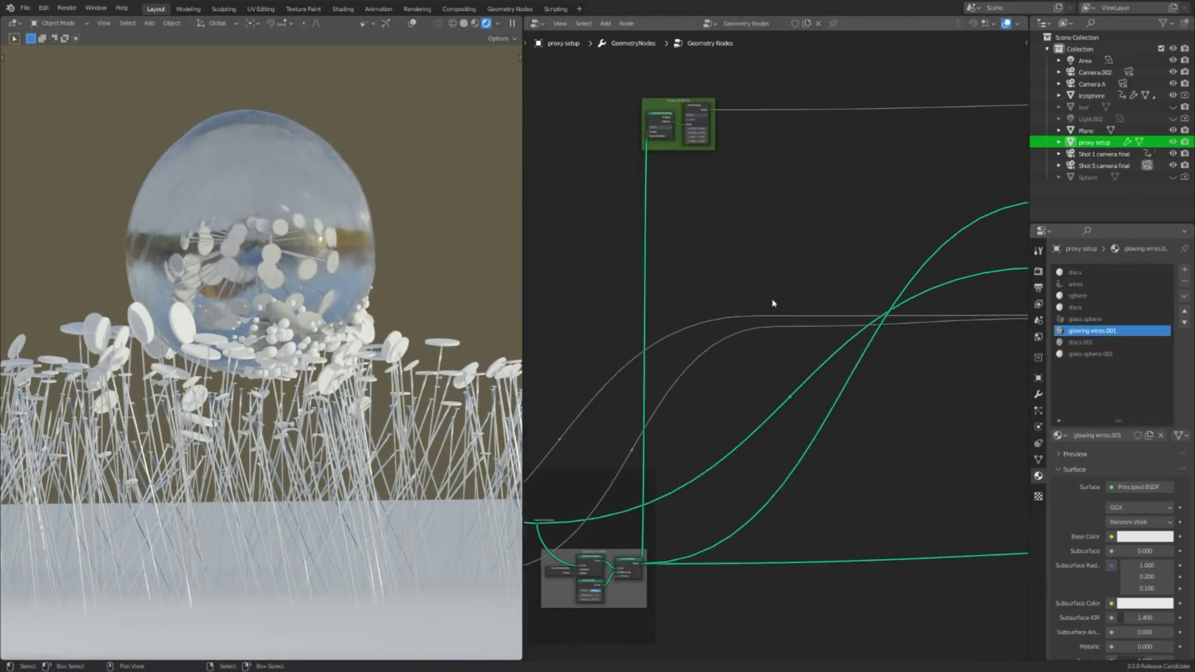
middle_click_drag(773, 303, 792, 400)
scroll(792, 400, "up", 8)
scroll(803, 338, "down", 3)
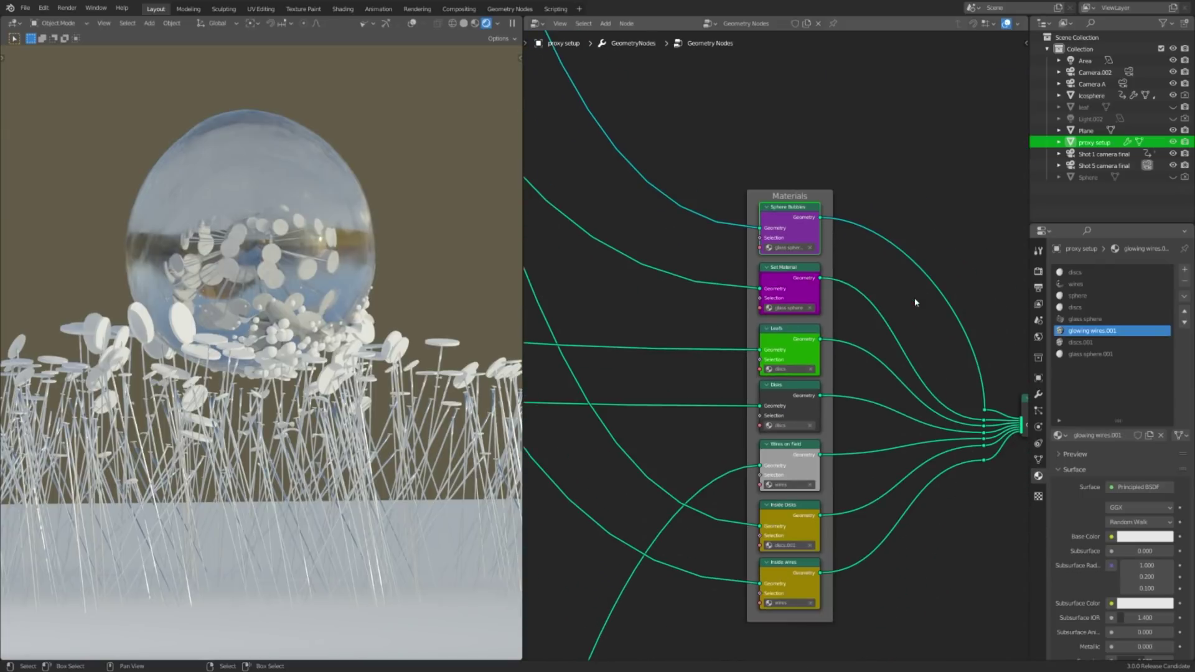
scroll(830, 319, "up", 2)
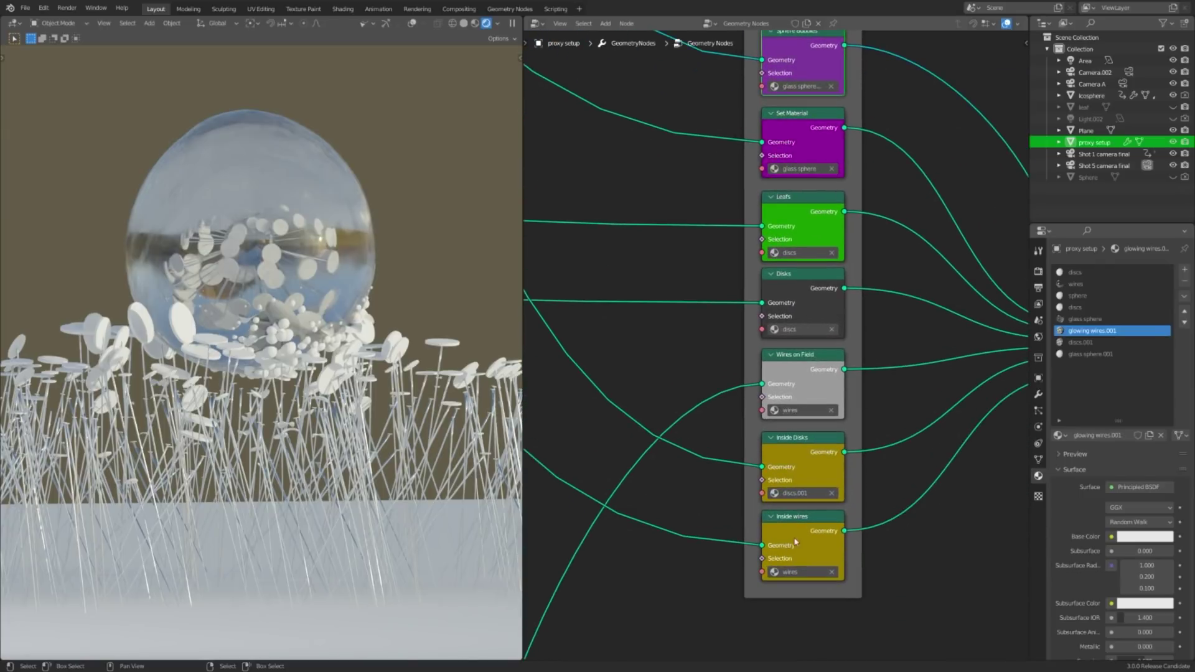
middle_click_drag(795, 542, 793, 610)
scroll(812, 111, "up", 1)
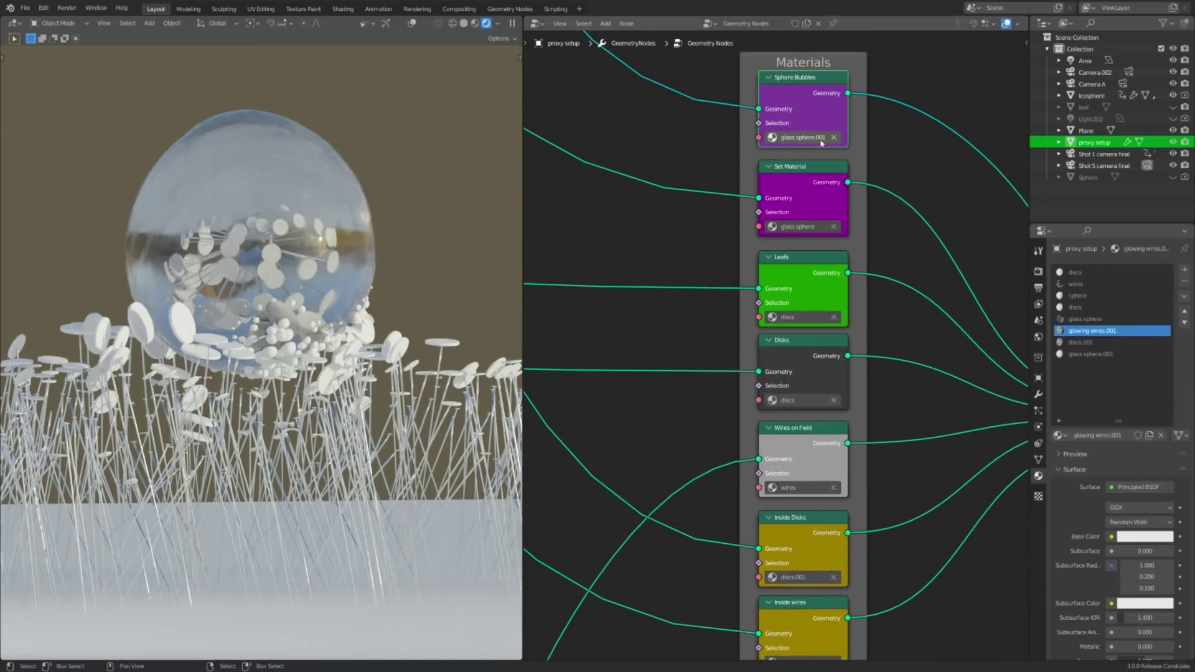
Step: Rename the glass sphere.001 material to glass bubbles and set its Transmission to 1.000 and Roughness to 0.000
left_click(538, 26)
left_click(563, 130)
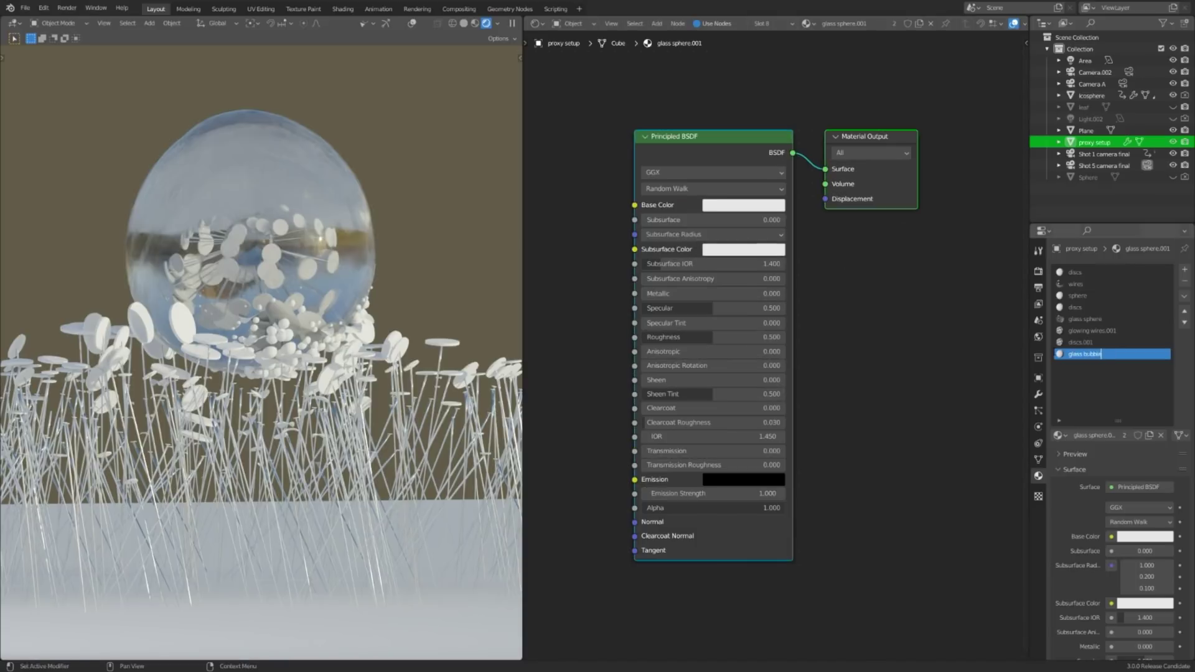
left_click_drag(680, 452, 786, 451)
scroll(336, 349, "up", 3)
left_click_drag(693, 338, 623, 338)
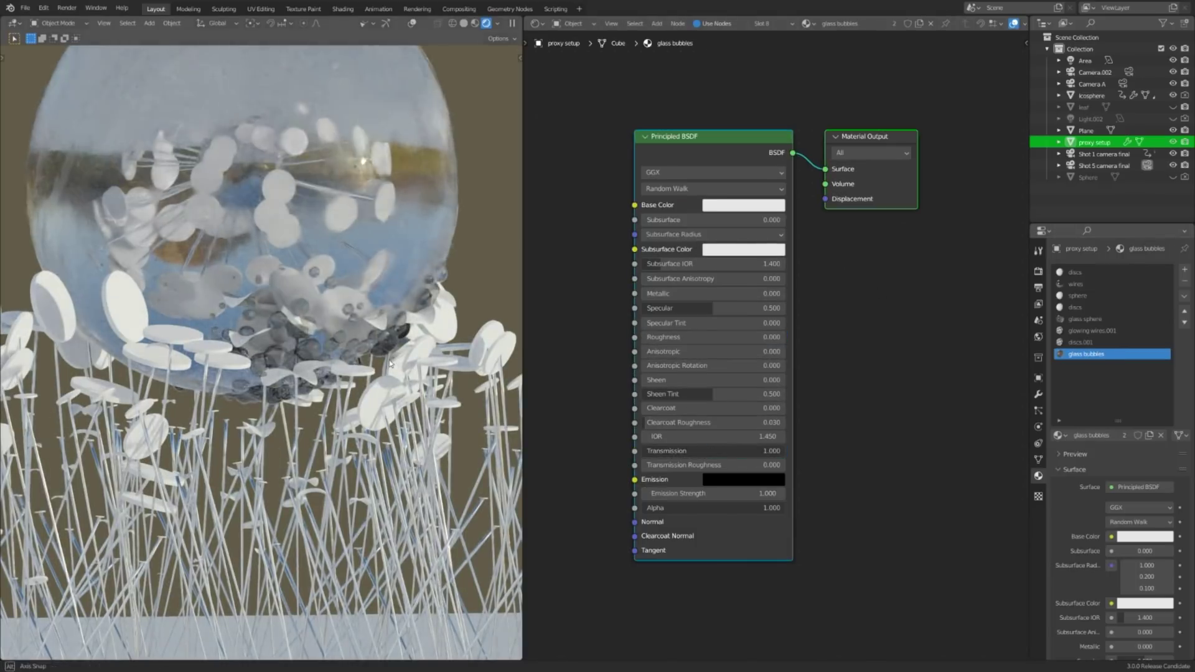
middle_click_drag(344, 342, 332, 369)
scroll(332, 369, "down", 4)
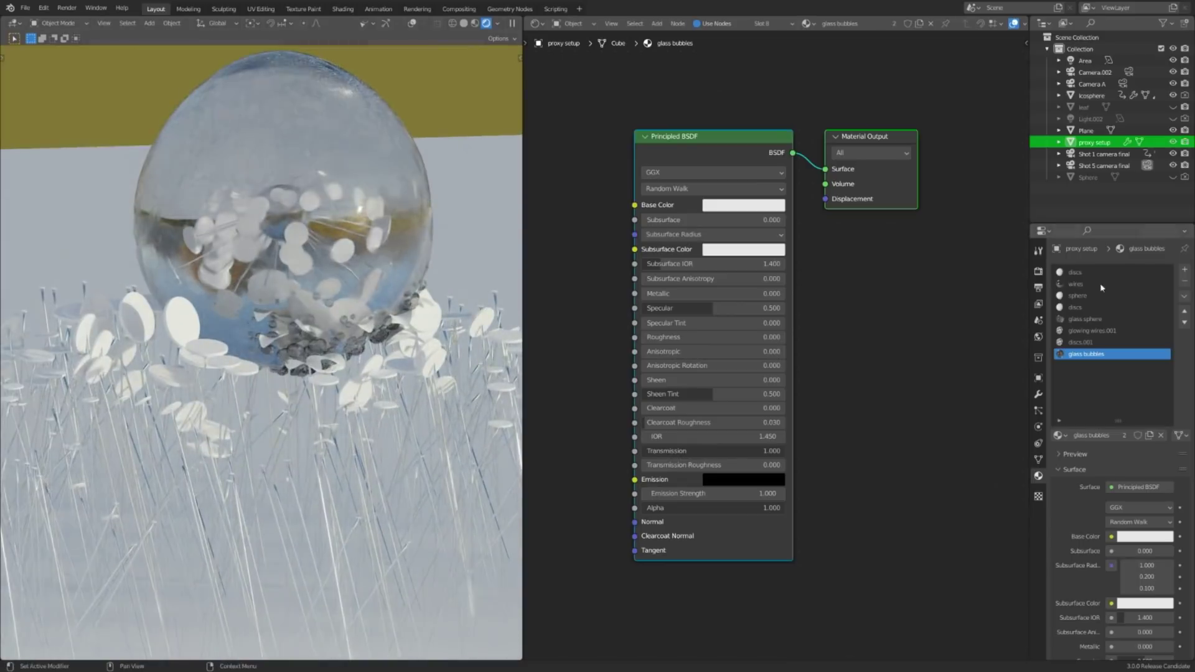
Step: Add a Magic Texture to the discs material, connect its Color to the Base Color, and set its Scale to 0.420
left_click(1075, 272)
key("shift+a")
left_click(787, 271)
type("magic")
key("Return")
left_click(530, 235)
left_click_drag(607, 256, 718, 224)
middle_click_drag(690, 282, 752, 268)
scroll(716, 280, "up", 1)
mouse_move(645, 297)
left_mouse_down()
mouse_move(626, 297)
mouse_move(653, 297)
left_mouse_up()
middle_click_drag(662, 239, 682, 229)
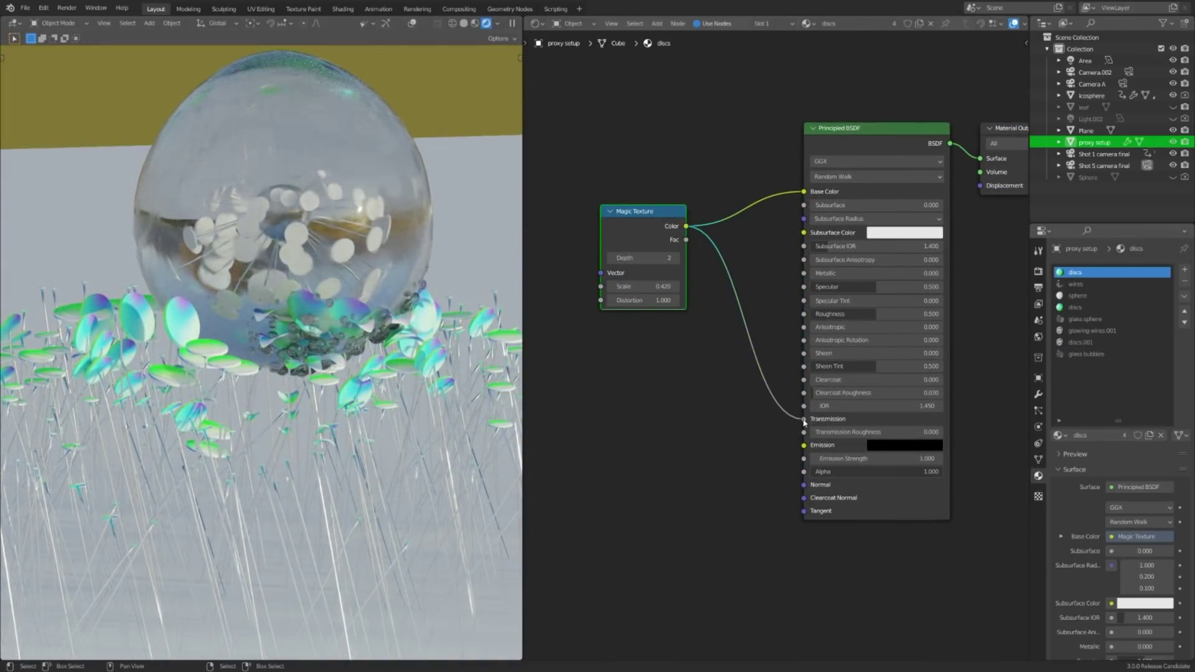
Step: Insert a Hue Saturation Value node between the Magic Texture and Base Color and set its Hue to 0.480
key("shift+a")
left_click(631, 303)
type("hue")
key("Return")
left_click(729, 155)
mouse_move(780, 190)
left_mouse_down()
mouse_move(800, 190)
mouse_move(785, 190)
left_mouse_up()
middle_click_drag(387, 267, 375, 321)
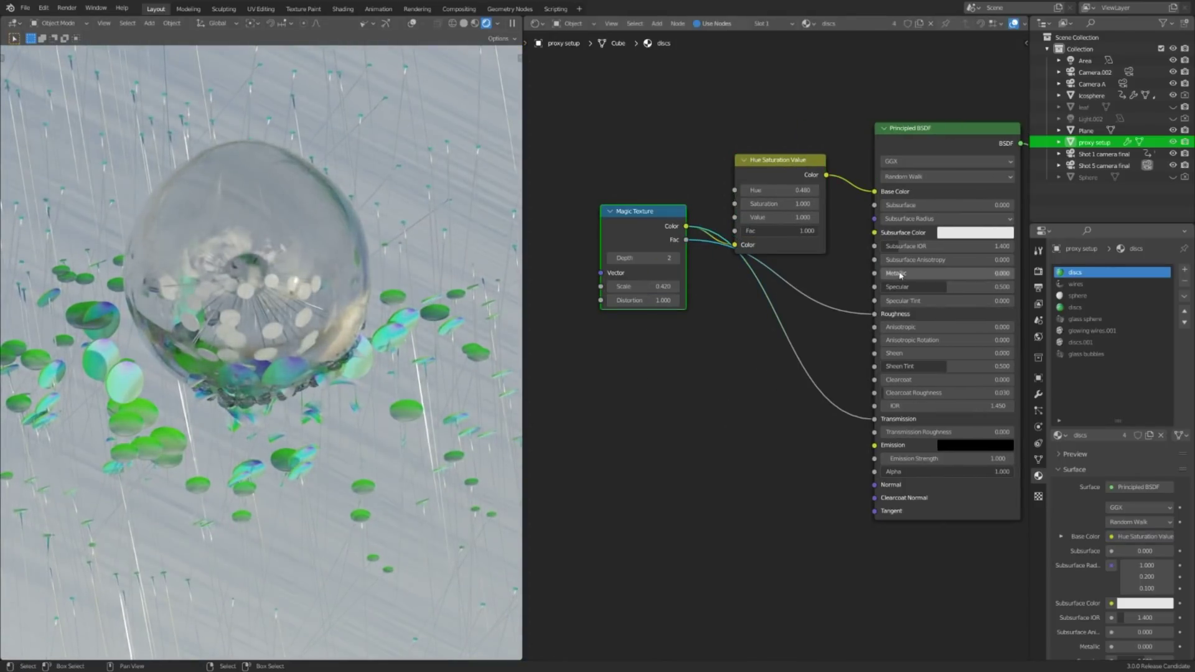
Step: Connect the Magic Texture to the discs shader's Subsurface input and save the file
left_click_drag(878, 248, 875, 205)
middle_click_drag(348, 293, 372, 418)
key("ctrl+s")
Step: Copy the discs material's whole node setup into the discs.001 material
scroll(776, 342, "down", 4)
key("a")
middle_click_drag(811, 305, 756, 308)
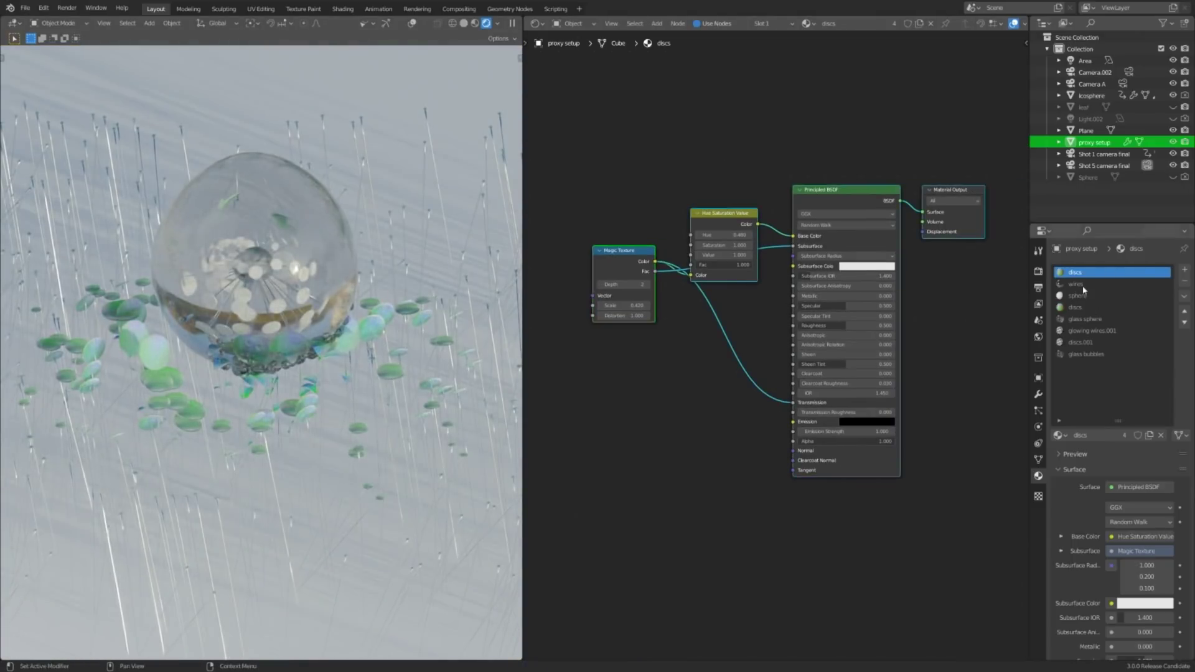
left_click(1095, 342)
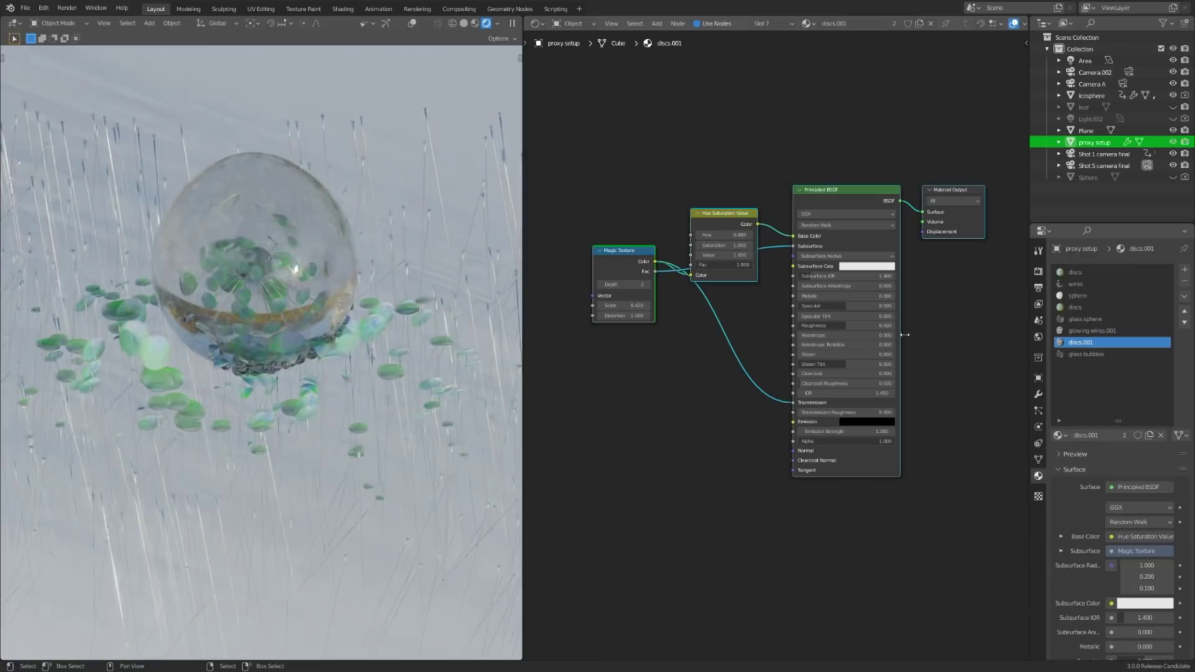
scroll(258, 308, "up", 5)
middle_click_drag(241, 190, 293, 272, "shift")
Step: Set the Hue of the discs.001 material's Hue Saturation Value node to 1.000 and save the file
left_click_drag(722, 236, 762, 235)
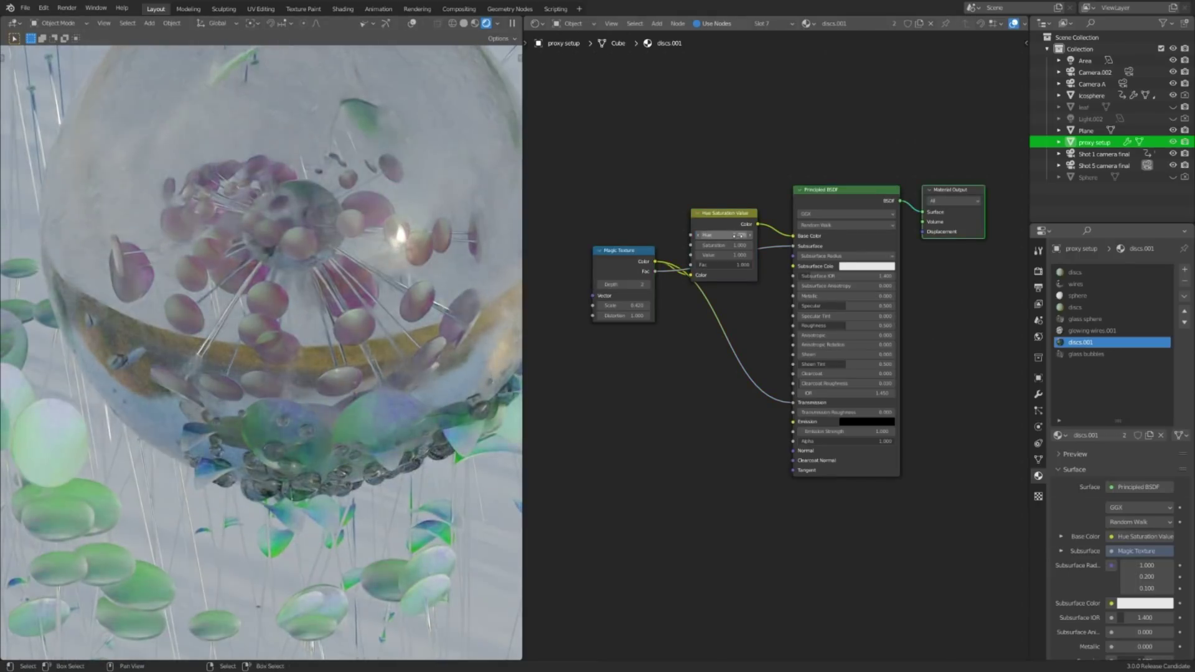
scroll(716, 274, "up", 1)
scroll(421, 369, "down", 2)
key("ctrl+s")
scroll(421, 365, "down", 3)
scroll(421, 365, "up", 2)
Step: Show the viewport overlays, add a point light inside the glass sphere, and parent it to the Icosphere
left_click(411, 23)
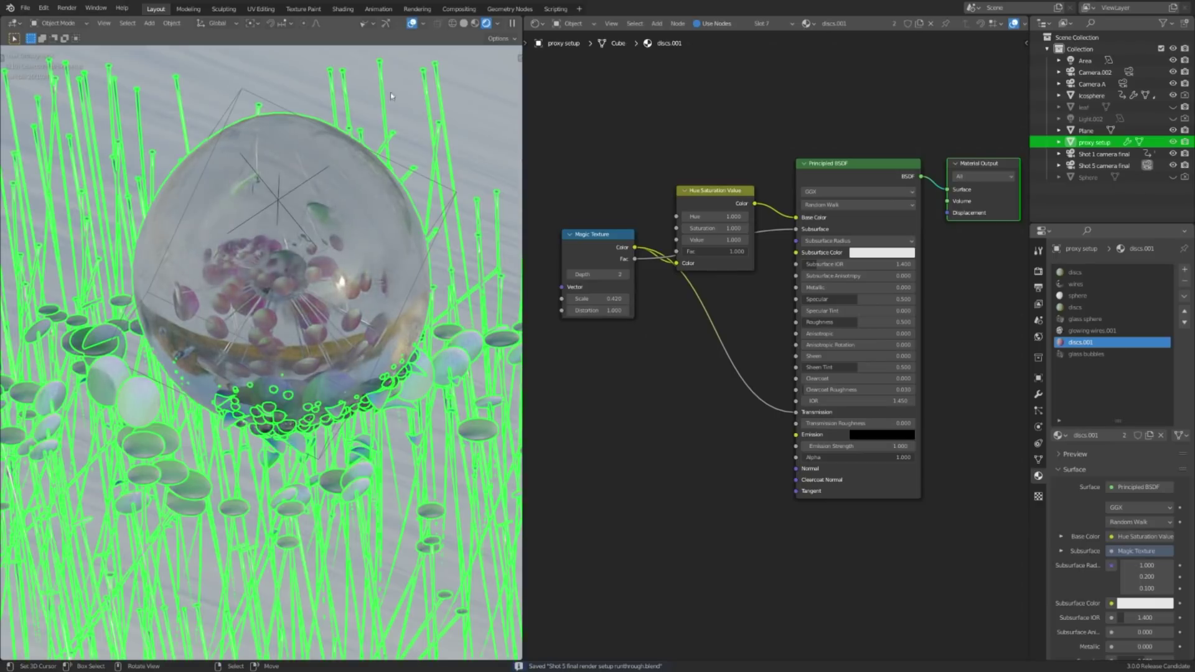
right_click(352, 181)
right_click(352, 180)
right_click(424, 177)
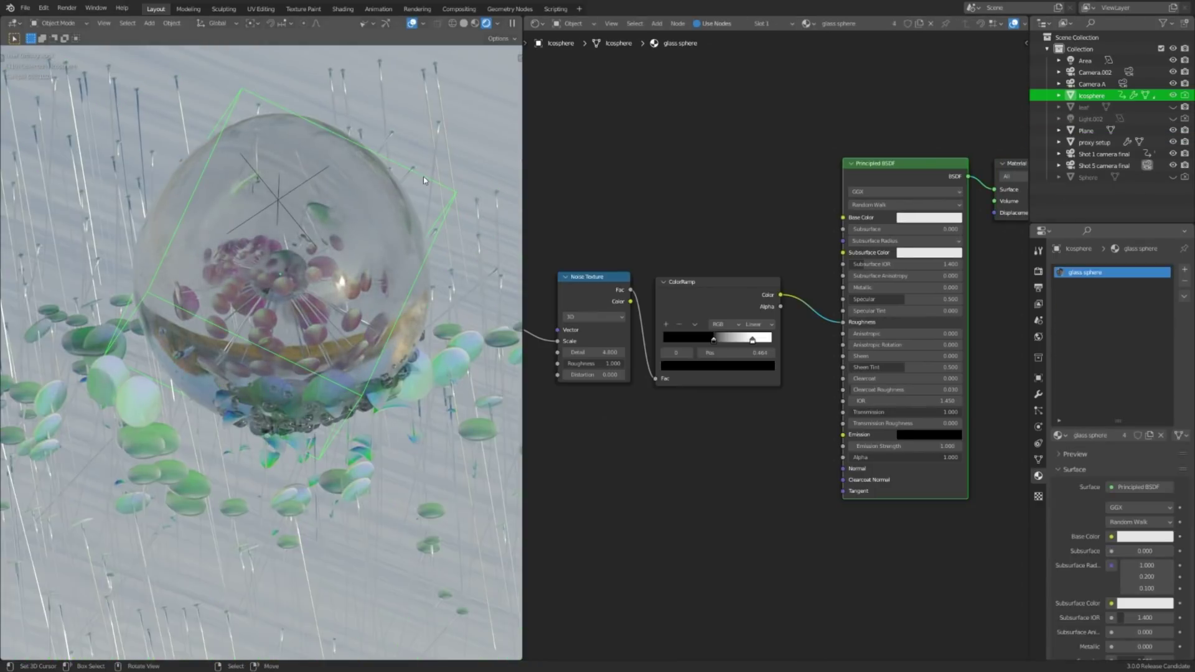
left_click(444, 244)
key("shift+a")
left_click(366, 421)
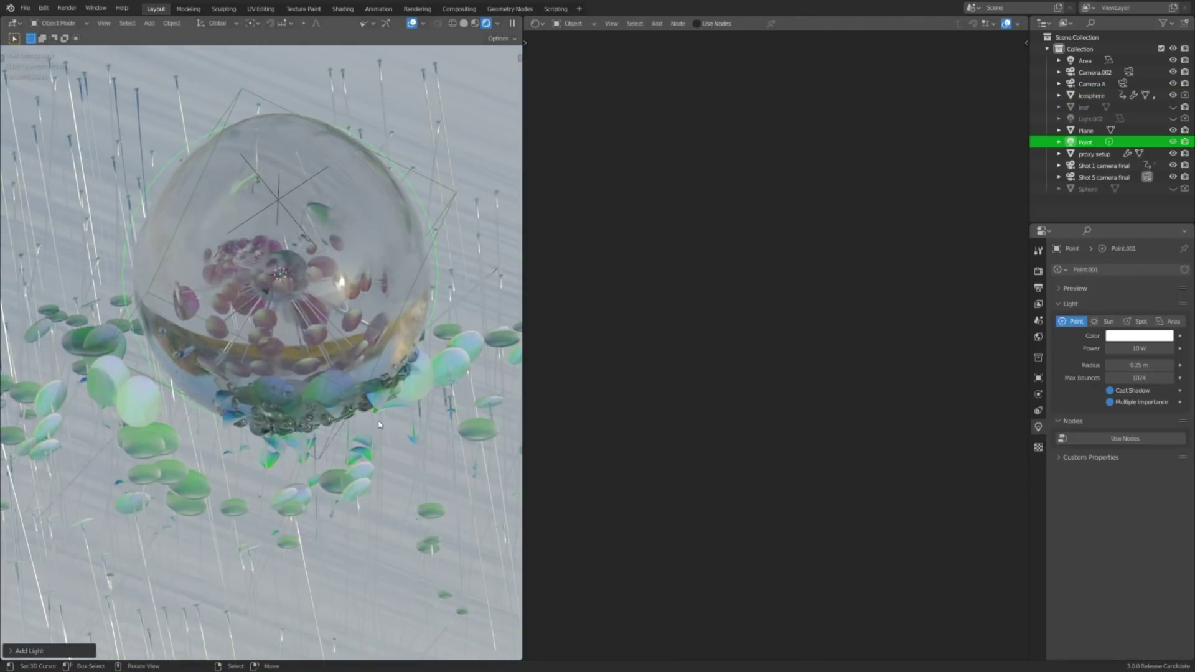
right_click(451, 191, "shift")
key("ctrl+p")
left_click(451, 191)
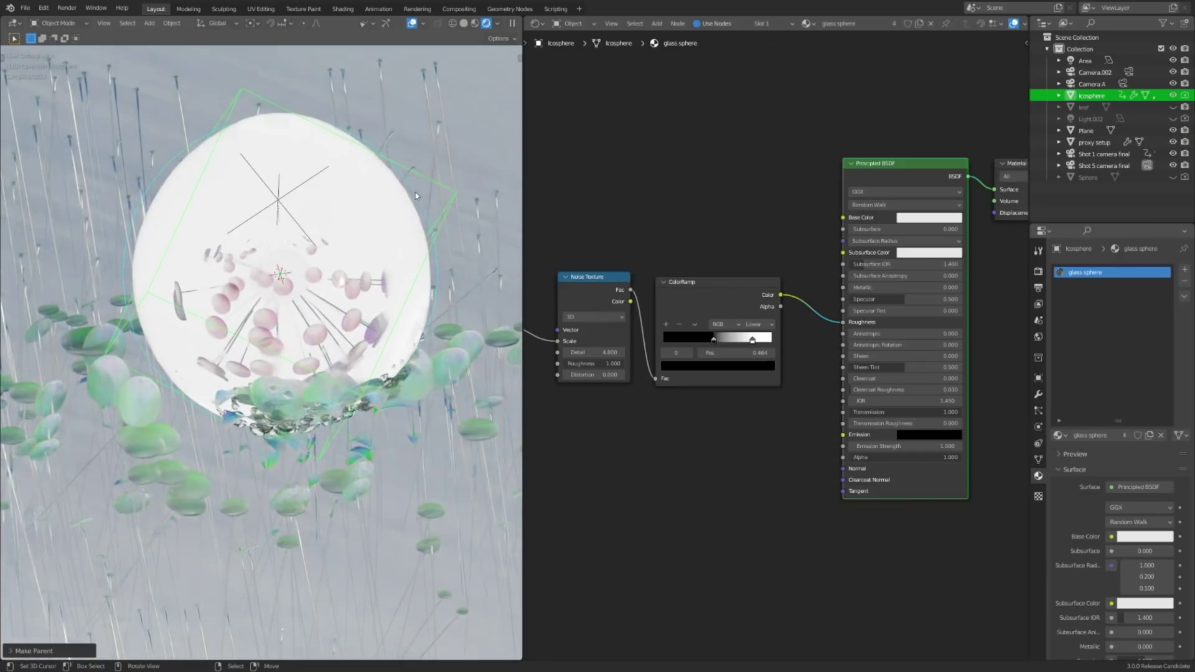
Step: Reduce the point light's radius and give it a warm yellow-orange colour
left_click(1098, 179)
left_click_drag(1141, 366, 1084, 365)
left_click(1155, 338)
left_click_drag(1119, 232, 1132, 253)
middle_click_drag(343, 339, 341, 292)
scroll(341, 292, "down", 1)
Step: Select the proxy setup, open its glass sphere material, and make room between the Principled BSDF and the Material Output
right_click(378, 271)
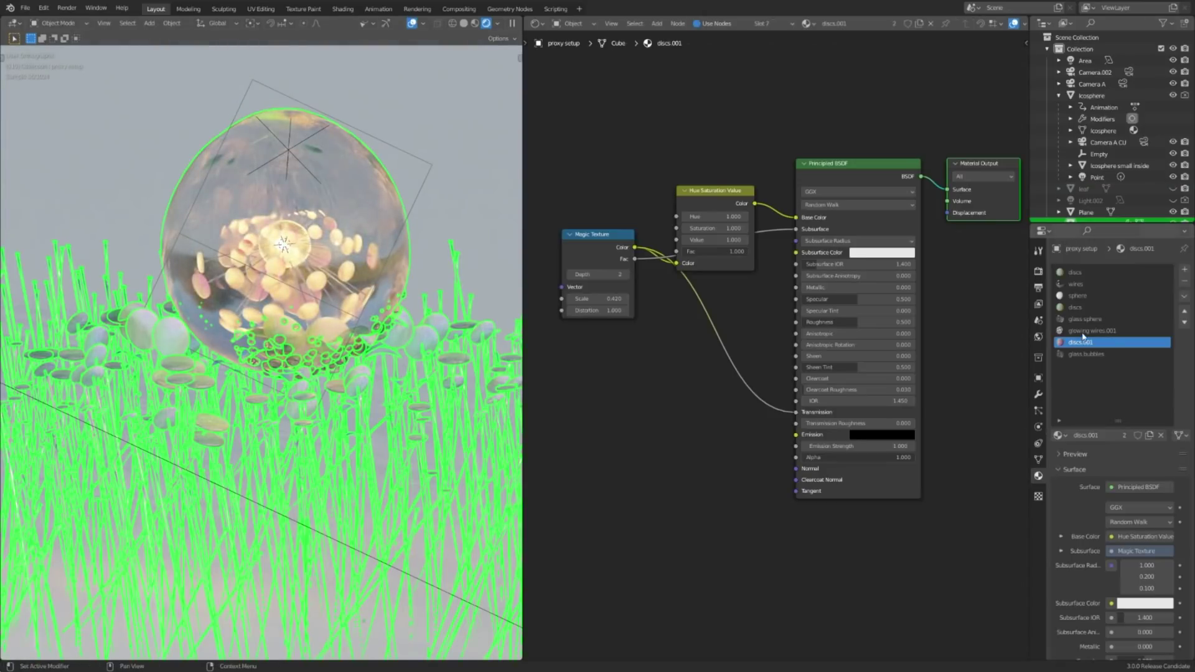
left_click(1088, 330)
left_click(1089, 297)
left_click(1090, 320)
scroll(840, 330, "down", 2)
left_click_drag(842, 330, 890, 334)
left_click_drag(891, 334, 913, 335)
key("shift+a")
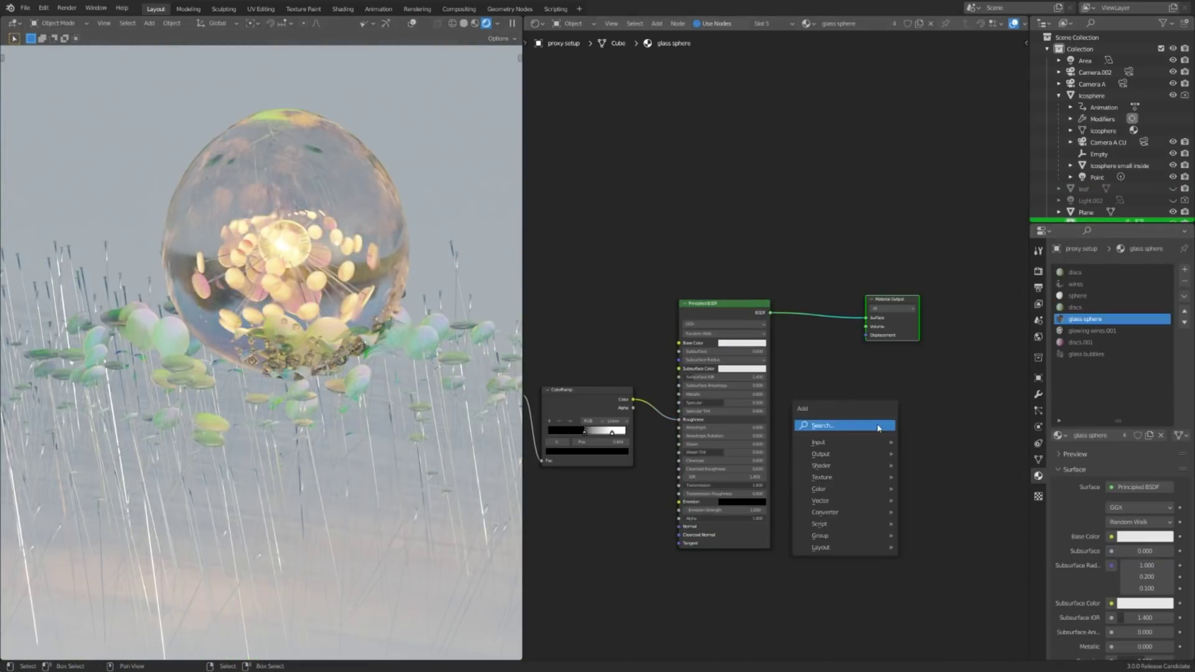
type("v")
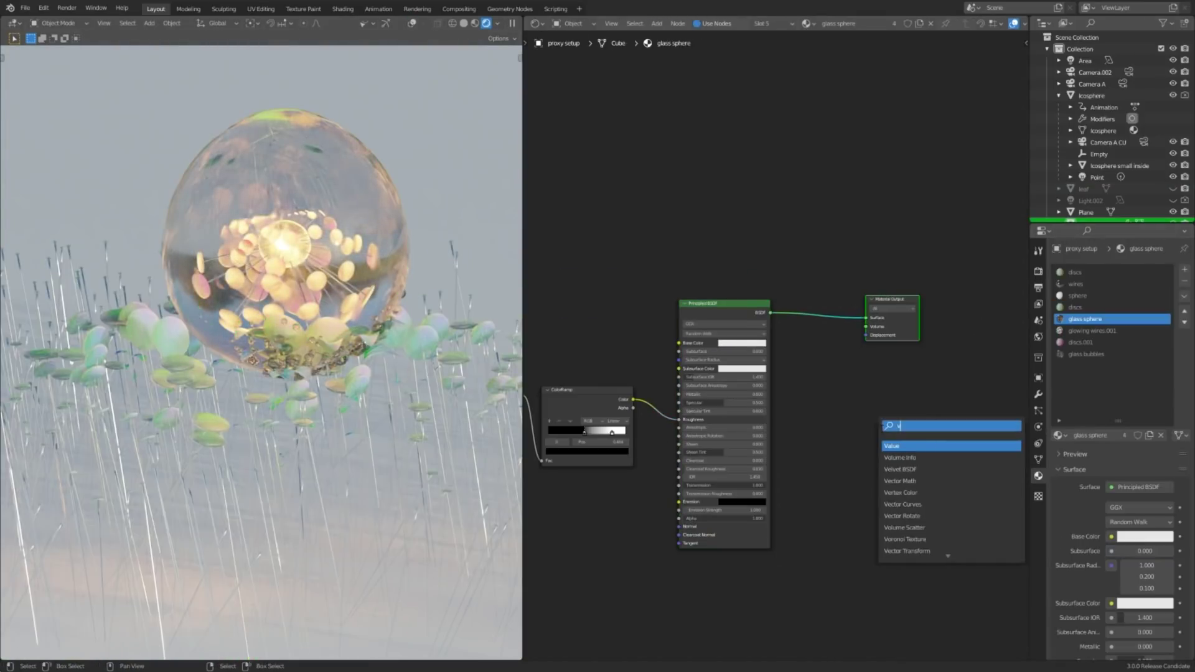
left_click(910, 458)
key("shift+a")
left_click(902, 418)
type("vp")
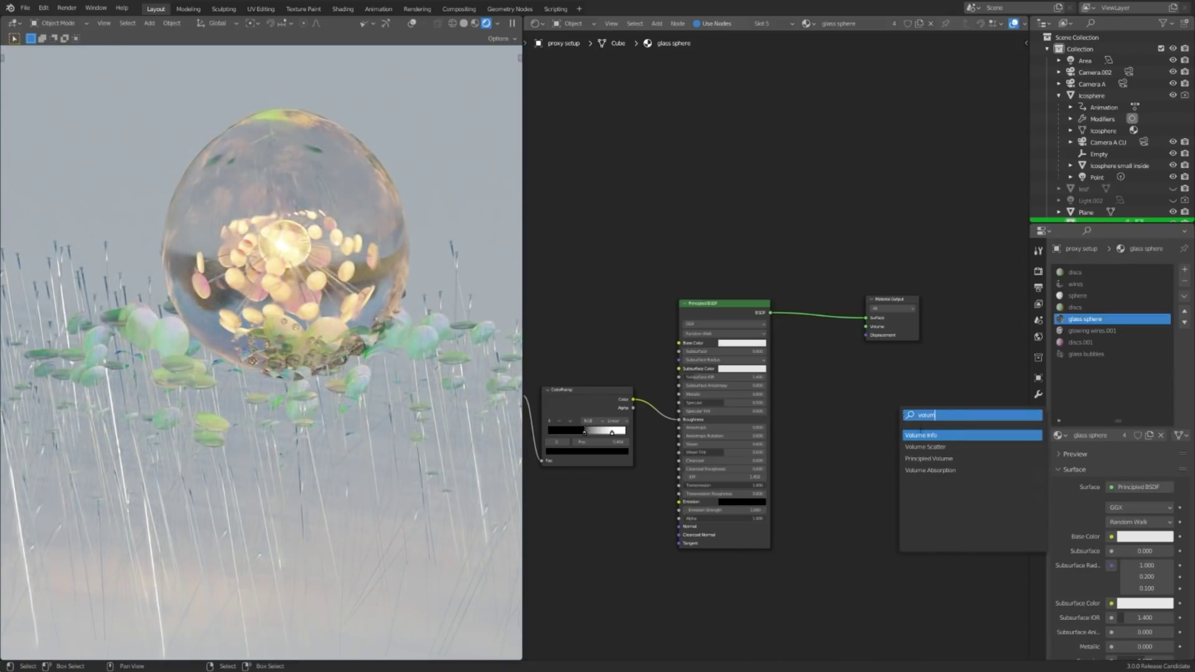
left_click(929, 459)
left_click(832, 415)
scroll(859, 399, "up", 5)
key("x")
Step: Add a pink Volume Absorption node and connect it to the Material Output's Volume input
middle_click_drag(940, 369, 835, 362)
key("shift+a")
left_click(839, 361)
left_click(874, 415)
left_click(785, 440)
left_click_drag(838, 408, 884, 305)
scroll(777, 344, "up", 3)
left_click(820, 443)
scroll(775, 441, "down", 2)
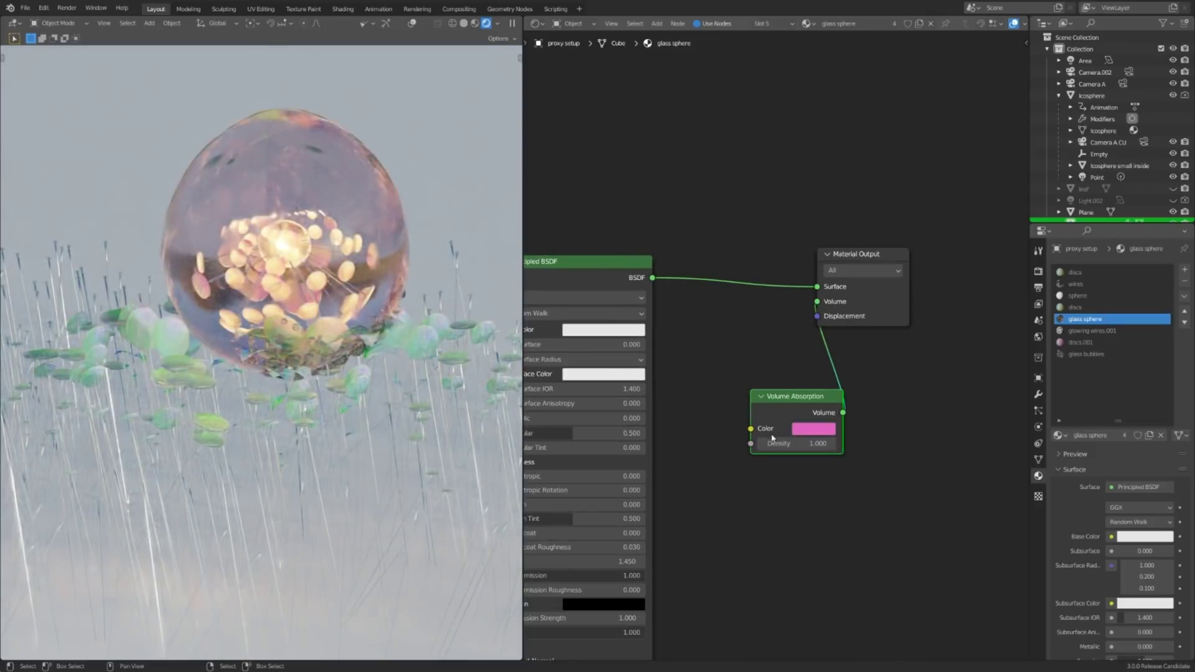
Step: Add a Musgrave Texture and connect its Height to the Volume Absorption's Color
key("shift+a")
left_click(845, 401)
type("mus")
left_click(873, 418)
left_click(779, 526)
left_click_drag(852, 531, 751, 429)
Step: Space out the Material Output, Volume Absorption and Musgrave Texture nodes into a tidy chain
left_click_drag(797, 397, 865, 392)
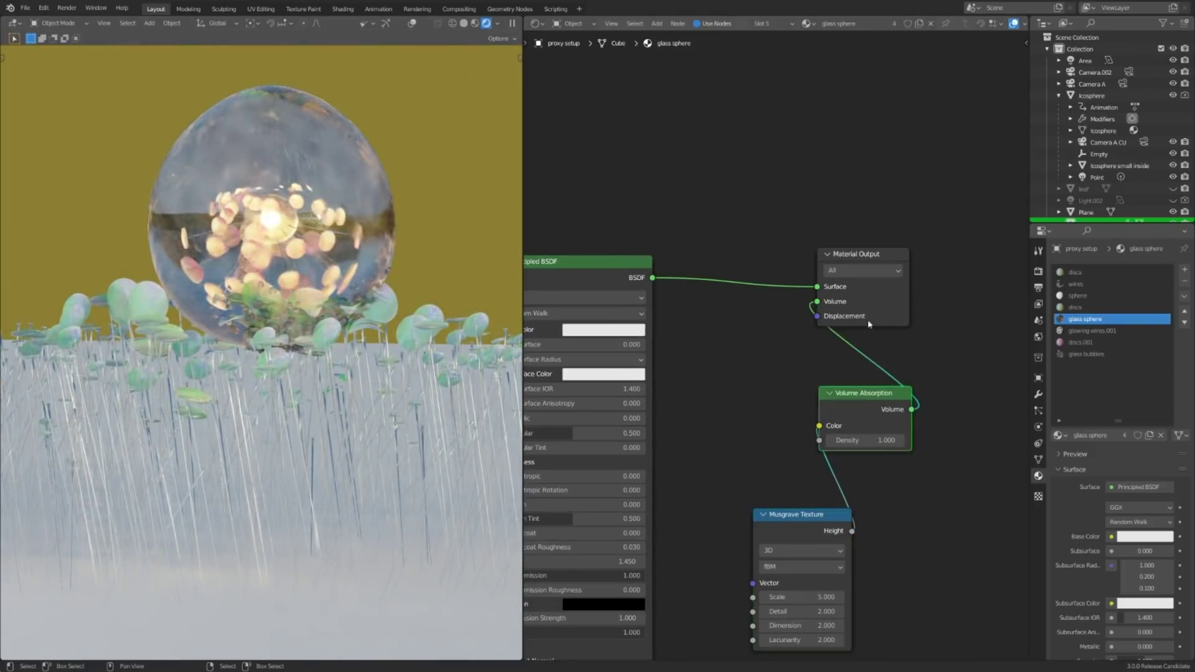
left_click_drag(870, 257, 1017, 251)
middle_click_drag(996, 274, 919, 231)
left_click_drag(793, 349, 866, 371)
left_click_drag(755, 472, 732, 388)
middle_click_drag(442, 342, 416, 337)
scroll(787, 373, "up", 1)
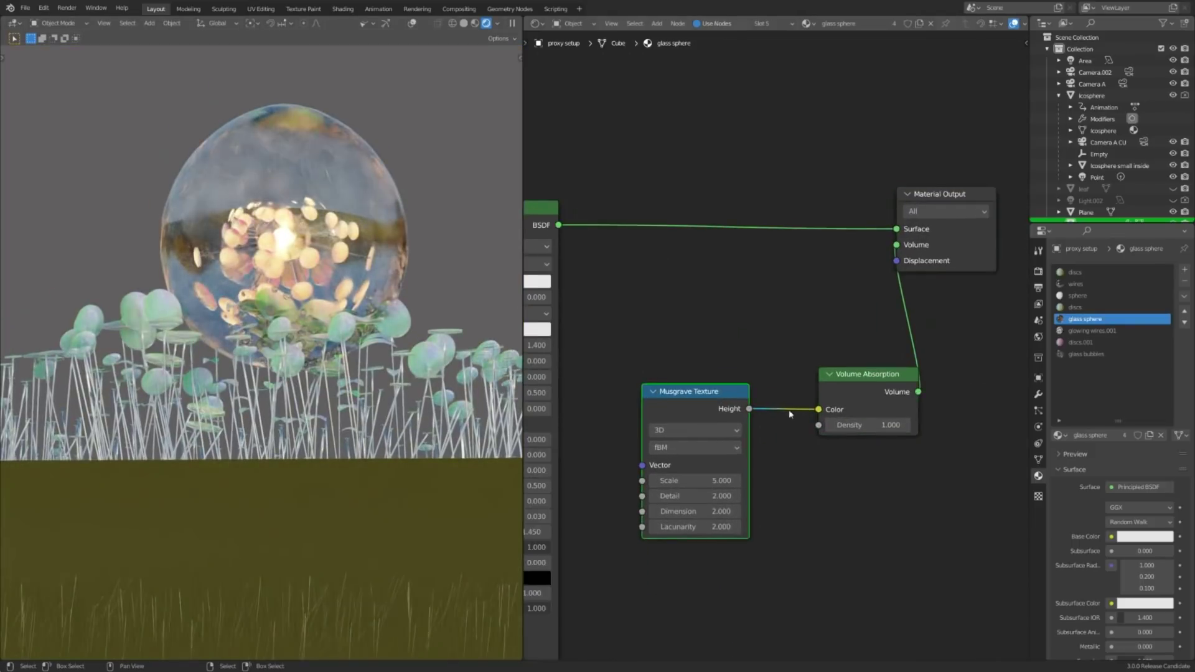
Step: Lower the Musgrave Texture's Scale, preview the texture alone, and restore the Principled BSDF as the sphere's output
middle_click_drag(789, 411, 851, 360)
left_click_drag(767, 428, 632, 429)
left_click(765, 348, "ctrl+shift")
left_click(576, 165, "ctrl+shift")
middle_click_drag(368, 240, 353, 280)
scroll(352, 280, "down", 1)
scroll(763, 355, "down", 5)
middle_click_drag(763, 356, 933, 319)
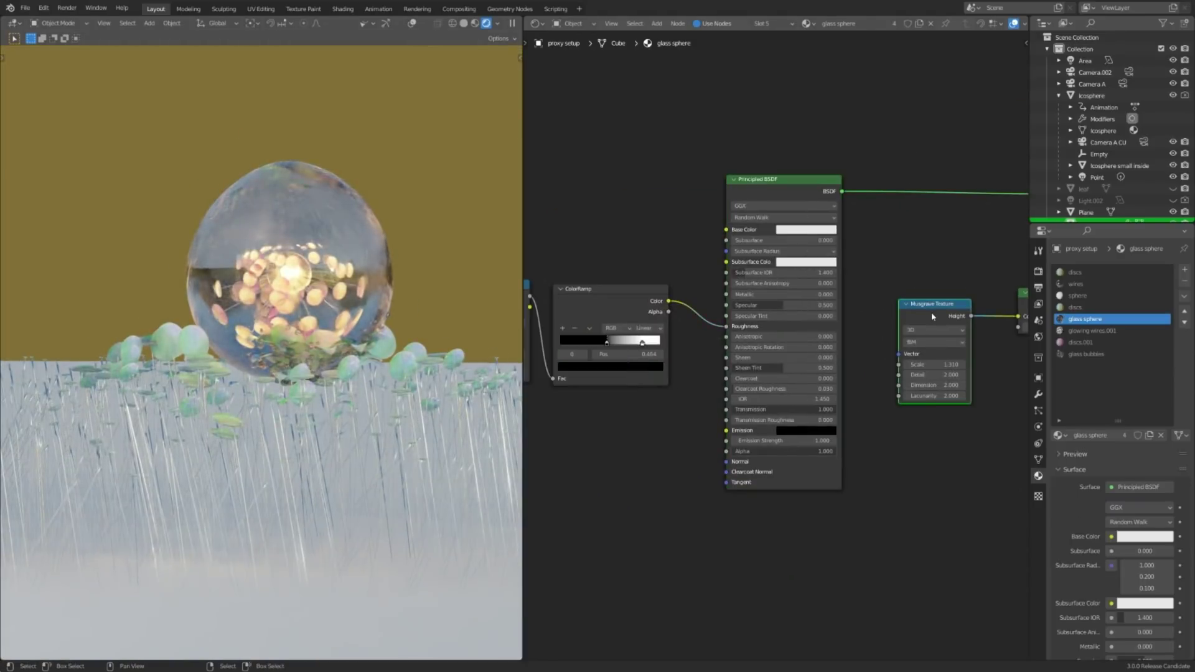
Step: Add an Attribute node named UVMap and connect its Vector to the Musgrave Texture's Vector input
key("shift+a")
left_click(934, 316)
type("at")
key("Return")
left_click(638, 471)
left_click_drag(945, 303, 767, 588)
middle_click_drag(782, 589, 754, 461)
left_click_drag(563, 342, 589, 481)
scroll(610, 489, "up", 2)
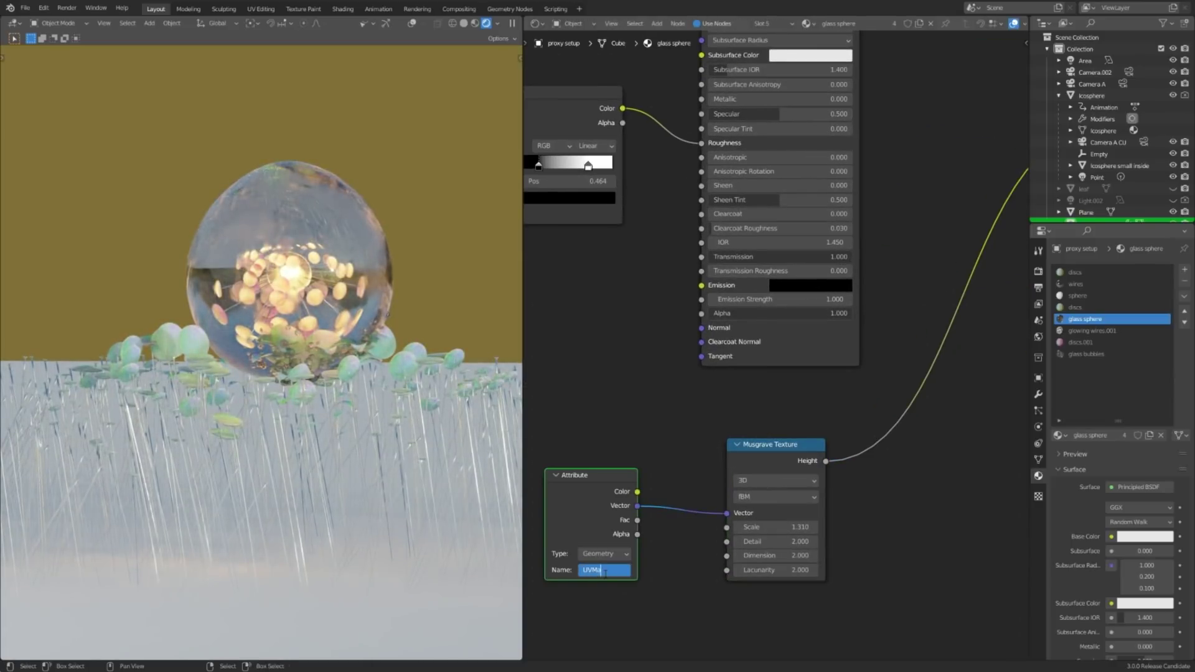
type("p")
key("Return")
Step: Duplicate the UVMap Attribute node beside the first Noise Texture and connect its Vector to that texture's Vector input
scroll(700, 448, "down", 6)
middle_click_drag(746, 368, 872, 395)
key("shift+d")
left_click(621, 238)
scroll(623, 236, "up", 4)
left_click_drag(625, 228, 679, 241)
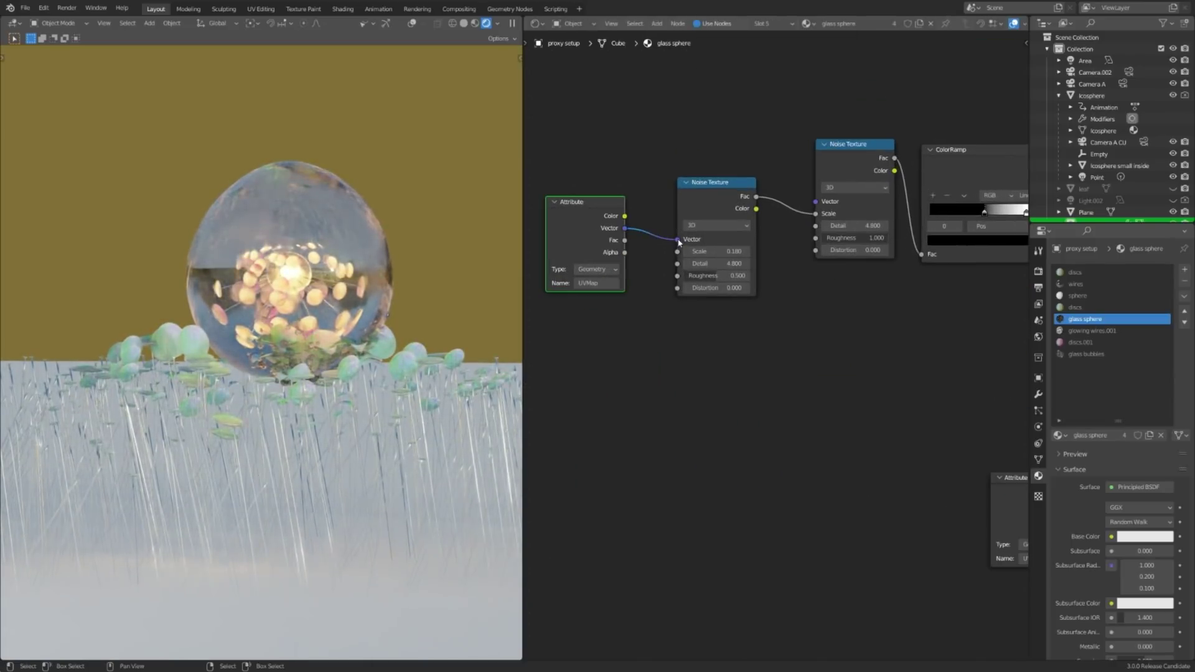
Step: View the scene through the camera and show the proxy setup's geometry nodes in the node area
middle_click_drag(419, 324, 382, 388)
scroll(381, 286, "up", 3)
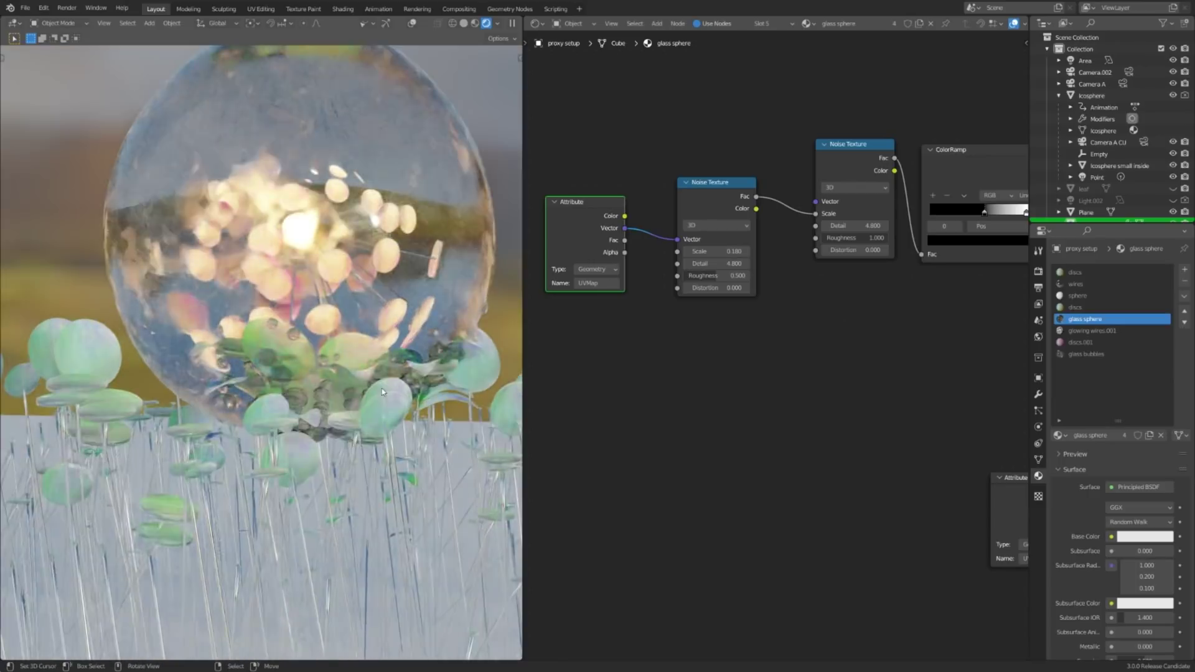
key("KP_0")
scroll(299, 350, "up", 4)
right_click(310, 316)
left_click(537, 24)
left_click(581, 121)
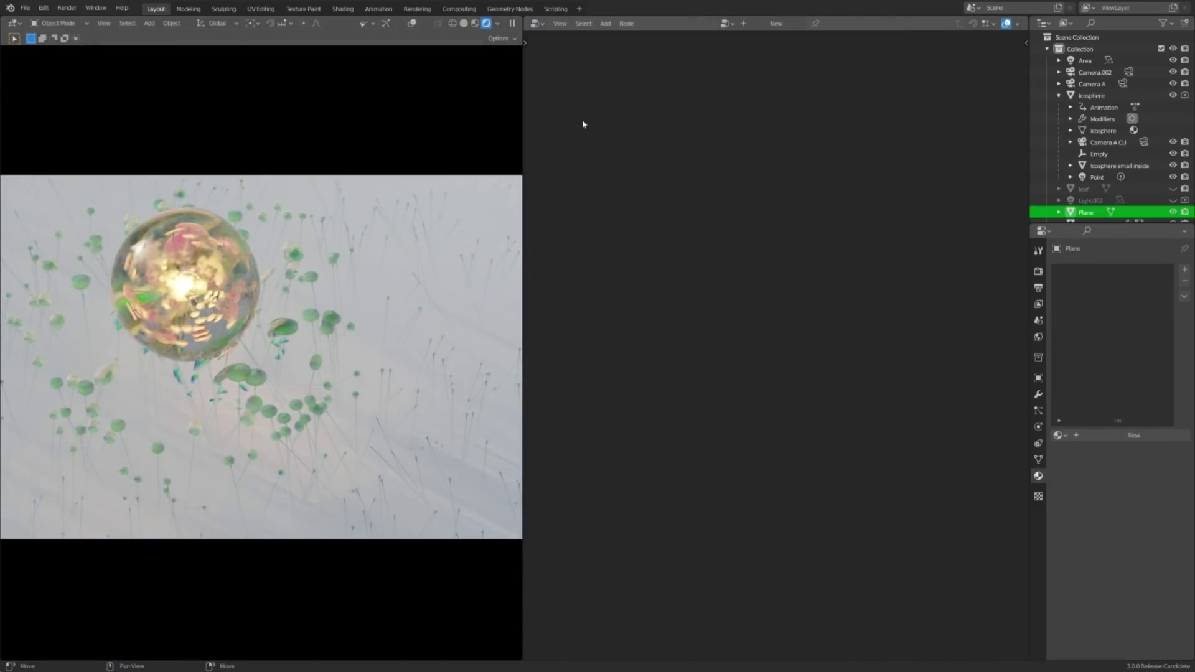
right_click(311, 278)
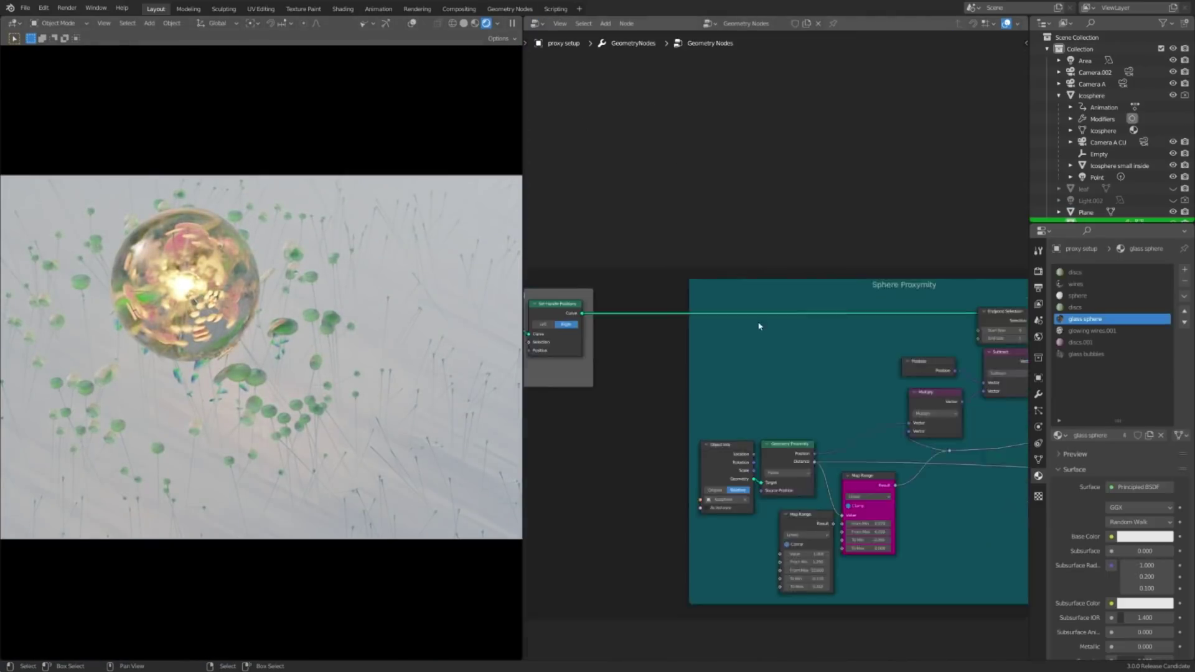
Step: In the Grid and Lines frame, set the Distribute Points on Faces density to 5
scroll(760, 327, "down", 6)
middle_click_drag(679, 392, 968, 366)
scroll(969, 365, "up", 10)
scroll(939, 328, "down", 2)
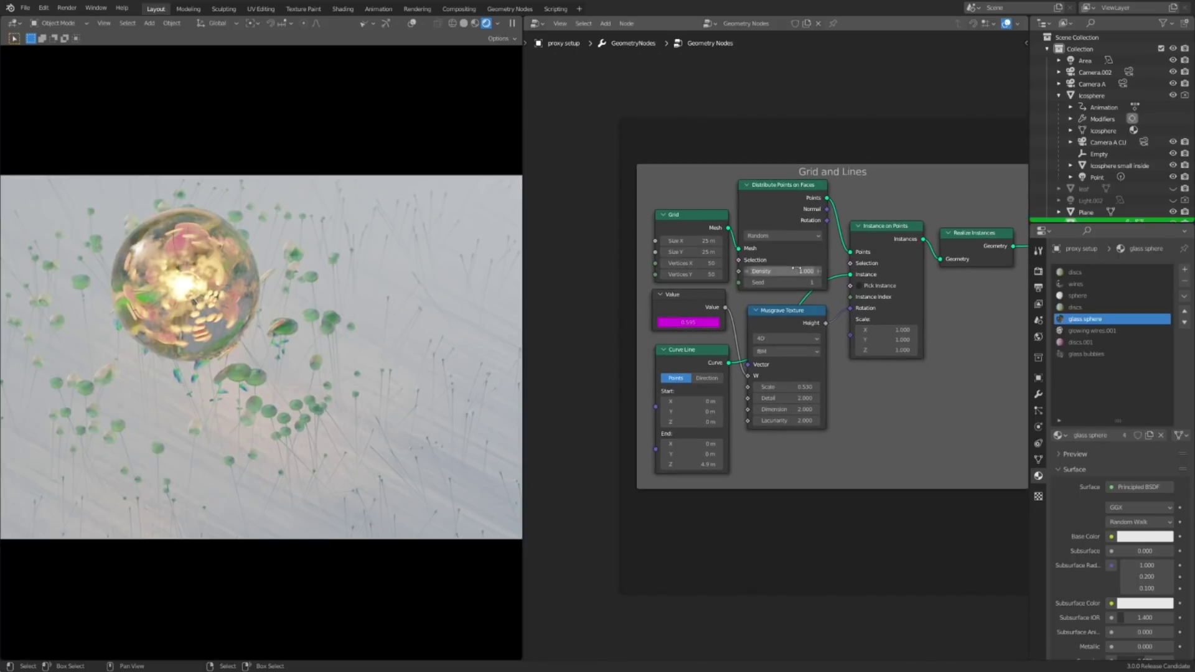
key("Return")
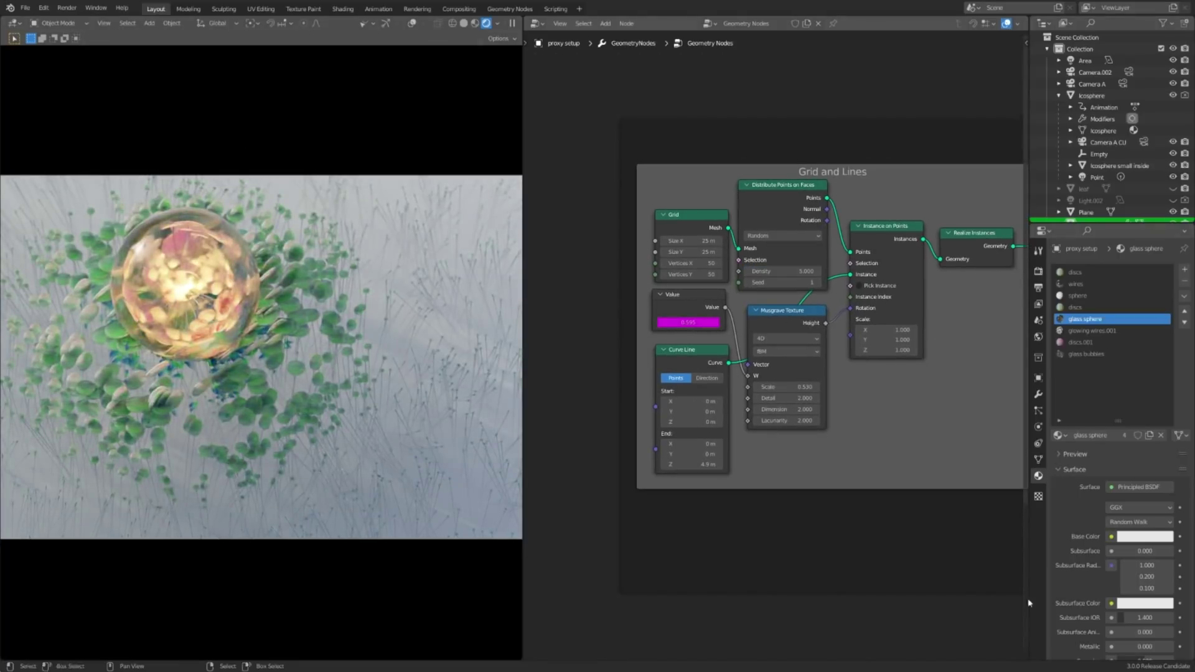
Step: Split the node area horizontally and show the Shader Editor below the geometry nodes
left_click_drag(1026, 658, 978, 249)
left_click(537, 258)
left_click(584, 365)
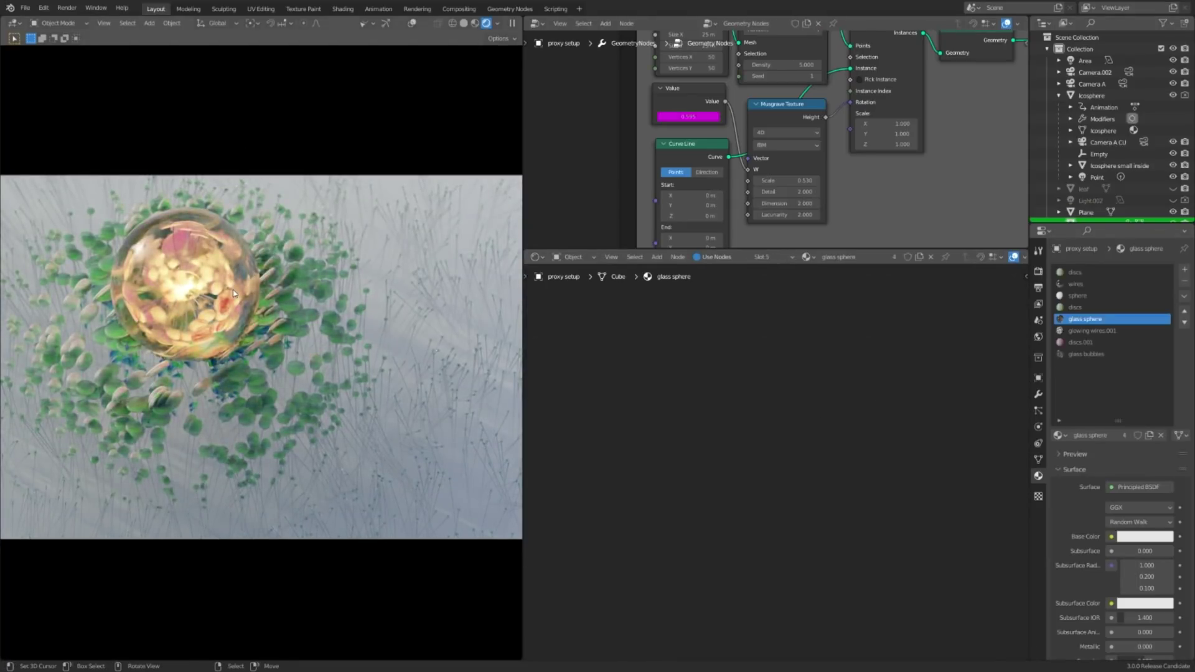
Step: Set the IOR of the glass sphere's Principled BSDF to 1.320
key("Home")
scroll(862, 436, "up", 4)
scroll(844, 472, "up", 2)
middle_click_drag(844, 471, 859, 454)
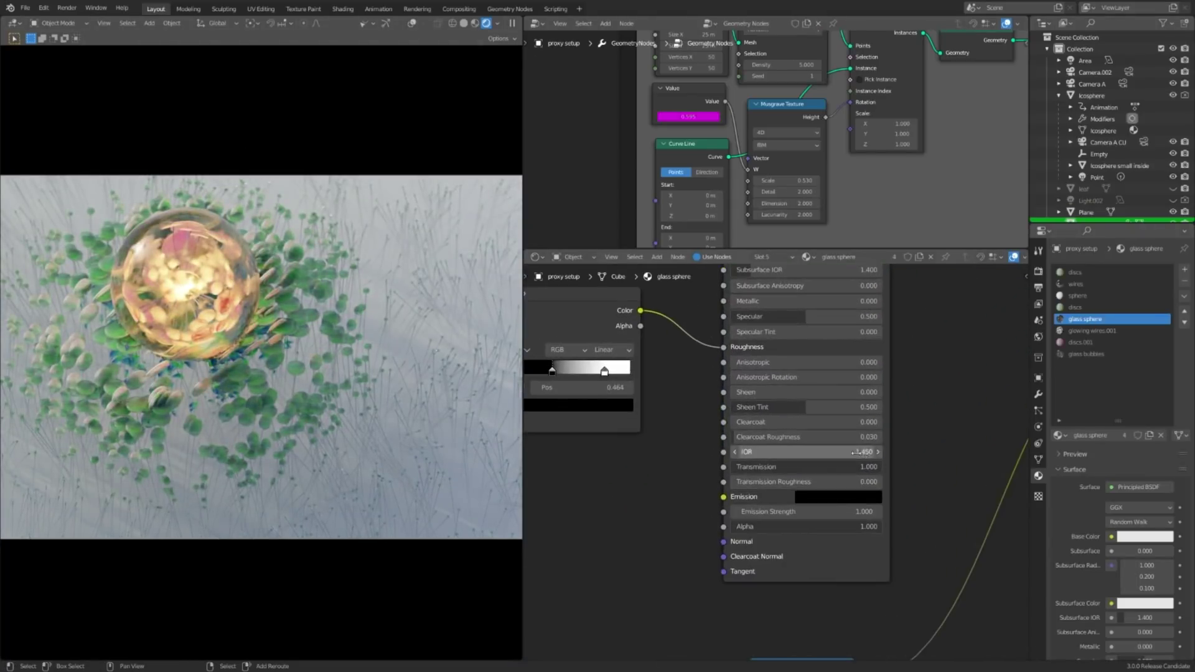
mouse_move(859, 453)
left_mouse_down()
mouse_move(837, 453)
mouse_move(859, 453)
left_mouse_up()
scroll(261, 311, "up", 4)
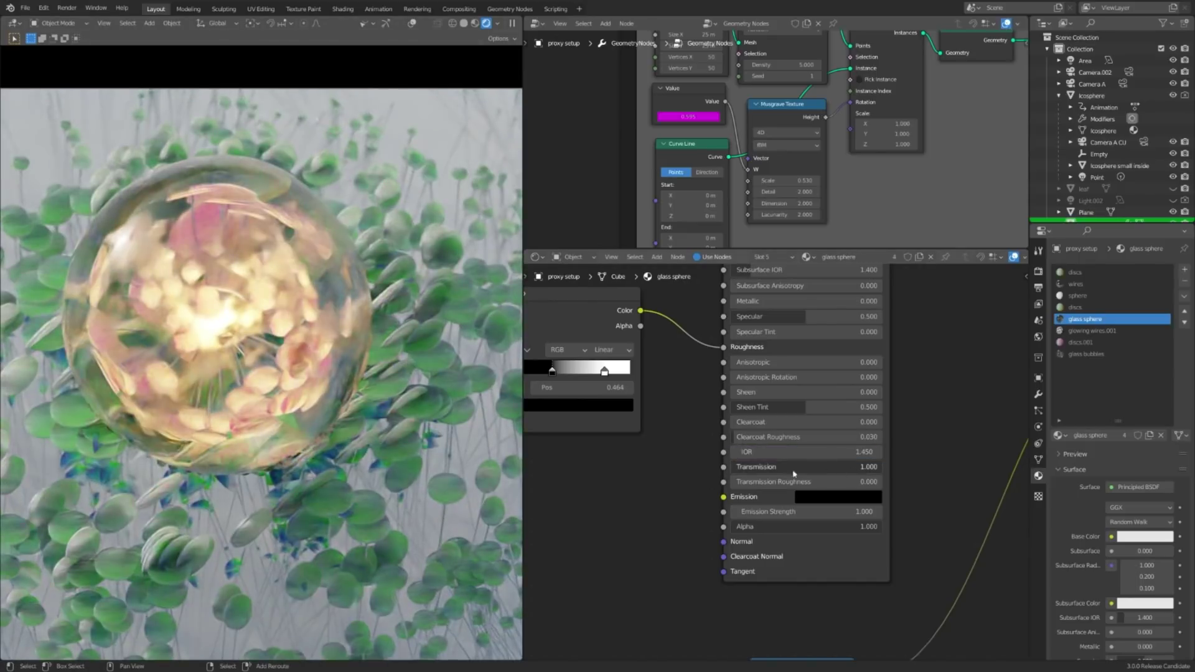
left_click_drag(775, 453, 768, 453)
scroll(382, 408, "down", 4)
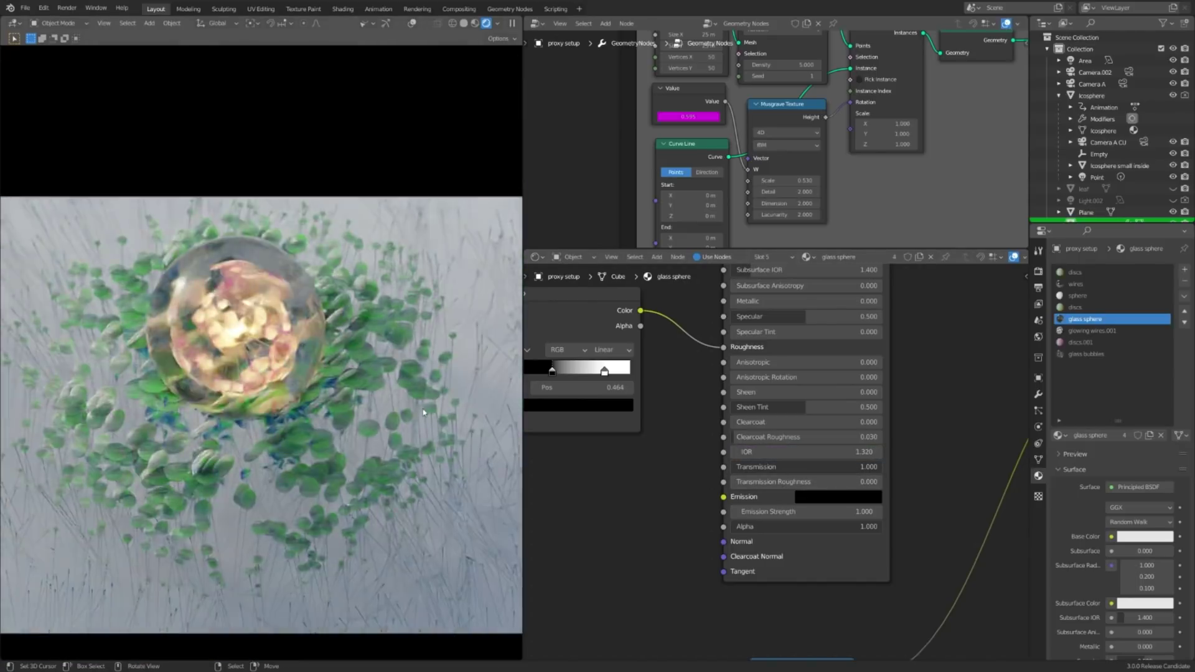
Step: Set the scene's active camera to the Shot 1 camera
scroll(762, 138, "down", 4)
middle_click_drag(762, 138, 746, 229)
scroll(746, 229, "up", 4)
left_click(1038, 321)
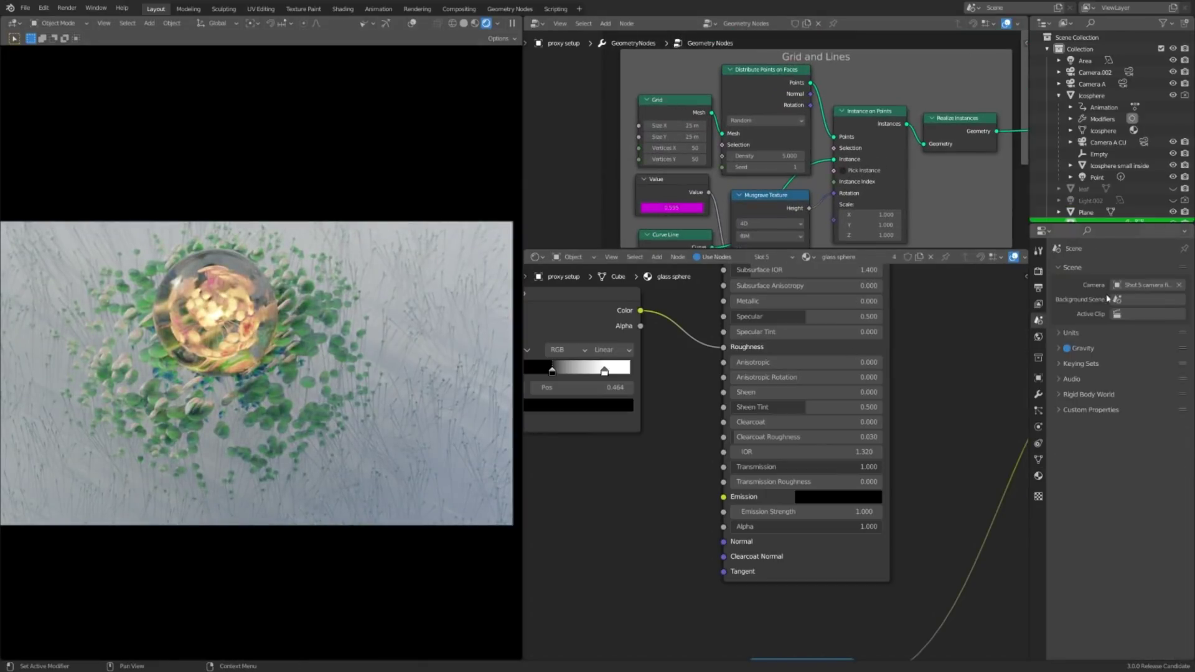
scroll(272, 353, "down", 1)
scroll(272, 352, "up", 1)
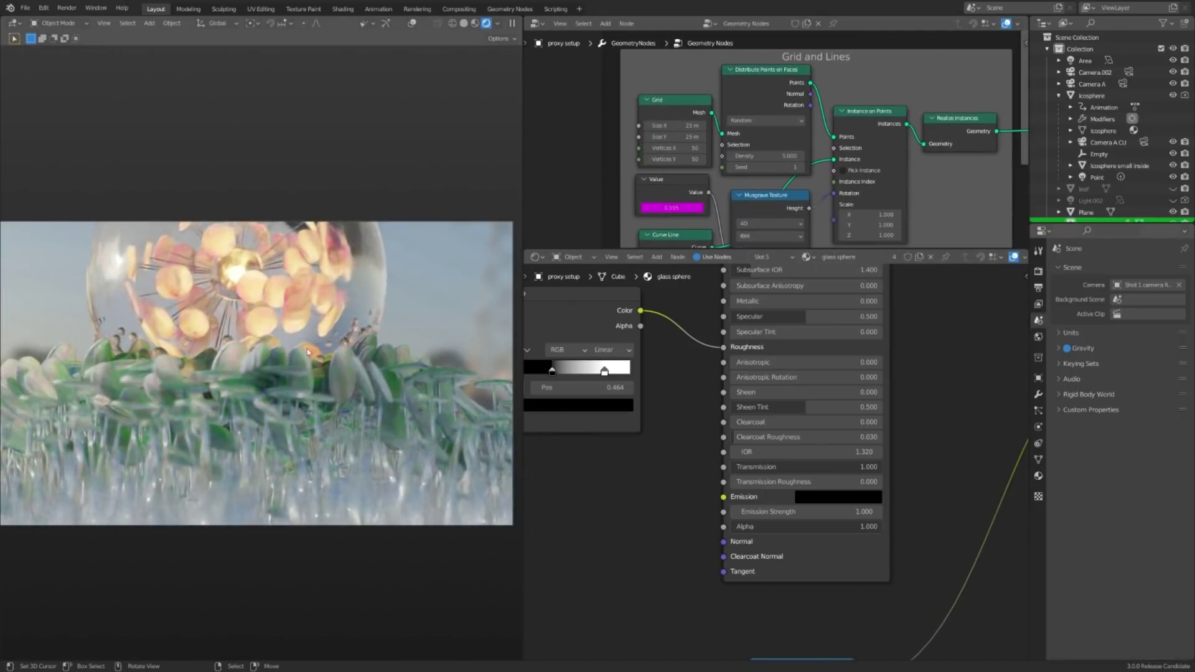
scroll(272, 352, "down", 1)
middle_click_drag(272, 352, 305, 318)
scroll(285, 373, "down", 8)
key("shift+a")
left_click(357, 310)
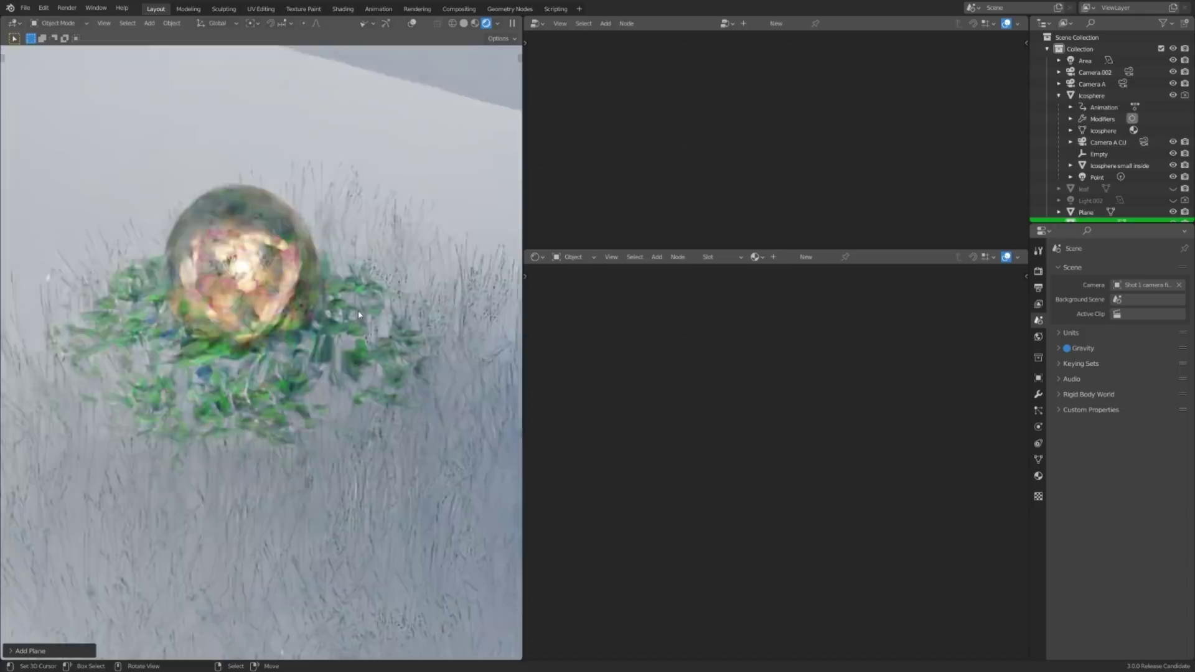
scroll(367, 333, "down", 6)
scroll(365, 314, "down", 3)
key("Delete")
Step: Duplicate the ground plane, rotate it upright and resize it as a pale backdrop behind the sphere
right_click(352, 373)
middle_click_drag(351, 375, 321, 365)
key("shift+d")
left_click(377, 340)
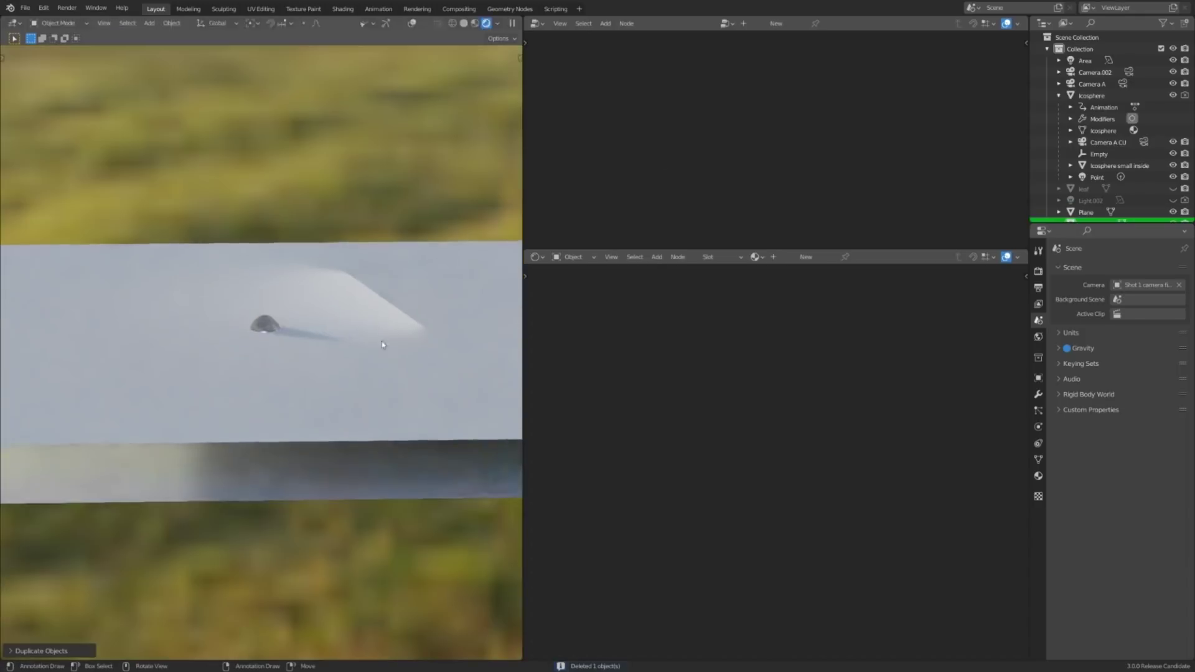
key("r")
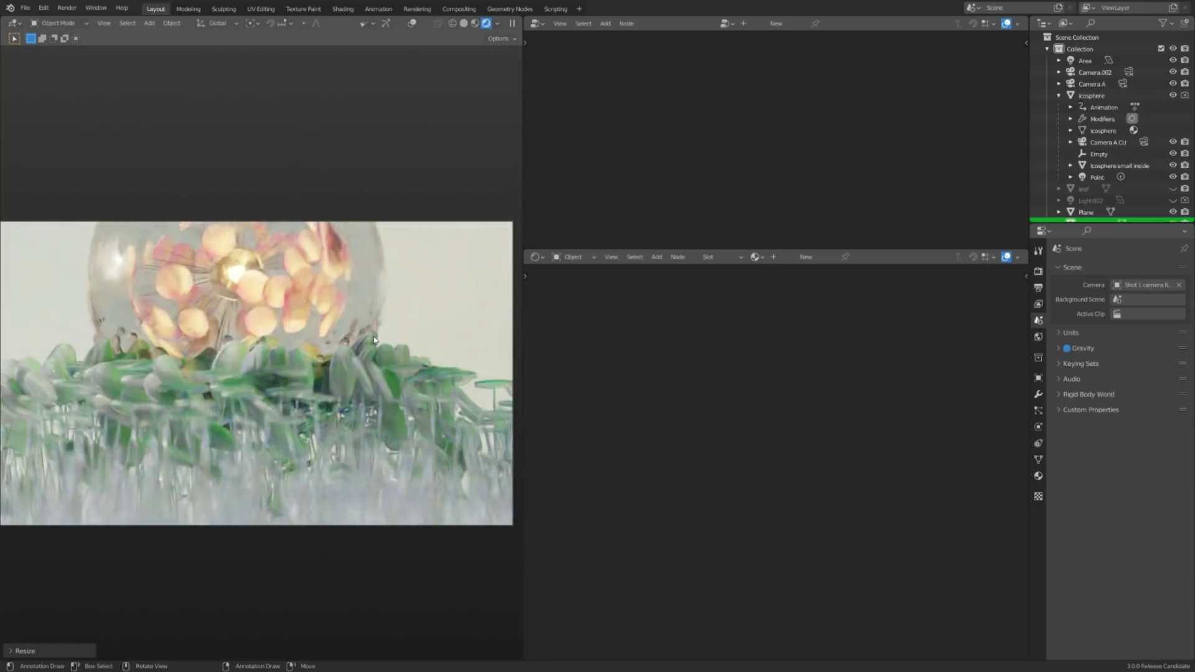
Step: Show the World nodes in the Shader Editor and set the scene's active camera to Camera A
right_click(279, 366)
left_click(567, 258)
left_click(570, 281)
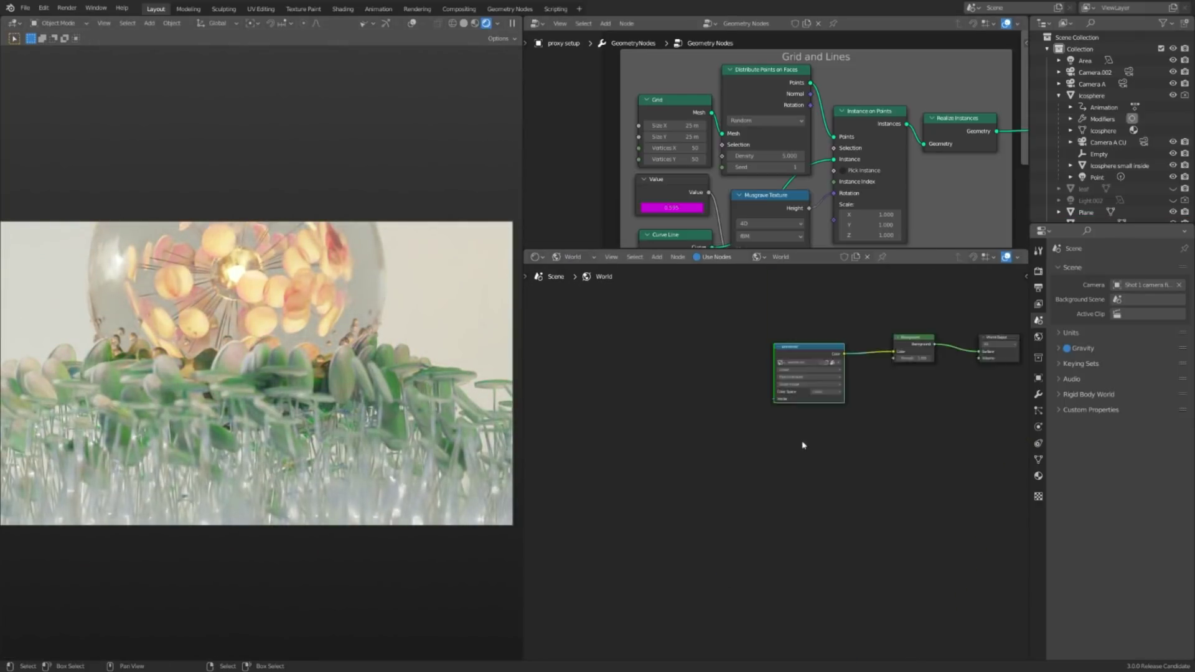
middle_click_drag(801, 440, 809, 485)
left_click(1145, 285)
left_click(1121, 303)
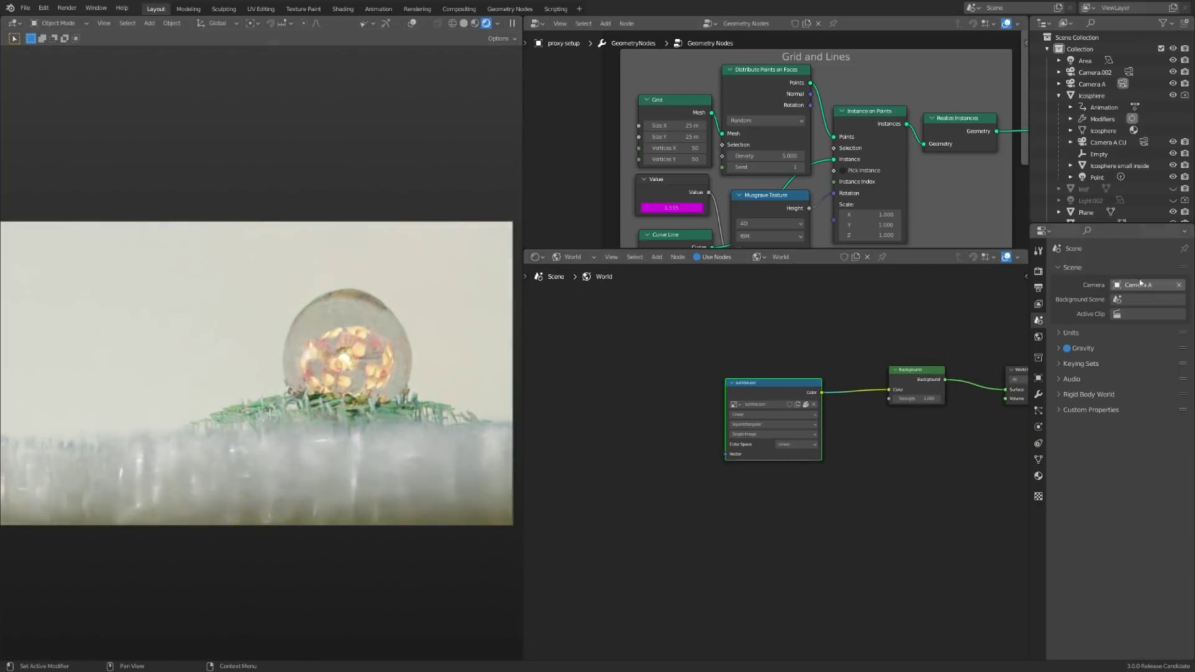
key("Return")
Step: Return to the glass sphere material and move the Musgrave Texture's link from the Volume Absorption's Color to its Density
scroll(777, 164, "down", 4)
left_click(567, 257)
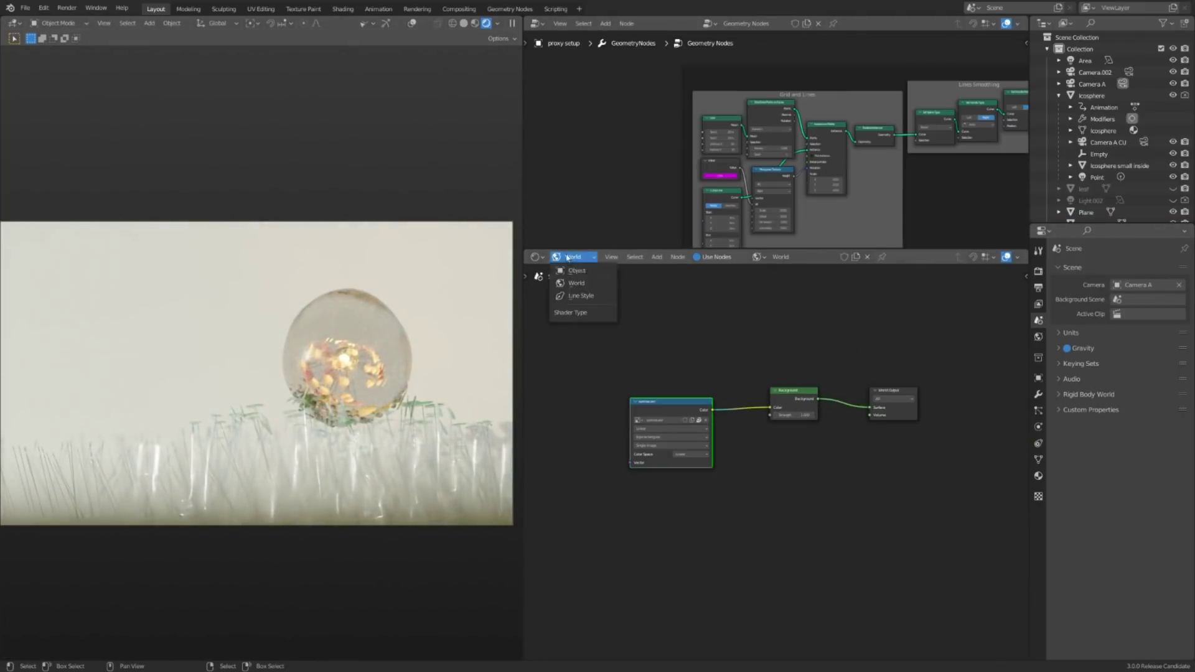
left_click(569, 269)
scroll(861, 482, "up", 3)
middle_click_drag(866, 488, 859, 374)
left_click_drag(867, 379, 903, 379)
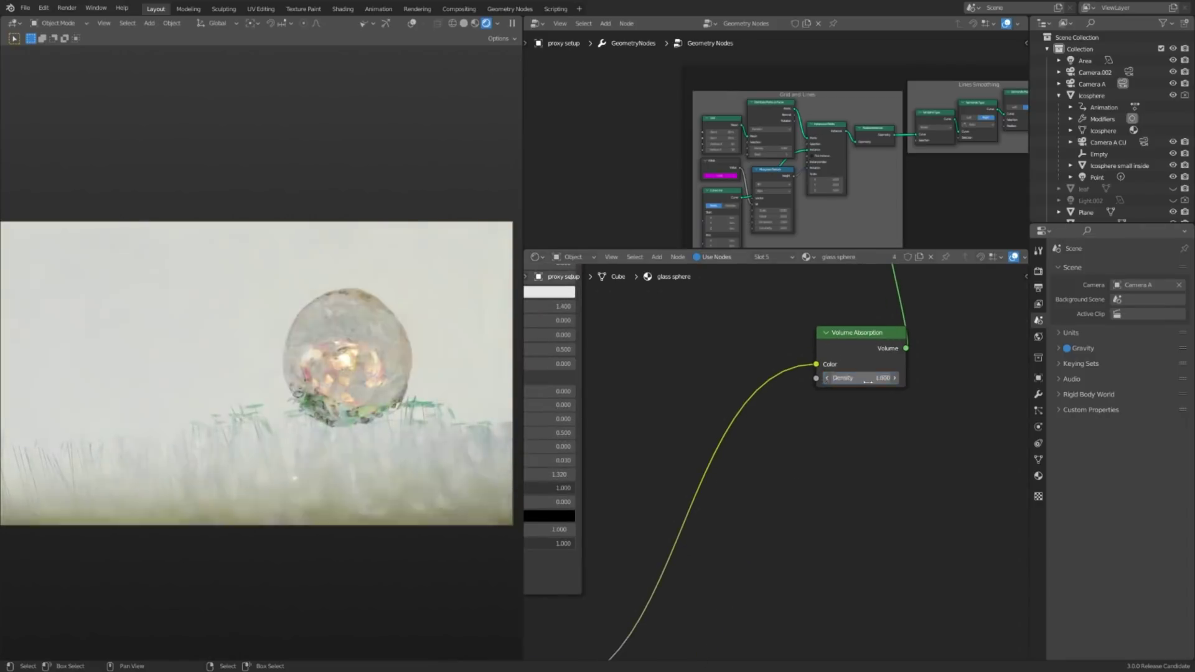
left_click_drag(816, 382, 816, 378)
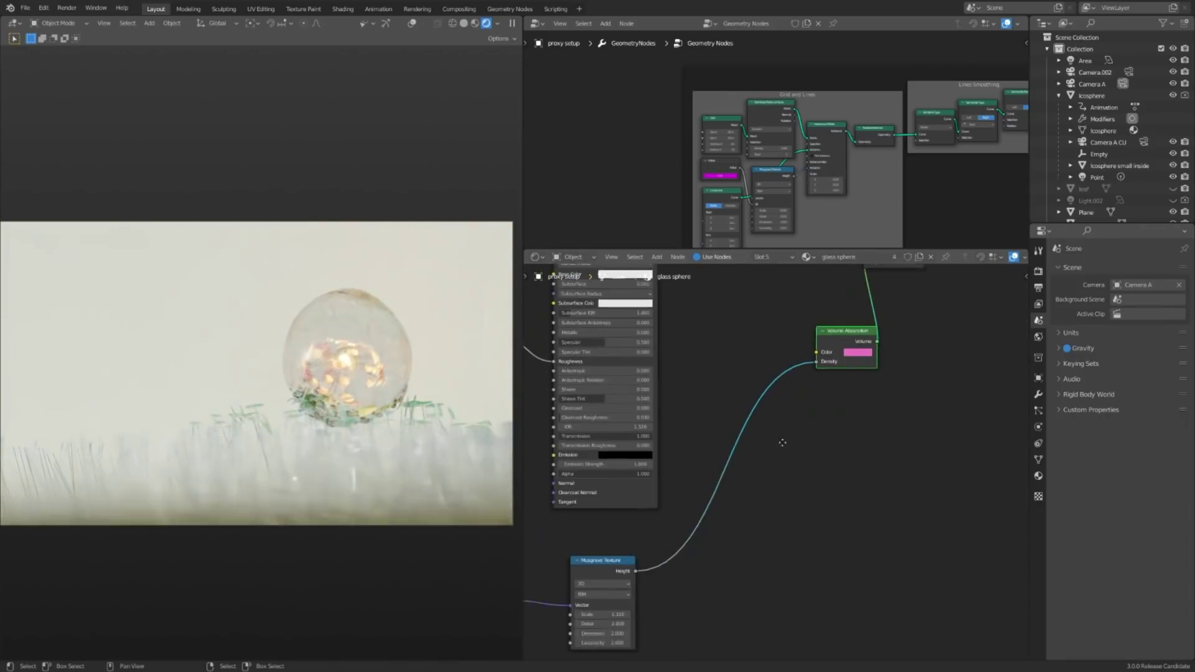
Step: Insert a Math node set to Multiply between the Musgrave Texture's Height and the Volume Absorption's Density
left_click(780, 392)
type("math")
key("Return")
left_click(676, 375)
left_click(709, 411)
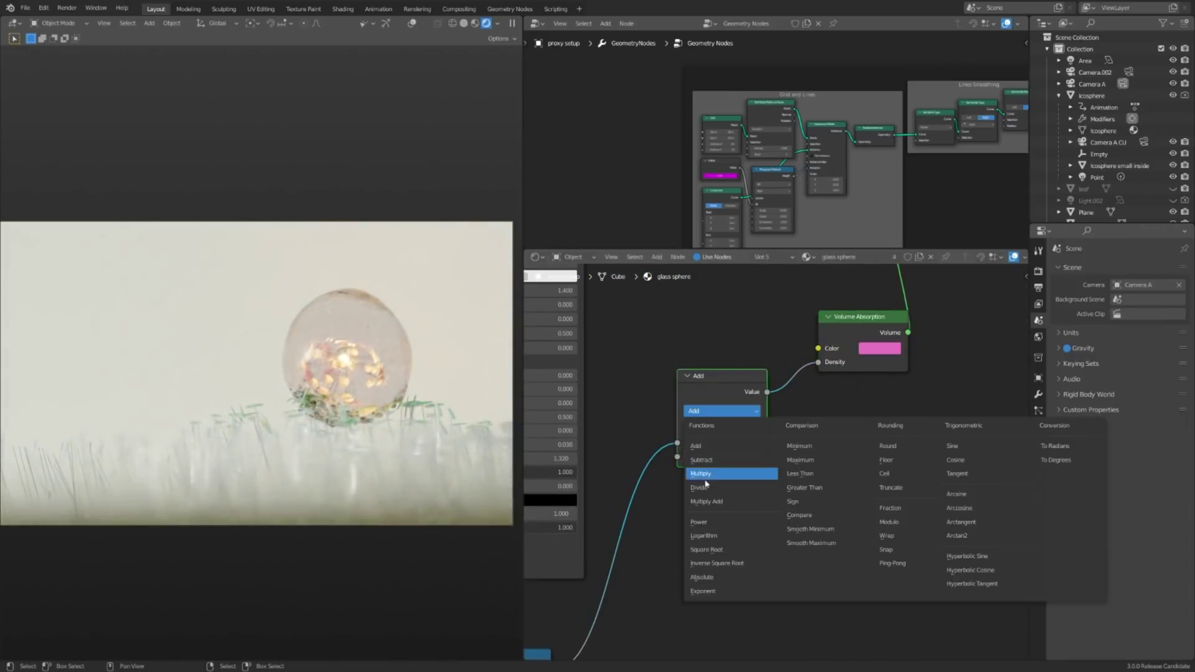
left_click(707, 476)
left_click_drag(719, 456, 778, 456)
right_click(747, 456)
scroll(757, 451, "down", 3)
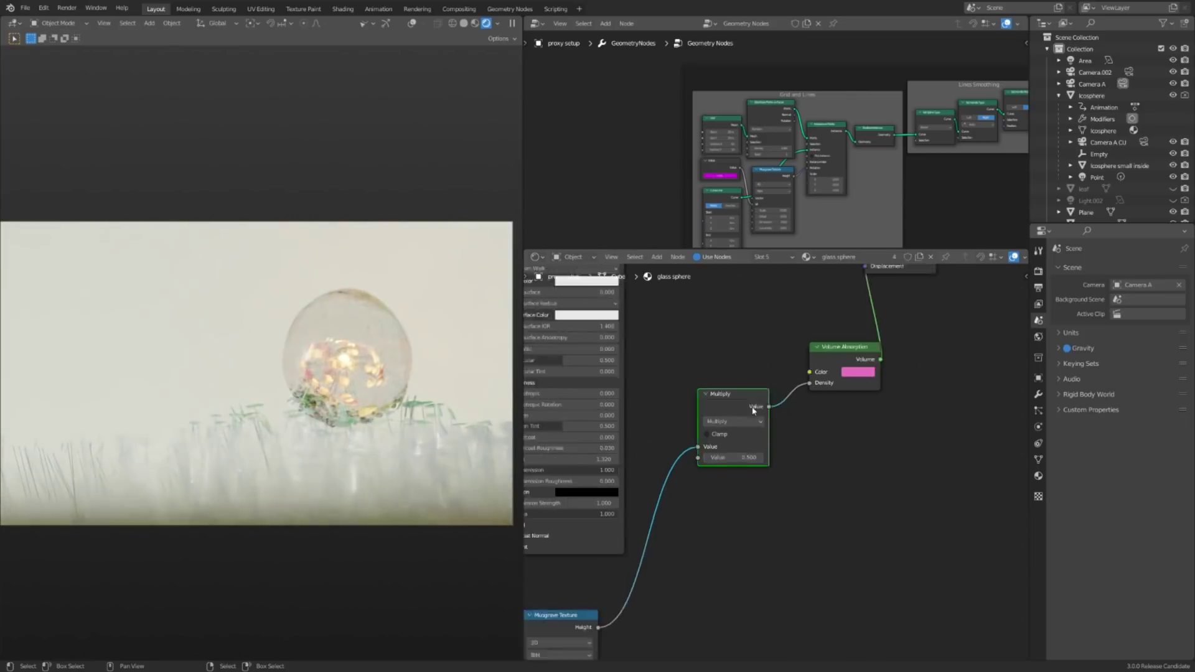
Step: Tint the Base Color of the glass sphere's Principled BSDF pale pink
middle_click_drag(755, 411, 828, 470)
scroll(816, 461, "up", 2)
middle_click_drag(676, 361, 744, 374)
left_click(715, 344)
scroll(841, 436, "down", 2)
middle_click_drag(841, 438, 826, 374)
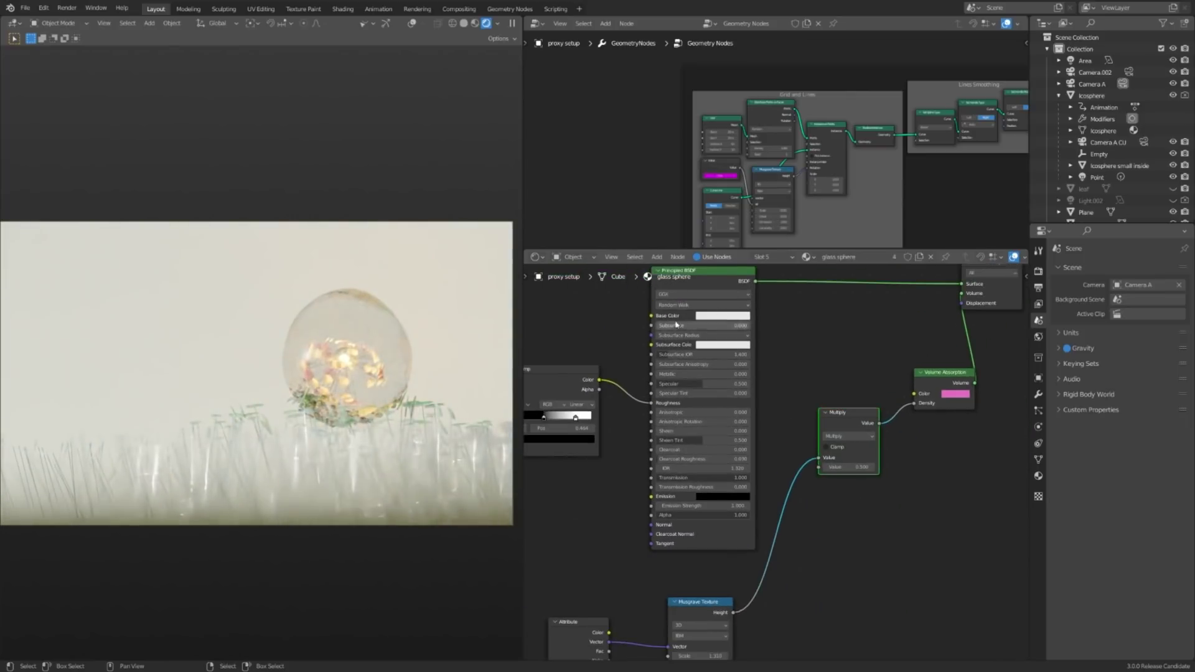
left_click(709, 290)
left_click_drag(725, 214, 722, 226)
scroll(711, 459, "up", 1)
scroll(710, 460, "up", 2)
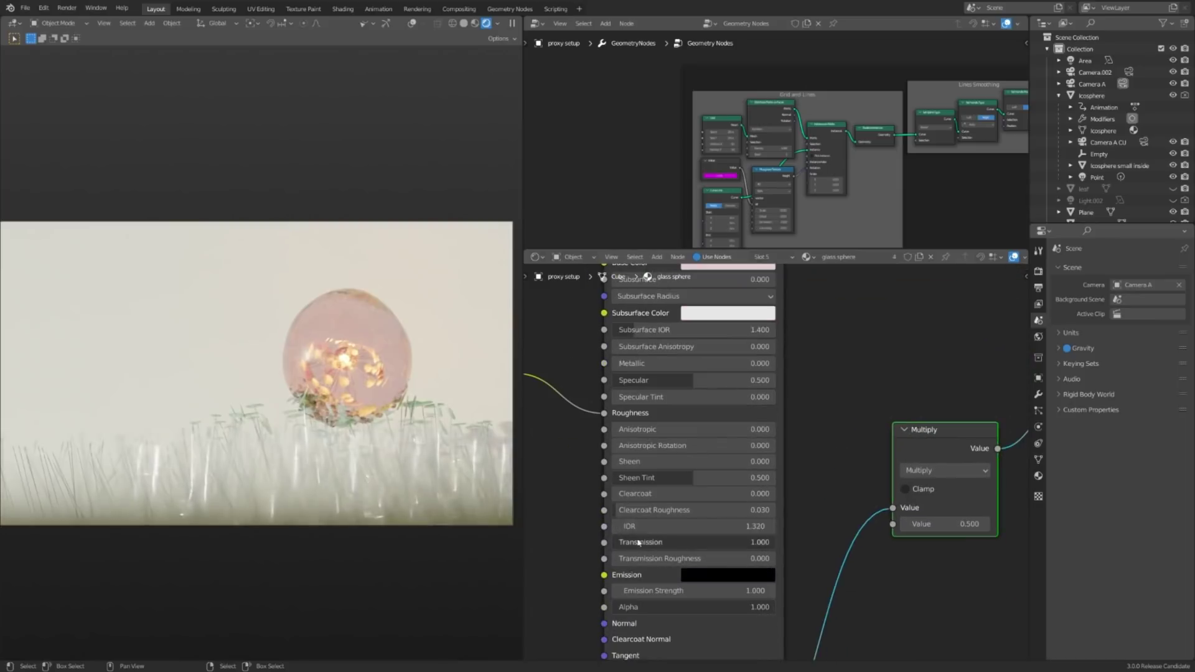
Step: Add Texture Coordinate and Mapping nodes to the World's sunrise.exr texture and set the Mapping's Z rotation to 58.8°
left_click(570, 256)
left_click(569, 271)
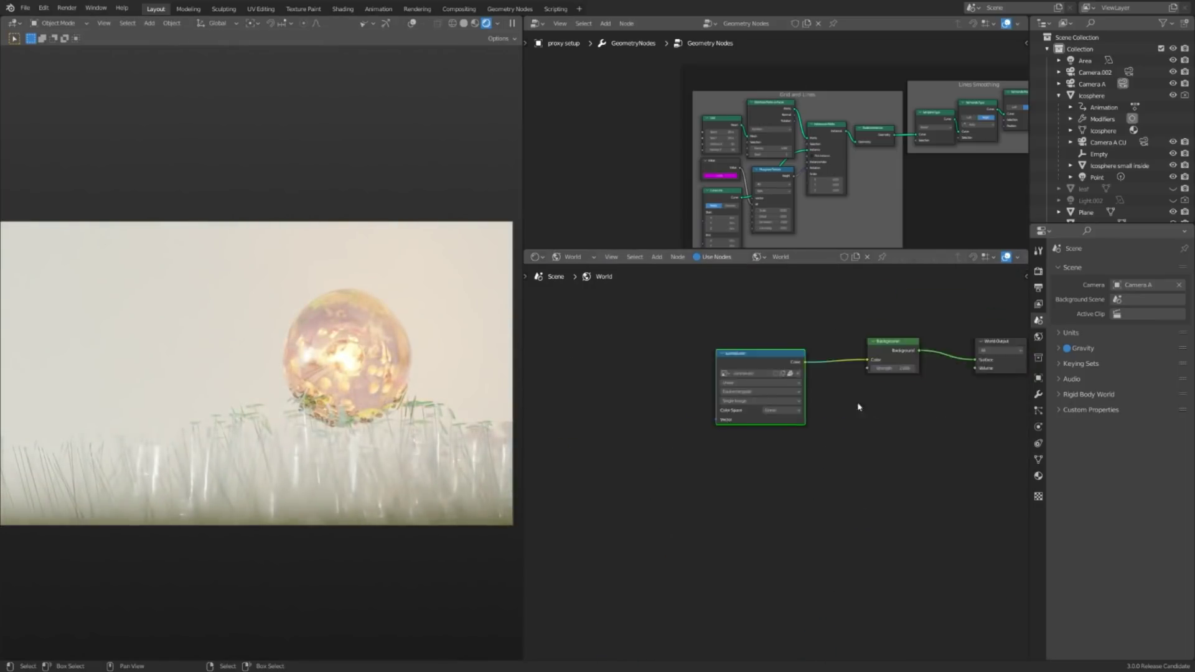
scroll(859, 406, "up", 3)
scroll(758, 440, "up", 2)
left_click_drag(660, 454, 691, 455)
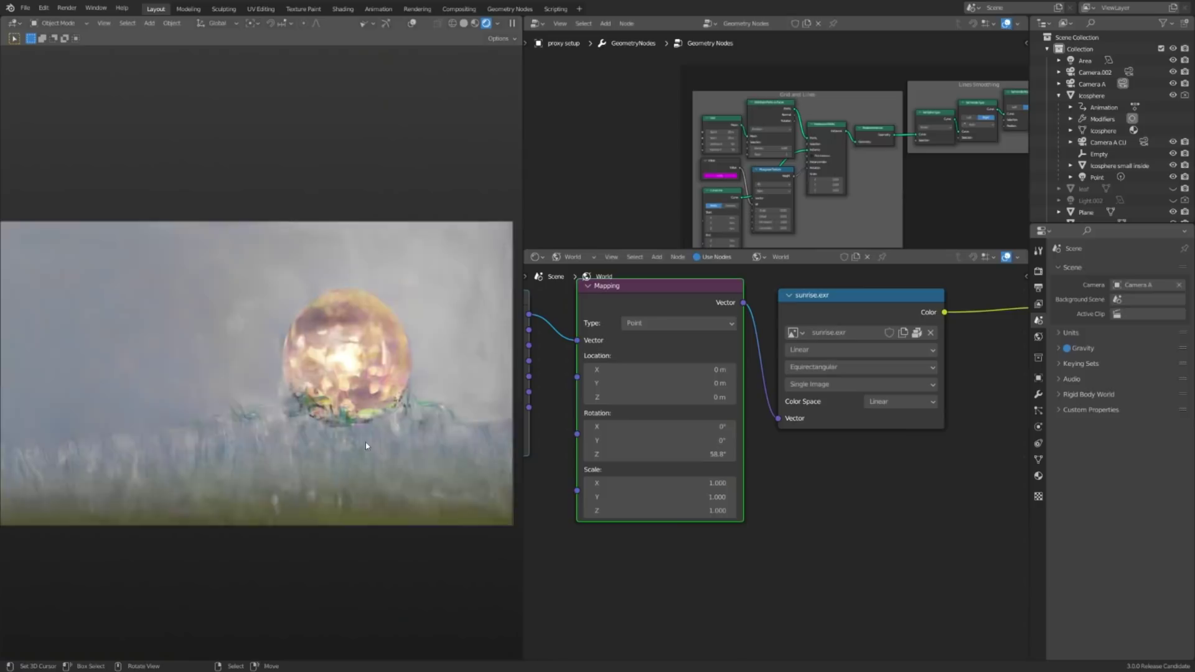
Step: Set the active camera to the Shot 1 camera and open a Timeline above the World nodes
left_click(1139, 285)
left_click(1139, 326)
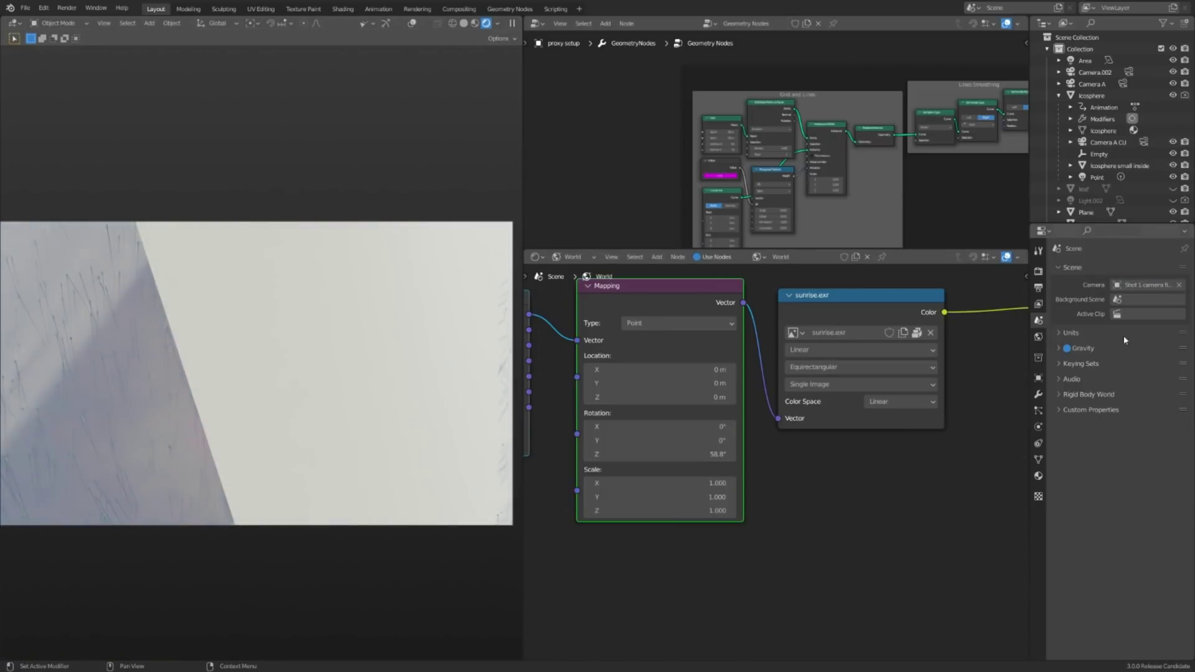
left_click_drag(1013, 247, 1010, 325)
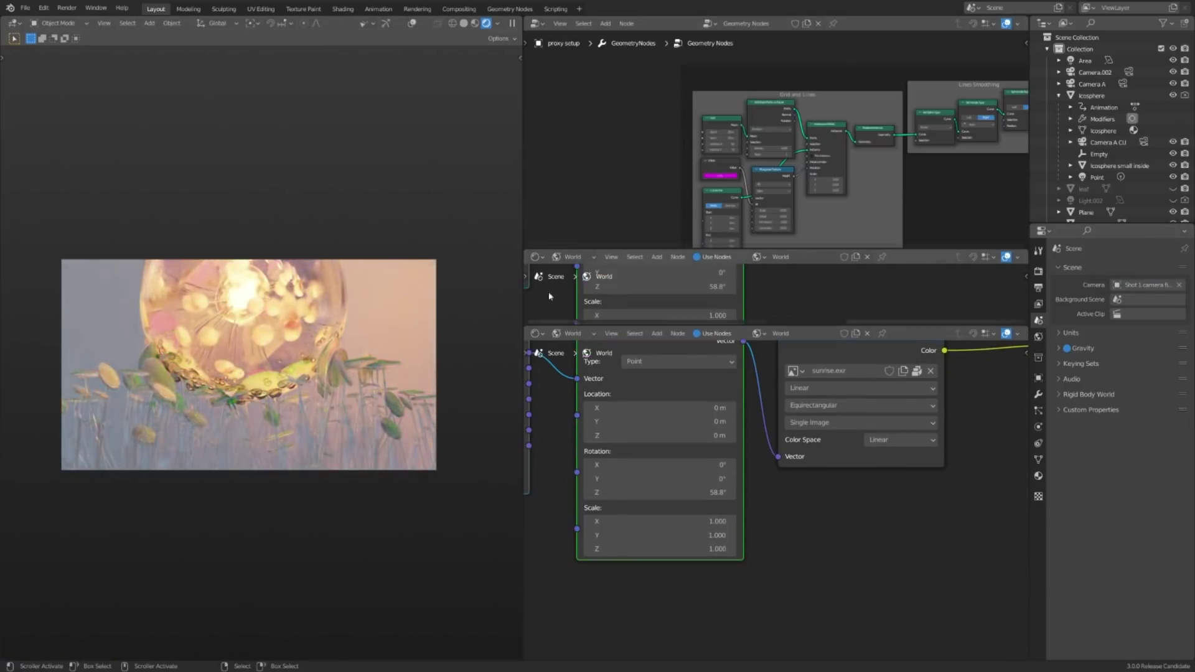
left_click(537, 257)
left_click(675, 305)
Step: Move the playhead to frame 105 and rotate the sunrise environment further around Z with the Mapping node
middle_click_drag(732, 304, 806, 301)
left_click_drag(785, 302, 834, 303)
scroll(349, 349, "up", 1)
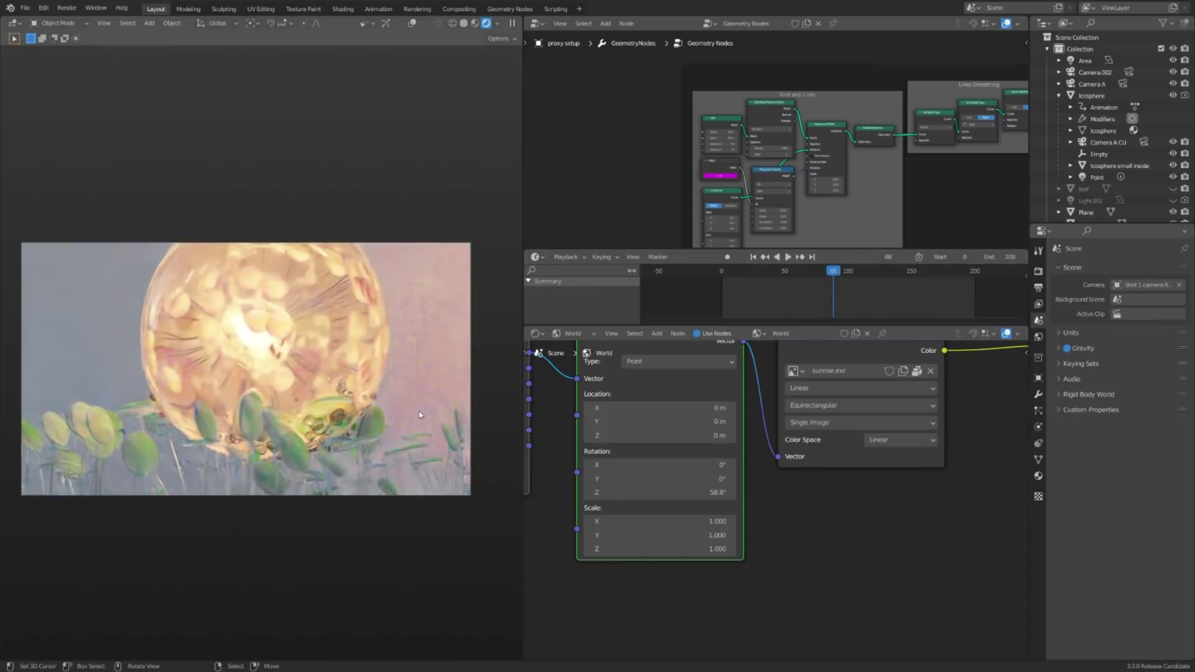
left_click(855, 295)
scroll(760, 498, "down", 6)
left_click_drag(716, 496, 747, 496)
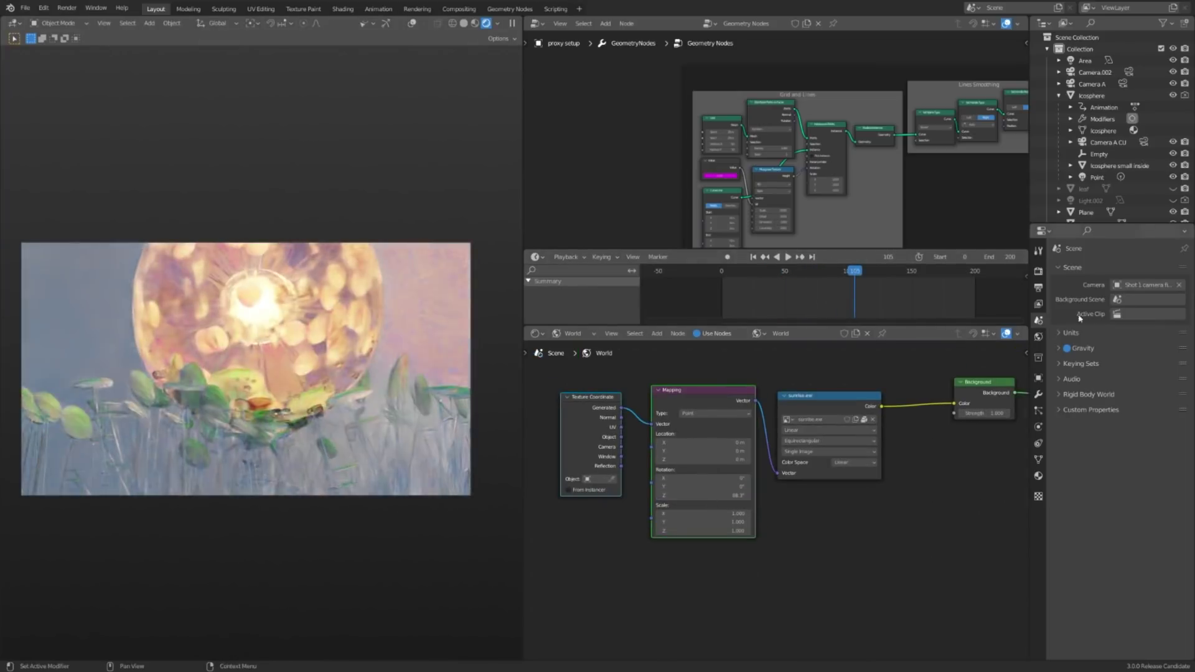
Step: Set the power of the point light inside the sphere to 1 W
left_click(1097, 177)
left_click(1138, 349)
type("1")
key("Return")
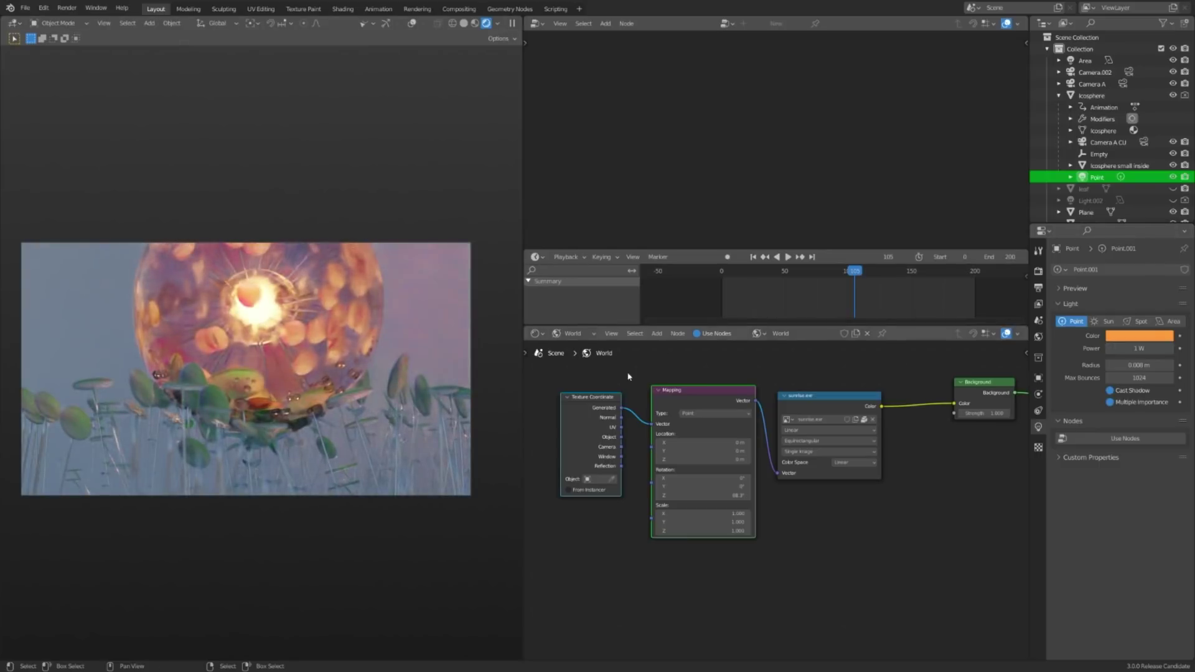
Step: Switch to the Shot 5 camera for comparison and return to the Shot 1 camera
left_click(1110, 312)
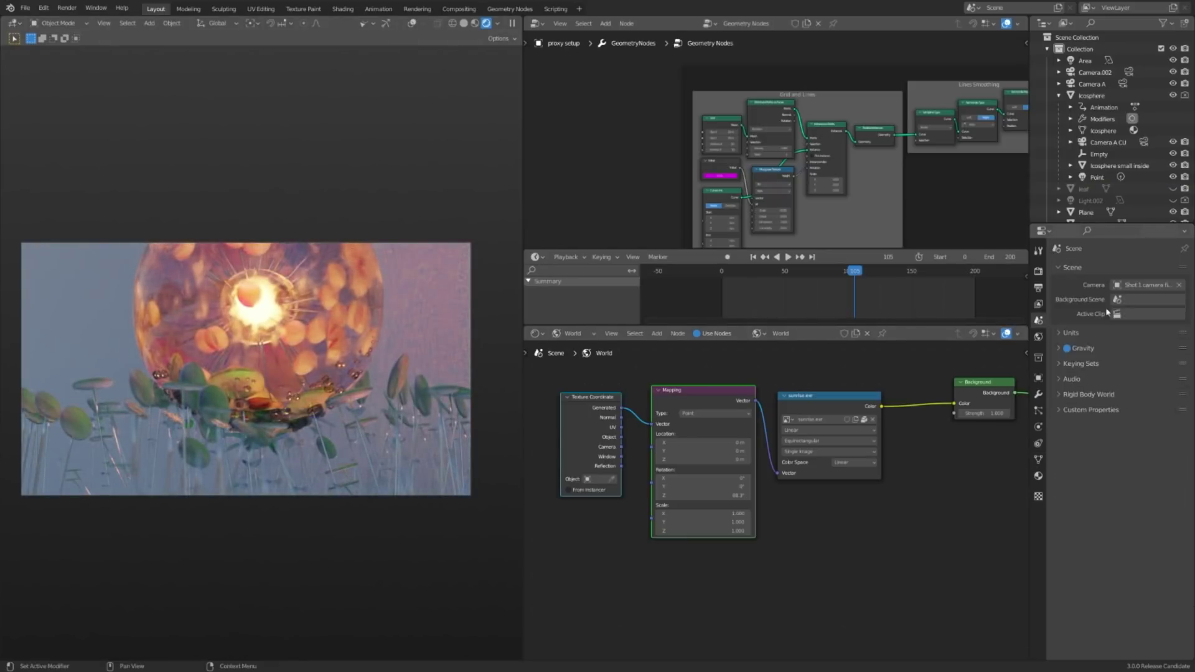
left_click(1142, 285)
left_click(1118, 350)
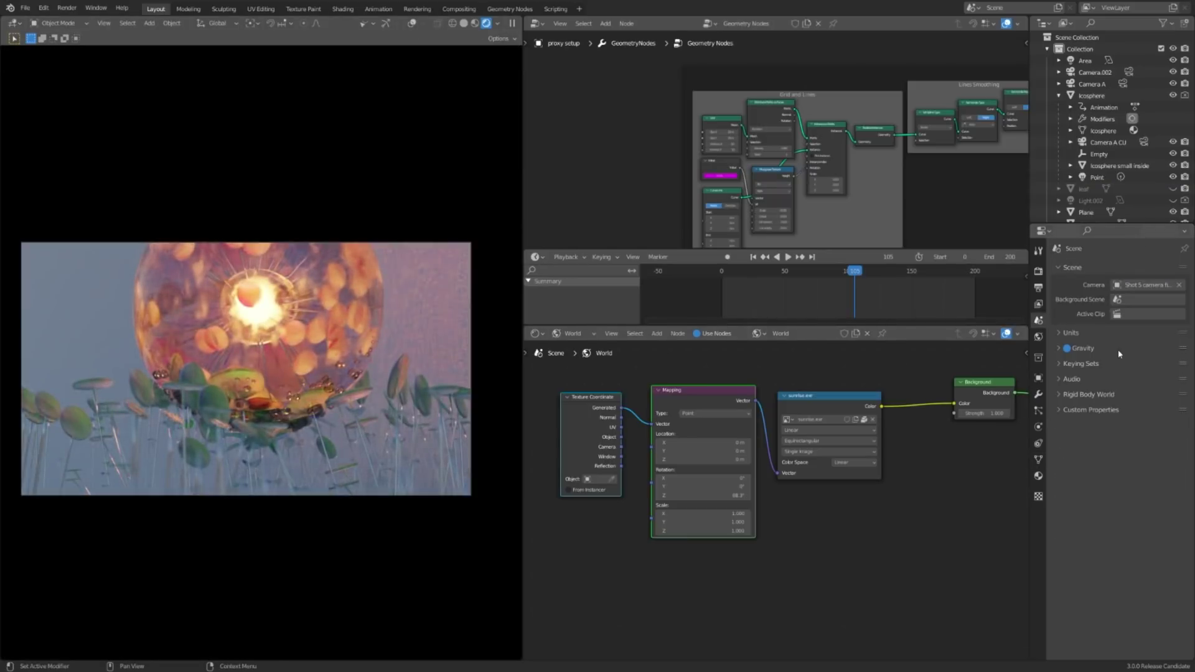
left_click(1142, 285)
left_click(1116, 338)
scroll(776, 140, "up", 10)
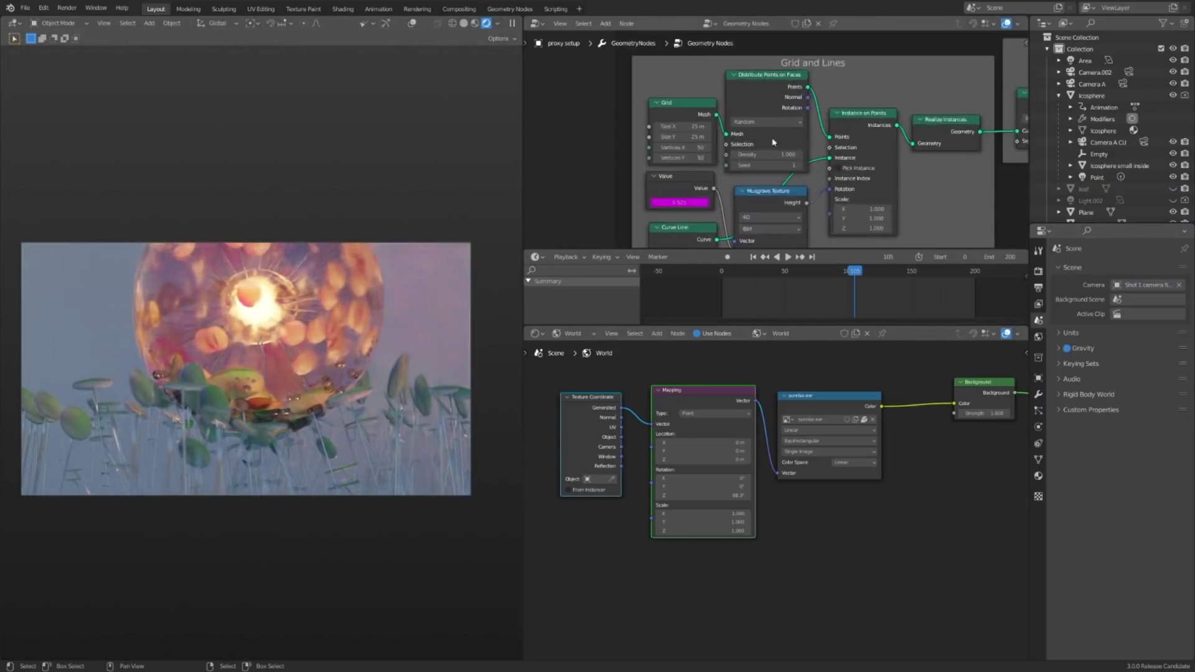
Step: Set the density of the Distribute Points on Faces node in the Grid and Lines frame to 0.1
double_click(774, 162)
type(".1")
key("Return")
scroll(350, 389, "up", 1)
scroll(351, 389, "down", 2)
scroll(1174, 165, "down", 3)
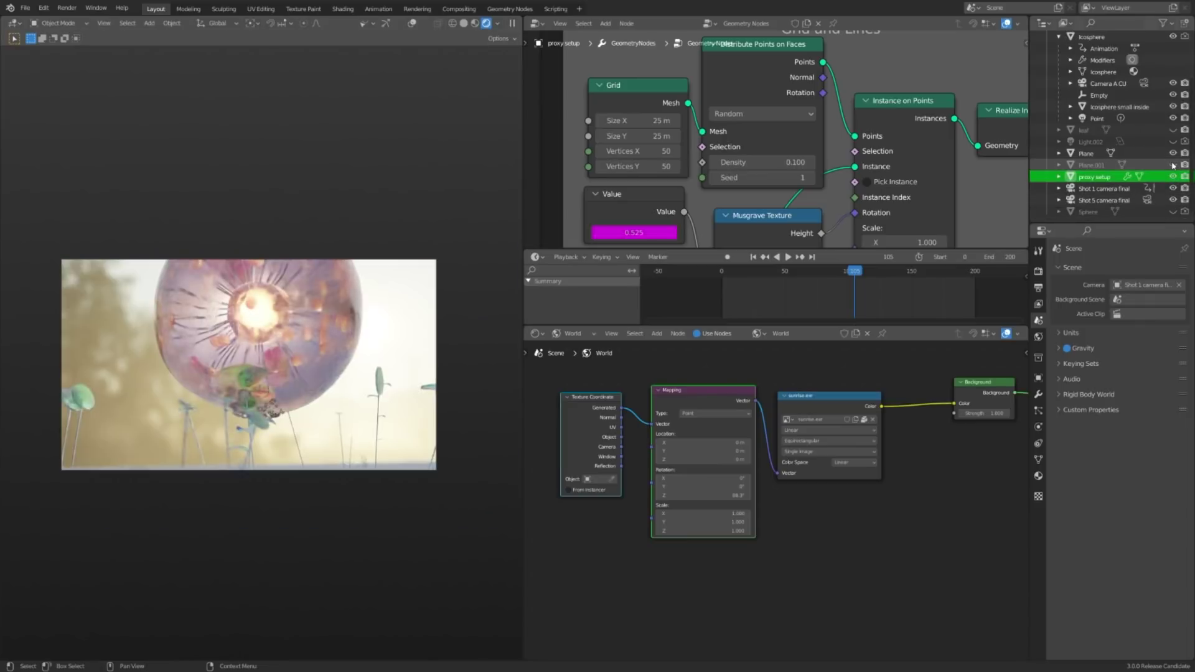
Step: Toggle the visibility of the Plane.001 backdrop for comparison and leave it hidden
left_click(1173, 165)
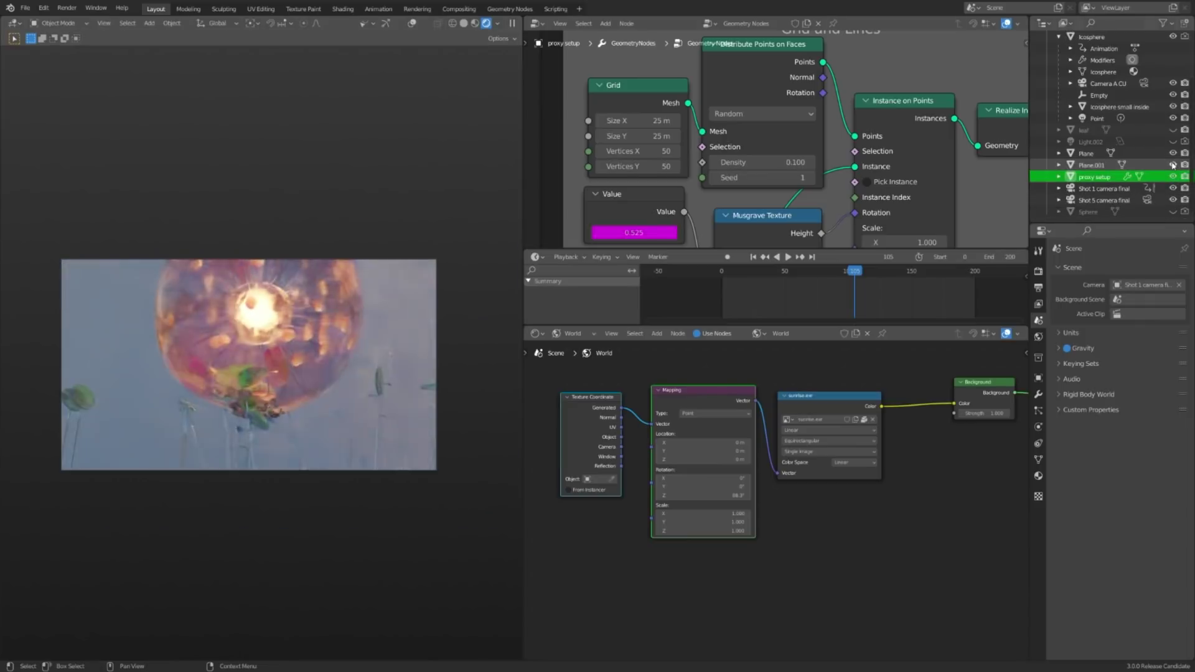
left_click(437, 269)
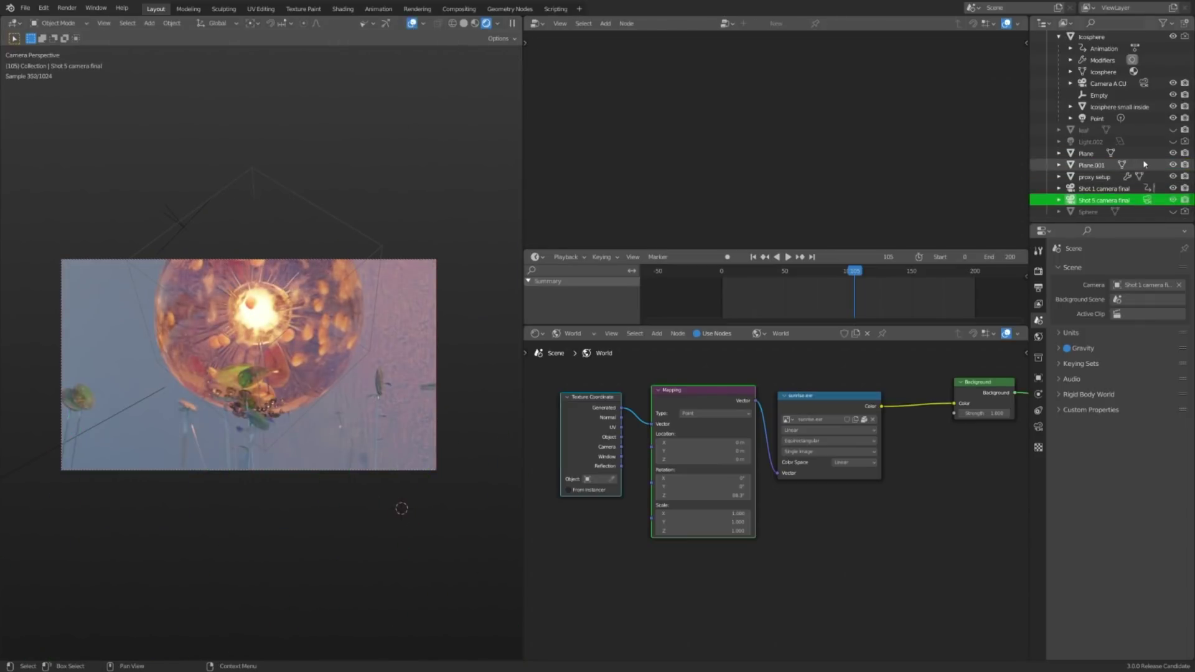
left_click(1173, 165)
Step: Open the Shot 5 camera's depth of field settings and try a different f-stop
left_click(1039, 427)
scroll(1147, 589, "down", 2)
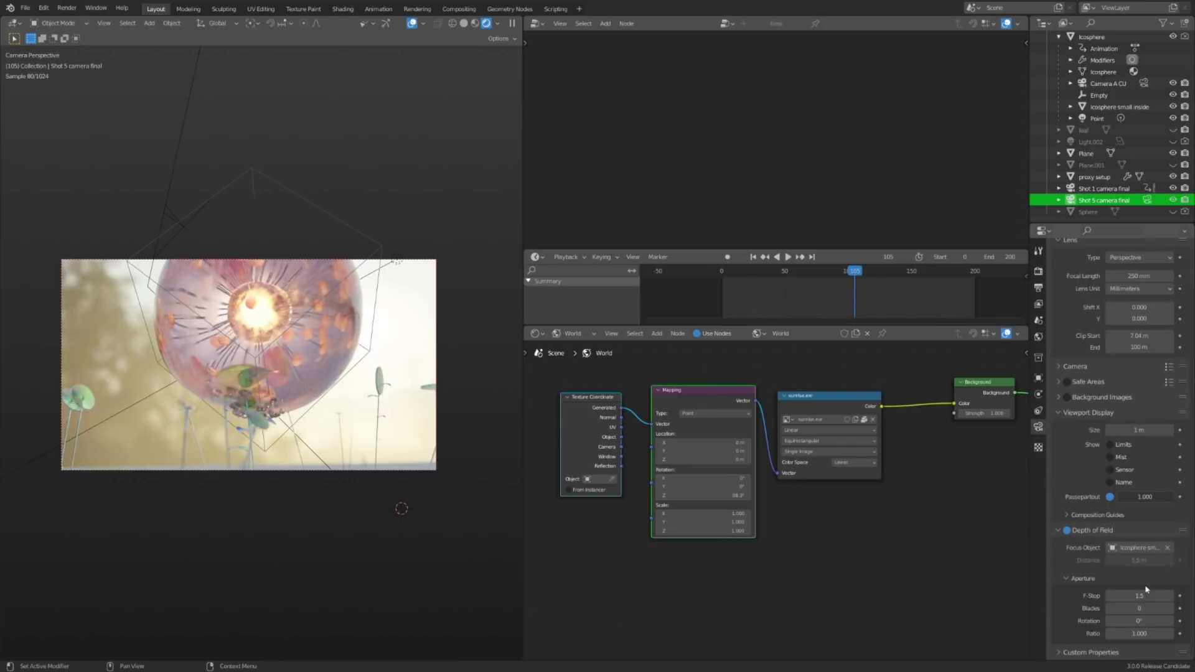
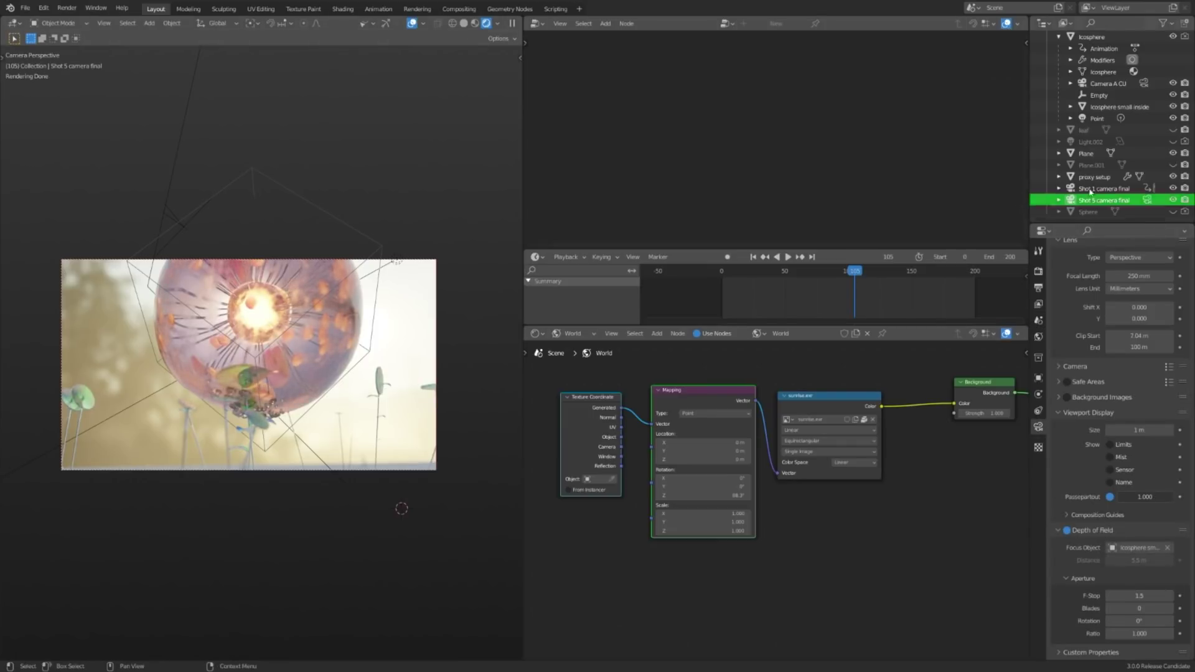
left_click(1059, 200)
scroll(1066, 200, "down", 1)
left_click(1097, 200)
left_click_drag(1142, 595, 1120, 596)
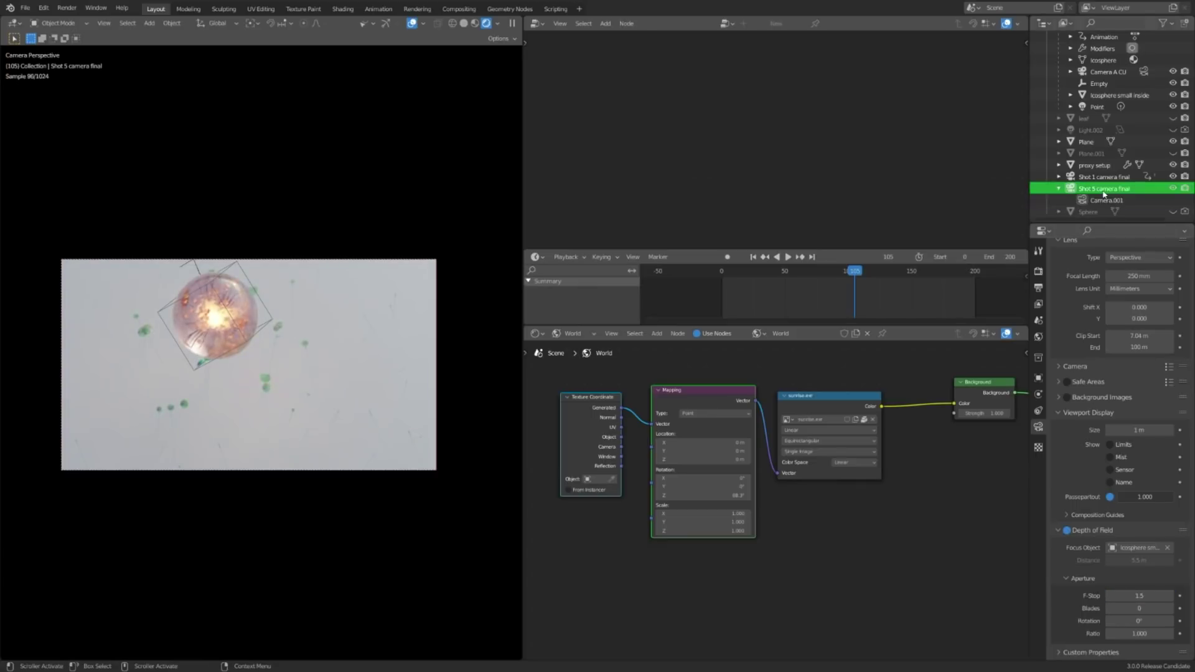
Step: Set the scene's active camera to Shot 1 camera final and lower its depth of field f-stop to 0.8
left_click(1039, 321)
left_click(1142, 285)
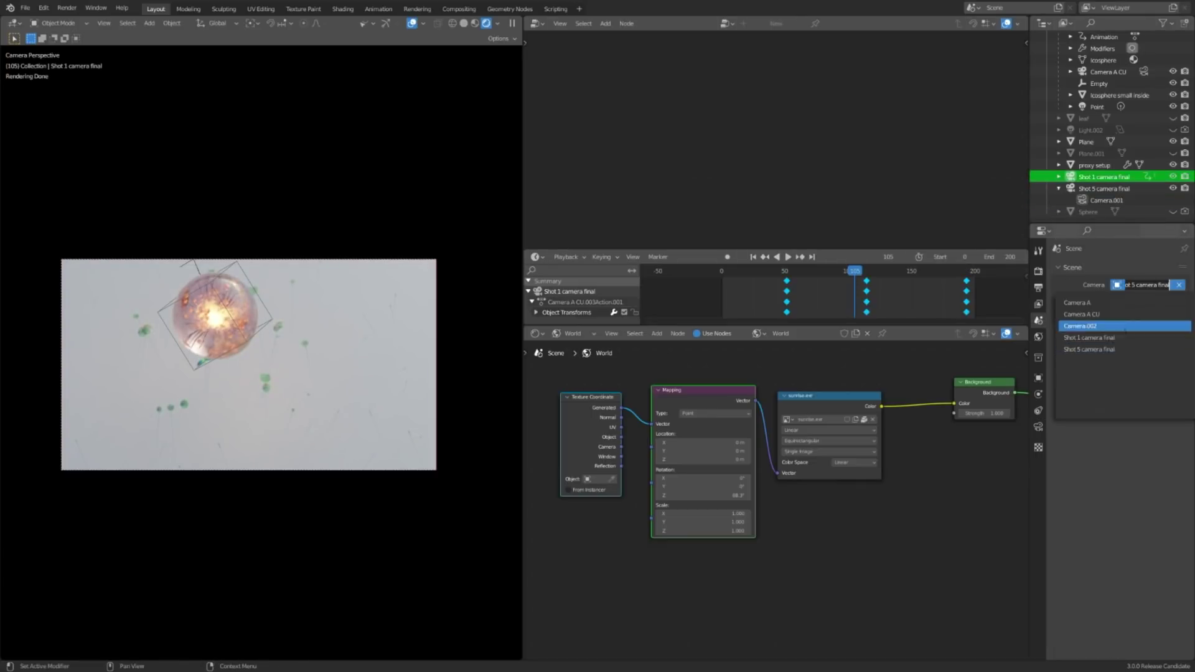
left_click(1123, 338)
left_click(1158, 177)
scroll(1143, 591, "down", 2)
mouse_move(1142, 596)
left_mouse_down()
mouse_move(1117, 596)
mouse_move(1139, 596)
left_mouse_up()
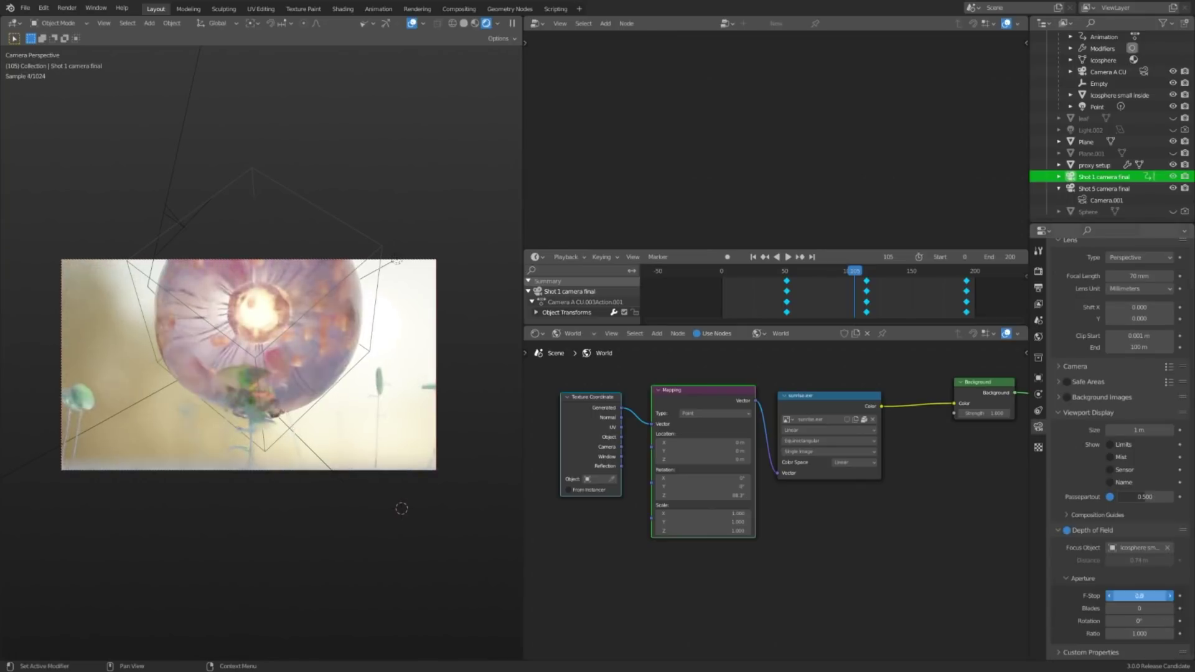
Step: Hide the viewport overlays and scrub the playhead to about frame 99
left_click(412, 23)
scroll(373, 152, "up", 1)
left_click_drag(735, 301, 848, 301)
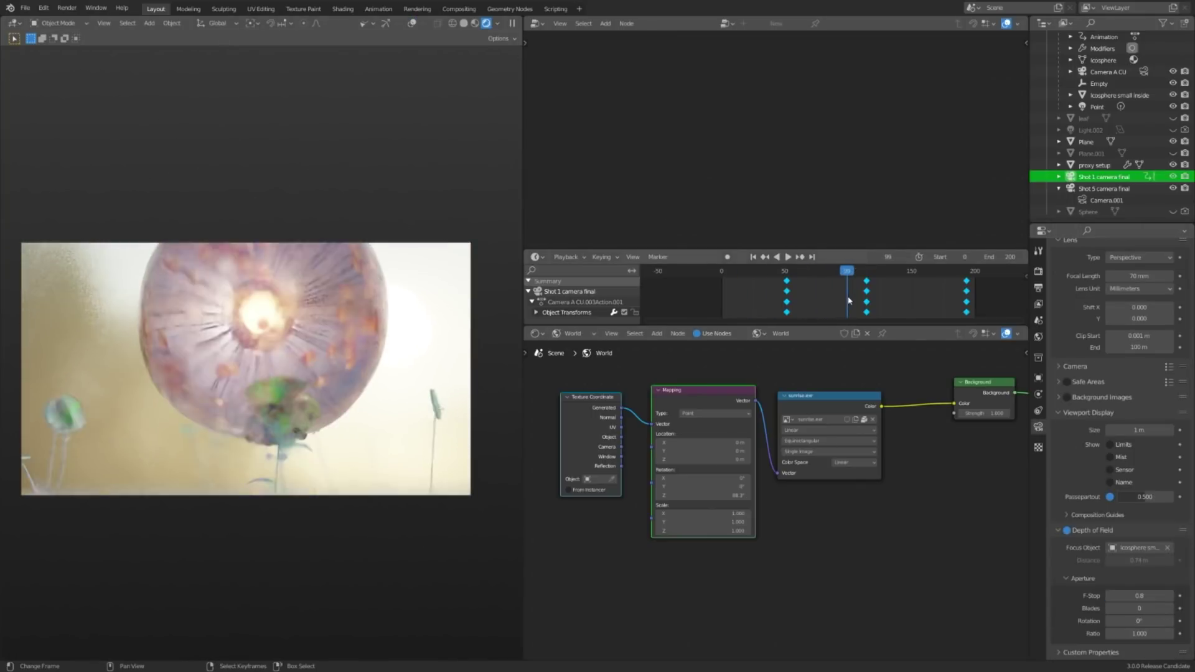
Step: Rotate the sunrise environment around Y to 40° and further around Z in the Mapping node, and briefly play the animation
mouse_move(704, 495)
left_mouse_down()
mouse_move(753, 496)
mouse_move(684, 486)
mouse_move(729, 496)
mouse_move(710, 487)
mouse_move(722, 486)
left_mouse_up()
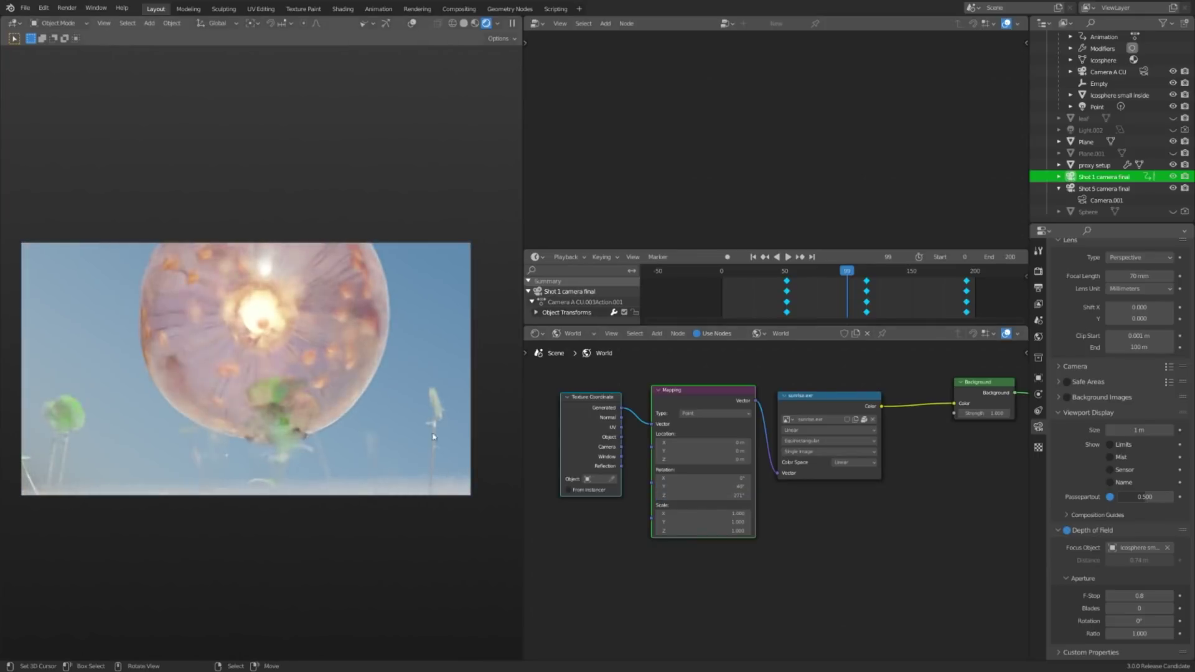
left_click(788, 298)
key("space")
key("space")
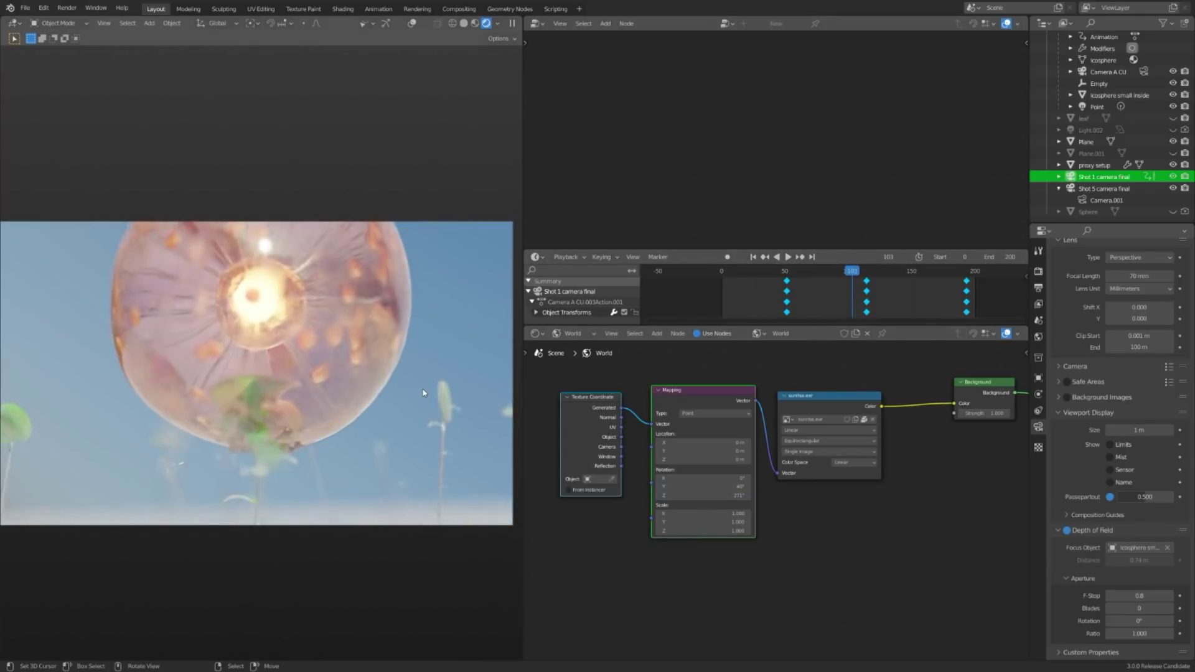
scroll(423, 393, "down", 1)
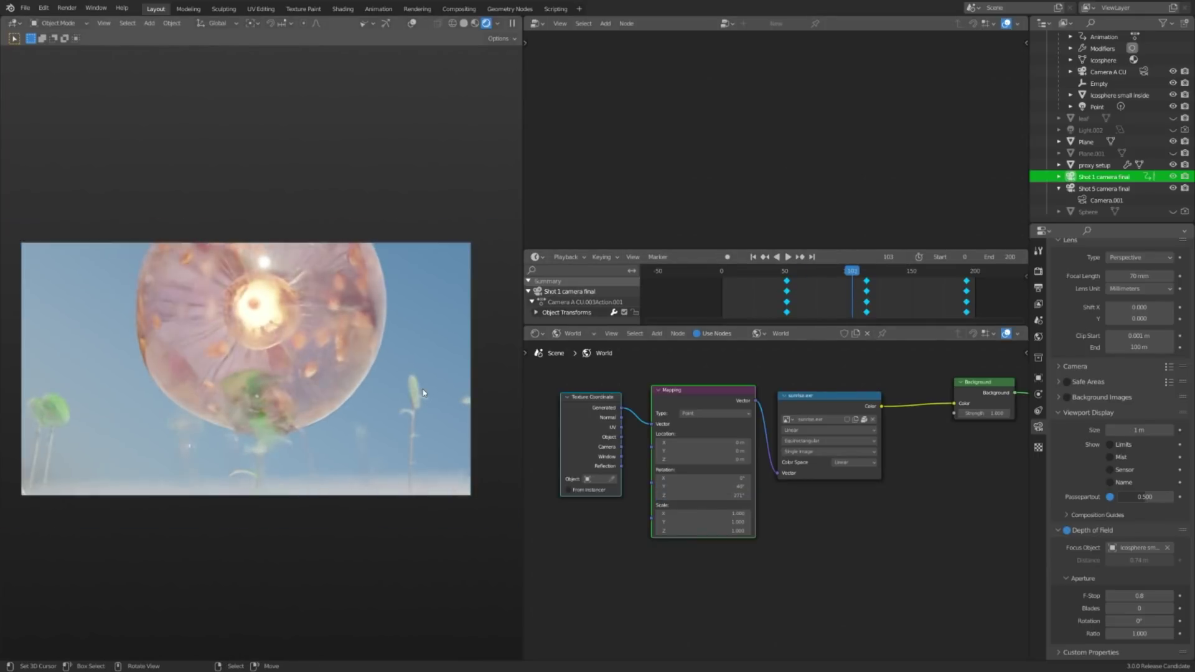
Step: Bring up the proxy setup's glass sphere material and move the roughness ColorRamp's black stop to position 0.547
left_click(424, 393)
left_click(572, 334)
left_click(576, 345)
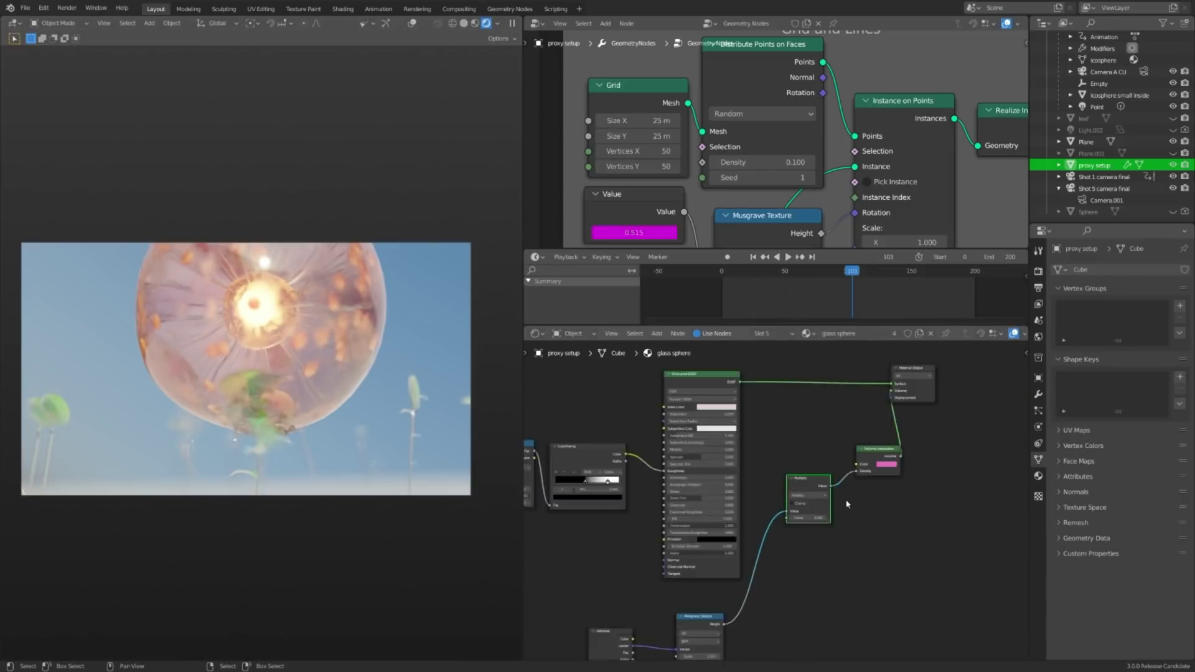
scroll(689, 472, "up", 3)
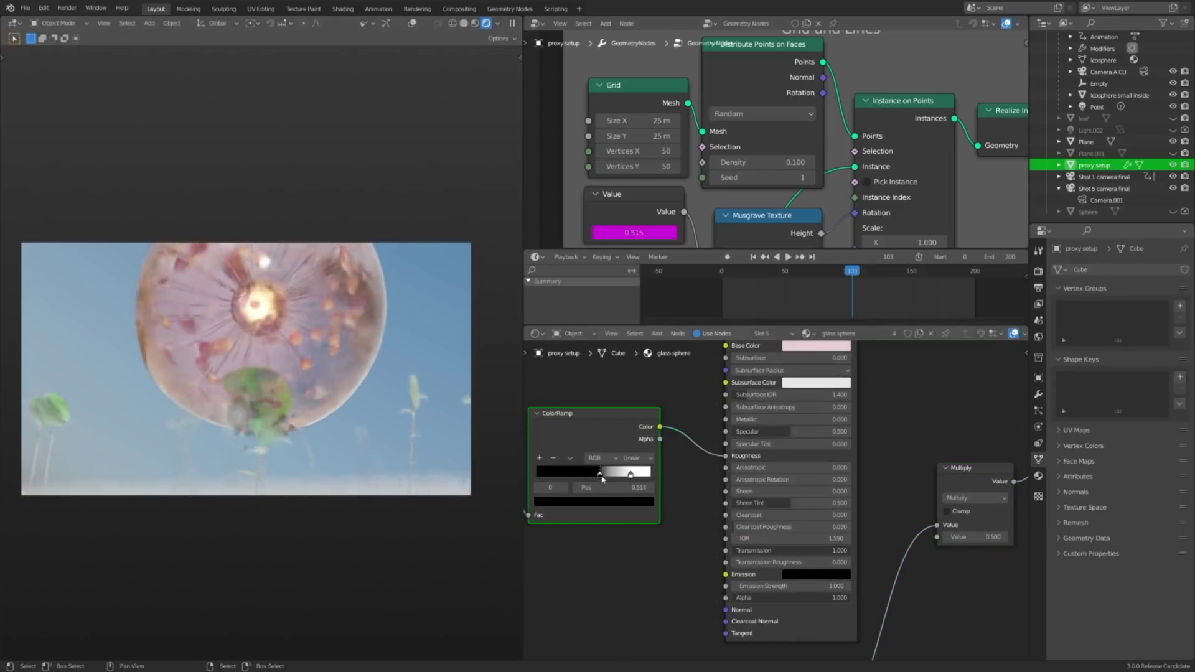
left_click_drag(600, 480, 598, 479)
Step: Raise the Distribute Points on Faces density to 10 while viewing the sphere from outside the camera
middle_click_drag(459, 442, 379, 498)
scroll(379, 498, "down", 4)
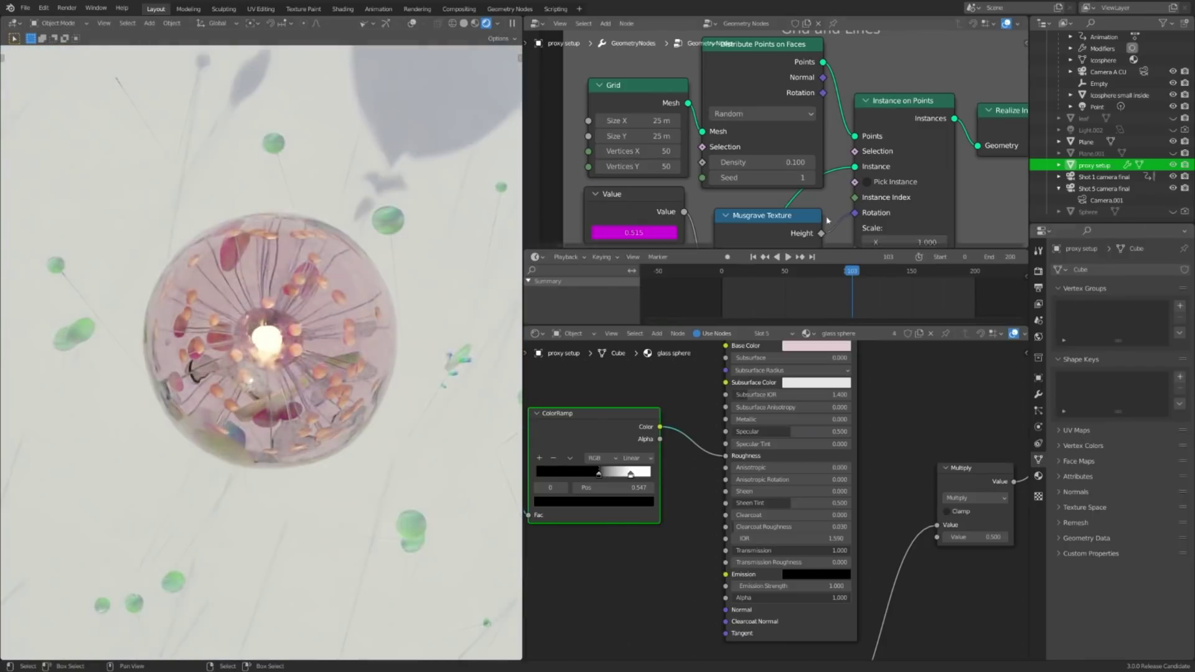
key("Return")
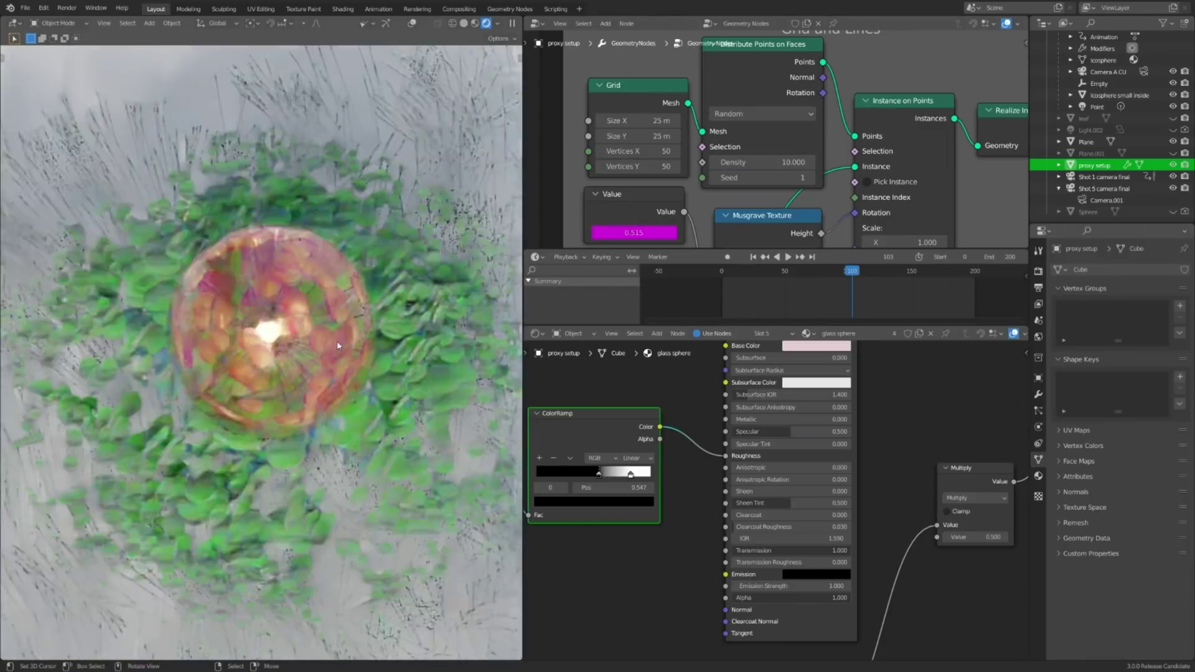
scroll(578, 374, "down", 2)
Step: Return to the World nodes, try another Y rotation for the sunrise environment and reset the Mapping rotation to 0°
left_click(577, 338)
left_click(577, 364)
scroll(771, 475, "up", 3)
scroll(291, 402, "down", 4)
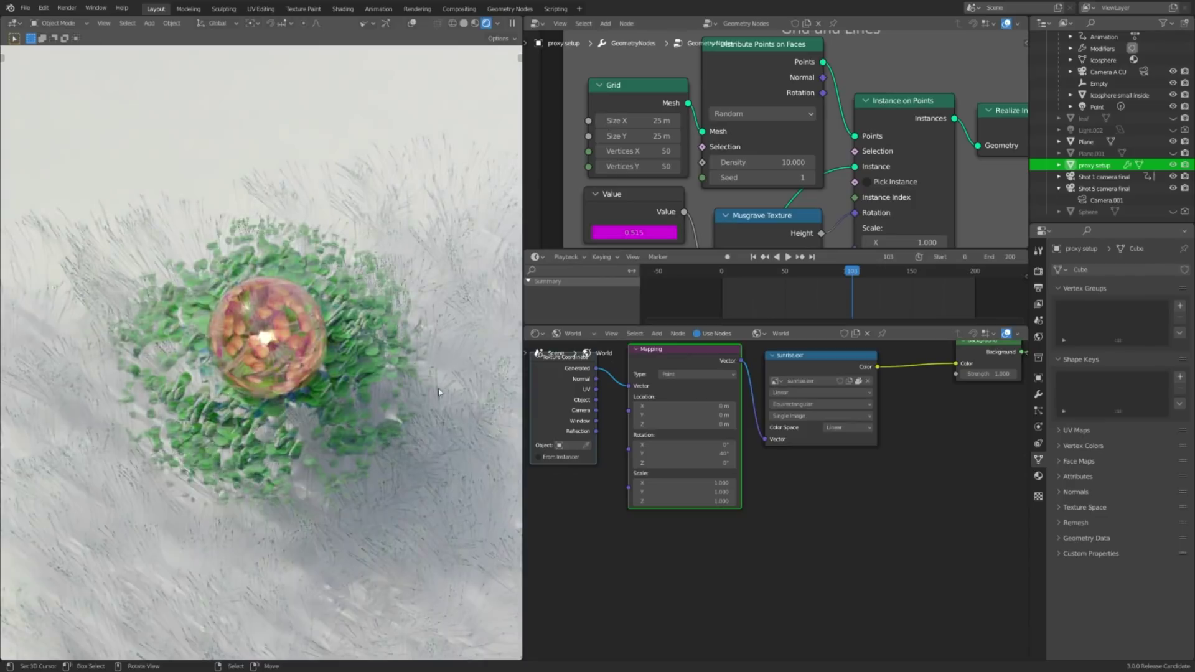
scroll(290, 403, "up", 2)
double_click(714, 456)
type("225")
key("Return")
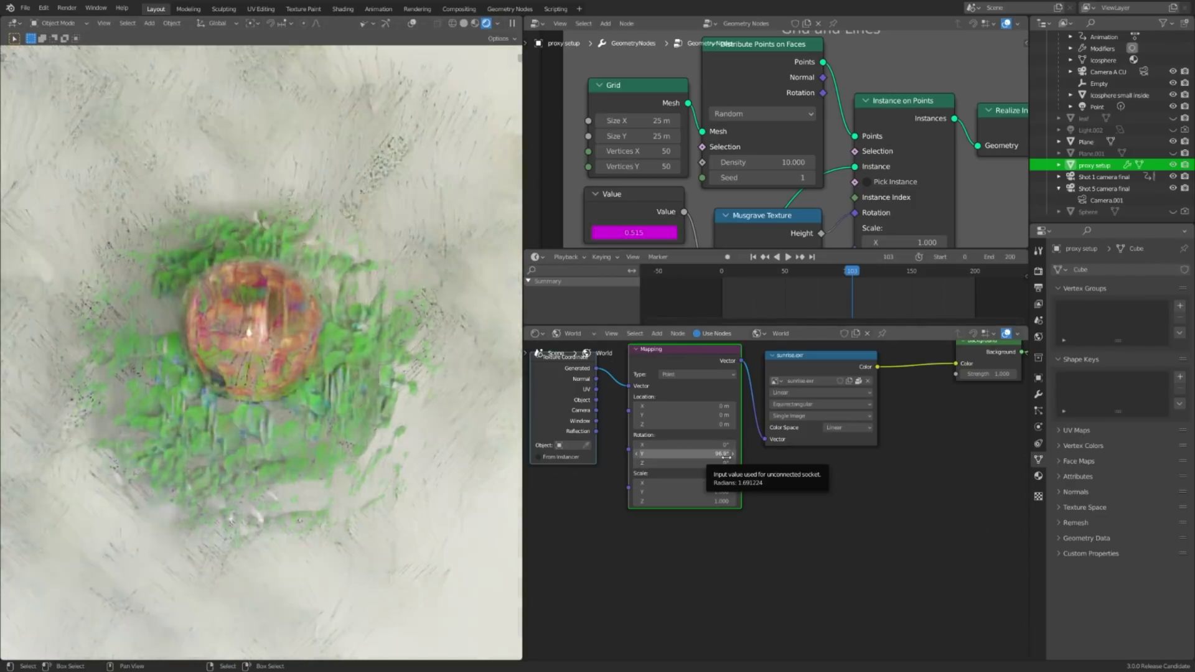
double_click(720, 454)
type("0")
key("Return")
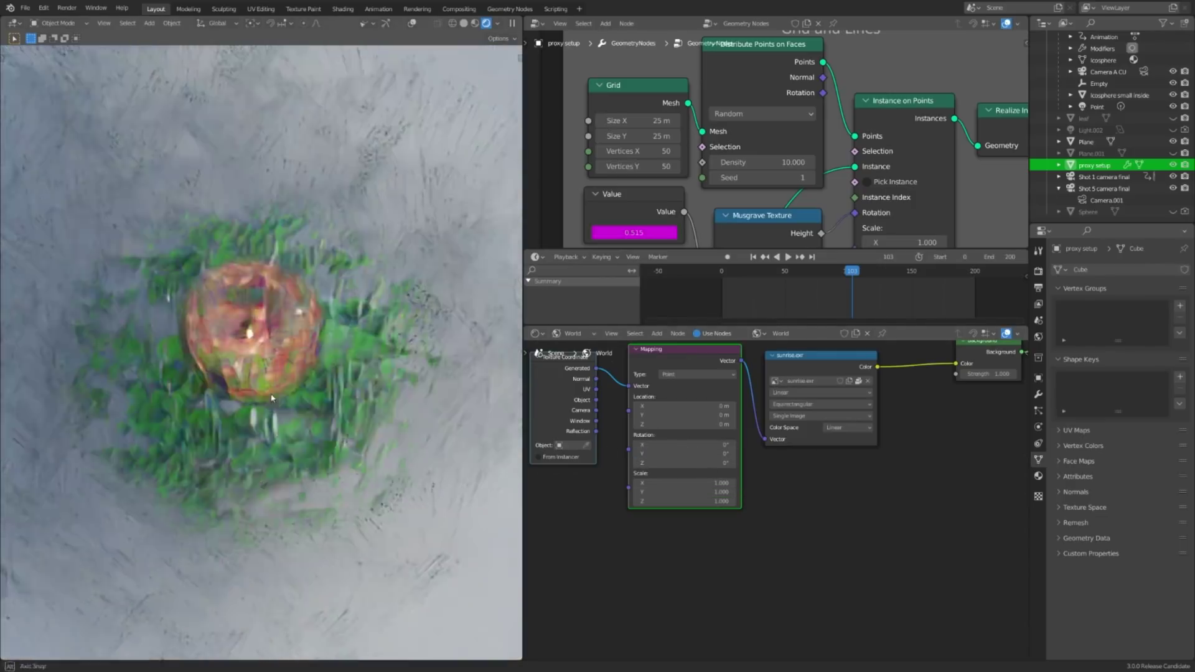
Step: Lock the Shot 1 camera to the view, reframe the glass sphere among the plants, and unlock the camera again
scroll(372, 431, "up", 3)
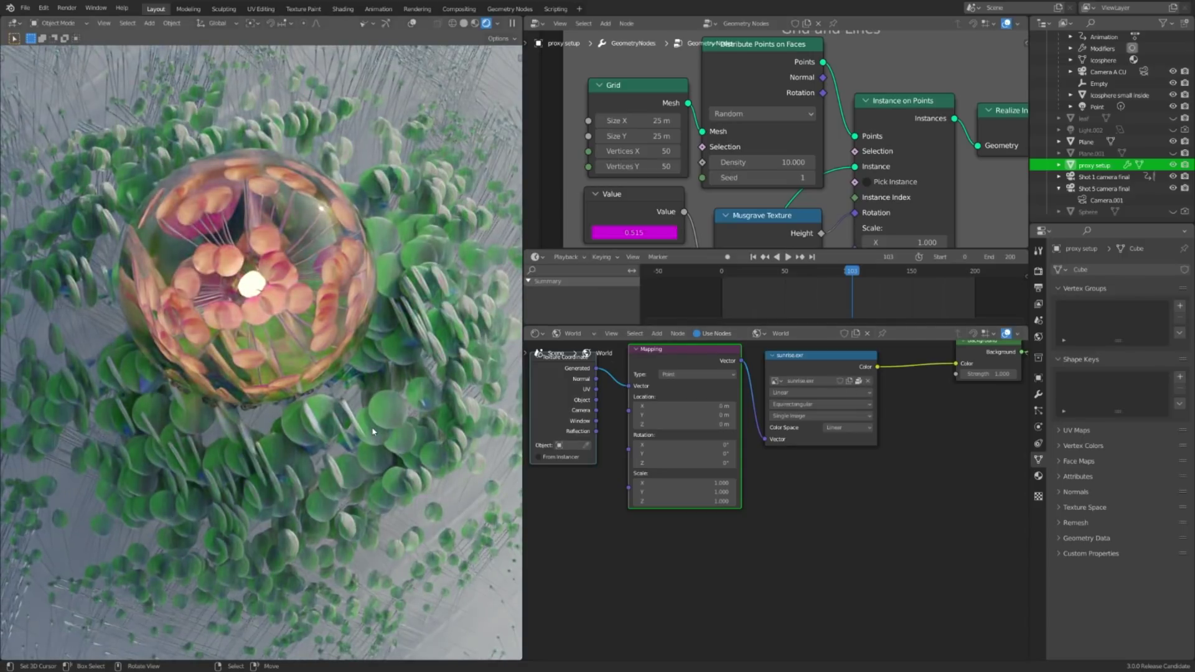
key("KP_0")
scroll(374, 426, "up", 2)
key("n")
left_click(477, 199)
key("n")
middle_click_drag(386, 299, 380, 348)
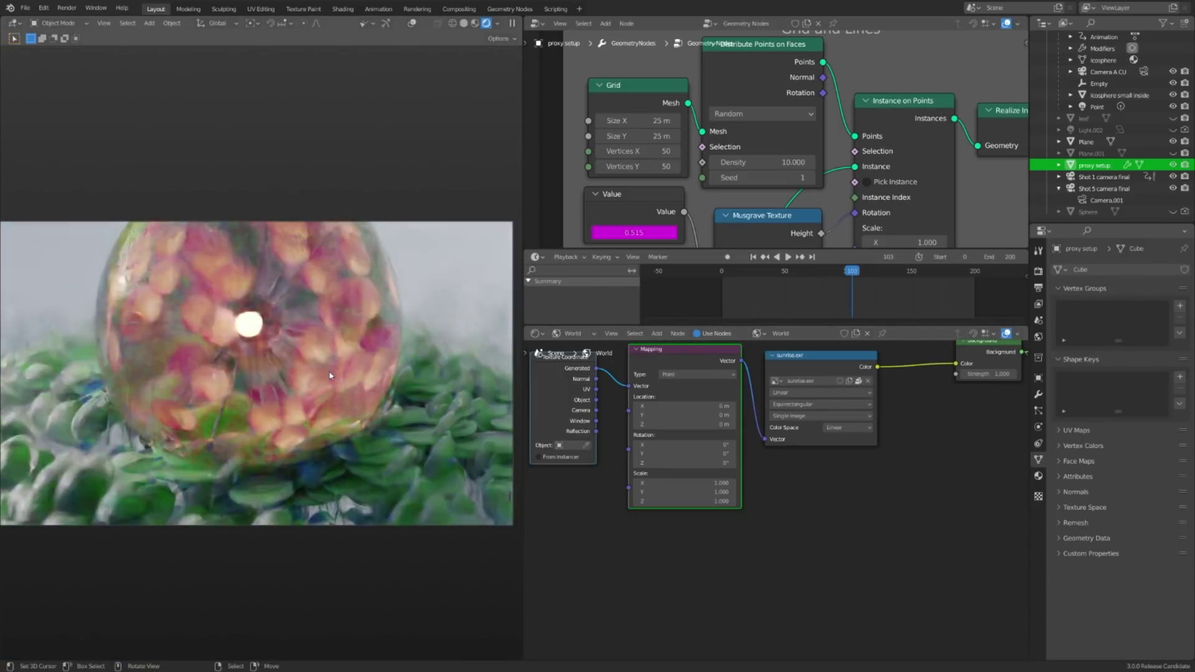
key("n")
left_click(451, 198)
Step: Examine the rendered glass sphere and surrounding leaves from several angles and distances
middle_click_drag(367, 274, 376, 303)
key("n")
scroll(357, 295, "up", 2)
scroll(357, 296, "down", 5)
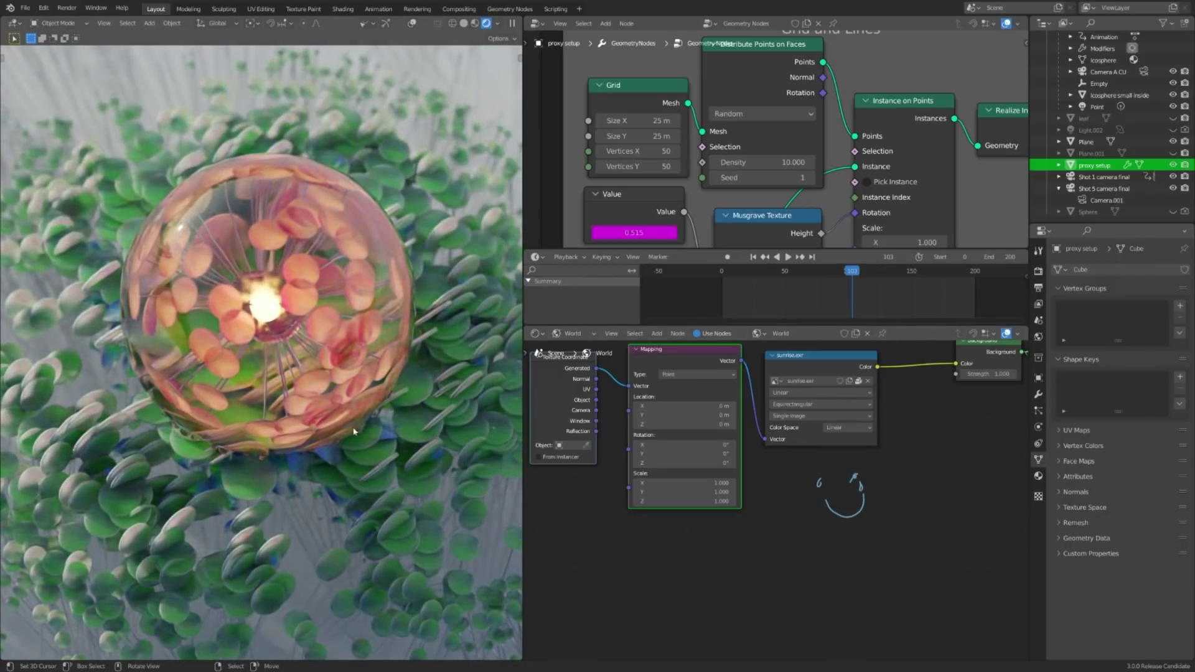
middle_click_drag(353, 431, 342, 403)
scroll(330, 473, "down", 2)
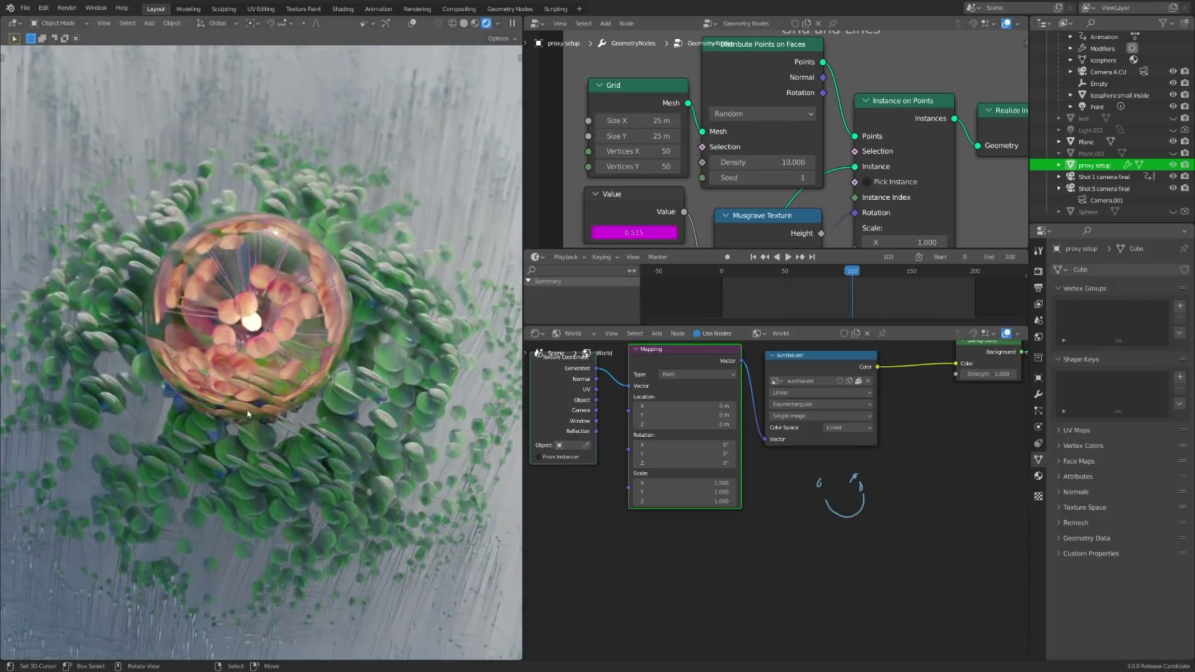
middle_click_drag(247, 414, 387, 394)
mouse_move(435, 425)
middle_mouse_down()
mouse_move(407, 450)
mouse_move(394, 401)
mouse_move(320, 456)
mouse_move(340, 517)
middle_mouse_up()
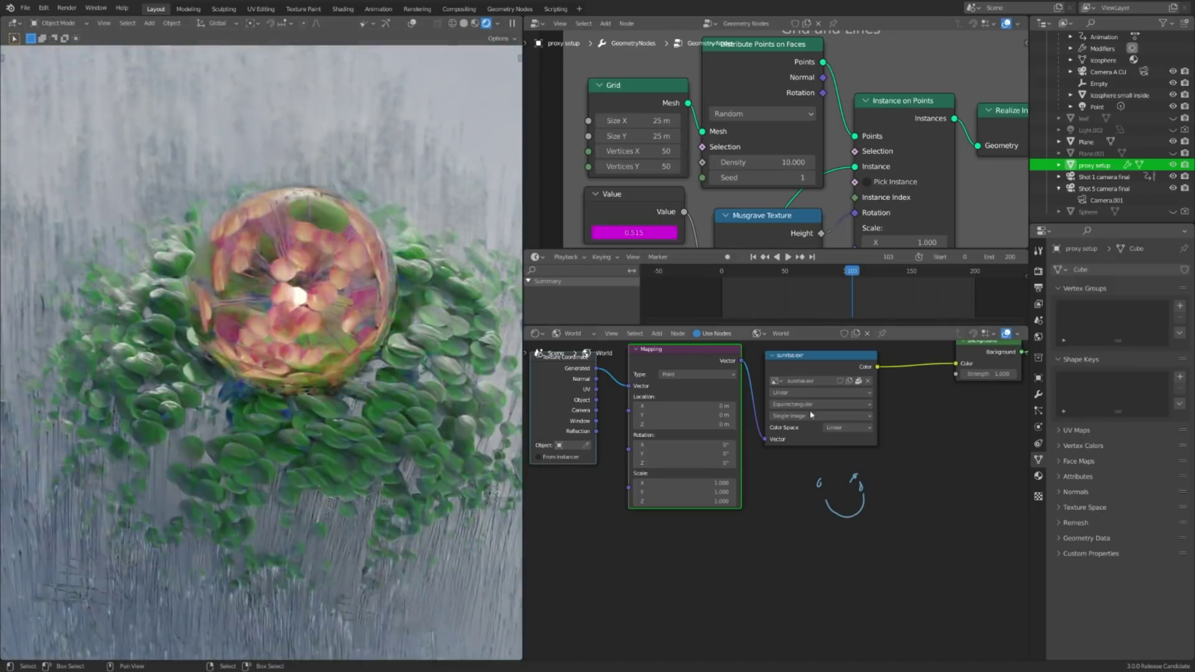
Step: Cut the link between the Background and World Output nodes and hide the Area light in the viewport
middle_click_drag(813, 417, 535, 476)
scroll(747, 429, "up", 2)
right_click_drag(795, 393, 791, 456, "ctrl")
scroll(1107, 180, "up", 2)
scroll(1106, 181, "down", 1)
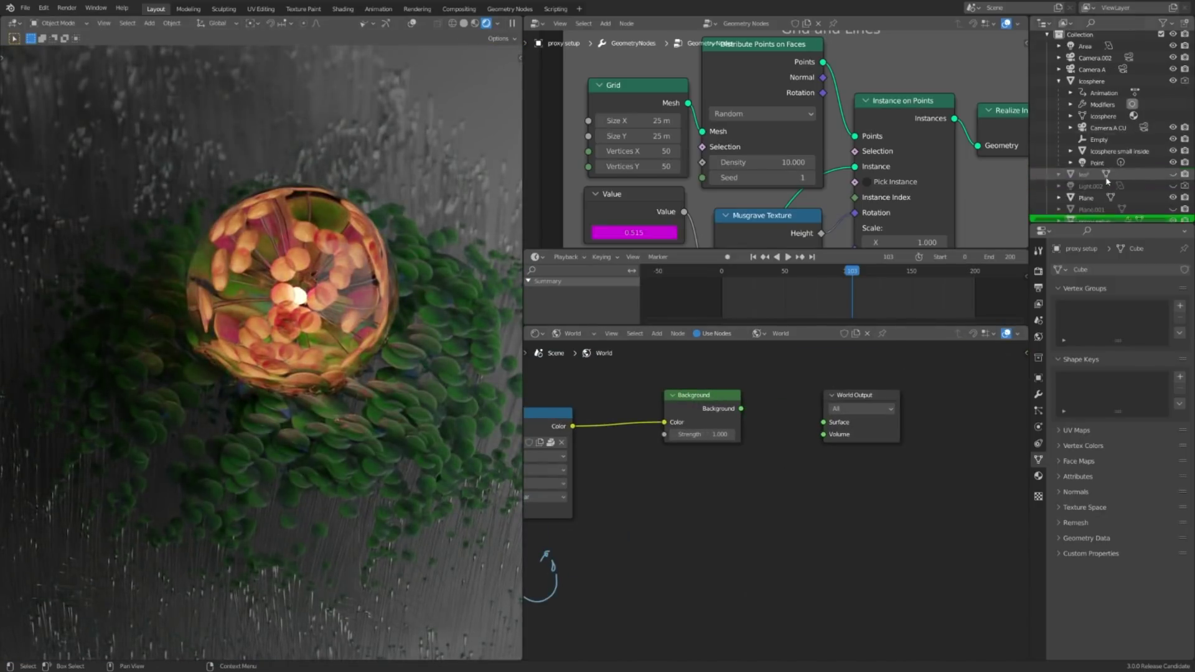
left_click(1174, 47)
Step: Reduce the Distribute Points on Faces density to 0.5 for the darkened scene
scroll(374, 300, "up", 2)
middle_click_drag(374, 300, 384, 424)
scroll(385, 424, "up", 1)
type("0.5")
key("Return")
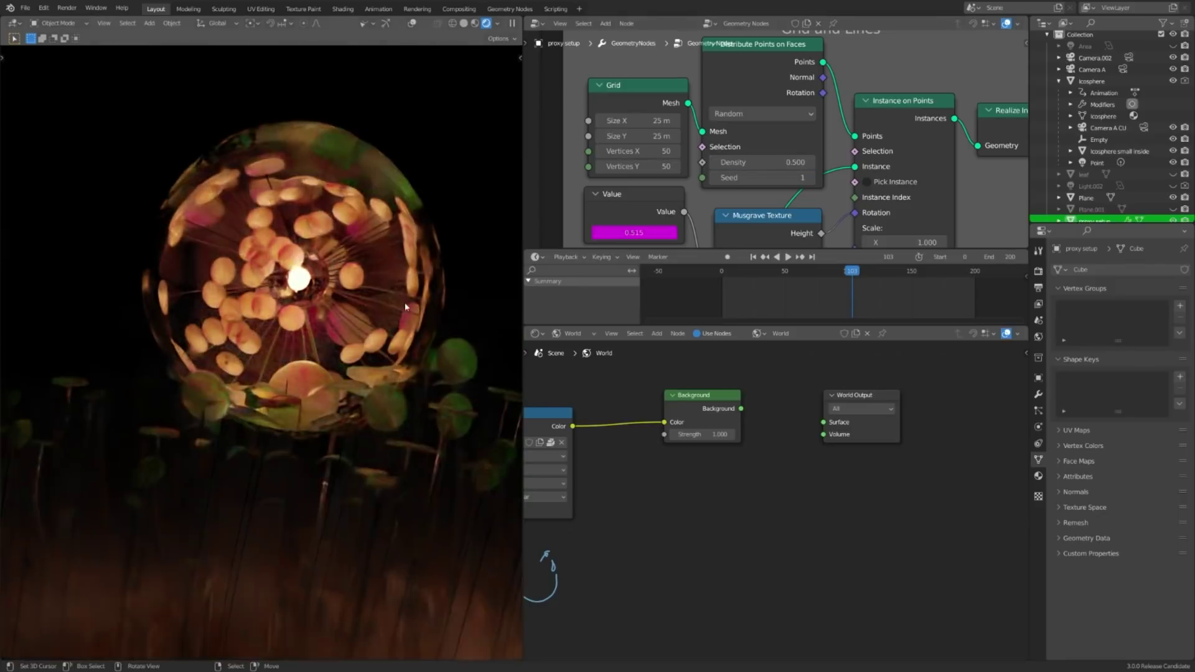
Step: Switch the shader nodes from the World back to the proxy setup's glass sphere material
middle_click_drag(620, 537, 724, 488)
scroll(724, 488, "down", 2)
left_click(573, 334)
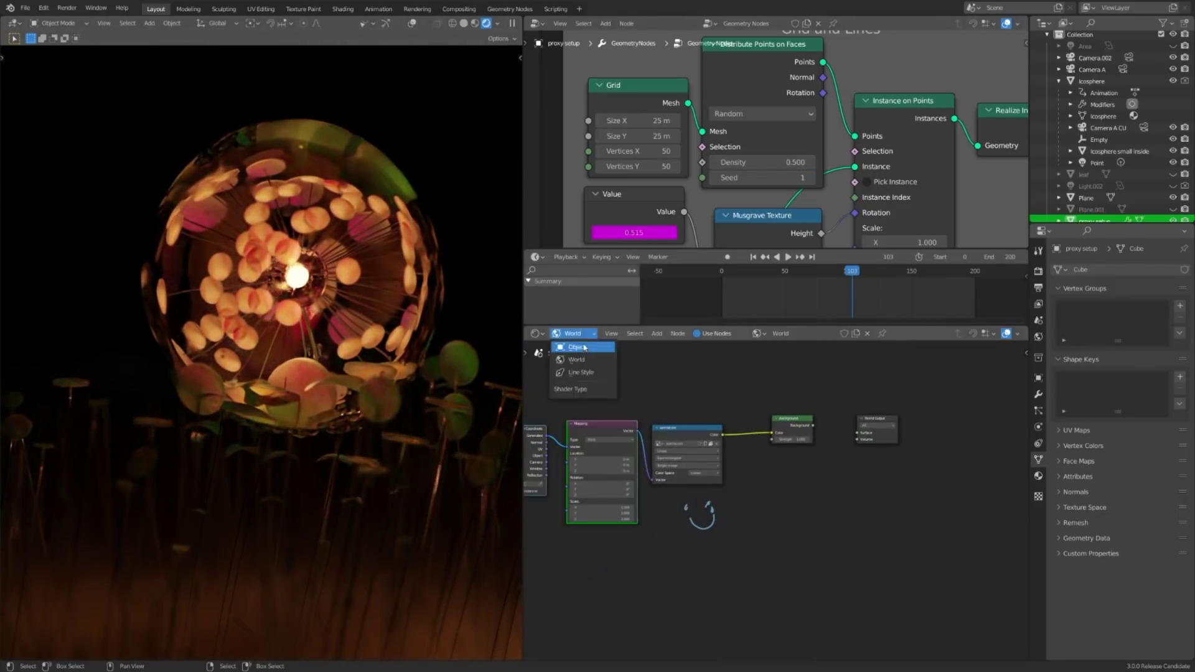
left_click(577, 347)
Step: Set the Distribute Points on Faces density to 5 and check the instances with the viewport overlays briefly shown
middle_click_drag(387, 303, 371, 390)
scroll(372, 387, "down", 1)
left_click(792, 162)
type("5")
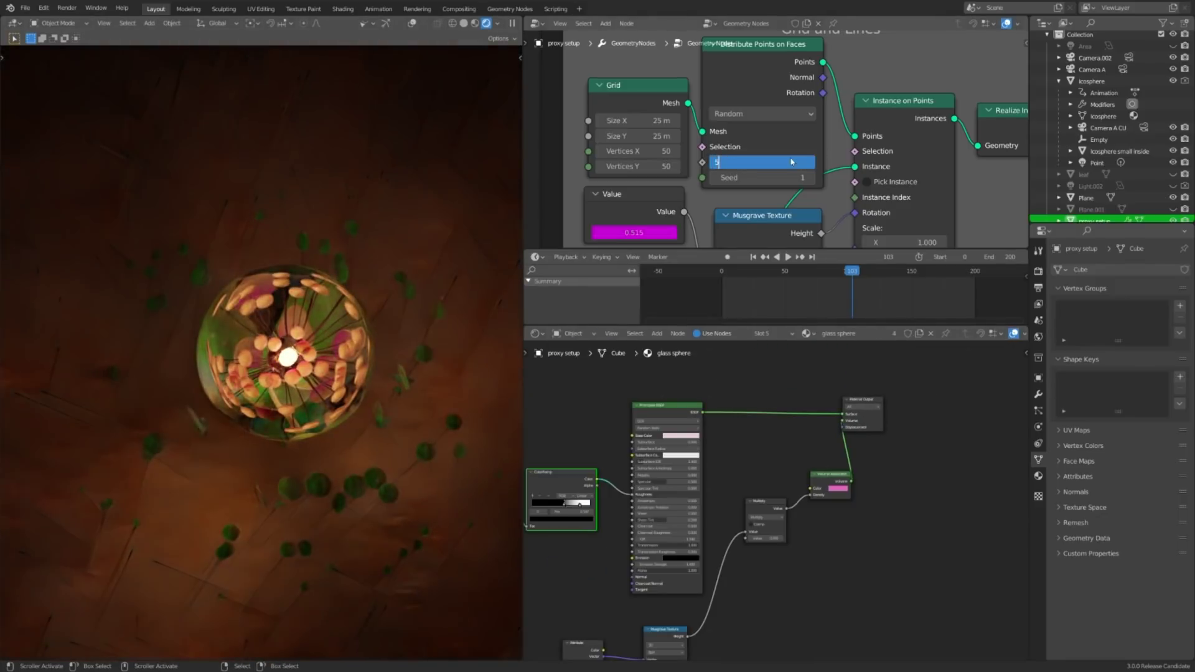
key("Return")
left_click(412, 24)
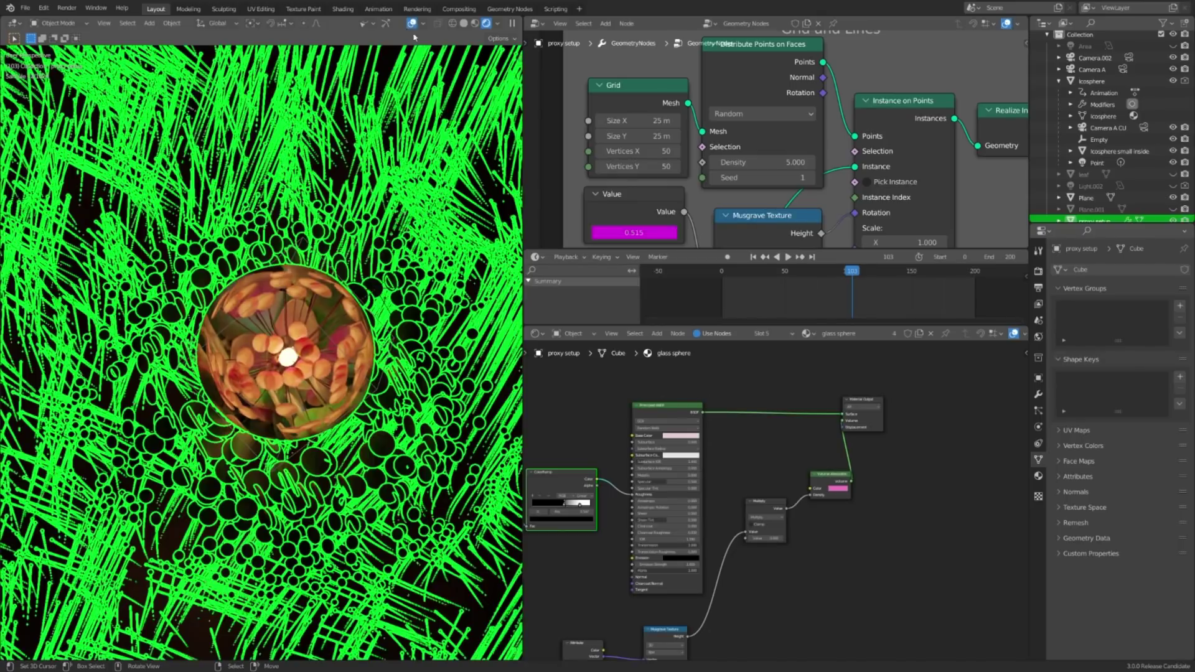
left_click(411, 23)
scroll(799, 500, "up", 2)
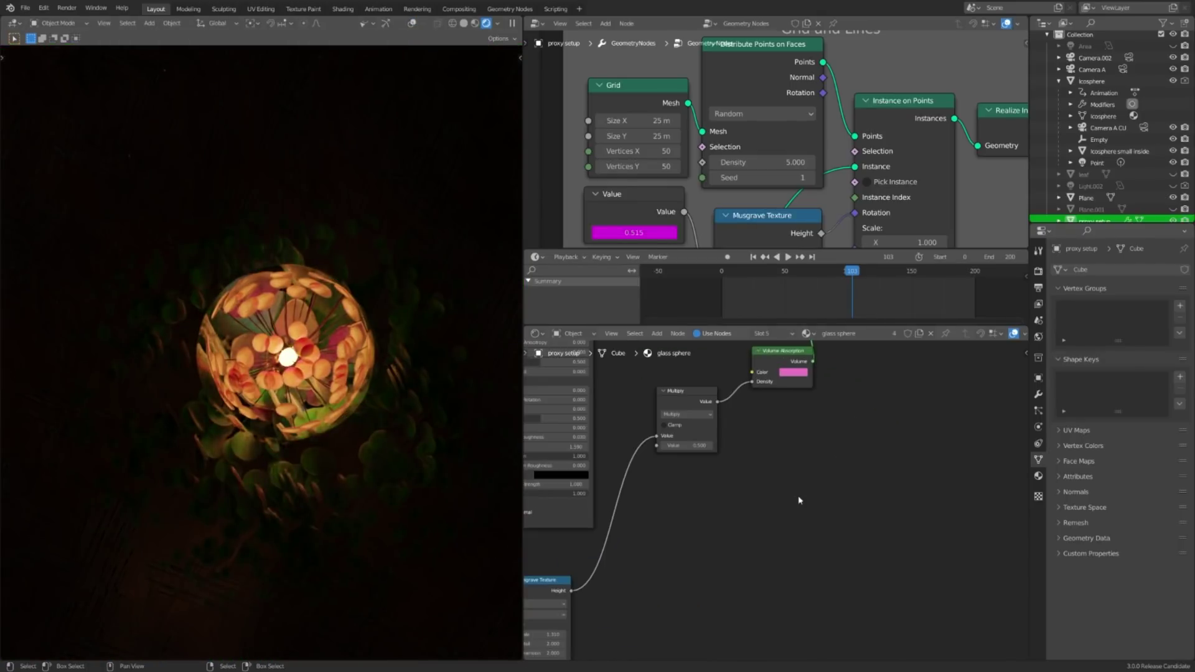